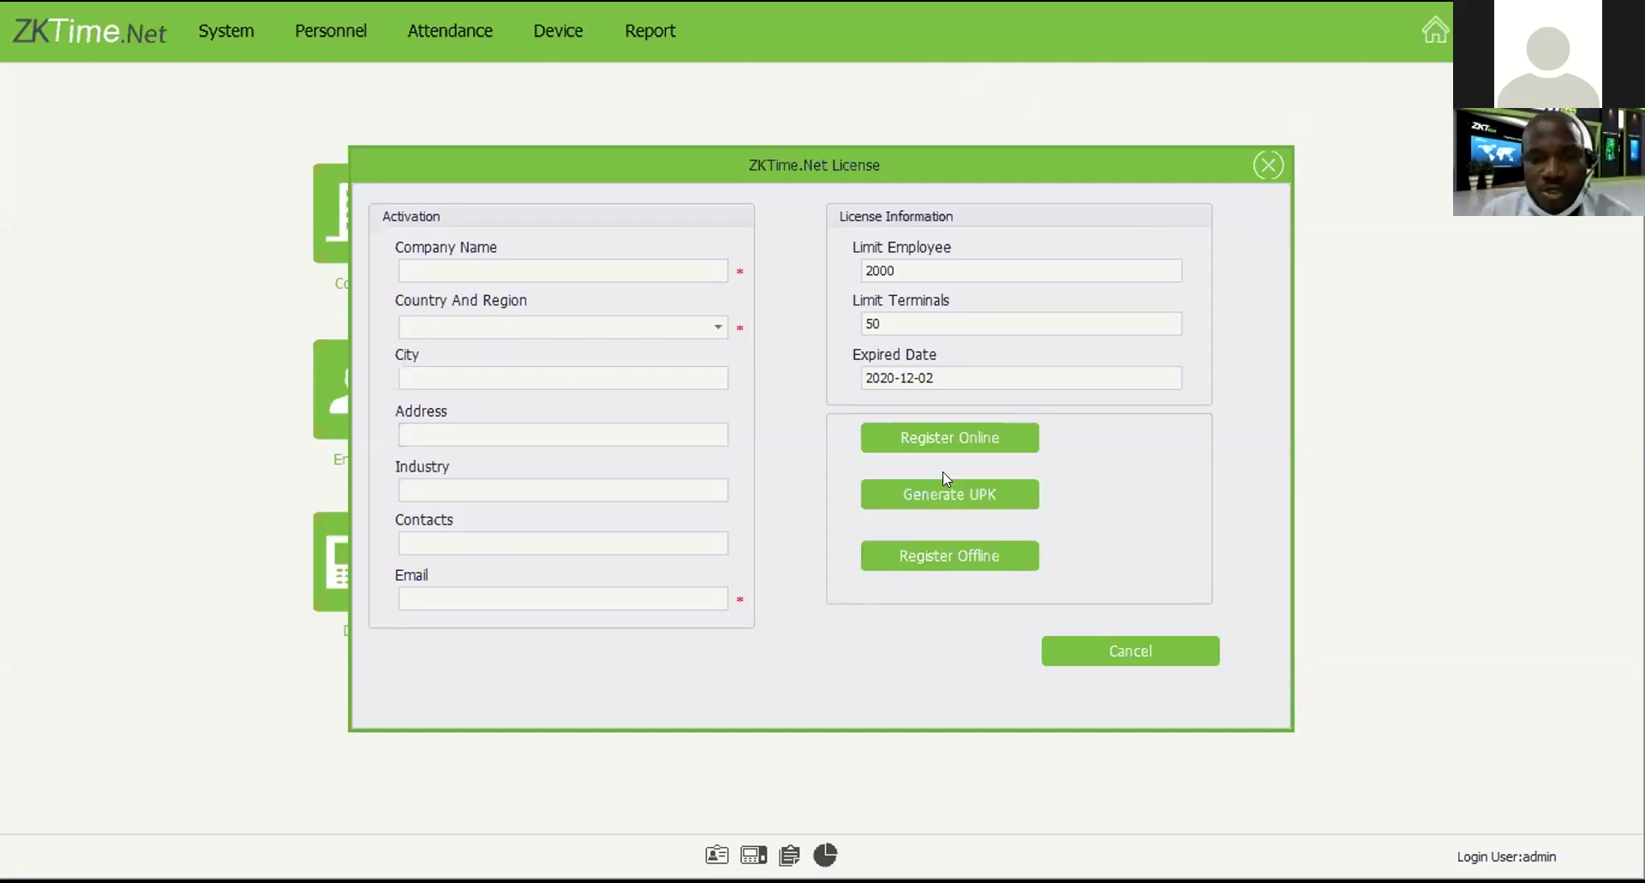
Attempt online registration with the form empty, then check Company Name and the country list.
{"action": "left_click", "coordinate": [991, 440]}
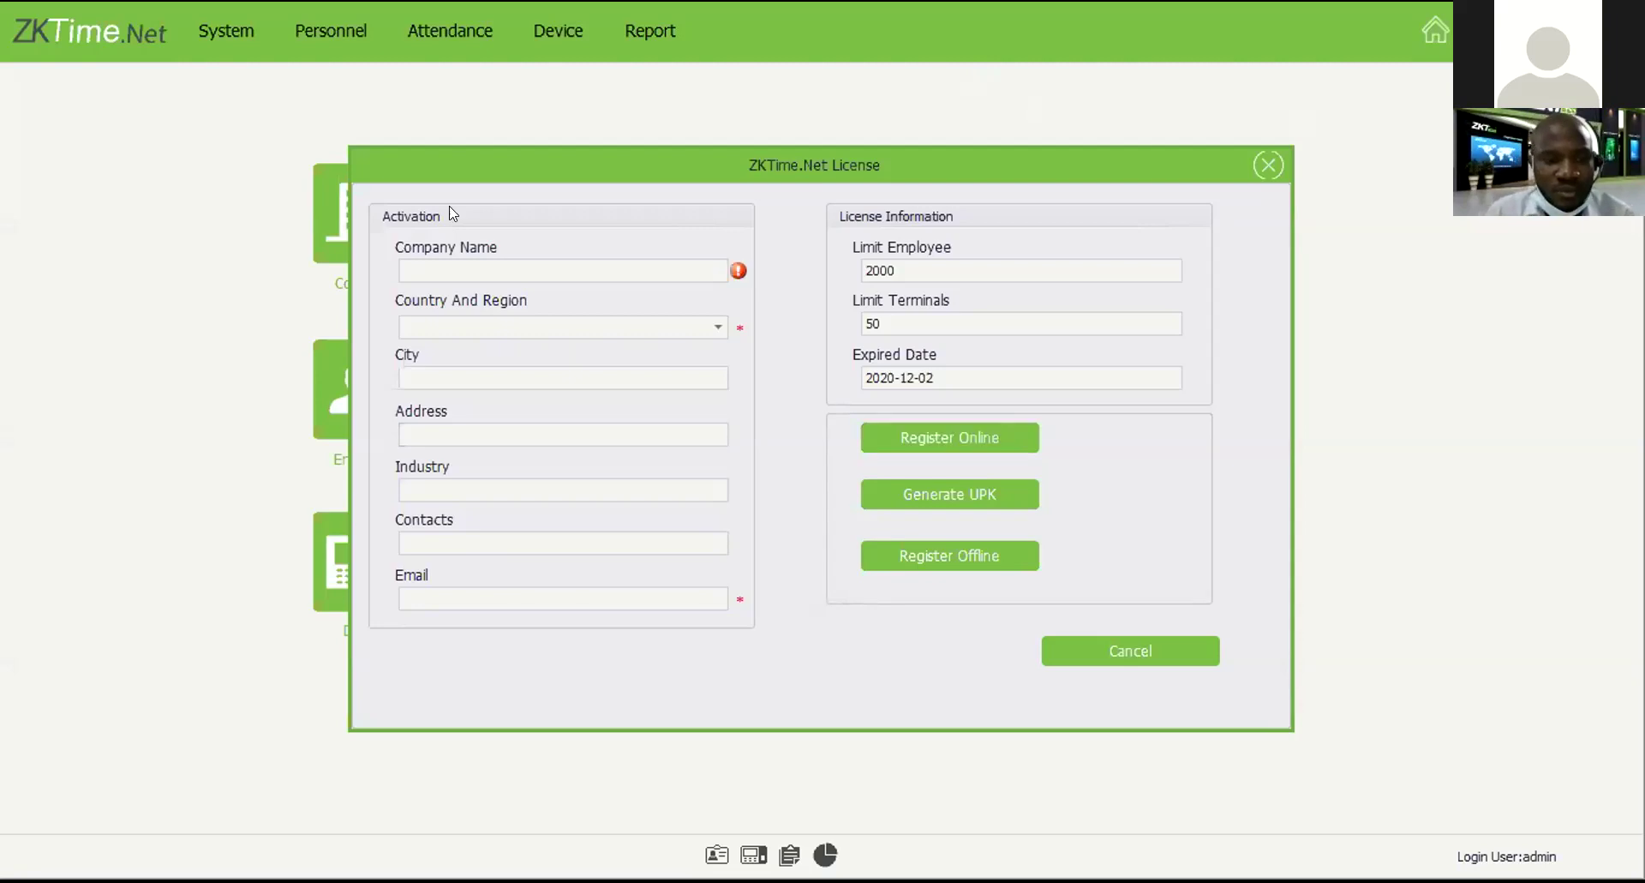
{"action": "left_click", "coordinate": [514, 266]}
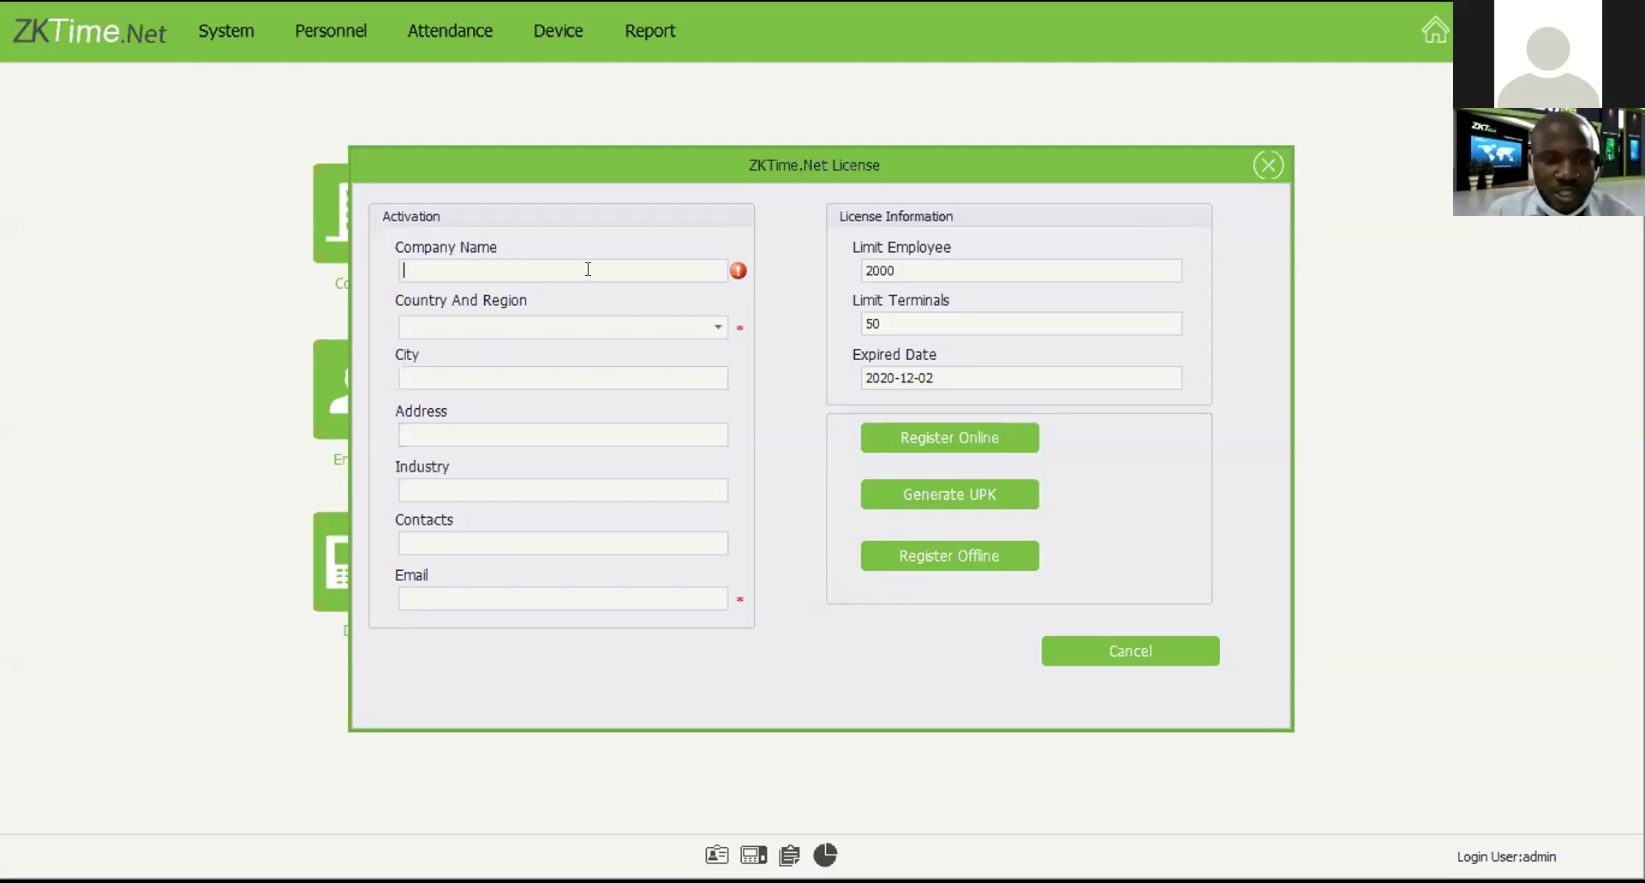
{"action": "left_click", "coordinate": [586, 324]}
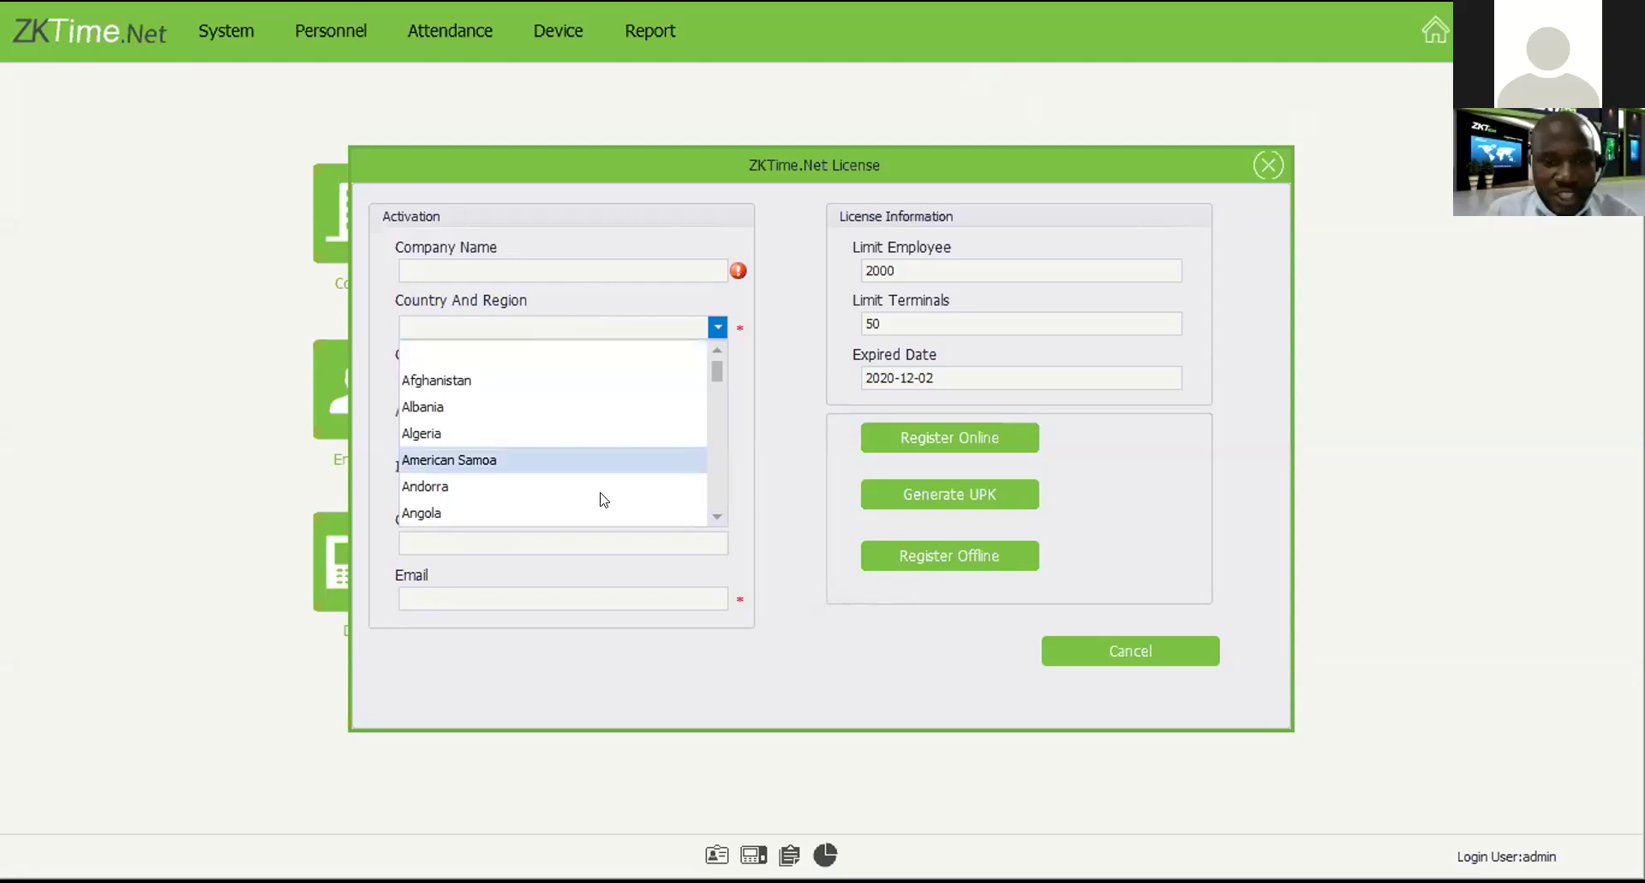
{"action": "left_click", "coordinate": [548, 594]}
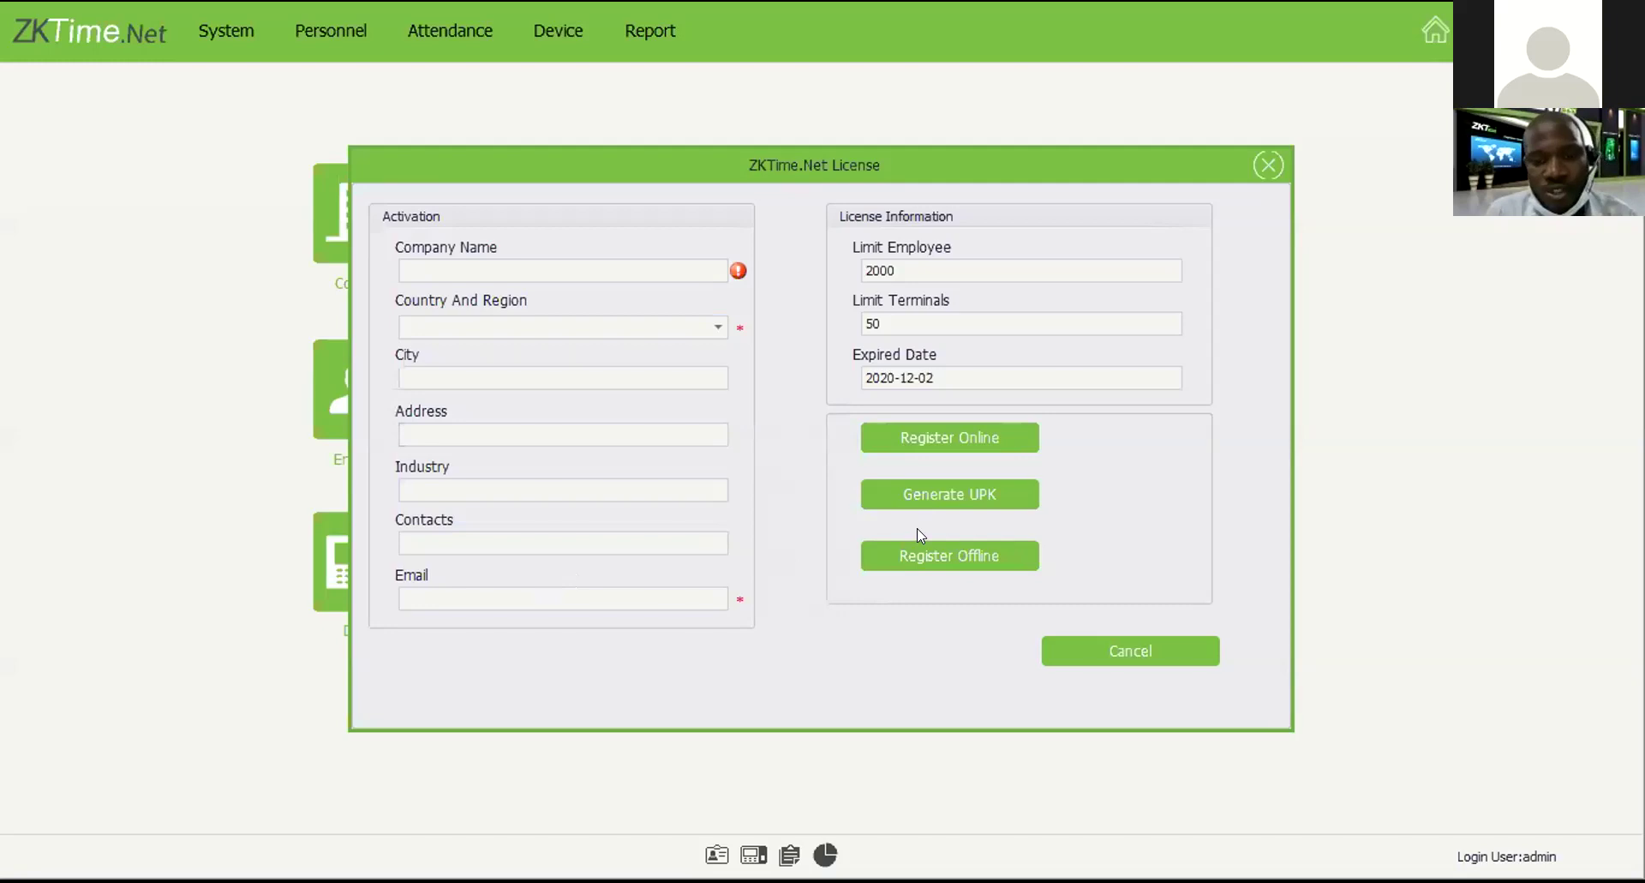
{"action": "left_click", "coordinate": [626, 270]}
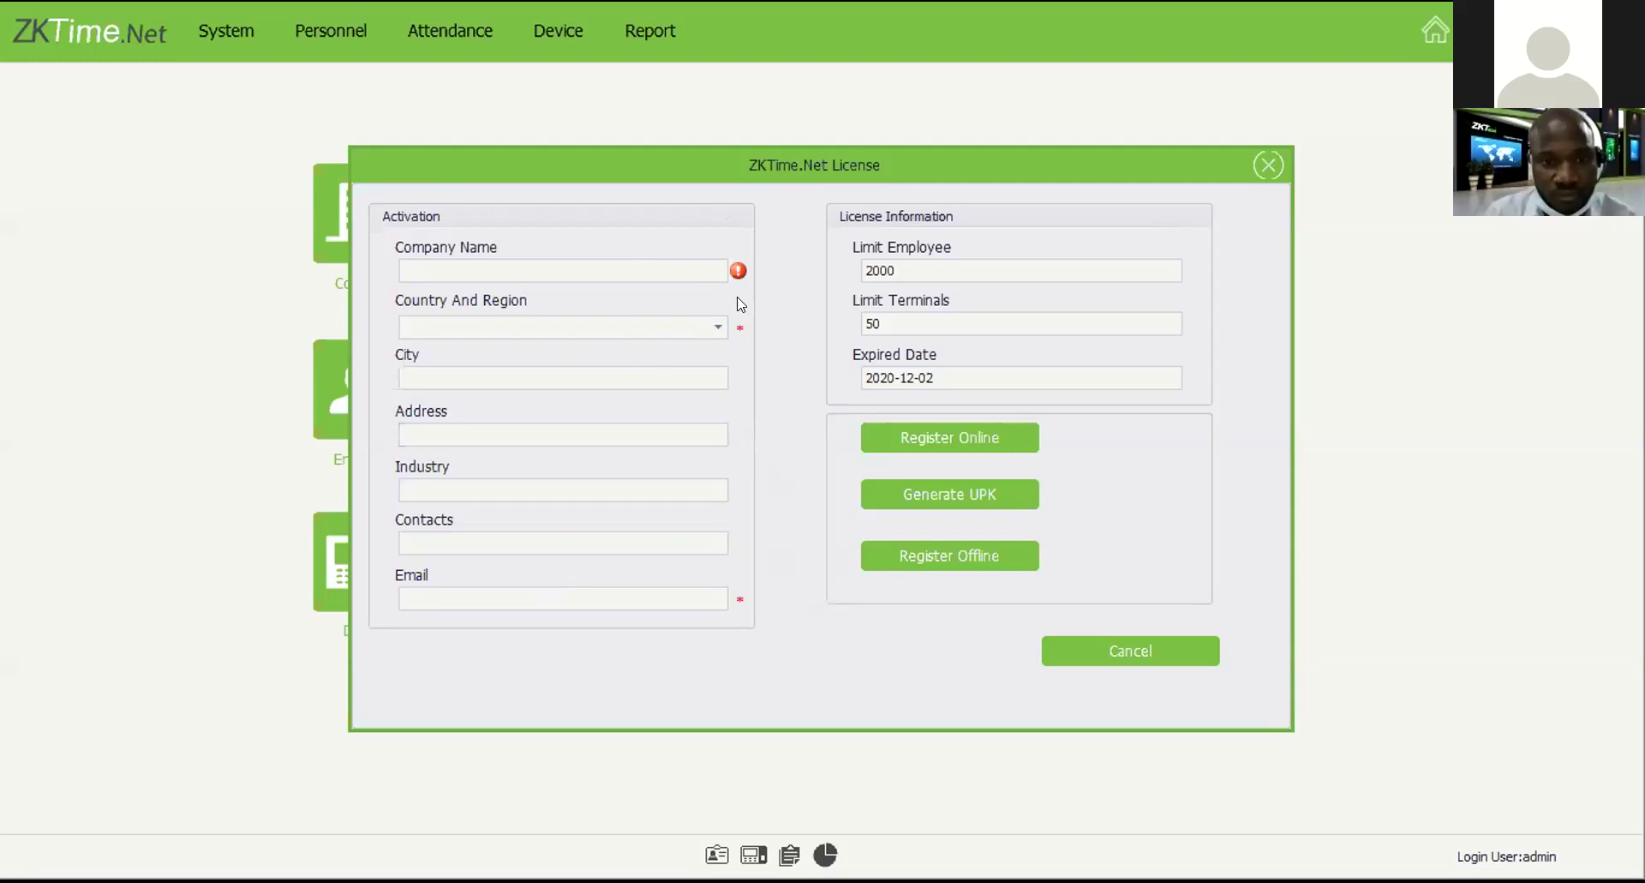
Open and close the country list, then try closing the licence window.
{"action": "left_click", "coordinate": [685, 326]}
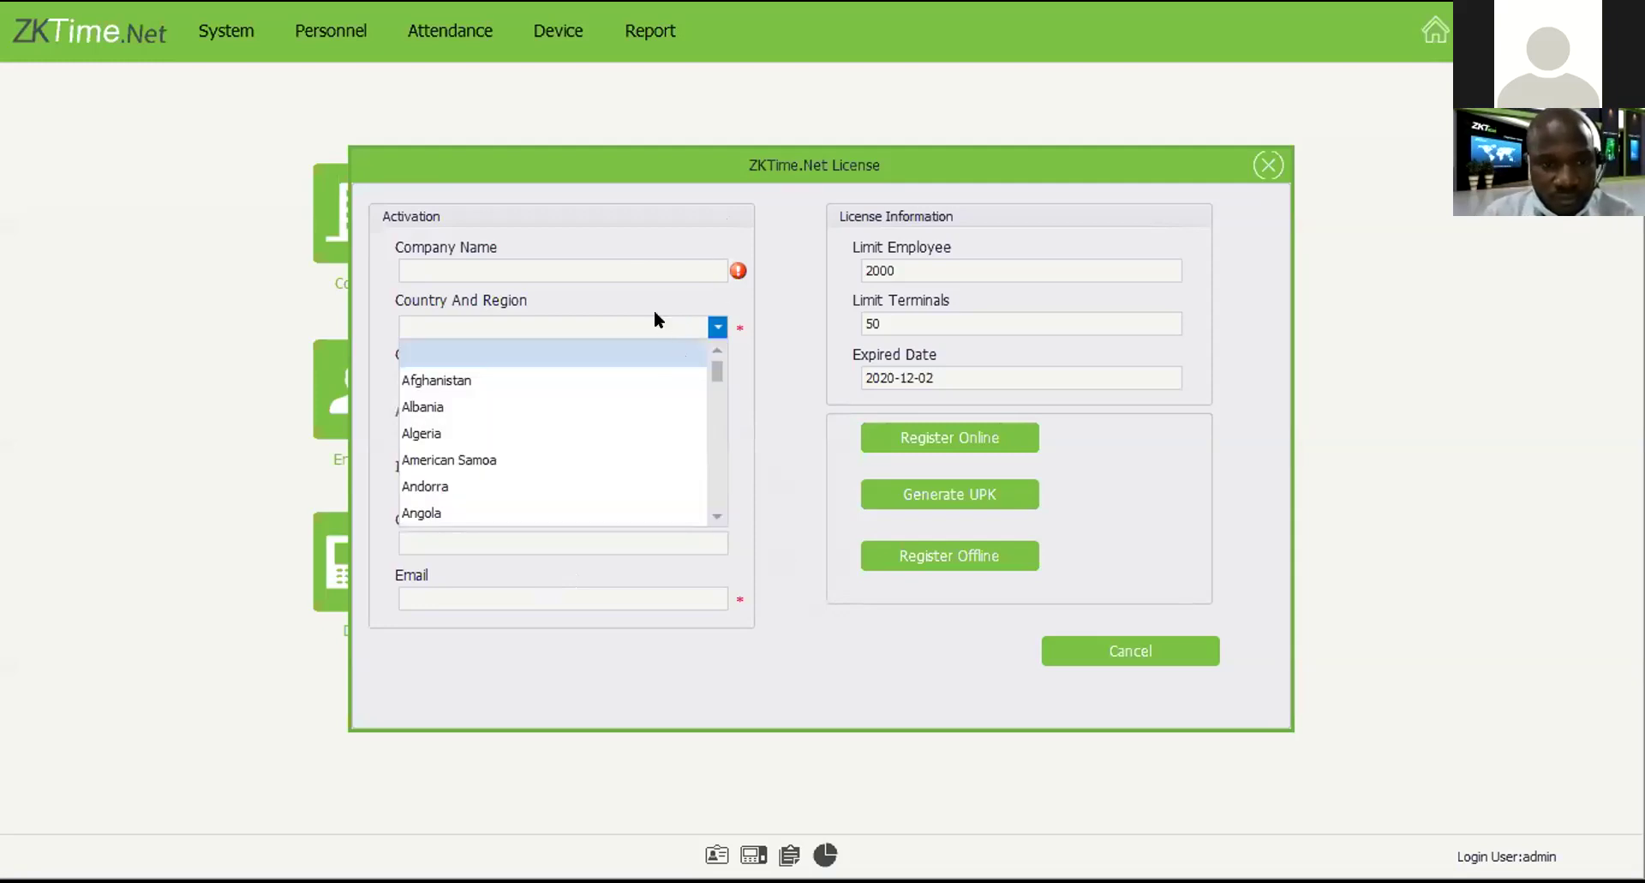
{"action": "left_click", "coordinate": [730, 267]}
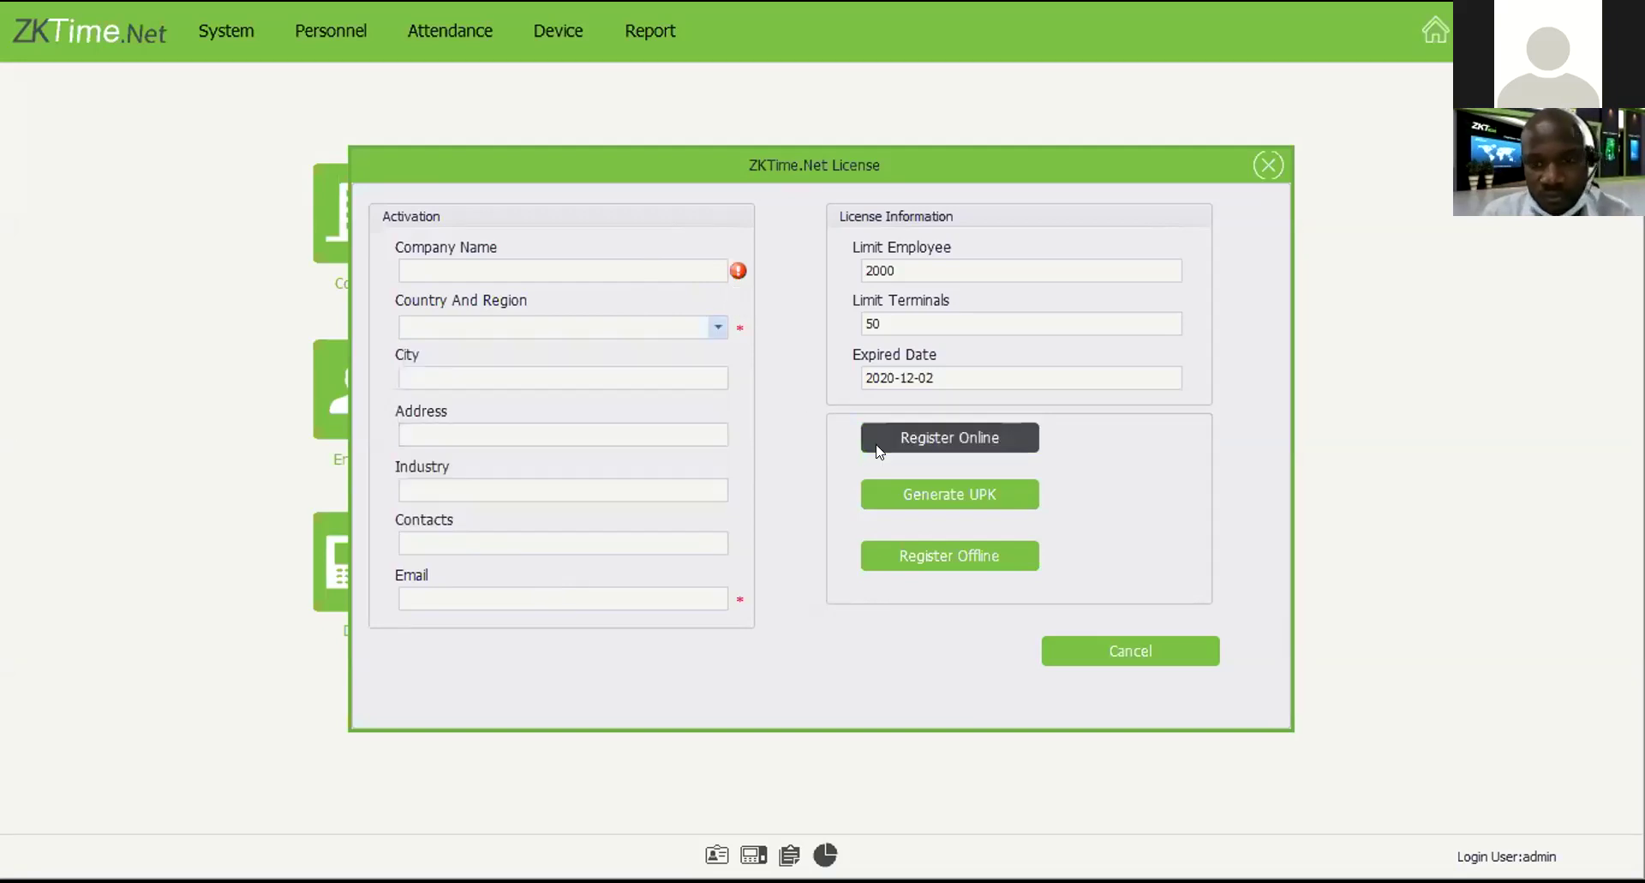
{"action": "left_click", "coordinate": [1269, 165]}
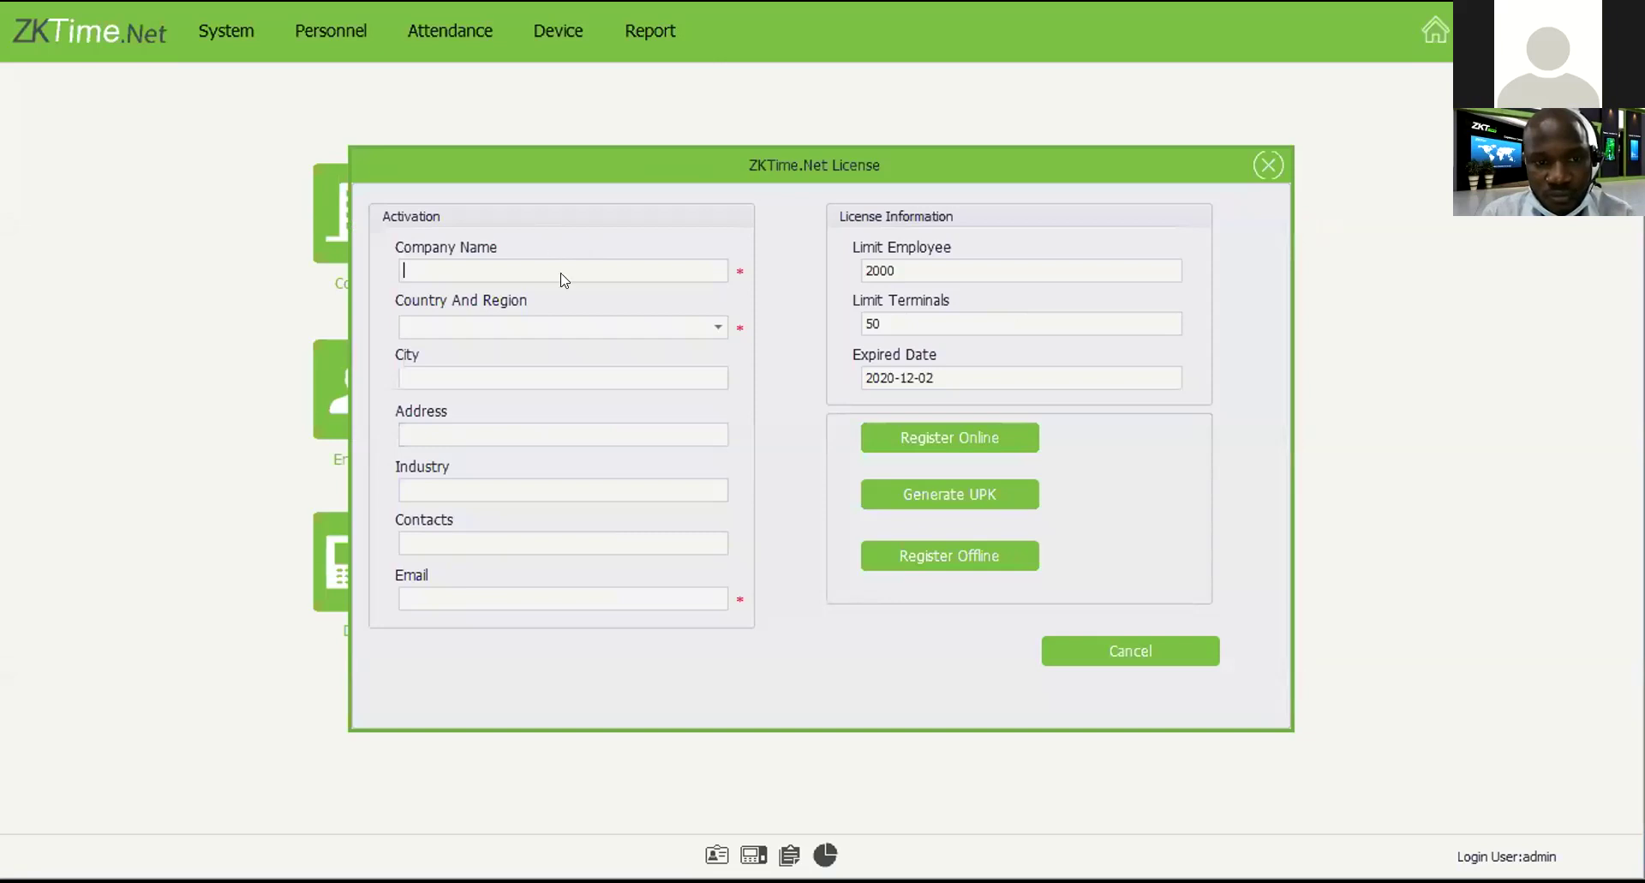
Scroll through the country list without choosing one, then cancel the License dialog.
{"action": "left_click", "coordinate": [718, 326]}
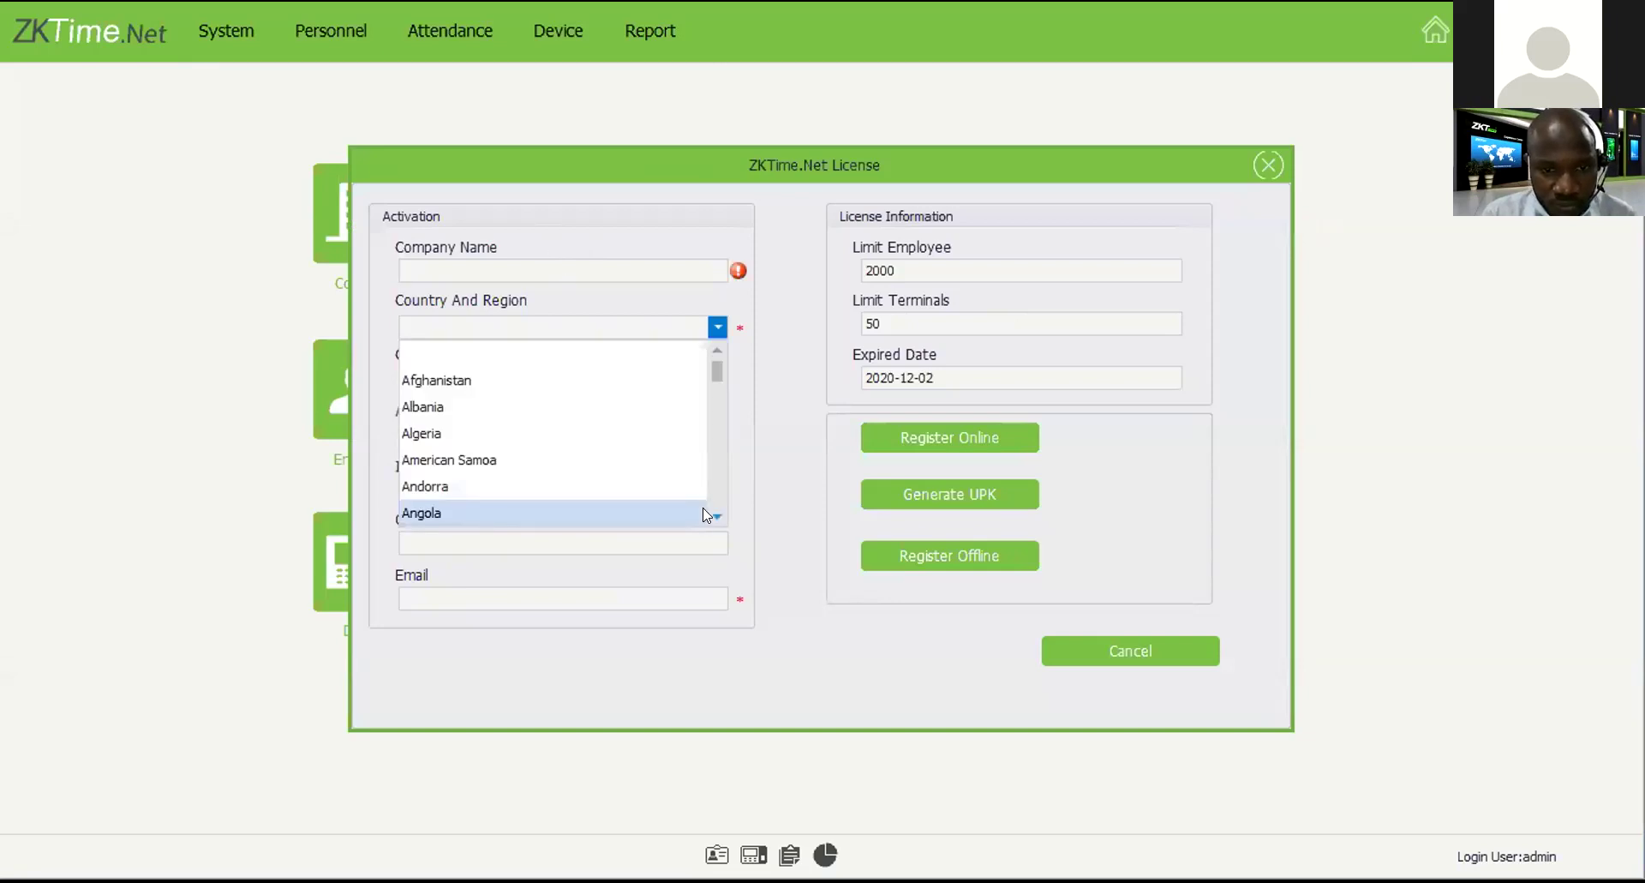
{"action": "scroll", "coordinate": [705, 512], "scroll_direction": "down", "scroll_amount": 2}
{"action": "scroll", "coordinate": [705, 514], "scroll_direction": "down", "scroll_amount": 1}
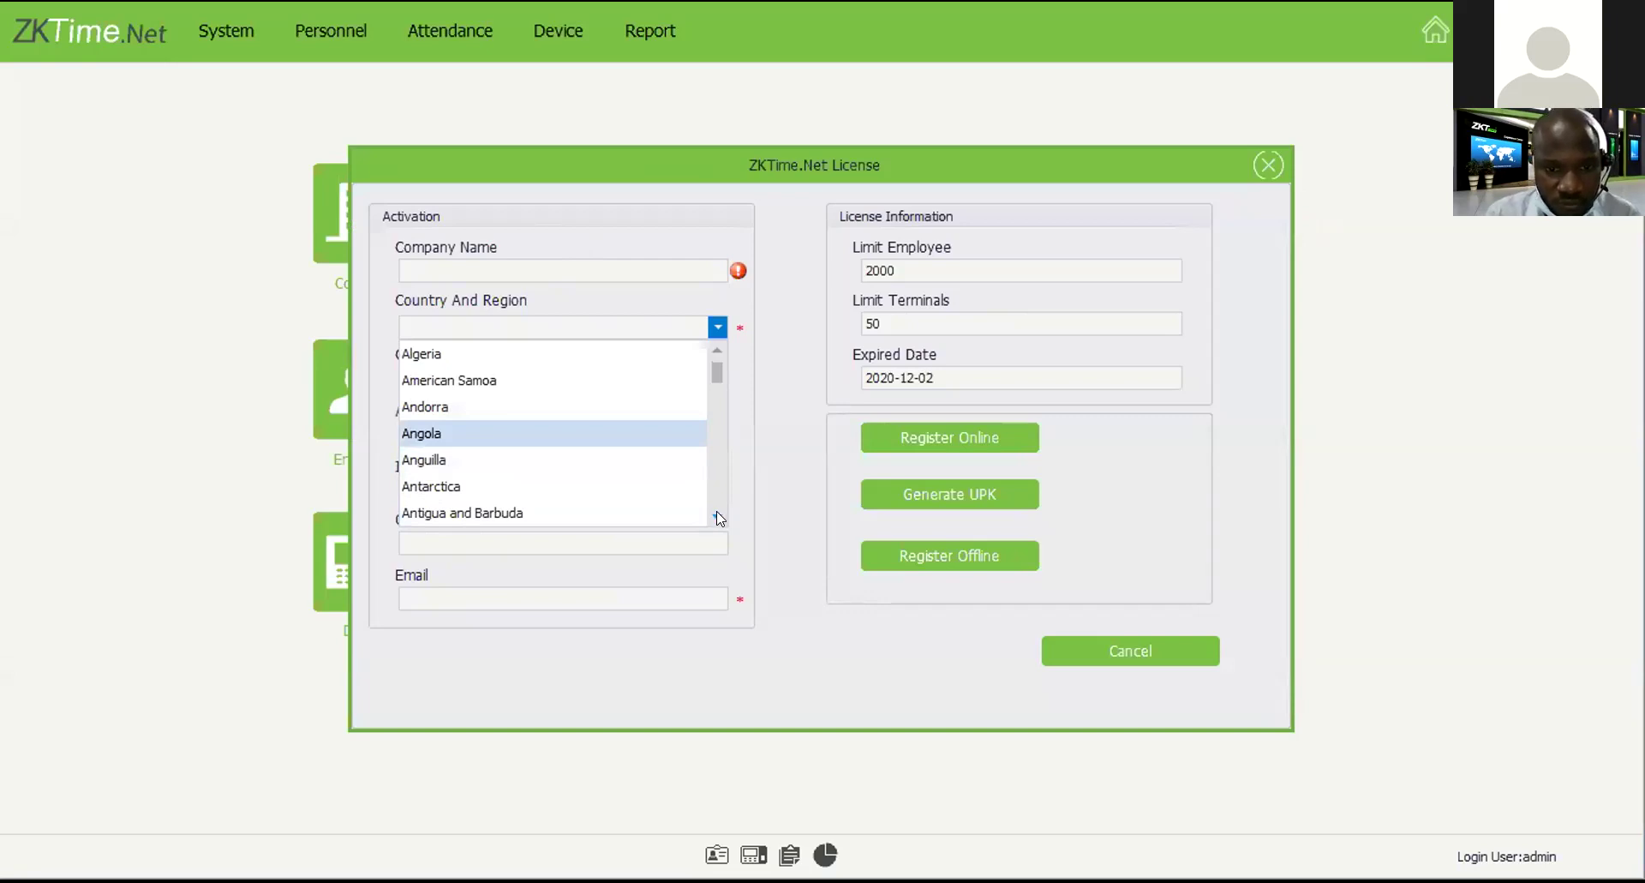
{"action": "scroll", "coordinate": [718, 515], "scroll_direction": "down", "scroll_amount": 3}
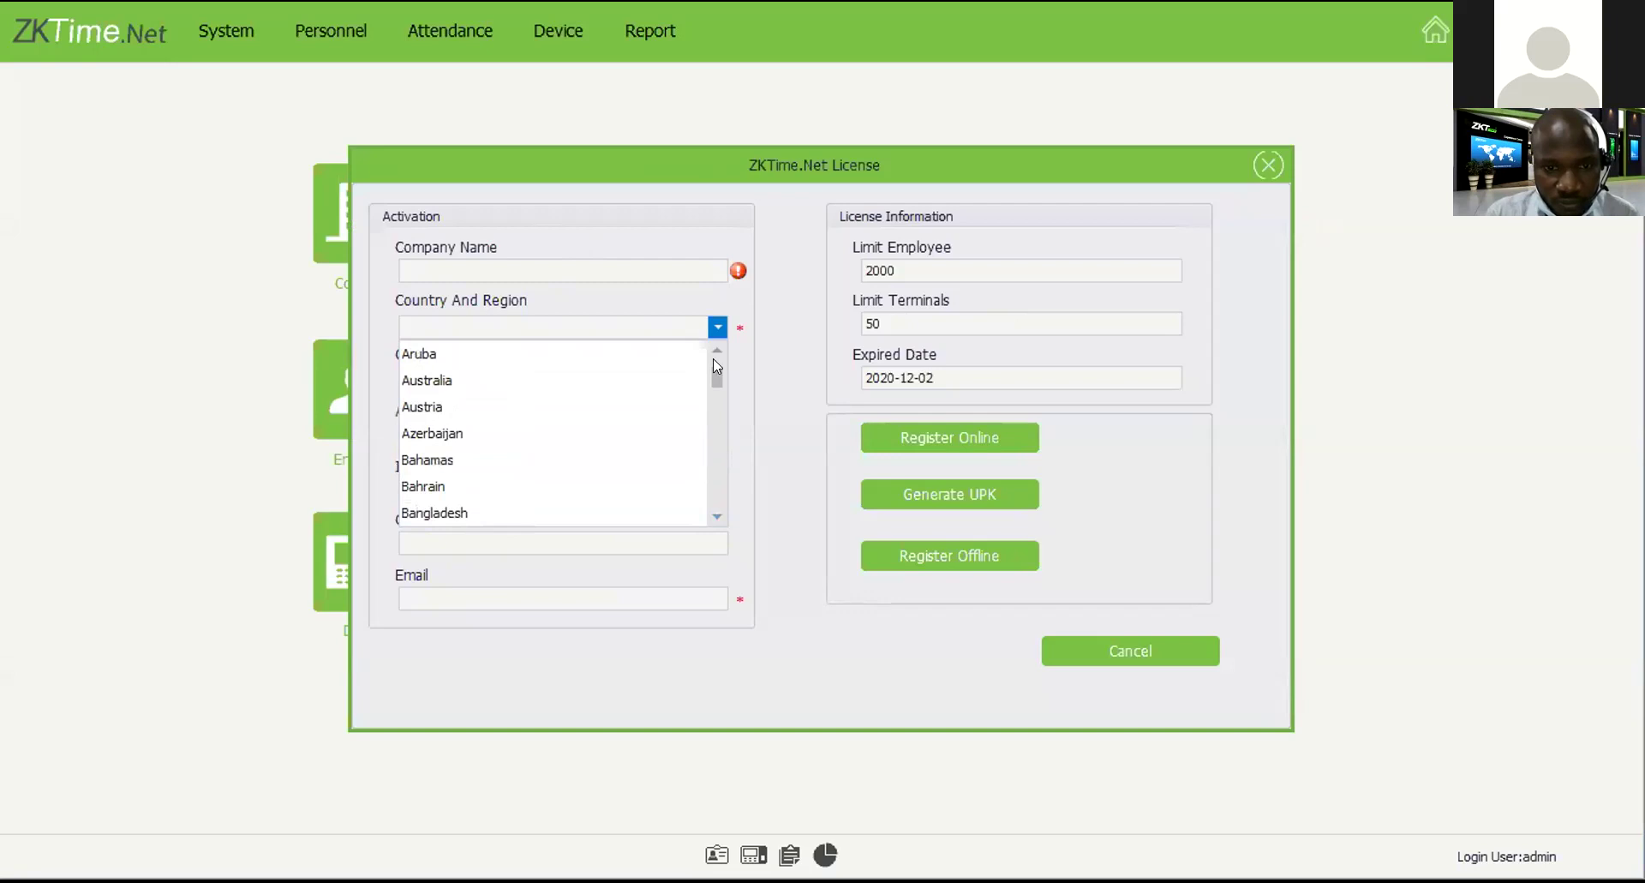
{"action": "left_click_drag", "start_coordinate": [713, 370], "coordinate": [711, 412]}
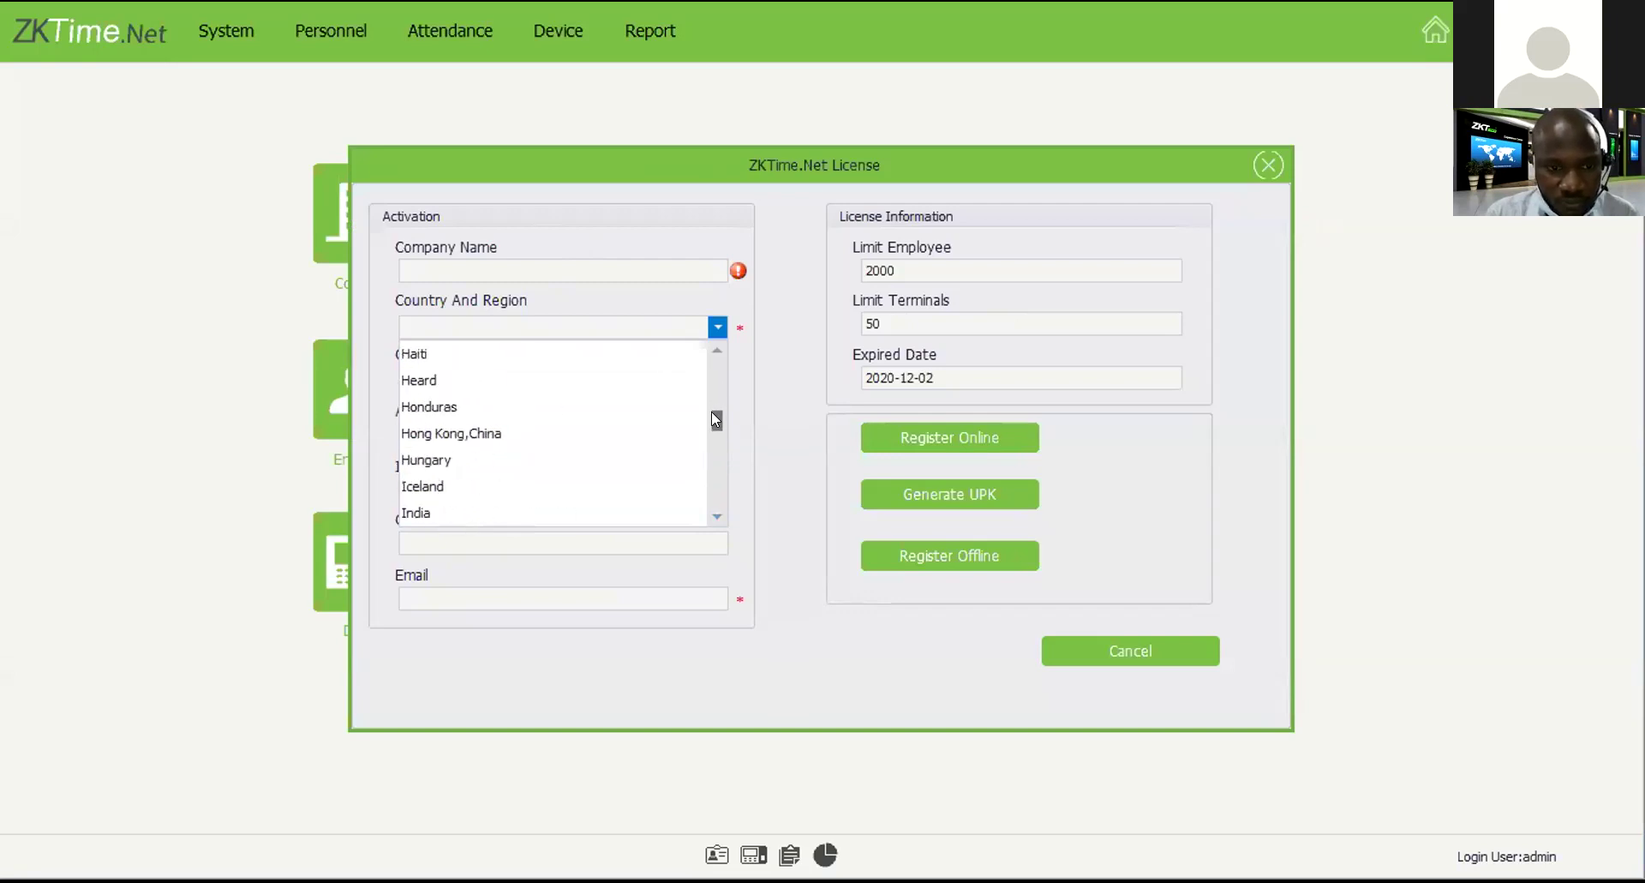
{"action": "left_click", "coordinate": [623, 329]}
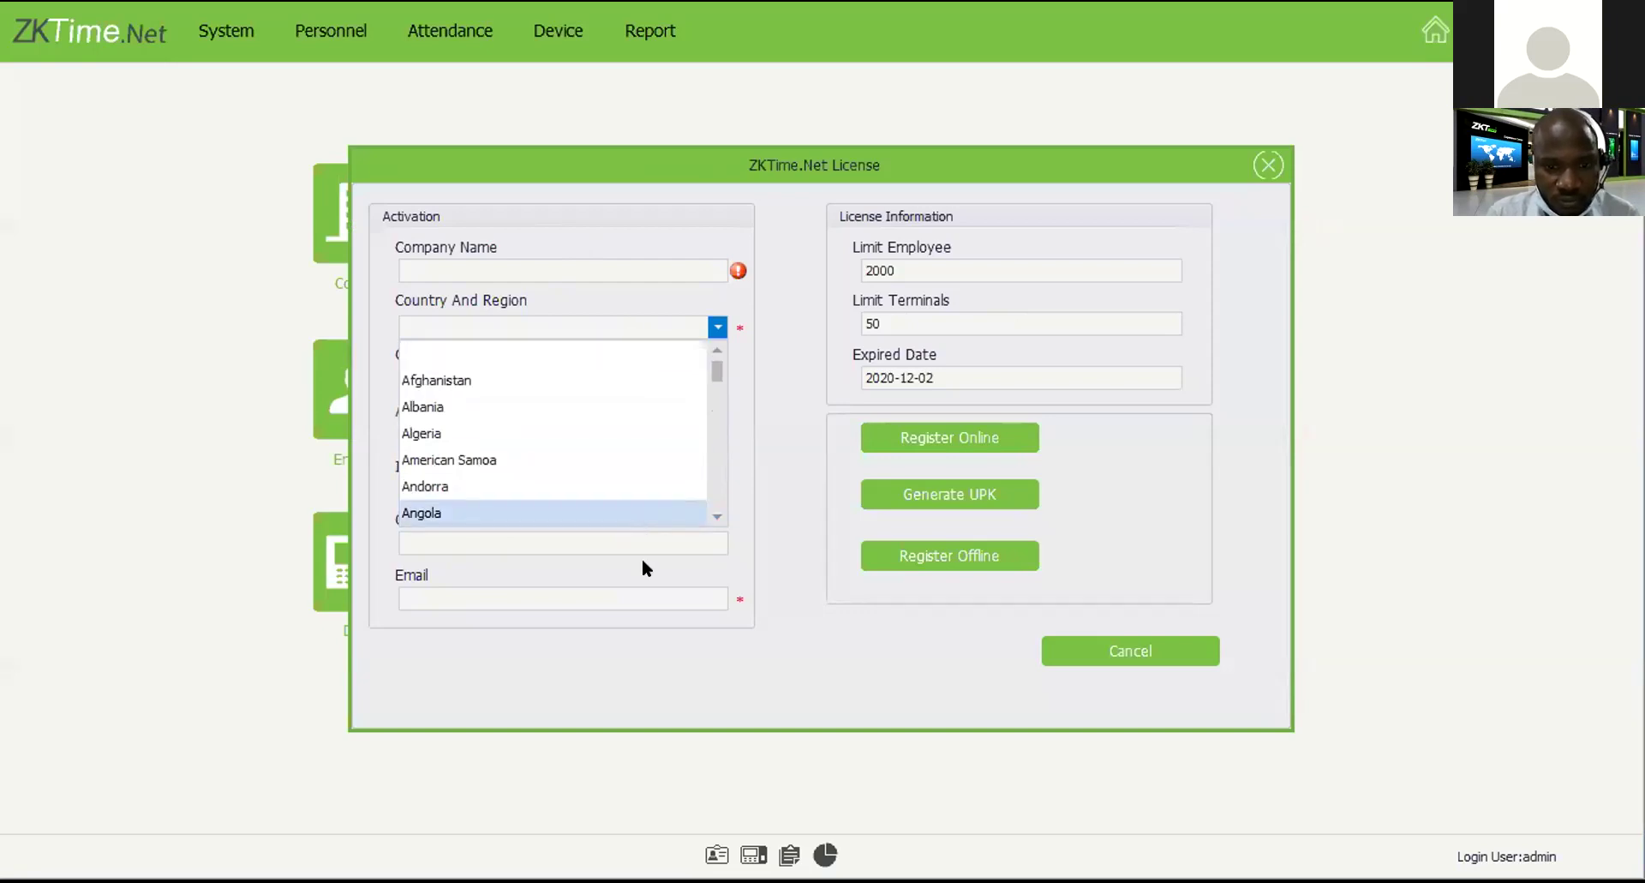
{"action": "left_click", "coordinate": [563, 326]}
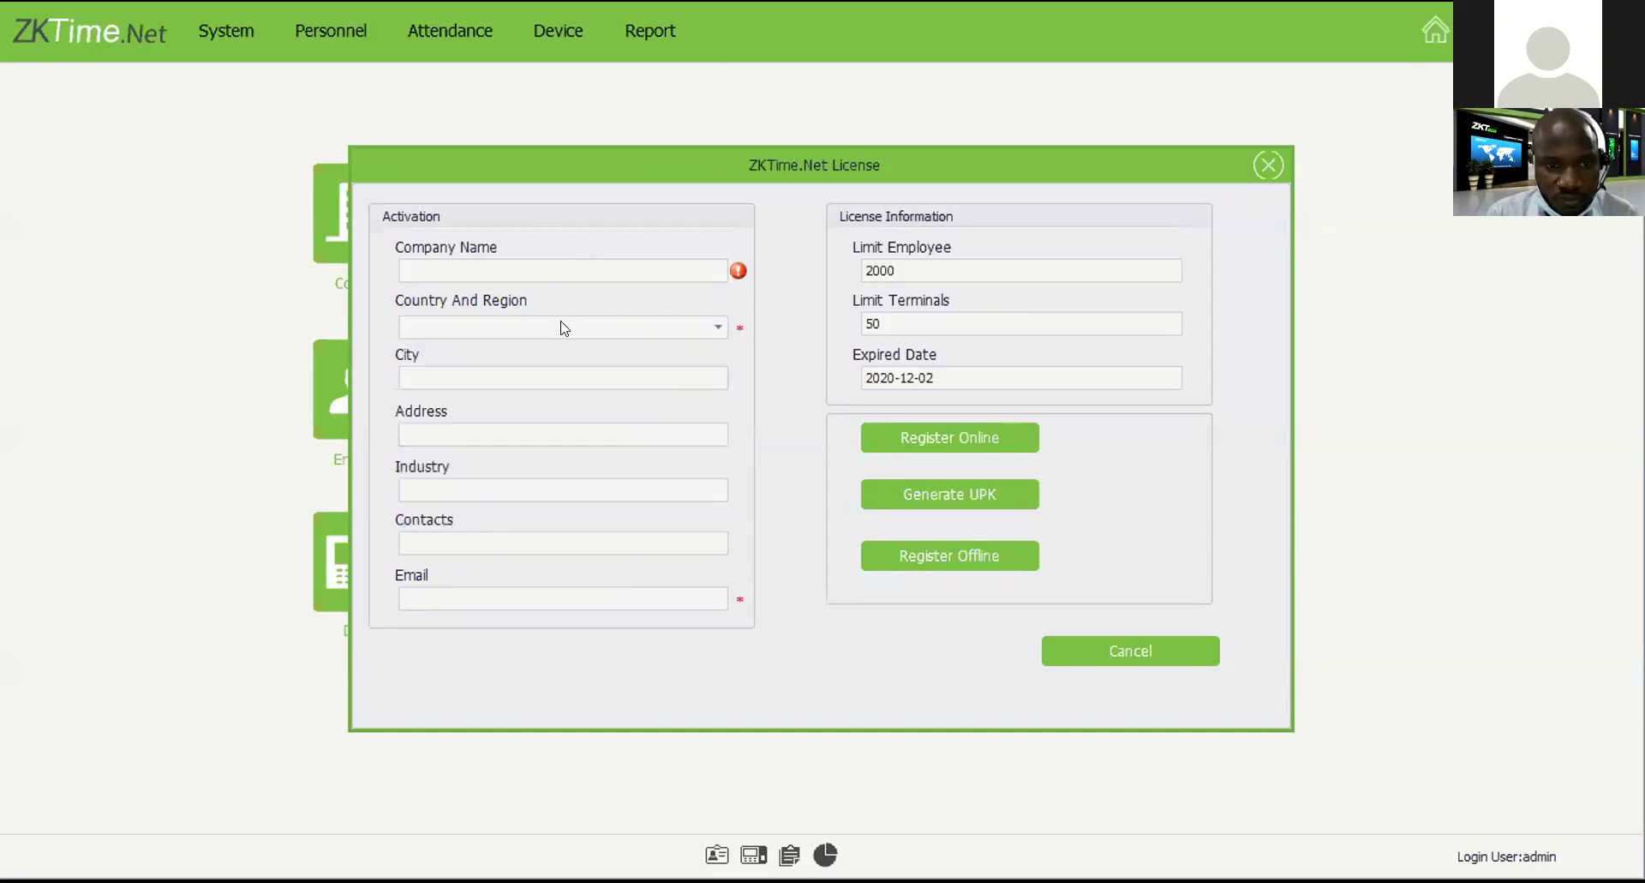
{"action": "left_click", "coordinate": [563, 326]}
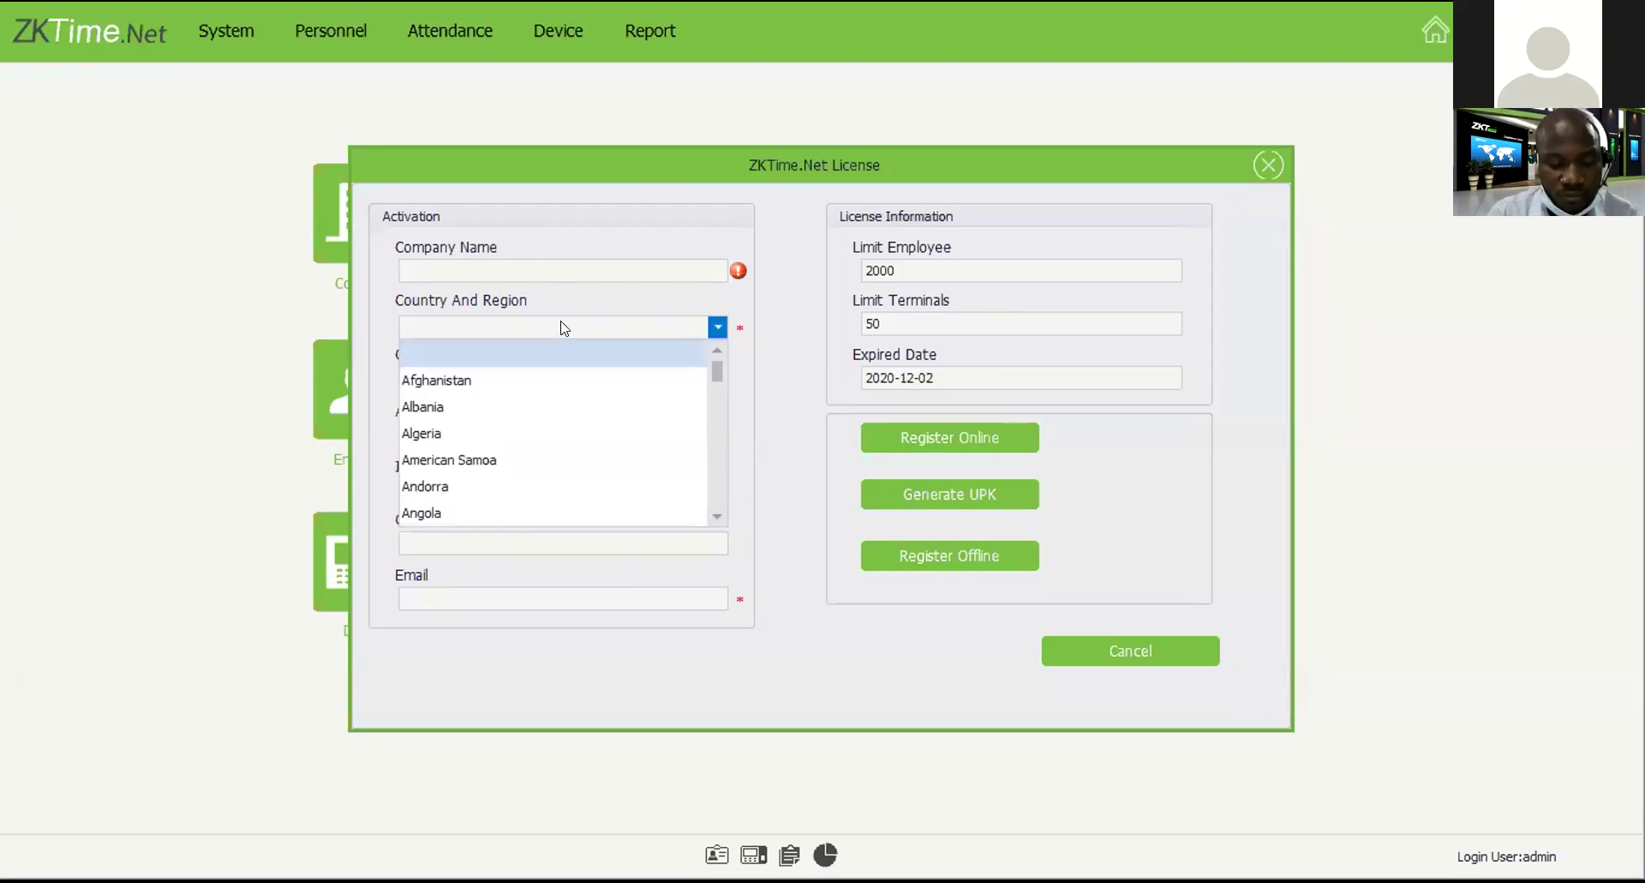
{"action": "left_click", "coordinate": [1180, 651]}
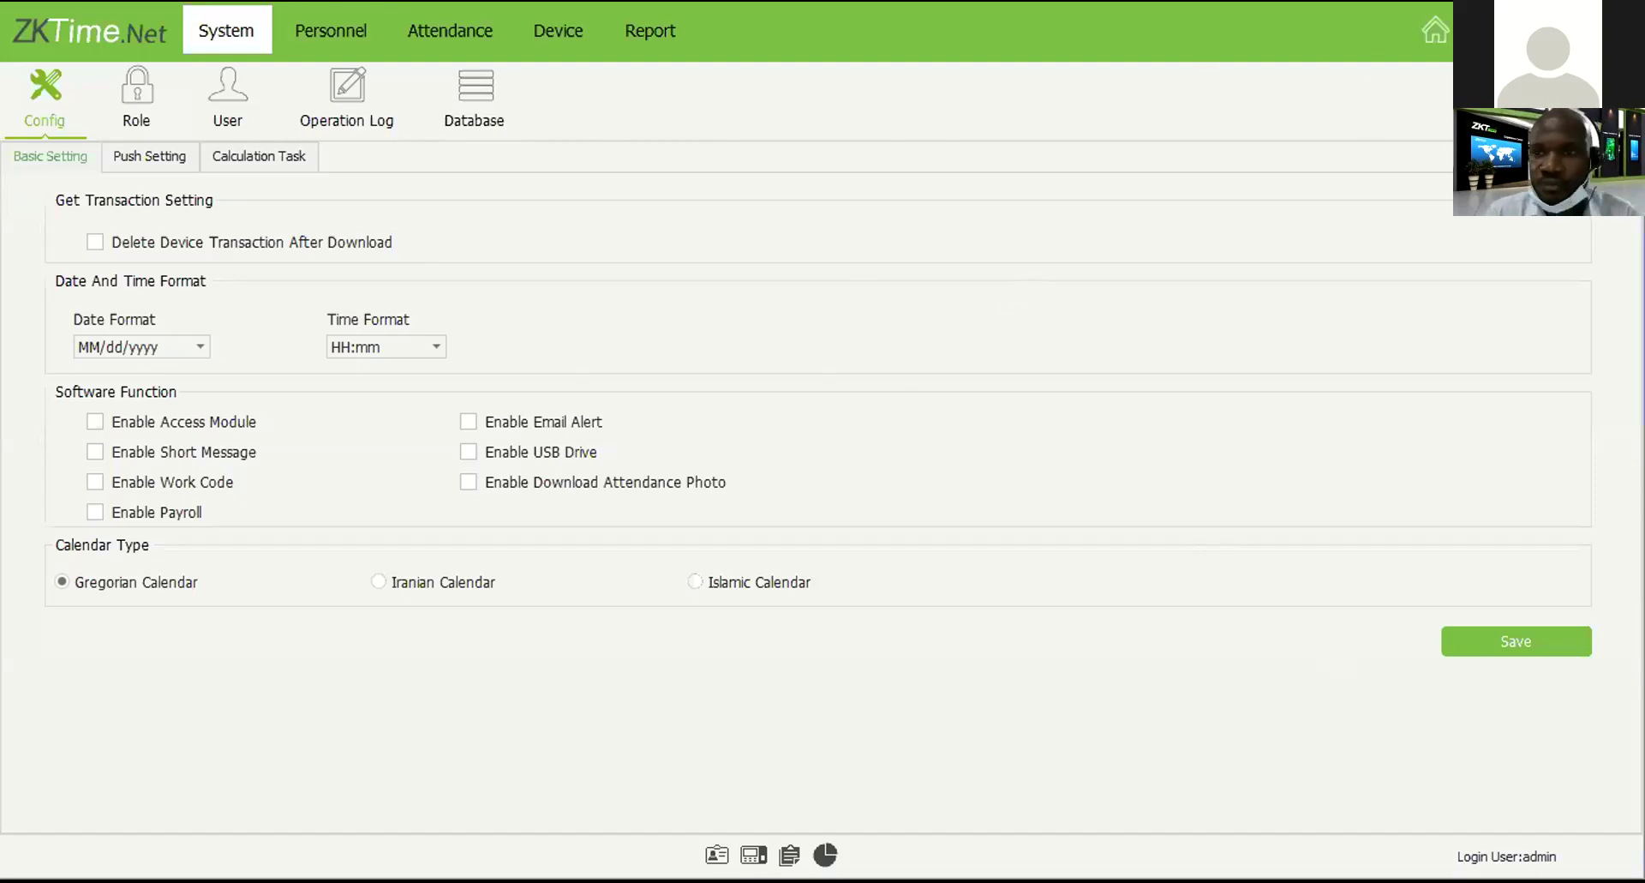
Place the caret in the reappeared License dialog's empty Company Name field.
{"action": "left_click", "coordinate": [665, 269]}
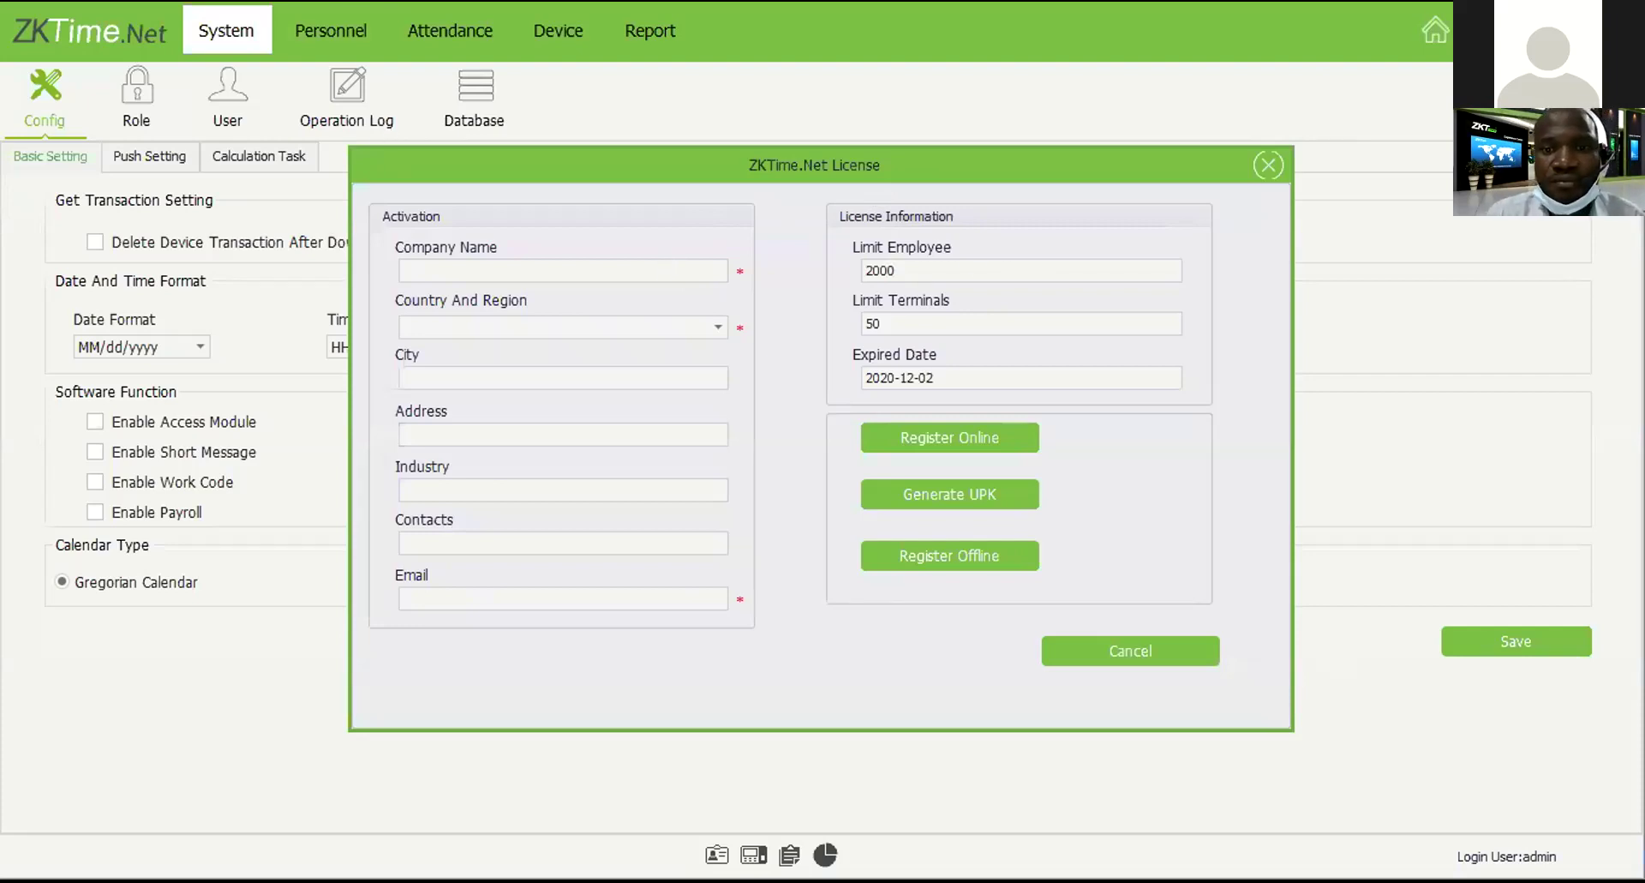
Attempt online, then offline licence registration from the empty activation form.
{"action": "left_click", "coordinate": [568, 277]}
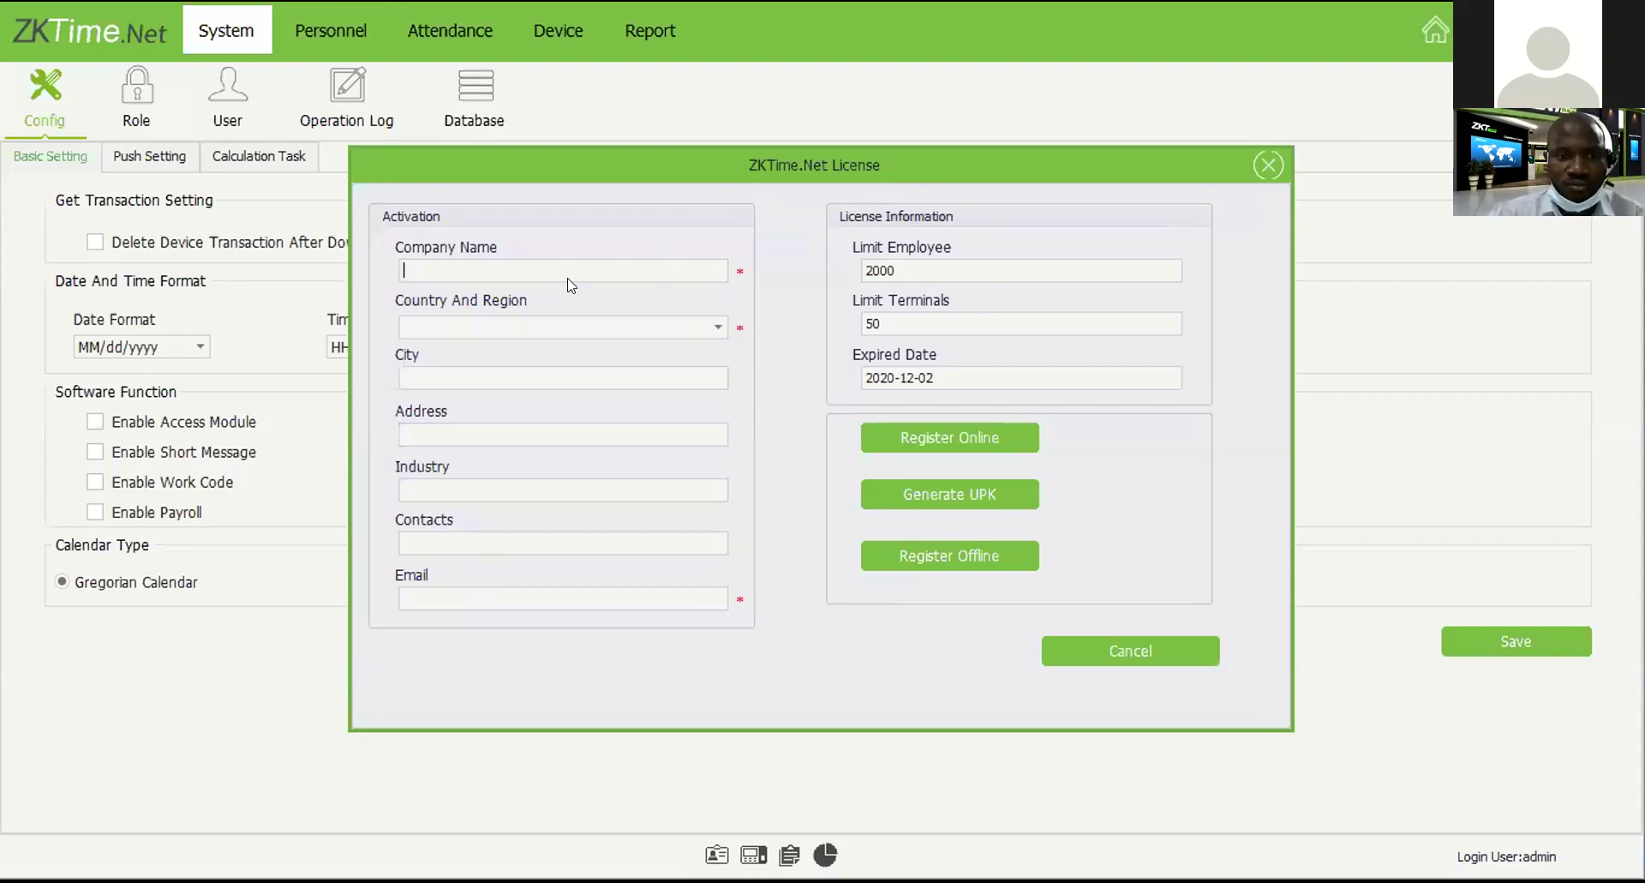
{"action": "left_click", "coordinate": [988, 439]}
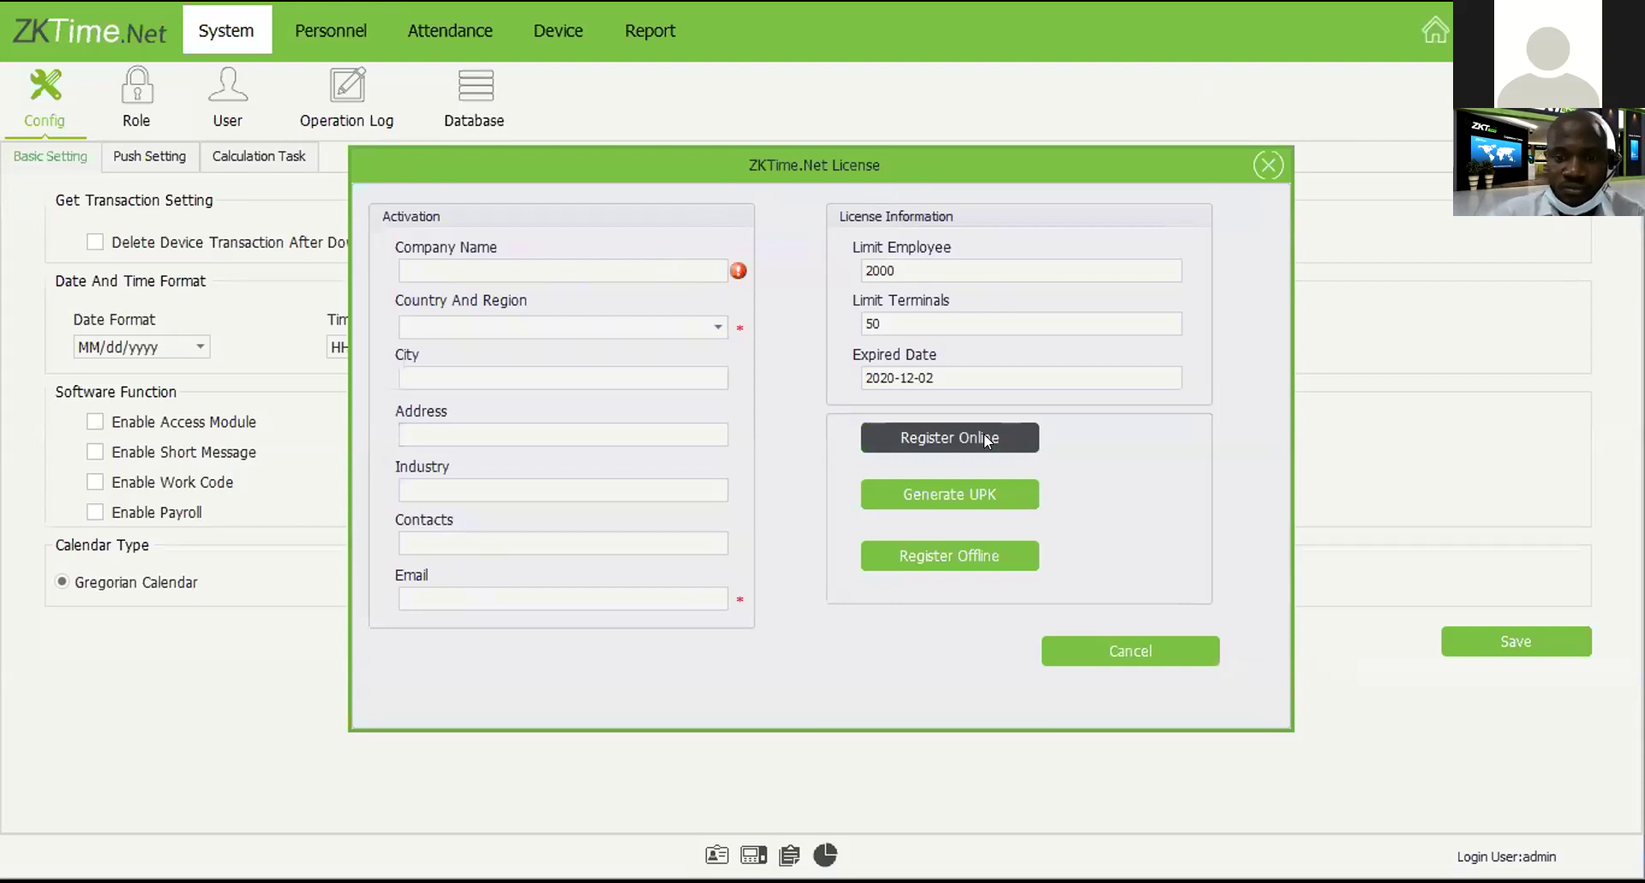
{"action": "left_click", "coordinate": [987, 552]}
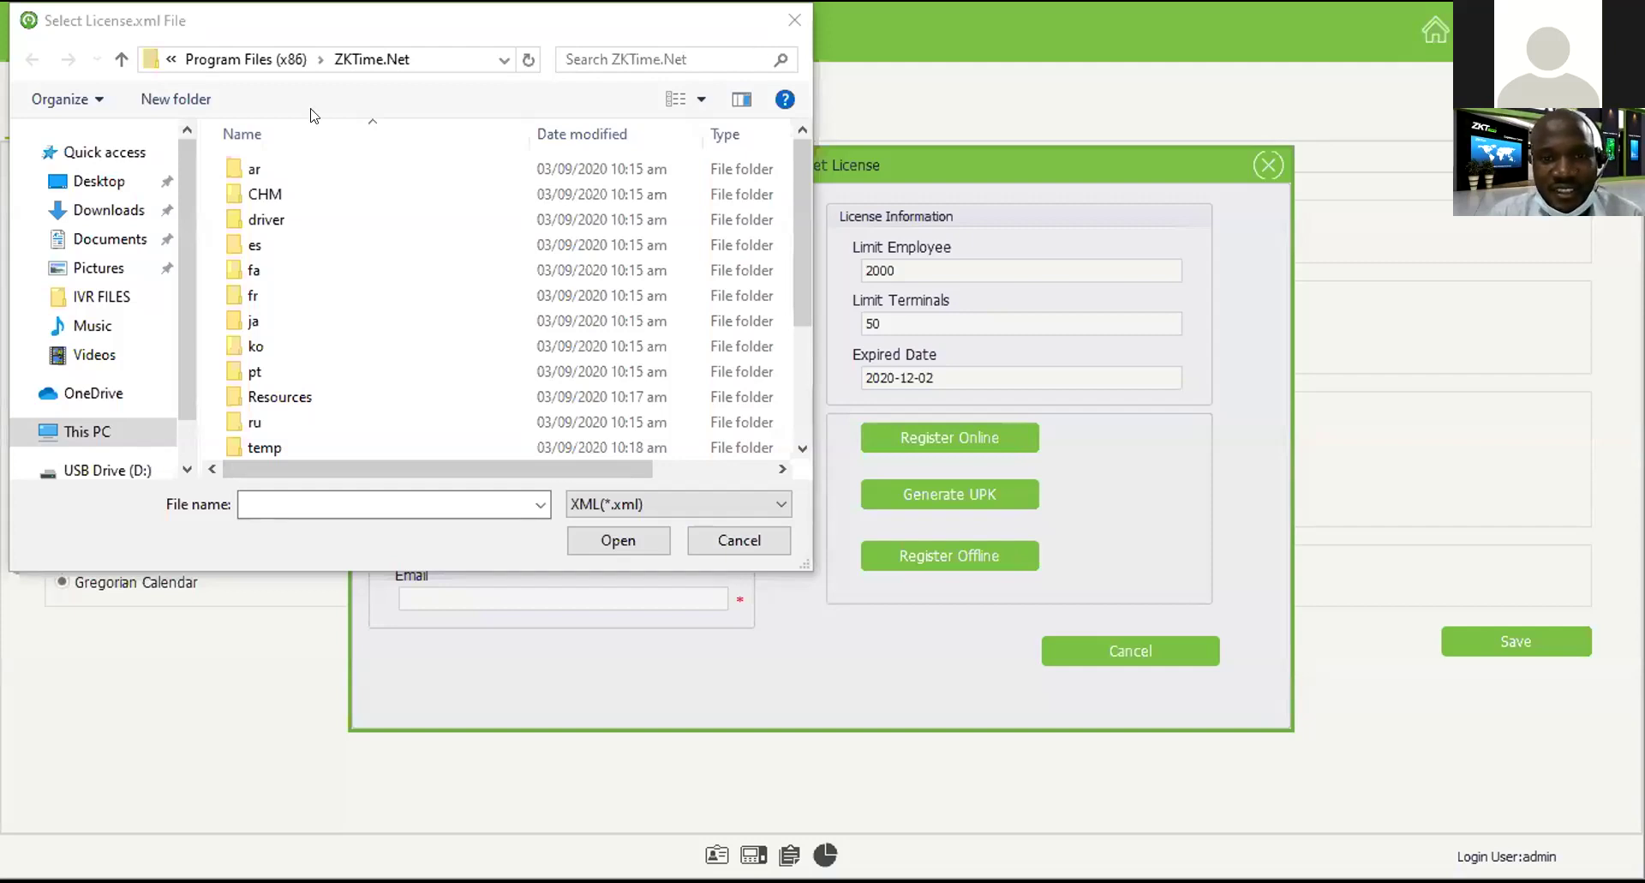
Cancel the License.xml file picker, acknowledge the Failed To Get License error, and close the dialog.
{"action": "left_click_drag", "start_coordinate": [767, 20], "coordinate": [784, 140]}
{"action": "left_click", "coordinate": [799, 140]}
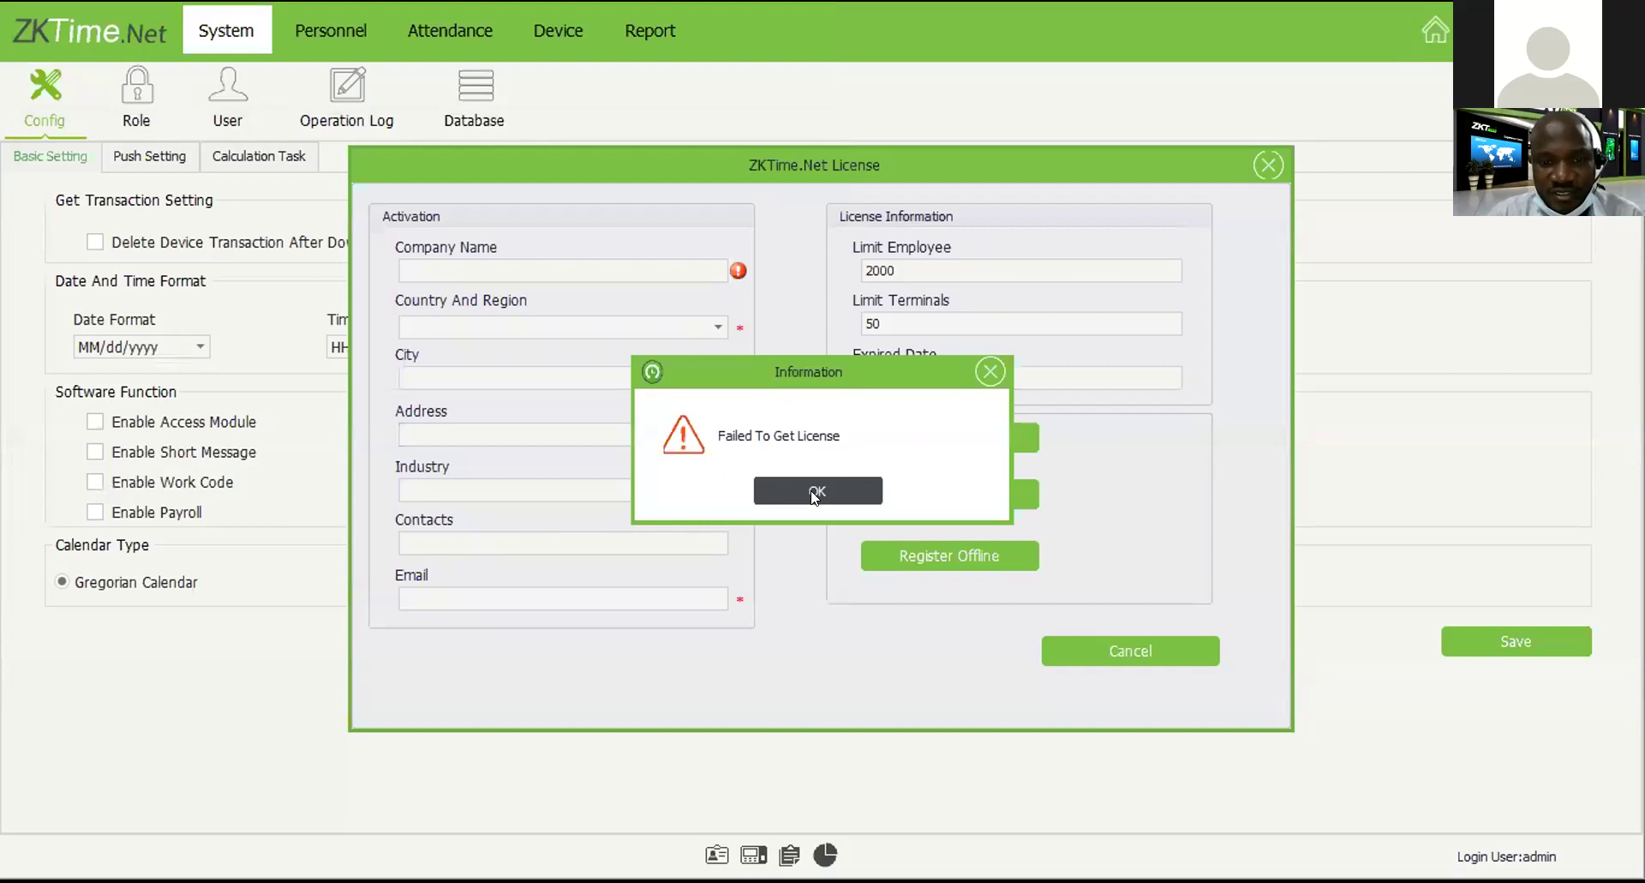
{"action": "left_click", "coordinate": [814, 493]}
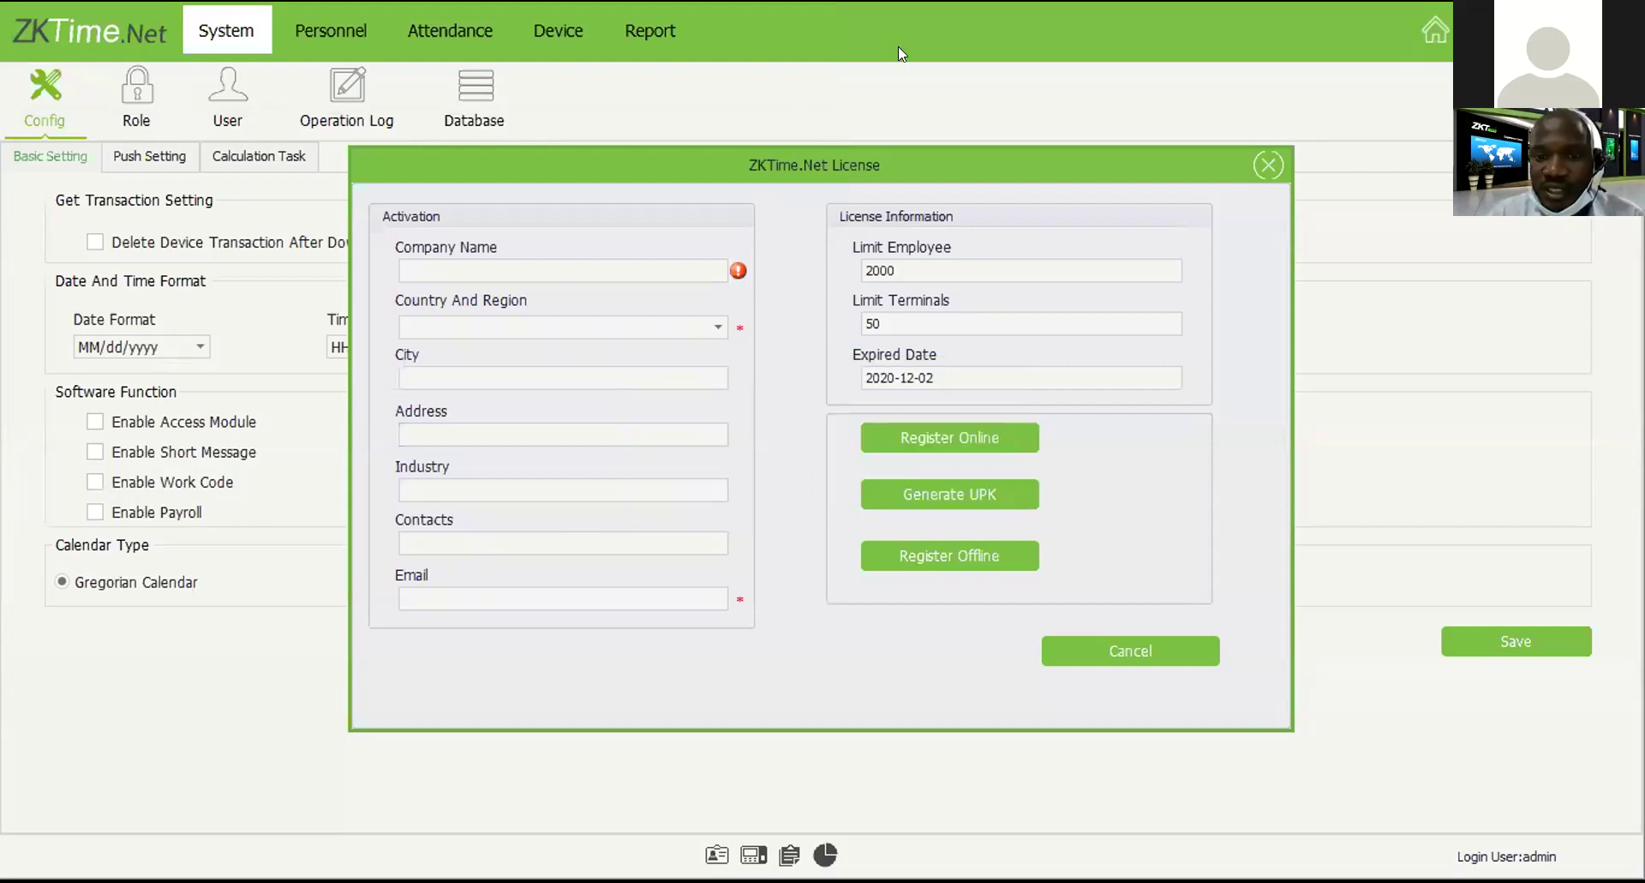
{"action": "left_click", "coordinate": [1269, 165]}
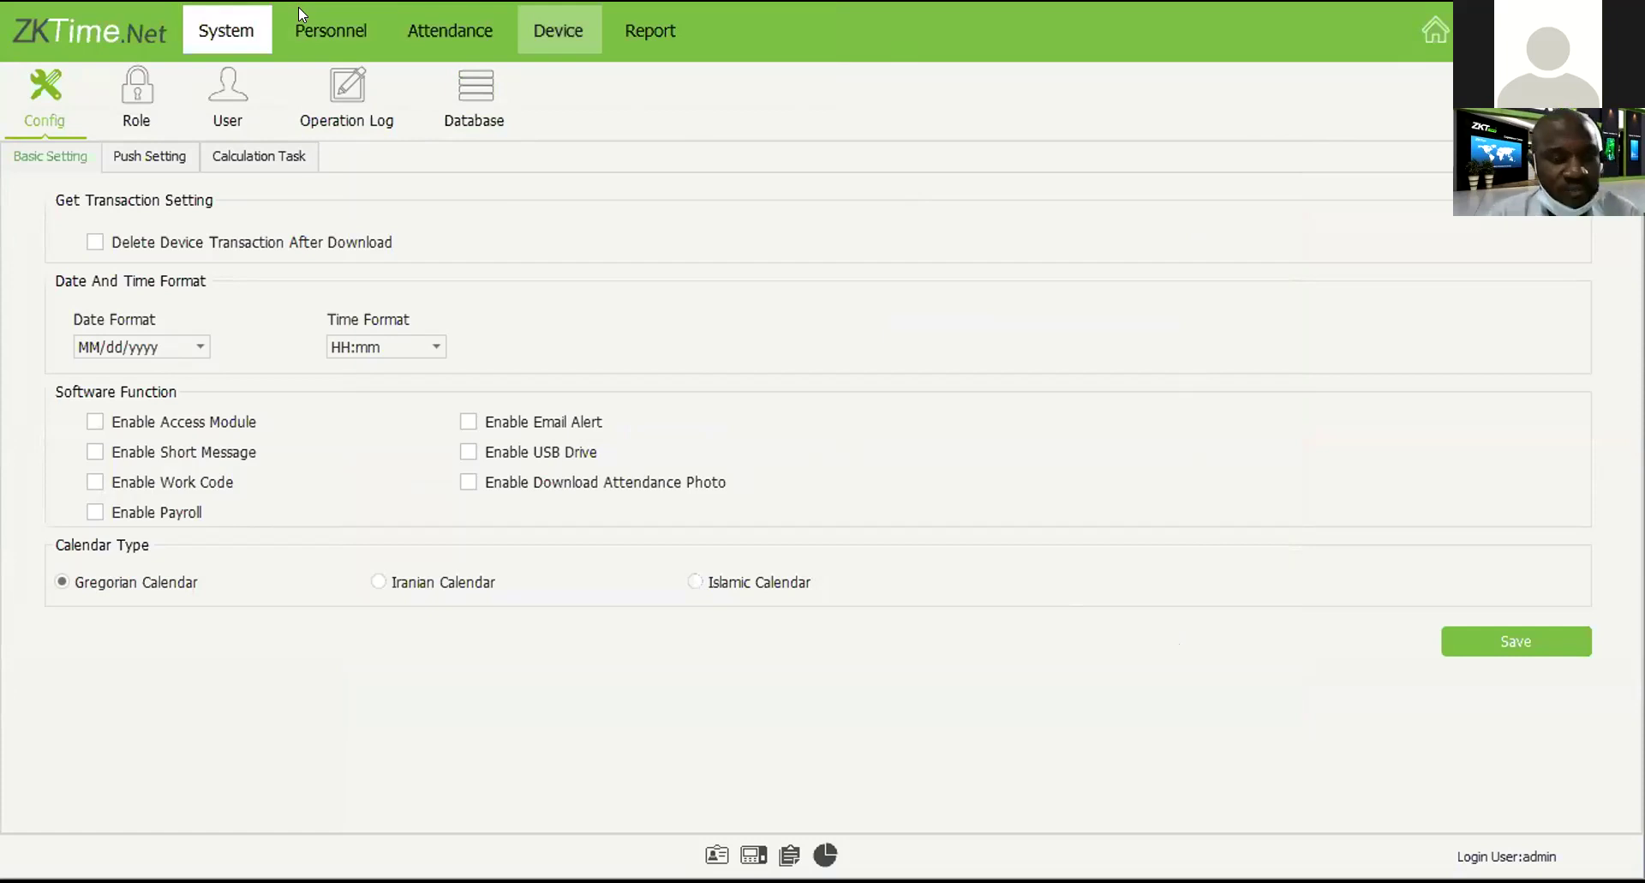
Switch from System settings to the Device management module.
{"action": "left_click", "coordinate": [298, 6]}
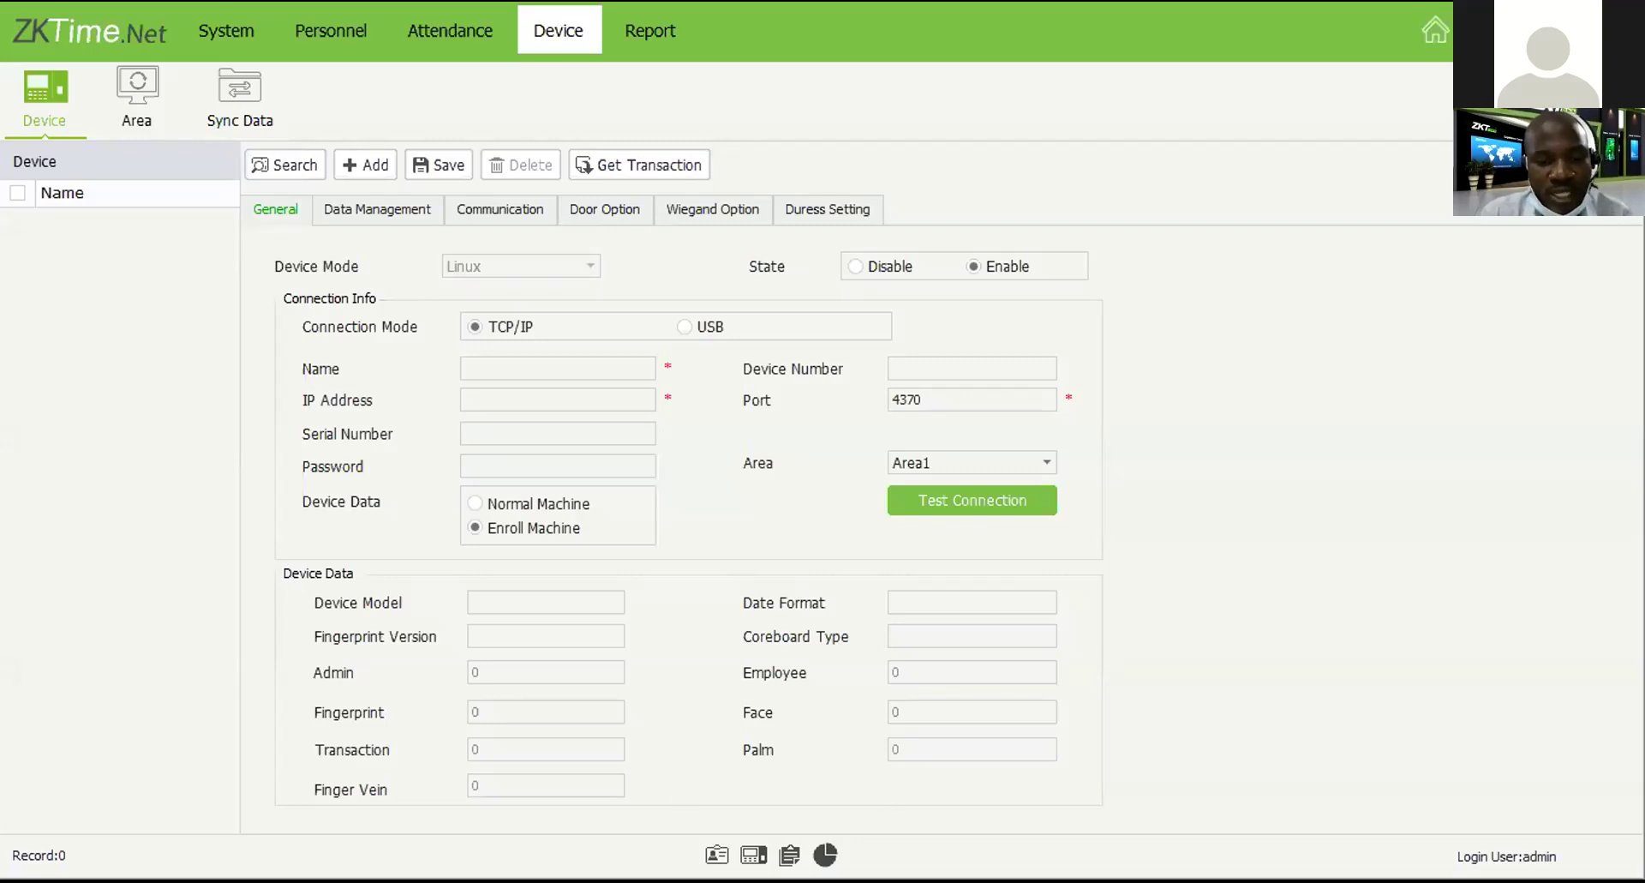
Dismiss the stray dark window and launch Command Prompt via Run with CMD.
{"action": "key", "text": "super+r"}
{"action": "key", "text": "Escape"}
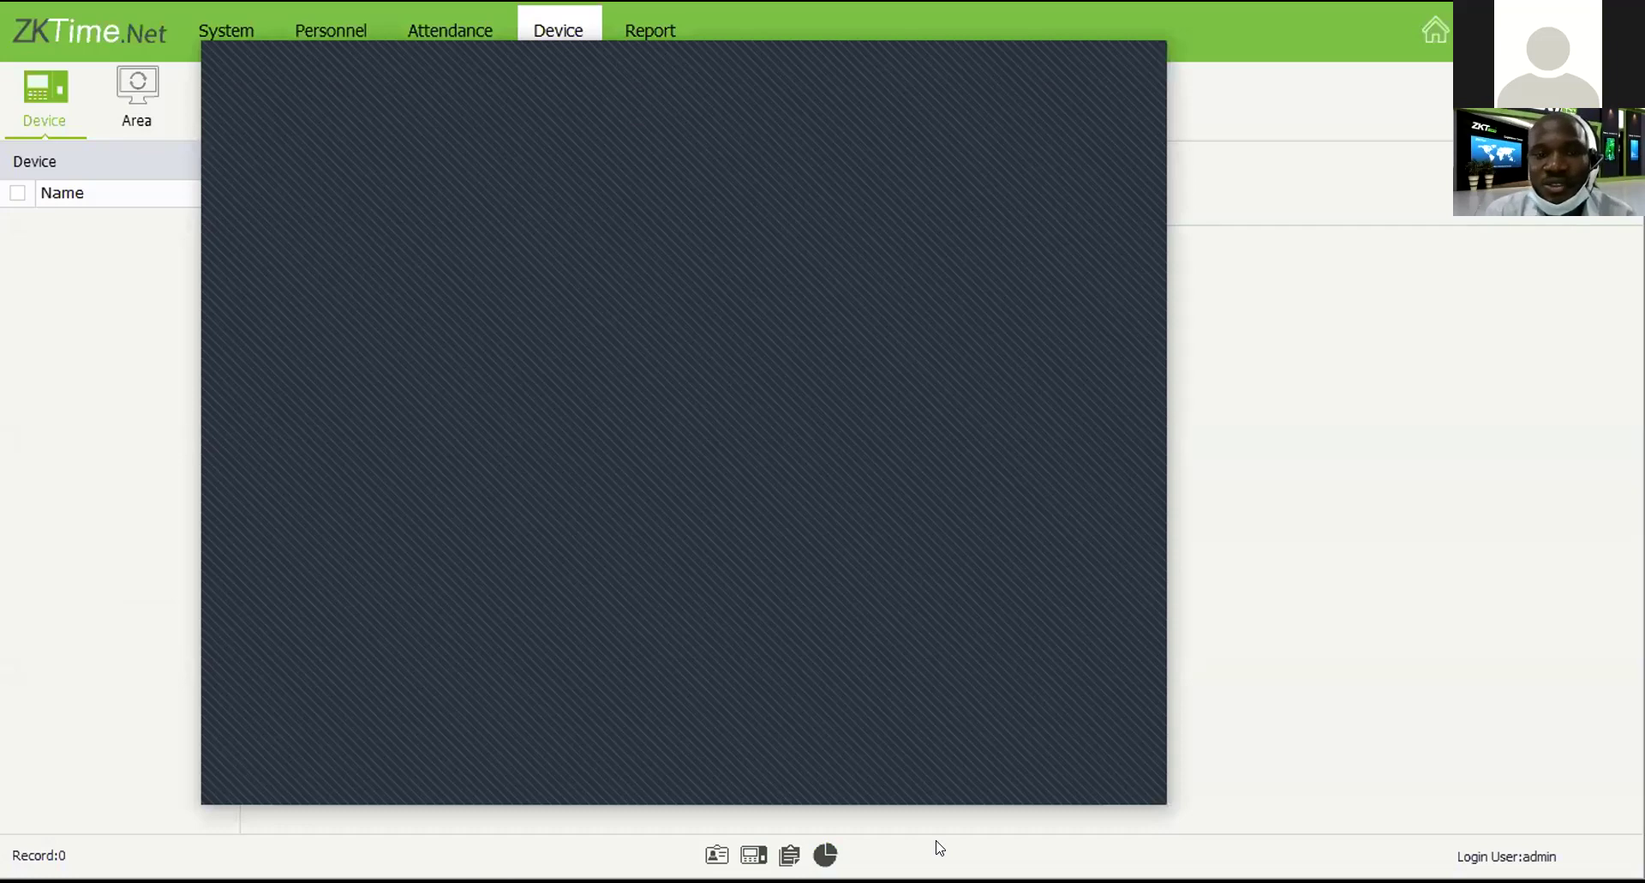
{"action": "left_click", "coordinate": [1138, 52]}
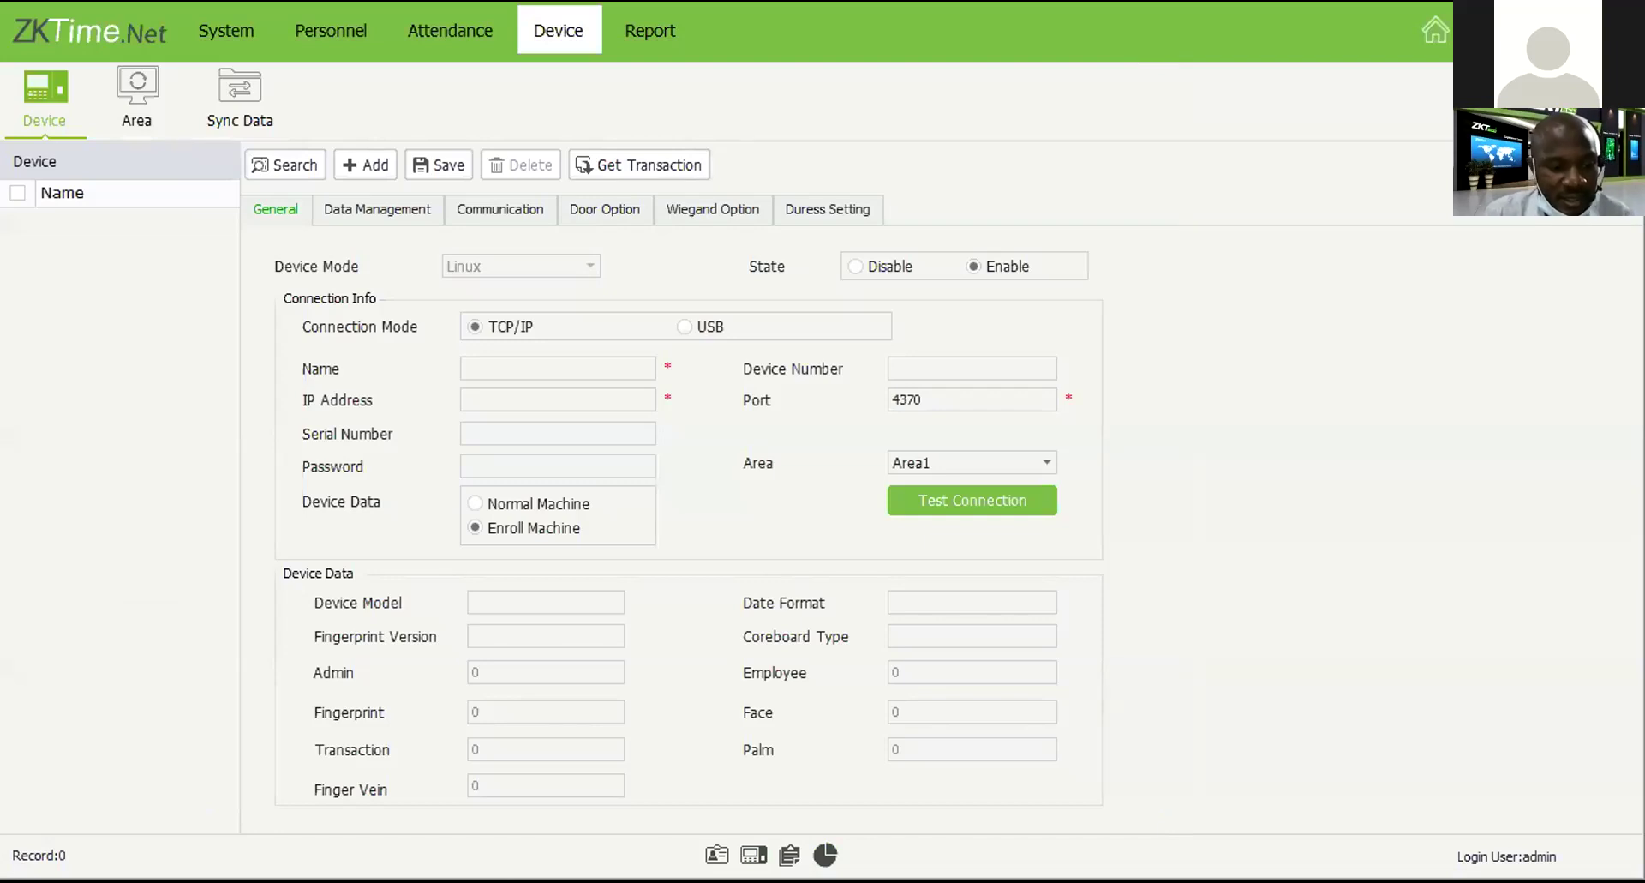
{"action": "key", "text": "super+r"}
{"action": "left_click", "coordinate": [203, 828]}
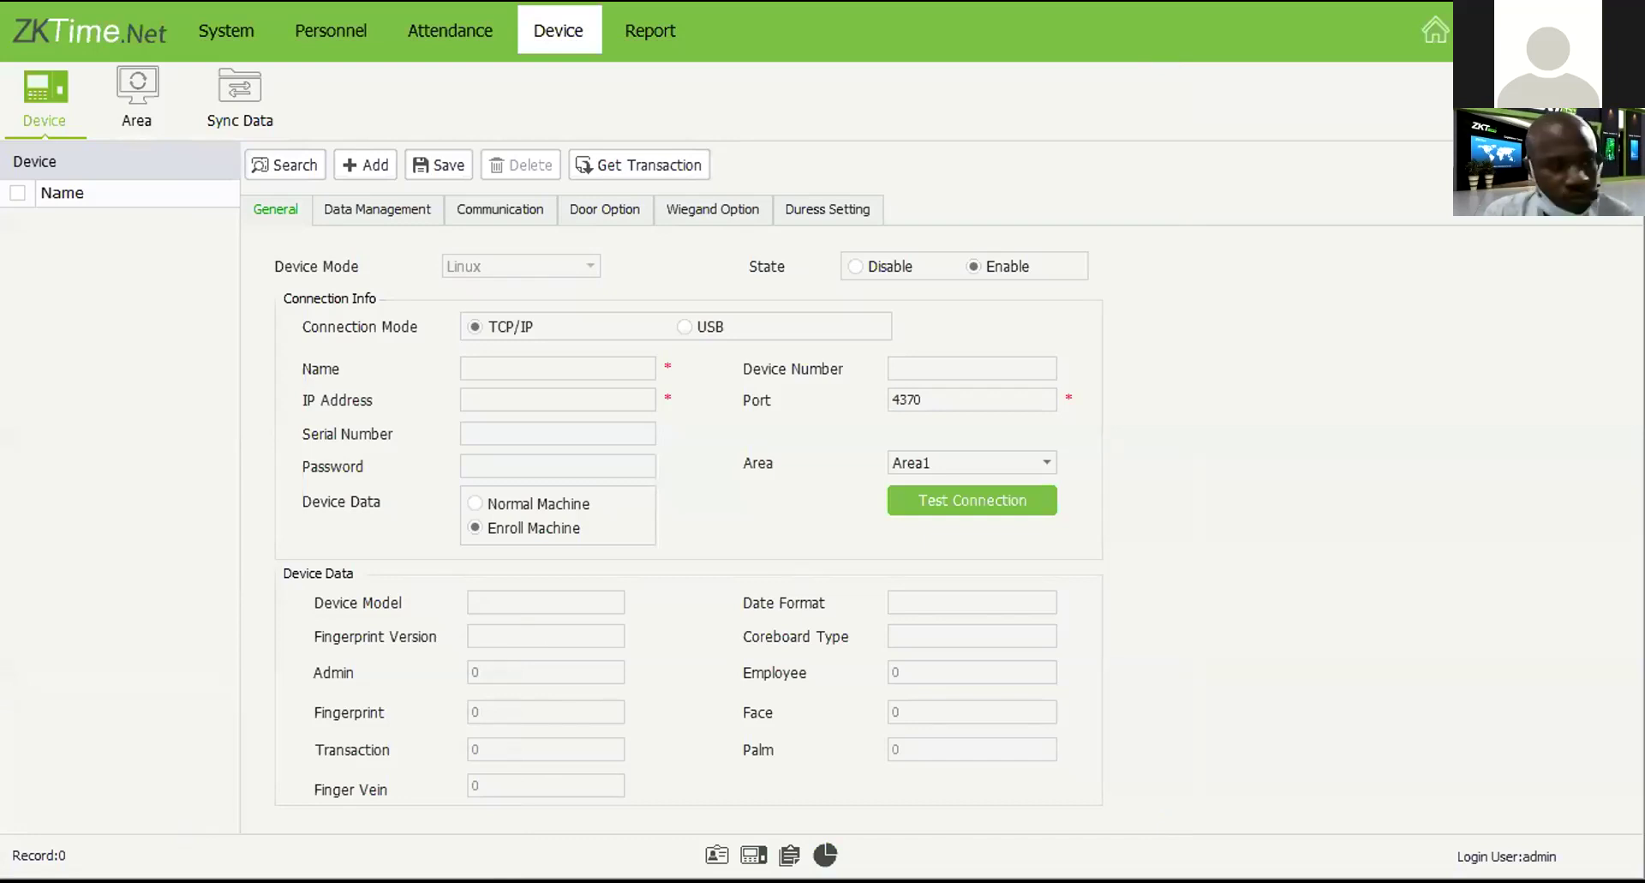
{"action": "key", "text": "alt+Tab"}
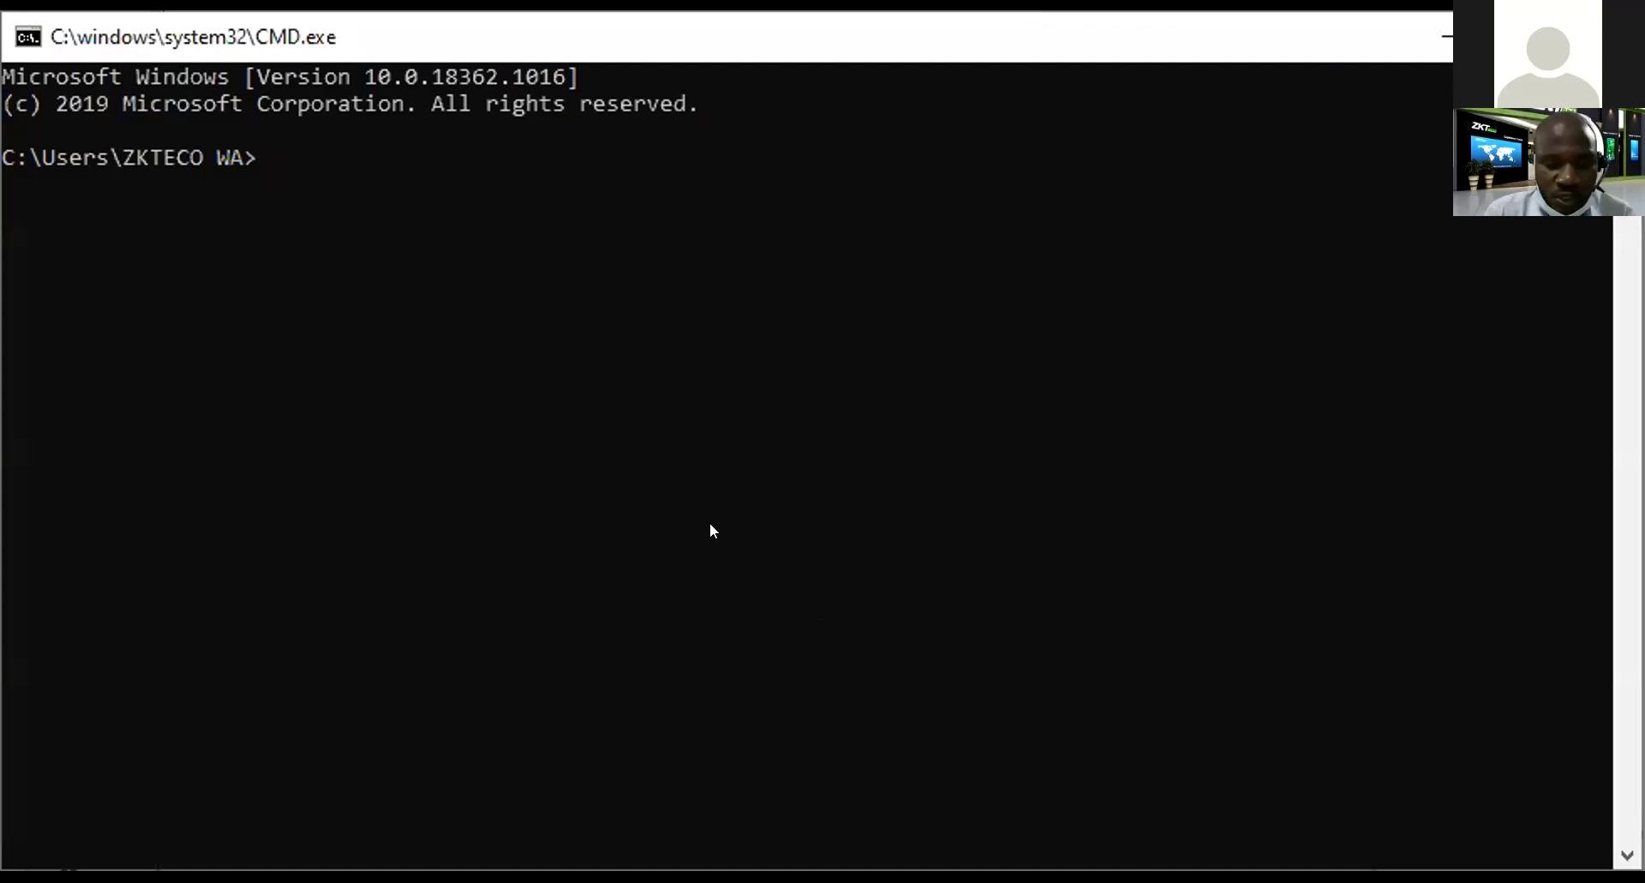
Run 'ping 192.168.1.201 -t' to continuously ping the device.
{"action": "type", "text": "ping 192"}
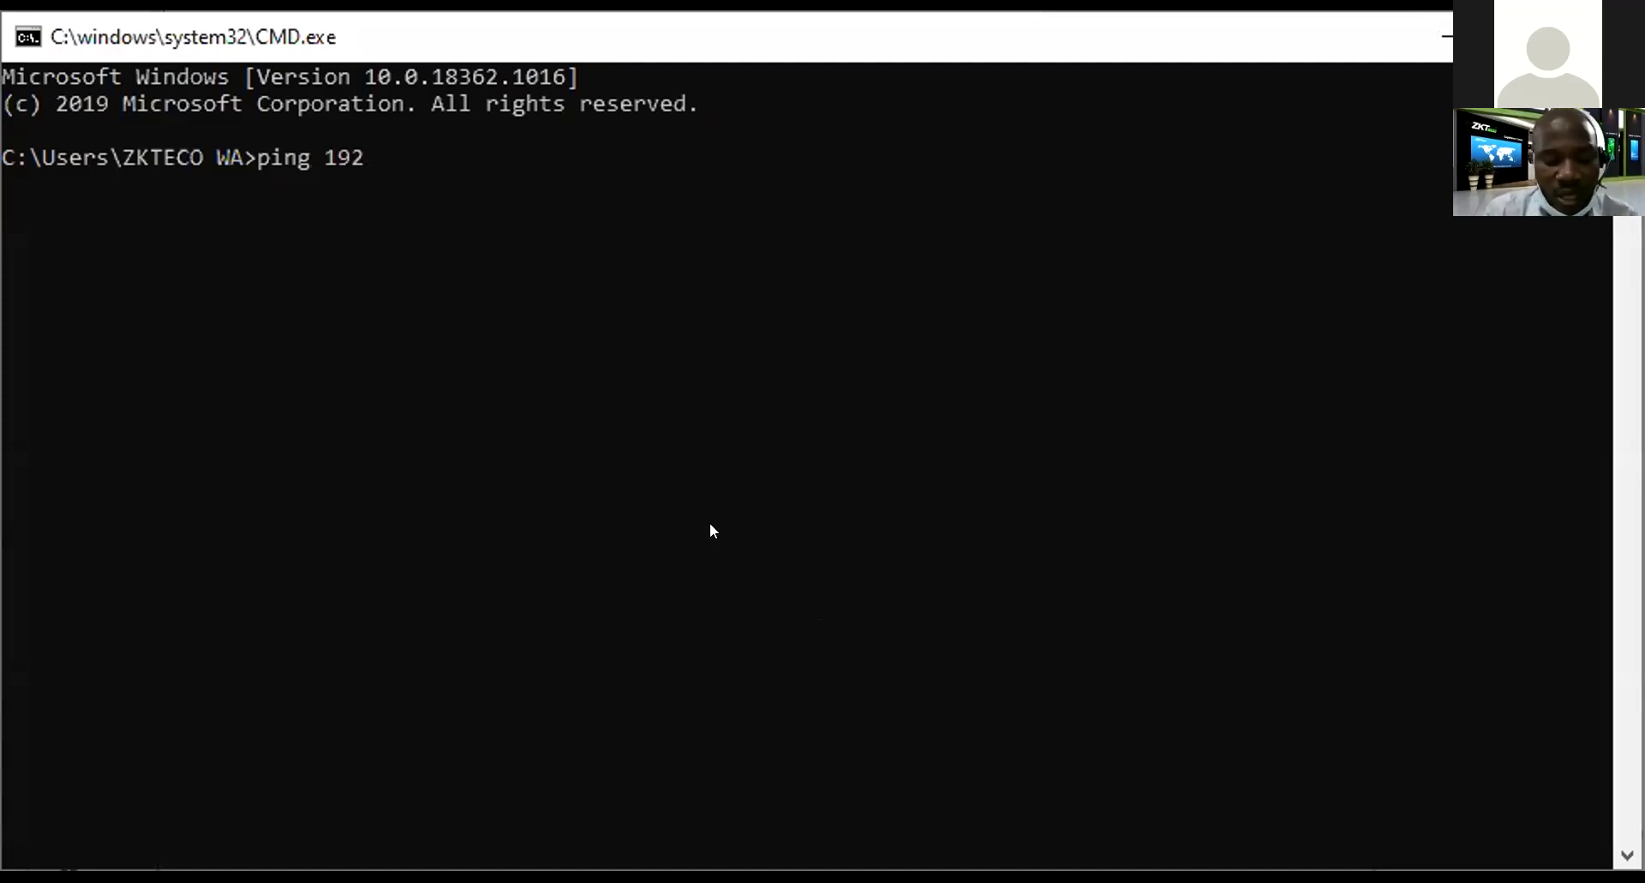
{"action": "type", "text": "."}
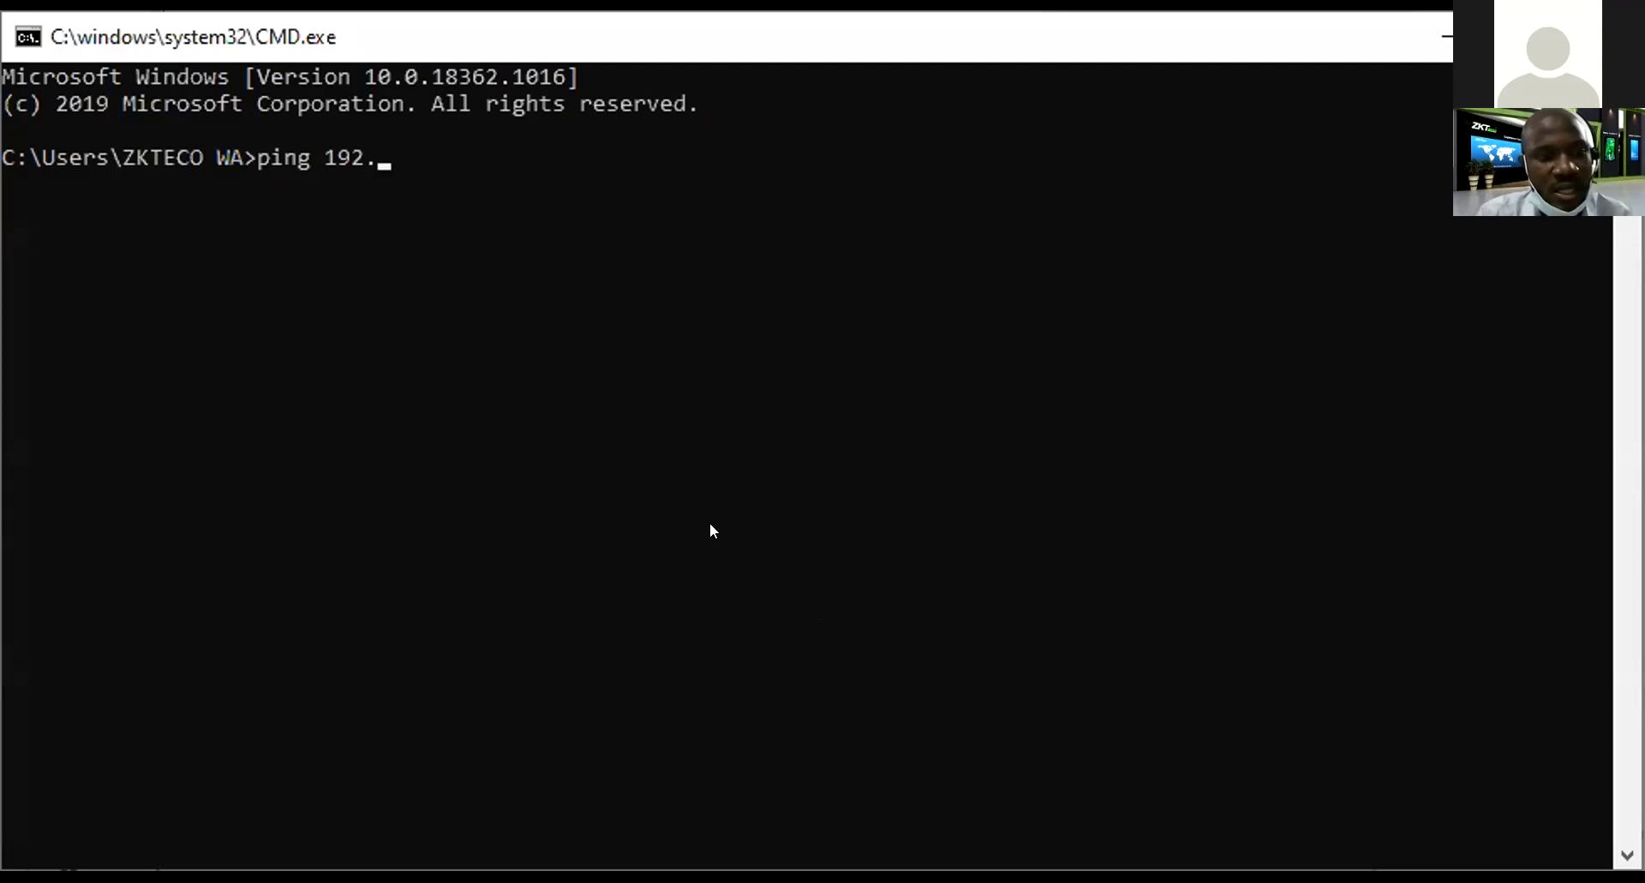
{"action": "type", "text": "168.1.201"}
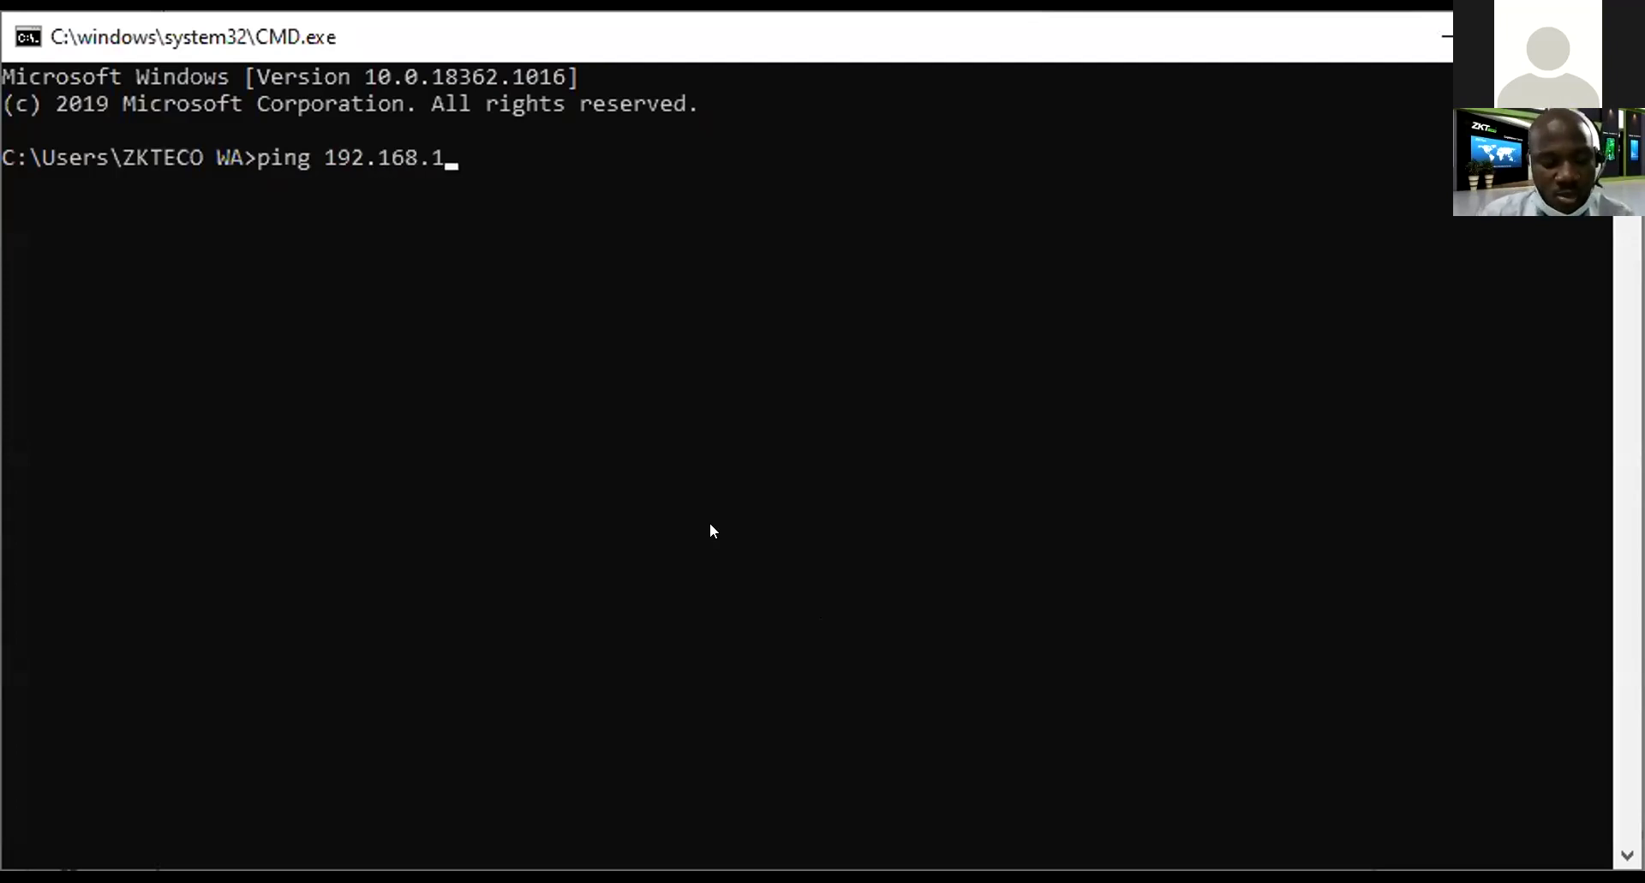
{"action": "type", "text": " -t"}
{"action": "key", "text": "Return"}
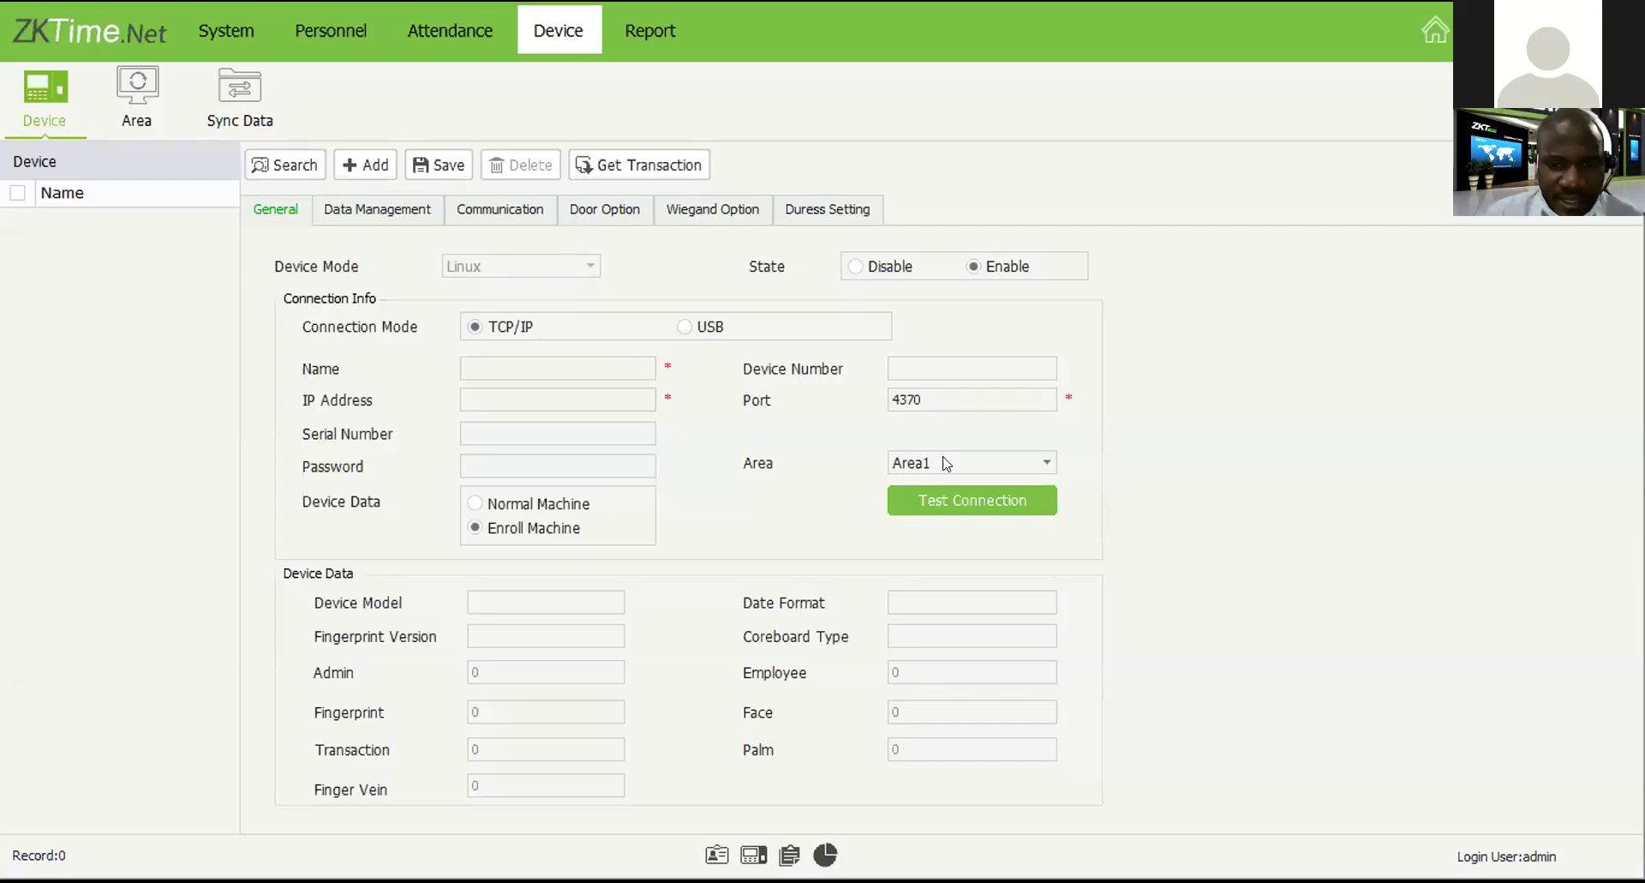
Fill Name, IP Address and Device Number with MB460, 192.168.1.201 and 1.
{"action": "left_click", "coordinate": [509, 363]}
{"action": "type", "text": "MB460"}
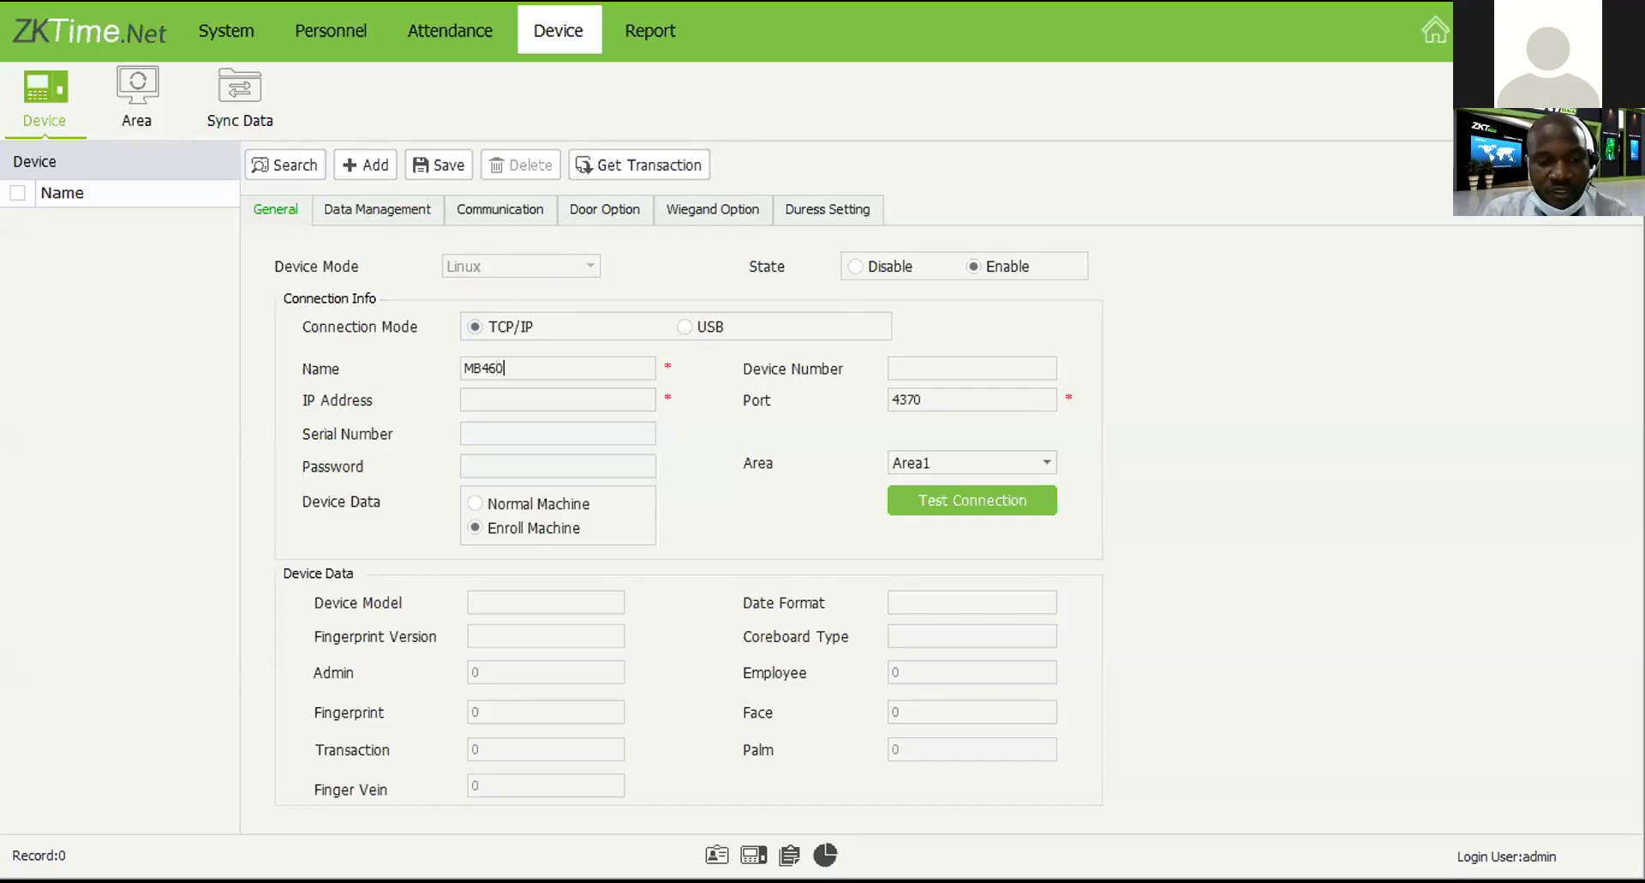
{"action": "left_click", "coordinate": [535, 400]}
{"action": "type", "text": "192.18"}
{"action": "key", "text": "BackSpace"}
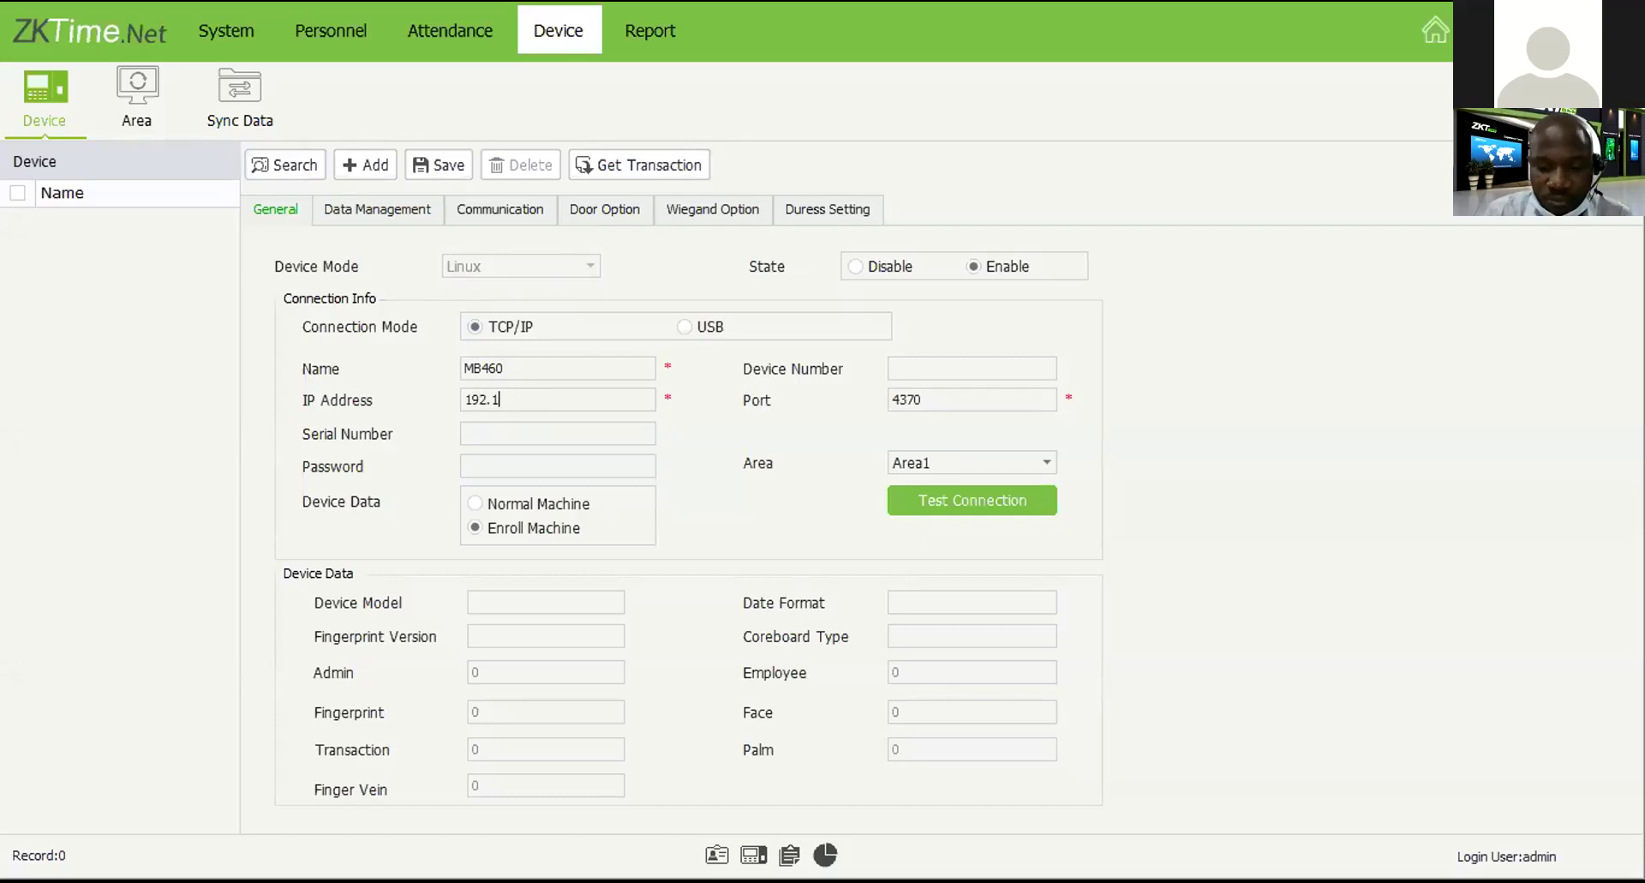
{"action": "type", "text": "68.1."}
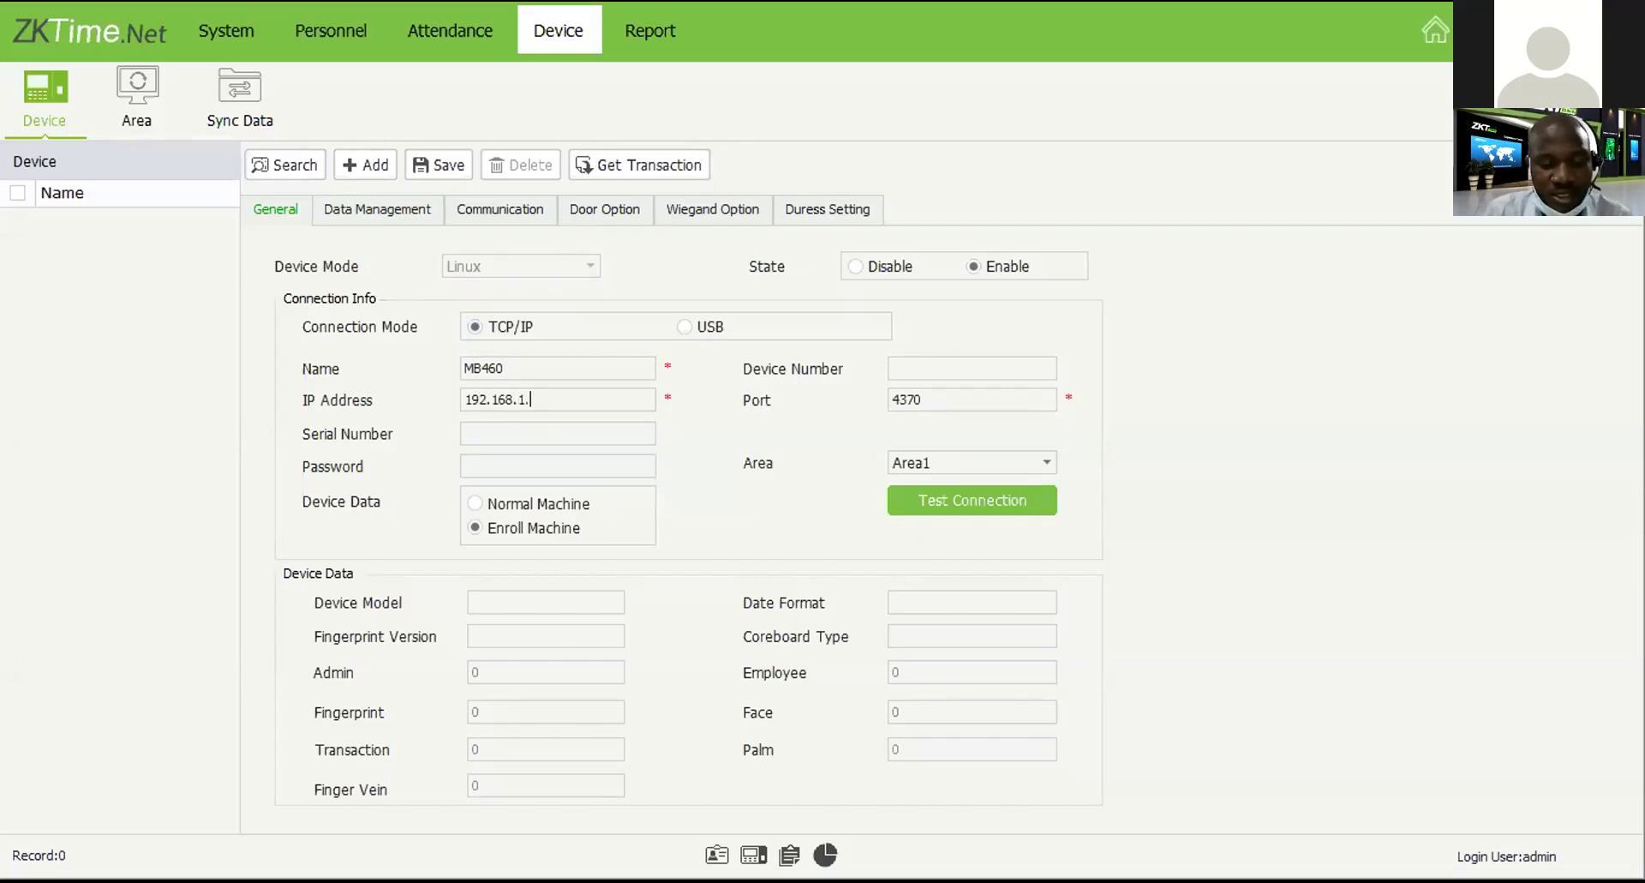
{"action": "type", "text": "201"}
{"action": "left_click", "coordinate": [913, 363]}
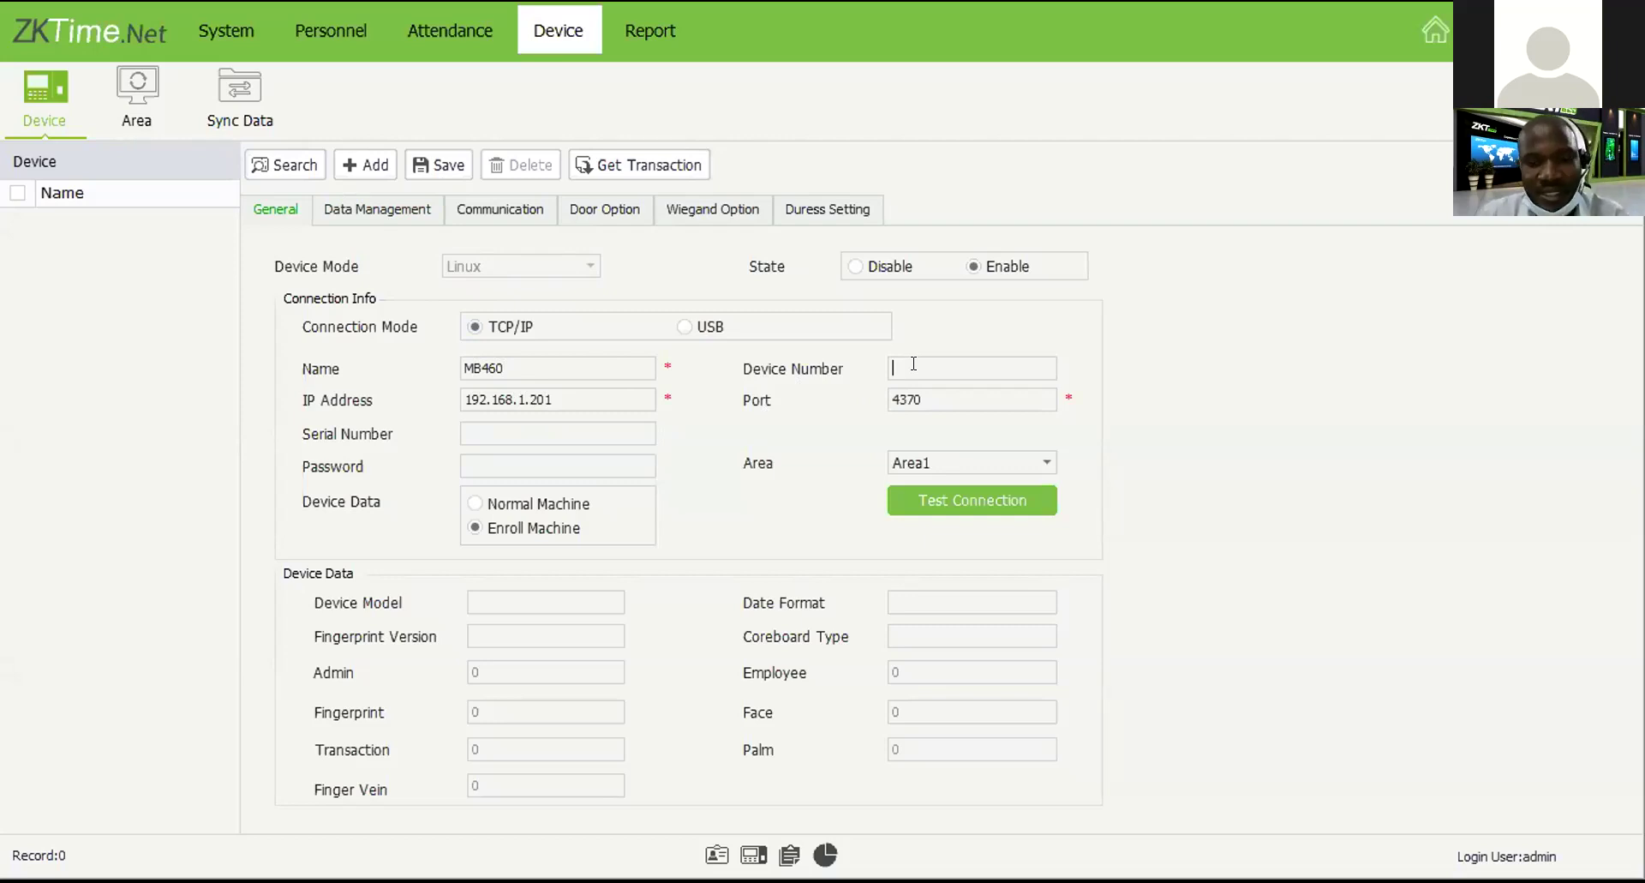
{"action": "type", "text": "1"}
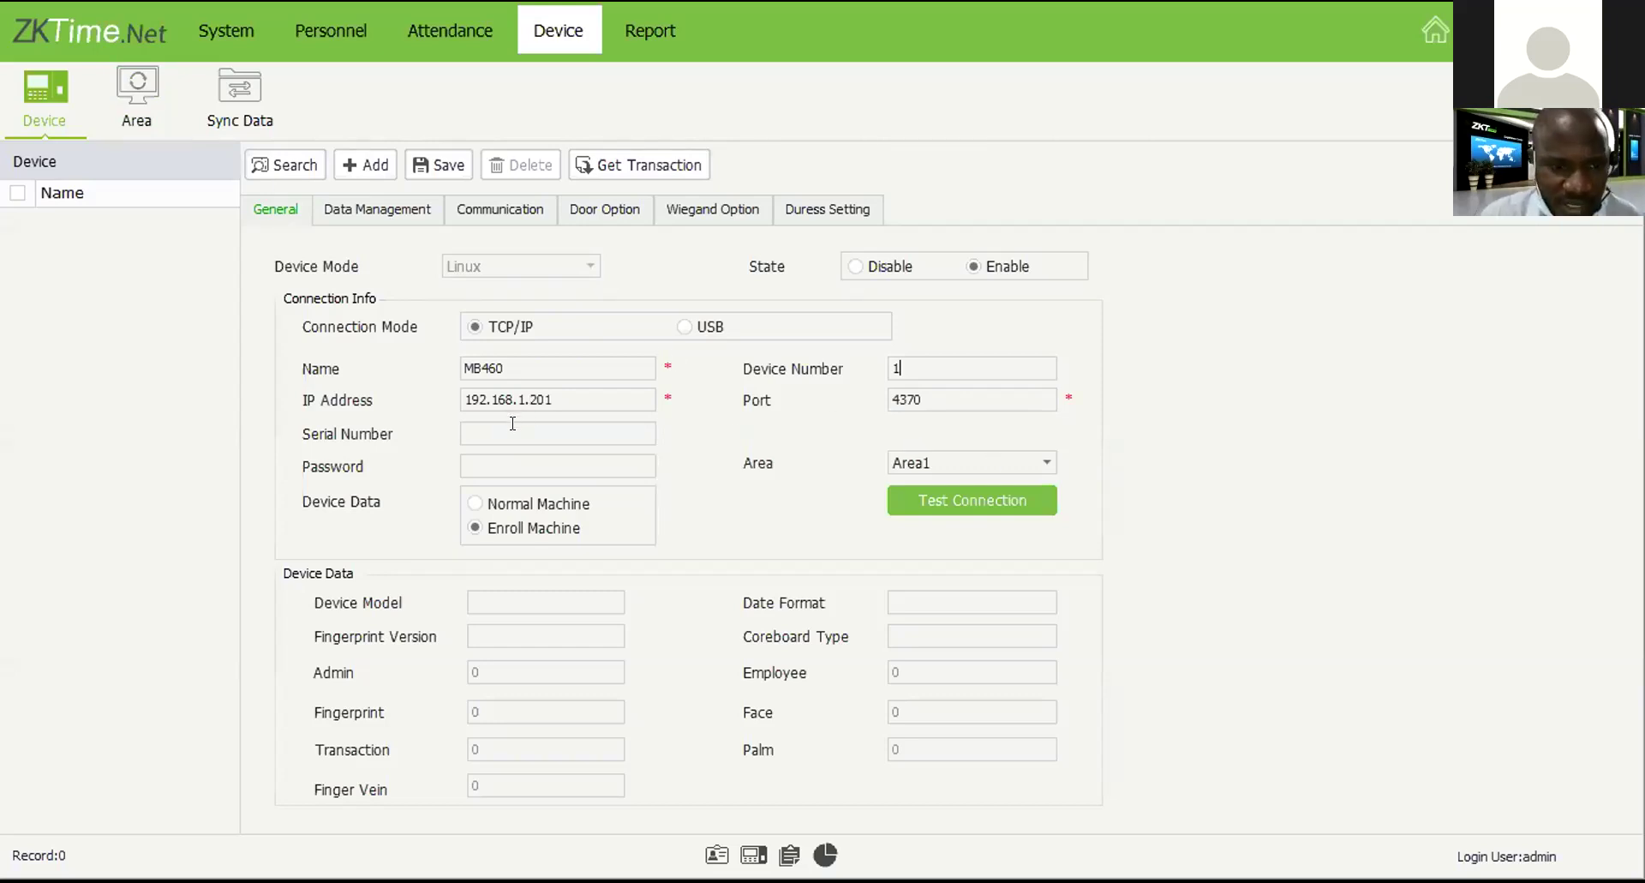
Test the connection to MB460 and confirm the Succeeded To Connect message.
{"action": "left_click", "coordinate": [929, 507]}
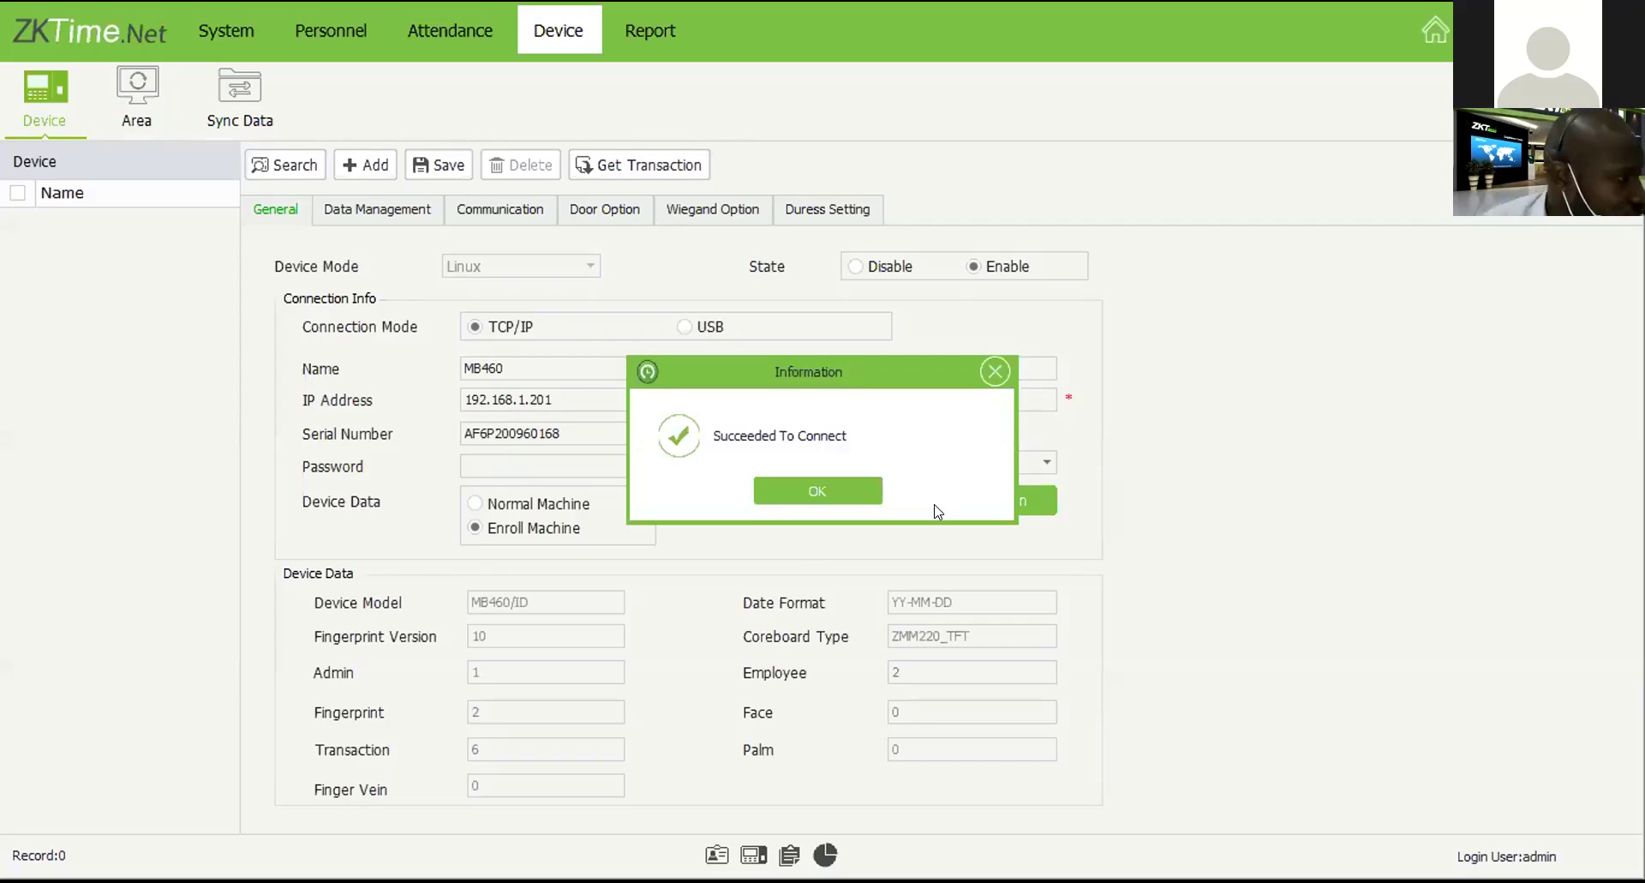
{"action": "left_click", "coordinate": [840, 498]}
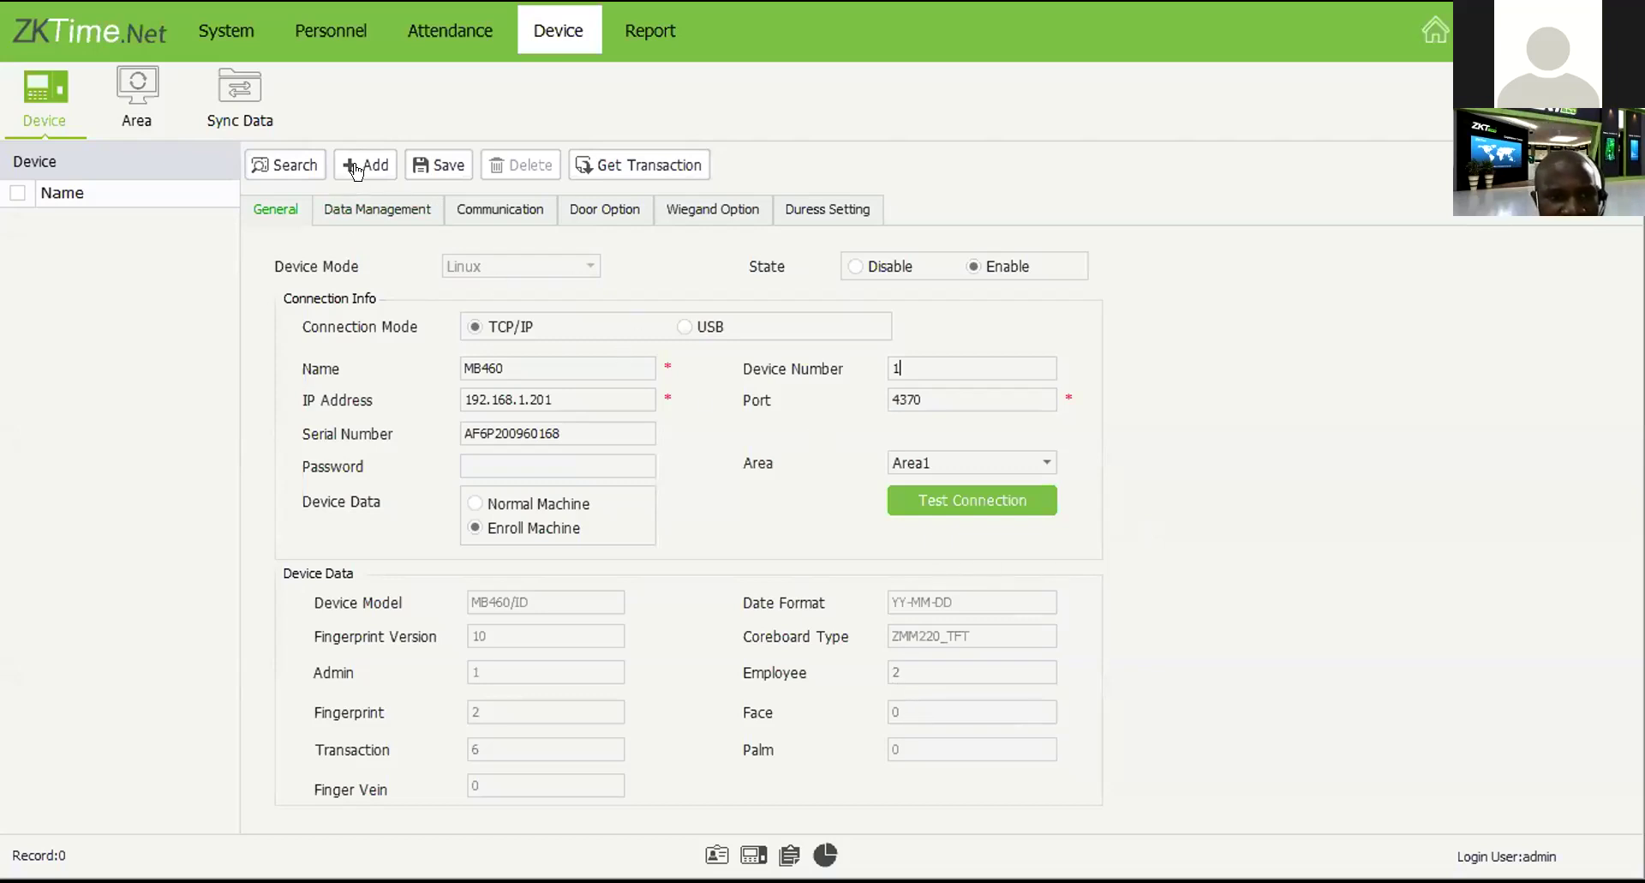
Save the MB460 device entry from the Device toolbar.
{"action": "left_click", "coordinate": [443, 169]}
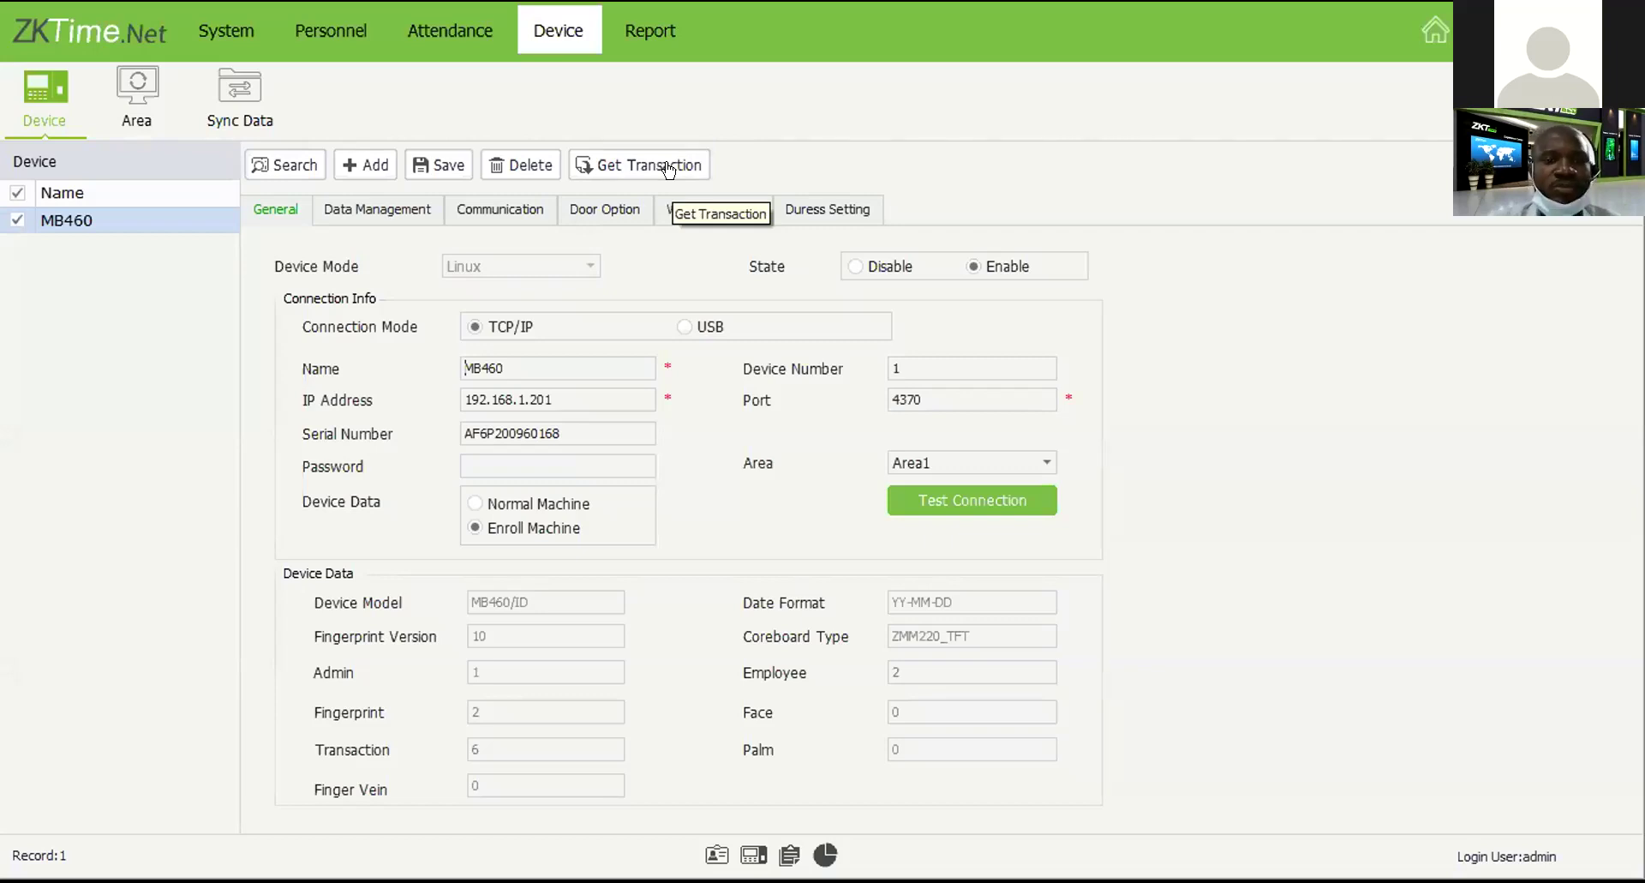
Download MB460's transactions twice, read the sync log showing 0 new records, and close it.
{"action": "left_click", "coordinate": [669, 169]}
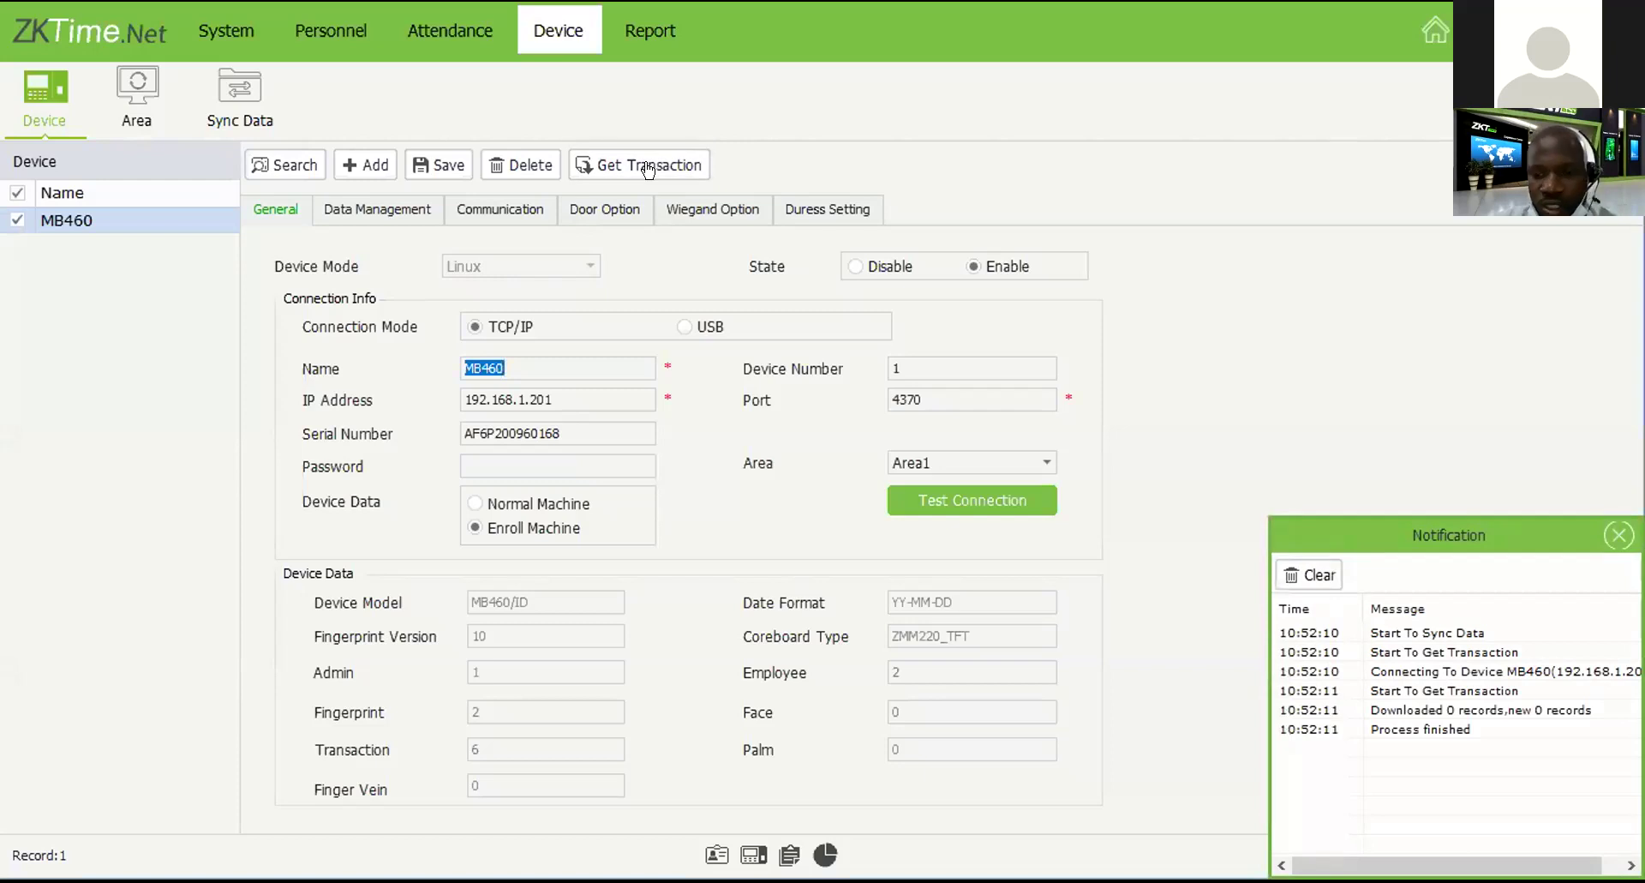
{"action": "left_click", "coordinate": [649, 169]}
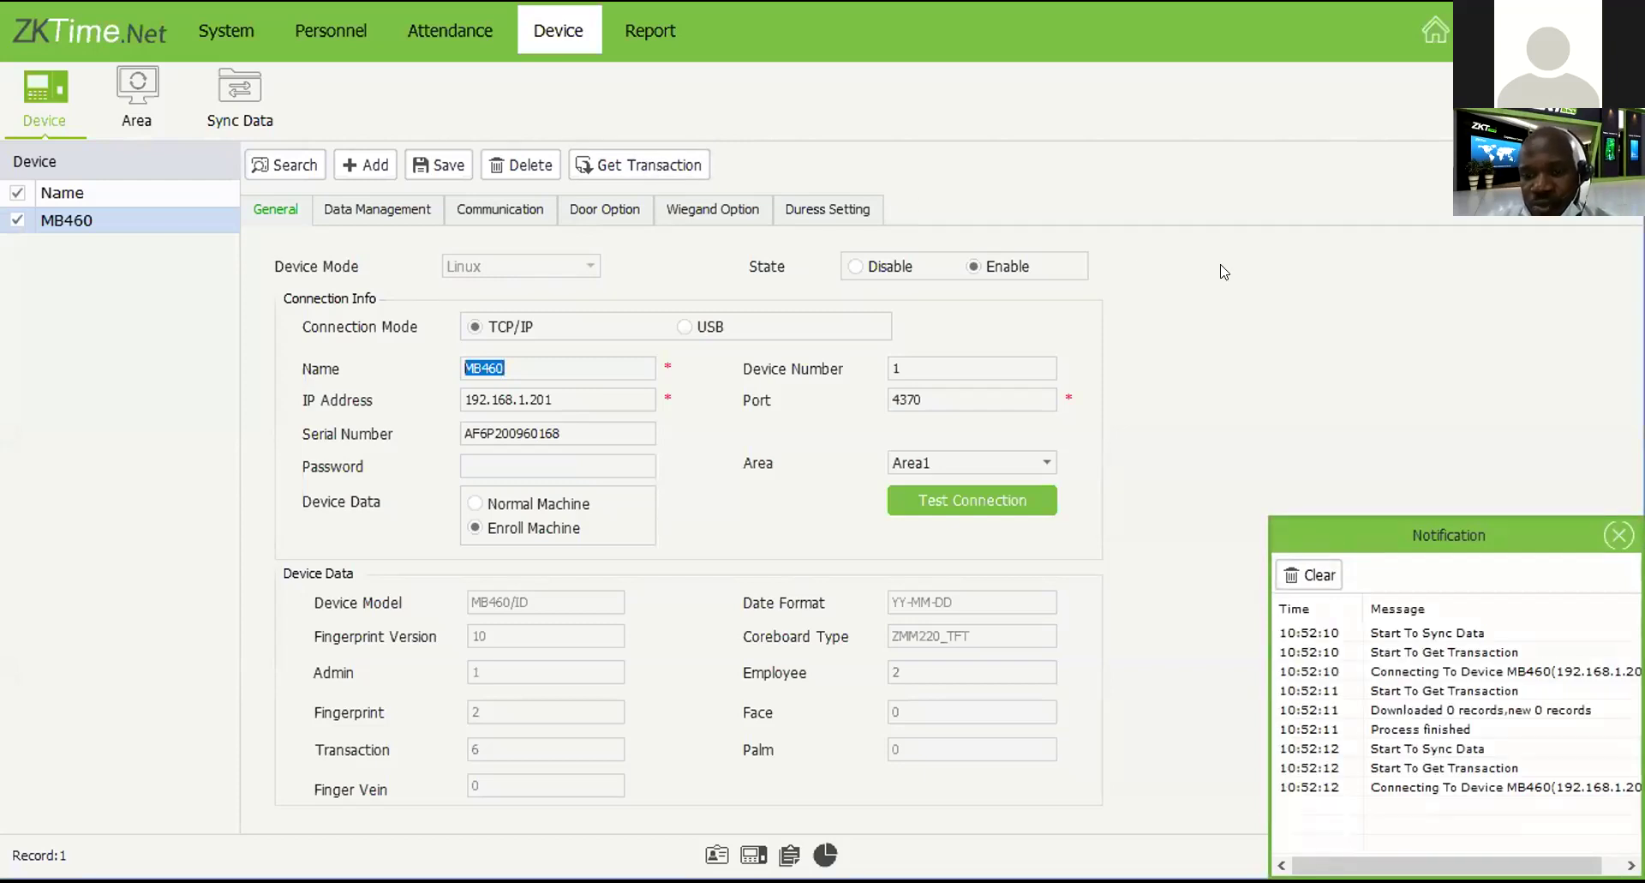
{"action": "left_click_drag", "start_coordinate": [1294, 533], "coordinate": [876, 106]}
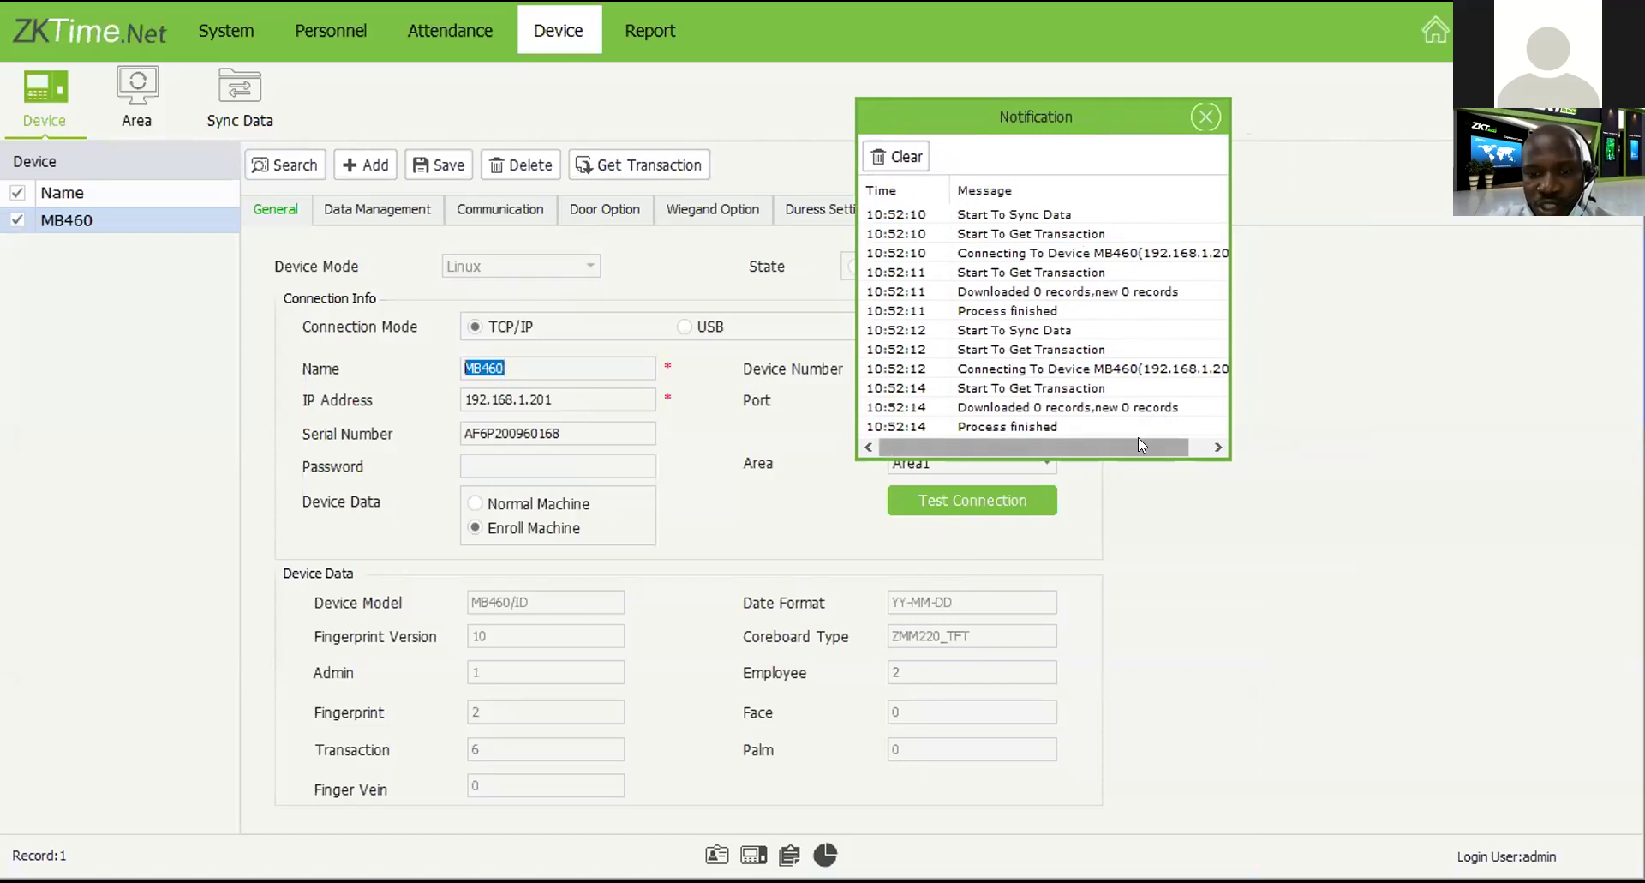
{"action": "left_click_drag", "start_coordinate": [1167, 437], "coordinate": [1195, 440]}
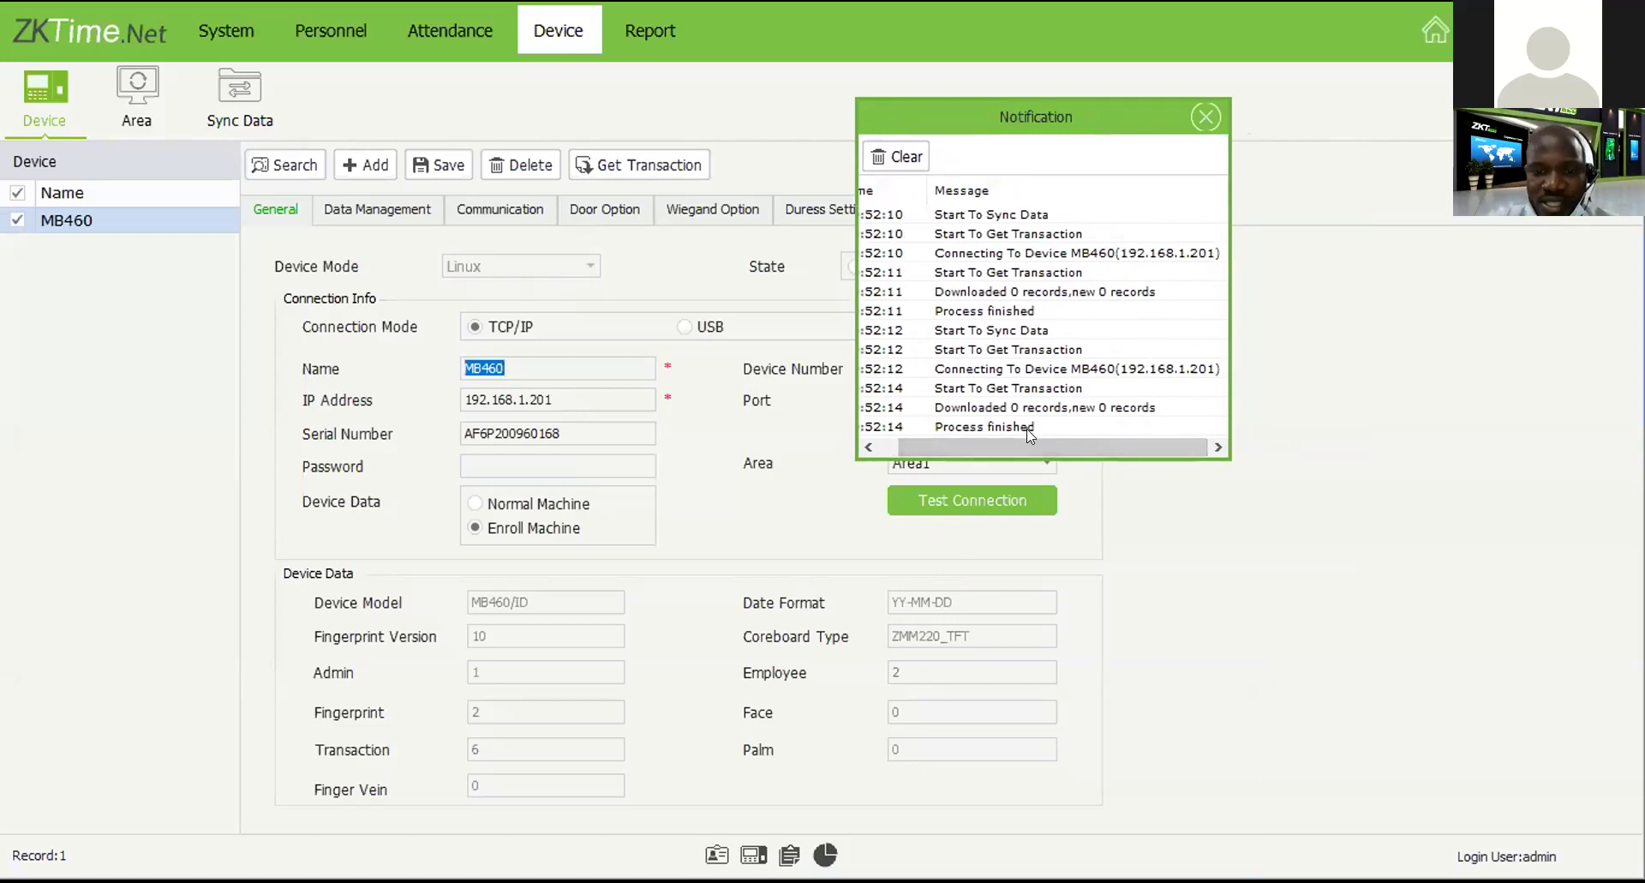
{"action": "left_click", "coordinate": [1204, 116]}
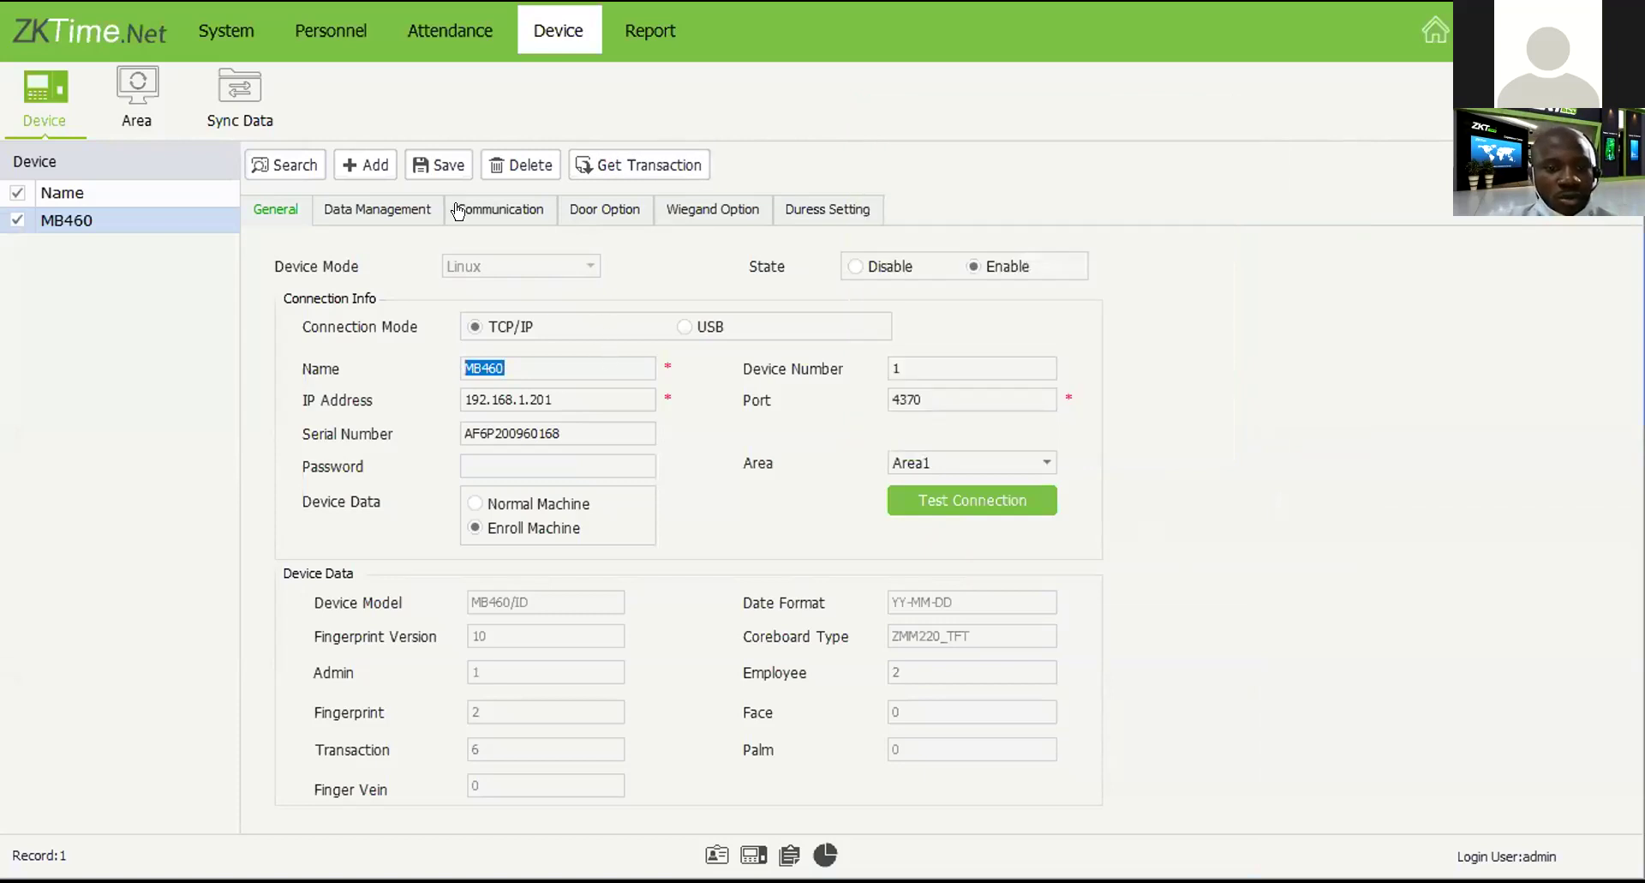
Show MB460's Communication settings, which list IP address 192.168.1.201.
{"action": "left_click", "coordinate": [388, 213]}
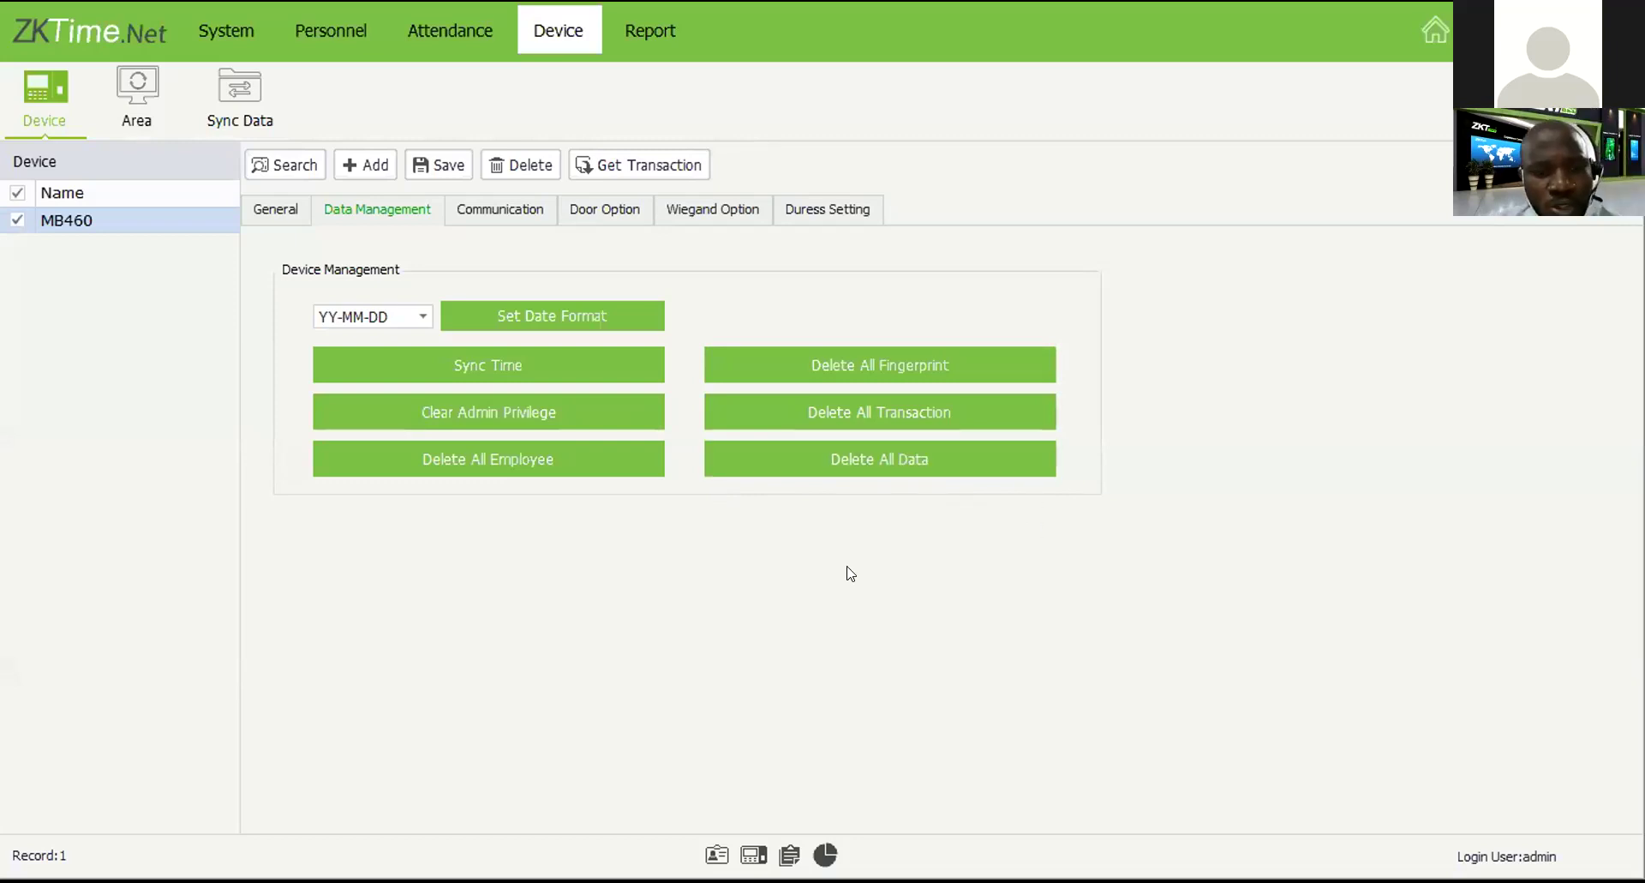
{"action": "left_click", "coordinate": [499, 211]}
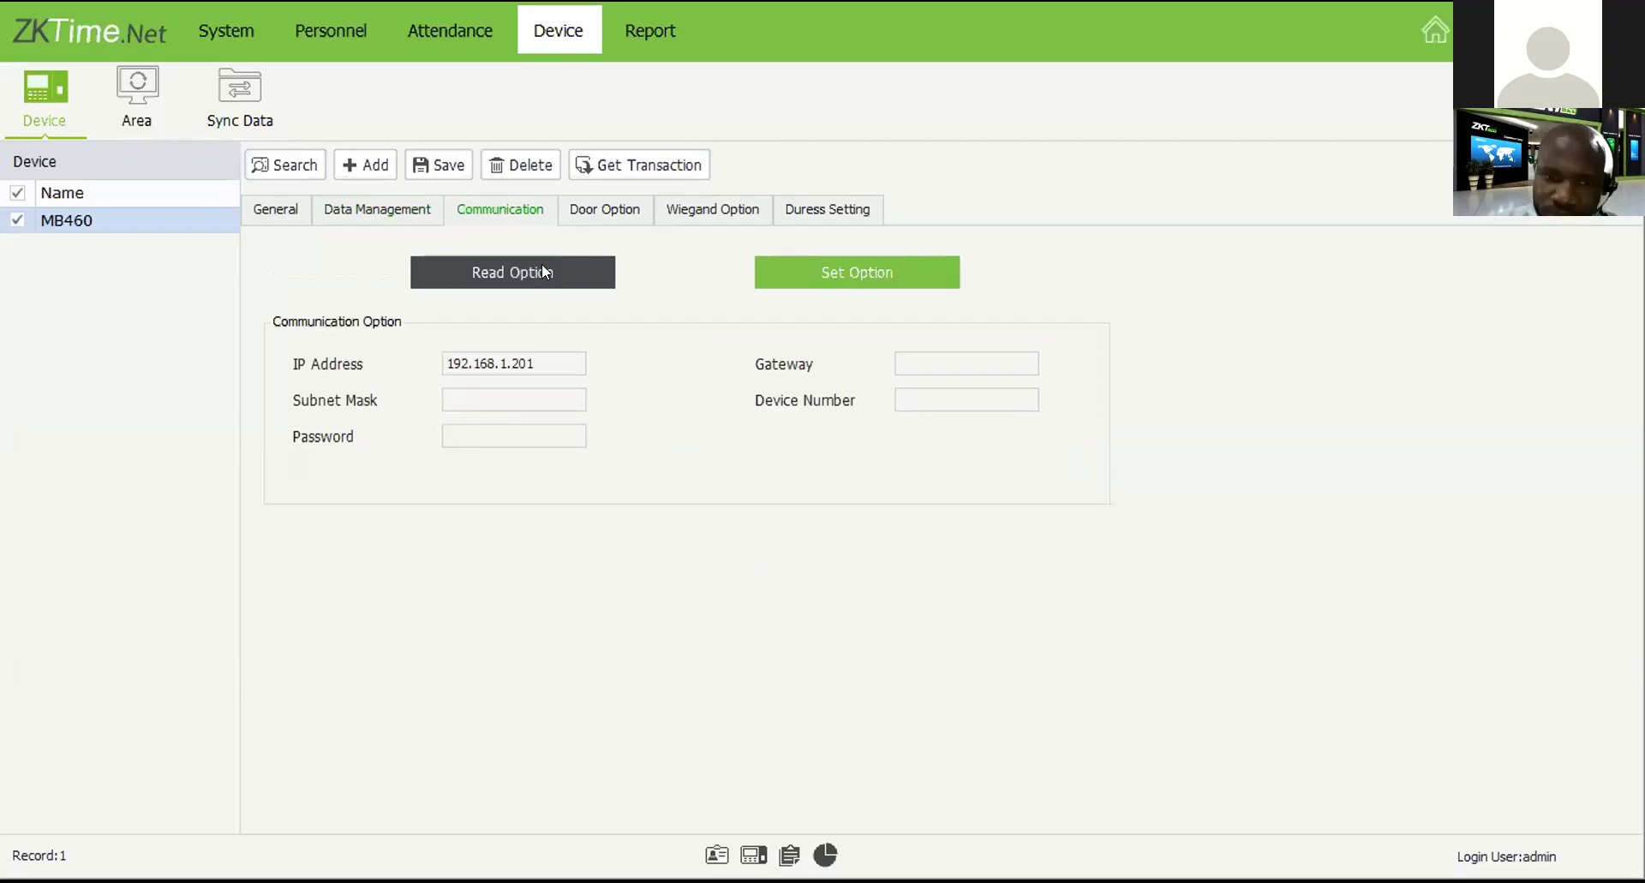
Read MB460's network options, set IP 192.168.1.202 and gateway 192.168.1.1, and apply them.
{"action": "left_click", "coordinate": [536, 258]}
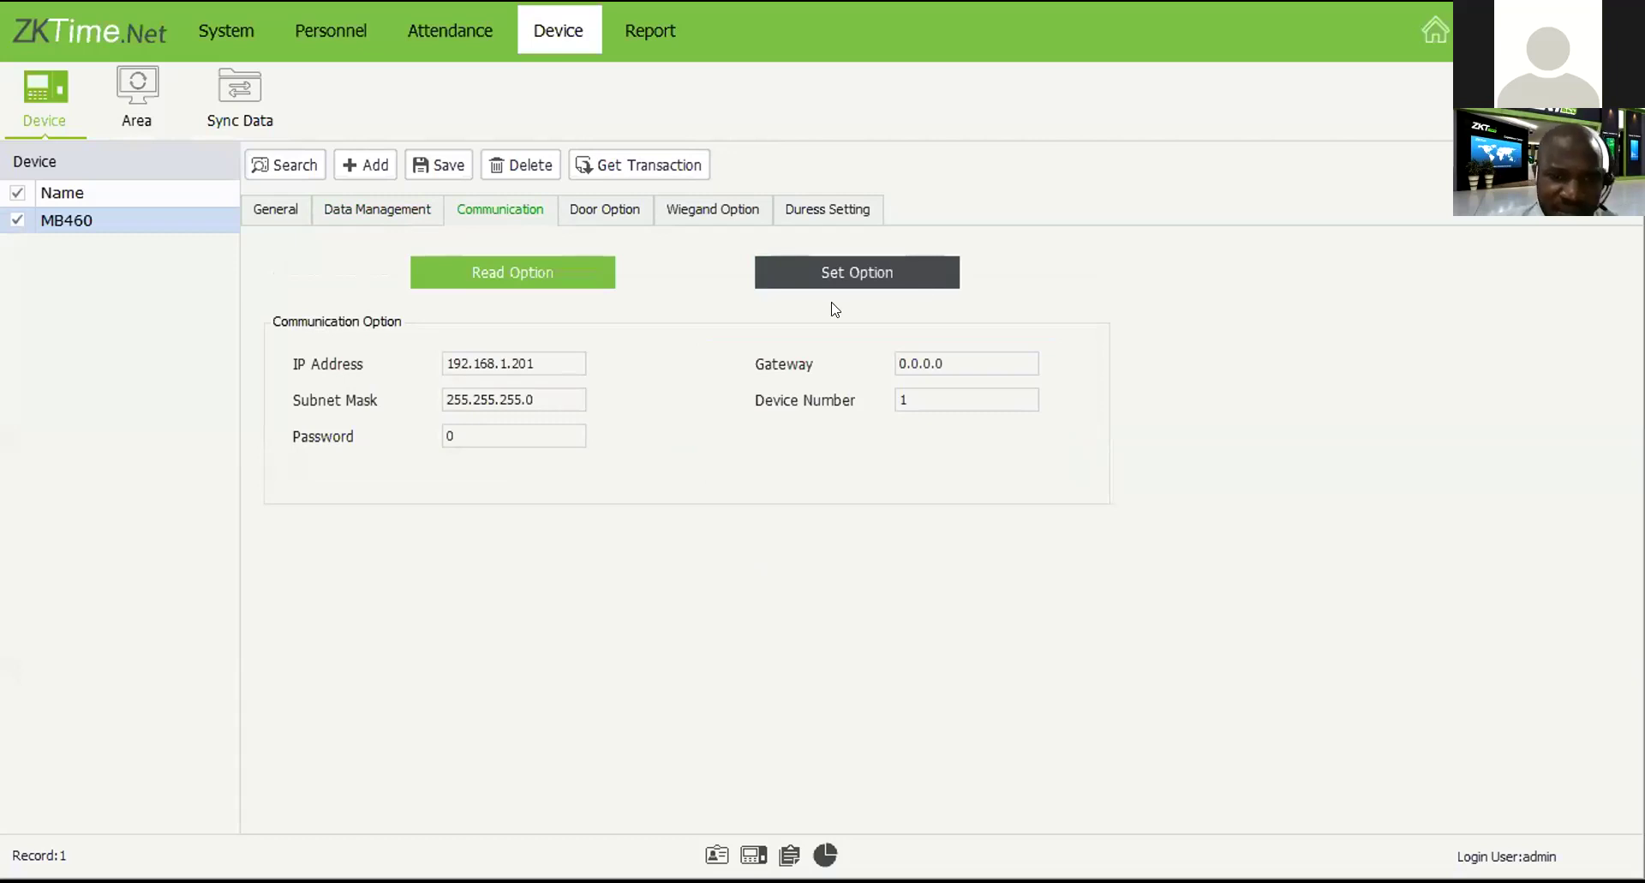
{"action": "left_click", "coordinate": [547, 359]}
{"action": "key", "text": "BackSpace"}
{"action": "type", "text": "2"}
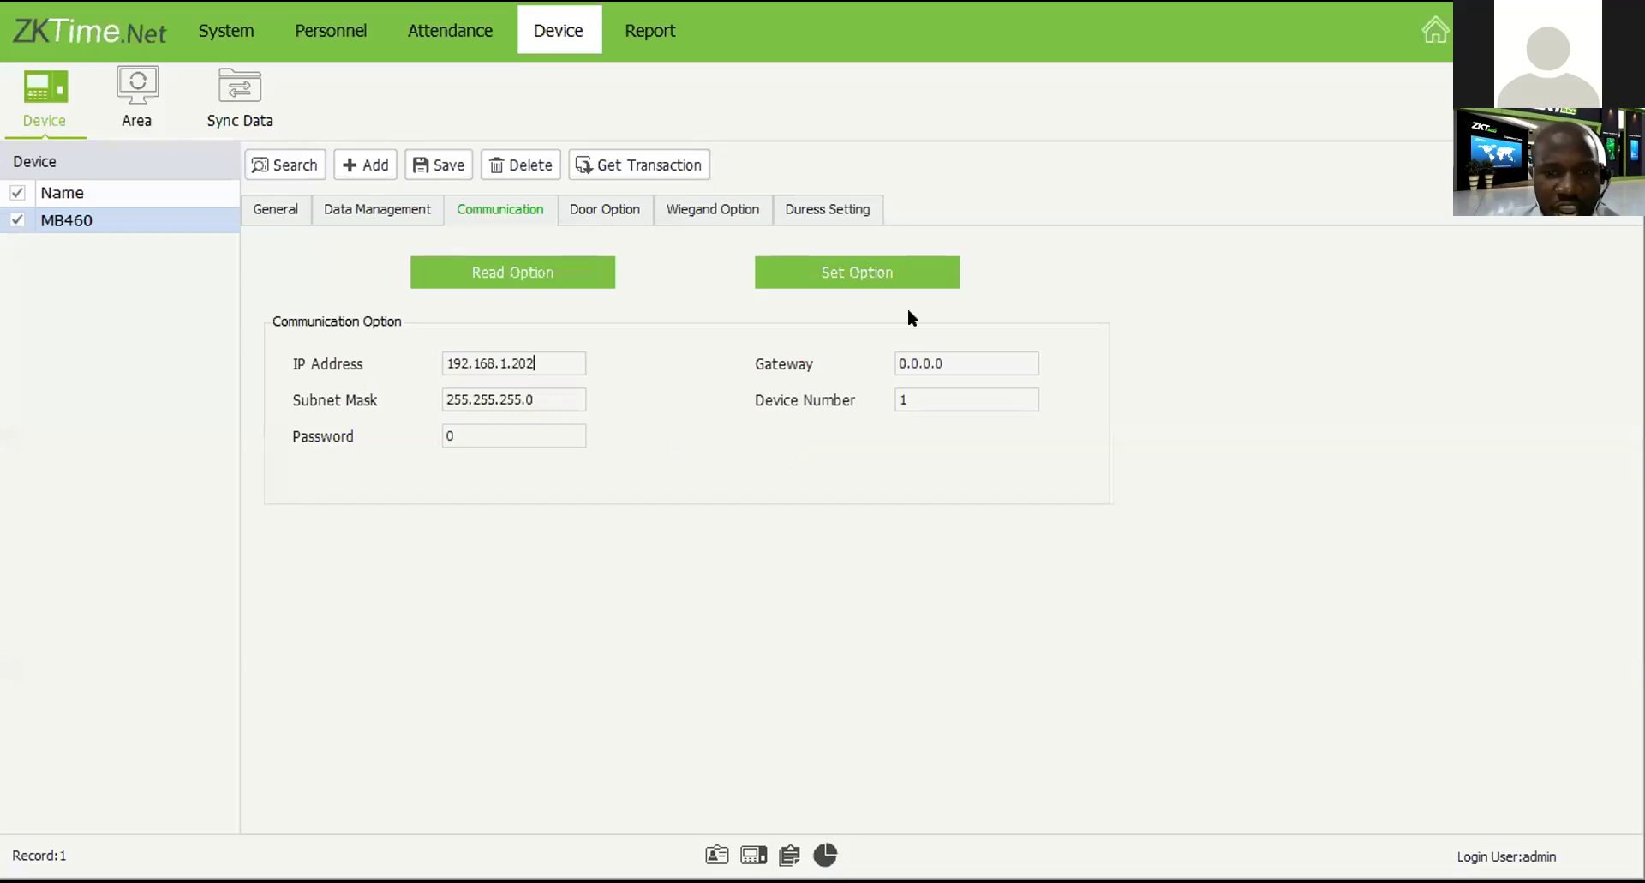
{"action": "left_click", "coordinate": [944, 361]}
{"action": "key", "text": "BackSpace"}
{"action": "key", "text": "BackSpace"}
{"action": "key", "text": "BackSpace"}
{"action": "key", "text": "BackSpace"}
{"action": "key", "text": "BackSpace"}
{"action": "key", "text": "BackSpace"}
{"action": "key", "text": "BackSpace"}
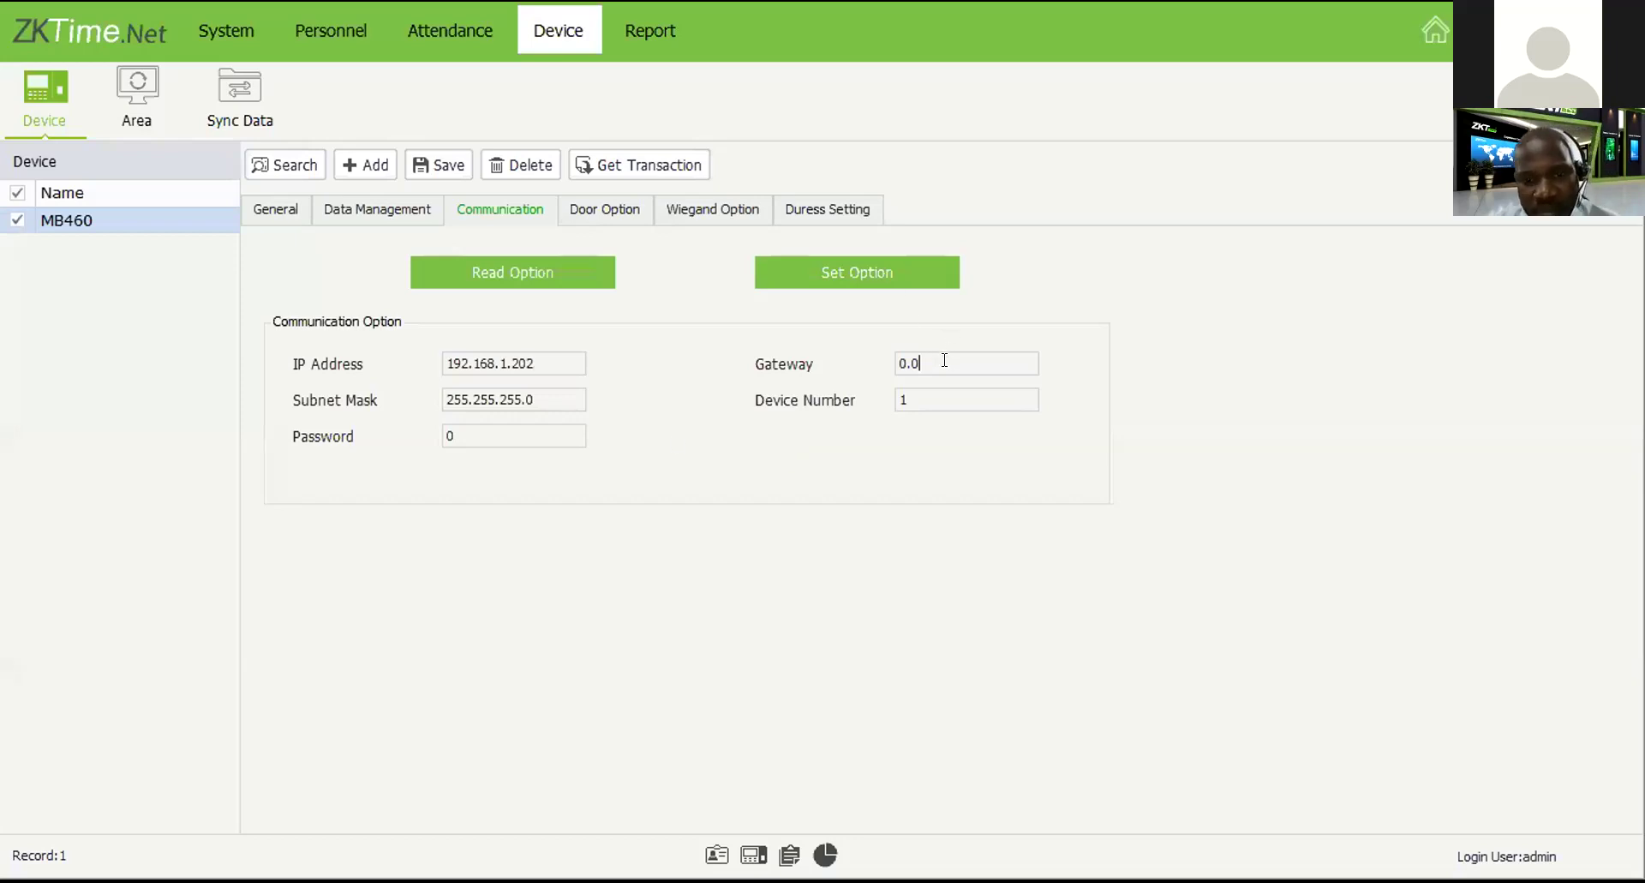
{"action": "type", "text": "192."}
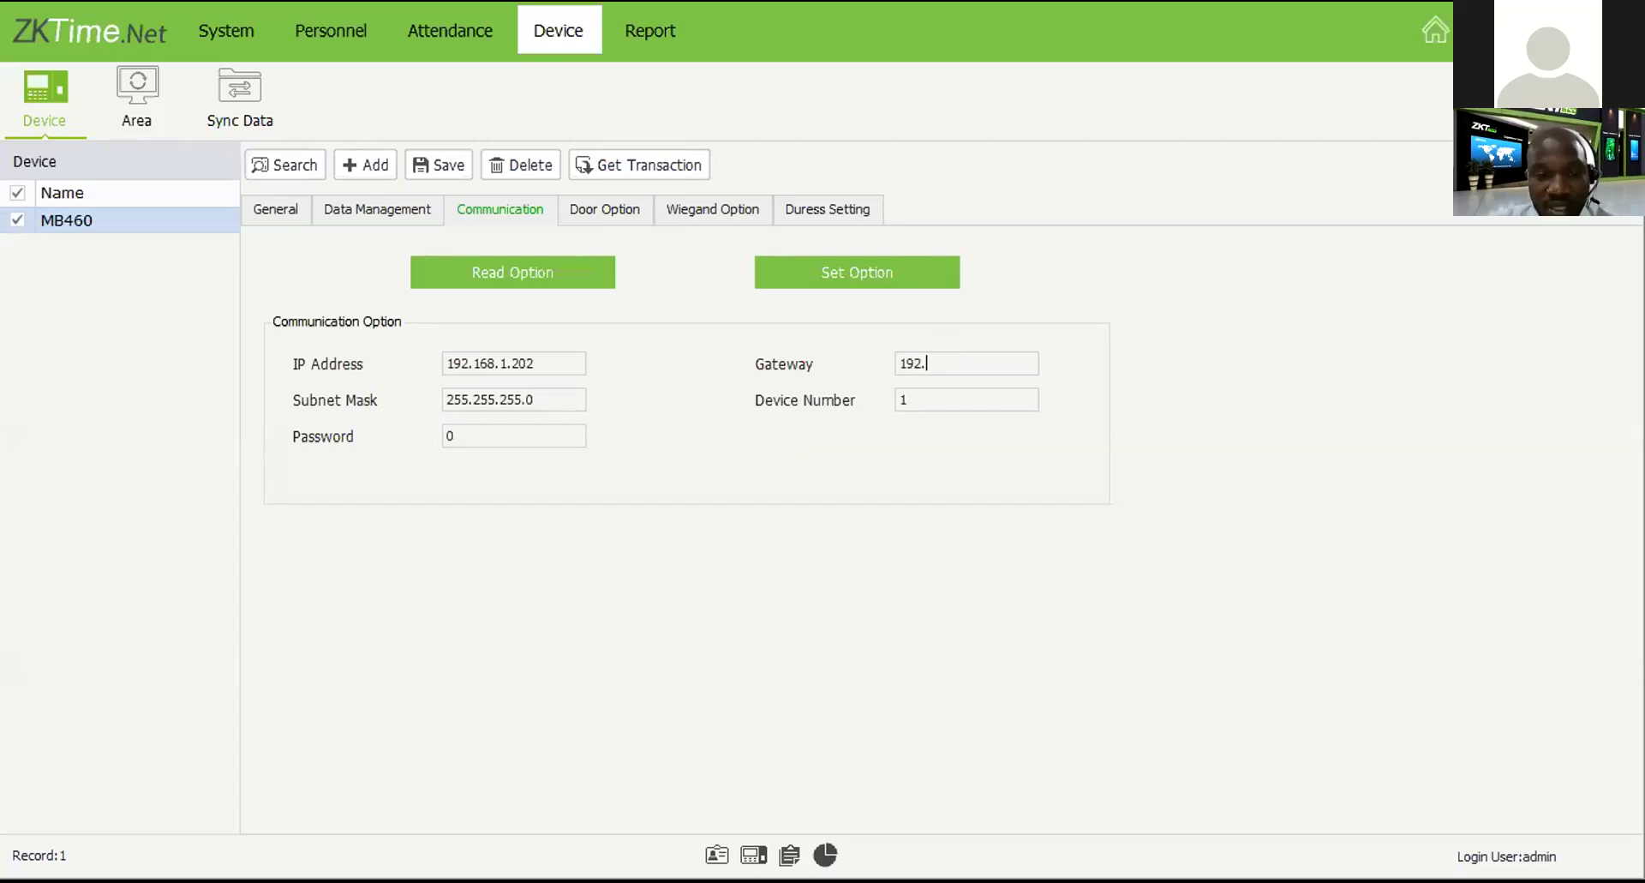
{"action": "type", "text": "168."}
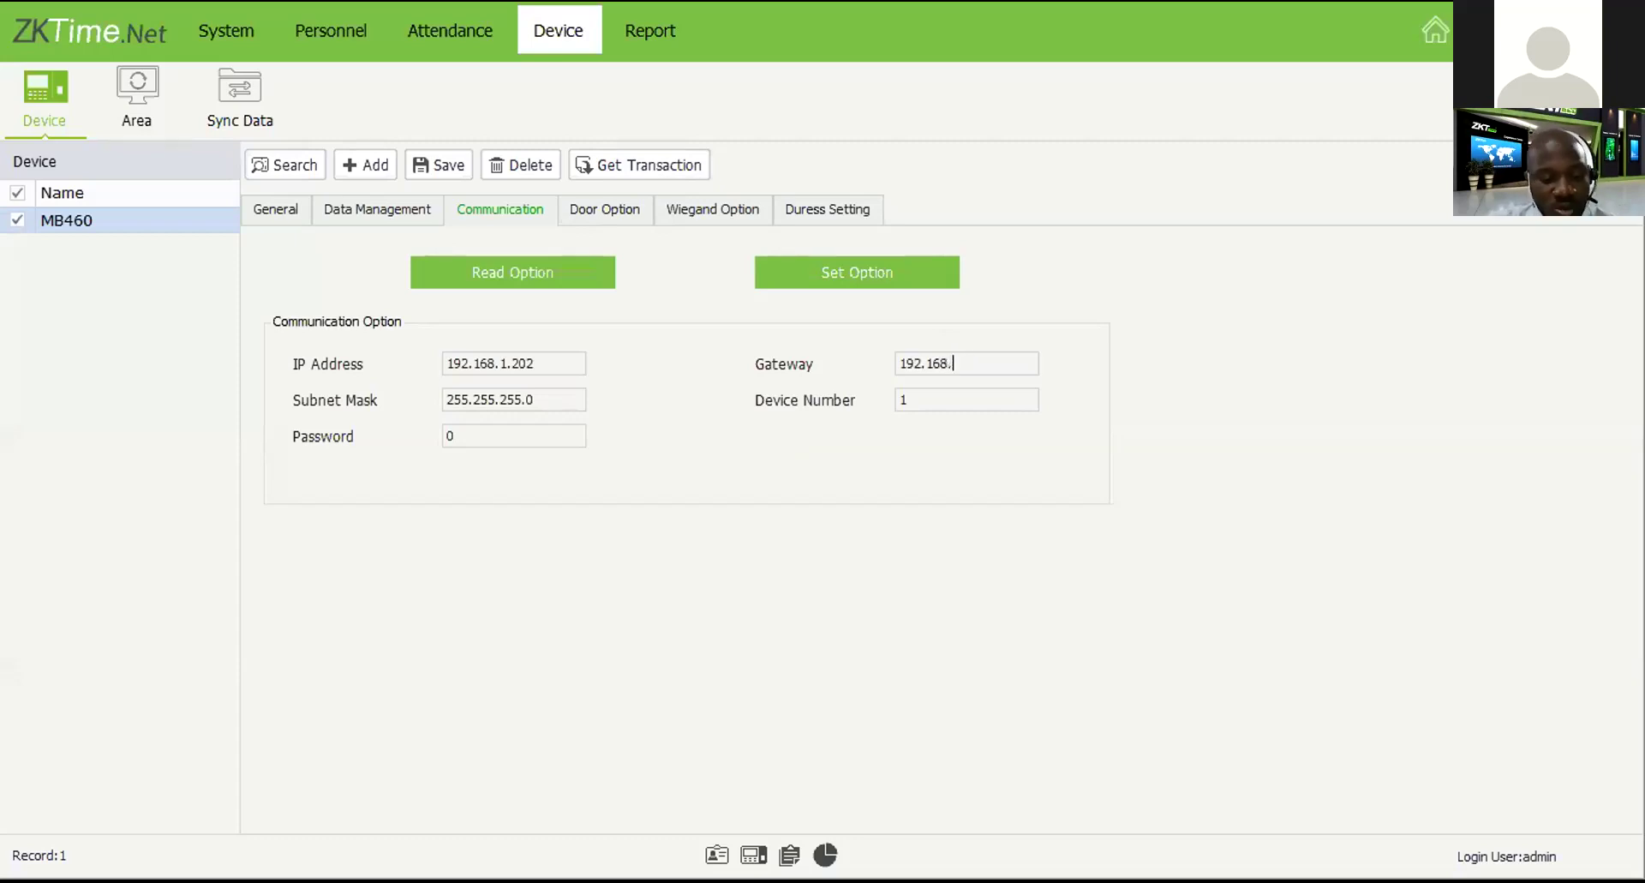
{"action": "type", "text": "1.1"}
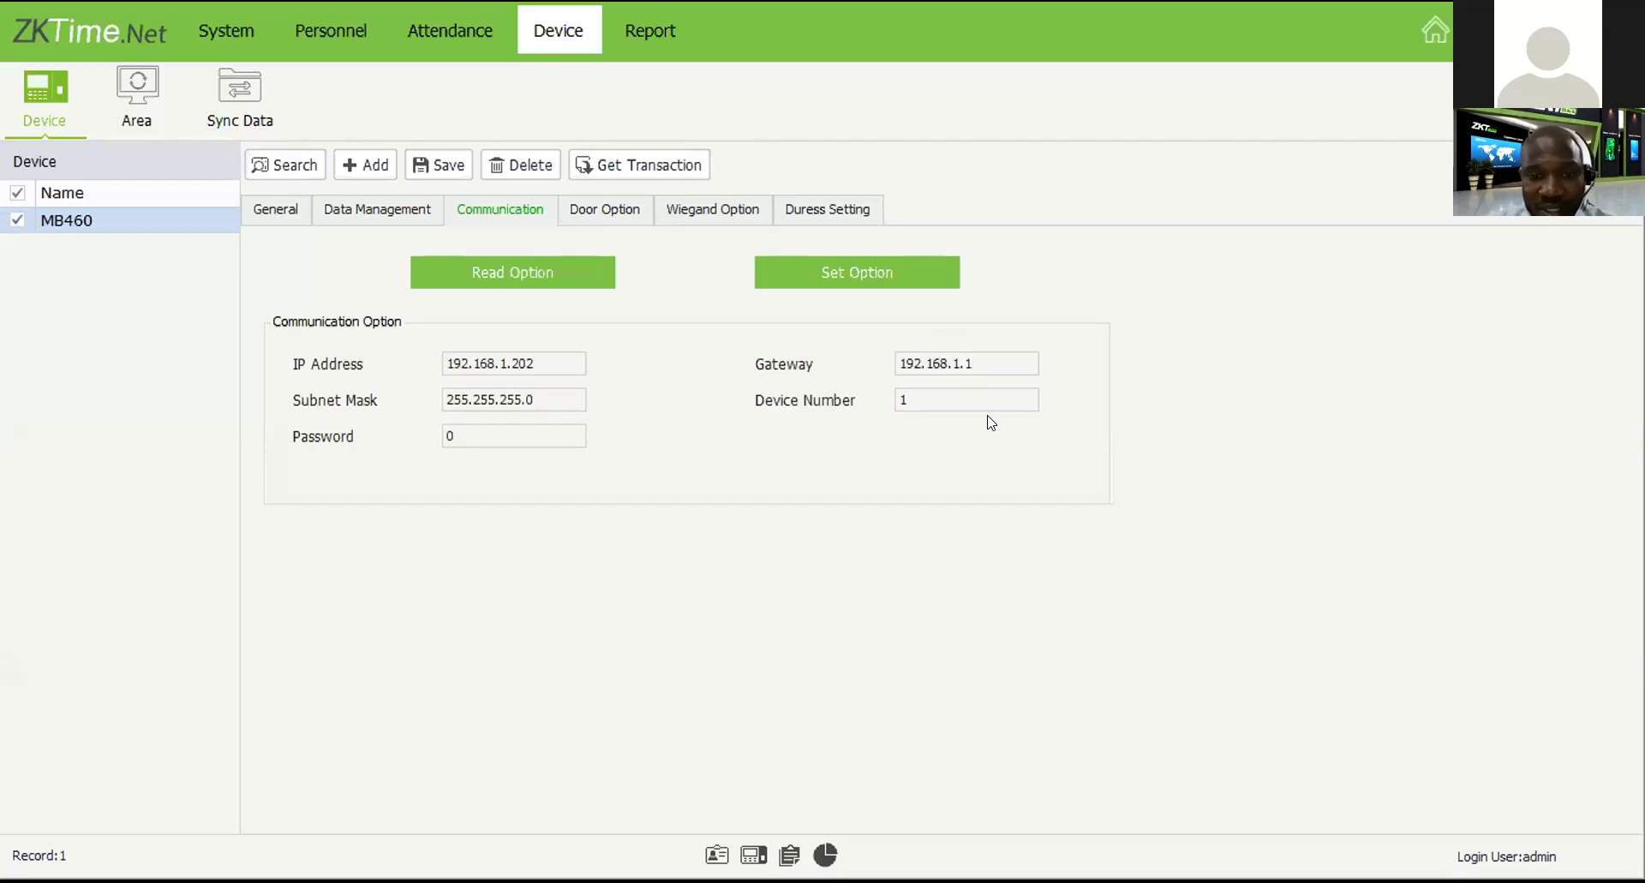
{"action": "left_click", "coordinate": [857, 279]}
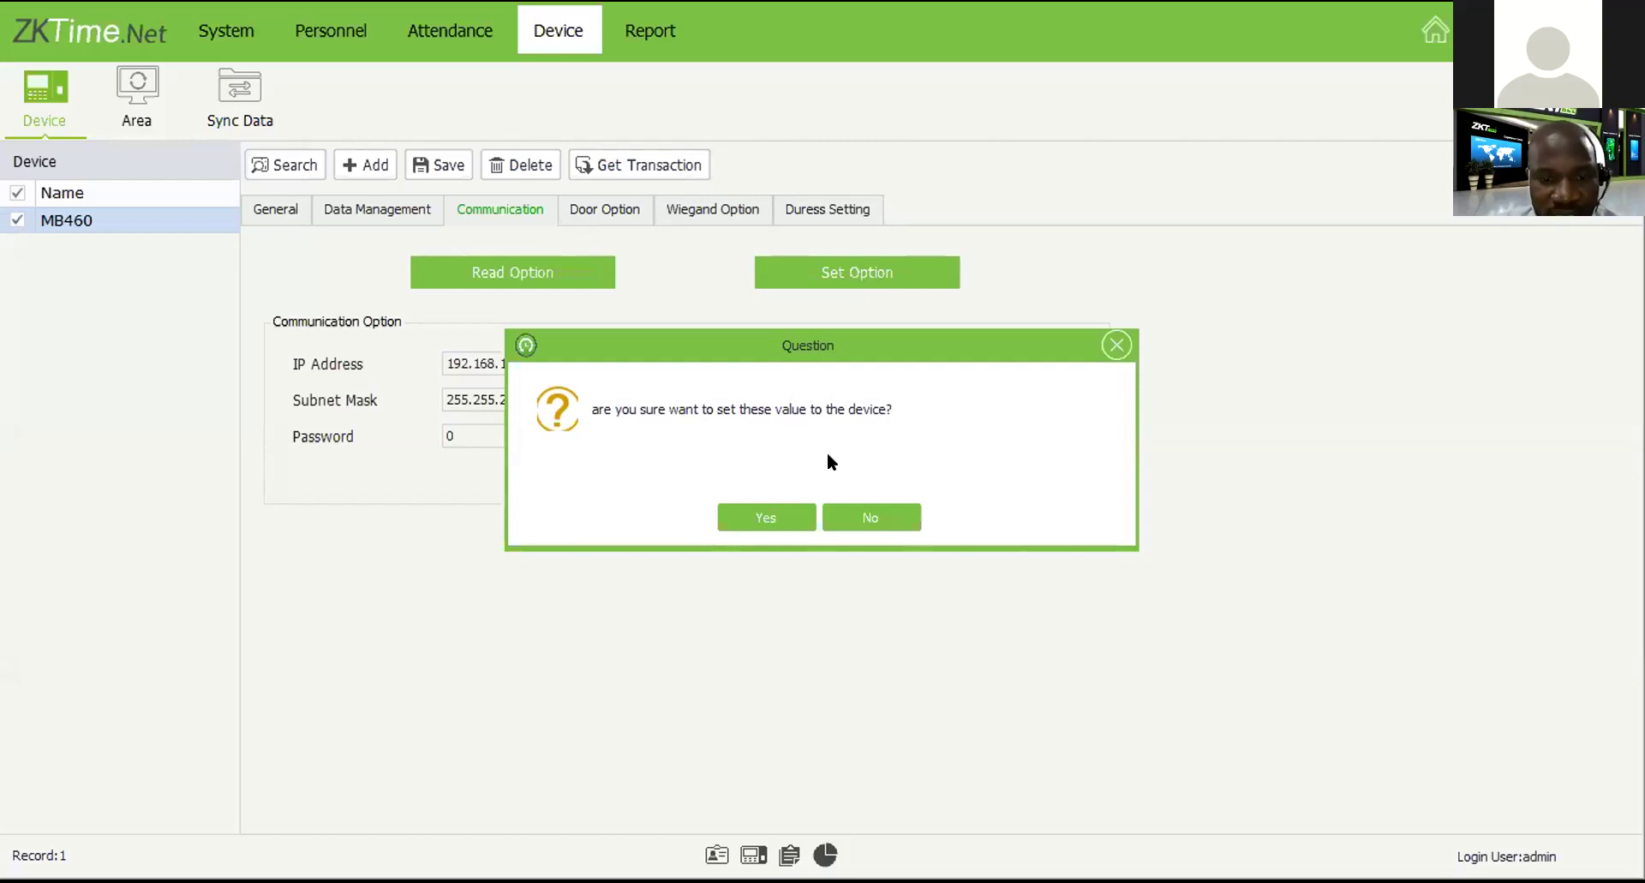
Confirm writing IP 192.168.1.202 and gateway 192.168.1.1 to MB460 and acknowledge the success message.
{"action": "left_click", "coordinate": [782, 513]}
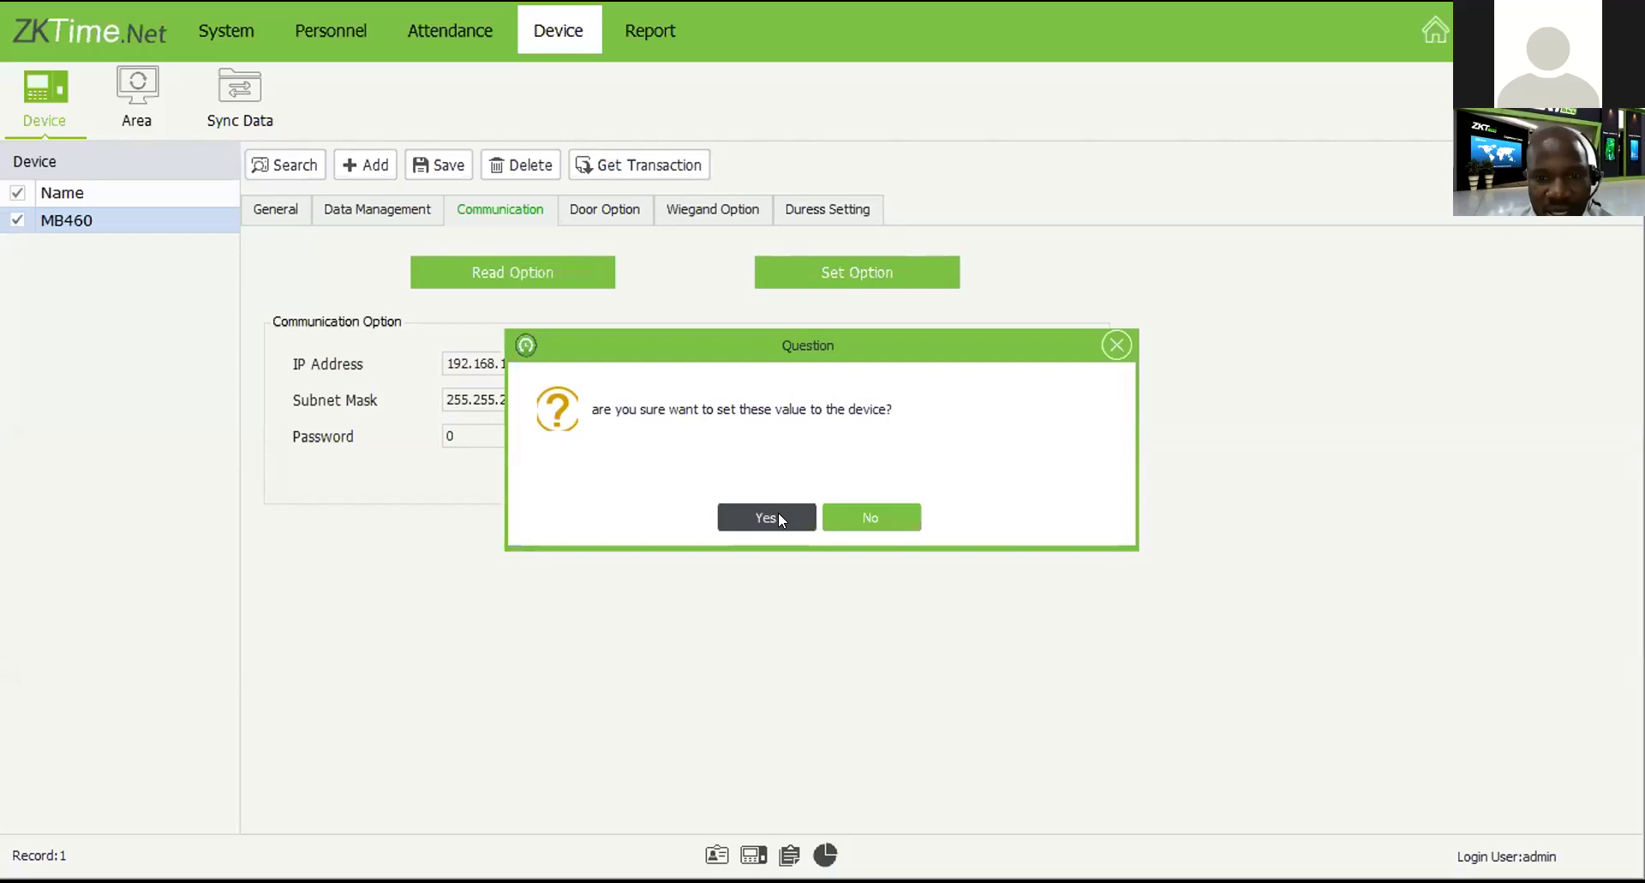
{"action": "left_click", "coordinate": [776, 514]}
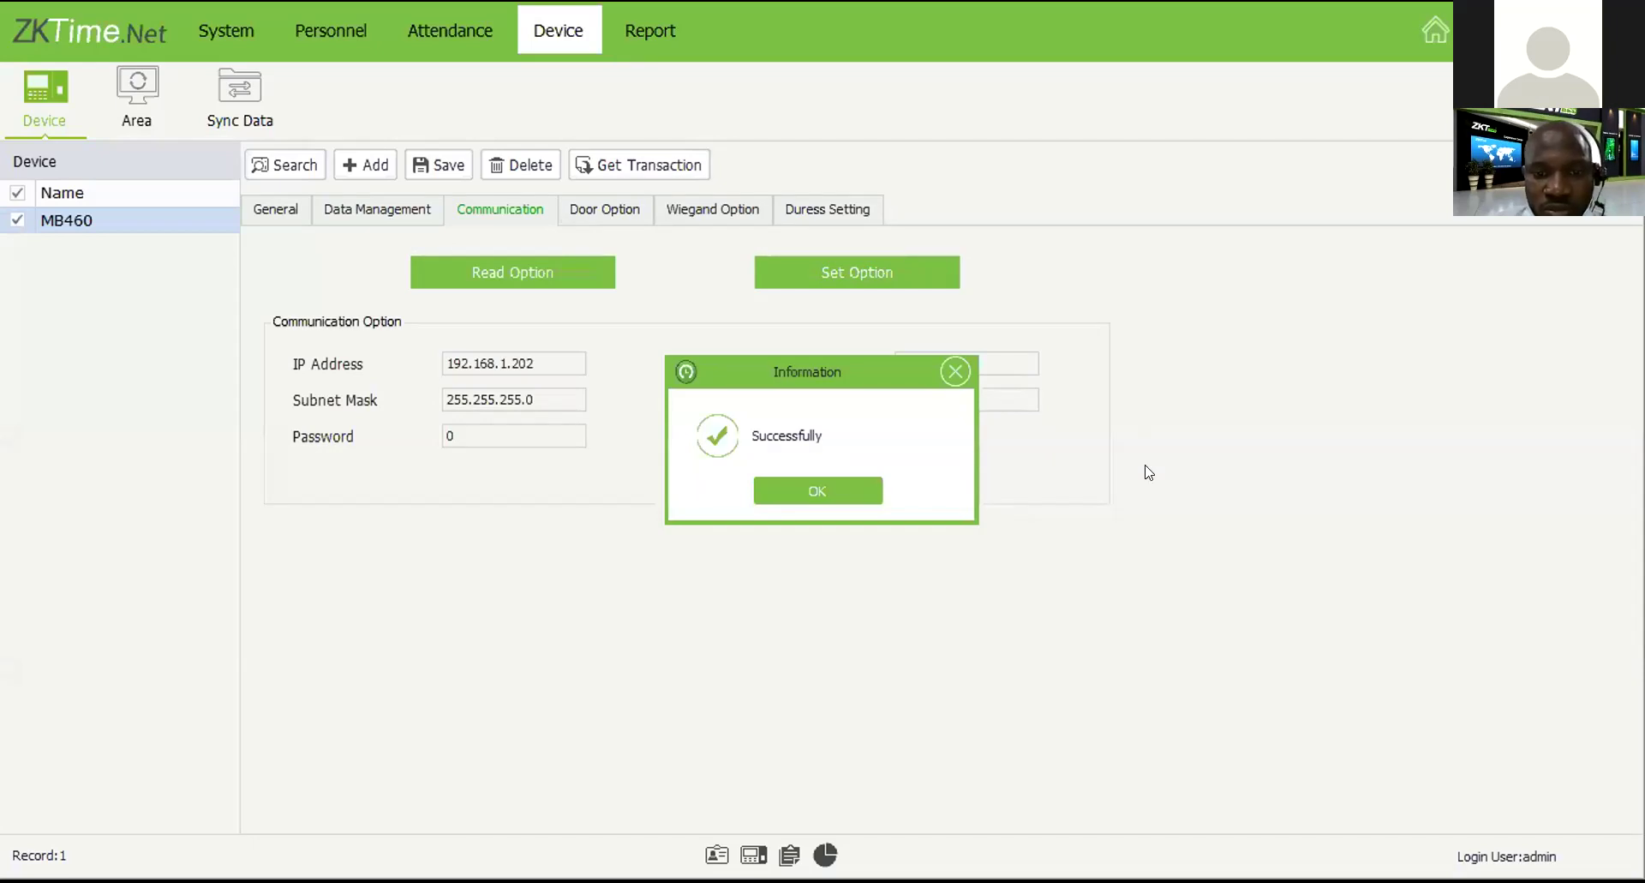
{"action": "left_click", "coordinate": [776, 494]}
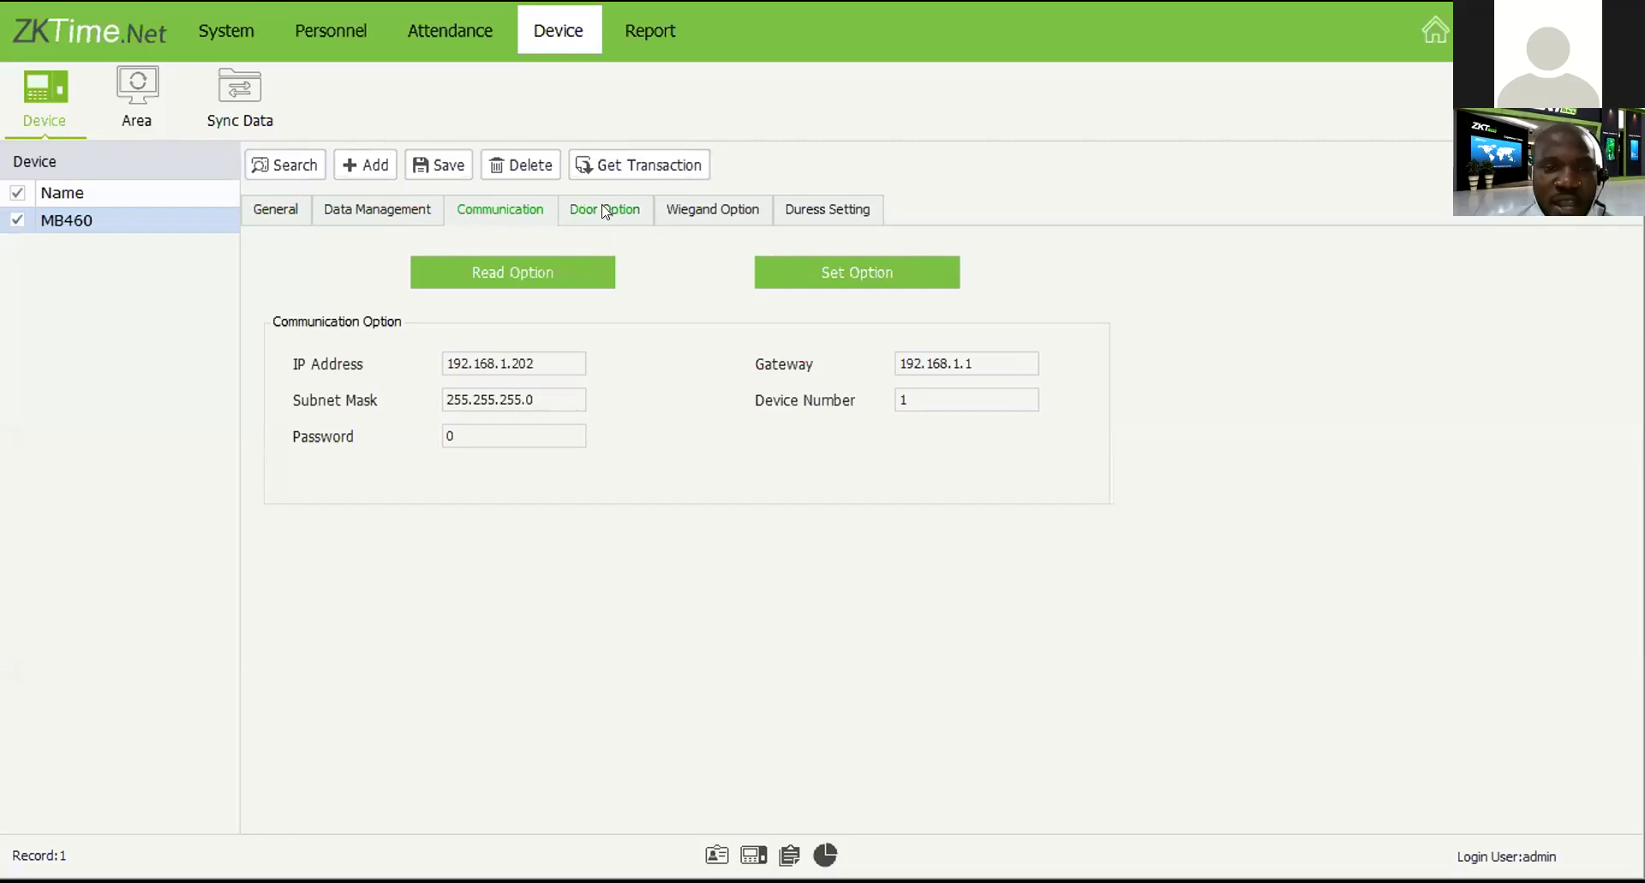
Review MB460's Door, Wiegand and Duress settings, then return to its General tab.
{"action": "left_click", "coordinate": [605, 212]}
{"action": "left_click", "coordinate": [690, 212]}
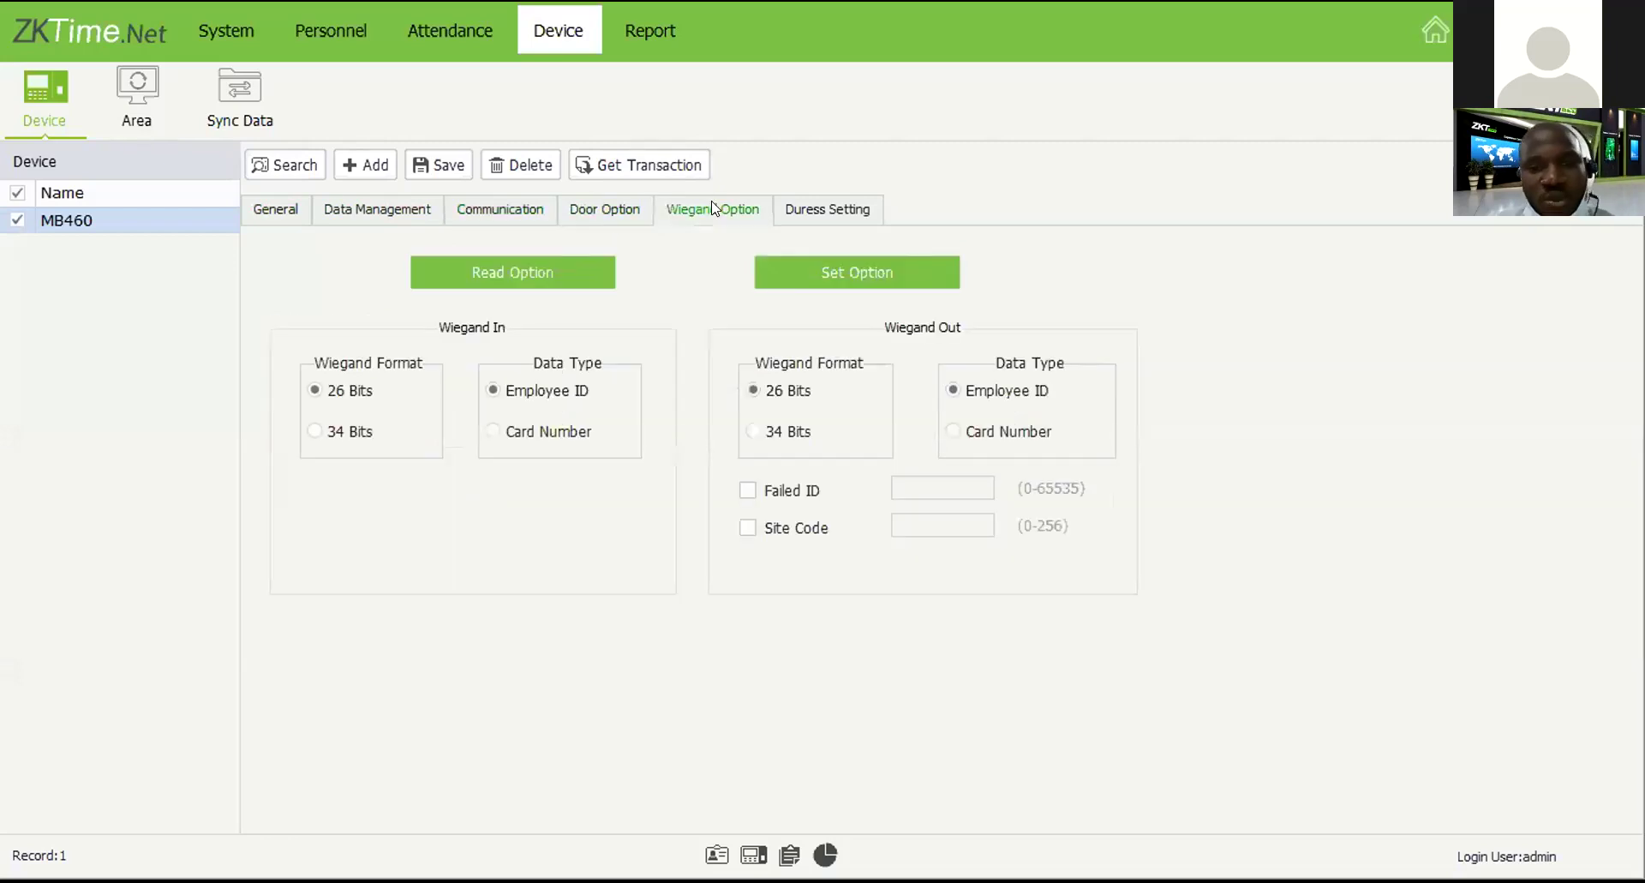
{"action": "left_click", "coordinate": [801, 218]}
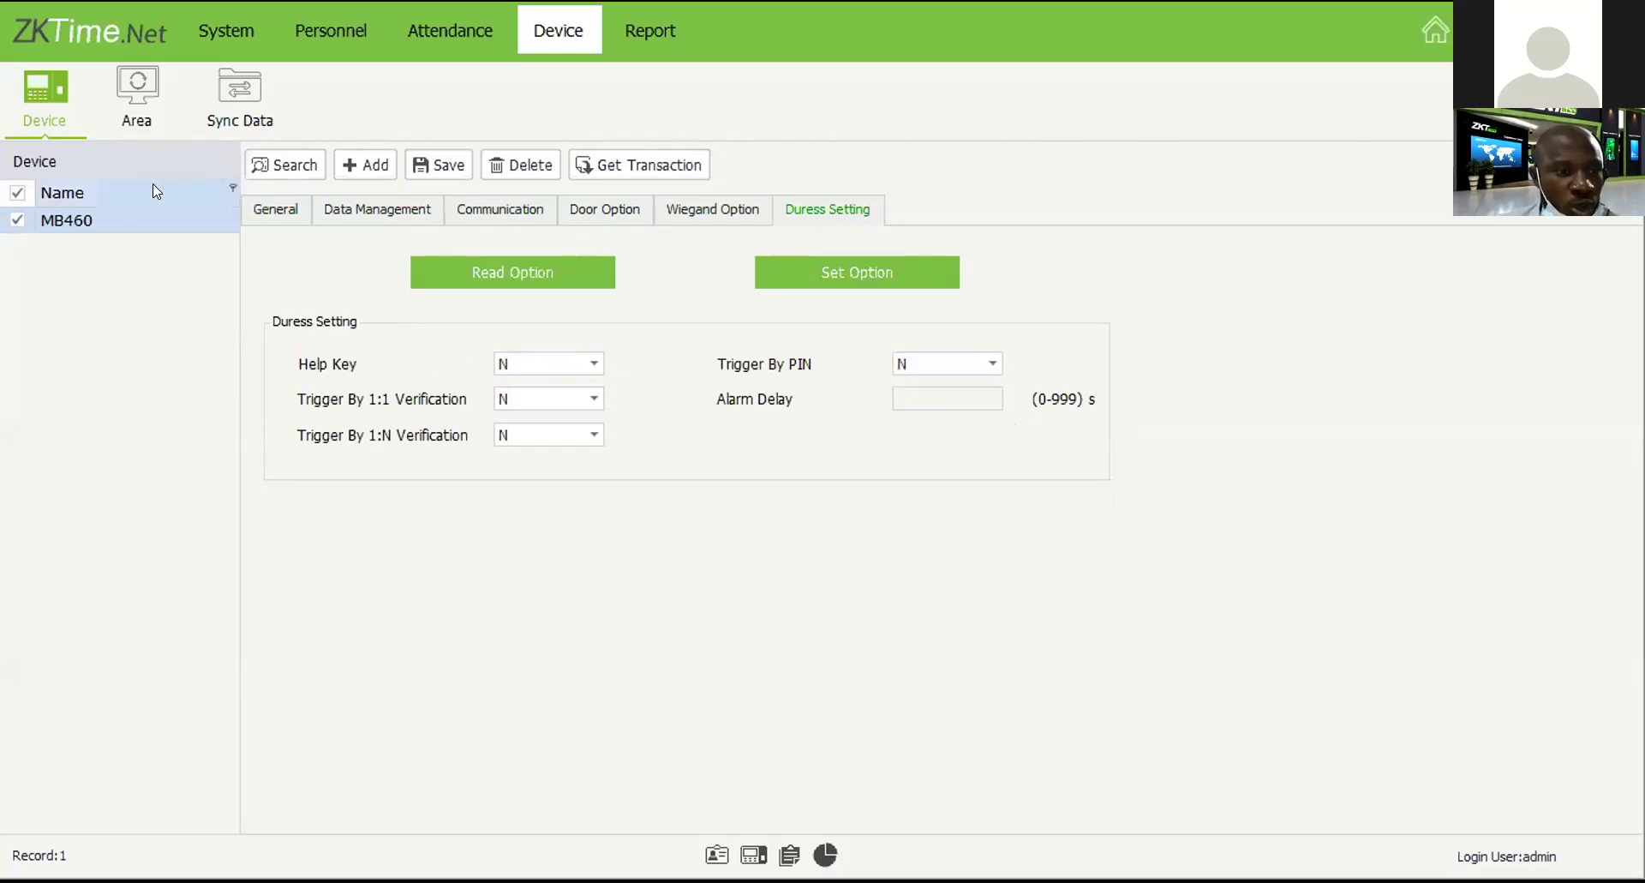
{"action": "left_click", "coordinate": [281, 210]}
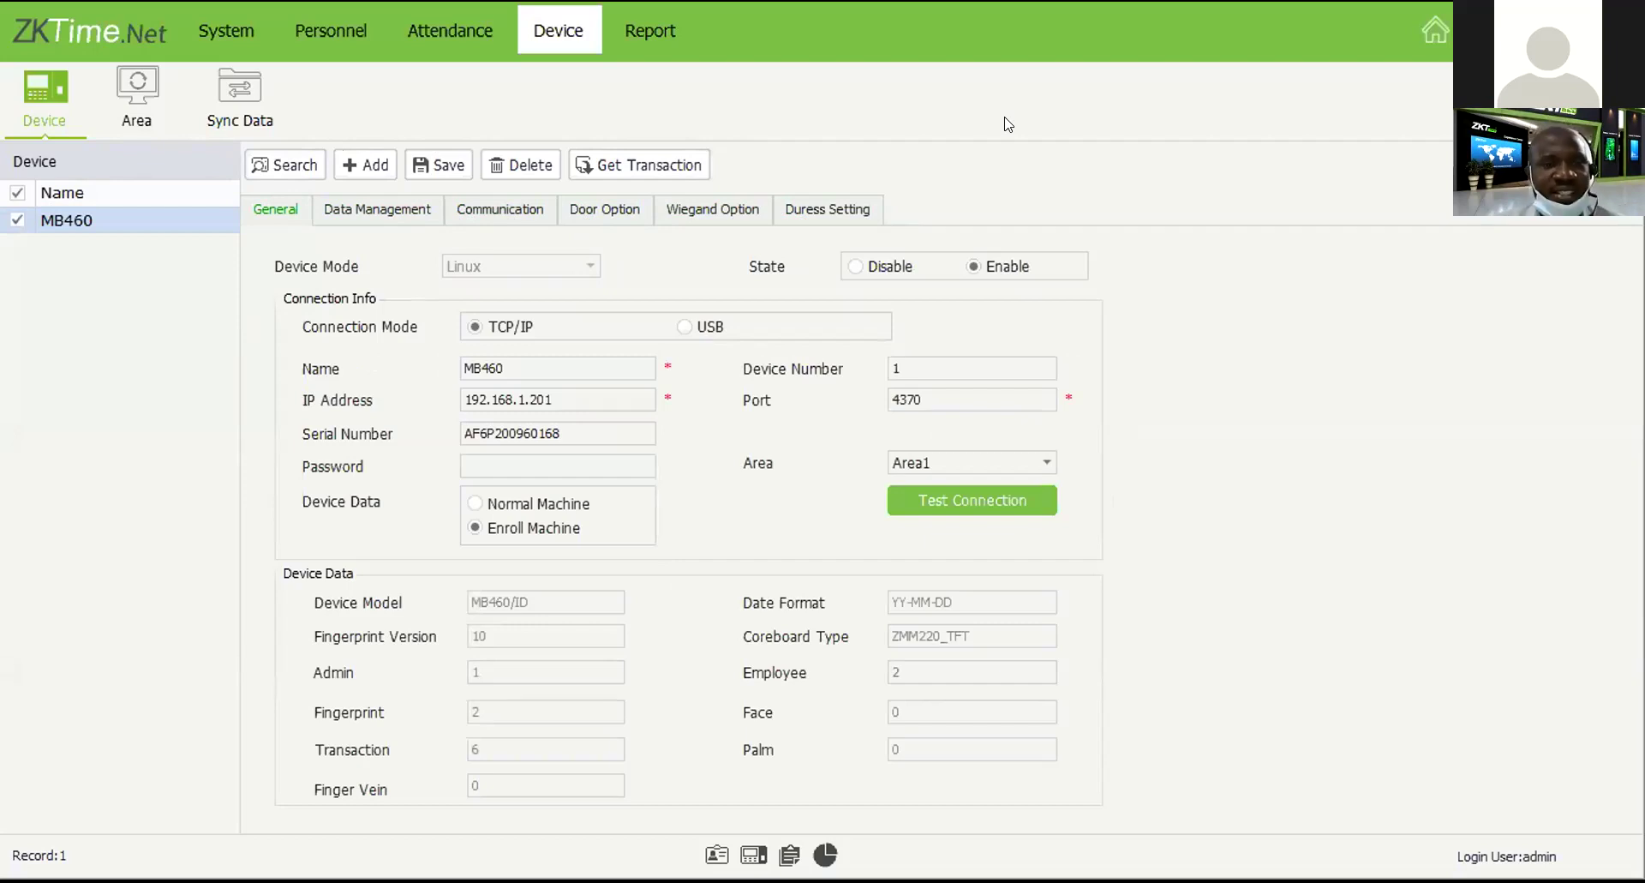
Try downloading MB460's transactions, close the sync log, and go to the Personnel Company page.
{"action": "left_click", "coordinate": [641, 156]}
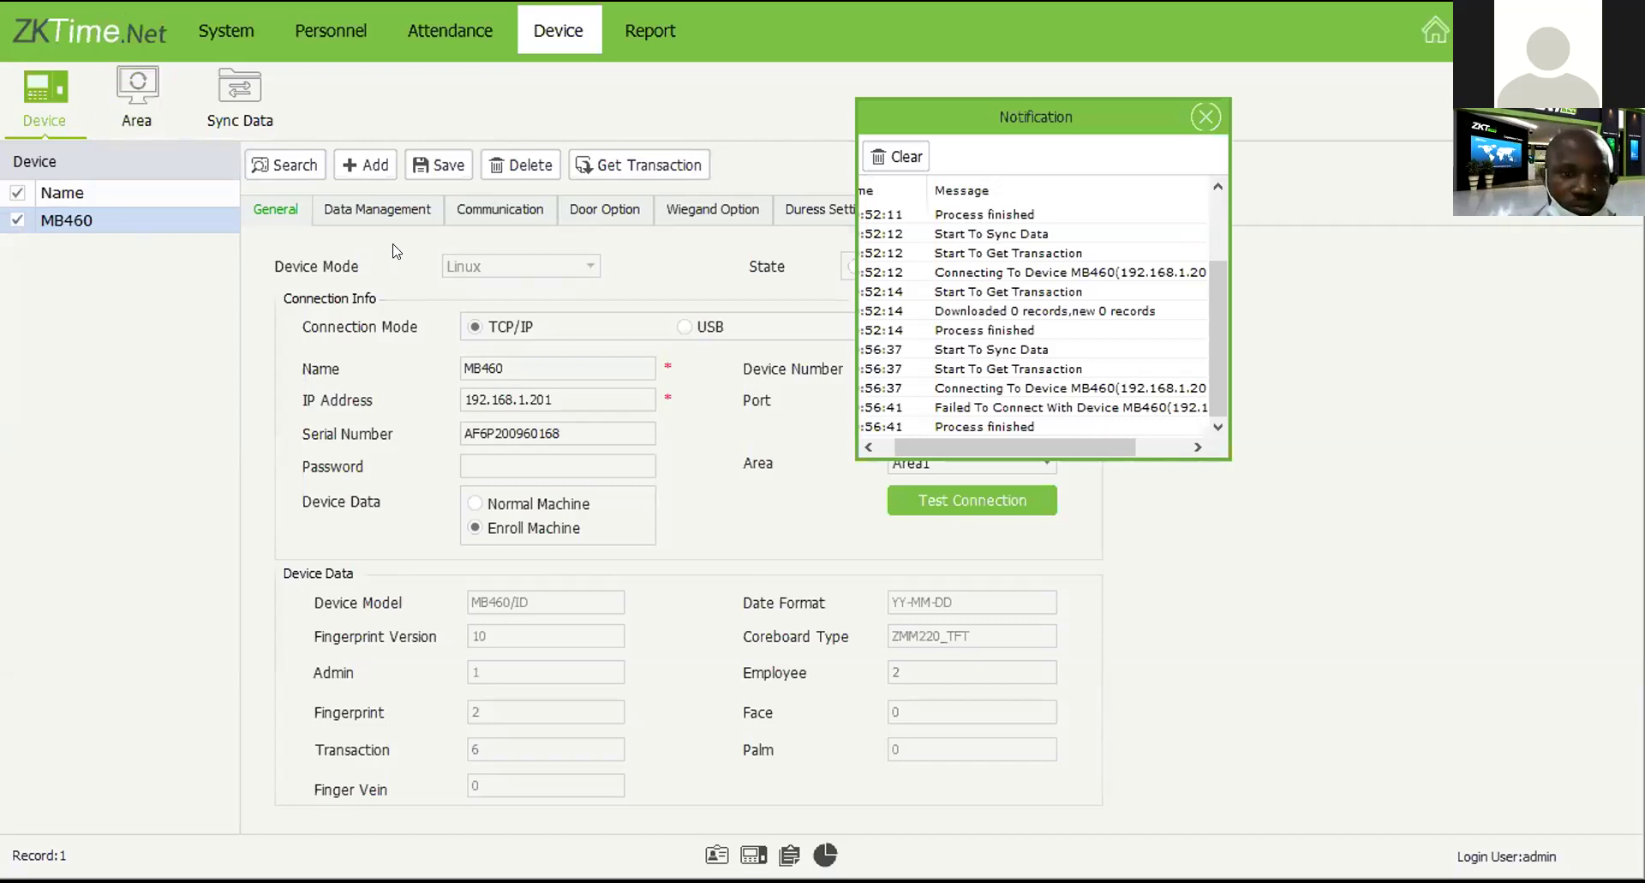
{"action": "left_click", "coordinate": [1199, 112]}
{"action": "left_click", "coordinate": [317, 27]}
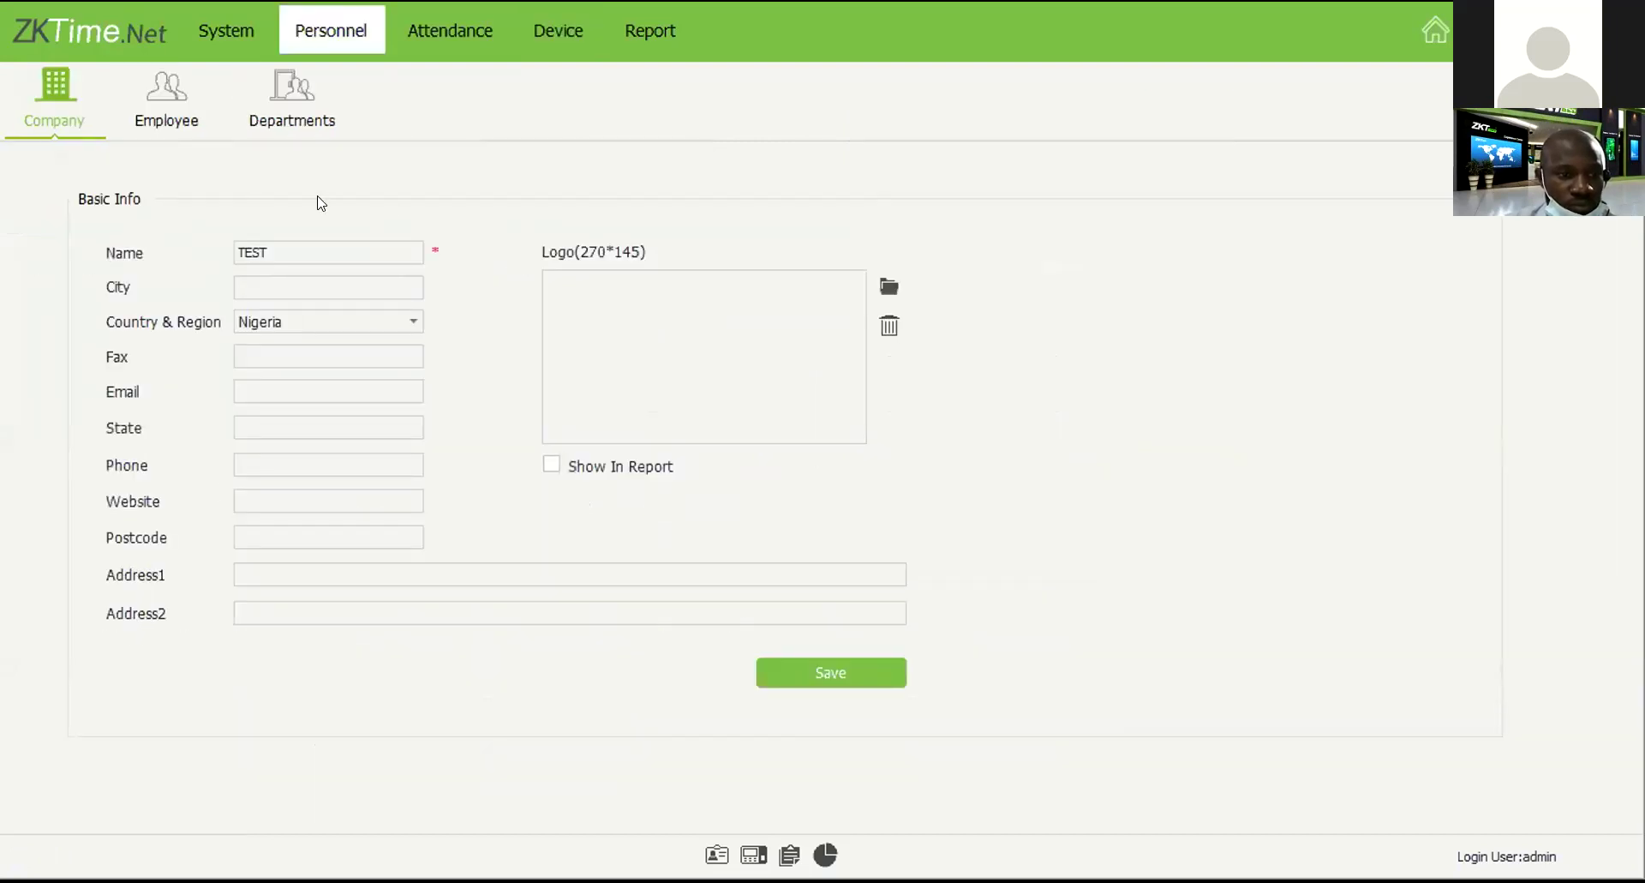
View the Personnel Employee page, then return to MB460's General device settings.
{"action": "left_click", "coordinate": [163, 113]}
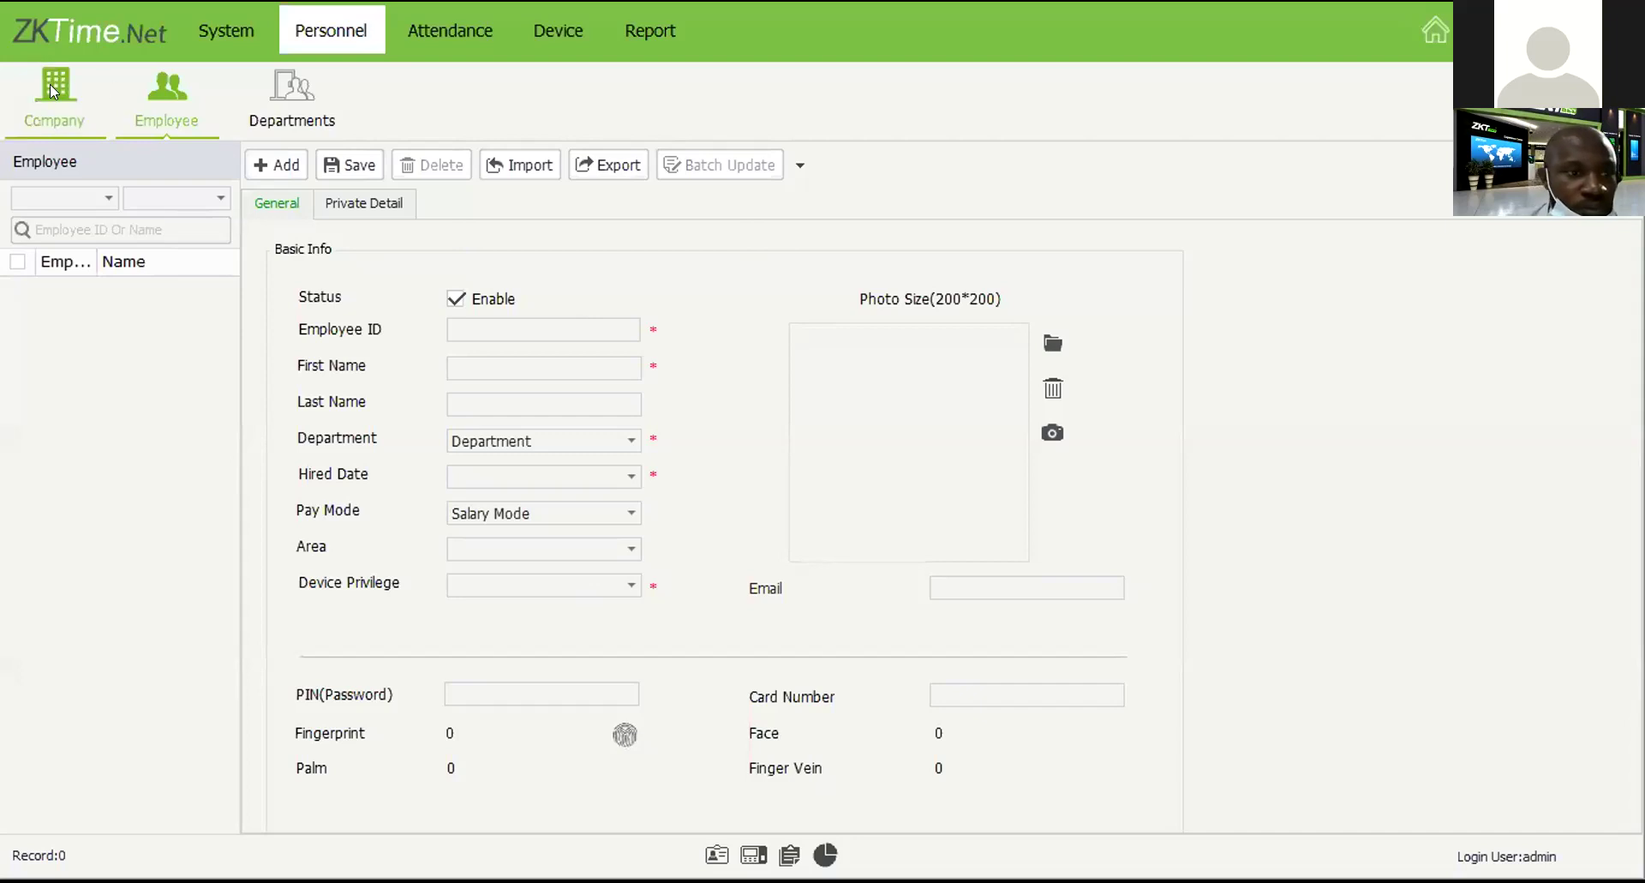
{"action": "left_click", "coordinate": [562, 41]}
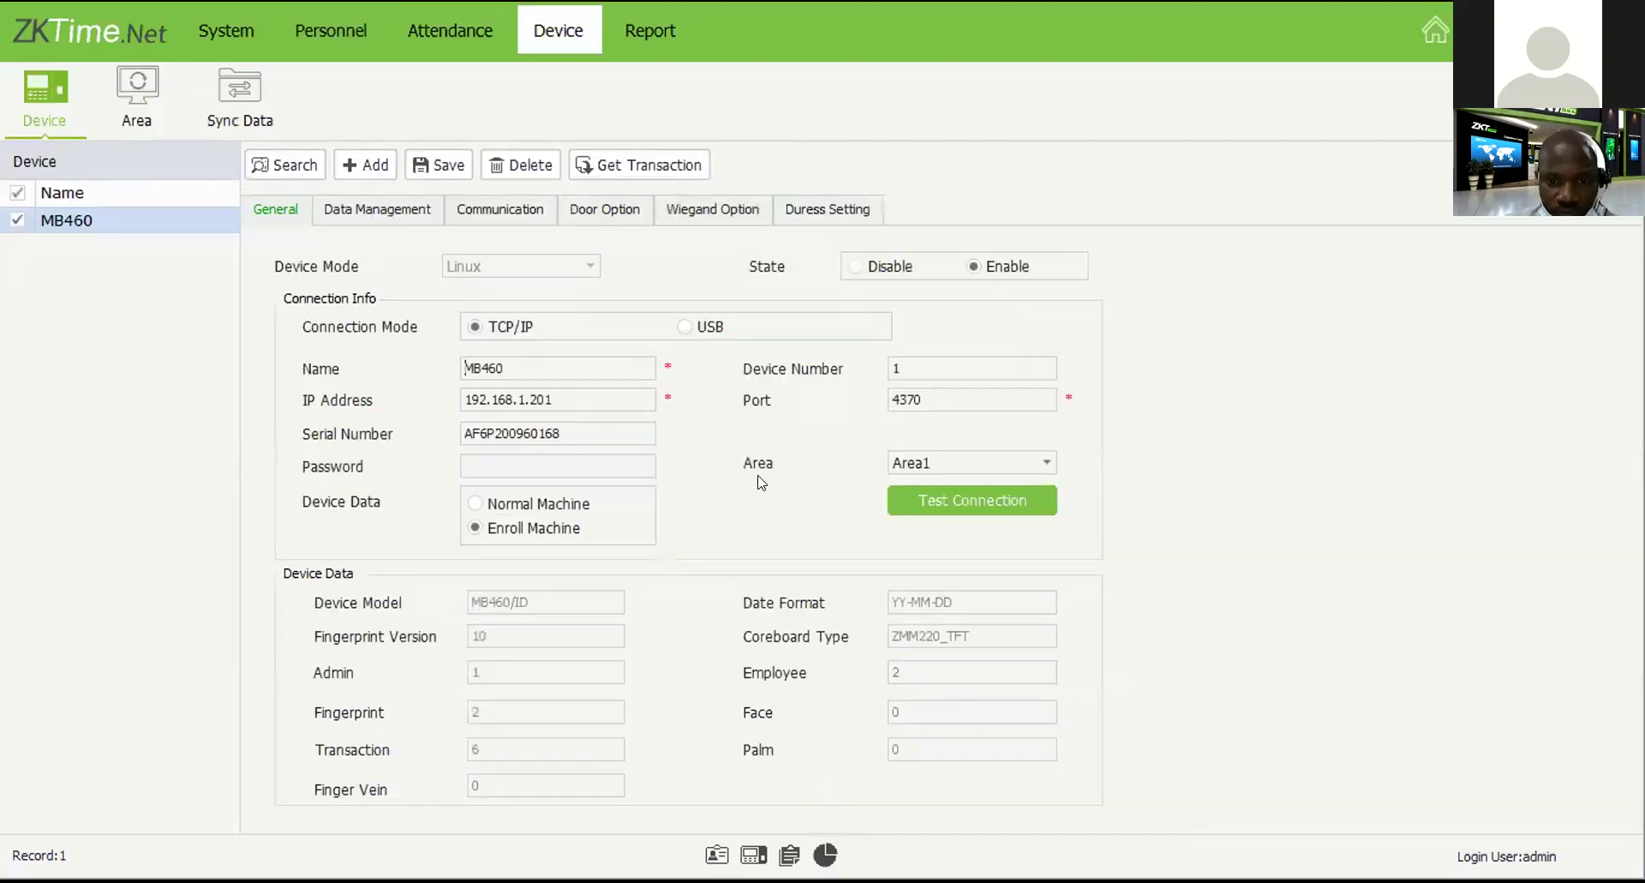
Change MB460's stored IP from 192.168.1.201 to 192.168.1.202 so the connection test succeeds.
{"action": "left_click", "coordinate": [974, 499]}
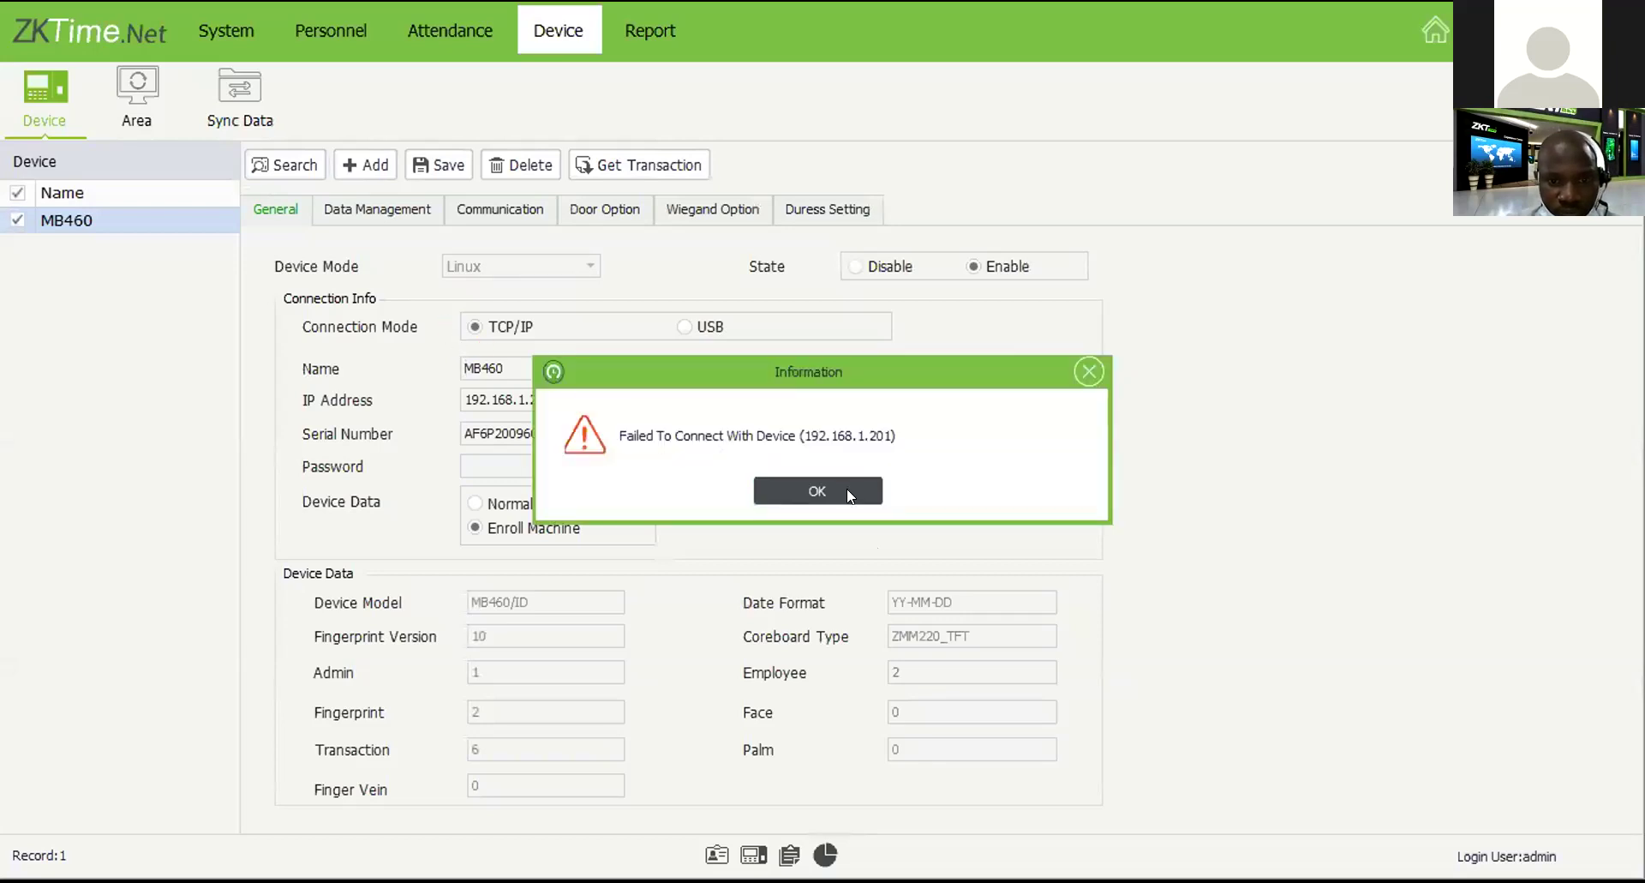
{"action": "left_click", "coordinate": [847, 489]}
{"action": "left_click", "coordinate": [558, 390]}
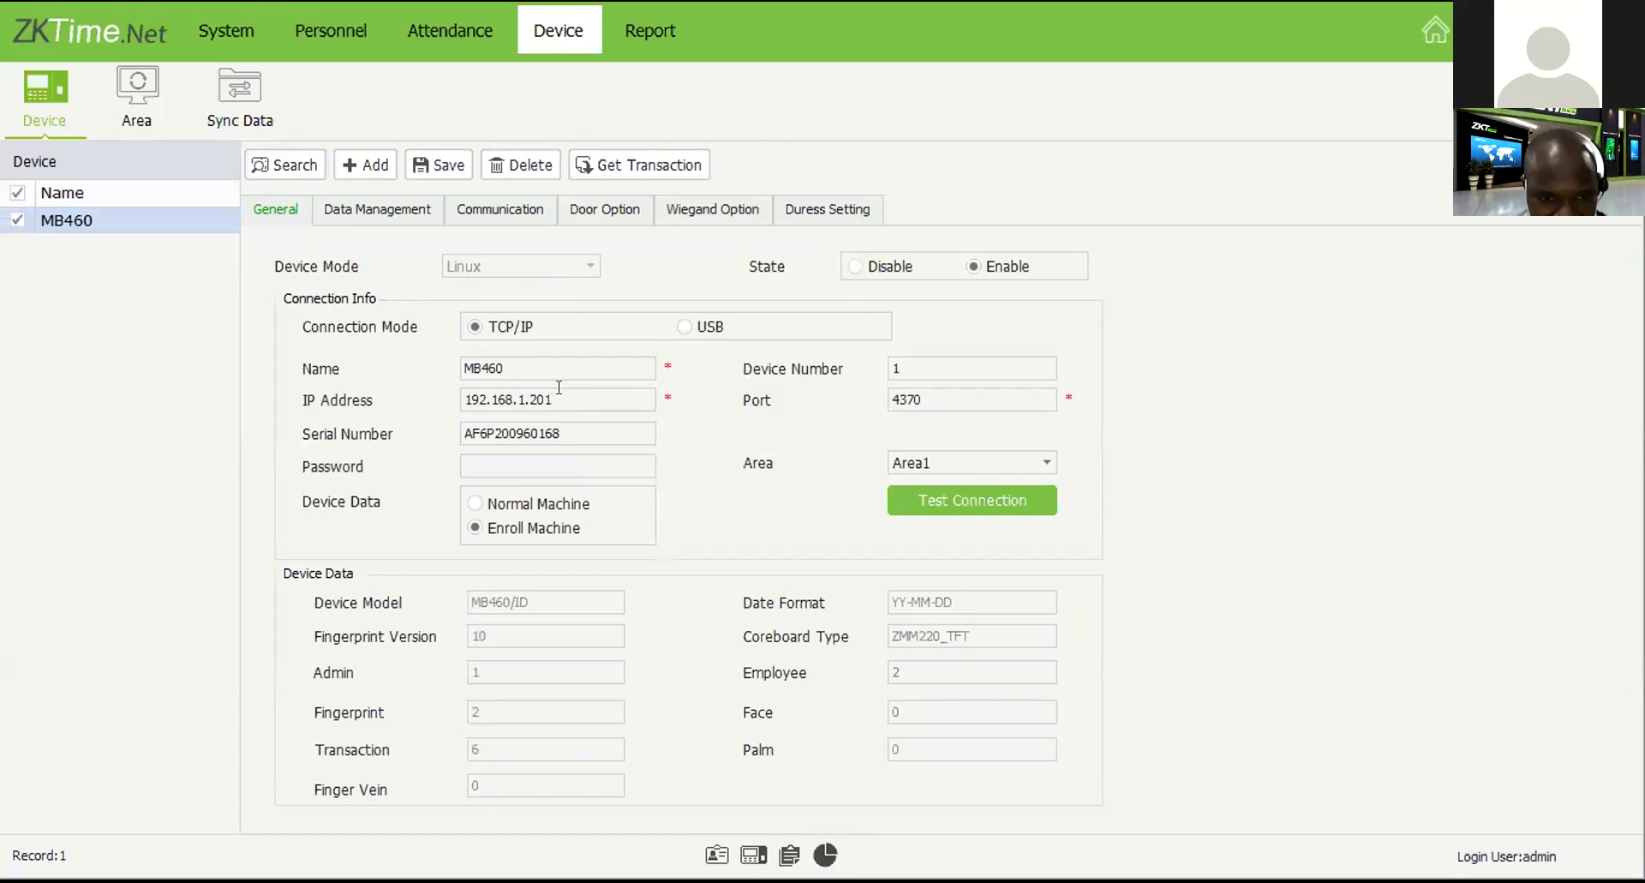
{"action": "key", "text": "BackSpace"}
{"action": "type", "text": "2"}
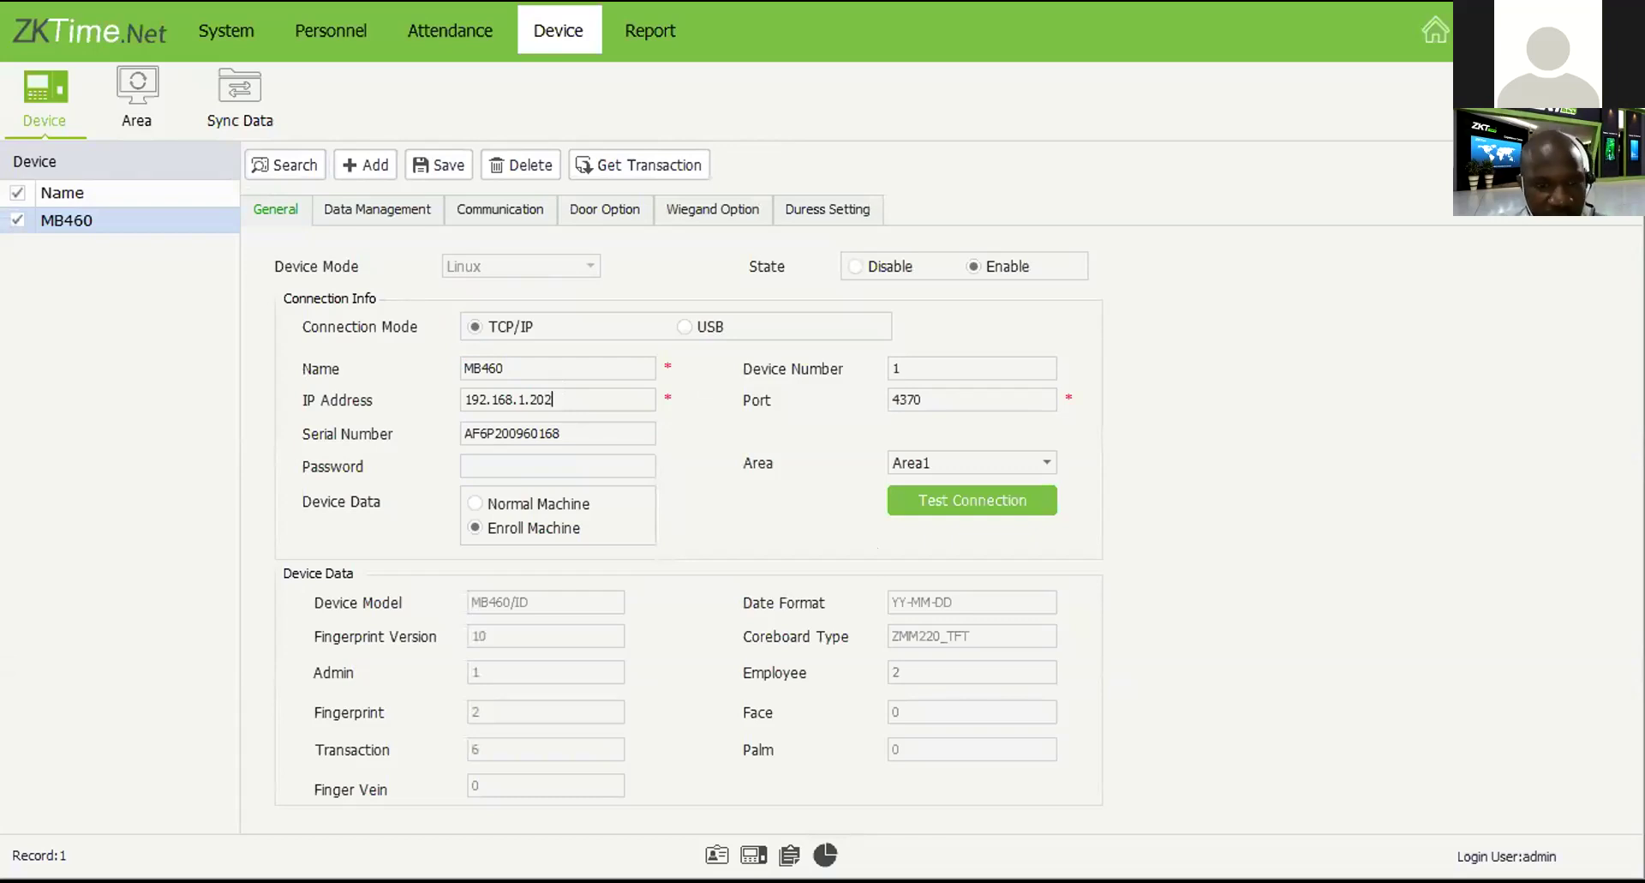
{"action": "left_click", "coordinate": [1021, 490]}
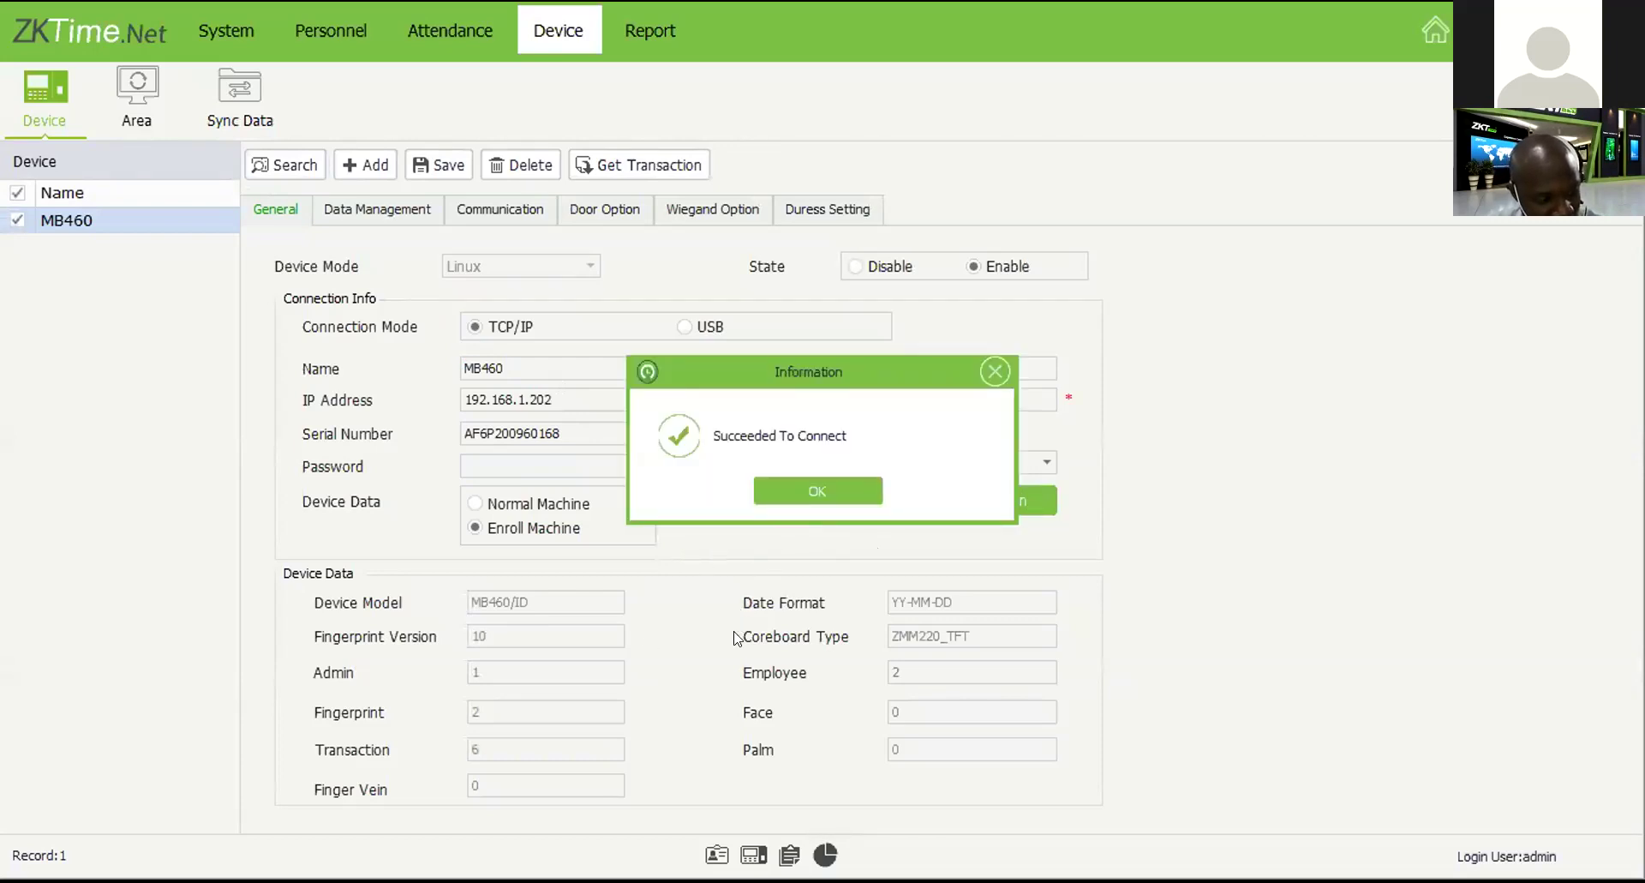
{"action": "left_click", "coordinate": [820, 492]}
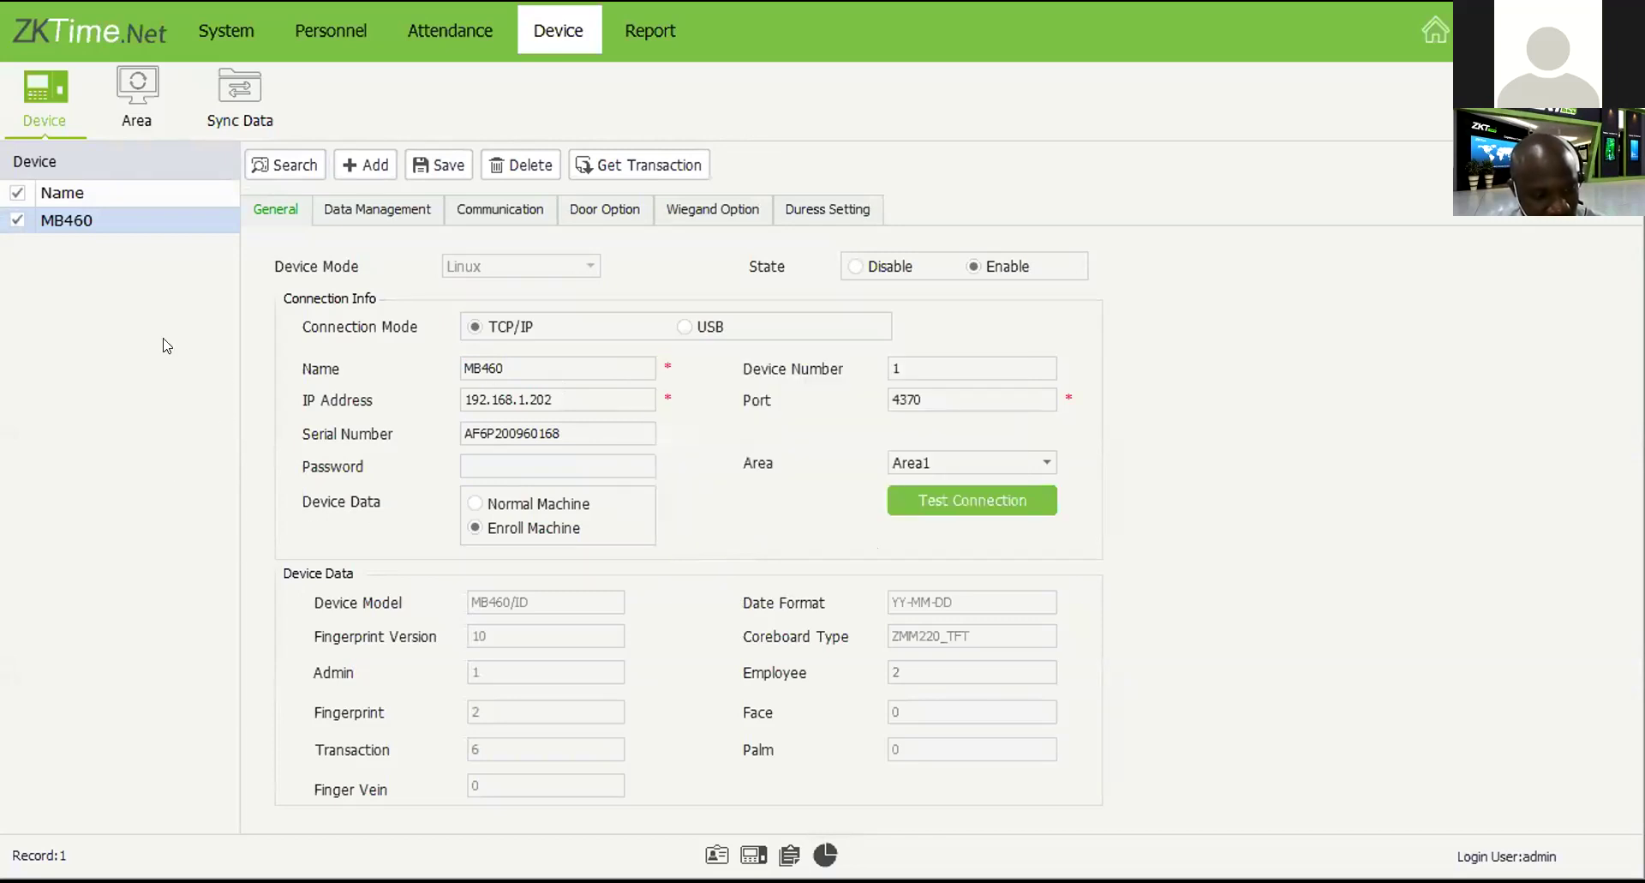
Retry MB460's transaction download after clearing the log, confirm the connection test succeeds, and close the log.
{"action": "left_click", "coordinate": [624, 166]}
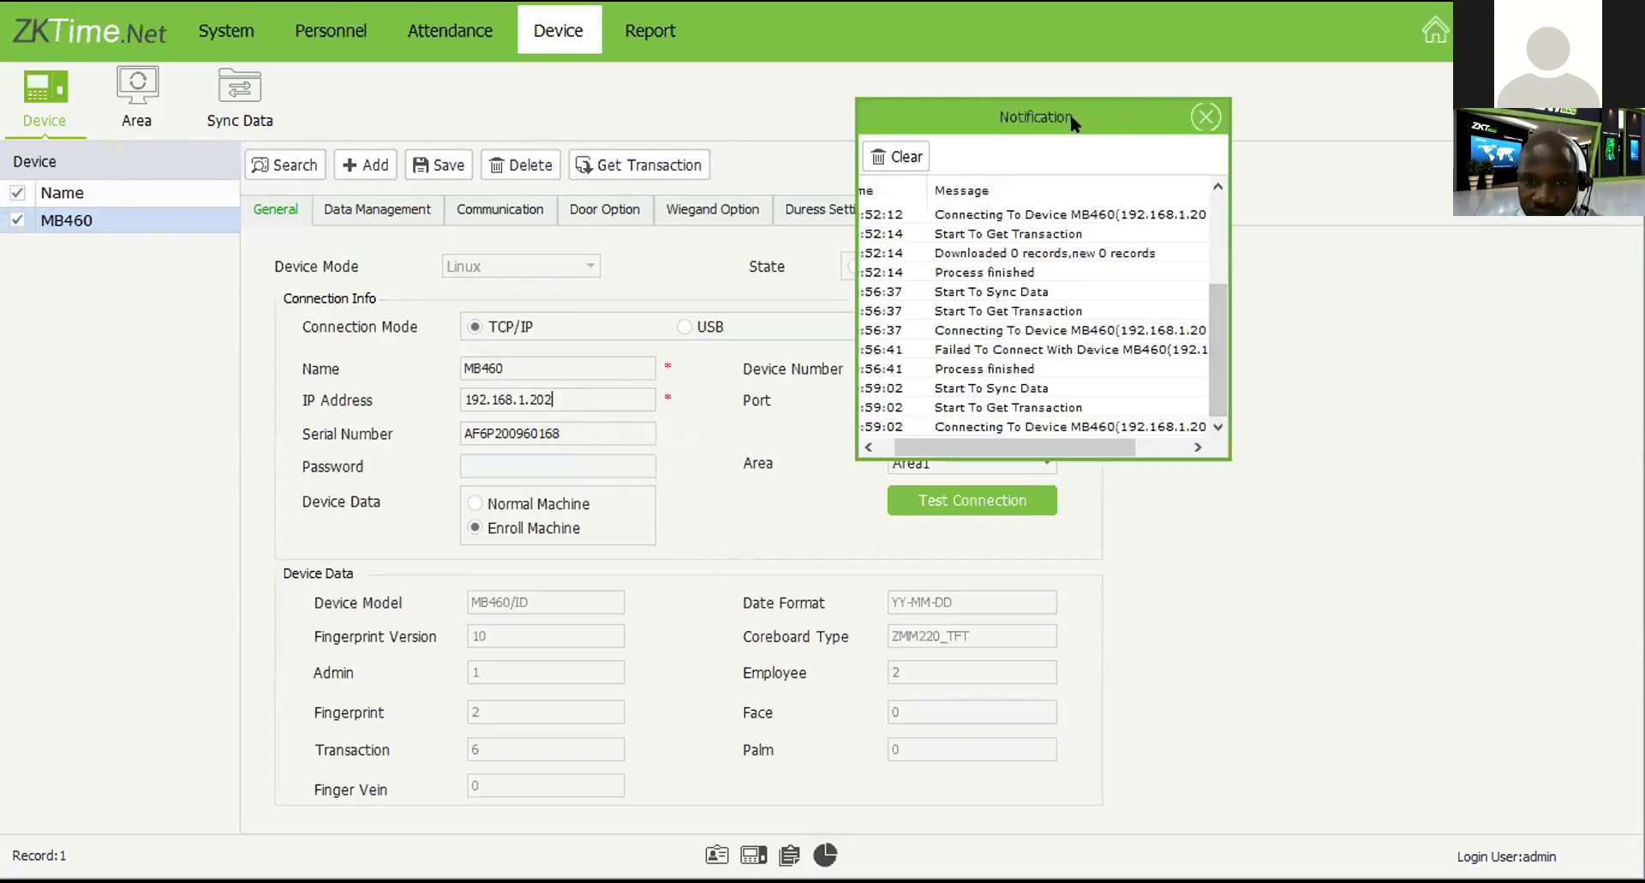
{"action": "left_click", "coordinate": [900, 156]}
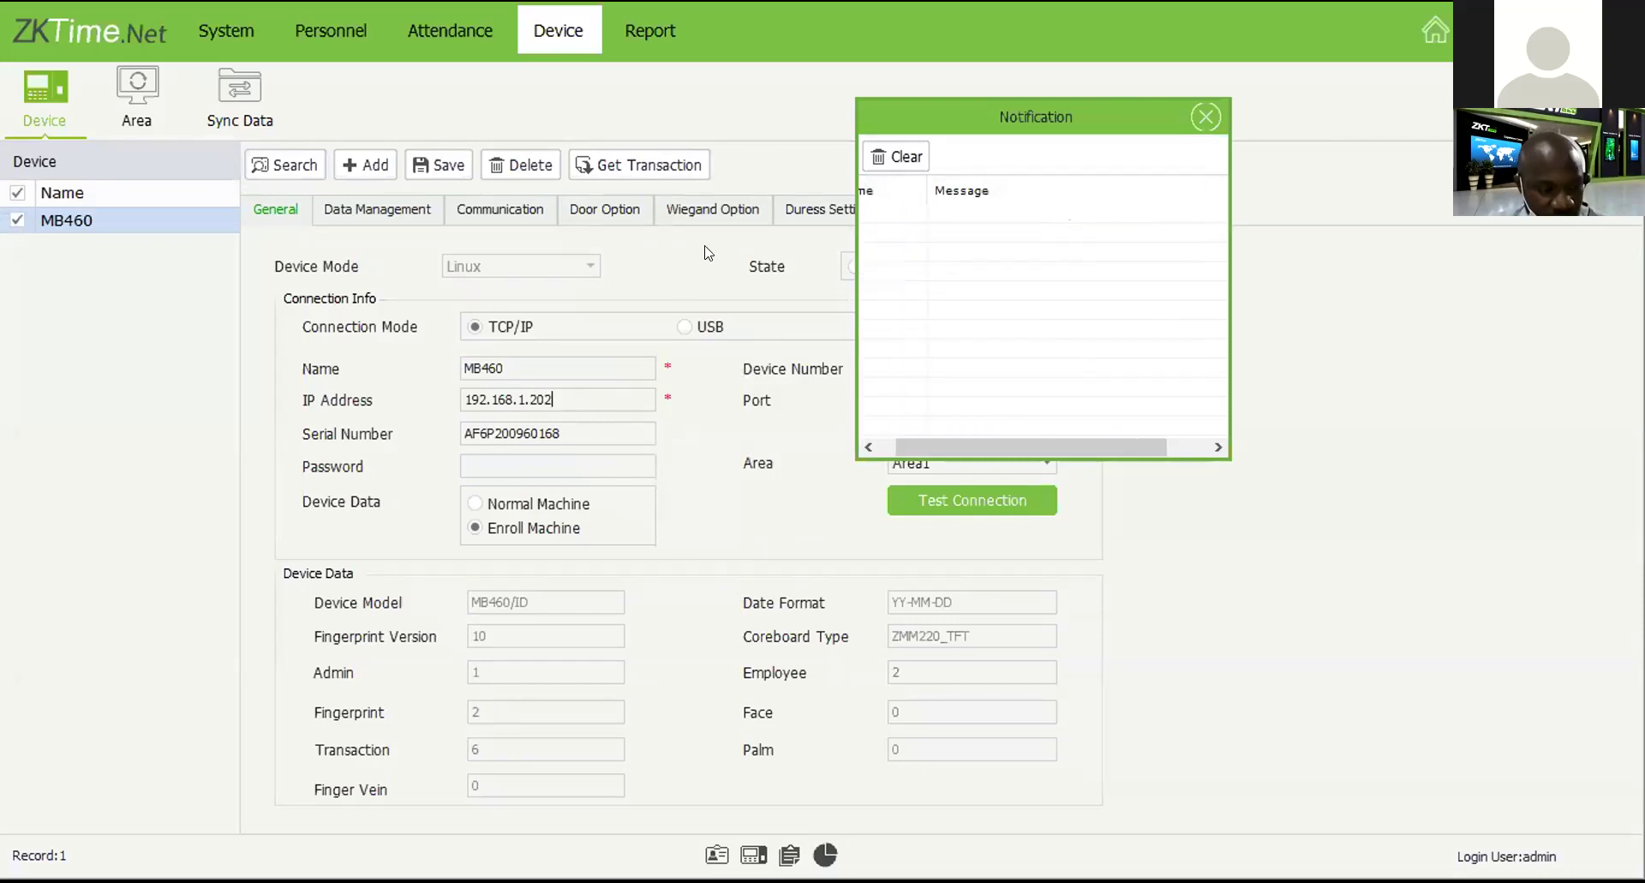
{"action": "left_click", "coordinate": [667, 165]}
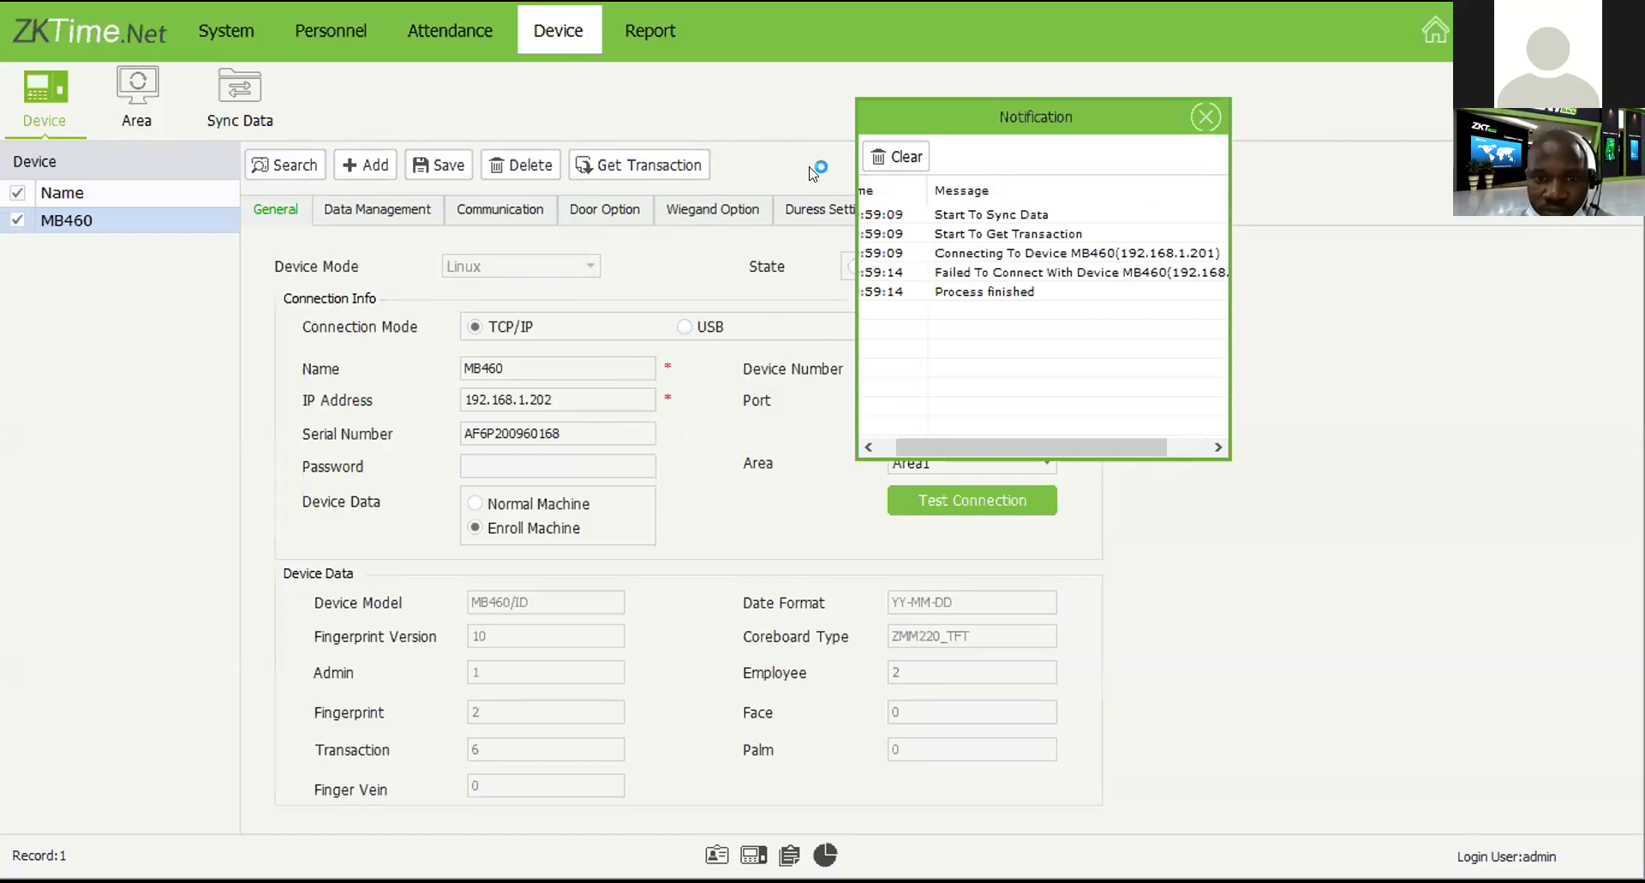
{"action": "left_click", "coordinate": [1024, 493]}
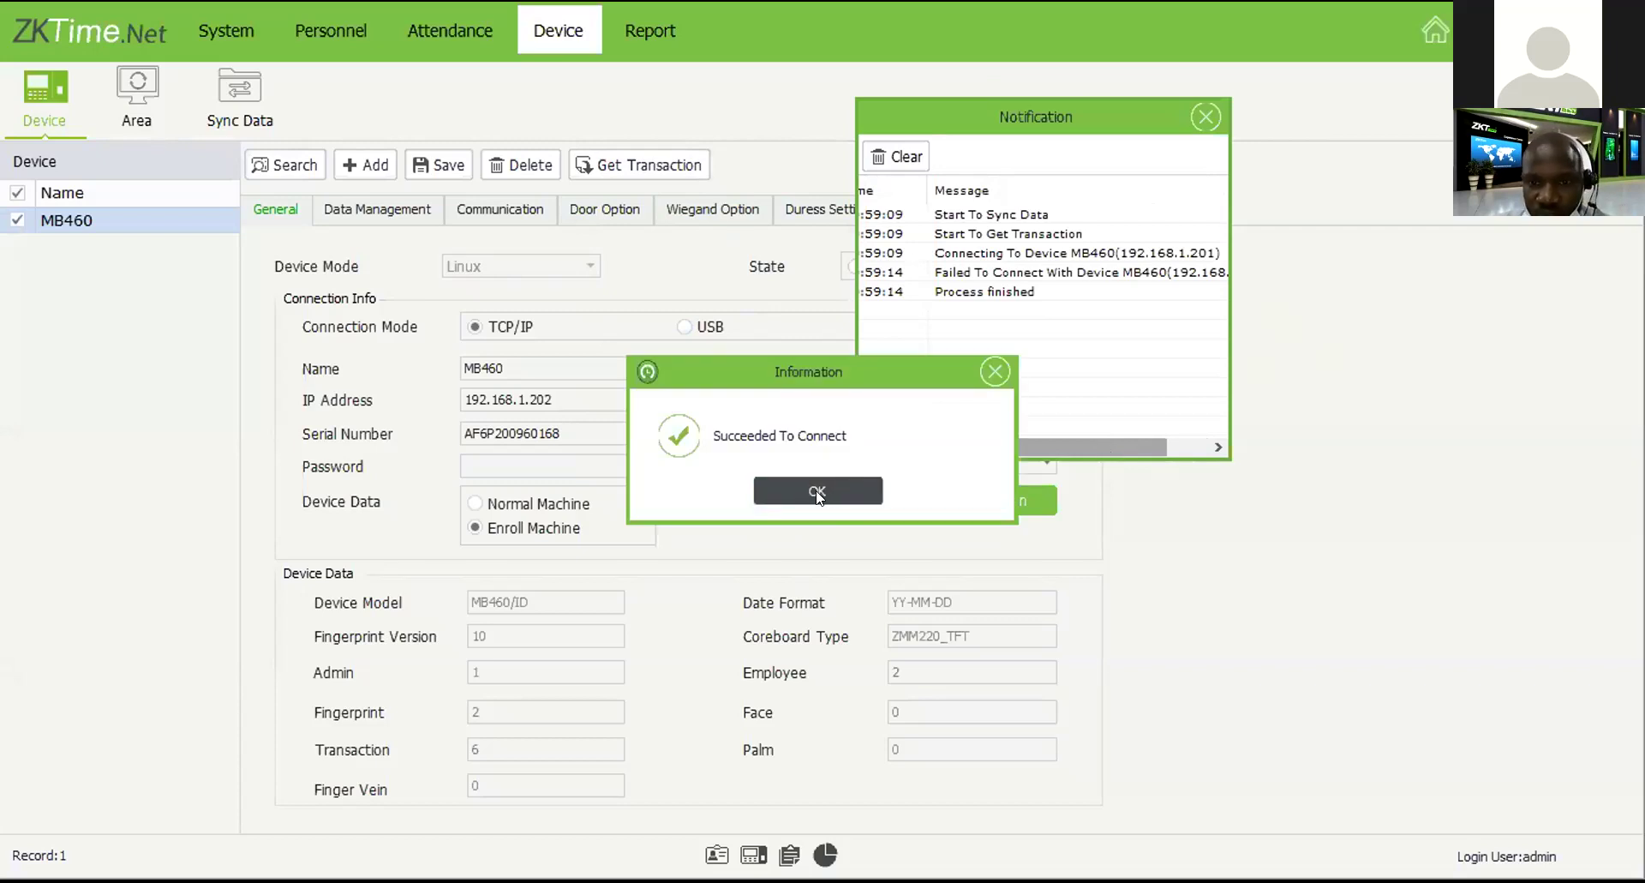
{"action": "left_click", "coordinate": [817, 493]}
{"action": "left_click_drag", "start_coordinate": [991, 444], "coordinate": [1178, 444]}
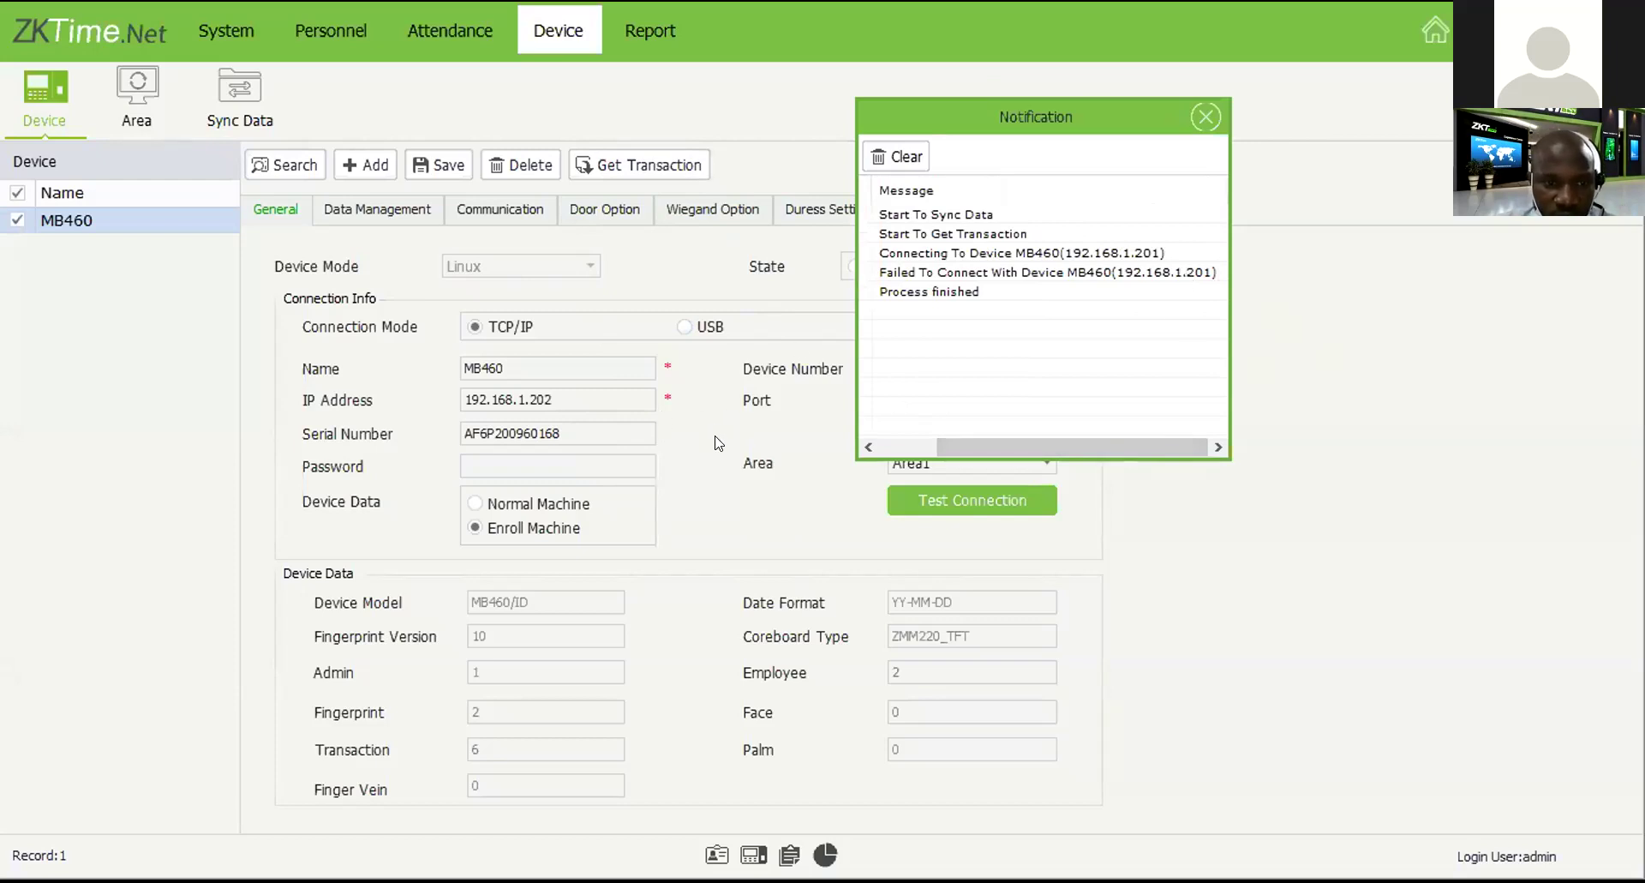
{"action": "left_click", "coordinate": [1206, 113]}
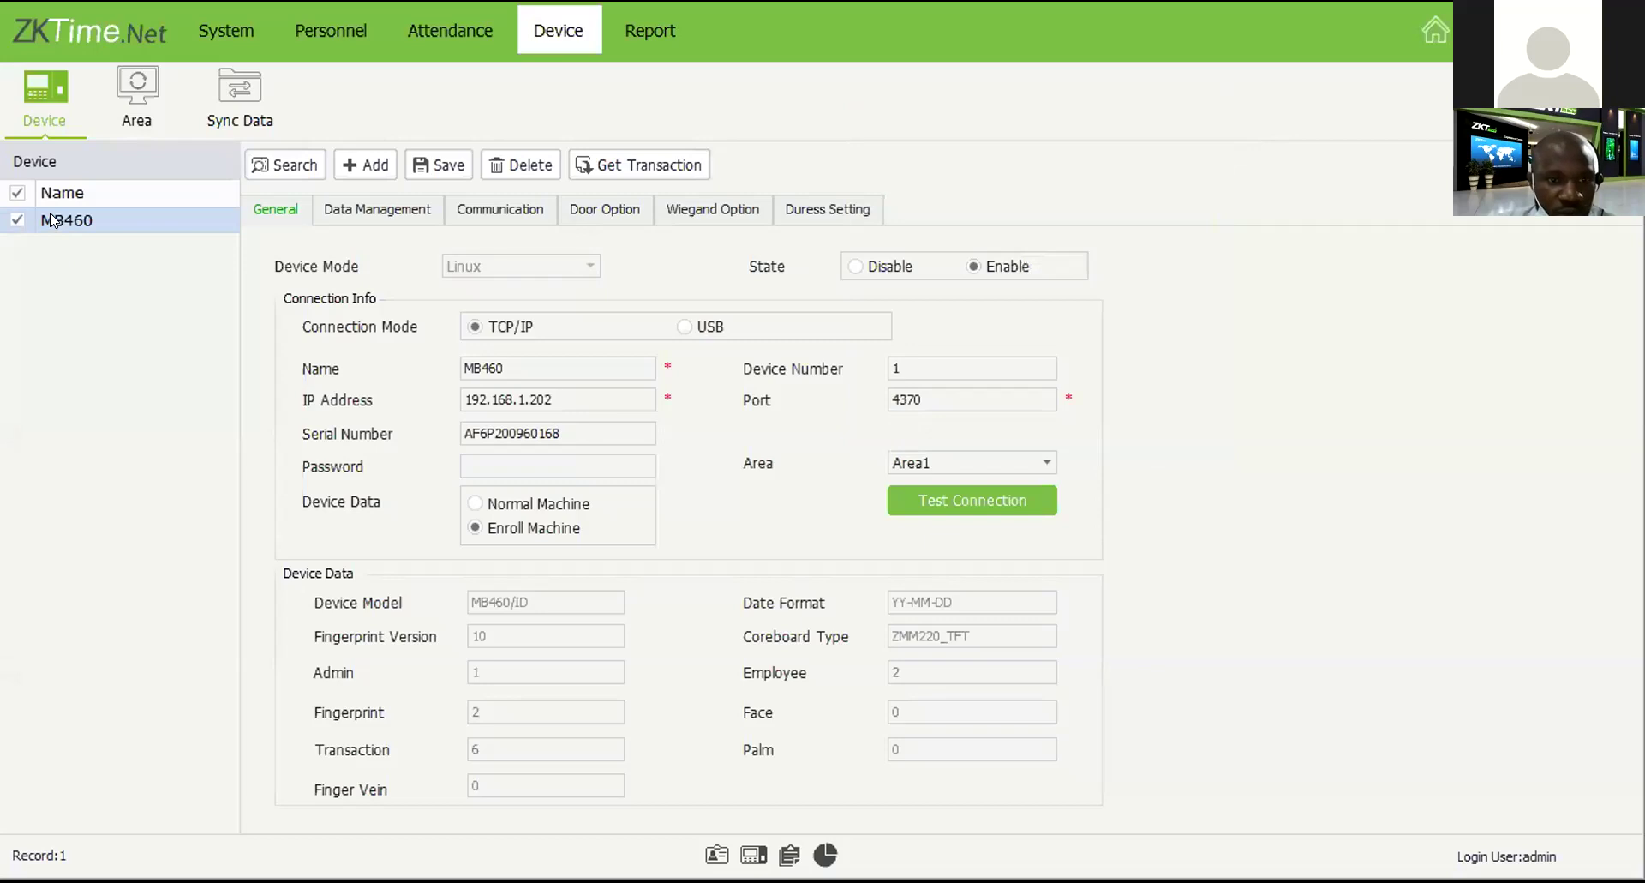
Delete MB460 and re-add it as MB460, device number 1, IP 192.168.1.202, testing successfully.
{"action": "left_click", "coordinate": [525, 165]}
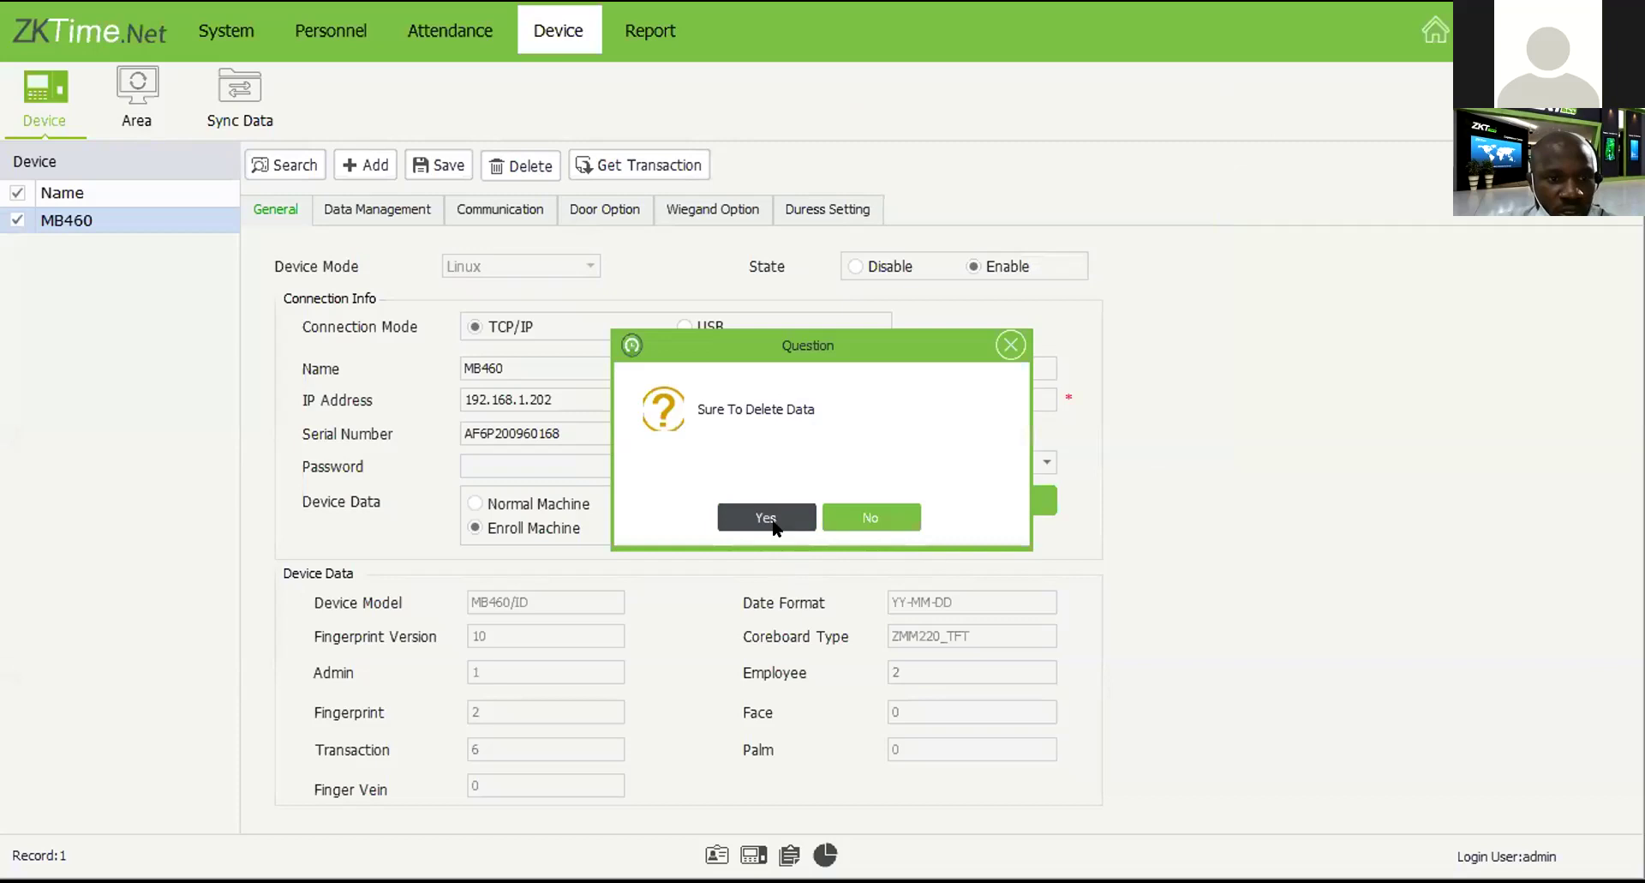
{"action": "left_click", "coordinate": [766, 519]}
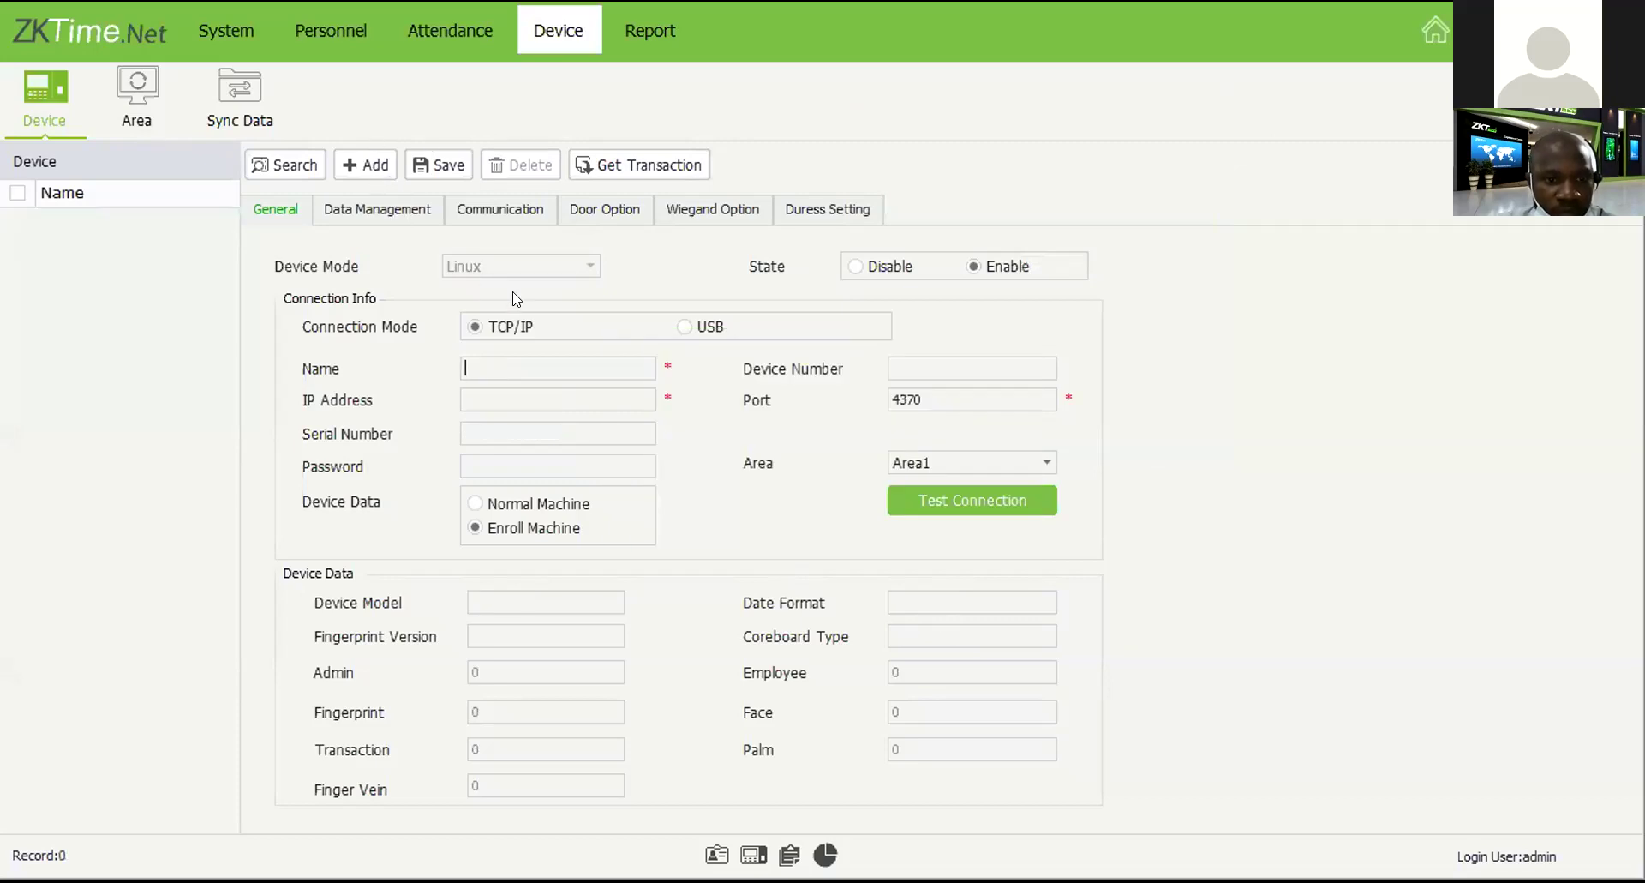
{"action": "type", "text": "MB460"}
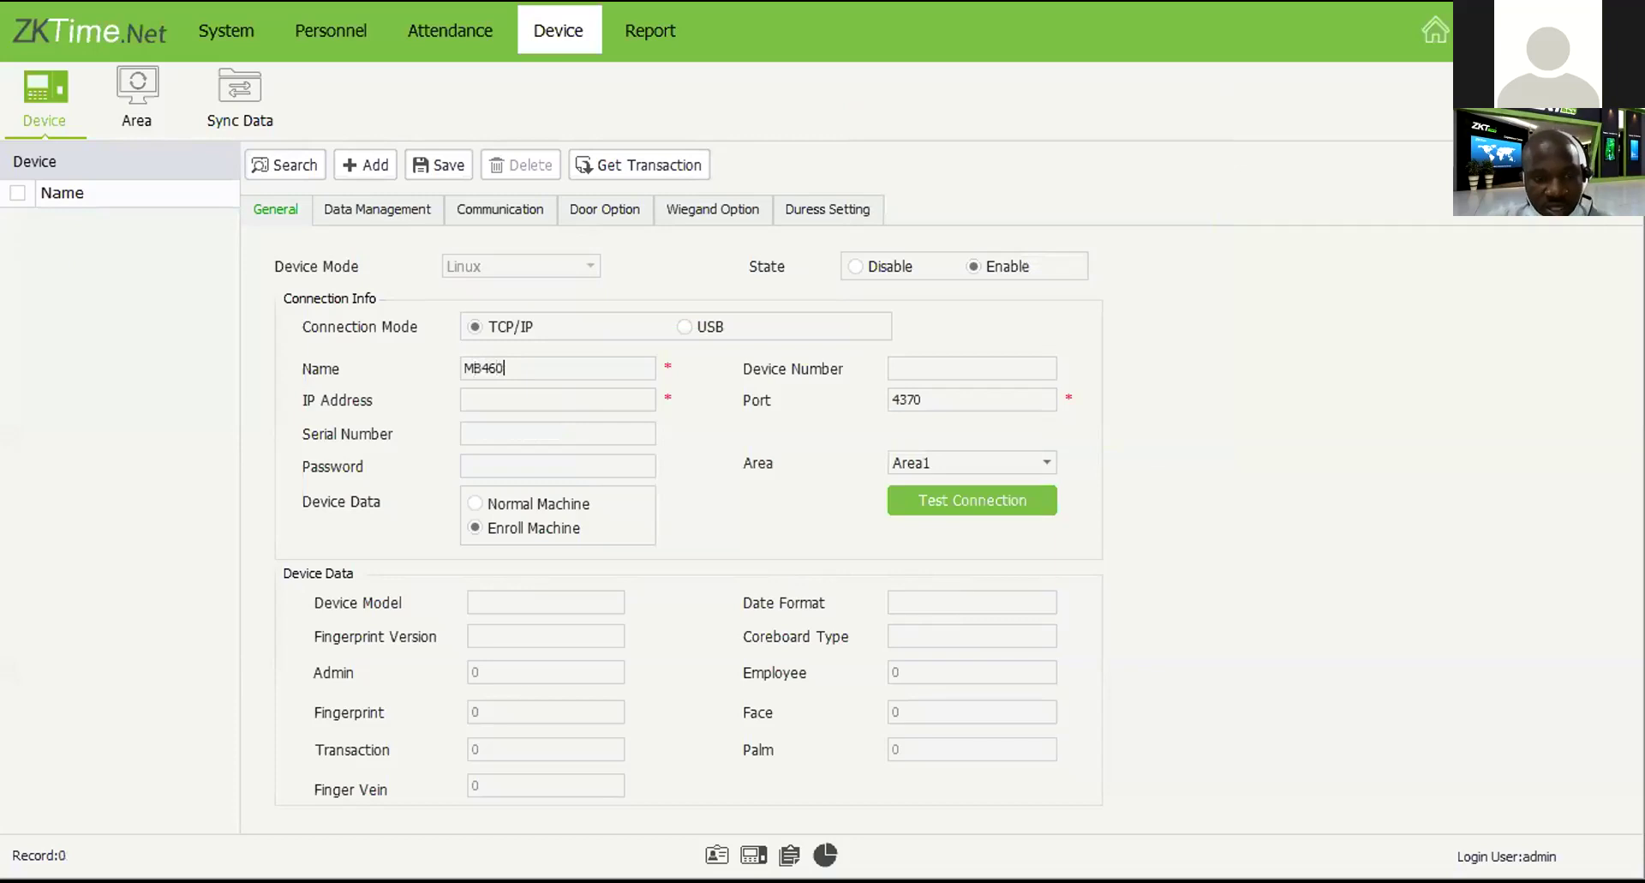
{"action": "left_click", "coordinate": [898, 358]}
{"action": "type", "text": "1192.16"}
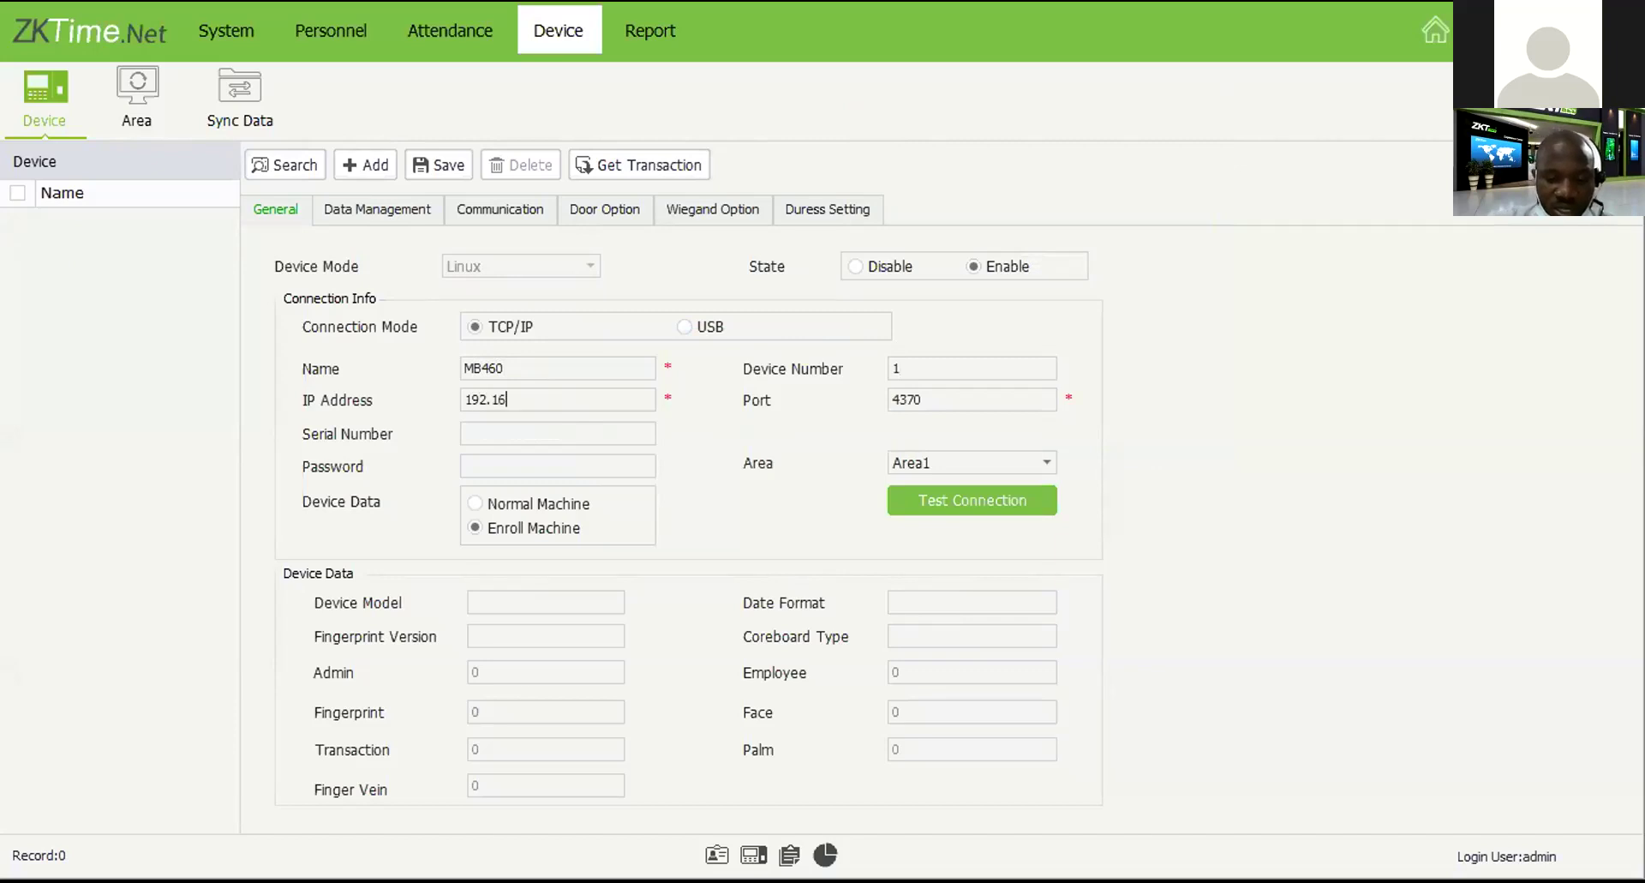
{"action": "type", "text": "8.1.202"}
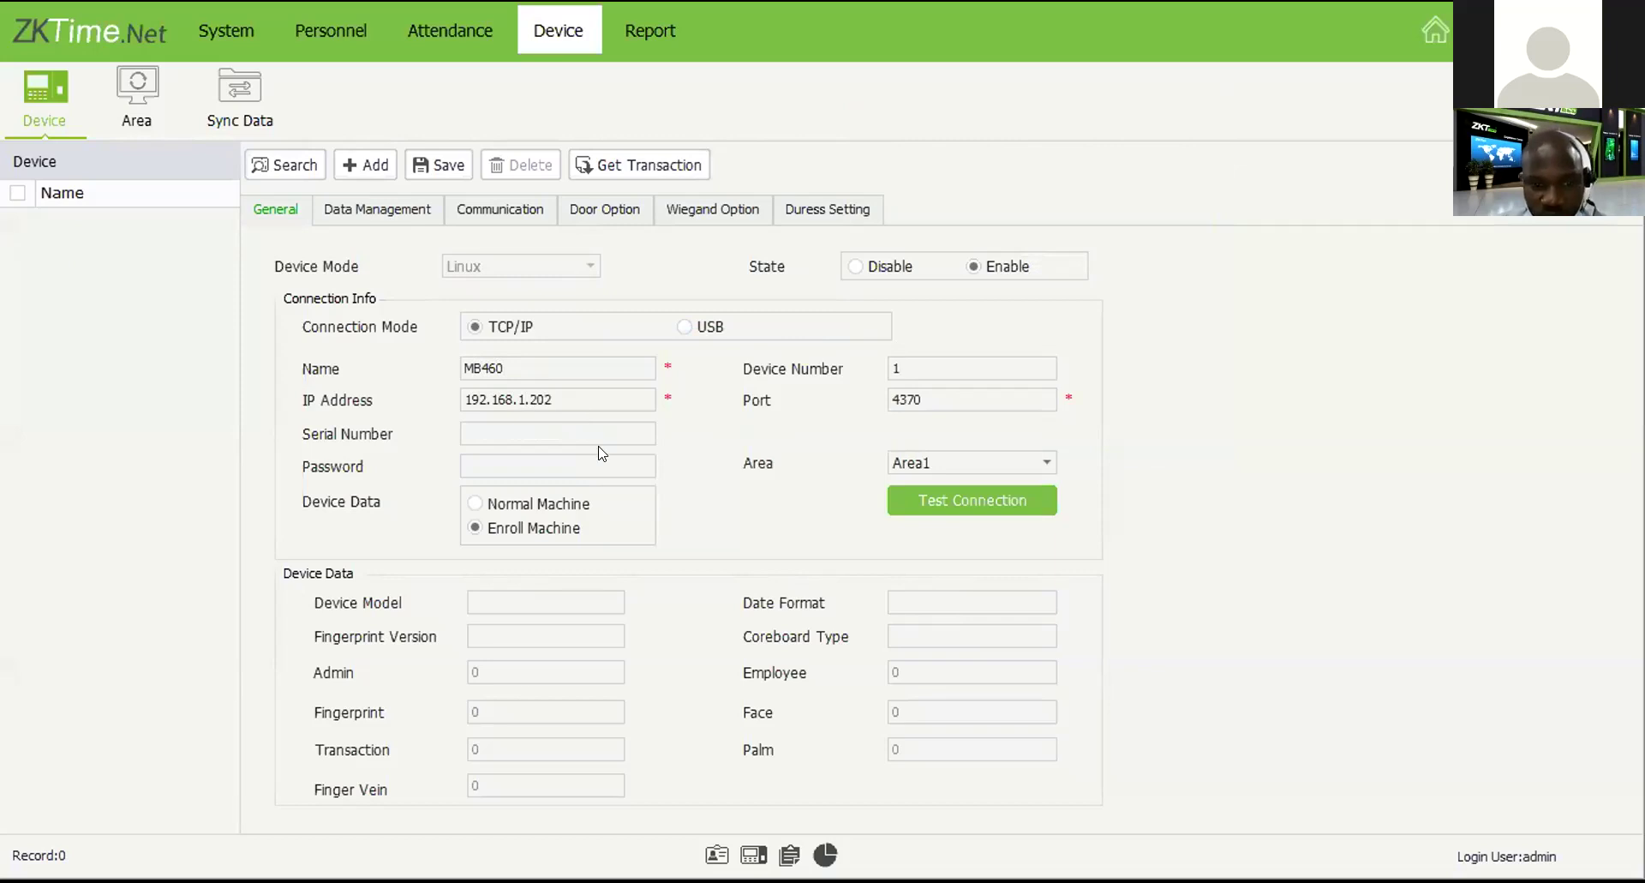
{"action": "left_click", "coordinate": [906, 495]}
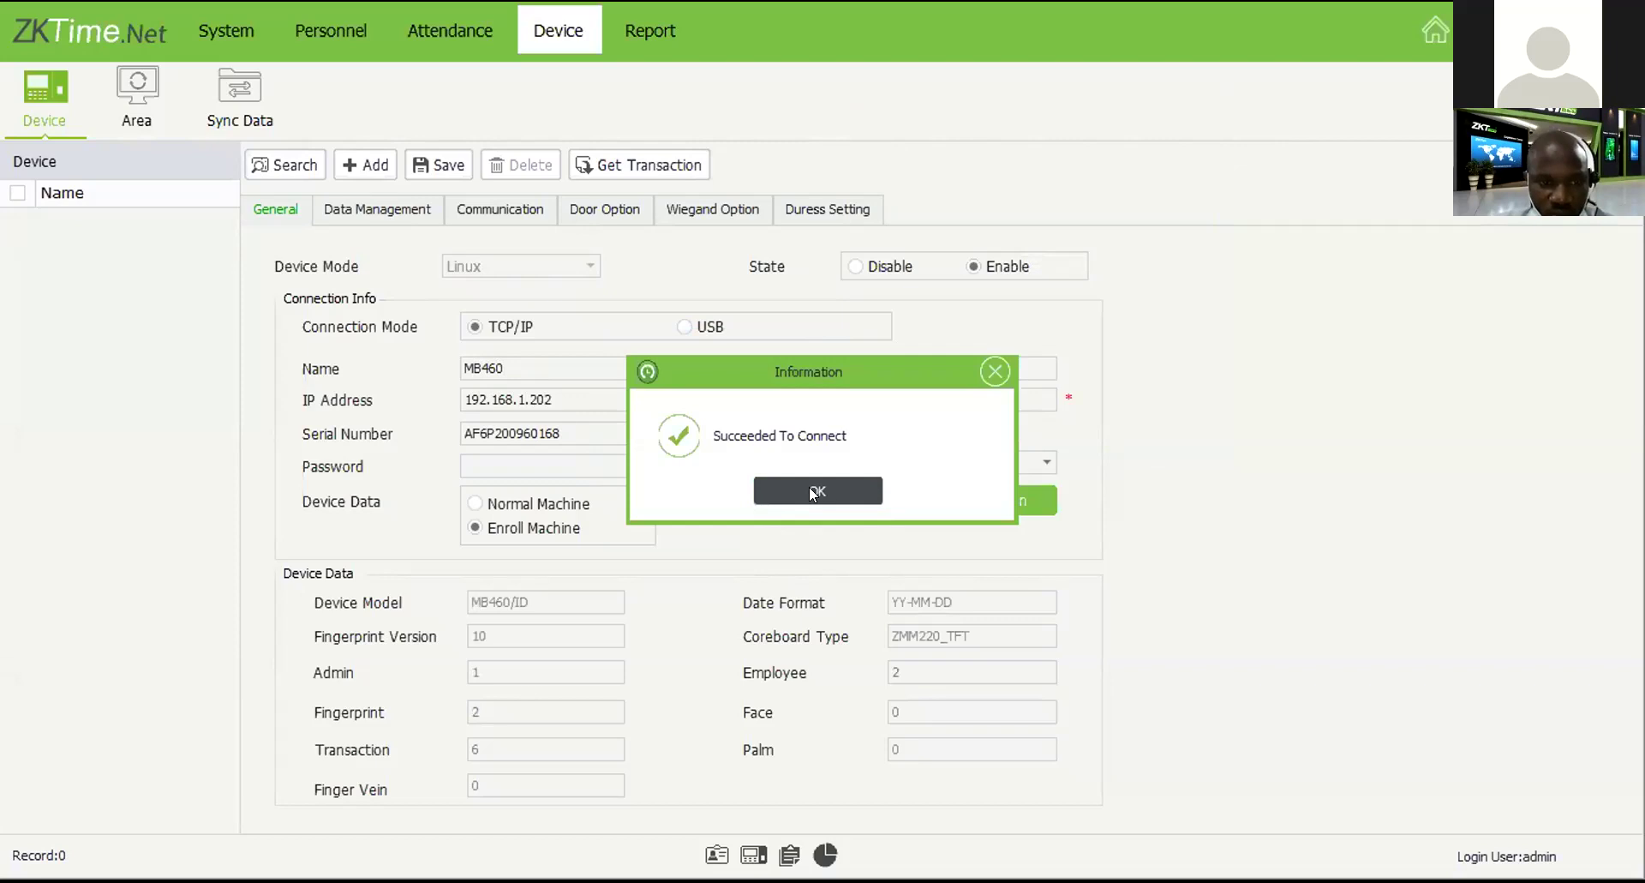
{"action": "left_click", "coordinate": [813, 493]}
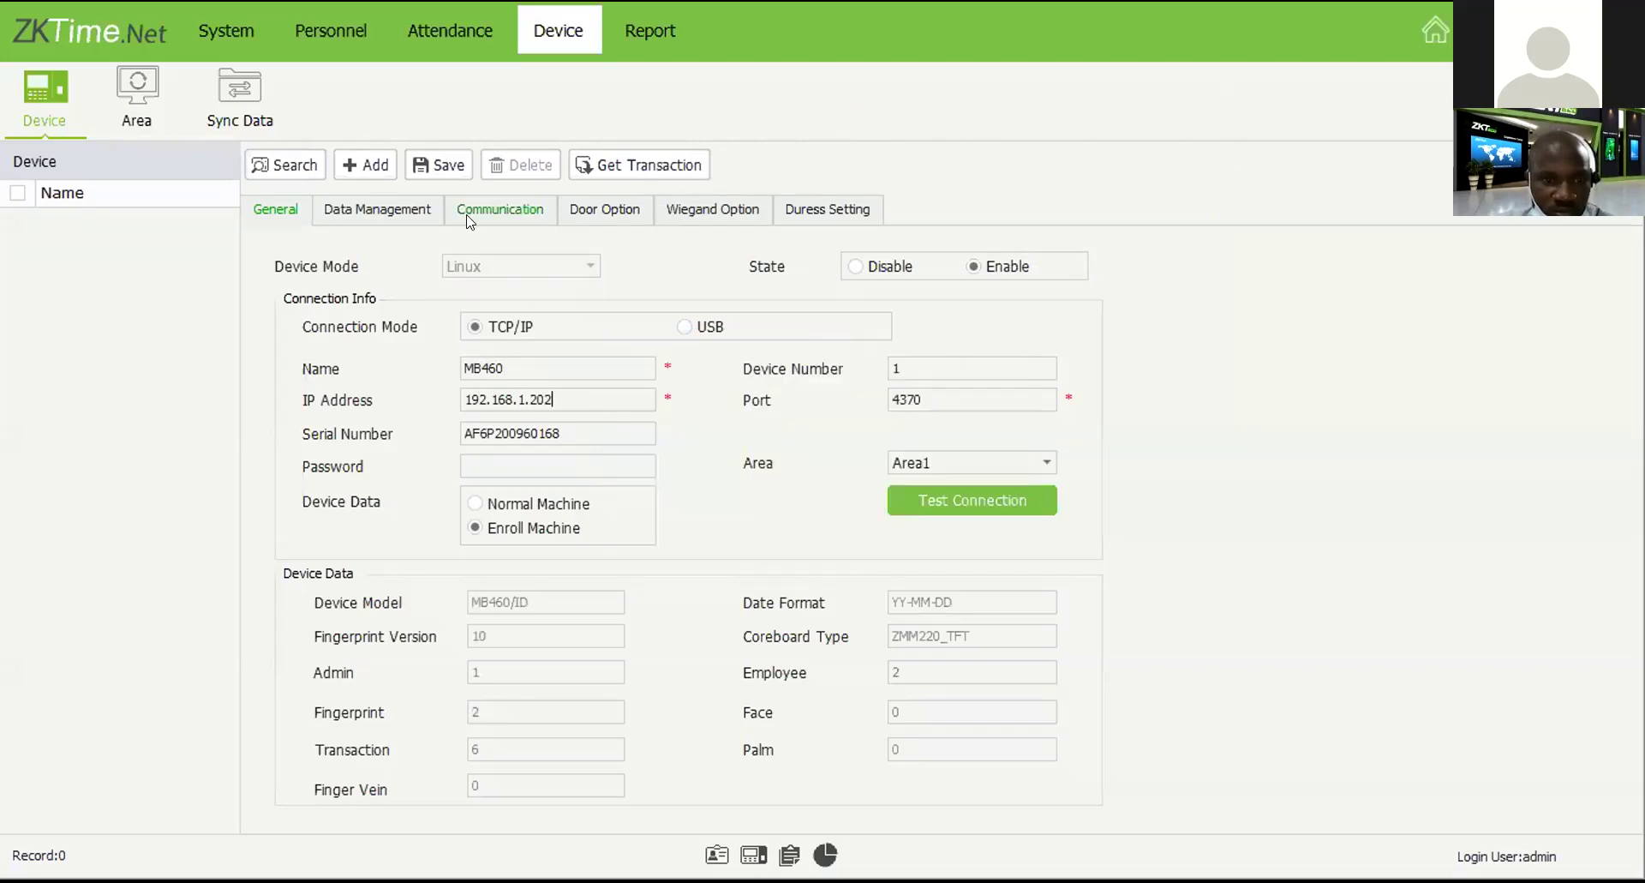
Save the MB460 at 192.168.1.202, download its transactions (0 new records), and close the notification log.
{"action": "left_click", "coordinate": [436, 171]}
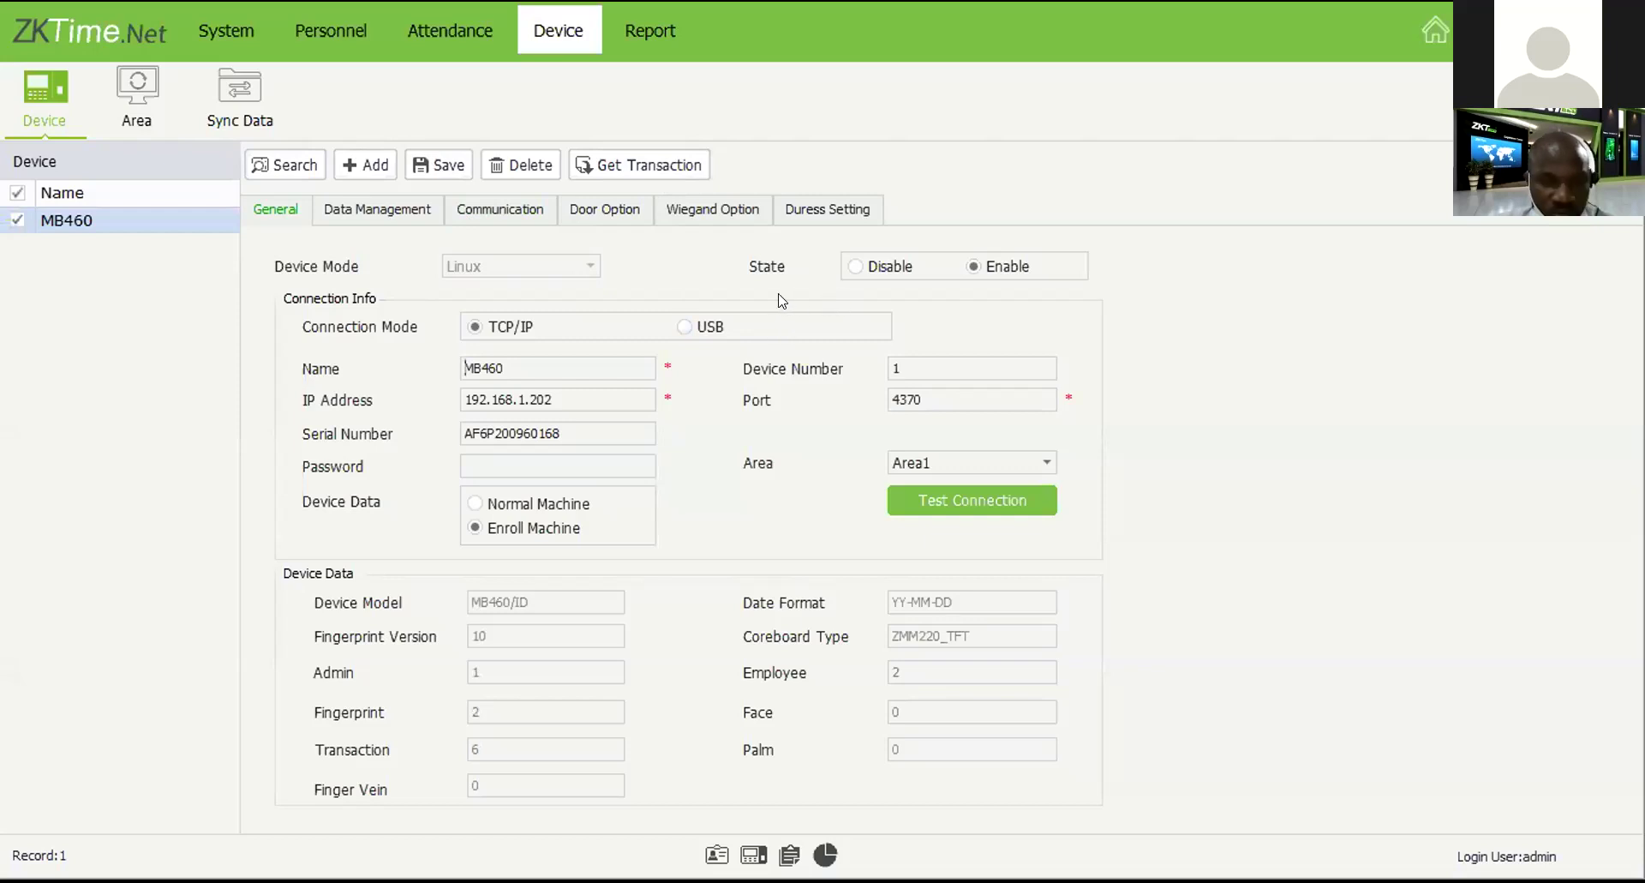
{"action": "left_click", "coordinate": [680, 167]}
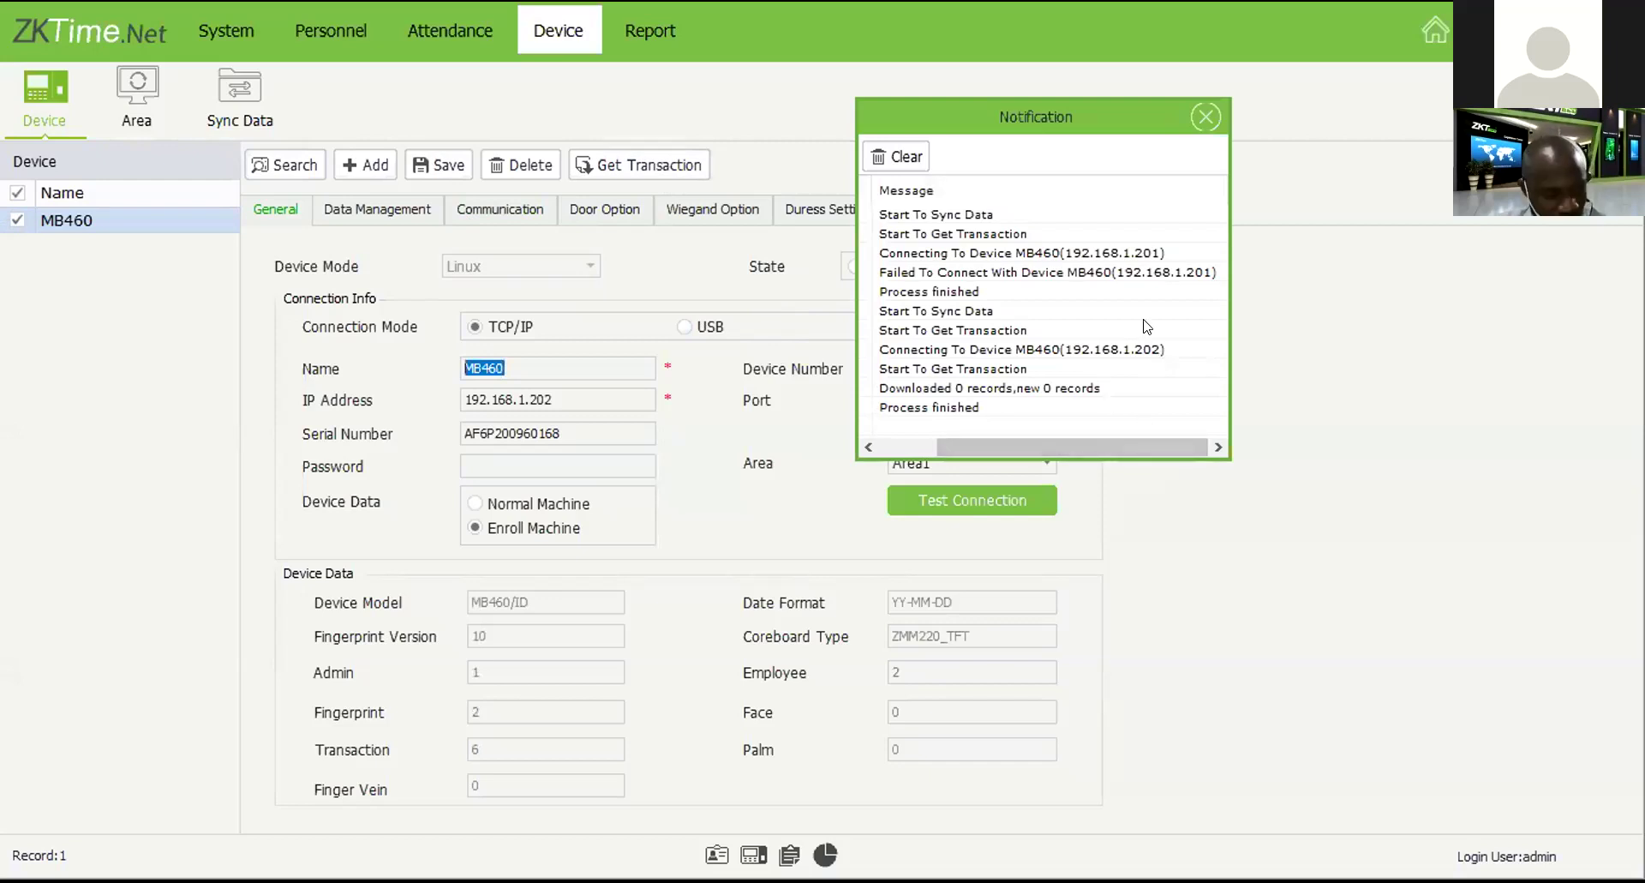
{"action": "left_click", "coordinate": [1204, 117]}
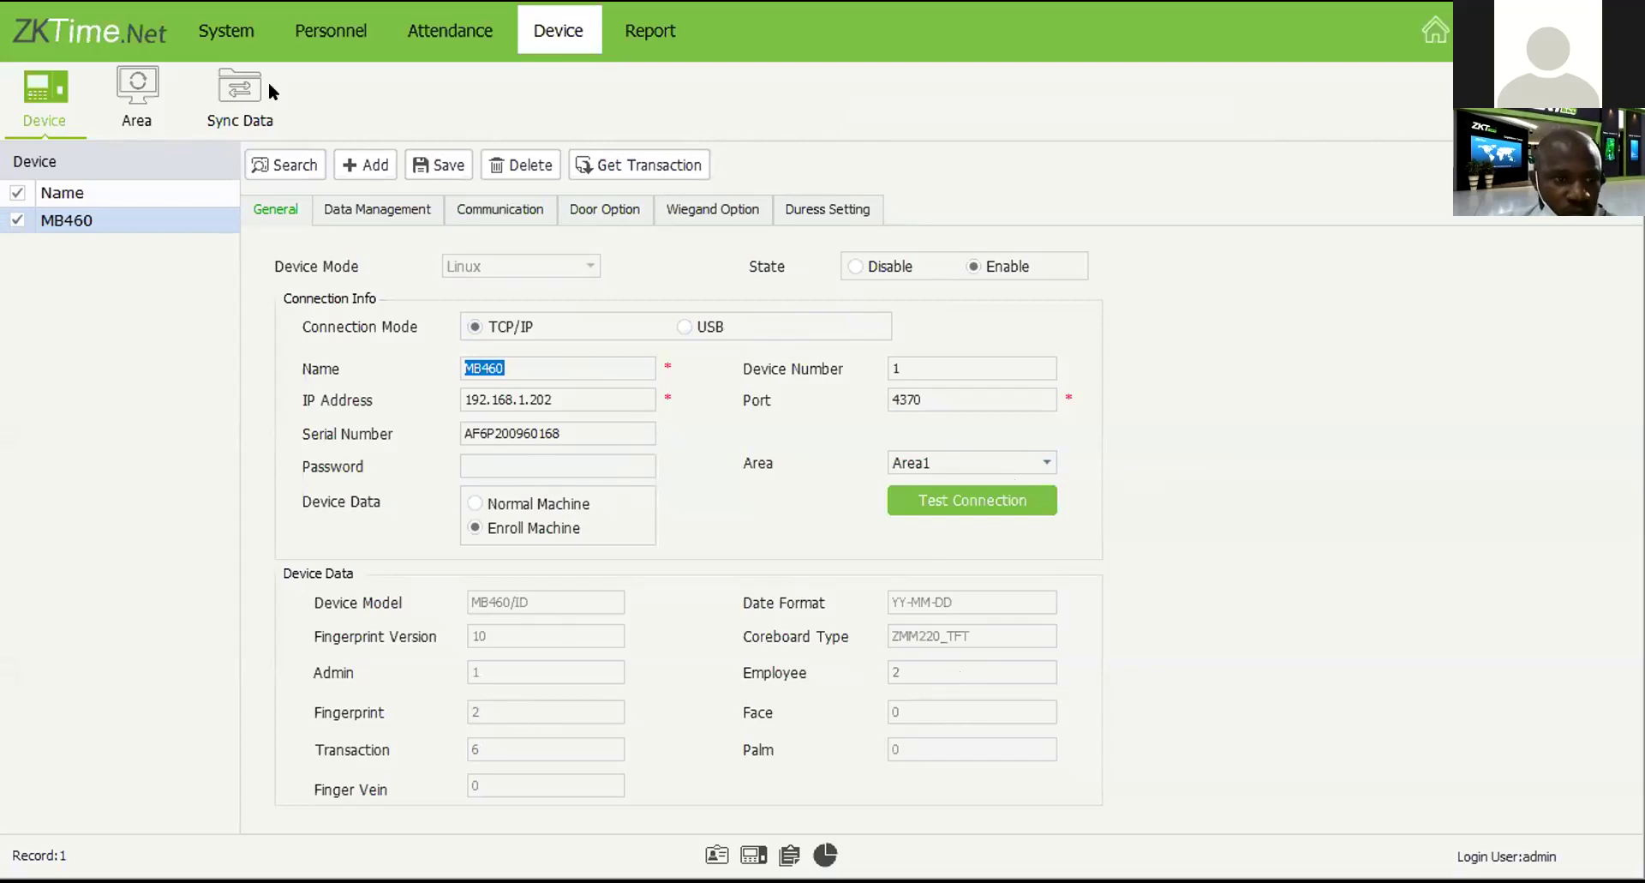
{"action": "left_click", "coordinate": [330, 30]}
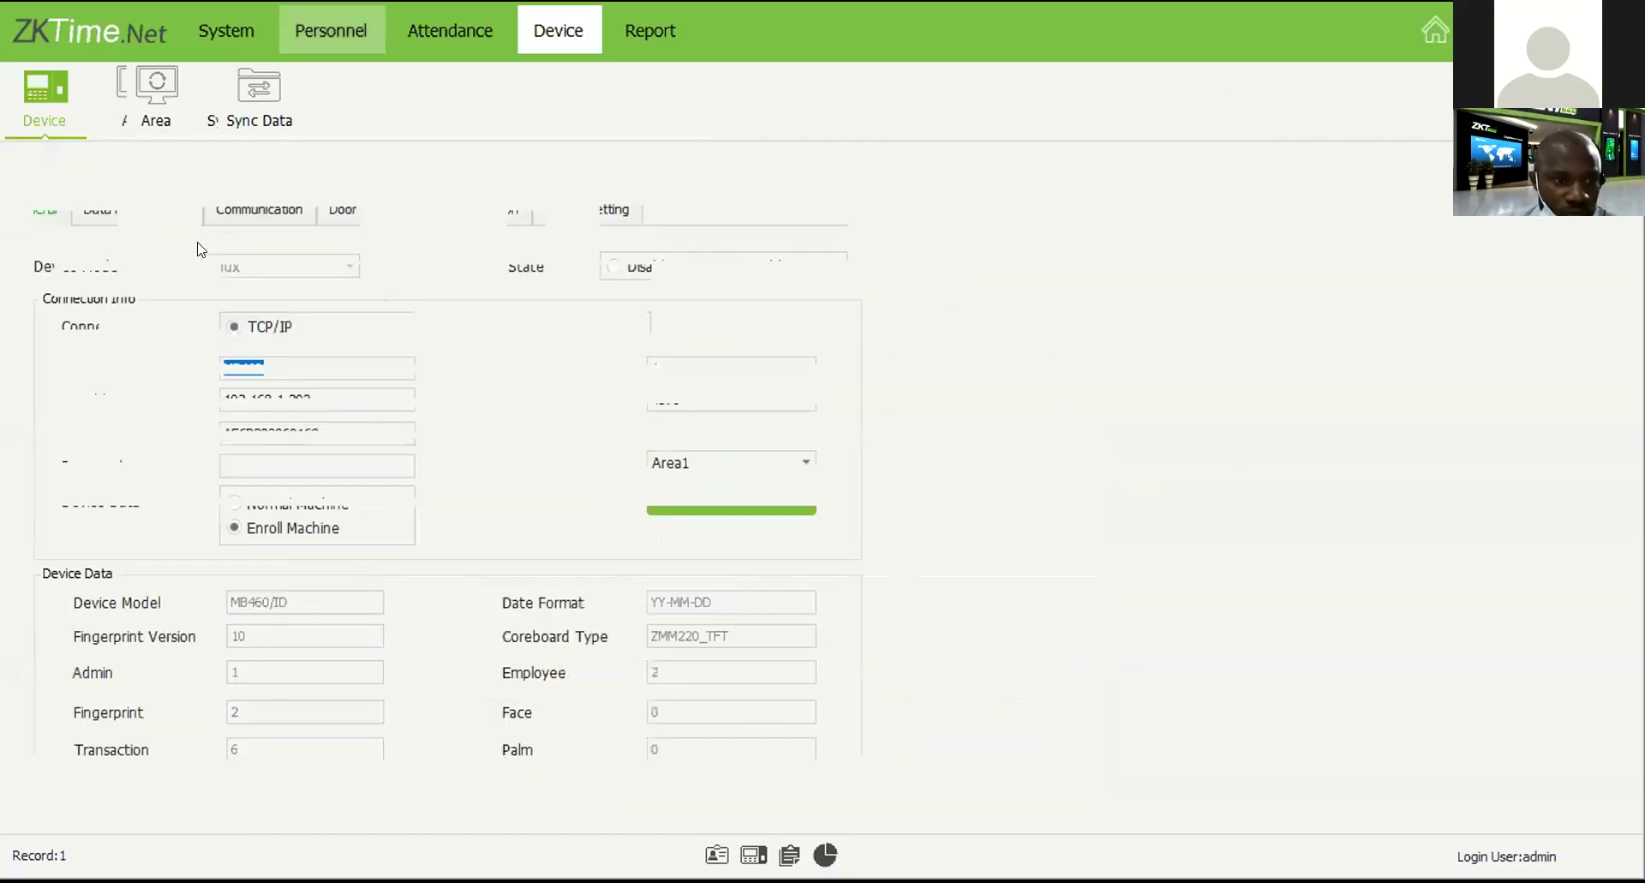
{"action": "left_click", "coordinate": [164, 102]}
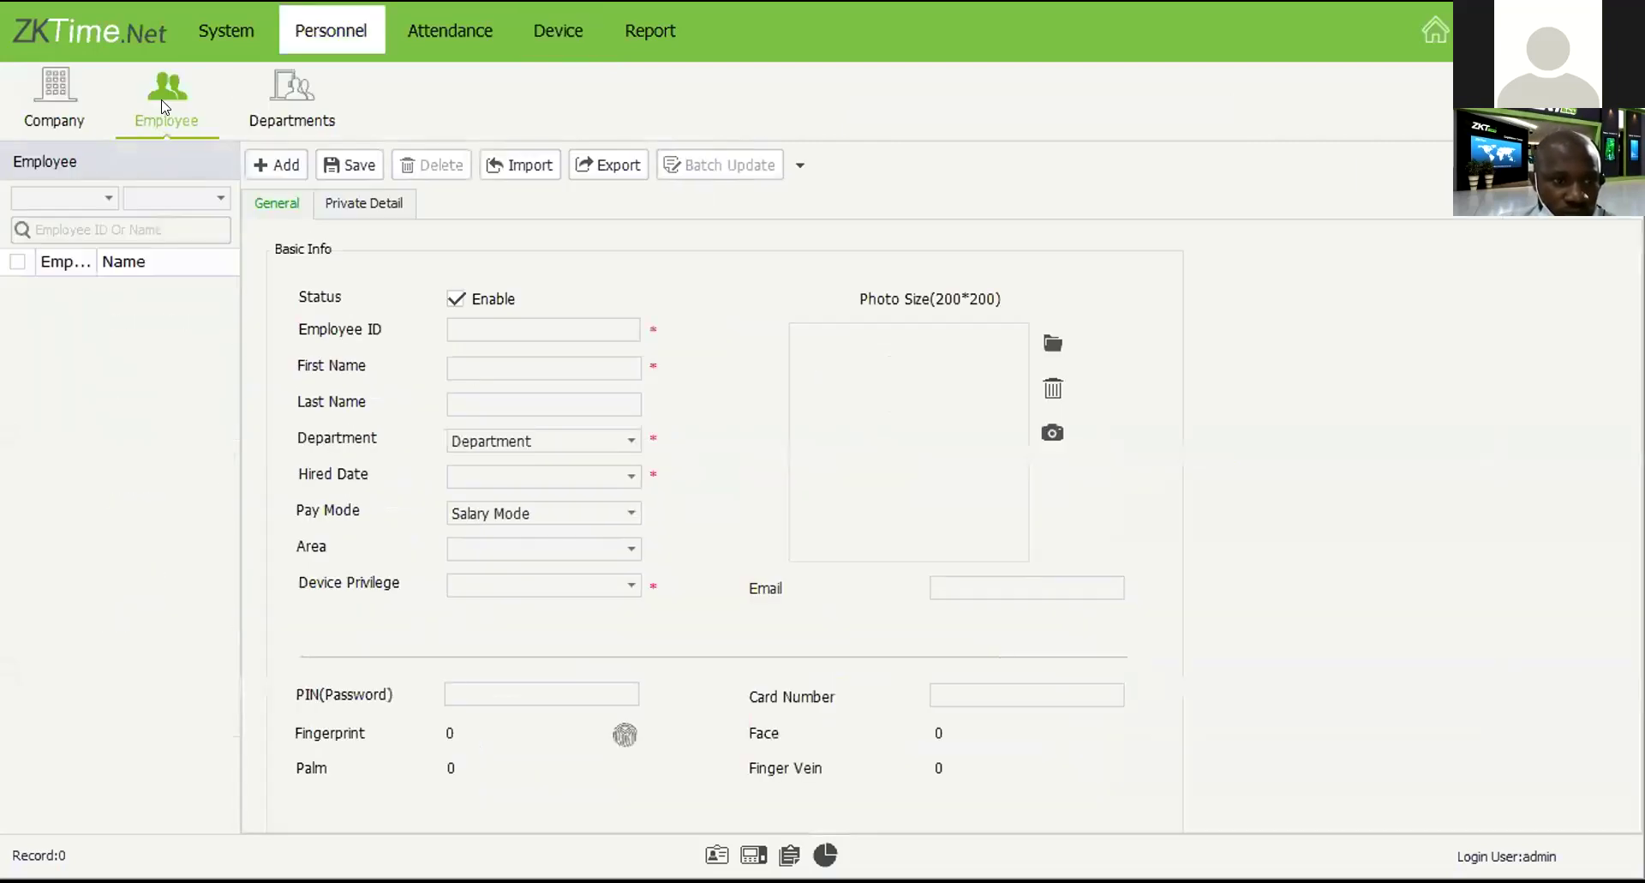
{"action": "left_click", "coordinate": [558, 34]}
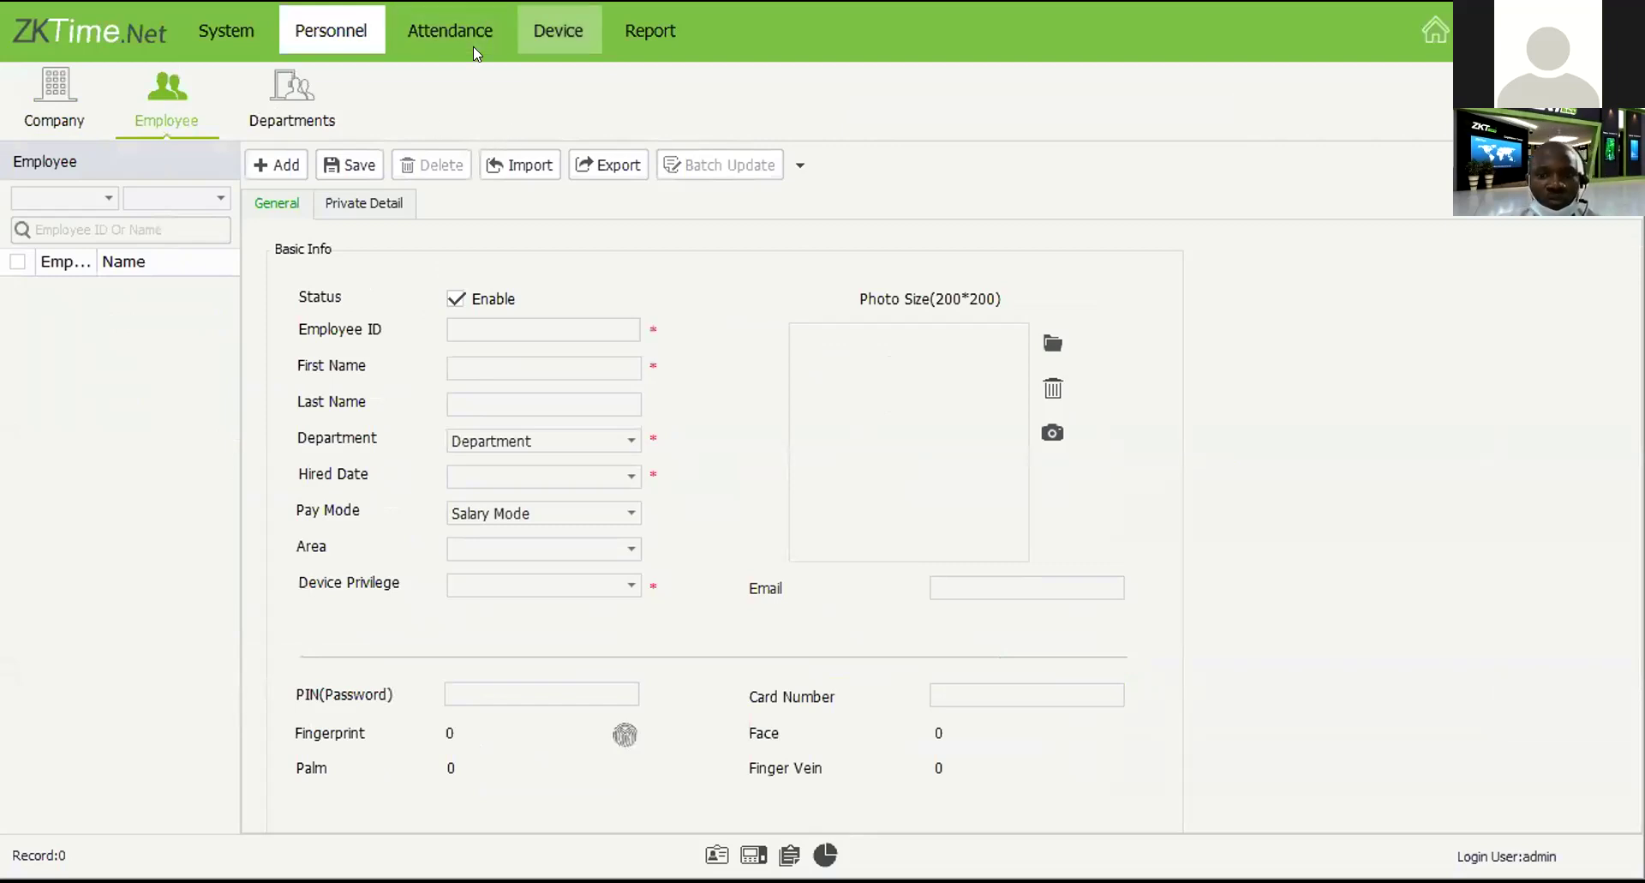
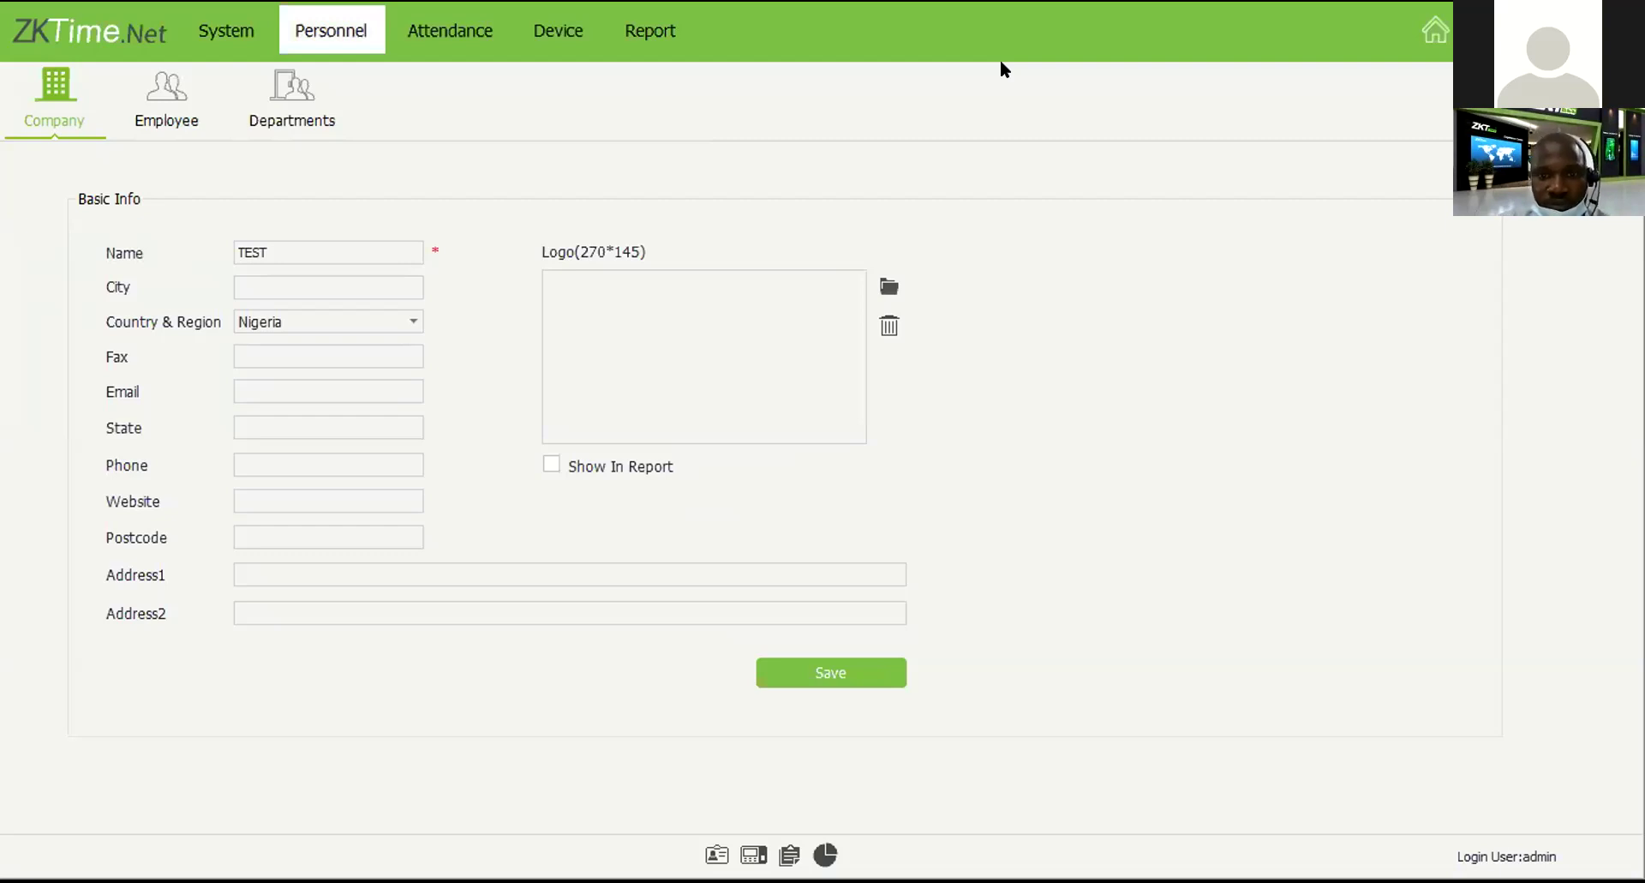
Add an MD department under the TEST company and save it.
{"action": "left_click", "coordinate": [292, 98]}
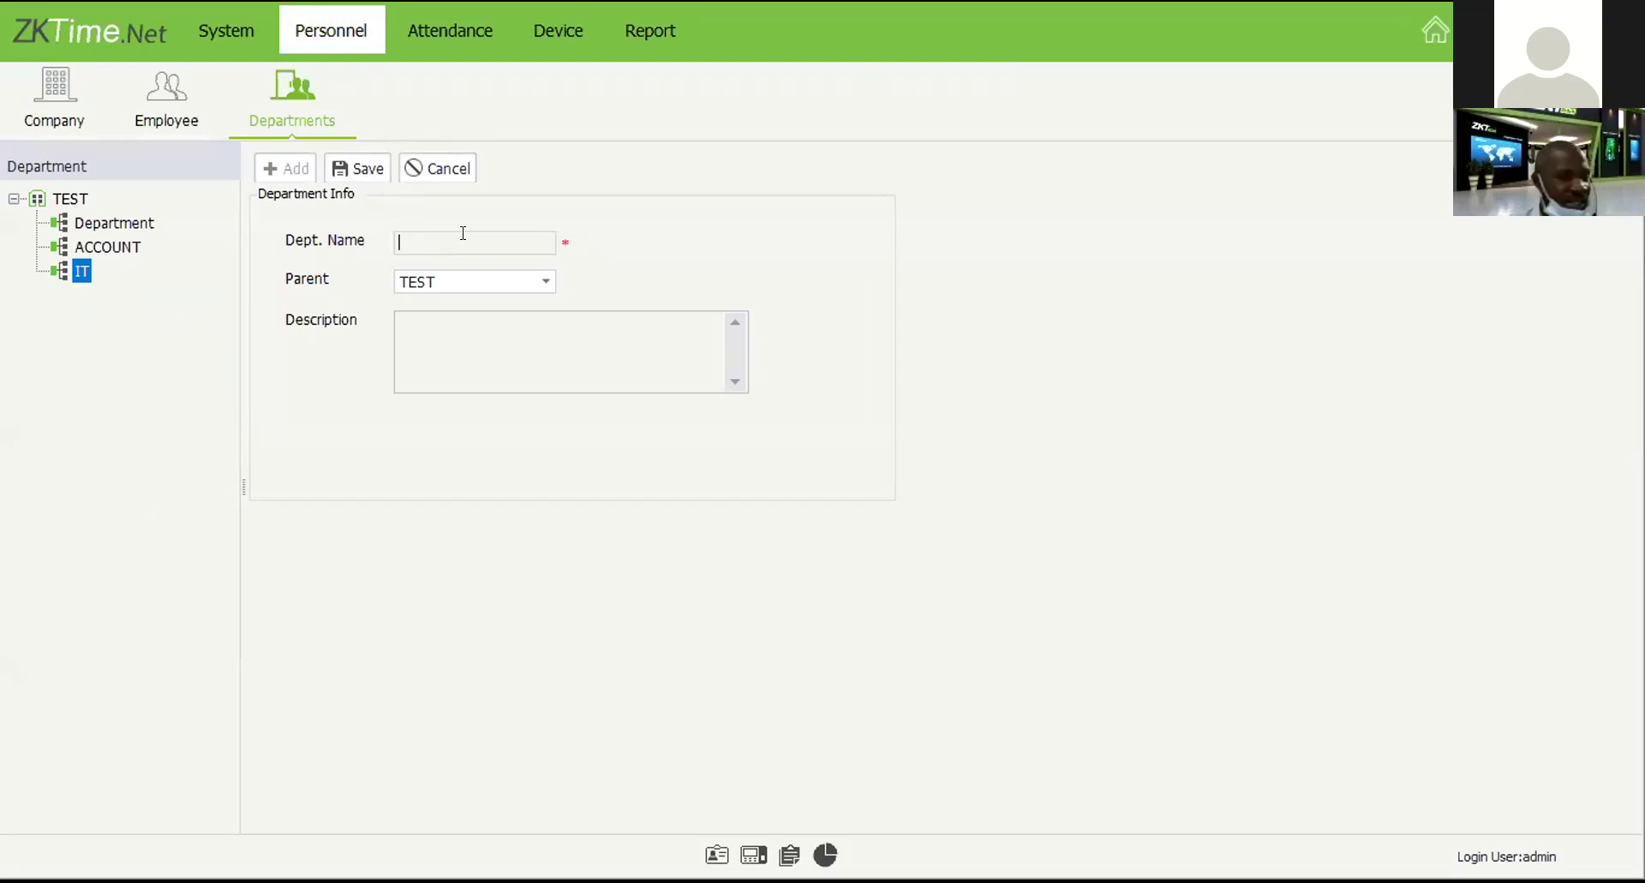
{"action": "type", "text": "MD"}
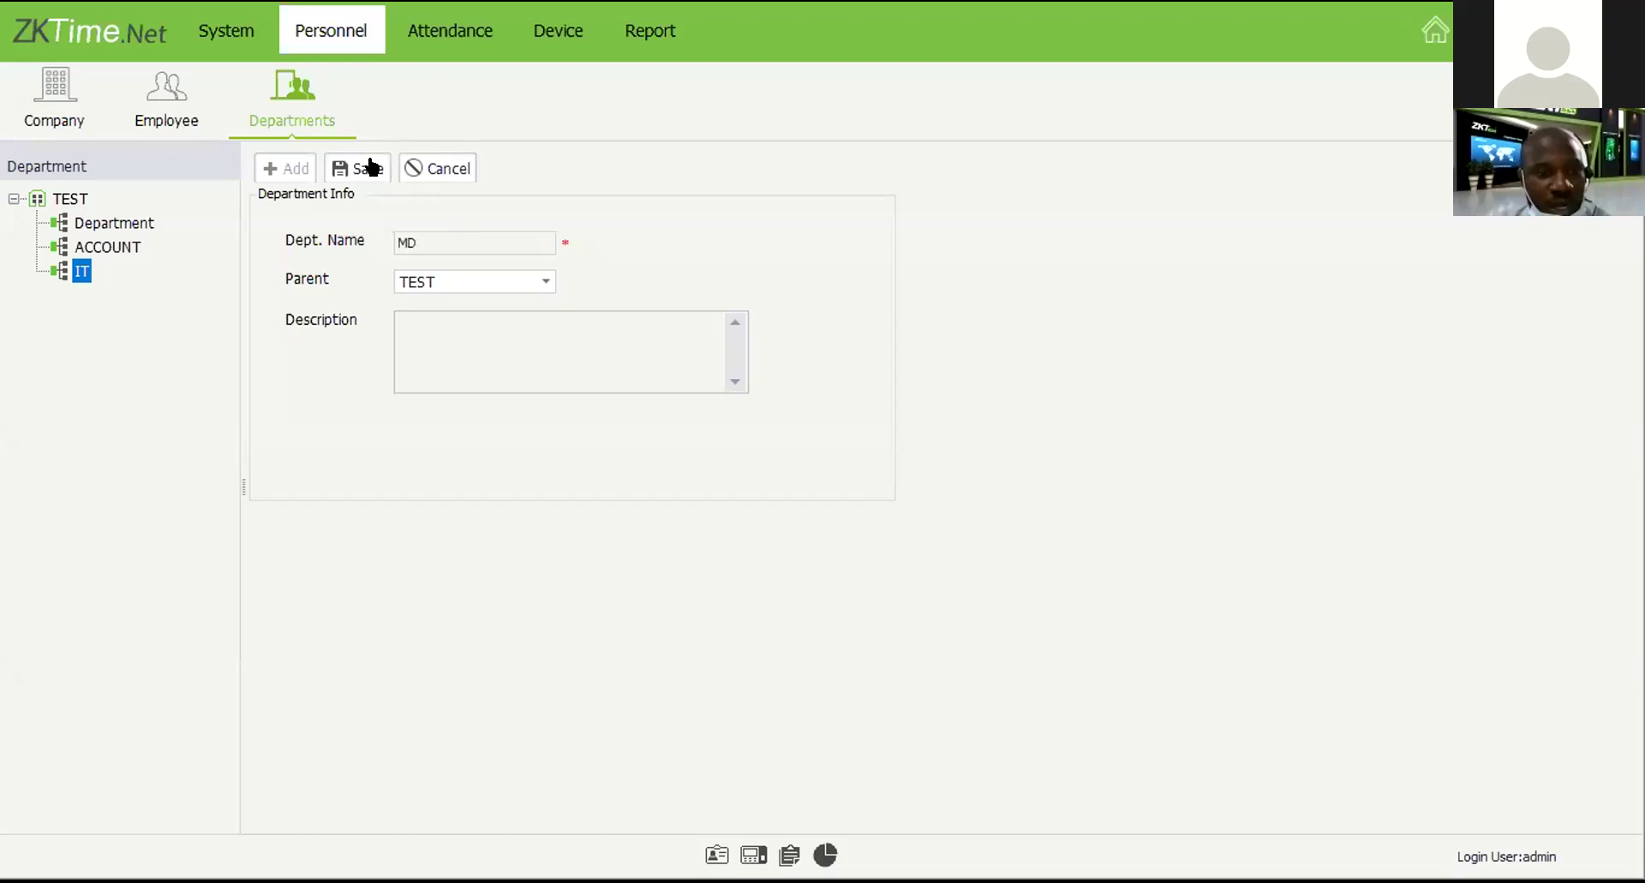
{"action": "left_click", "coordinate": [370, 167]}
Enter HR as another new department under TEST.
{"action": "left_click", "coordinate": [291, 168]}
{"action": "left_click", "coordinate": [463, 233]}
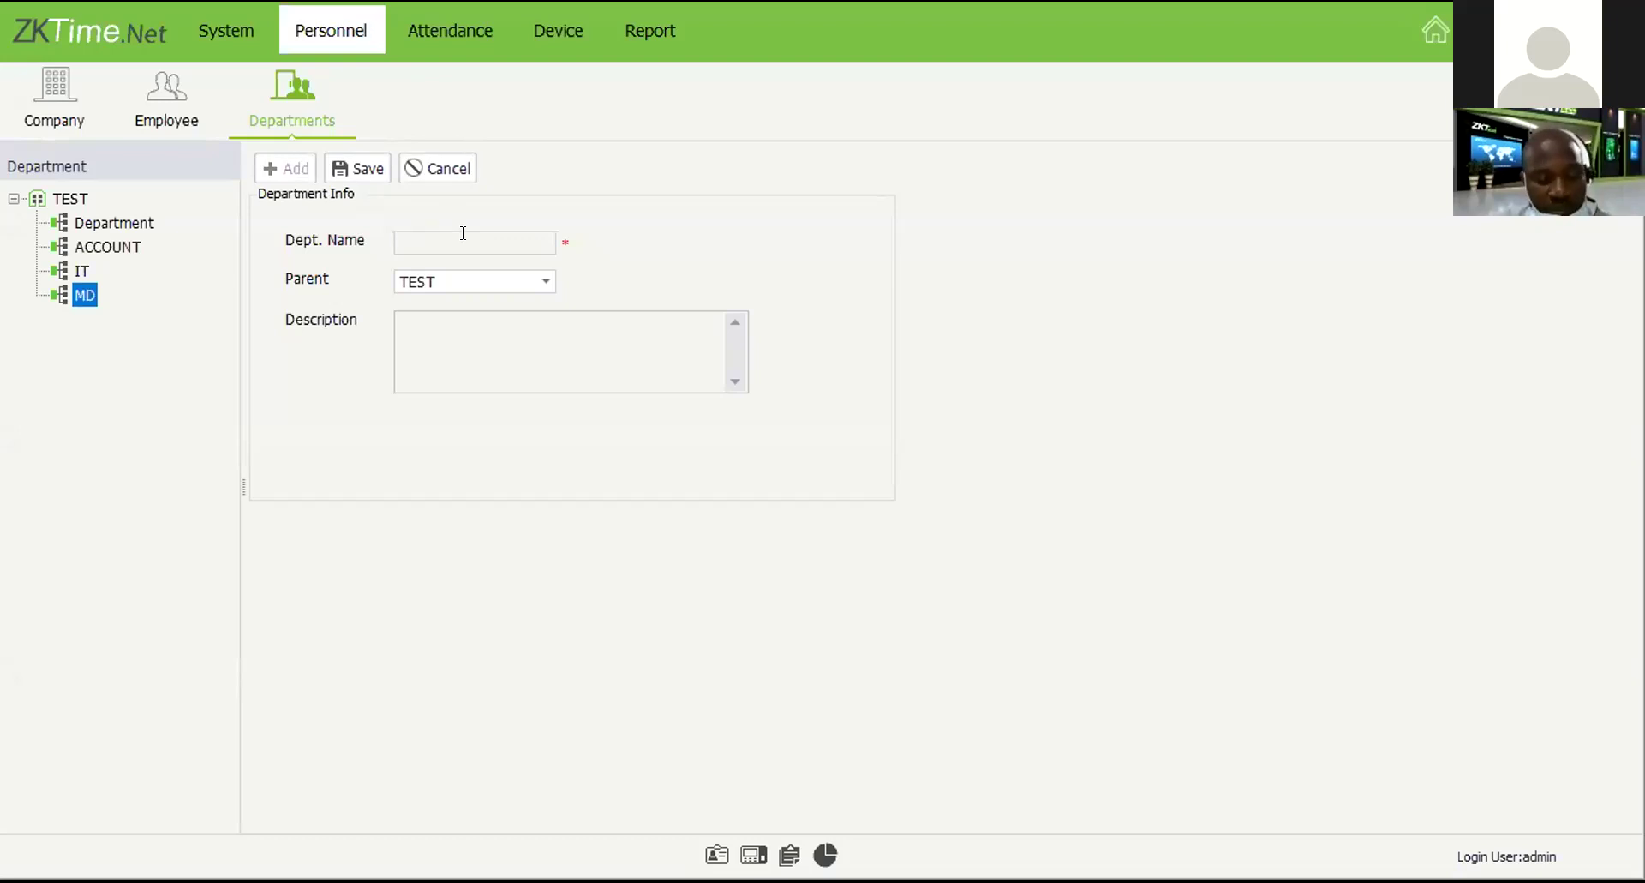
{"action": "type", "text": "HR"}
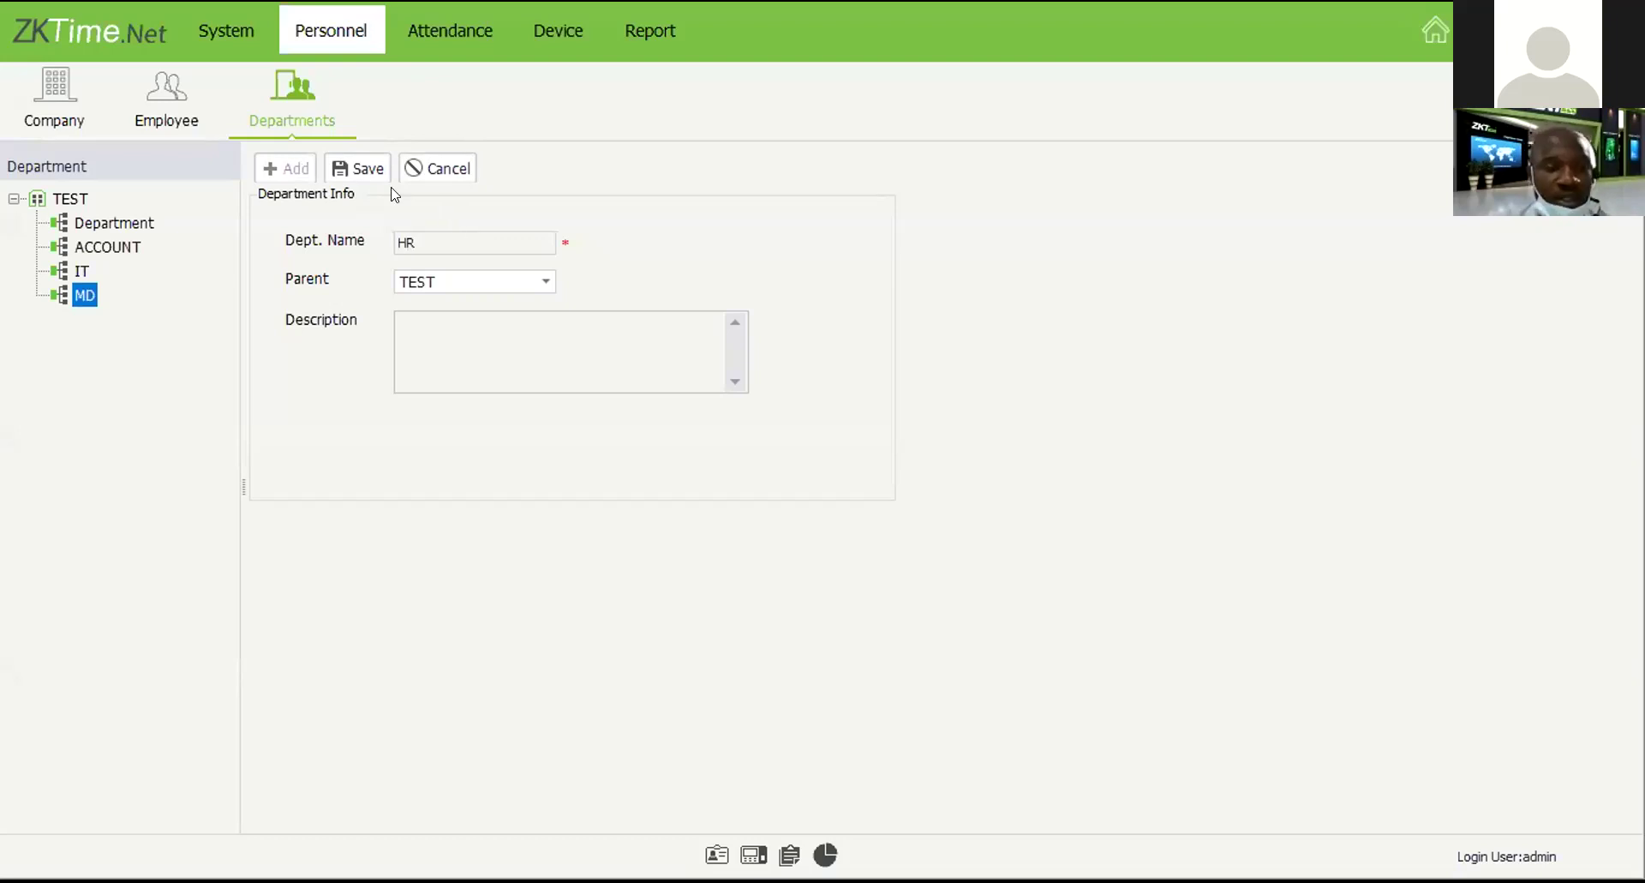
{"action": "left_click", "coordinate": [366, 170]}
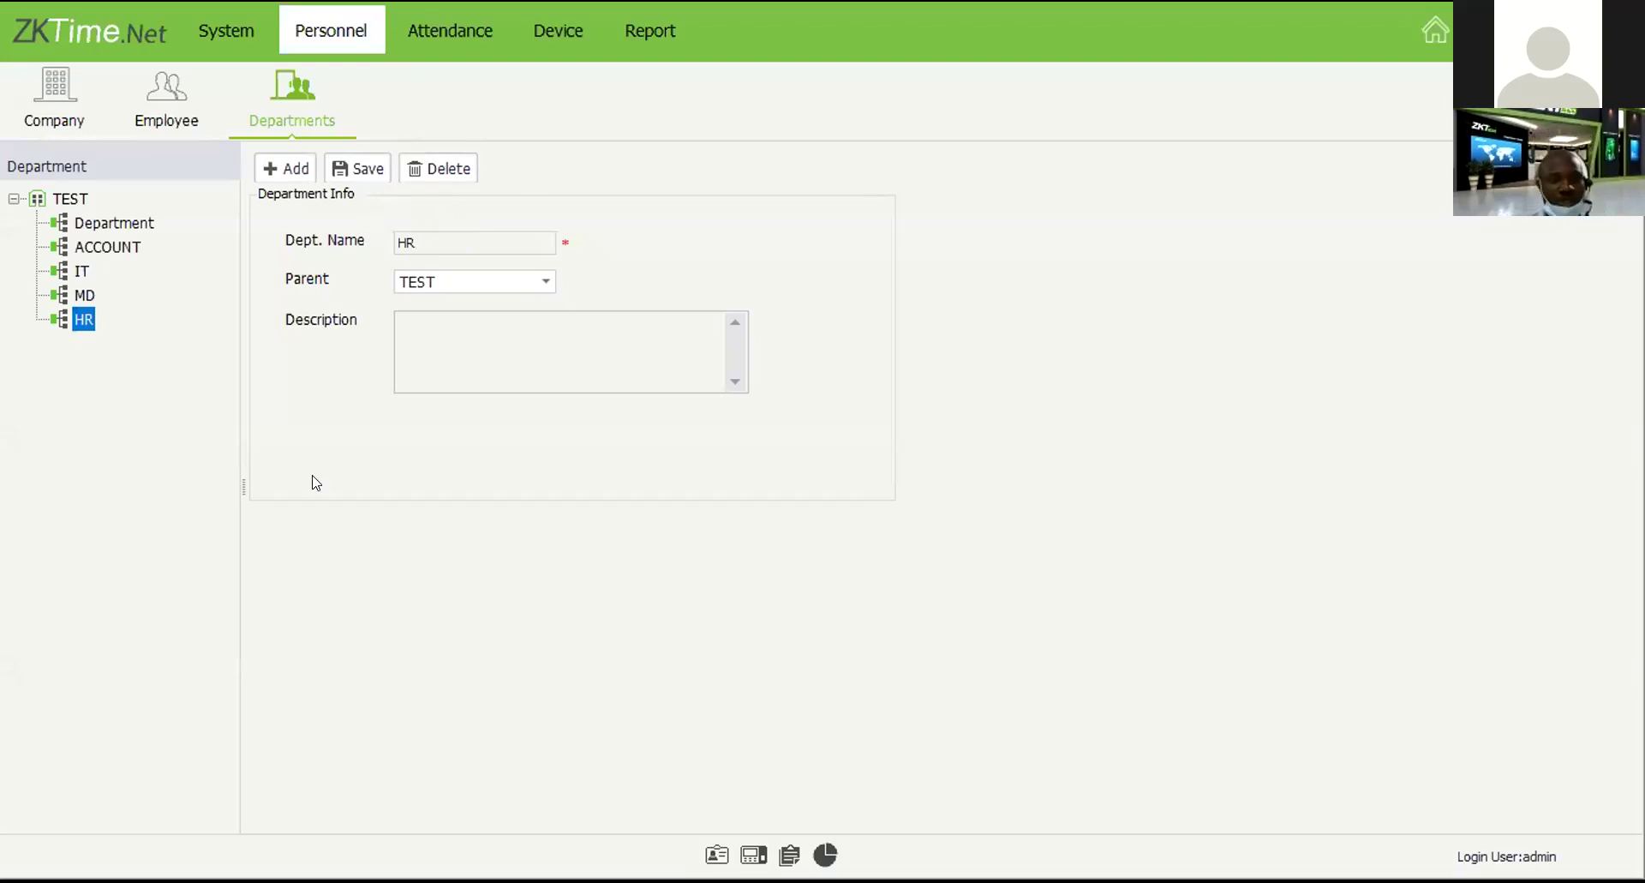
Assign employee 2 to the ACCOUNT department.
{"action": "left_click", "coordinate": [183, 114]}
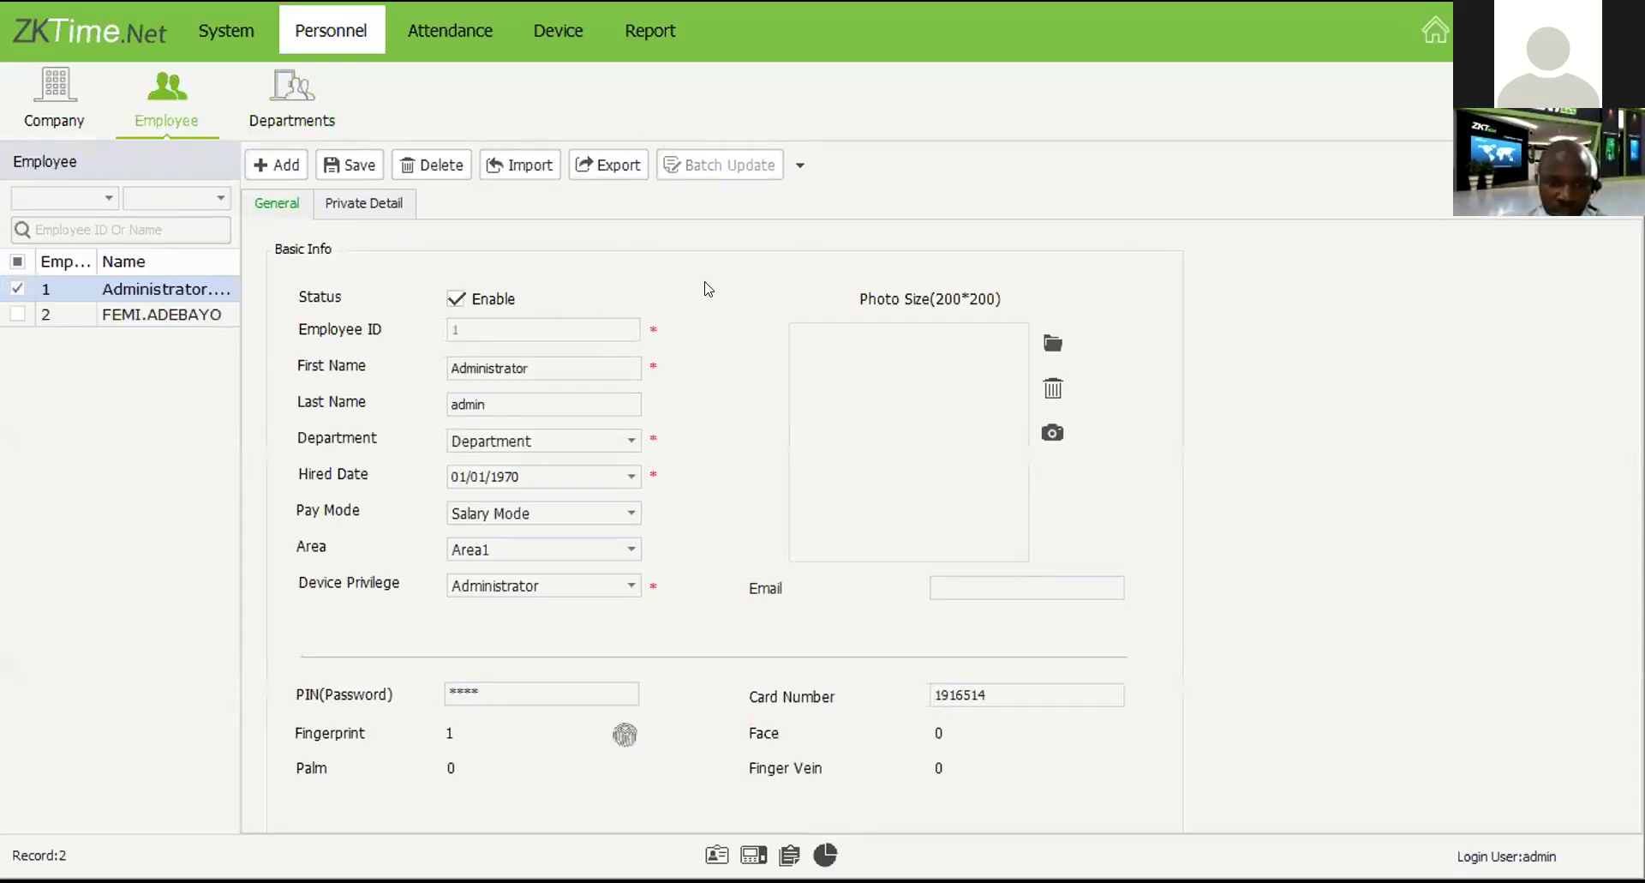
{"action": "left_click", "coordinate": [176, 322]}
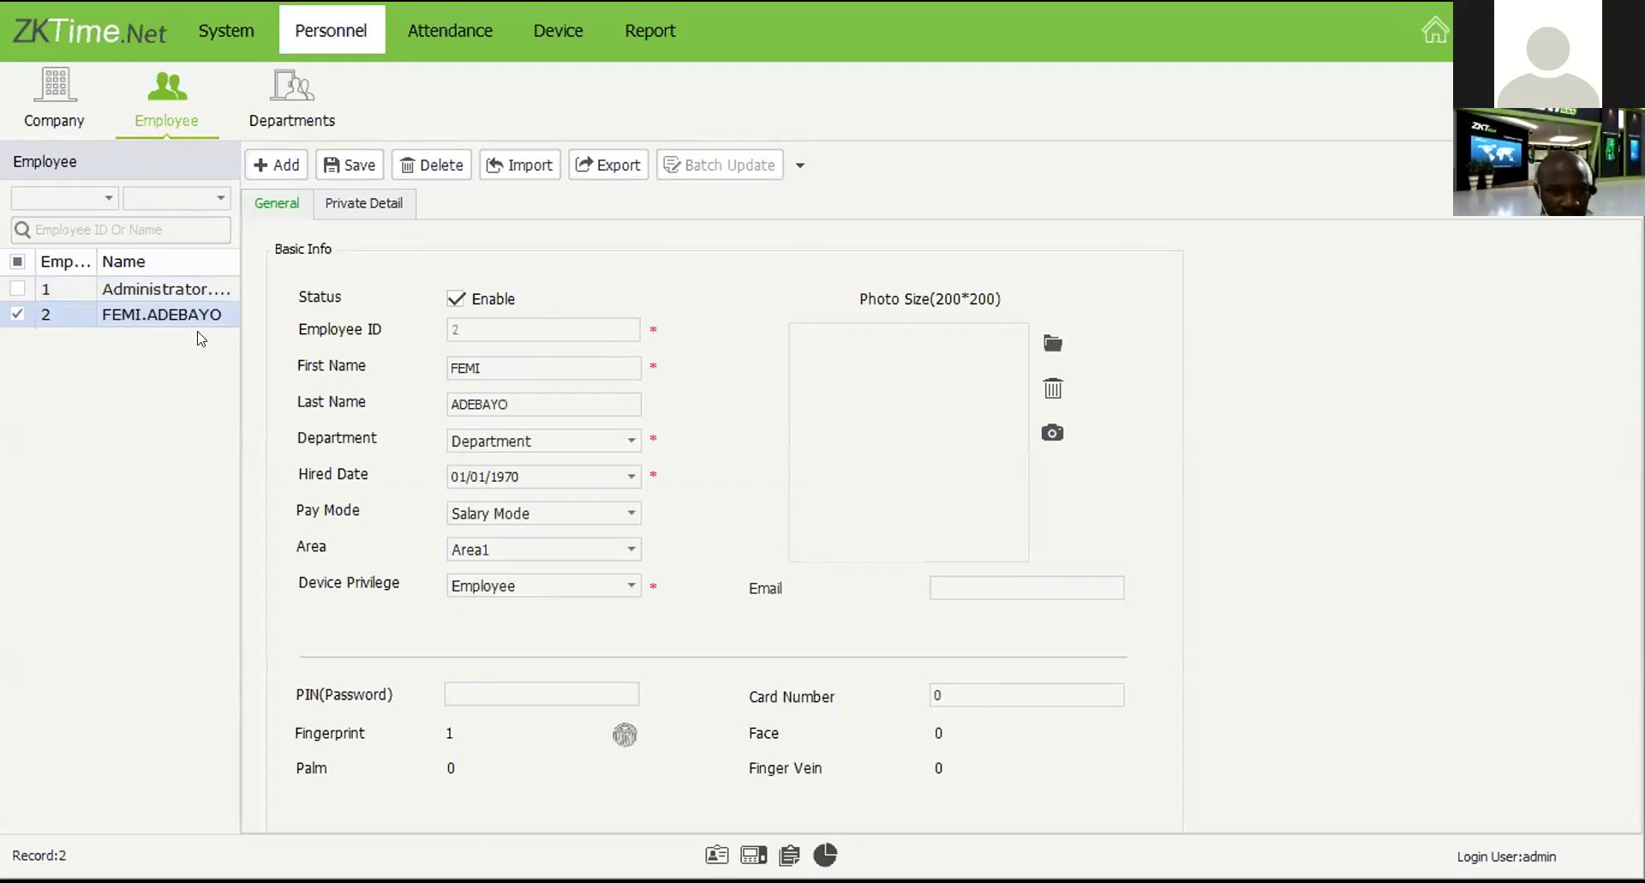
{"action": "left_click", "coordinate": [630, 441]}
{"action": "left_click", "coordinate": [511, 501]}
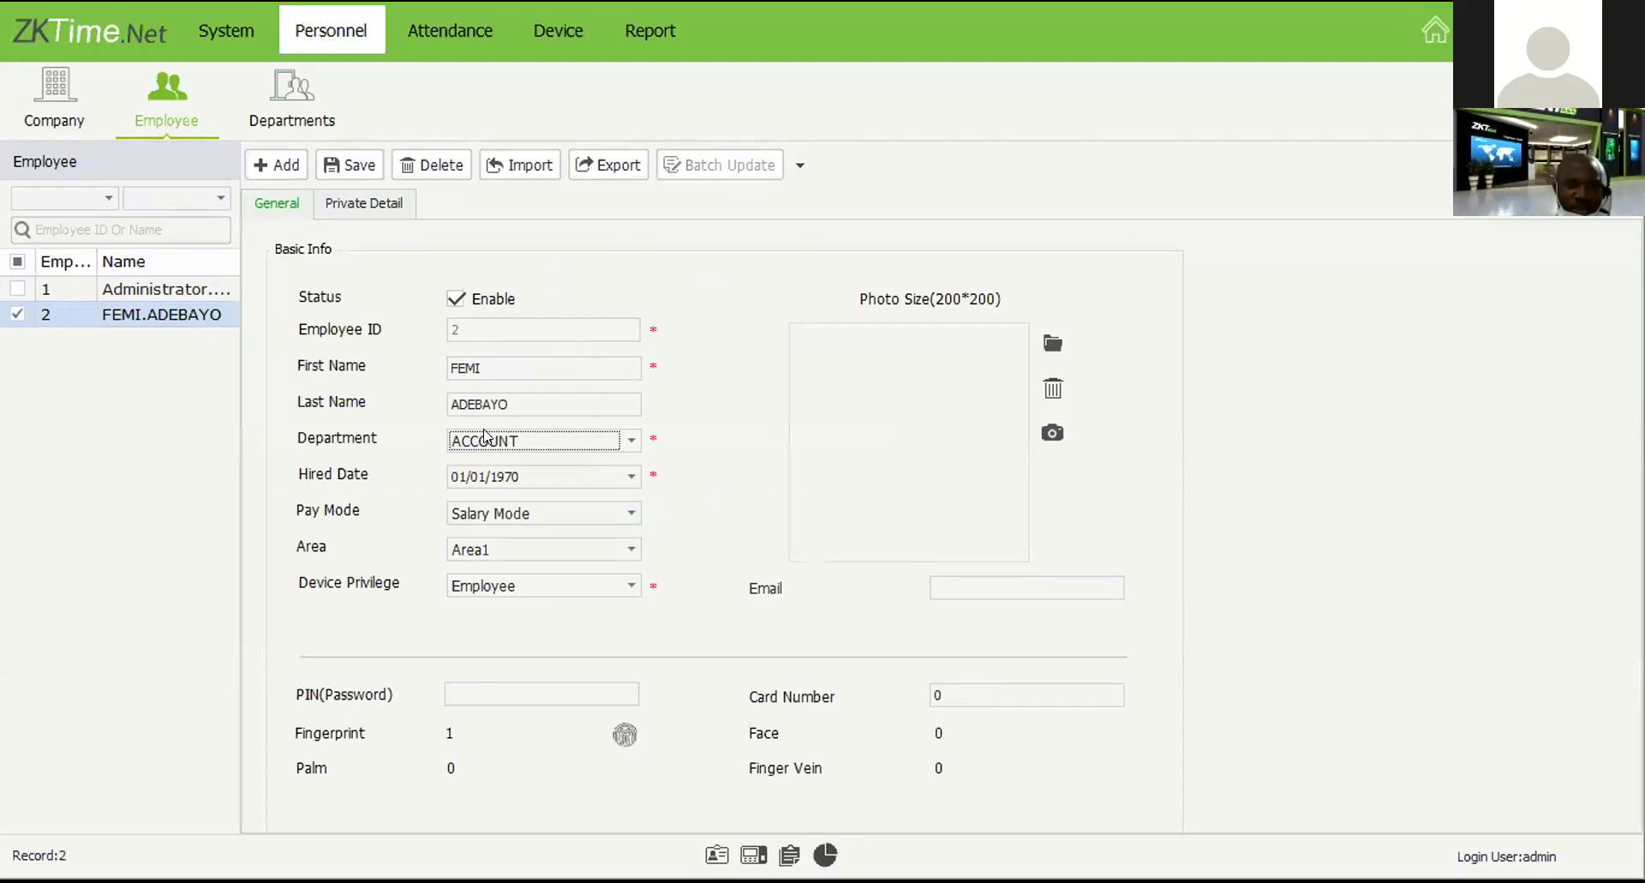
Set employee 2's hired date to September 3, 2020 in the calendar.
{"action": "left_click", "coordinate": [630, 476]}
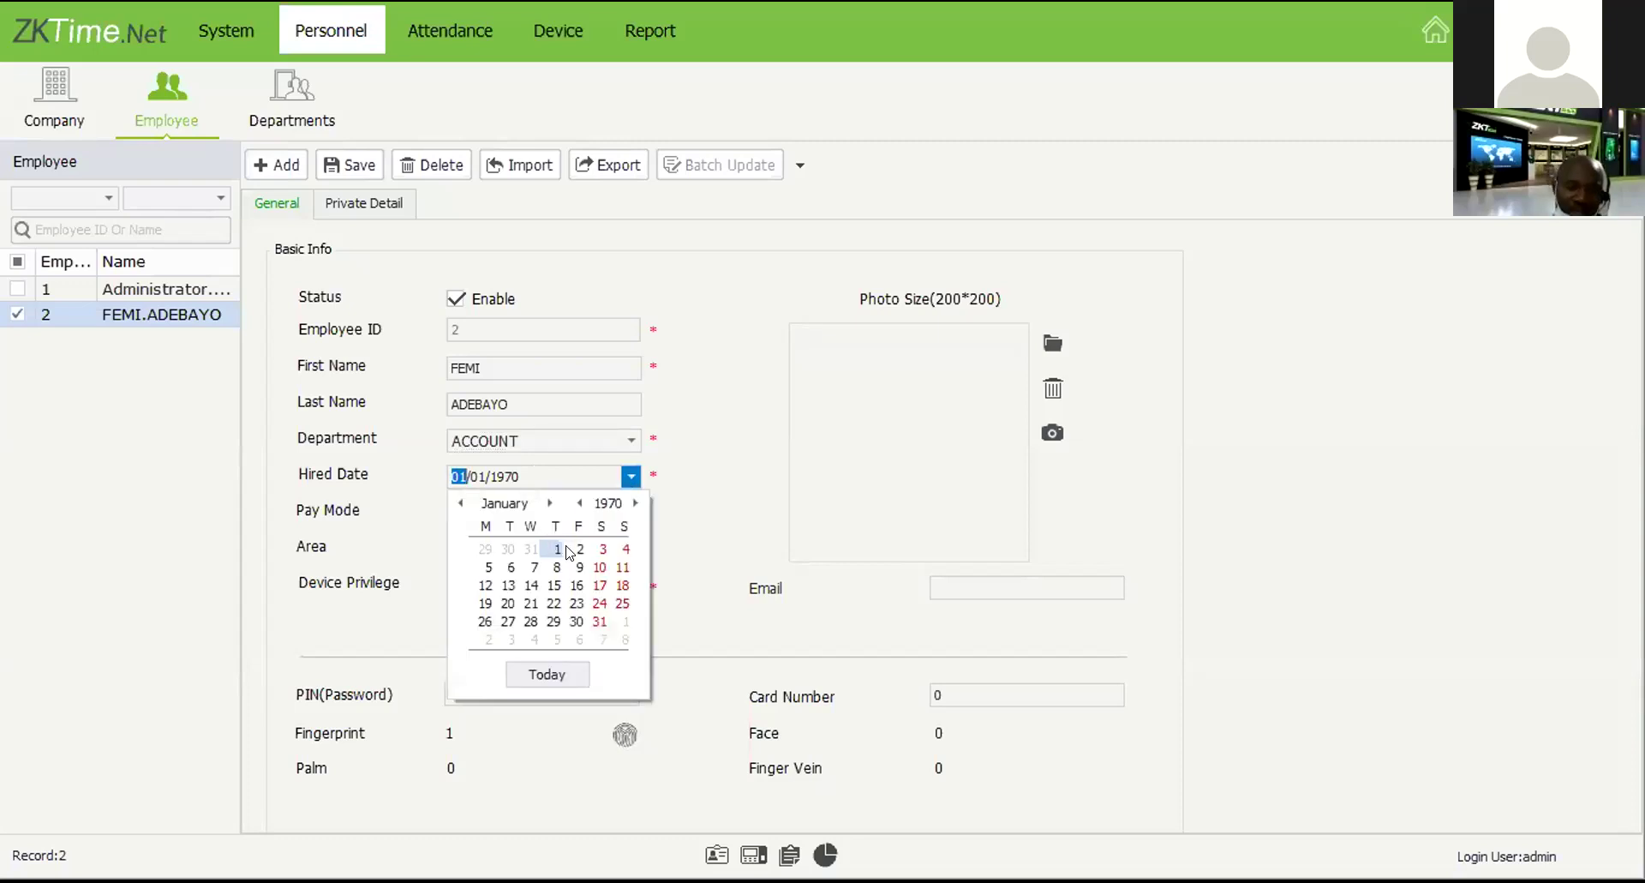
{"action": "scroll", "coordinate": [625, 503], "scroll_direction": "down", "scroll_amount": 7}
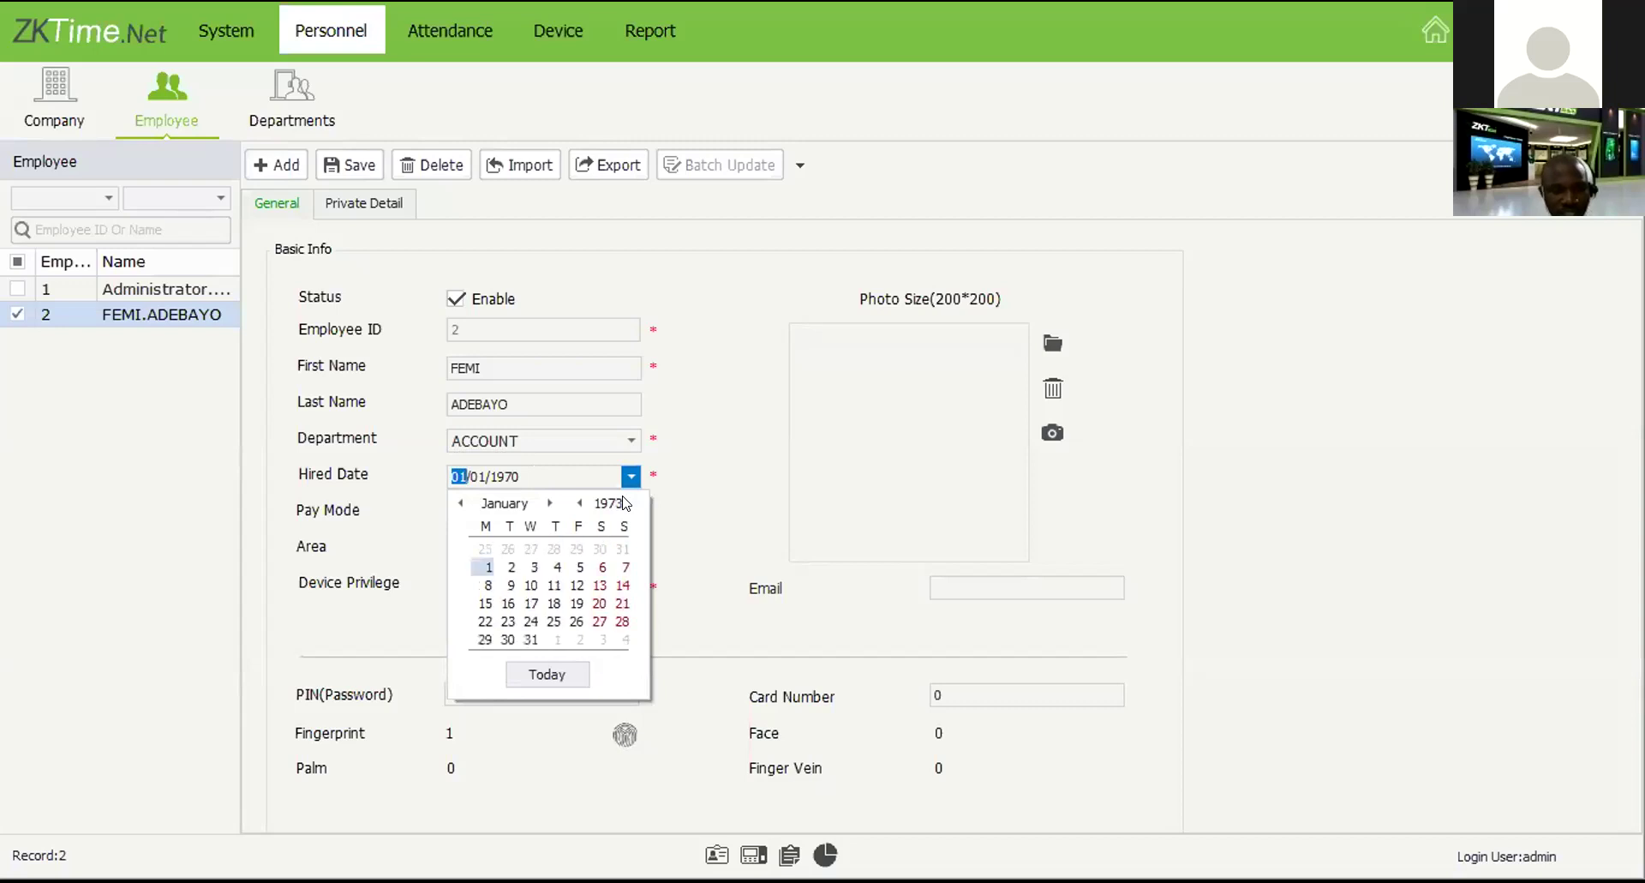
{"action": "scroll", "coordinate": [624, 503], "scroll_direction": "down", "scroll_amount": 12}
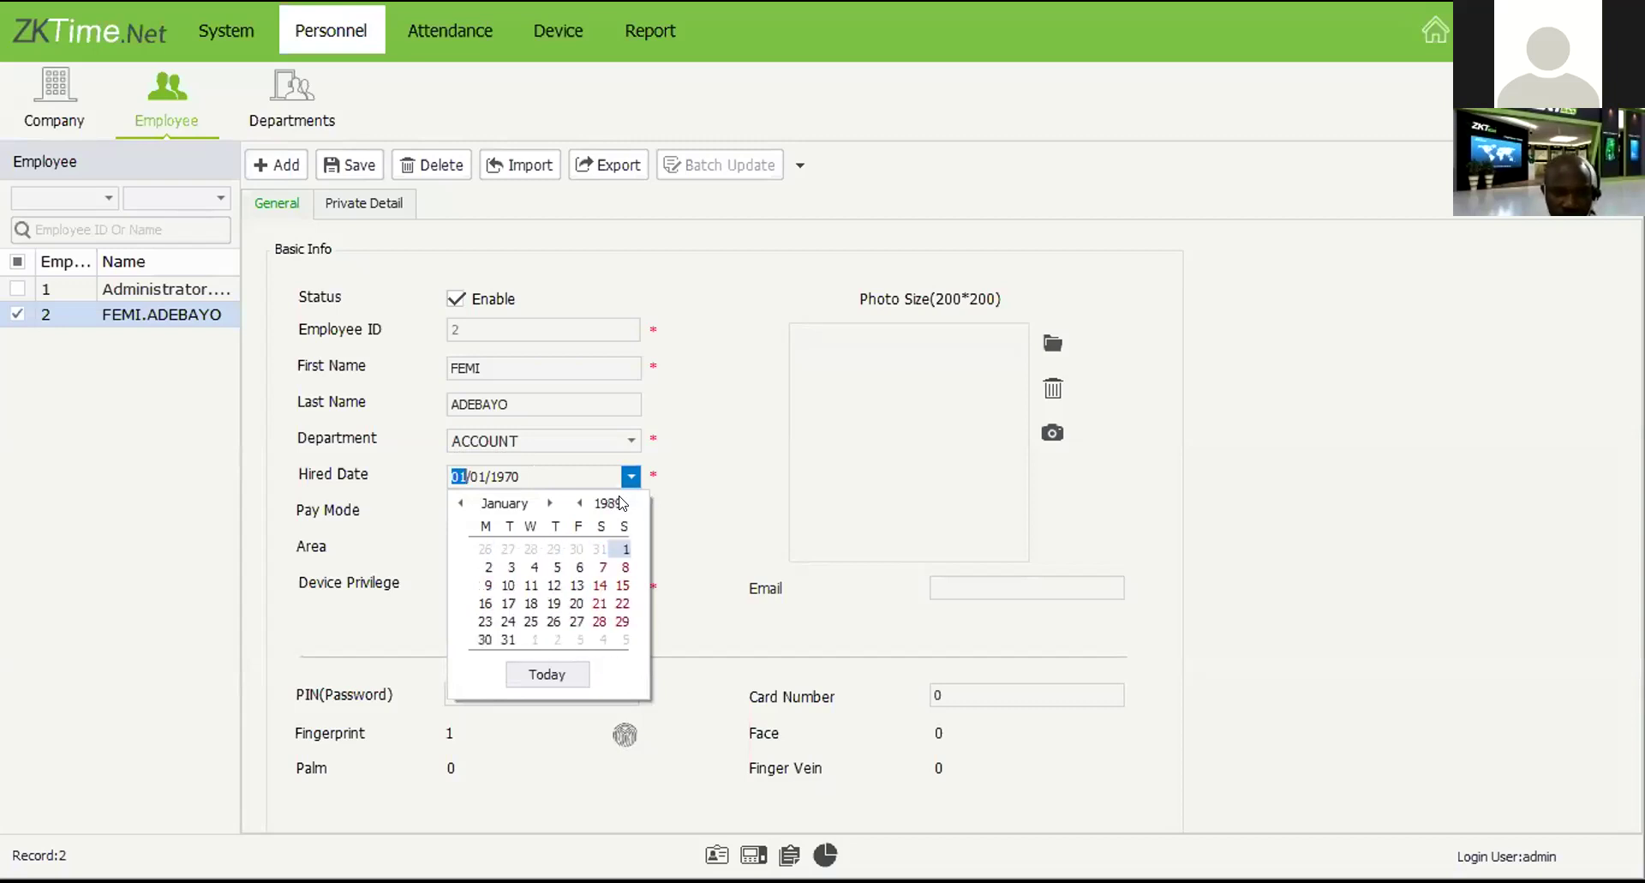
{"action": "scroll", "coordinate": [634, 512], "scroll_direction": "down", "scroll_amount": 8}
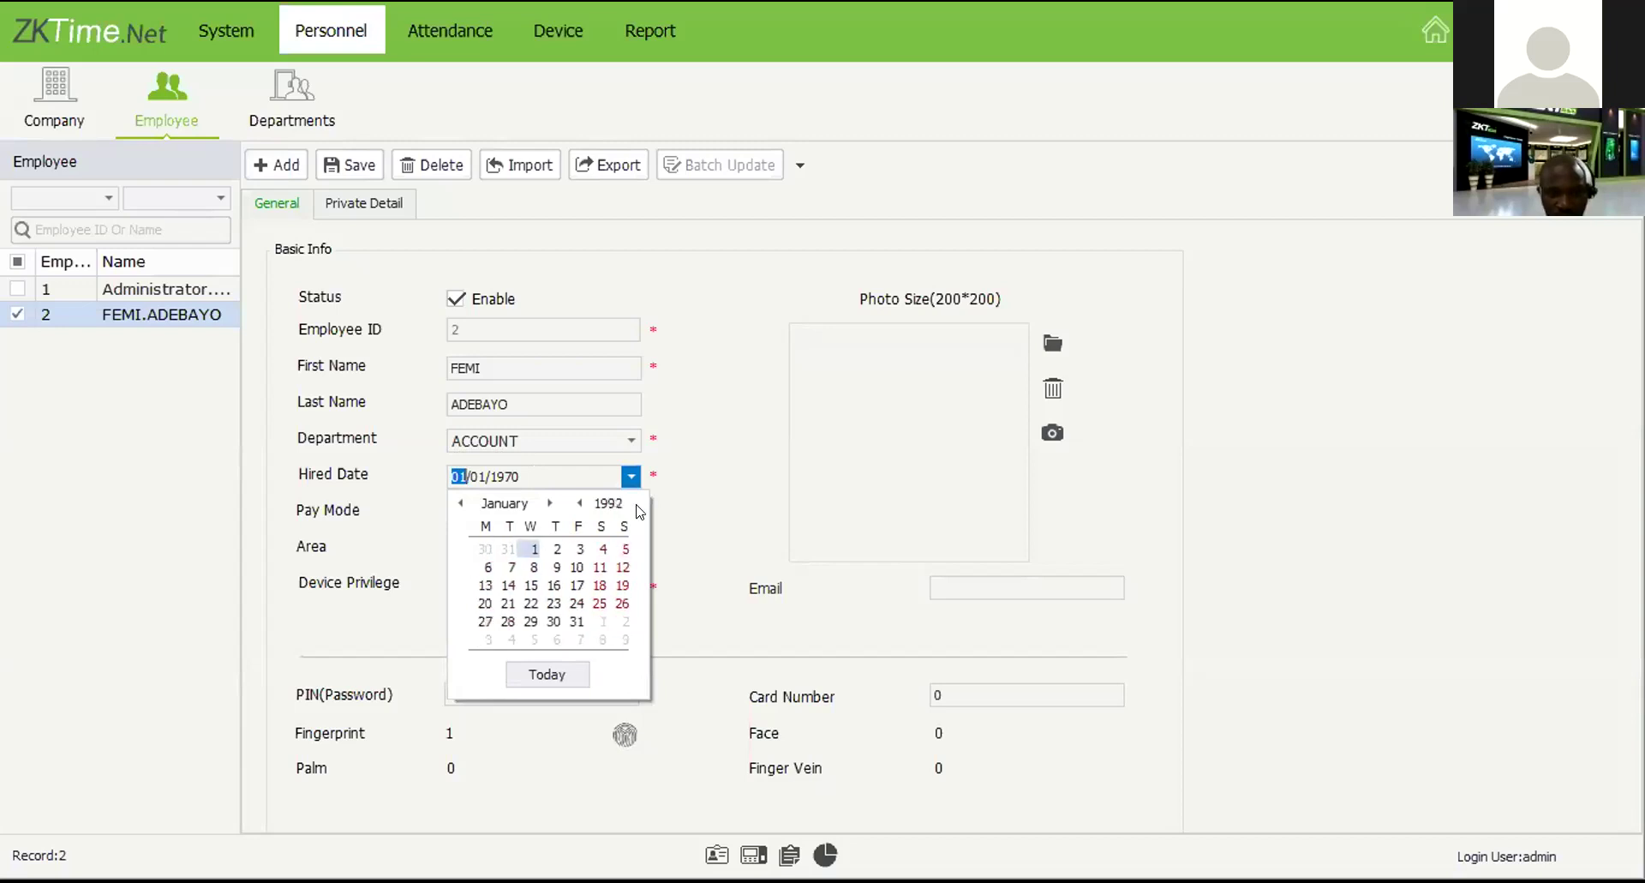
{"action": "scroll", "coordinate": [637, 511], "scroll_direction": "down", "scroll_amount": 10}
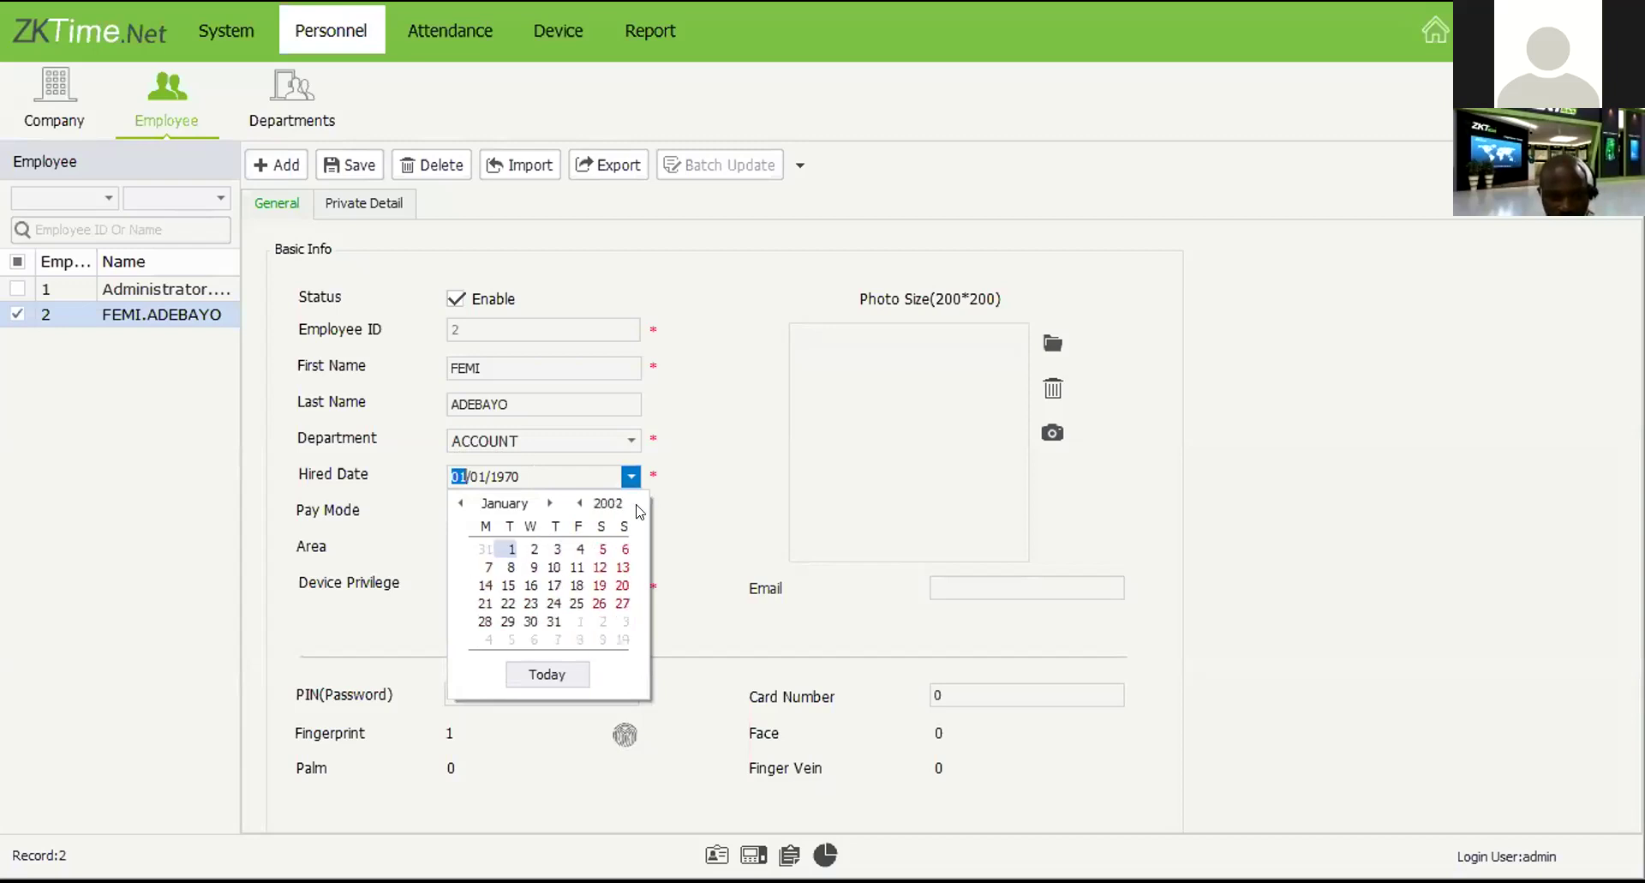
{"action": "scroll", "coordinate": [637, 512], "scroll_direction": "down", "scroll_amount": 7}
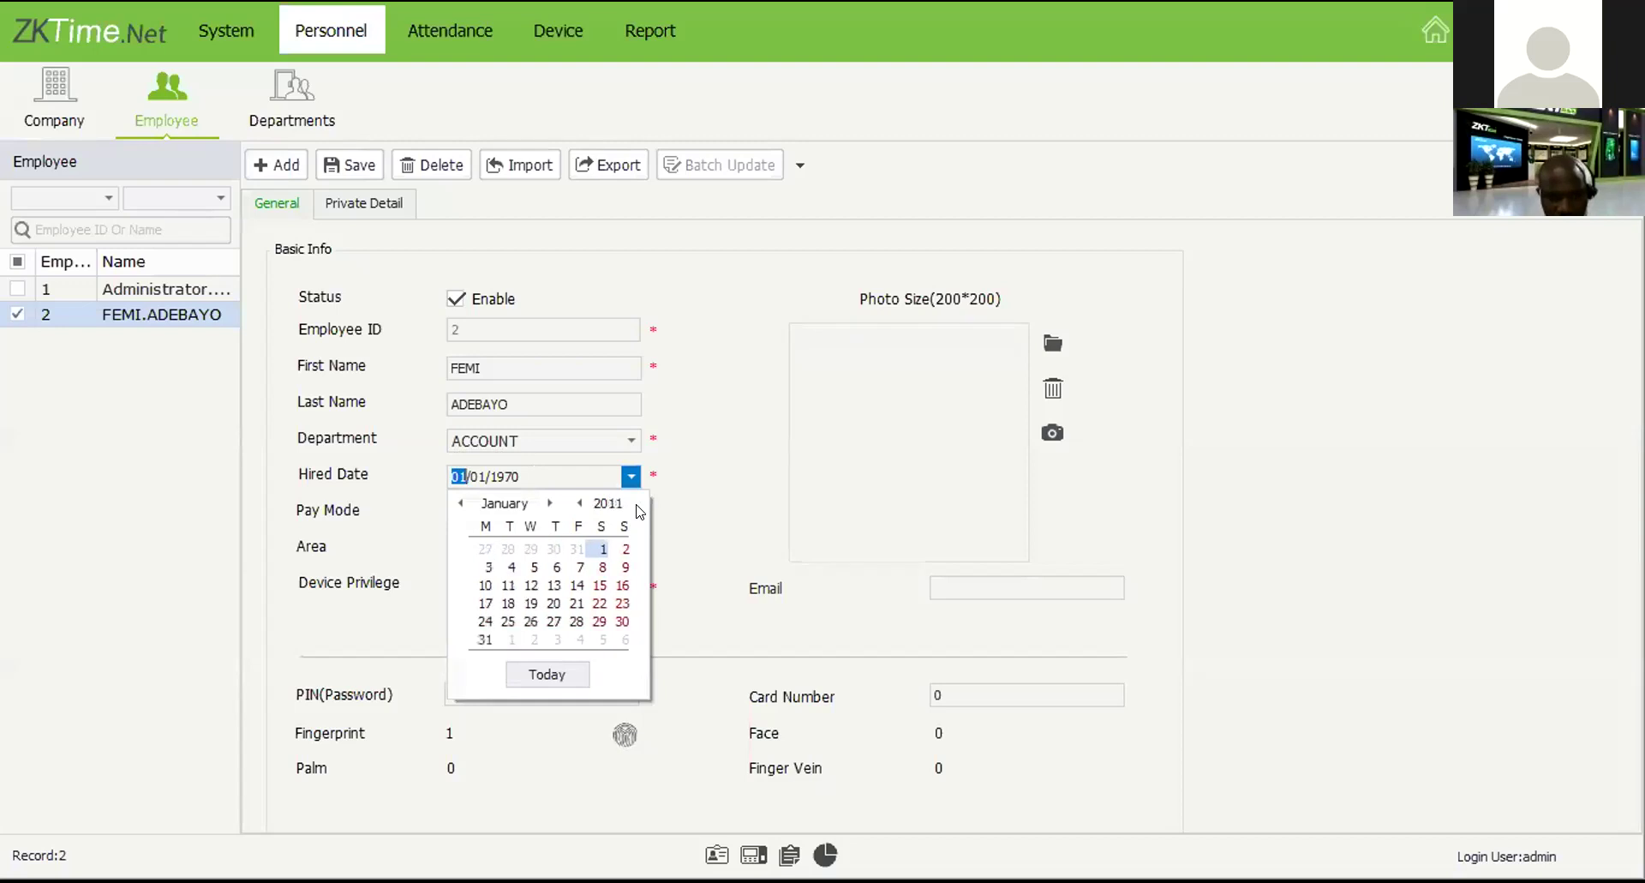
{"action": "scroll", "coordinate": [637, 512], "scroll_direction": "down", "scroll_amount": 7}
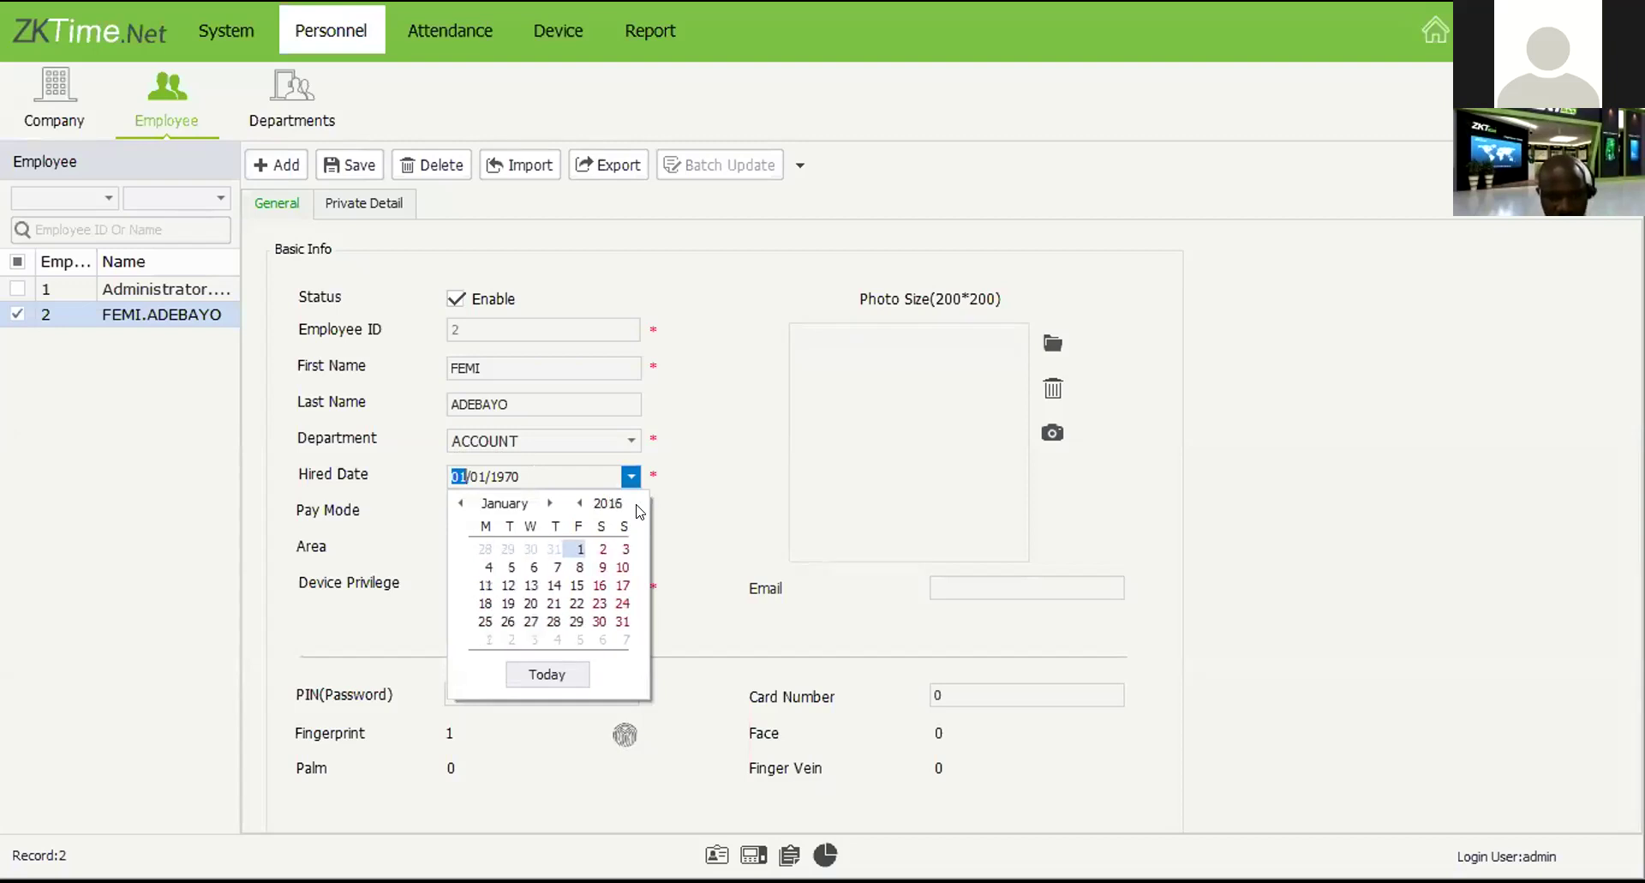
{"action": "scroll", "coordinate": [636, 511], "scroll_direction": "down", "scroll_amount": 1}
{"action": "left_click", "coordinate": [579, 503]}
{"action": "left_click", "coordinate": [579, 503]}
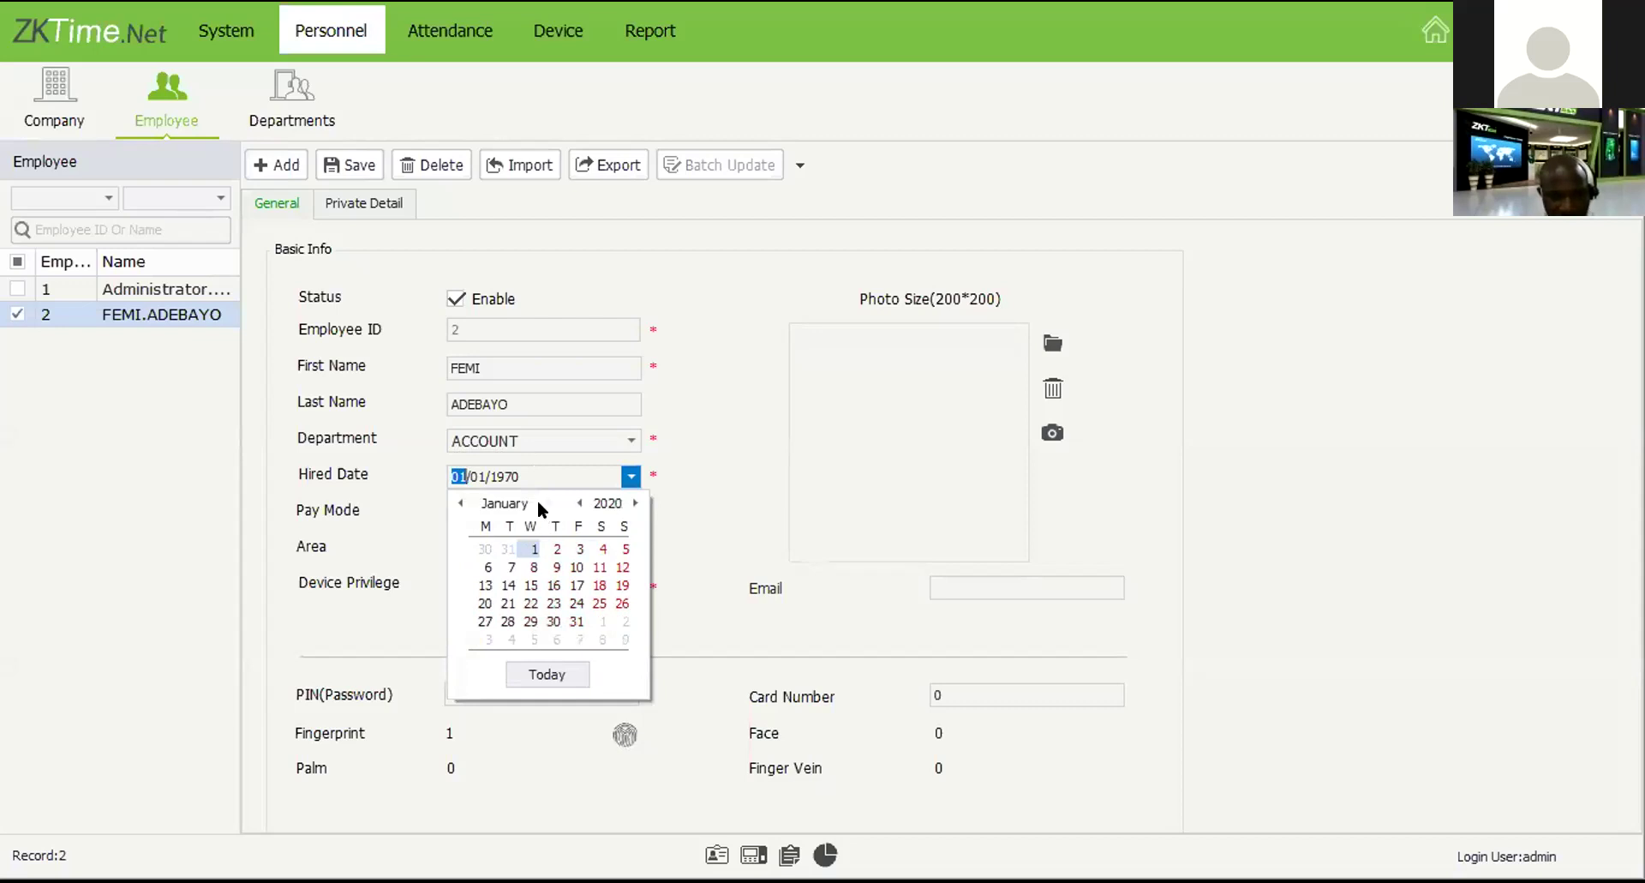
{"action": "left_click", "coordinate": [547, 503]}
{"action": "left_click", "coordinate": [544, 502]}
{"action": "left_click", "coordinate": [544, 503]}
{"action": "left_click", "coordinate": [544, 503]}
{"action": "left_click", "coordinate": [544, 502]}
{"action": "left_click", "coordinate": [544, 503]}
{"action": "left_click", "coordinate": [544, 503]}
{"action": "left_click", "coordinate": [544, 503]}
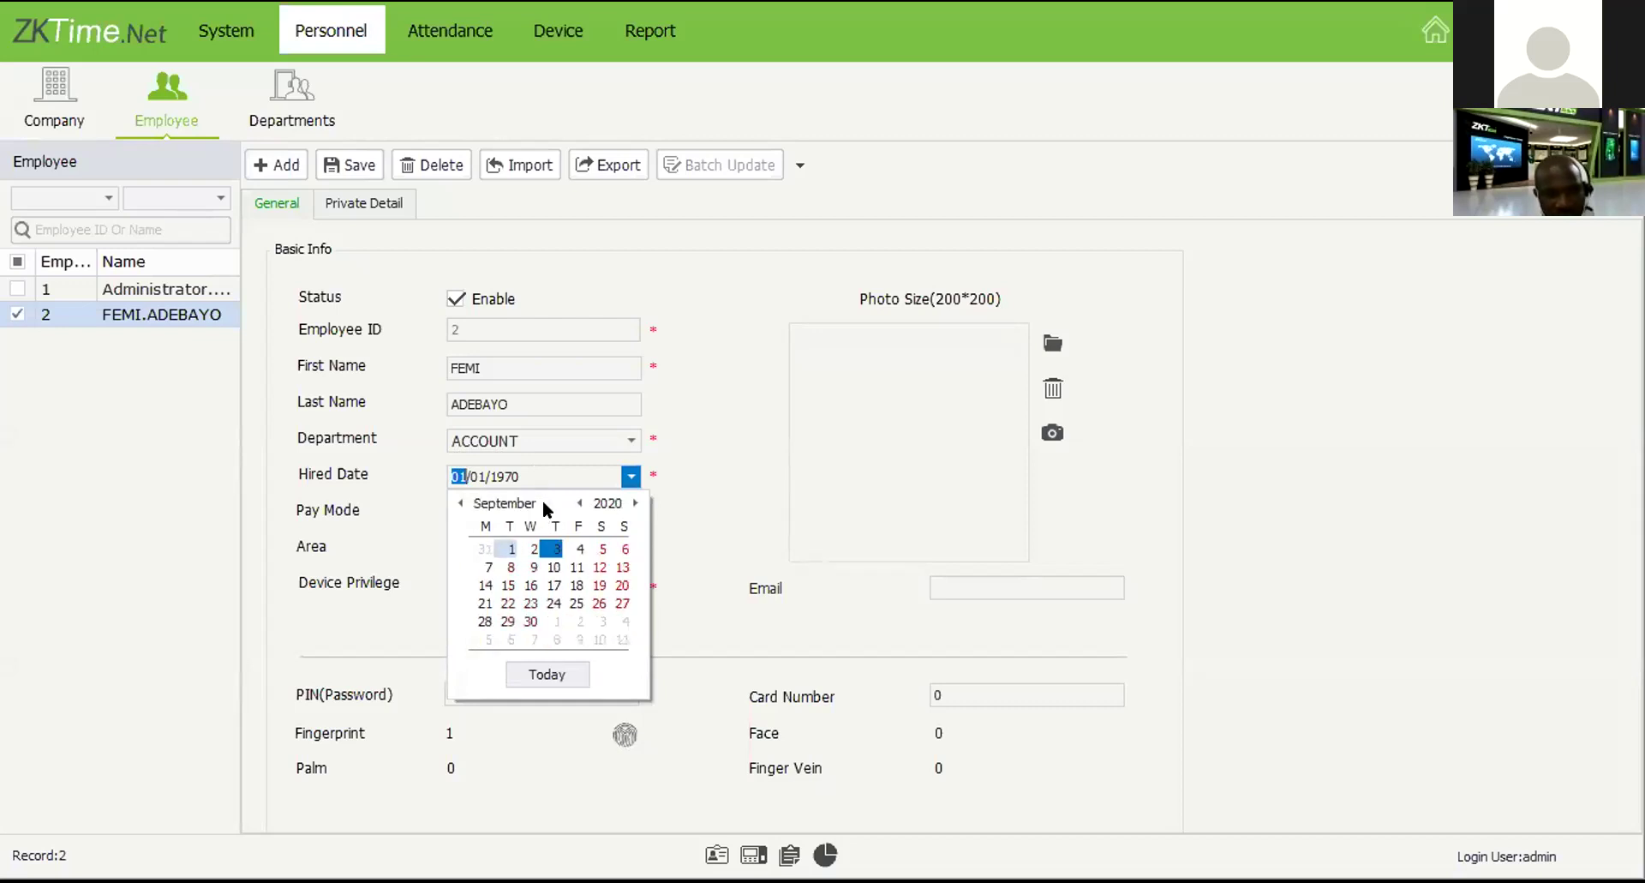
{"action": "left_click", "coordinate": [551, 549]}
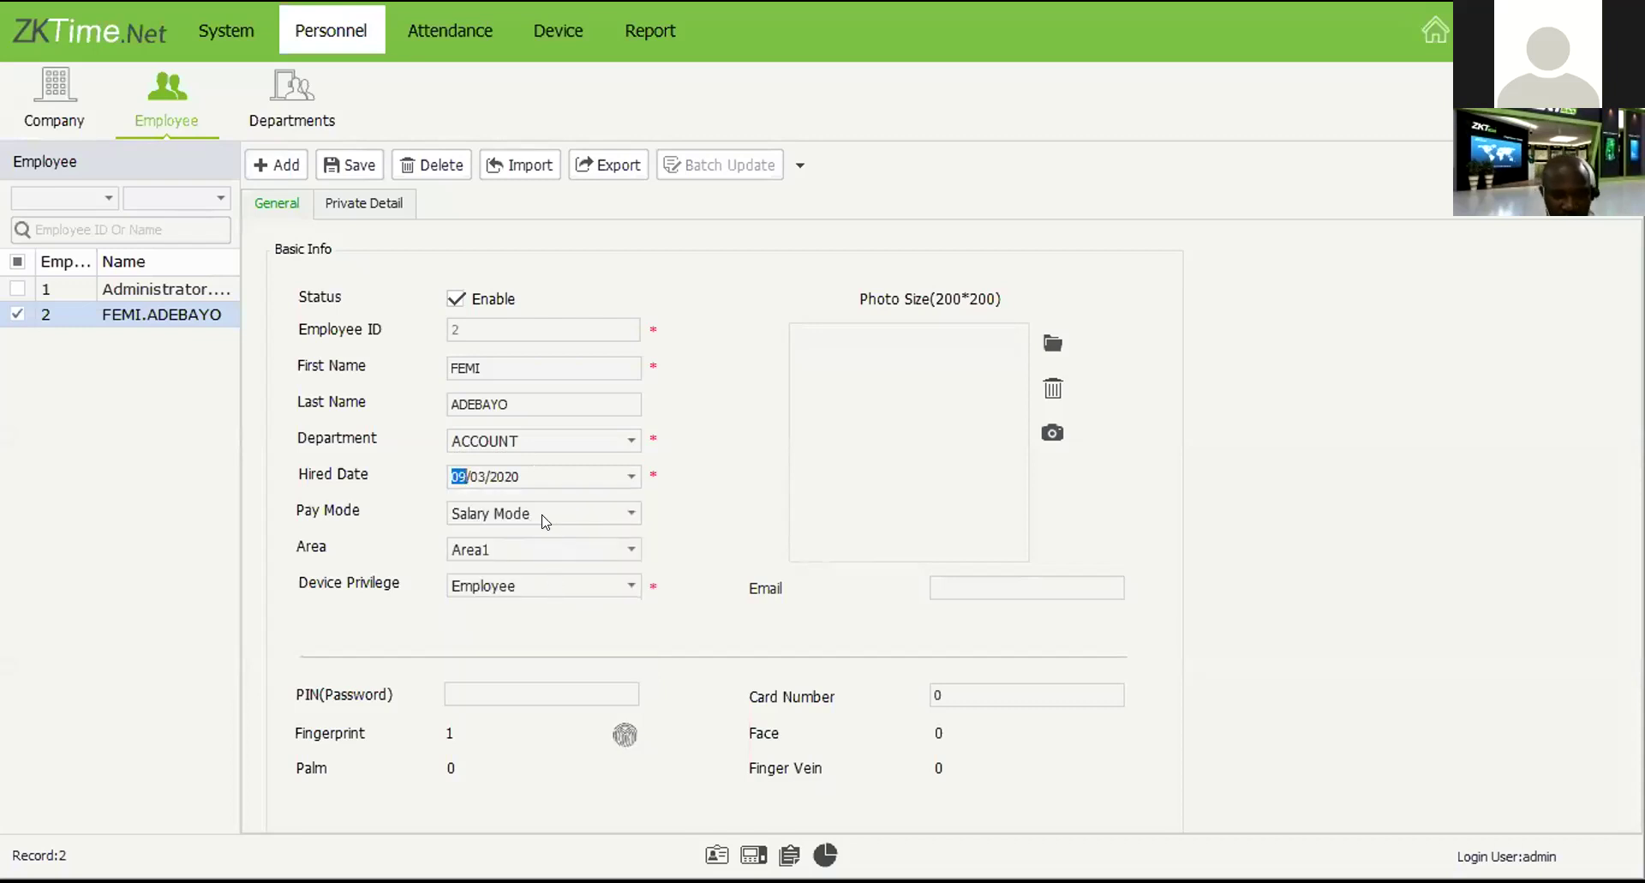
Keep Salary Mode as employee 2's pay mode and start fingerprint enrollment.
{"action": "left_click", "coordinate": [629, 512]}
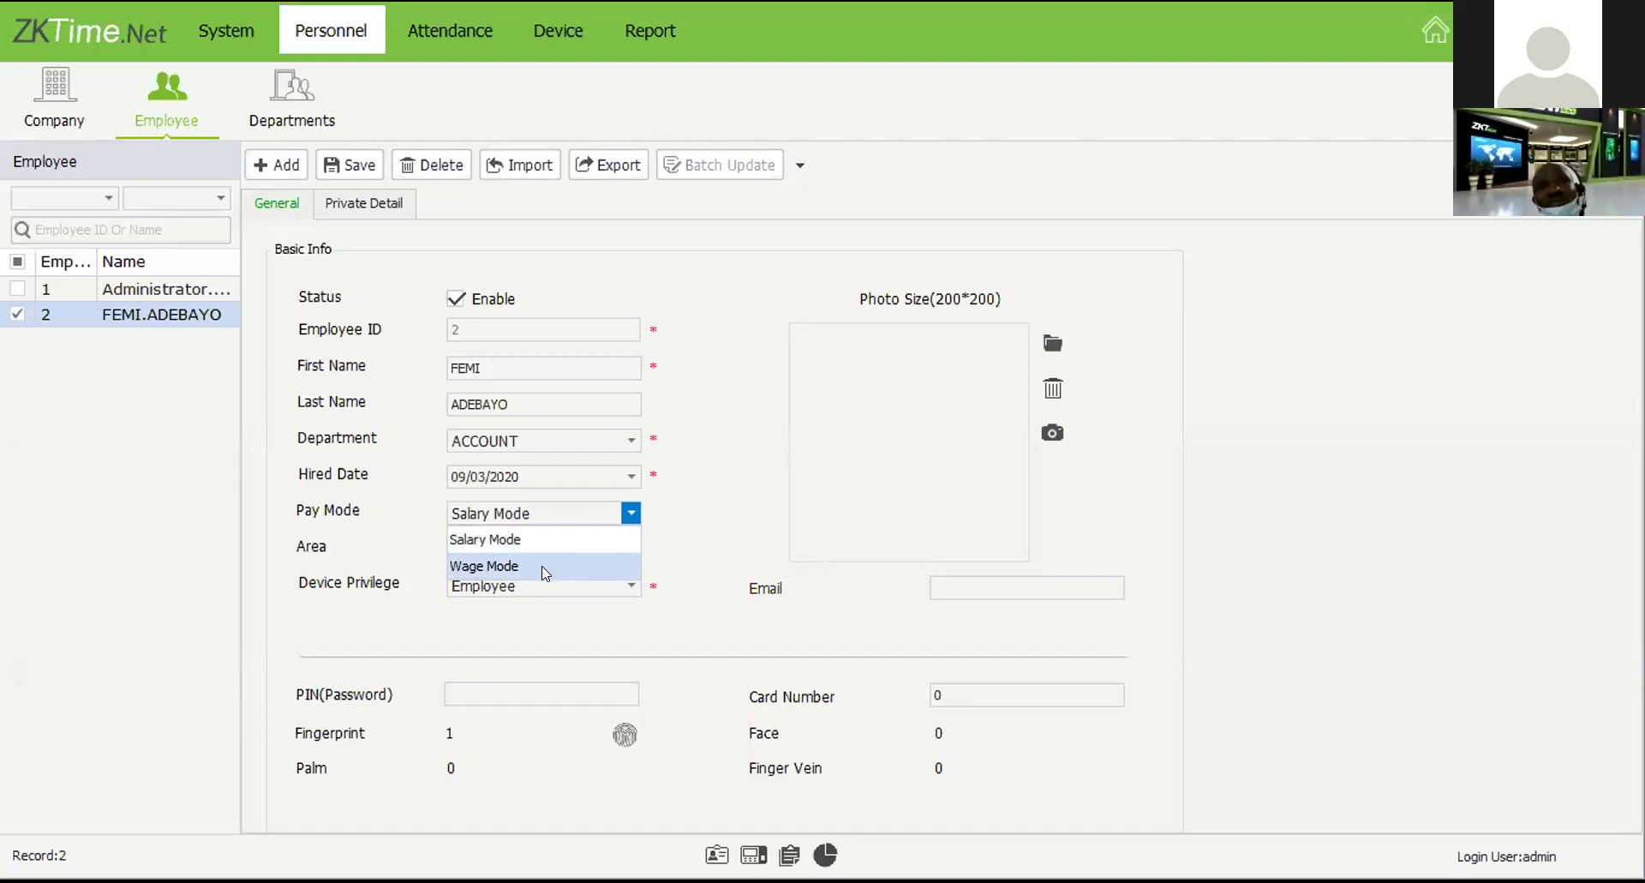
{"action": "left_click", "coordinate": [720, 516]}
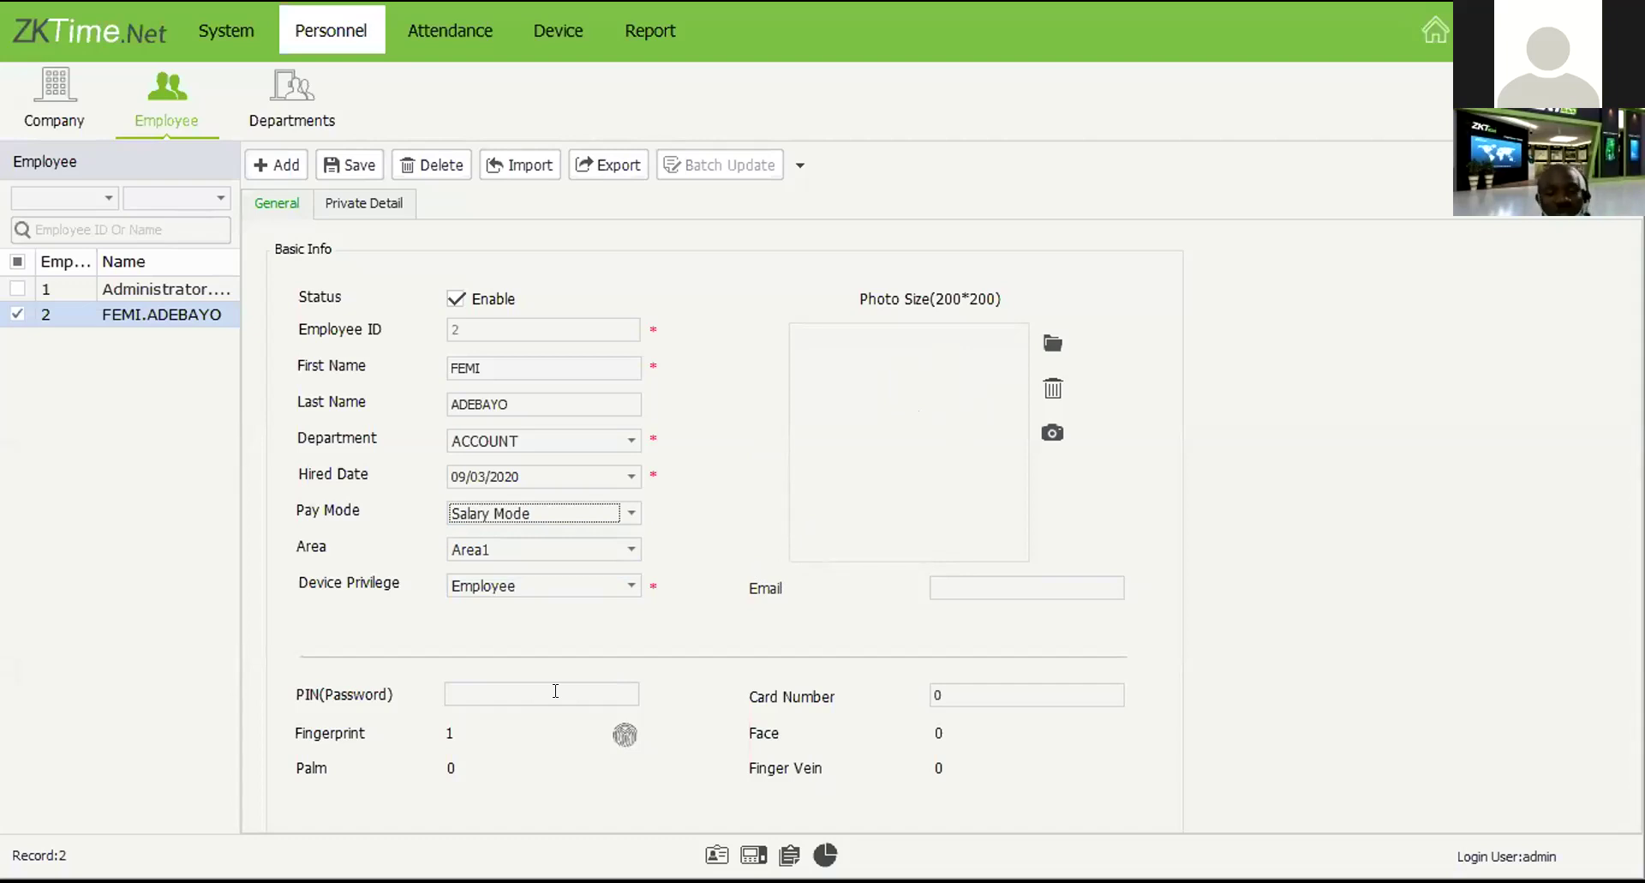
{"action": "left_click", "coordinate": [959, 690]}
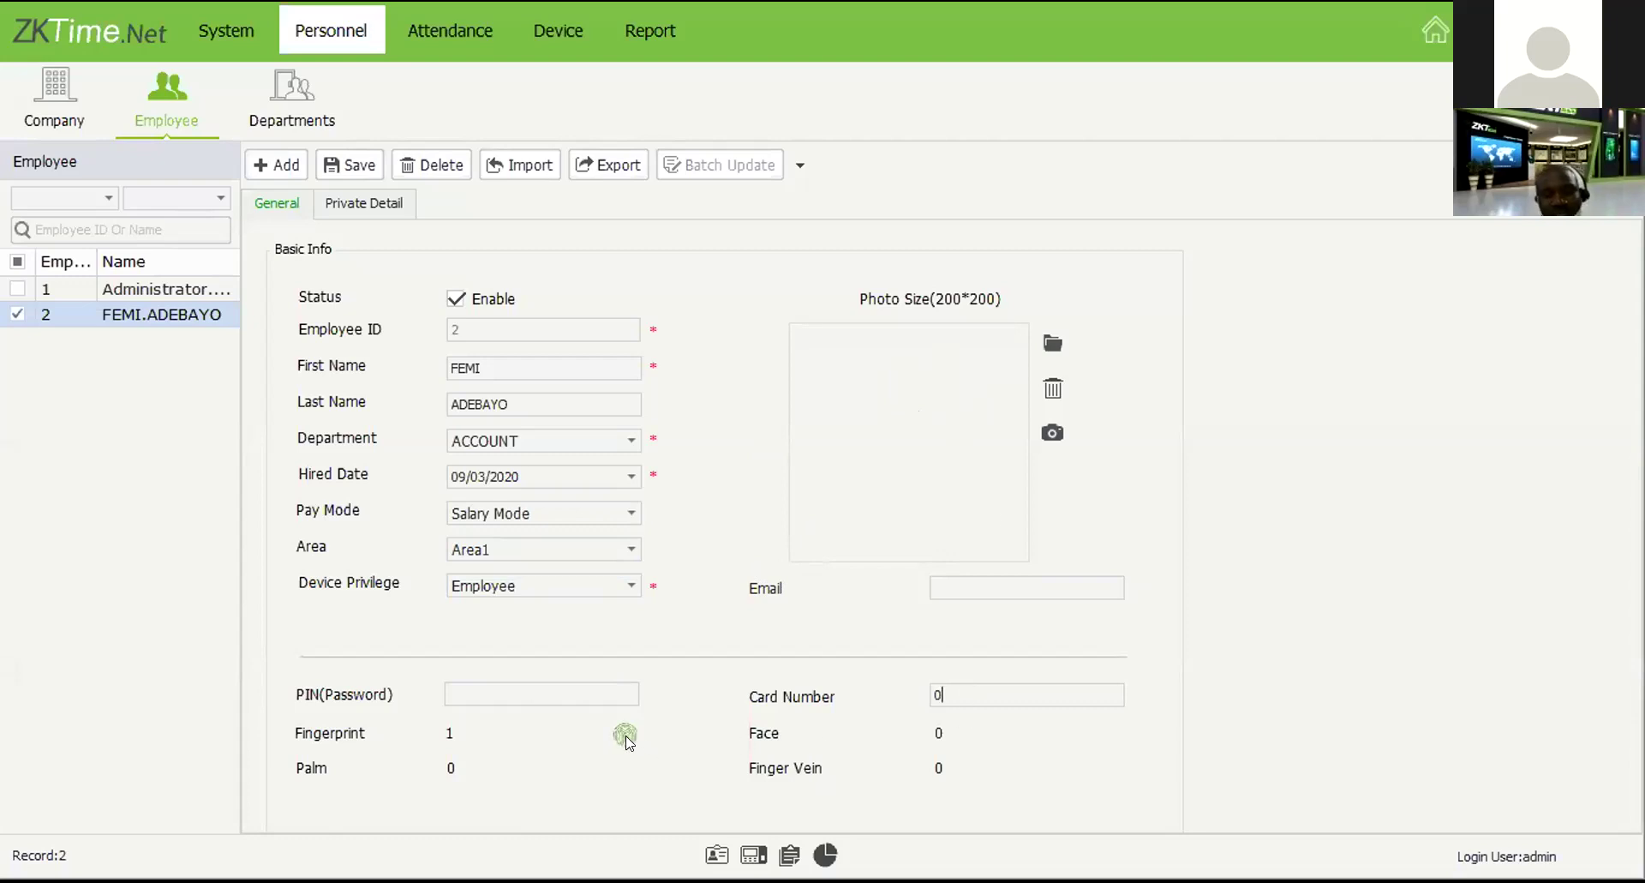
{"action": "left_click", "coordinate": [625, 735]}
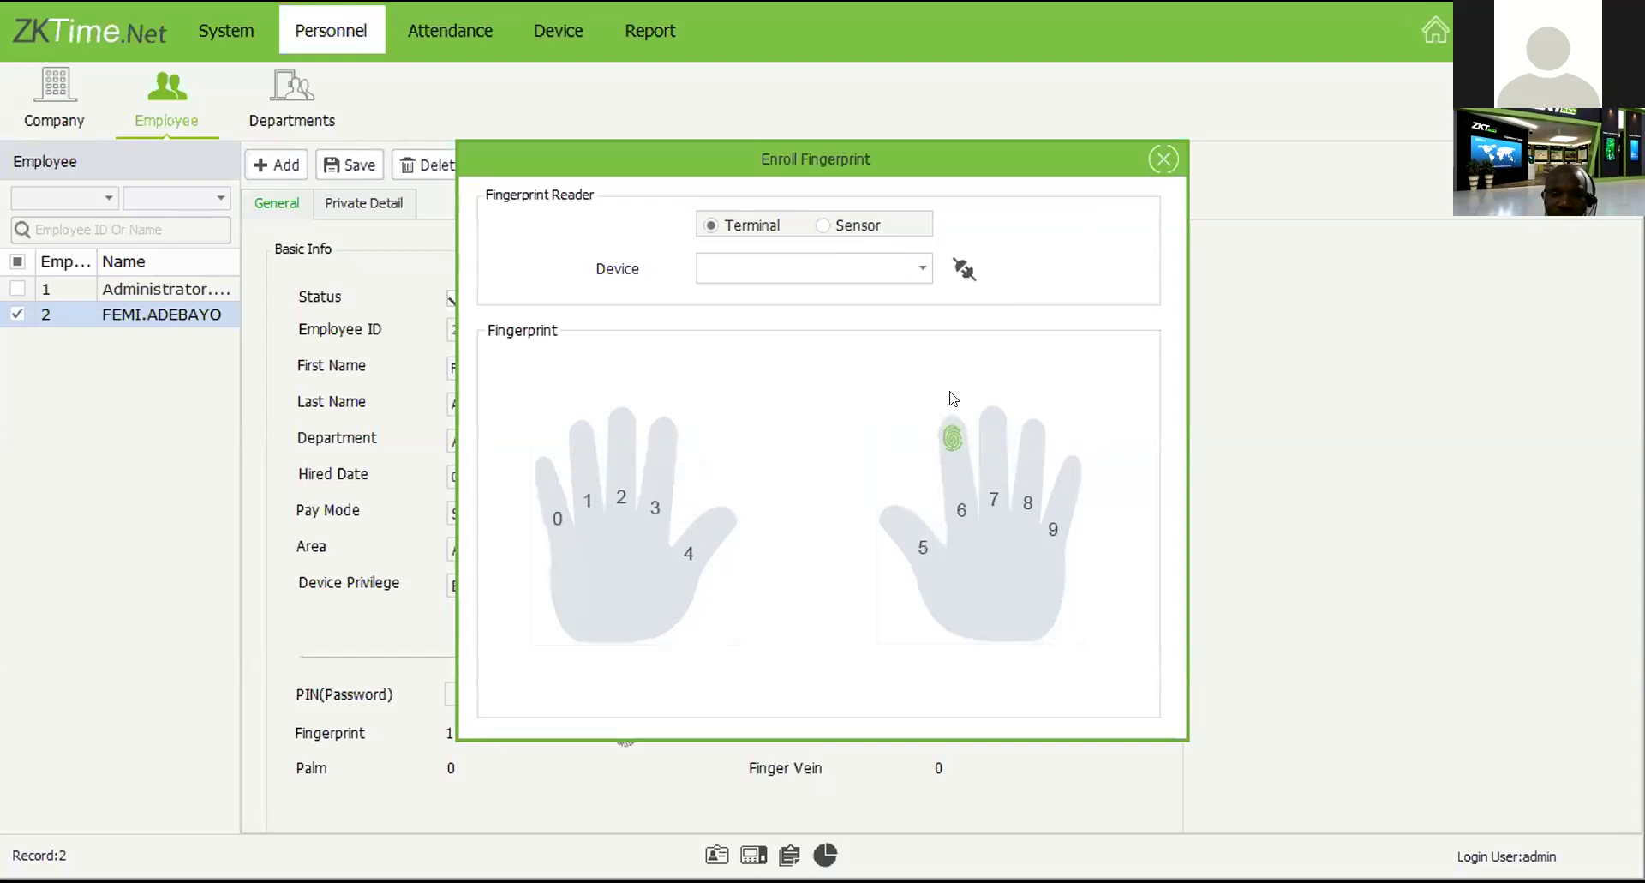
Try enrolling finger 6, dismiss the no-device and device-not-found errors, and close enrollment.
{"action": "left_click", "coordinate": [952, 436]}
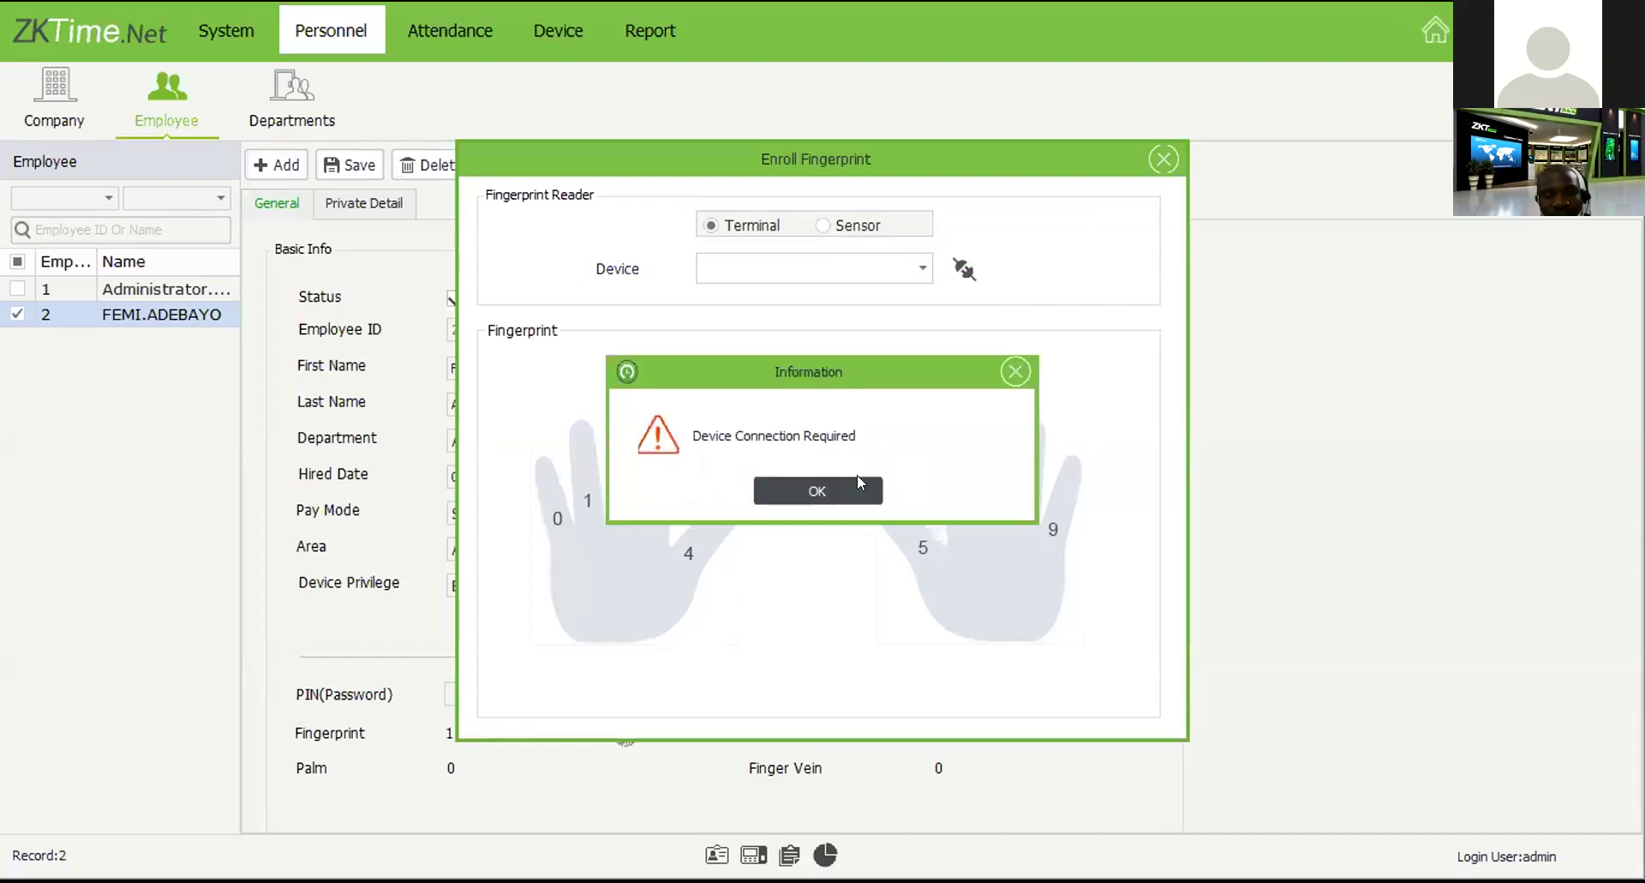
{"action": "left_click", "coordinate": [858, 480]}
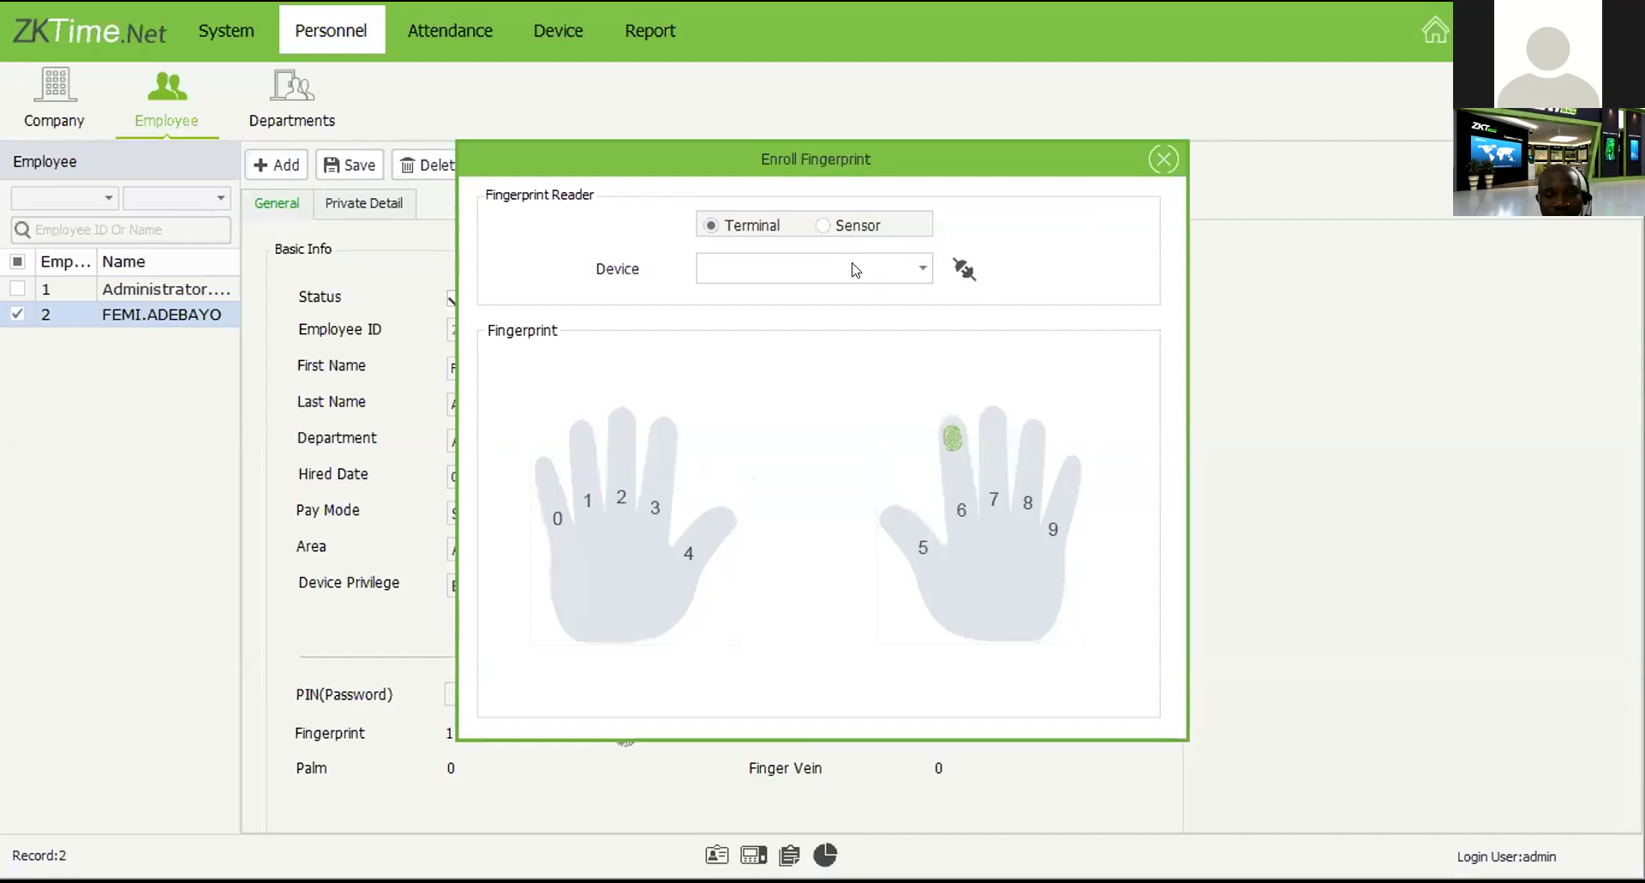
{"action": "left_click", "coordinate": [964, 269]}
{"action": "left_click", "coordinate": [838, 492]}
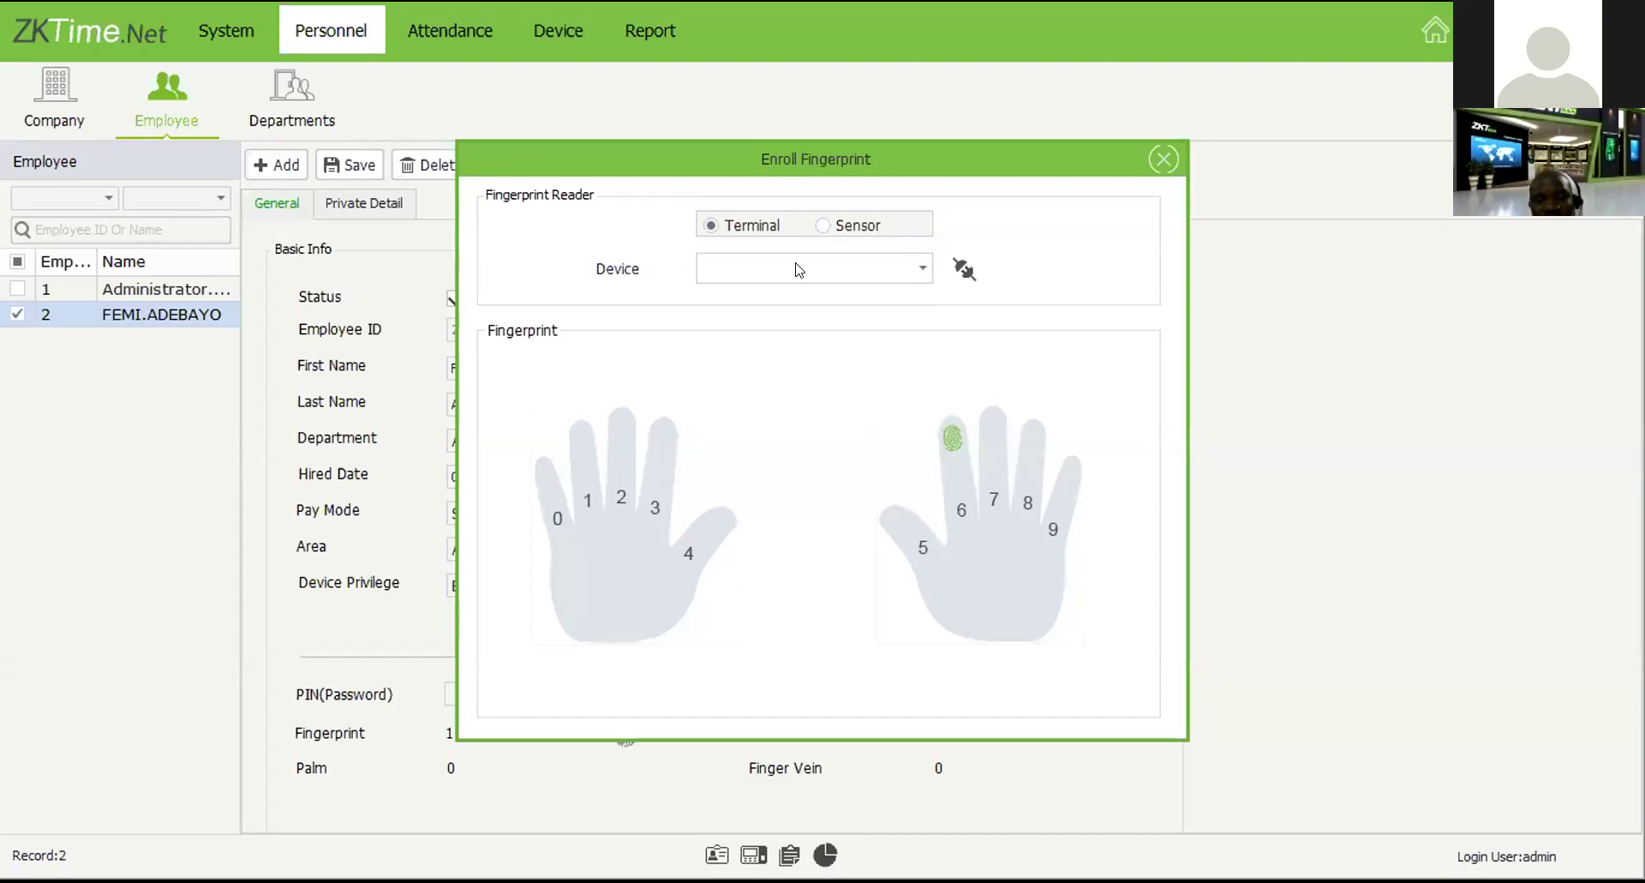
{"action": "left_click", "coordinate": [1162, 160]}
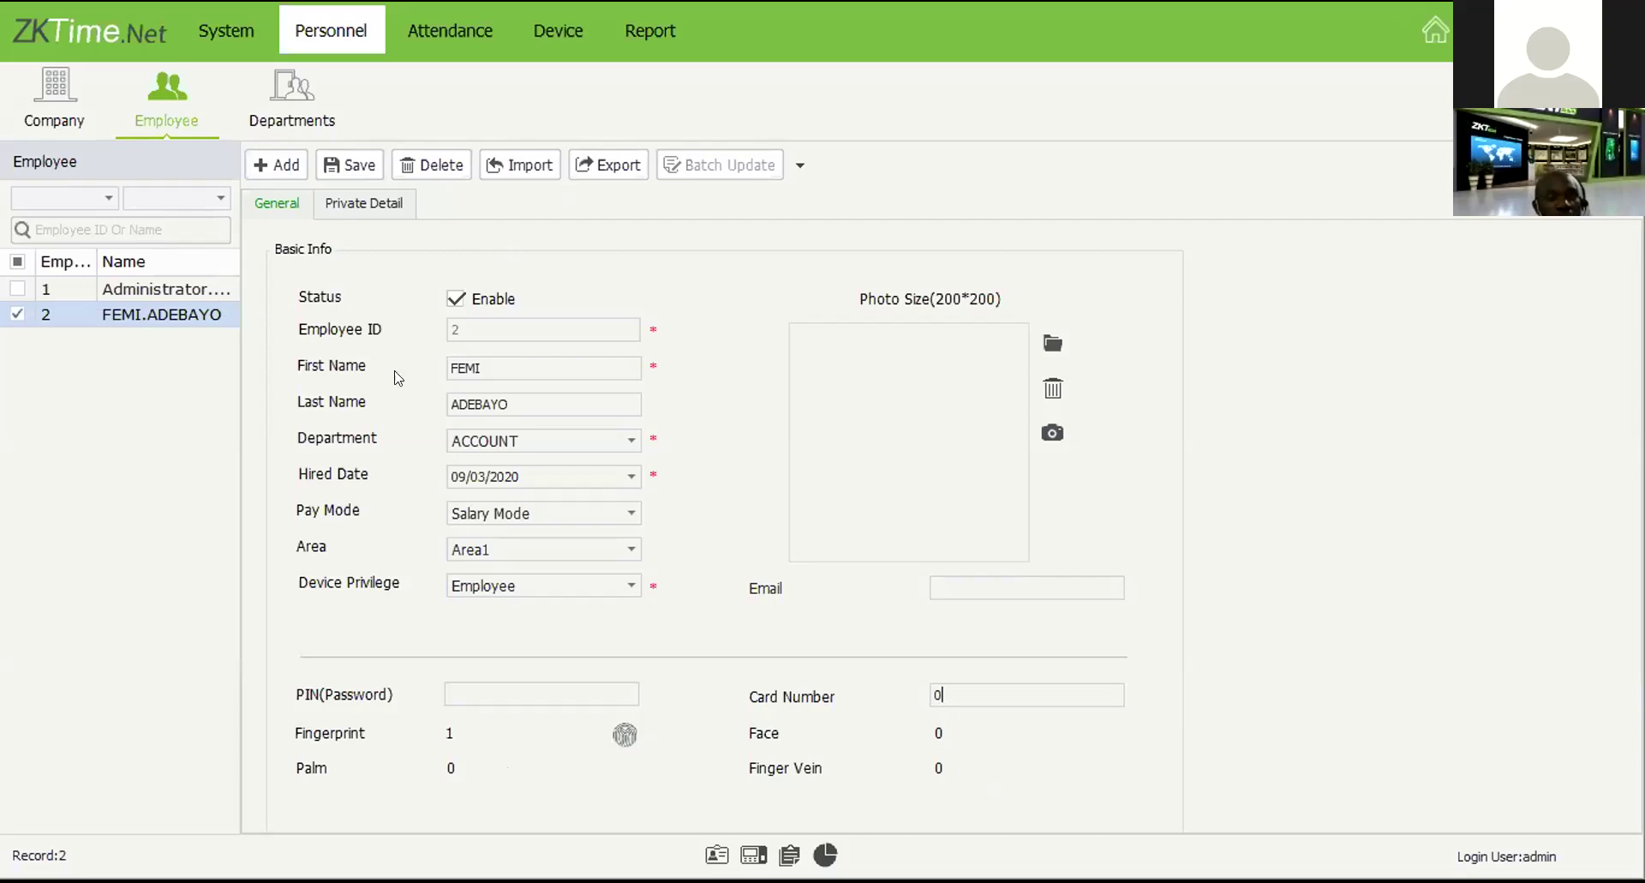
Check the Area list without changing it, then view employee 2's Private Detail tab.
{"action": "left_click", "coordinate": [511, 556]}
{"action": "left_click", "coordinate": [553, 557]}
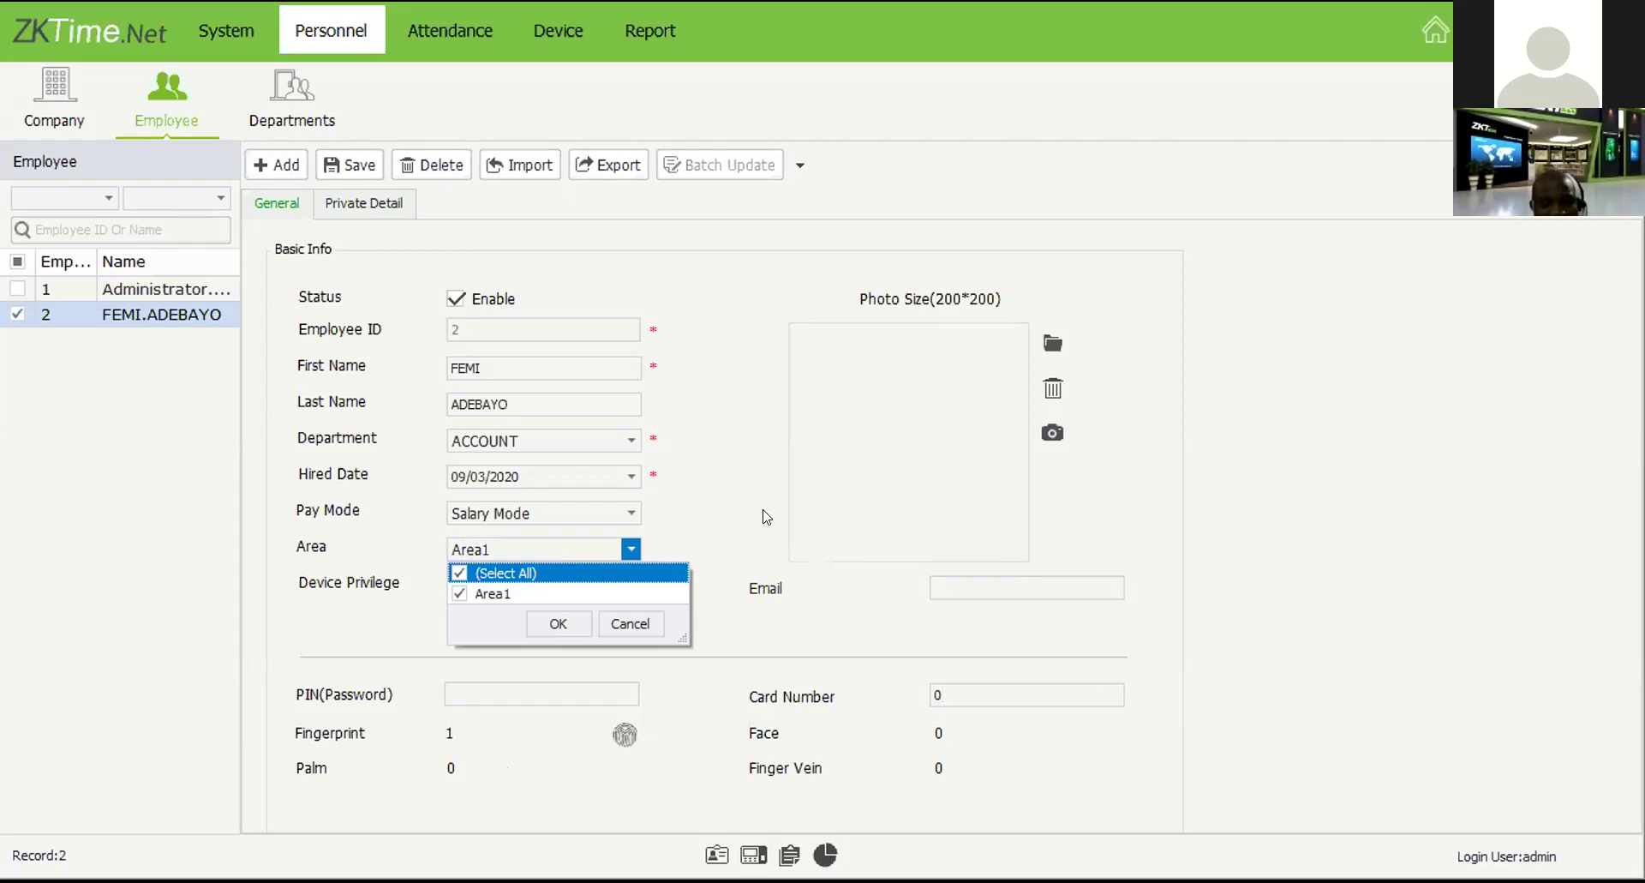
{"action": "left_click", "coordinate": [775, 481]}
{"action": "left_click", "coordinate": [394, 208]}
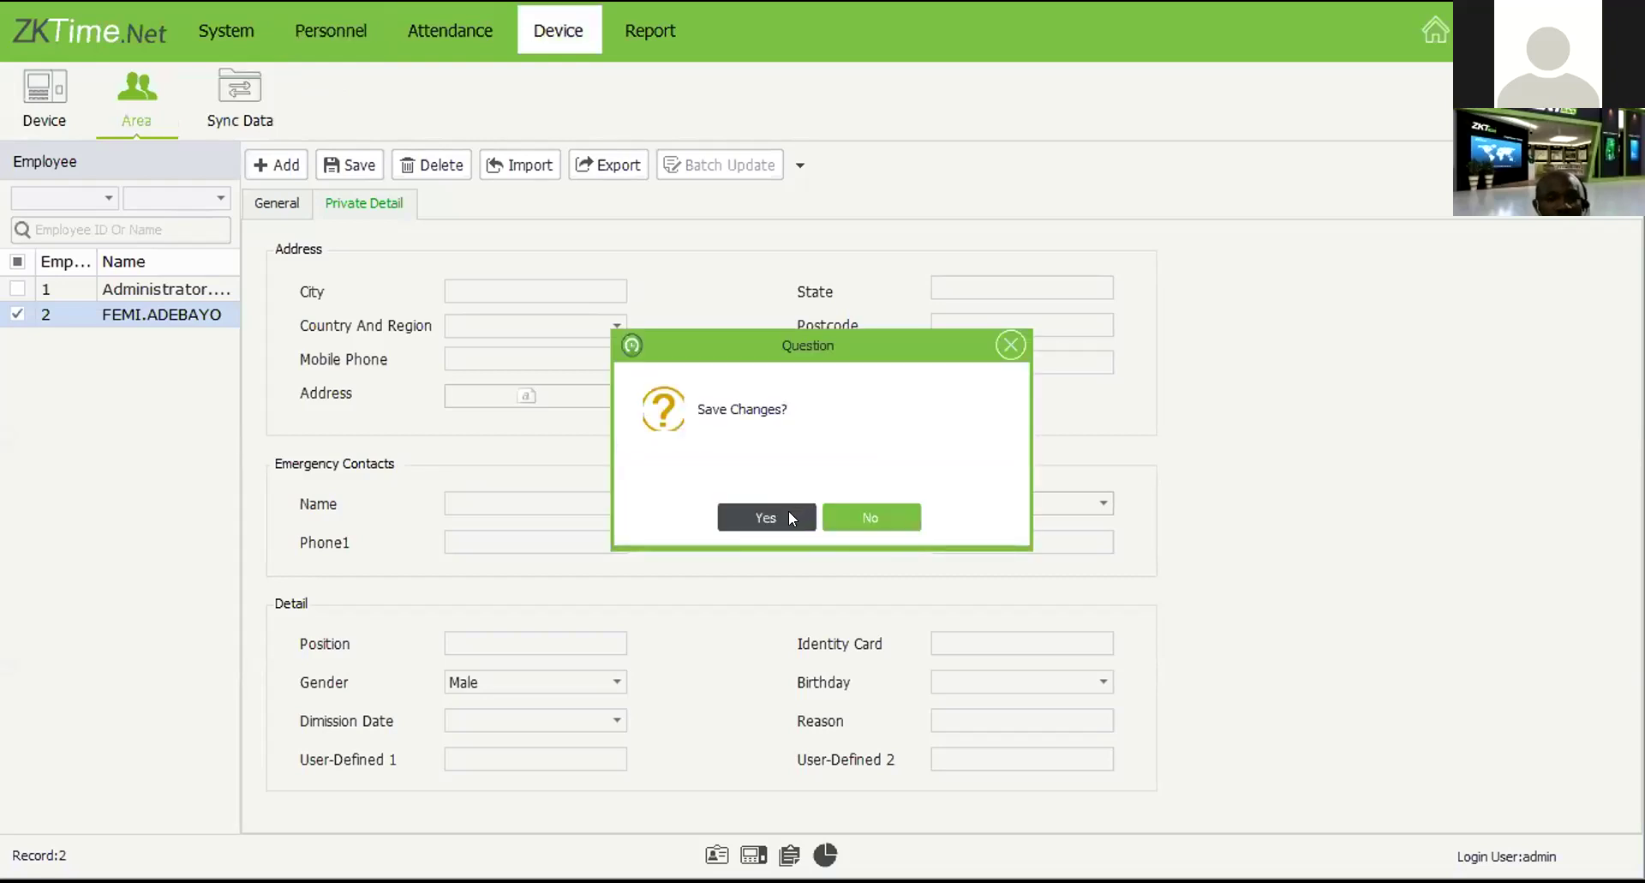
Save employee 2's changes, browse Company, Employee and Departments, then show the Attendance Rule settings.
{"action": "left_click", "coordinate": [788, 514]}
{"action": "left_click", "coordinate": [292, 18]}
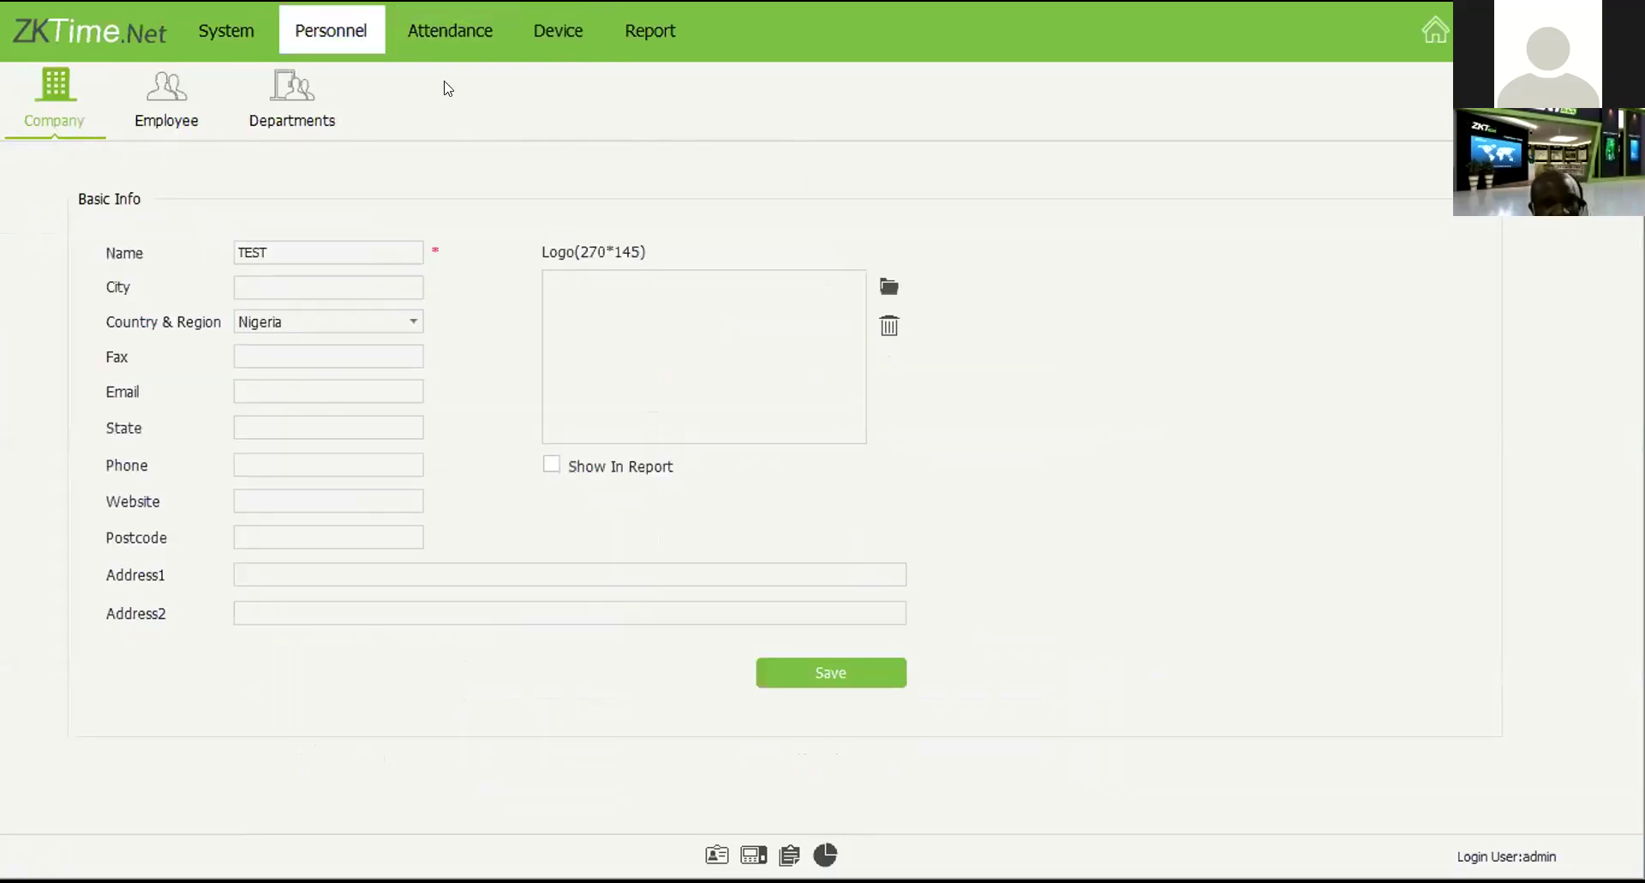
{"action": "left_click", "coordinate": [188, 105]}
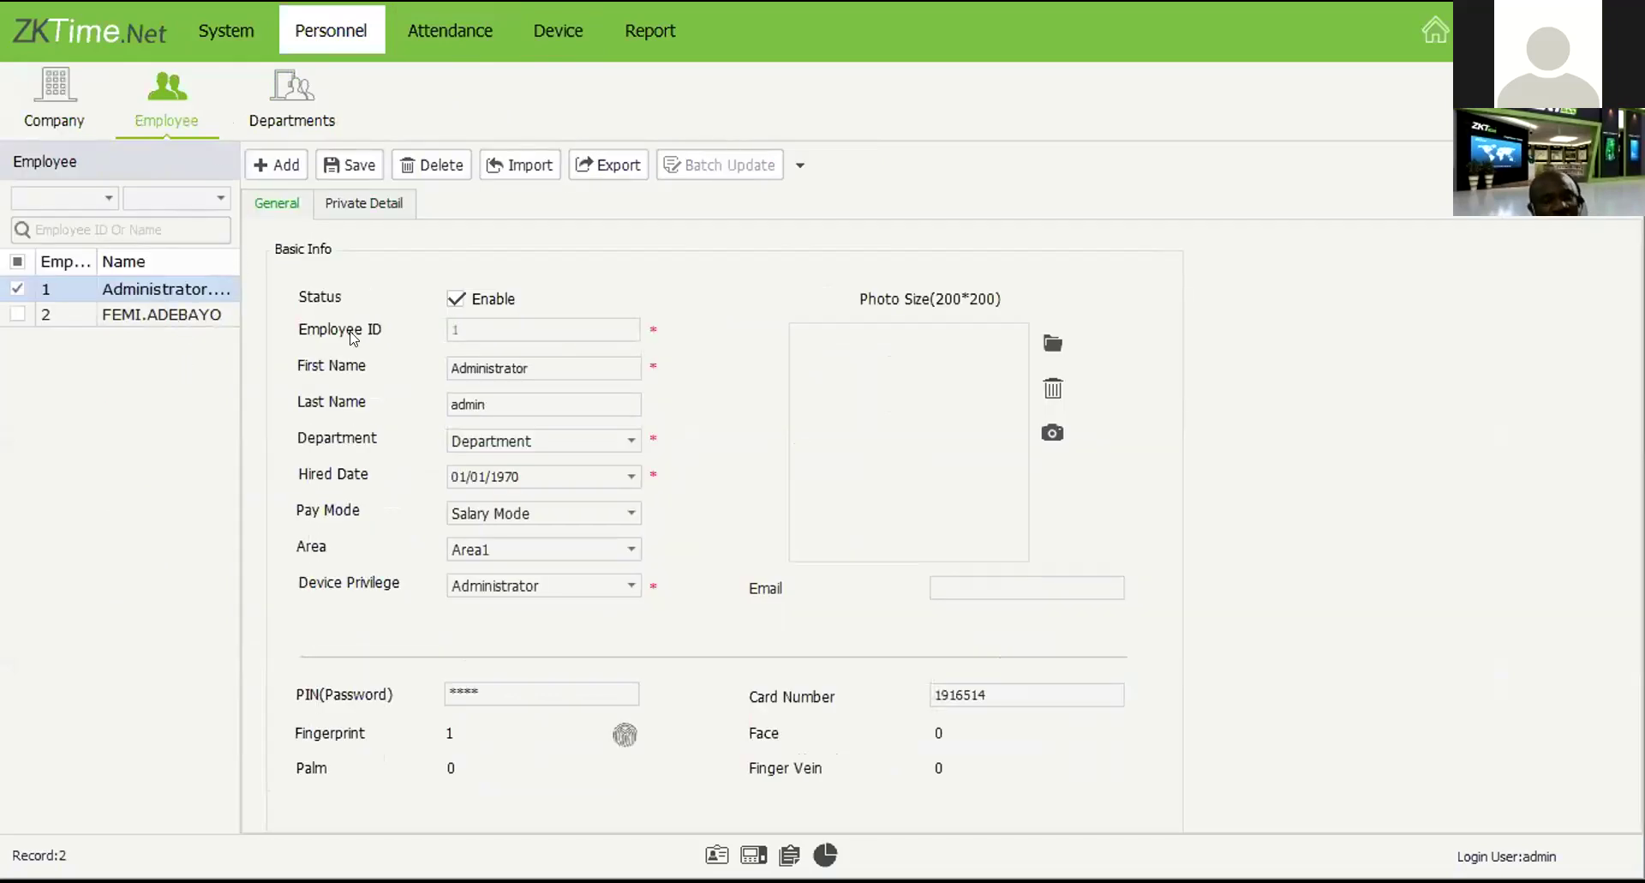
{"action": "left_click", "coordinate": [277, 112]}
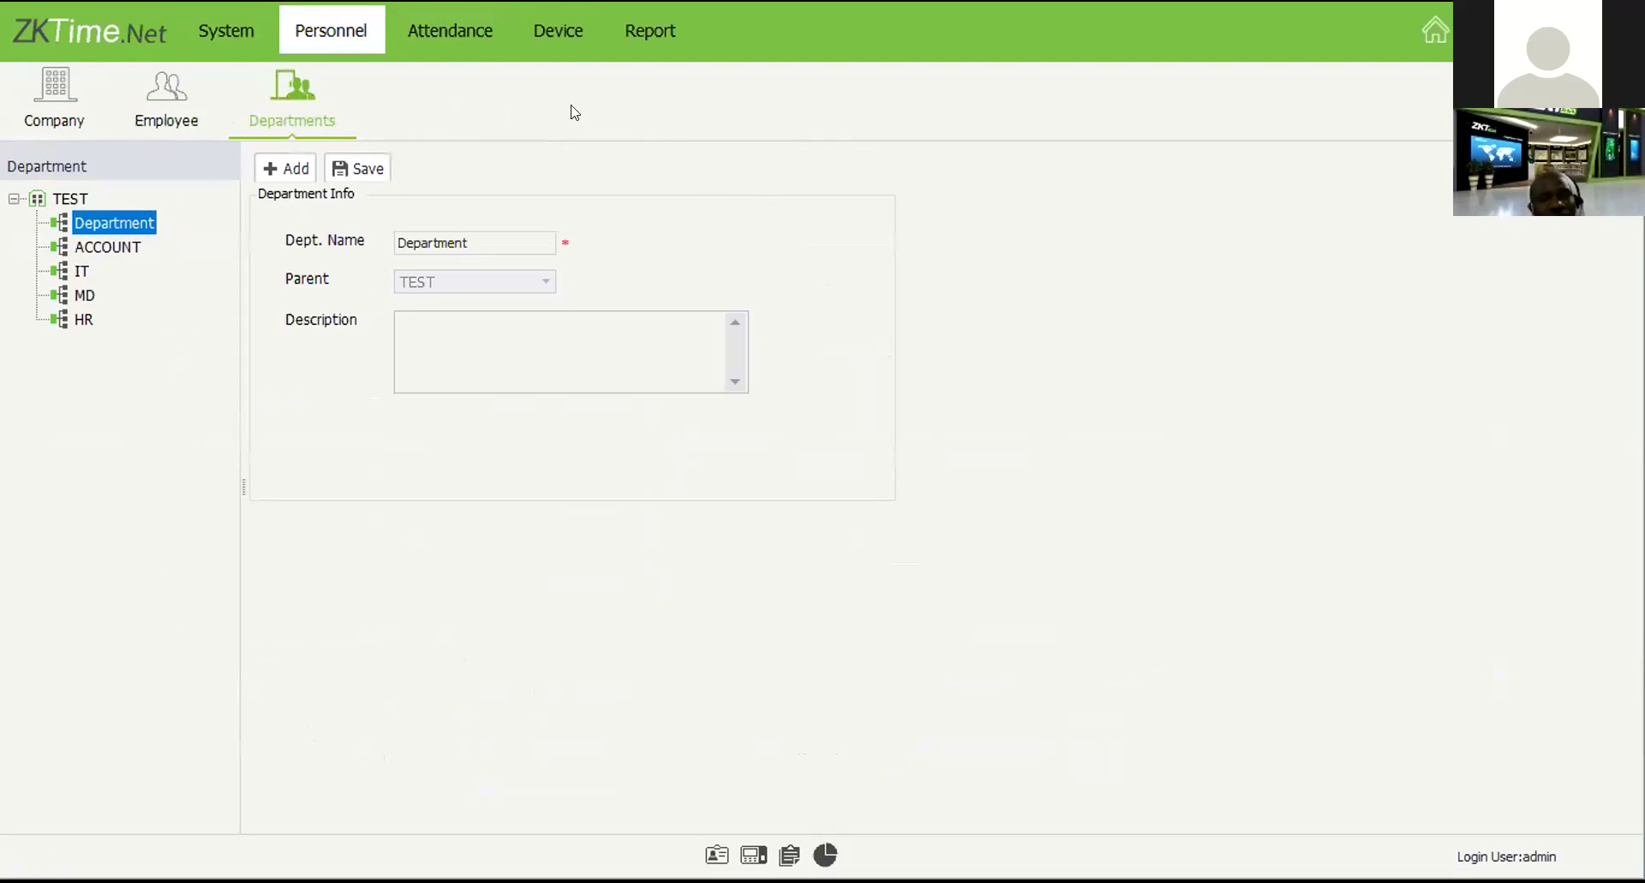
{"action": "left_click", "coordinate": [481, 38]}
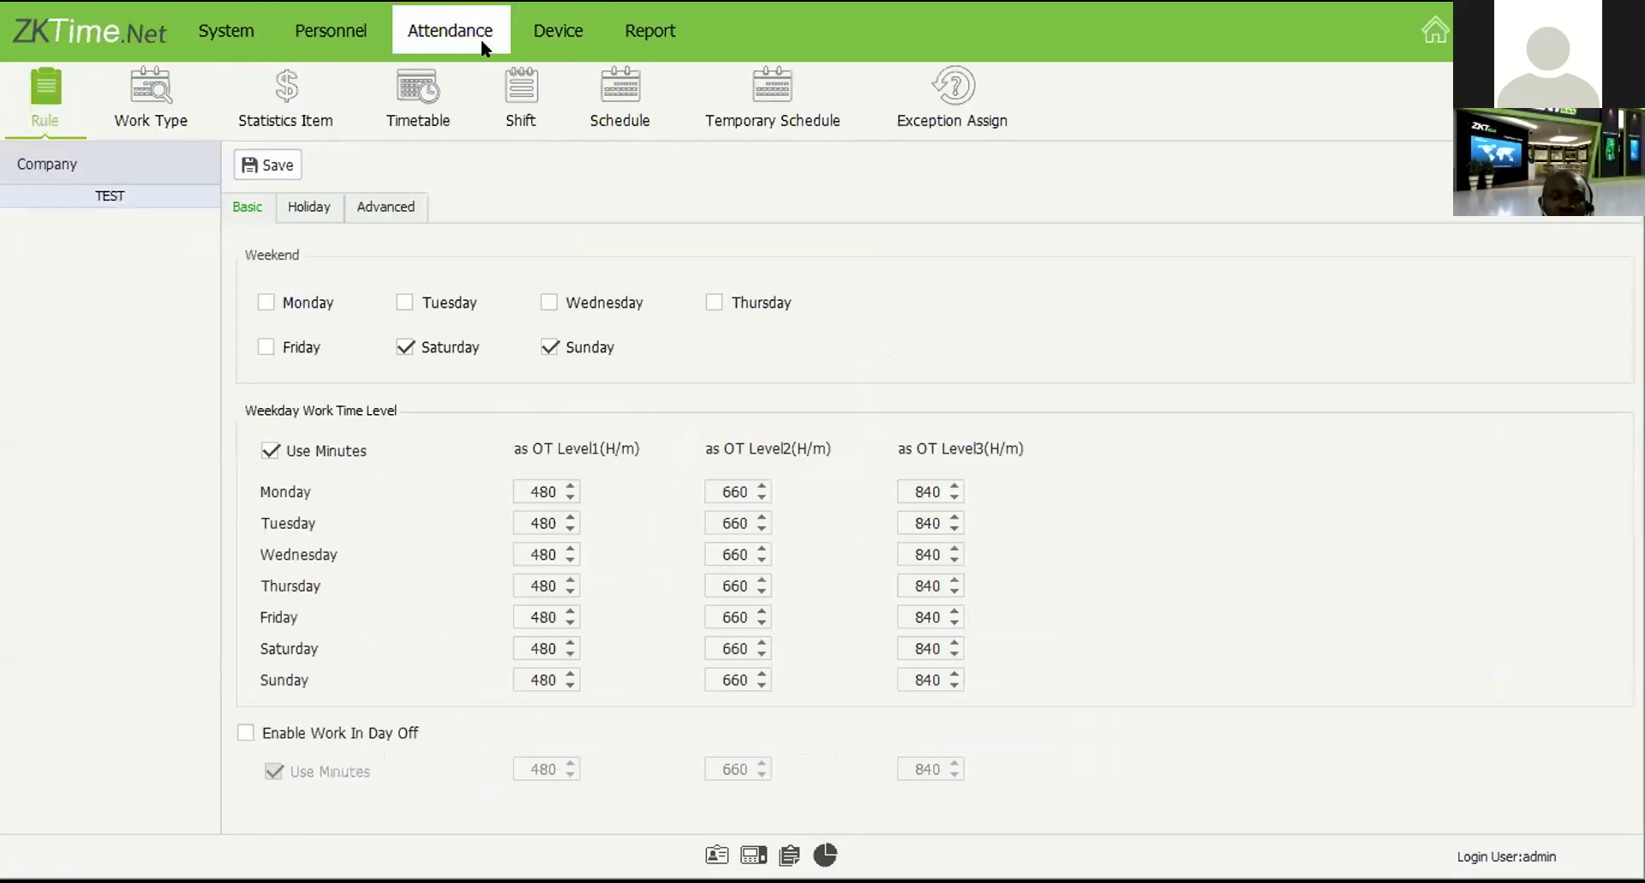
Show the System Basic Setting page with date, time and calendar formats.
{"action": "left_click", "coordinate": [256, 24]}
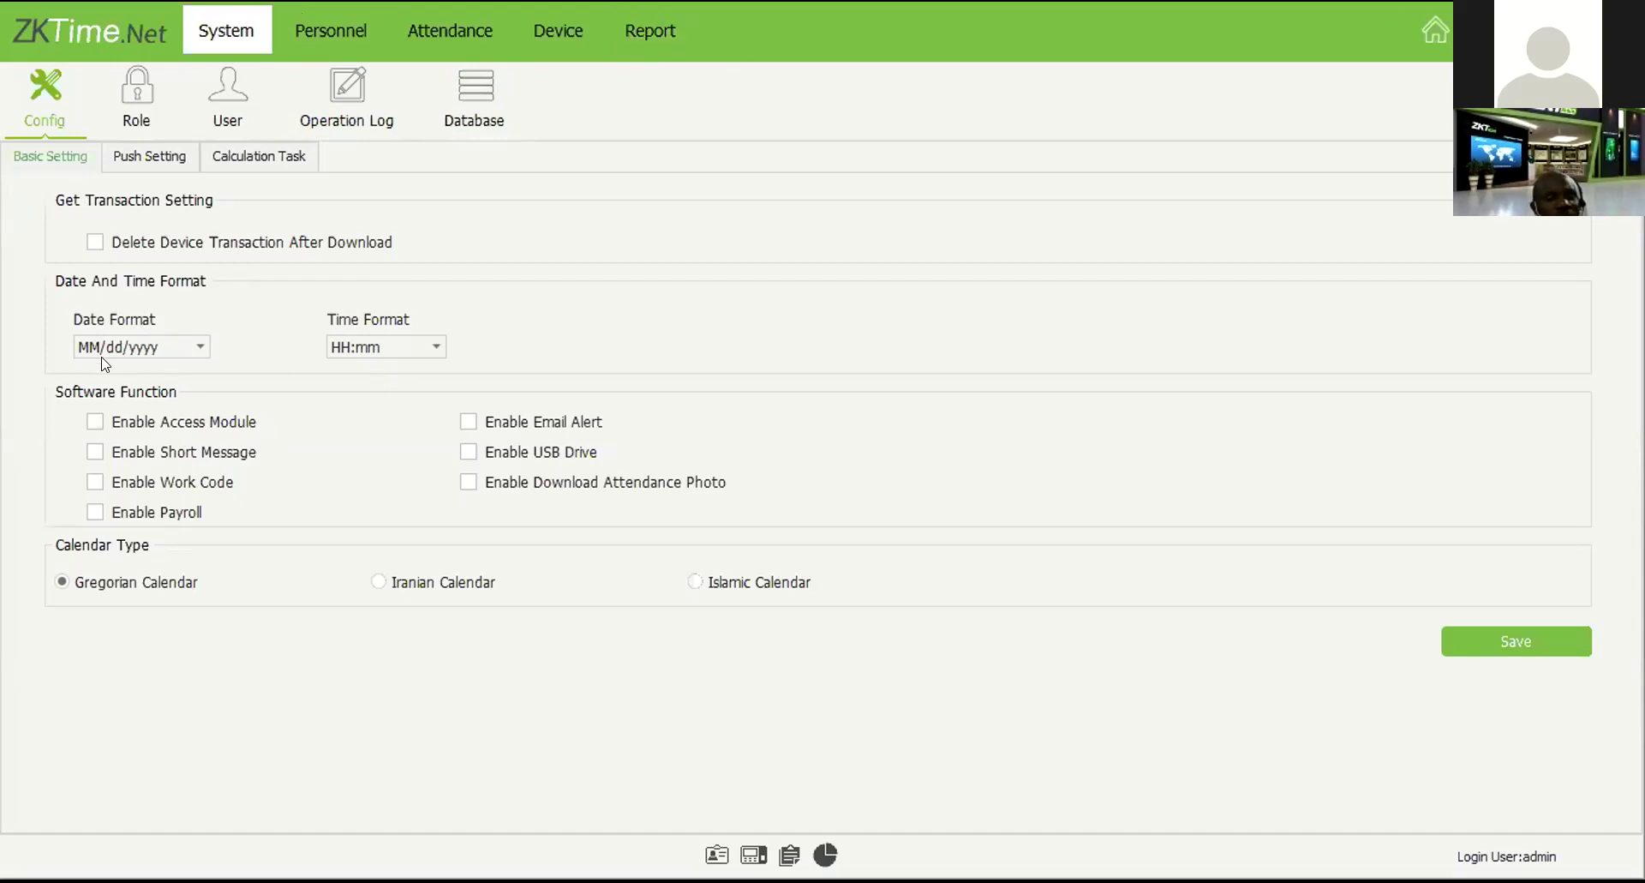
Enable Payroll and Email Alert, leave Access Module off, and save the Basic Setting.
{"action": "left_click", "coordinate": [87, 424]}
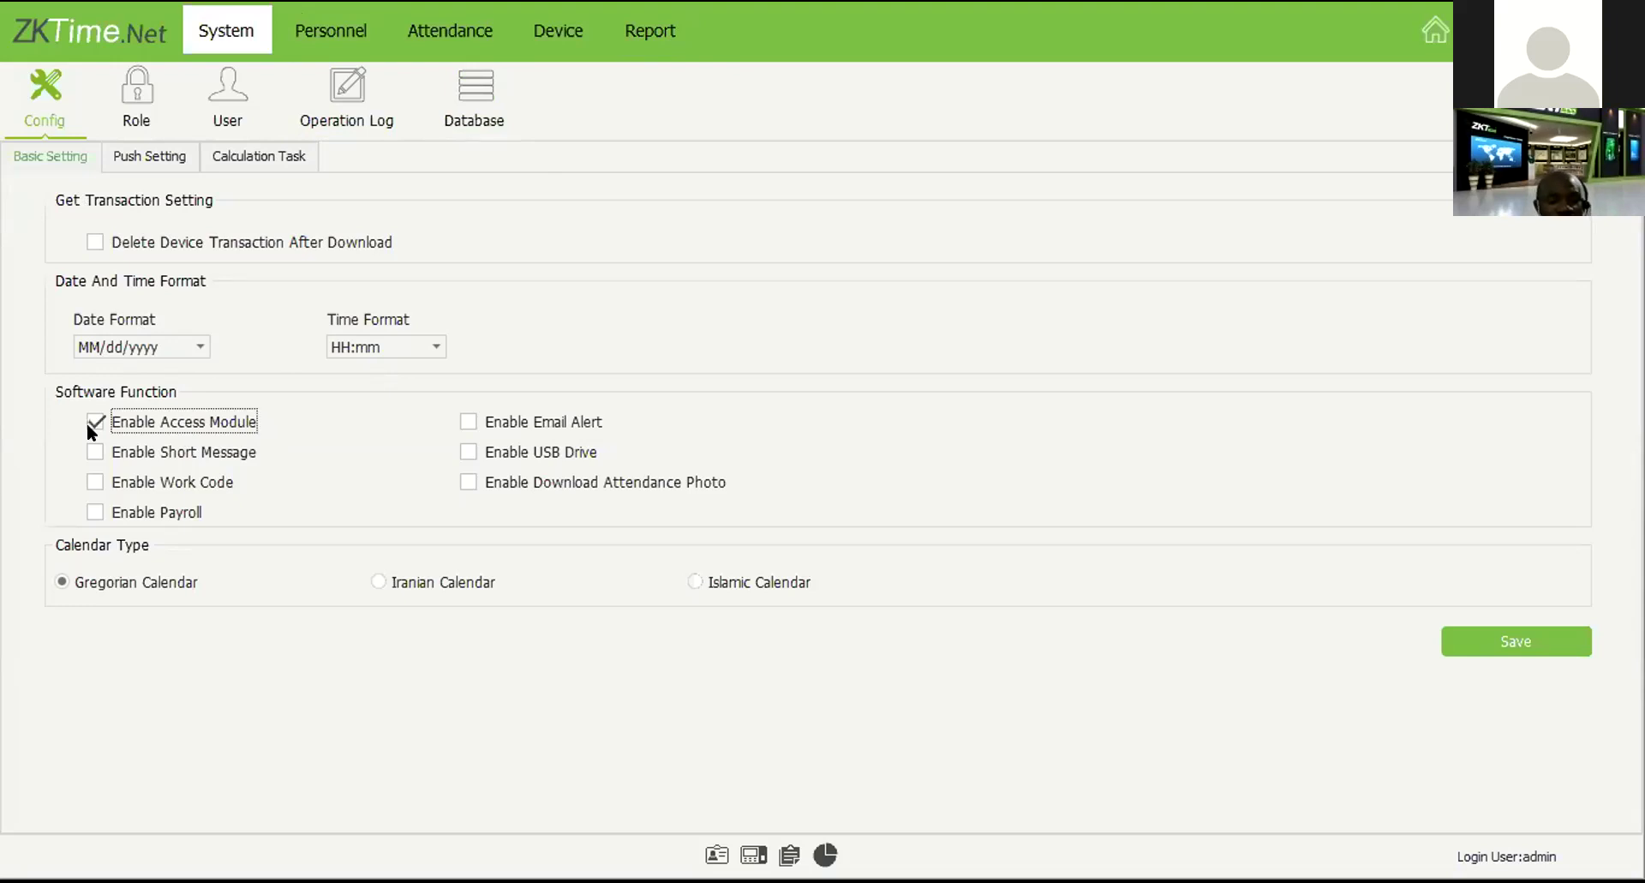
{"action": "left_click", "coordinate": [101, 516]}
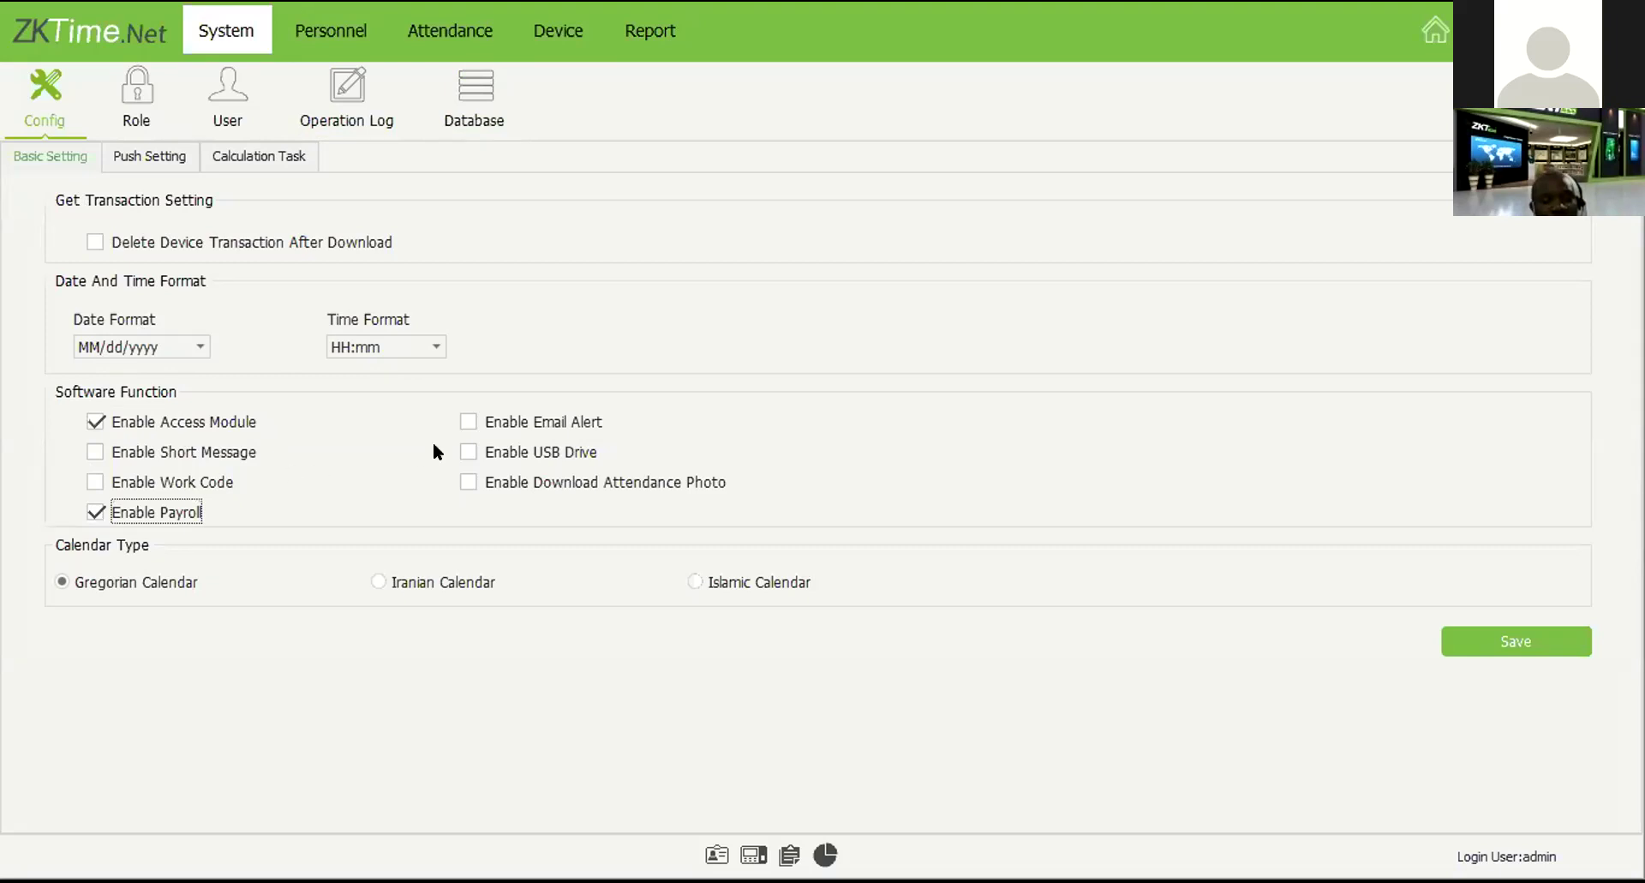
{"action": "left_click", "coordinate": [469, 422]}
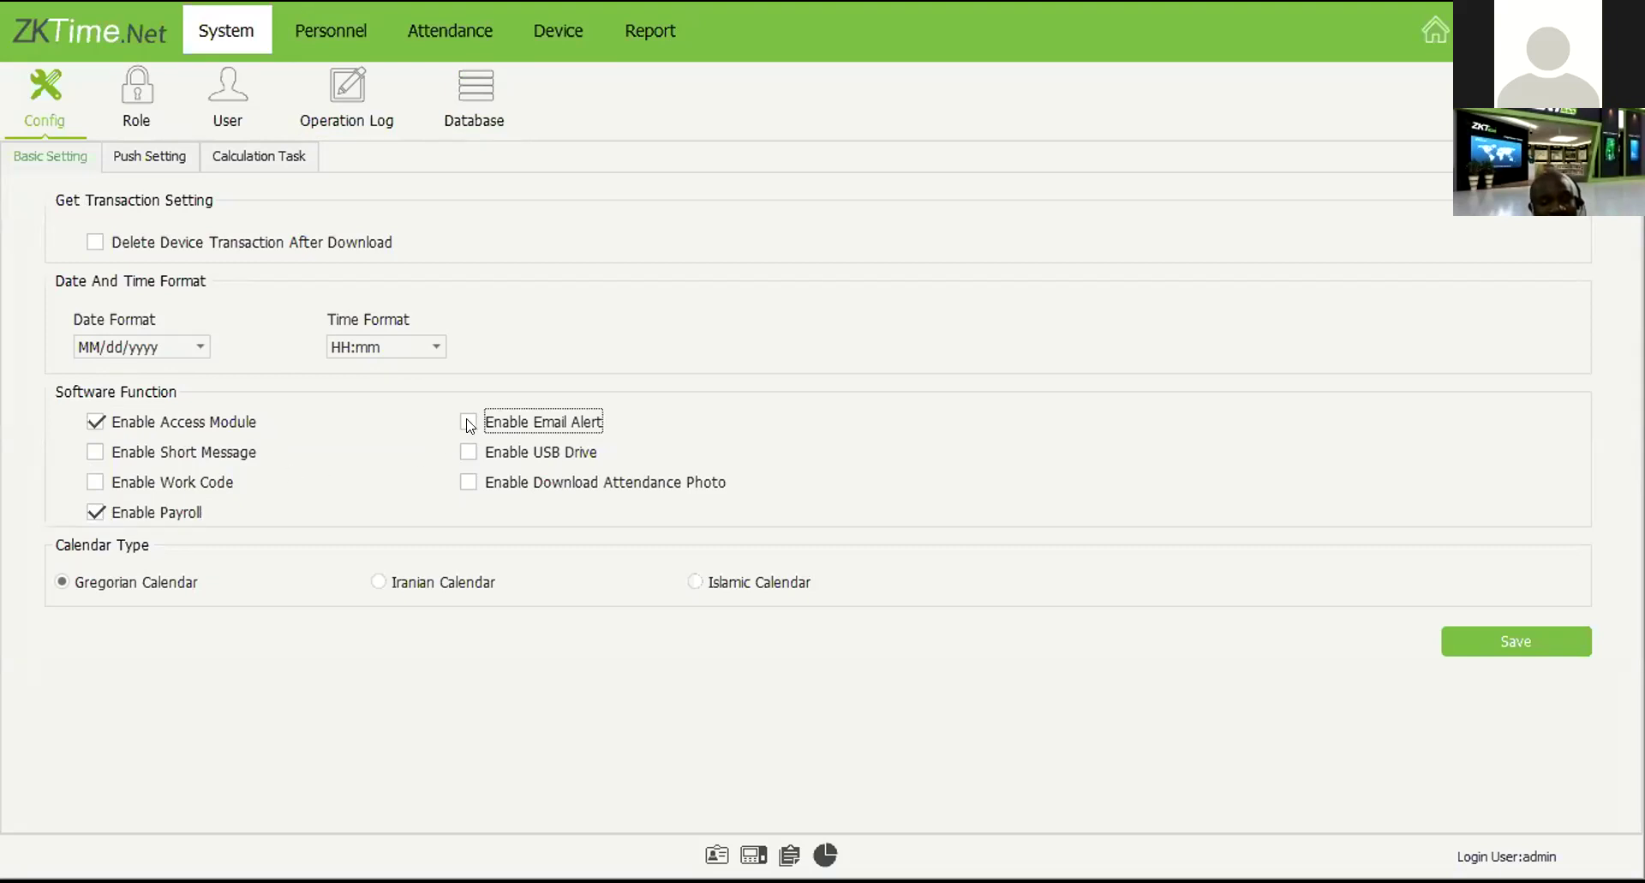
{"action": "left_click", "coordinate": [100, 423]}
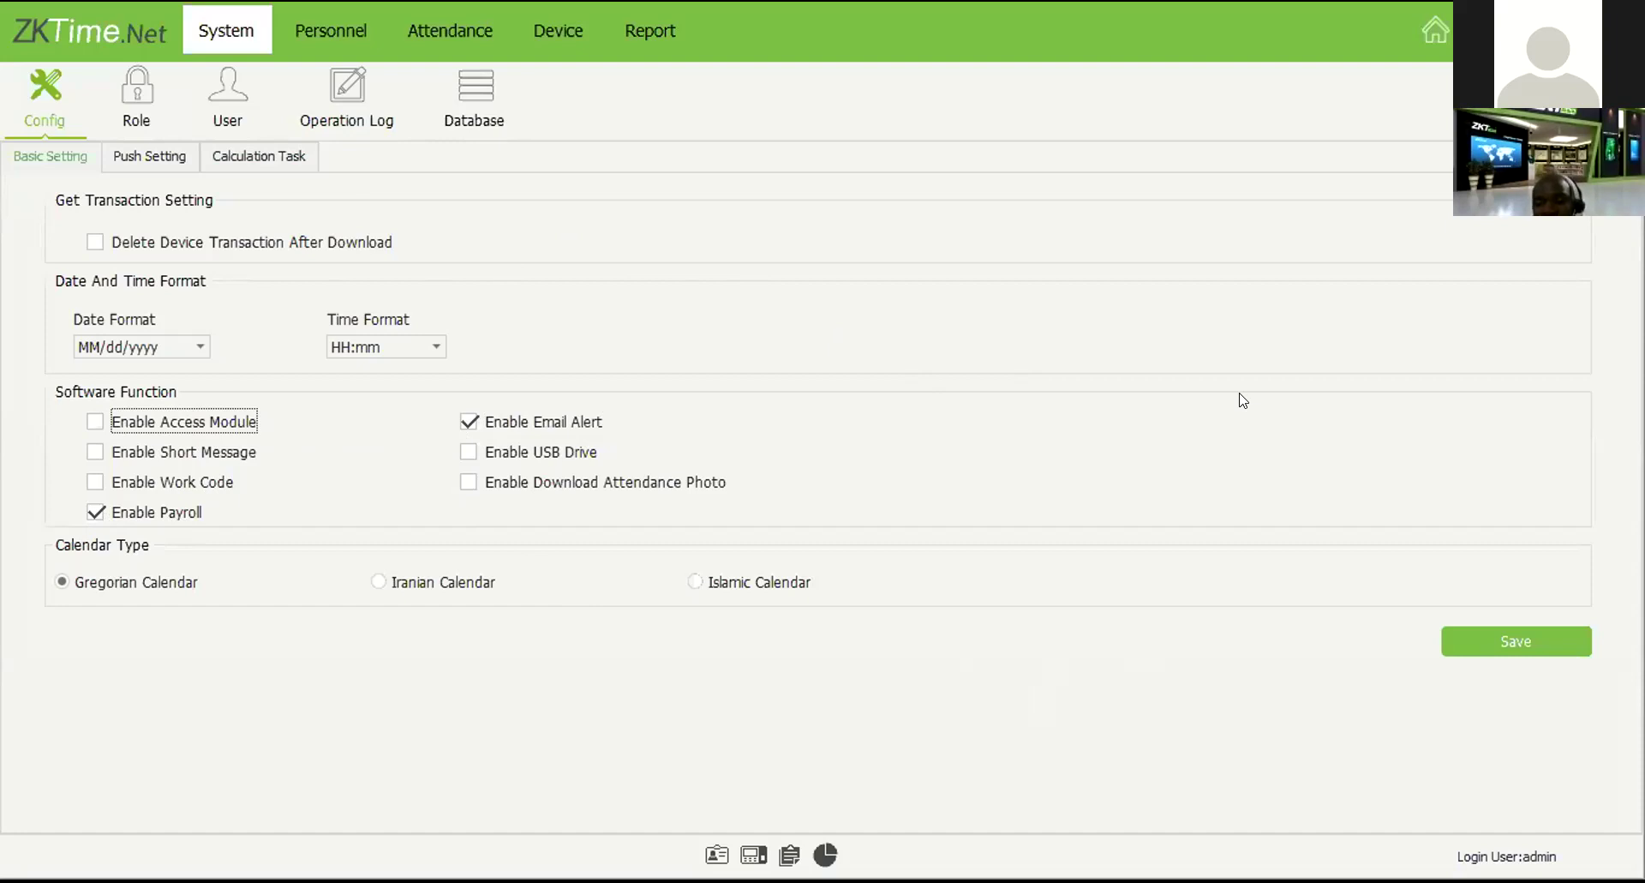
{"action": "left_click", "coordinate": [1540, 645]}
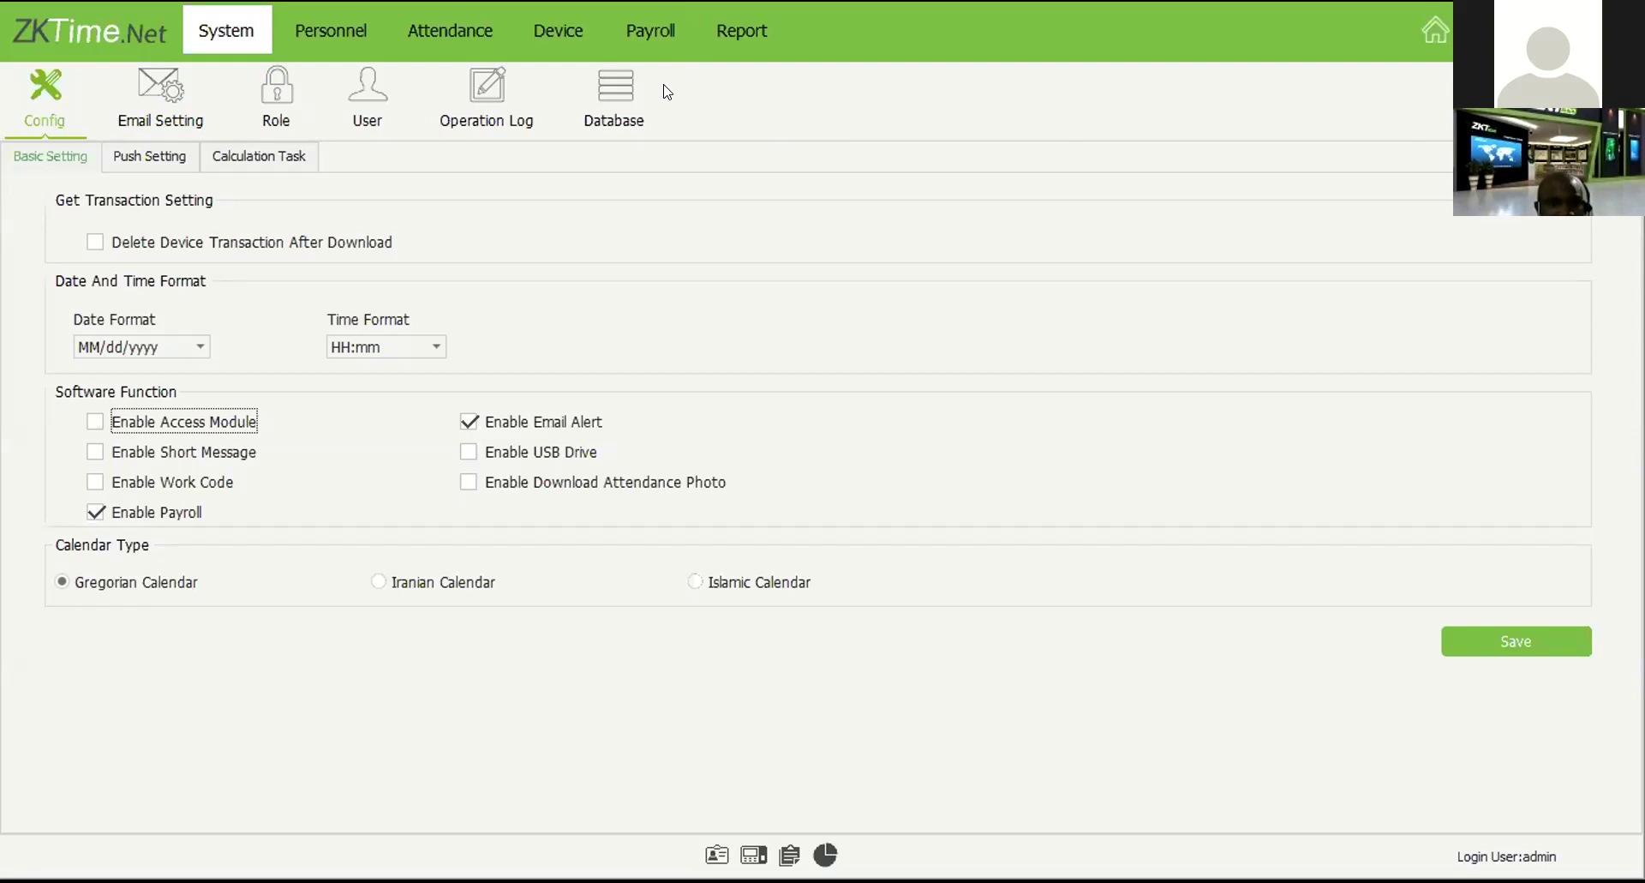
Show the Push Setting page with WDMS server 192.168.12.52 on port 8081.
{"action": "left_click", "coordinate": [151, 157]}
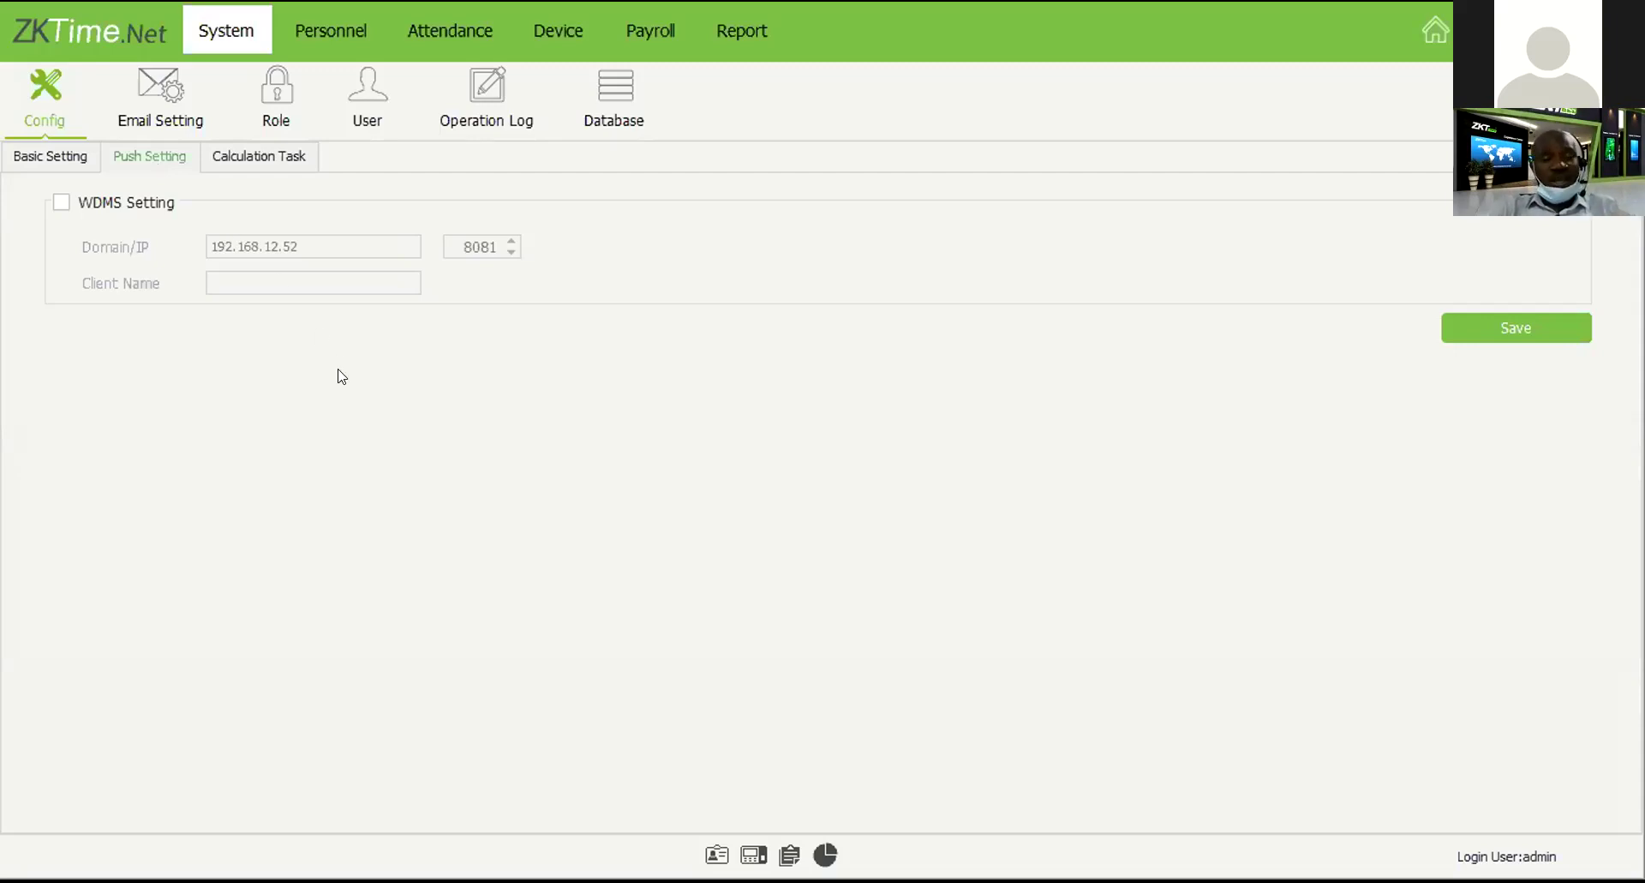
Toggle WDMS Setting on and back off, then view the Calculation Task schedule.
{"action": "left_click", "coordinate": [61, 204]}
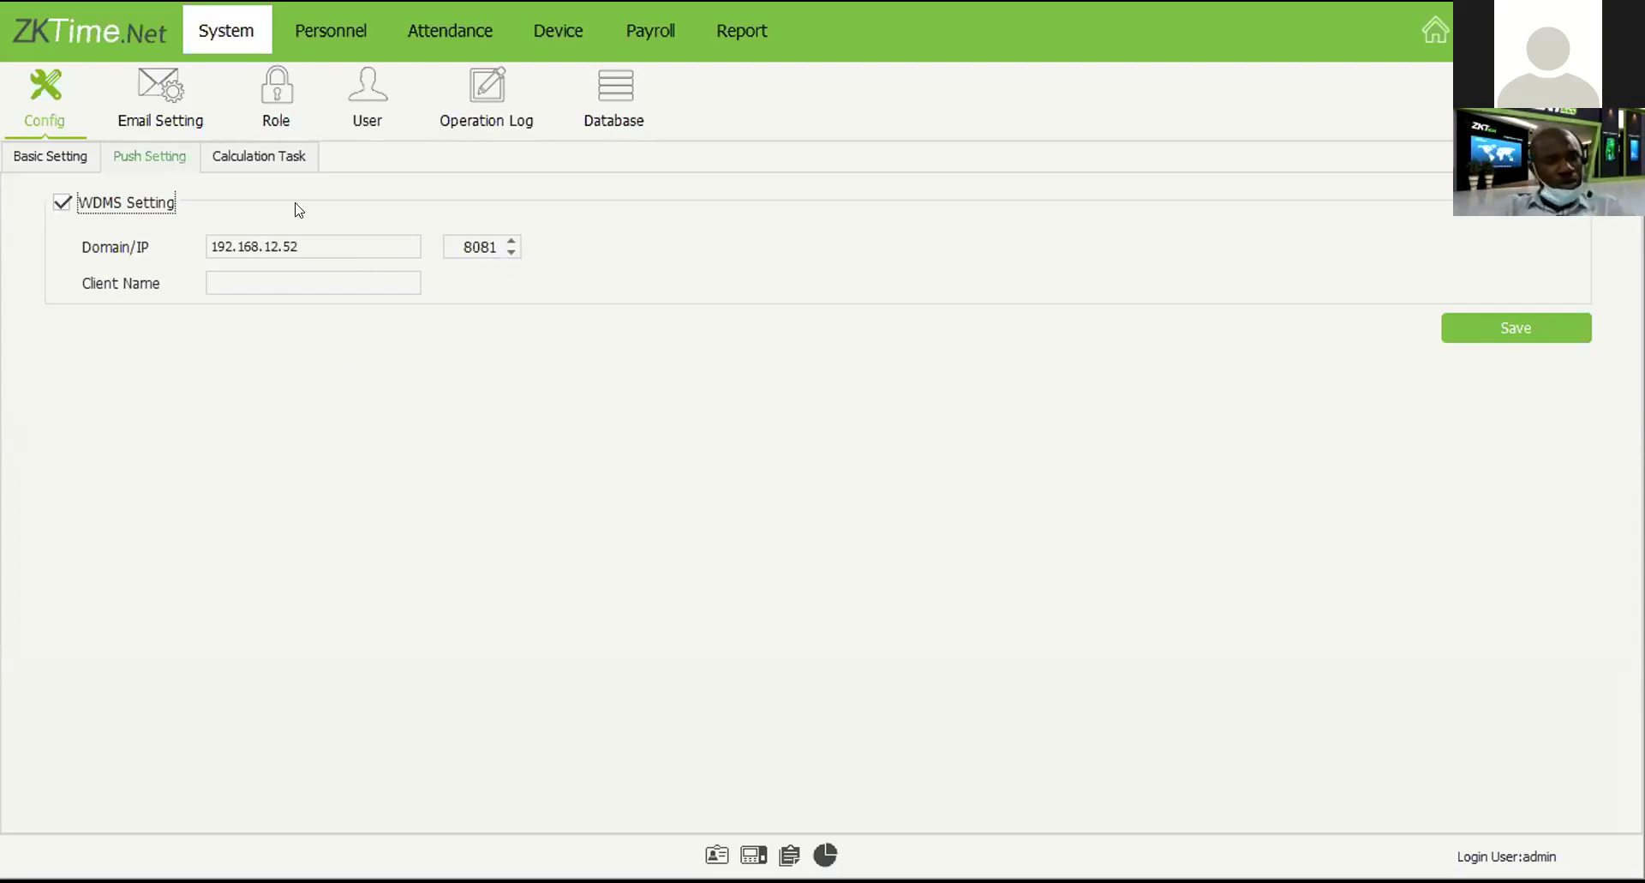
{"action": "left_click", "coordinate": [62, 203]}
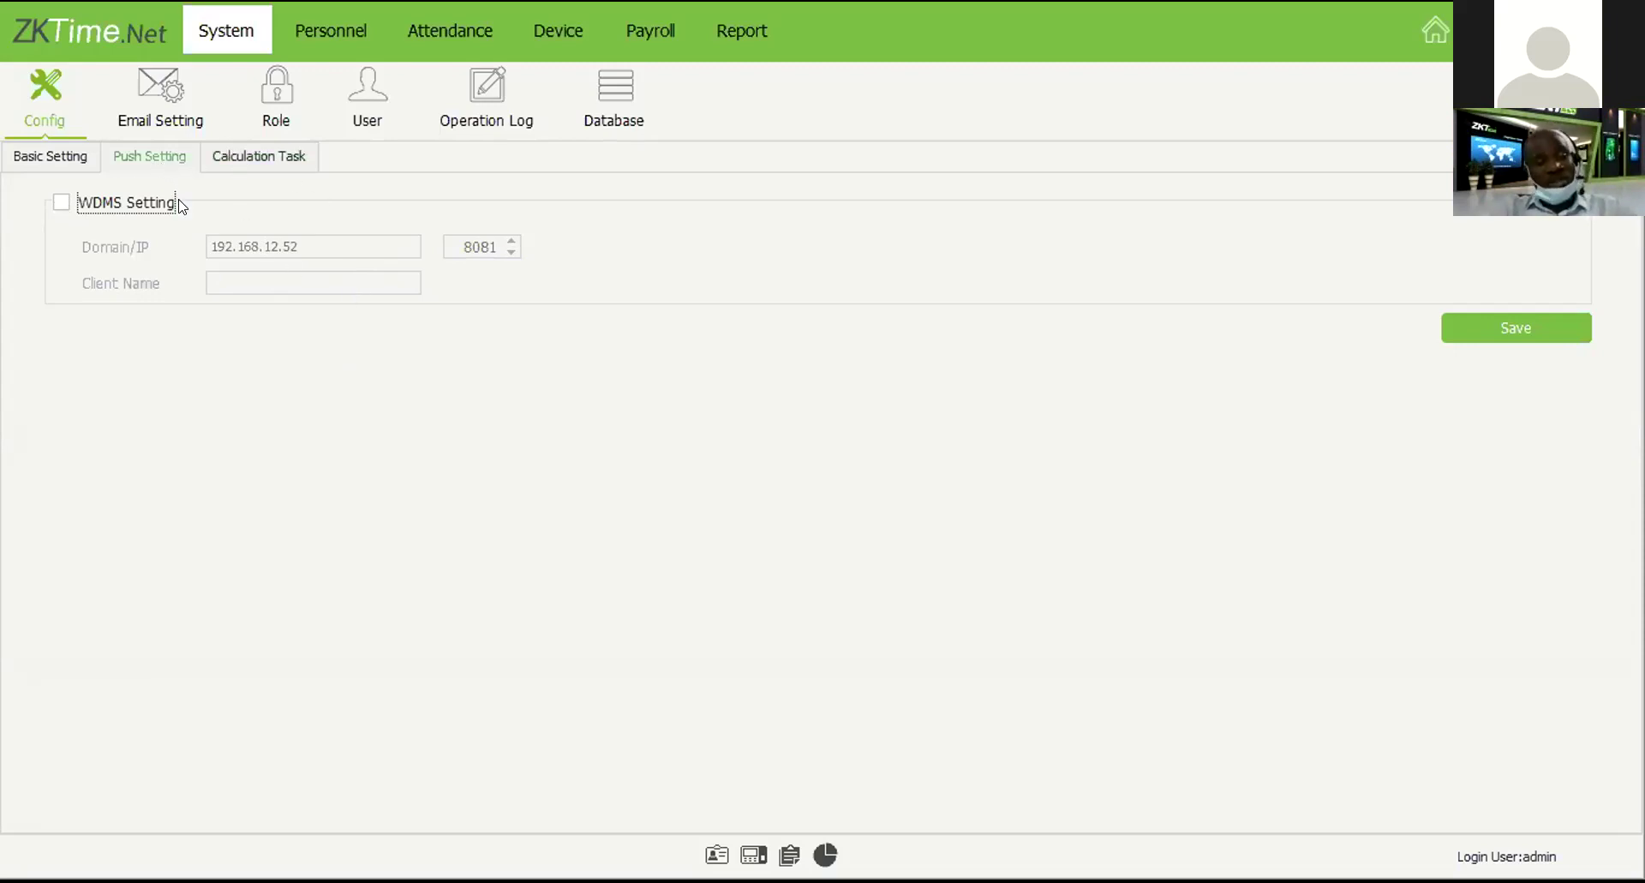
{"action": "left_click", "coordinate": [253, 165]}
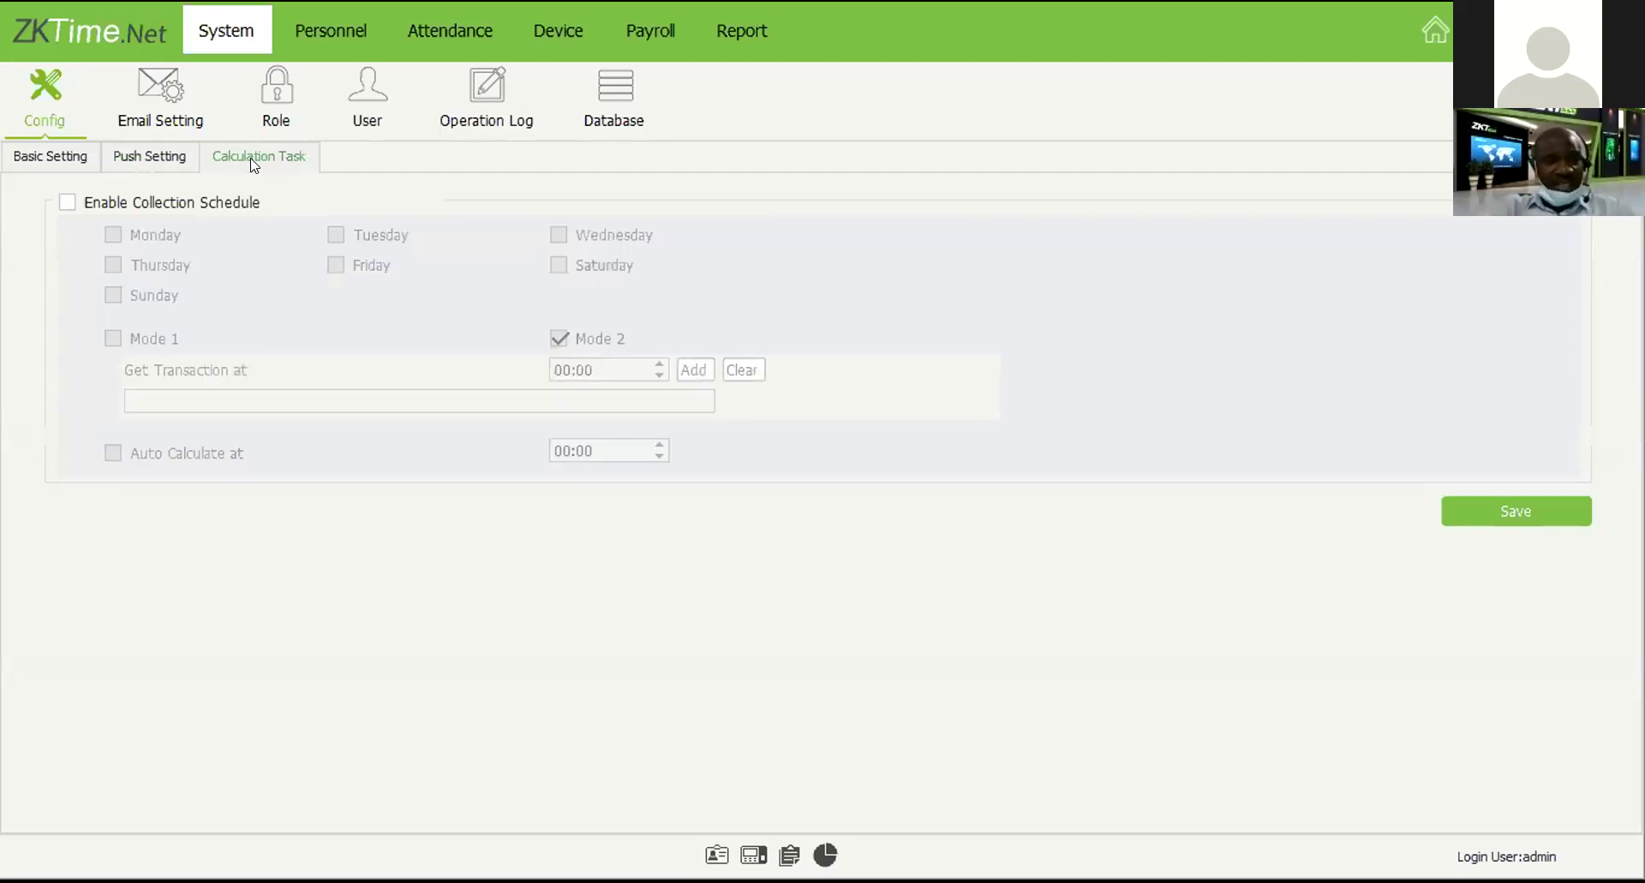
Enable the collection schedule in Mode 2 and tick Auto Calculate at 00:00.
{"action": "left_click", "coordinate": [66, 204]}
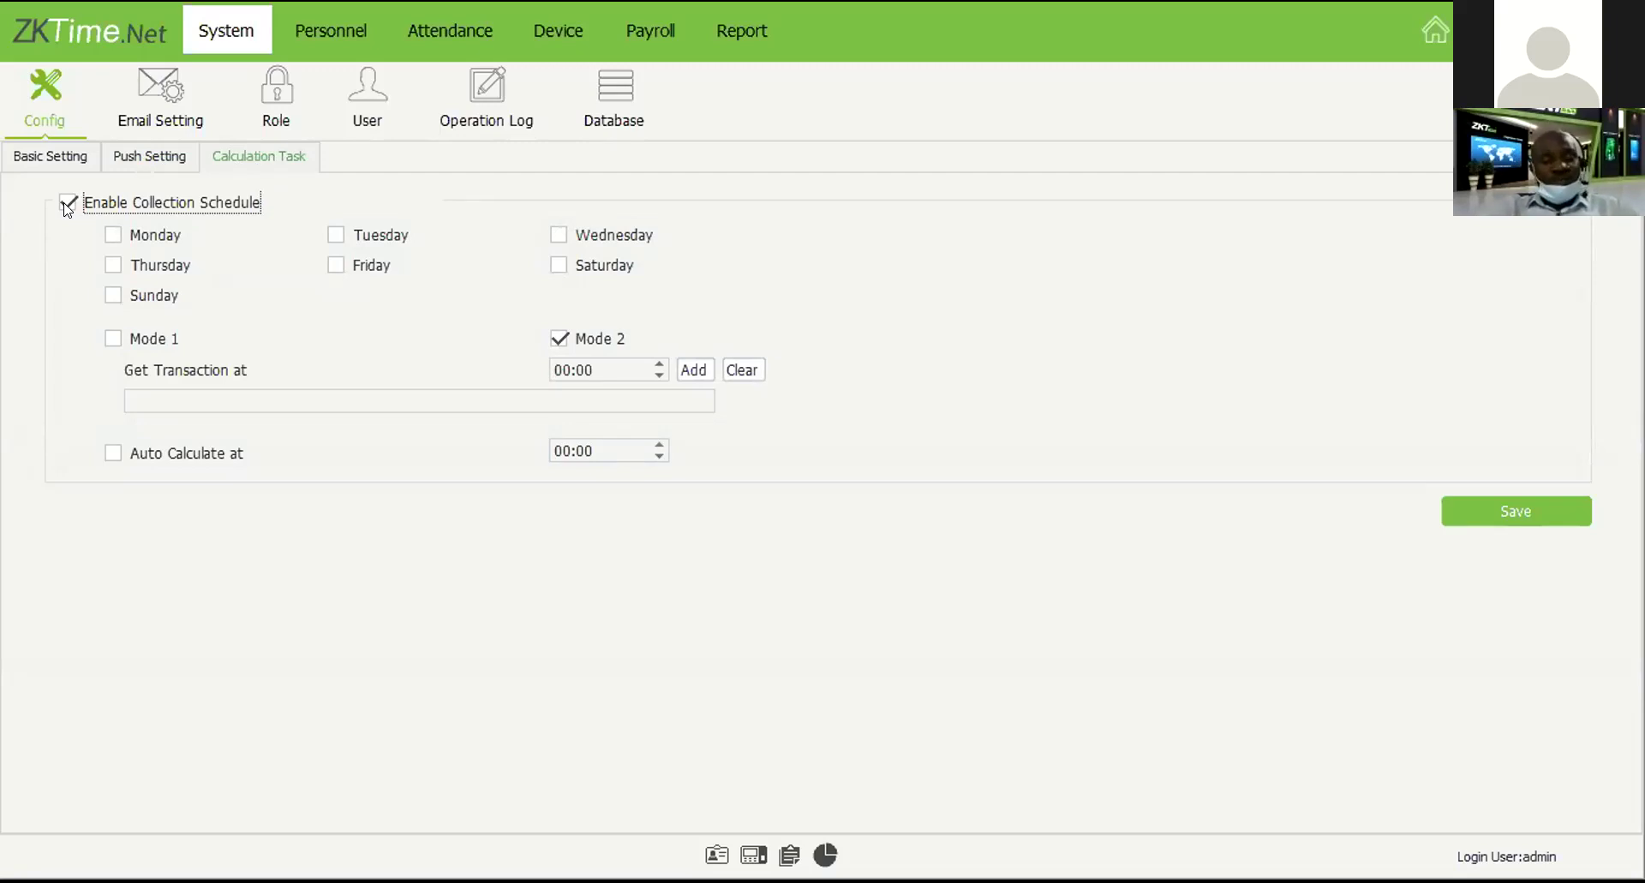
{"action": "left_click", "coordinate": [556, 340]}
{"action": "left_click", "coordinate": [556, 339]}
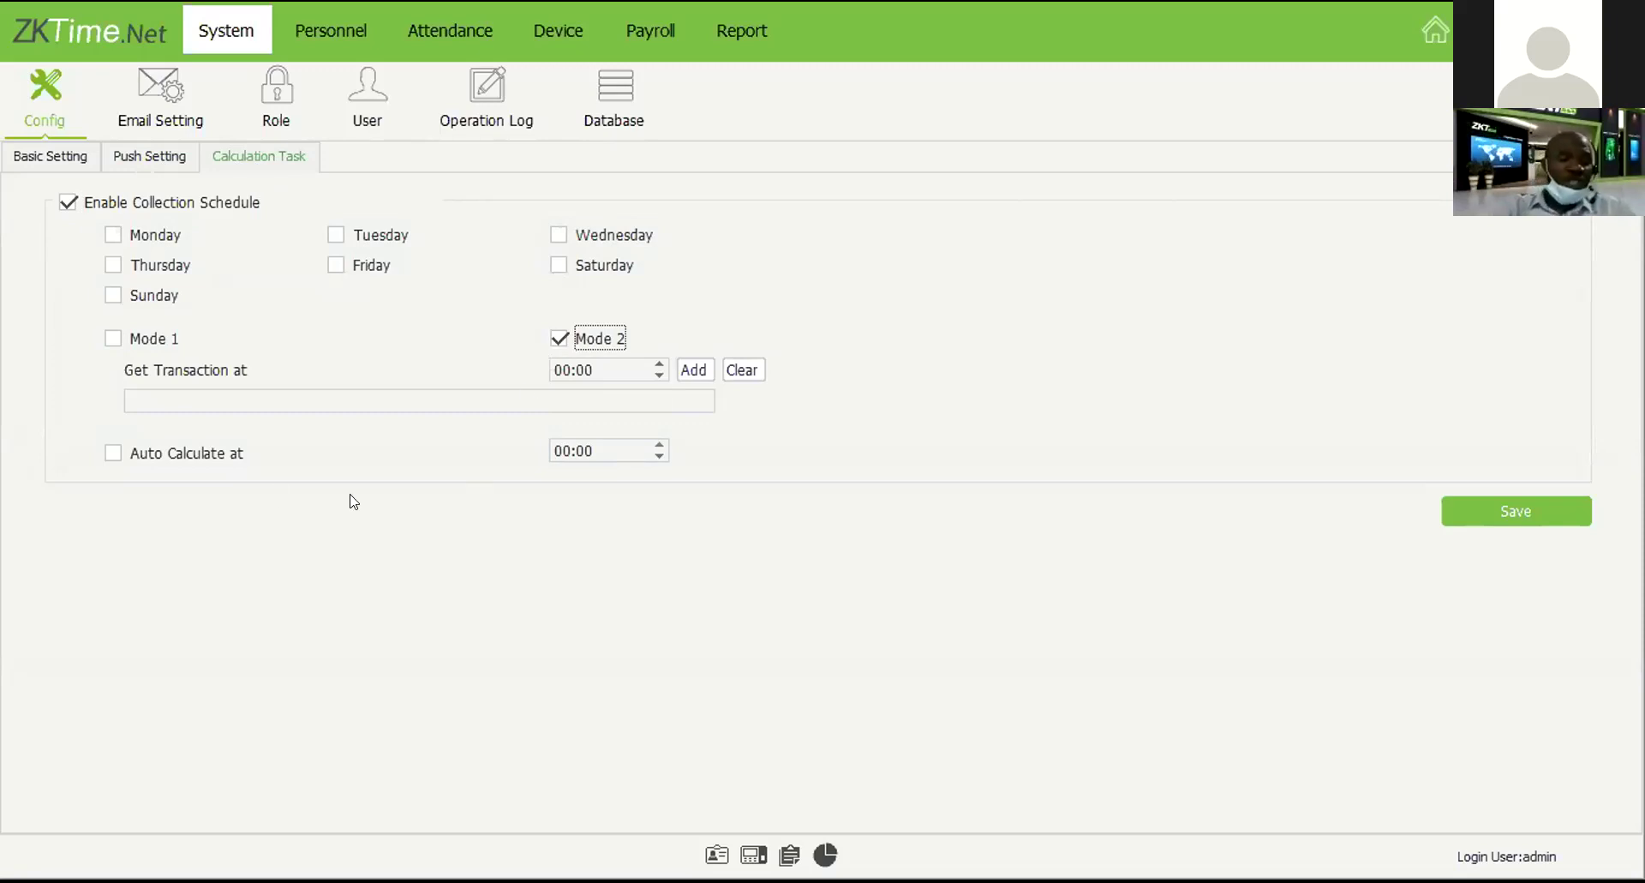
{"action": "left_click", "coordinate": [112, 454]}
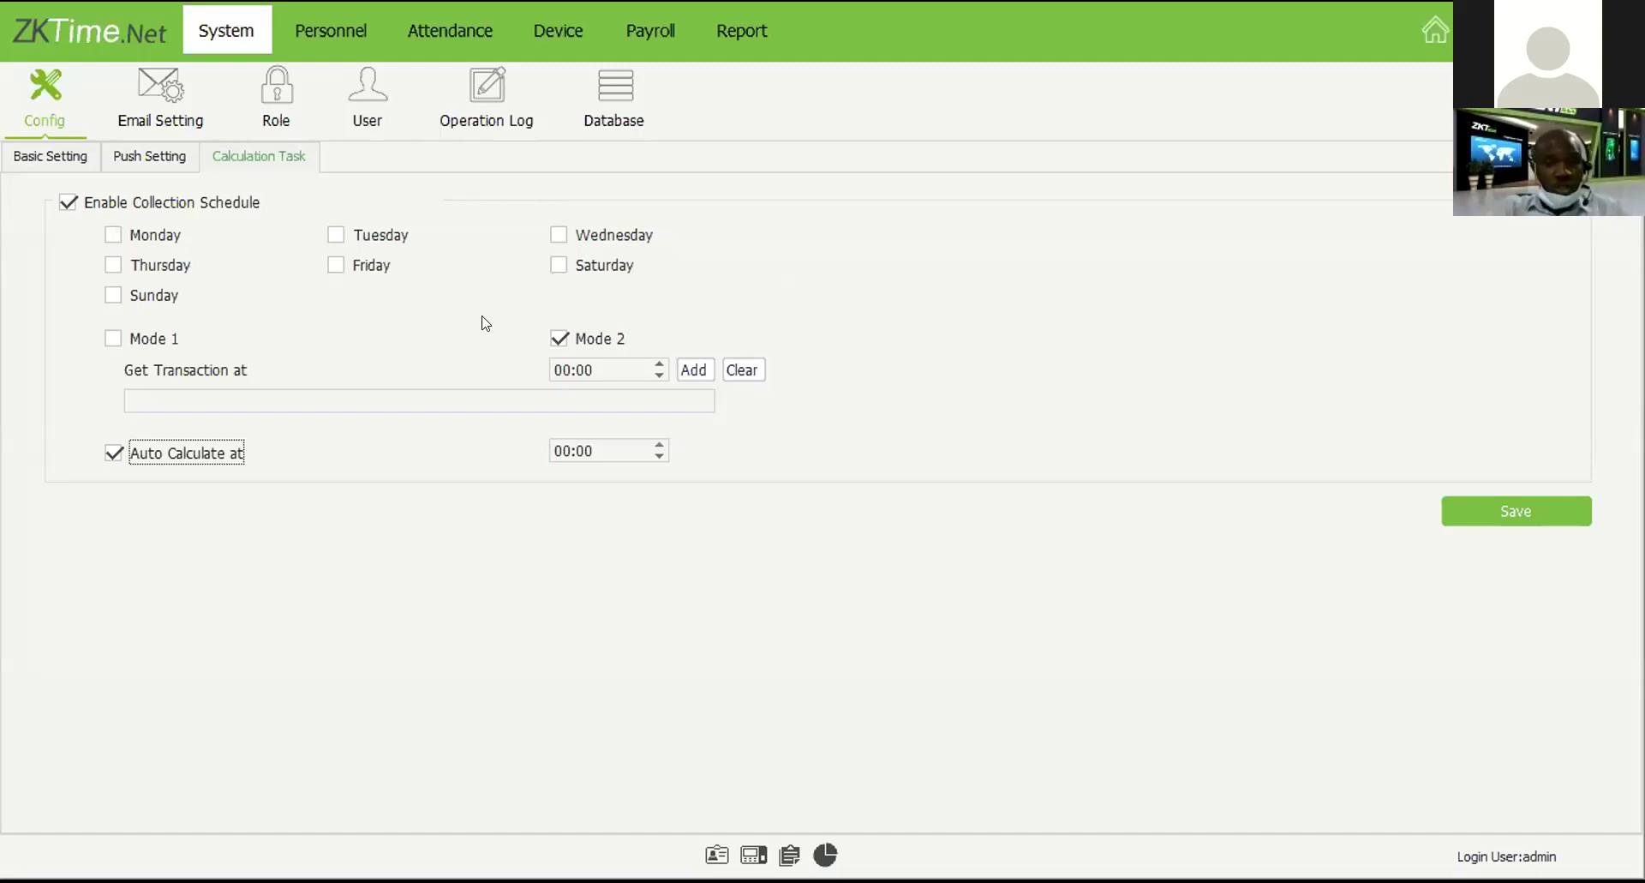
Switch collection to Mode 1 and back to Mode 2, then go to Email Setting.
{"action": "left_click", "coordinate": [116, 339]}
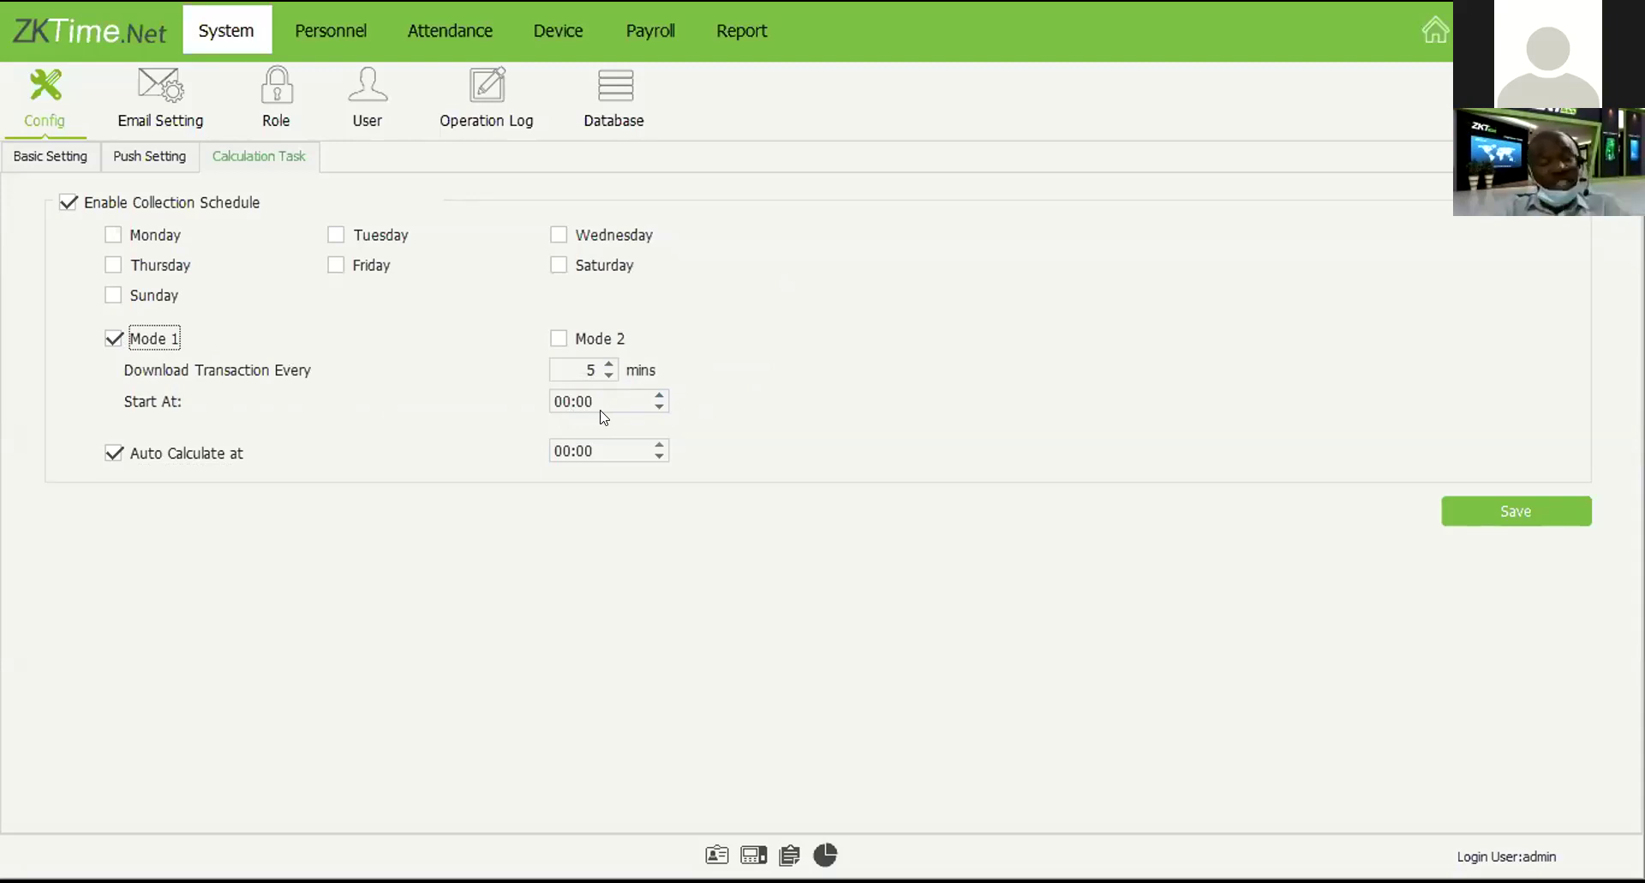
{"action": "left_click", "coordinate": [561, 339]}
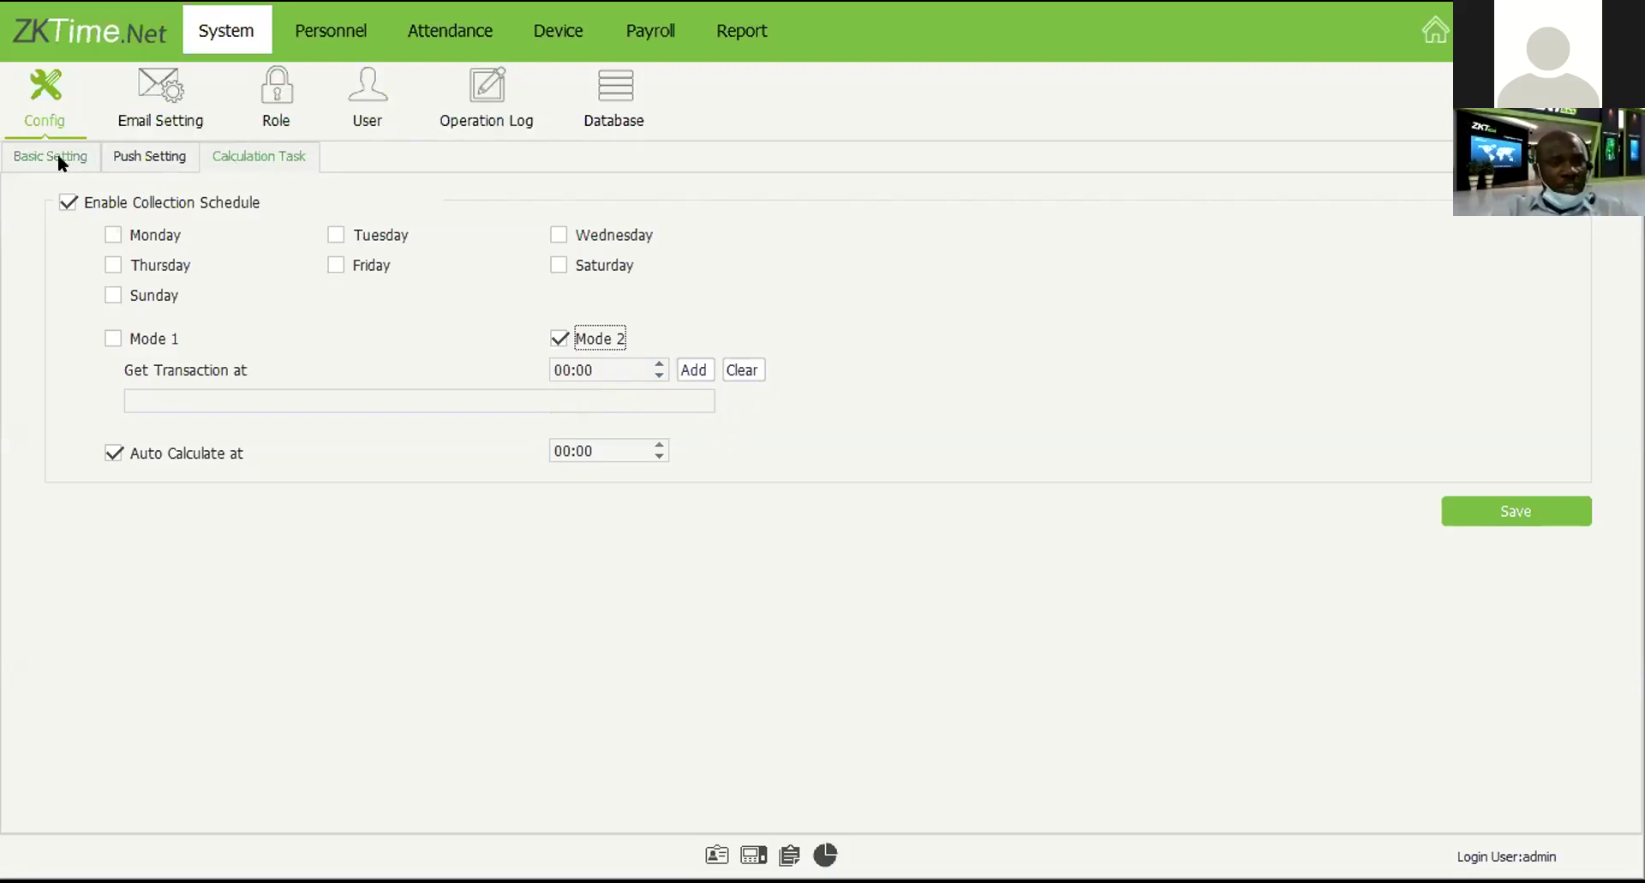
{"action": "left_click", "coordinate": [152, 99]}
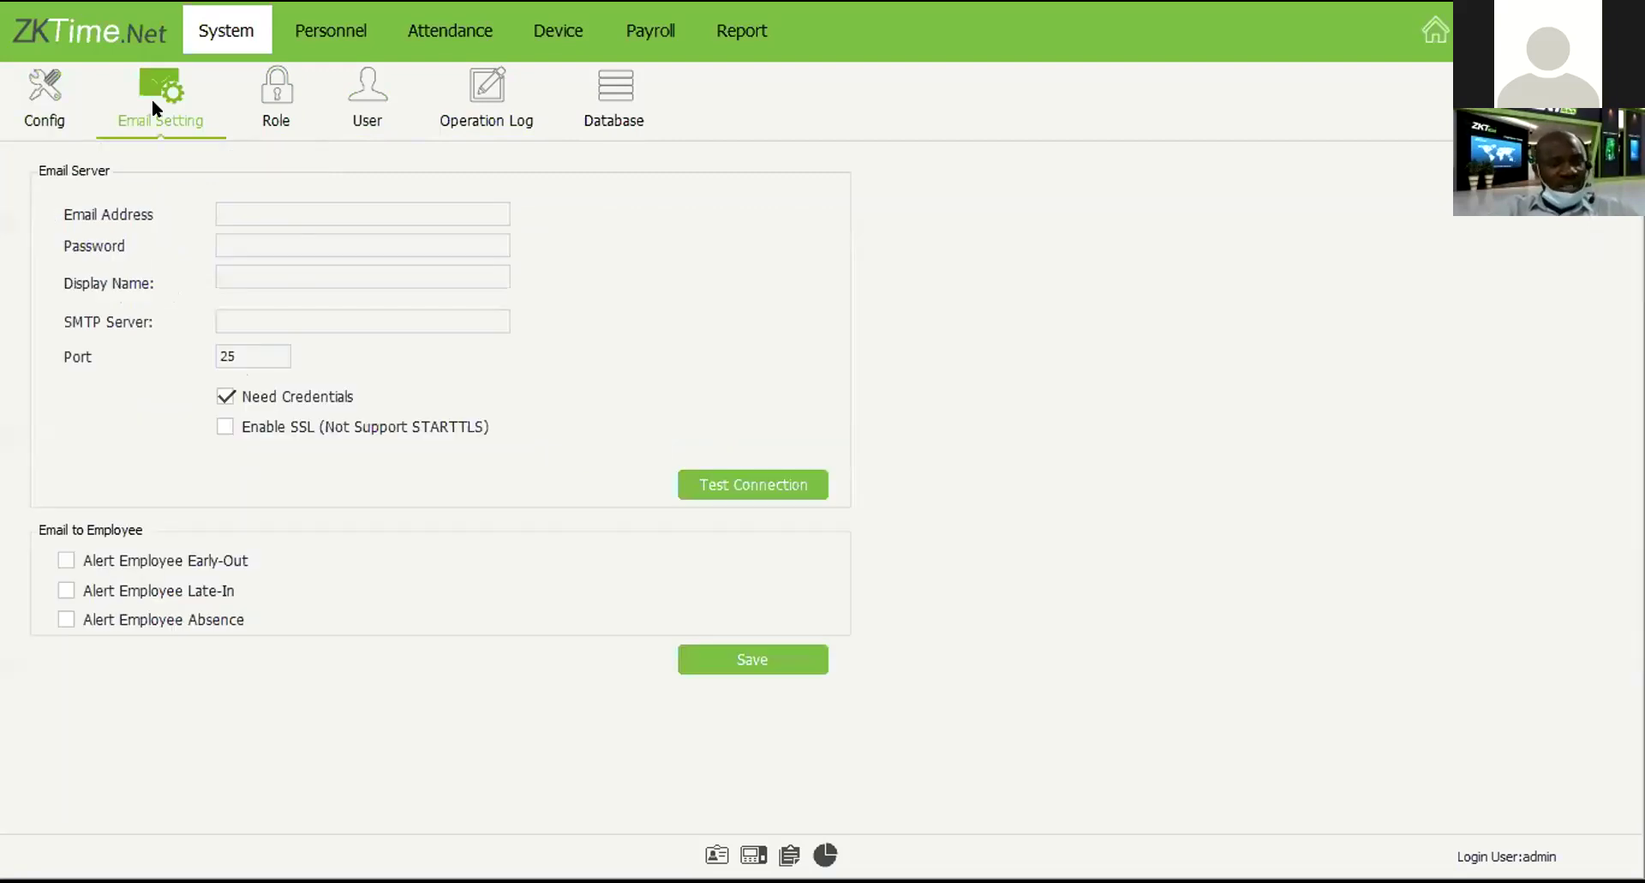
Enter the sender's email address in the Email Address field.
{"action": "left_click", "coordinate": [240, 204]}
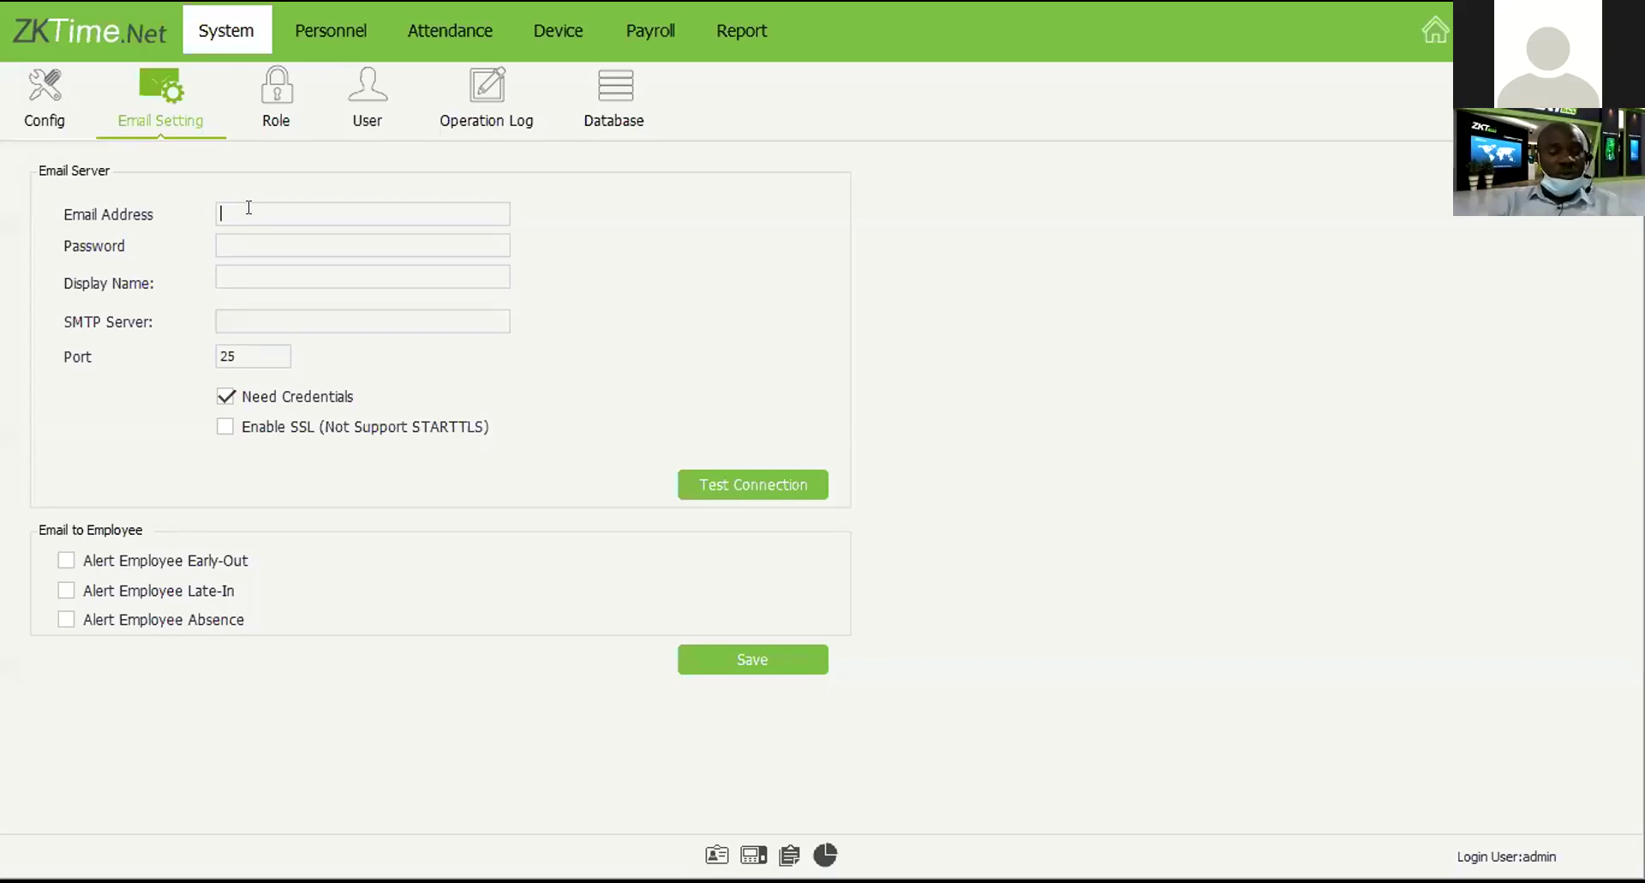
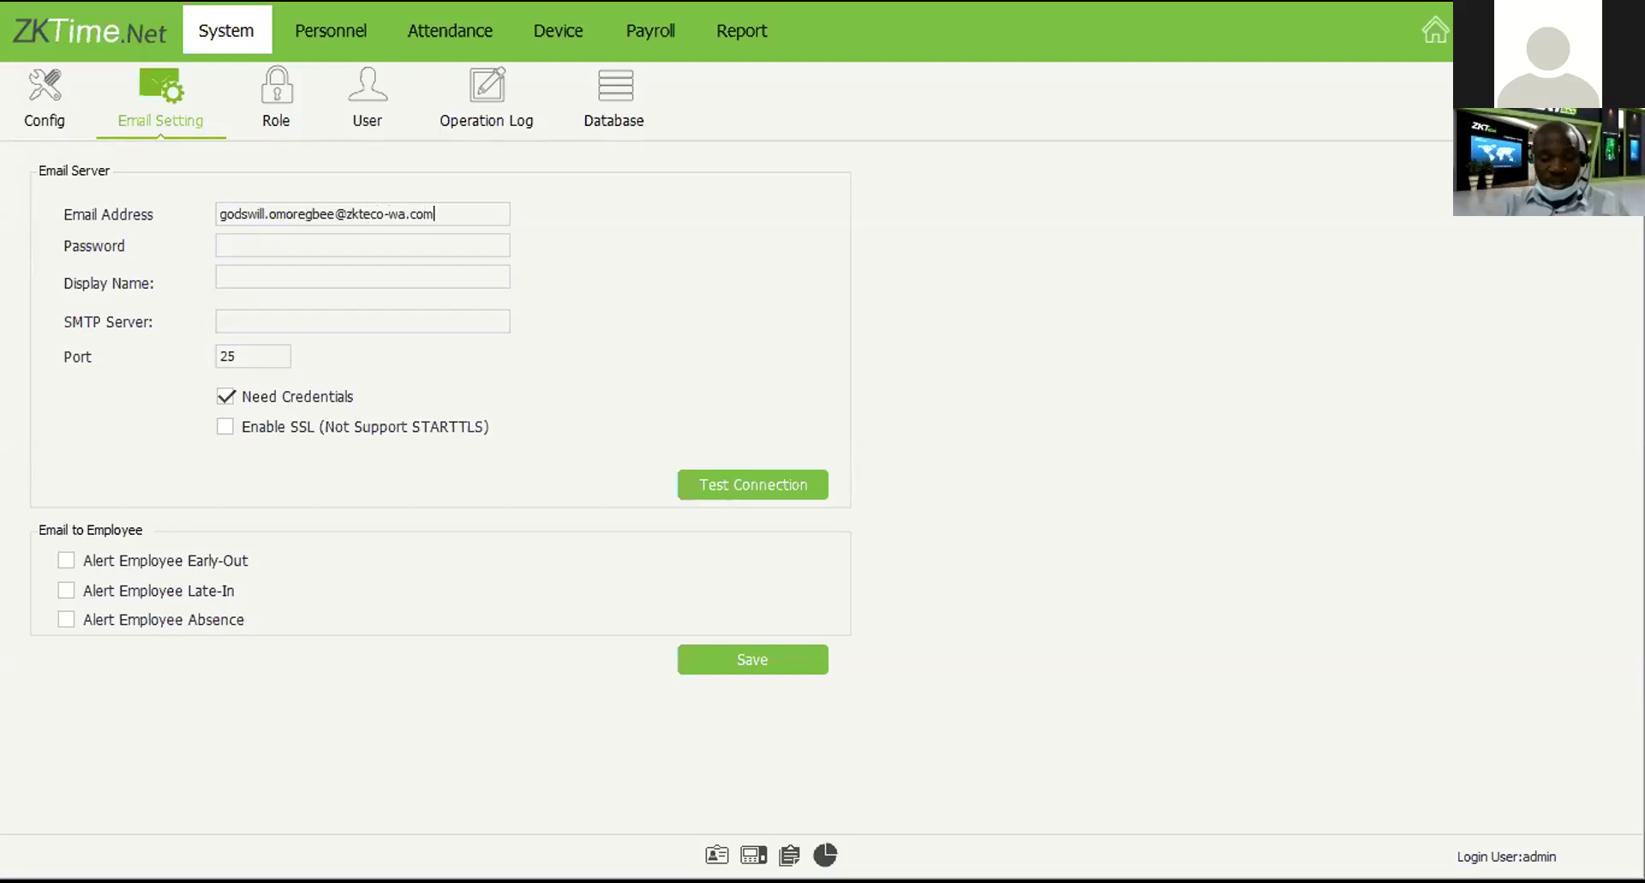
{"action": "left_click", "coordinate": [225, 245]}
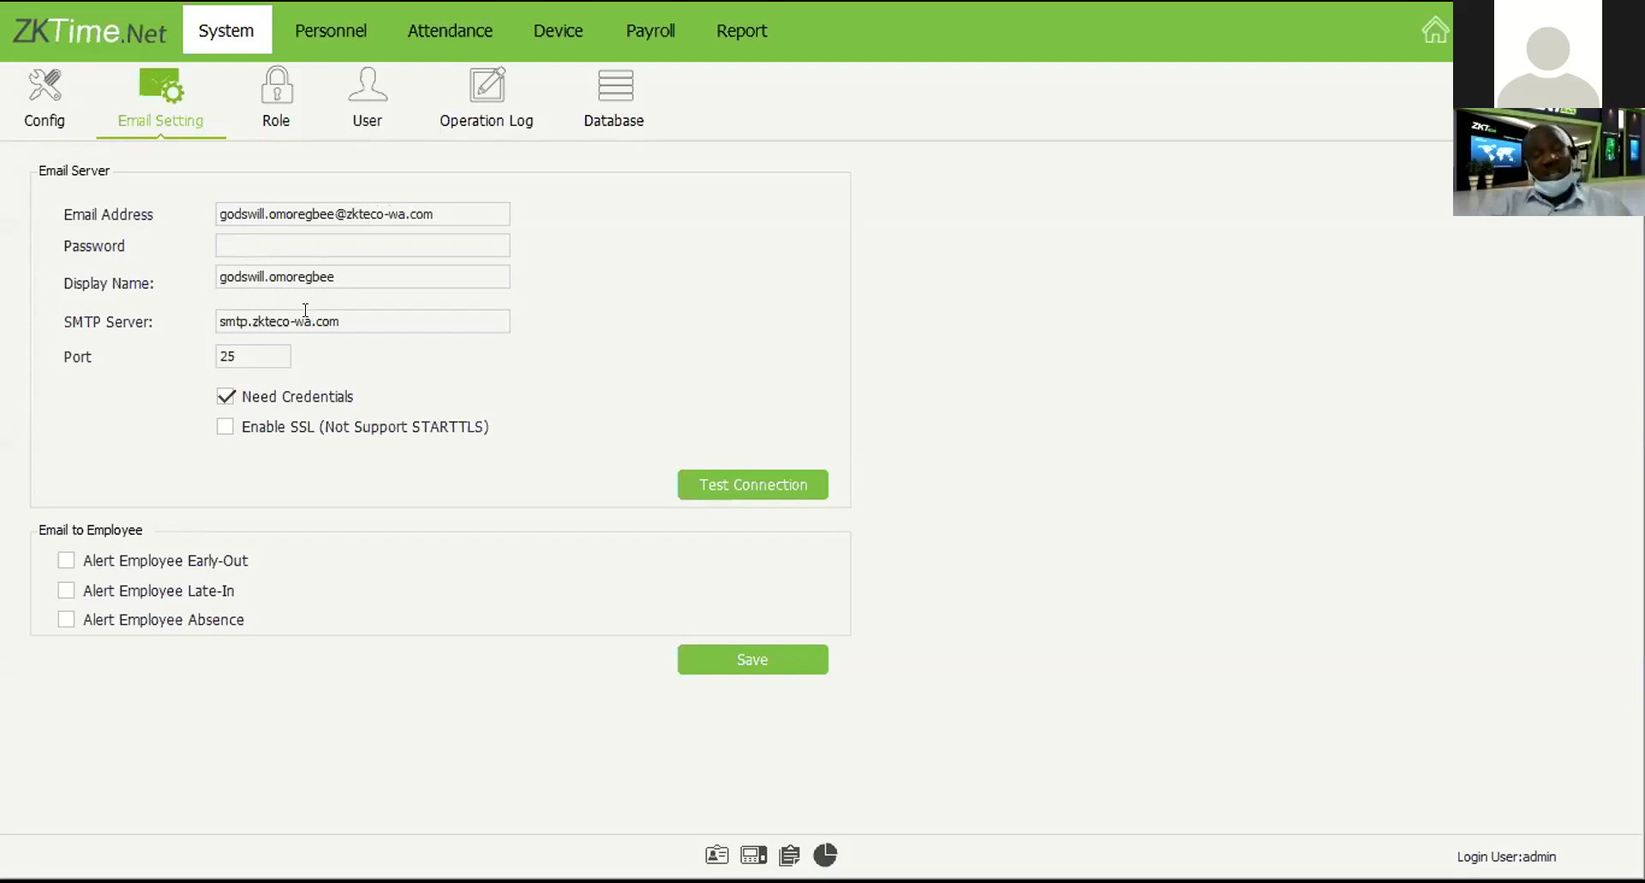
Change the SMTP server to smtp.gmail.com and enter the account password.
{"action": "key", "text": "BackSpace"}
{"action": "key", "text": "BackSpace"}
{"action": "key", "text": "BackSpace"}
{"action": "key", "text": "BackSpace"}
{"action": "key", "text": "BackSpace"}
{"action": "key", "text": "BackSpace"}
{"action": "key", "text": "BackSpace"}
{"action": "key", "text": "BackSpace"}
{"action": "key", "text": "BackSpace"}
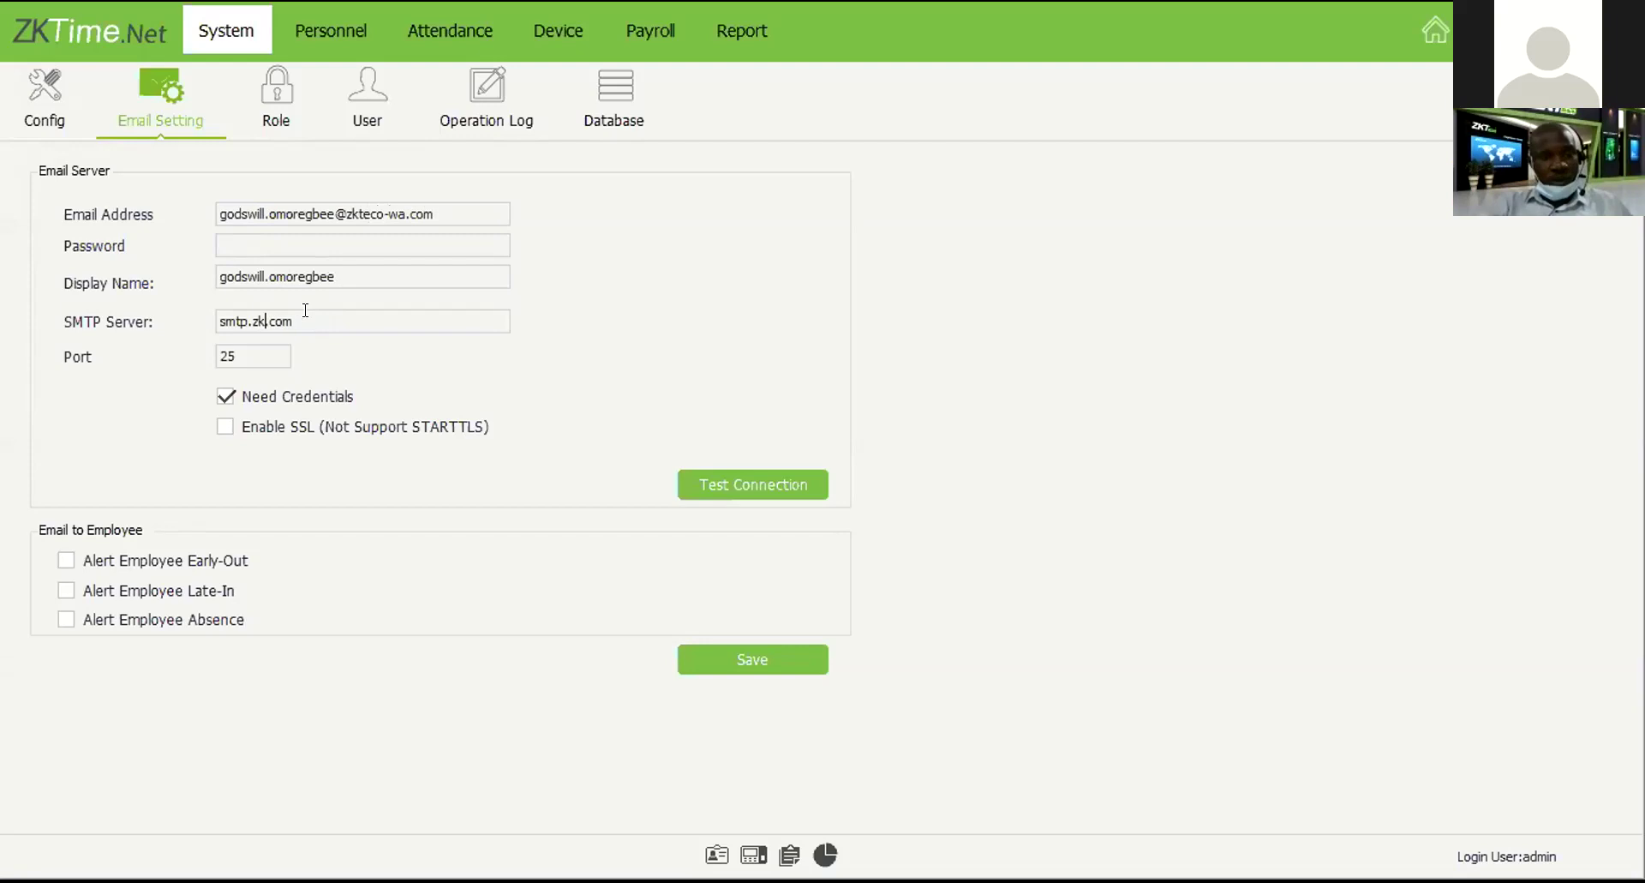
{"action": "type", "text": "gmail"}
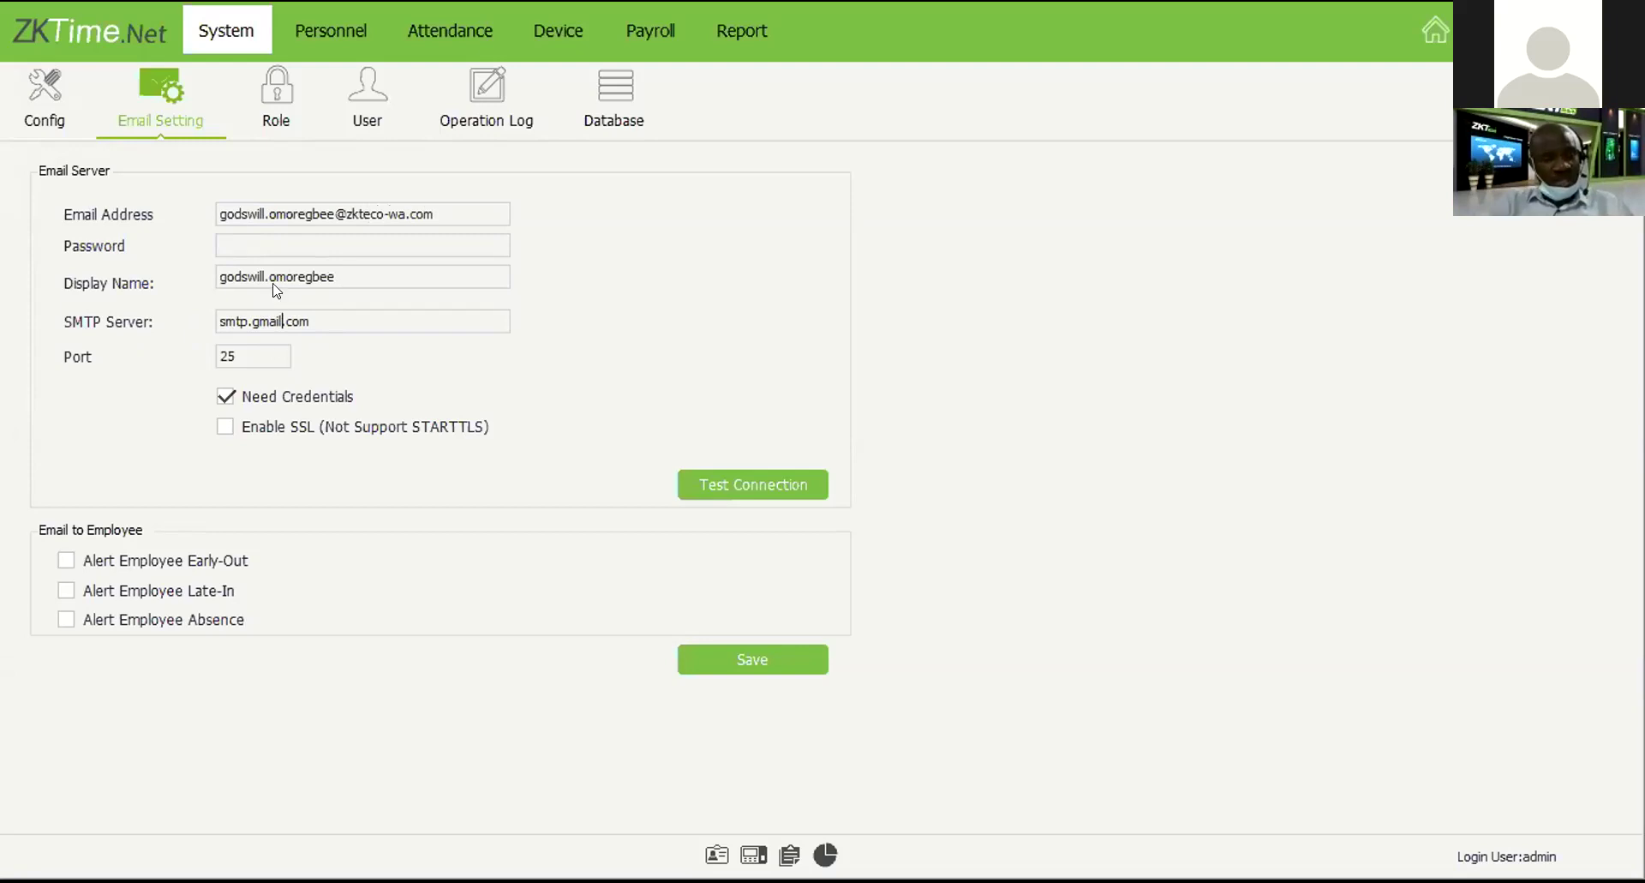
{"action": "left_click", "coordinate": [268, 244]}
{"action": "type", "text": "**********"}
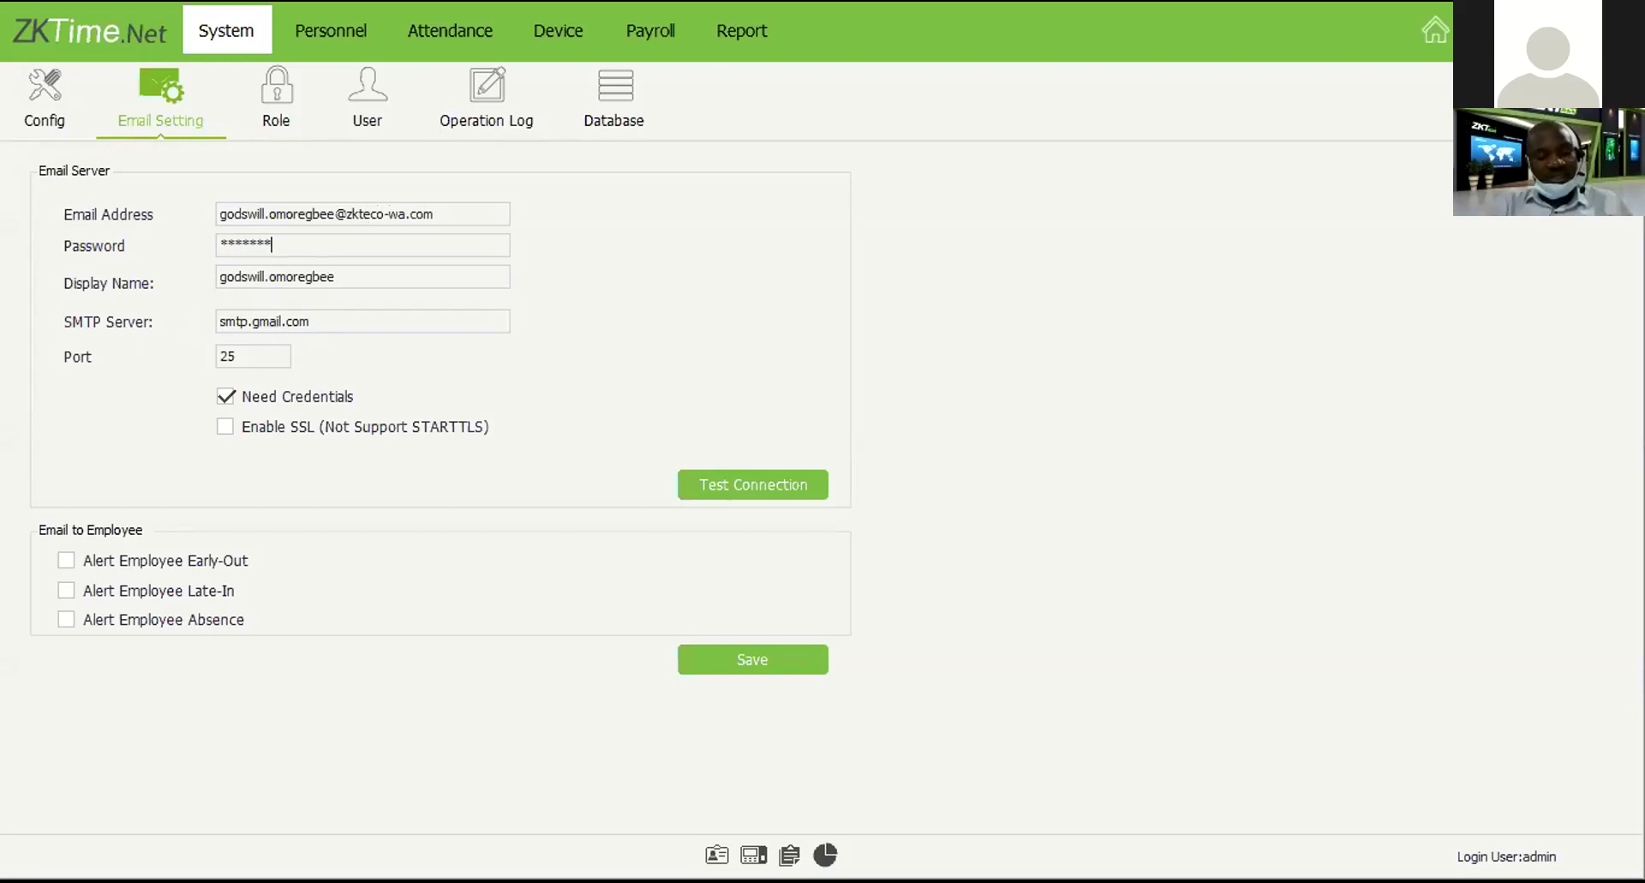
{"action": "type", "text": "**"}
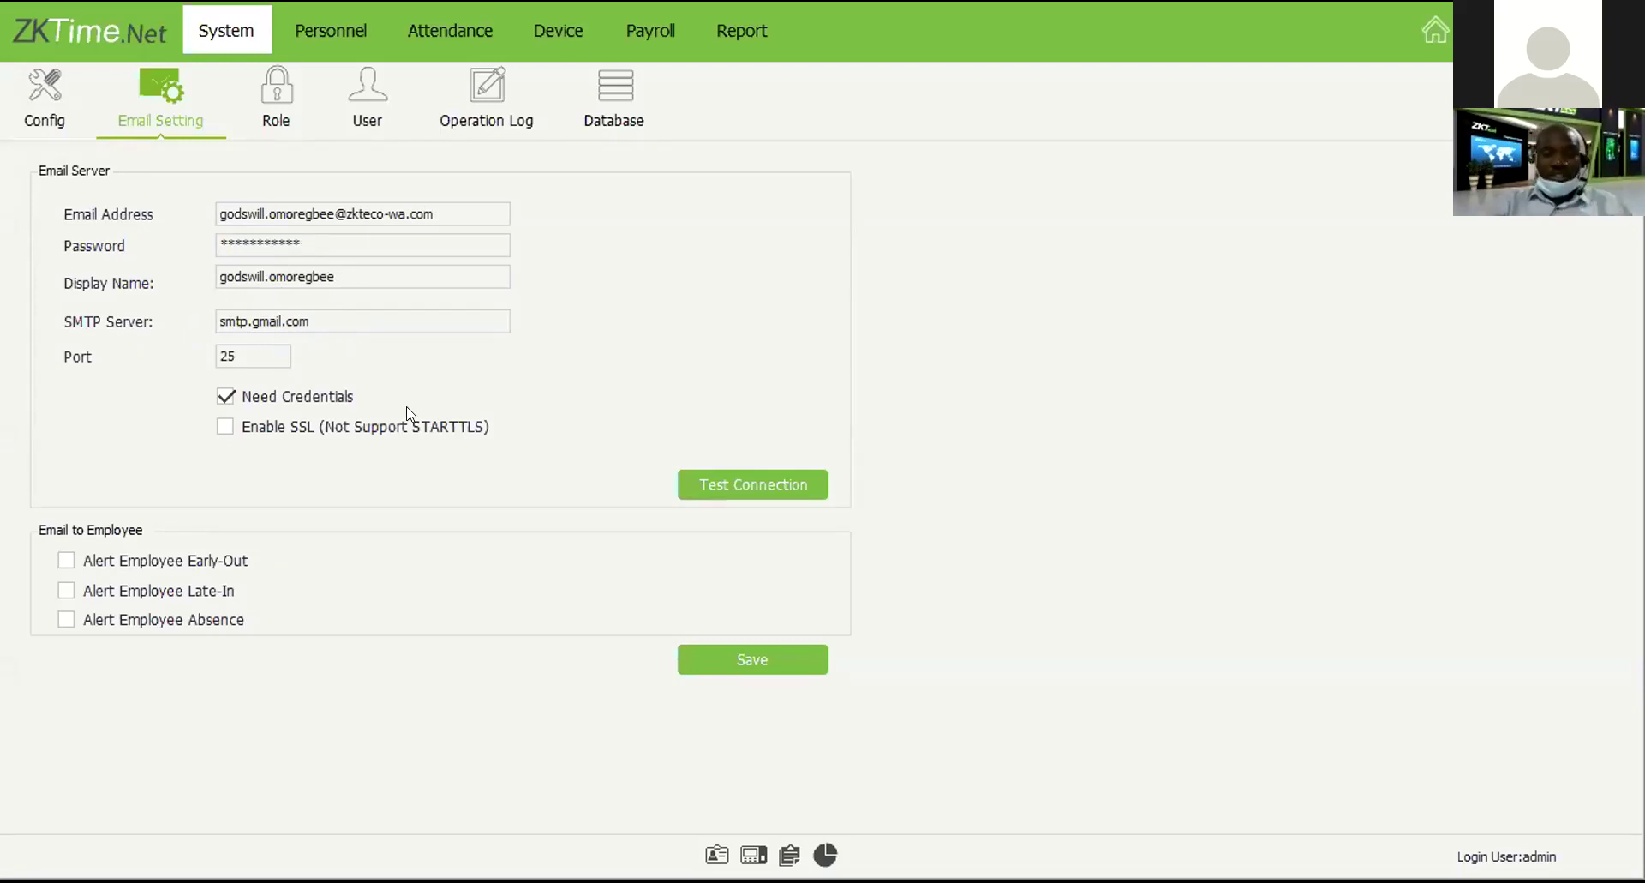
{"action": "left_click", "coordinate": [725, 487]}
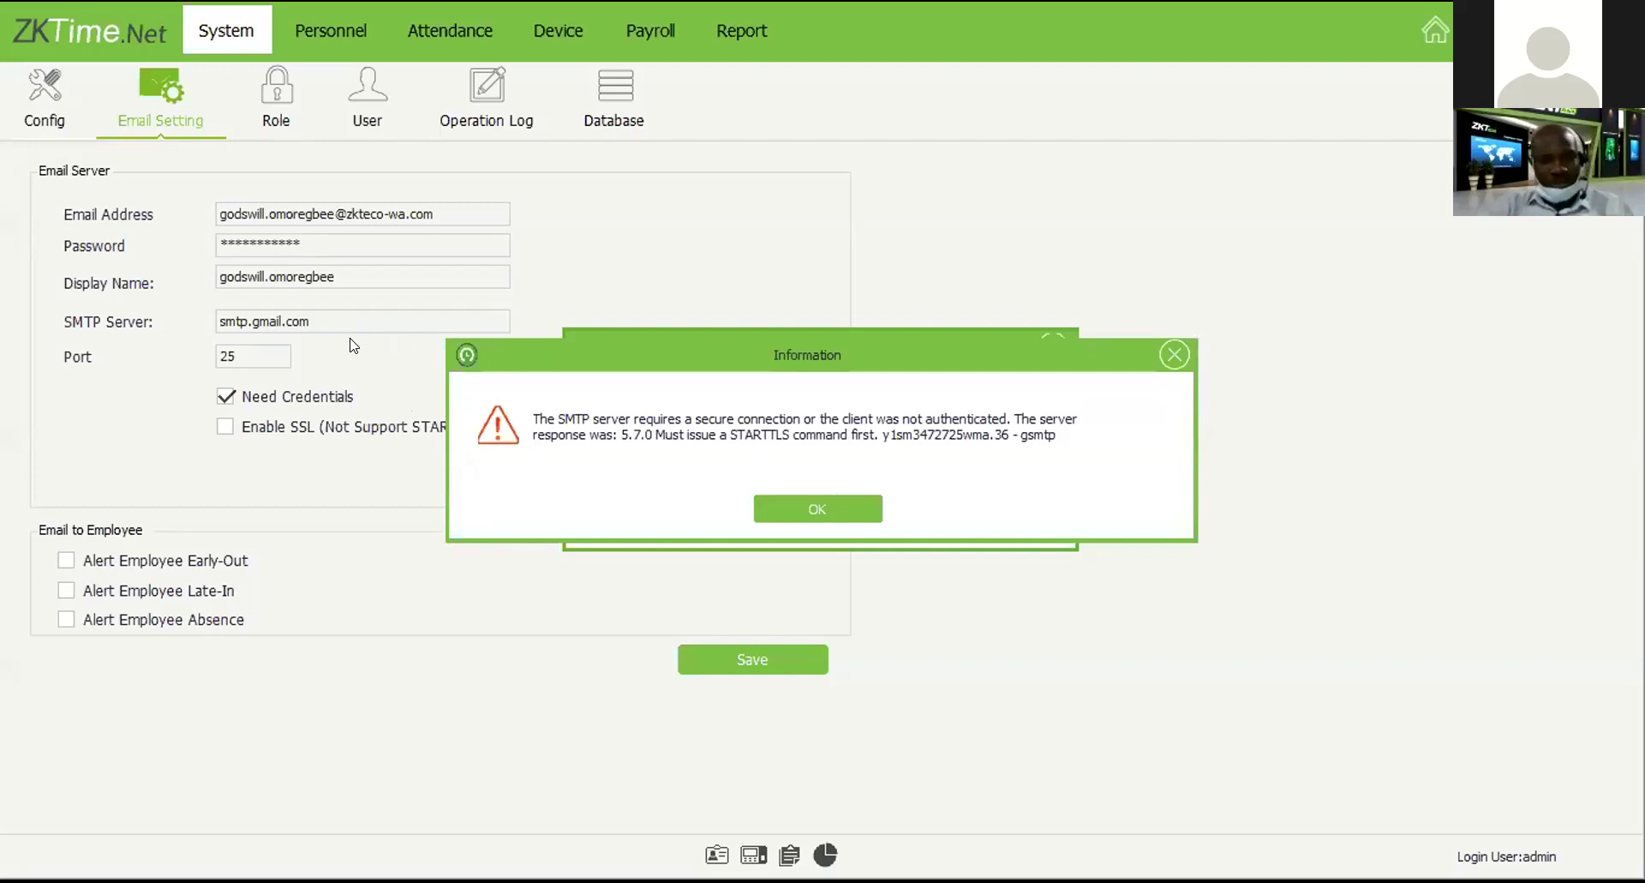
{"action": "left_click", "coordinate": [855, 507]}
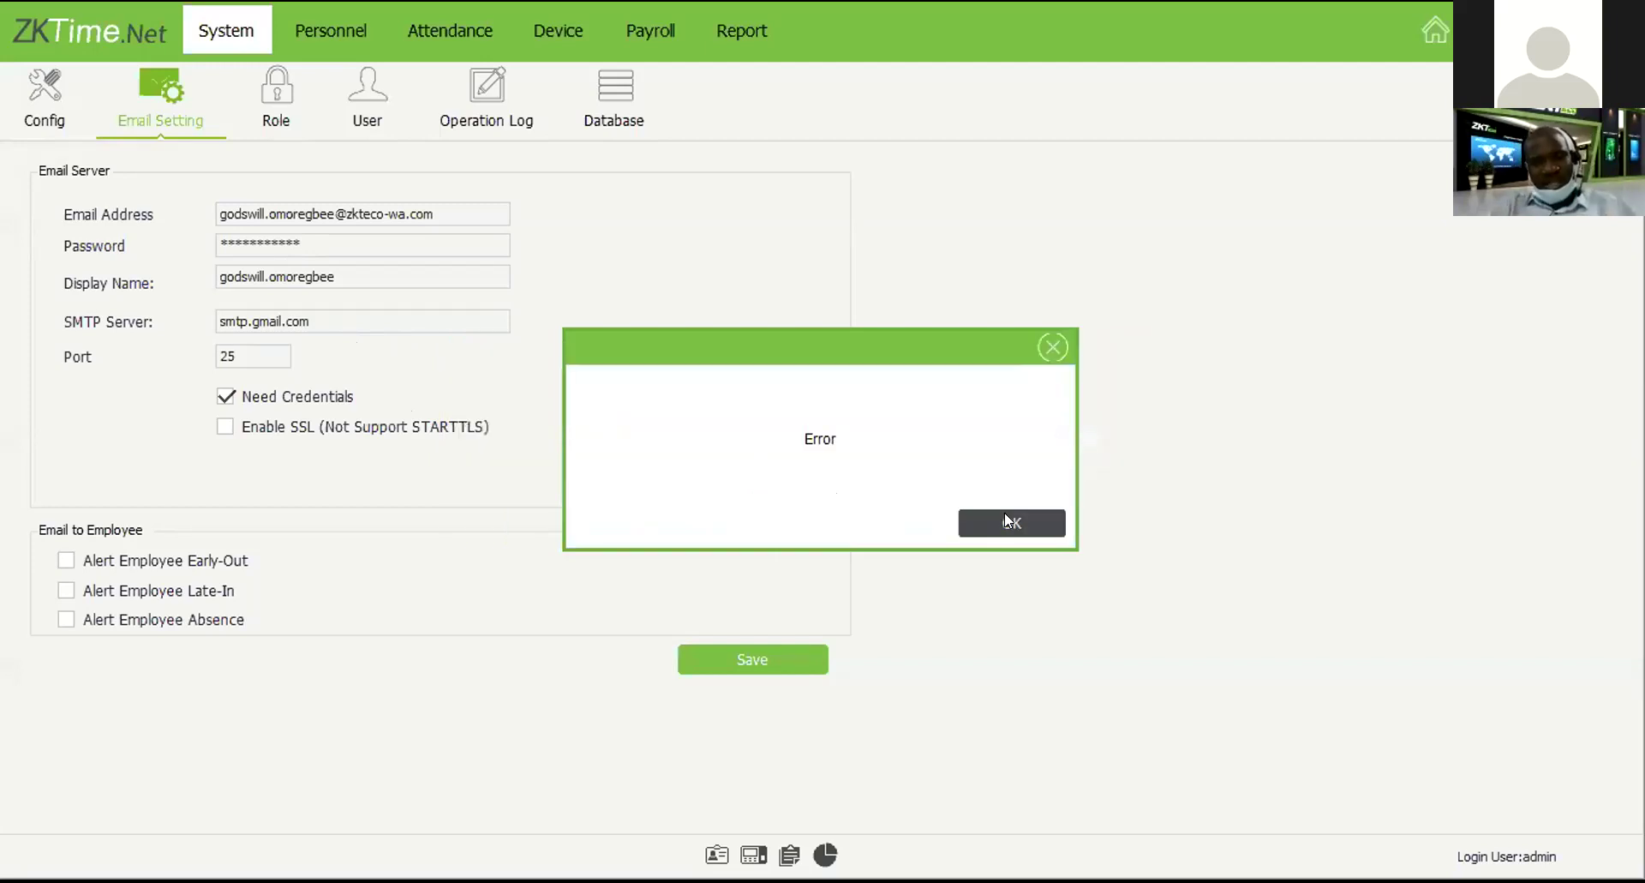
{"action": "left_click", "coordinate": [1007, 520]}
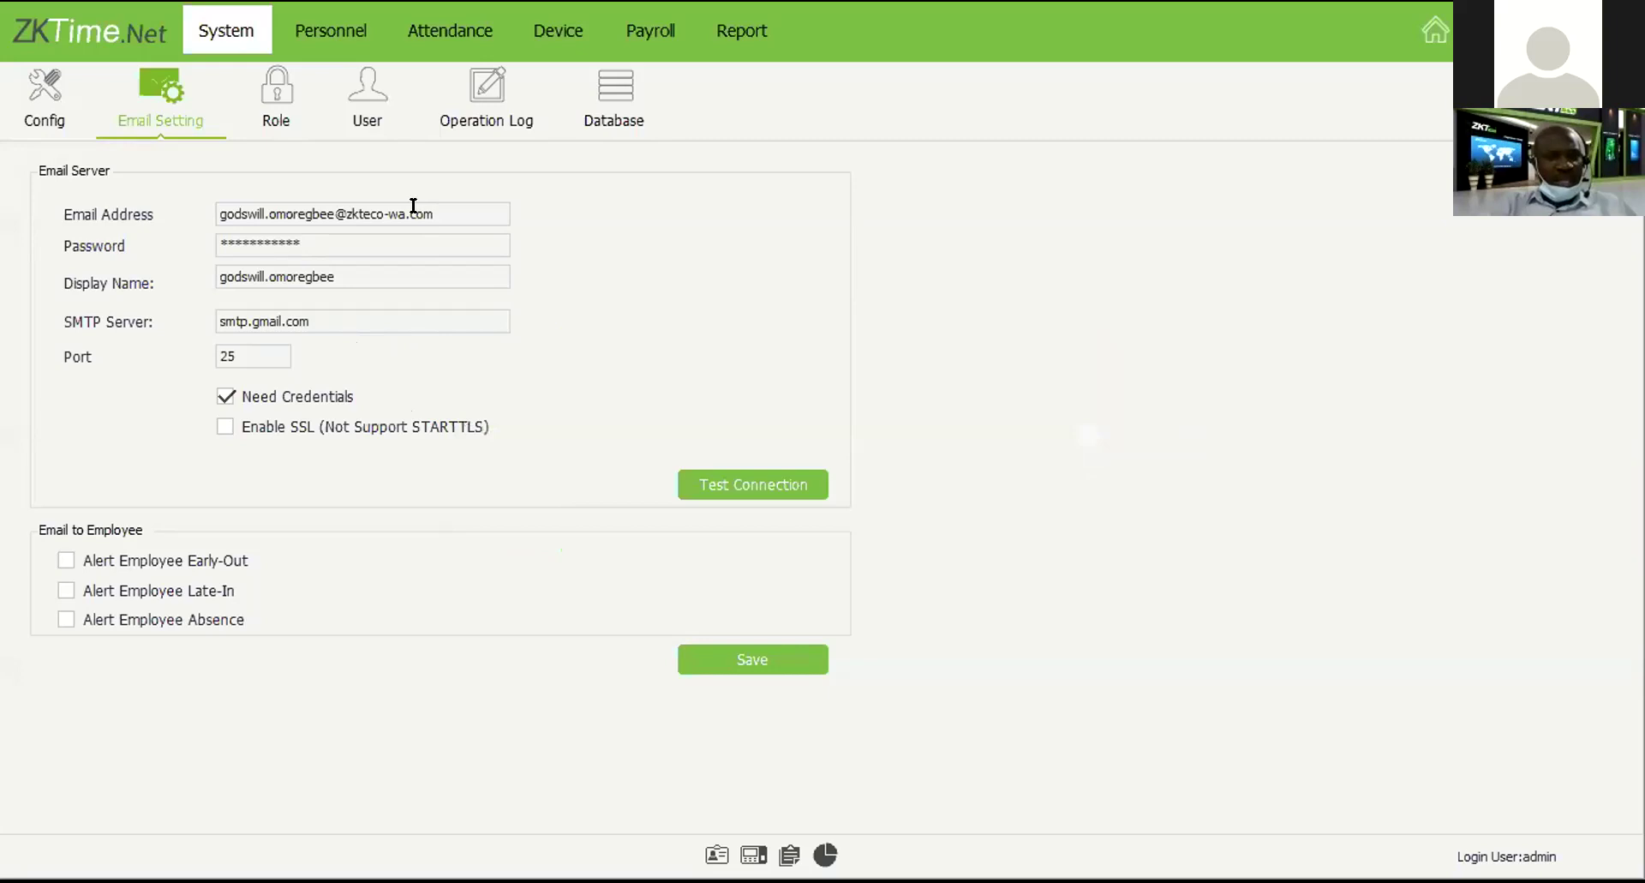
Edit the sender email address to the other zkteco.com account.
{"action": "left_click", "coordinate": [336, 213]}
{"action": "key", "text": "BackSpace"}
{"action": "key", "text": "BackSpace"}
{"action": "key", "text": "BackSpace"}
{"action": "key", "text": "BackSpace"}
{"action": "key", "text": "BackSpace"}
{"action": "key", "text": "BackSpace"}
{"action": "key", "text": "BackSpace"}
{"action": "key", "text": "BackSpace"}
{"action": "key", "text": "Right"}
{"action": "key", "text": "Right"}
{"action": "key", "text": "Right"}
{"action": "key", "text": "Right"}
{"action": "key", "text": "Right"}
{"action": "key", "text": "Right"}
{"action": "key", "text": "Right"}
{"action": "key", "text": "BackSpace"}
{"action": "key", "text": "BackSpace"}
{"action": "key", "text": "BackSpace"}
{"action": "key", "text": "BackSpace"}
{"action": "key", "text": "BackSpace"}
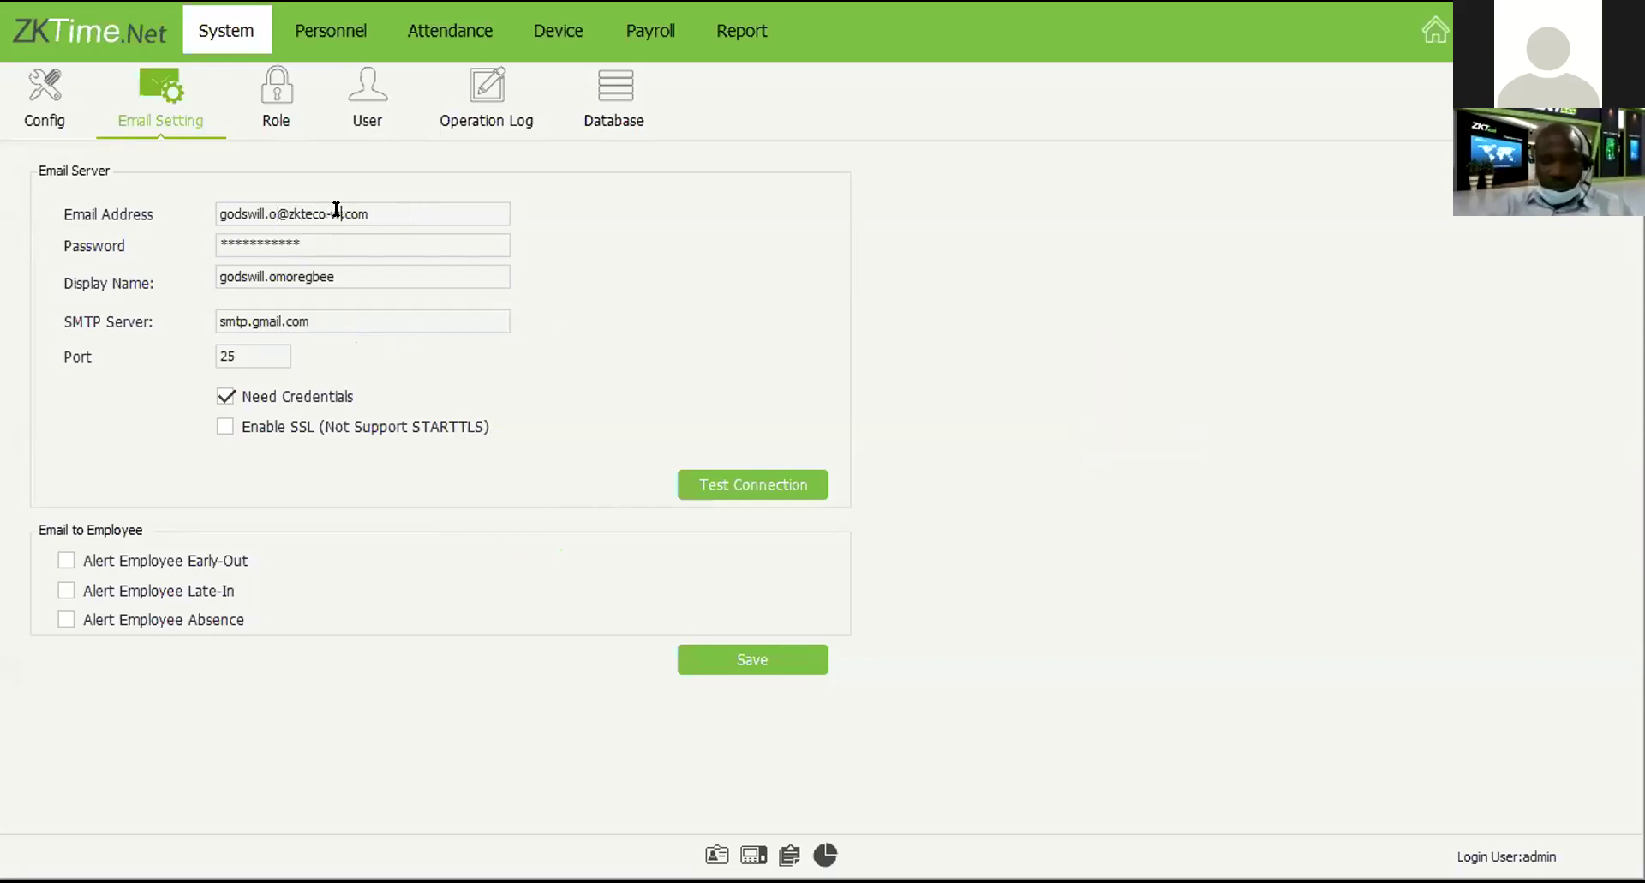
{"action": "type", "text": "co"}
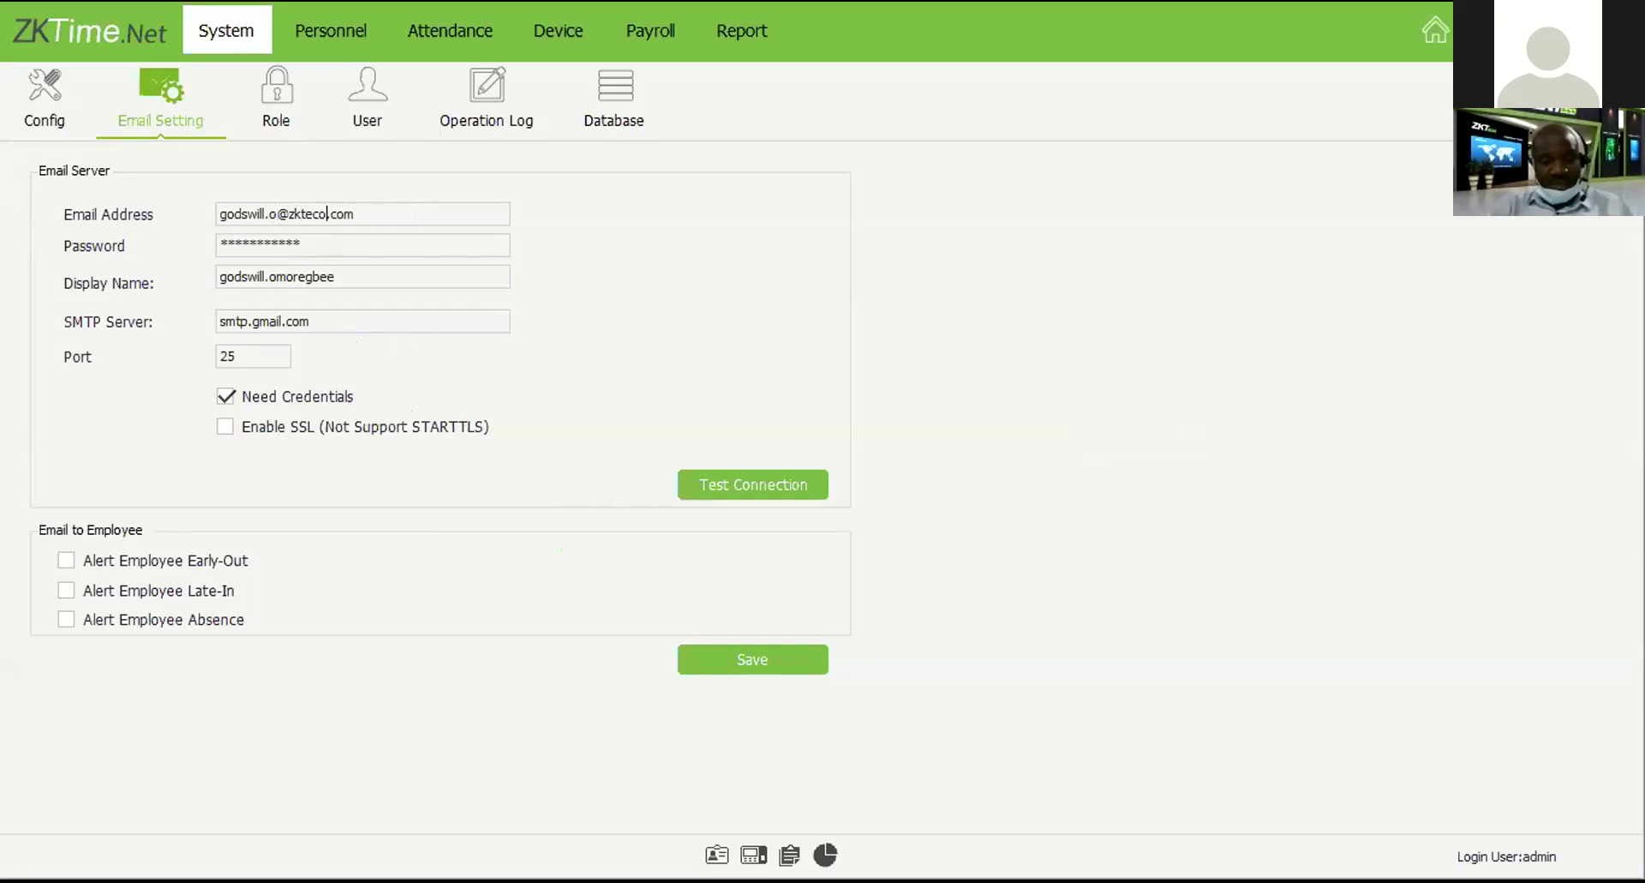
{"action": "left_click", "coordinate": [274, 213]}
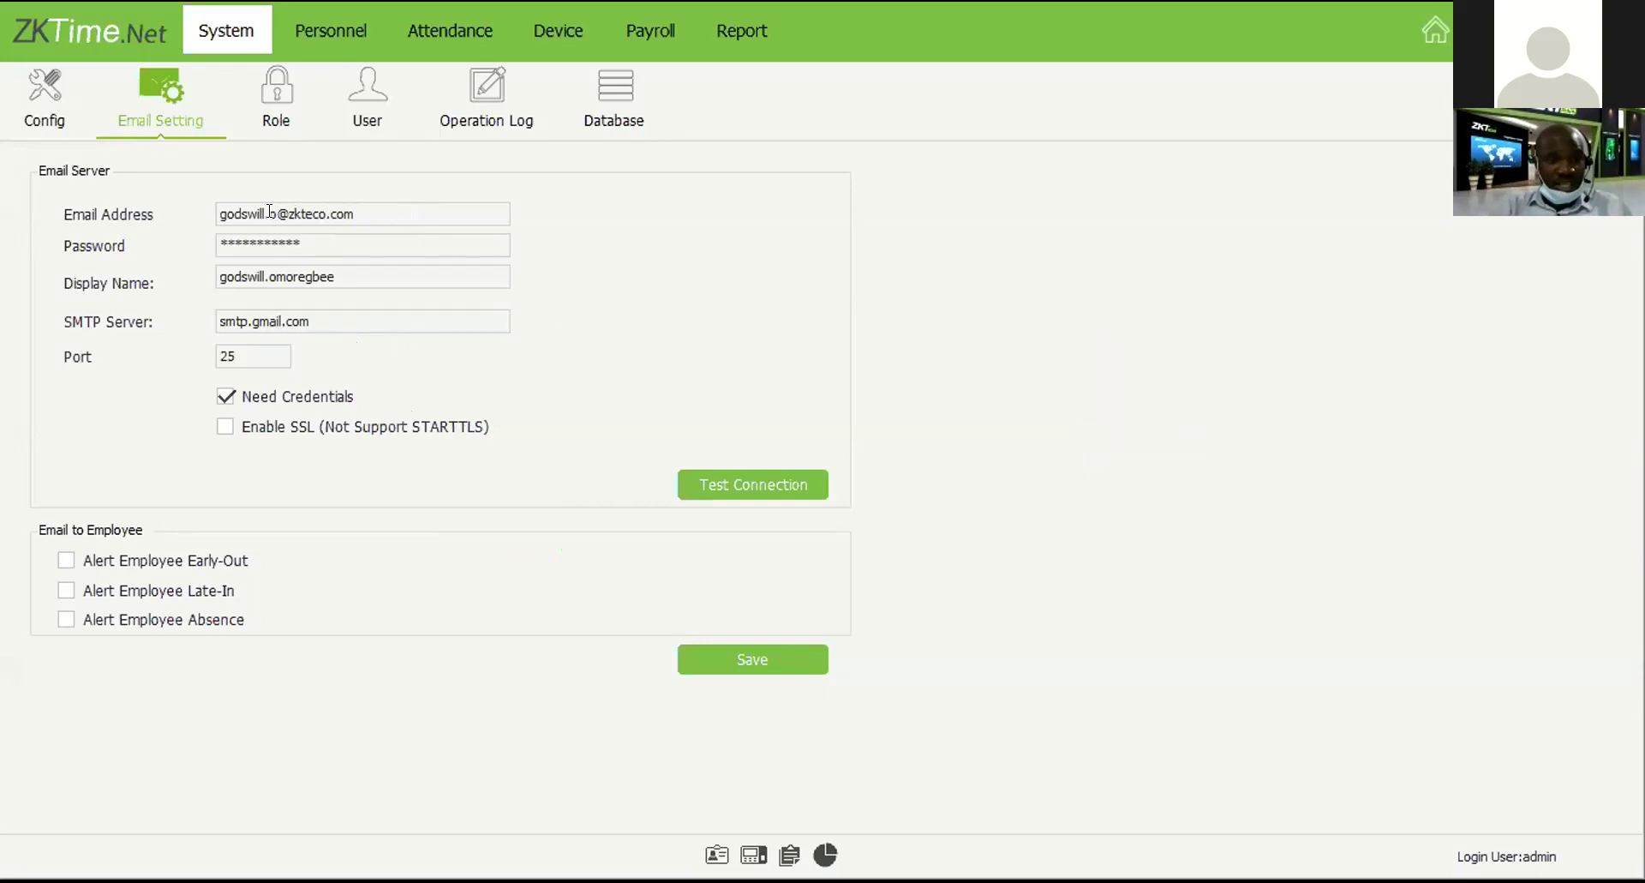
{"action": "key", "text": "BackSpace"}
{"action": "key", "text": "BackSpace"}
{"action": "key", "text": "BackSpace"}
{"action": "key", "text": "BackSpace"}
{"action": "key", "text": "BackSpace"}
{"action": "key", "text": "BackSpace"}
{"action": "key", "text": "BackSpace"}
{"action": "key", "text": "BackSpace"}
{"action": "key", "text": "BackSpace"}
{"action": "key", "text": "BackSpace"}
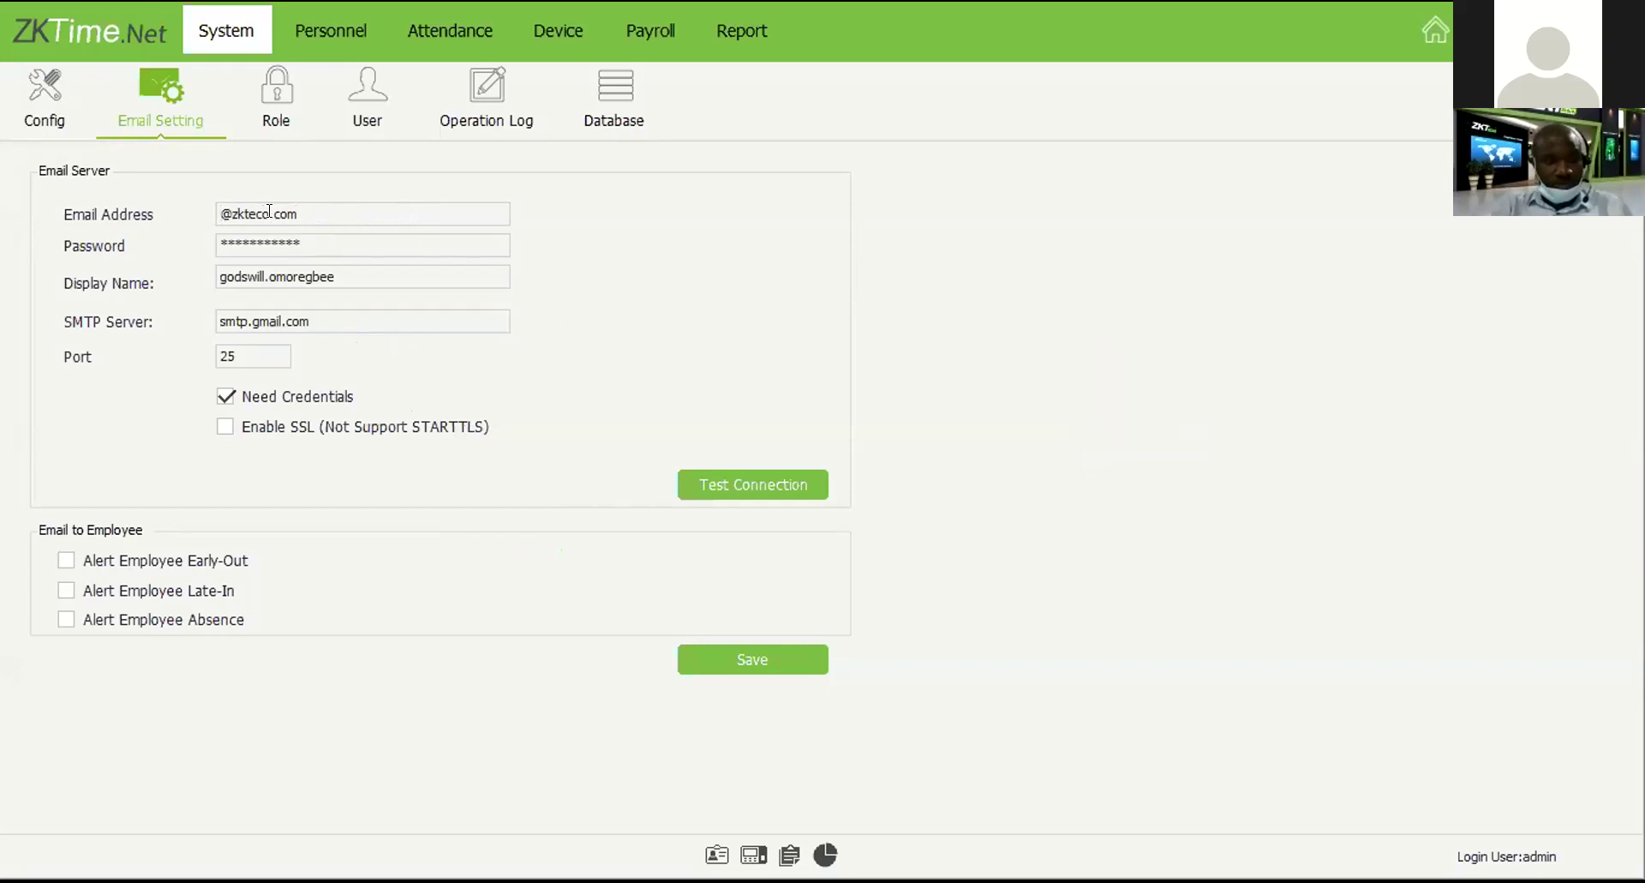
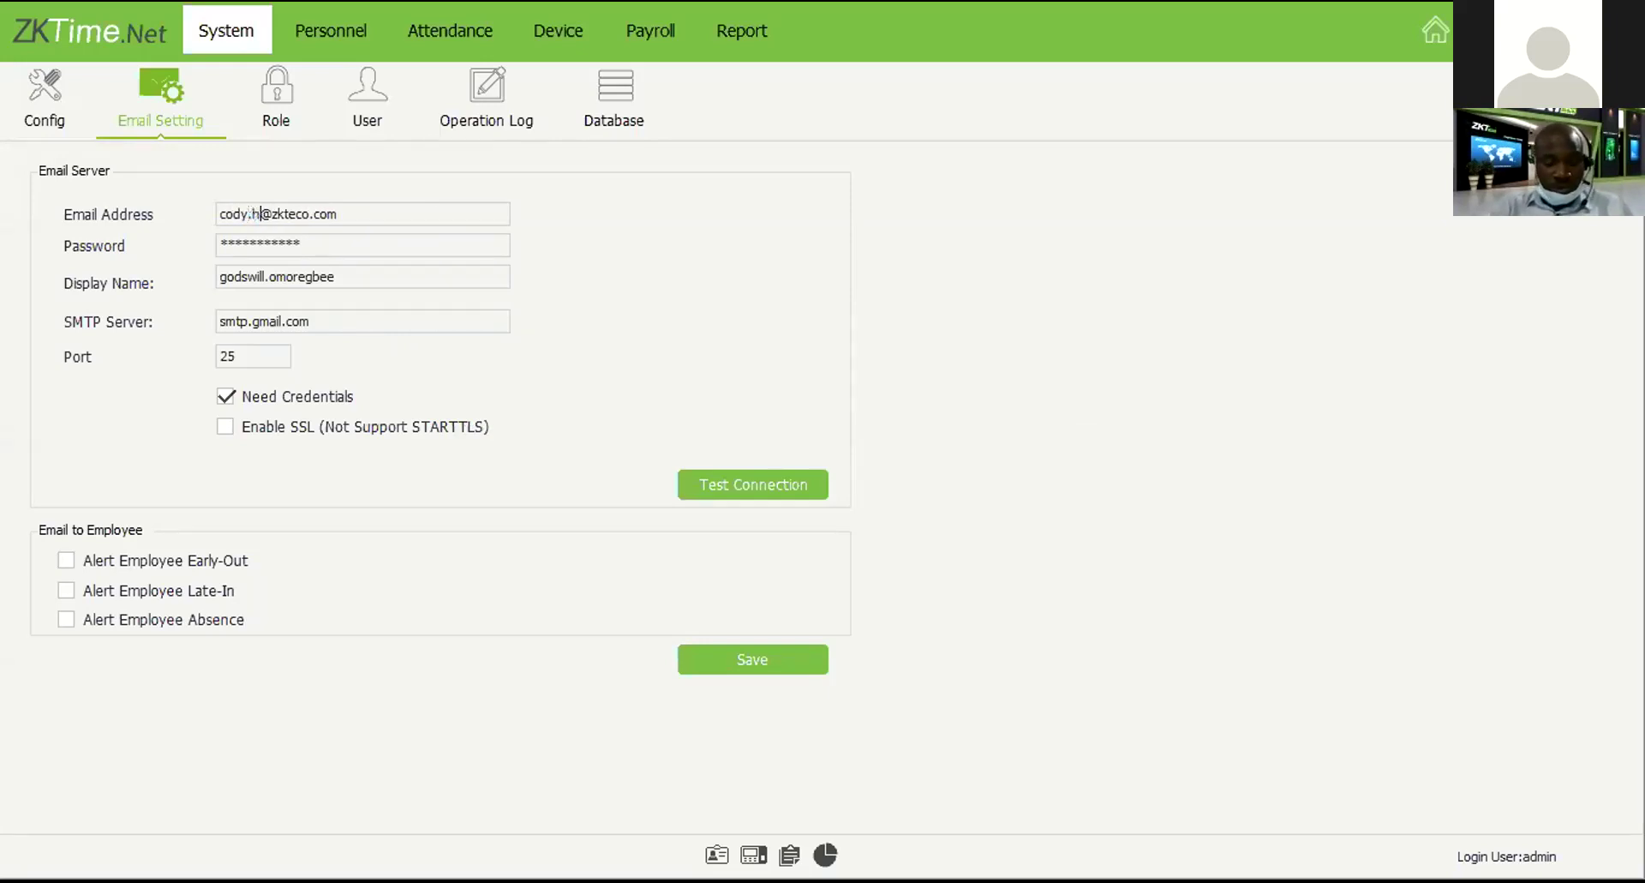
Re-enter the password for the new account, with SMTP server now smtp.zkteco.com.
{"action": "left_click", "coordinate": [347, 245]}
{"action": "key", "text": "BackSpace"}
{"action": "key", "text": "BackSpace"}
{"action": "key", "text": "BackSpace"}
{"action": "key", "text": "BackSpace"}
{"action": "key", "text": "BackSpace"}
{"action": "key", "text": "BackSpace"}
{"action": "key", "text": "BackSpace"}
{"action": "key", "text": "BackSpace"}
{"action": "key", "text": "BackSpace"}
{"action": "key", "text": "BackSpace"}
{"action": "key", "text": "BackSpace"}
{"action": "key", "text": "BackSpace"}
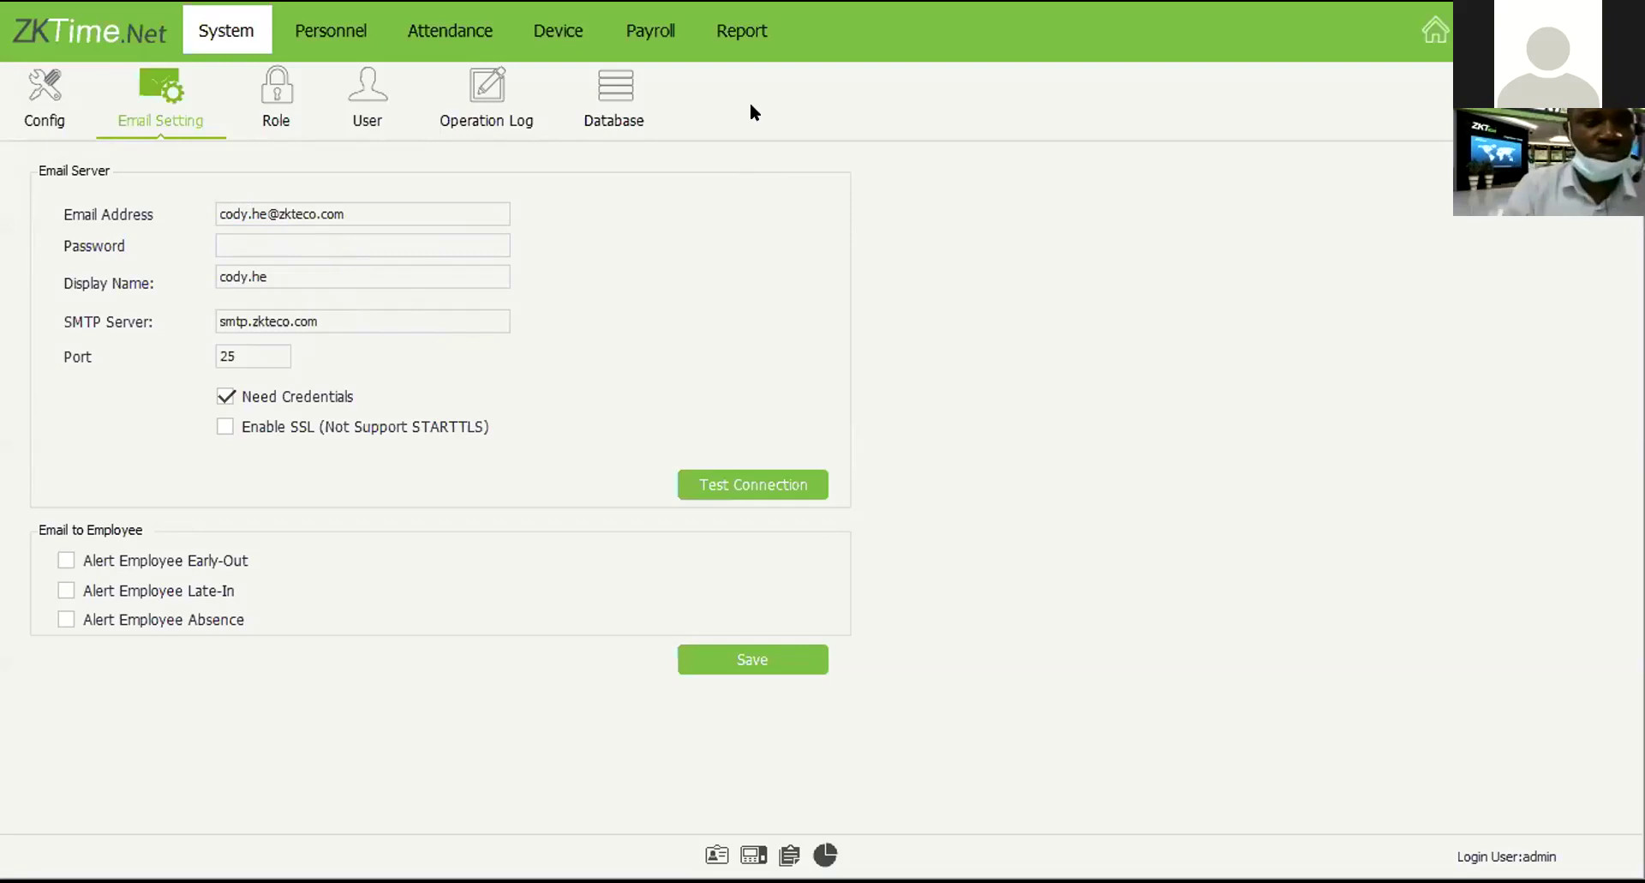
{"action": "left_click", "coordinate": [327, 247]}
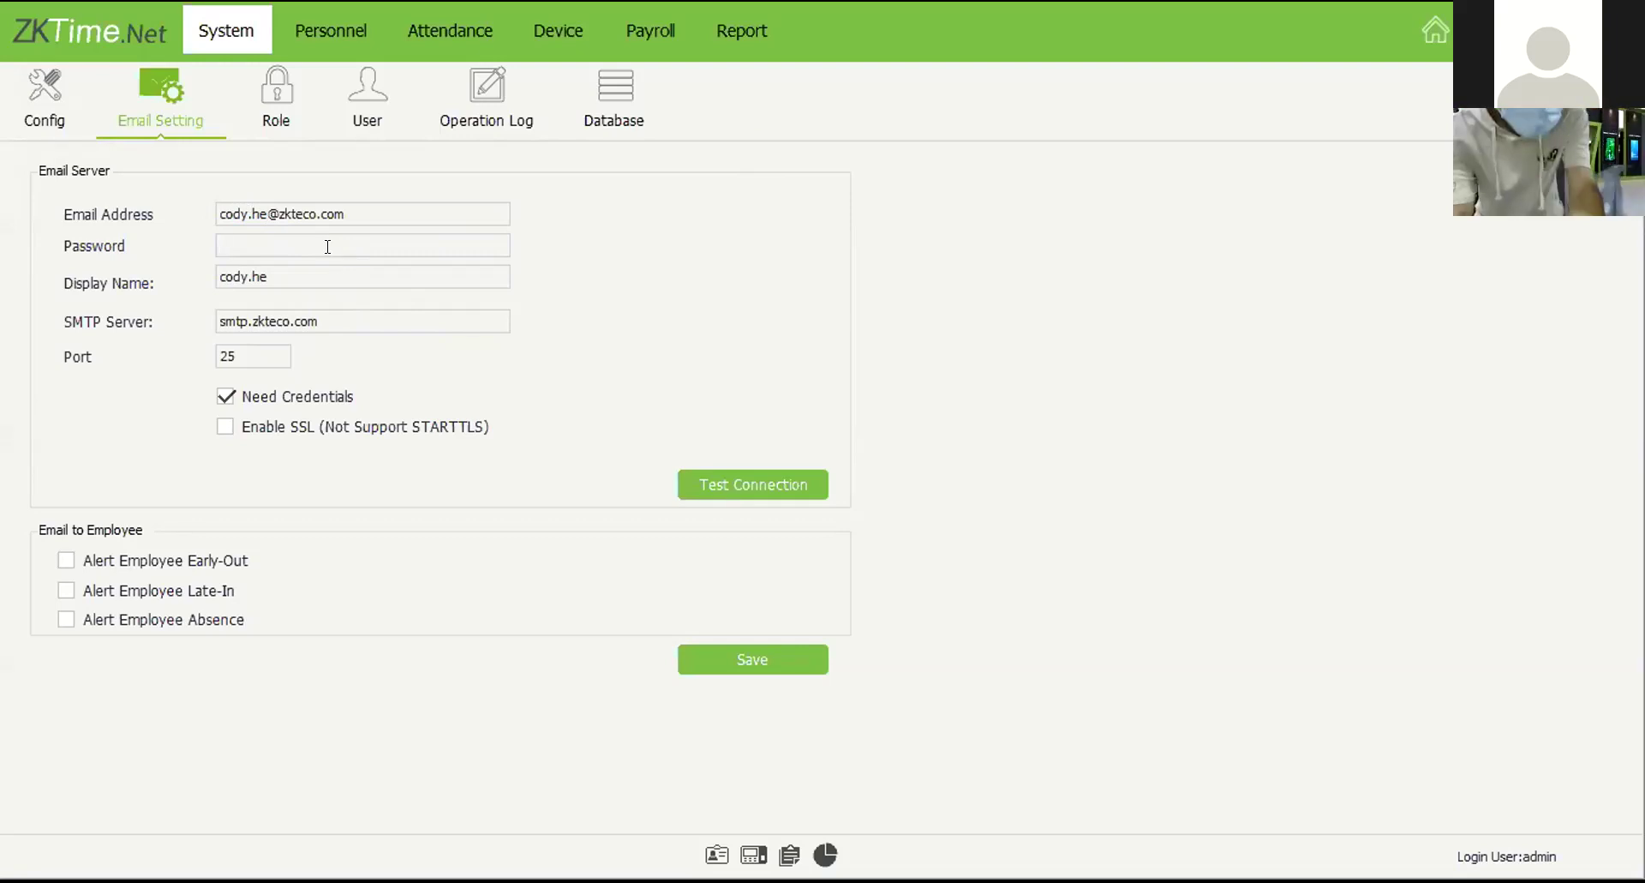
{"action": "type", "text": "**********"}
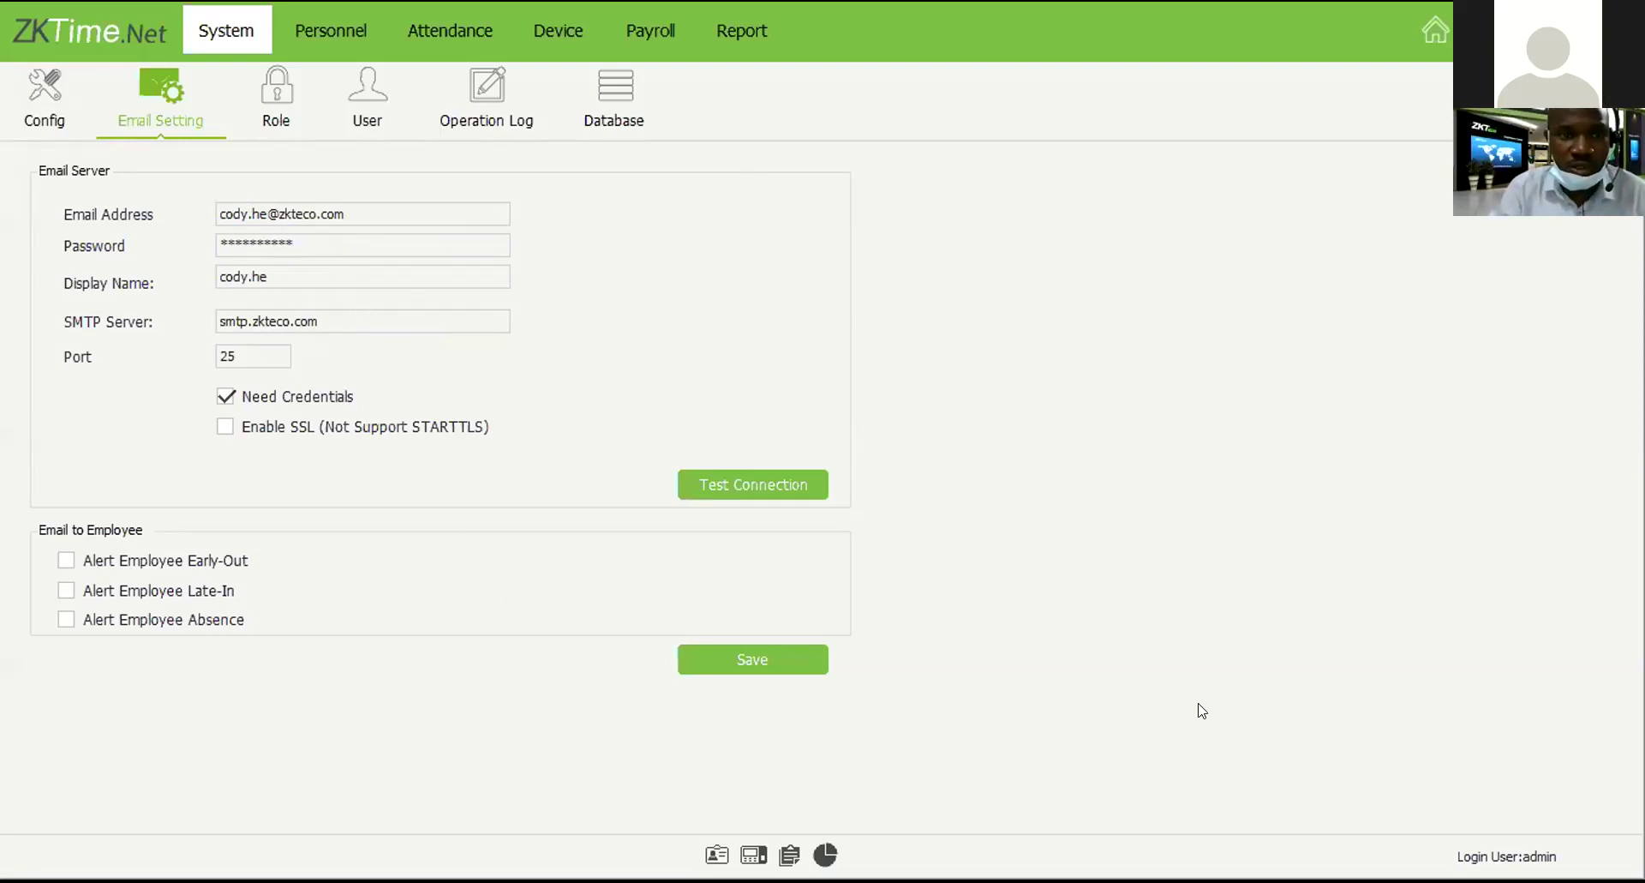
Test the email connection and dismiss the sender mismatch errors.
{"action": "left_click", "coordinate": [770, 478]}
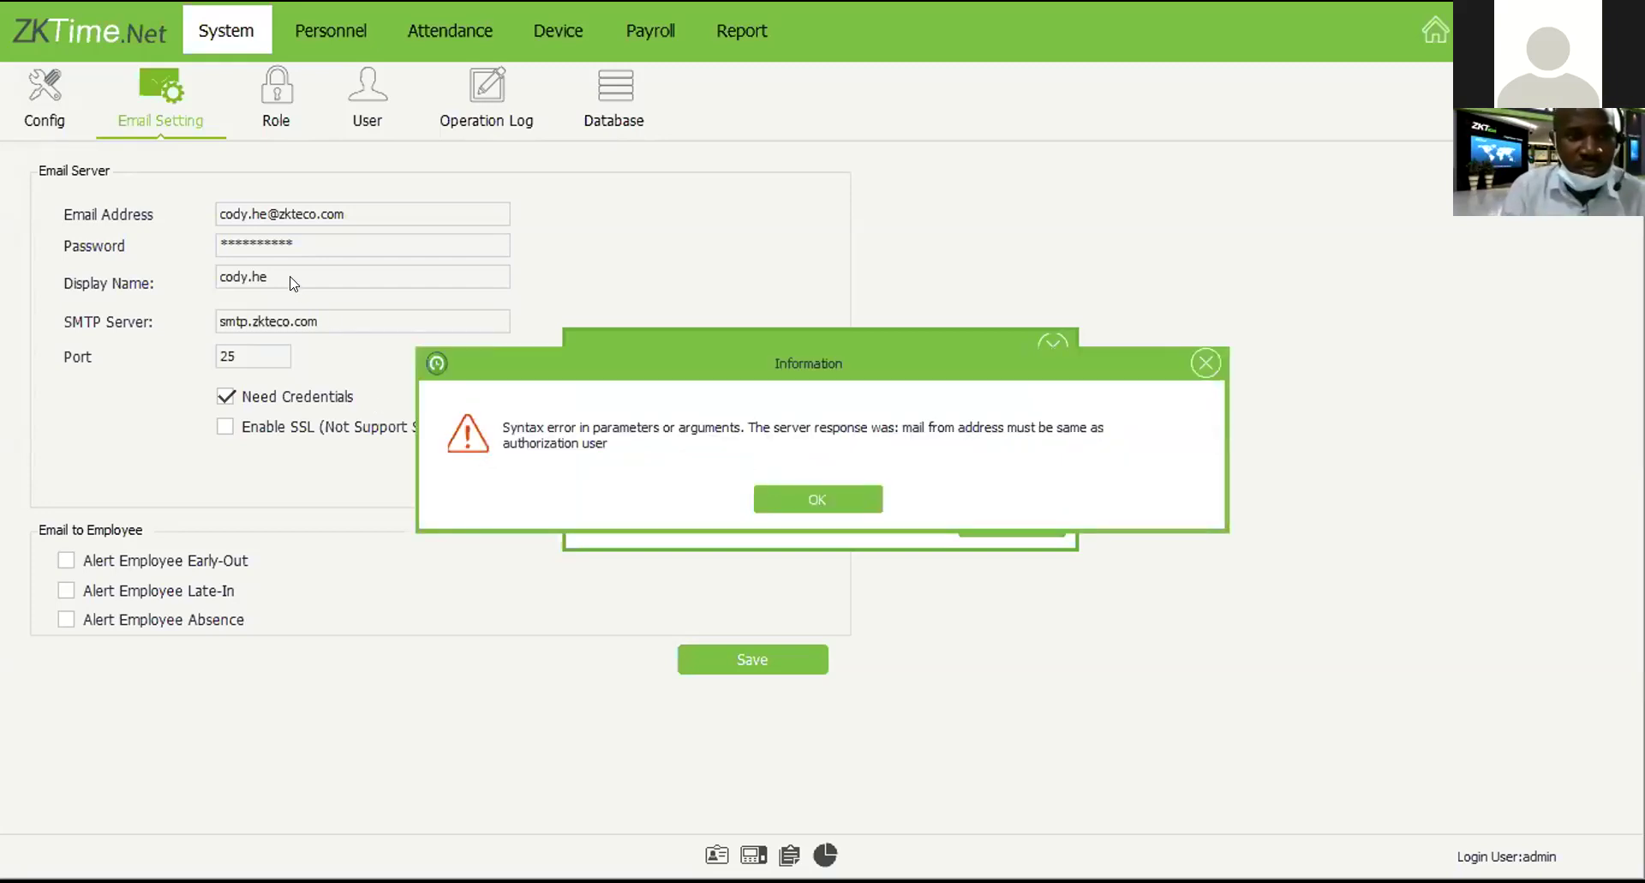
{"action": "left_click", "coordinate": [816, 496]}
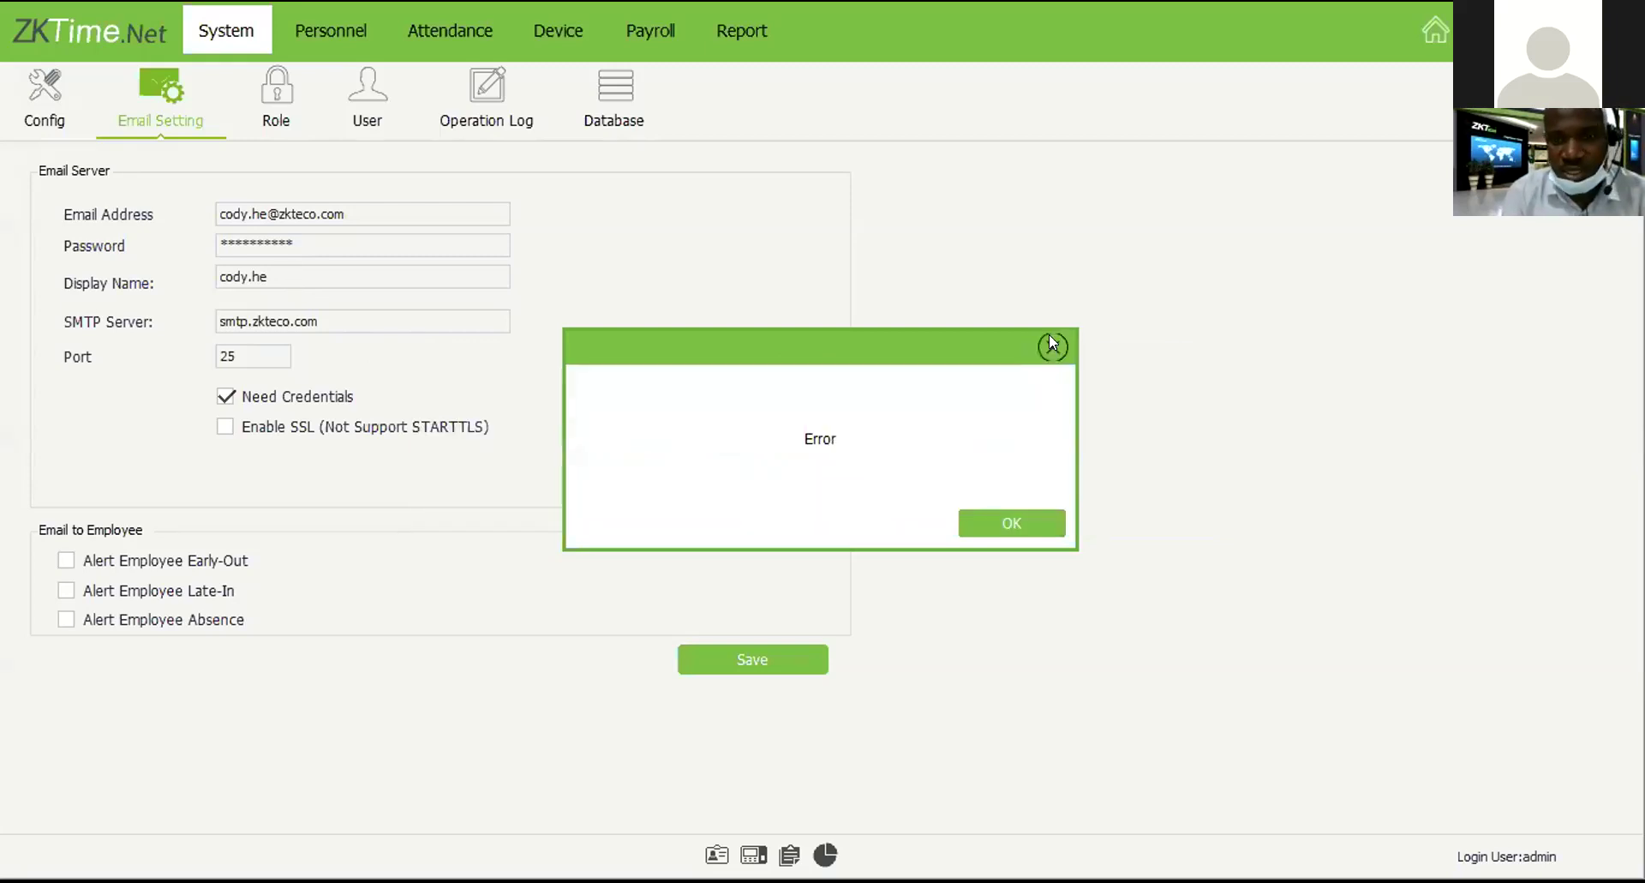
{"action": "left_click", "coordinate": [1052, 344]}
{"action": "double_click", "coordinate": [286, 269]}
{"action": "left_click", "coordinate": [286, 269]}
{"action": "type", "text": "@zk"}
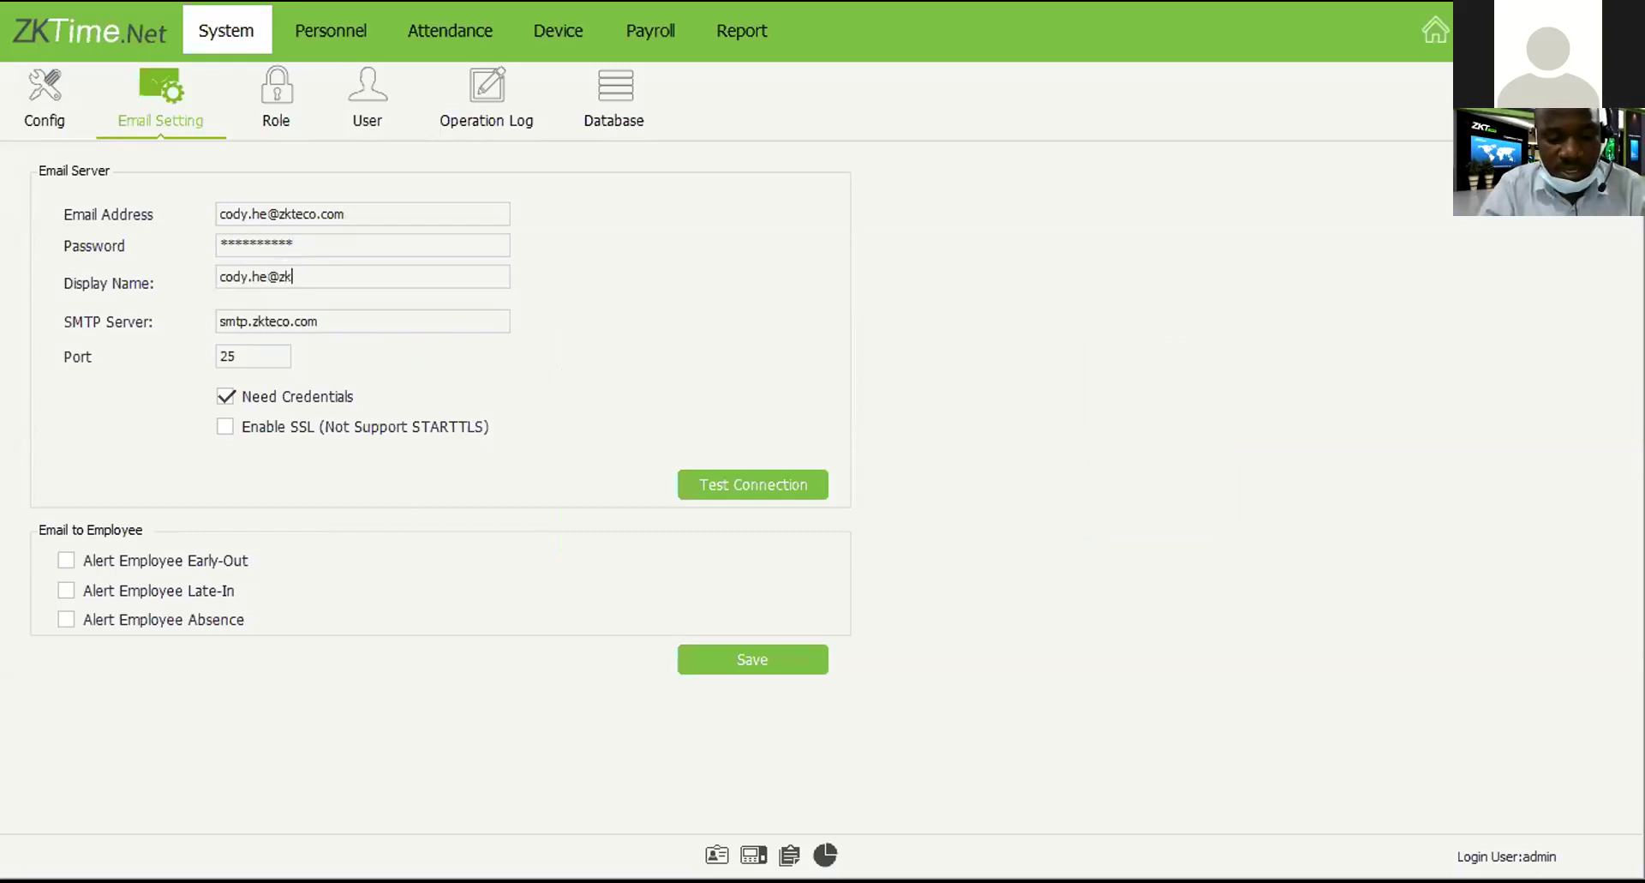
{"action": "type", "text": "teco.com"}
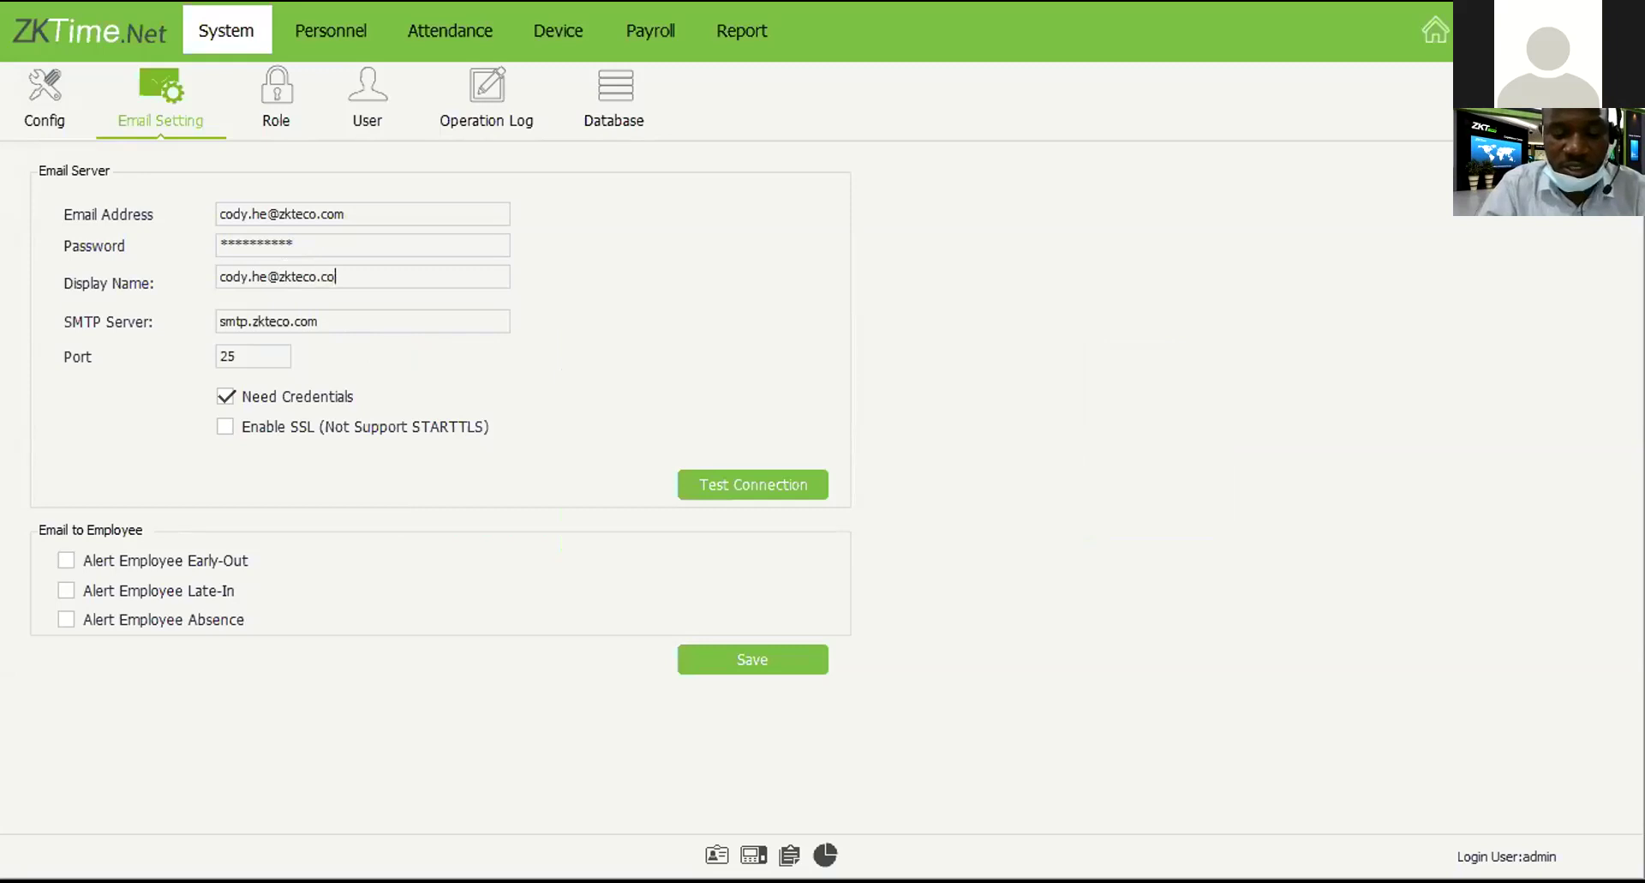
{"action": "left_click", "coordinate": [769, 474]}
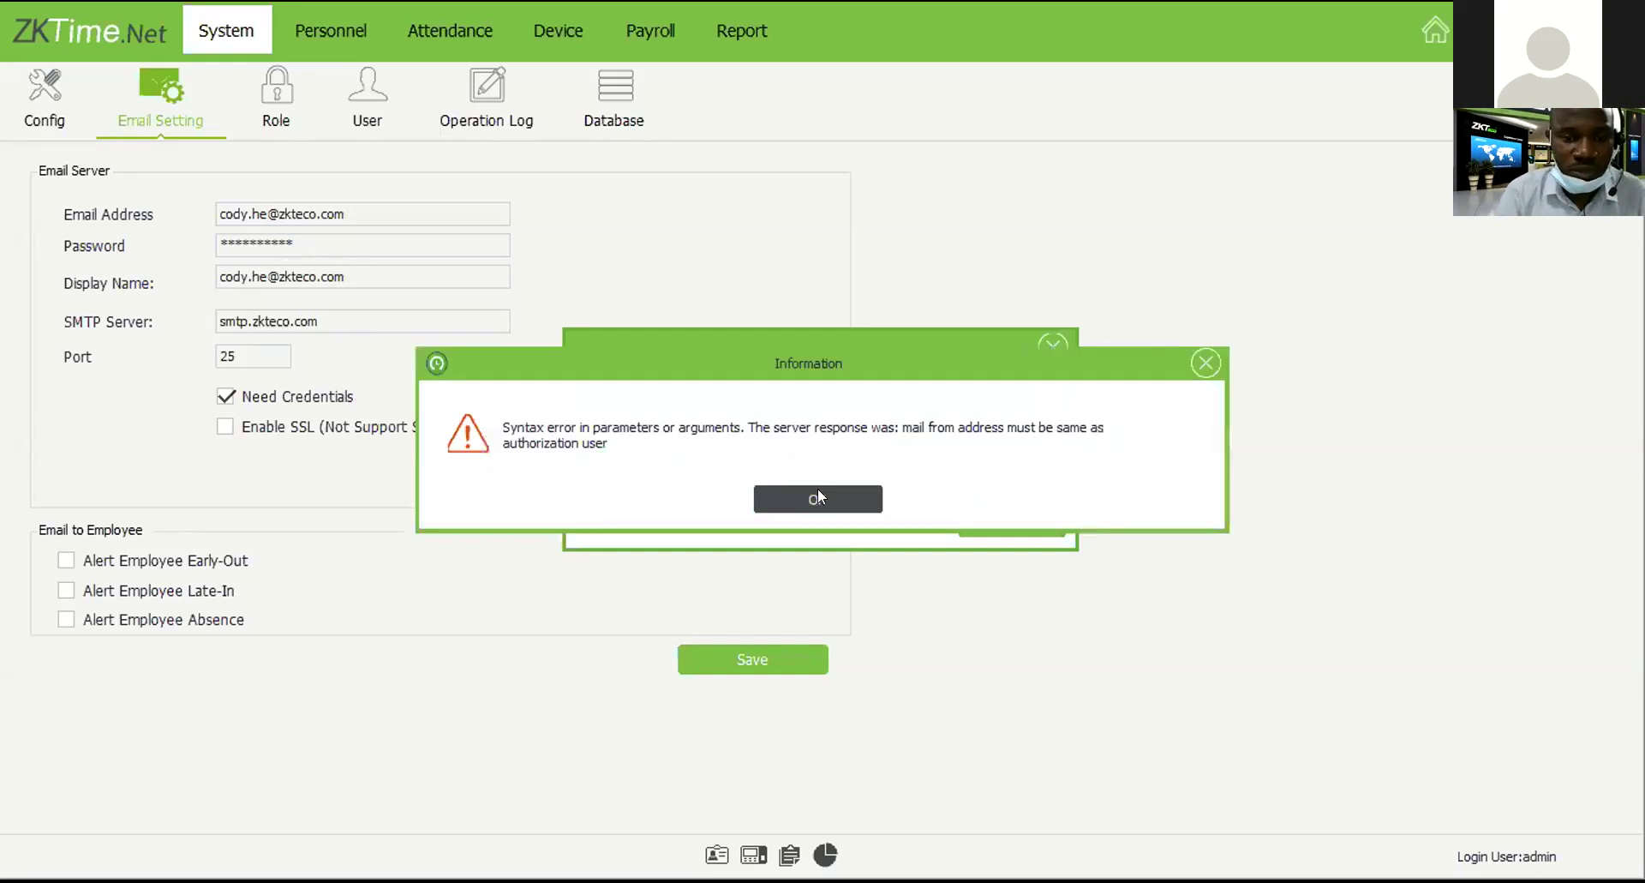
{"action": "left_click", "coordinate": [818, 492]}
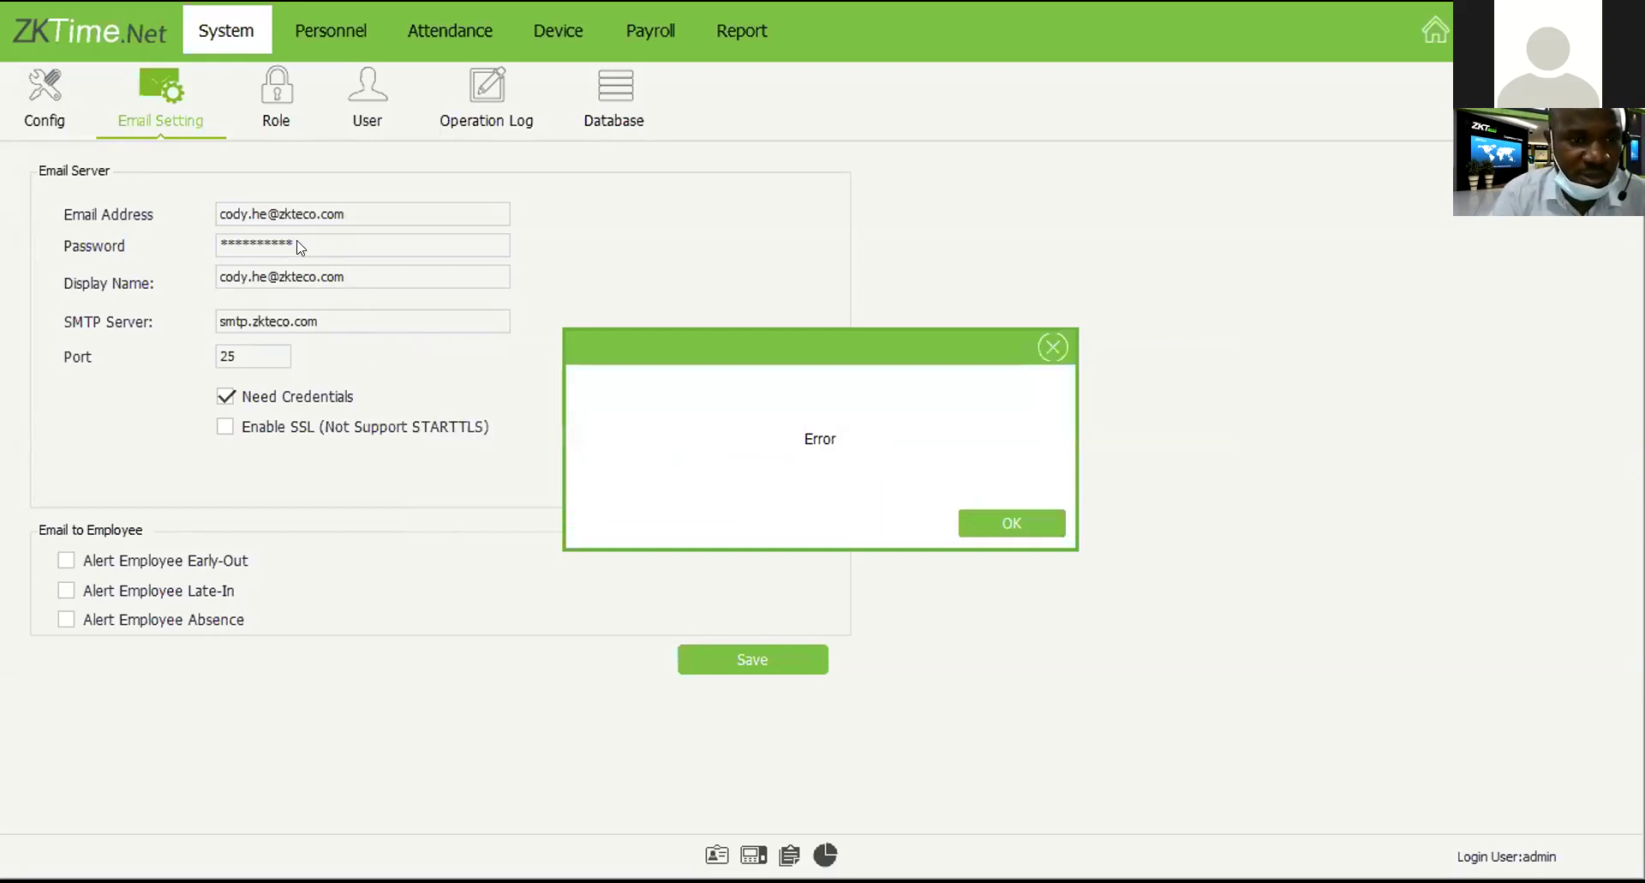
{"action": "left_click", "coordinate": [1007, 531]}
Clear and retype the SMTP account password.
{"action": "key", "text": "BackSpace"}
{"action": "key", "text": "BackSpace"}
{"action": "key", "text": "BackSpace"}
{"action": "key", "text": "BackSpace"}
{"action": "key", "text": "BackSpace"}
{"action": "key", "text": "BackSpace"}
{"action": "key", "text": "BackSpace"}
{"action": "key", "text": "BackSpace"}
{"action": "key", "text": "BackSpace"}
{"action": "key", "text": "BackSpace"}
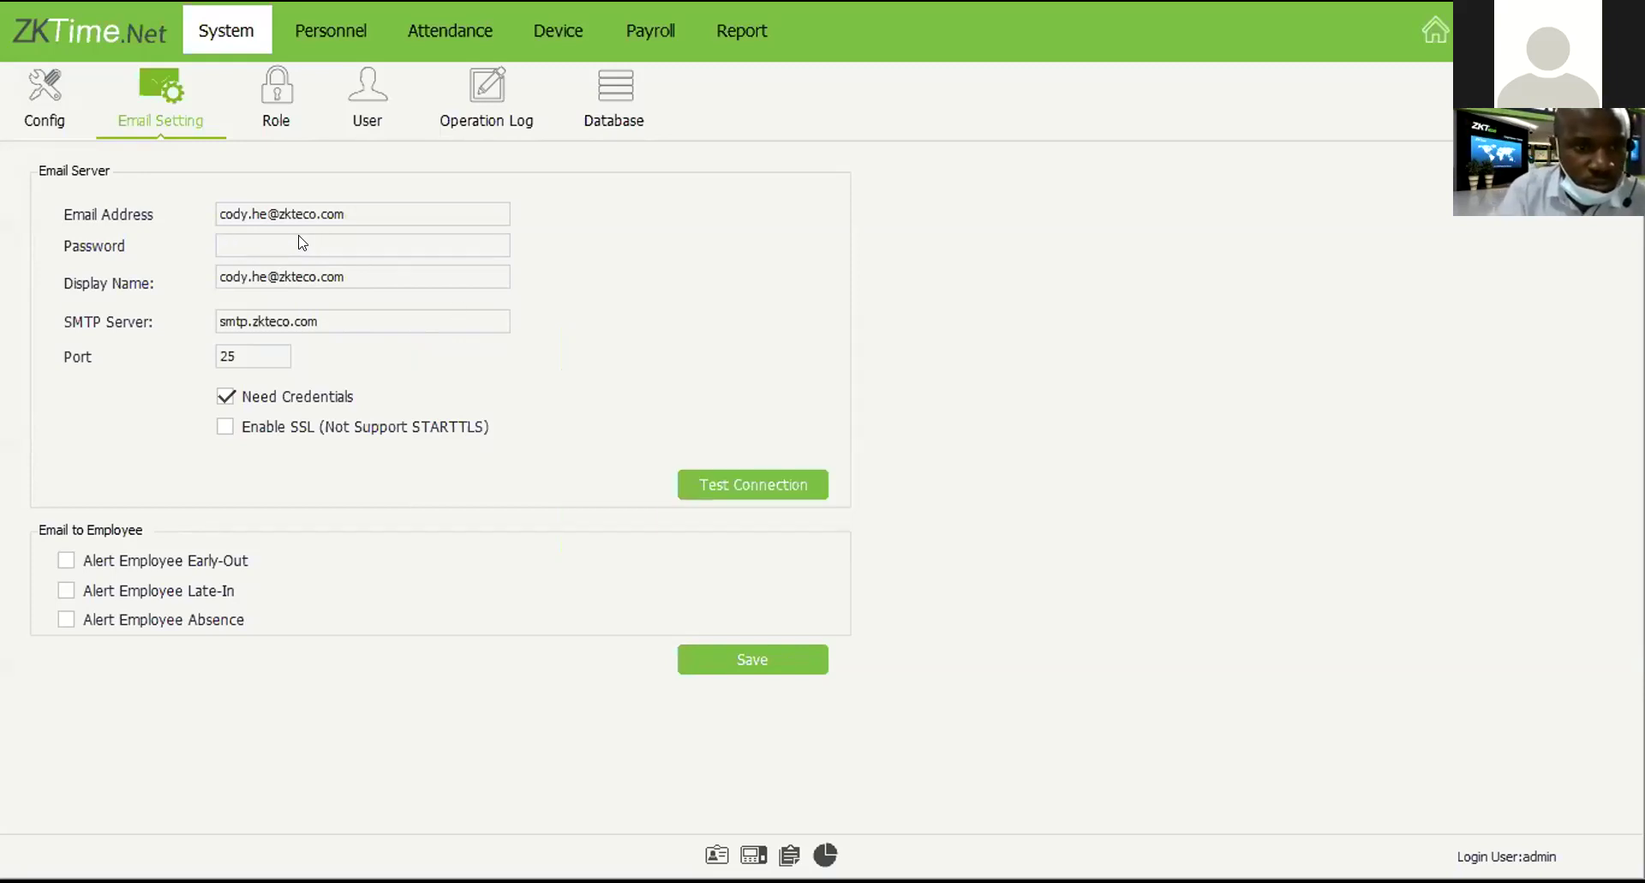
{"action": "type", "text": "****"}
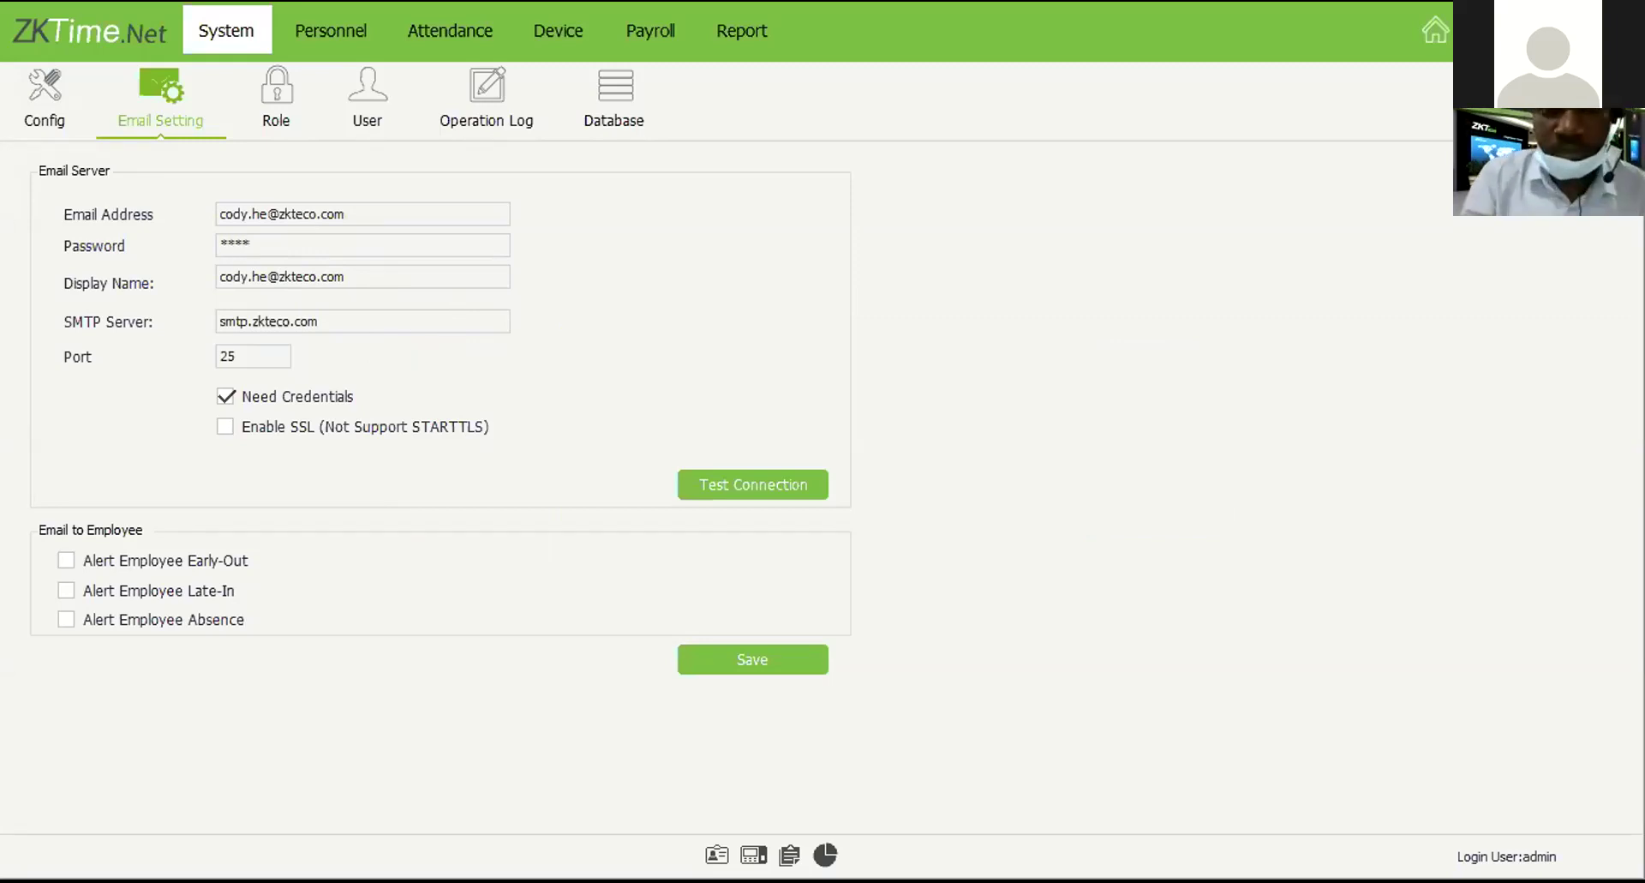
{"action": "key", "text": "BackSpace"}
{"action": "type", "text": "******"}
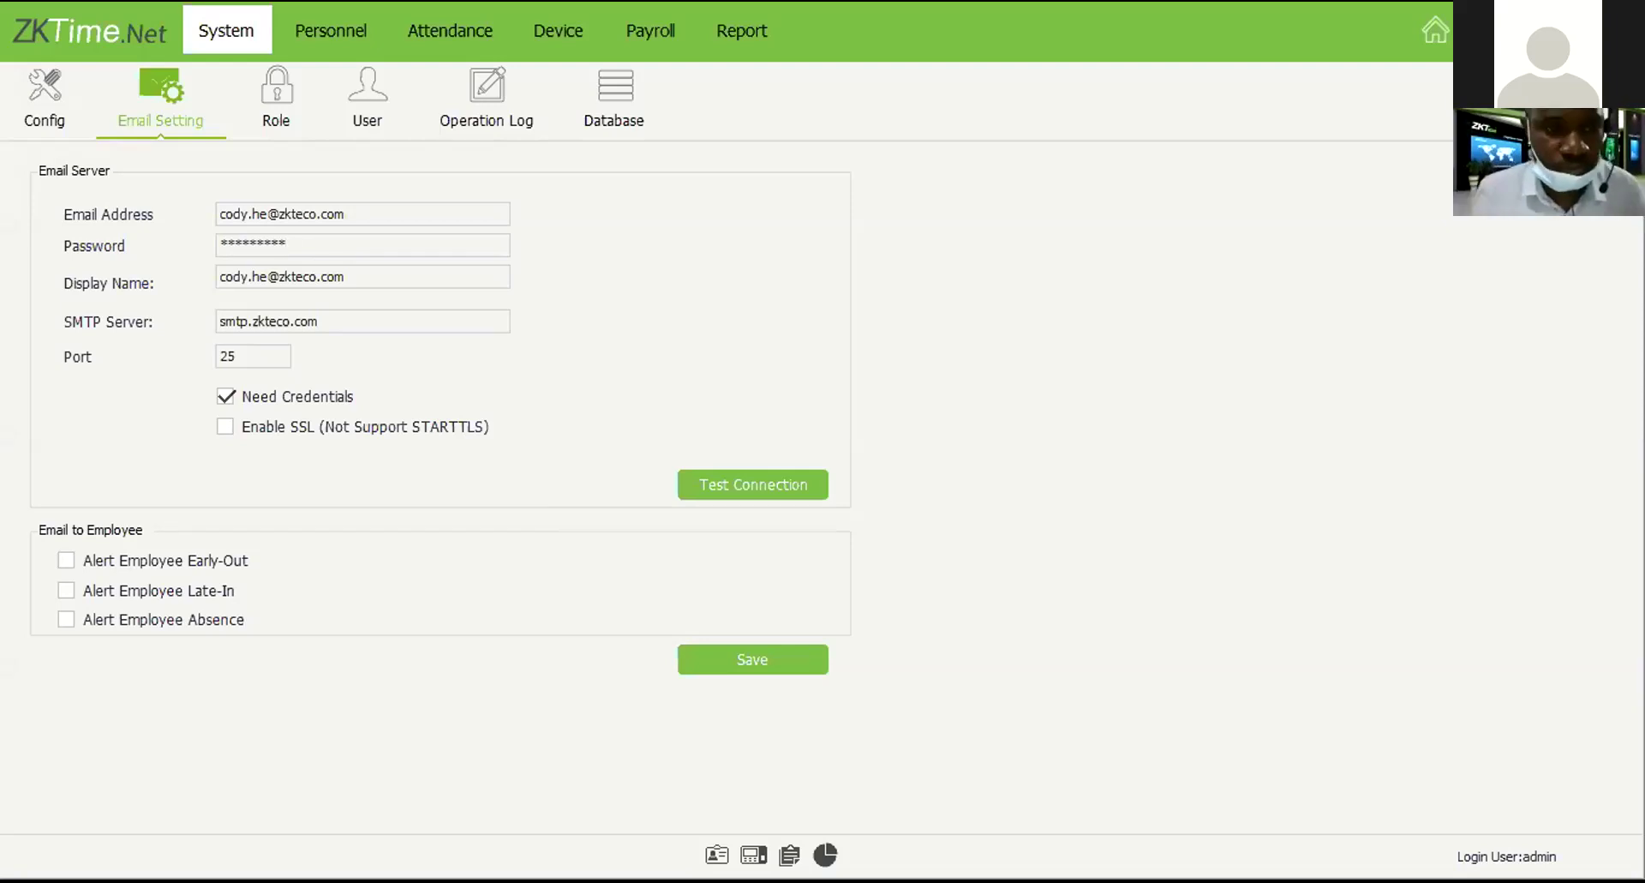
{"action": "key", "text": "BackSpace"}
{"action": "key", "text": "BackSpace"}
{"action": "key", "text": "BackSpace"}
{"action": "key", "text": "BackSpace"}
{"action": "key", "text": "BackSpace"}
{"action": "key", "text": "BackSpace"}
{"action": "key", "text": "BackSpace"}
{"action": "key", "text": "BackSpace"}
{"action": "key", "text": "BackSpace"}
{"action": "type", "text": "*"}
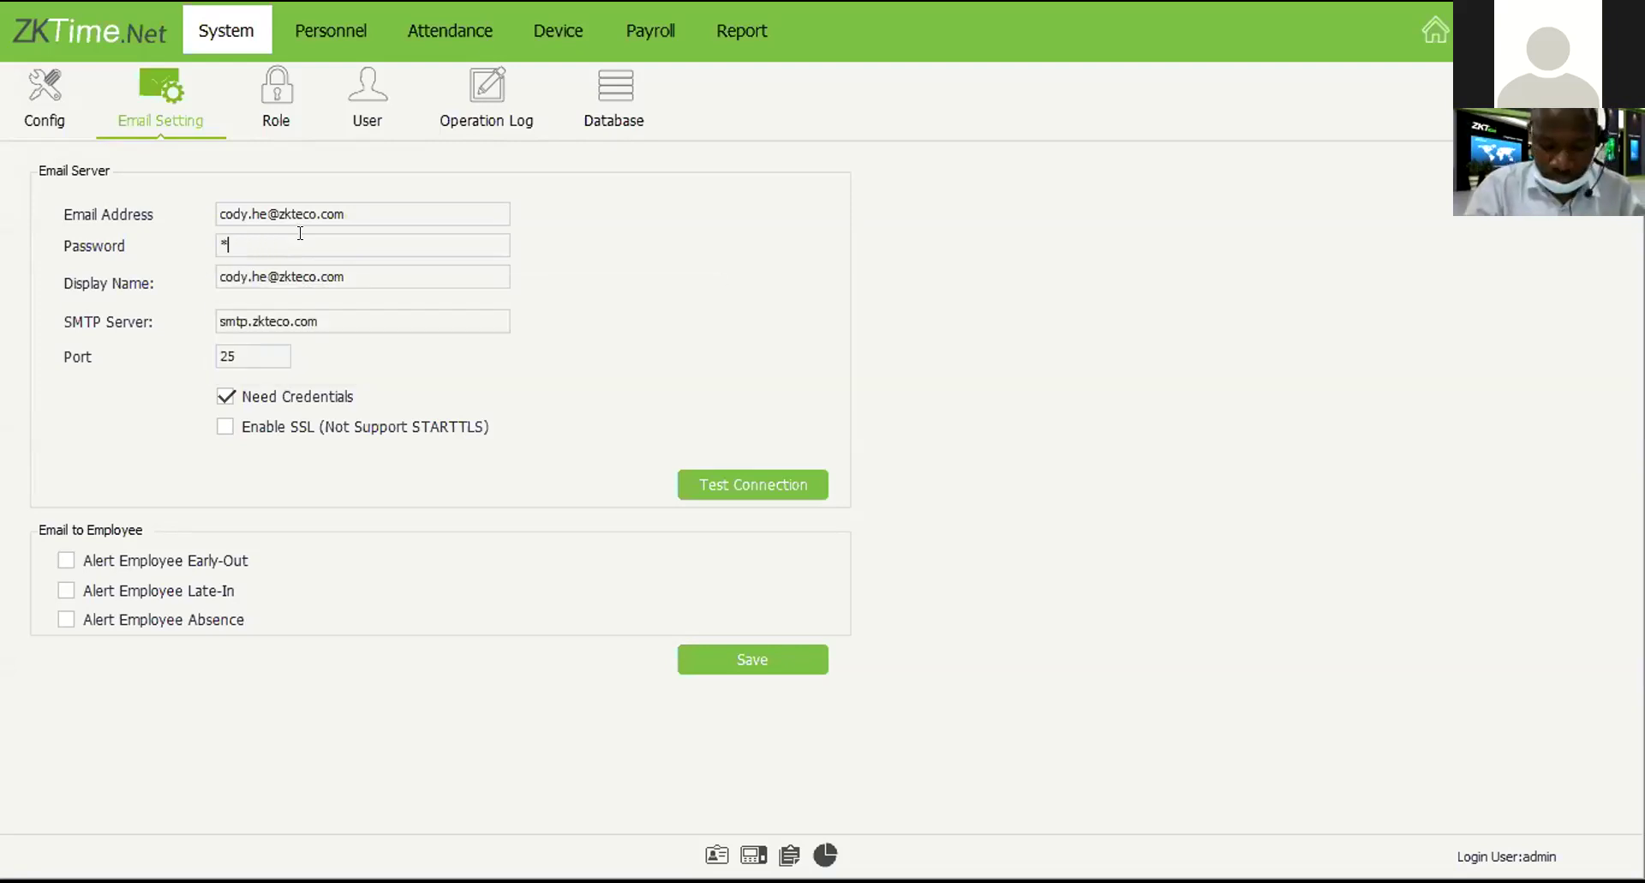
{"action": "type", "text": "**"}
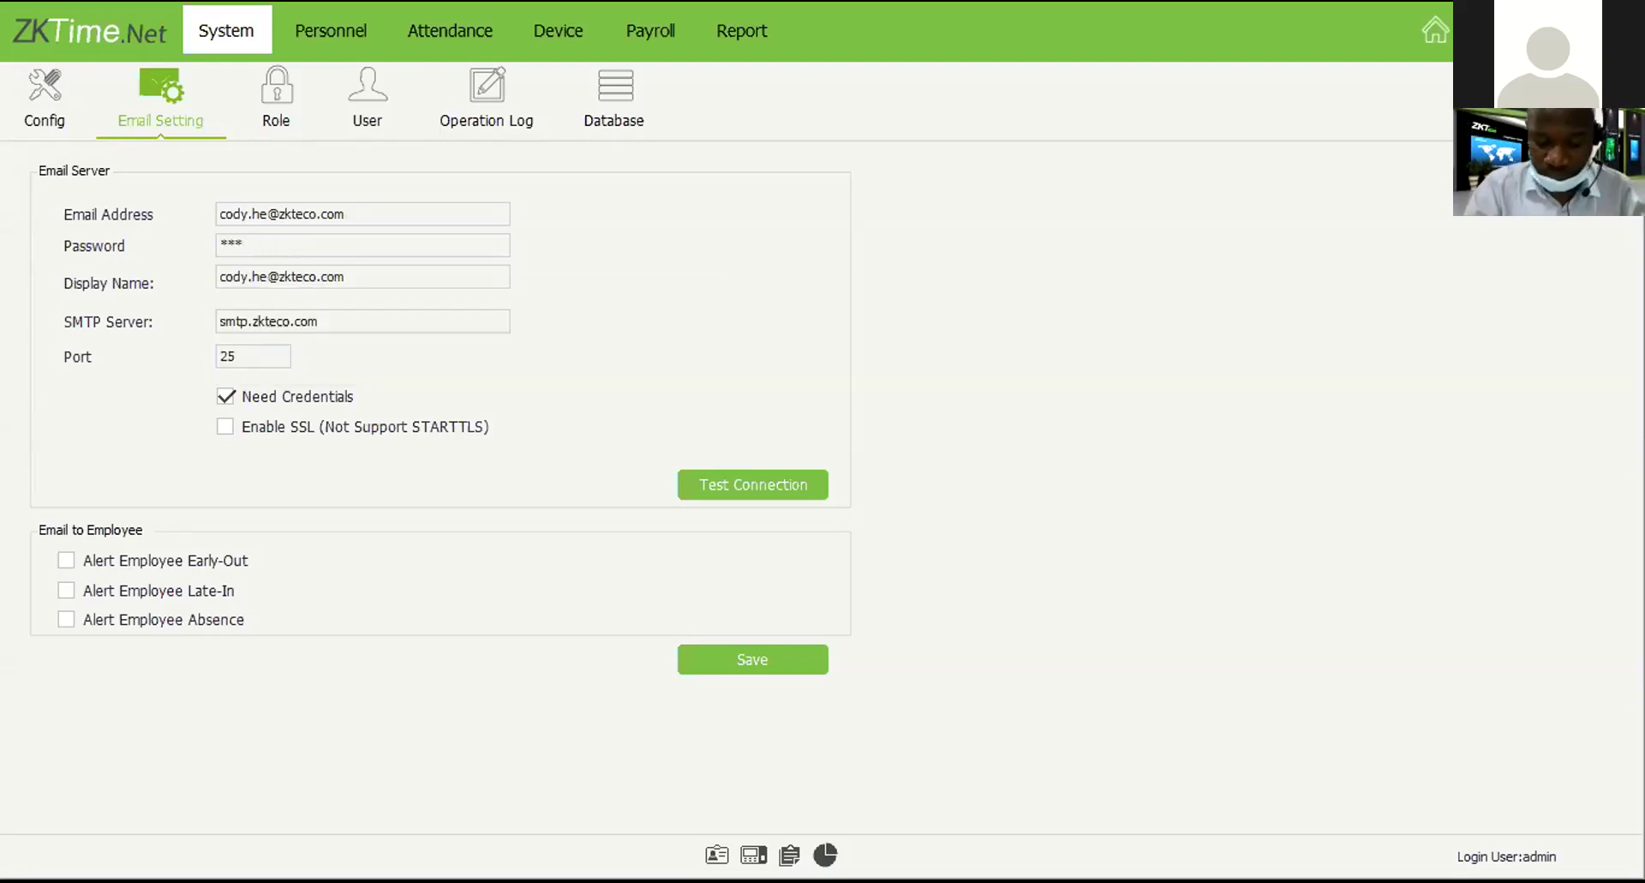
{"action": "type", "text": "***"}
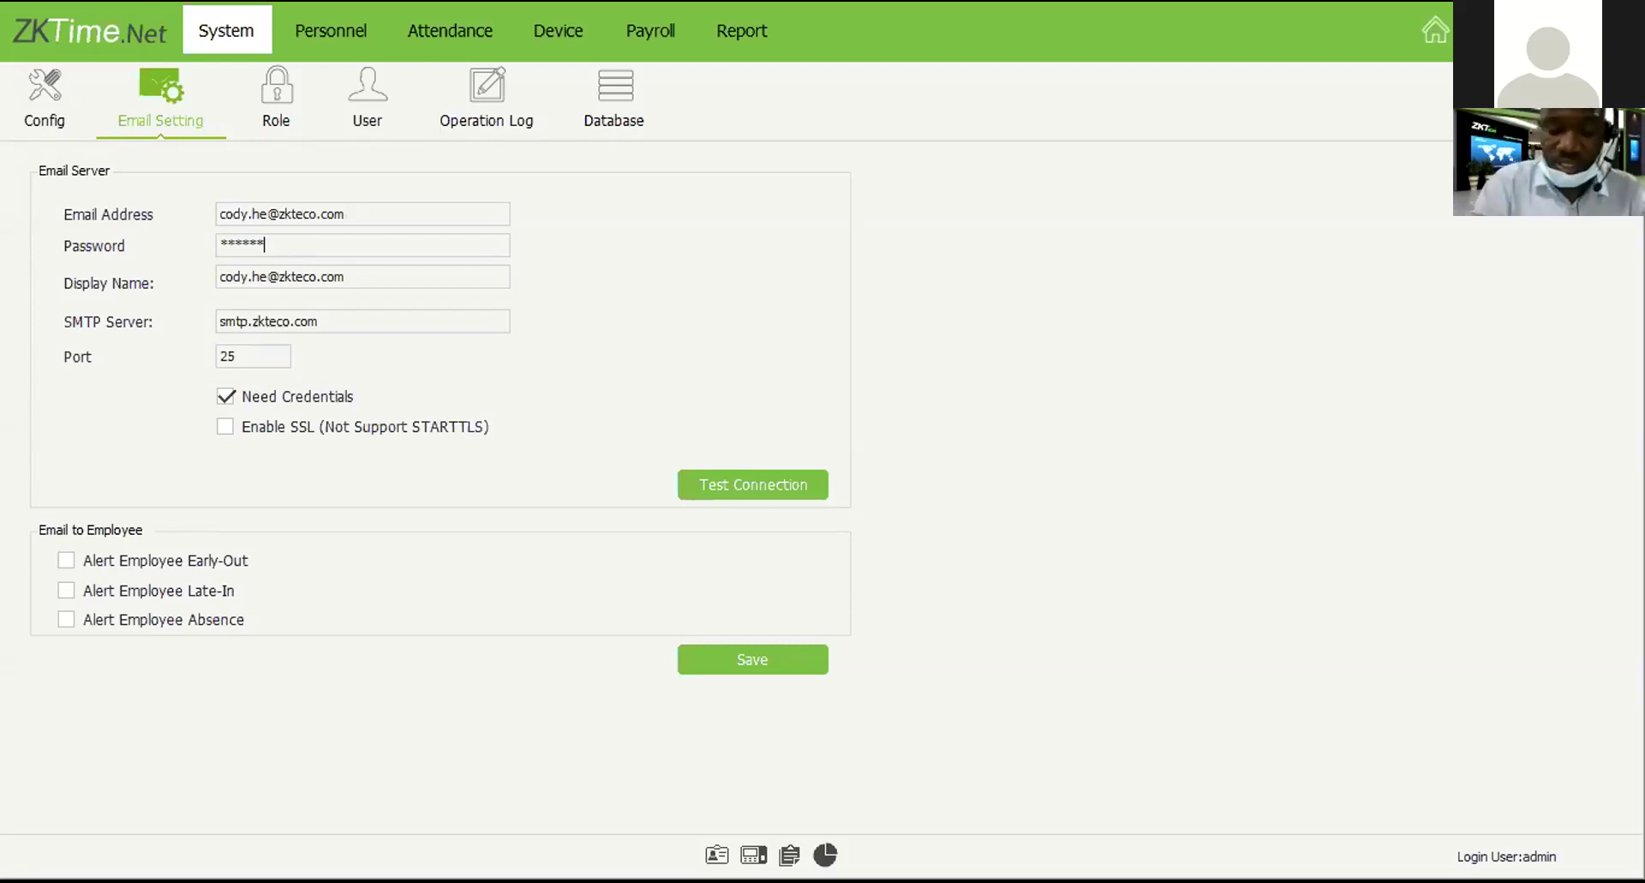
{"action": "type", "text": "***"}
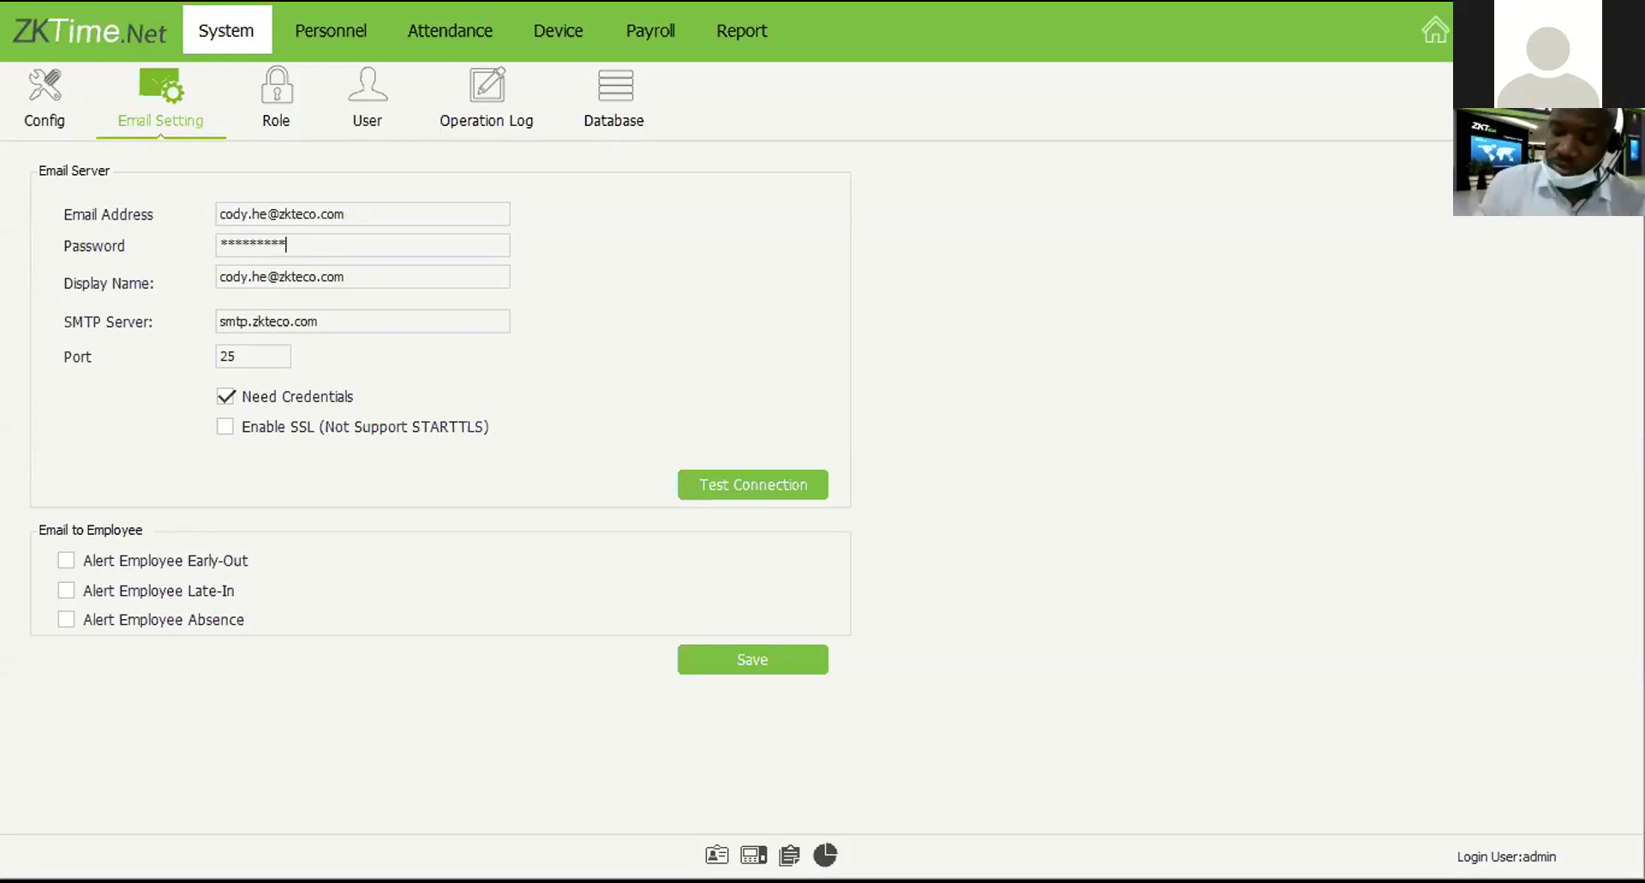
{"action": "type", "text": "*"}
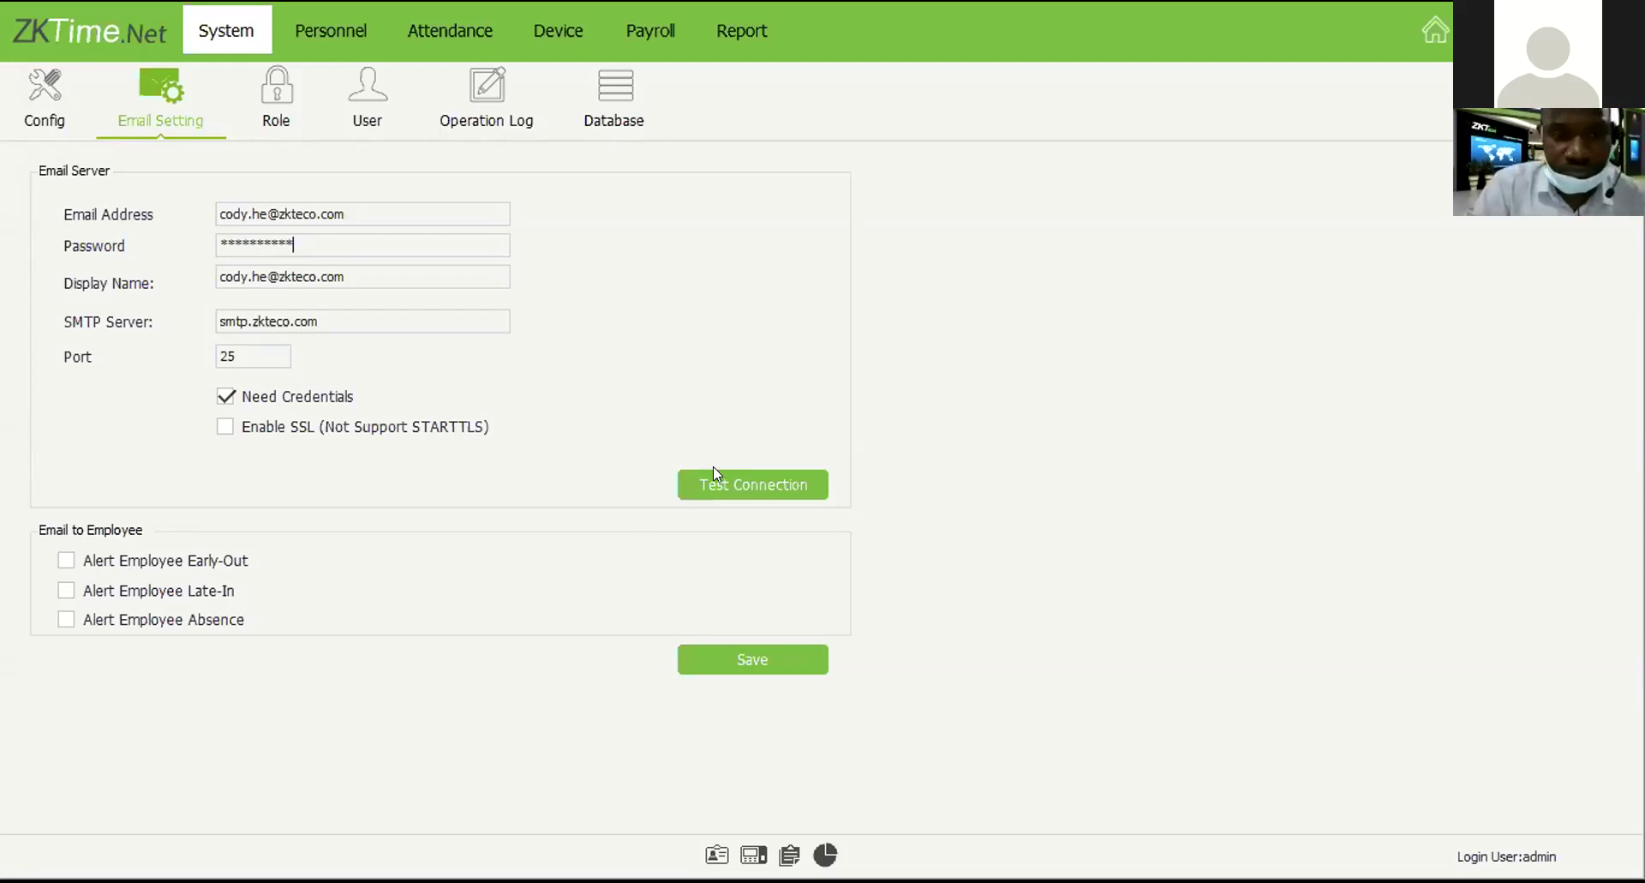
{"action": "left_click", "coordinate": [716, 478]}
{"action": "left_click", "coordinate": [715, 477]}
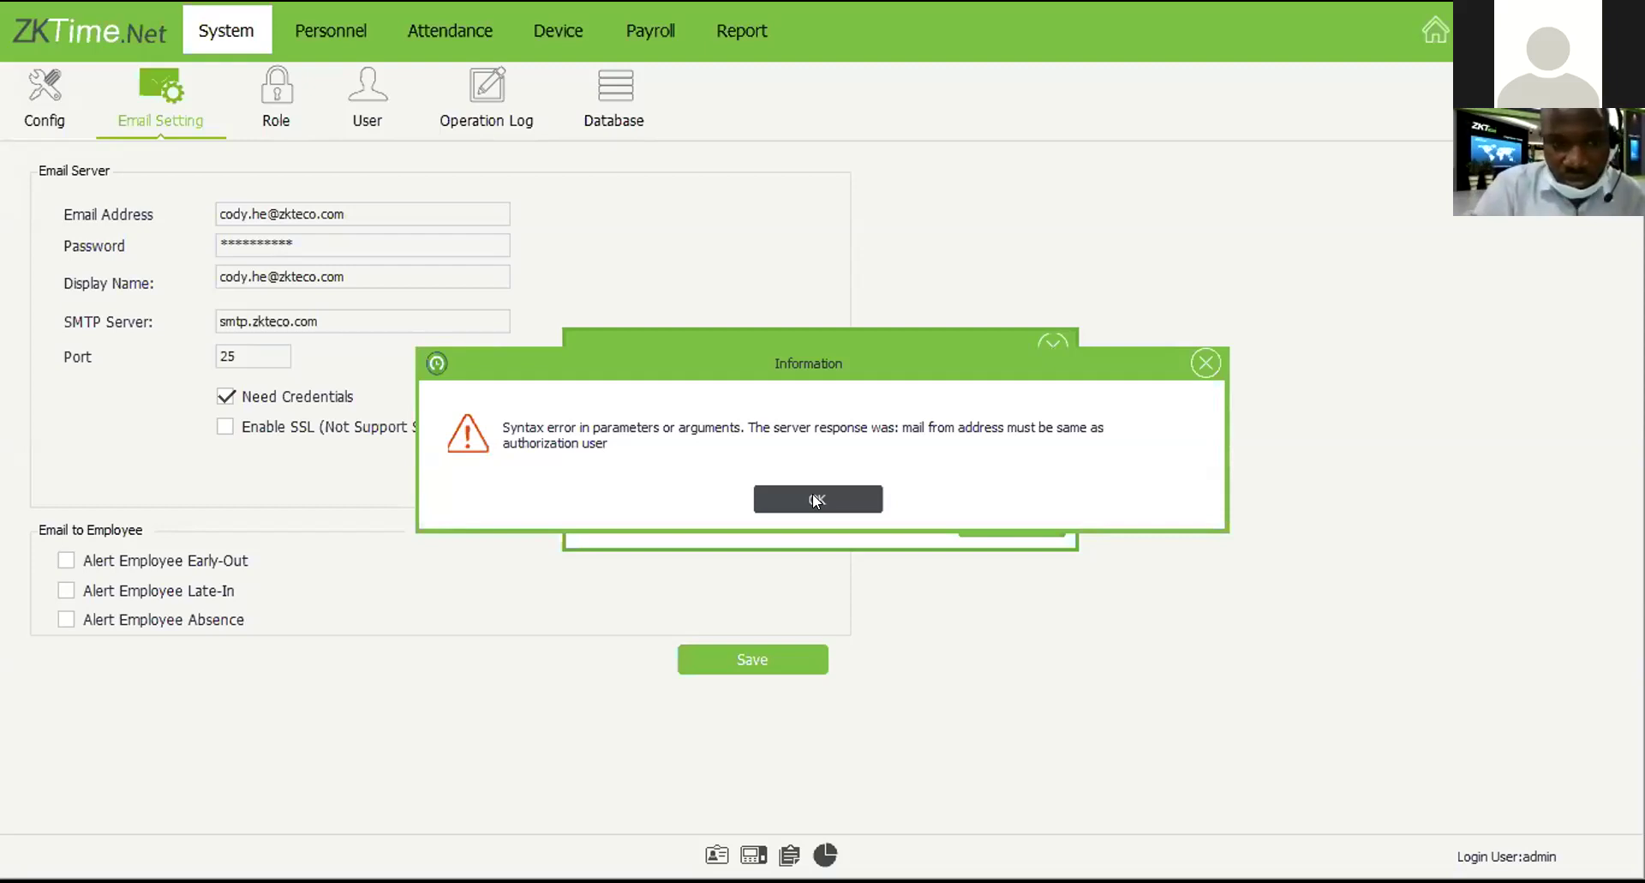
{"action": "left_click", "coordinate": [814, 499]}
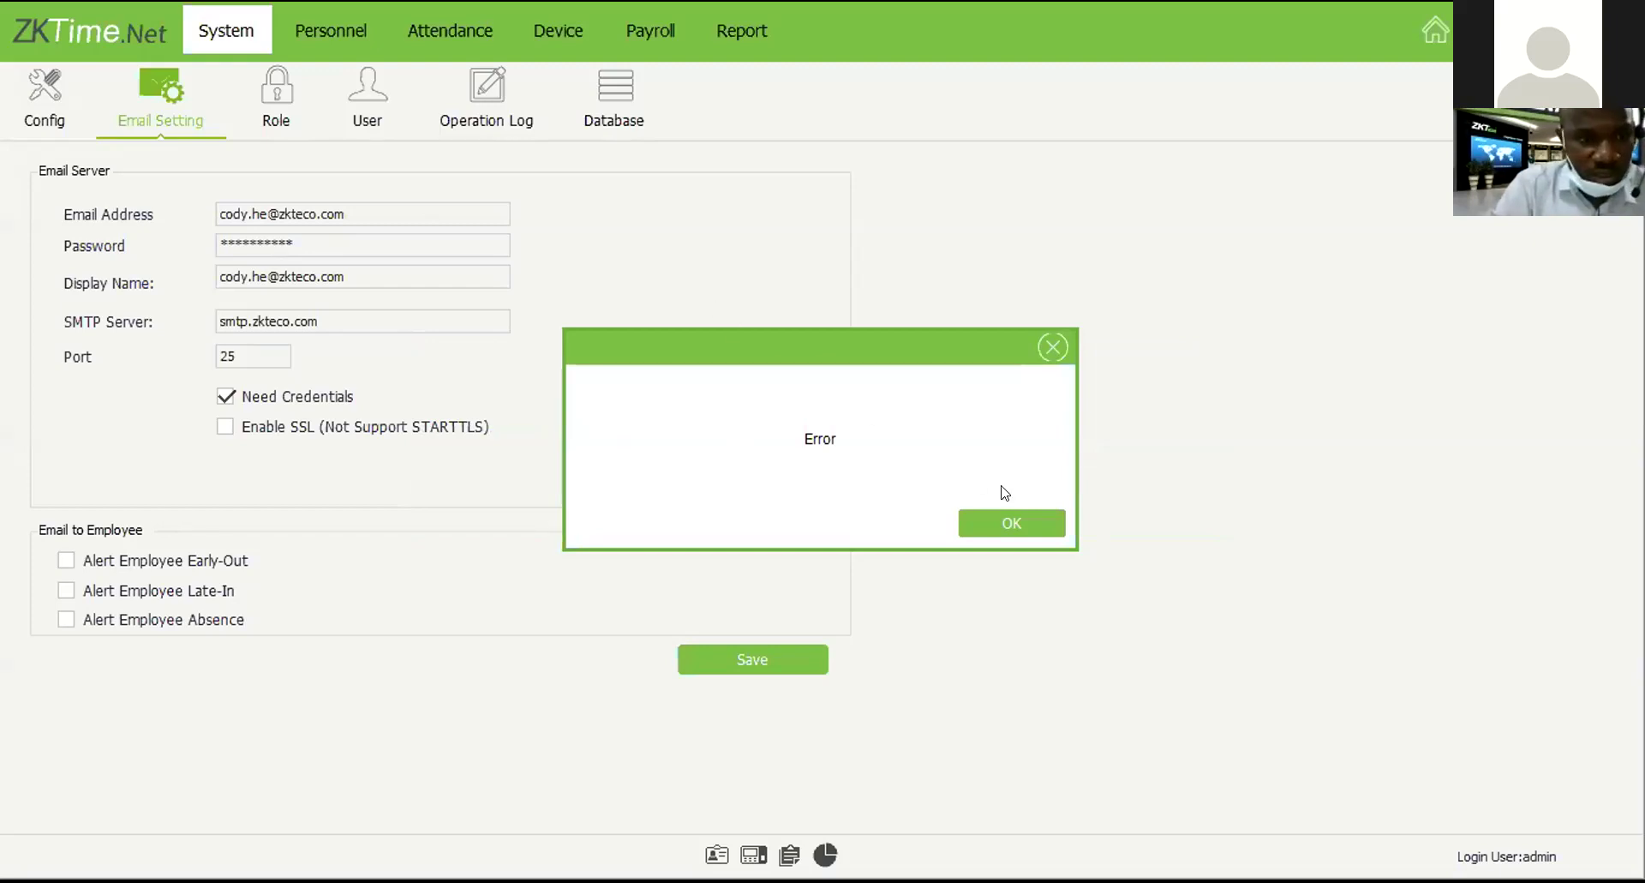
{"action": "left_click", "coordinate": [1011, 523]}
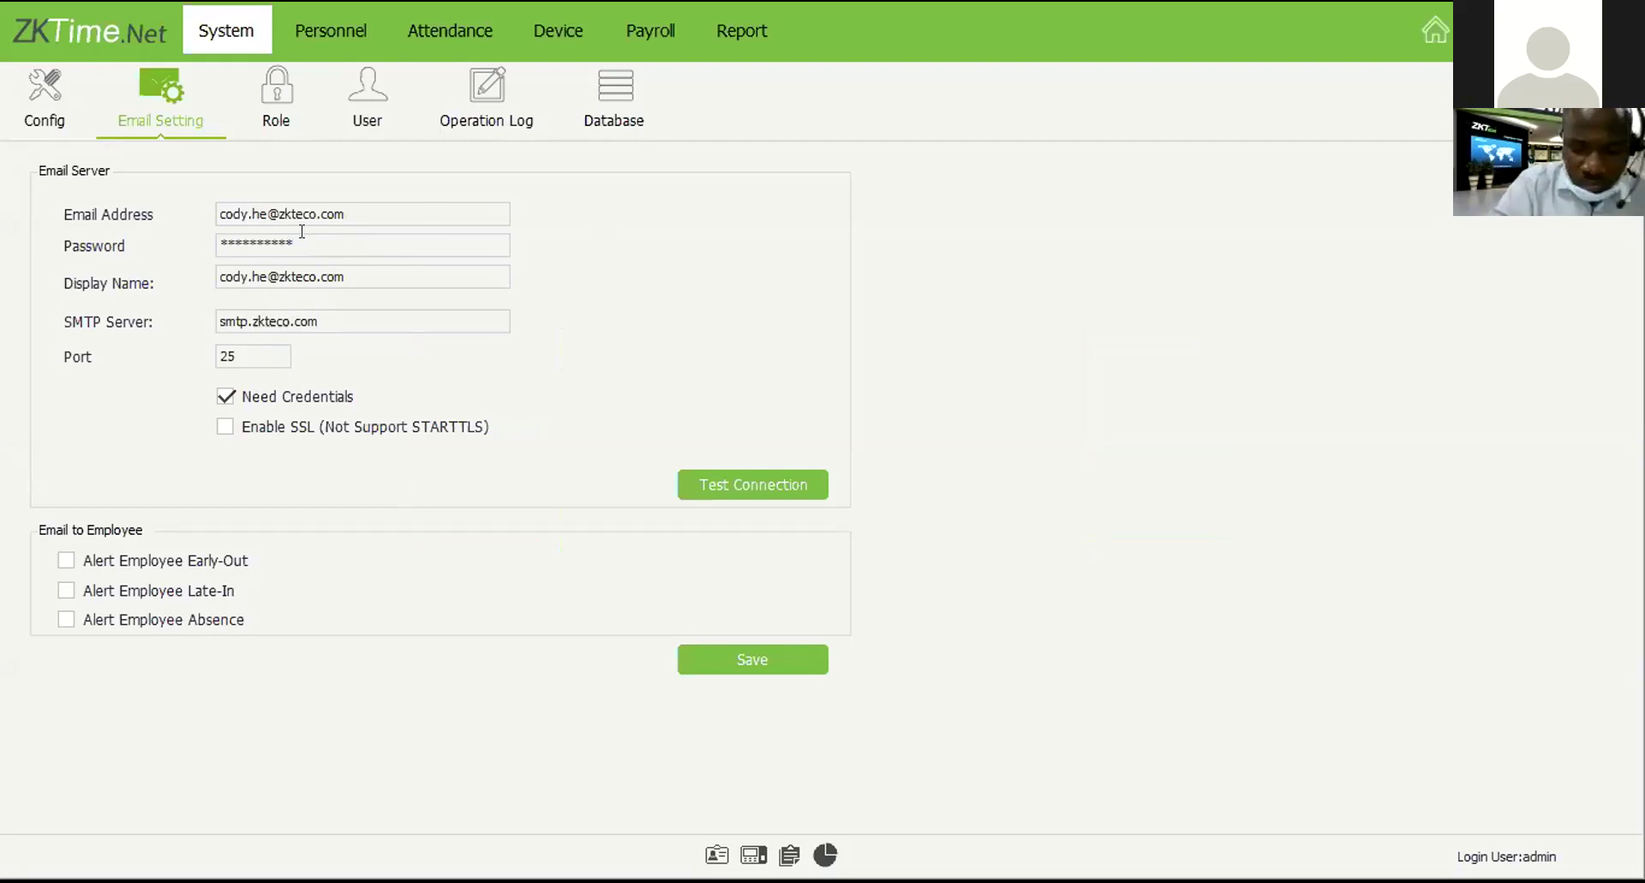
Retype the SMTP password and retest, dismissing the mail-from mismatch error again.
{"action": "key", "text": "BackSpace"}
{"action": "key", "text": "BackSpace"}
{"action": "key", "text": "BackSpace"}
{"action": "key", "text": "BackSpace"}
{"action": "key", "text": "BackSpace"}
{"action": "key", "text": "BackSpace"}
{"action": "key", "text": "BackSpace"}
{"action": "key", "text": "BackSpace"}
{"action": "key", "text": "BackSpace"}
{"action": "key", "text": "BackSpace"}
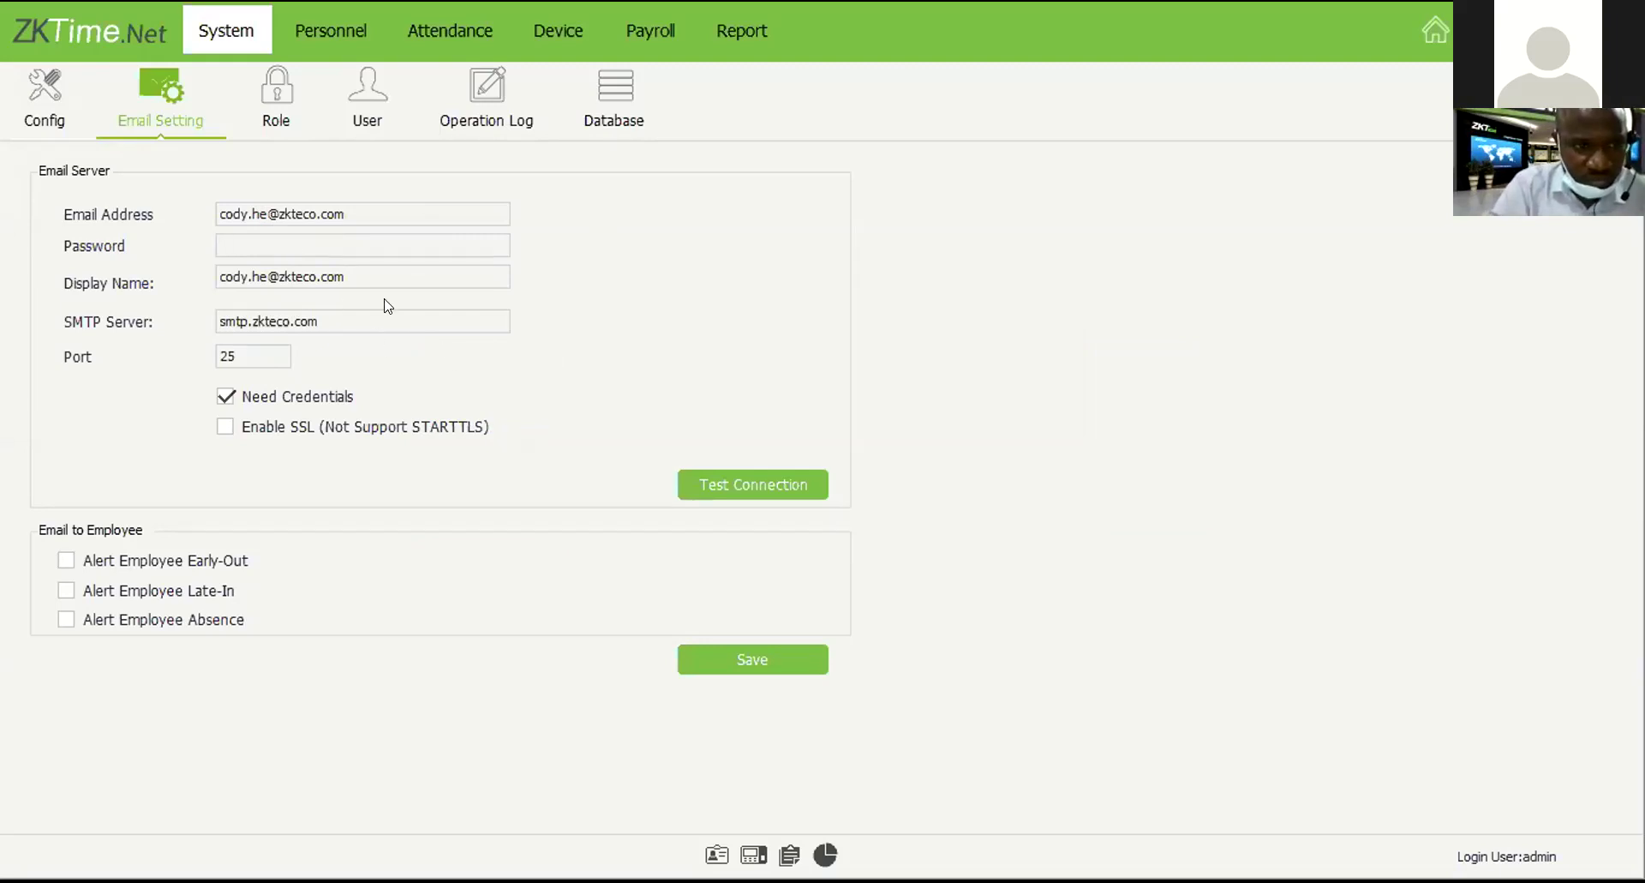
{"action": "type", "text": "******"}
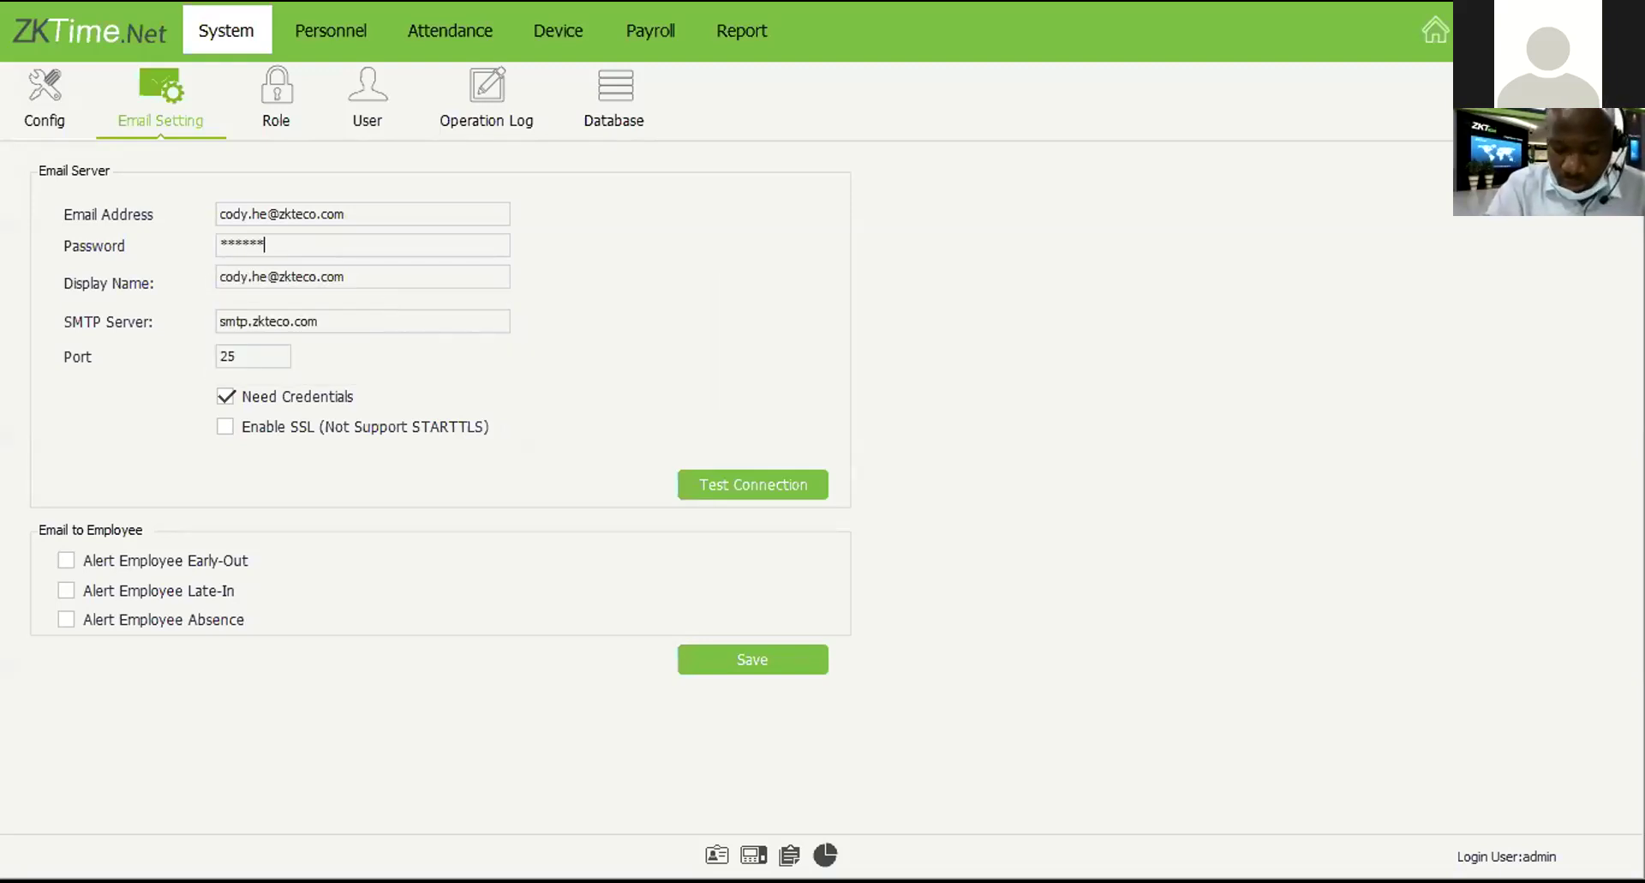
{"action": "type", "text": "**"}
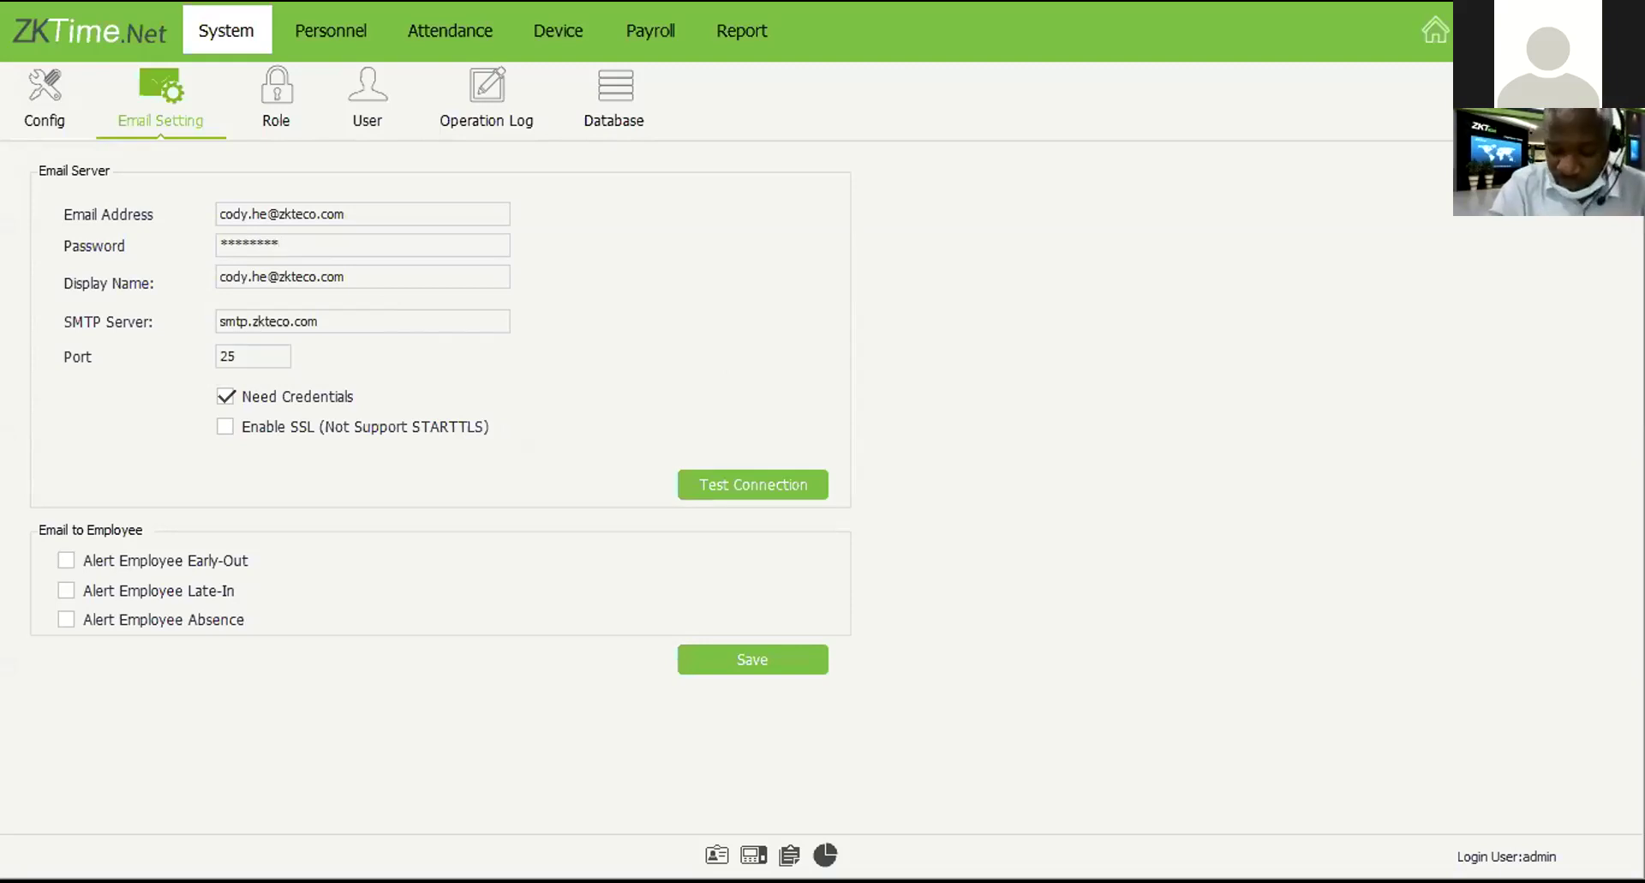
{"action": "type", "text": "**"}
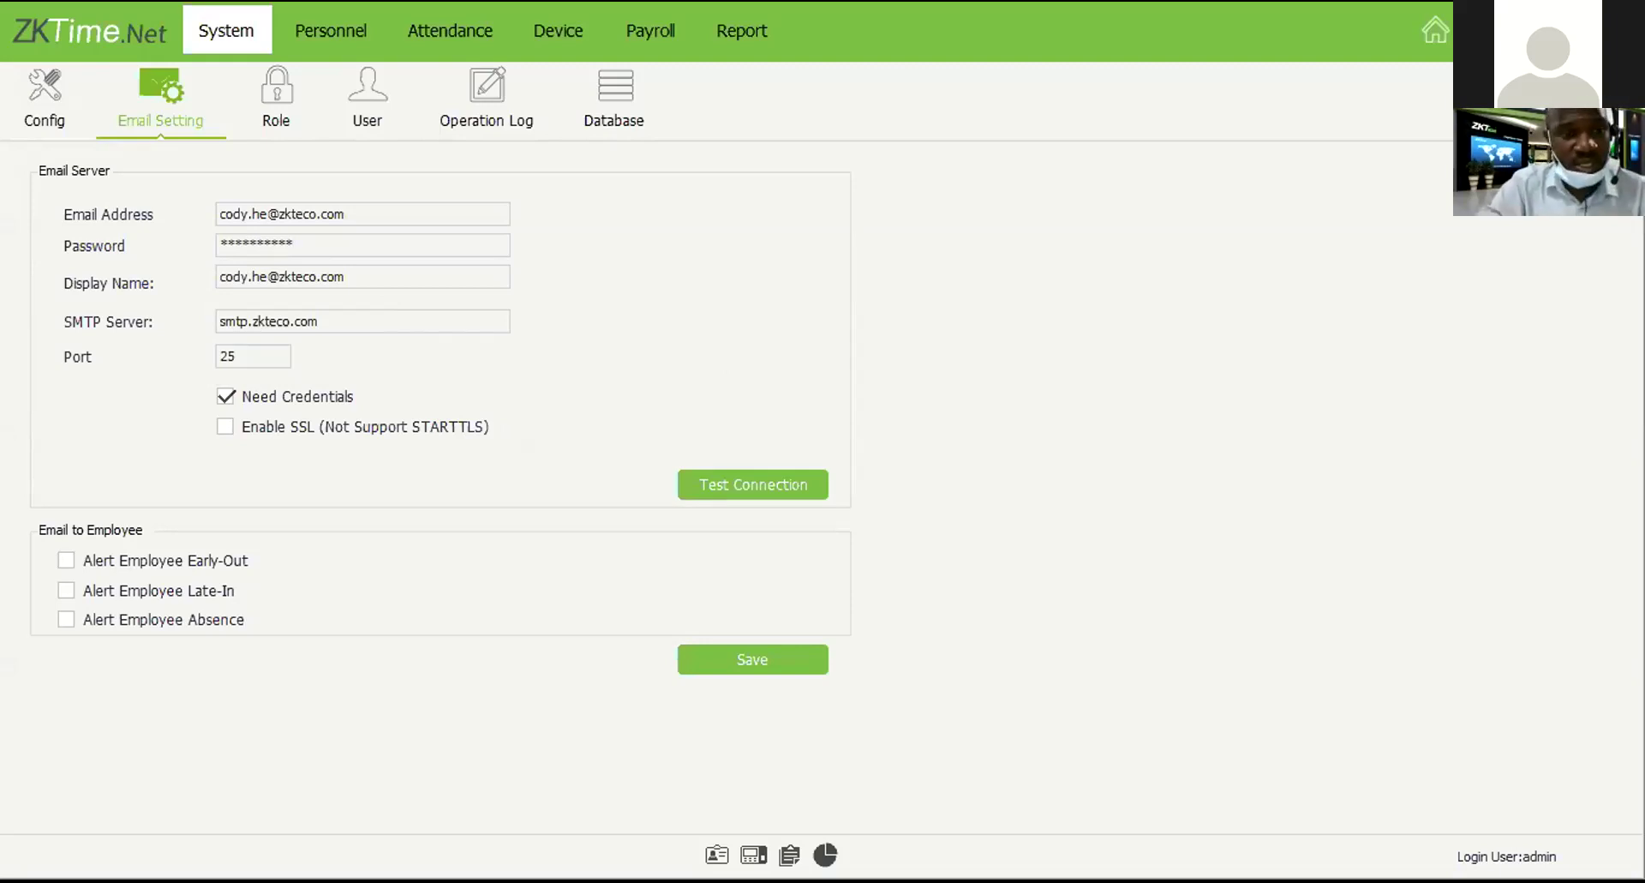
{"action": "left_click", "coordinate": [770, 482]}
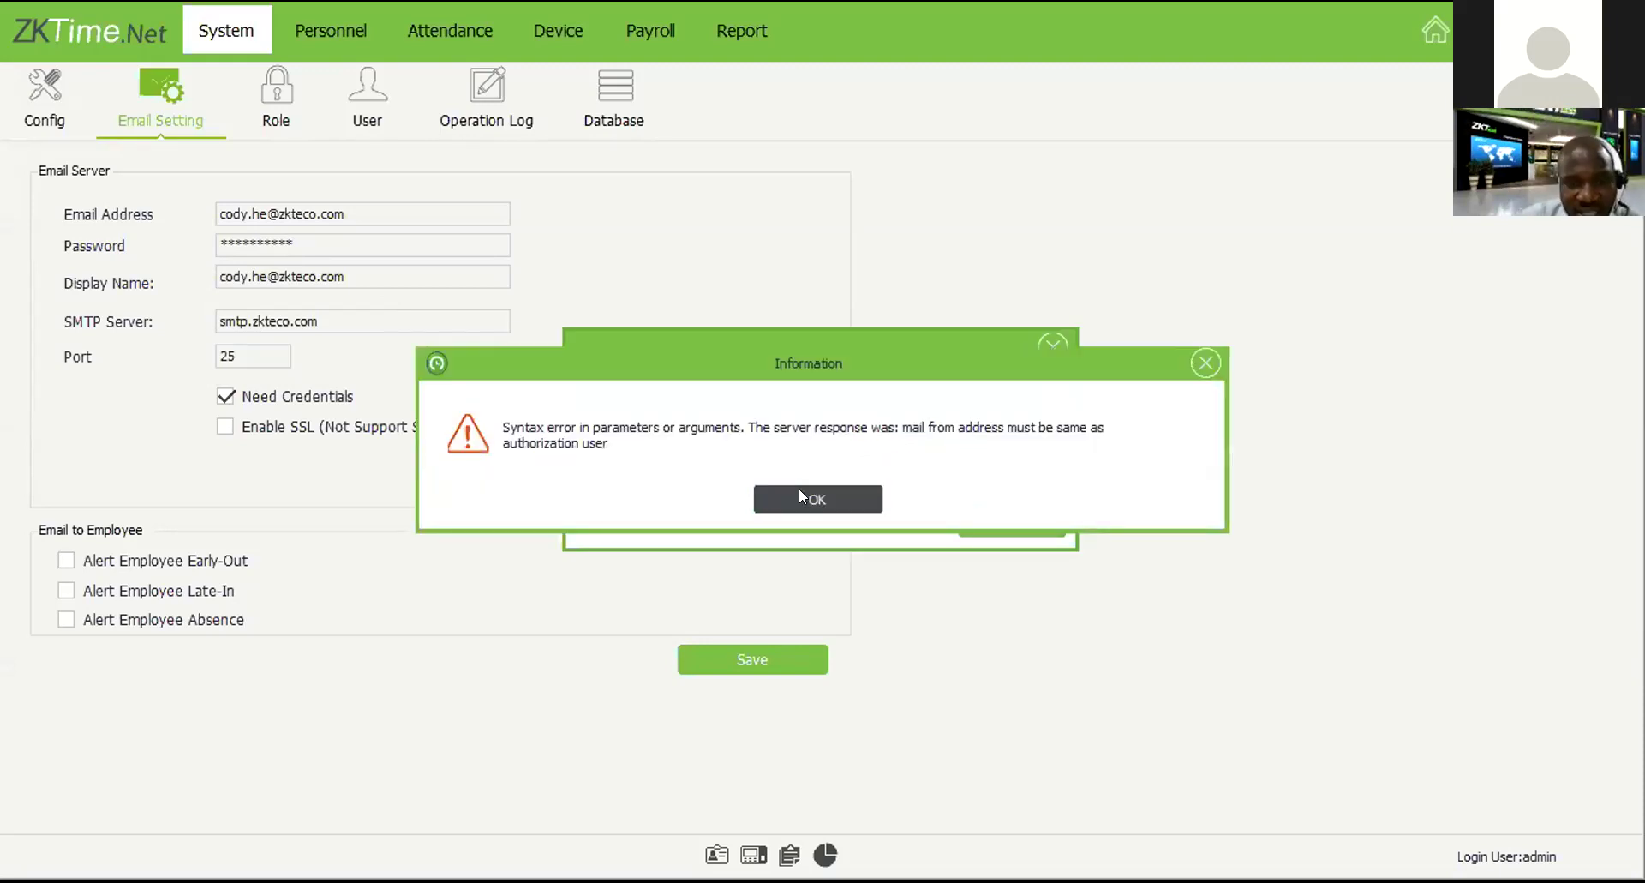
{"action": "left_click", "coordinate": [799, 488]}
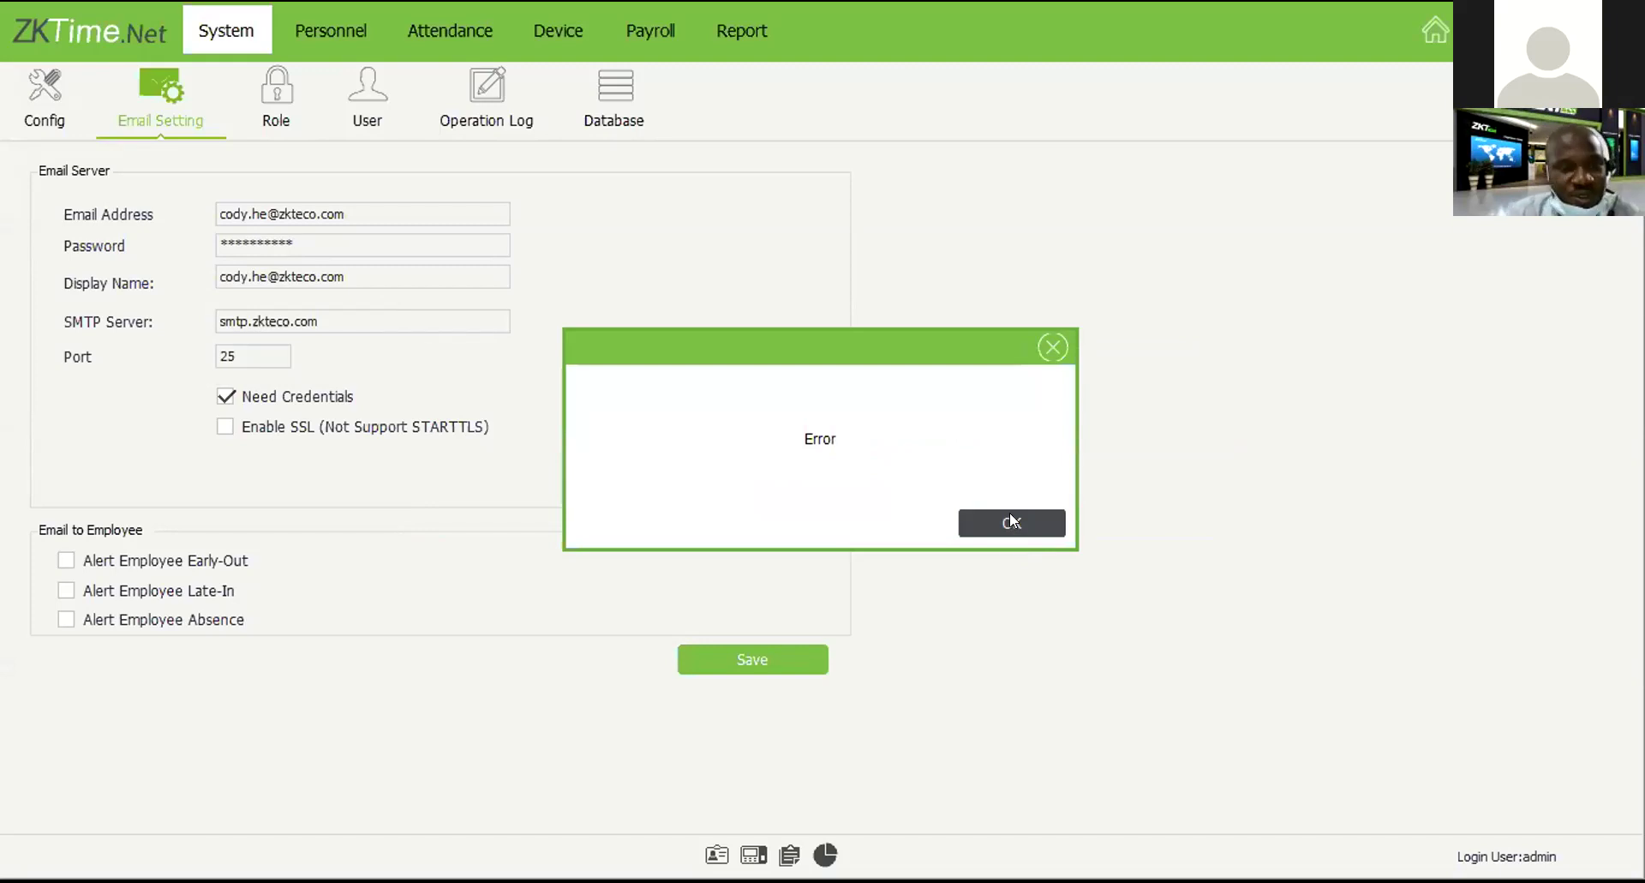
{"action": "left_click", "coordinate": [1011, 519]}
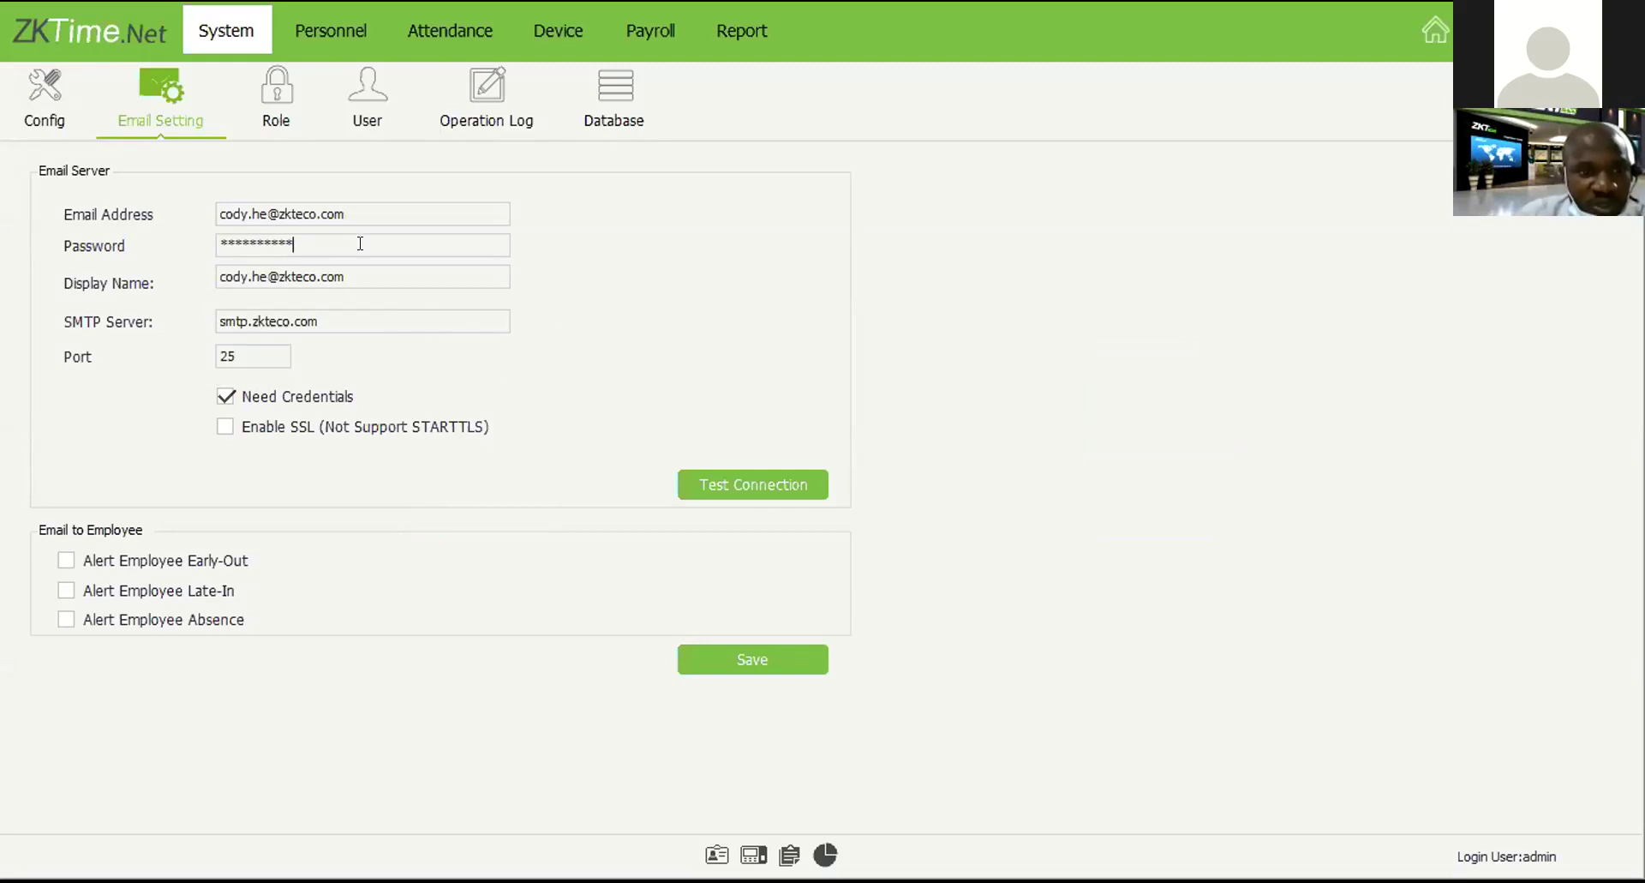
Erase the Password field completely, closing its context menu without choosing anything.
{"action": "key", "text": "BackSpace"}
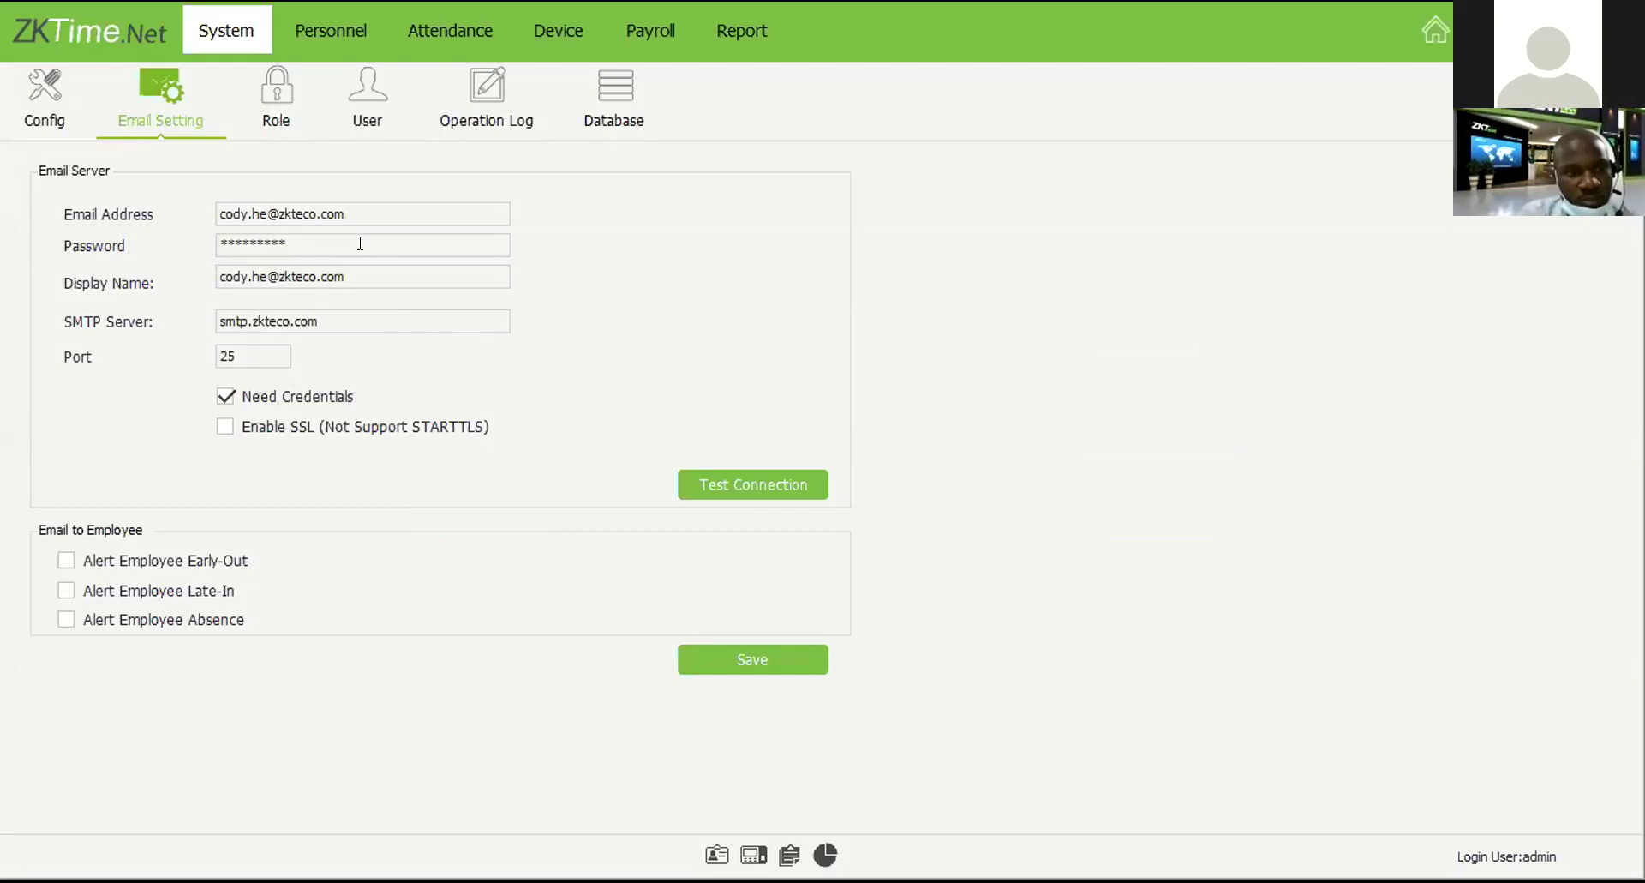
{"action": "key", "text": "BackSpace"}
{"action": "key", "text": "BackSpace"}
{"action": "key", "text": "BackSpace"}
{"action": "key", "text": "BackSpace"}
{"action": "key", "text": "BackSpace"}
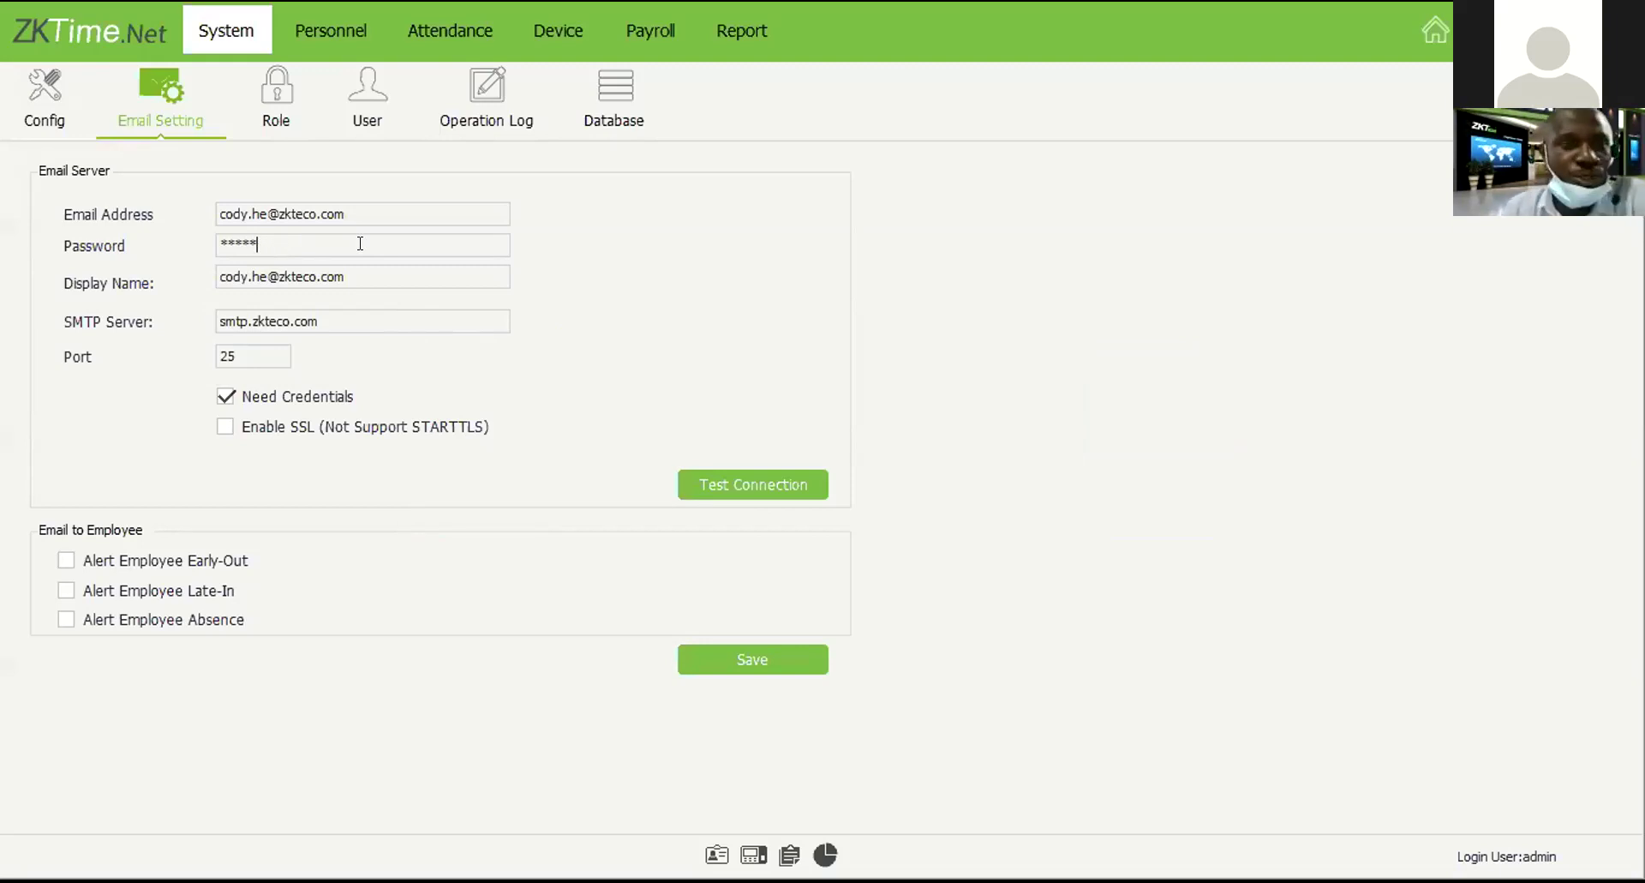
{"action": "key", "text": "BackSpace"}
{"action": "key", "text": "BackSpace"}
{"action": "key", "text": "BackSpace"}
{"action": "key", "text": "BackSpace"}
{"action": "key", "text": "BackSpace"}
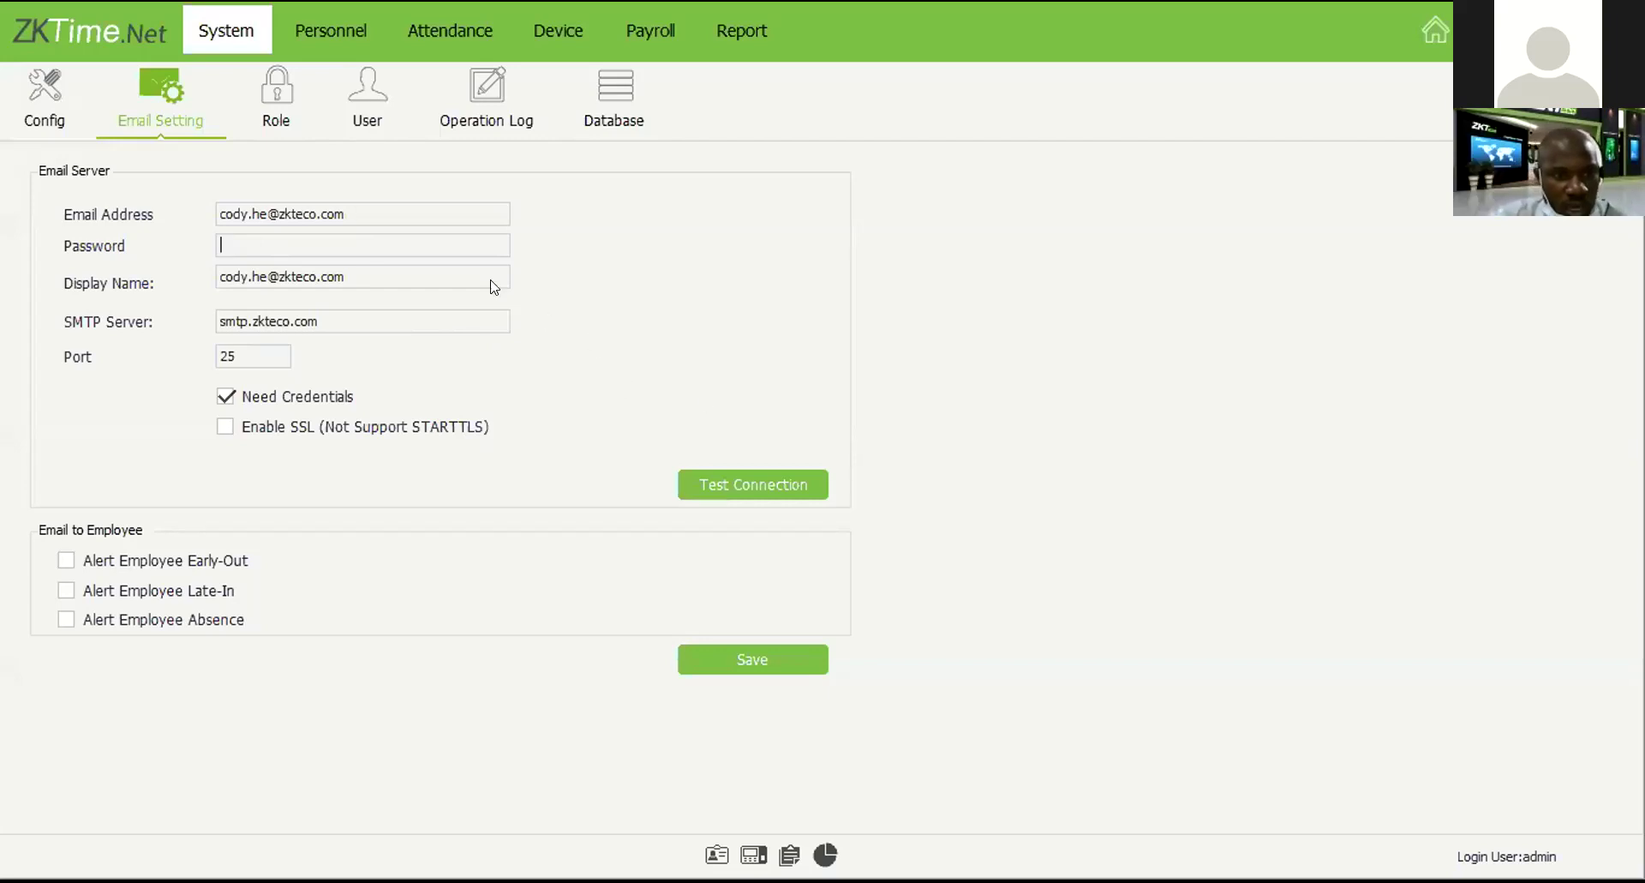
{"action": "right_click", "coordinate": [450, 248]}
{"action": "left_click", "coordinate": [600, 250]}
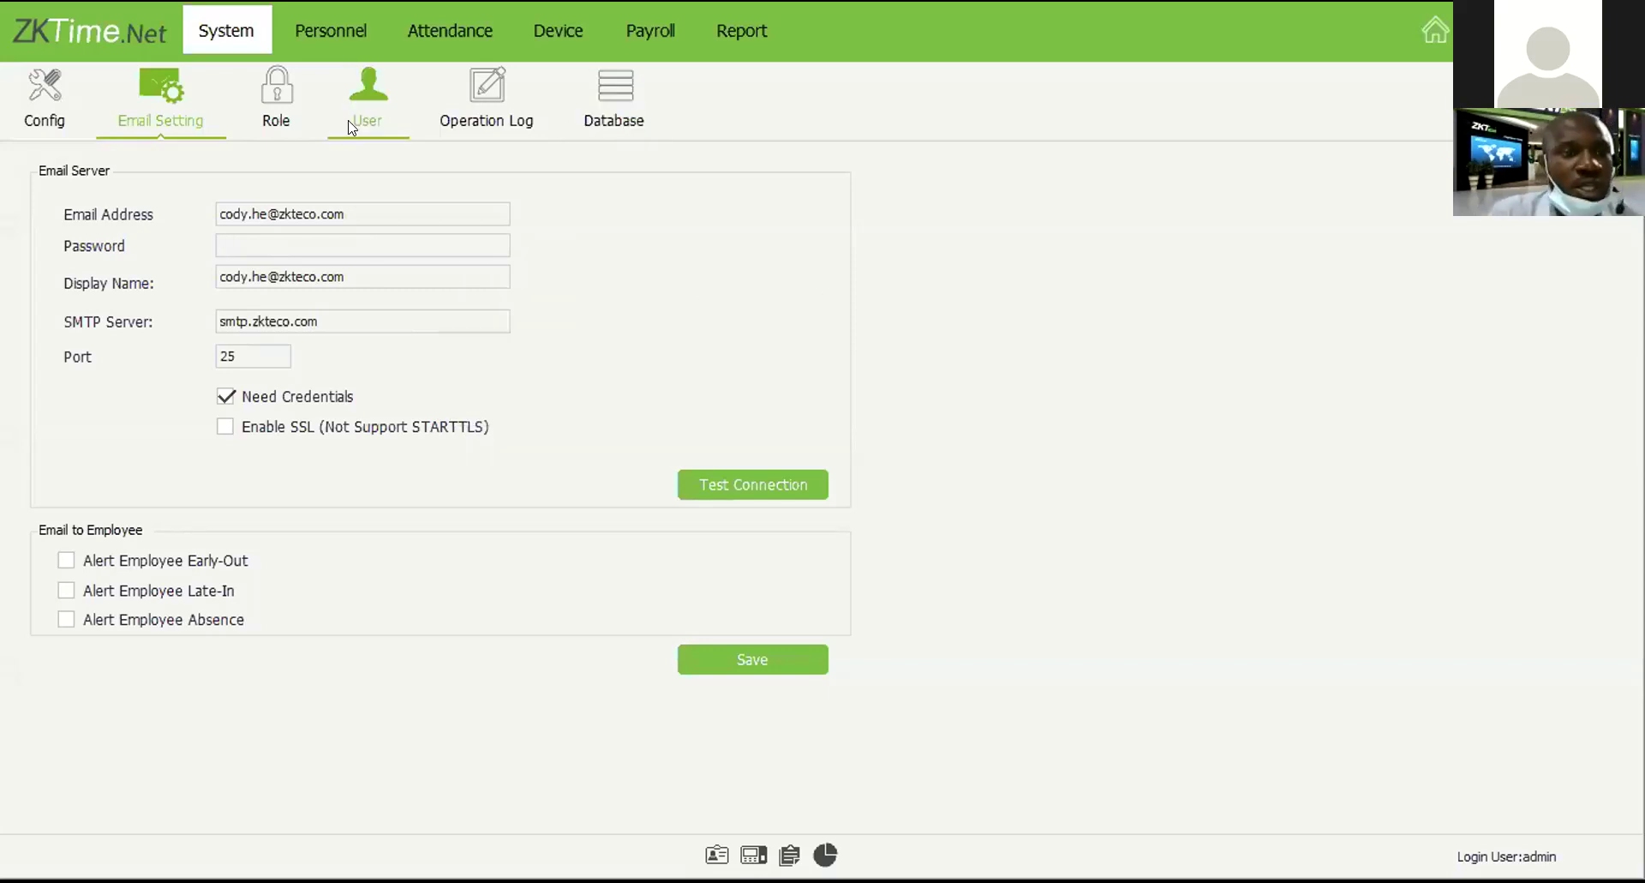
On the Role page, add a role 'LOCATION MANAGER' with remark 'Manages Lagos'.
{"action": "left_click", "coordinate": [296, 107]}
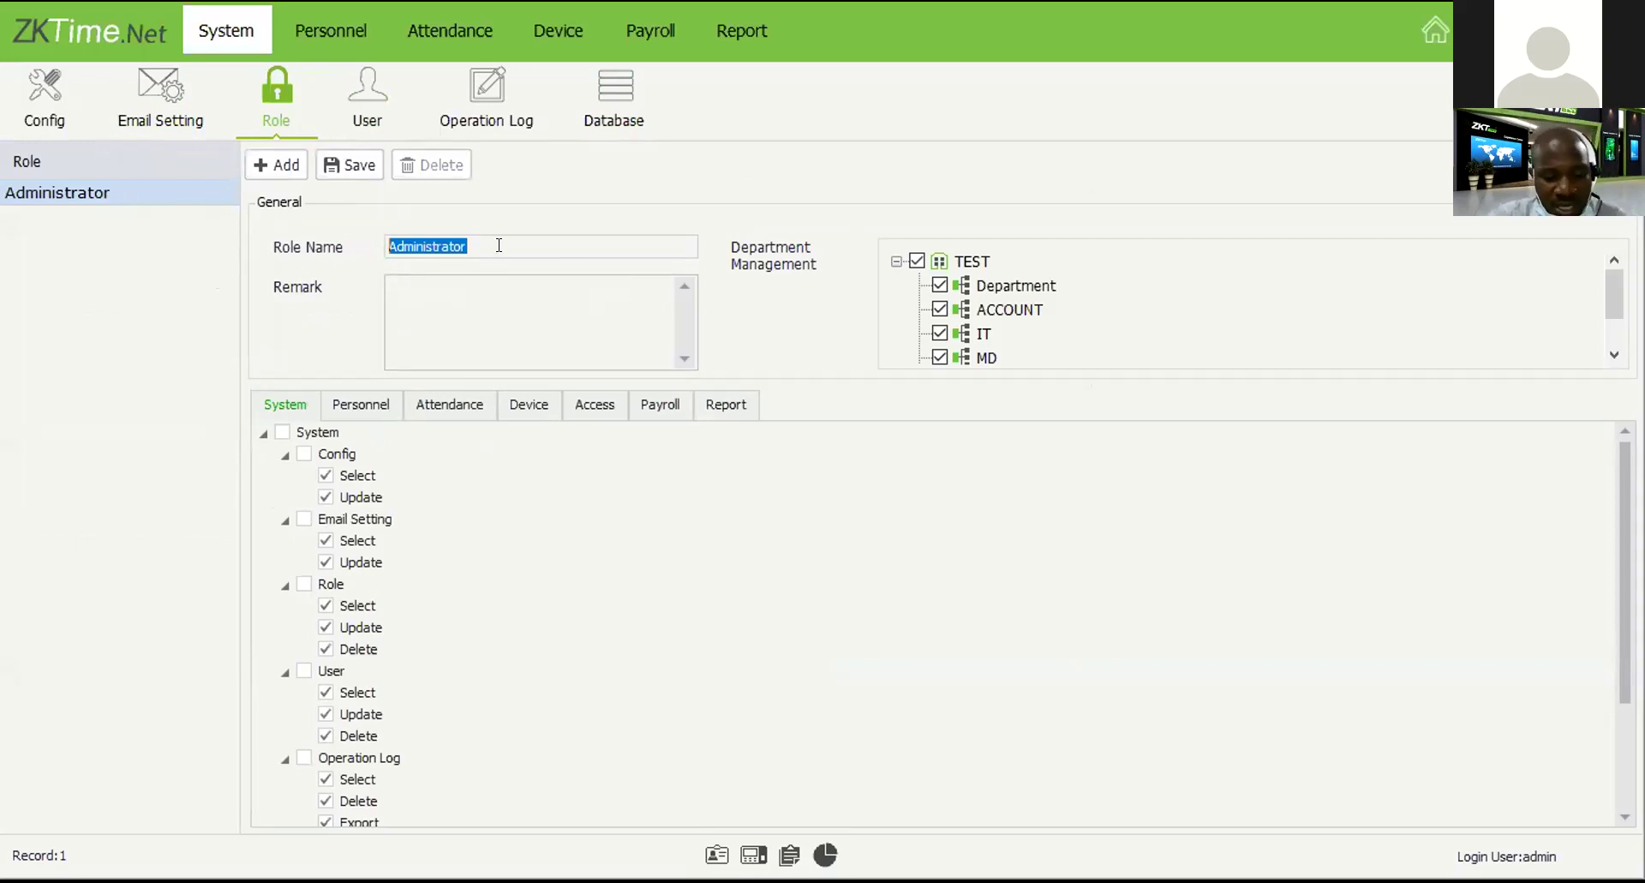
{"action": "type", "text": "LOCAT"}
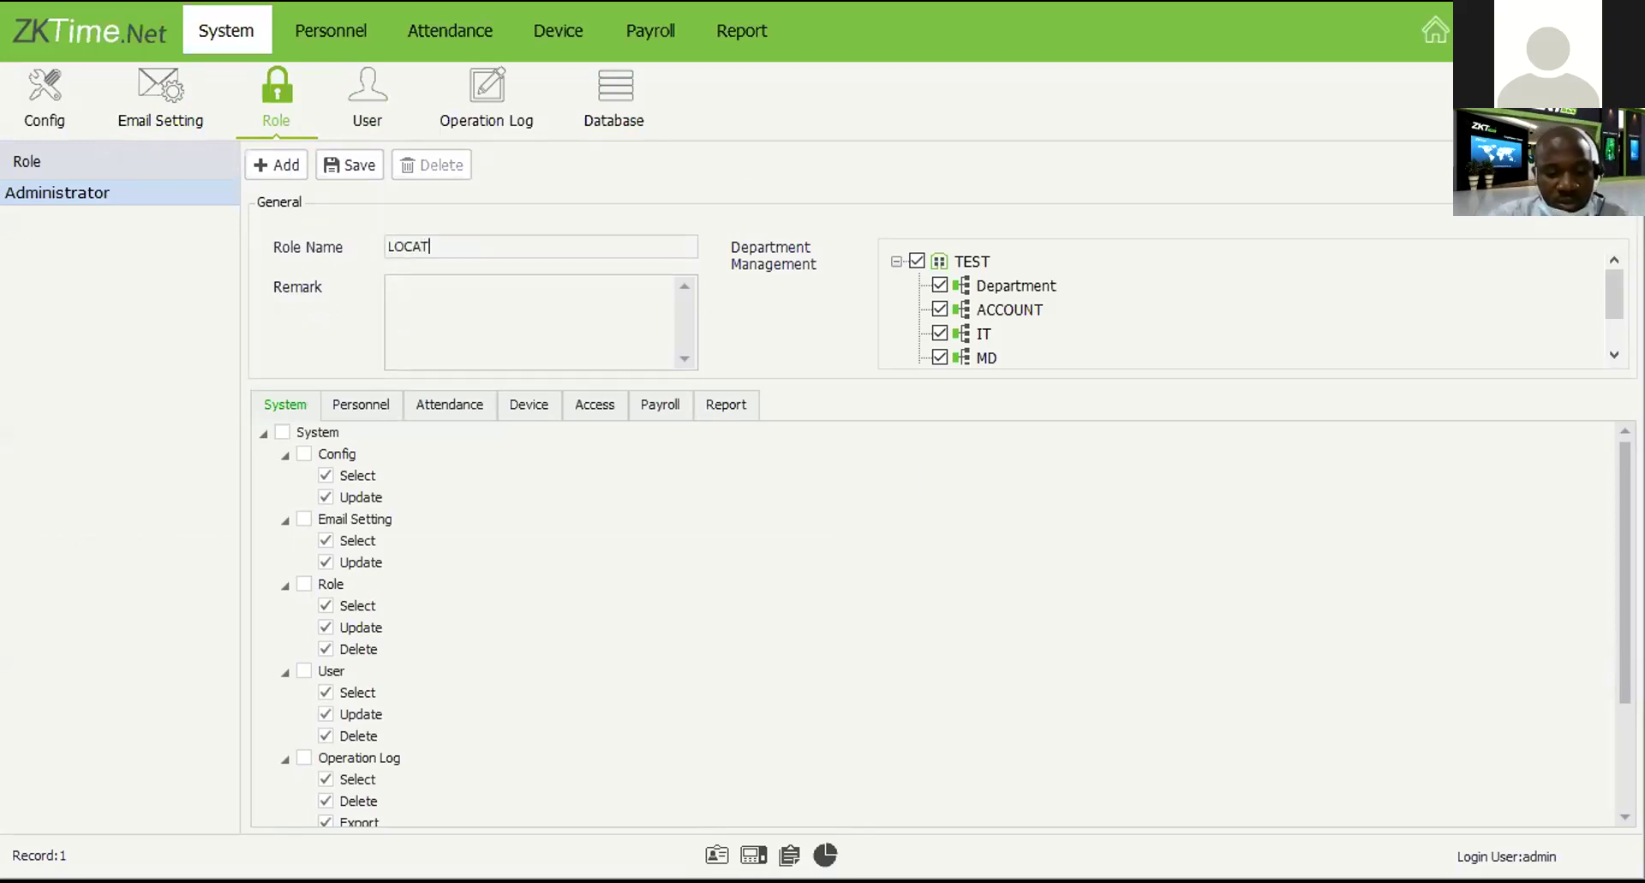
{"action": "type", "text": "ION MANAGER"}
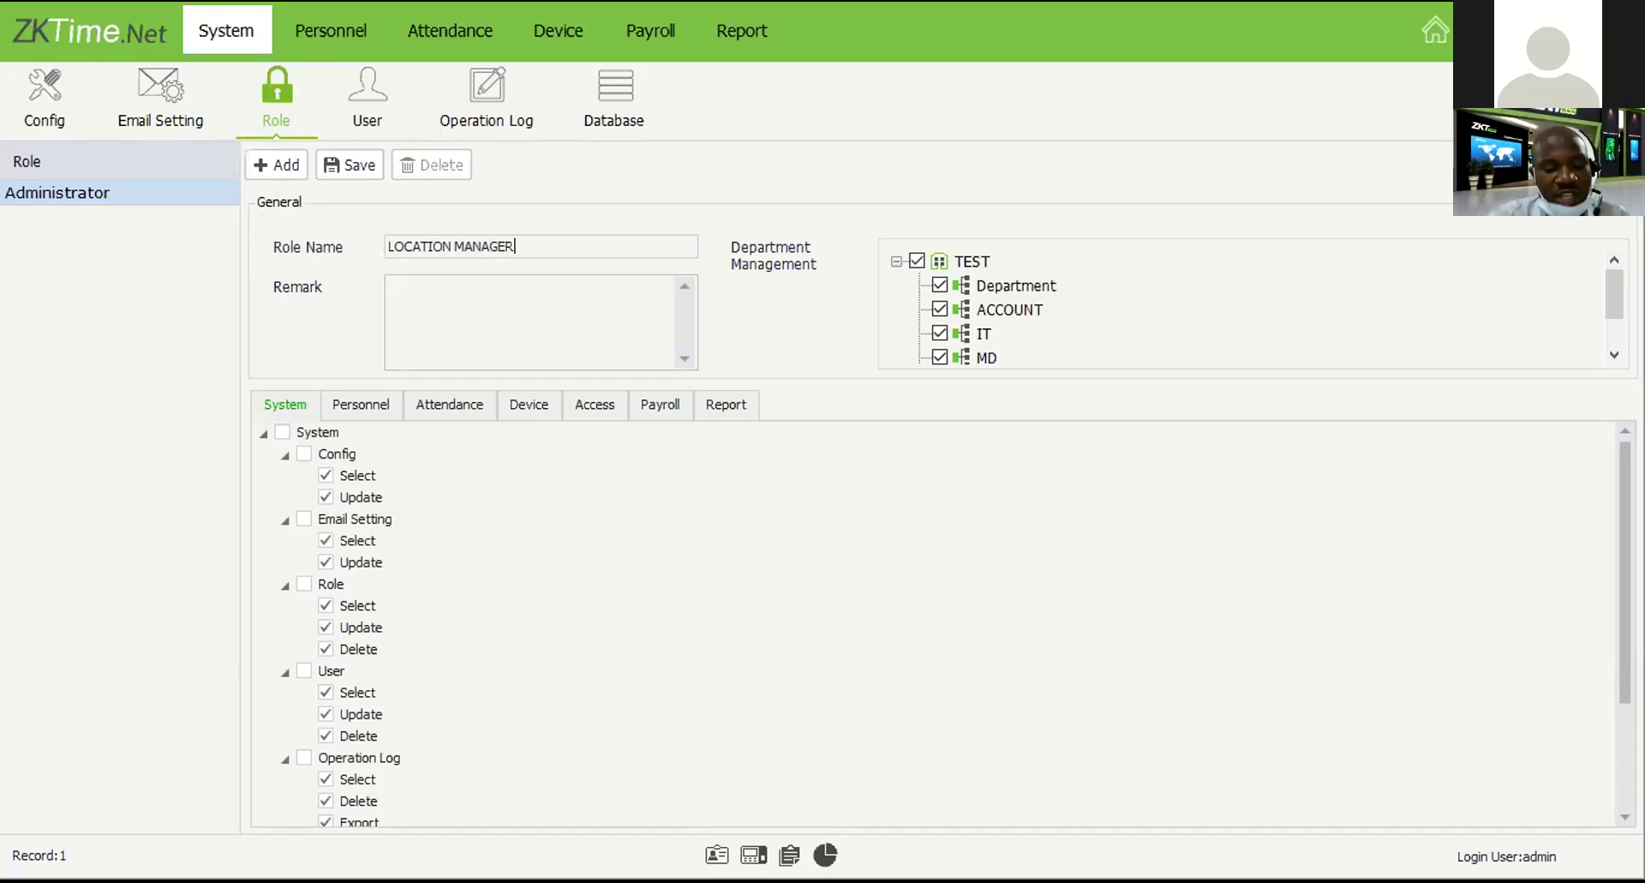
{"action": "left_click", "coordinate": [478, 327]}
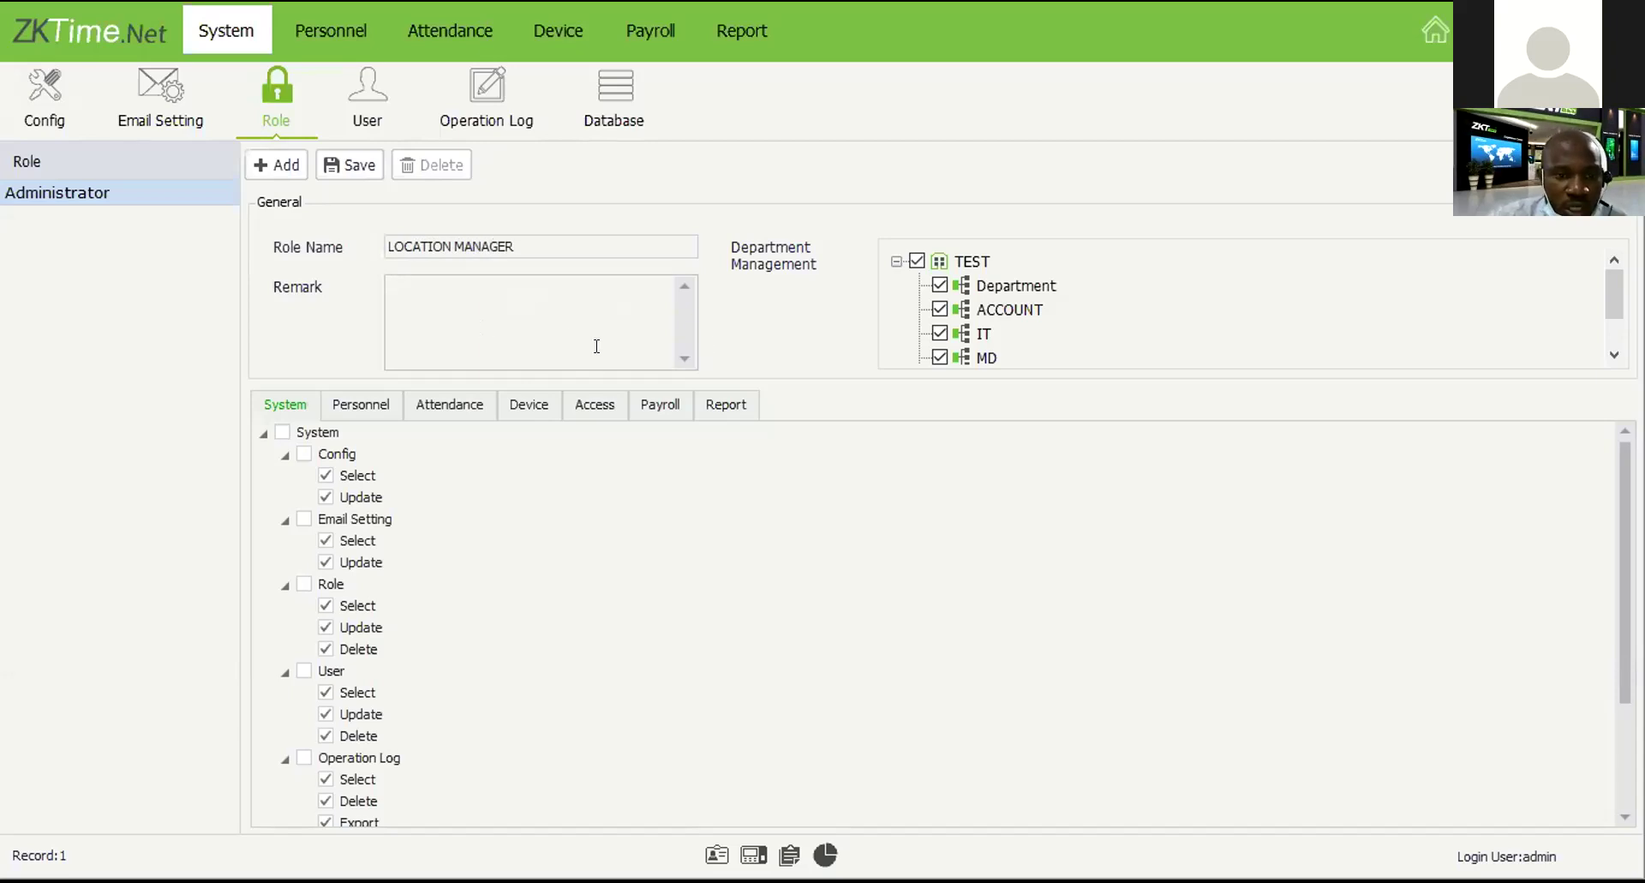
{"action": "type", "text": "MA"}
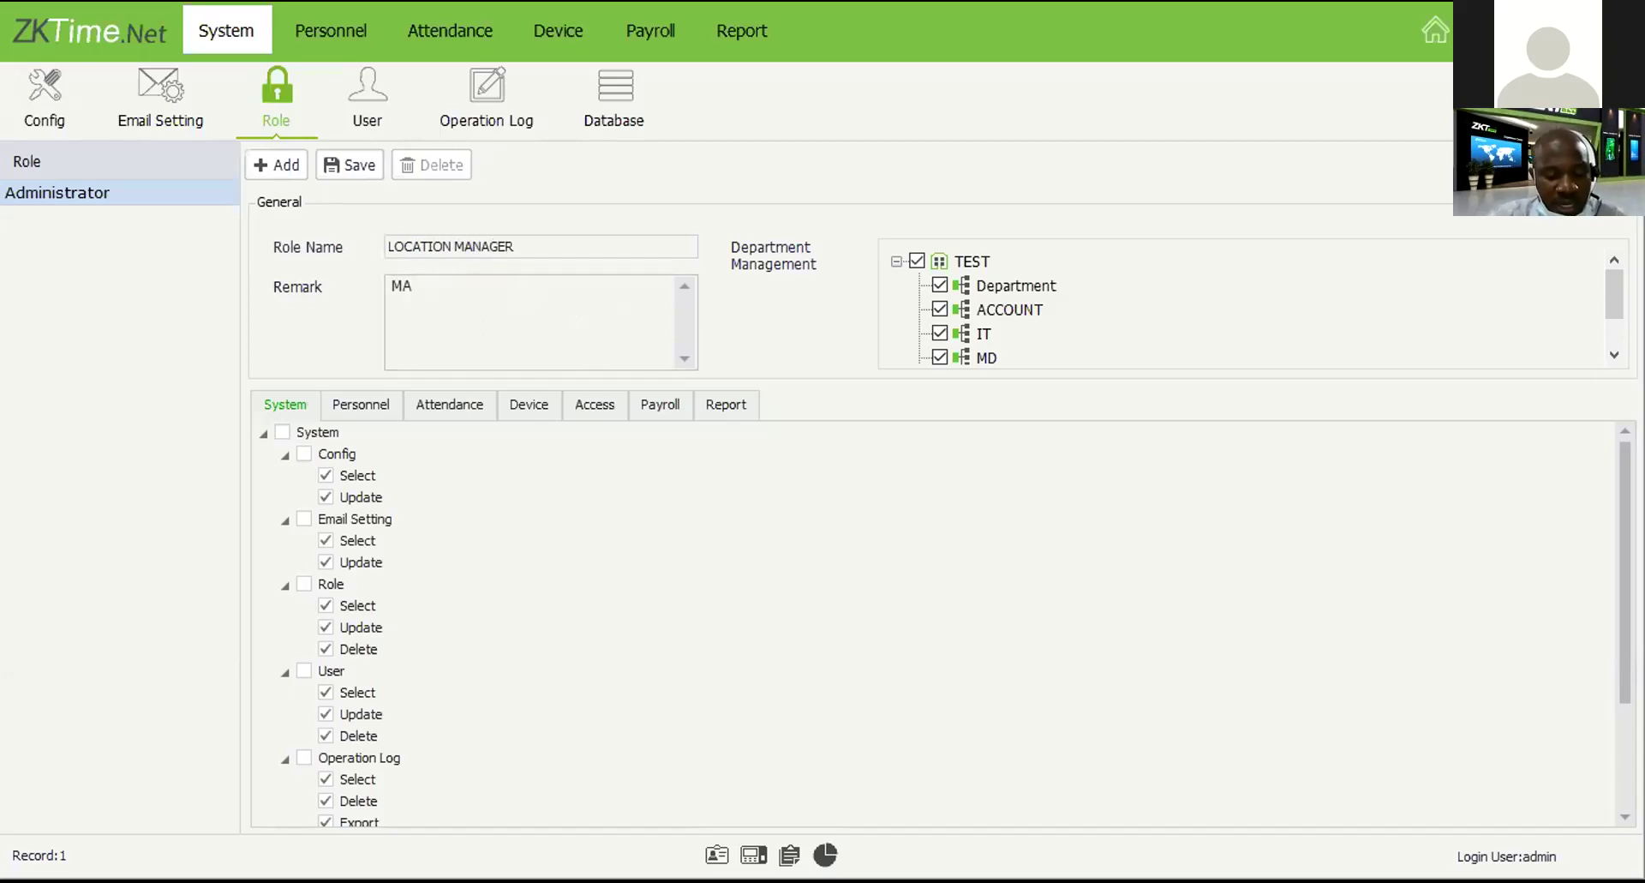
{"action": "type", "text": "A"}
{"action": "key", "text": "BackSpace"}
{"action": "type", "text": "NAG"}
{"action": "key", "text": "BackSpace"}
{"action": "key", "text": "BackSpace"}
{"action": "key", "text": "BackSpace"}
{"action": "key", "text": "BackSpace"}
{"action": "type", "text": "anages "}
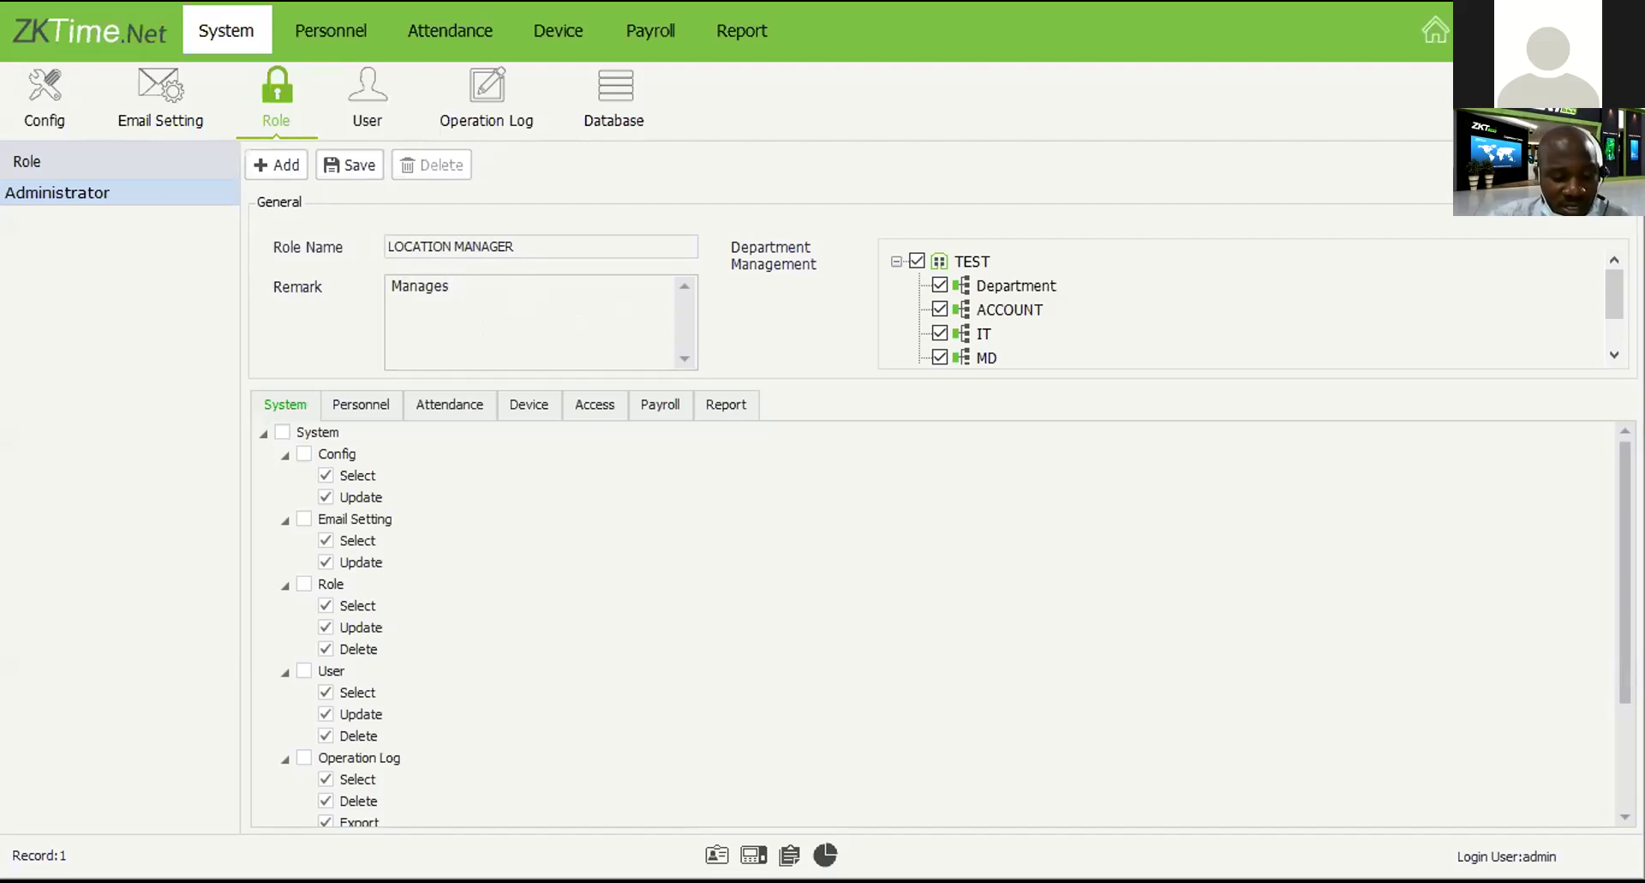
{"action": "type", "text": "Lagos"}
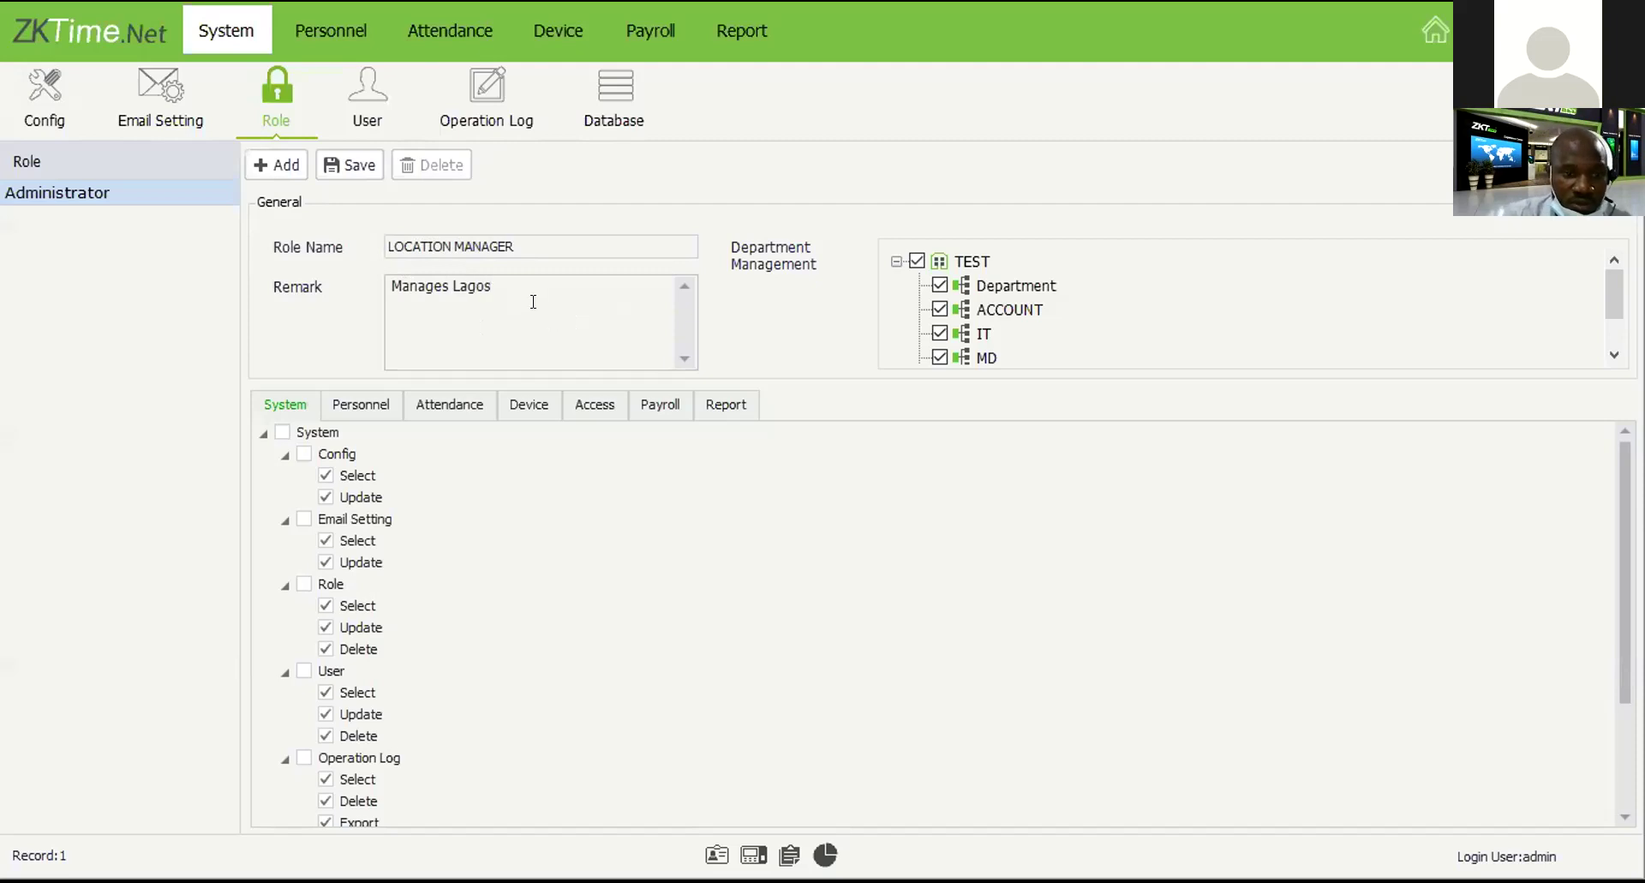
Extend the role name to 'LOCATION MANAGER lagos' and show its System permissions.
{"action": "left_click", "coordinate": [535, 244]}
{"action": "type", "text": "I"}
{"action": "type", "text": "agos"}
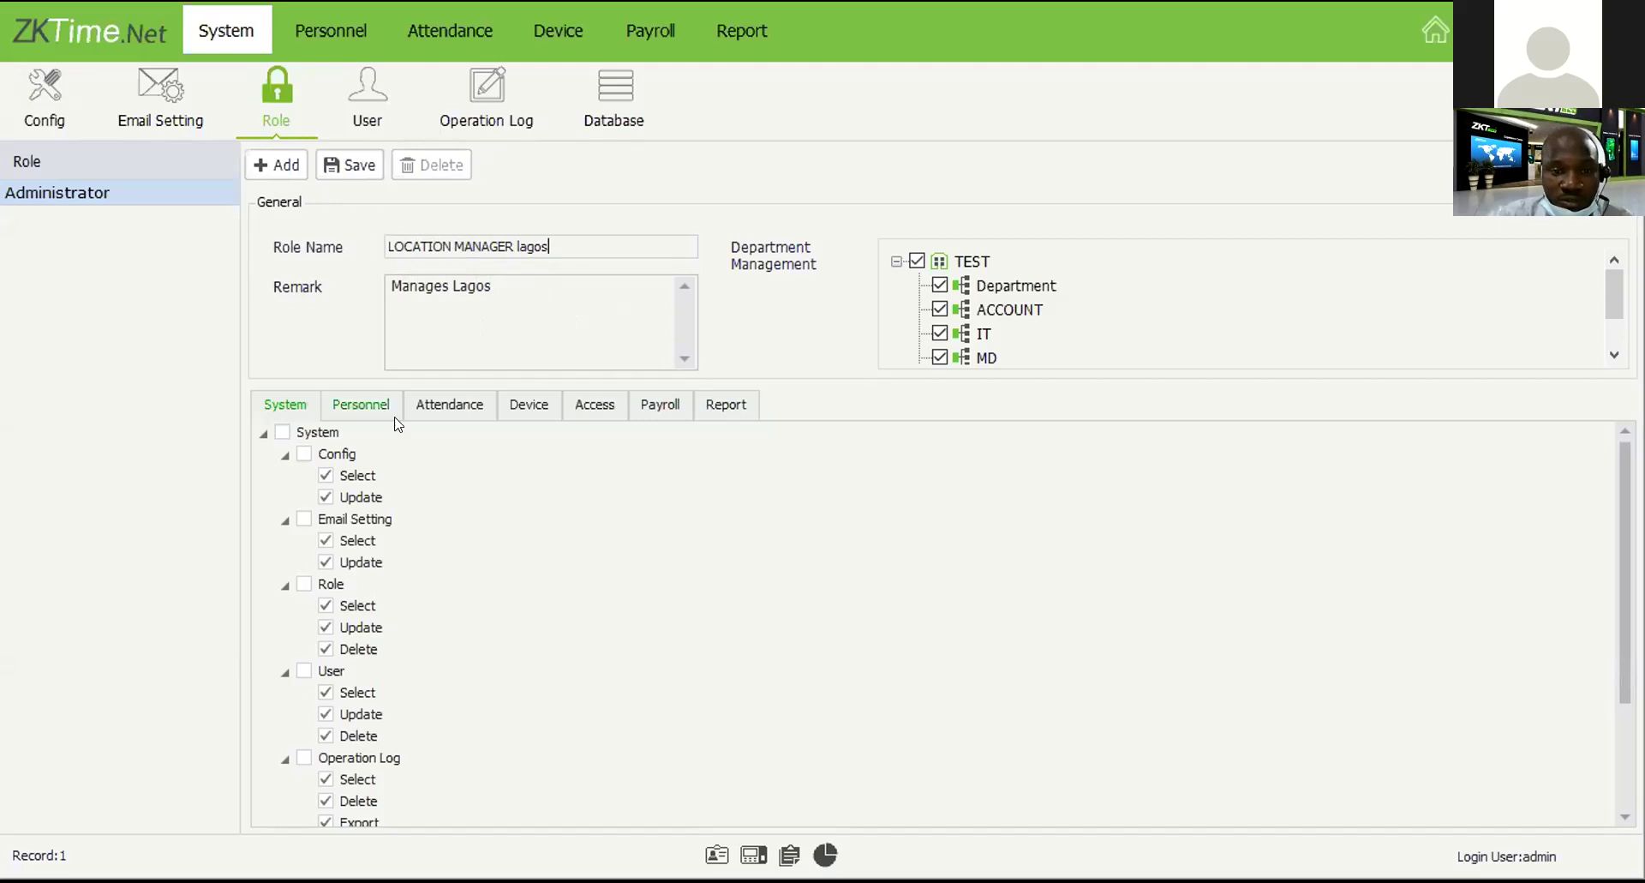
{"action": "left_click", "coordinate": [360, 405]}
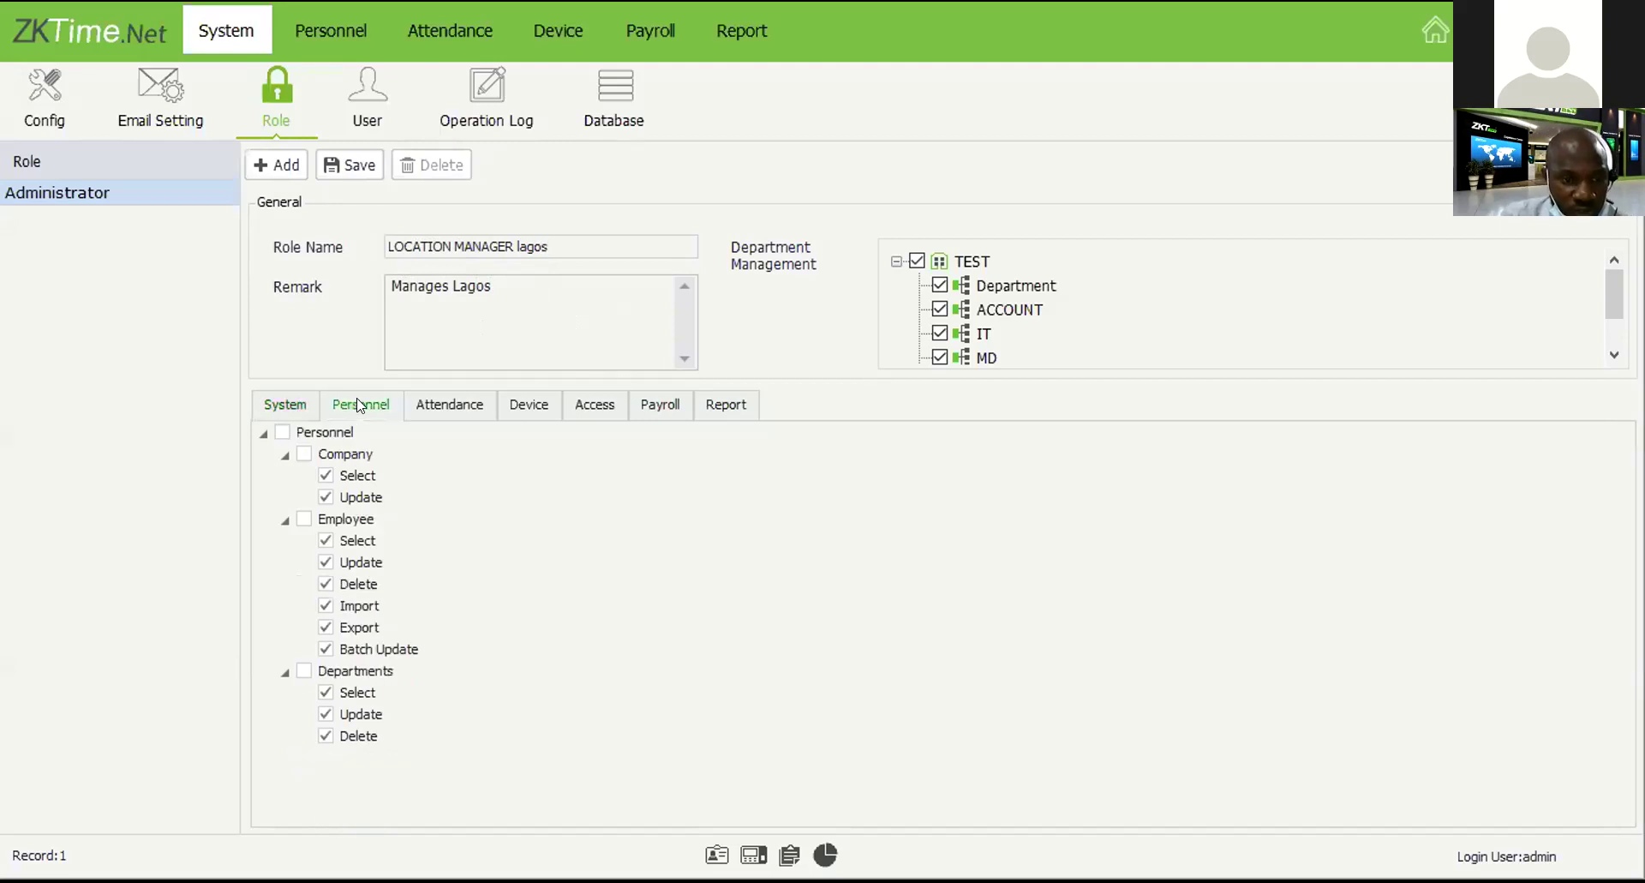
{"action": "left_click", "coordinate": [292, 405]}
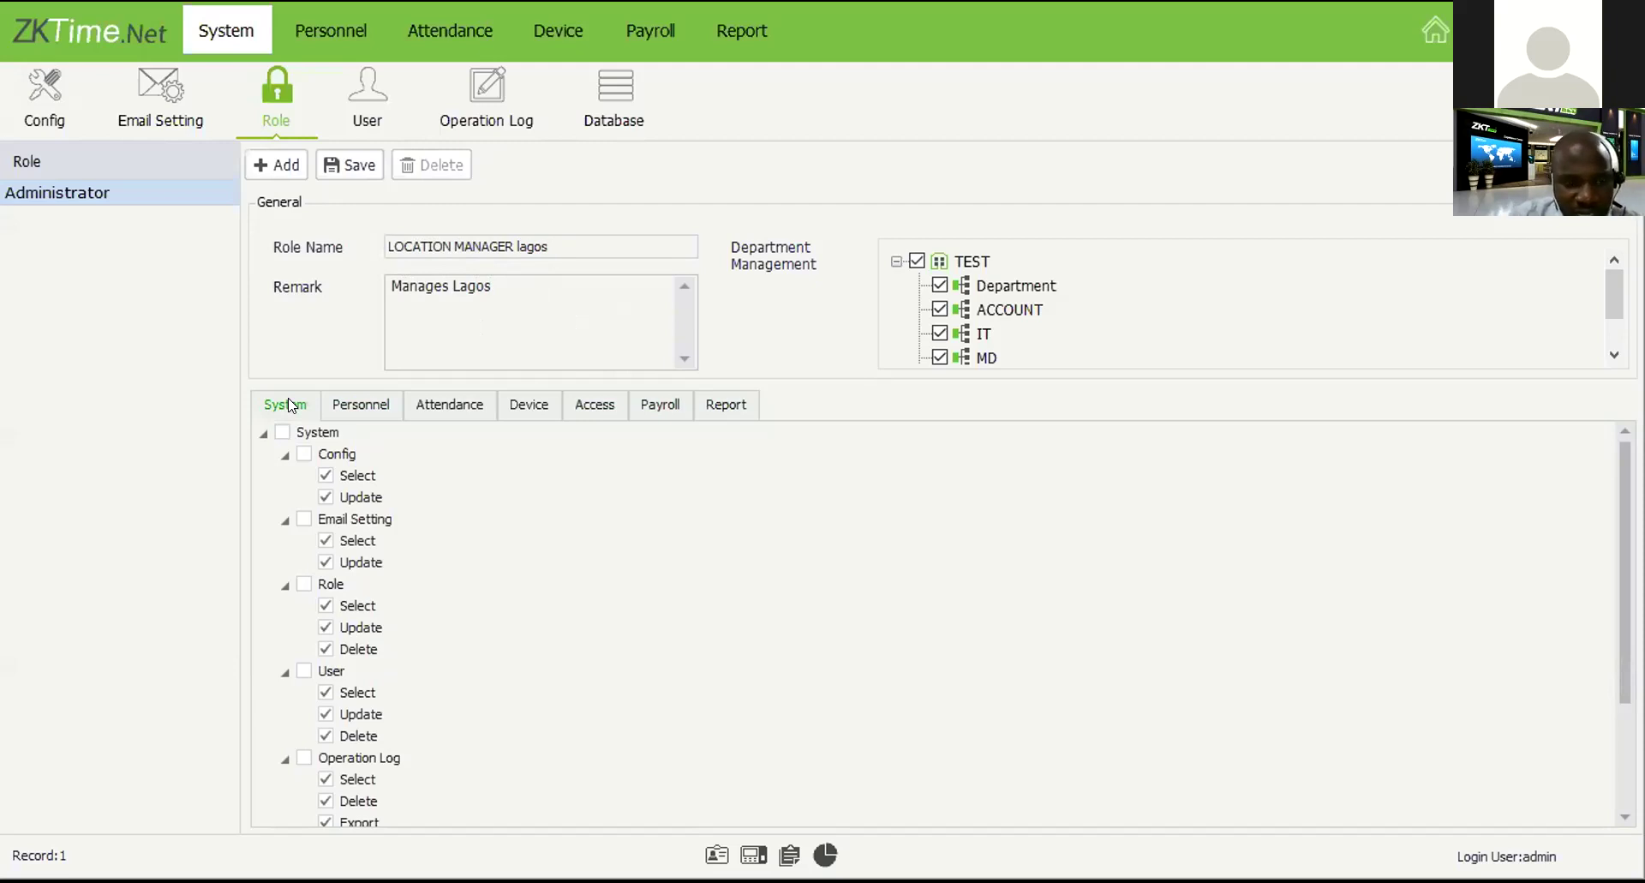
Tick all System permissions, then keep only Config and add User.
{"action": "left_click", "coordinate": [280, 432]}
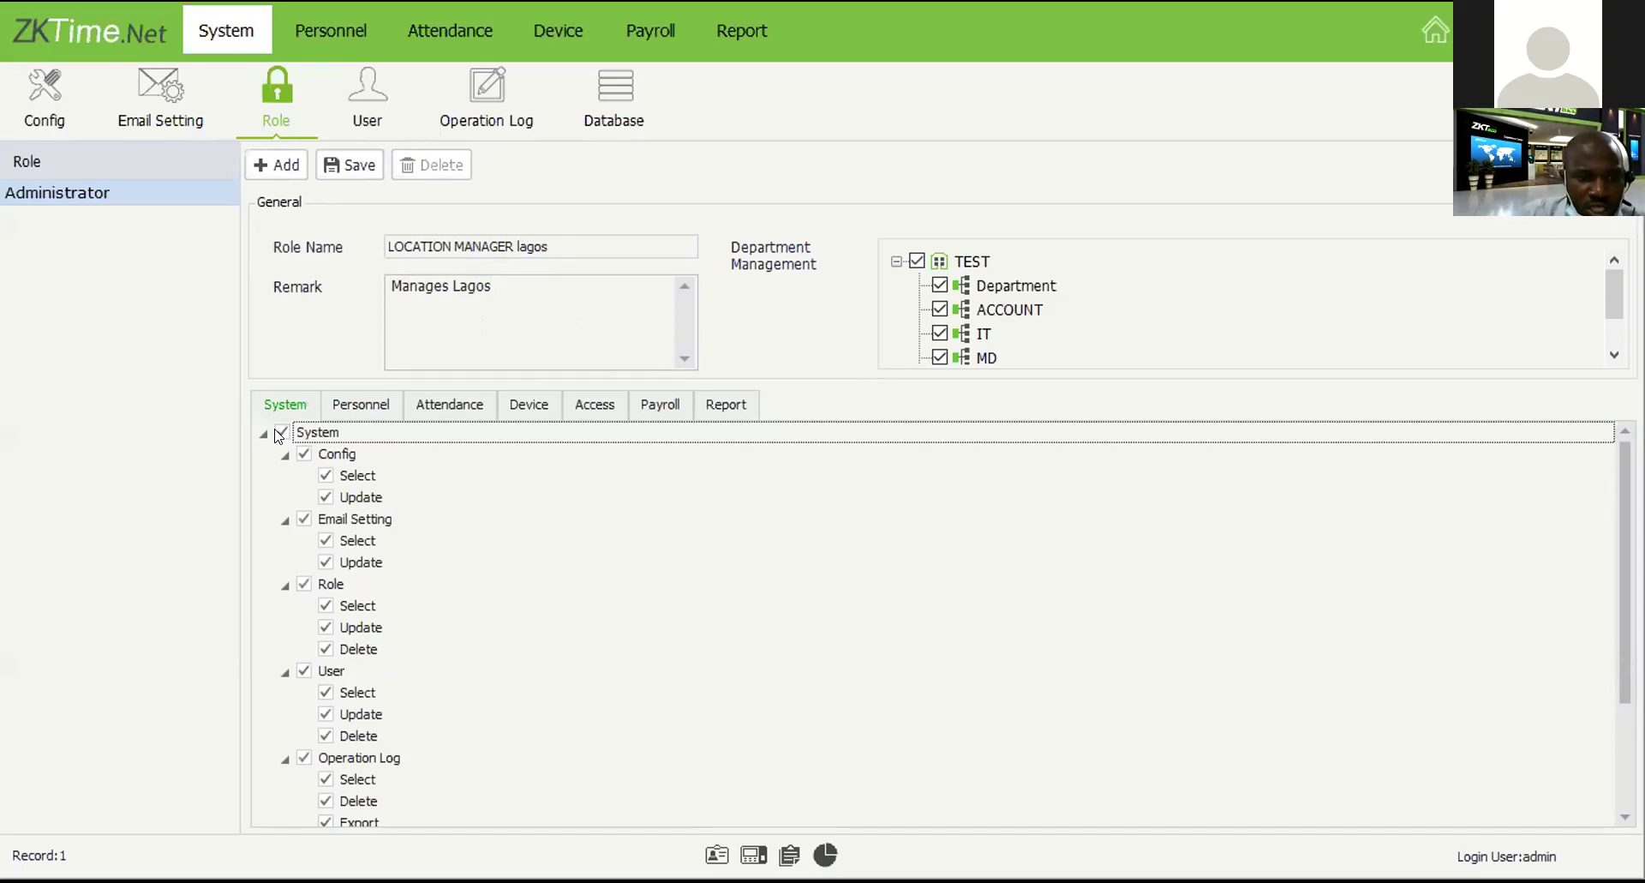
{"action": "left_click", "coordinate": [305, 453]}
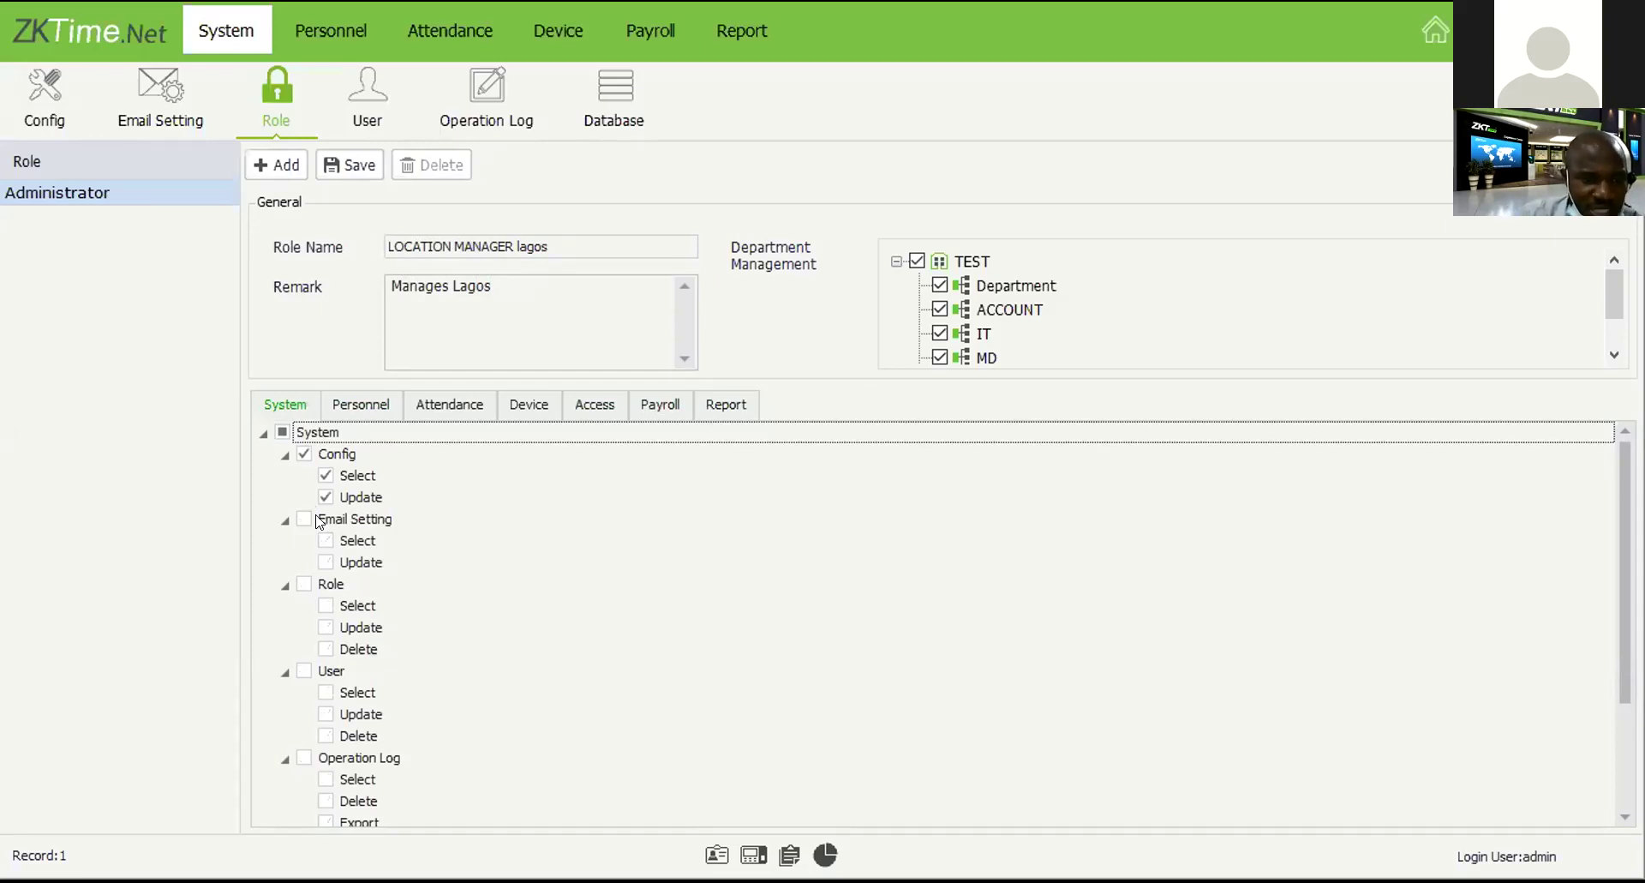
{"action": "left_click", "coordinate": [305, 672]}
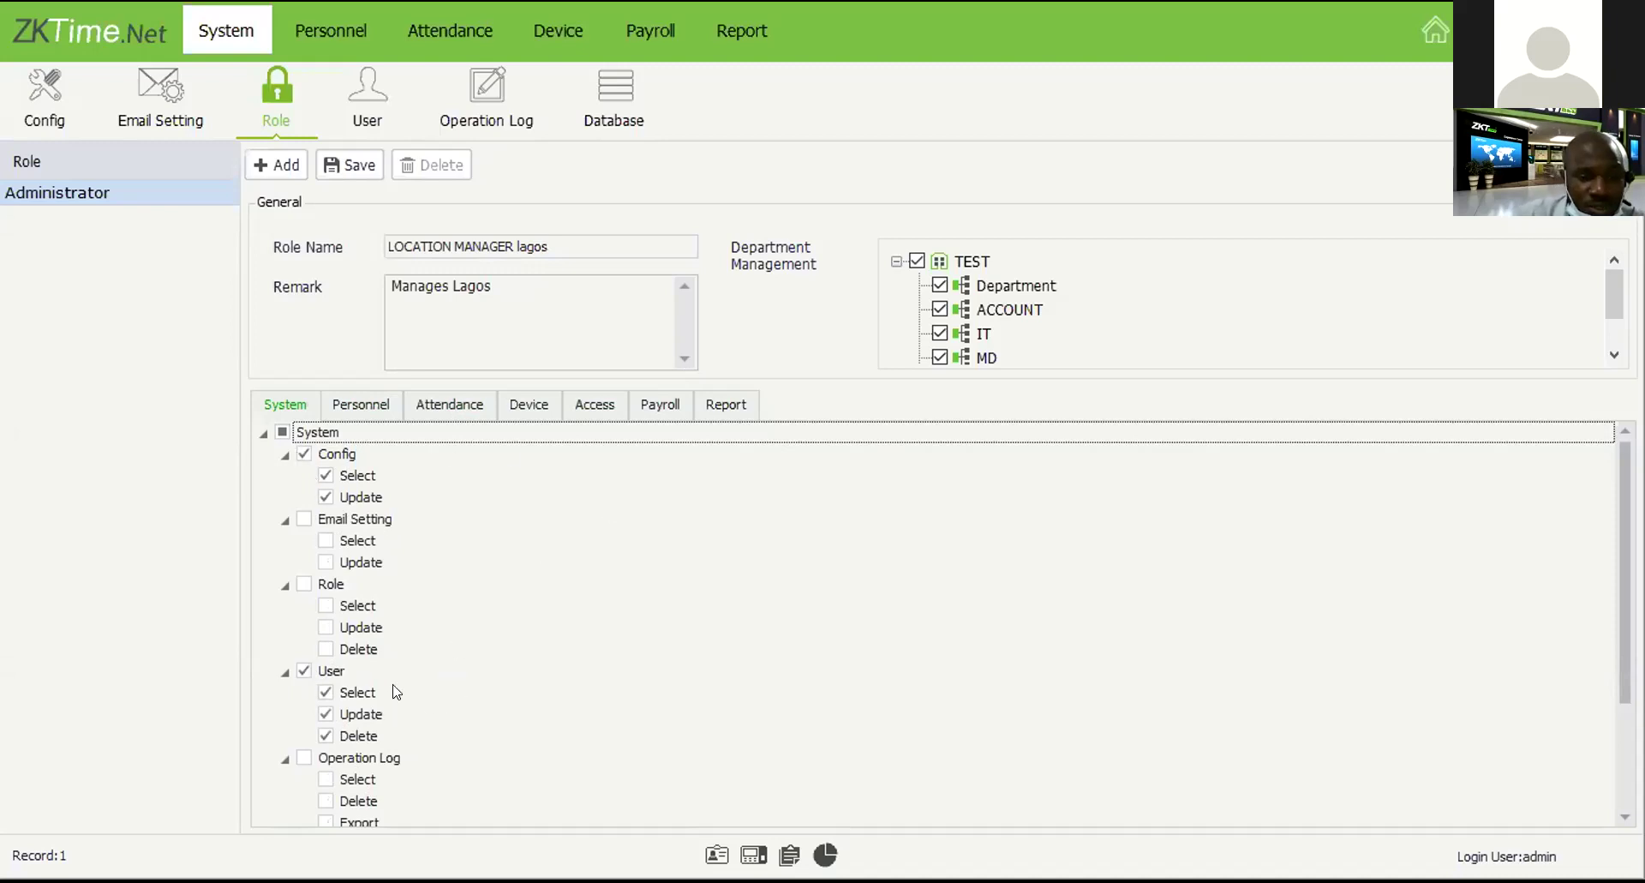
{"action": "left_click", "coordinate": [360, 404]}
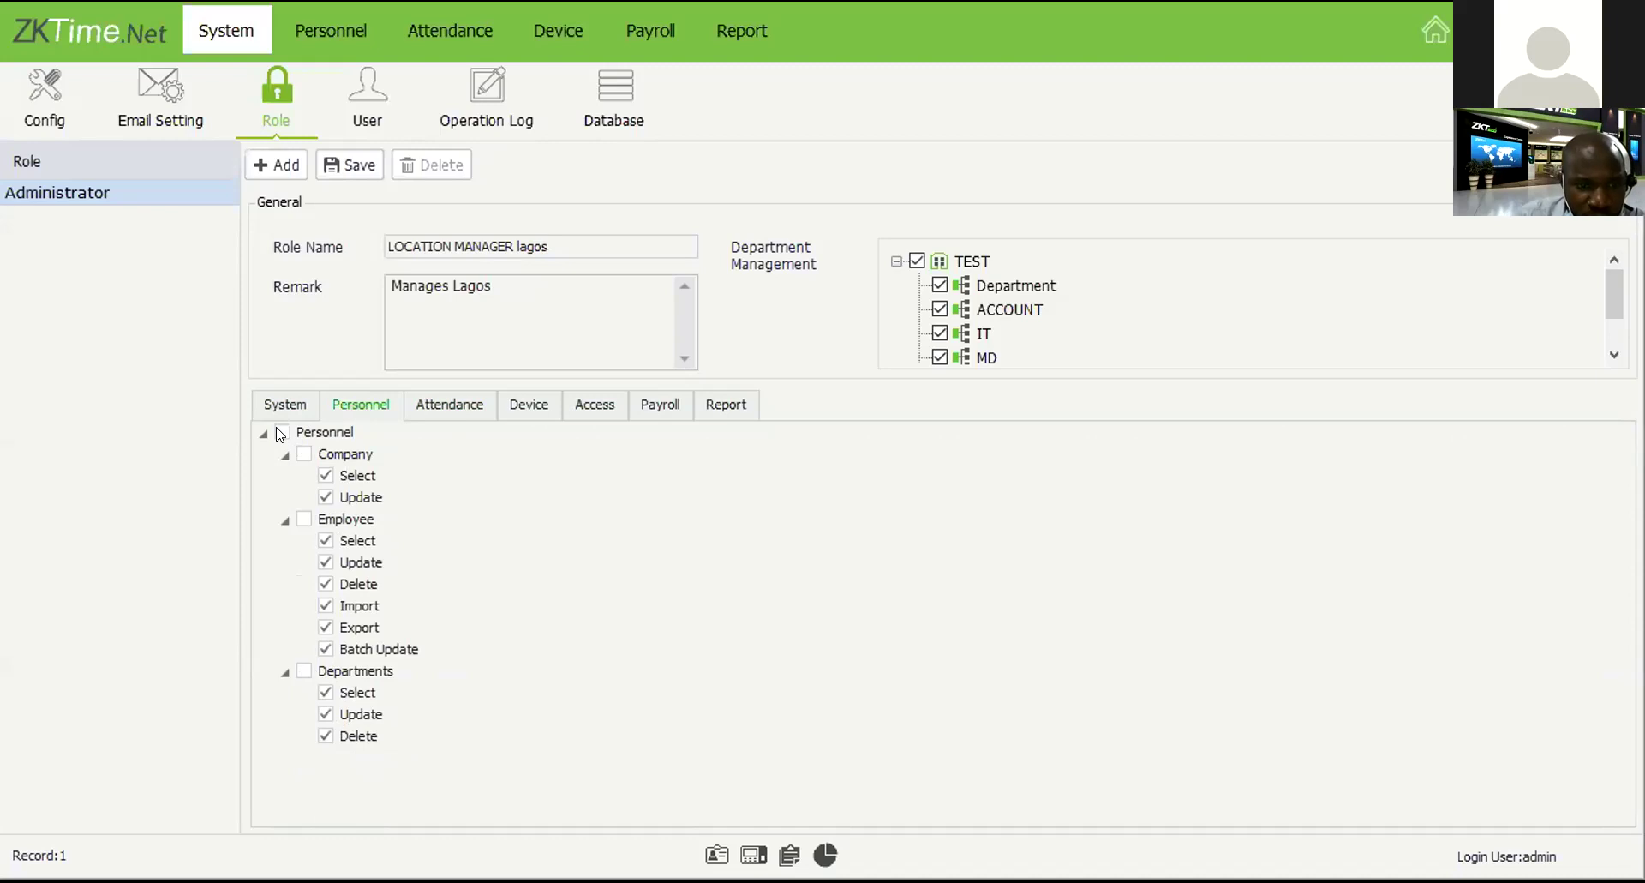
Untick Company Select/Update and Employee Delete, Import and Export under Personnel.
{"action": "left_click", "coordinate": [326, 475]}
{"action": "left_click", "coordinate": [325, 497]}
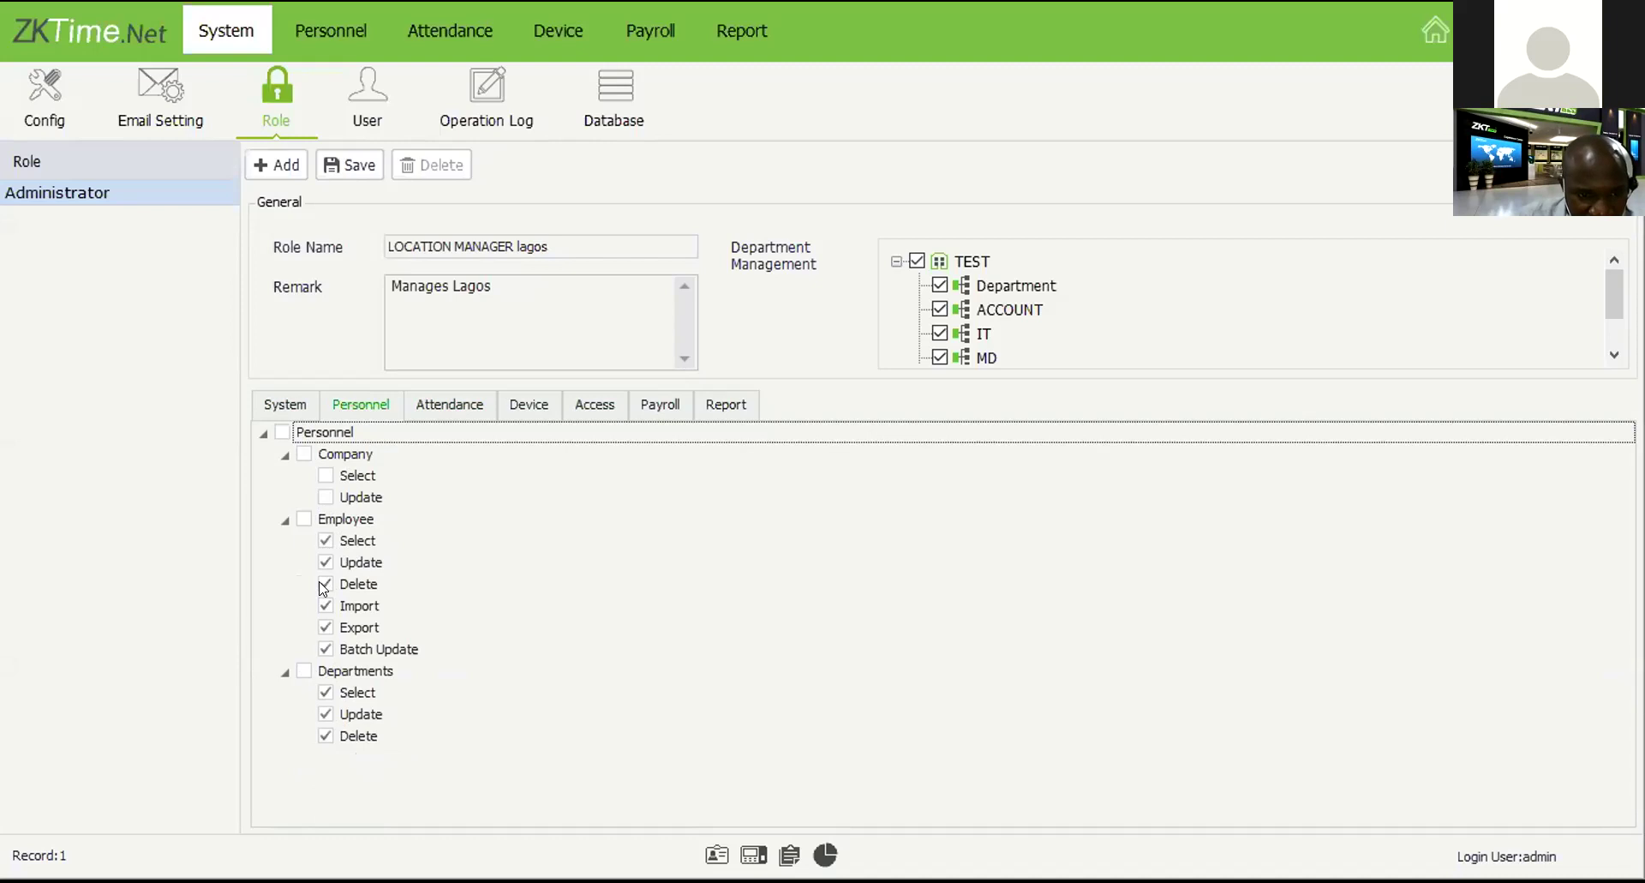
{"action": "left_click", "coordinate": [324, 586]}
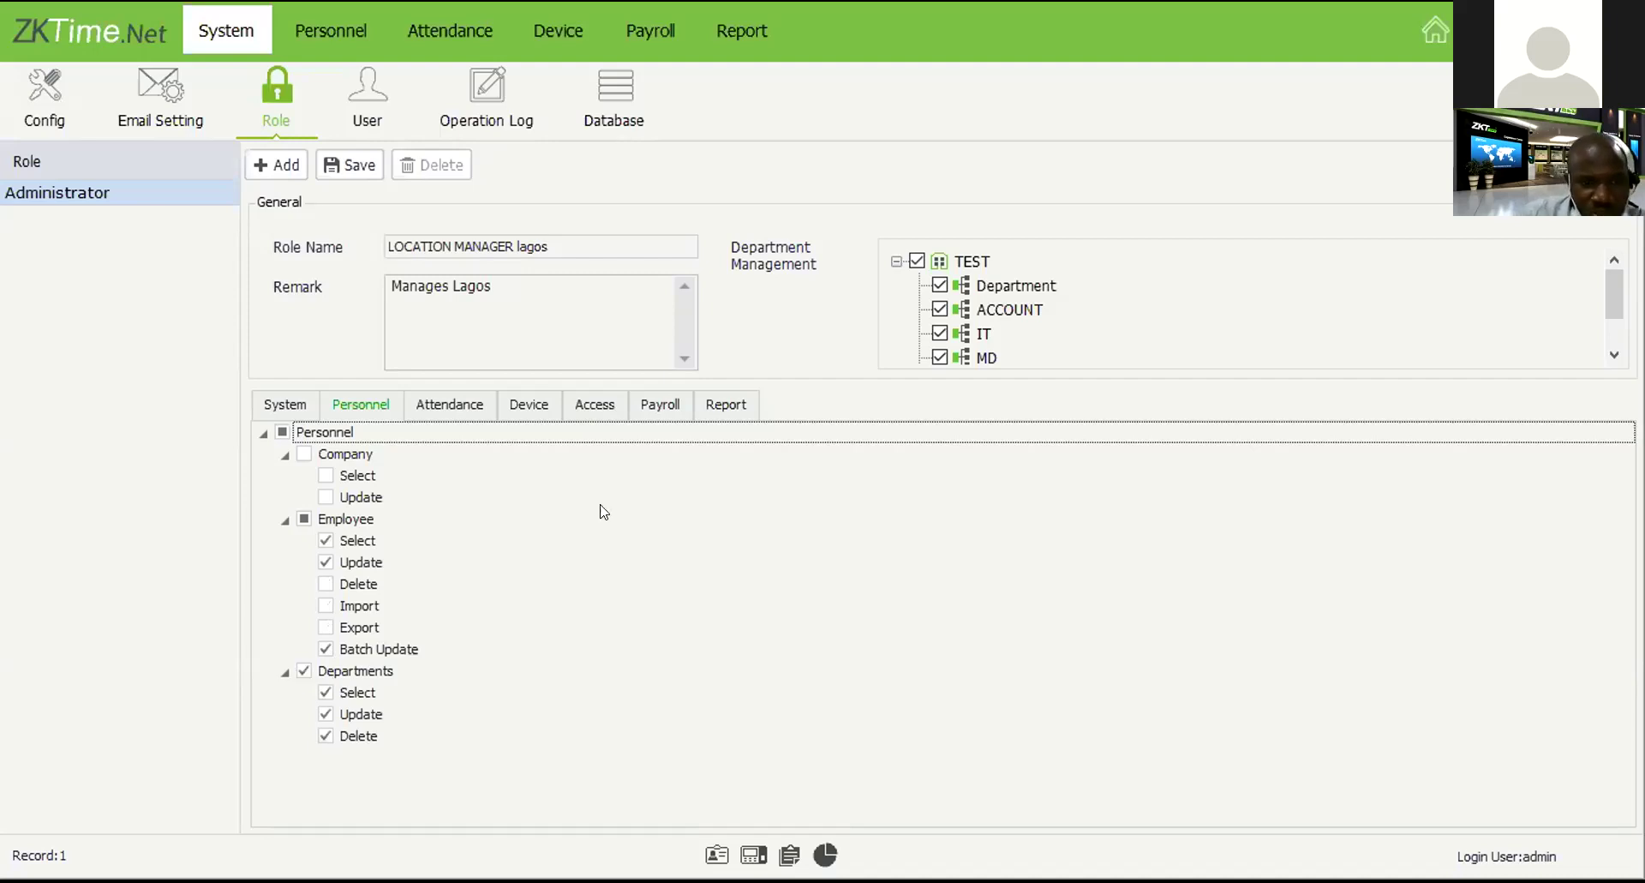
{"action": "left_click", "coordinate": [454, 405]}
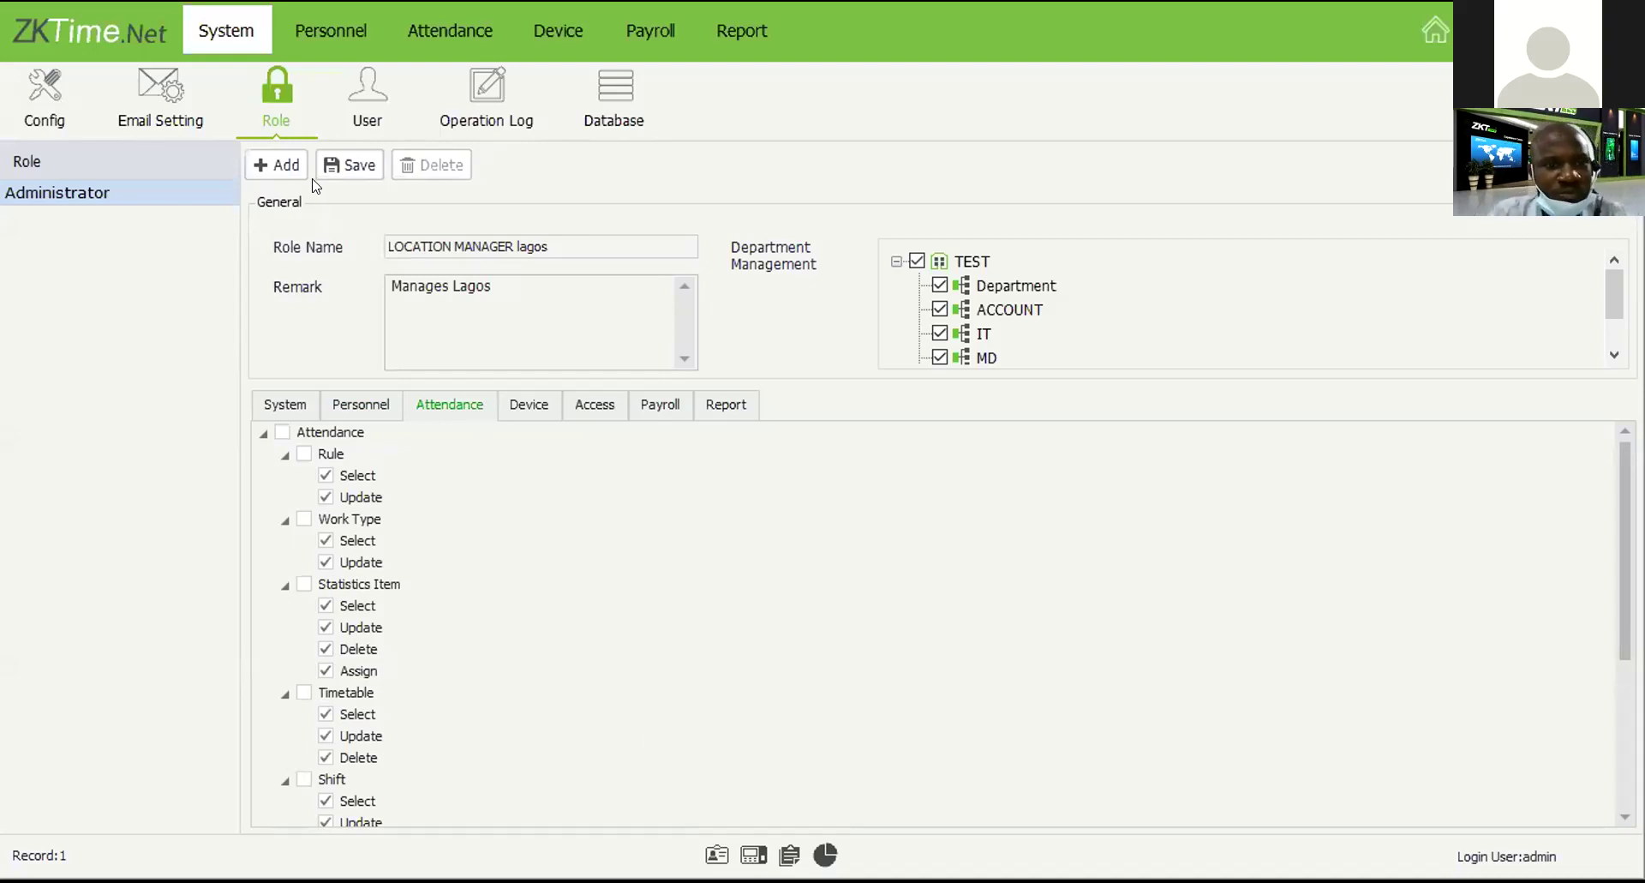
Save the LOCATION MANAGER lagos role, then scroll through its Attendance and Department Management permission trees.
{"action": "left_click", "coordinate": [345, 174]}
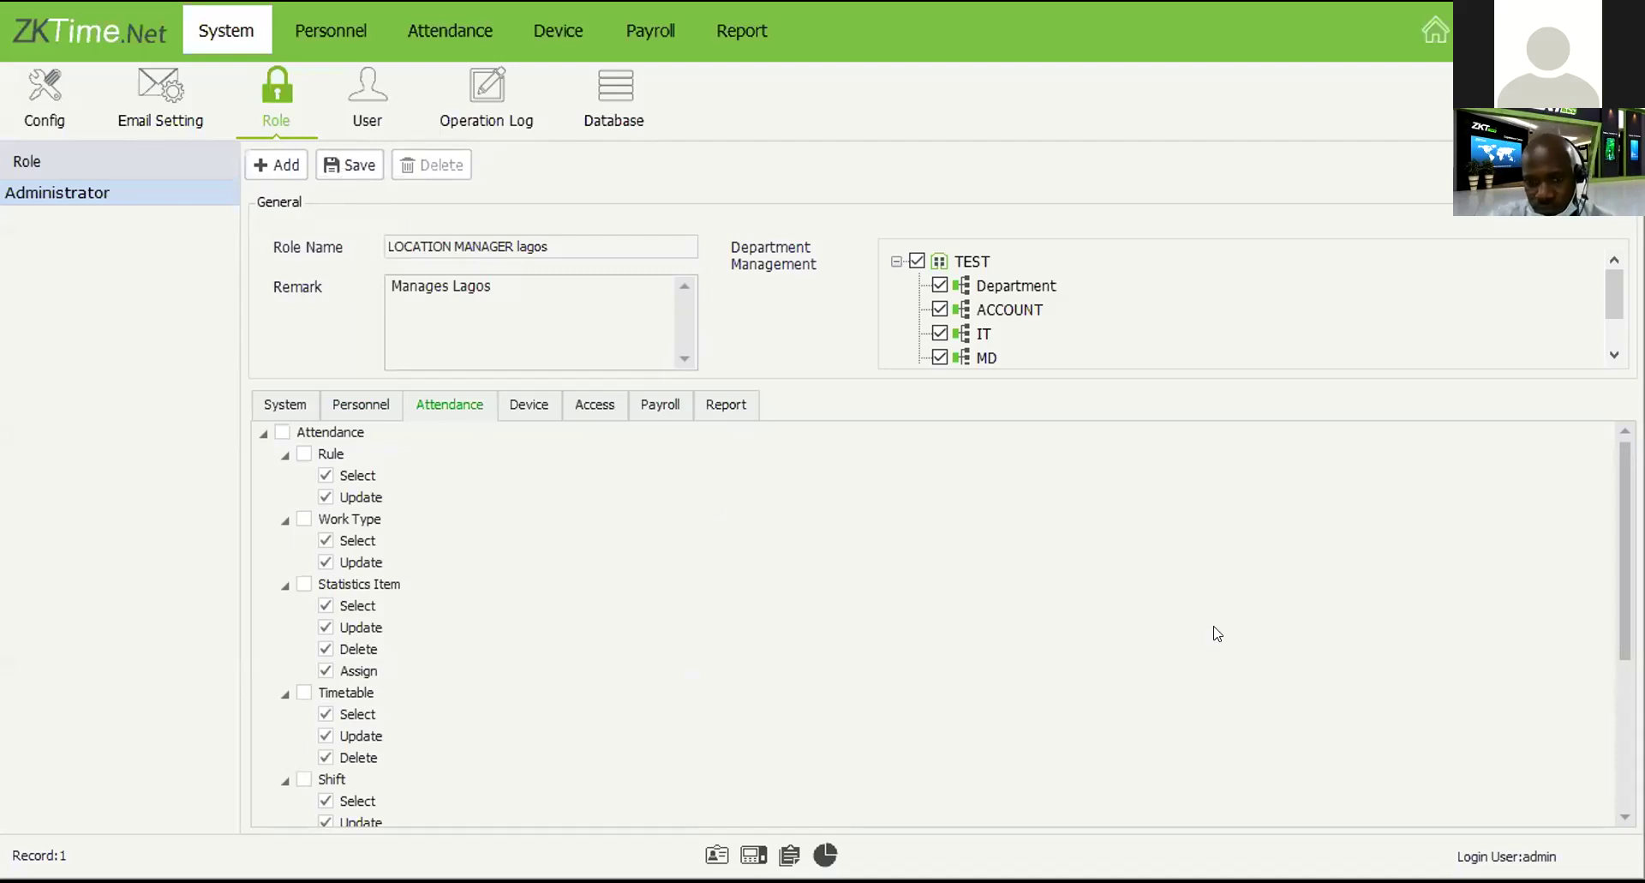
{"action": "left_click_drag", "start_coordinate": [1625, 586], "coordinate": [1609, 732]}
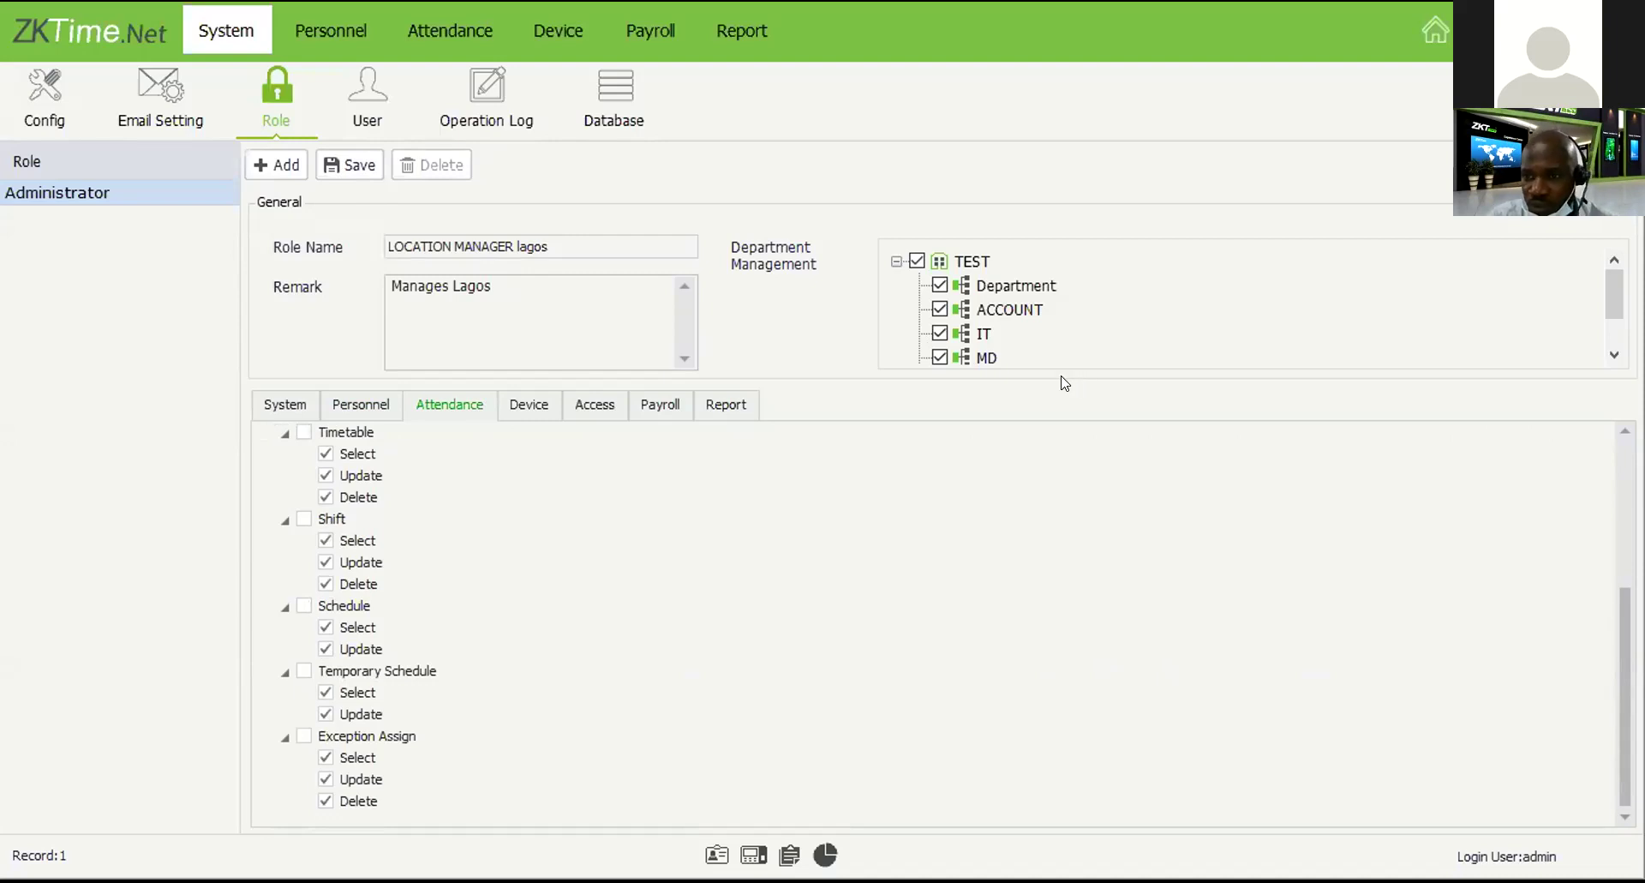
{"action": "left_click_drag", "start_coordinate": [1614, 293], "coordinate": [1614, 318]}
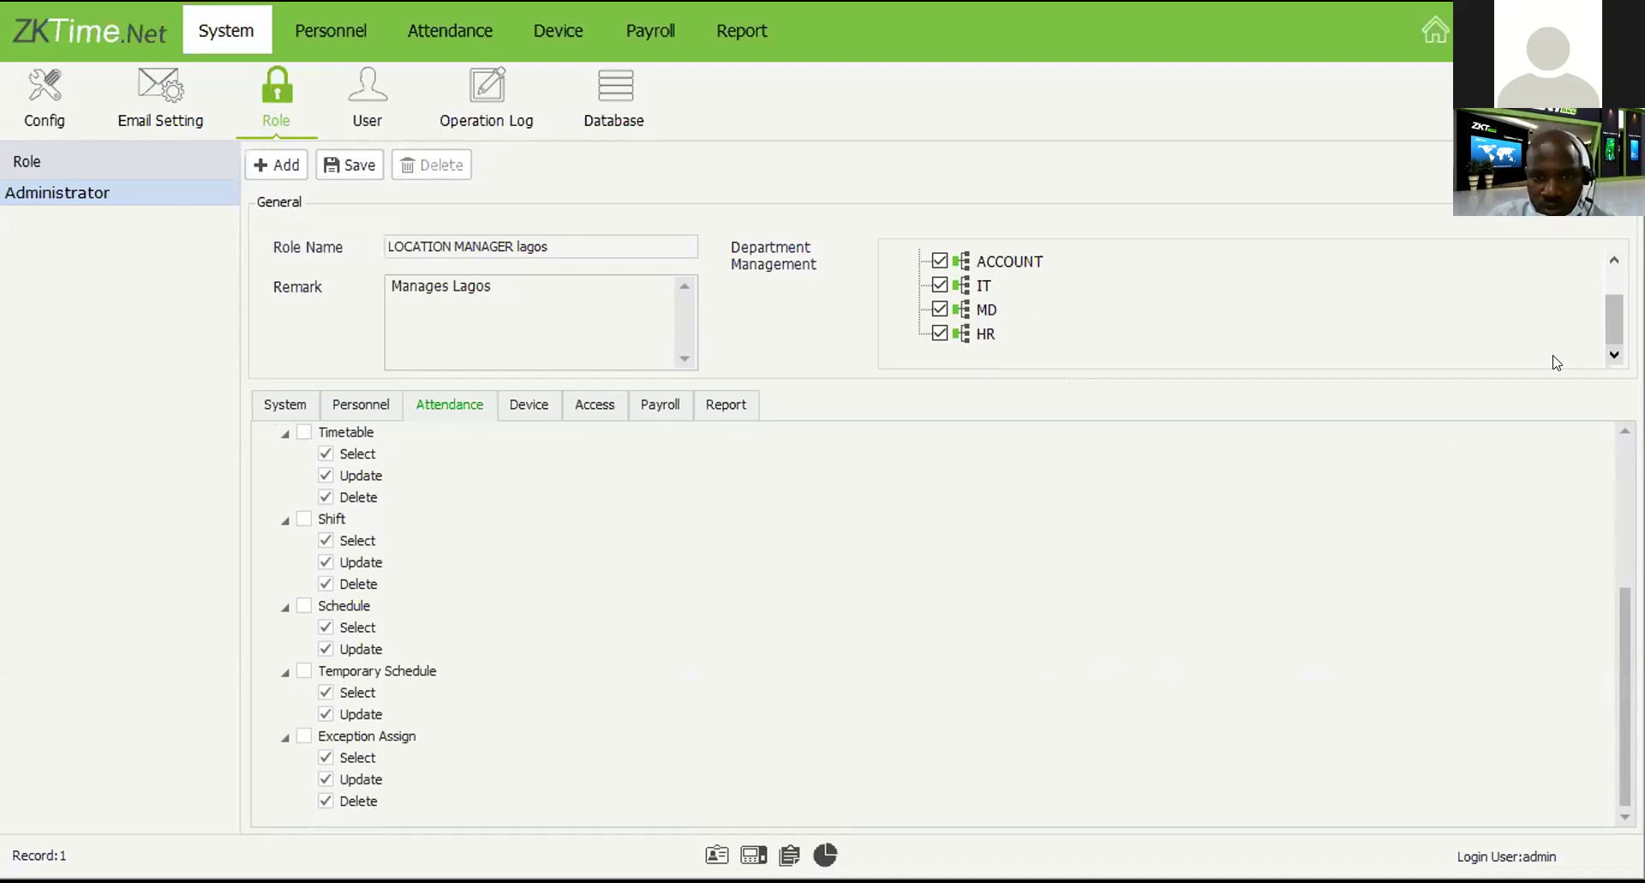
In Department Management, untick TEST and tick ACCOUNT for the LOCATION MANAGER lagos role.
{"action": "scroll", "coordinate": [1556, 362], "scroll_direction": "up", "scroll_amount": 2}
{"action": "left_click", "coordinate": [916, 261]}
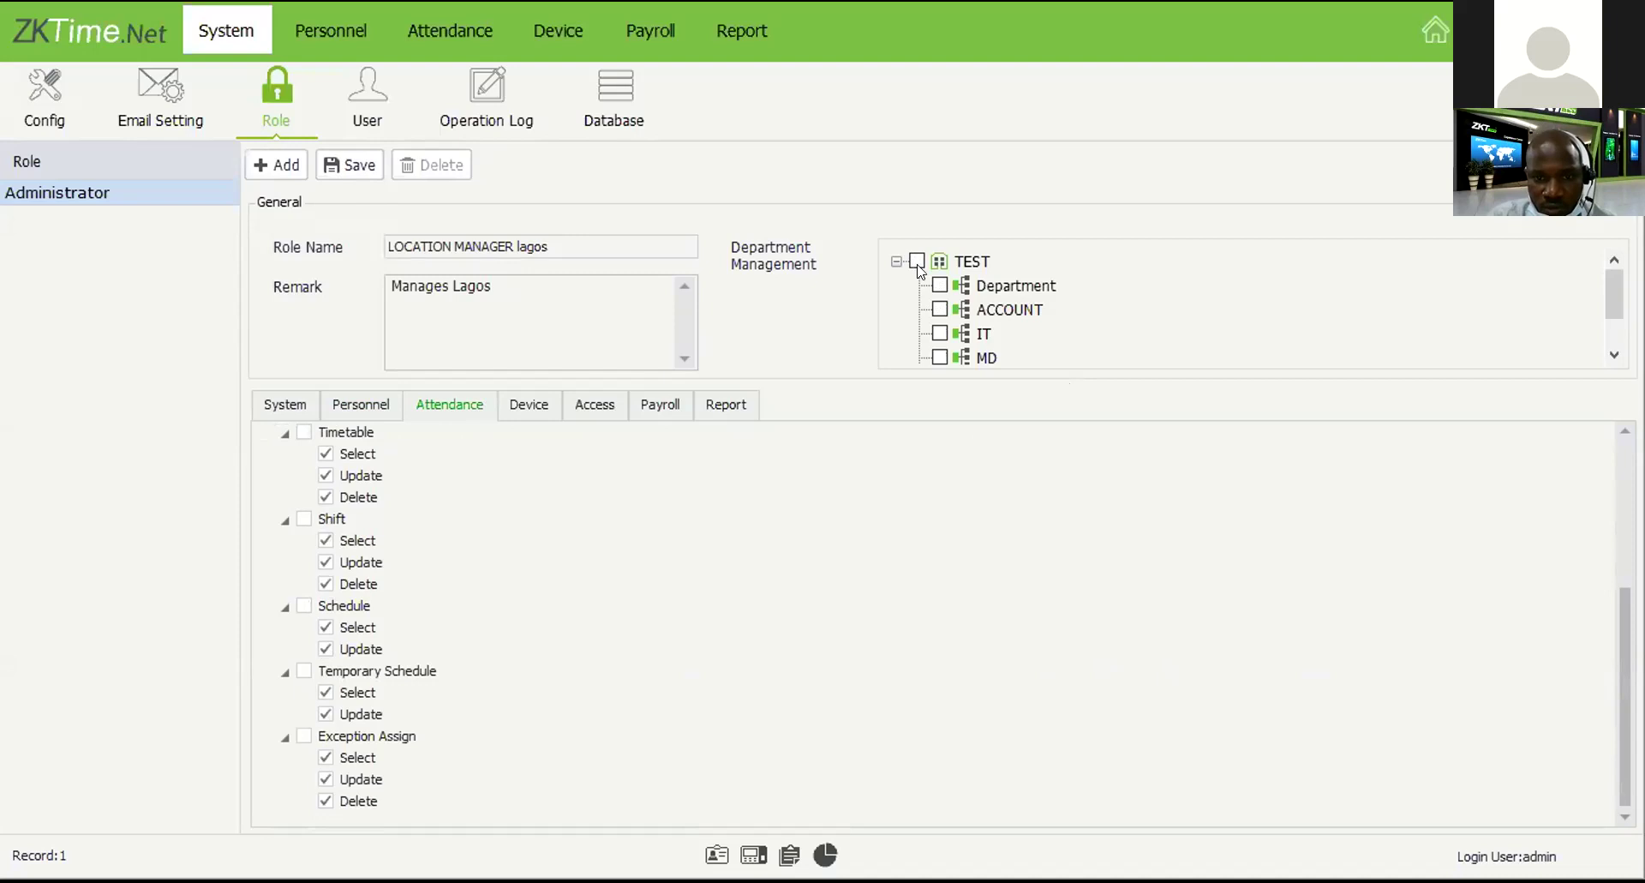
{"action": "left_click", "coordinate": [940, 309]}
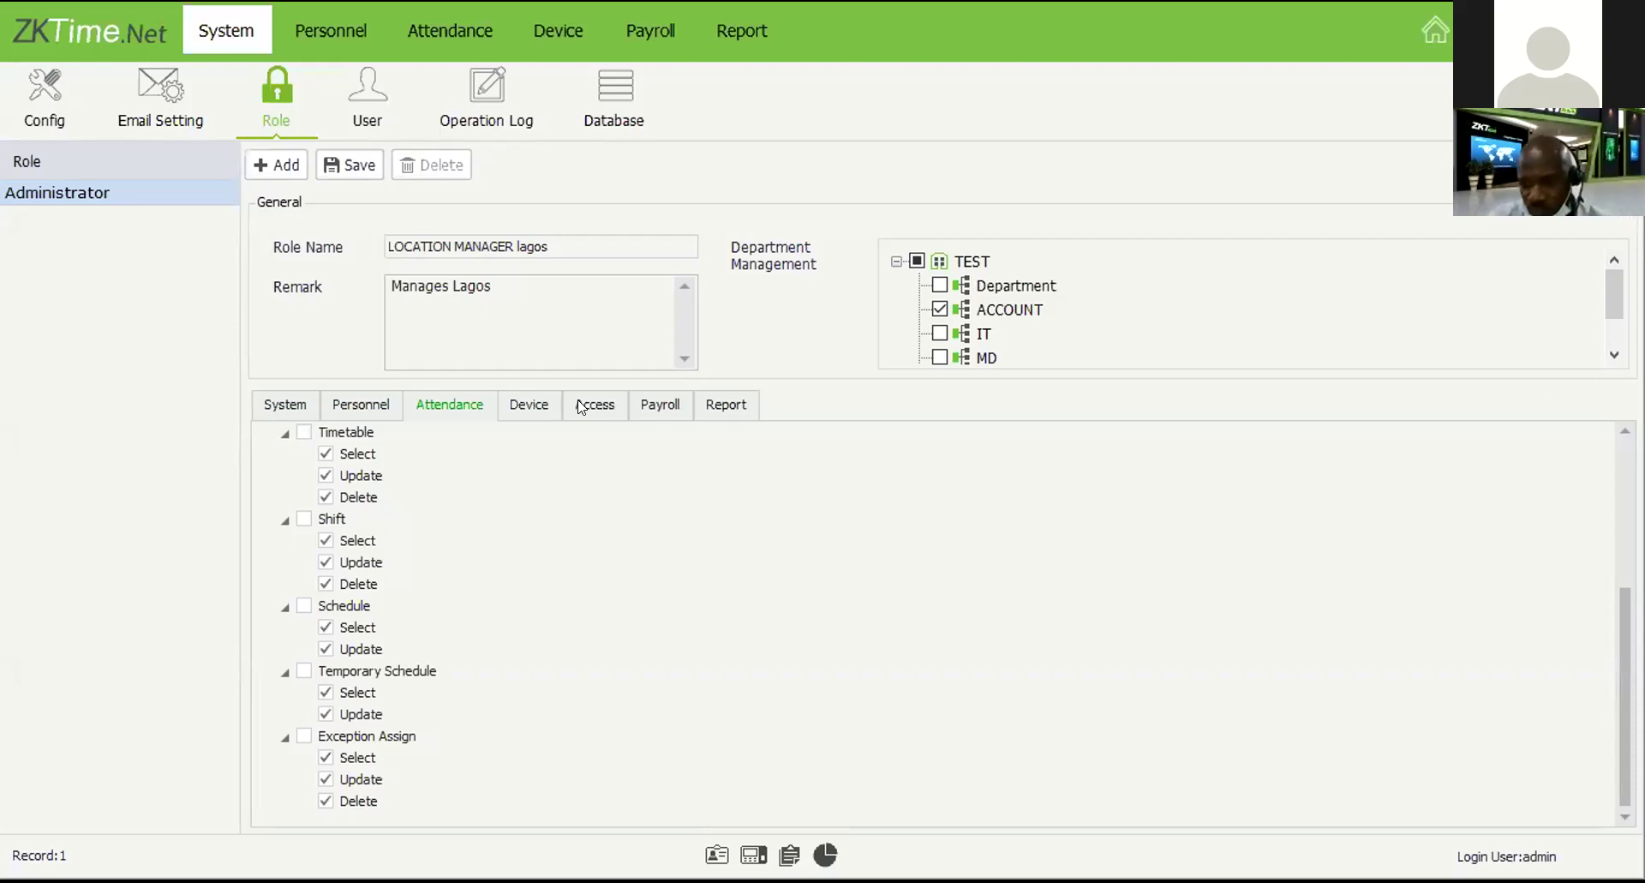
Review the role's Device, Access, Payroll and Report permission tabs.
{"action": "left_click", "coordinate": [529, 404]}
{"action": "scroll", "coordinate": [1604, 805], "scroll_direction": "up", "scroll_amount": 3}
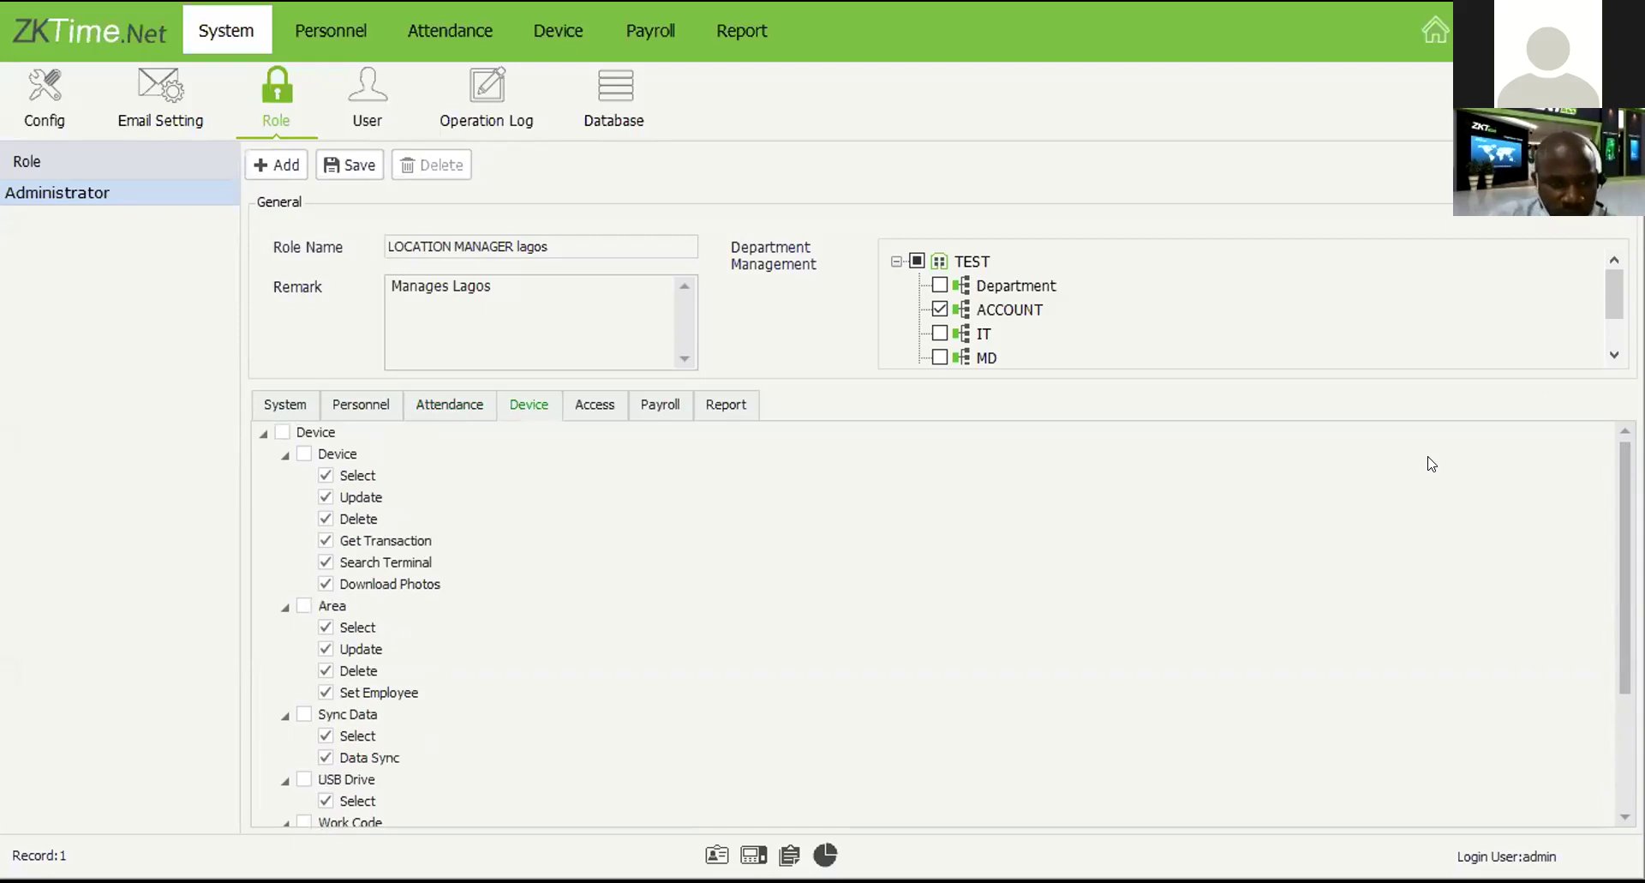
{"action": "left_click", "coordinate": [600, 399]}
{"action": "left_click", "coordinate": [660, 406]}
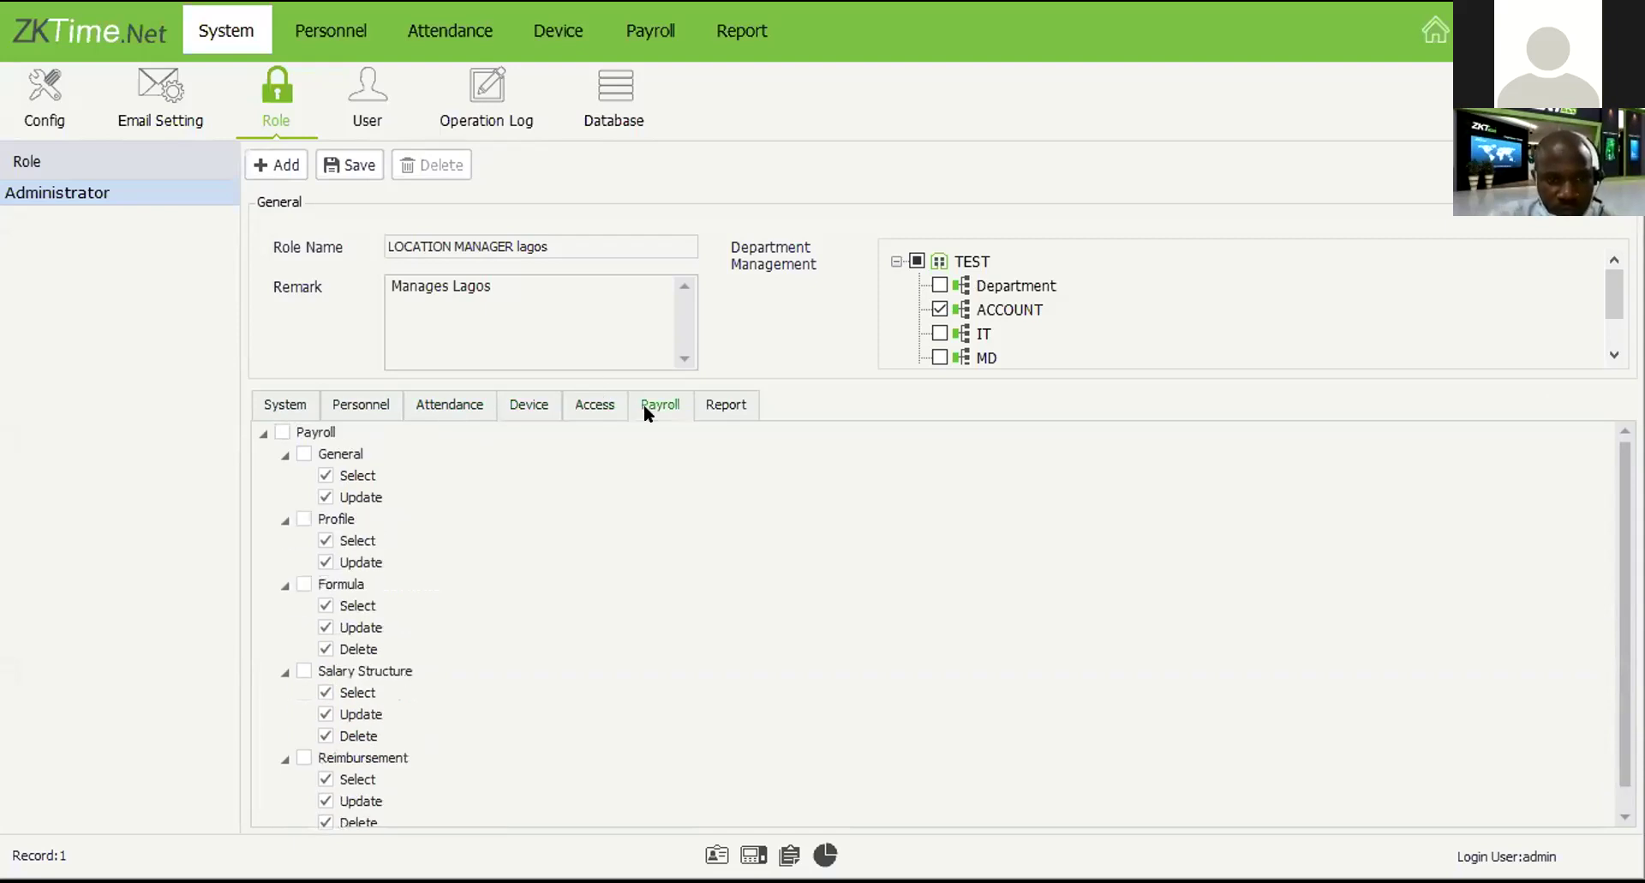
{"action": "left_click", "coordinate": [711, 404]}
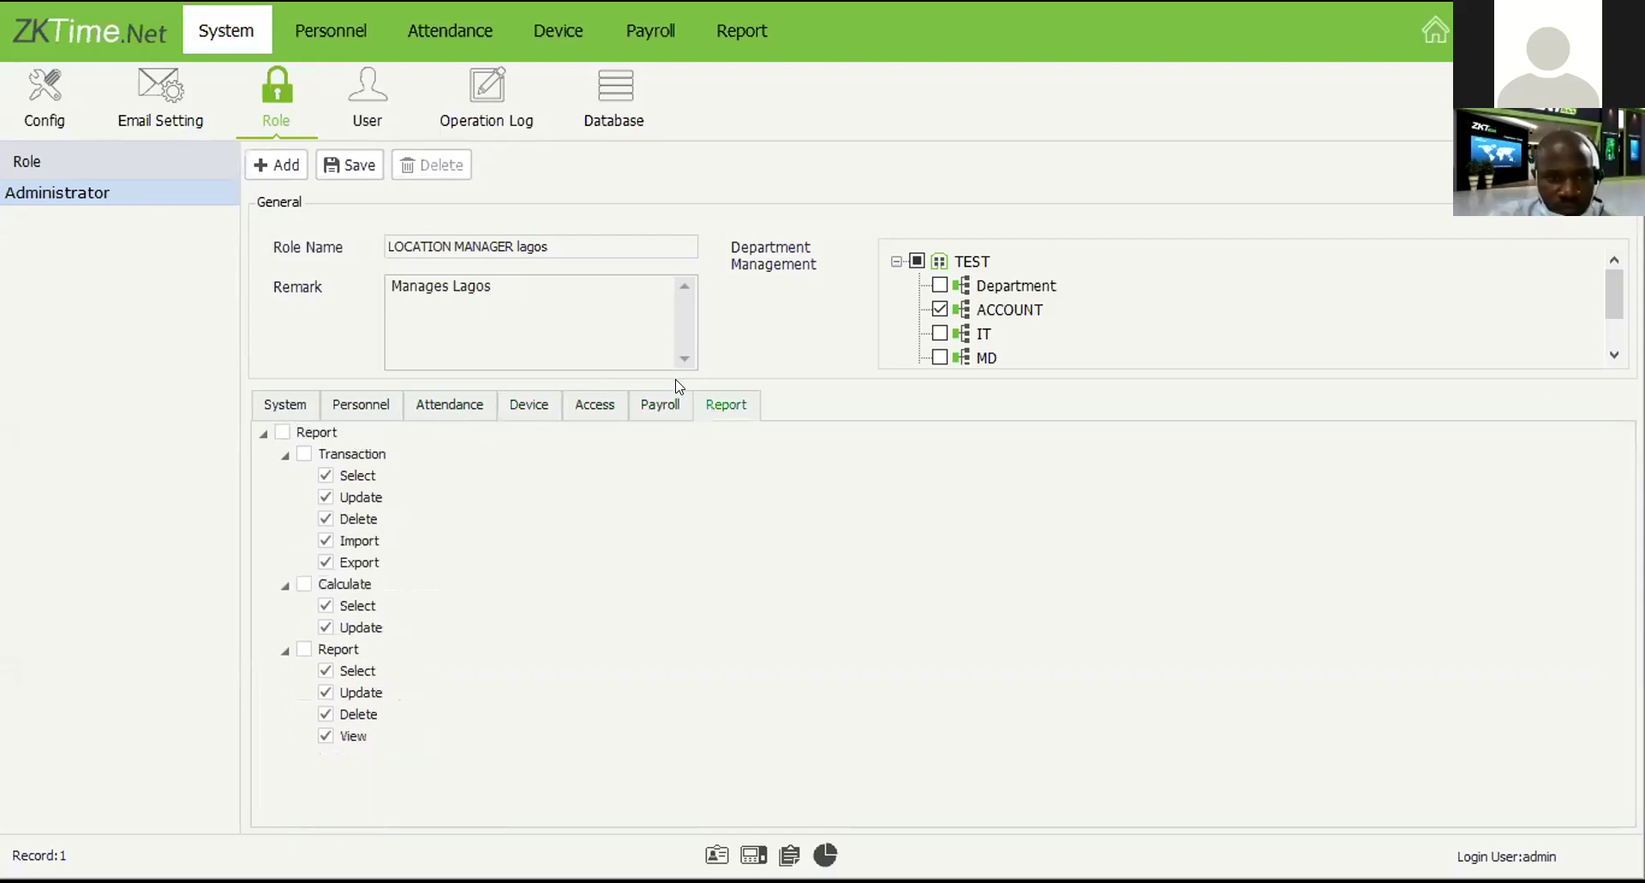
Add and save a 'manager' role with Transaction permission and the remark 'manages lagos'.
{"action": "left_click", "coordinate": [278, 168]}
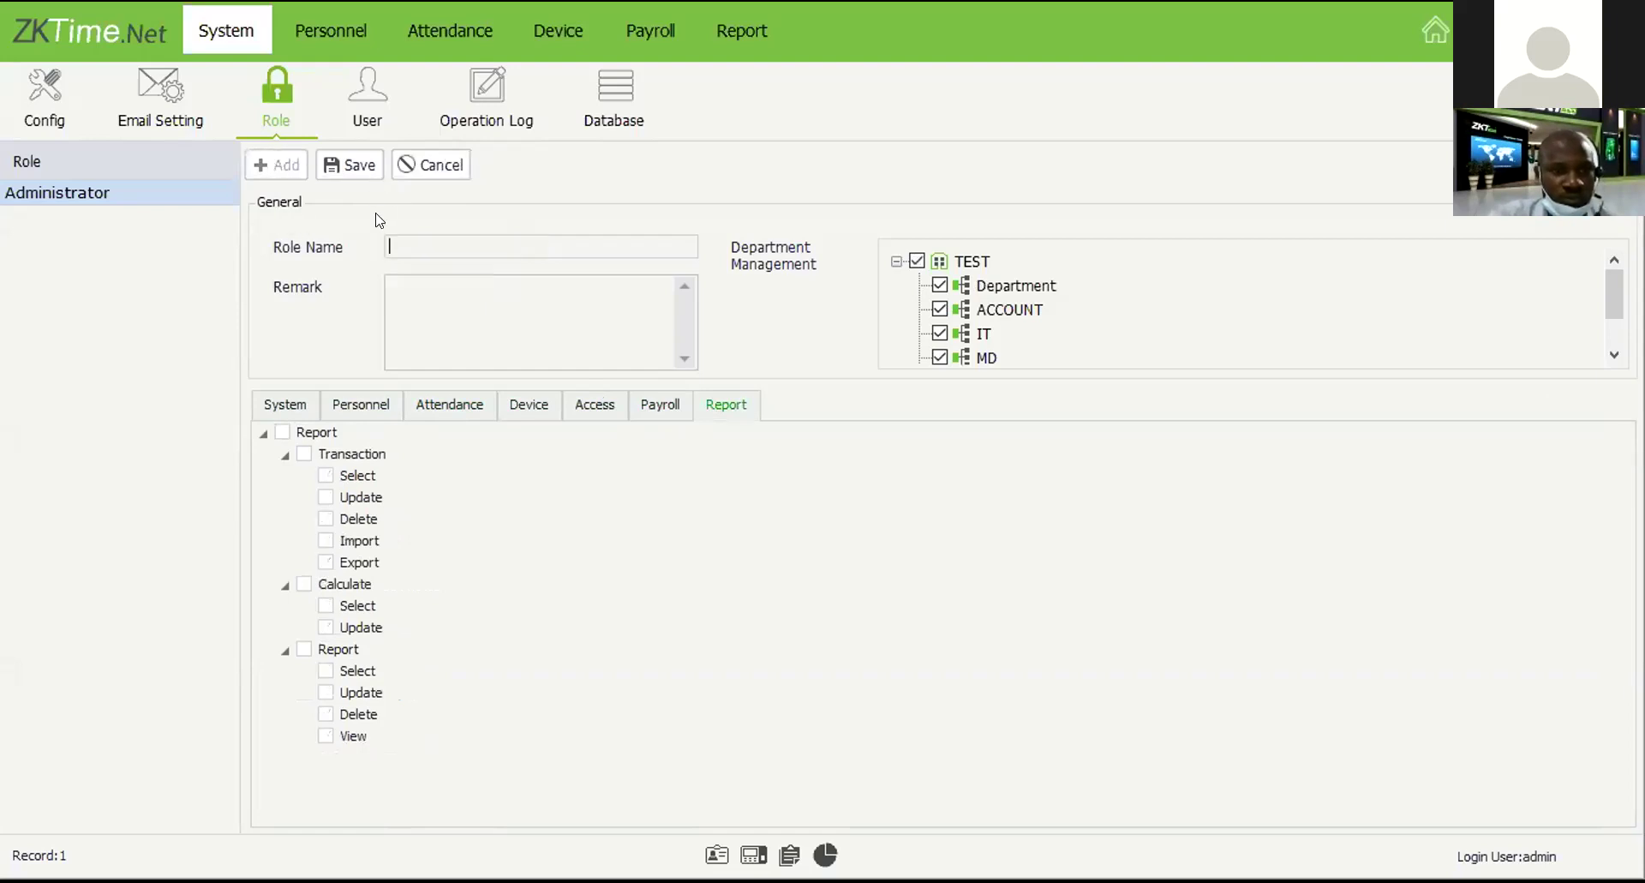
{"action": "type", "text": "manager"}
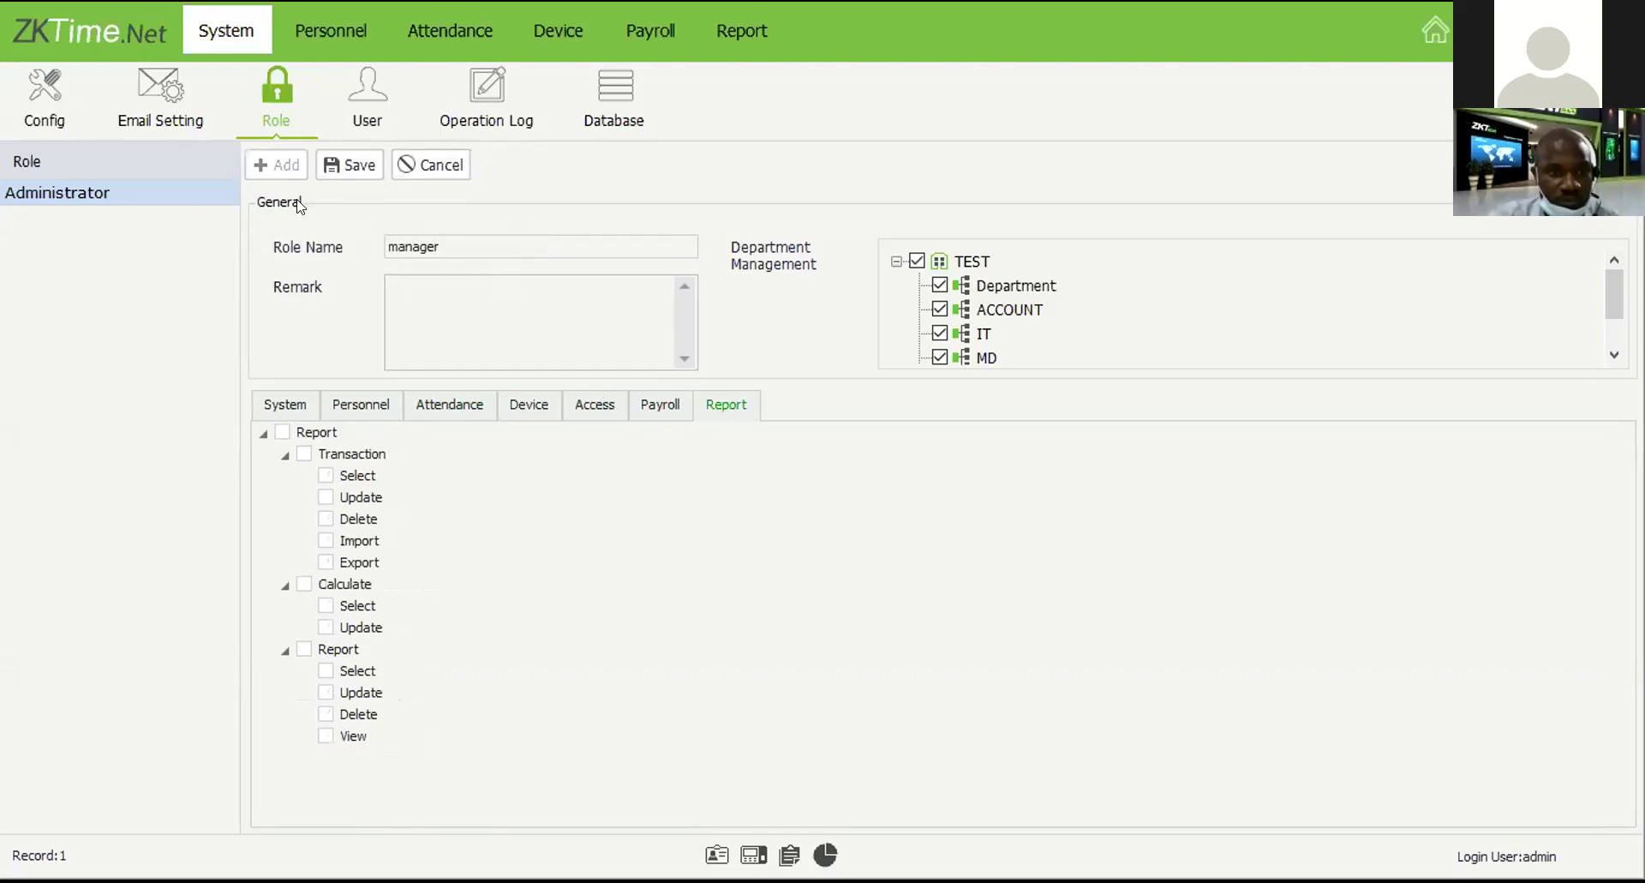
{"action": "left_click", "coordinate": [351, 165]}
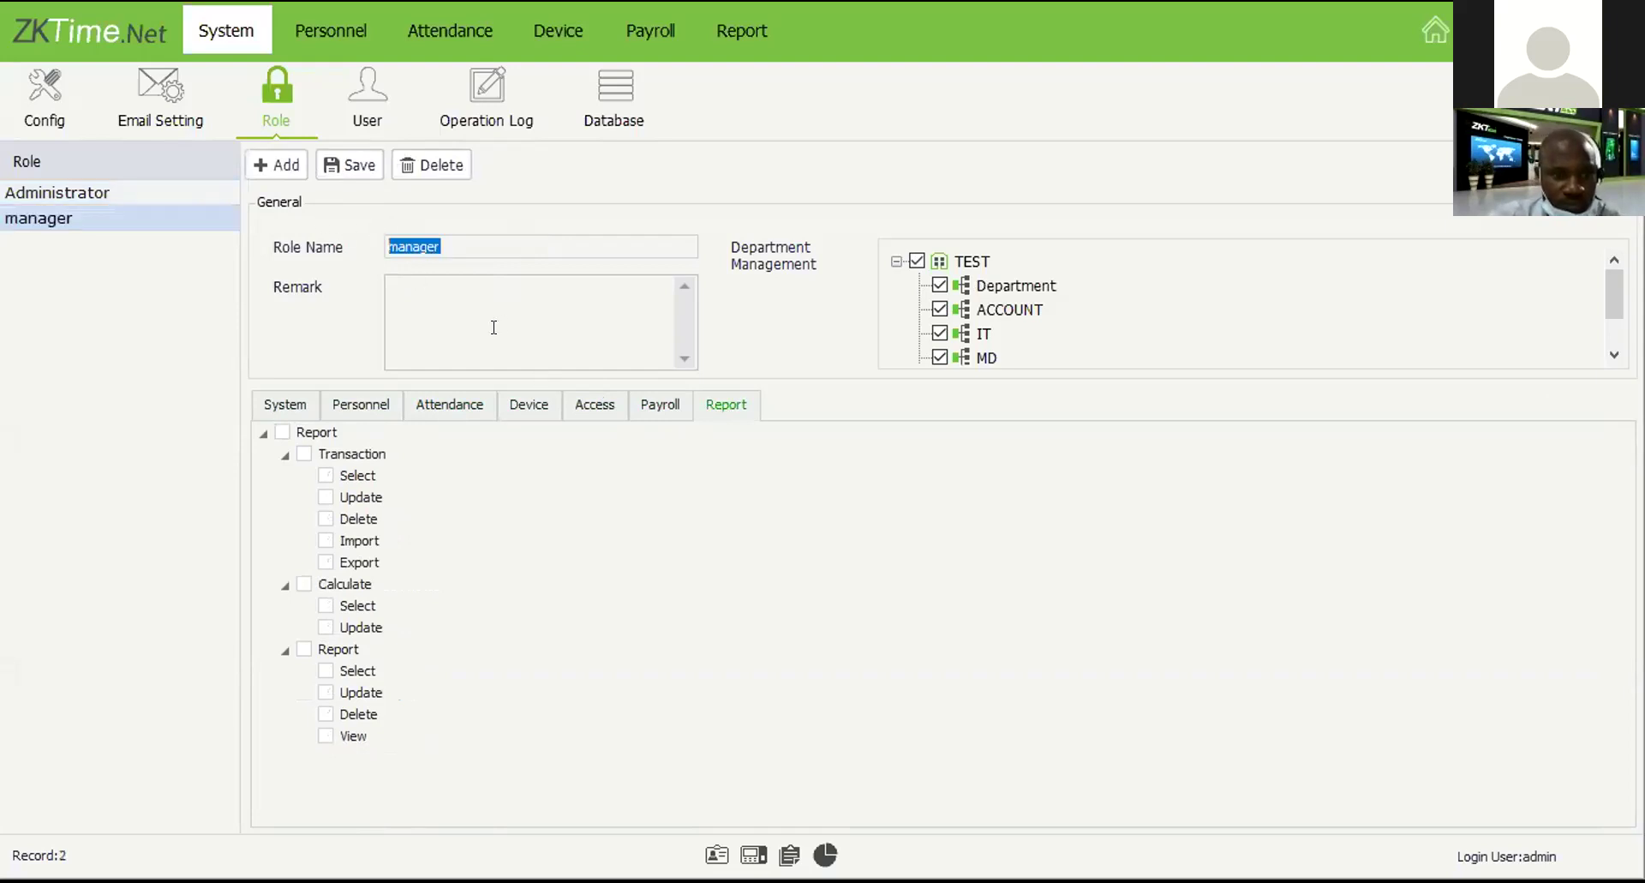
{"action": "left_click", "coordinate": [302, 453]}
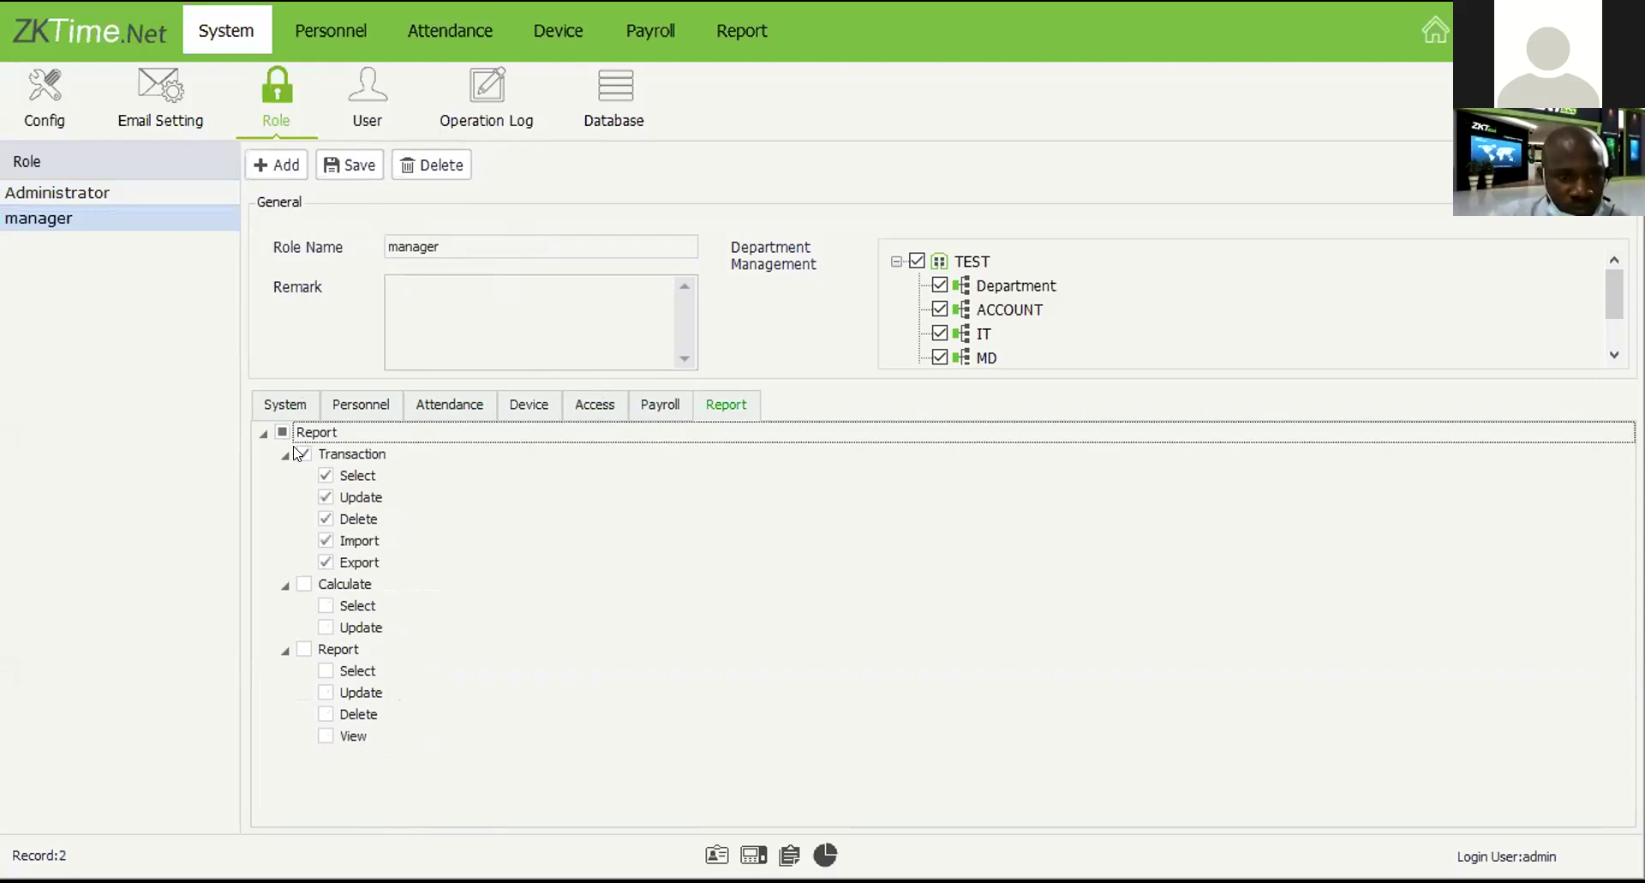
{"action": "left_click", "coordinate": [516, 308]}
{"action": "type", "text": "manages lagos"}
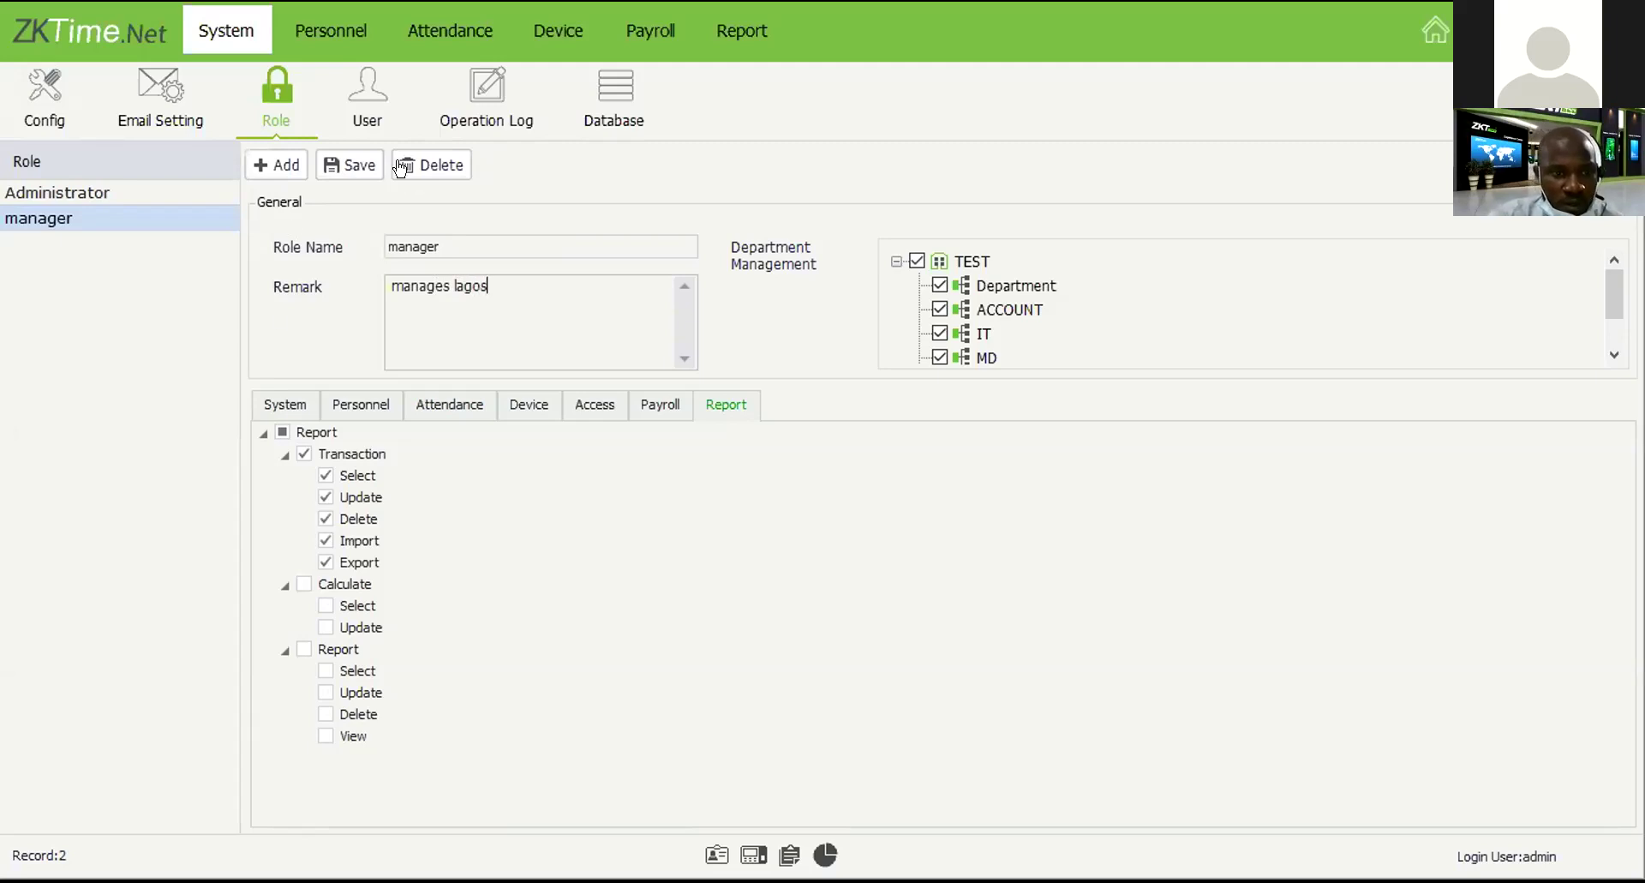
{"action": "left_click", "coordinate": [355, 164]}
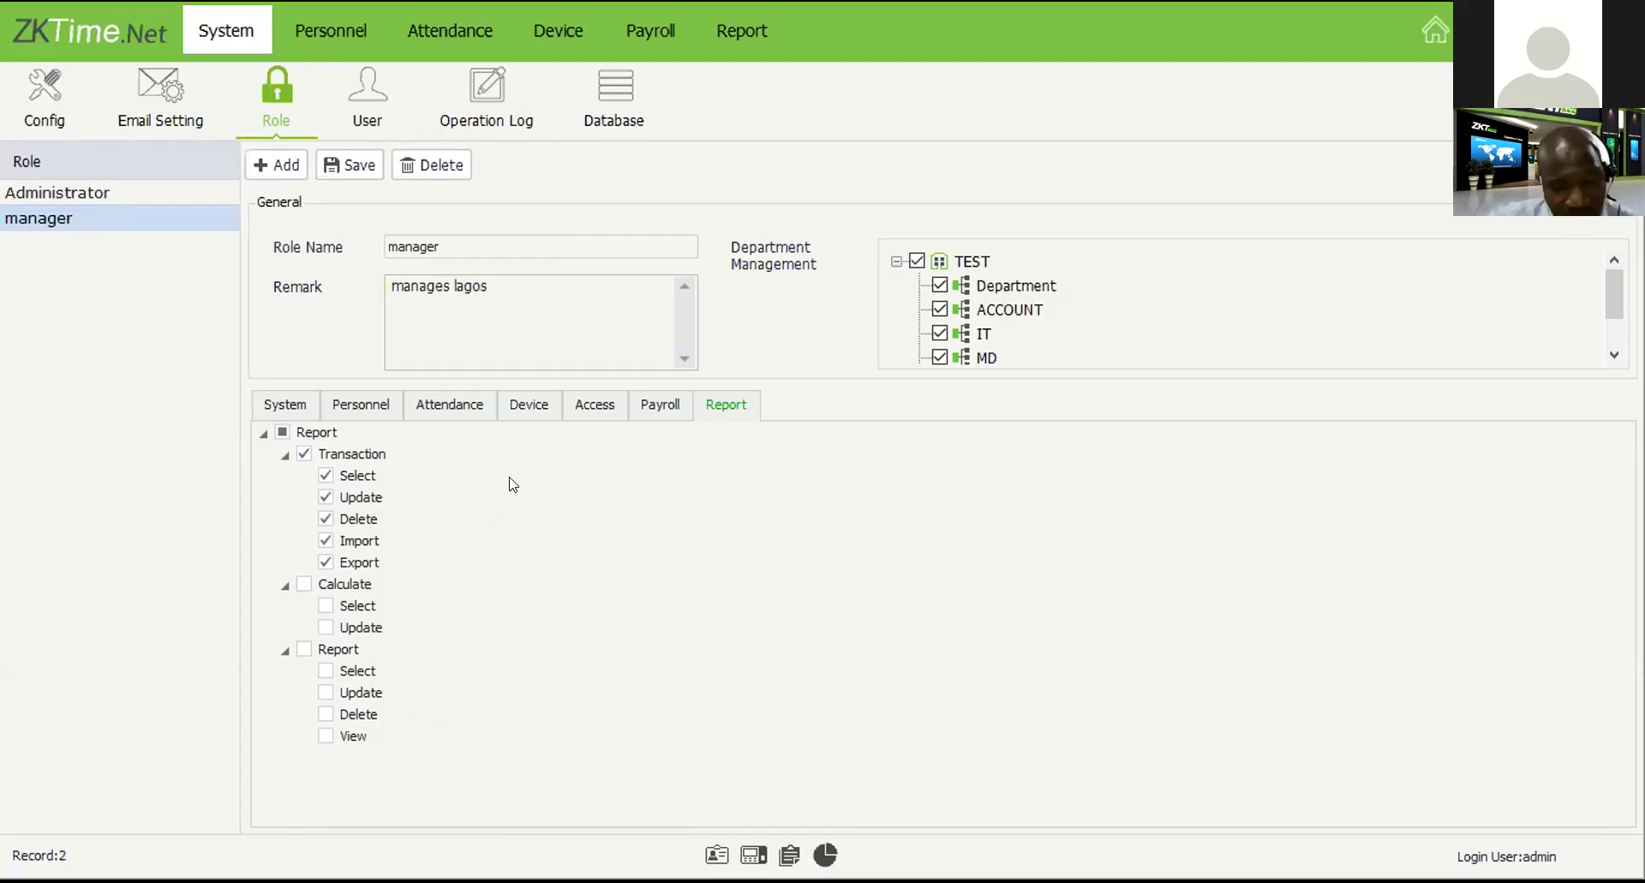
Check the manager role's Personnel and Attendance permissions, then go to the User accounts page.
{"action": "left_click", "coordinate": [375, 404]}
{"action": "left_click", "coordinate": [433, 404]}
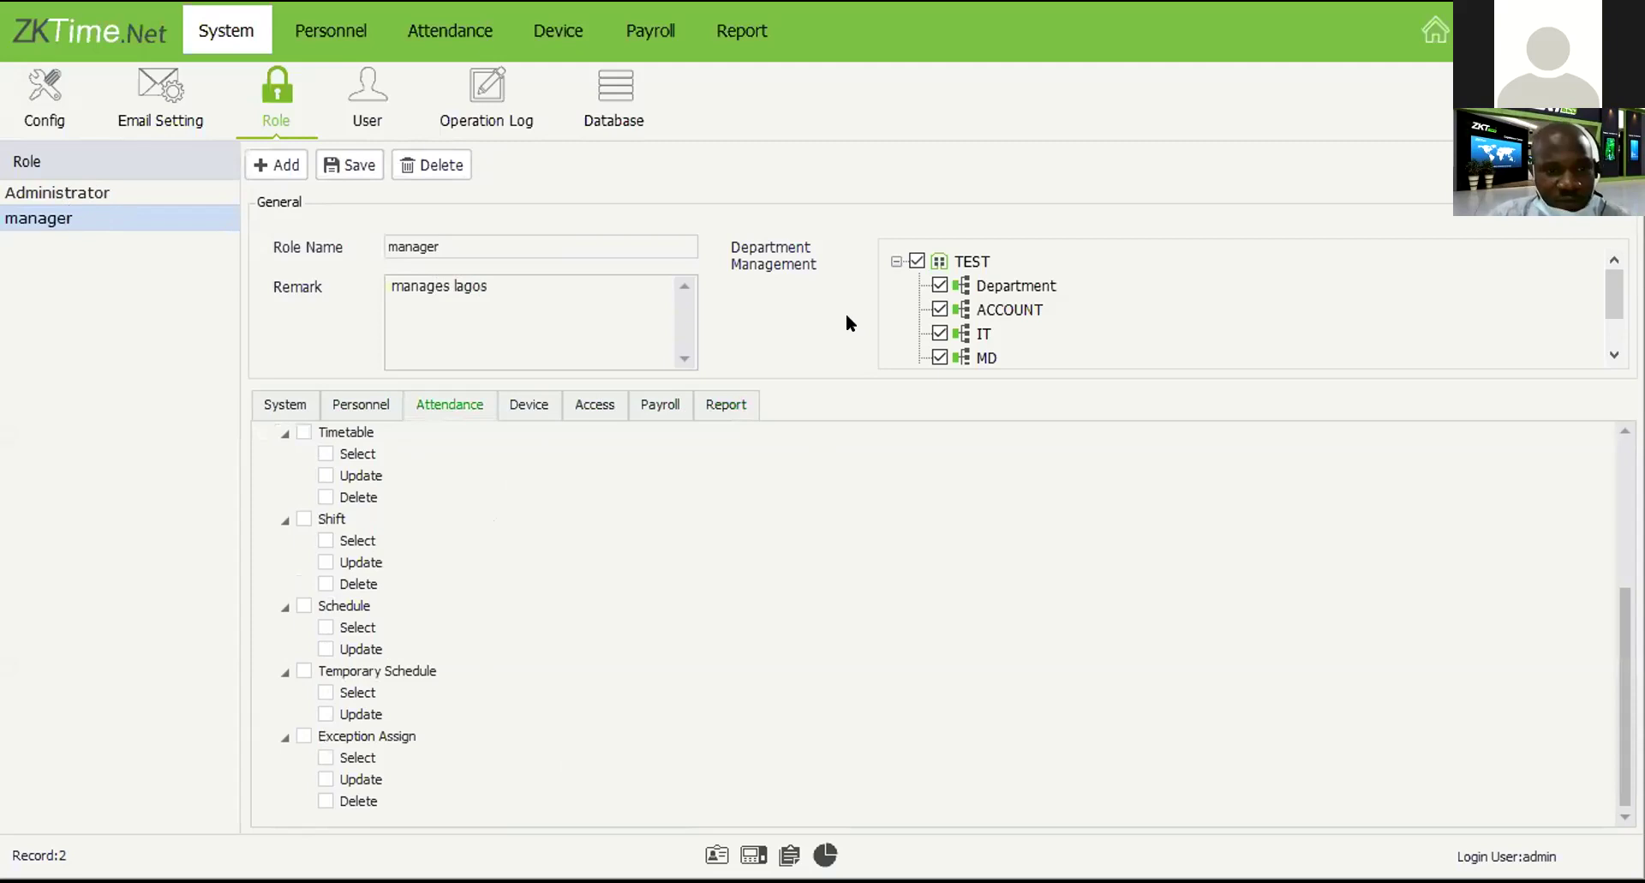
{"action": "left_click", "coordinate": [377, 106]}
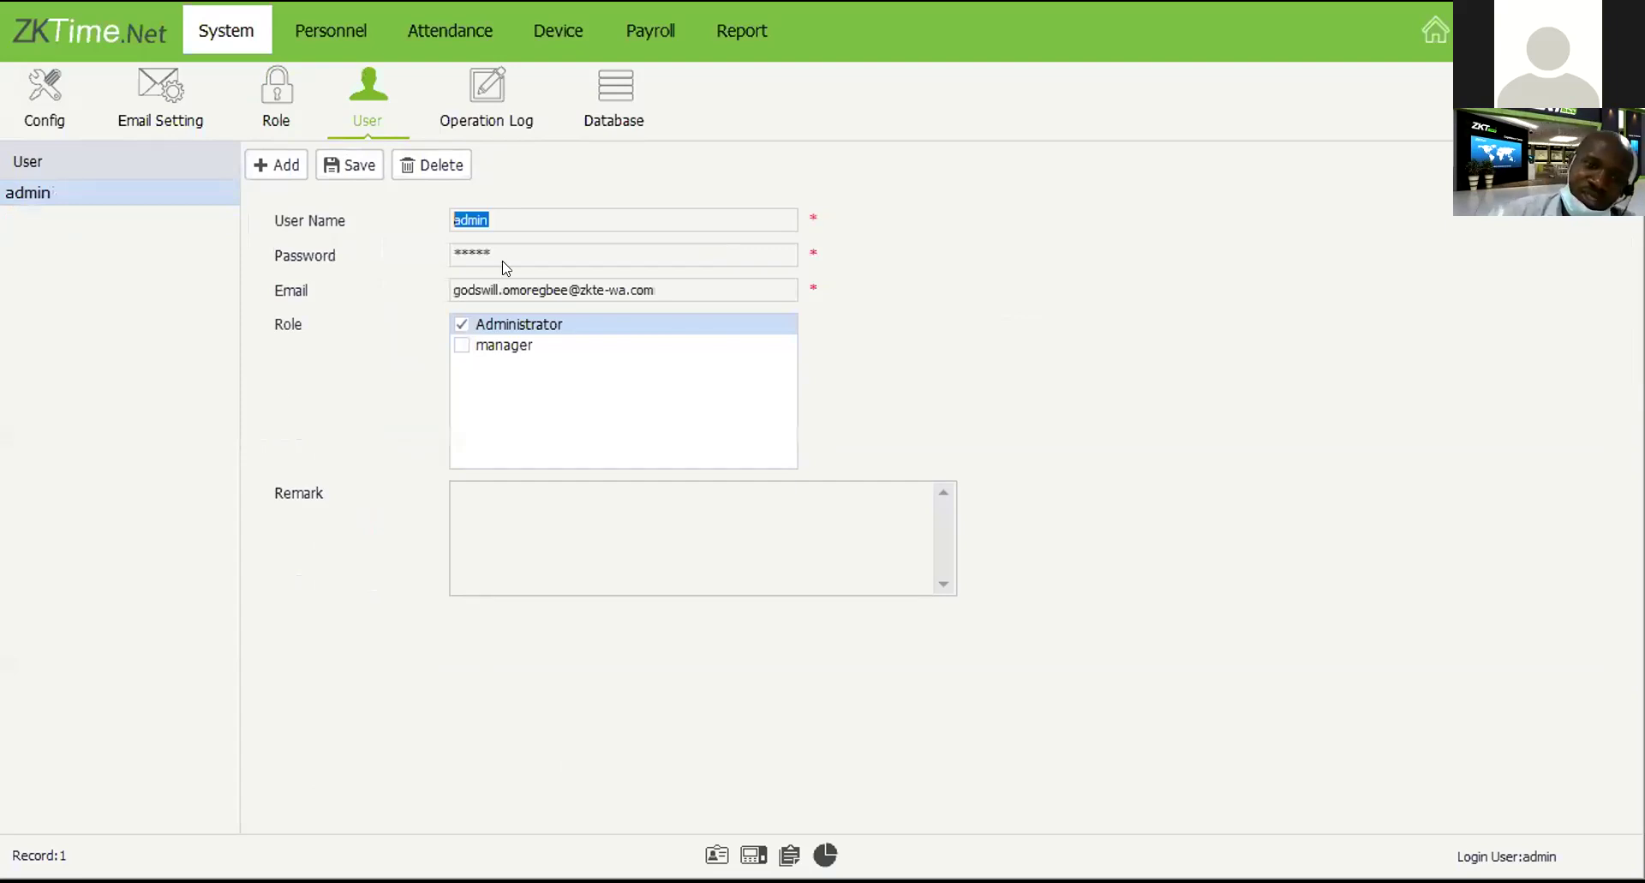
Add a new user named 'hod' and attempt to save it.
{"action": "left_click", "coordinate": [289, 166]}
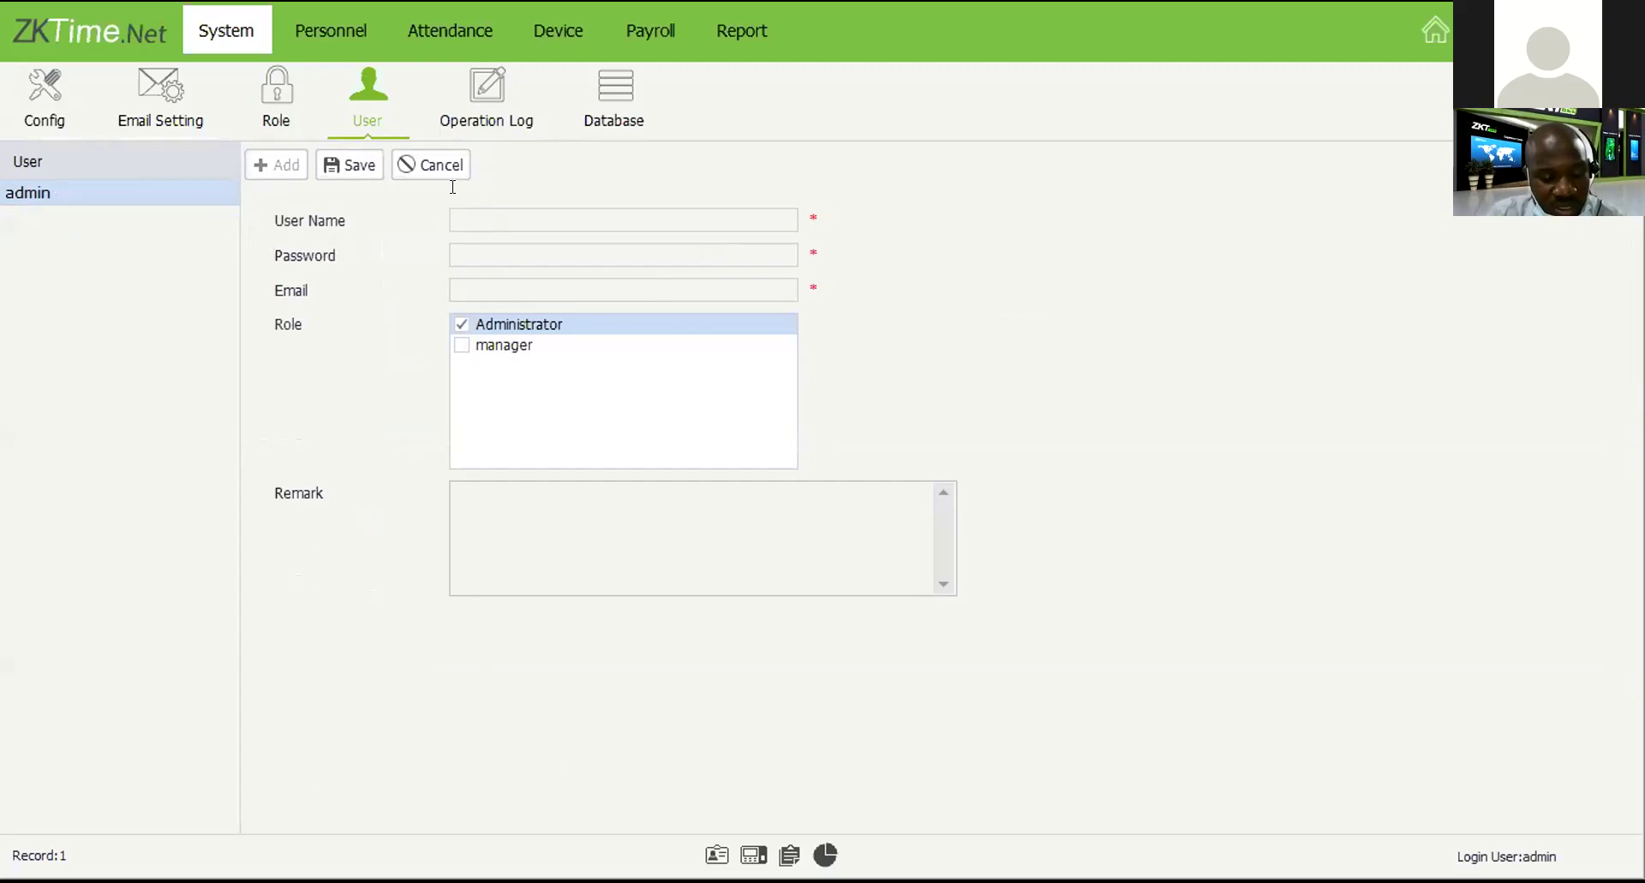
{"action": "type", "text": "ho"}
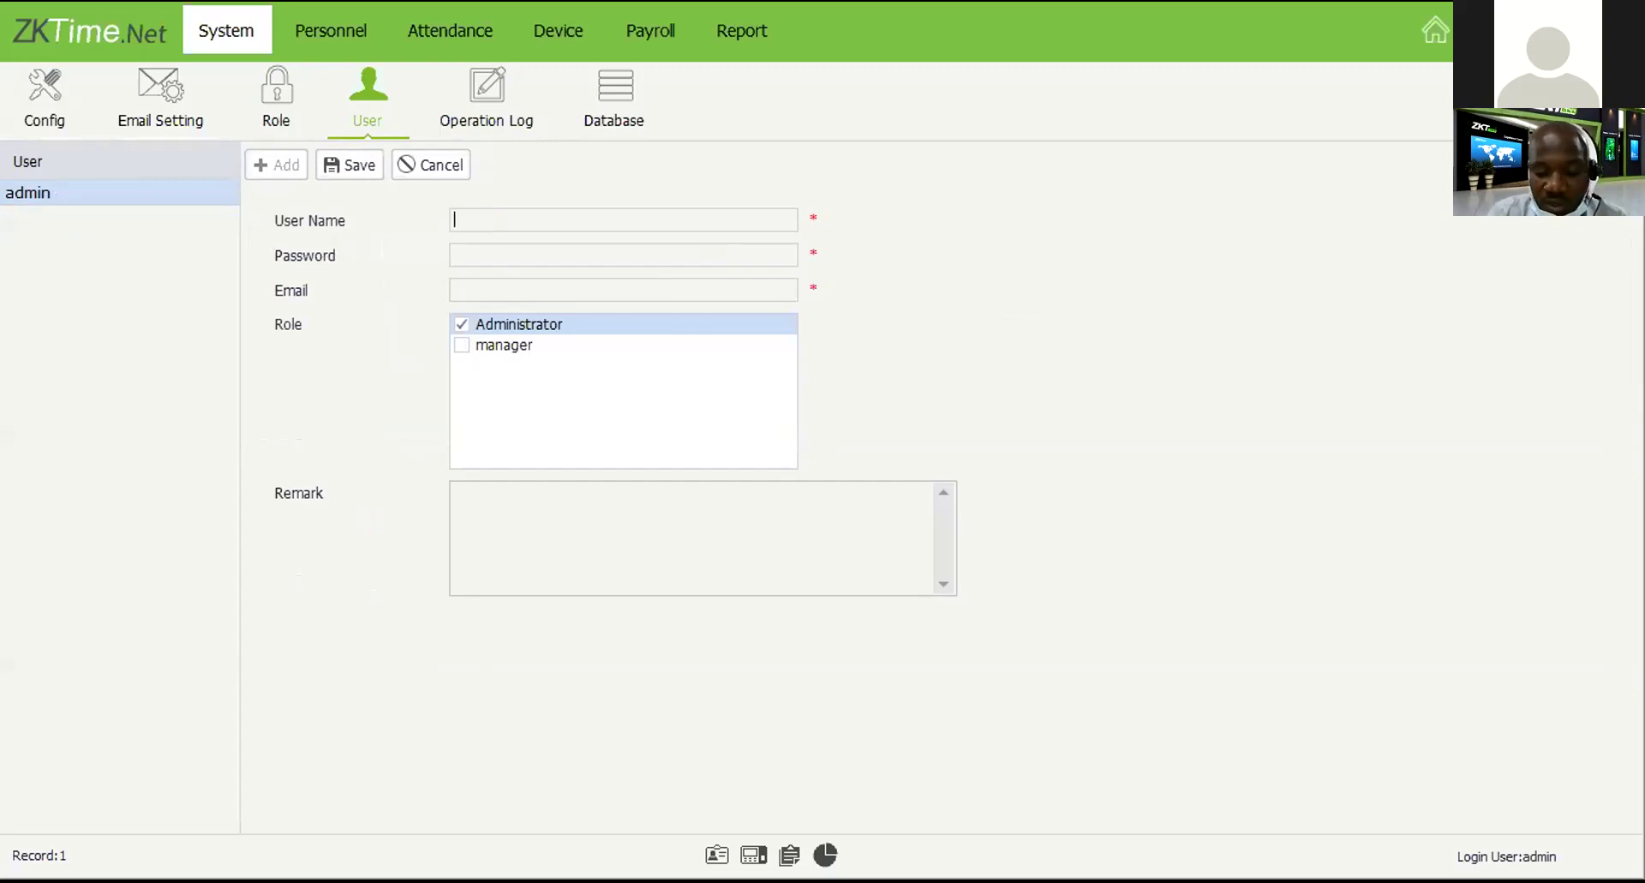
{"action": "type", "text": "d"}
{"action": "left_click", "coordinate": [360, 169]}
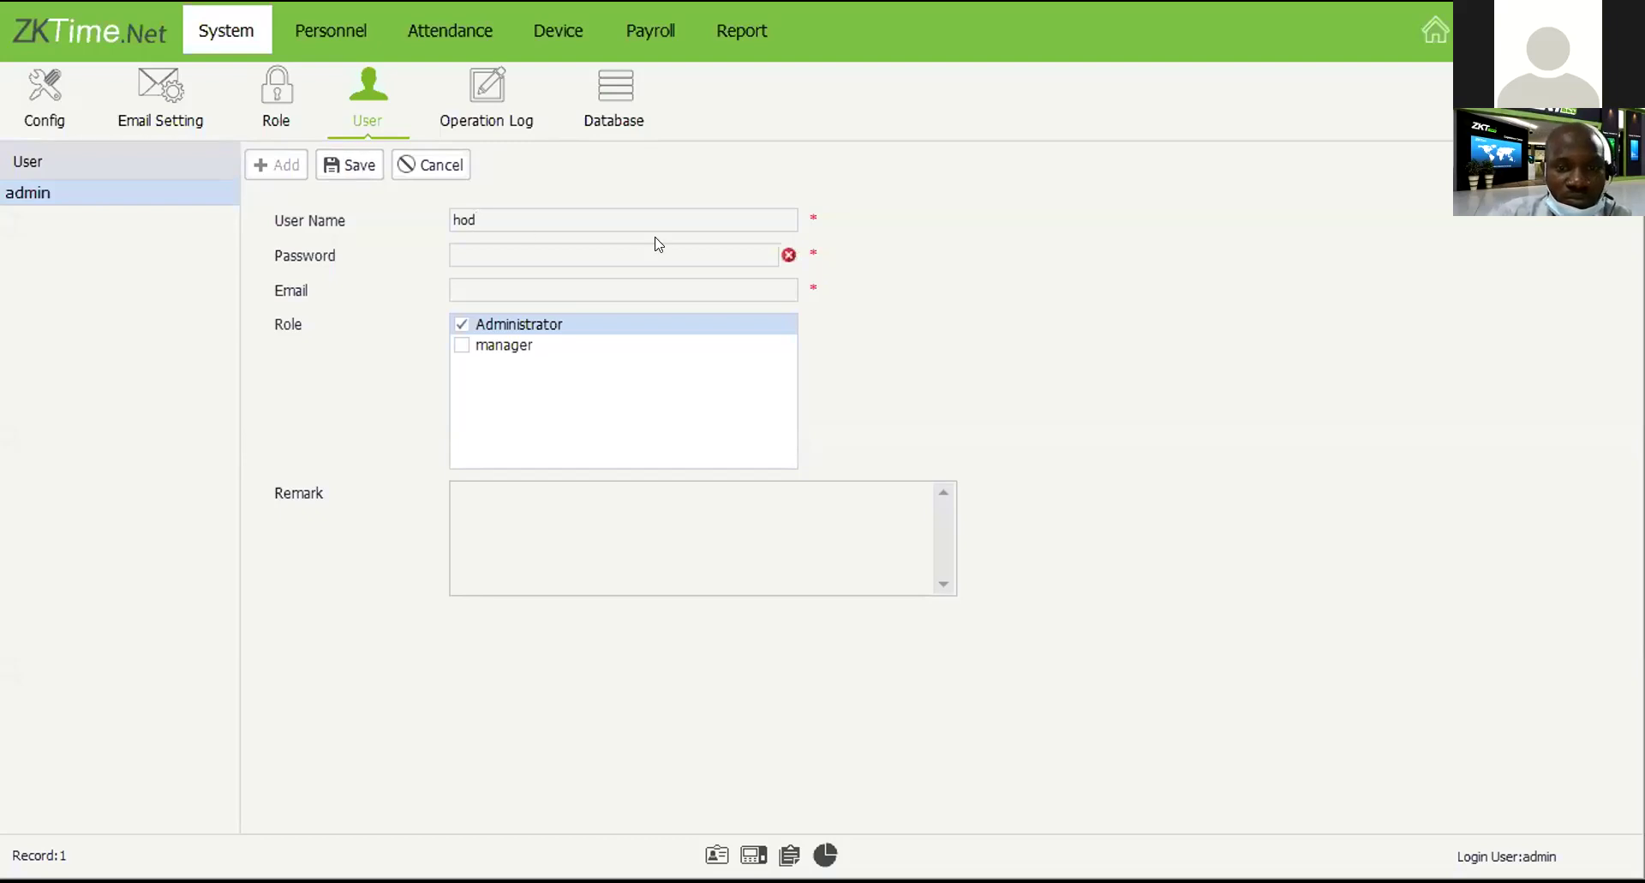
Enter hod's password and e-mail address, keeping the Administrator role, and save the user.
{"action": "left_click", "coordinate": [596, 252]}
{"action": "type", "text": "*****"}
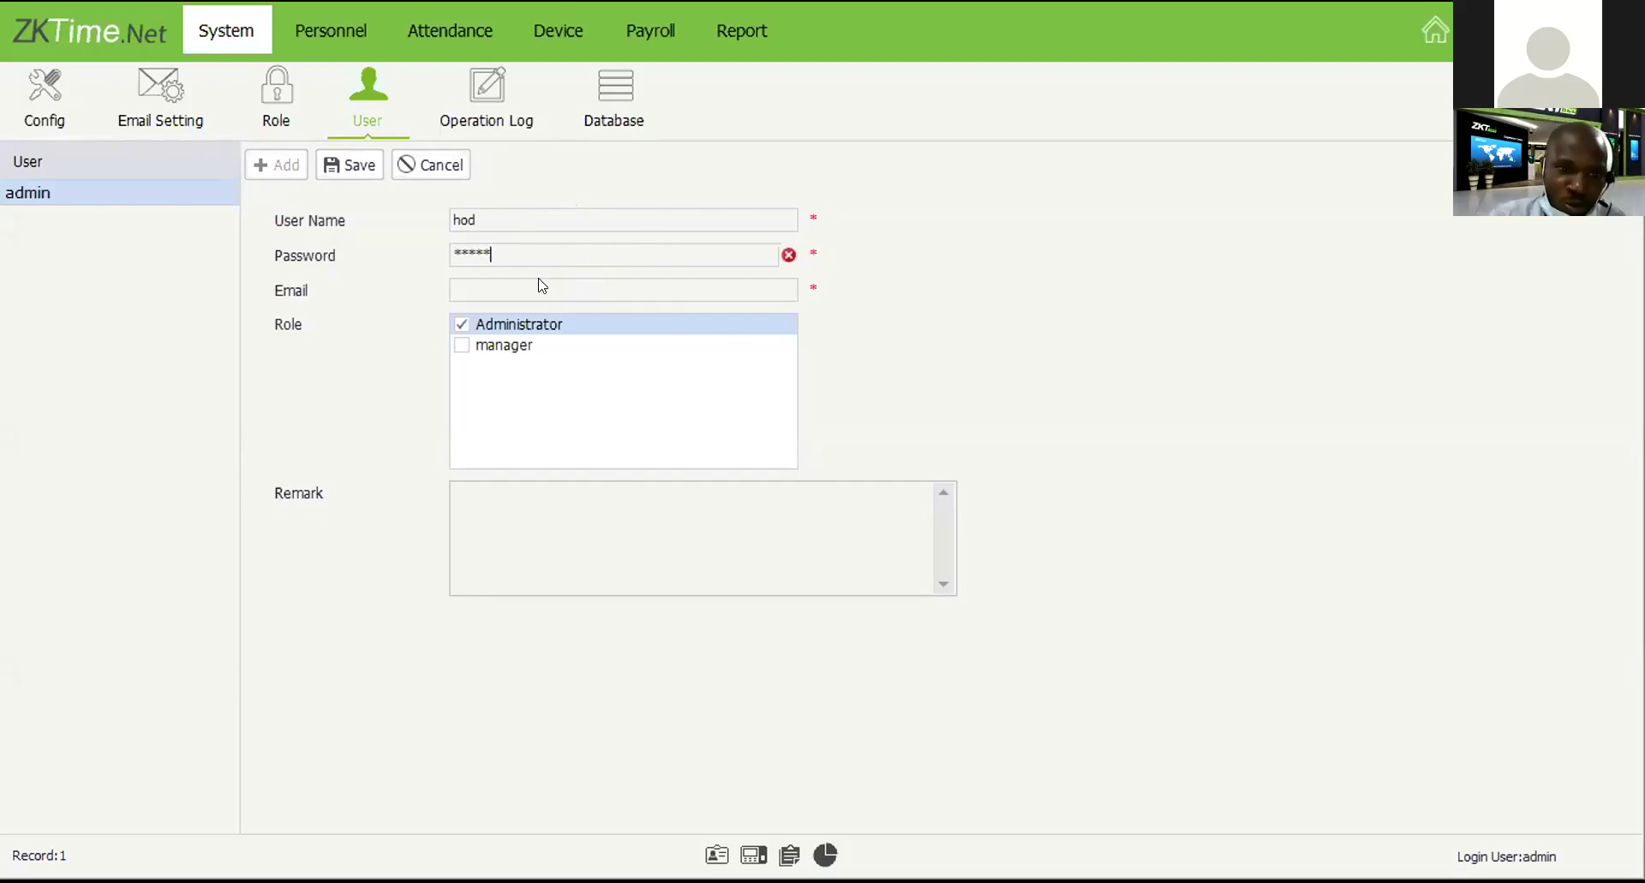
{"action": "key", "text": "BackSpace"}
{"action": "key", "text": "BackSpace"}
{"action": "key", "text": "BackSpace"}
{"action": "key", "text": "BackSpace"}
{"action": "key", "text": "BackSpace"}
{"action": "type", "text": "******"}
{"action": "left_click", "coordinate": [518, 285]}
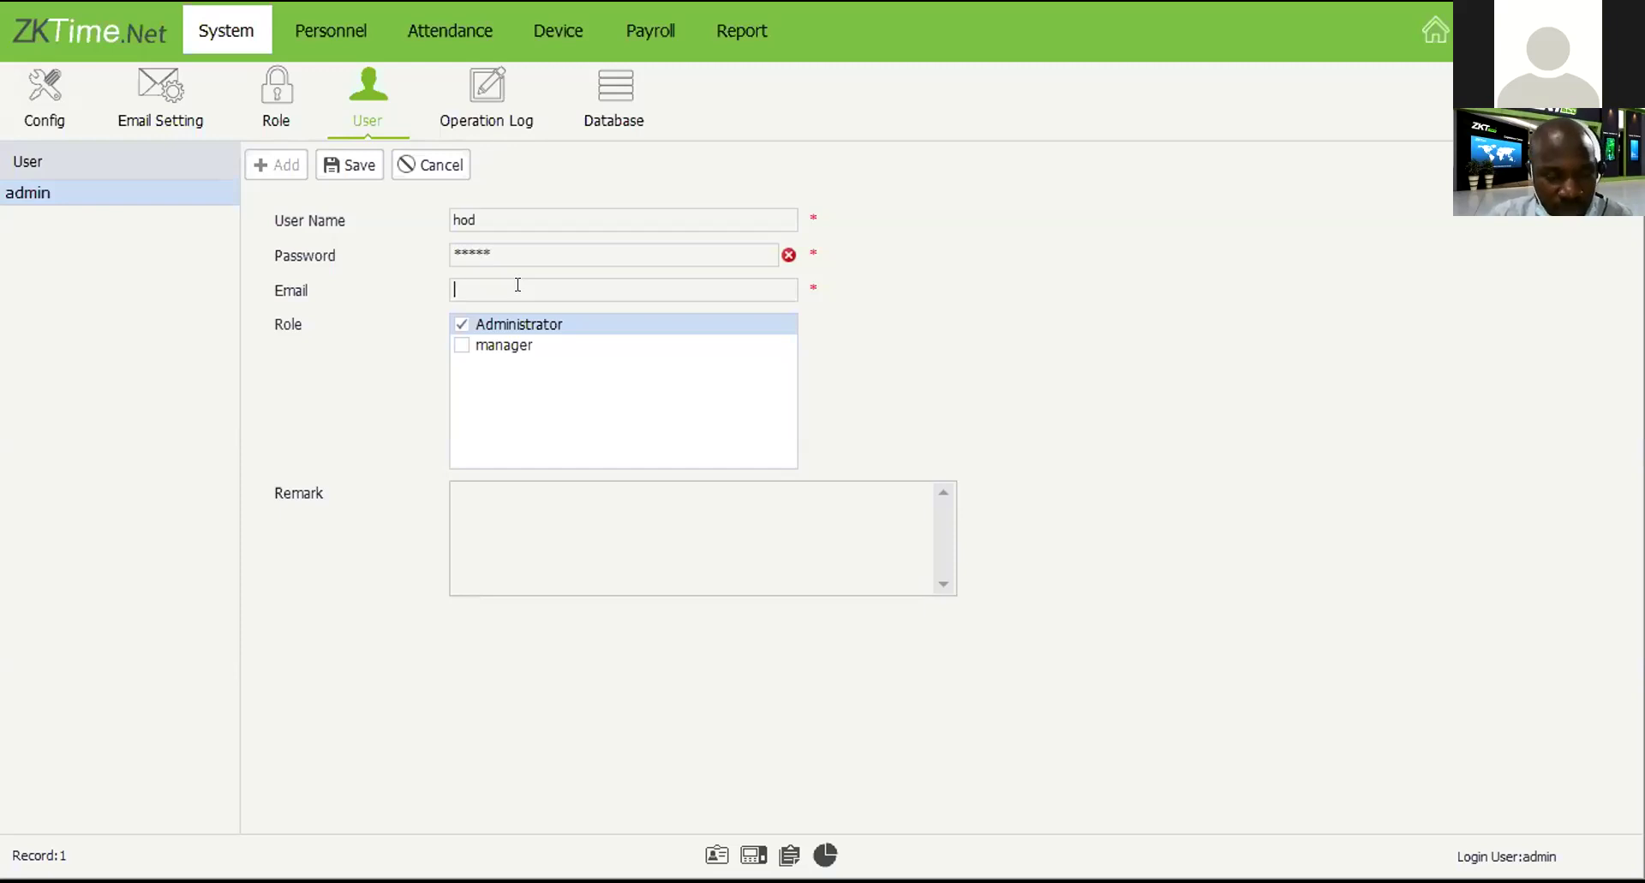
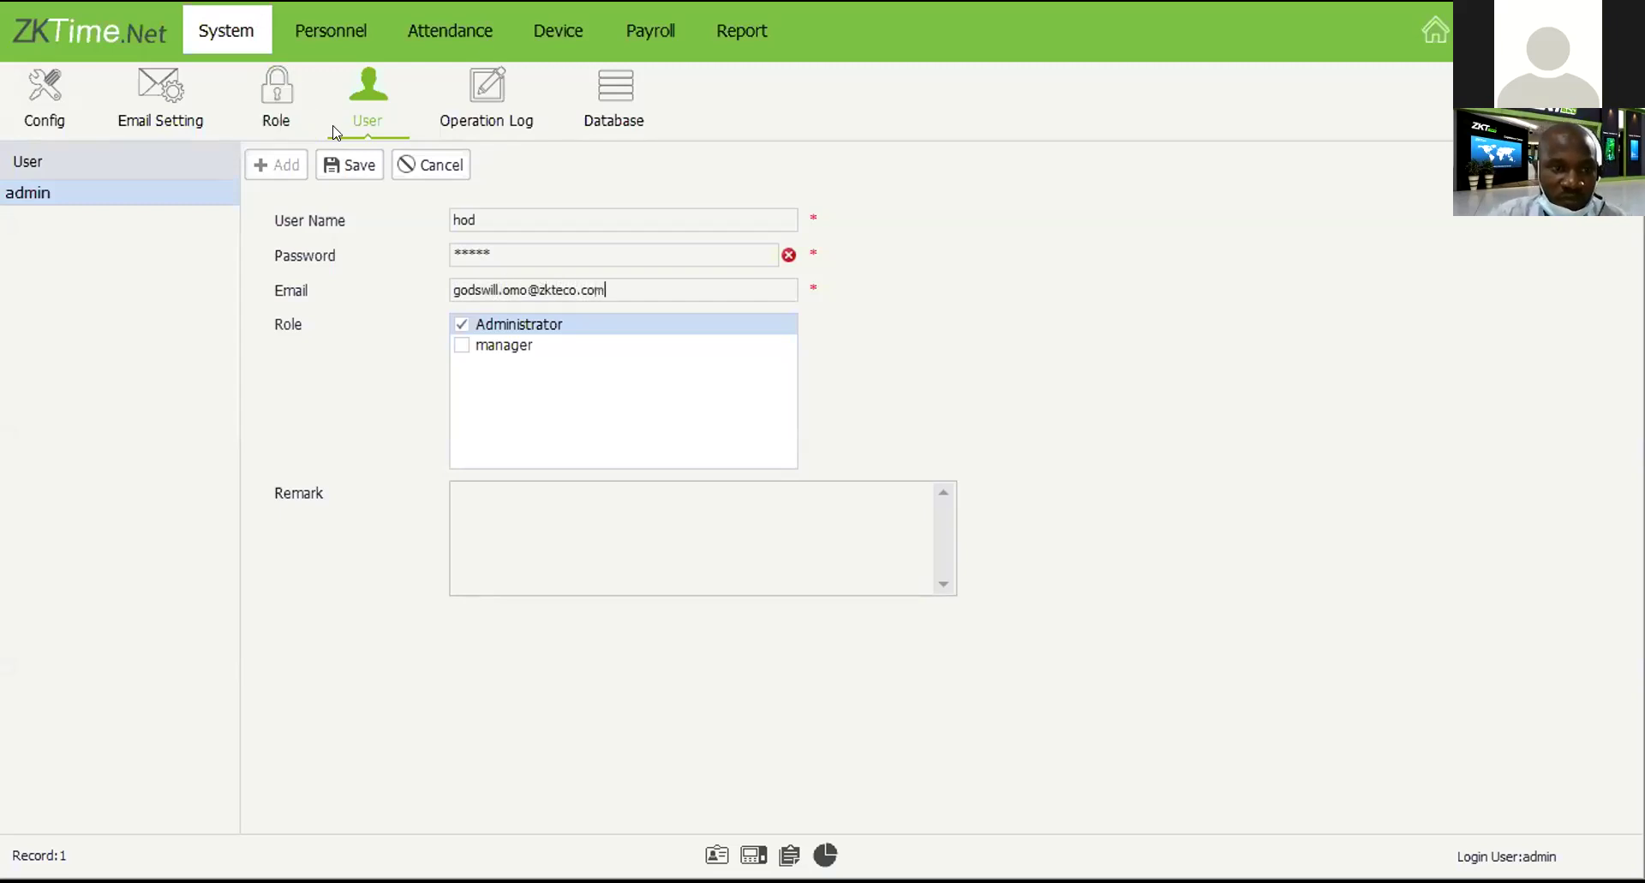
{"action": "left_click", "coordinate": [345, 165]}
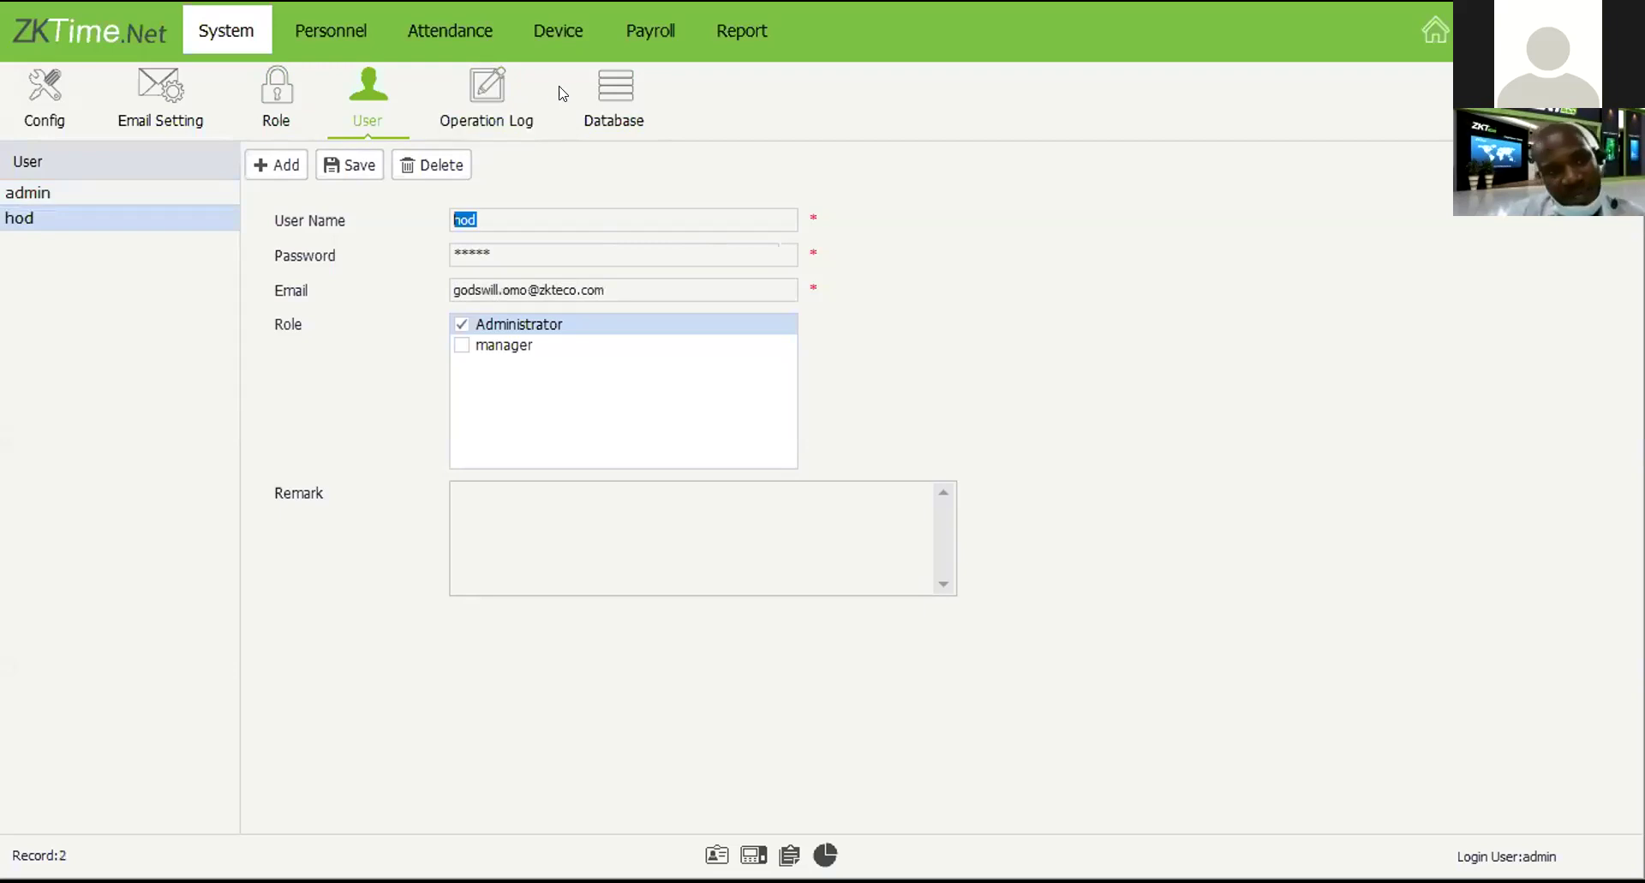
{"action": "left_click", "coordinate": [488, 106]}
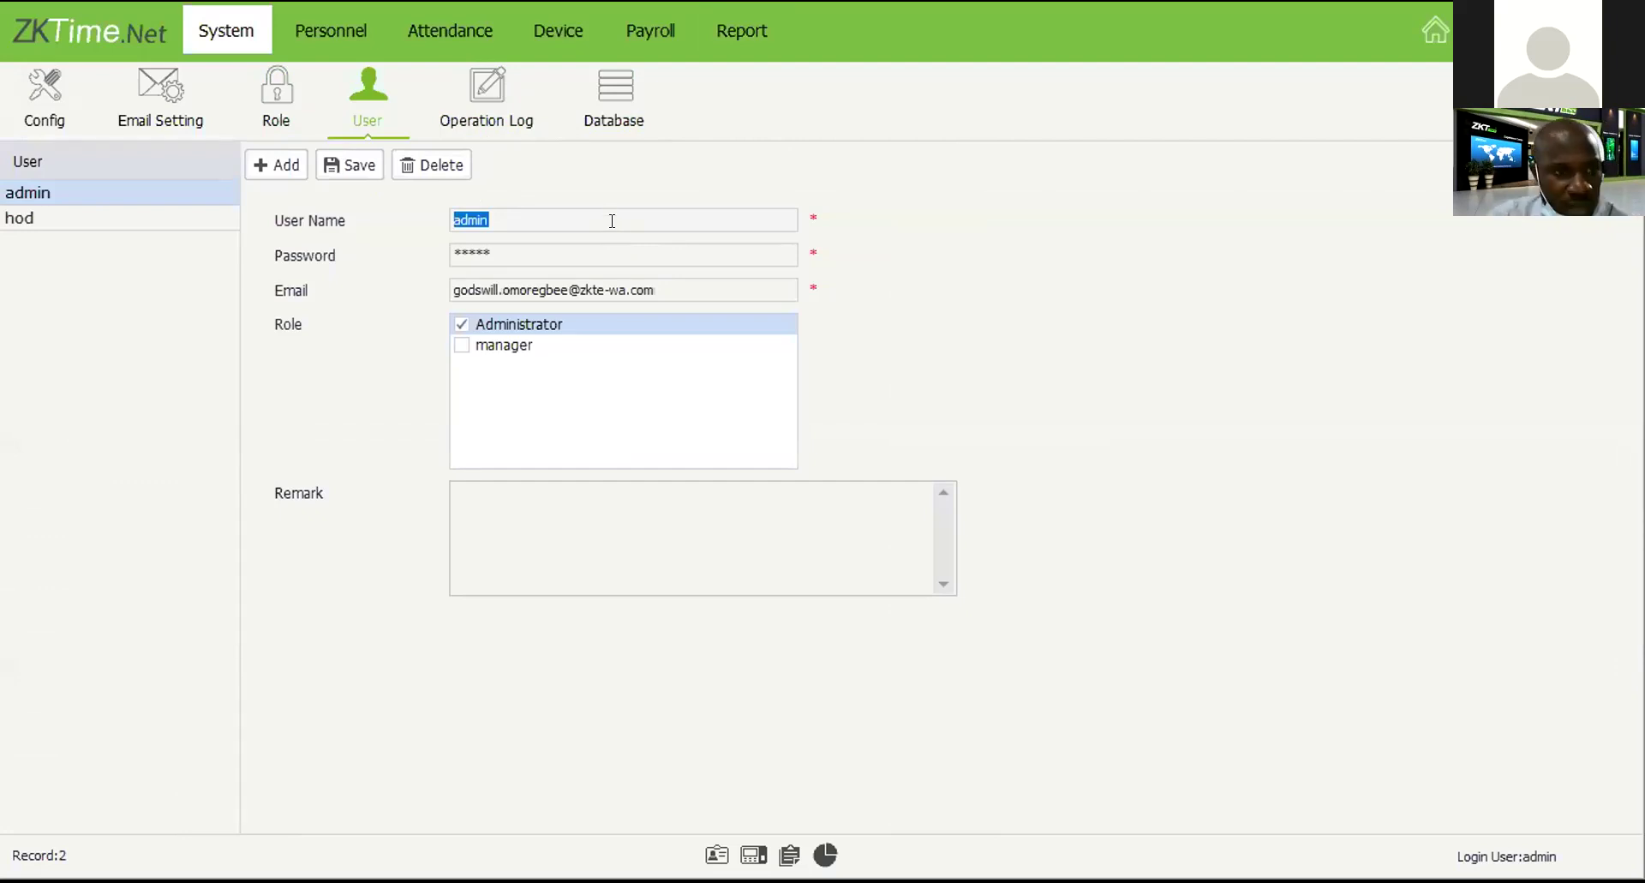
On the Role page, add and save a role named 'location manager', then return to User accounts.
{"action": "left_click", "coordinate": [295, 97]}
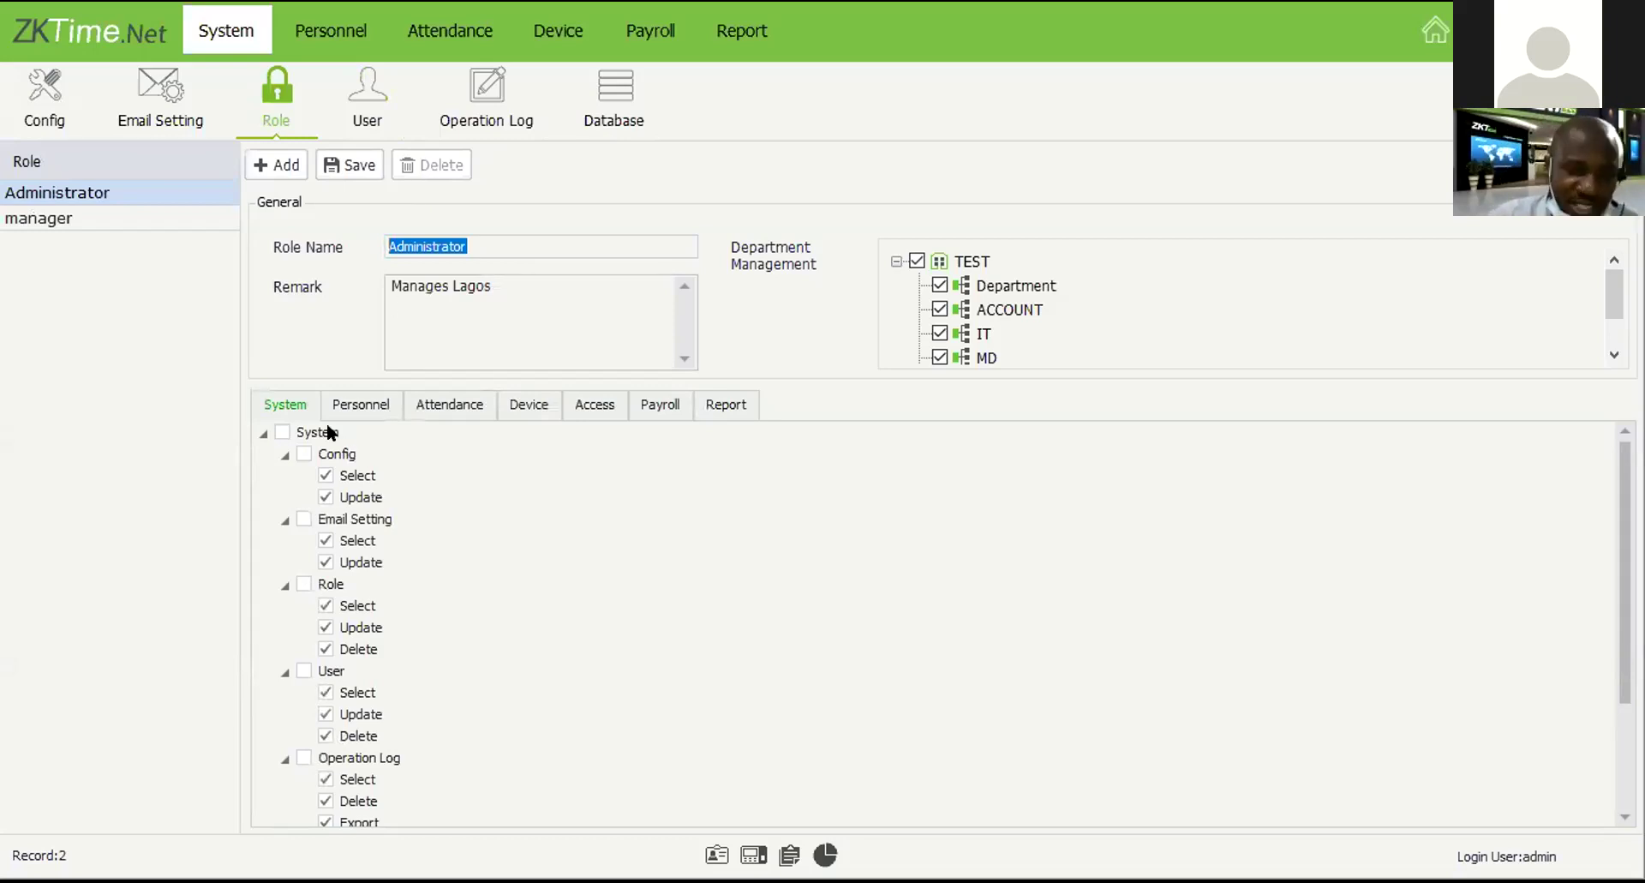
{"action": "left_click", "coordinate": [274, 166]}
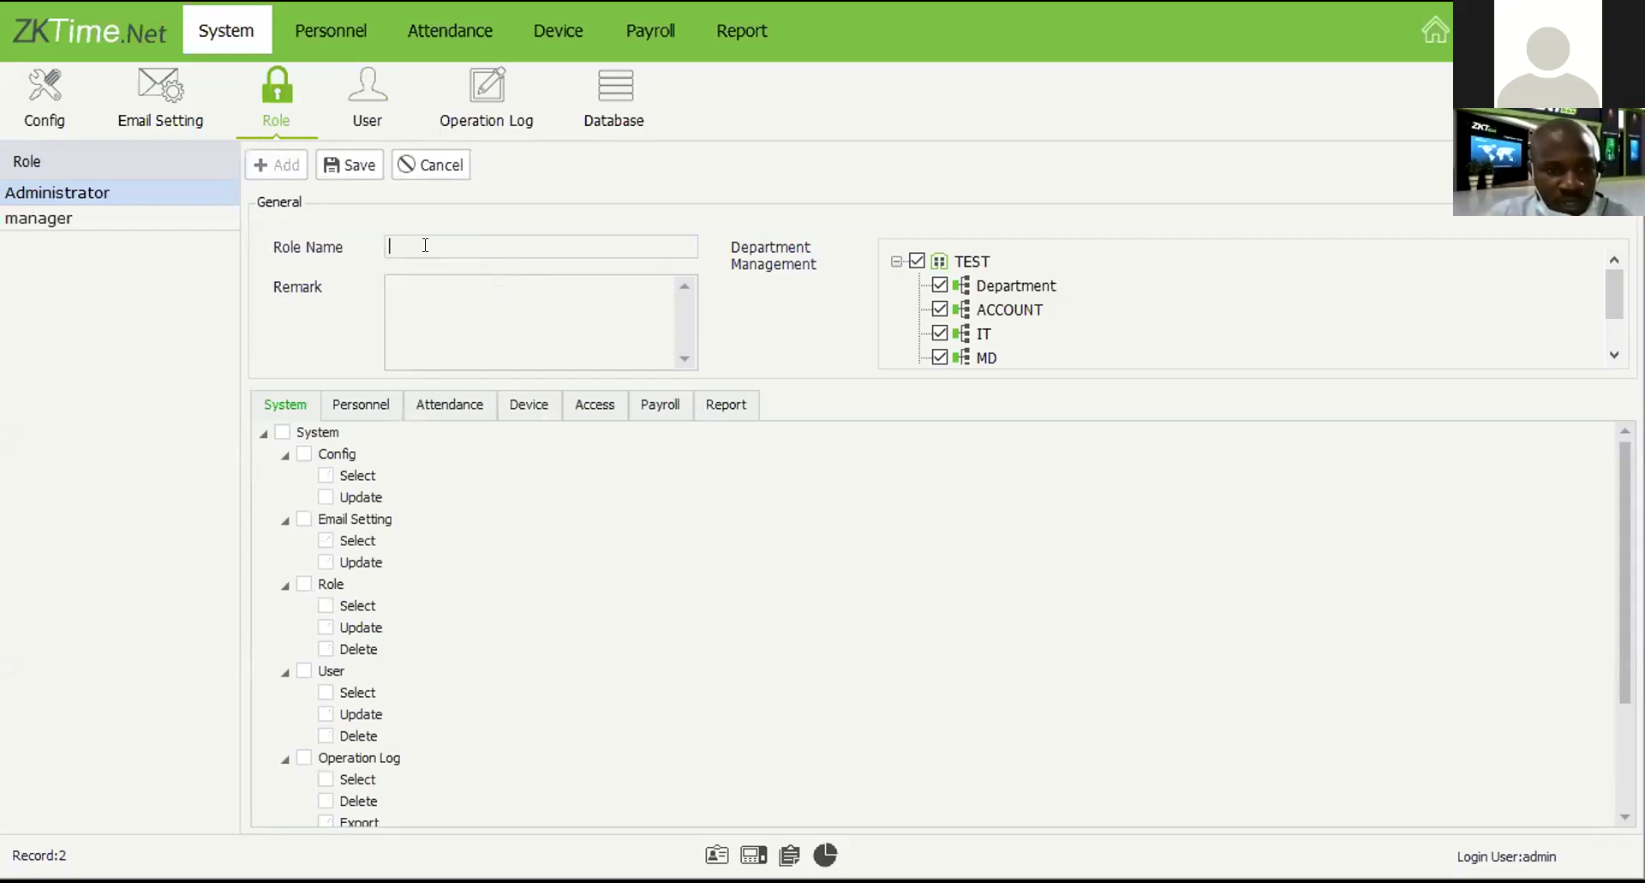
{"action": "type", "text": "location "}
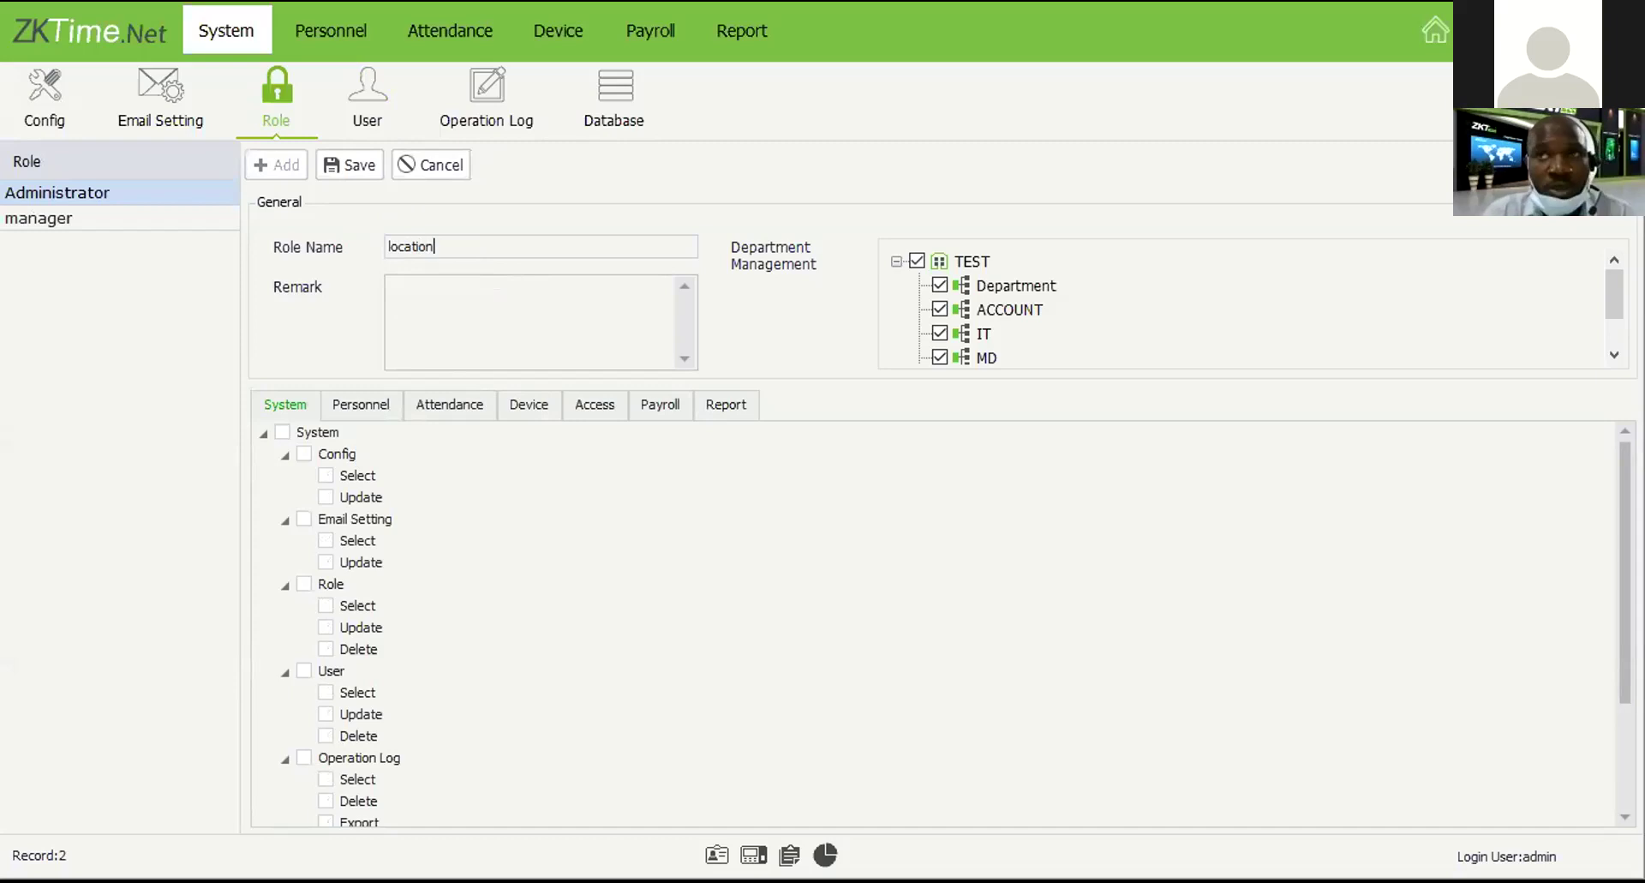
{"action": "type", "text": "maner"}
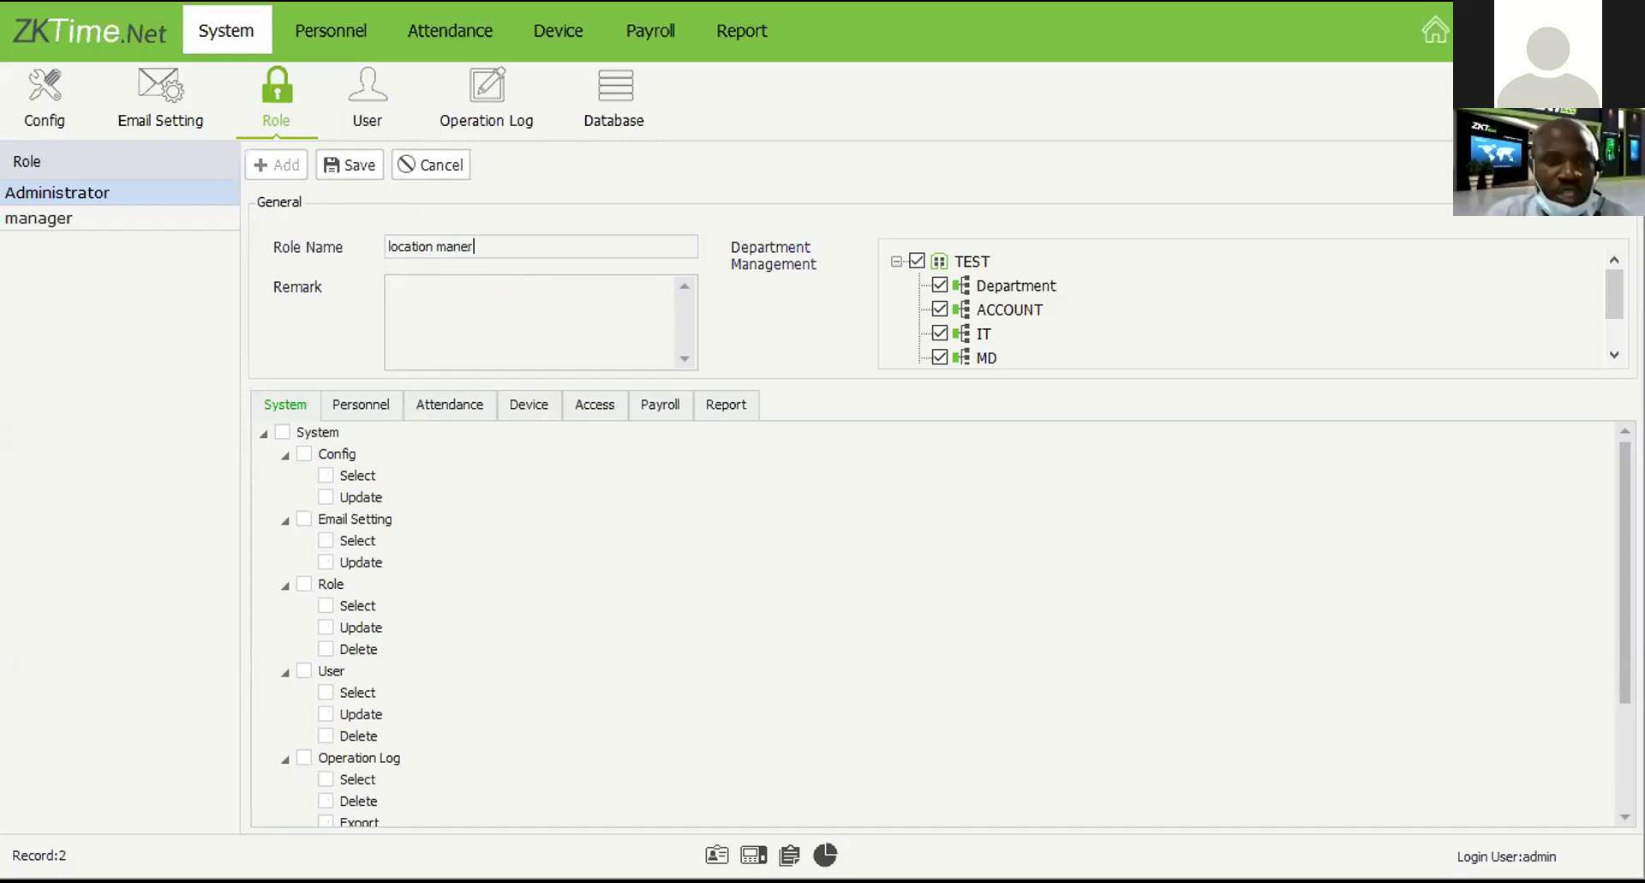
{"action": "key", "text": "BackSpace"}
{"action": "key", "text": "BackSpace"}
{"action": "type", "text": "a"}
{"action": "key", "text": "BackSpace"}
{"action": "type", "text": "nager"}
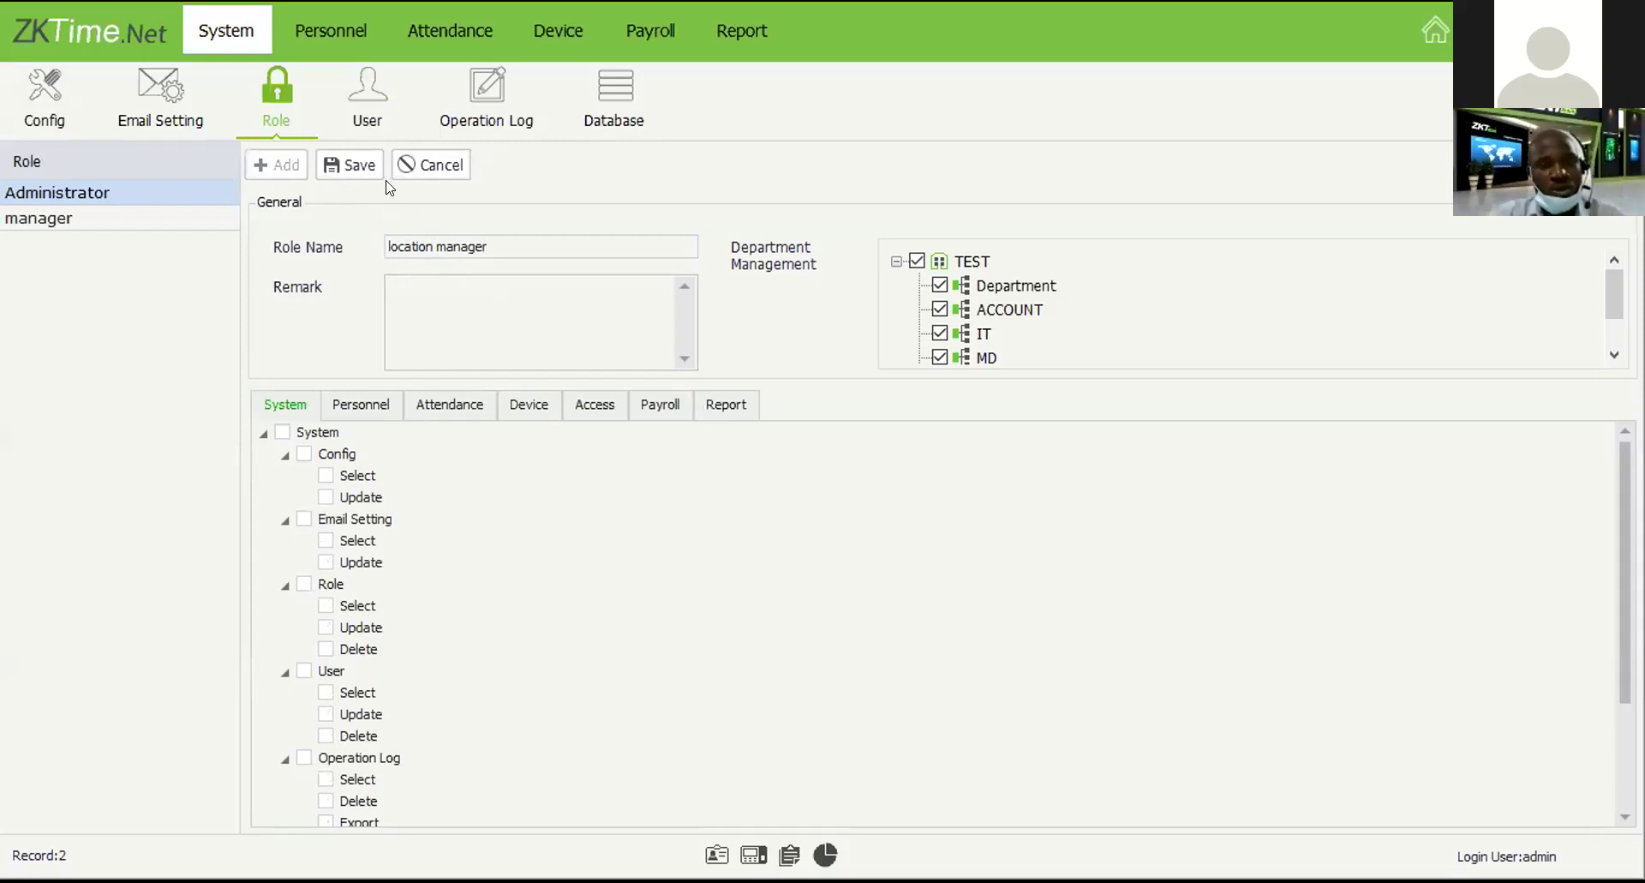
{"action": "left_click", "coordinate": [358, 166]}
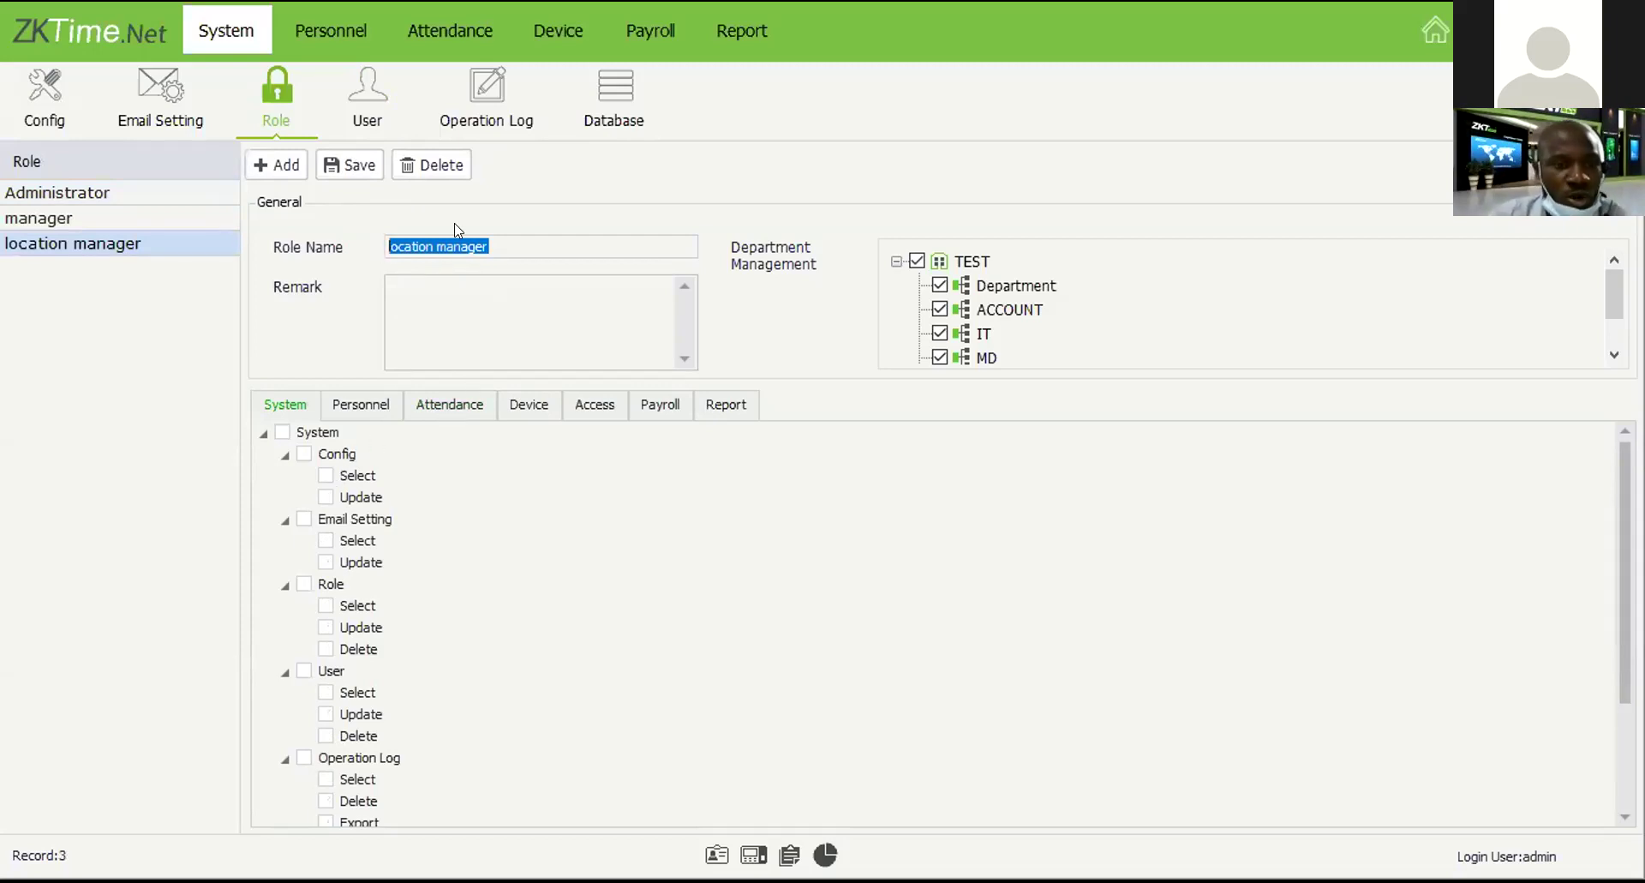
{"action": "left_click", "coordinate": [367, 96]}
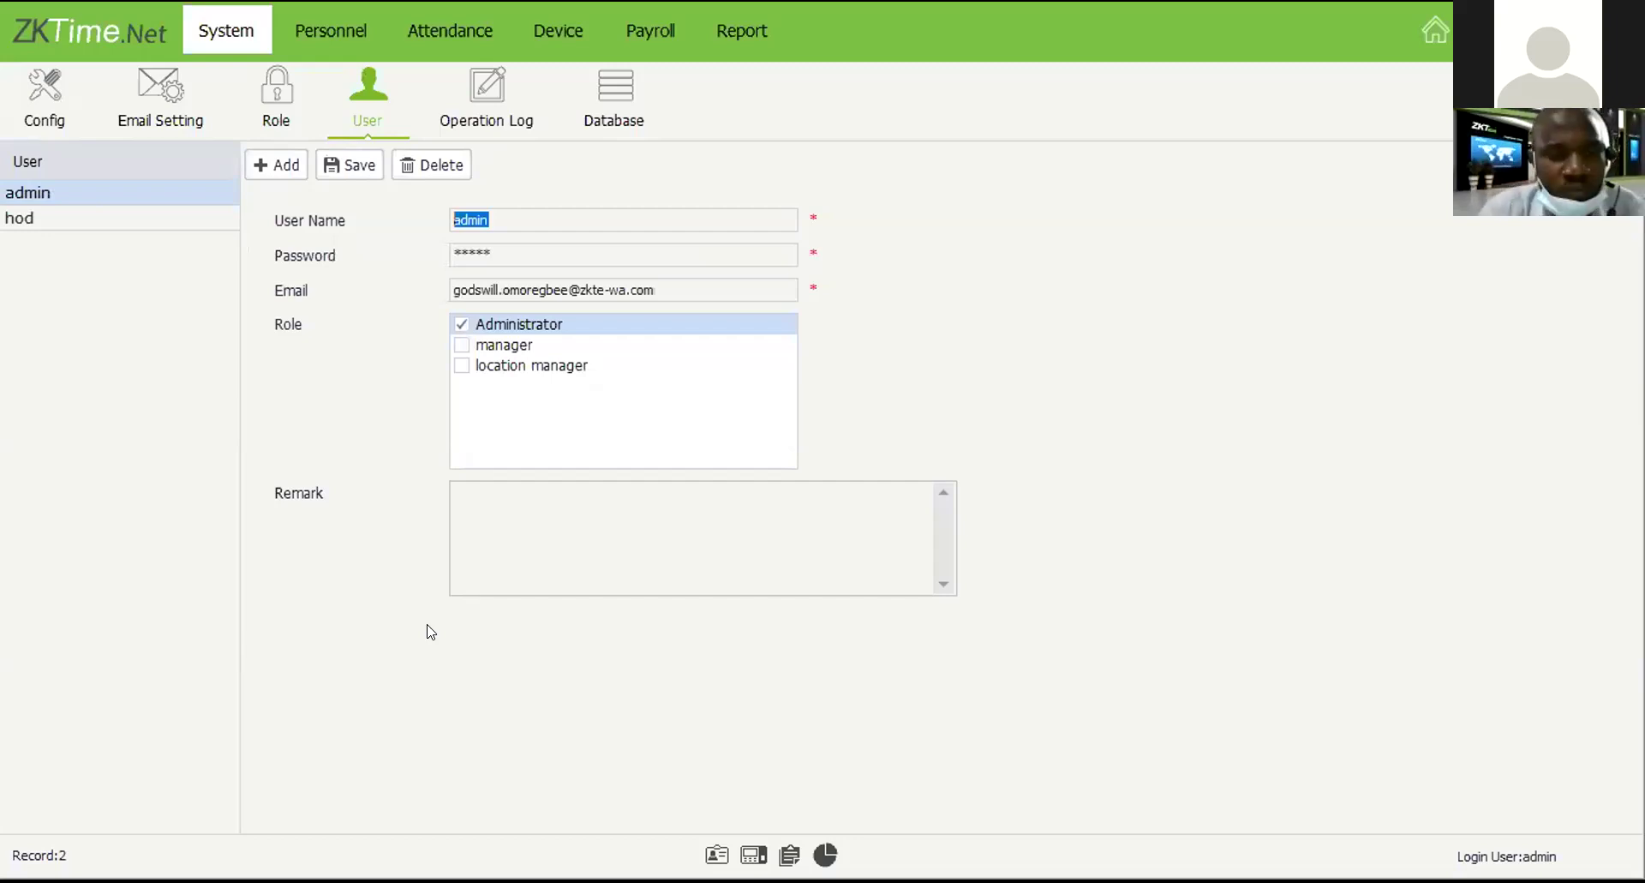
Give the admin user the location manager role and bring up the Operation Log.
{"action": "left_click", "coordinate": [464, 365]}
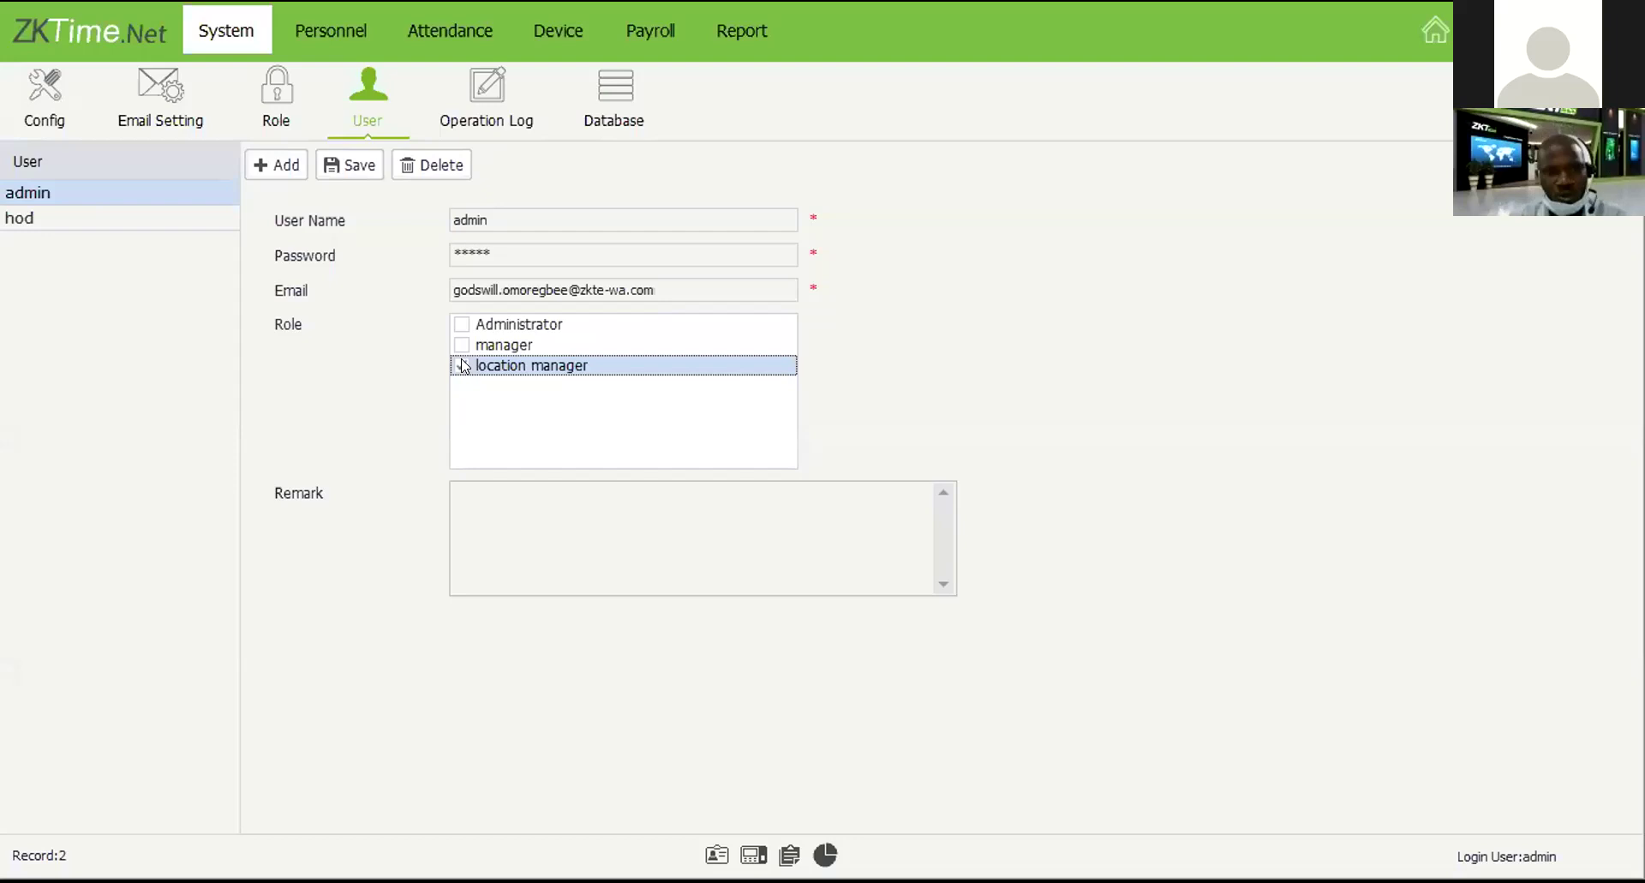
{"action": "left_click", "coordinate": [463, 366]}
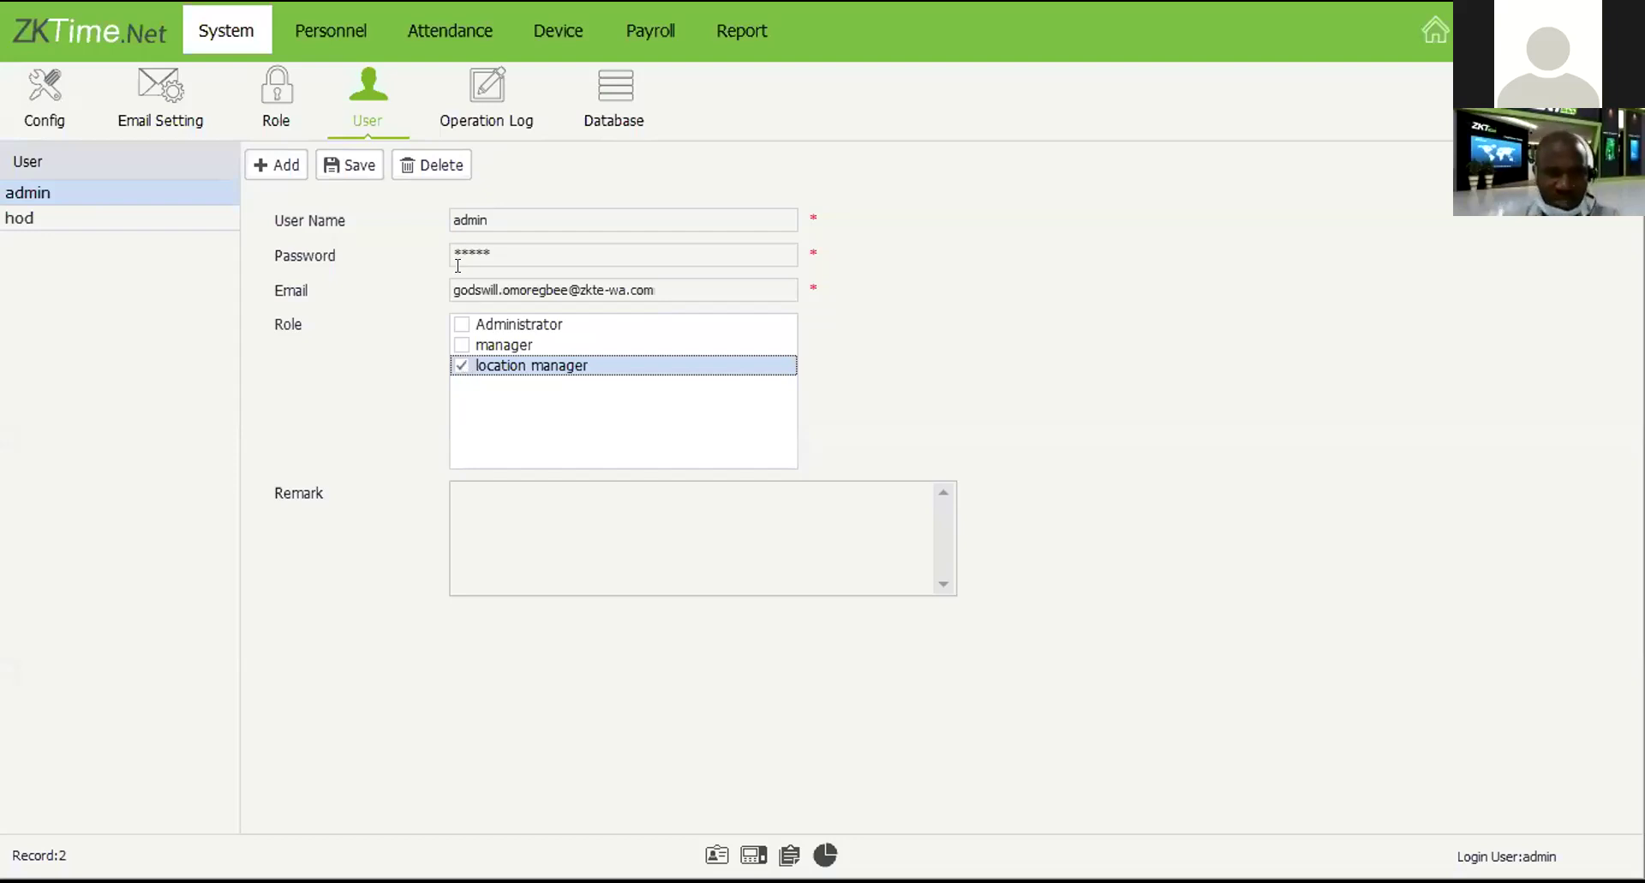
{"action": "left_click", "coordinate": [470, 97]}
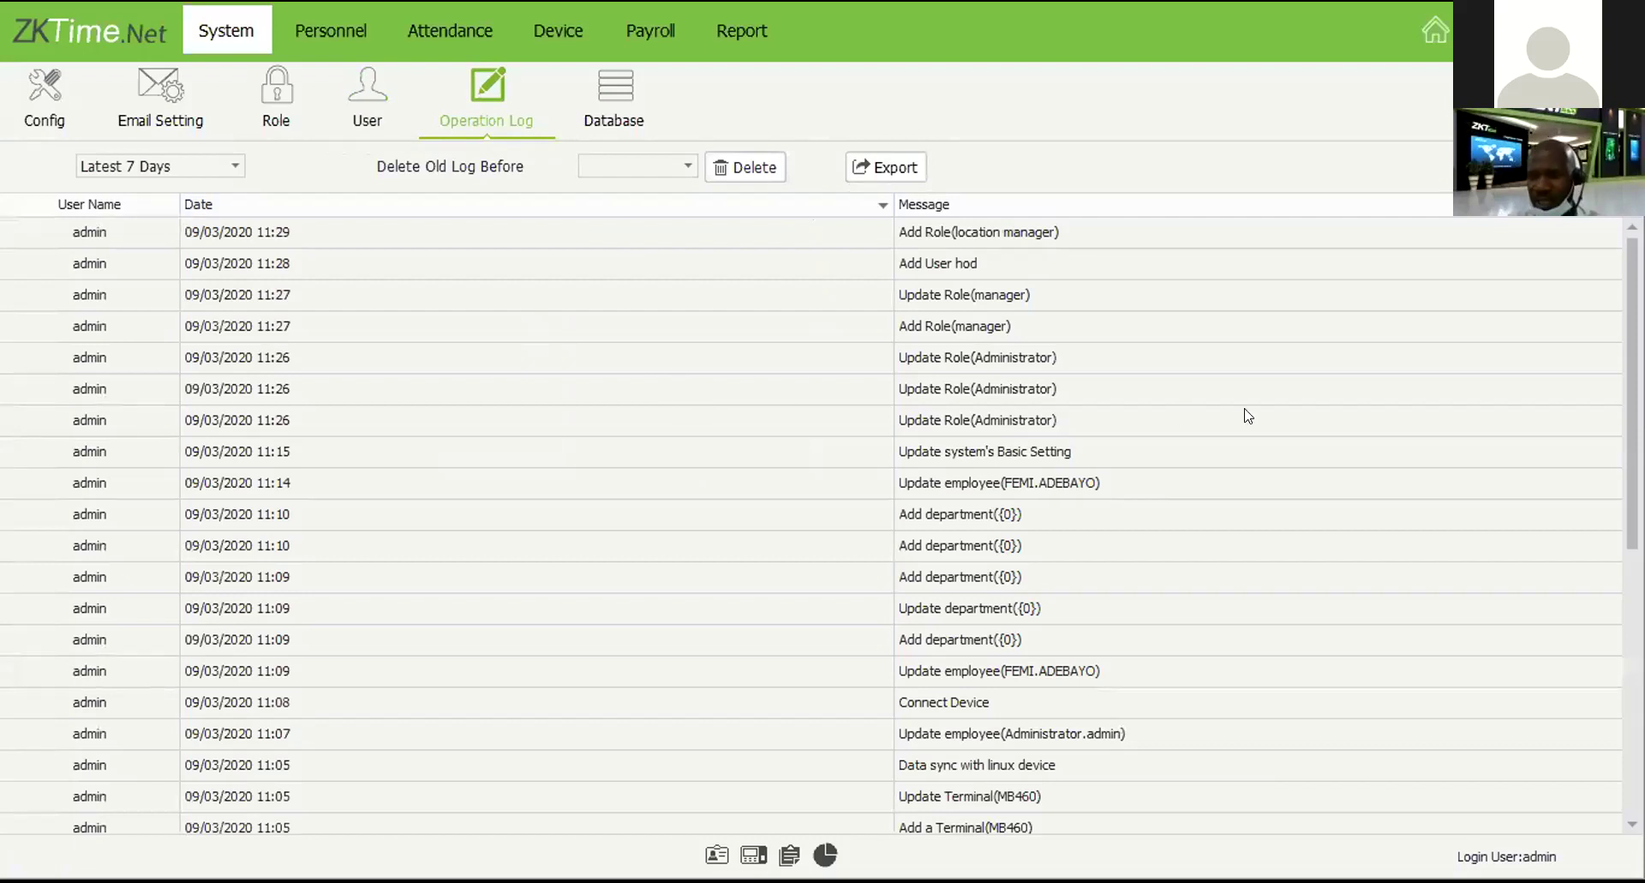
Scroll through the operation log entries, cancel the Export wizard, and go to the Database page.
{"action": "scroll", "coordinate": [1615, 505], "scroll_direction": "down", "scroll_amount": 5}
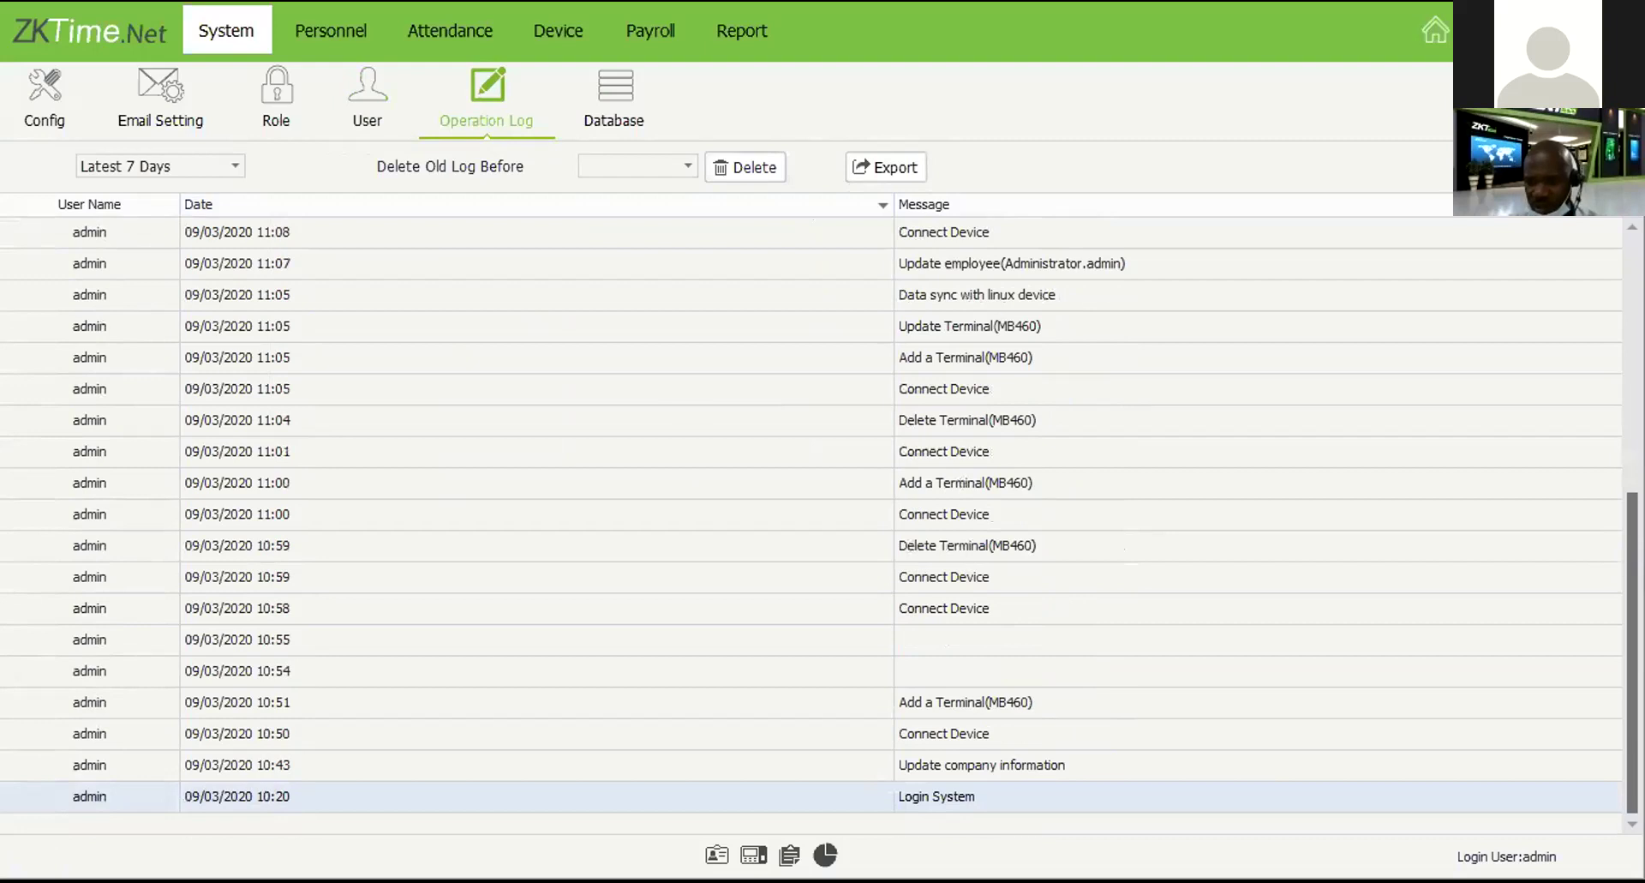
{"action": "scroll", "coordinate": [814, 514], "scroll_direction": "up", "scroll_amount": 5}
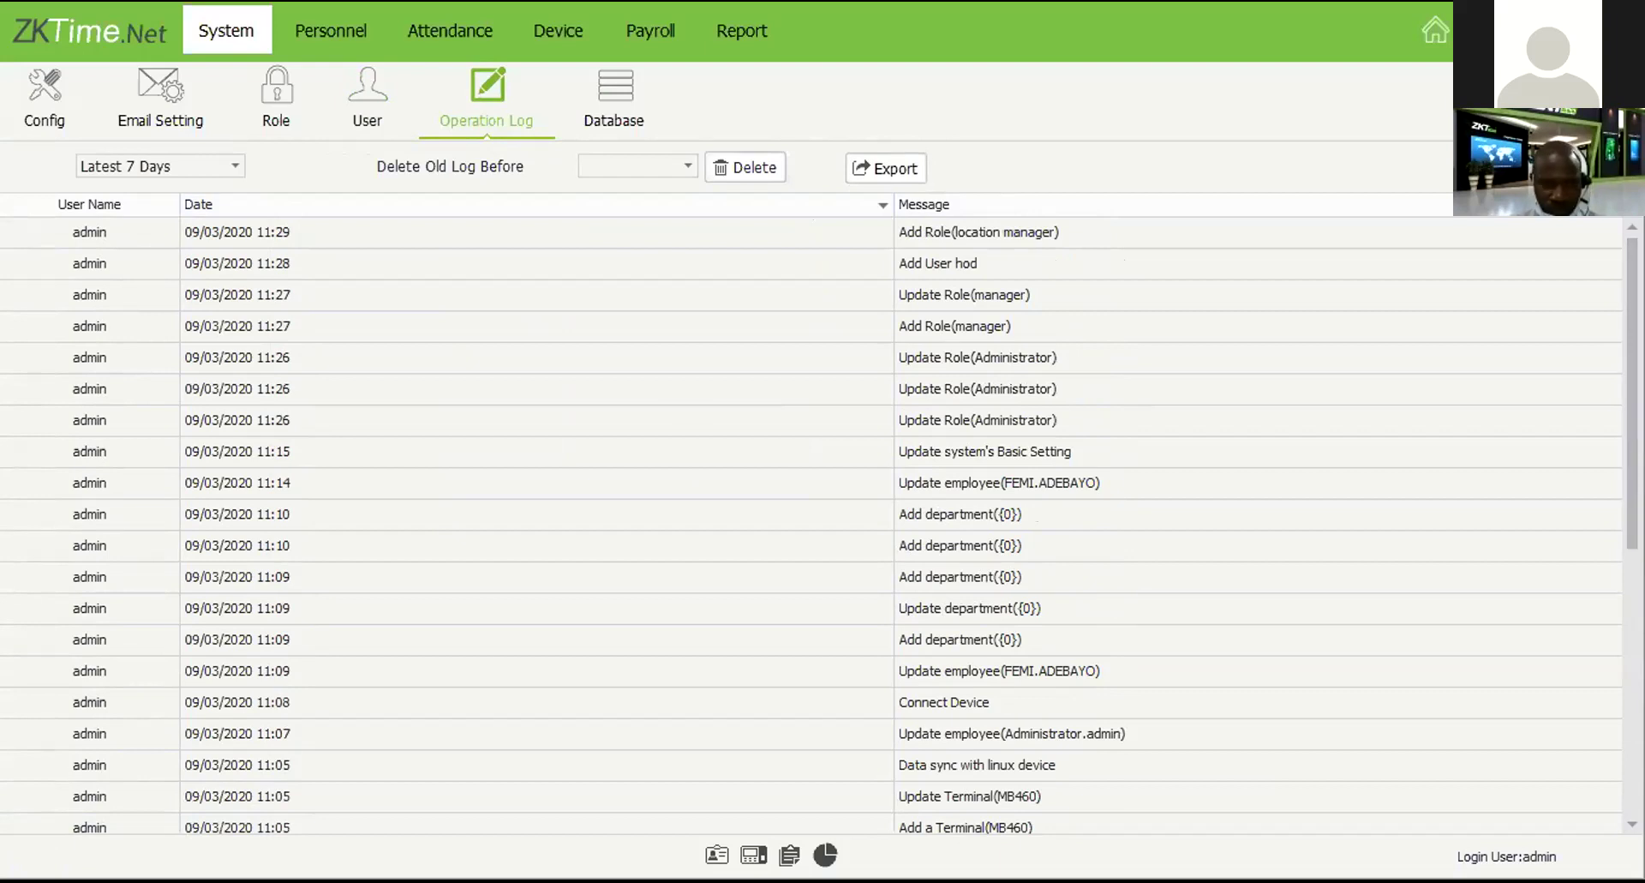
{"action": "left_click", "coordinate": [885, 168]}
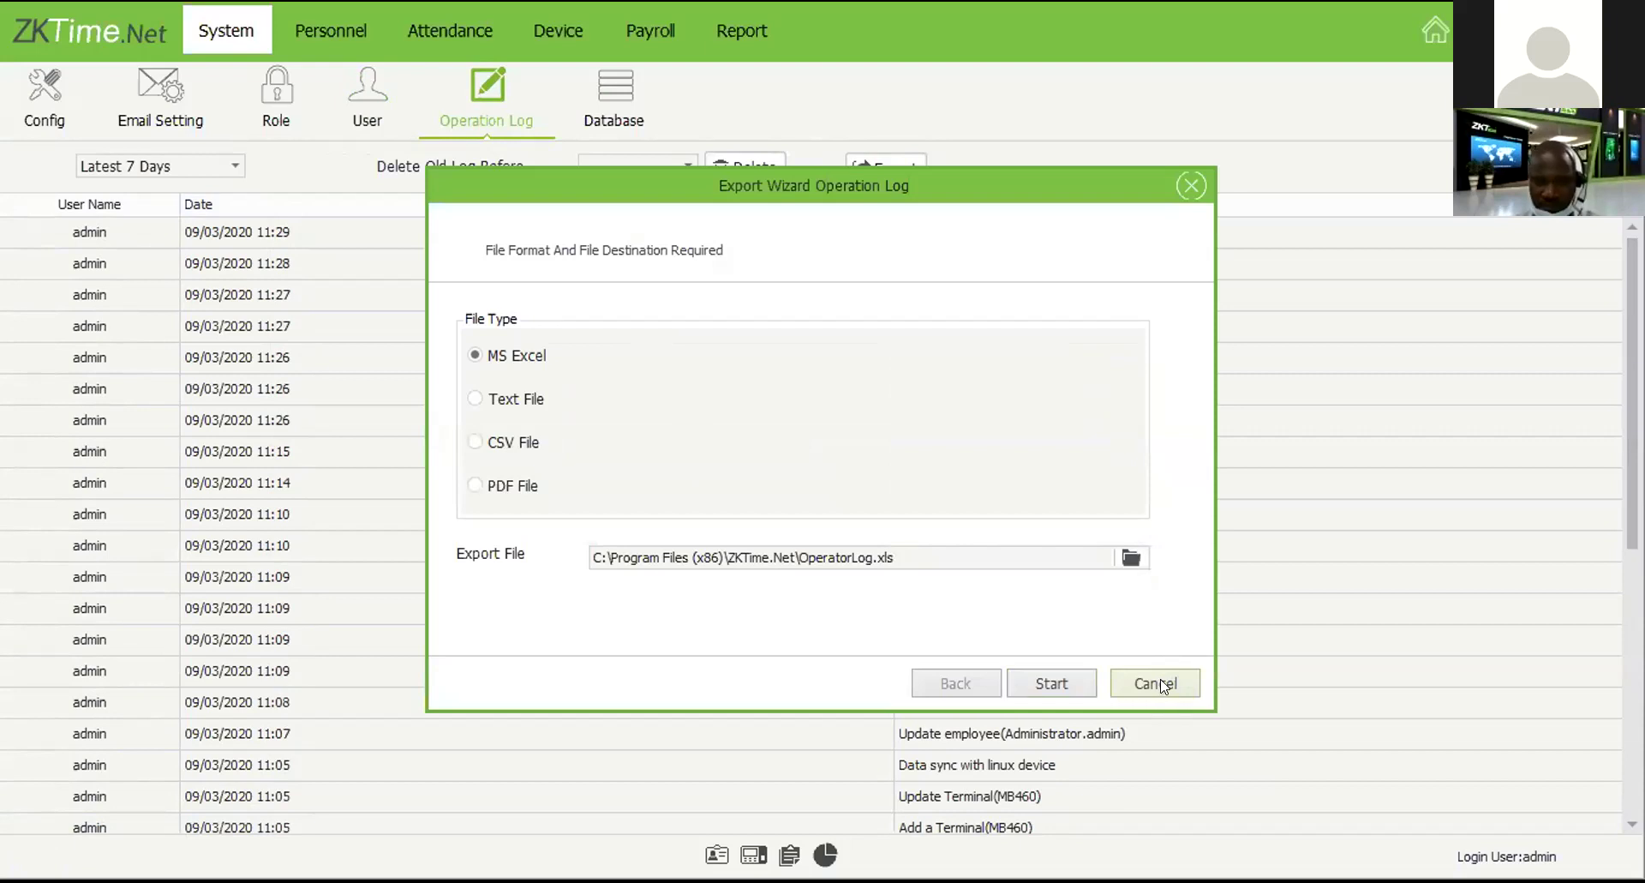
{"action": "left_click", "coordinate": [1190, 185]}
{"action": "left_click", "coordinate": [606, 105]}
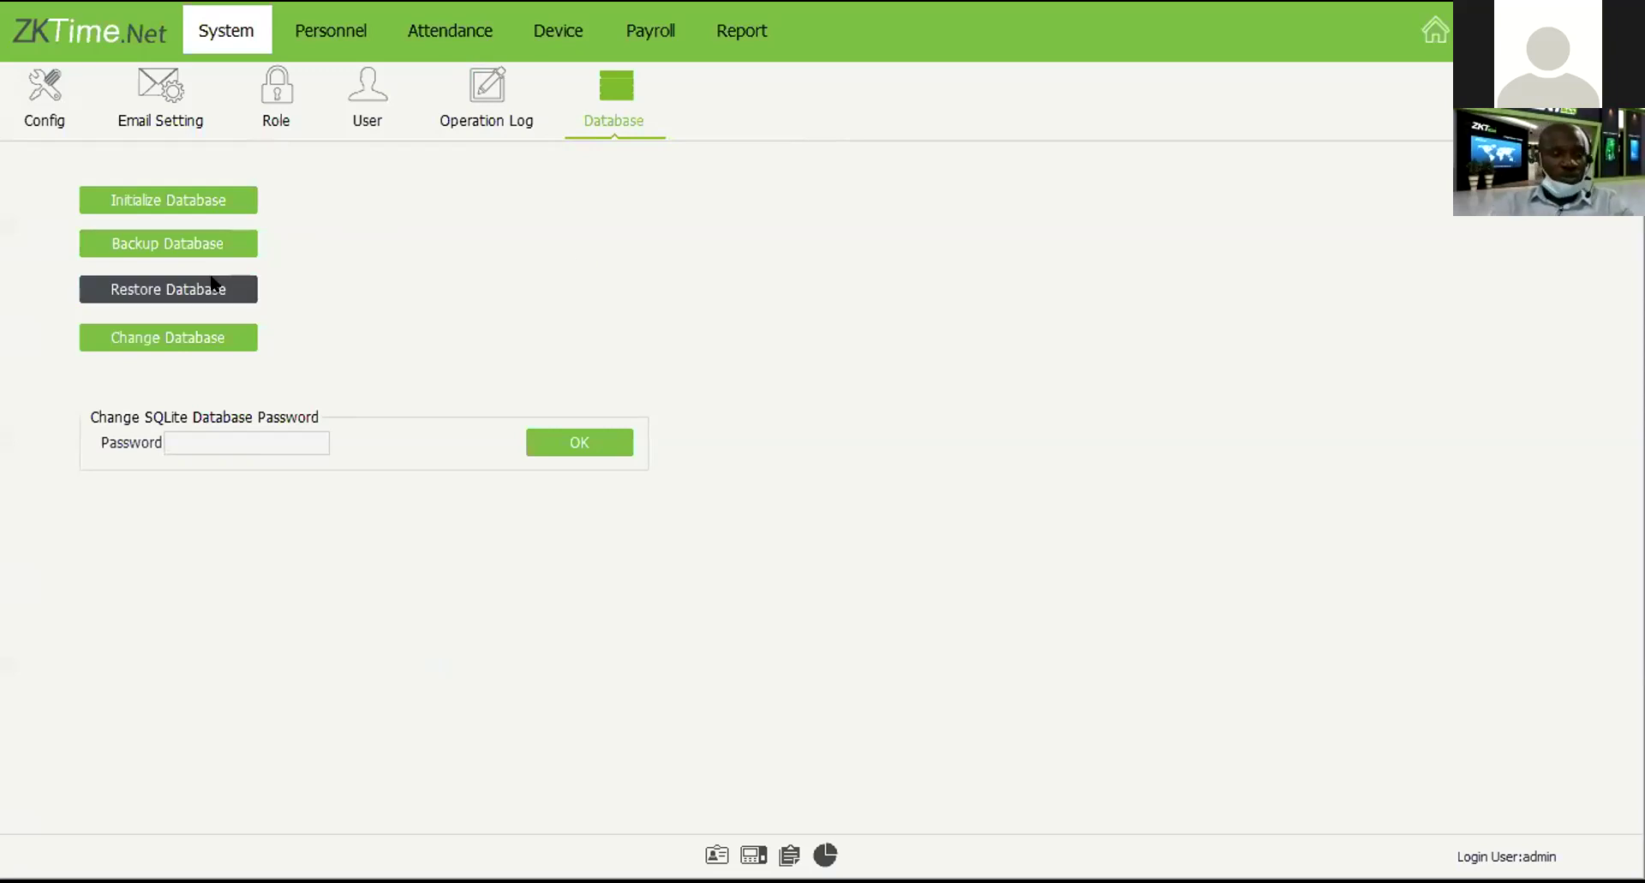
{"action": "left_click", "coordinate": [216, 247]}
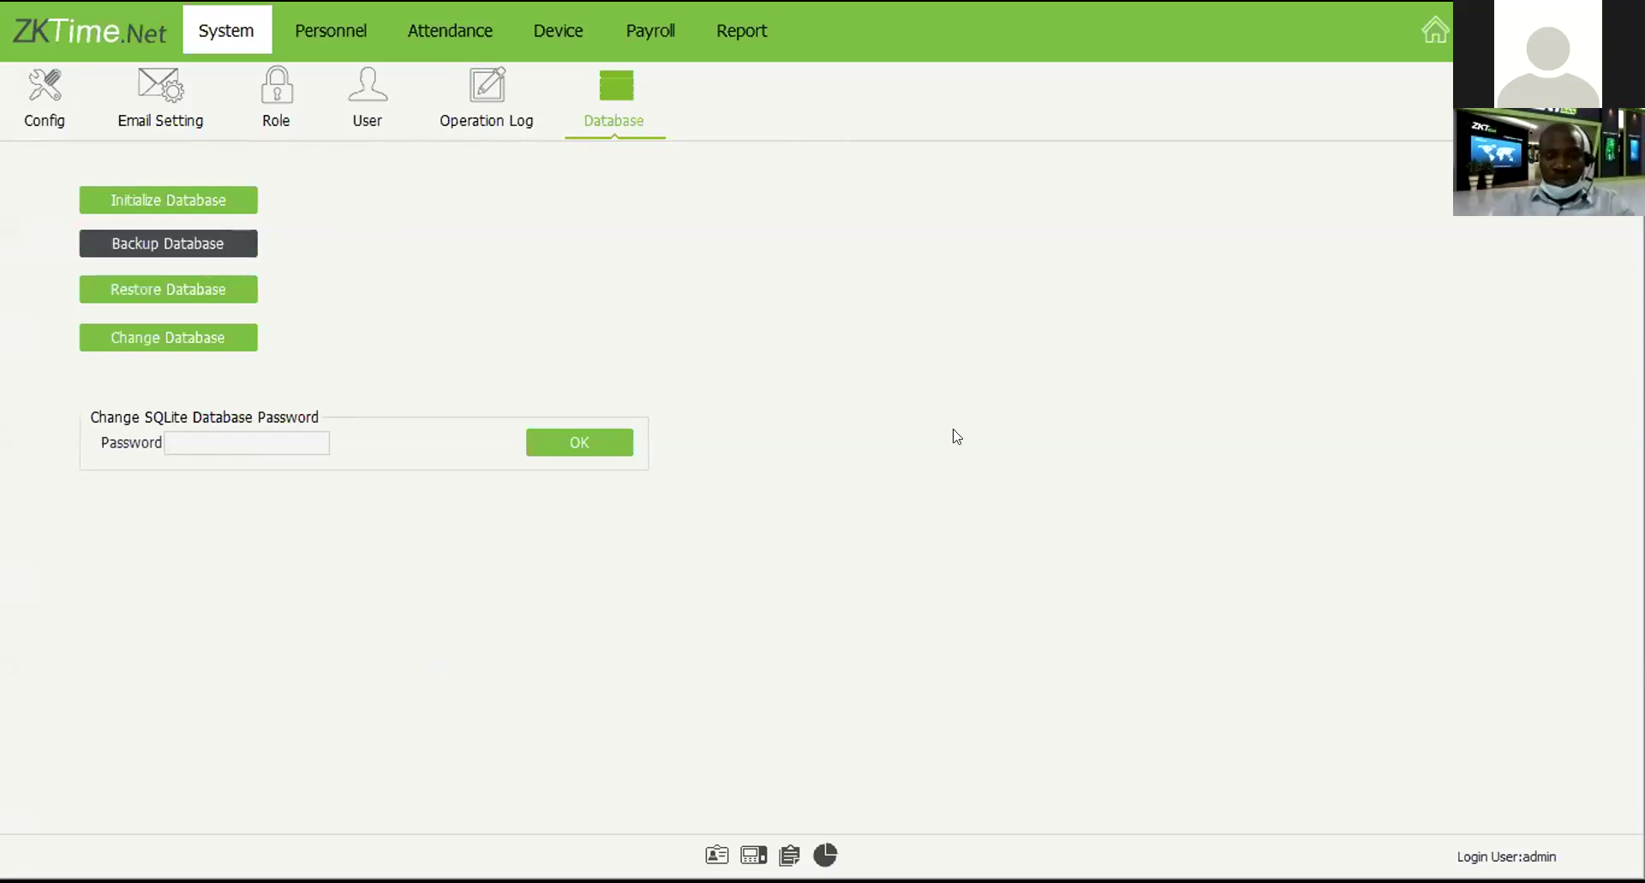
{"action": "left_click", "coordinate": [1068, 411]}
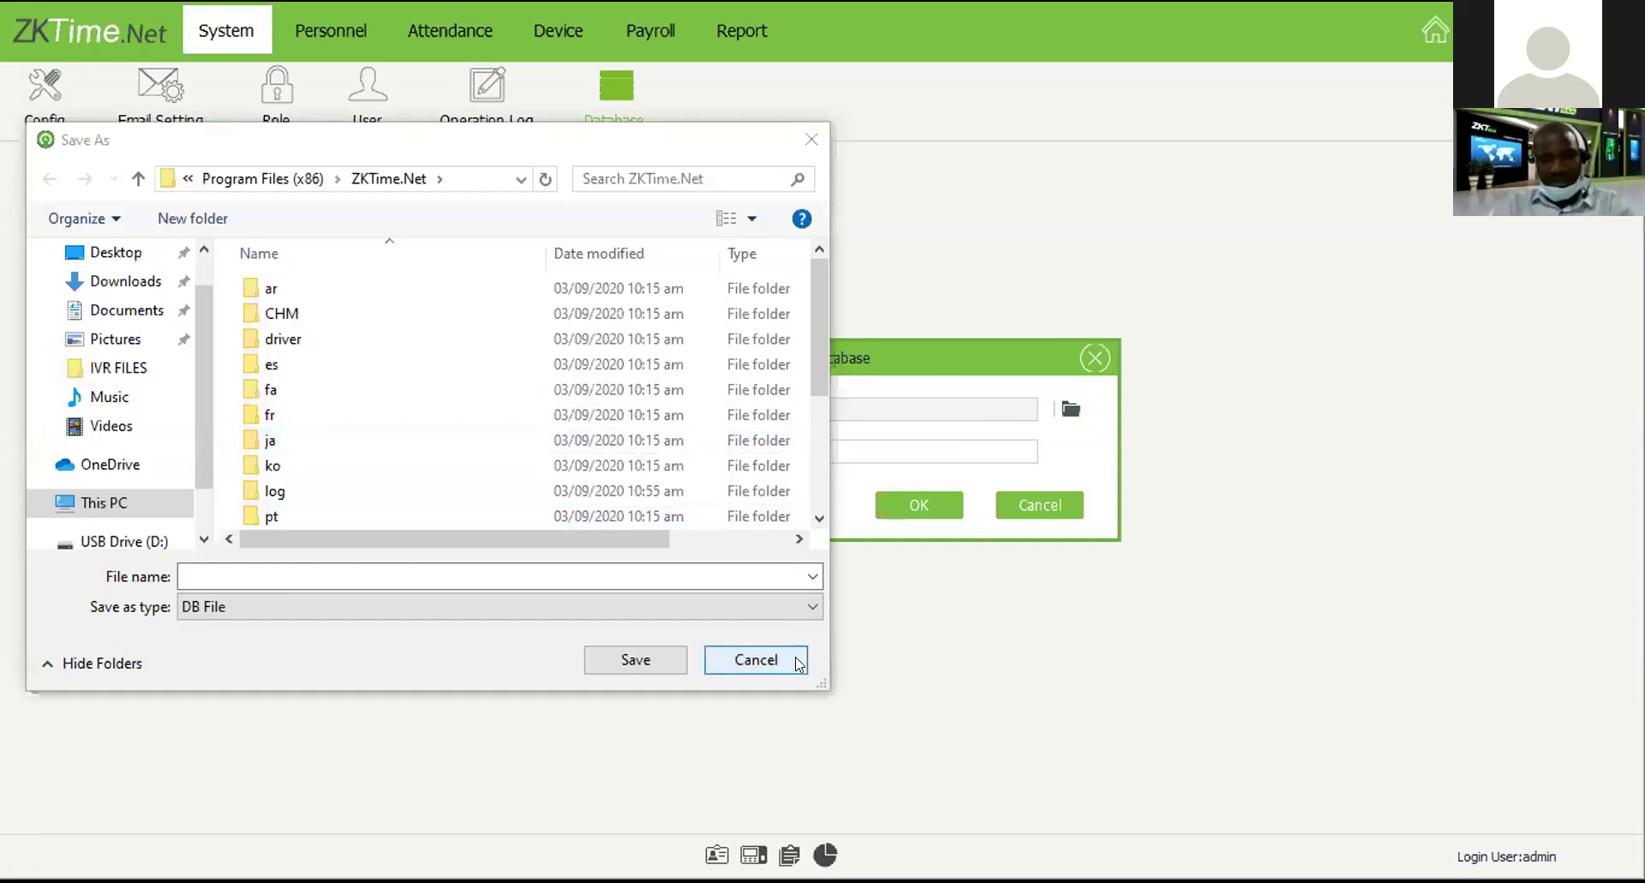
{"action": "left_click", "coordinate": [812, 130]}
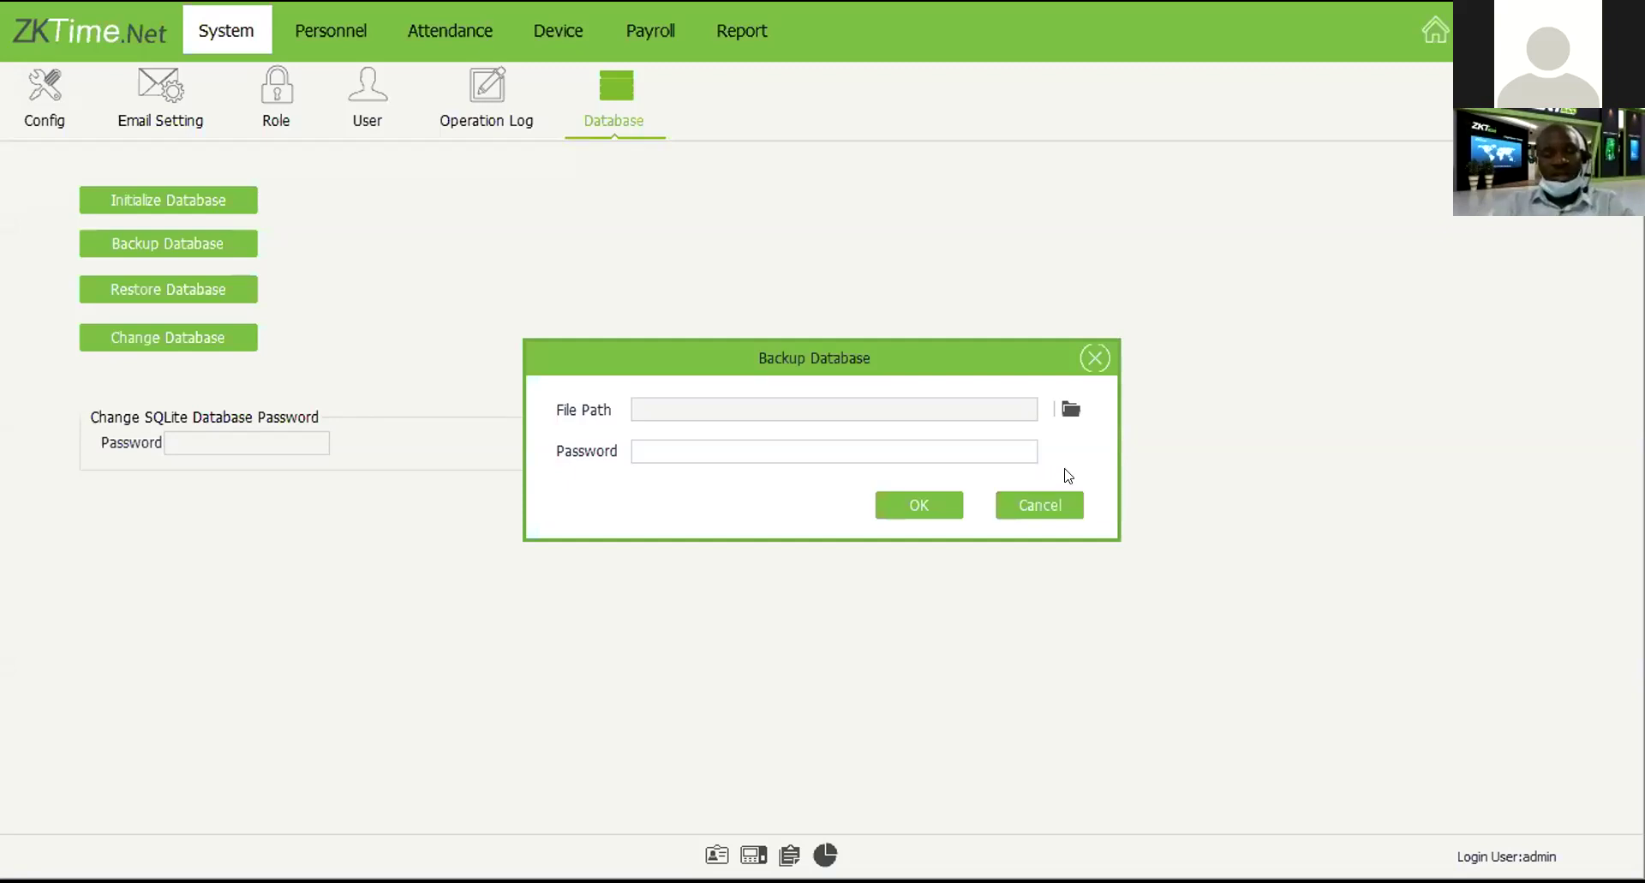
{"action": "left_click", "coordinate": [1100, 358]}
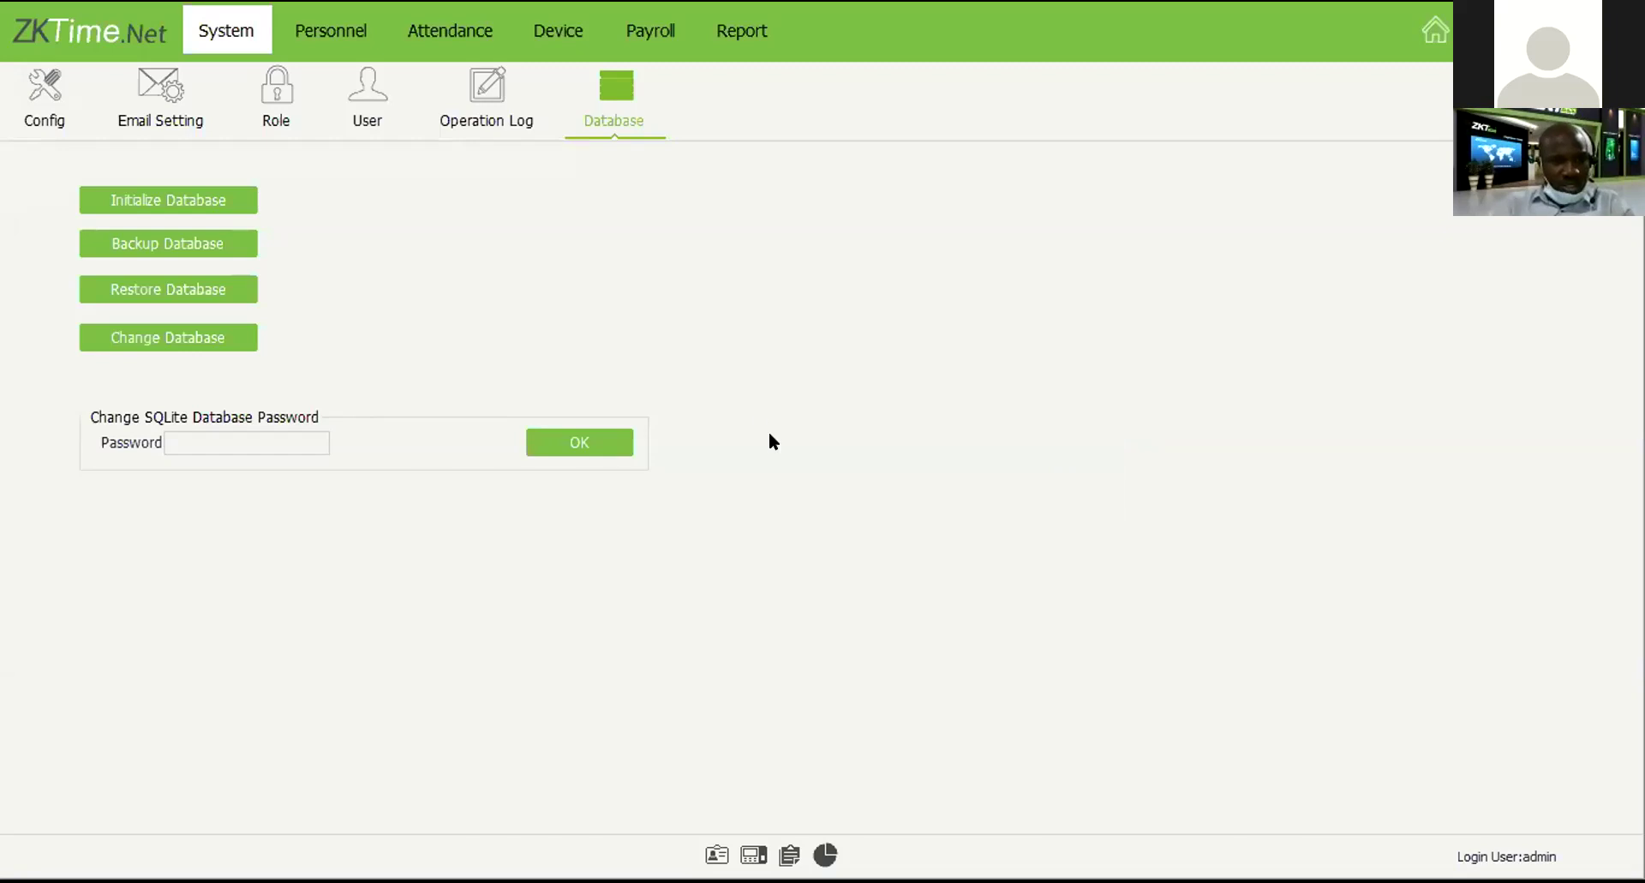
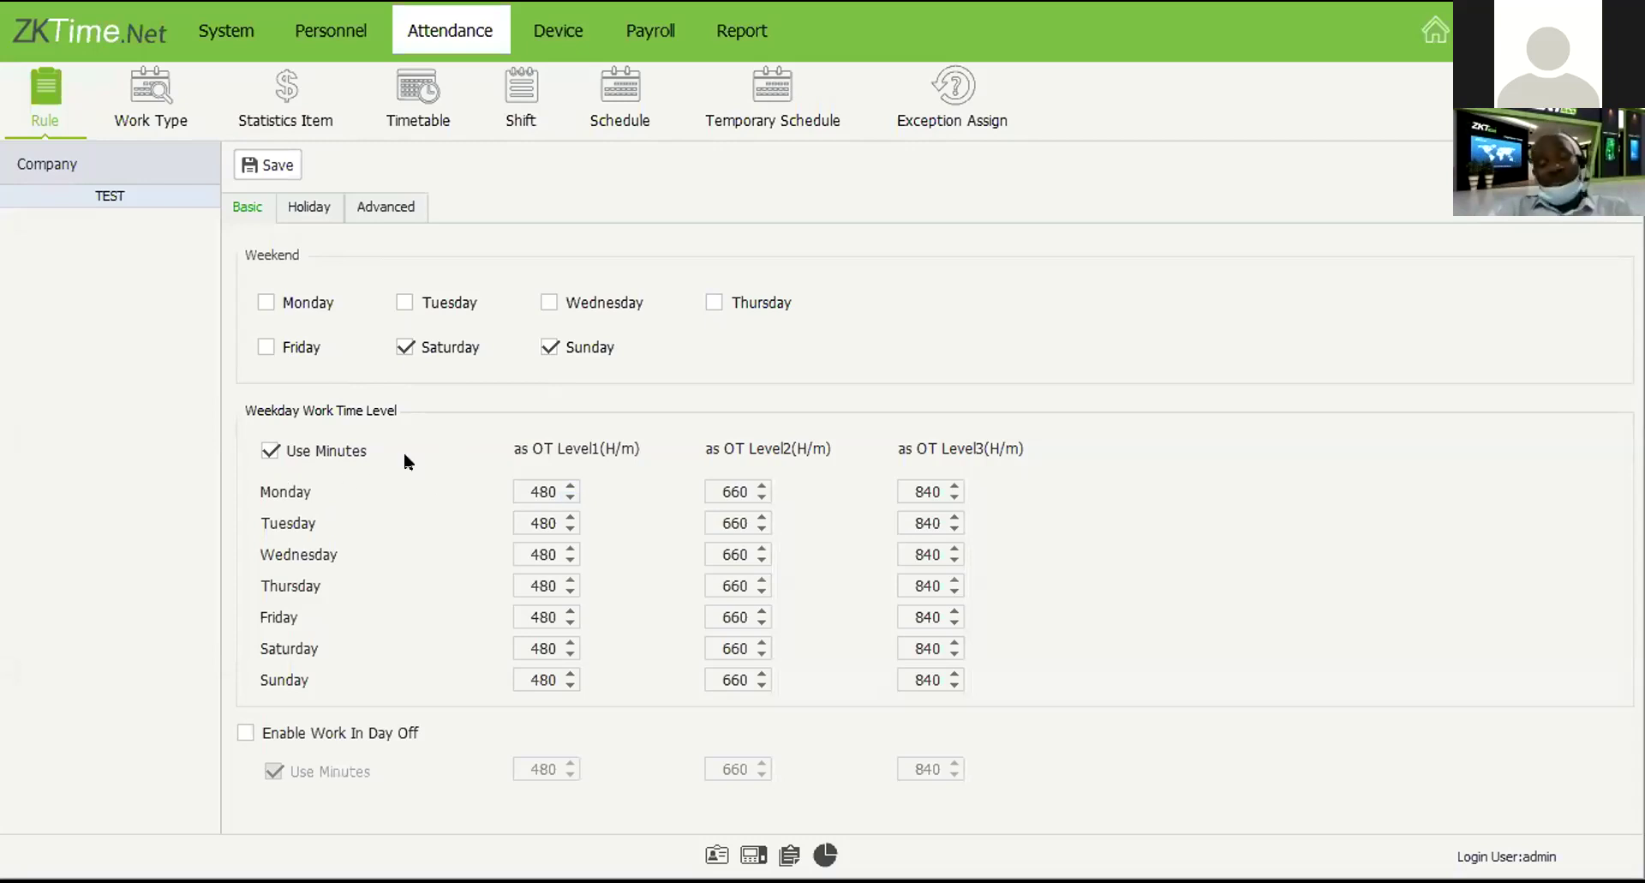
Uncheck Use Minutes on the Basic rule tab and bring up the 2020 Holiday calendar.
{"action": "left_click", "coordinate": [271, 451]}
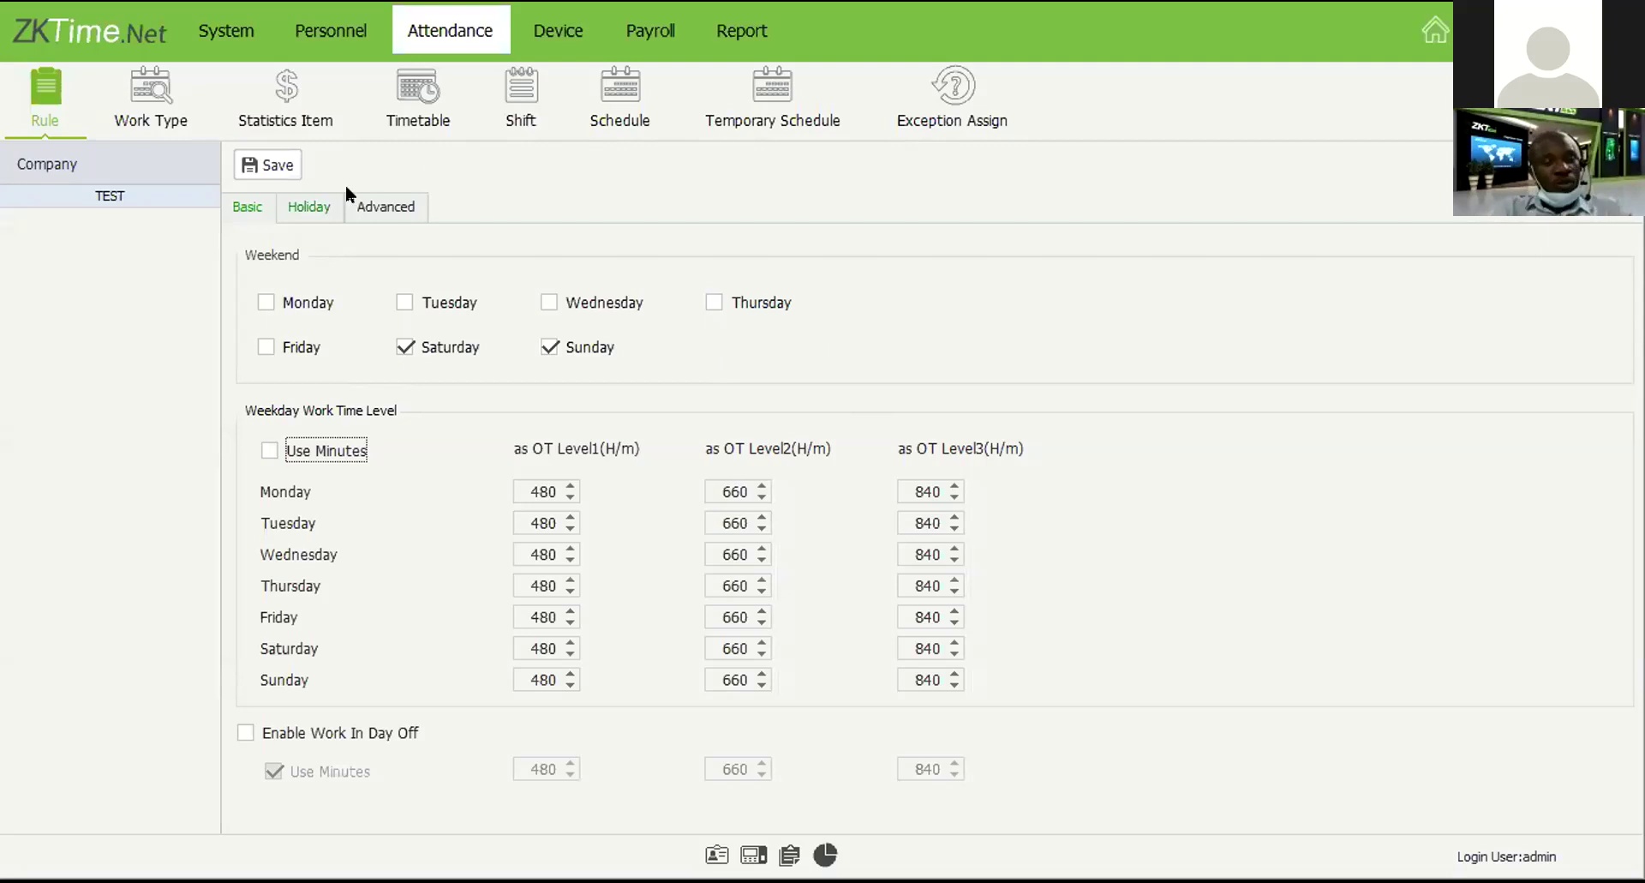
{"action": "left_click", "coordinate": [319, 208]}
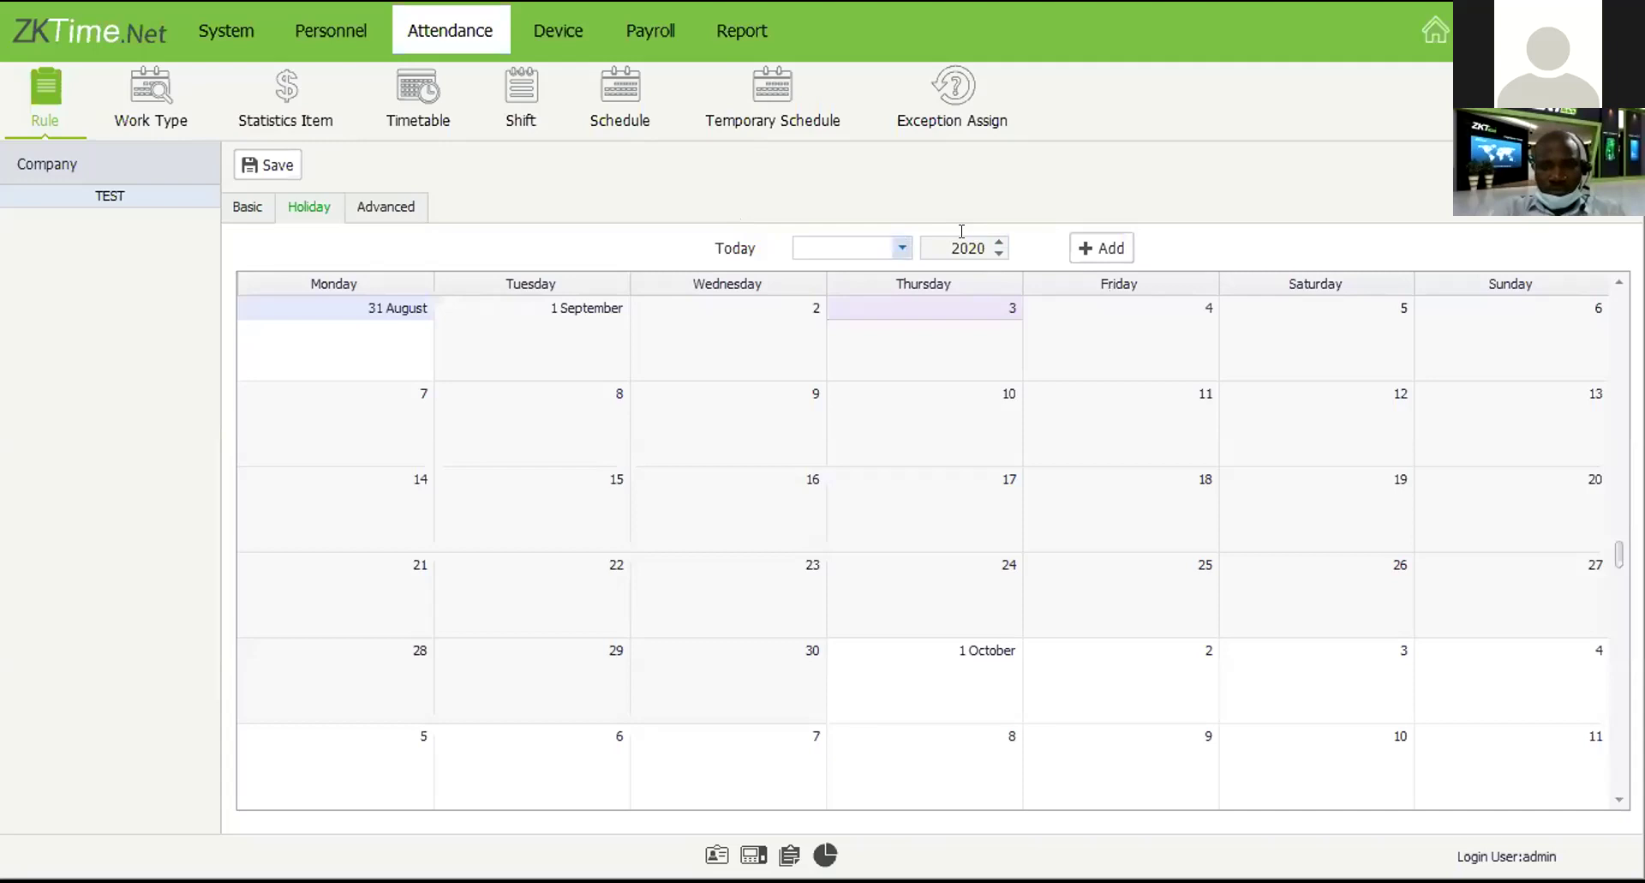
{"action": "left_click", "coordinate": [1104, 248]}
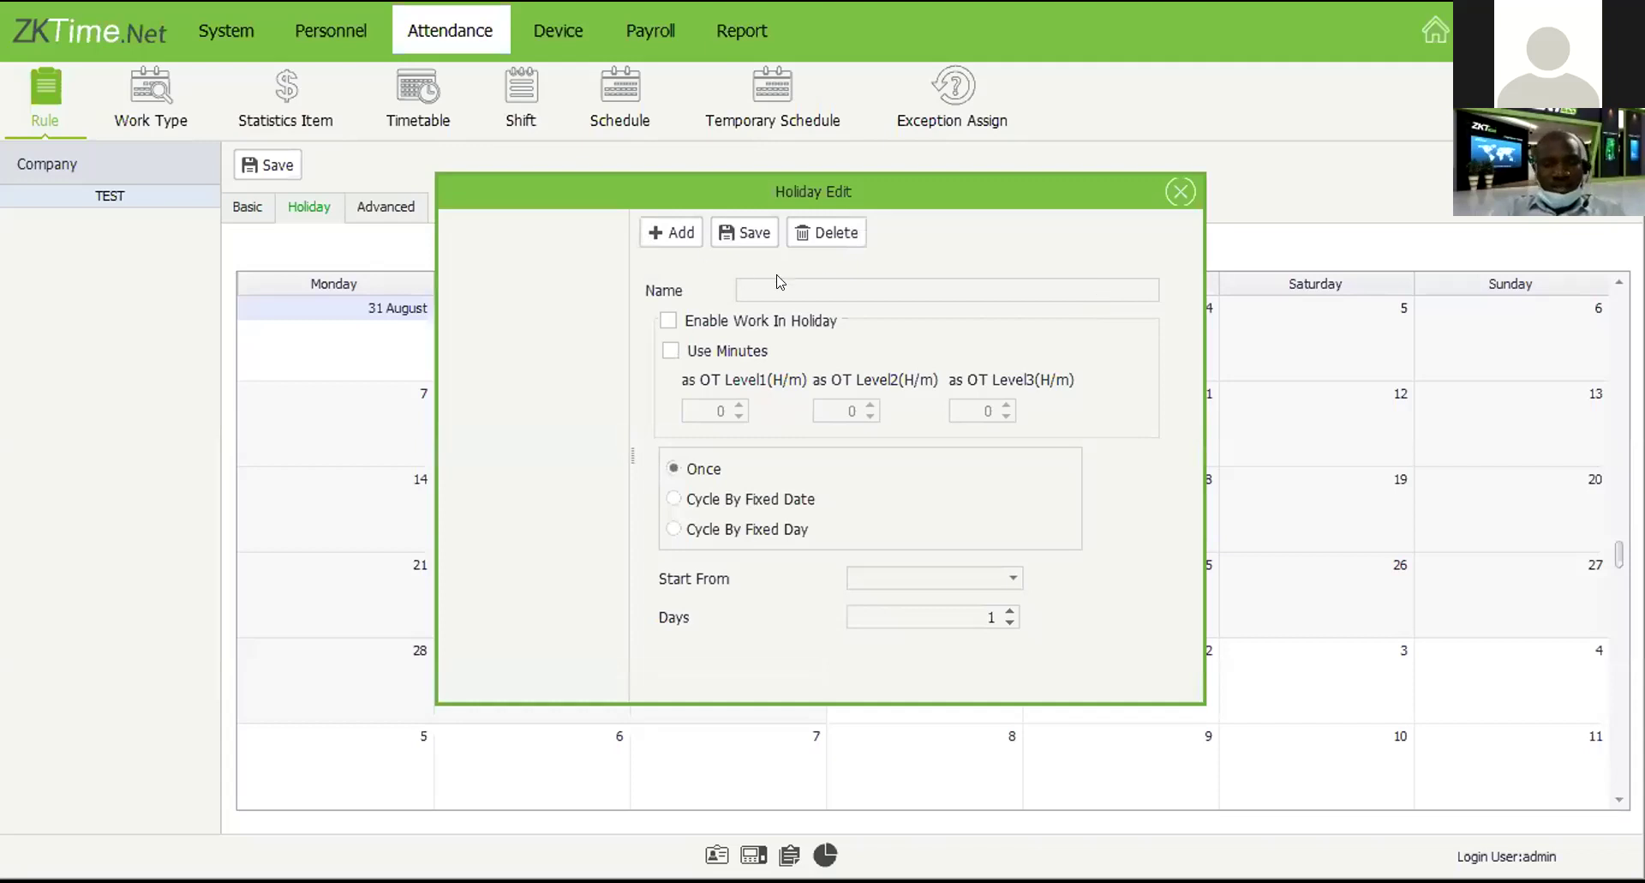
{"action": "left_click", "coordinate": [661, 233]}
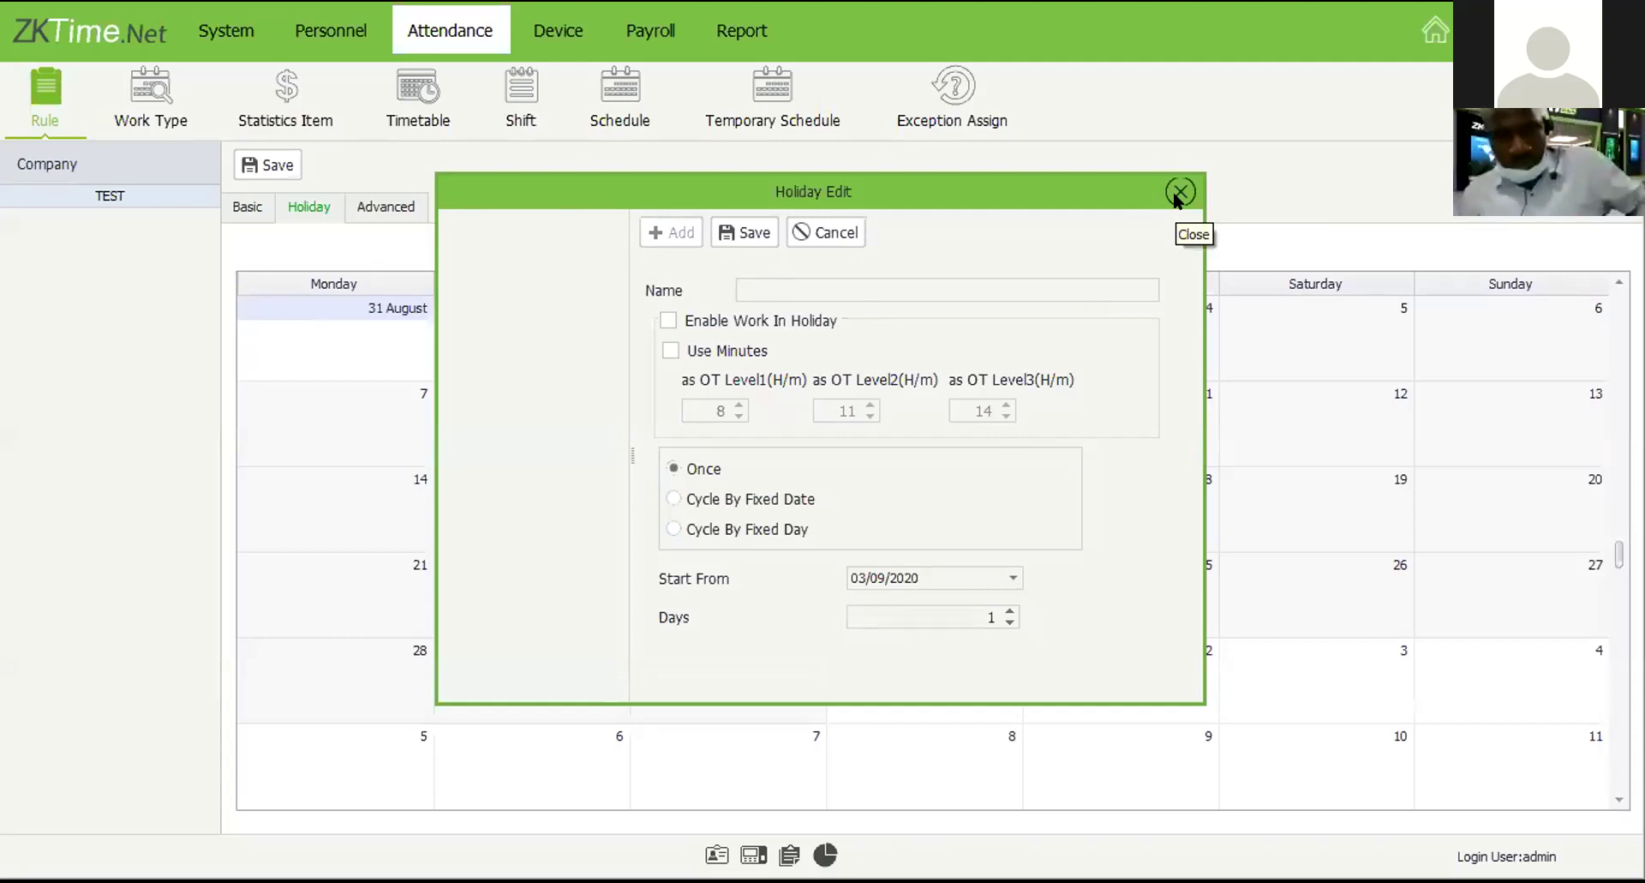
{"action": "left_click", "coordinate": [745, 240]}
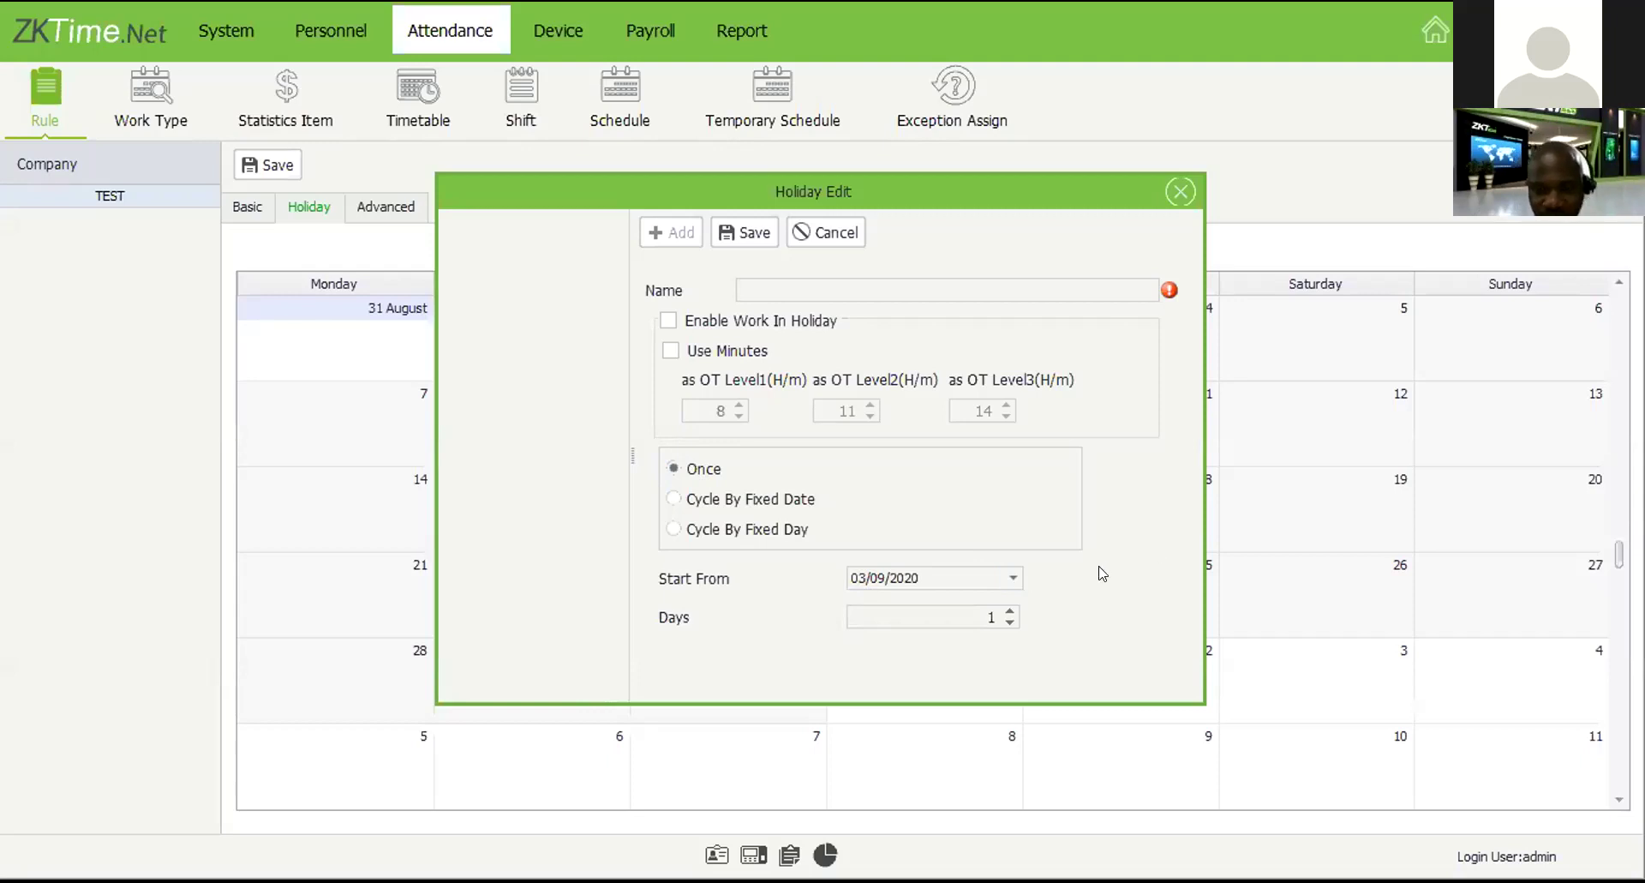
{"action": "left_click", "coordinate": [675, 498]}
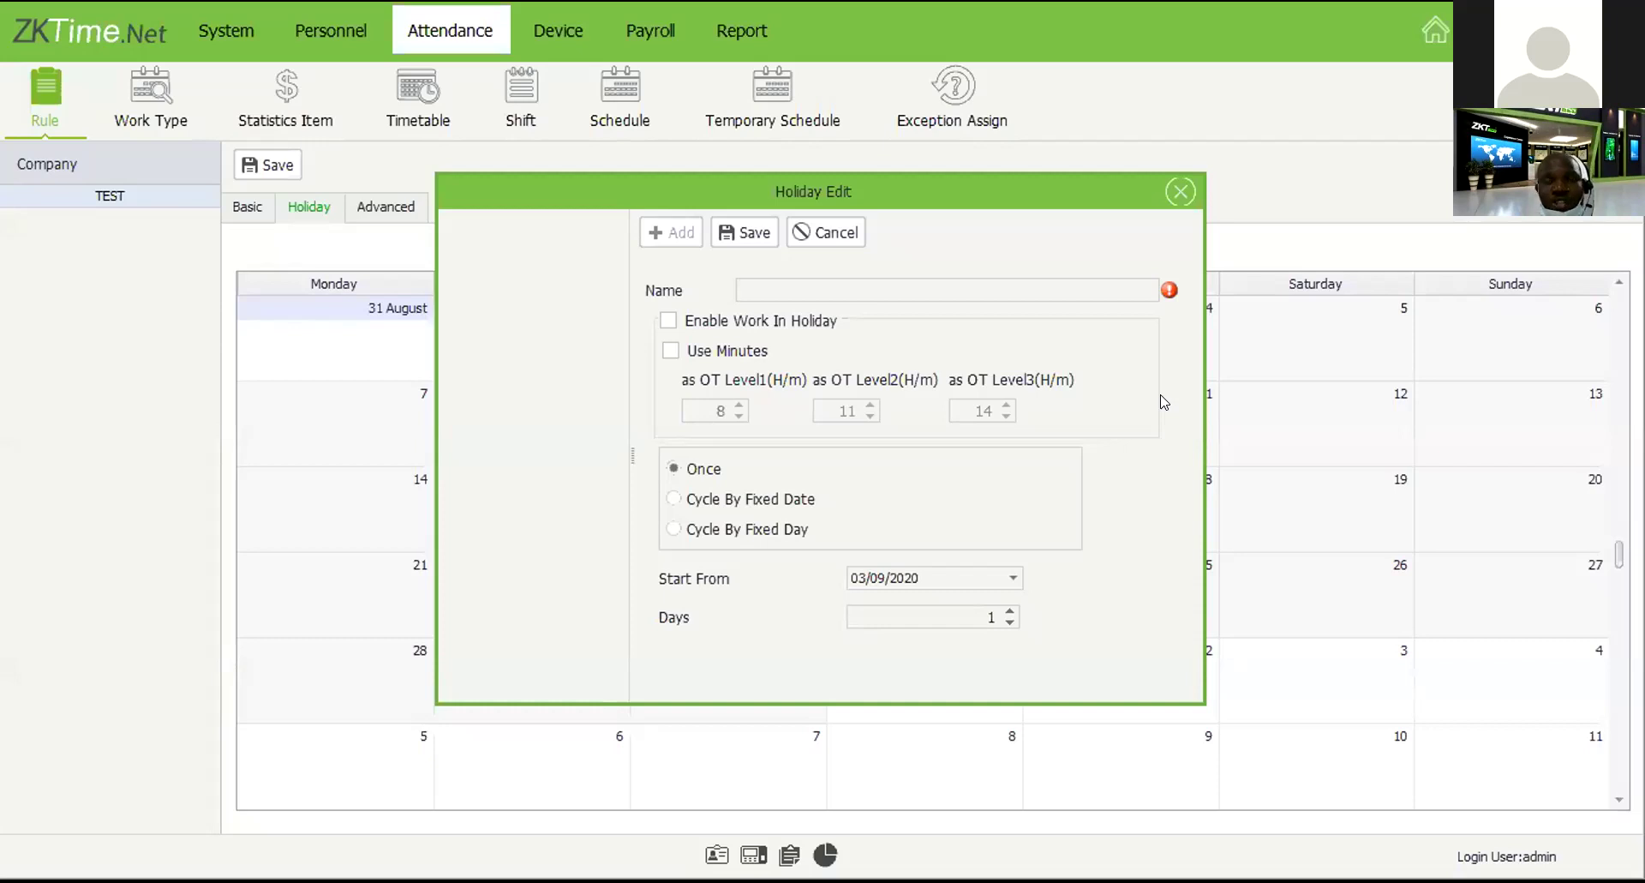
{"action": "left_click", "coordinate": [674, 499]}
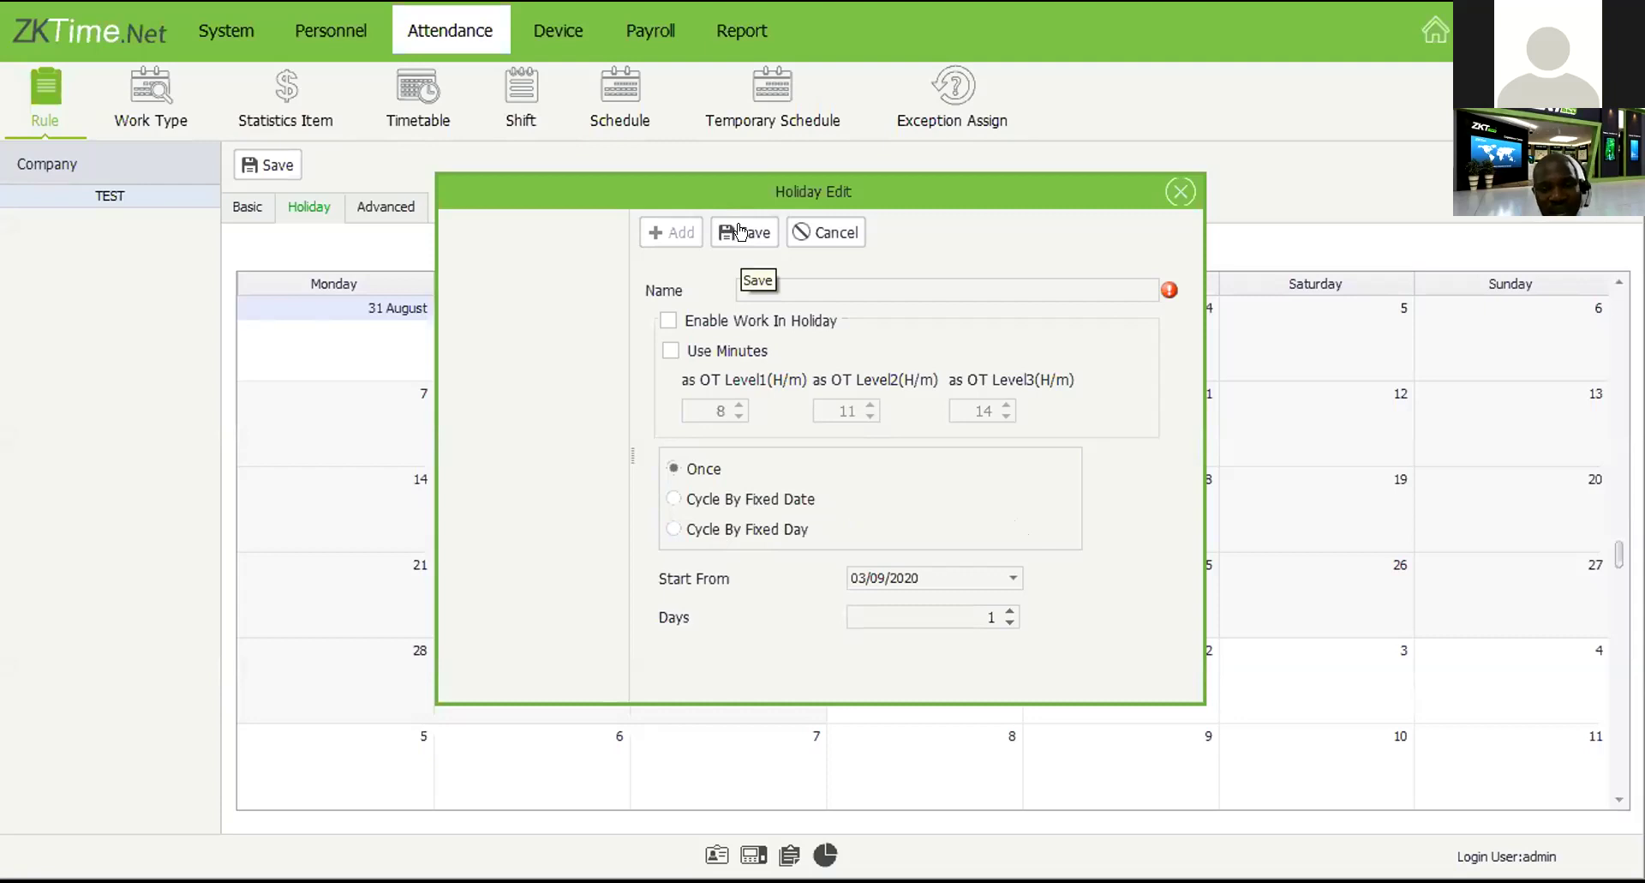
{"action": "left_click", "coordinate": [1179, 190]}
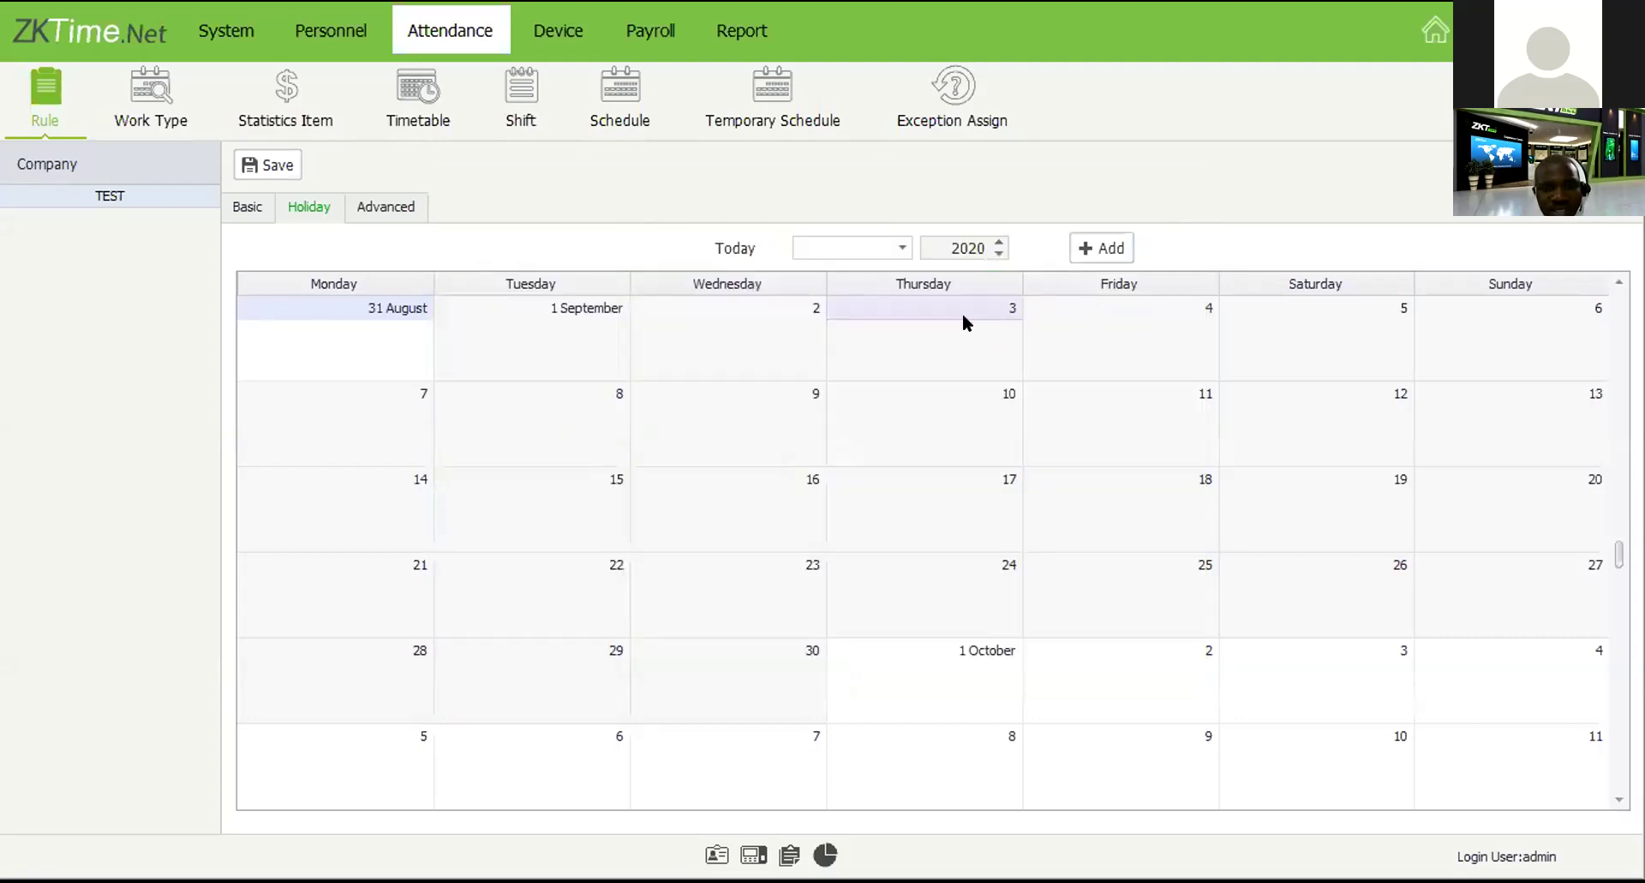
Select 3 September in the holiday calendar, then view the Advanced Salary and Wage Mode settings.
{"action": "left_click", "coordinate": [963, 312]}
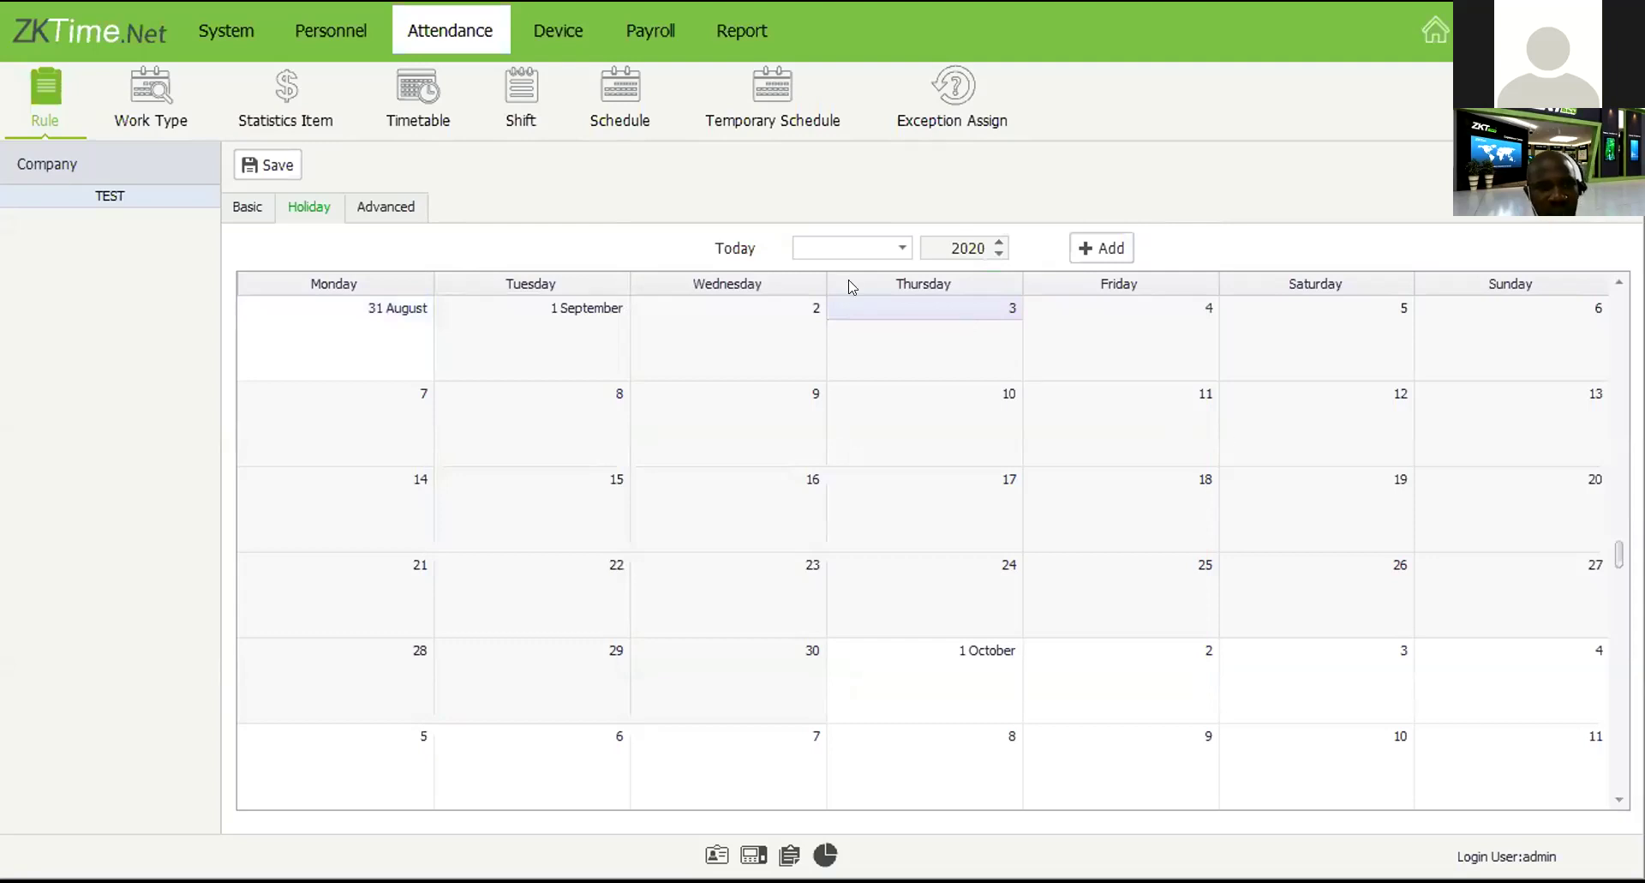
{"action": "left_click", "coordinate": [387, 208]}
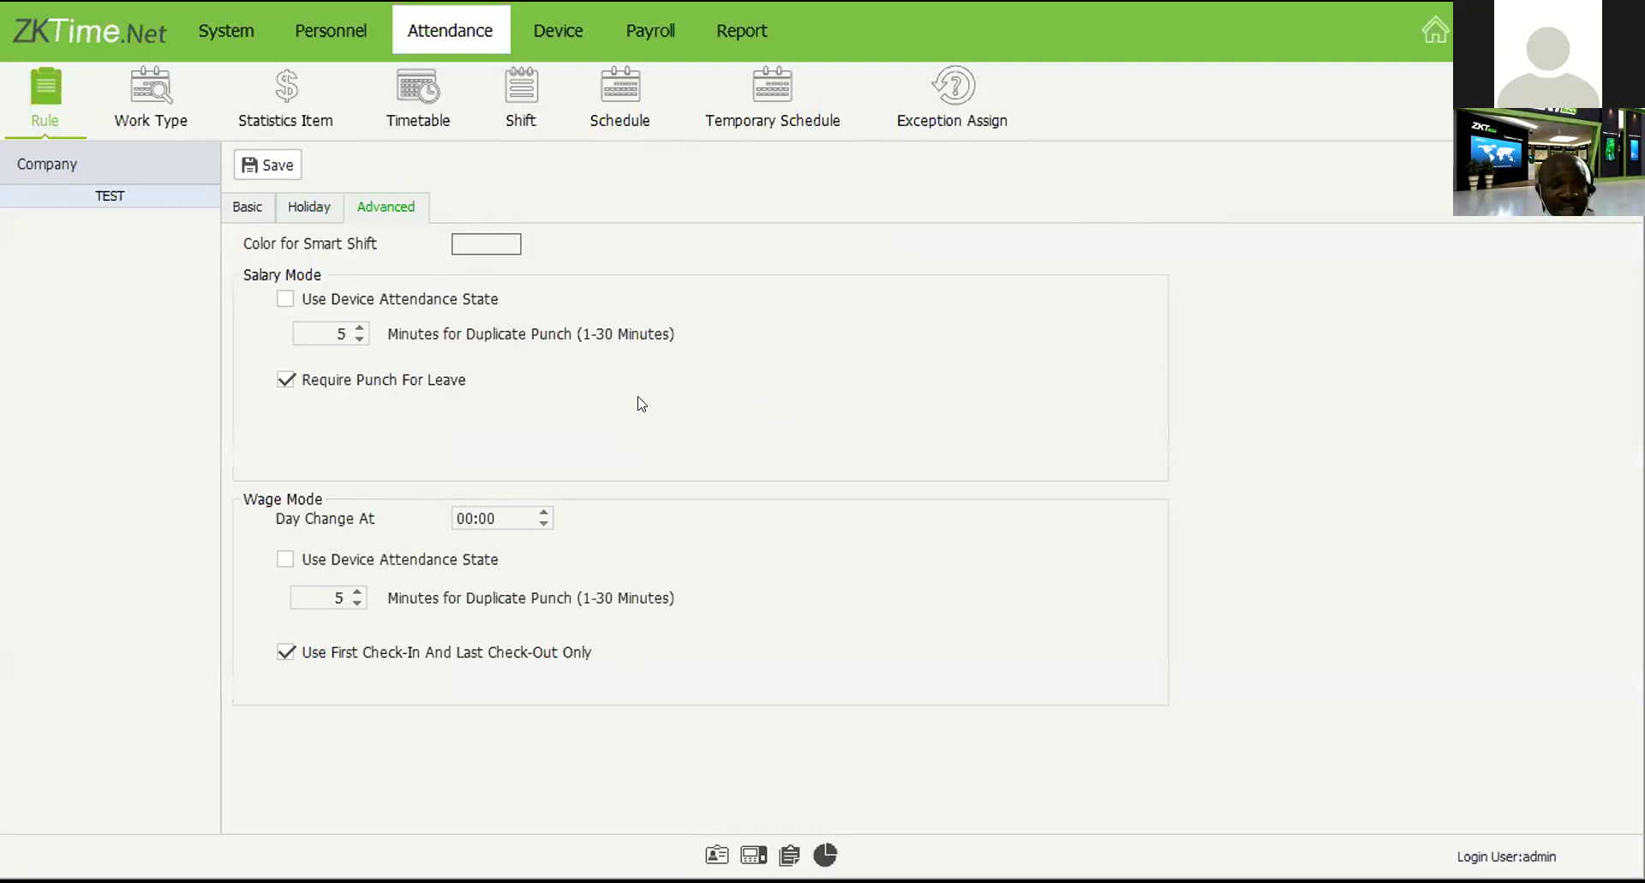
Enable device attendance state for Wage Mode only, then go to Work Type without saving changes.
{"action": "left_click", "coordinate": [288, 300]}
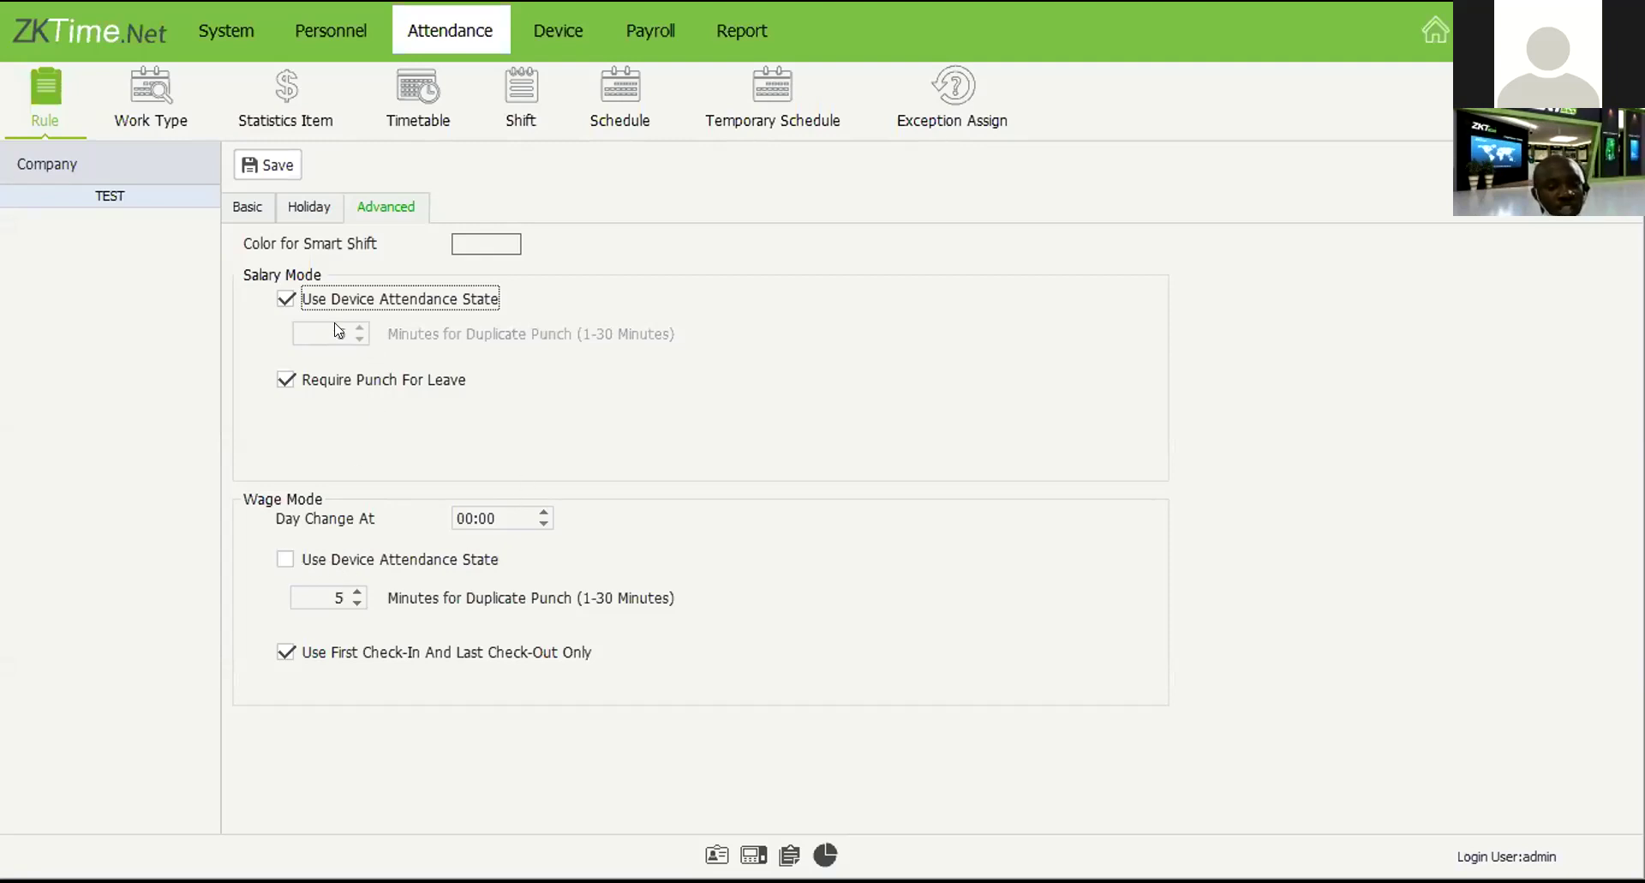
{"action": "left_click", "coordinate": [286, 299]}
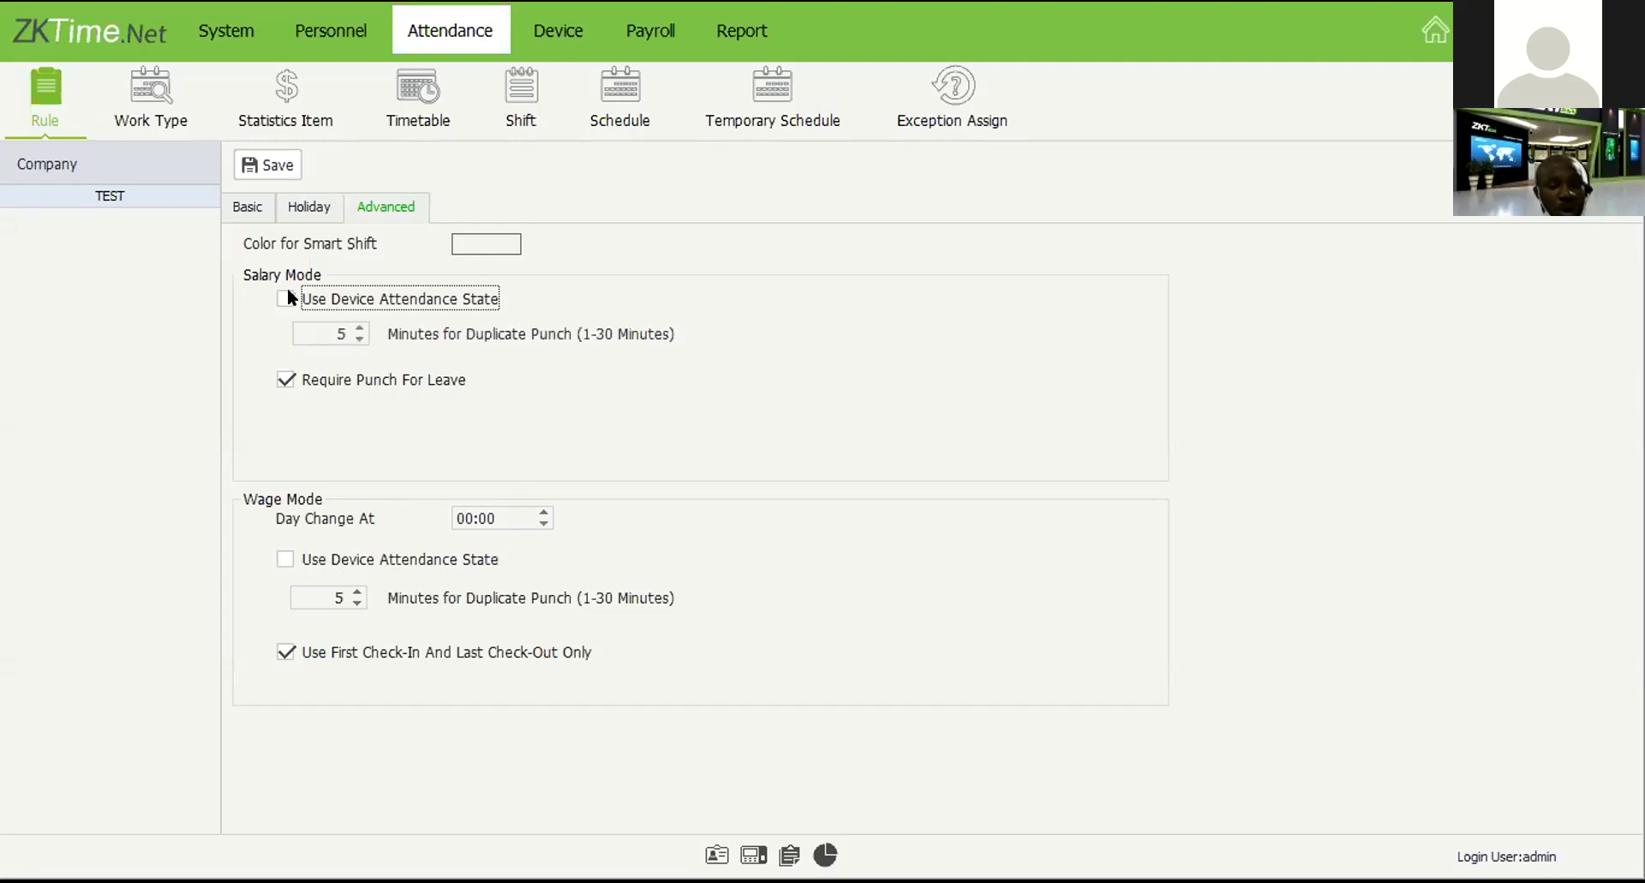
{"action": "left_click", "coordinate": [284, 558]}
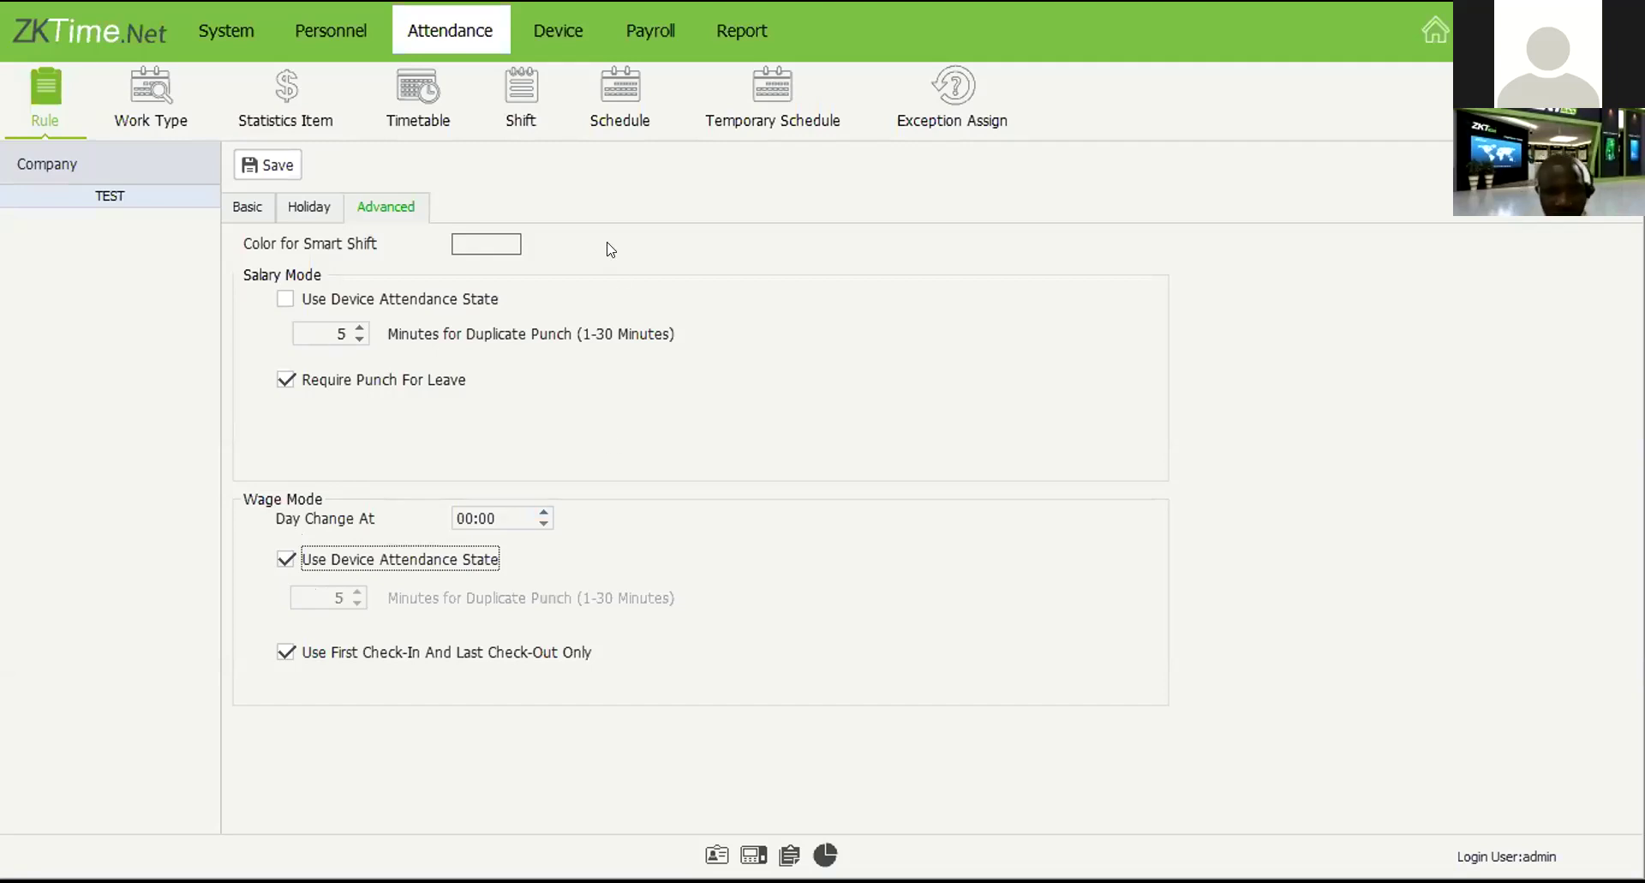
{"action": "left_click", "coordinate": [122, 104]}
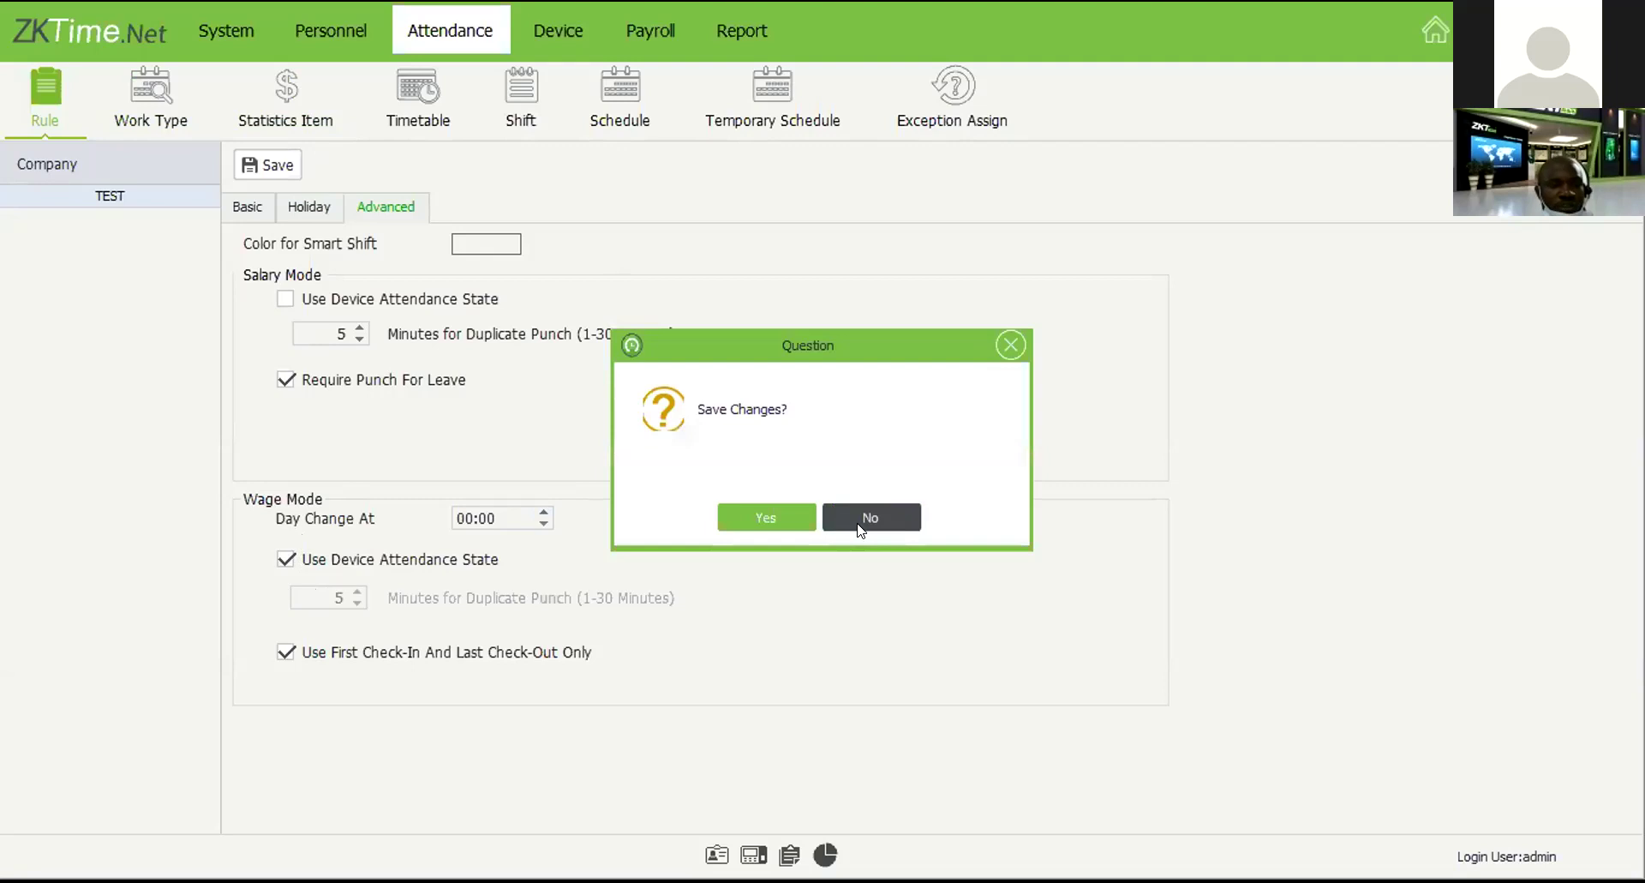
{"action": "left_click", "coordinate": [860, 524]}
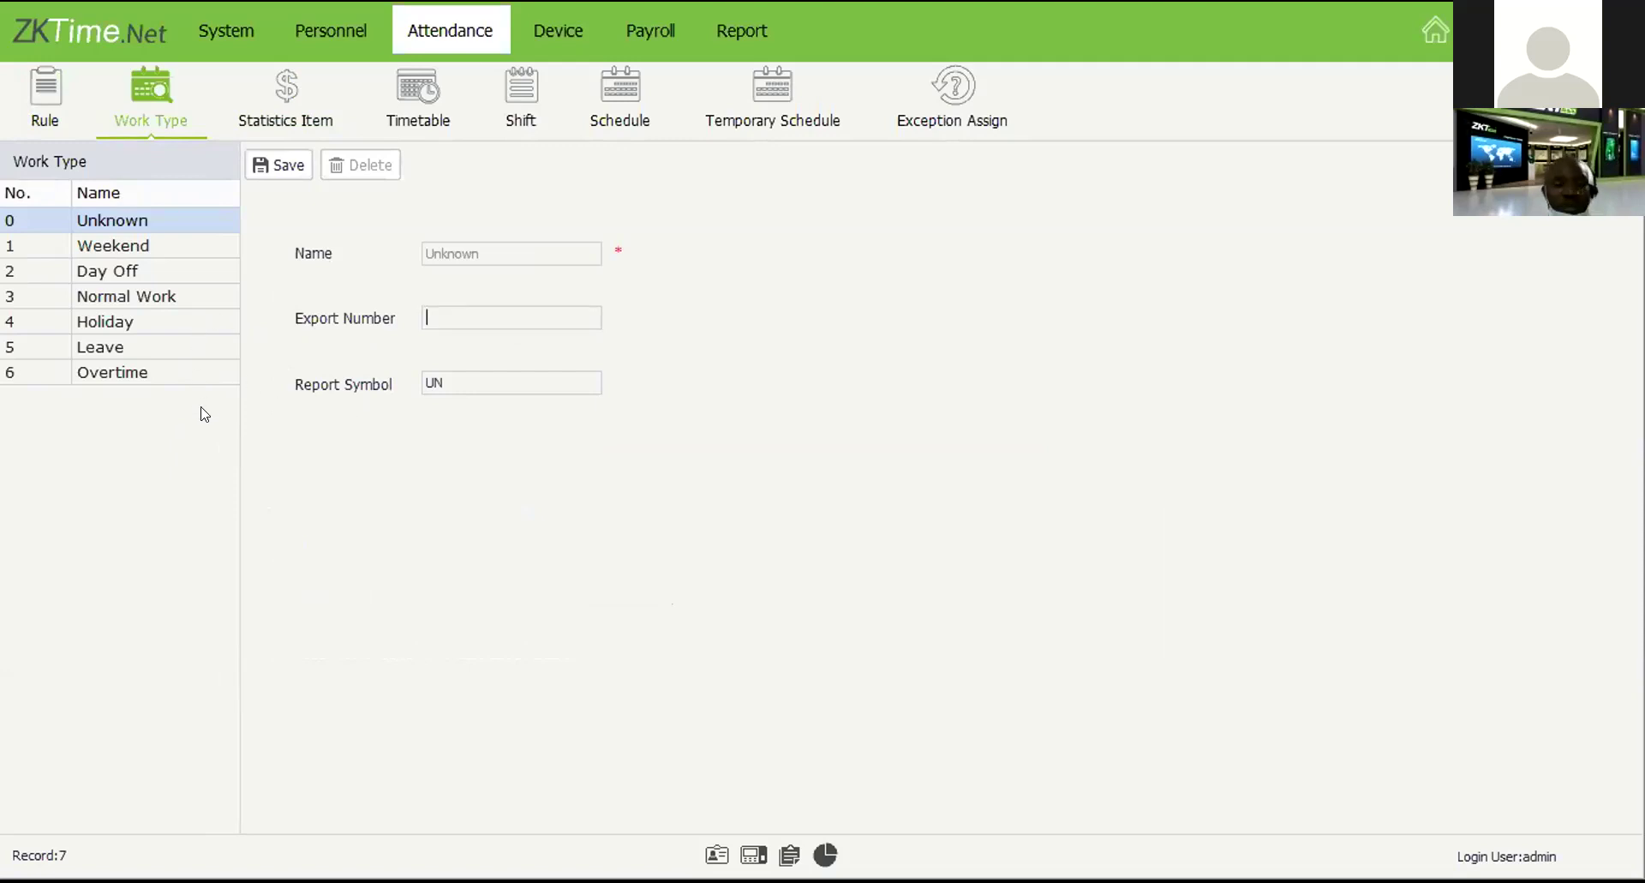
Review the Statistics Item list, then view the Default timetable's 09:00–18:00 settings.
{"action": "left_click", "coordinate": [313, 129]}
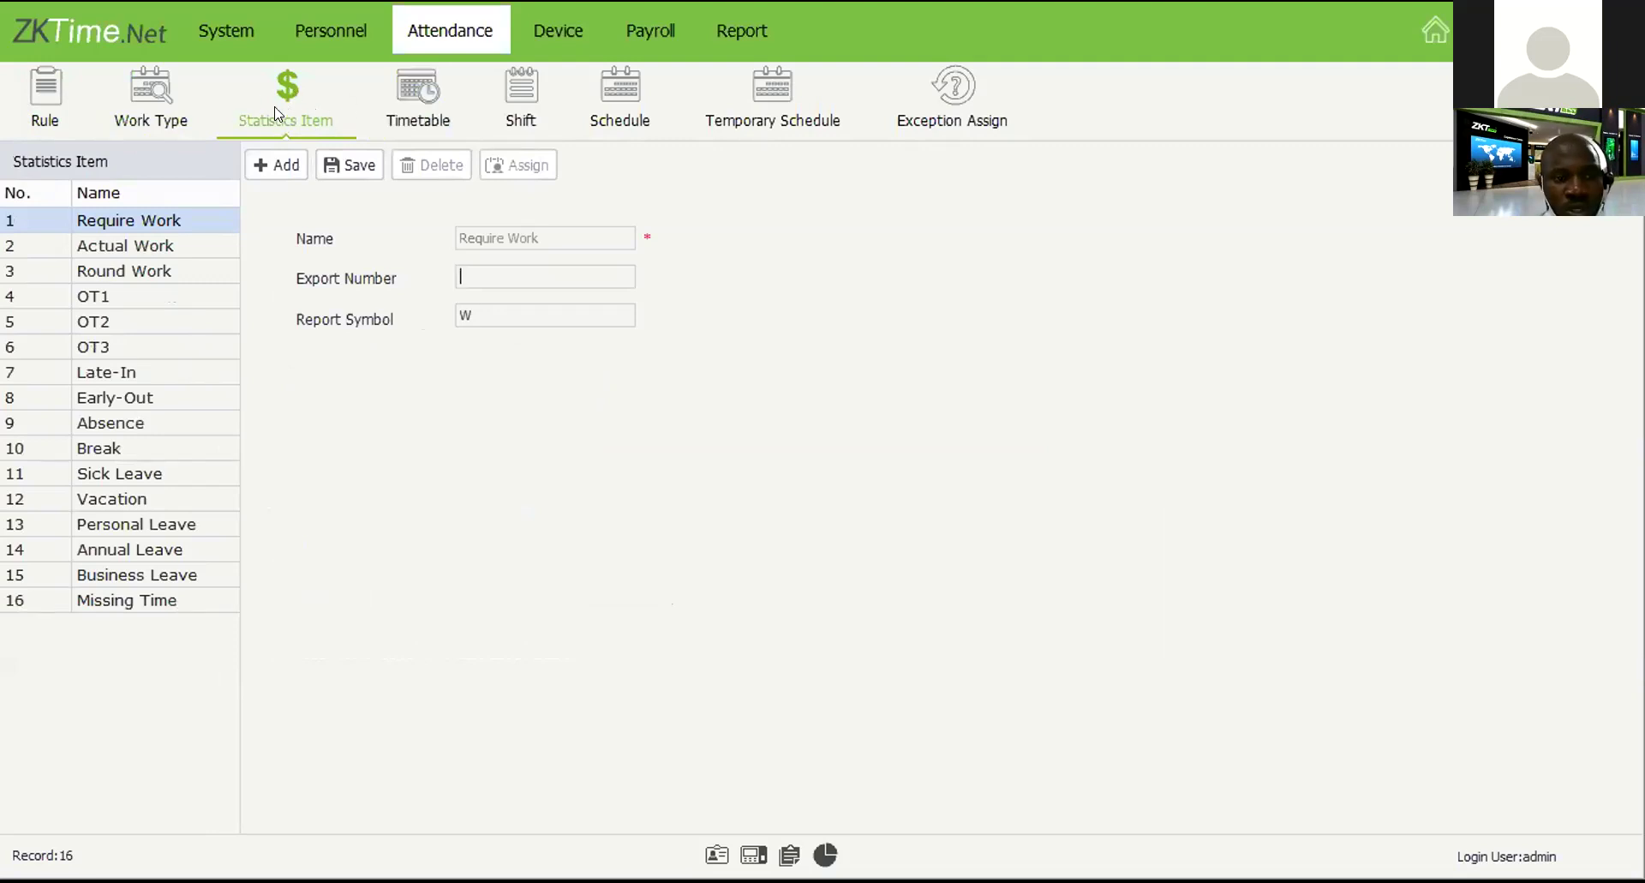
{"action": "left_click", "coordinate": [434, 96]}
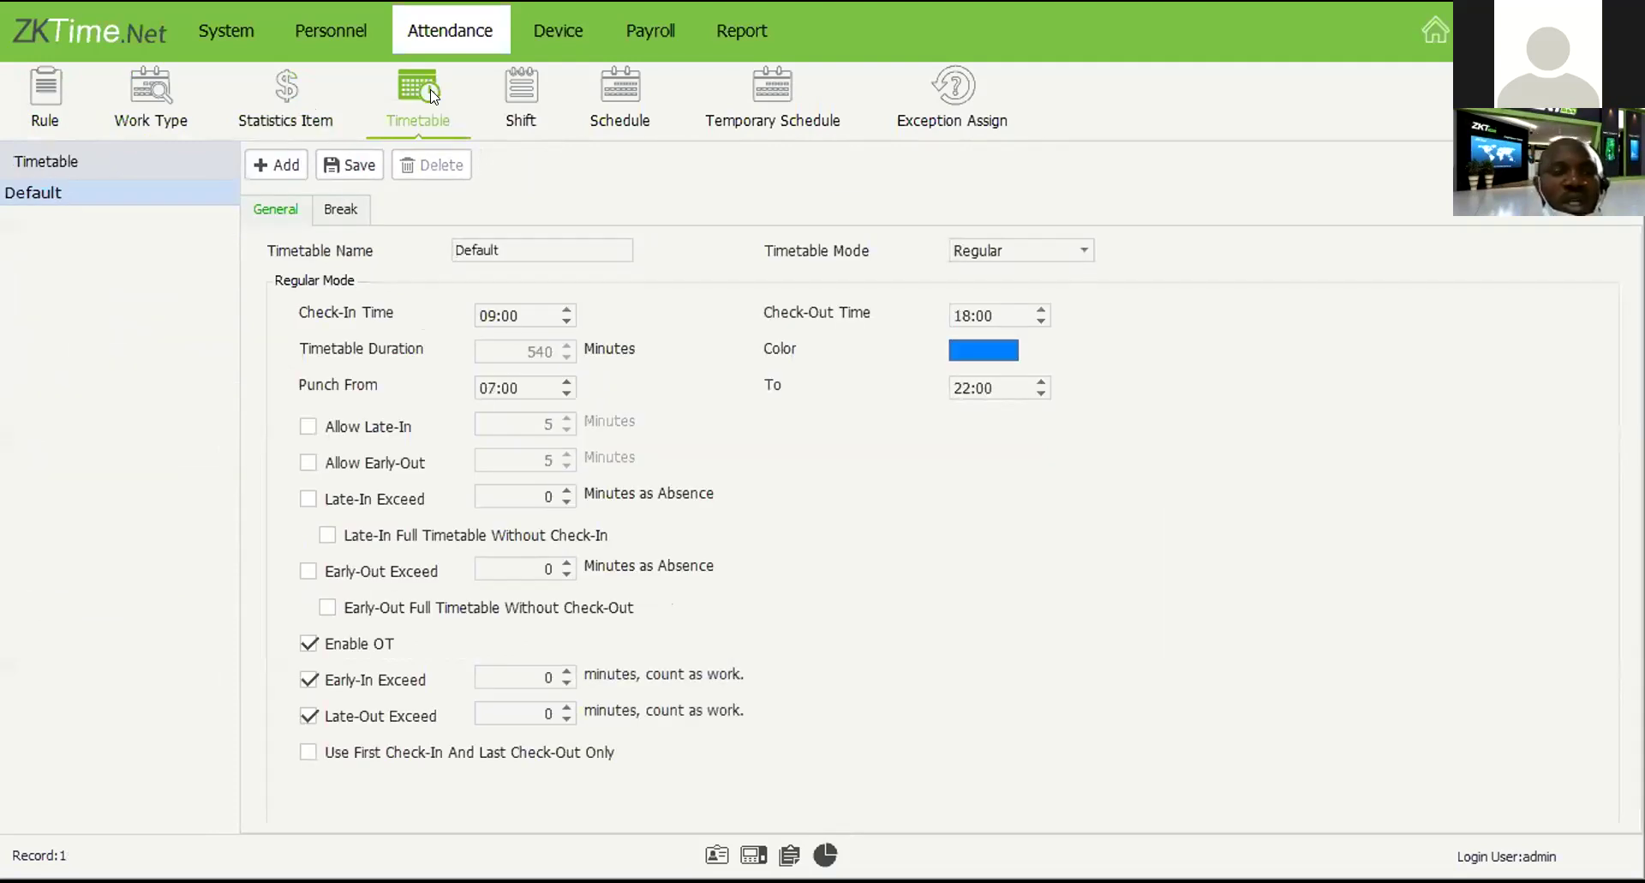
Rename the Default timetable to '6AM-6PM'.
{"action": "left_click", "coordinate": [519, 248]}
{"action": "key", "text": "BackSpace"}
{"action": "key", "text": "BackSpace"}
{"action": "key", "text": "BackSpace"}
{"action": "key", "text": "BackSpace"}
{"action": "key", "text": "BackSpace"}
{"action": "key", "text": "BackSpace"}
{"action": "key", "text": "BackSpace"}
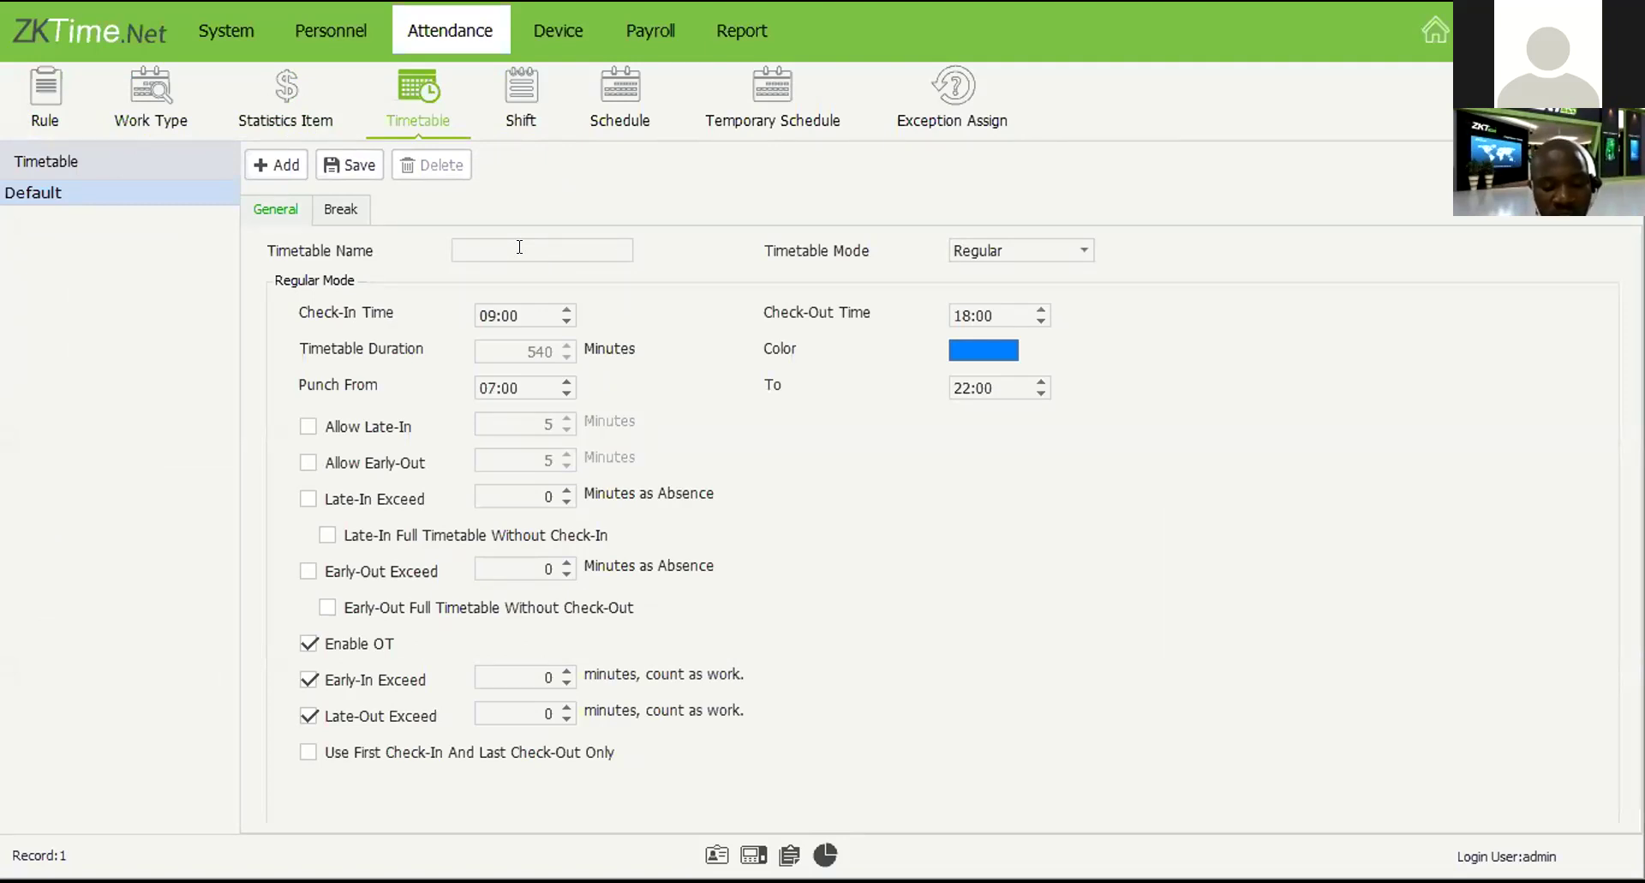
{"action": "type", "text": "6AM-6PM"}
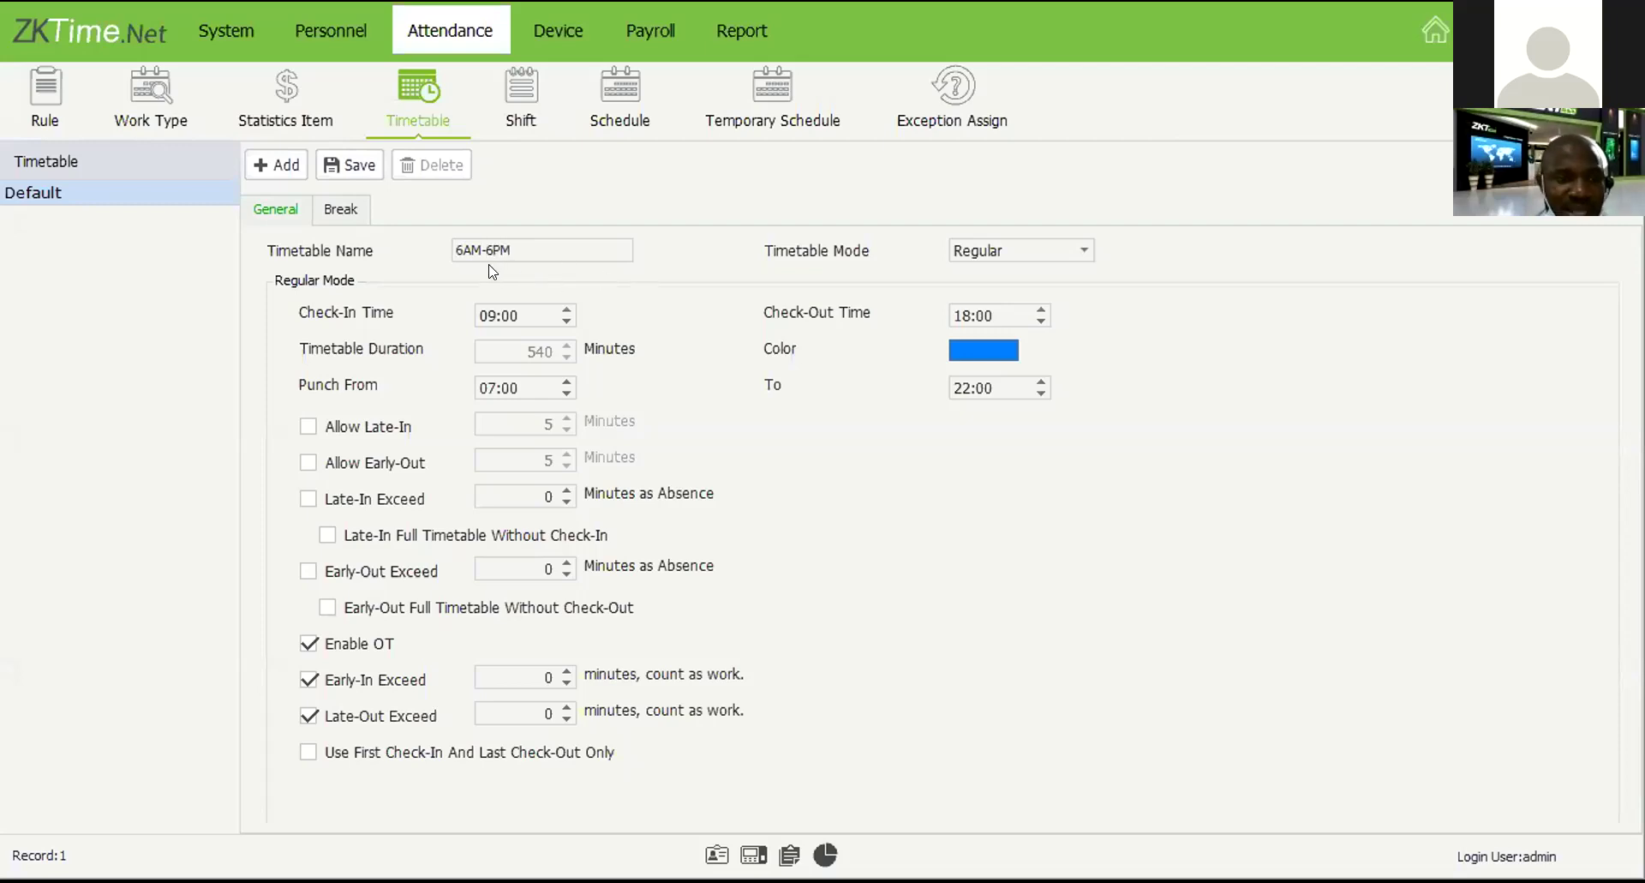
Lower the check-in time to 06:00 so the timetable runs 720 minutes.
{"action": "left_click", "coordinate": [566, 322]}
{"action": "left_click", "coordinate": [566, 322]}
{"action": "left_click", "coordinate": [566, 322]}
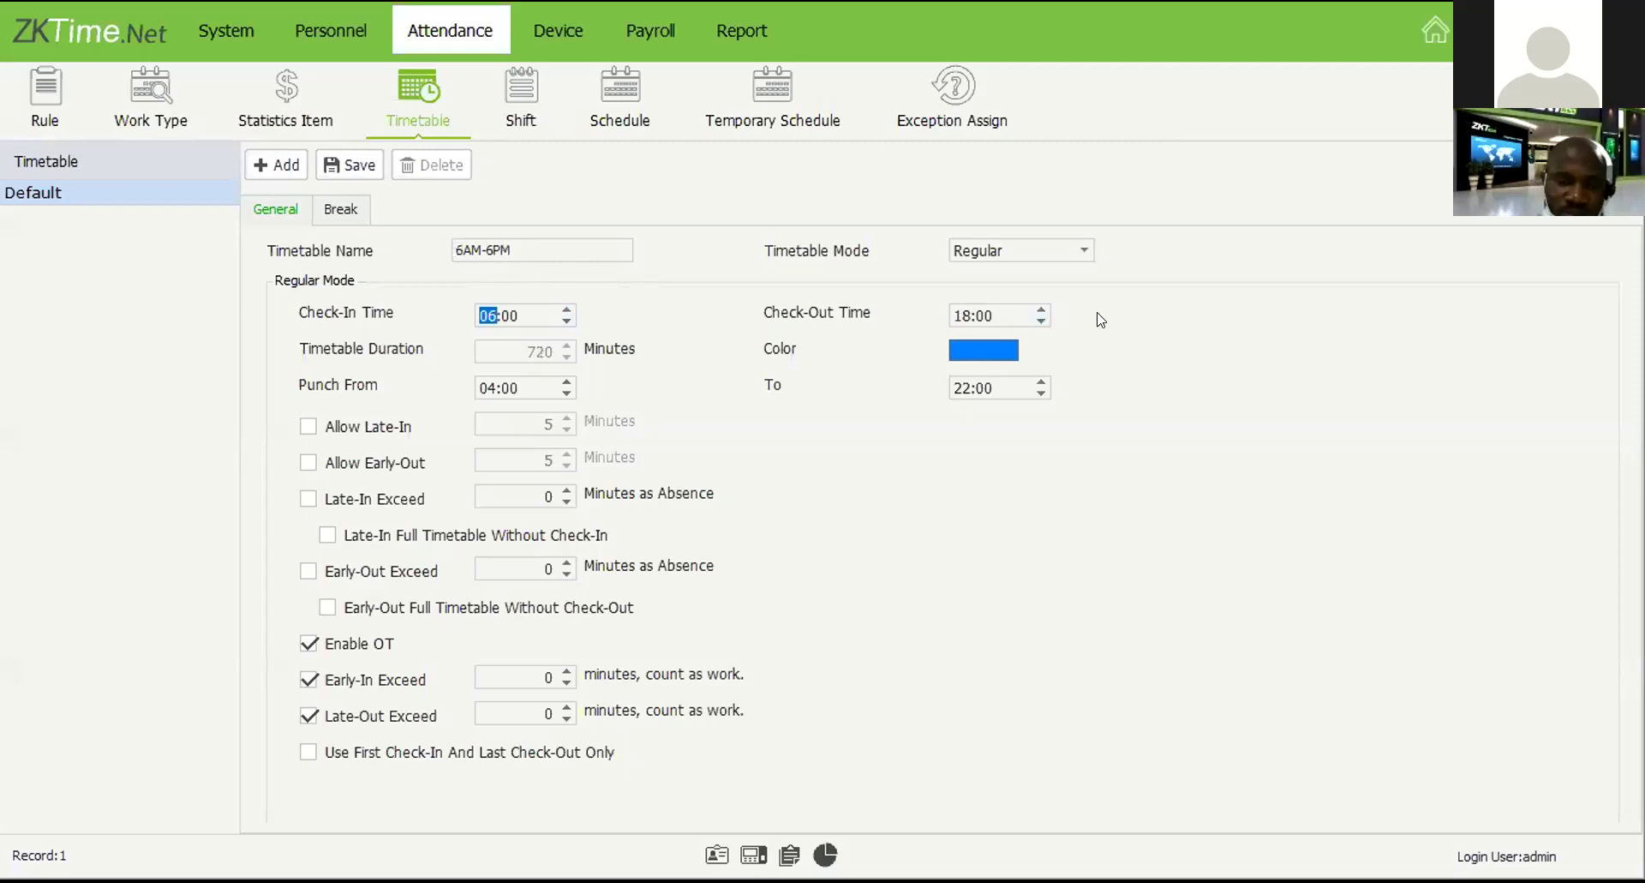
{"action": "left_click", "coordinate": [1083, 250]}
{"action": "left_click", "coordinate": [1082, 248]}
{"action": "left_click", "coordinate": [1082, 247]}
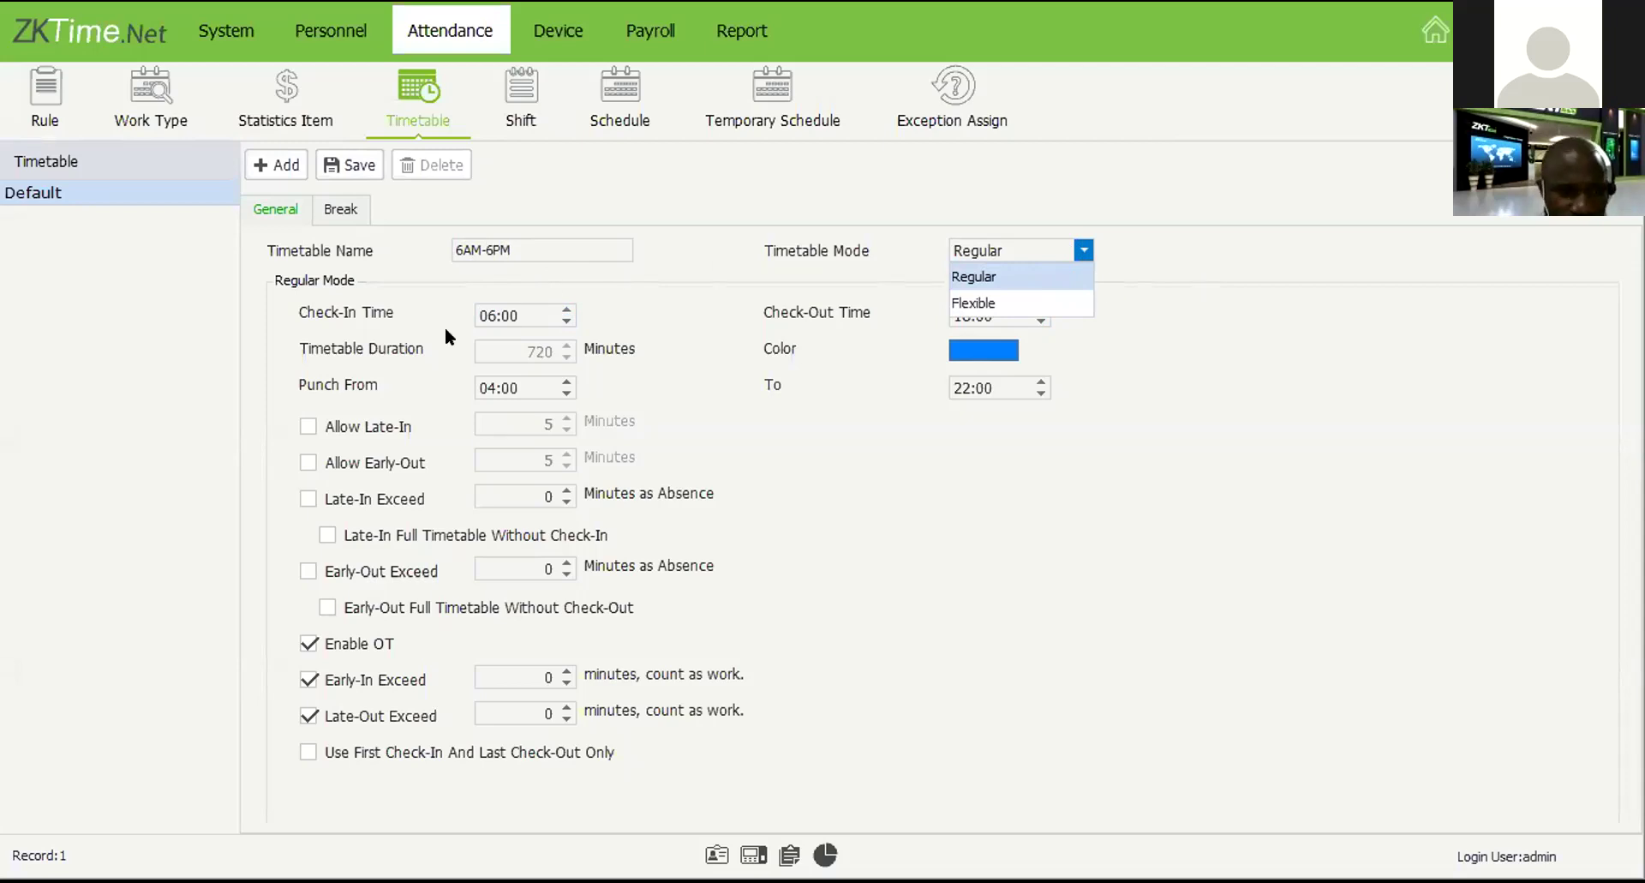
Switch 6AM-6PM to Flexible mode using first check-in and last check-out only, keeping its colour.
{"action": "left_click", "coordinate": [1033, 307]}
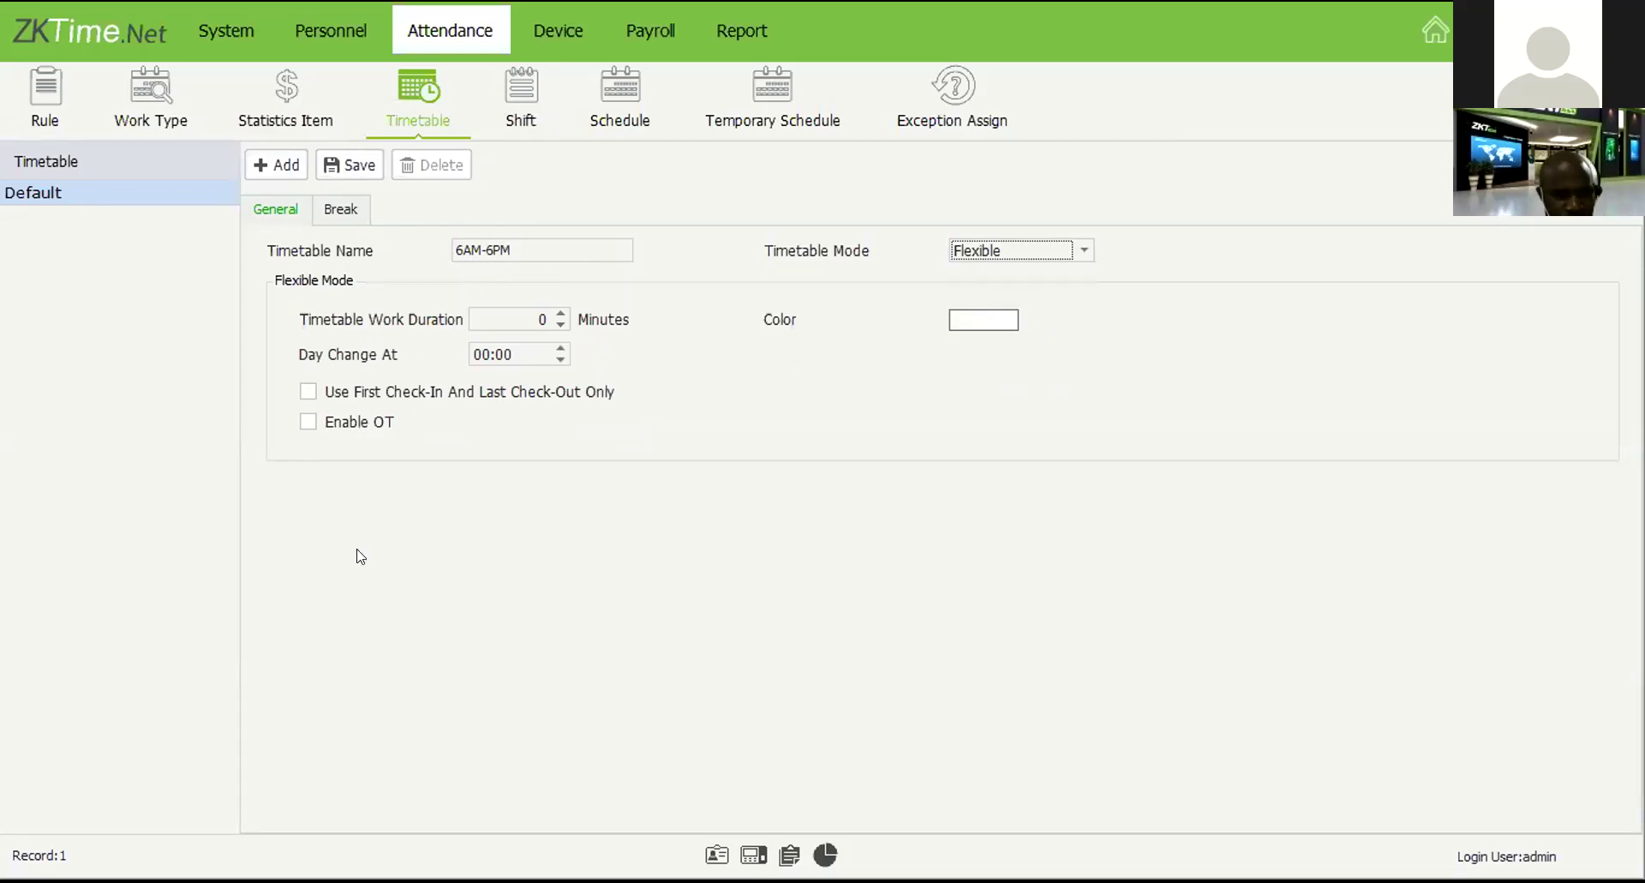
{"action": "left_click", "coordinate": [309, 393]}
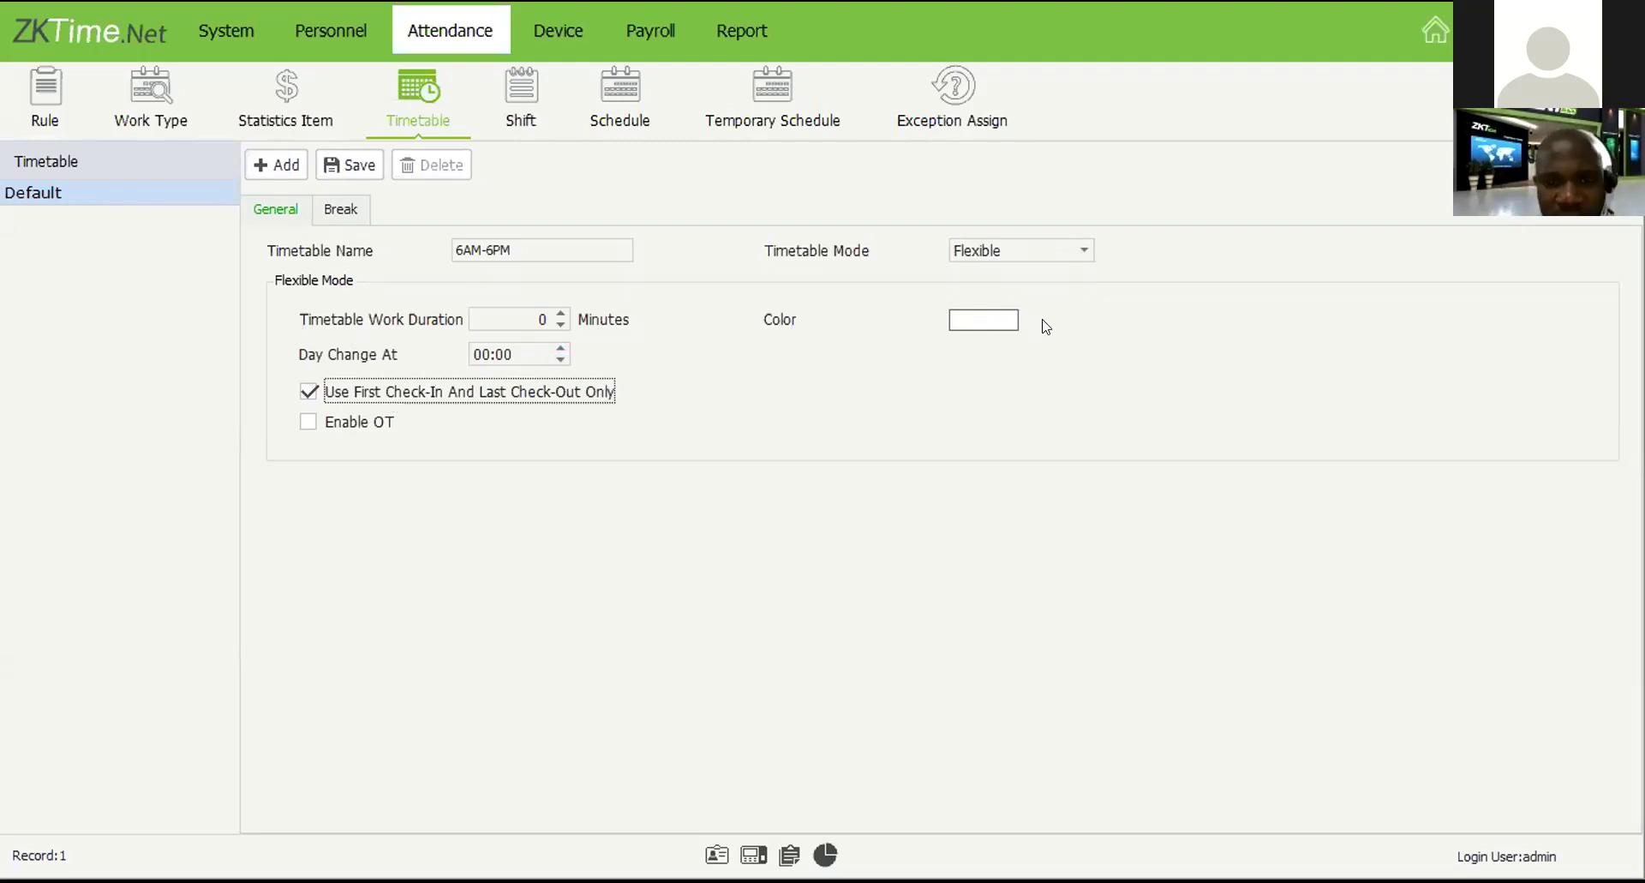
{"action": "left_click", "coordinate": [969, 322]}
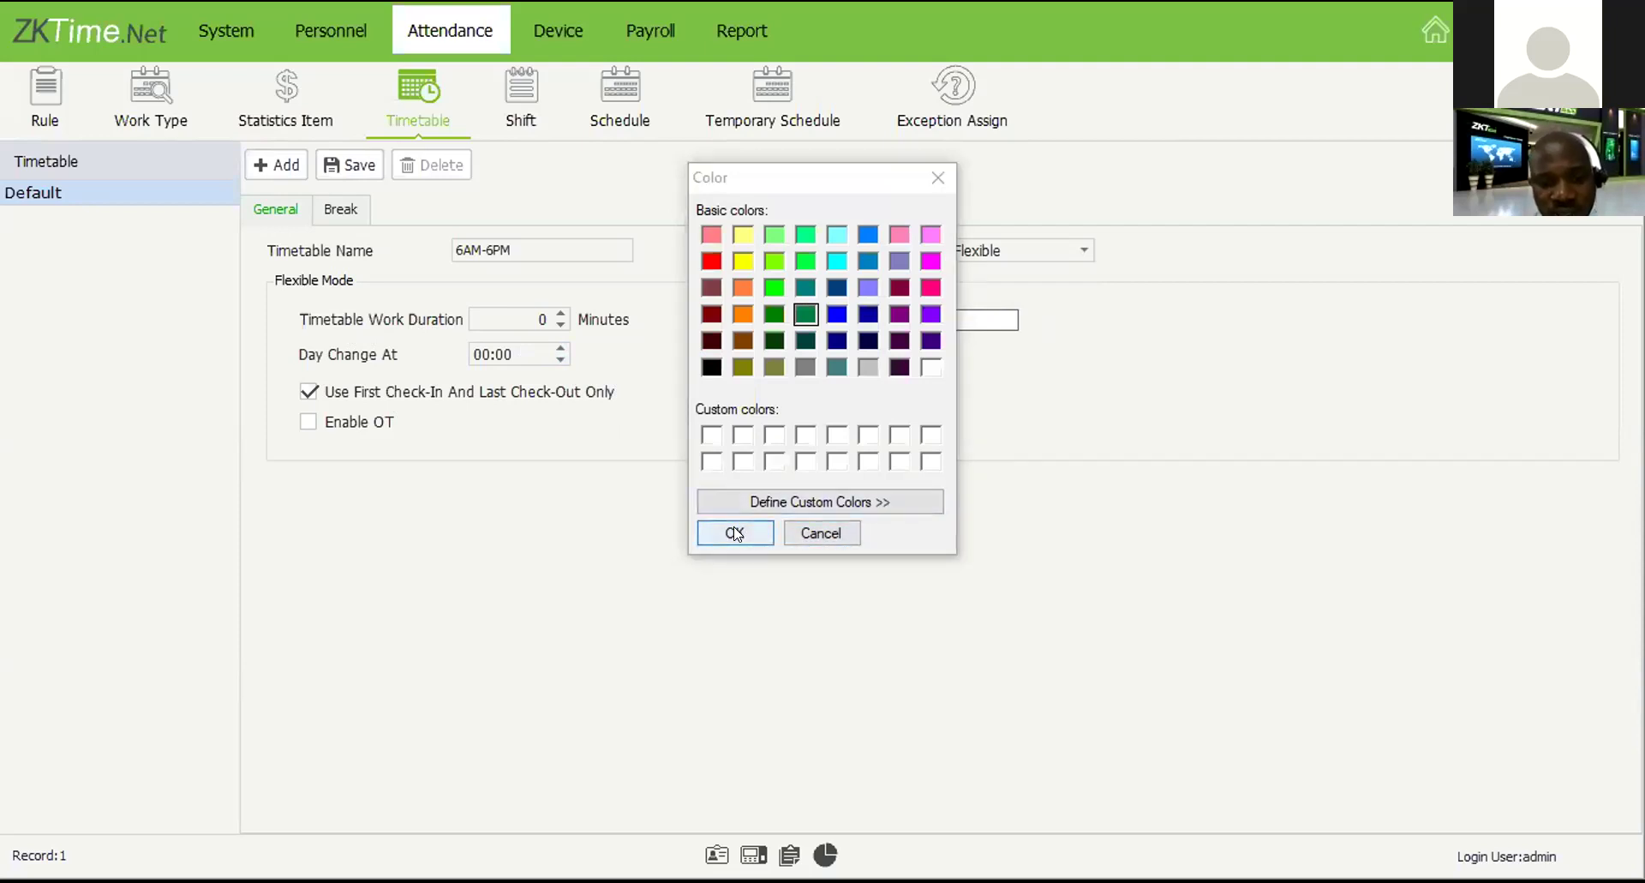
{"action": "left_click", "coordinate": [712, 435]}
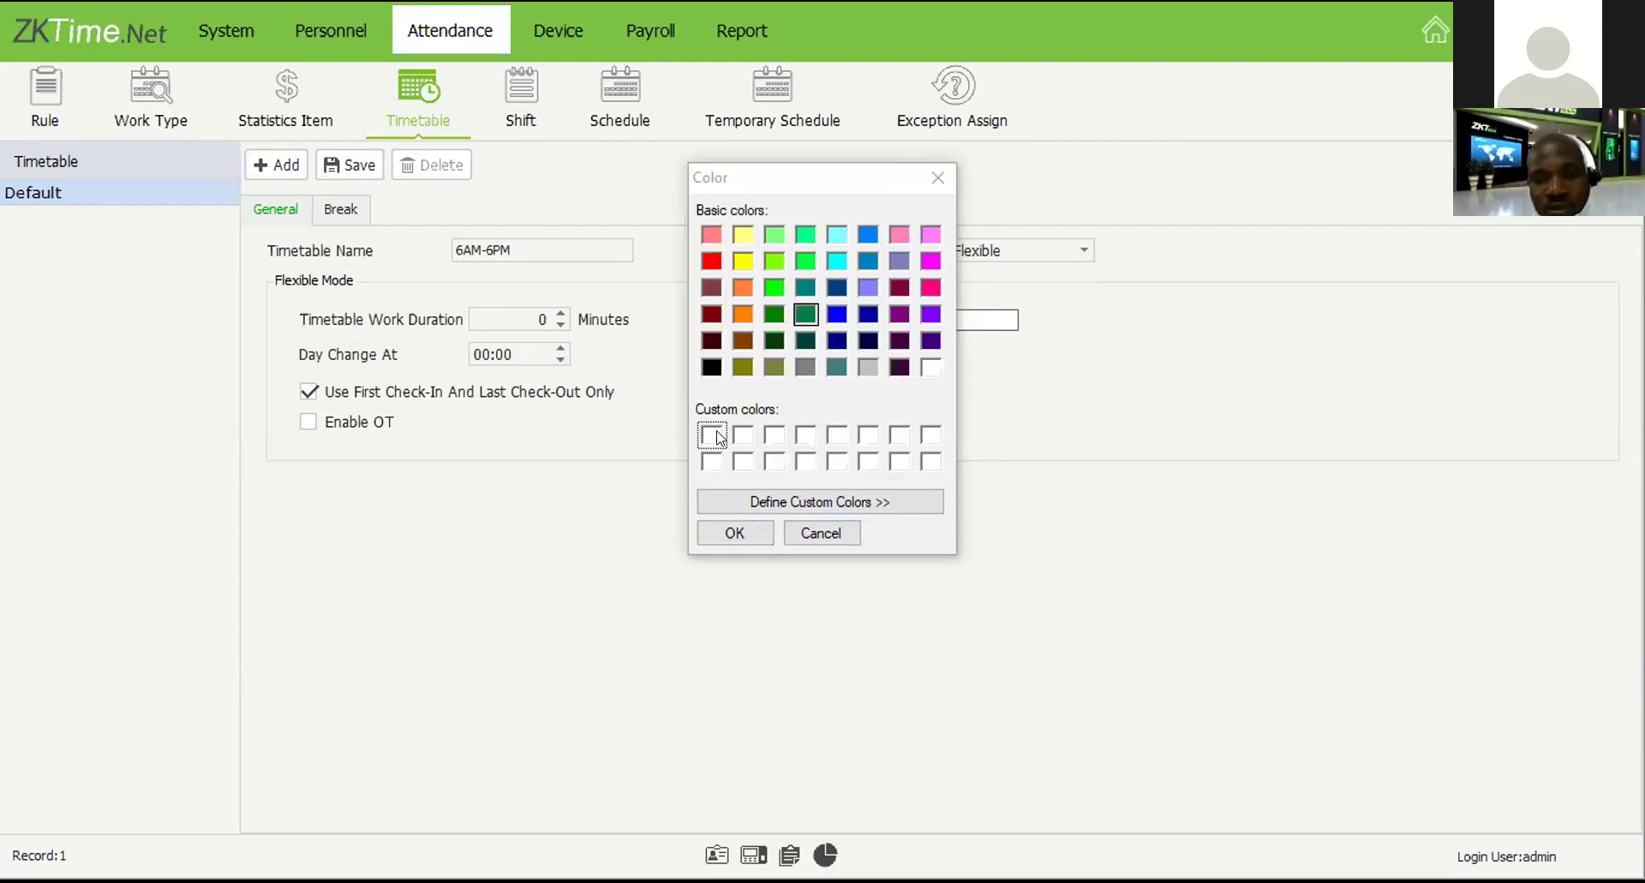
{"action": "left_click", "coordinate": [713, 435]}
{"action": "left_click", "coordinate": [933, 184]}
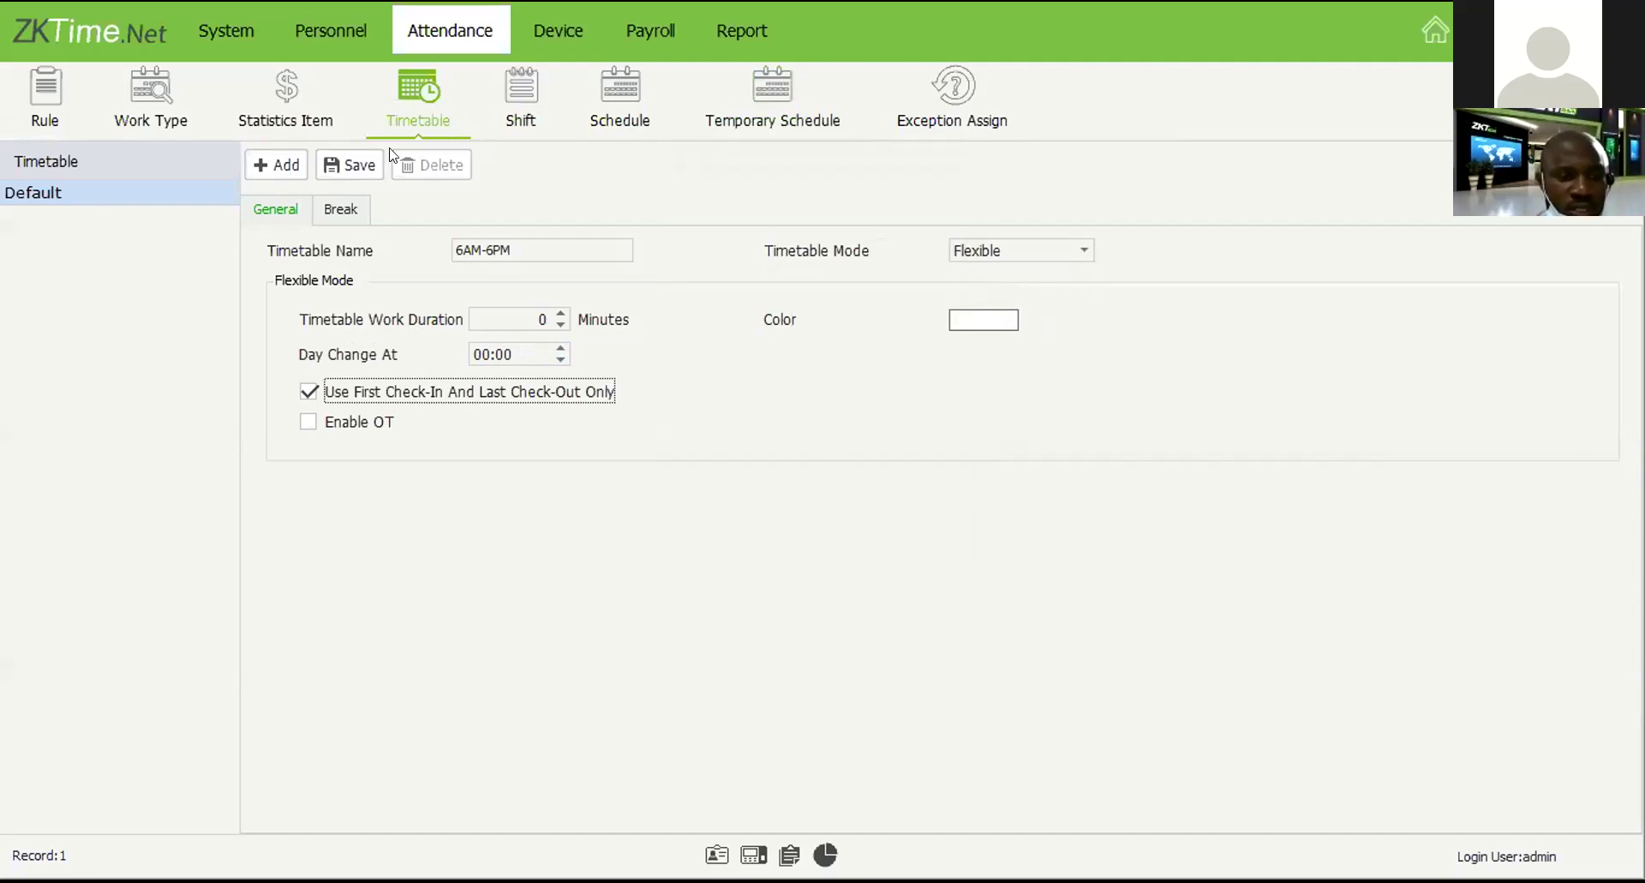
{"action": "left_click", "coordinate": [1063, 244]}
Set 6AM-6PM back to Regular with late-in/early-out allowances and first/last punches only, then save.
{"action": "left_click", "coordinate": [977, 272]}
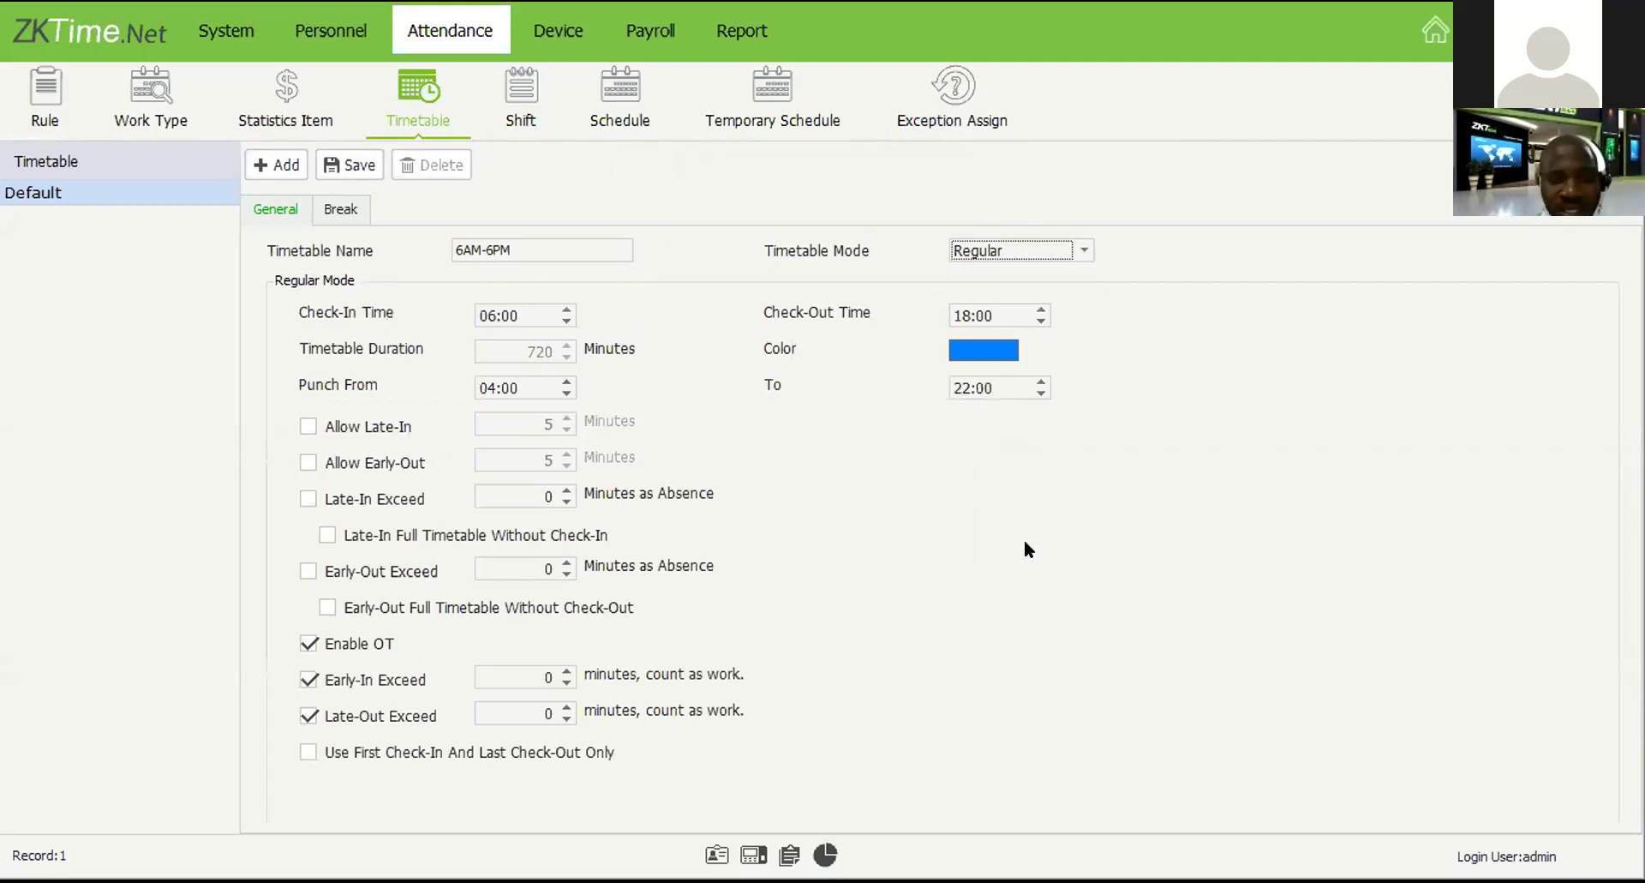
{"action": "left_click", "coordinate": [307, 426]}
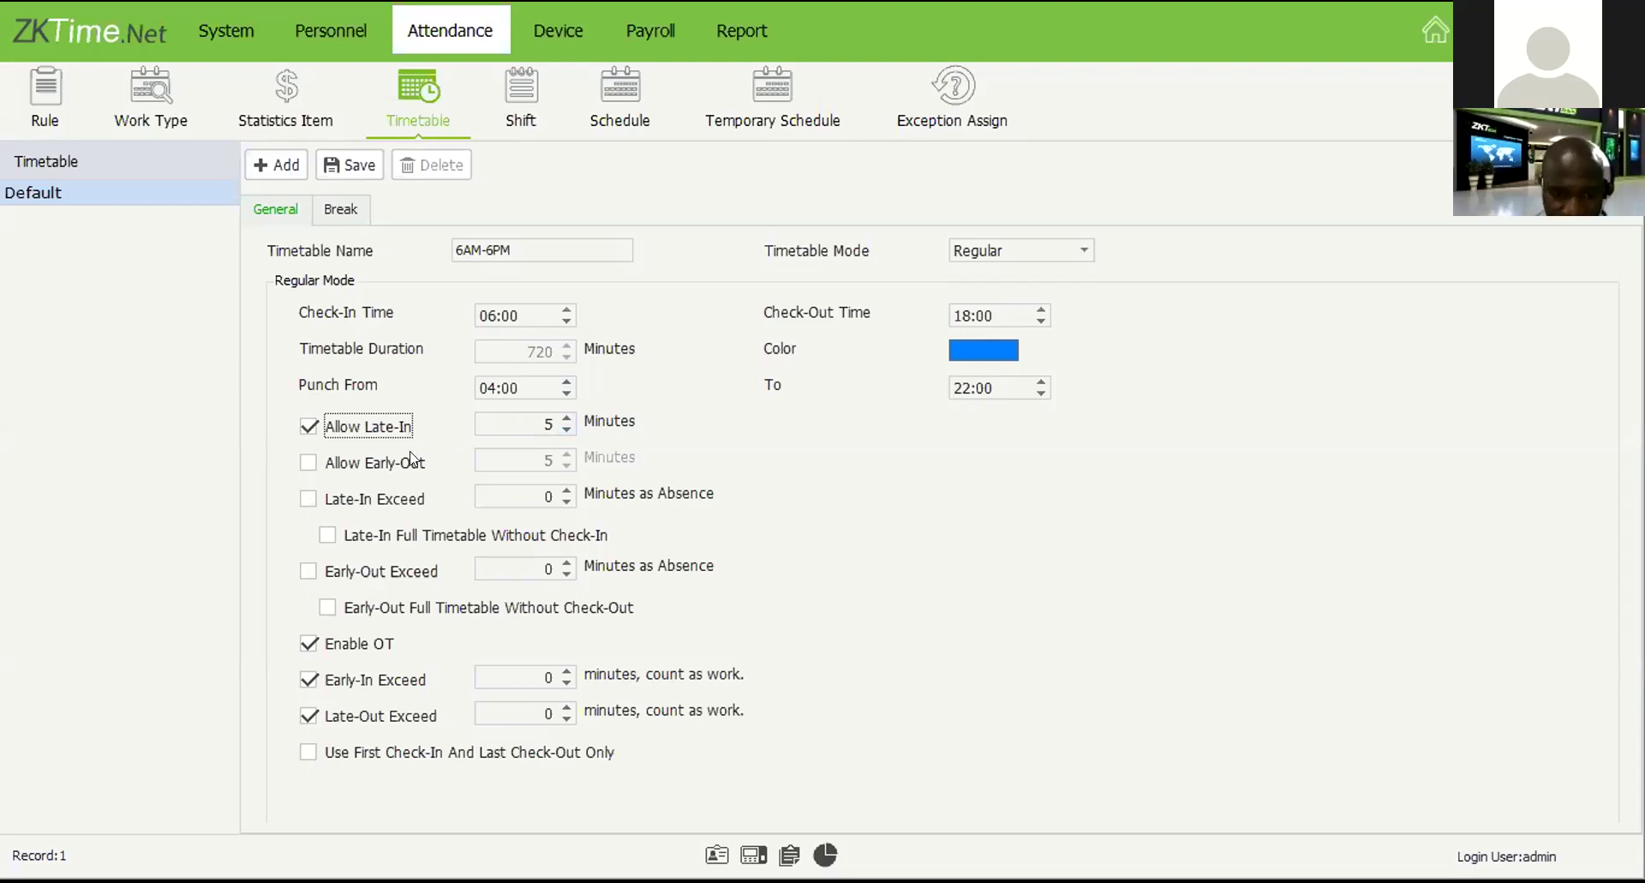
{"action": "left_click", "coordinate": [311, 467]}
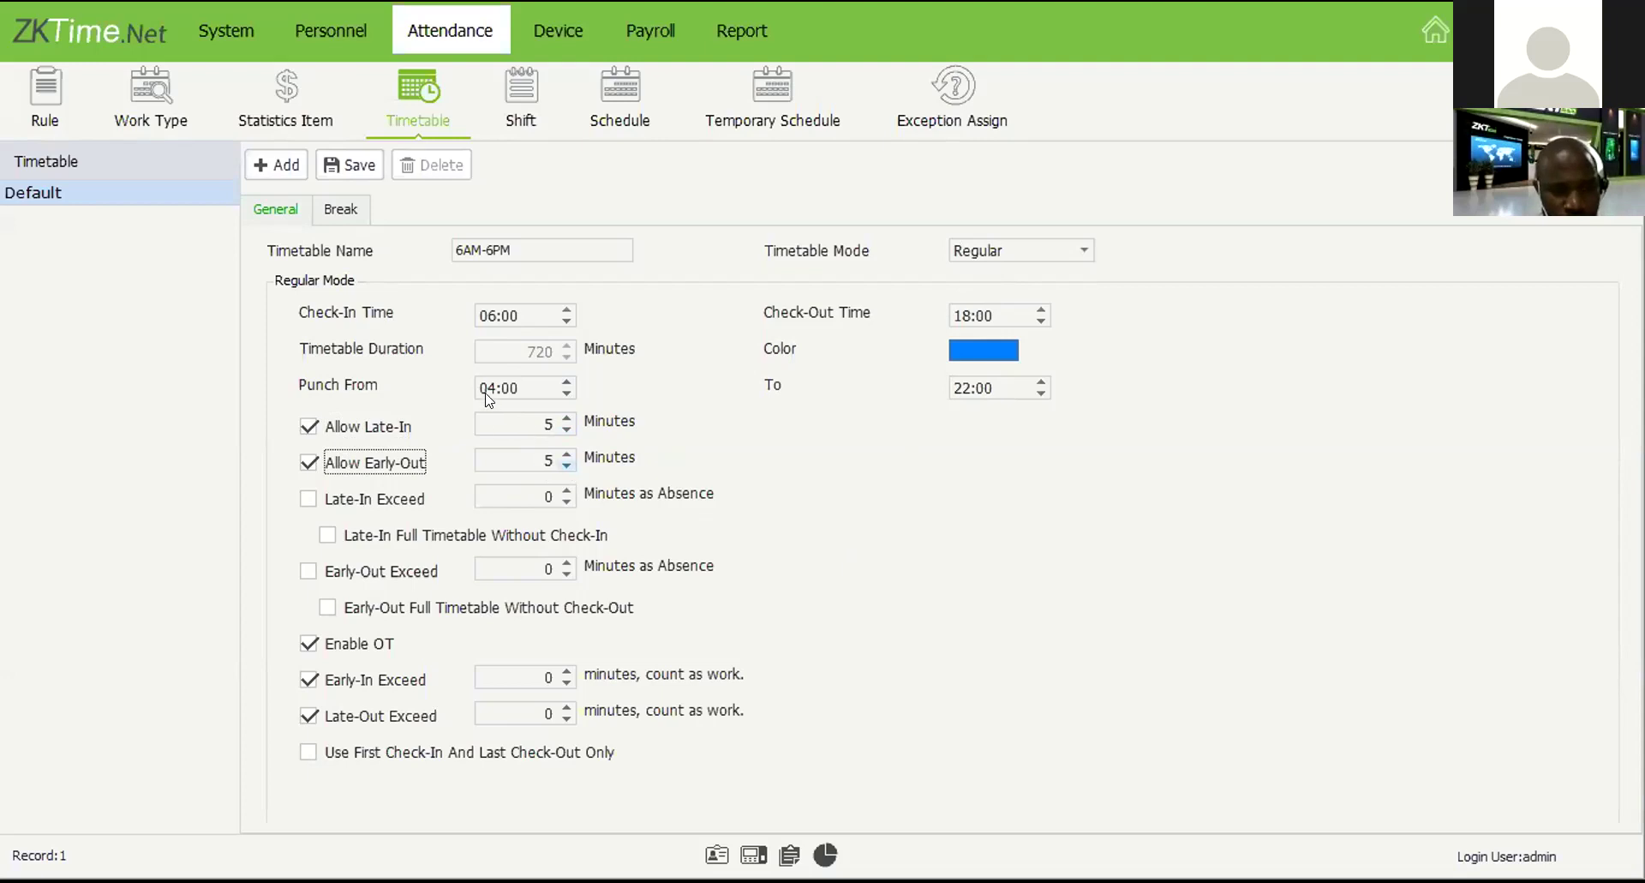
{"action": "left_click", "coordinate": [311, 760]}
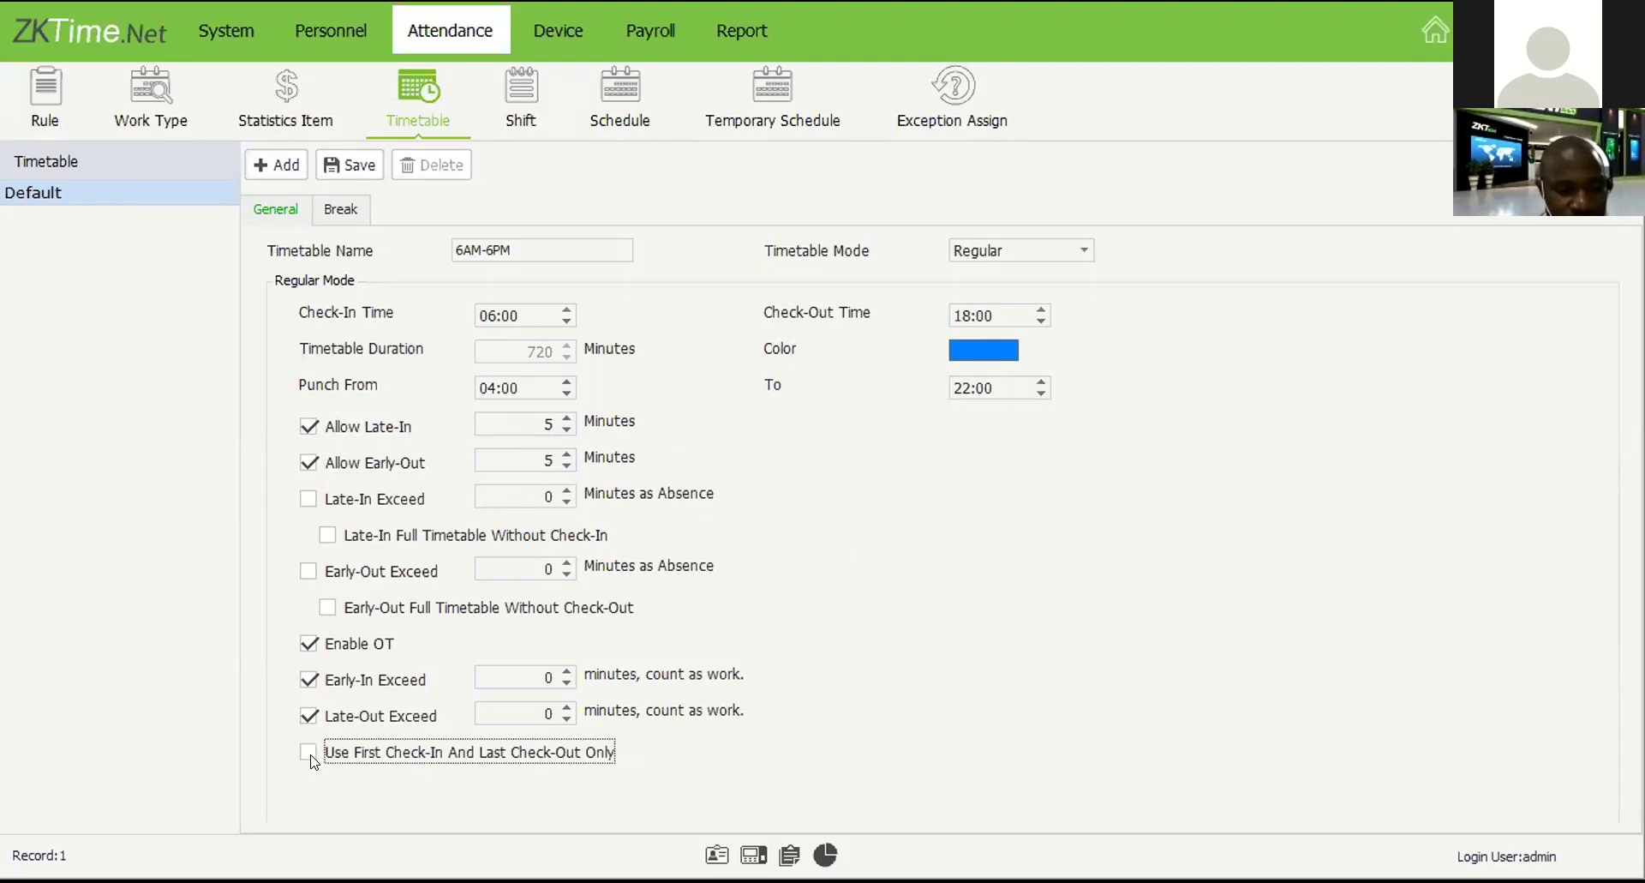
{"action": "left_click", "coordinate": [305, 753]}
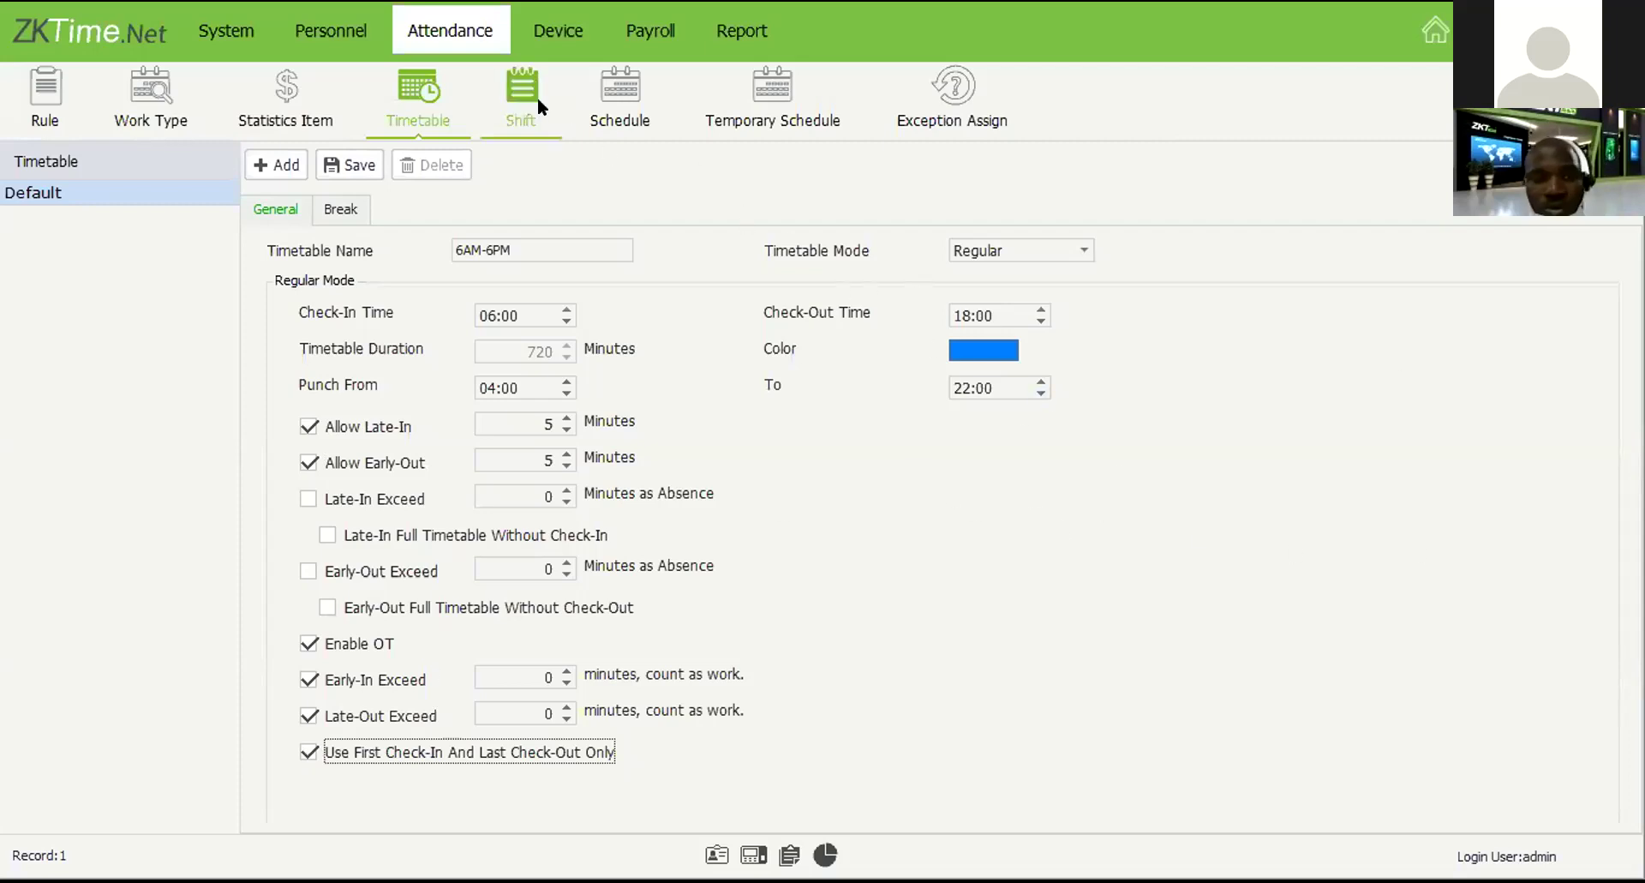
{"action": "left_click", "coordinate": [347, 165]}
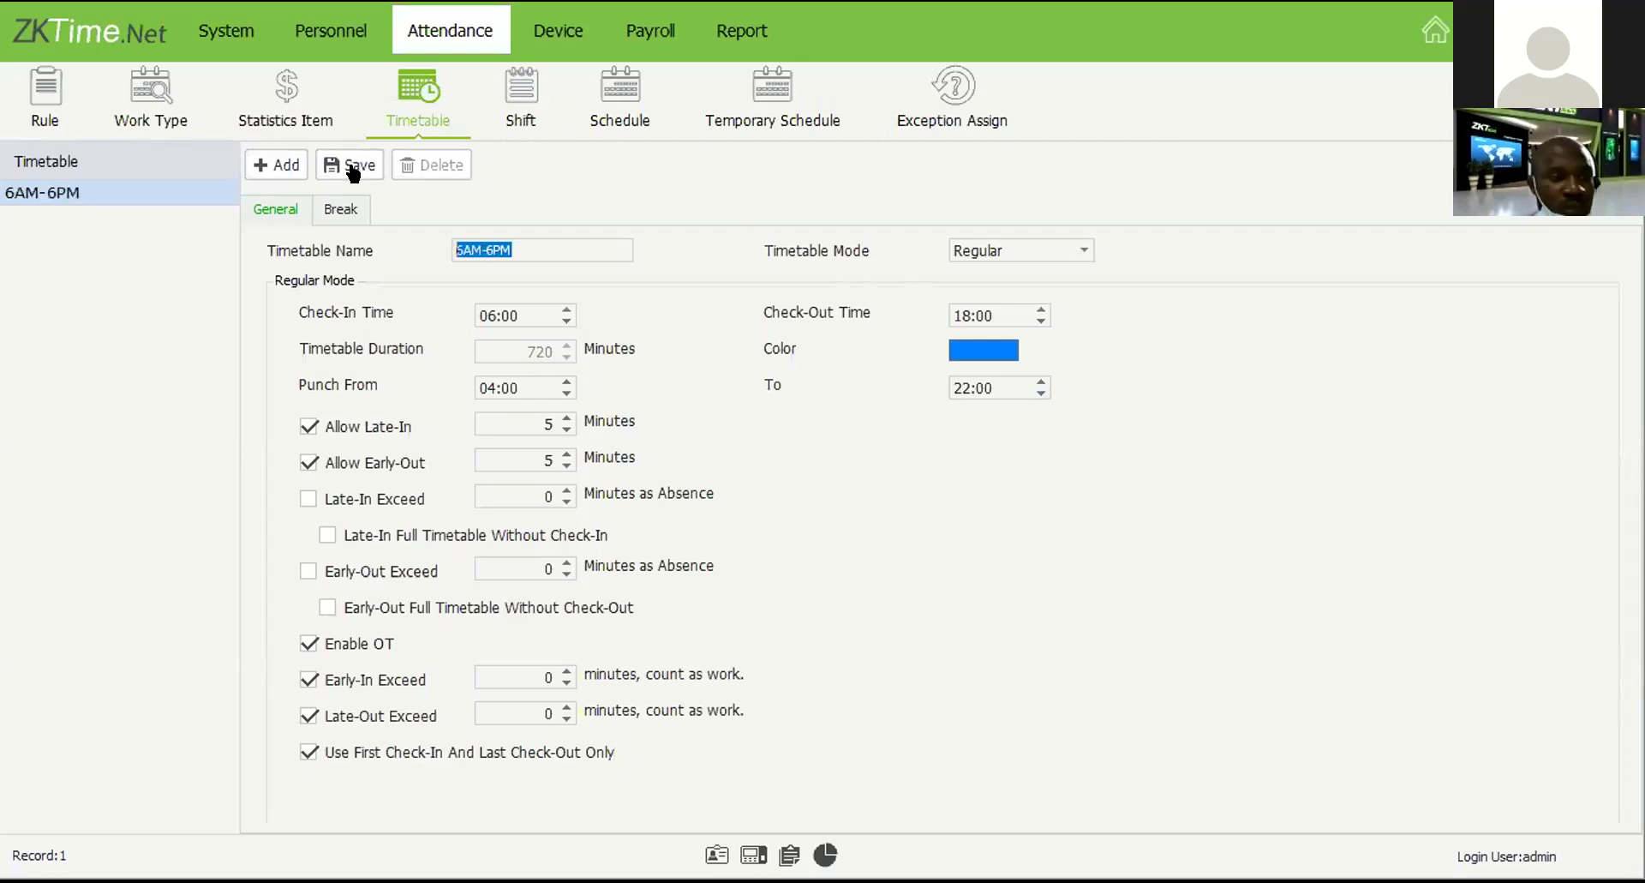
Rename the Default shift to NORMAL.
{"action": "left_click", "coordinate": [515, 107]}
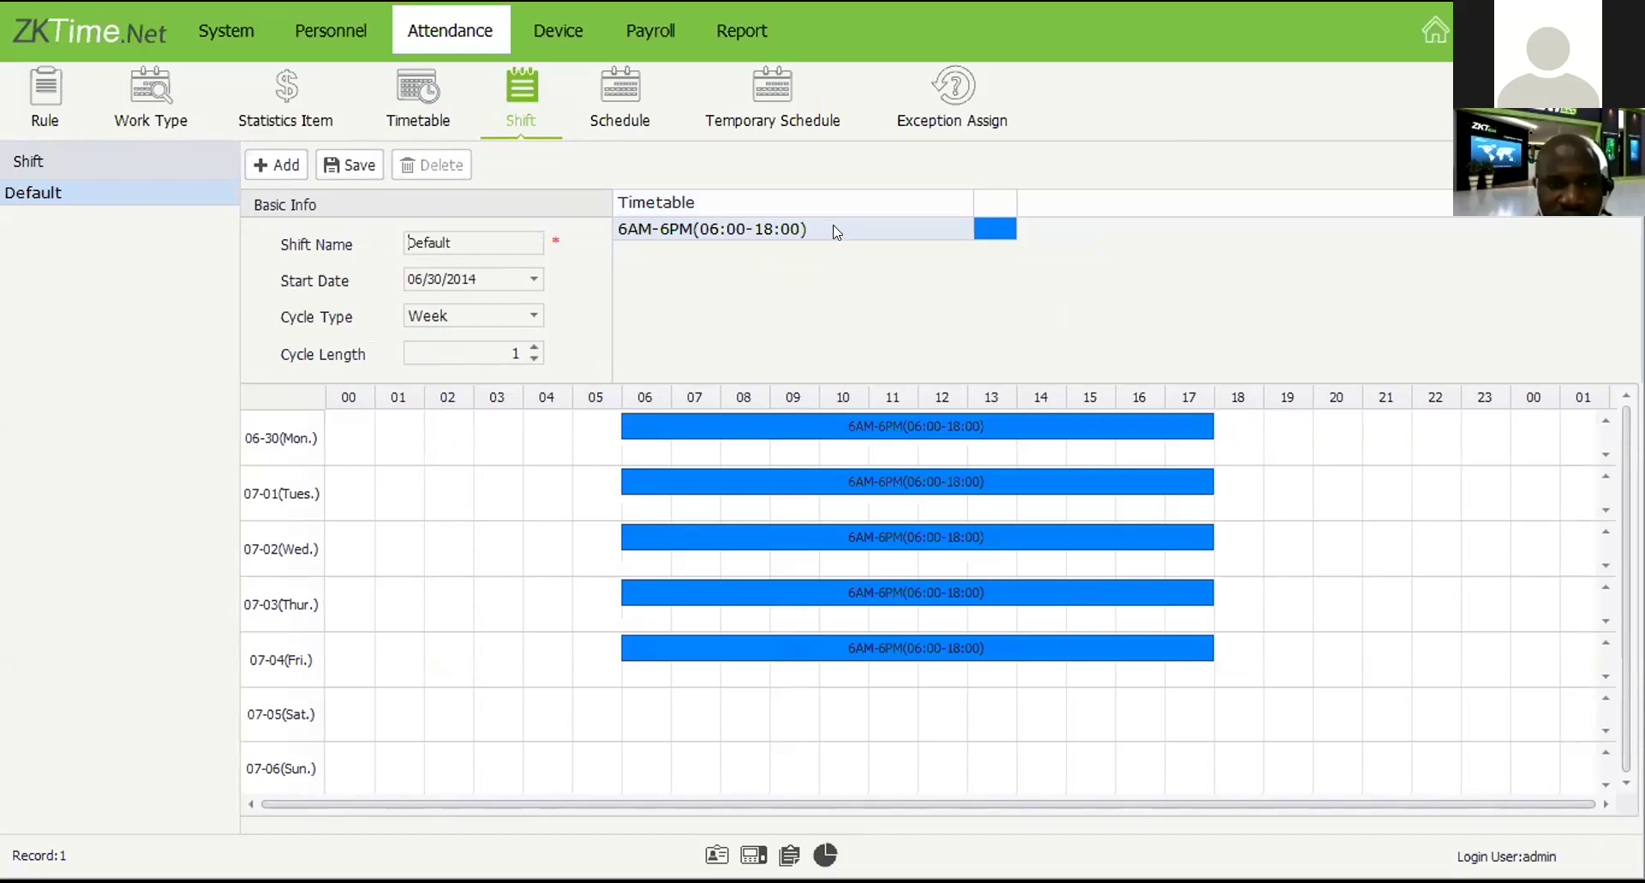
{"action": "key", "text": "BackSpace"}
{"action": "key", "text": "BackSpace"}
{"action": "key", "text": "BackSpace"}
{"action": "key", "text": "BackSpace"}
{"action": "key", "text": "BackSpace"}
{"action": "key", "text": "BackSpace"}
{"action": "key", "text": "BackSpace"}
{"action": "type", "text": "NORMAL"}
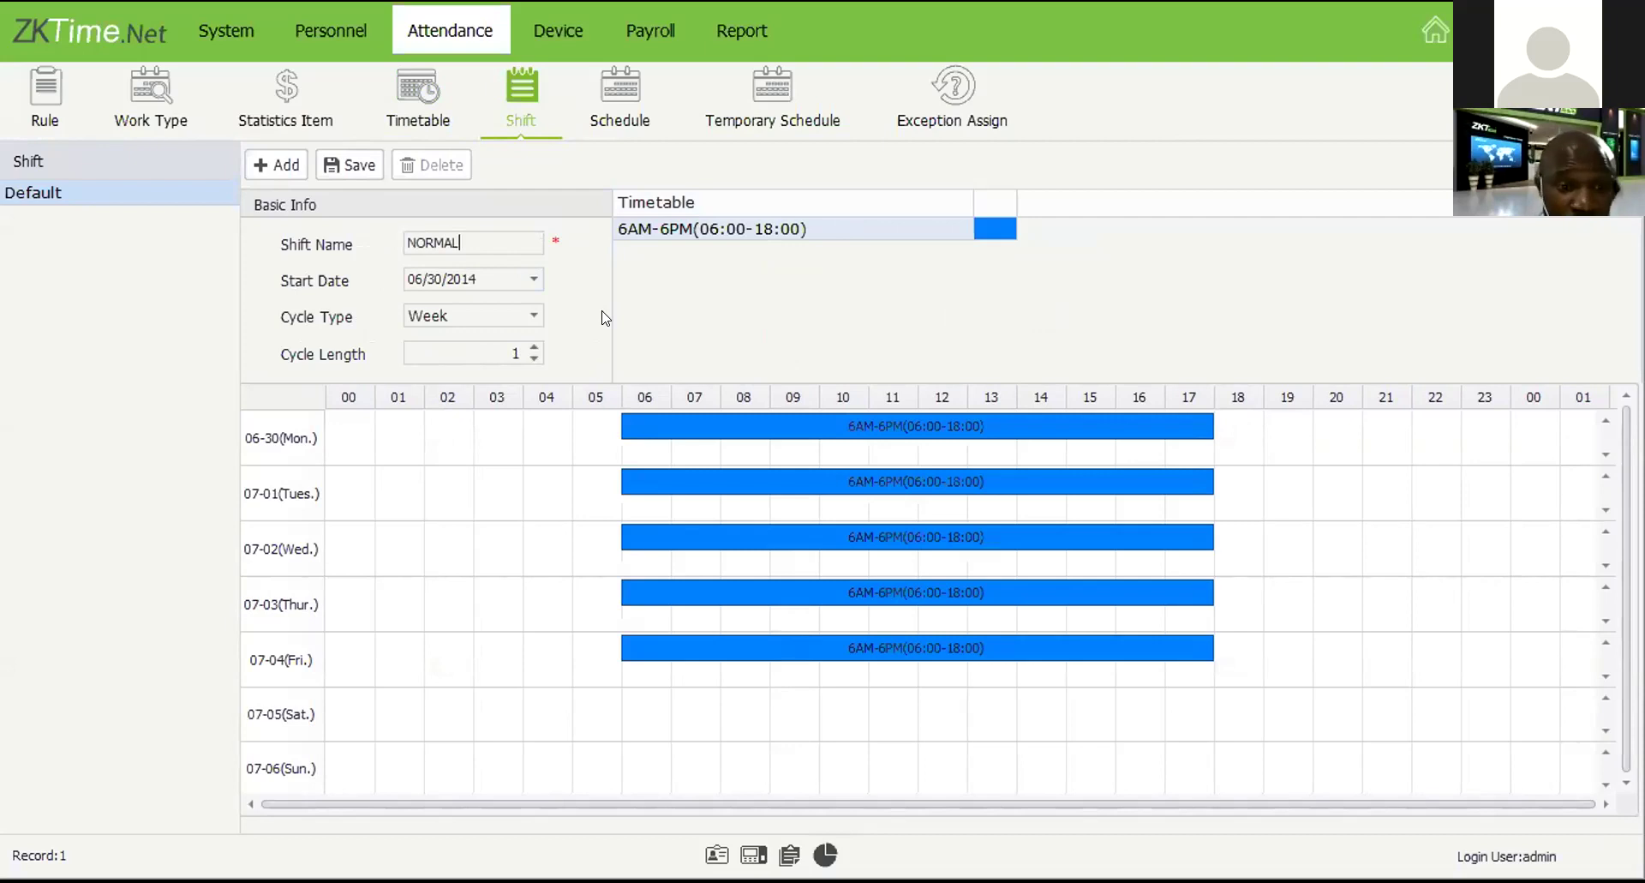
Set the NORMAL shift's start date to 09/03/2020 in the calendar.
{"action": "left_click", "coordinate": [534, 281]}
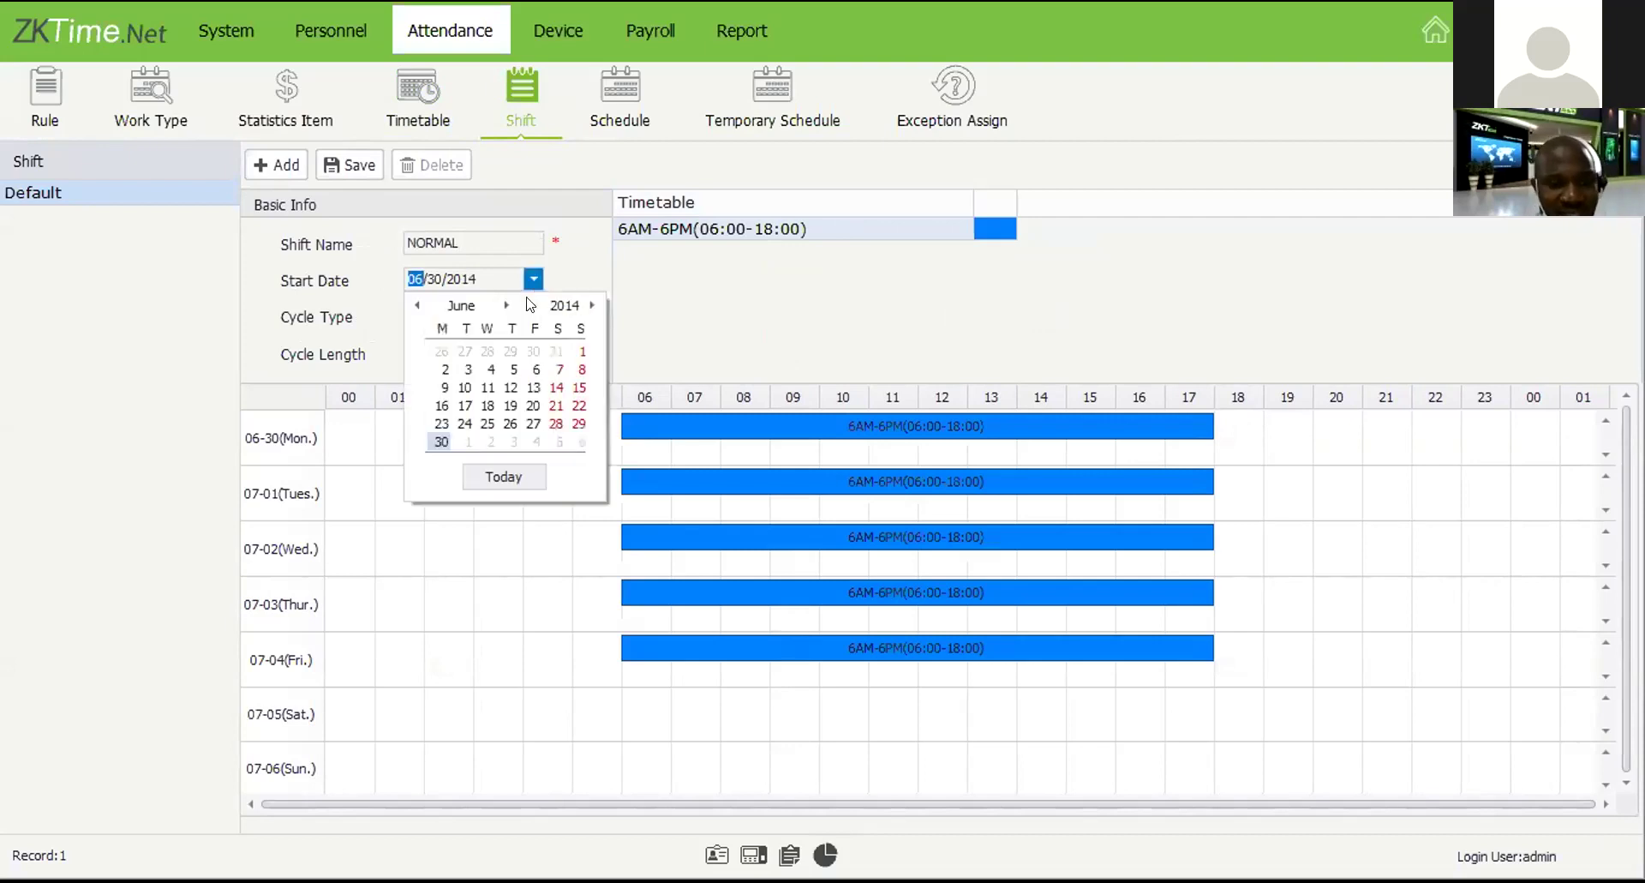
{"action": "left_click", "coordinate": [586, 305]}
{"action": "left_click", "coordinate": [587, 305]}
{"action": "left_click", "coordinate": [587, 305]}
{"action": "left_click", "coordinate": [587, 305]}
{"action": "left_click", "coordinate": [587, 305]}
{"action": "left_click", "coordinate": [587, 305]}
{"action": "left_click", "coordinate": [587, 305]}
{"action": "left_click", "coordinate": [587, 305]}
{"action": "left_click", "coordinate": [535, 305]}
{"action": "left_click", "coordinate": [535, 305]}
{"action": "left_click", "coordinate": [507, 305]}
{"action": "left_click", "coordinate": [507, 305]}
{"action": "left_click", "coordinate": [507, 305]}
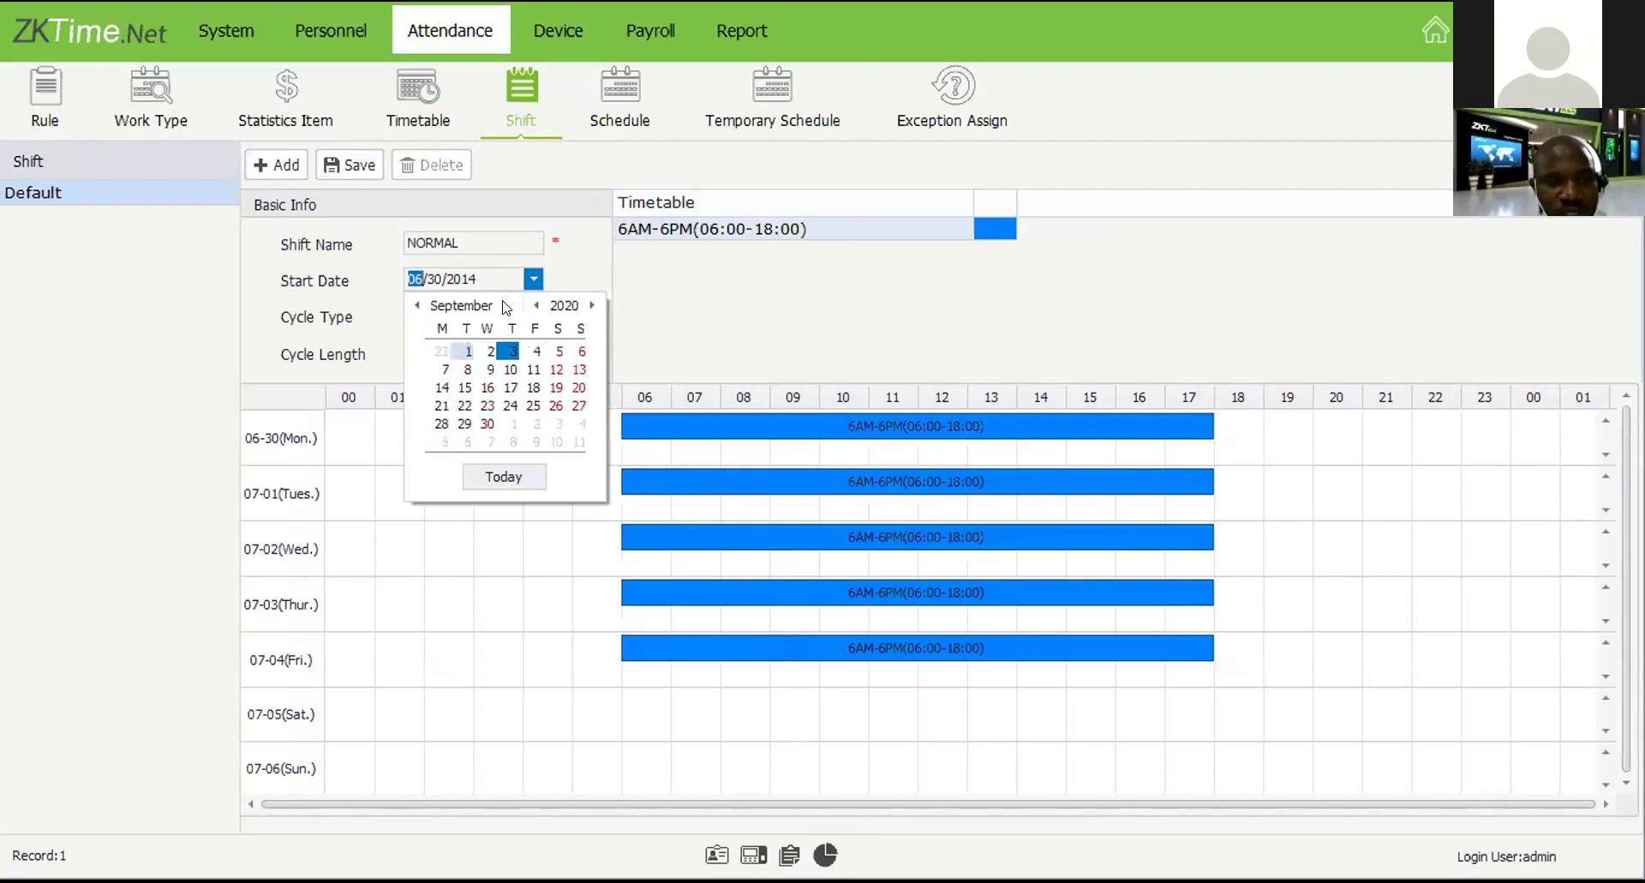
{"action": "left_click", "coordinate": [512, 351]}
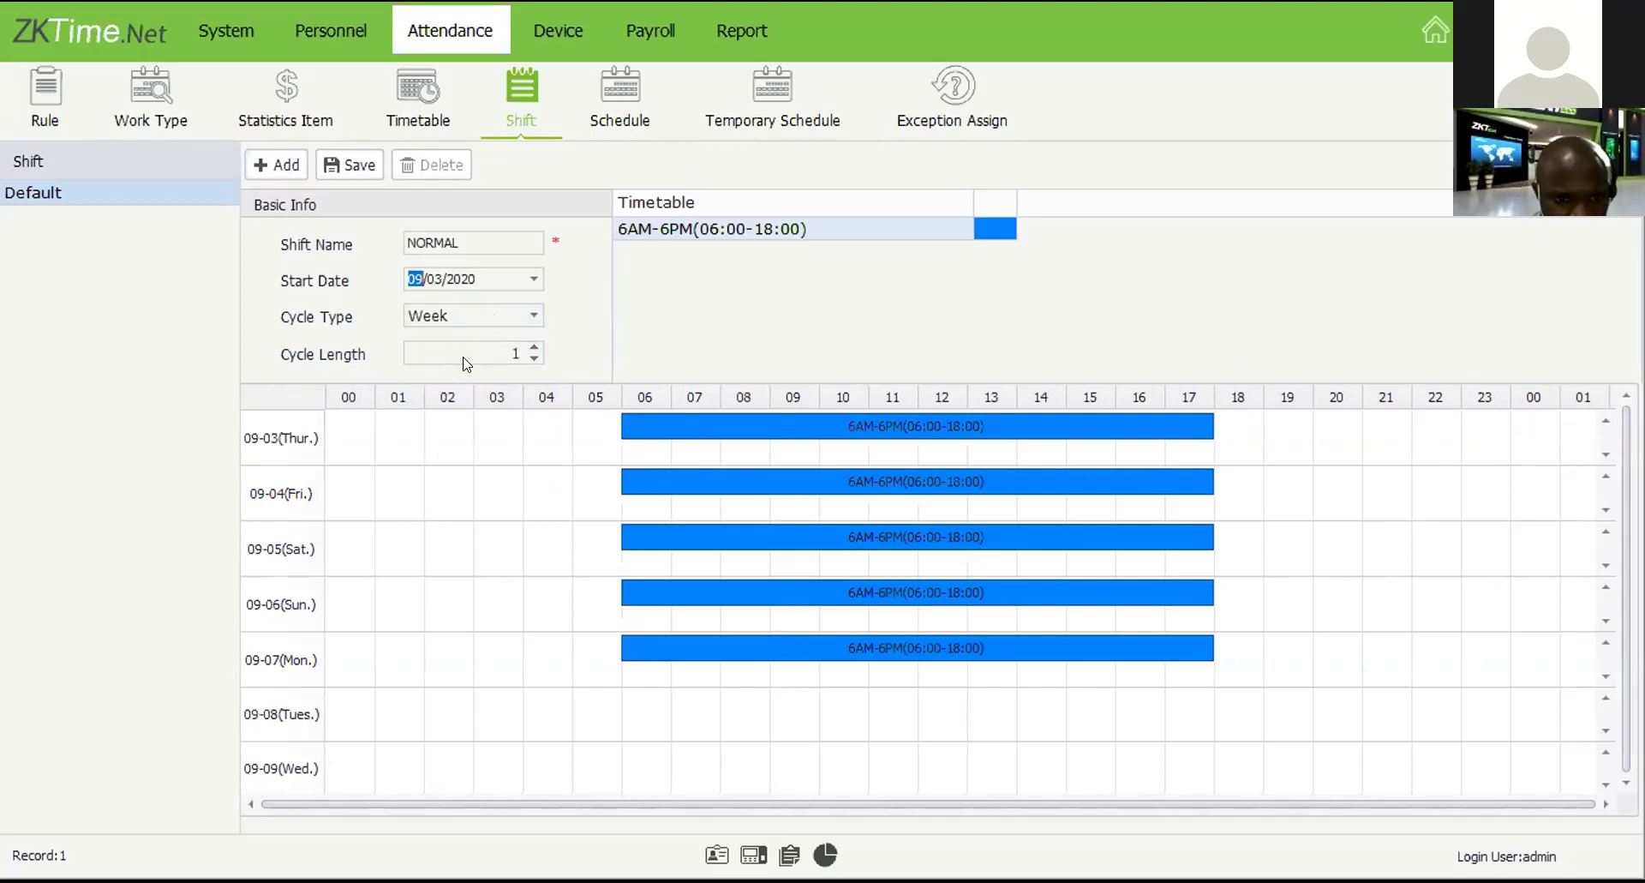
Try a 2-week shift cycle, revert it to 1 week, and return to Timetable discarding the shift edits.
{"action": "left_click", "coordinate": [537, 346]}
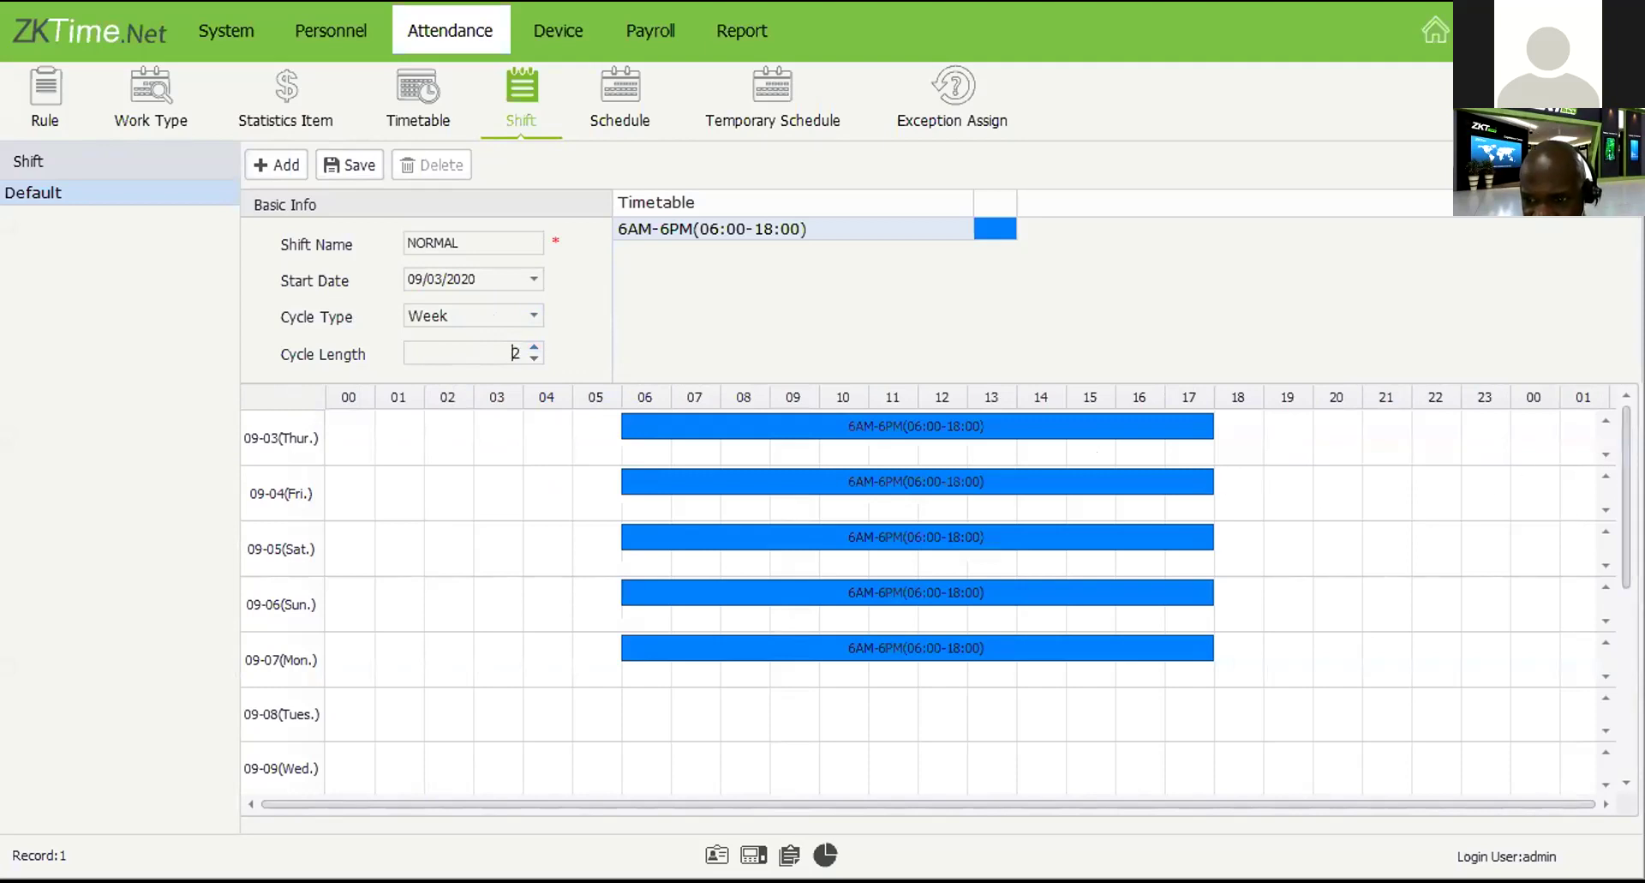
{"action": "scroll", "coordinate": [942, 599], "scroll_direction": "down", "scroll_amount": 5}
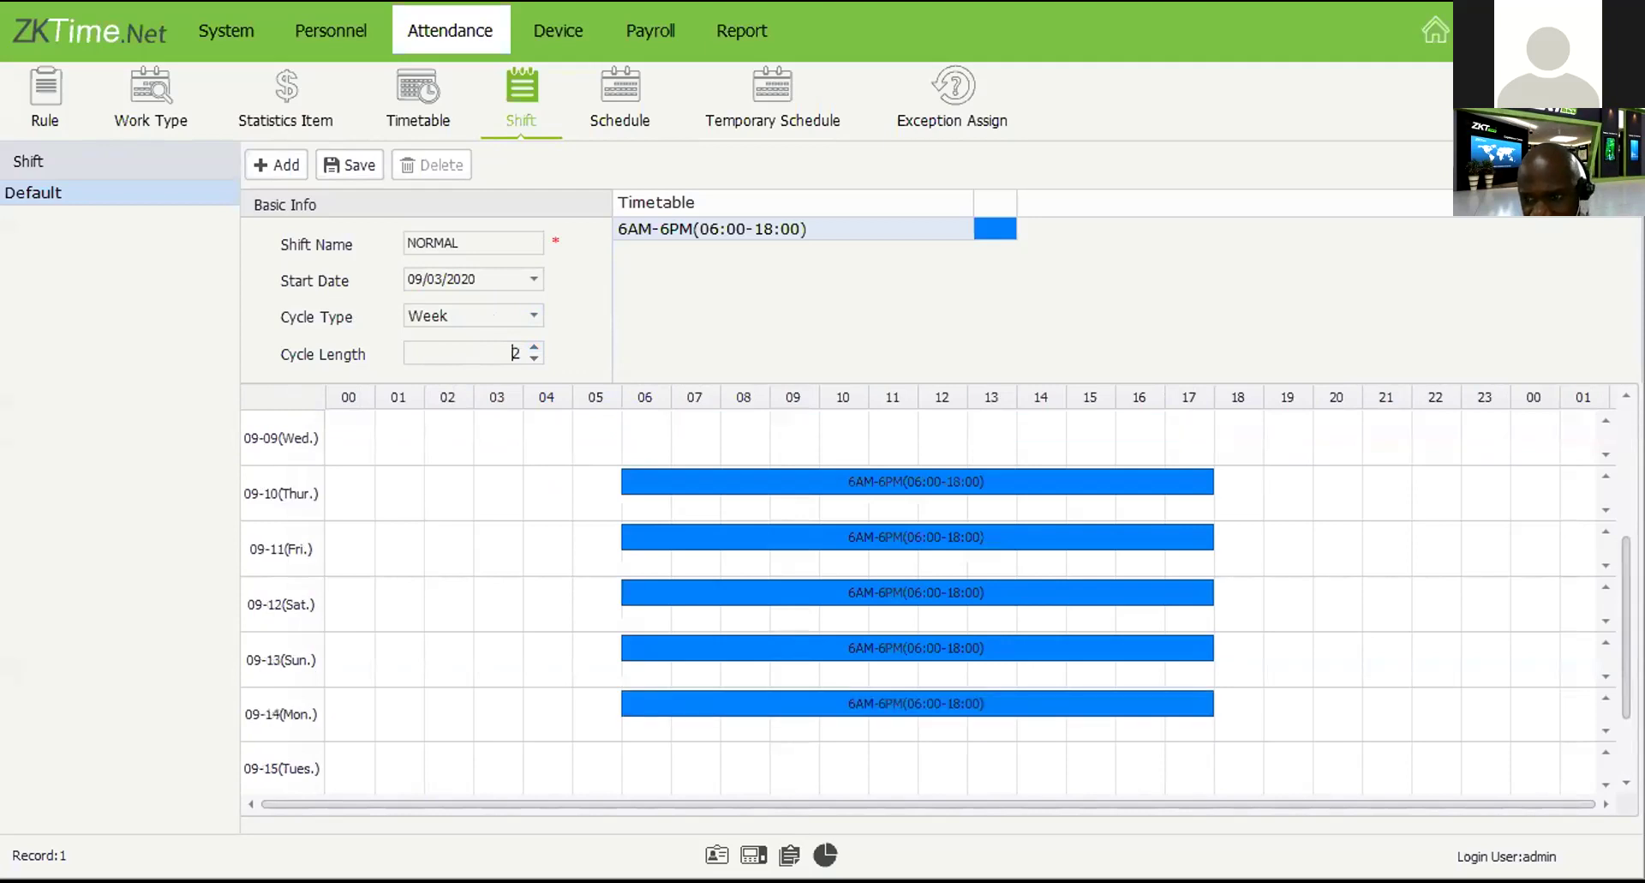
{"action": "scroll", "coordinate": [1296, 533], "scroll_direction": "up", "scroll_amount": 2}
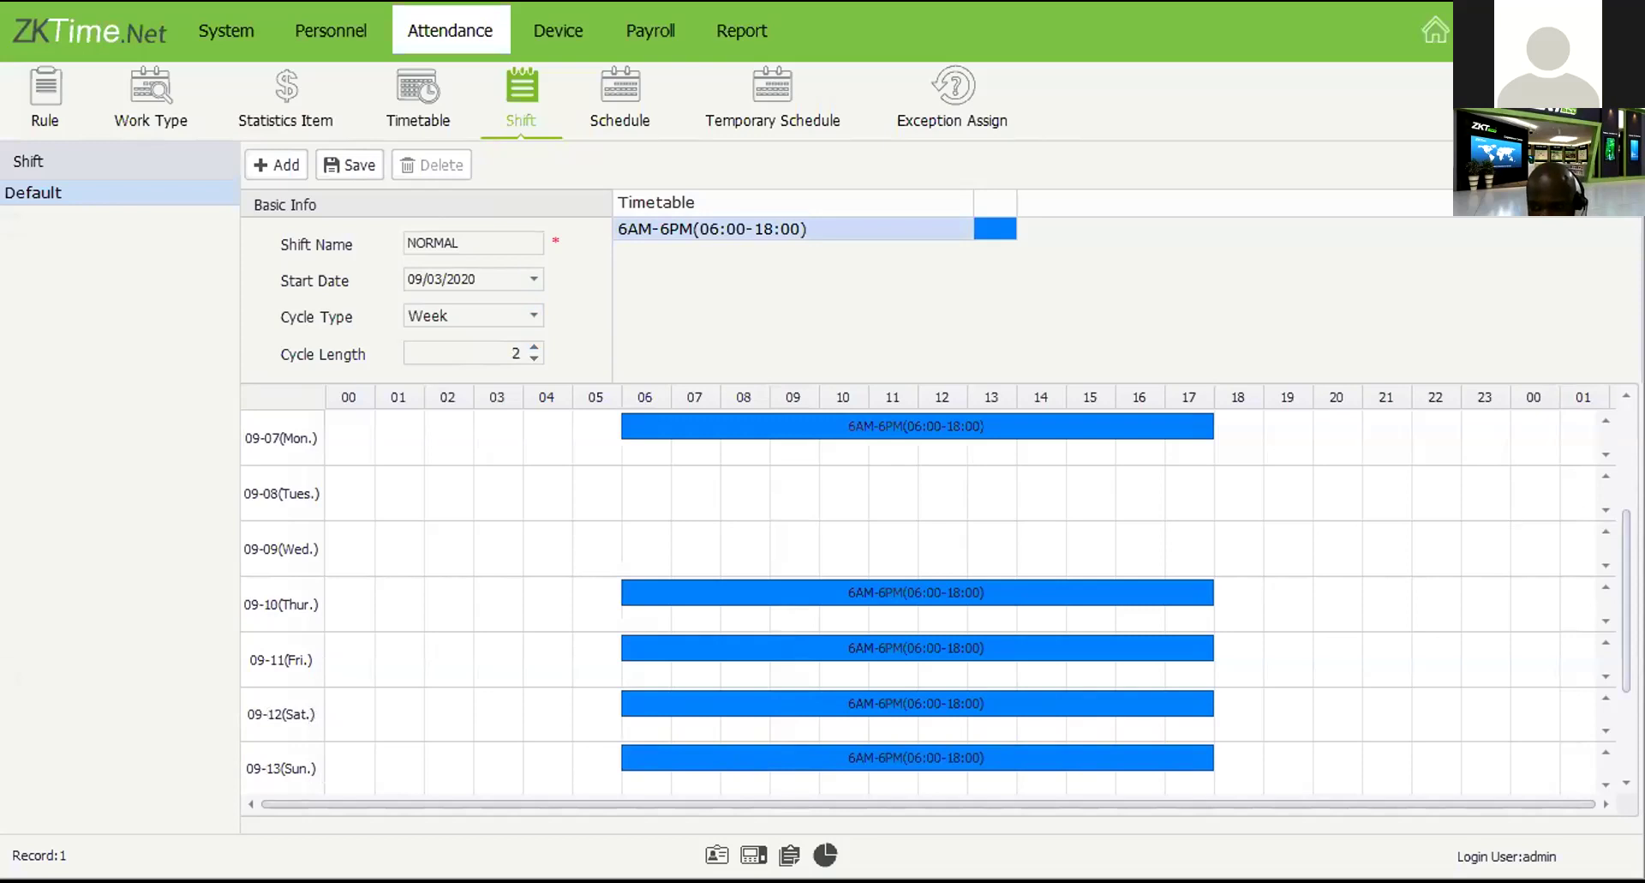
{"action": "scroll", "coordinate": [1625, 600], "scroll_direction": "up", "scroll_amount": 2}
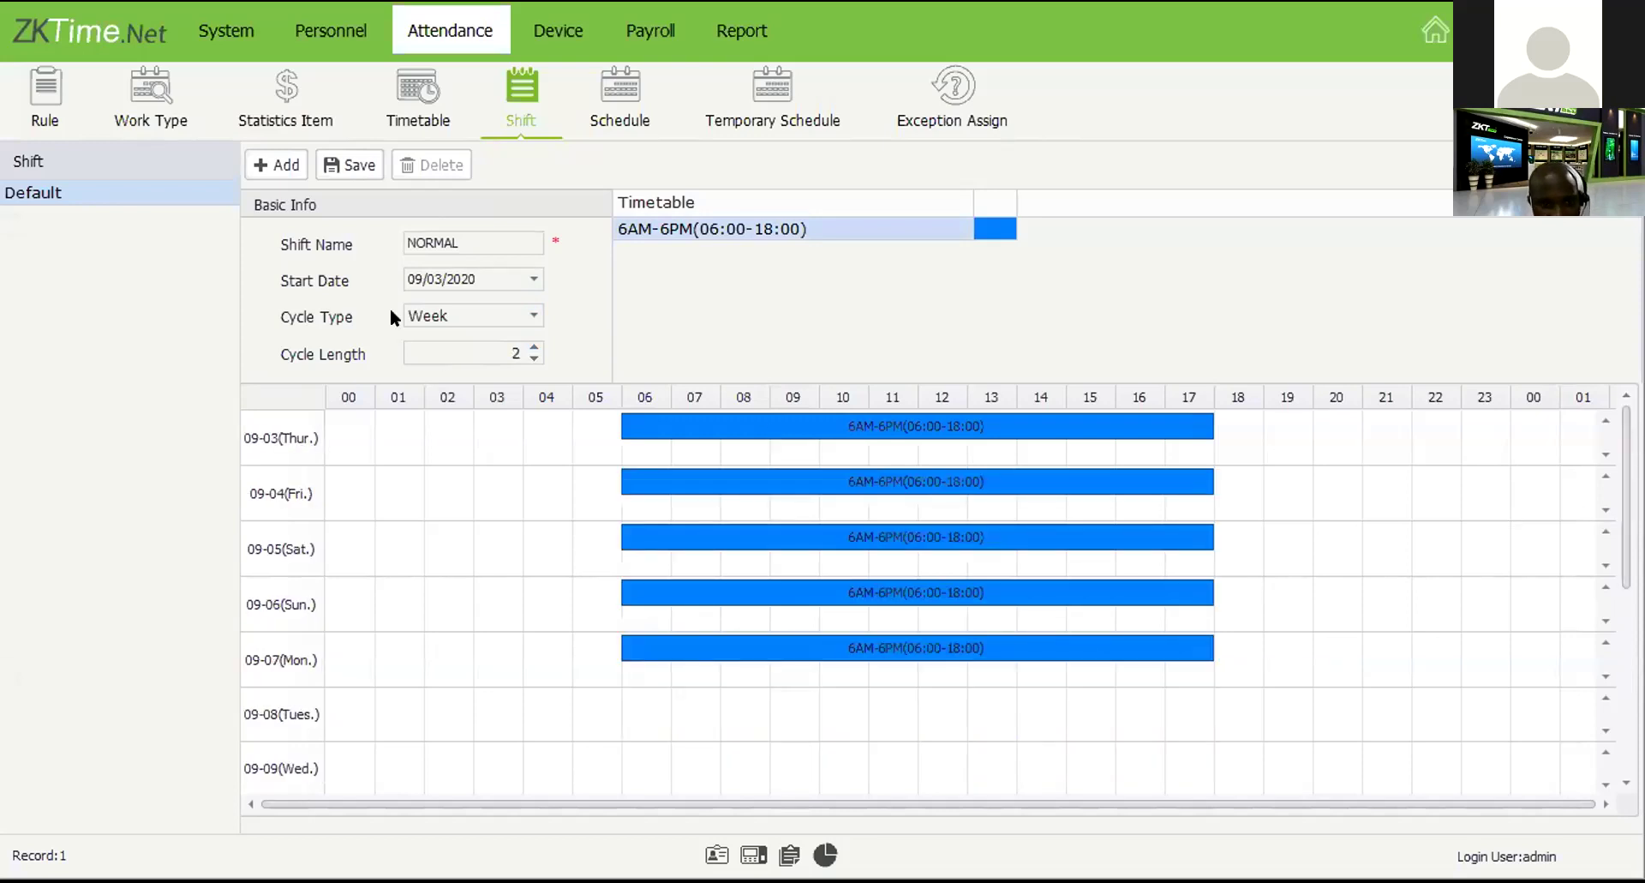
{"action": "left_click", "coordinate": [534, 346]}
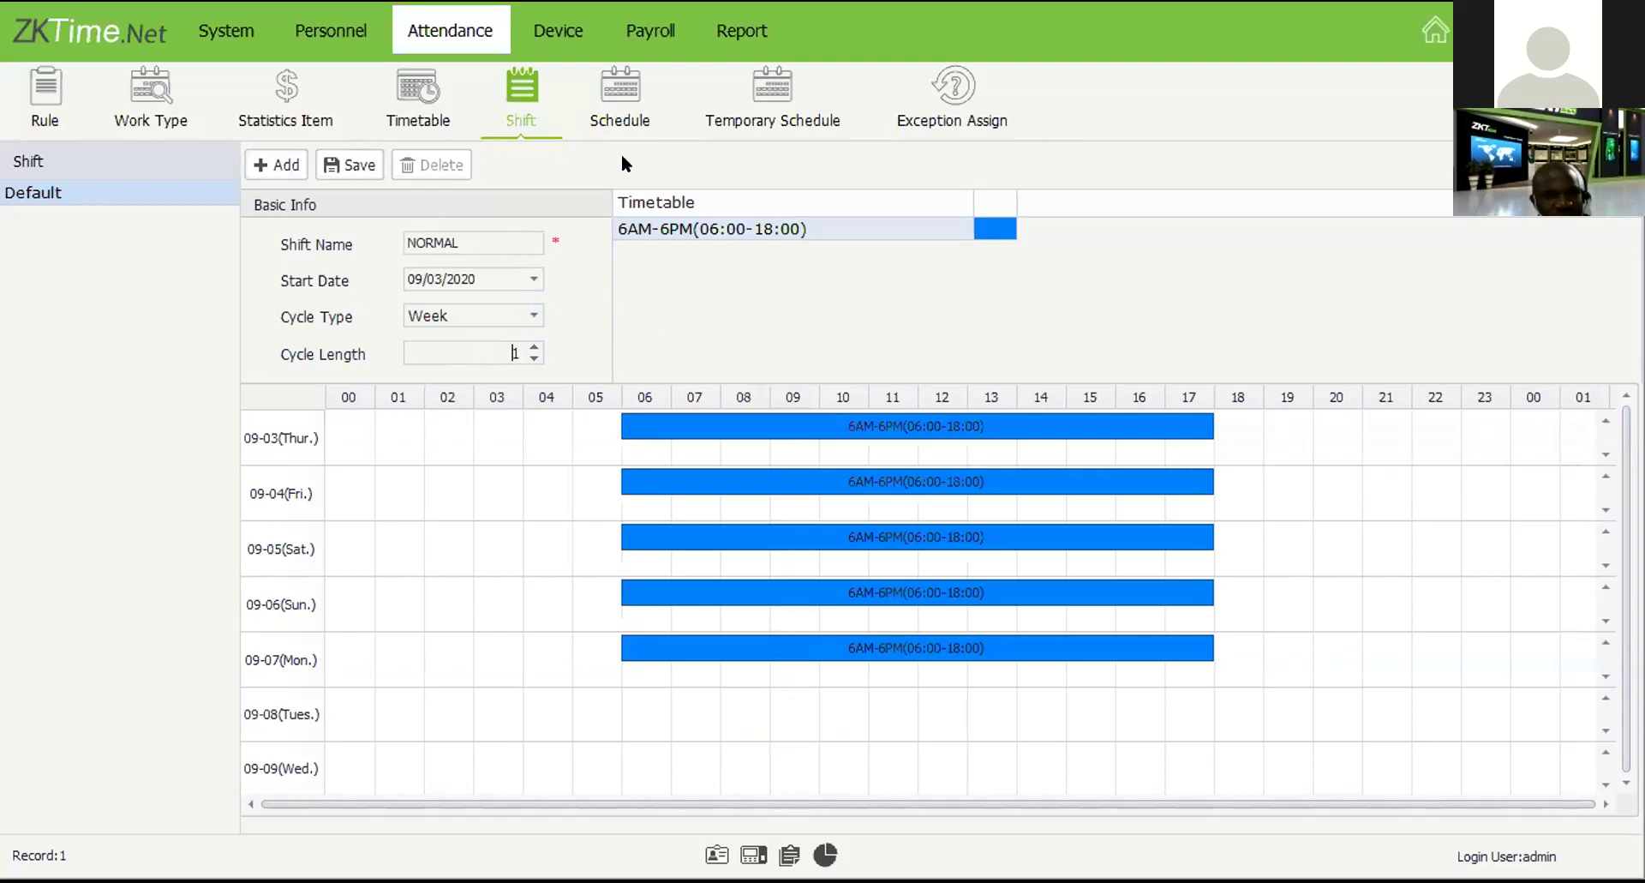
{"action": "left_click", "coordinate": [444, 116]}
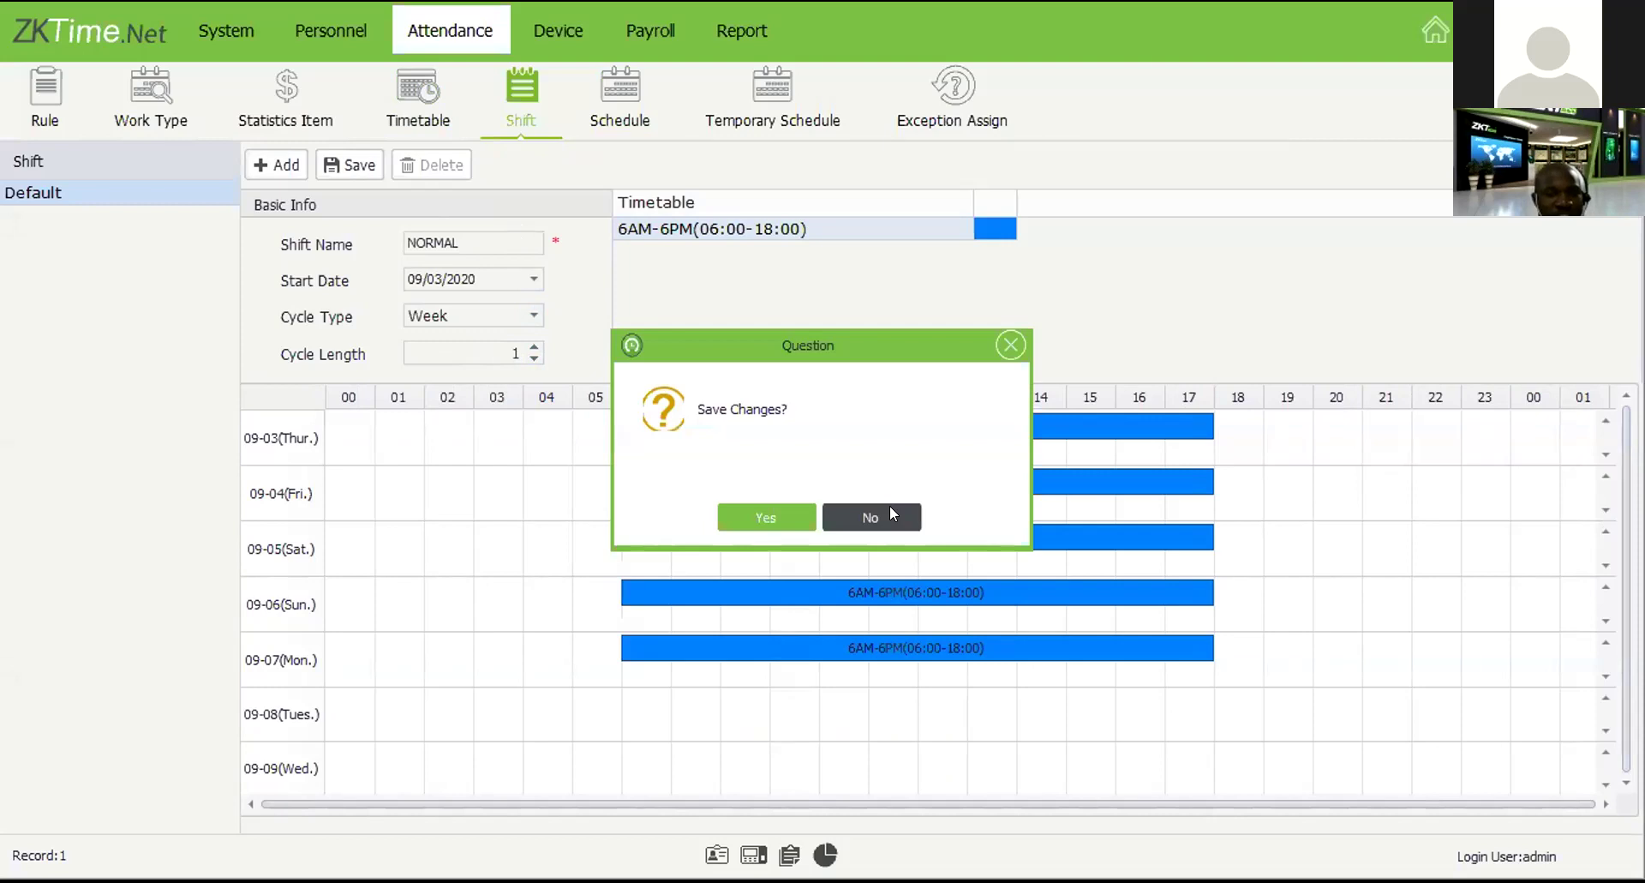
{"action": "left_click", "coordinate": [890, 514]}
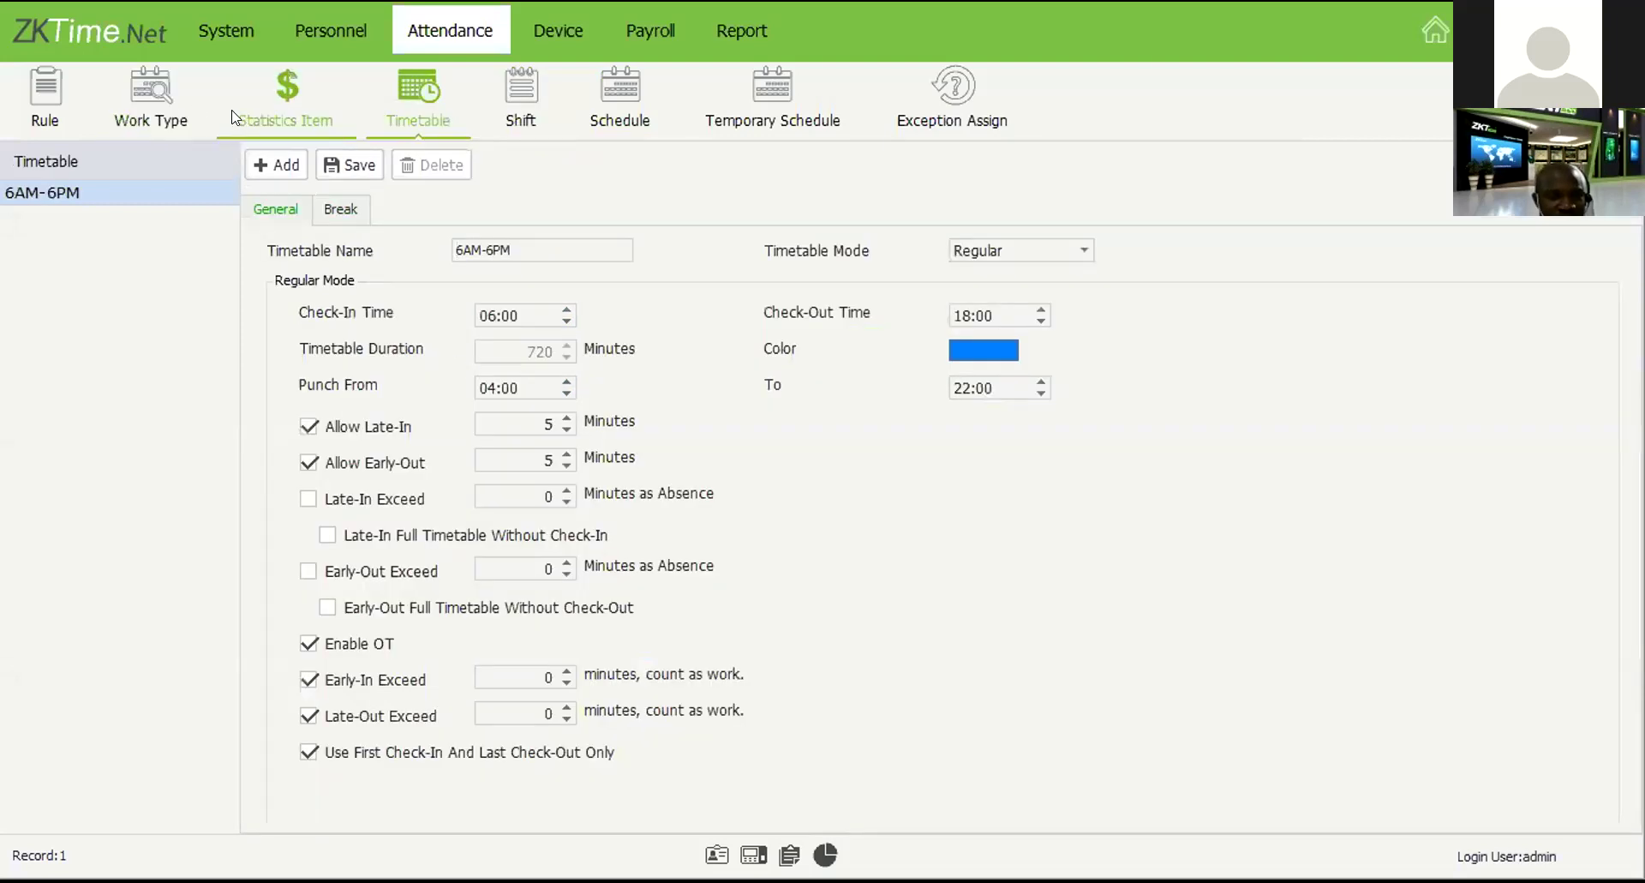
{"action": "left_click", "coordinate": [138, 80]}
{"action": "left_click", "coordinate": [43, 115]}
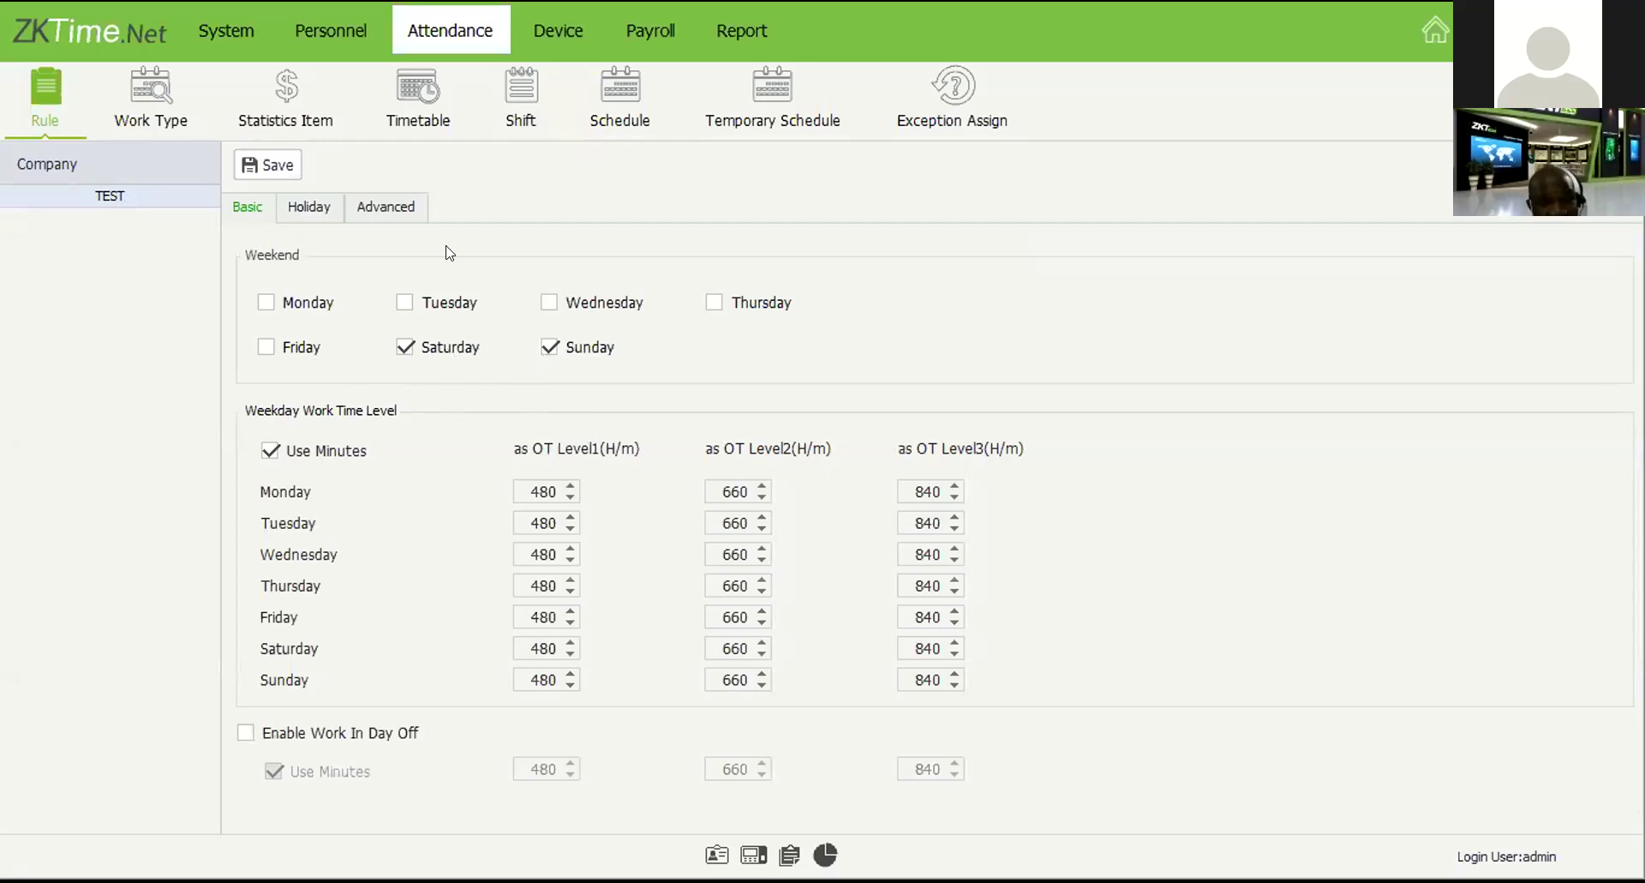
{"action": "left_click", "coordinate": [432, 107]}
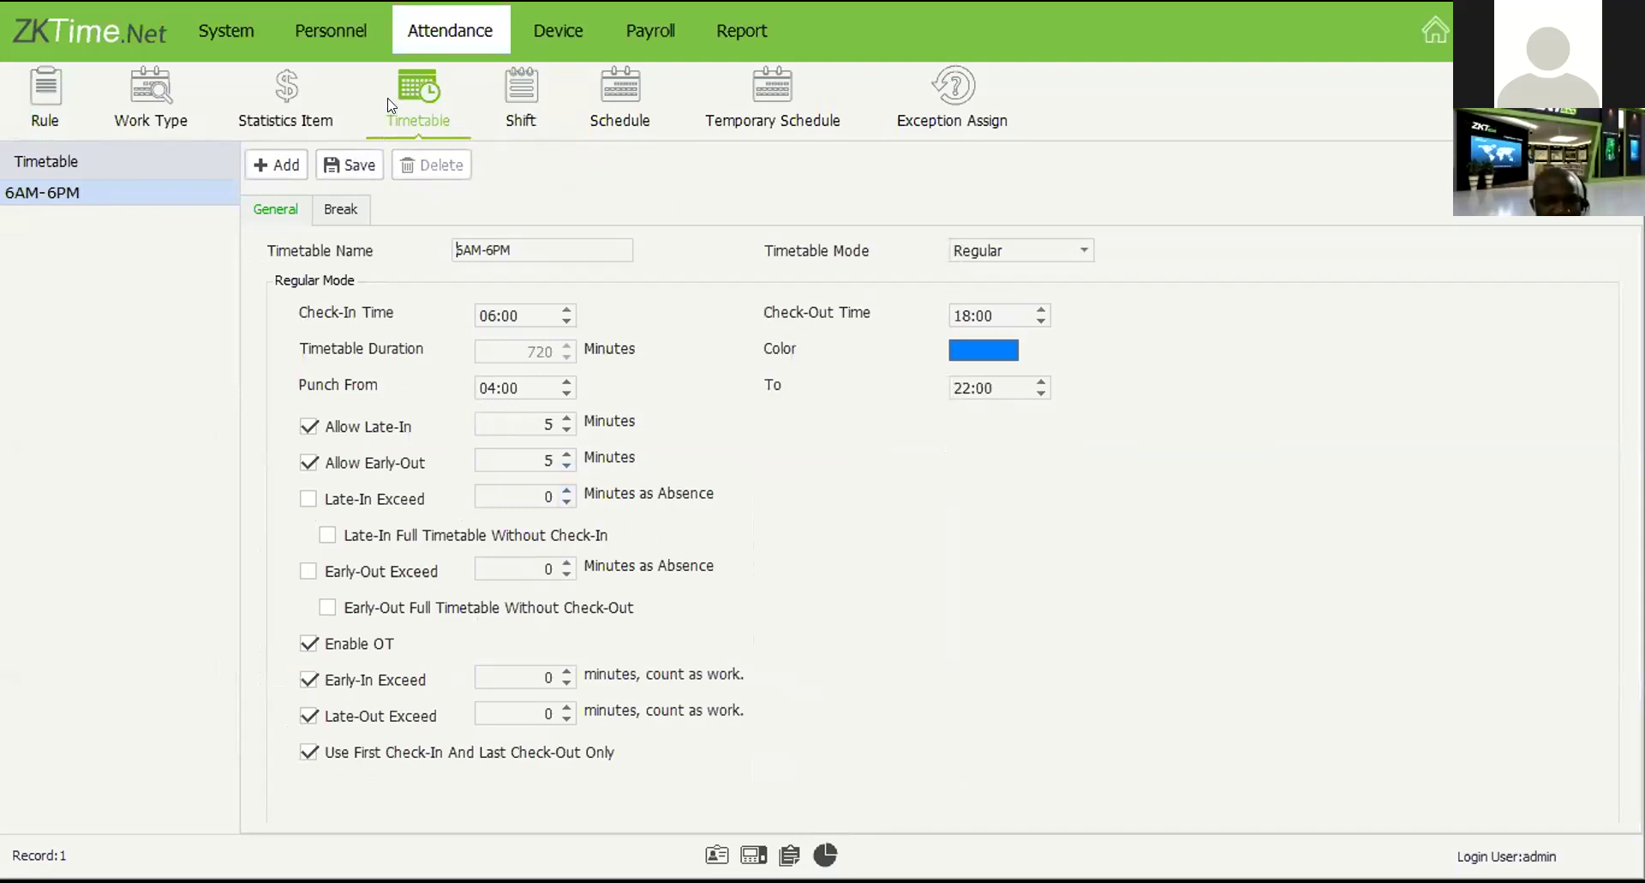
Give the Default shift (6AM-6PM Monday–Friday) a 08/31/2020 start date and a cycle length of 2.
{"action": "left_click", "coordinate": [493, 114]}
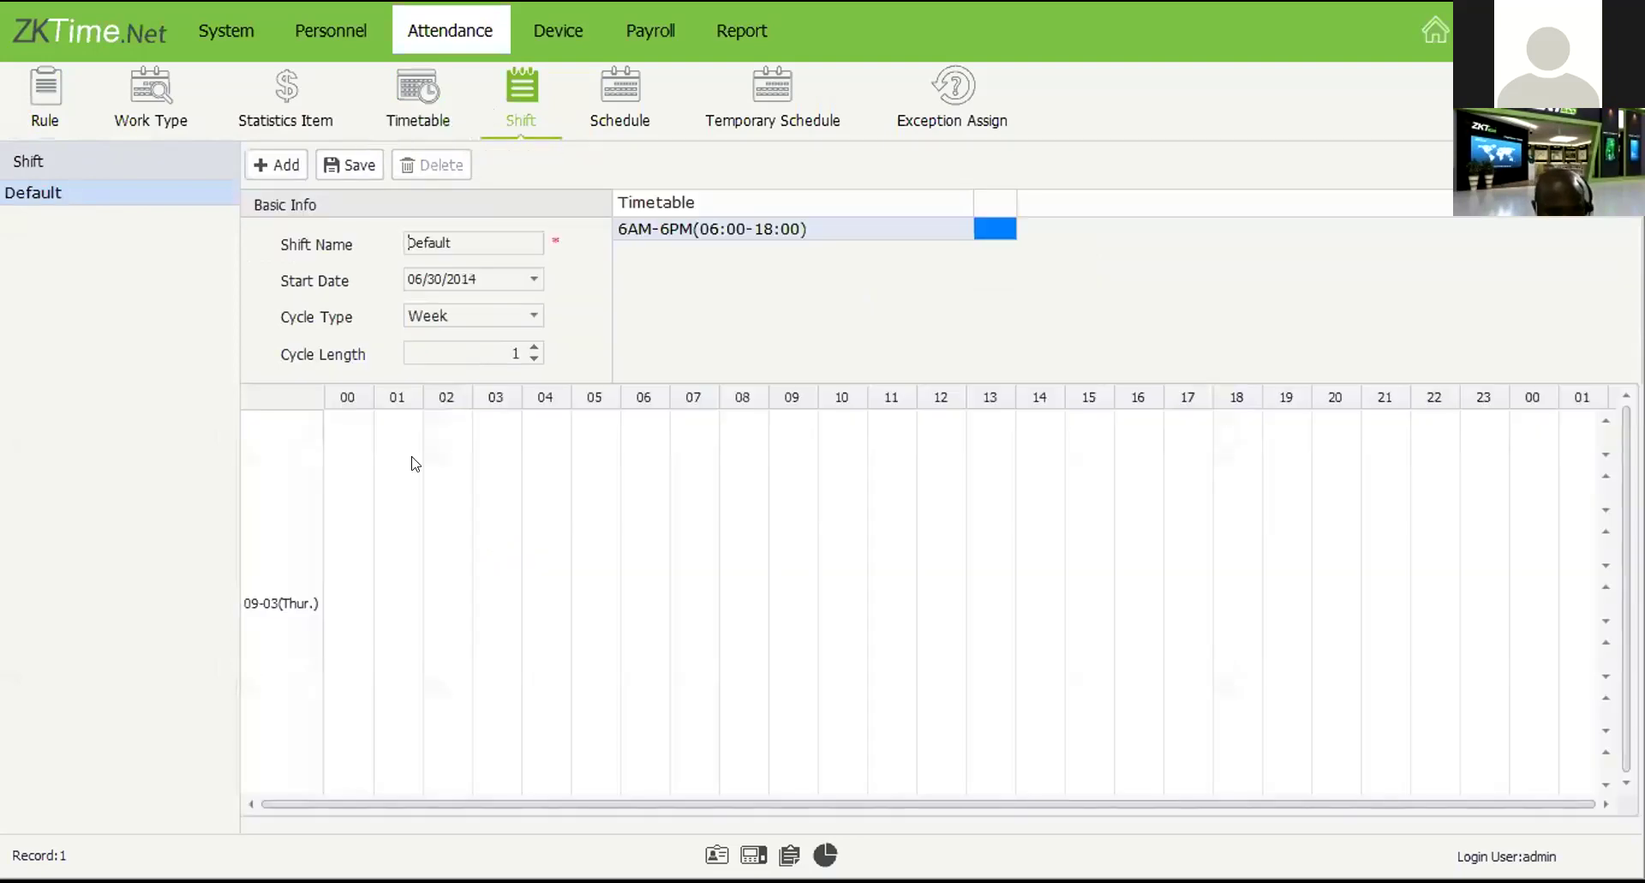
{"action": "left_click", "coordinate": [532, 279]}
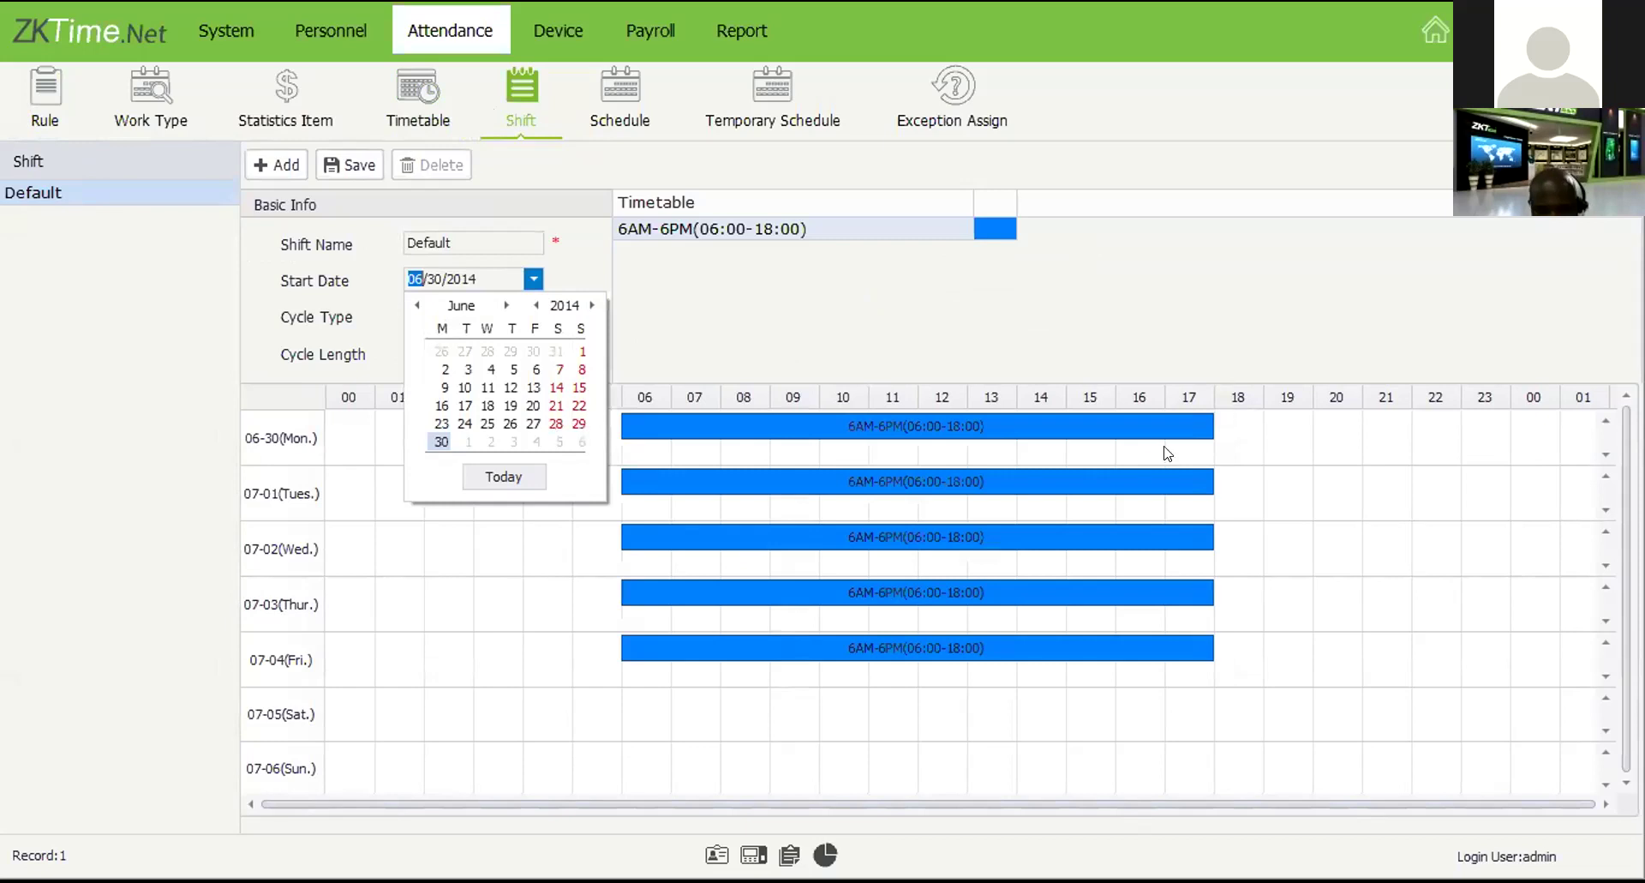
{"action": "left_click", "coordinate": [872, 301]}
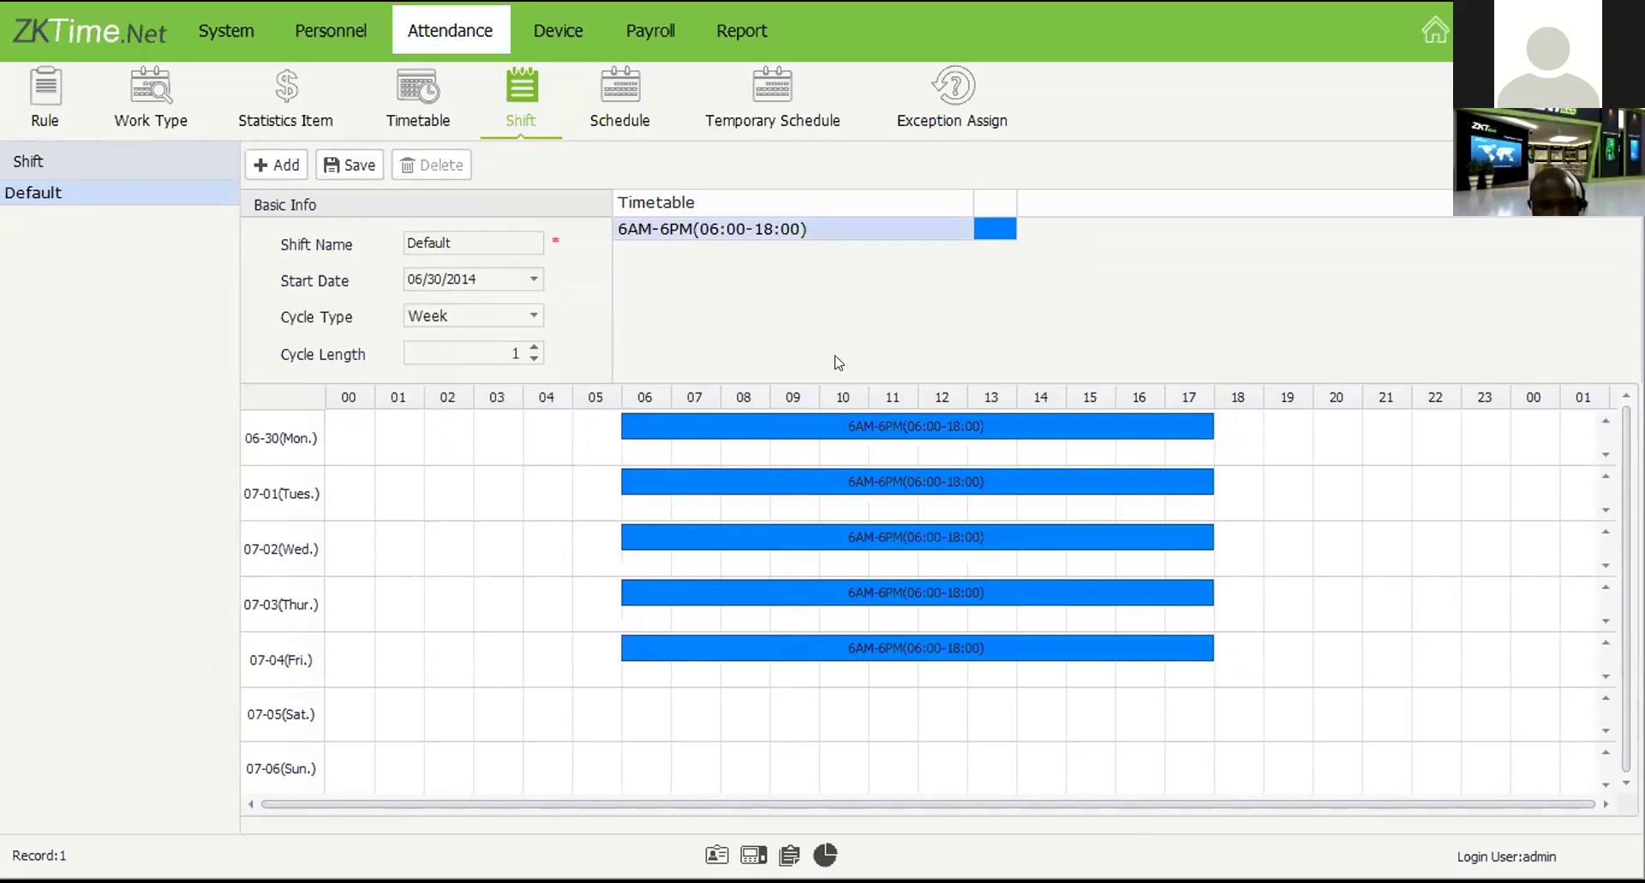
{"action": "left_click", "coordinate": [532, 280]}
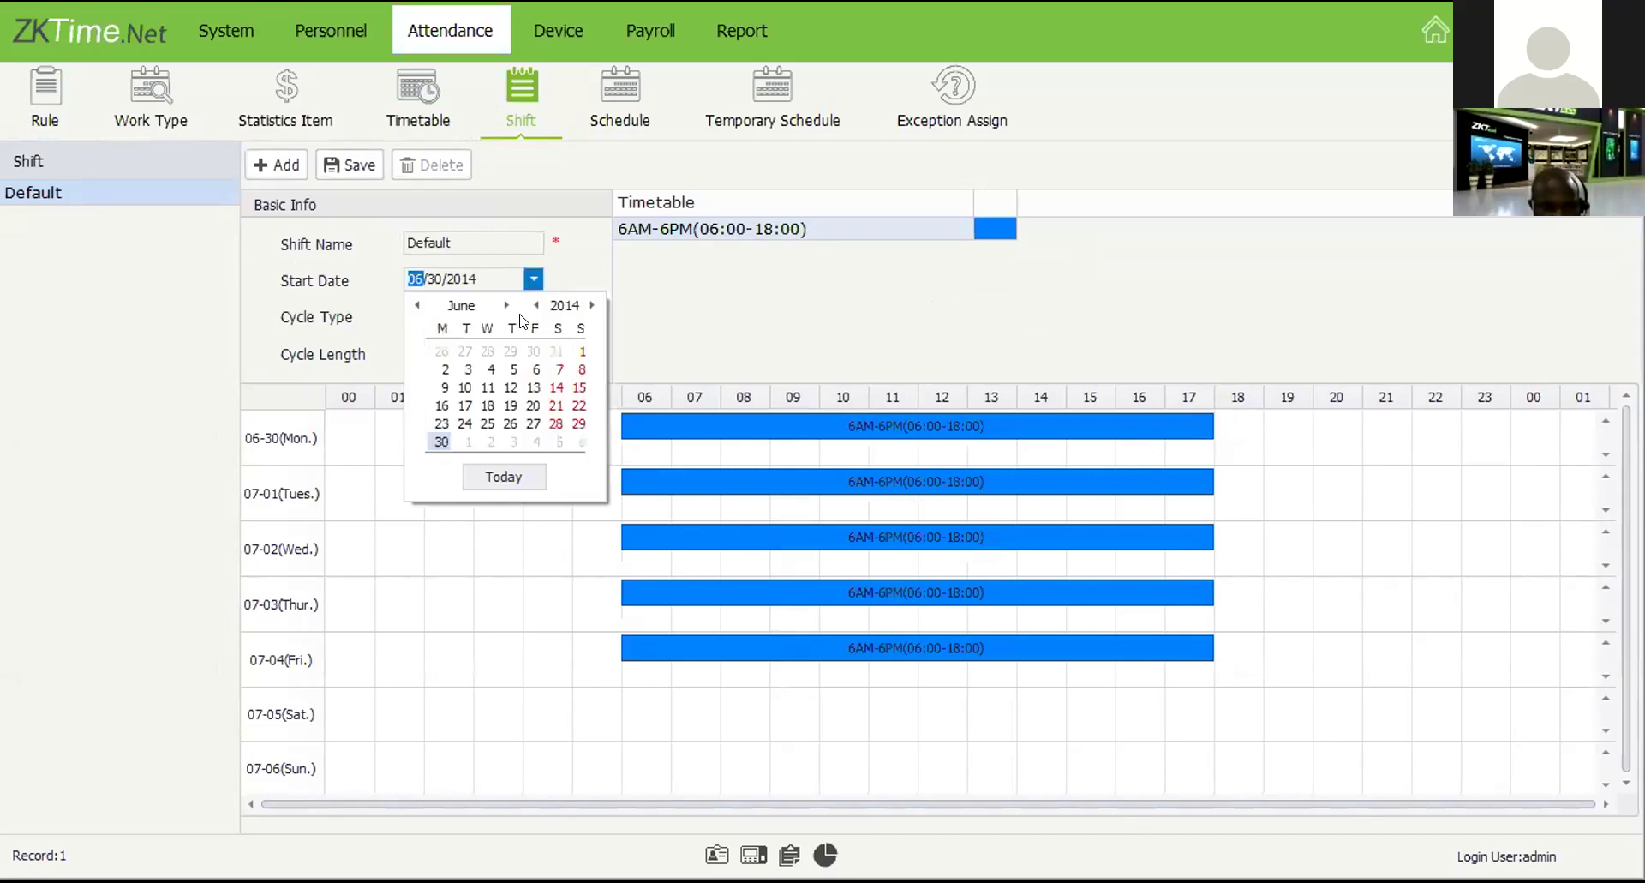
{"action": "left_click", "coordinate": [507, 305]}
{"action": "left_click", "coordinate": [507, 305]}
{"action": "left_click", "coordinate": [507, 305]}
{"action": "left_click", "coordinate": [507, 305]}
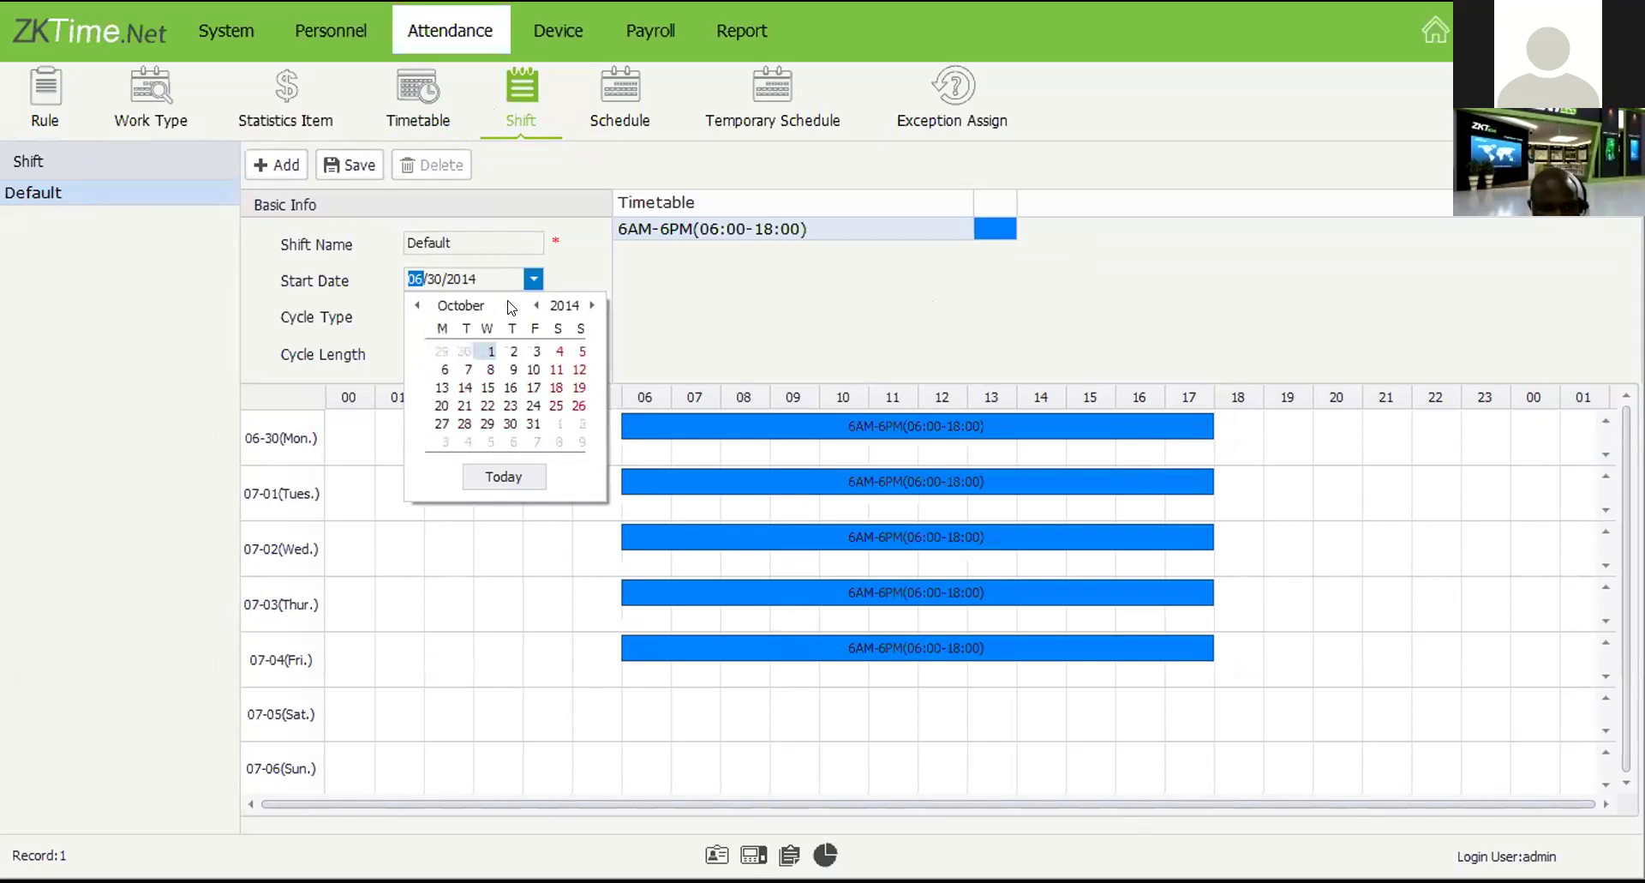
{"action": "left_click", "coordinate": [415, 305]}
{"action": "left_click", "coordinate": [588, 306]}
{"action": "left_click", "coordinate": [588, 306]}
{"action": "left_click", "coordinate": [588, 306]}
{"action": "left_click", "coordinate": [588, 306]}
{"action": "left_click", "coordinate": [588, 306]}
{"action": "left_click", "coordinate": [588, 305]}
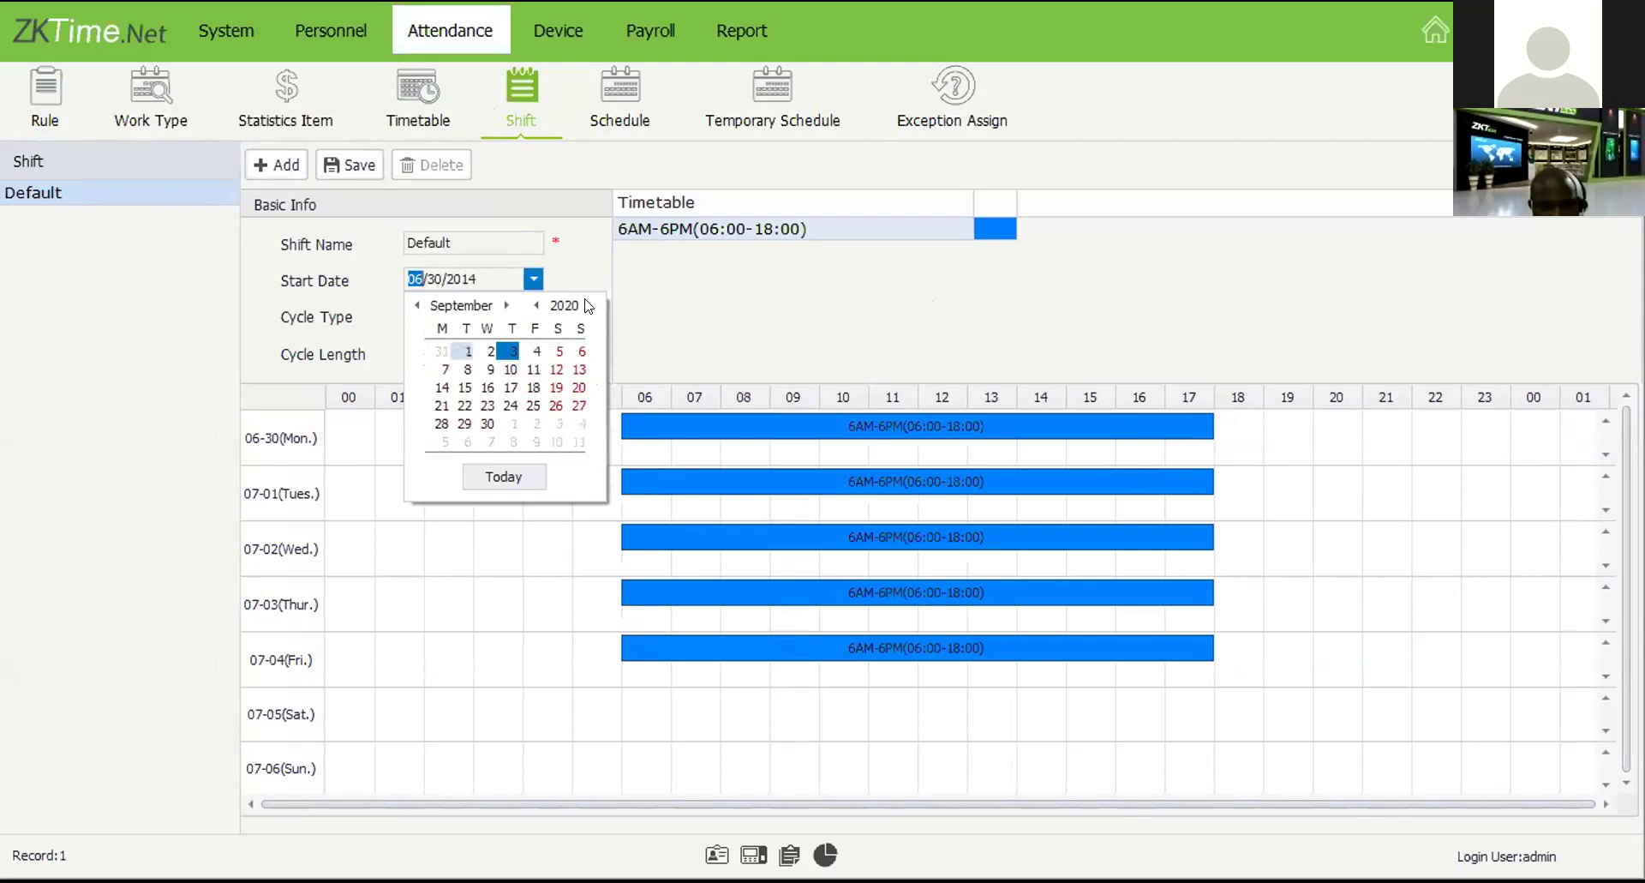
{"action": "left_click", "coordinate": [444, 349]}
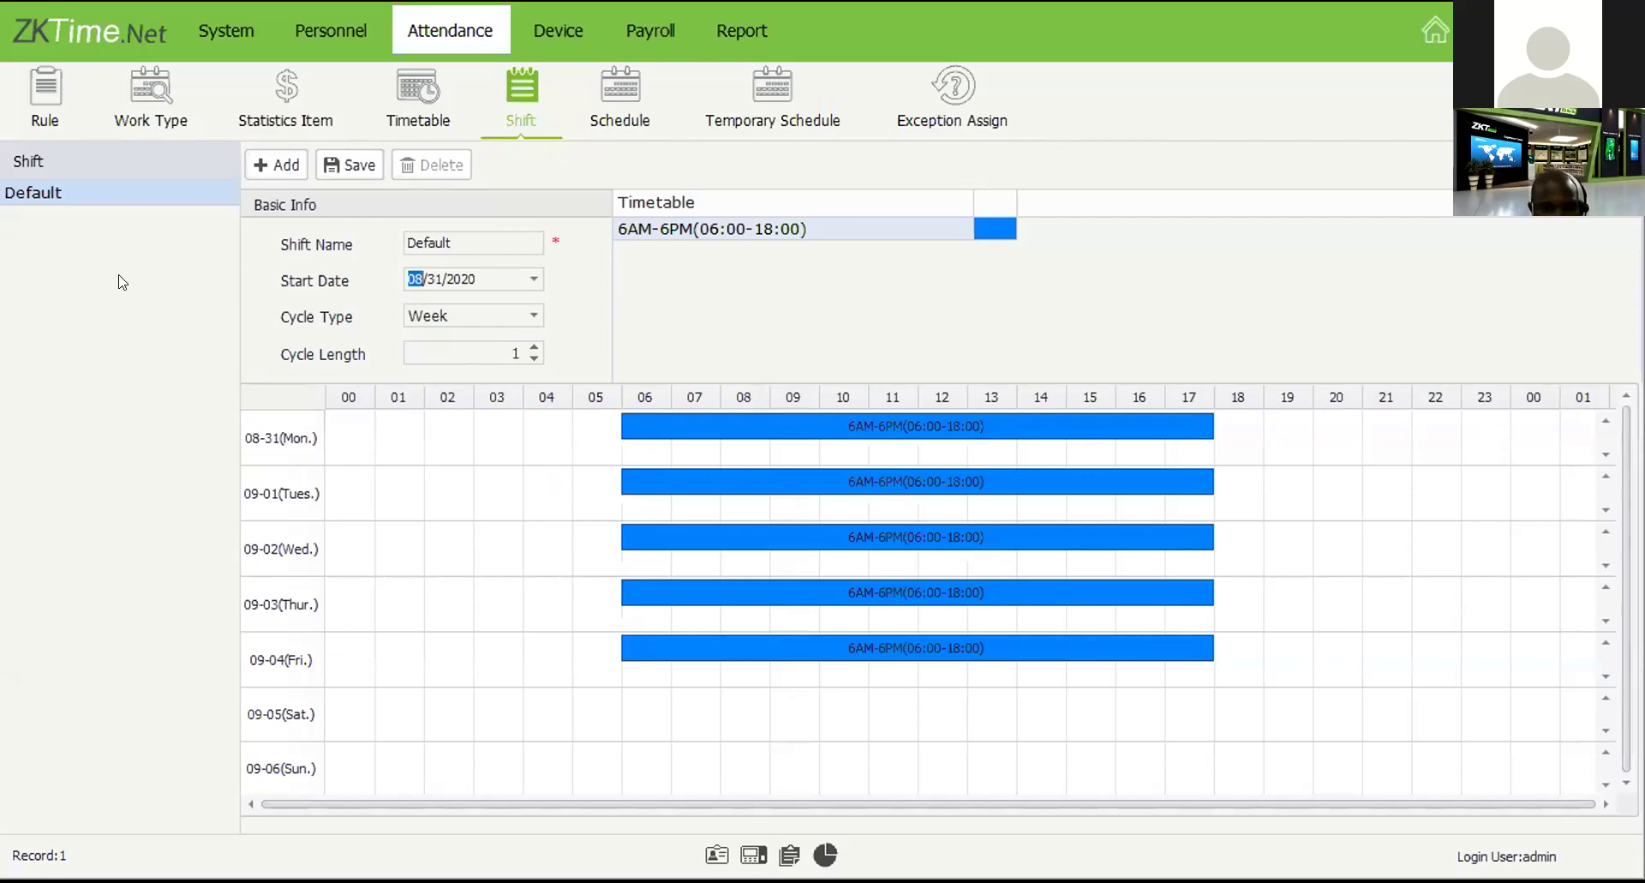
{"action": "left_click", "coordinate": [534, 346]}
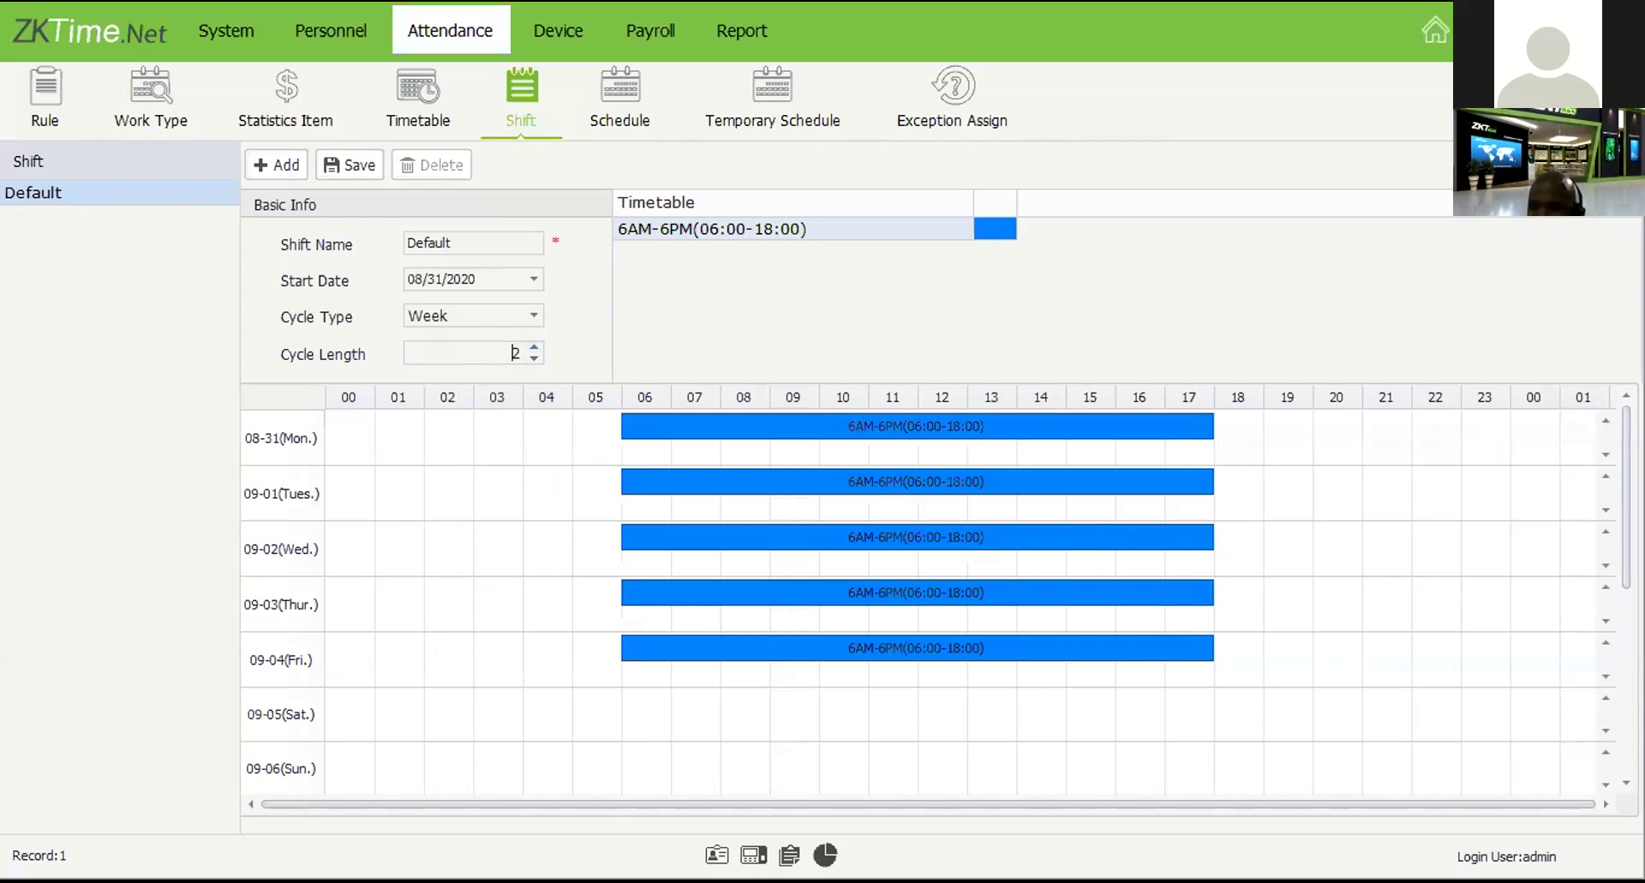
Rename the Default shift to NORMAL, save it, and go to the Schedule page.
{"action": "scroll", "coordinate": [930, 600], "scroll_direction": "down", "scroll_amount": 1}
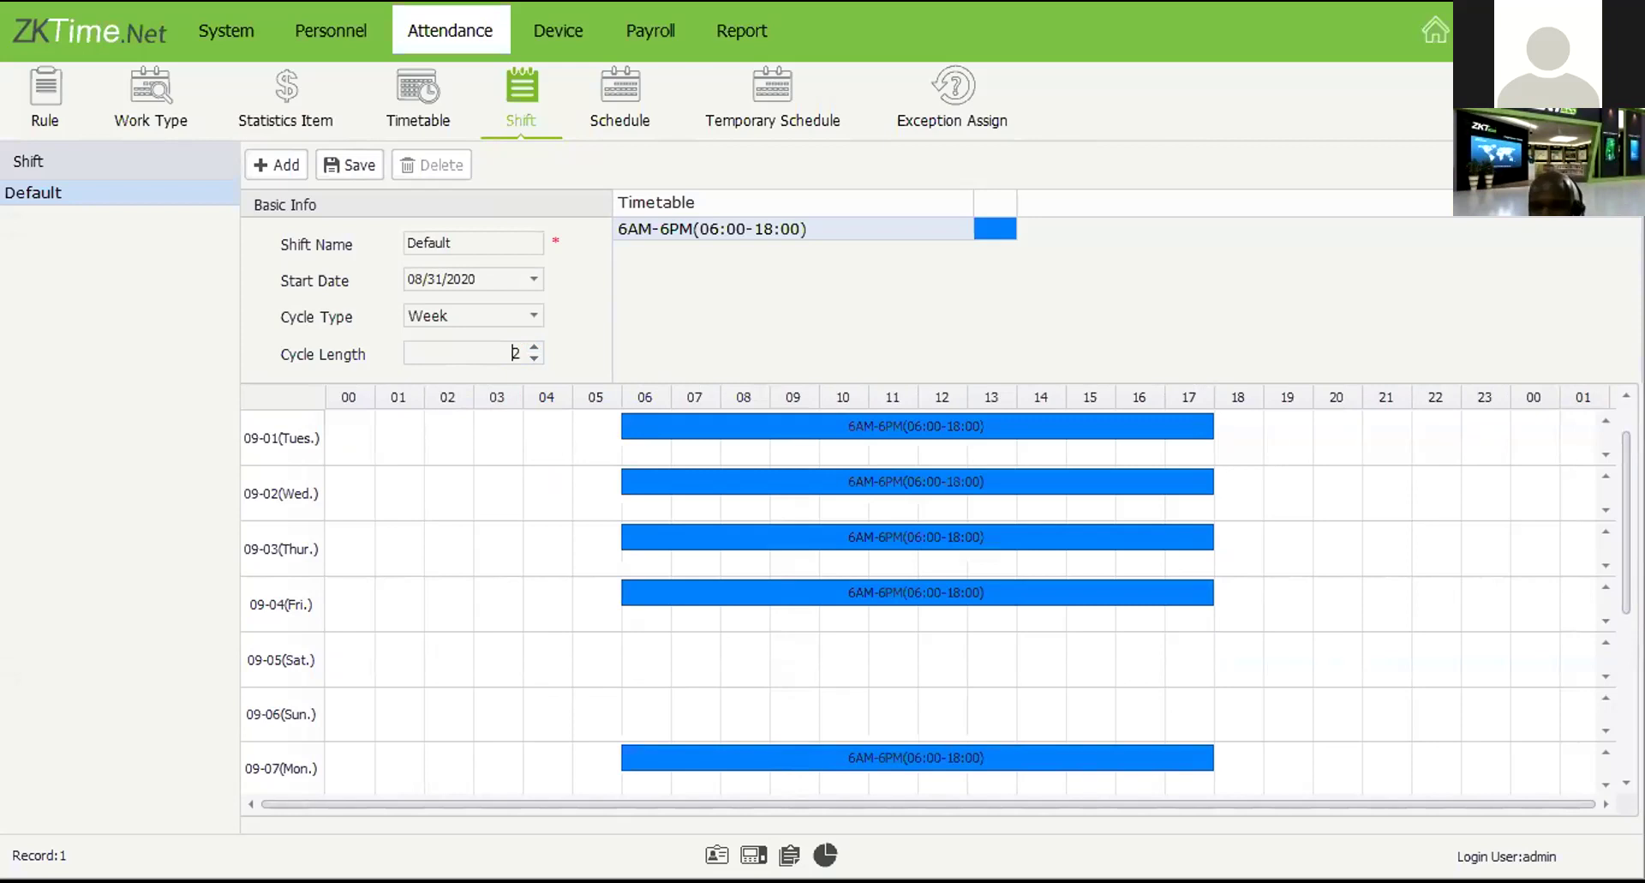
{"action": "scroll", "coordinate": [934, 600], "scroll_direction": "up", "scroll_amount": 1}
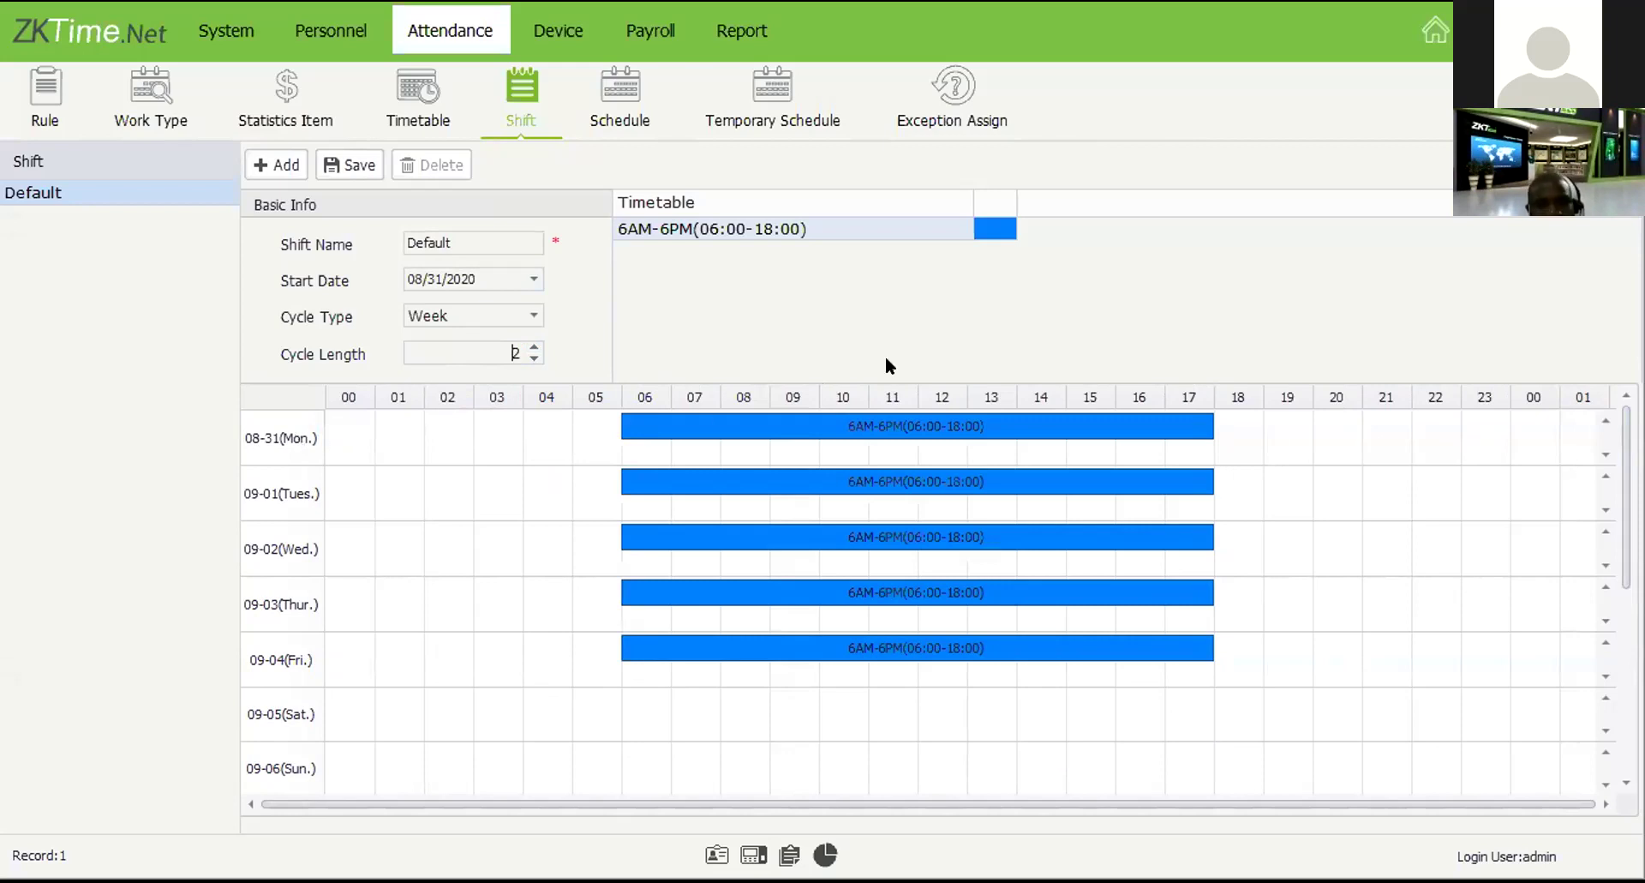
{"action": "left_click", "coordinate": [362, 168]}
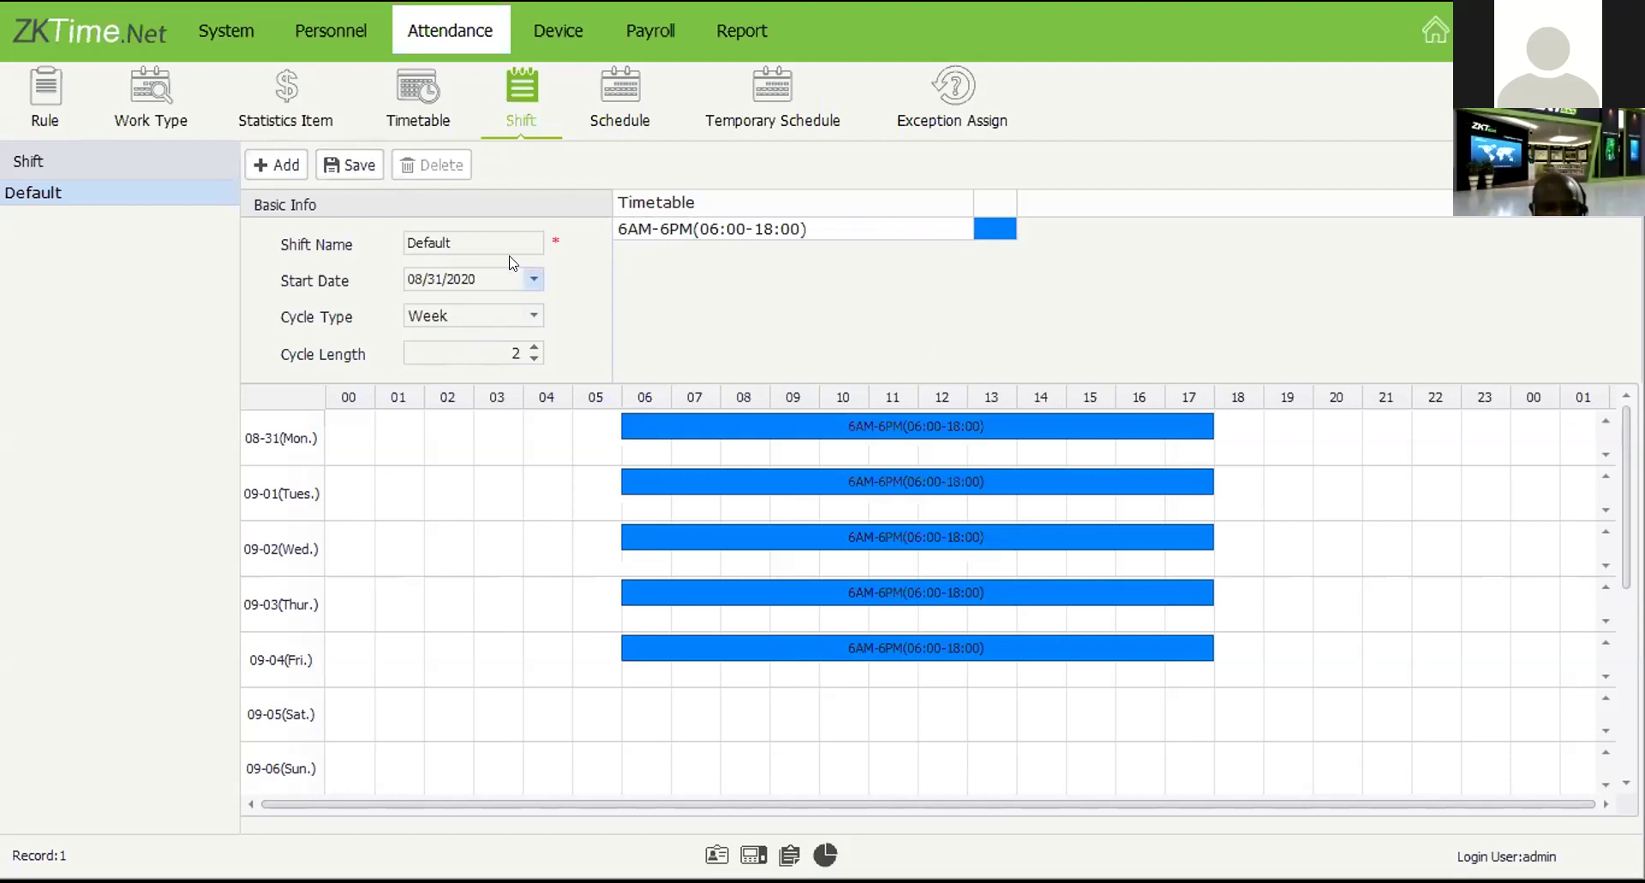
{"action": "key", "text": "BackSpace"}
{"action": "key", "text": "BackSpace"}
{"action": "key", "text": "BackSpace"}
{"action": "key", "text": "BackSpace"}
{"action": "key", "text": "BackSpace"}
{"action": "key", "text": "BackSpace"}
{"action": "key", "text": "BackSpace"}
{"action": "type", "text": "NORMAL"}
{"action": "left_click", "coordinate": [341, 168]}
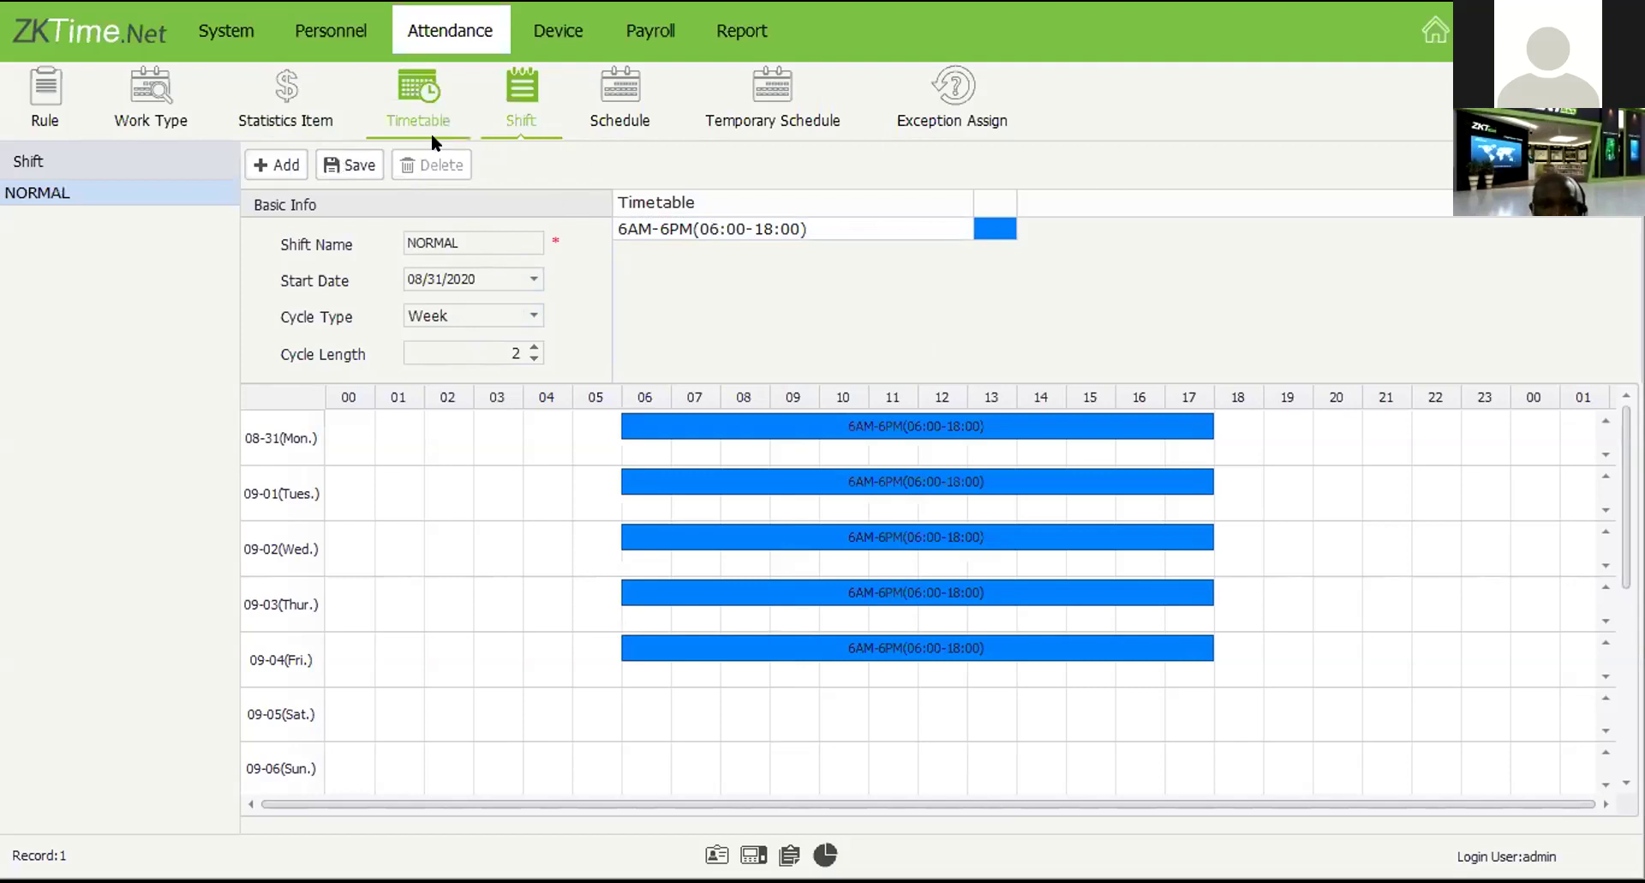
{"action": "left_click", "coordinate": [618, 125]}
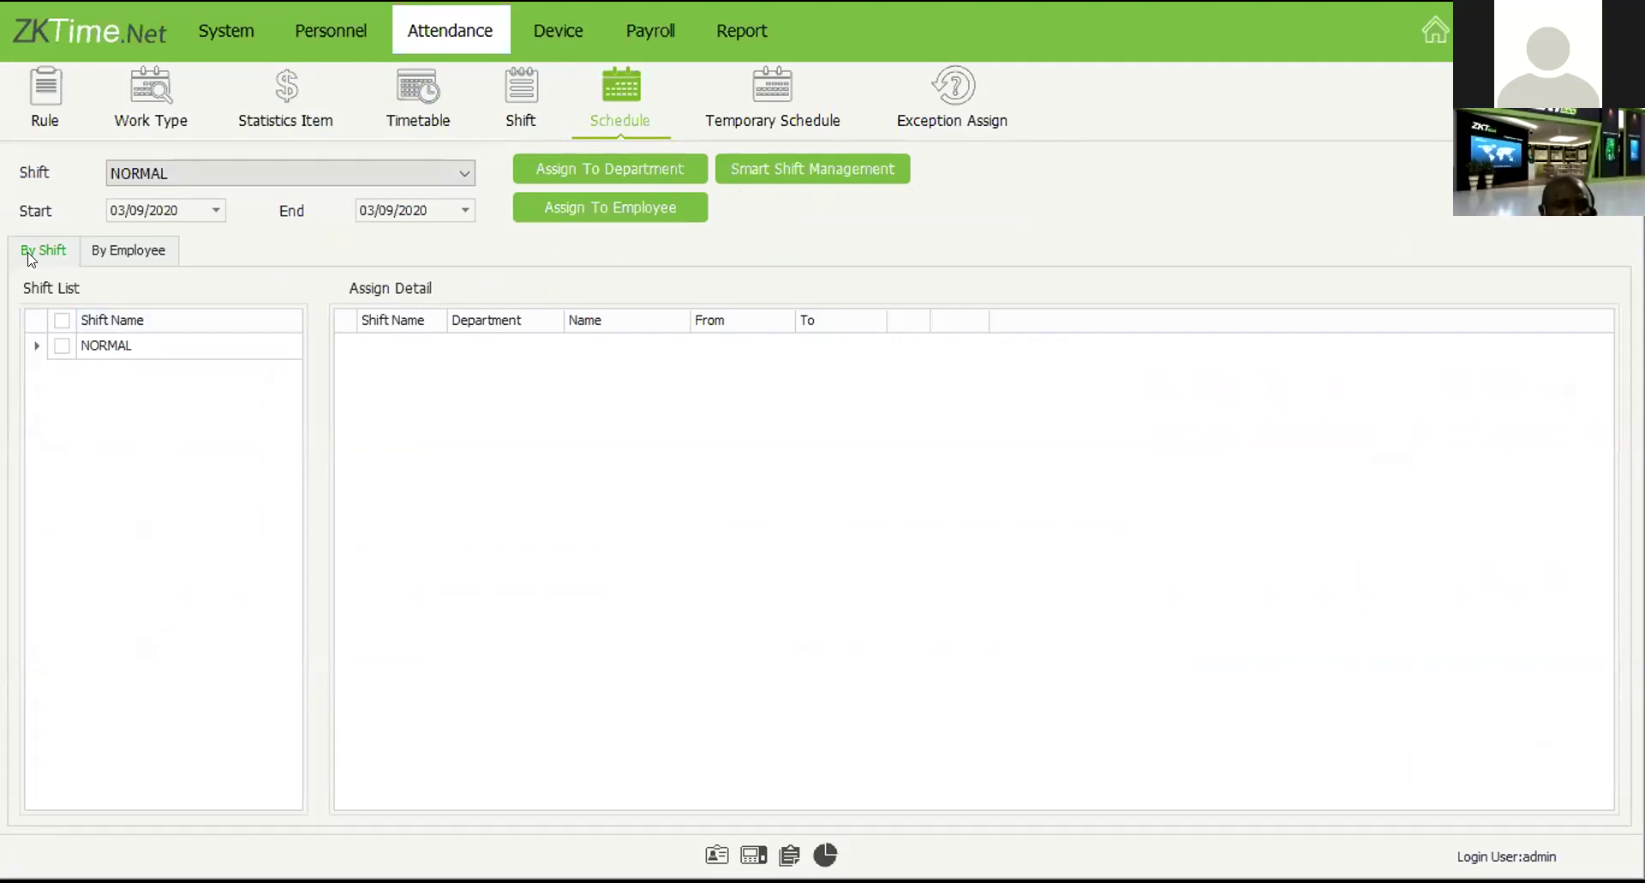
Assign the NORMAL shift to the ACCOUNT department from the By Employee view, then return to By Shift.
{"action": "left_click", "coordinate": [111, 260]}
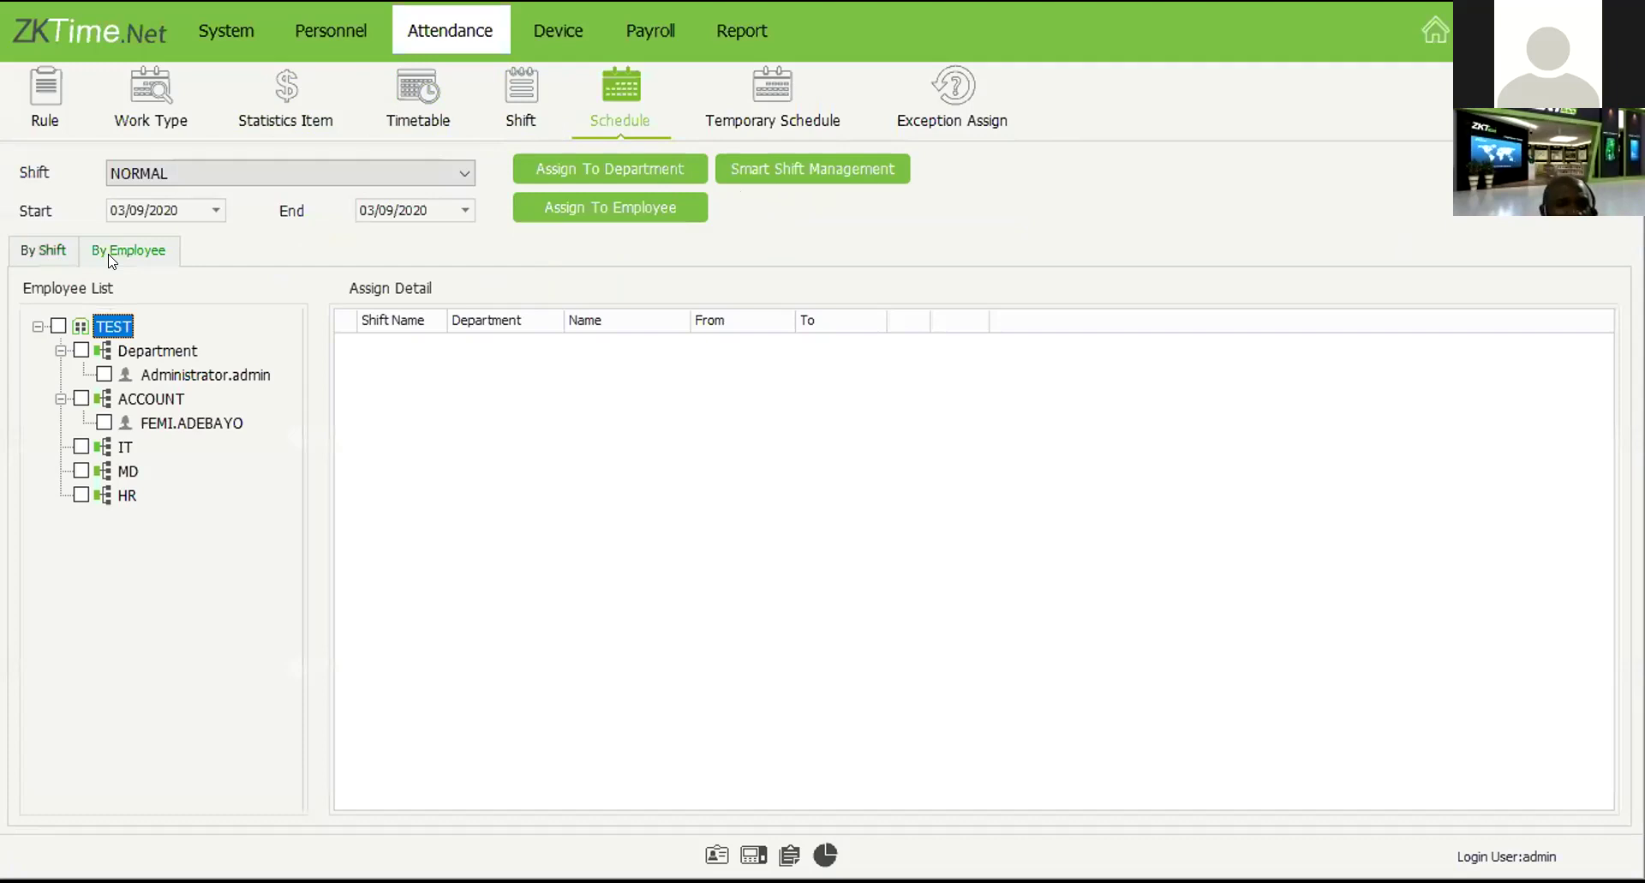
{"action": "left_click", "coordinate": [81, 398]}
{"action": "left_click", "coordinate": [636, 172]}
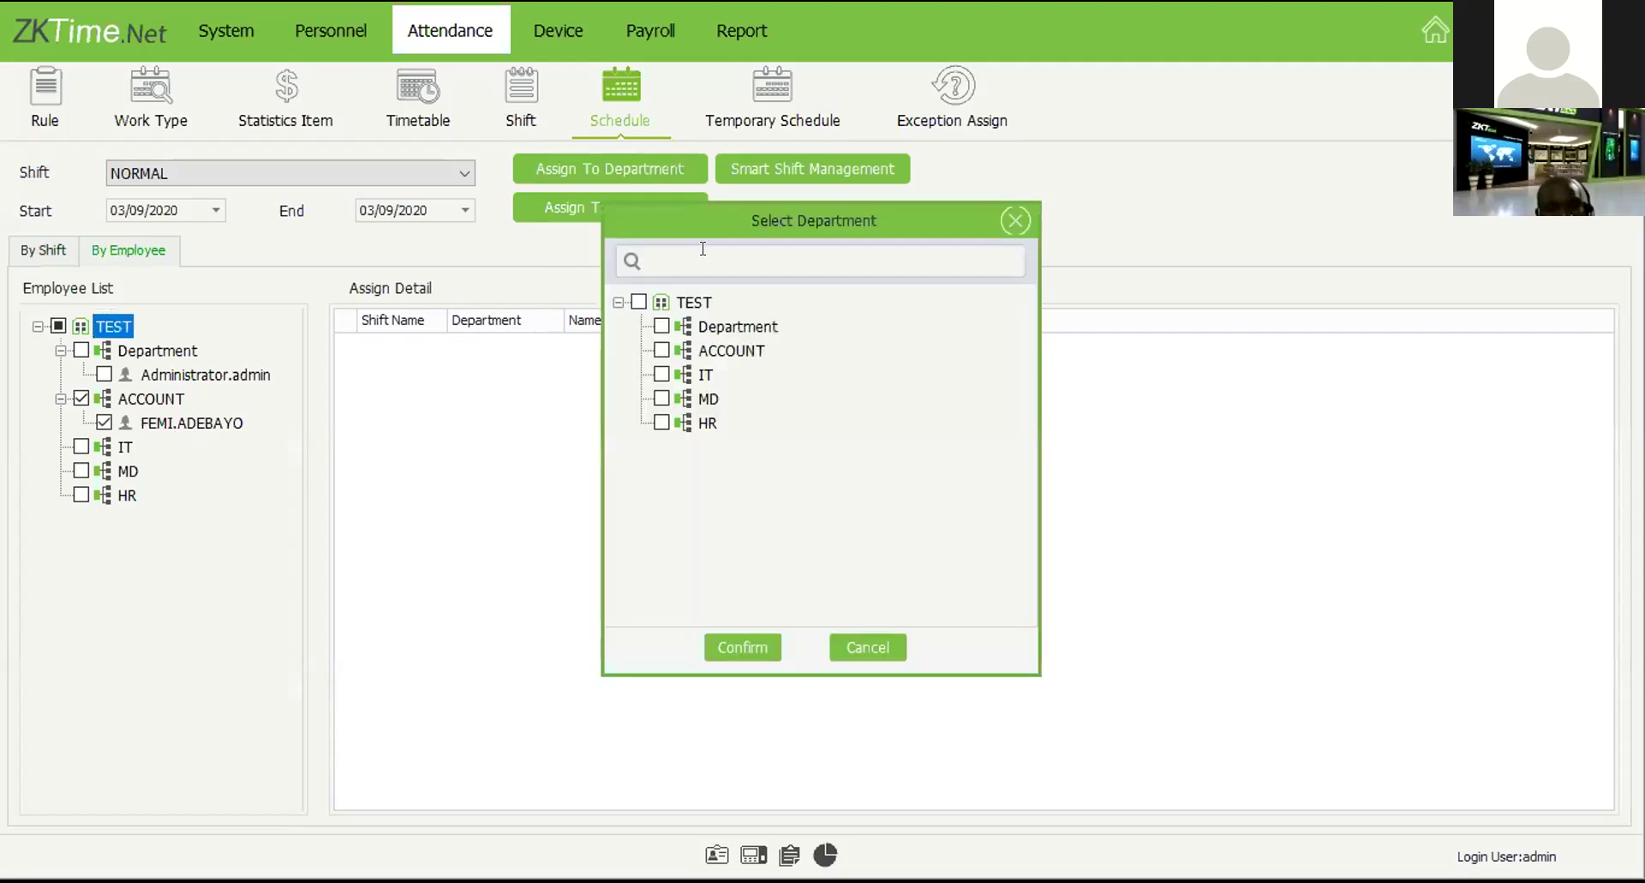
{"action": "left_click", "coordinate": [661, 350]}
{"action": "left_click", "coordinate": [740, 638]}
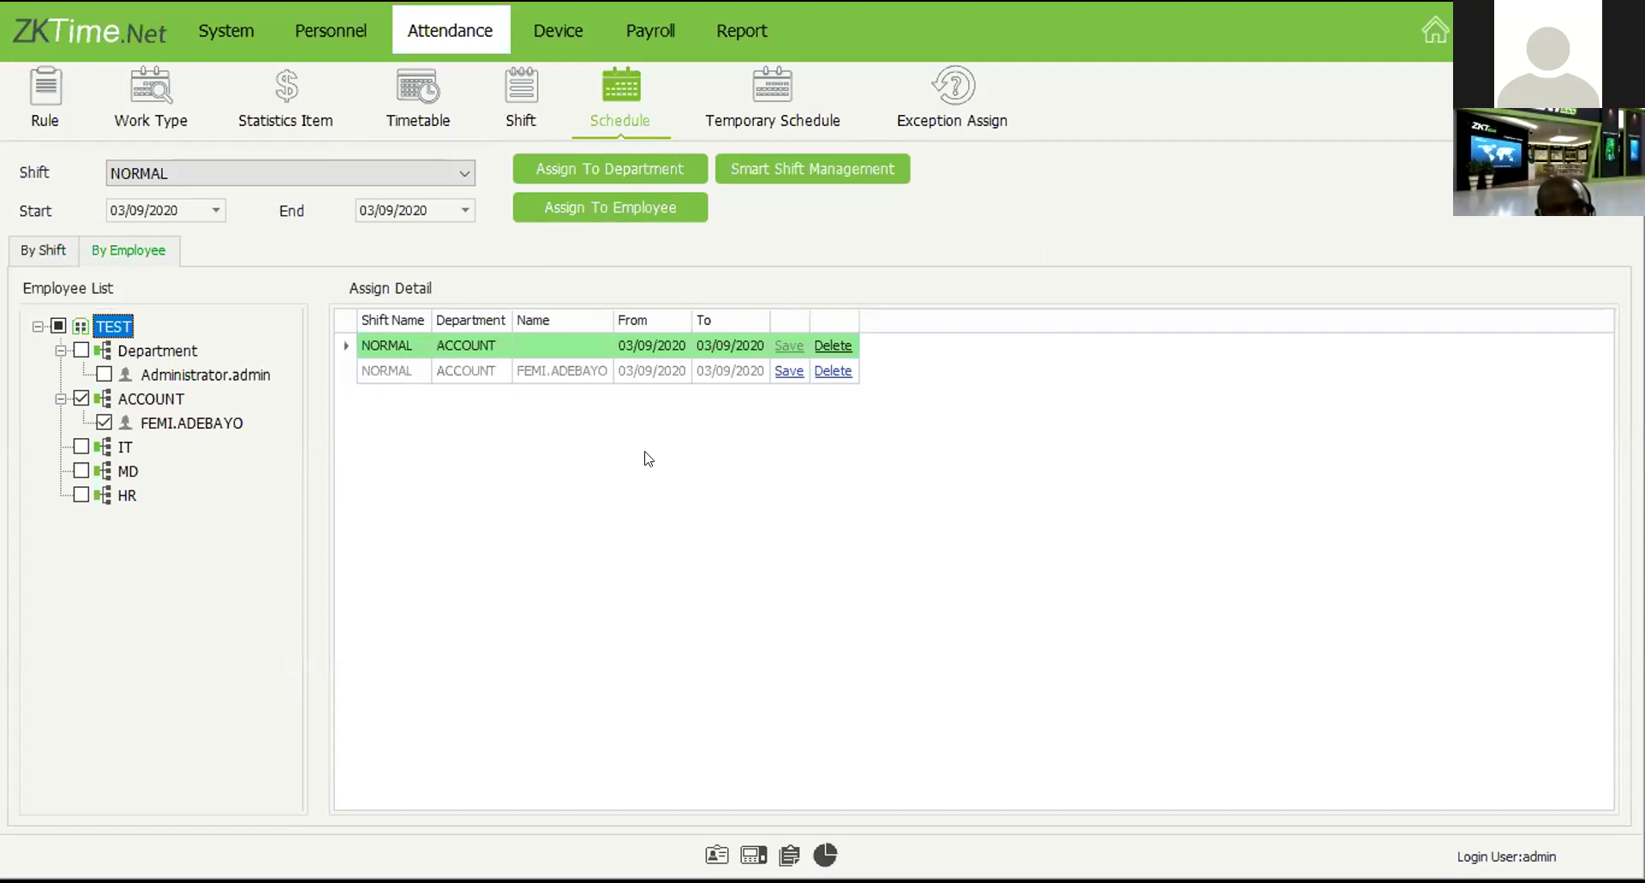
{"action": "left_click", "coordinate": [41, 249]}
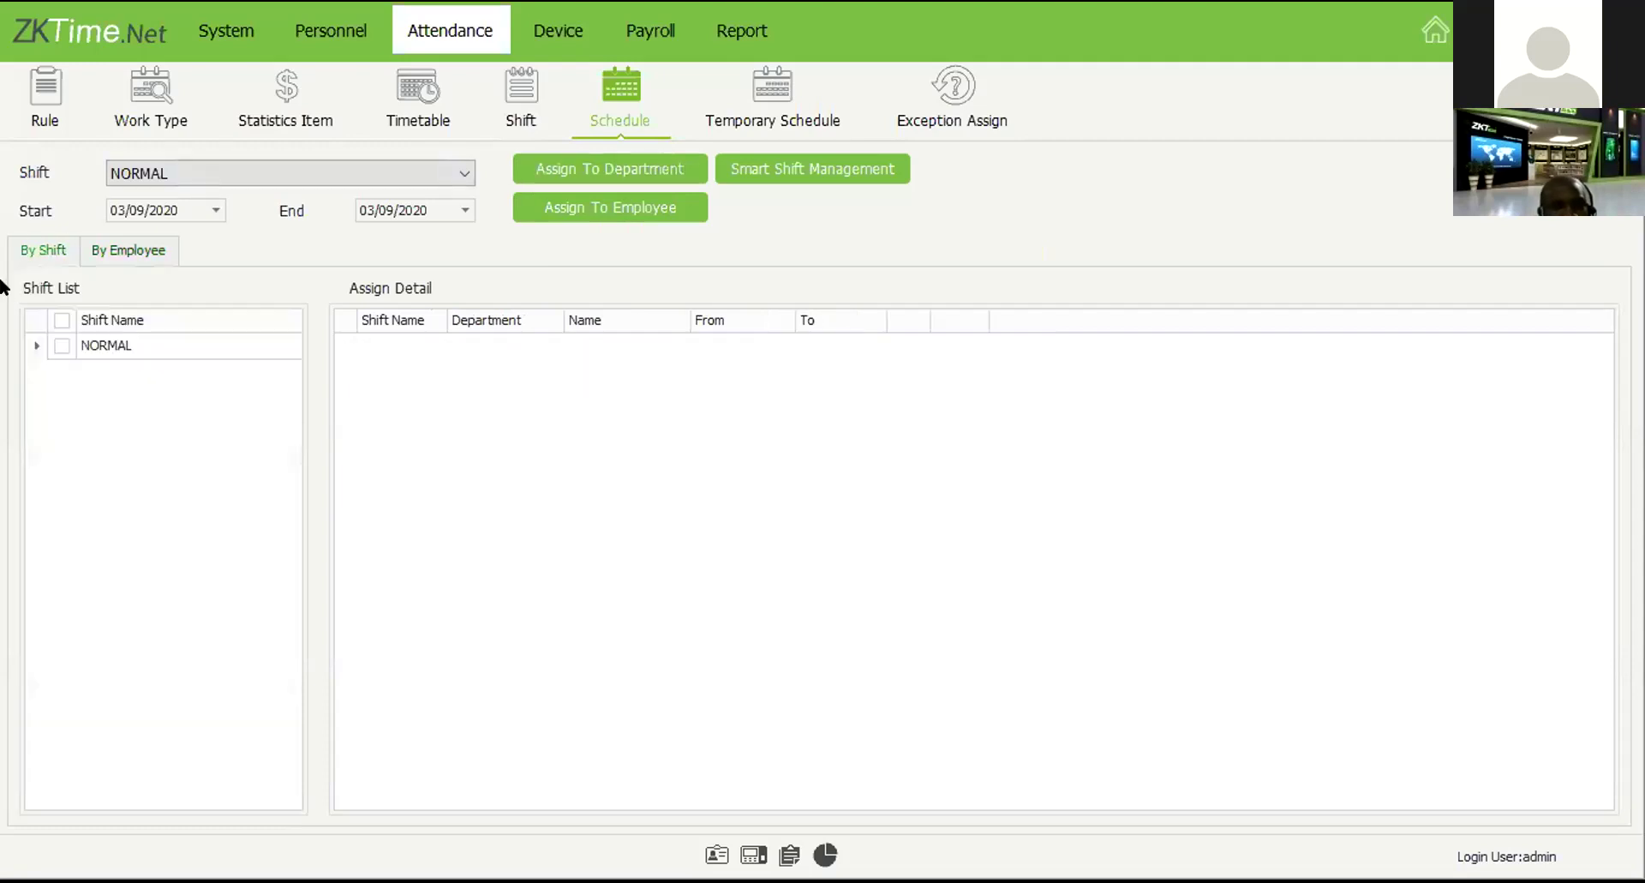
Assign the NORMAL shift to the administrator employee for 03/09/2020.
{"action": "left_click", "coordinate": [62, 346]}
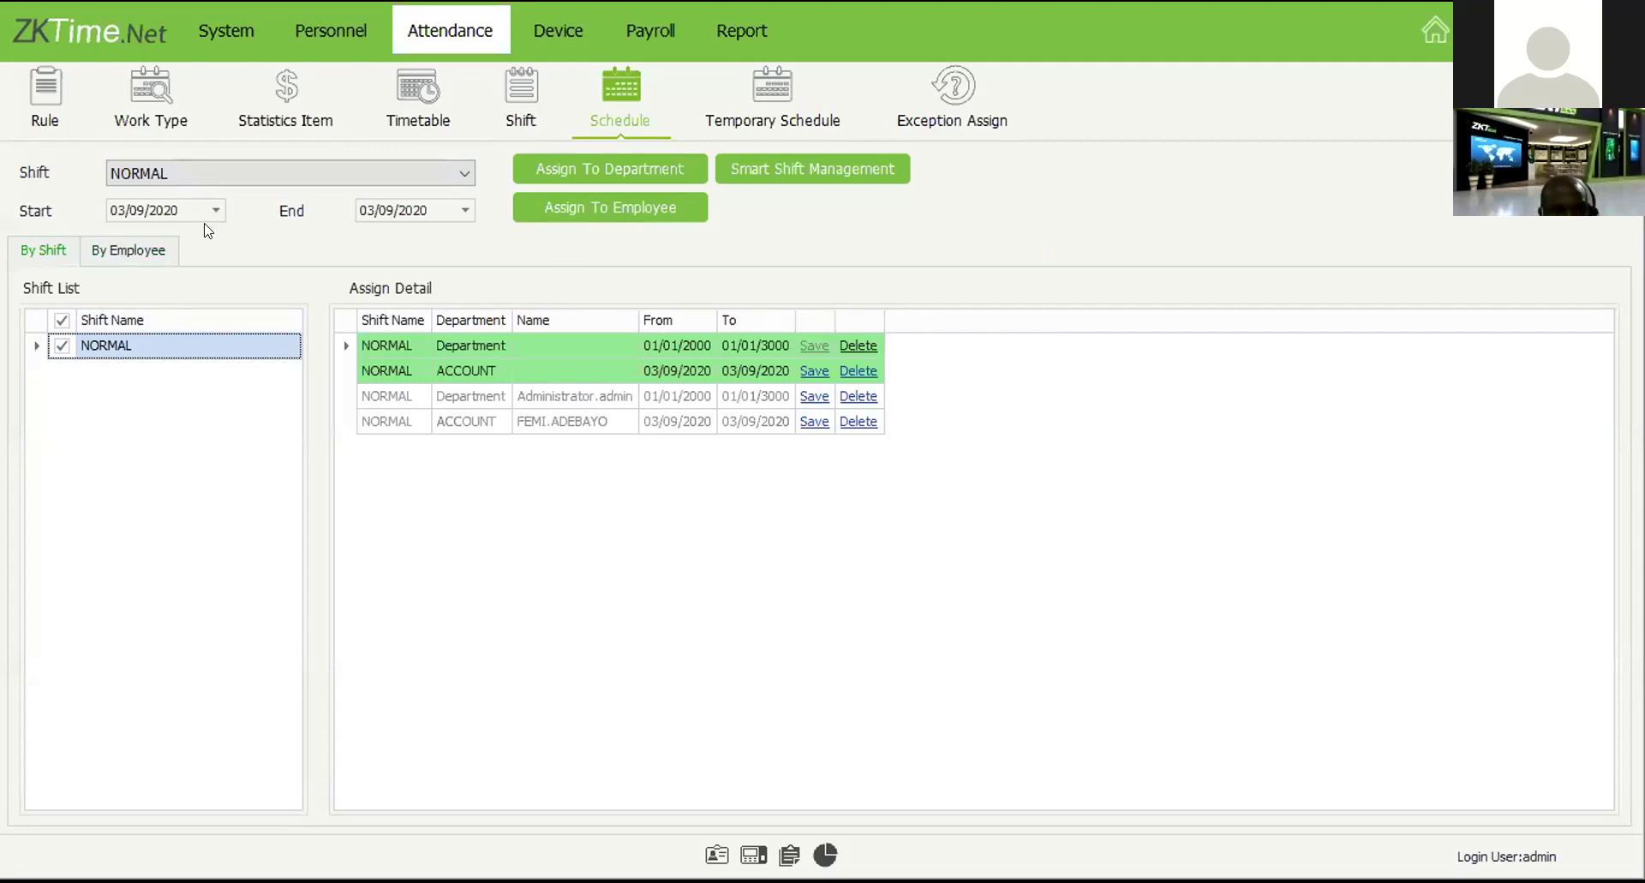
{"action": "left_click", "coordinate": [591, 209]}
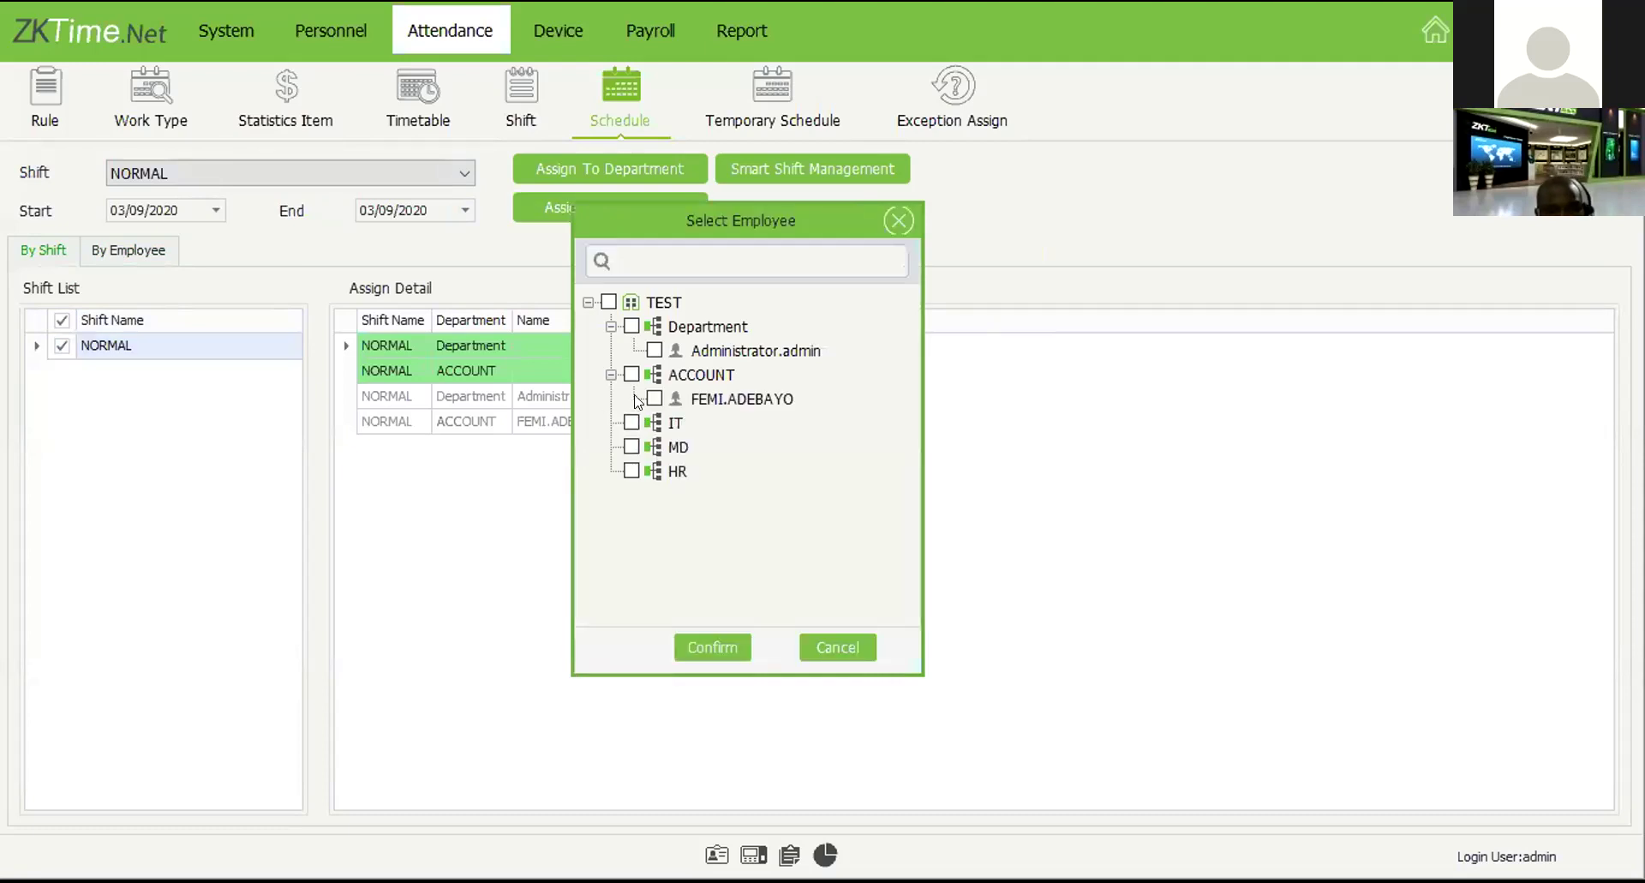
{"action": "left_click", "coordinate": [654, 350]}
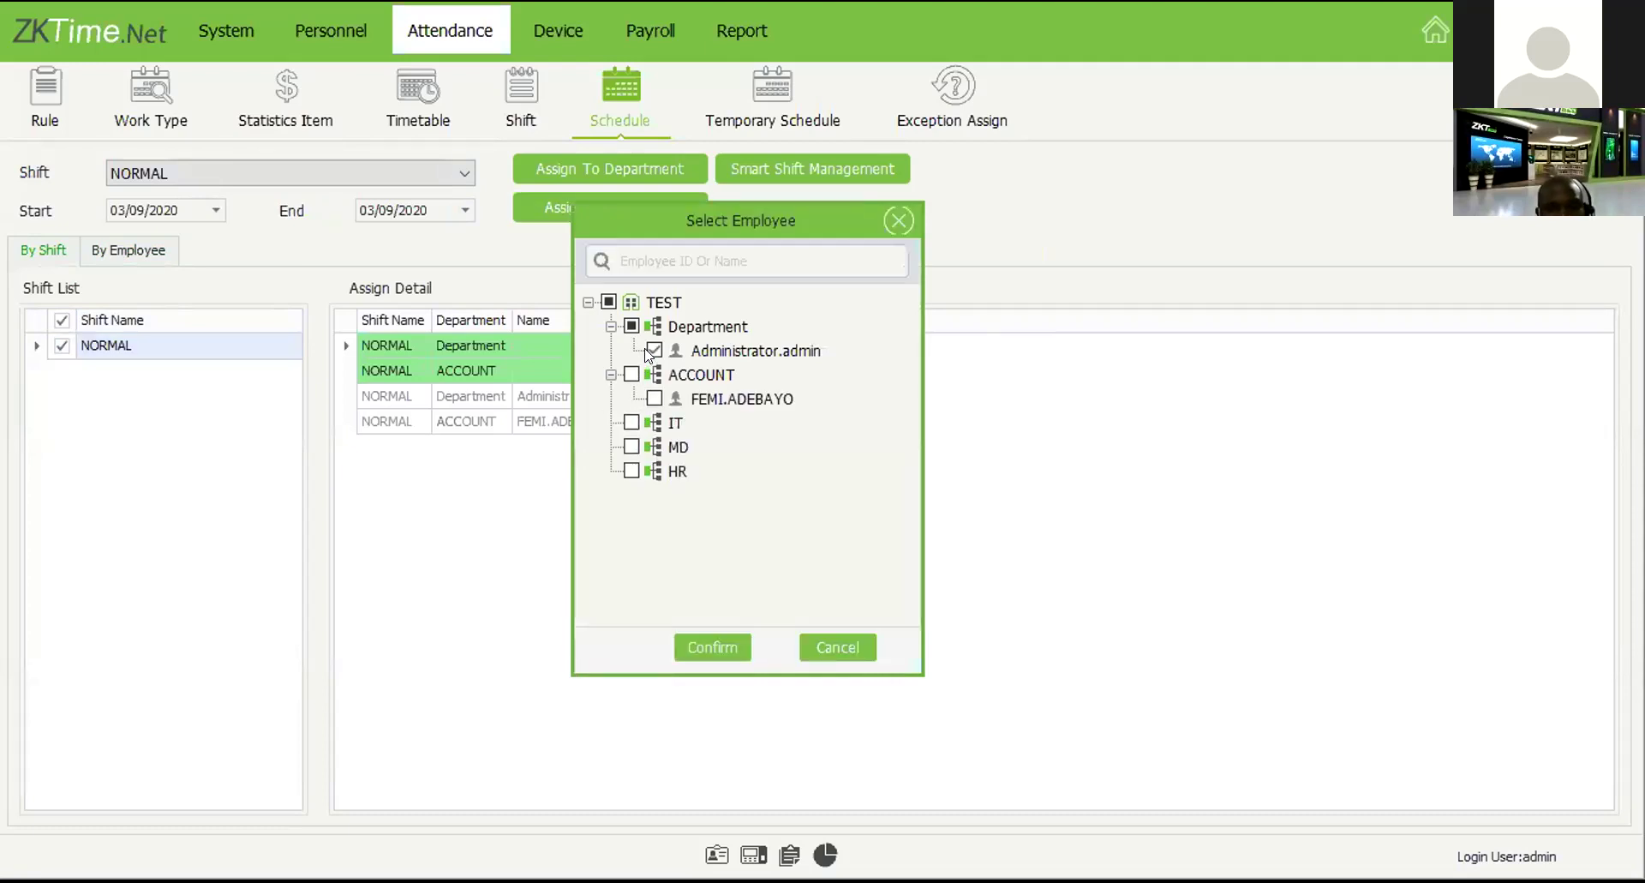
{"action": "left_click", "coordinate": [704, 645]}
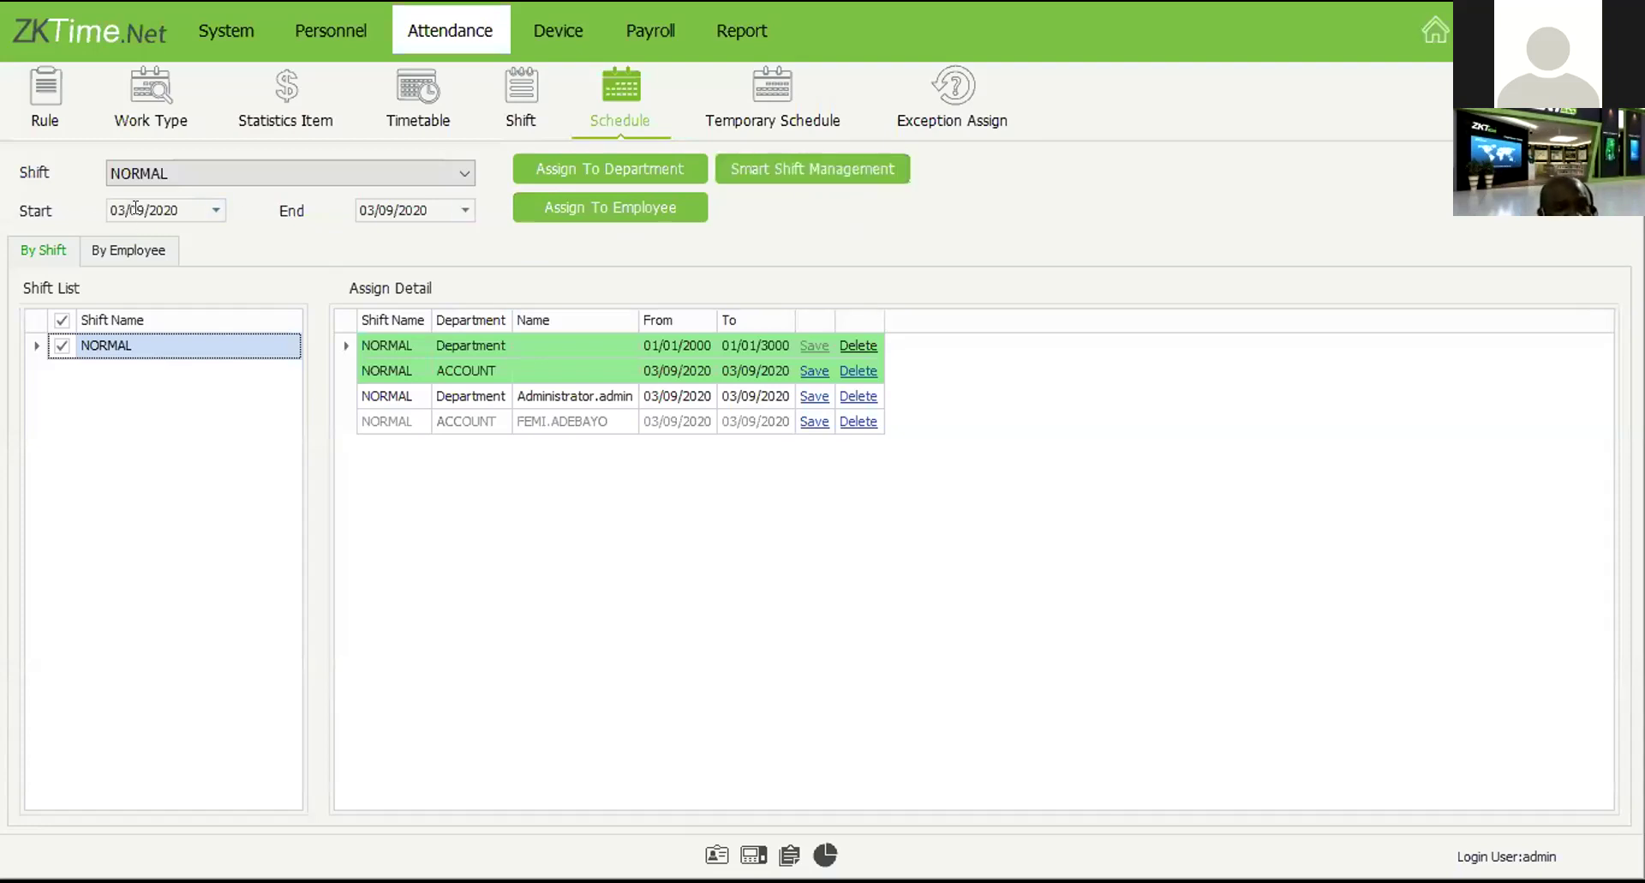
Move NORMAL into the IT department's assigned shifts in Smart Shift Management.
{"action": "left_click", "coordinate": [832, 168]}
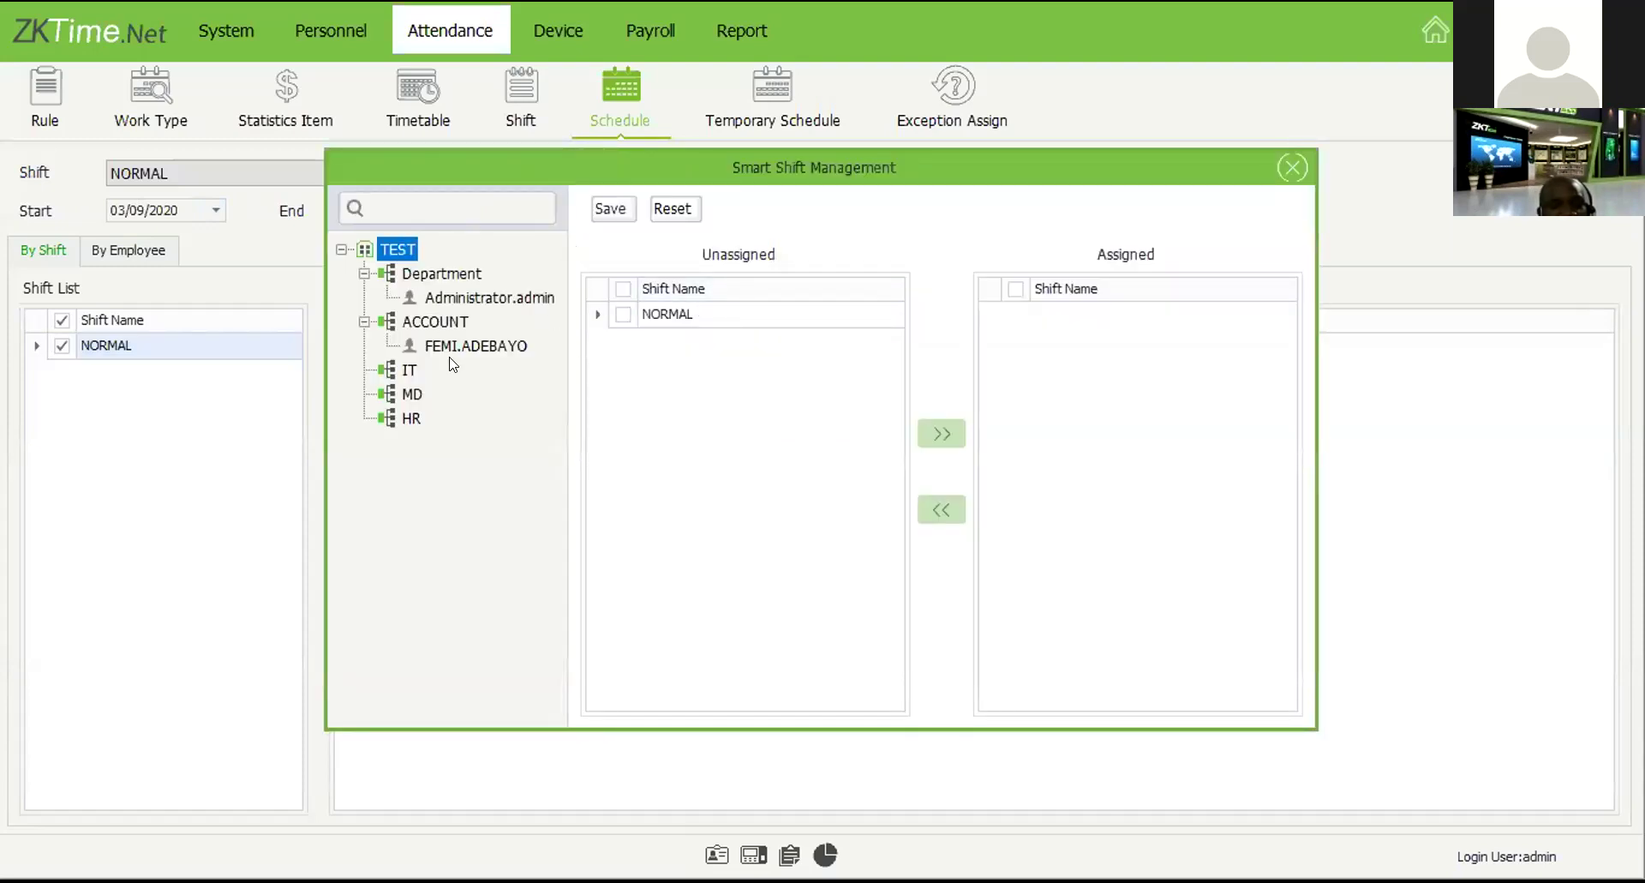
{"action": "left_click", "coordinate": [405, 370]}
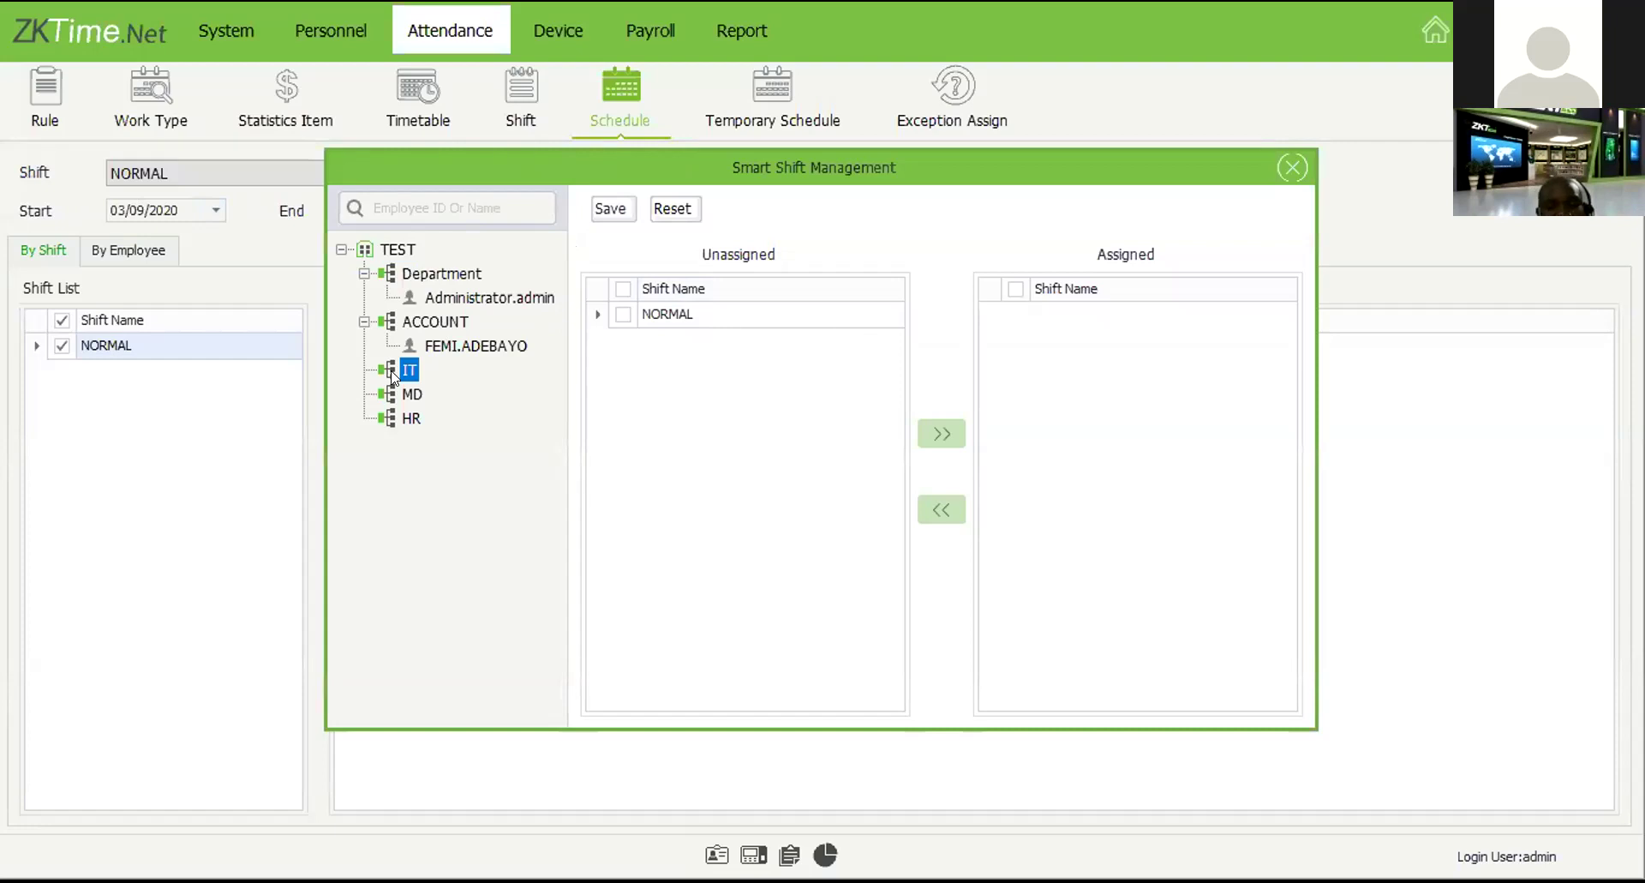
{"action": "left_click", "coordinate": [623, 314]}
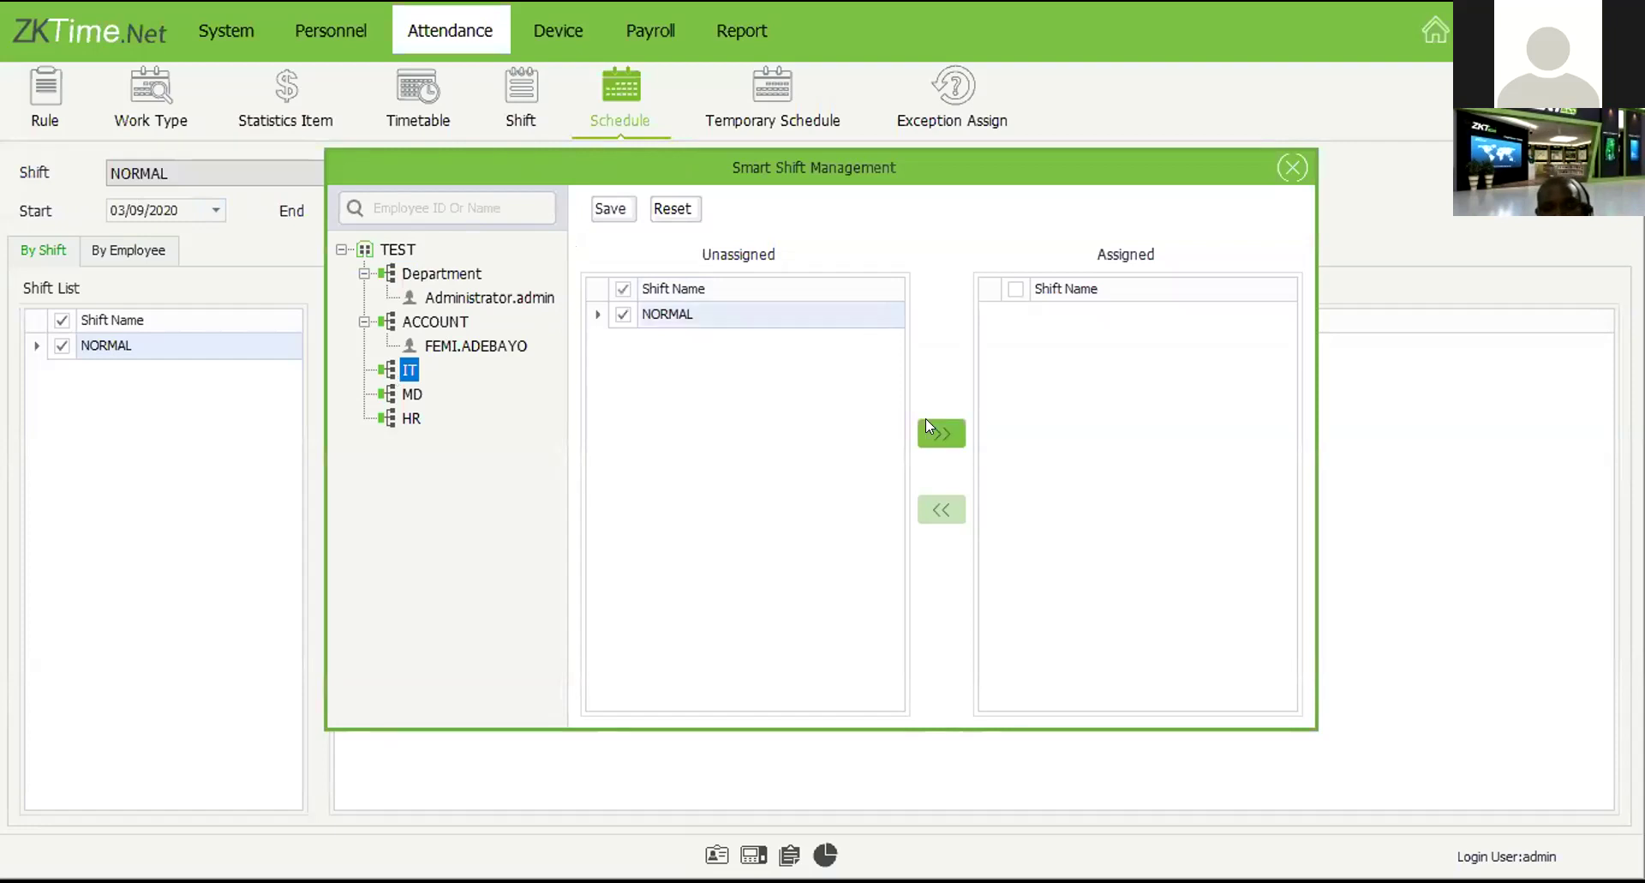
{"action": "left_click", "coordinate": [926, 422]}
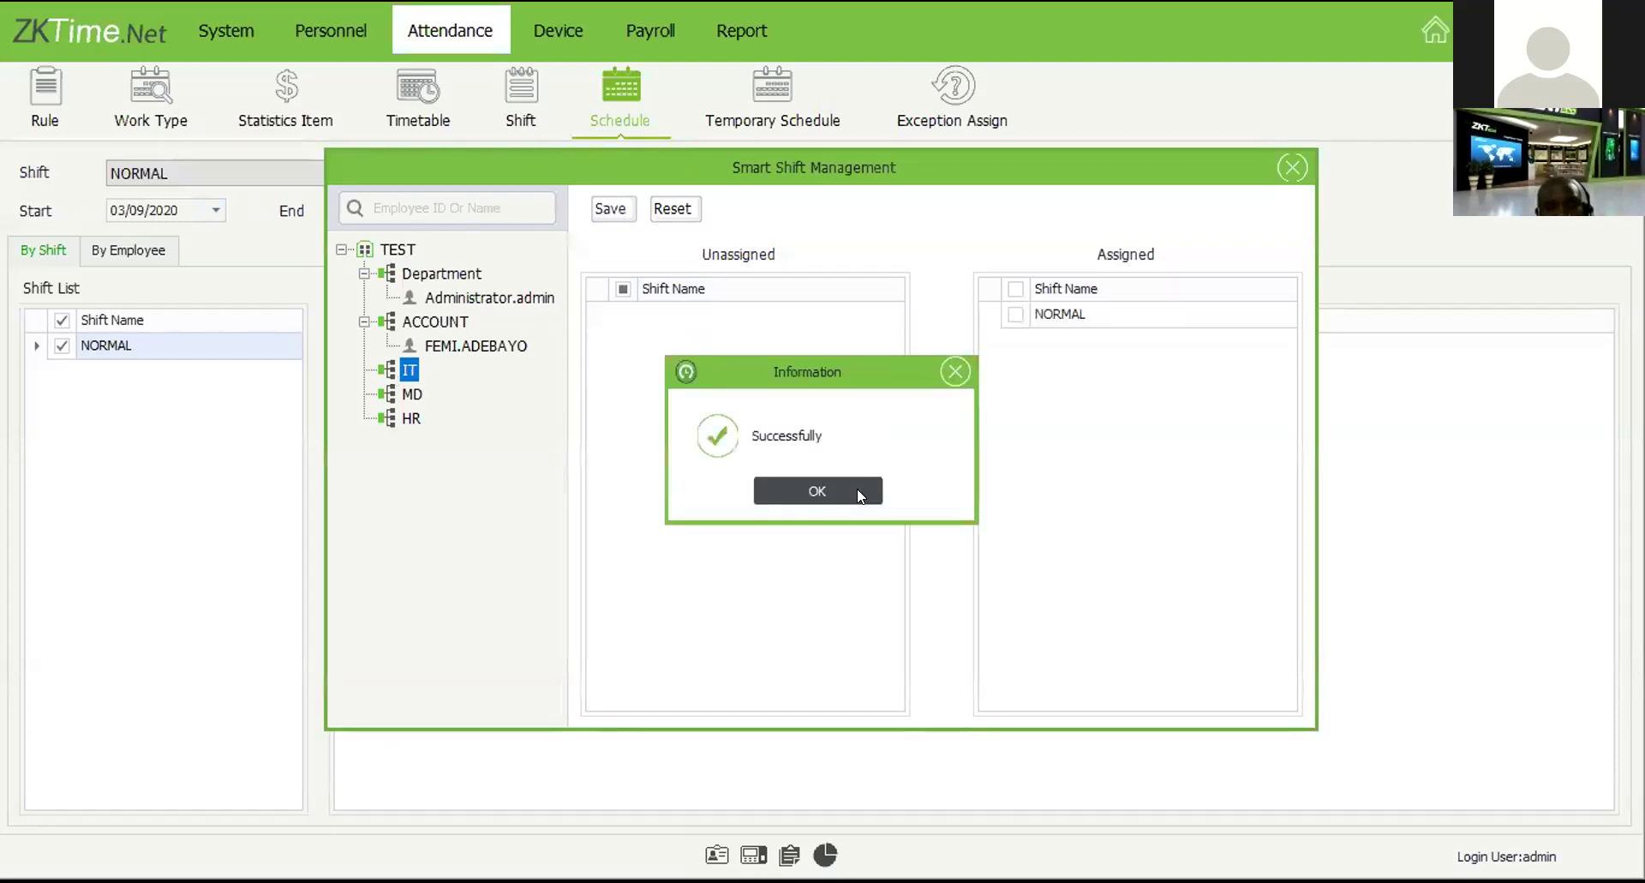
{"action": "left_click", "coordinate": [857, 488]}
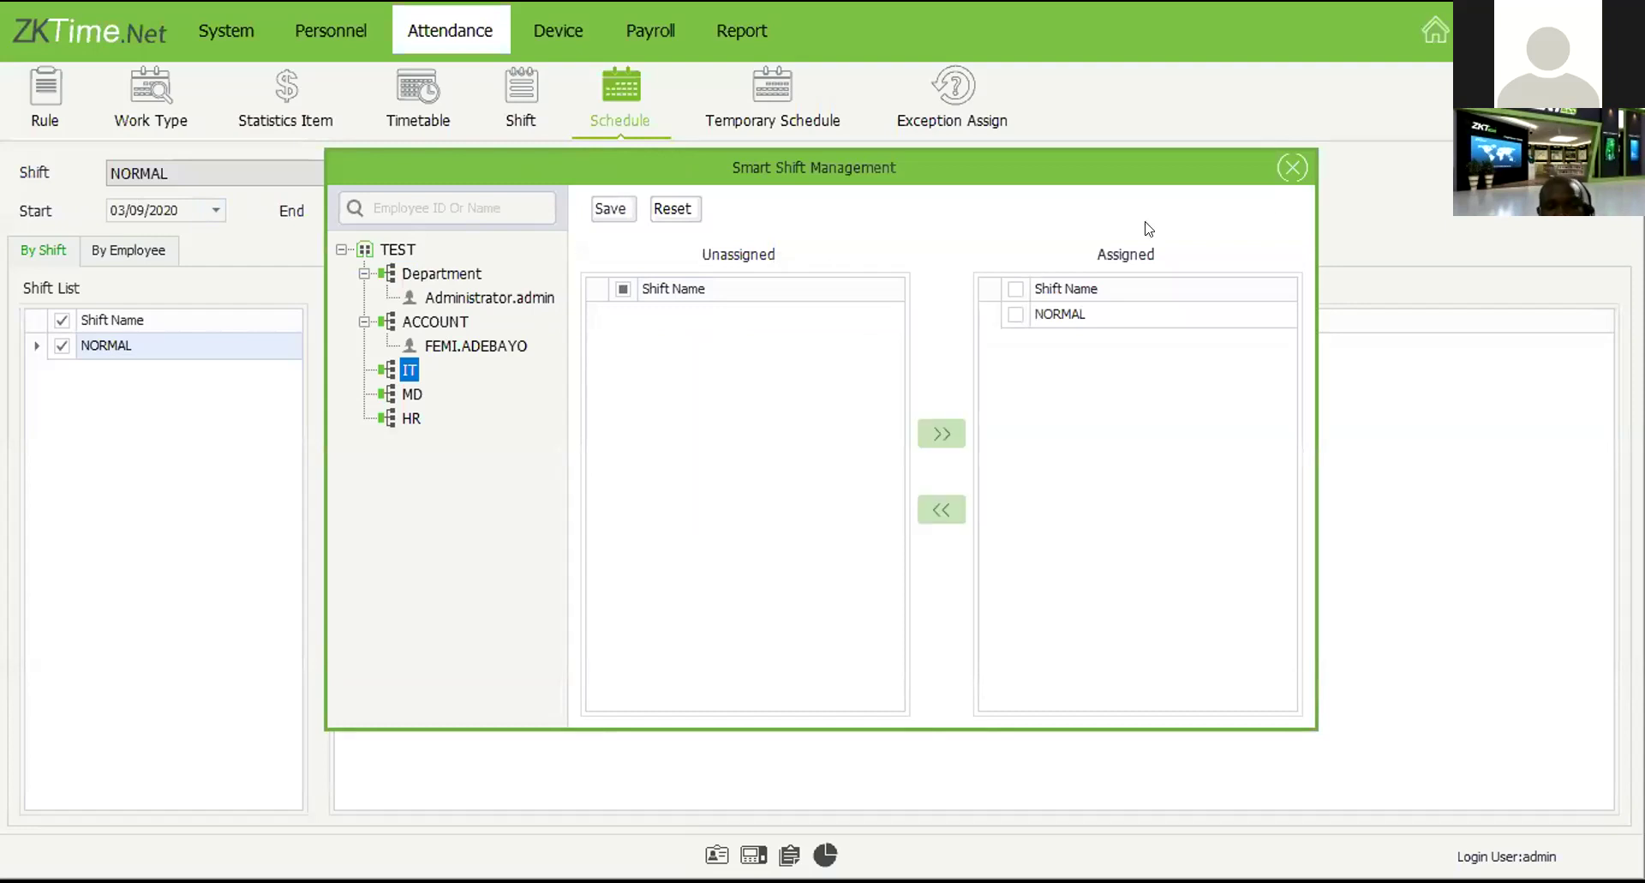
{"action": "left_click", "coordinate": [1292, 168]}
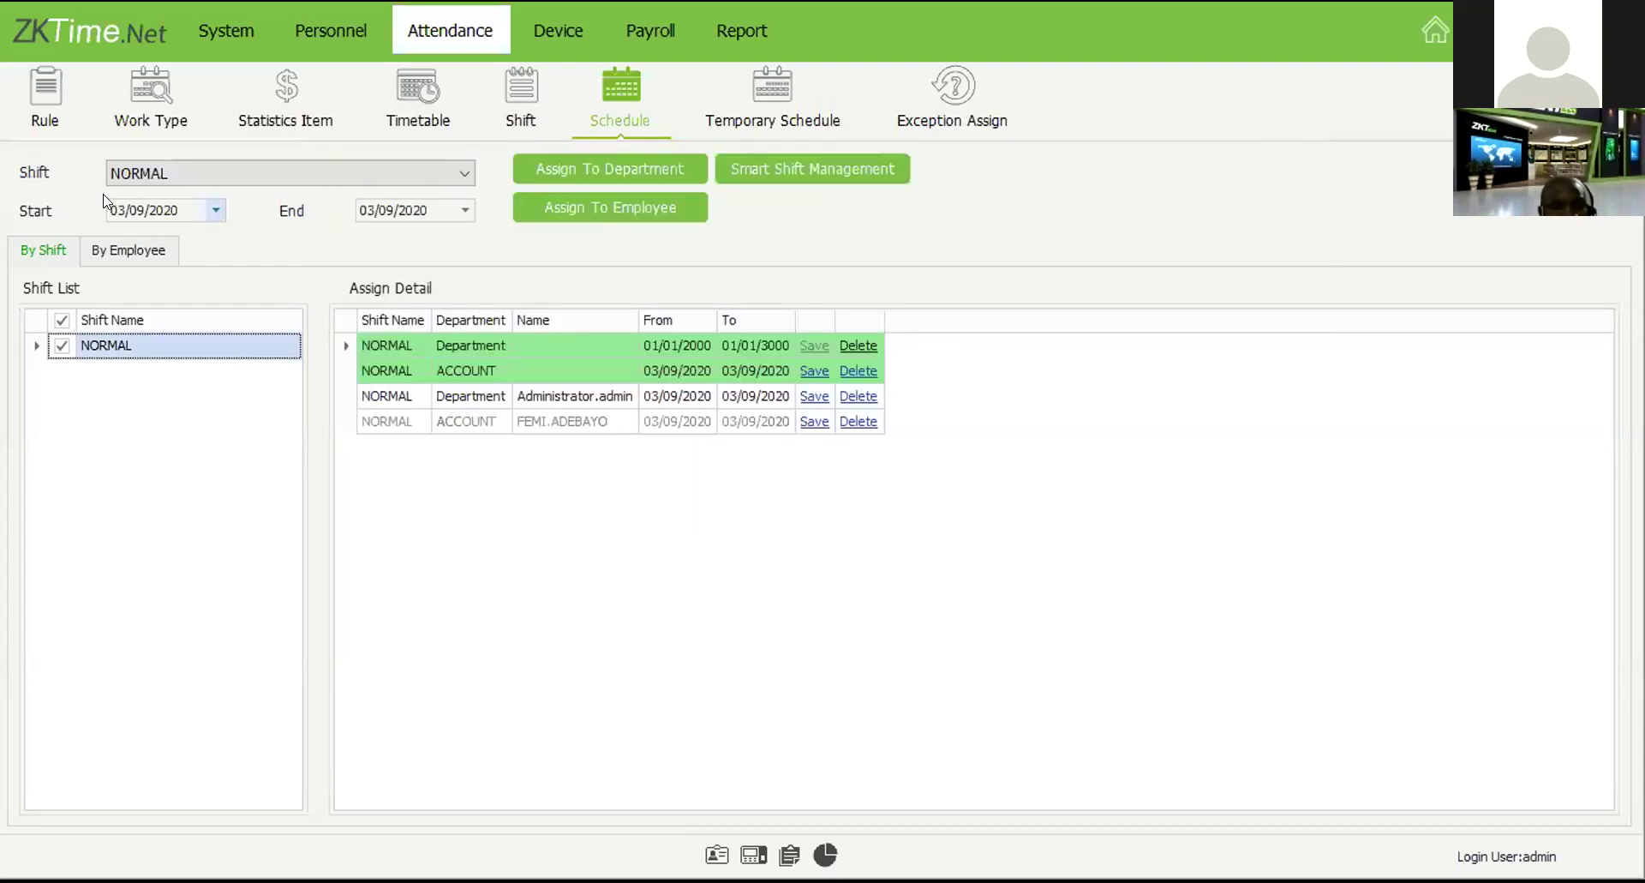
Select the IT department in the By Employee view and review Smart Shift Management without changes.
{"action": "left_click", "coordinate": [127, 251]}
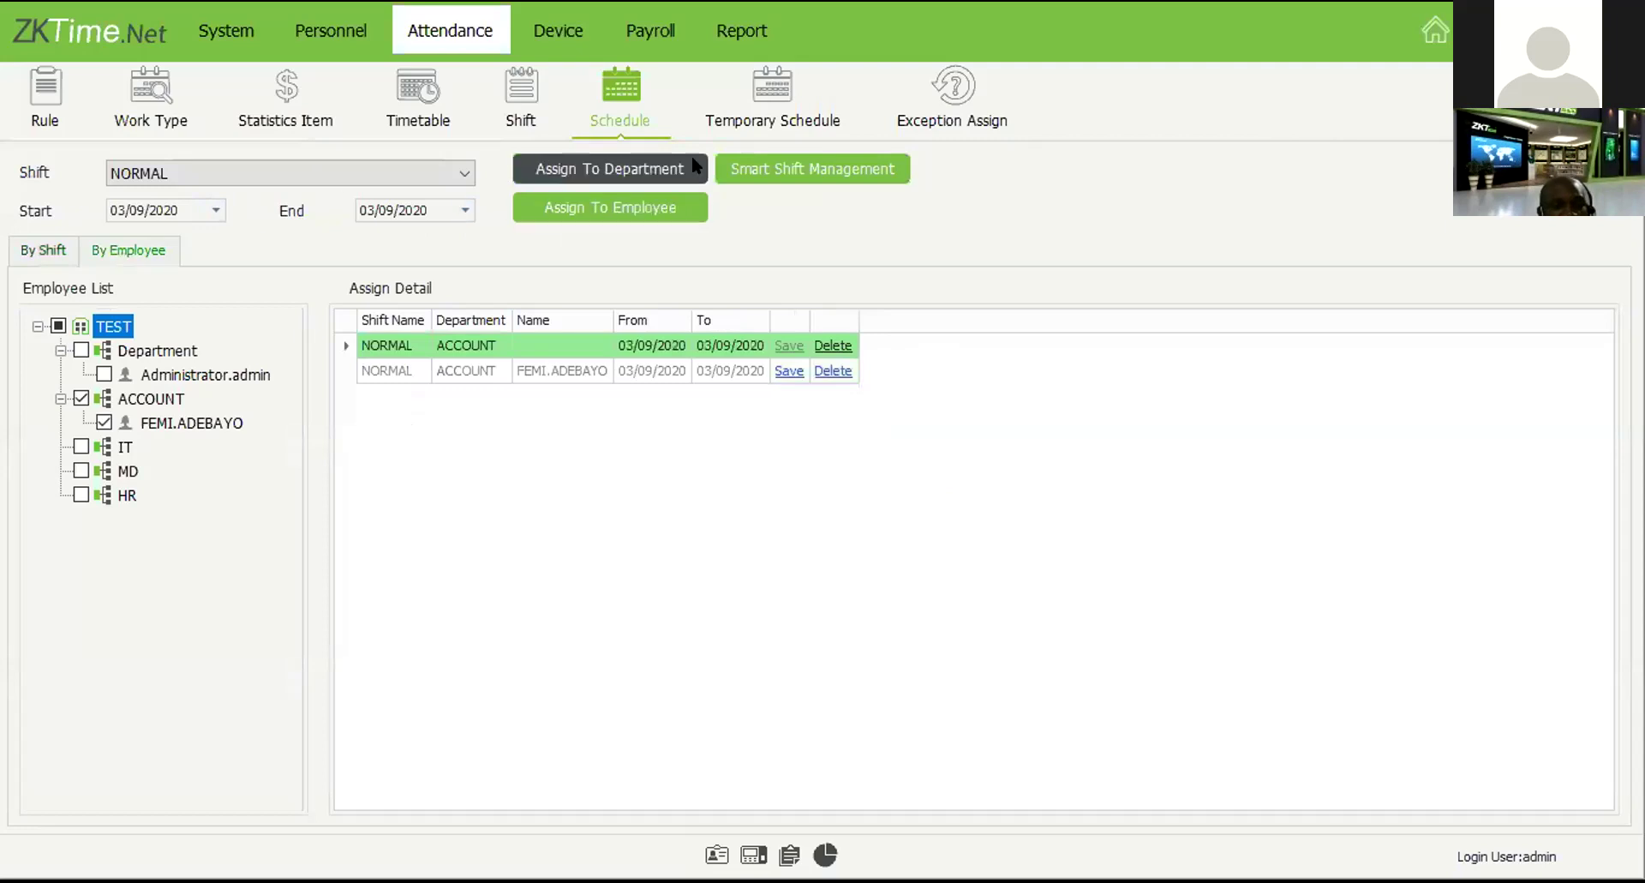
{"action": "left_click", "coordinate": [80, 446]}
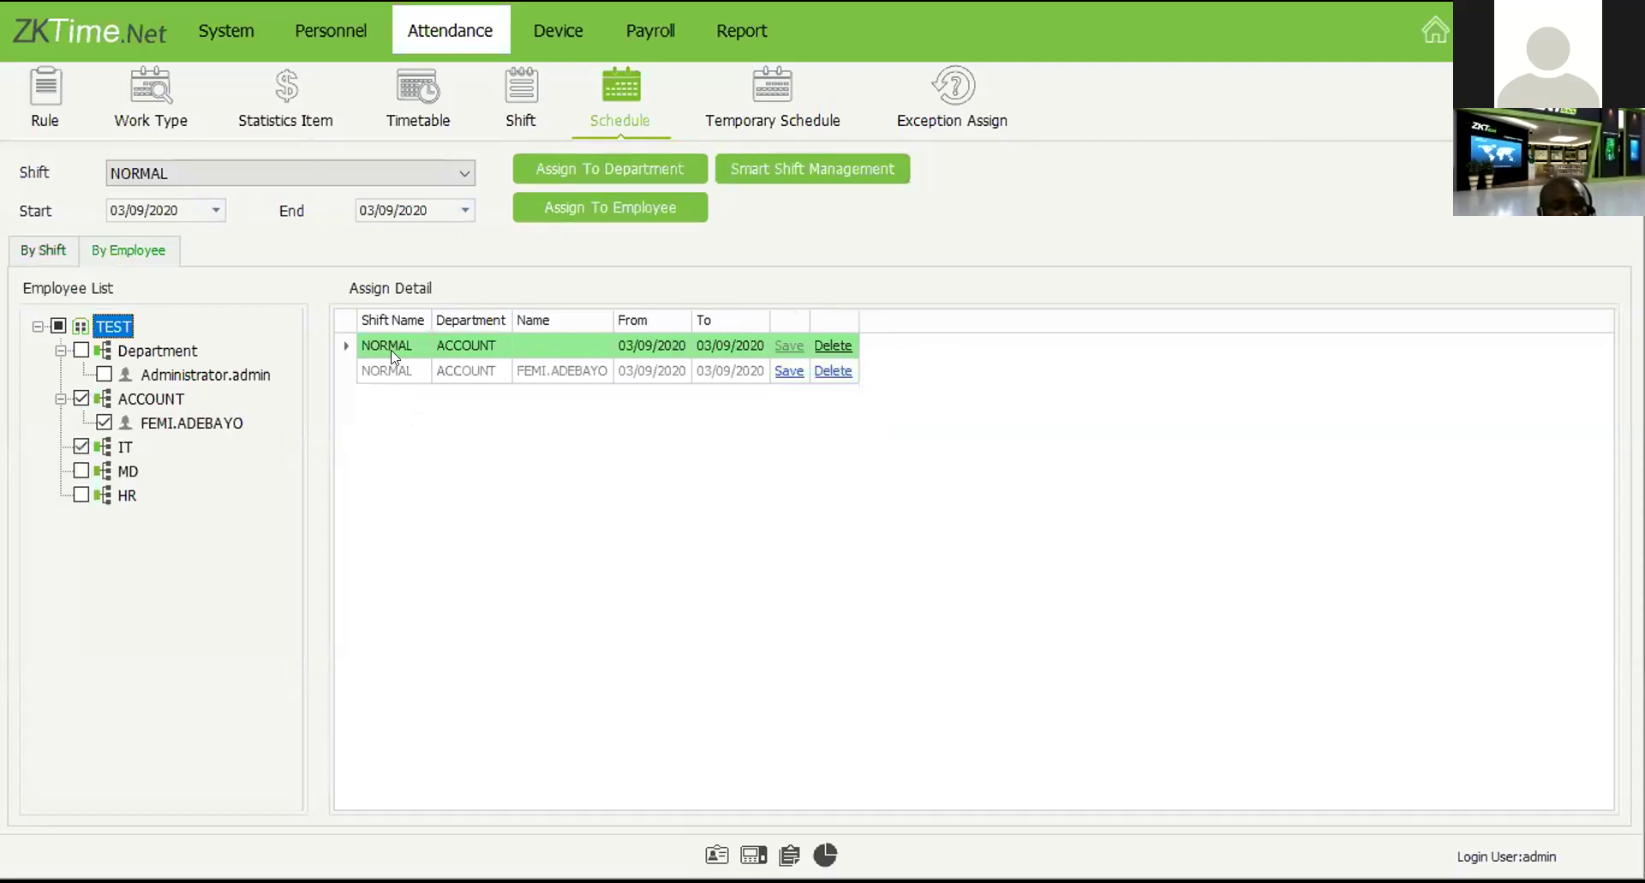
{"action": "left_click", "coordinate": [805, 171]}
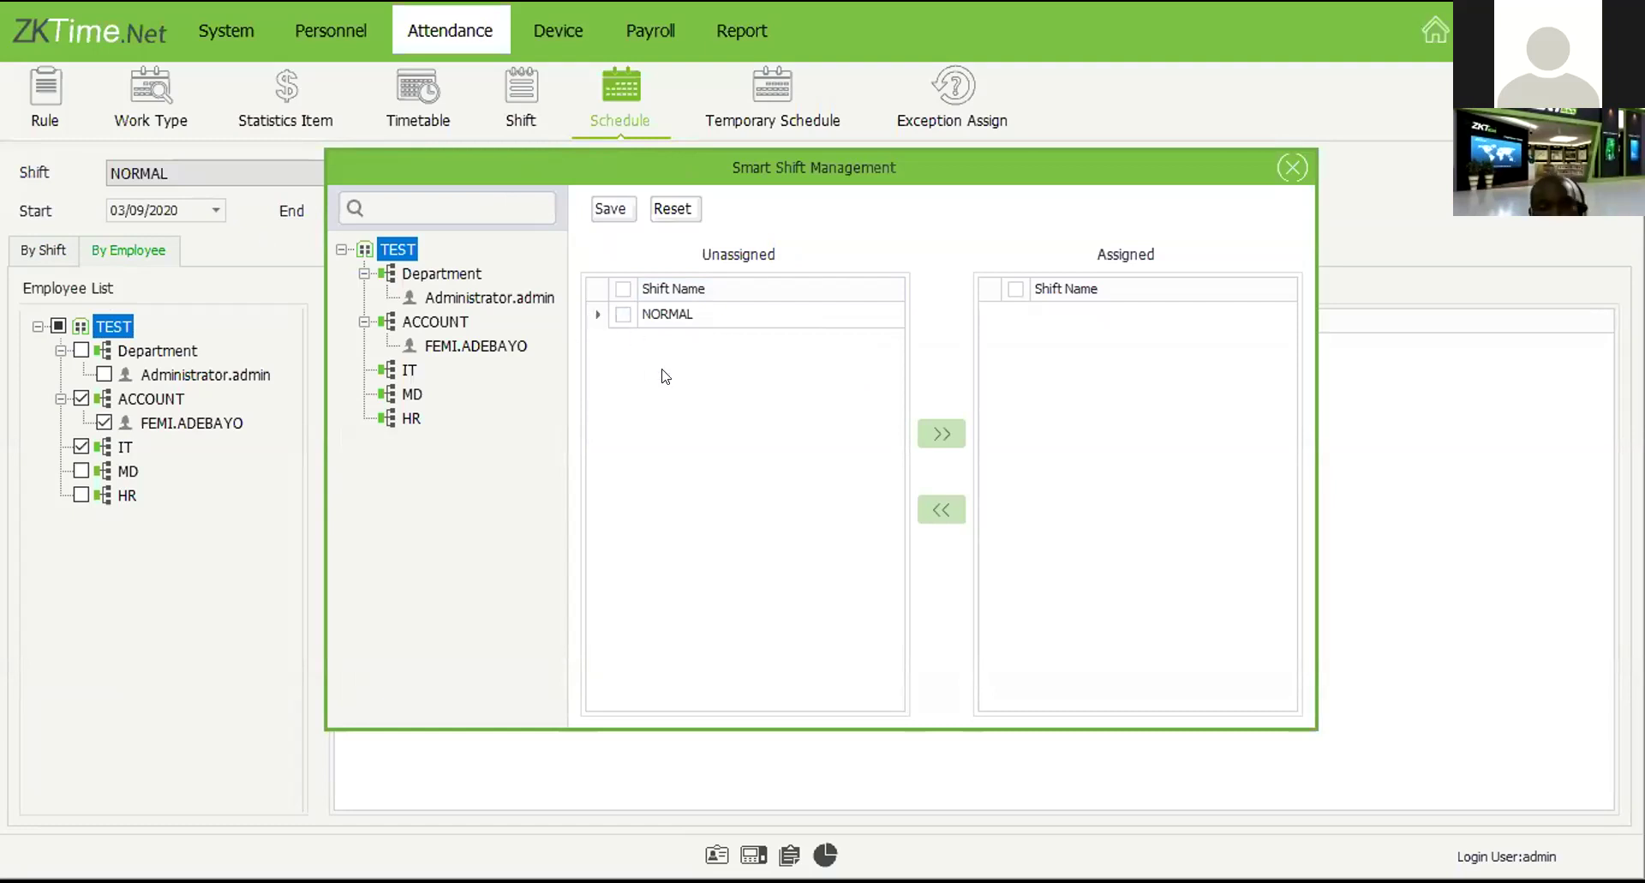
{"action": "left_click", "coordinate": [1293, 168]}
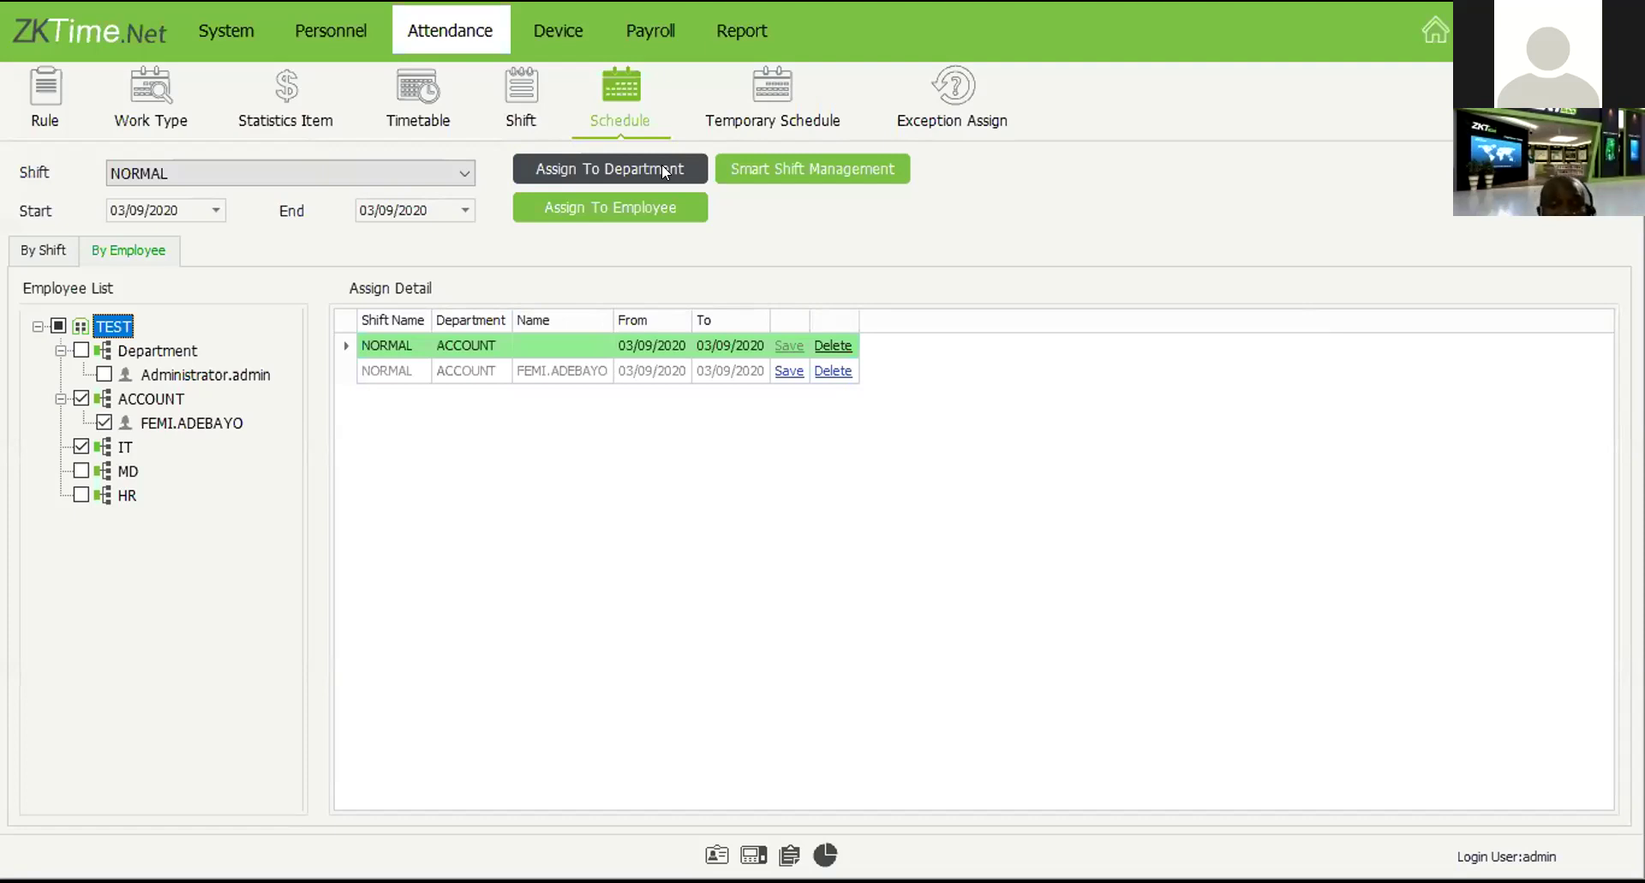
Open the Temporary Schedule, select the HR department, and set Work Type to Normal Work.
{"action": "left_click", "coordinate": [783, 118]}
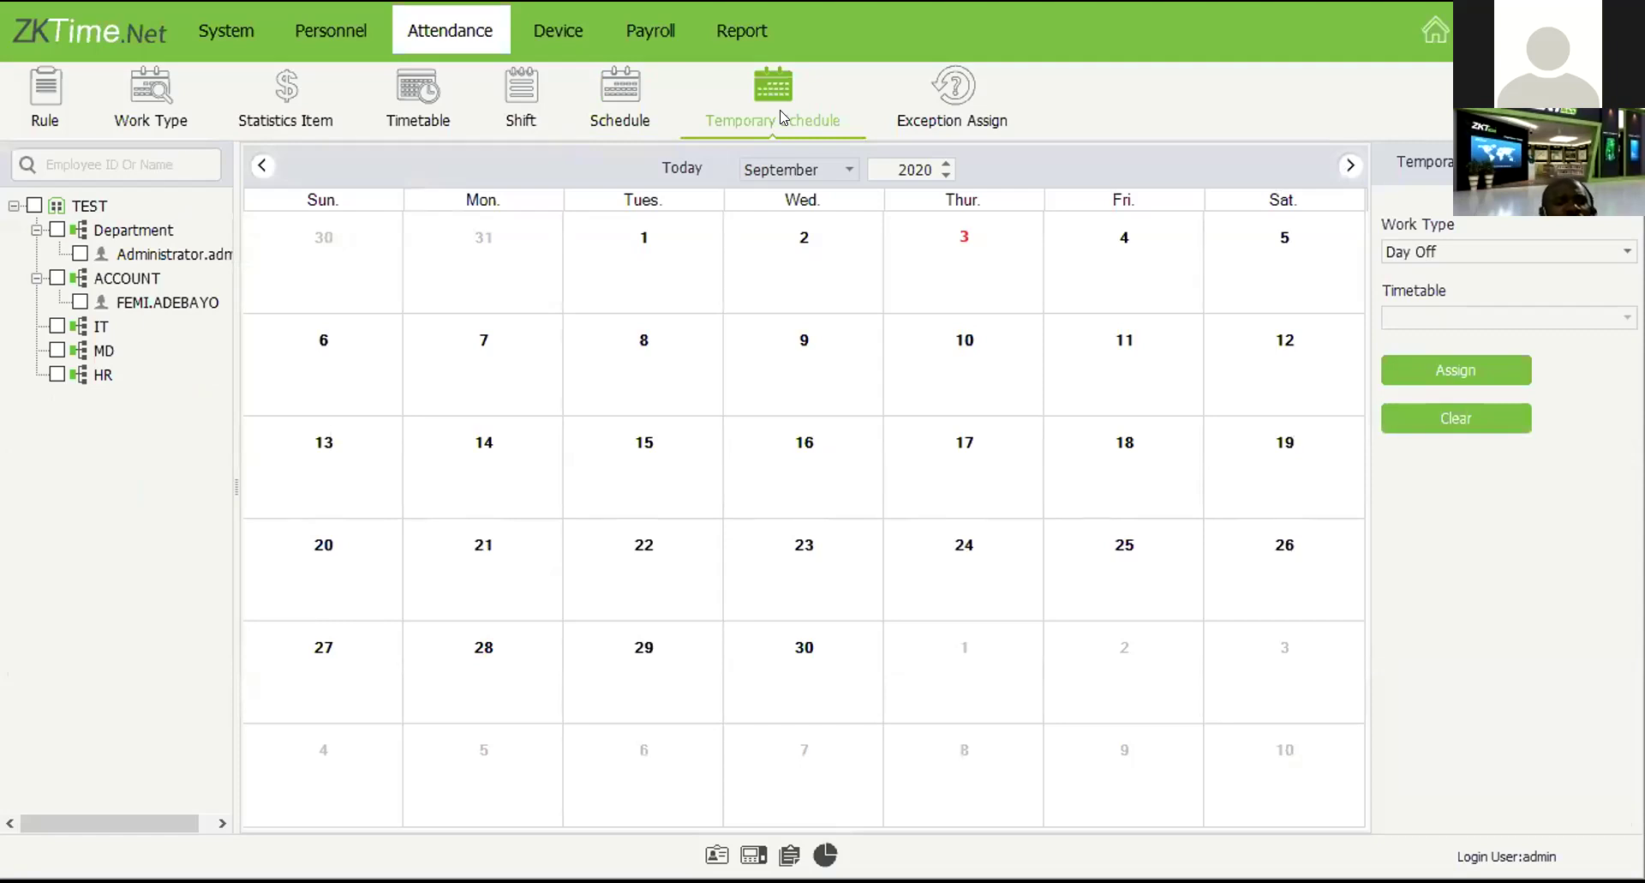
{"action": "left_click", "coordinate": [57, 375]}
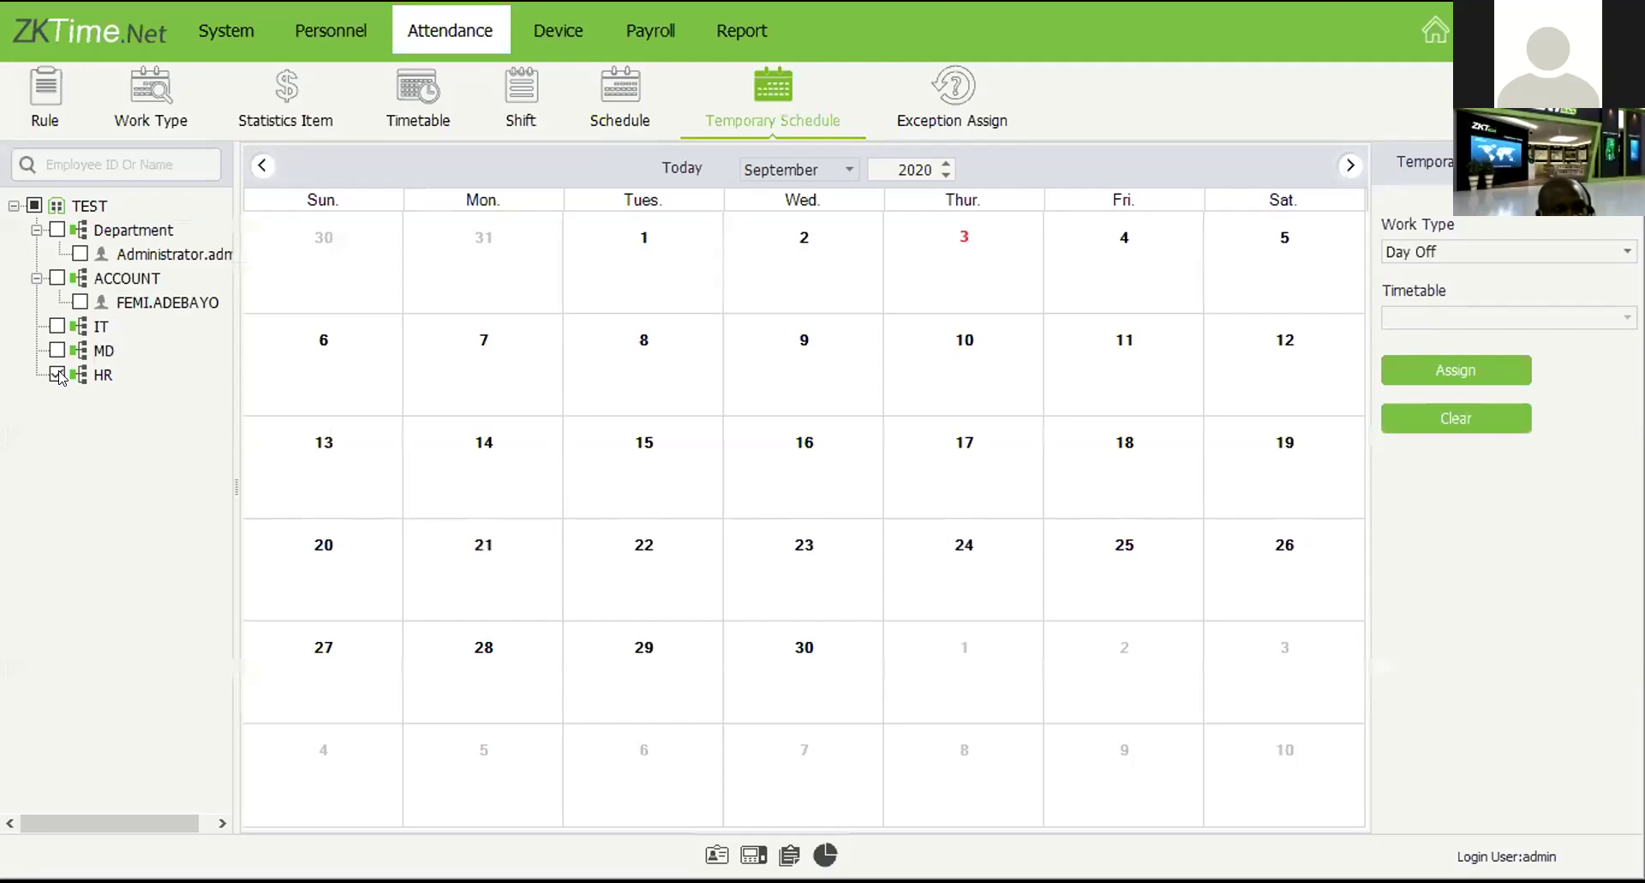
{"action": "left_click", "coordinate": [1513, 251]}
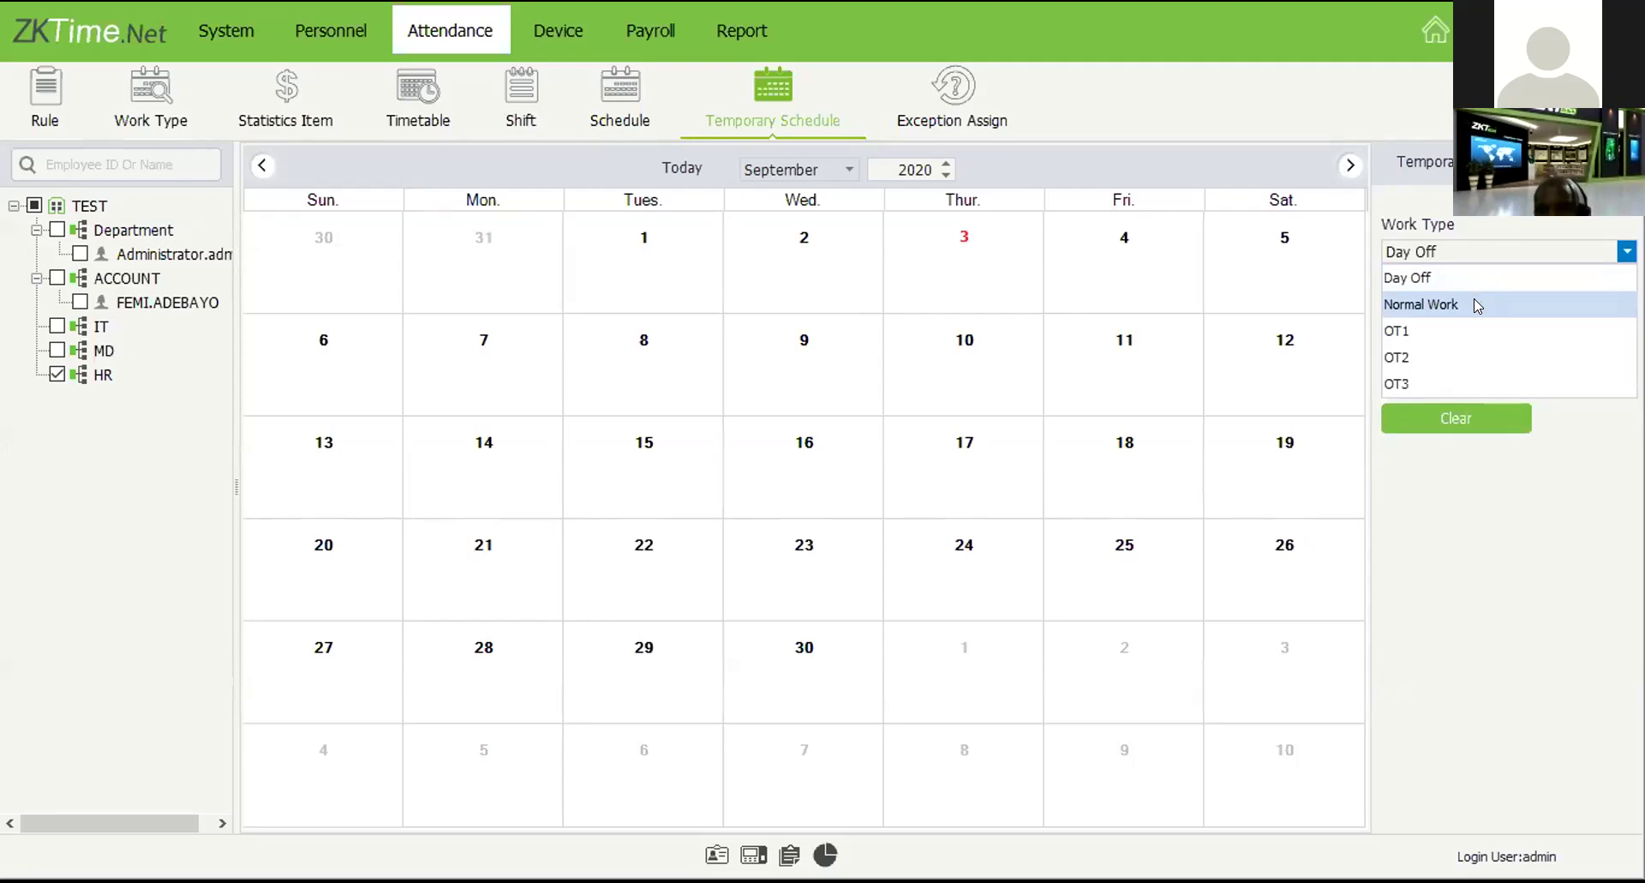
{"action": "left_click", "coordinate": [1474, 303]}
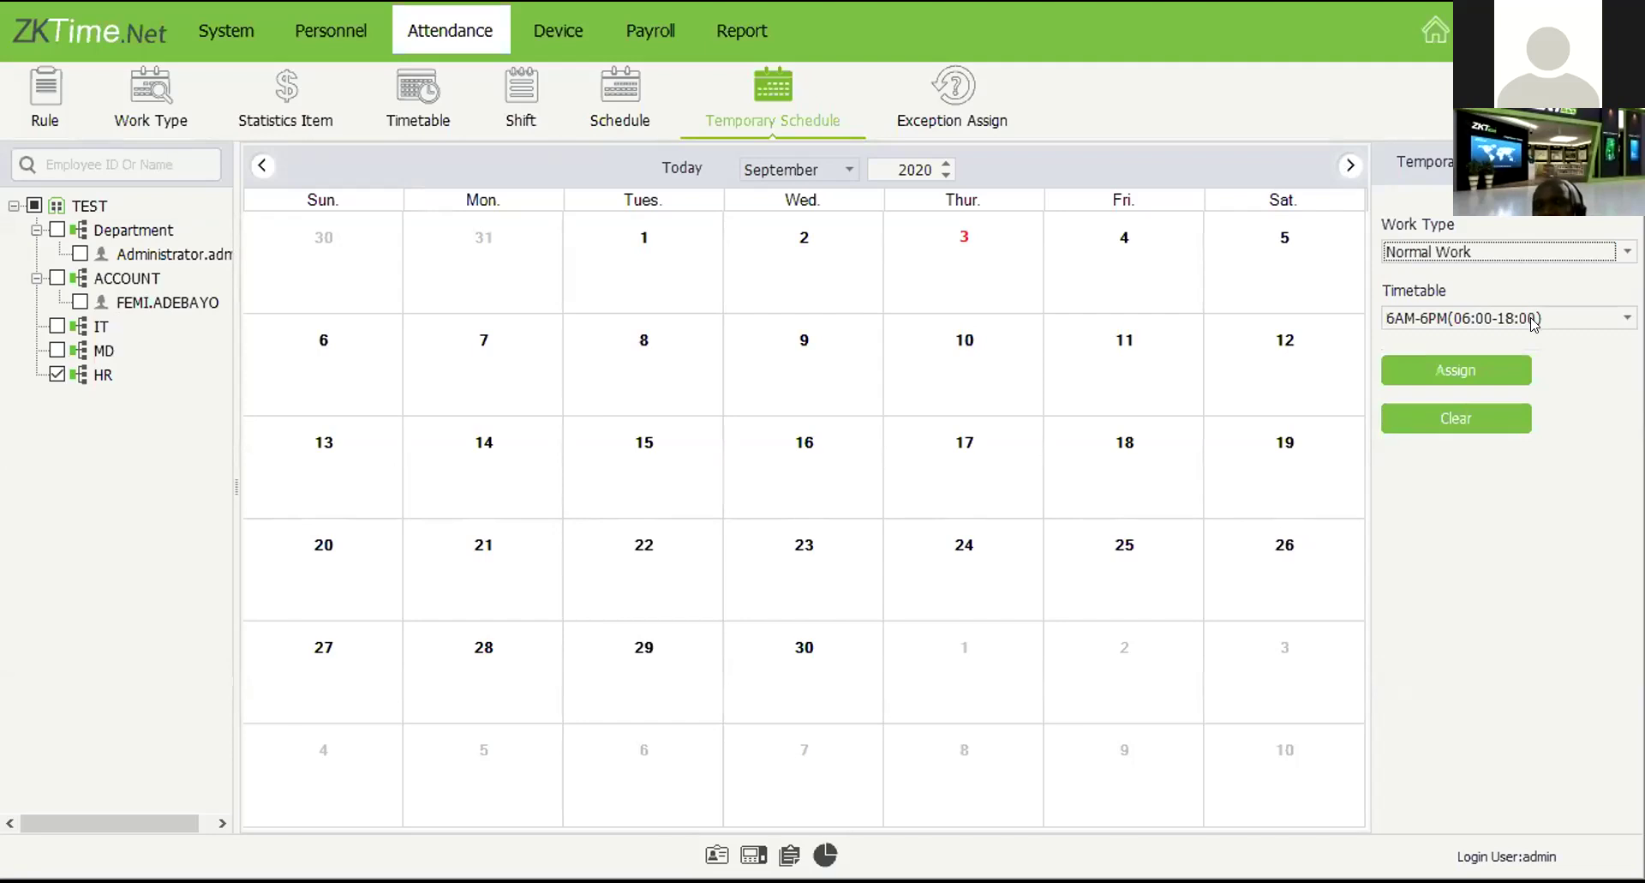
{"action": "left_click", "coordinate": [1510, 252]}
{"action": "left_click", "coordinate": [1474, 303]}
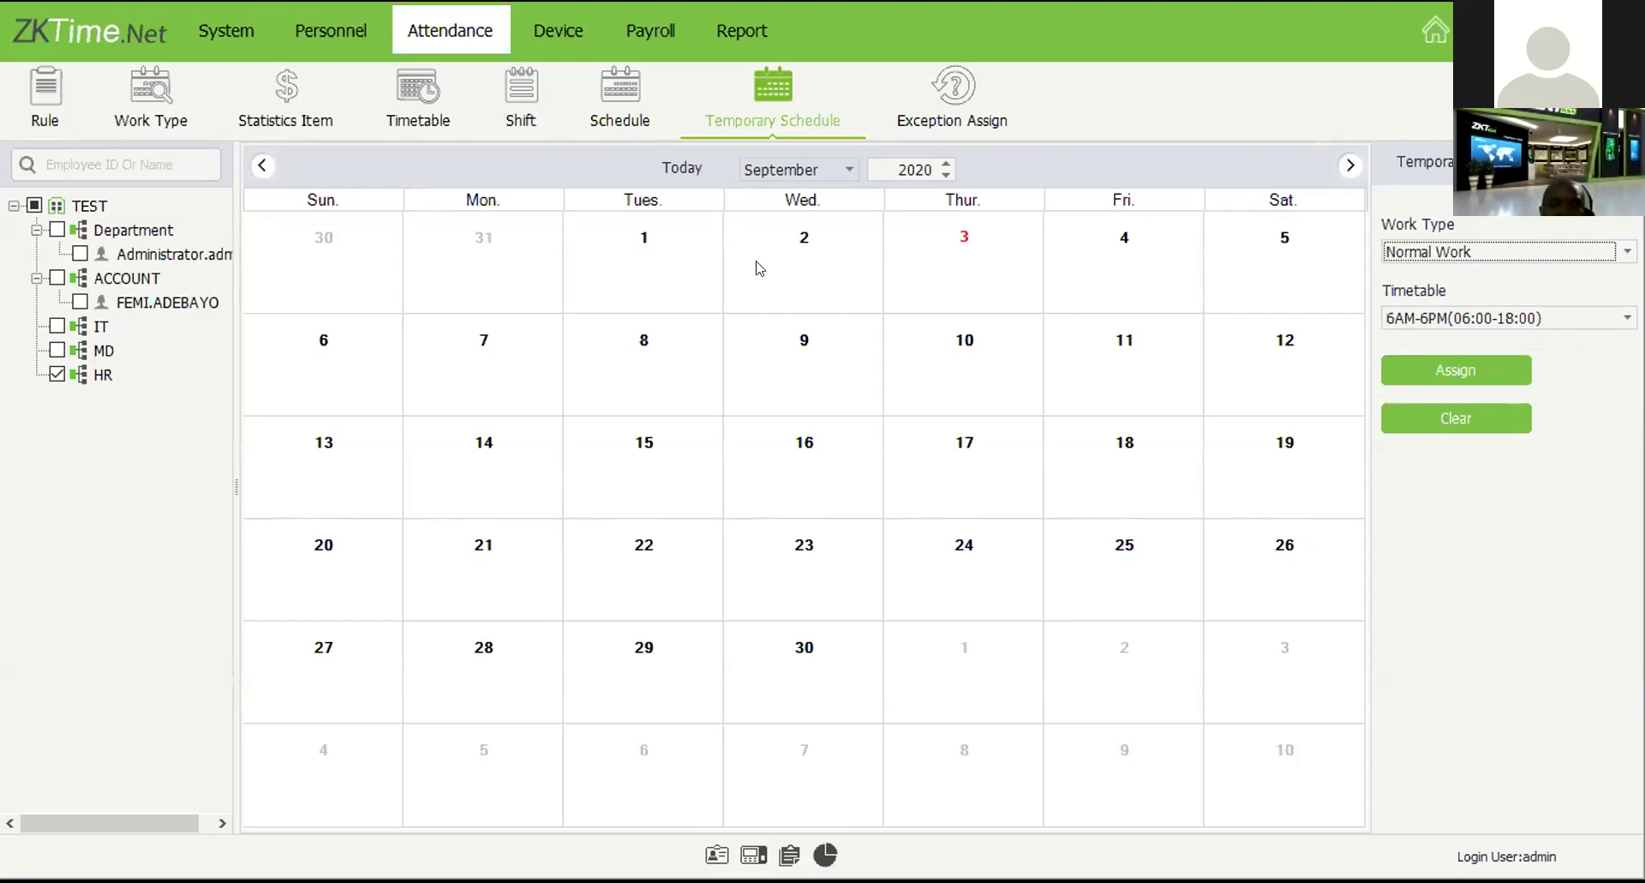
Assign 06:00–18:00 Normal Work on 1 September 2020 to the ACCOUNT employee.
{"action": "left_click", "coordinate": [660, 251]}
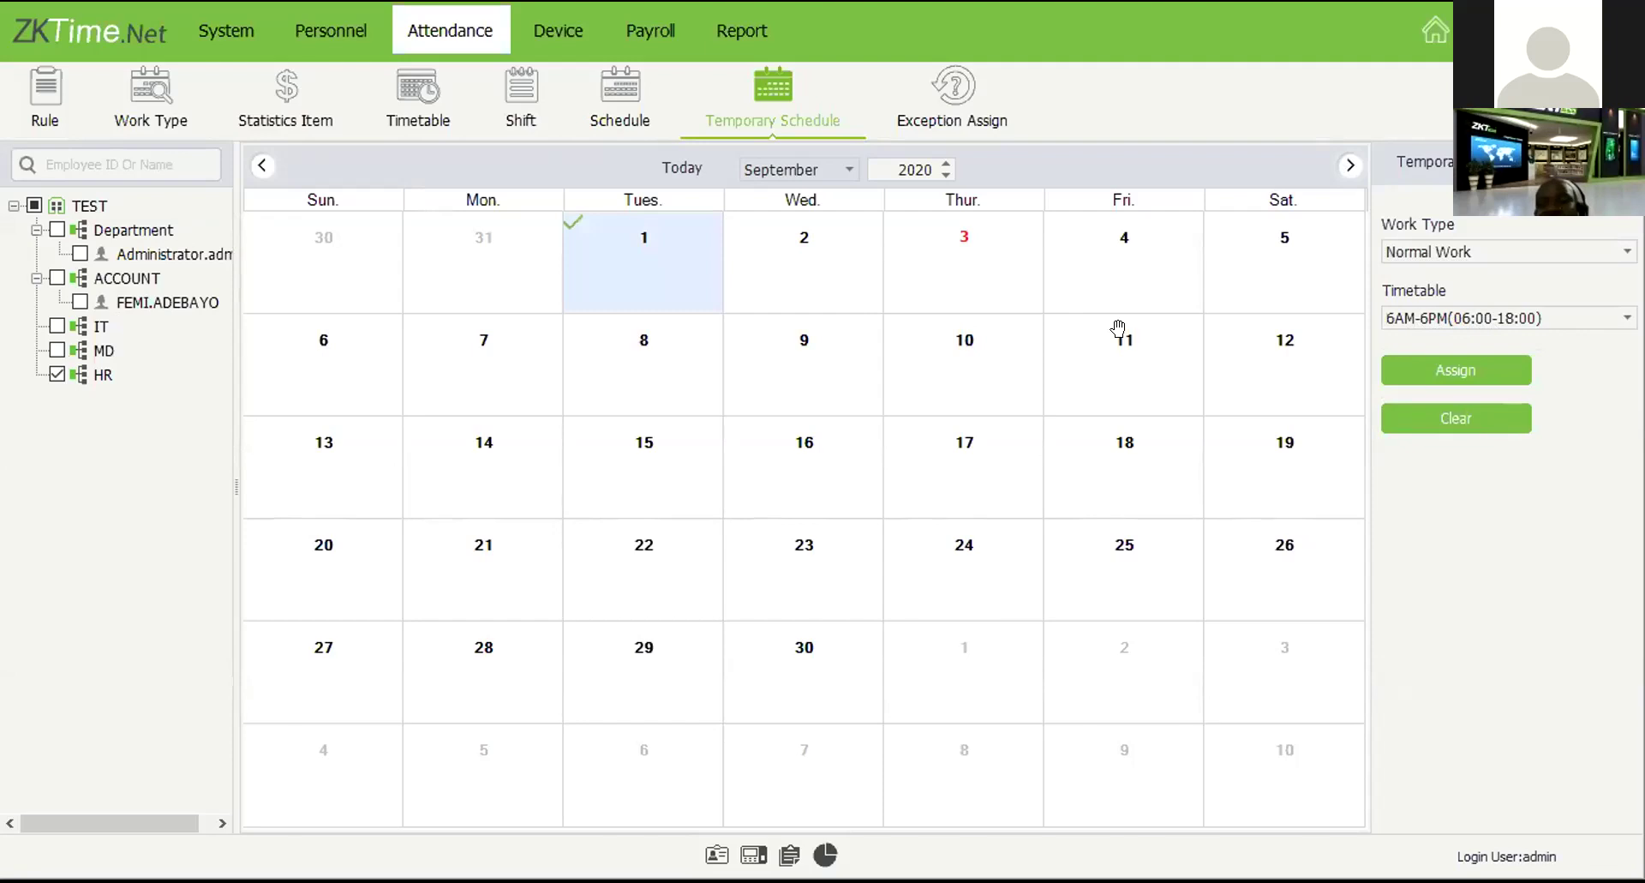
{"action": "left_click", "coordinate": [1428, 358]}
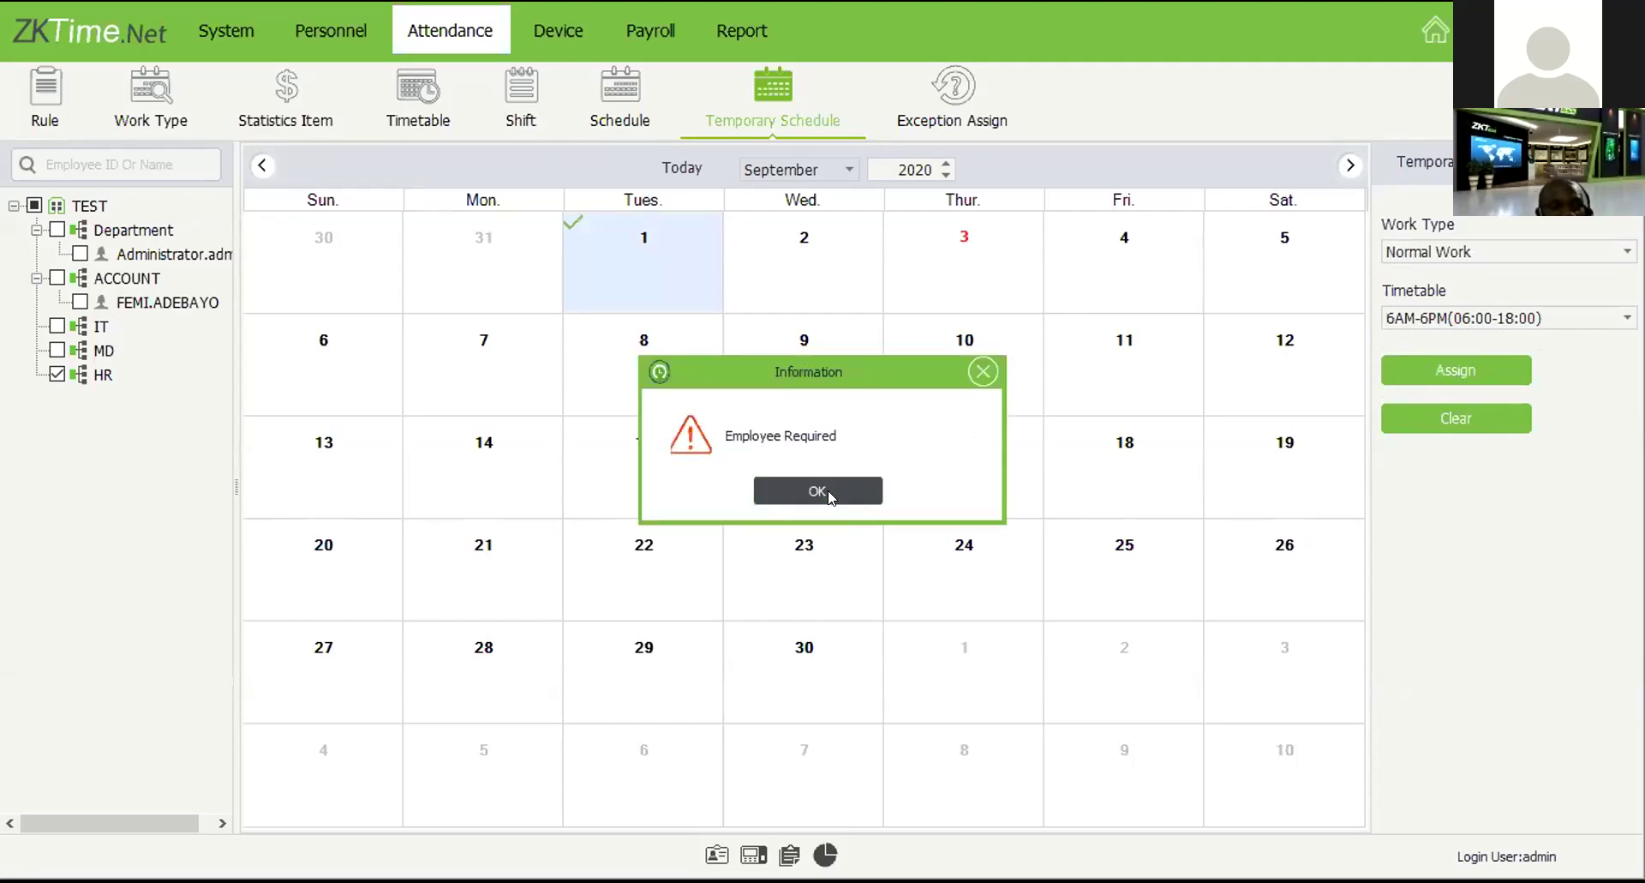
{"action": "key", "text": "Return"}
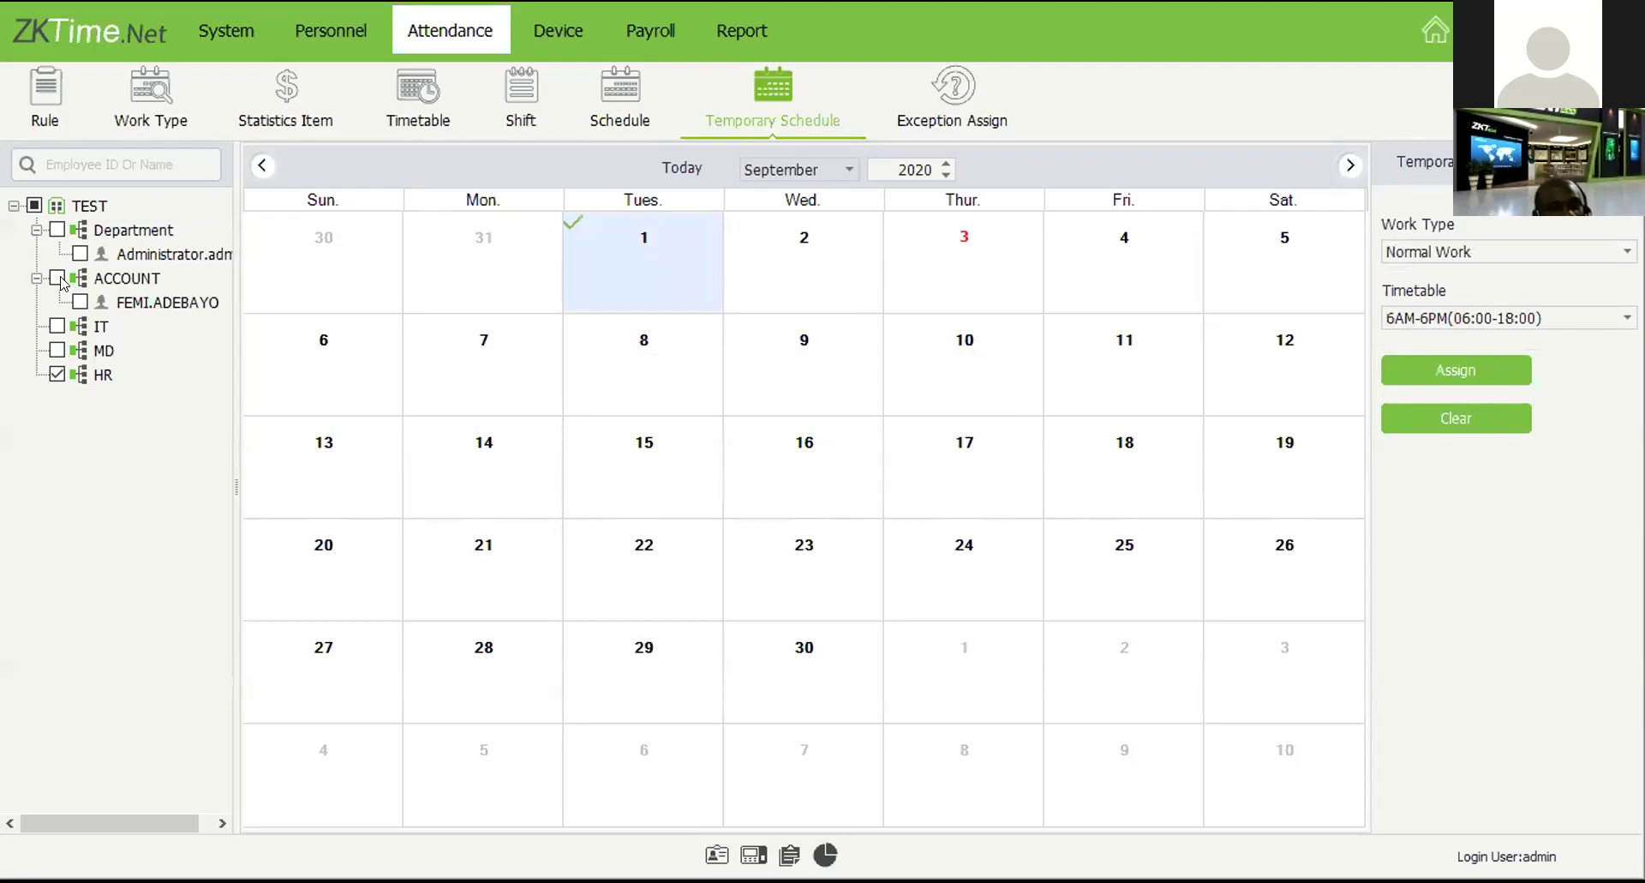
{"action": "left_click", "coordinate": [81, 302]}
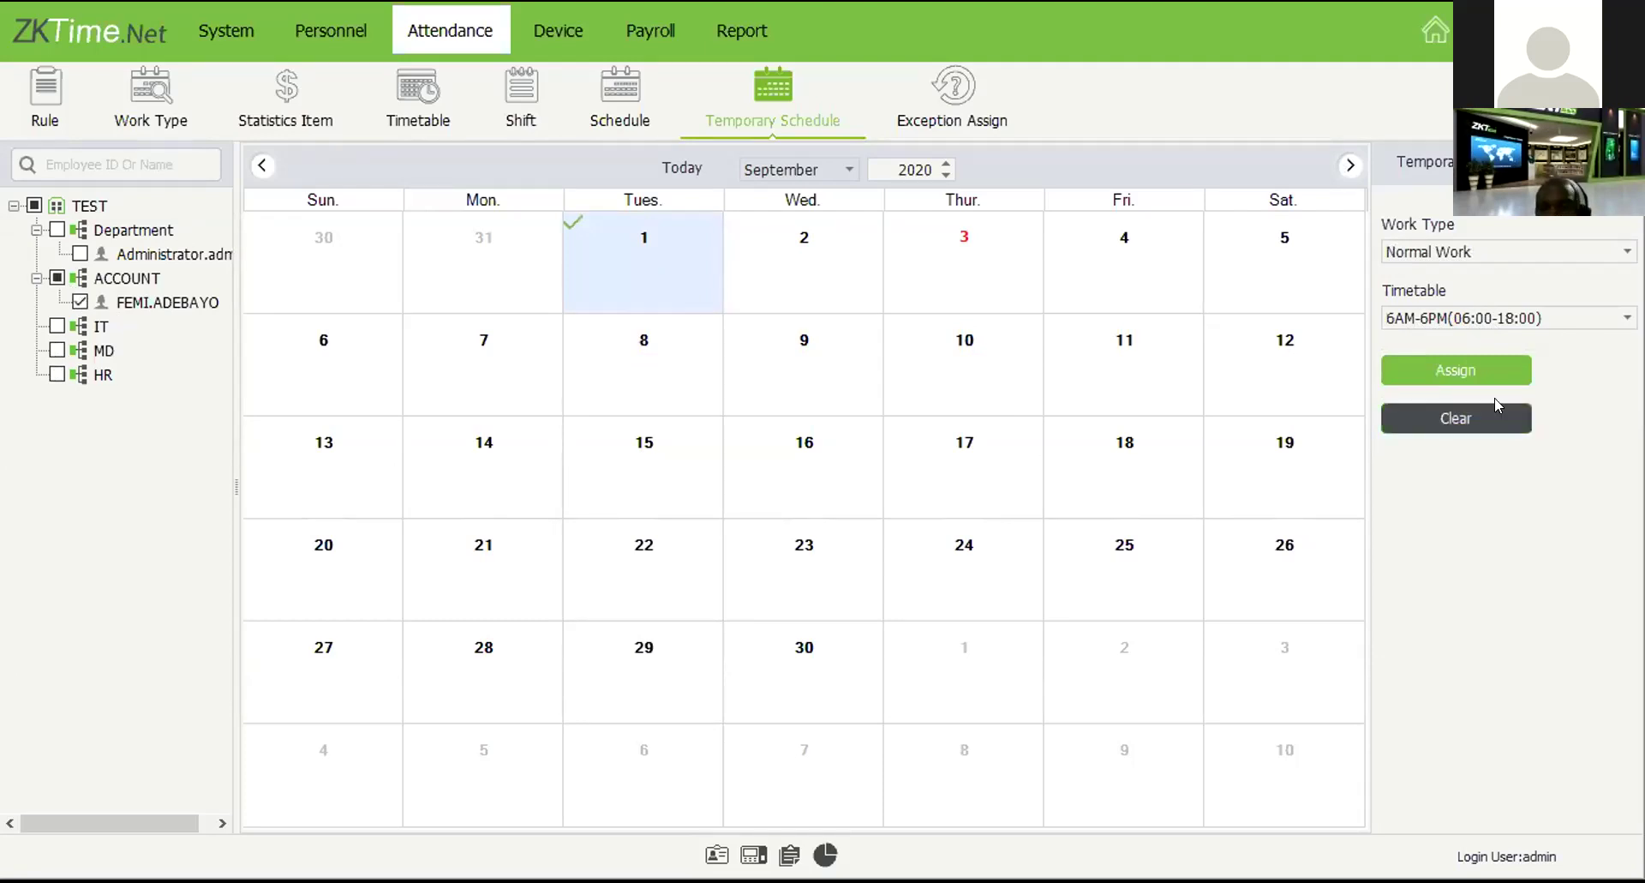
{"action": "left_click", "coordinate": [1473, 377]}
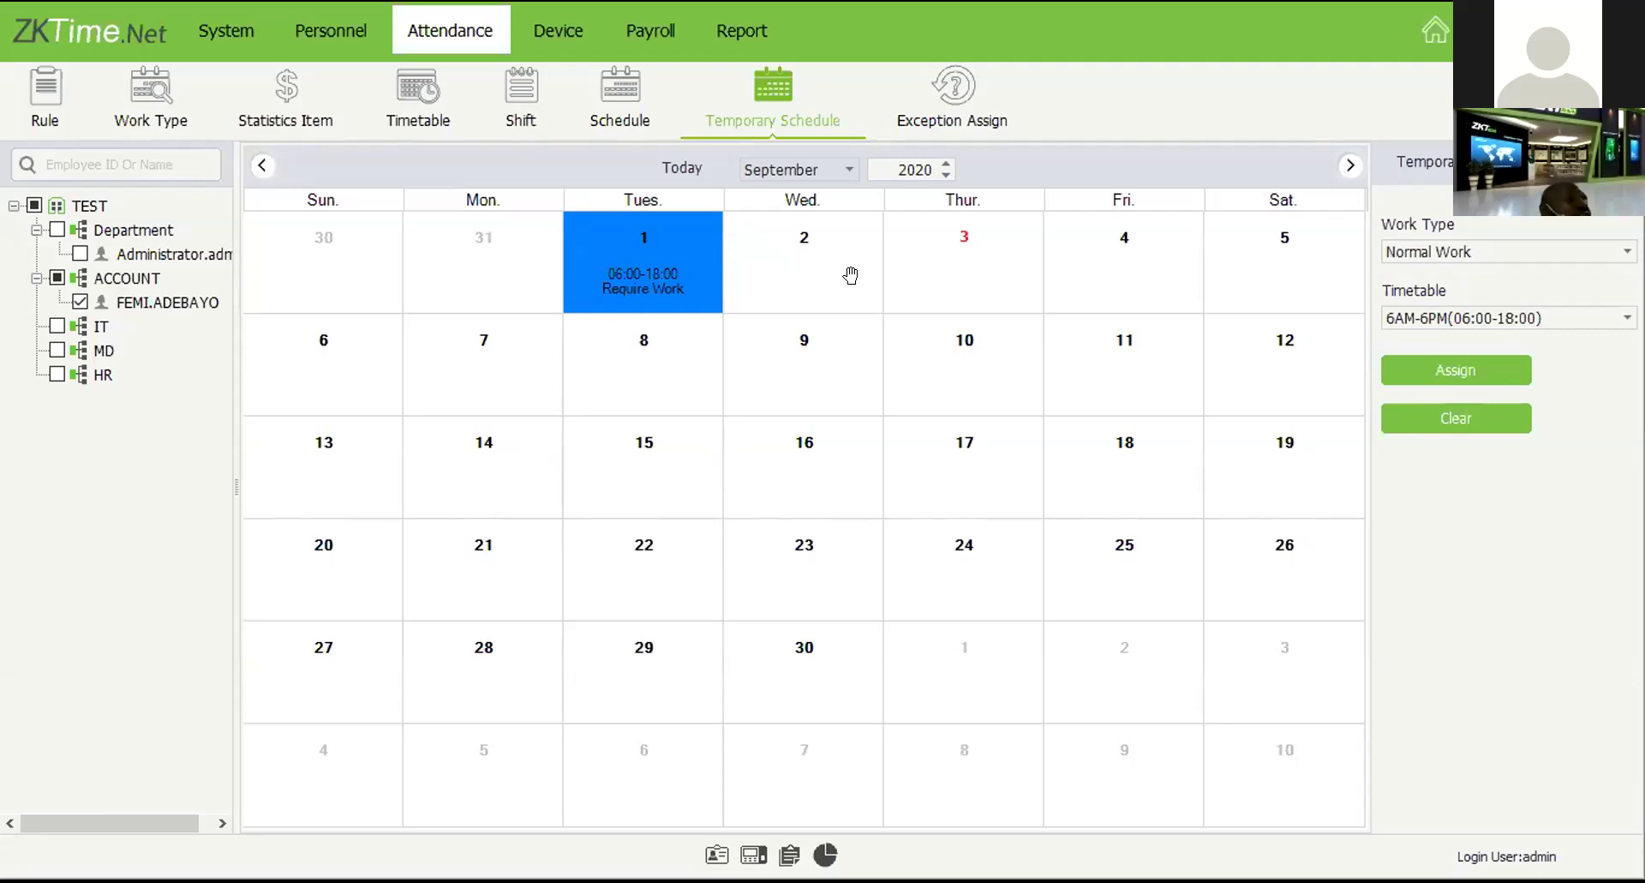
{"action": "left_click", "coordinate": [851, 275]}
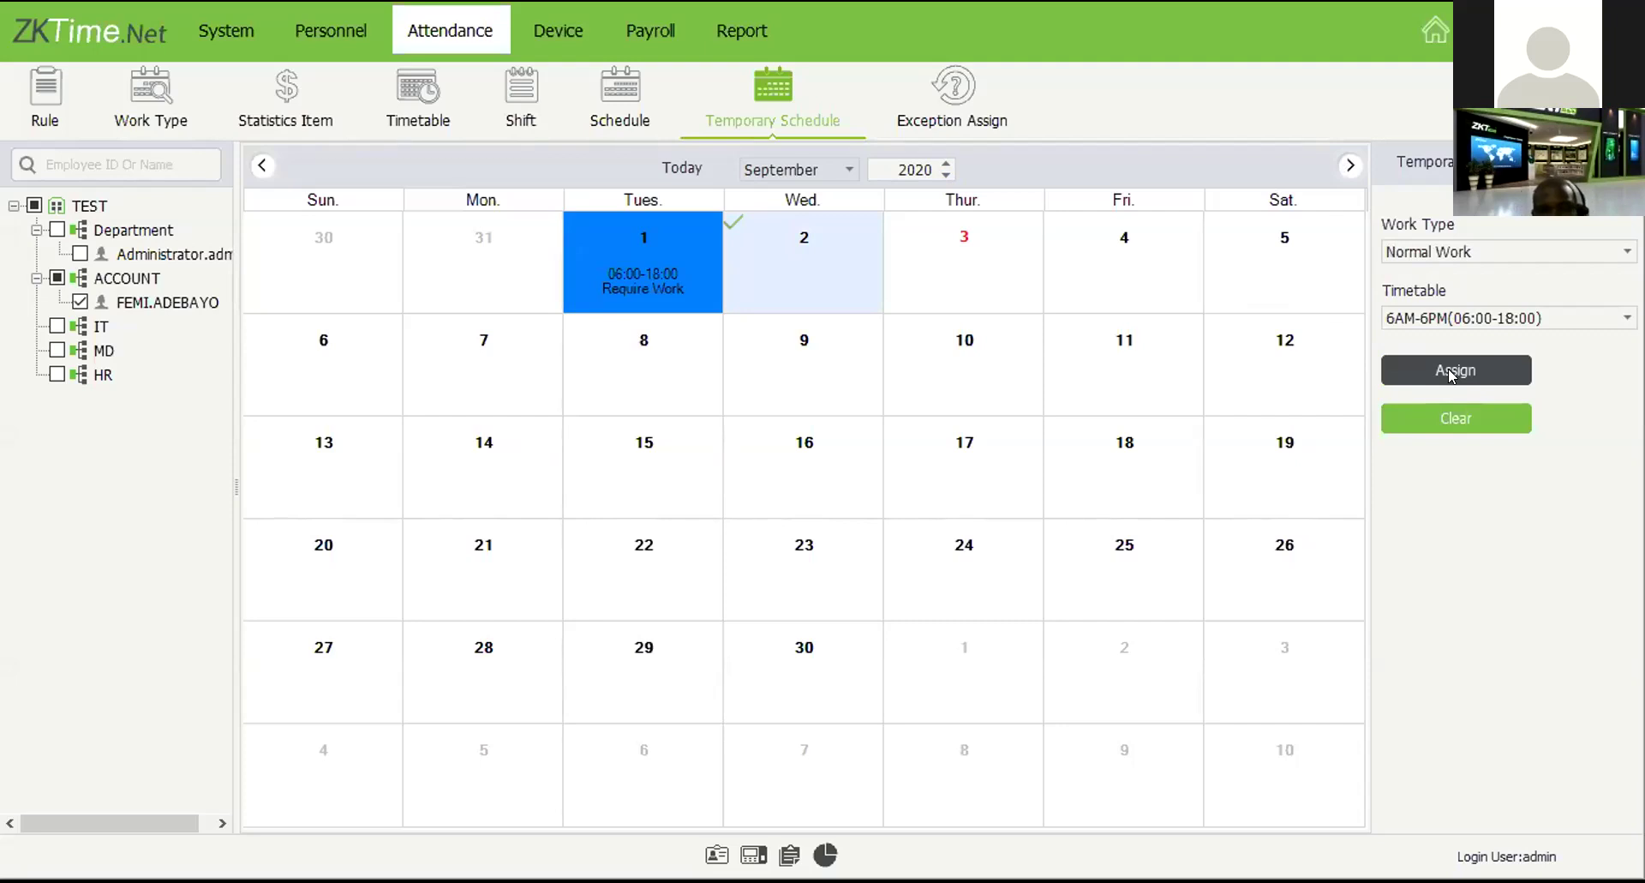
Assign Normal Work on 2 September and make Thursday 3 September a Day Off.
{"action": "left_click", "coordinate": [1396, 377]}
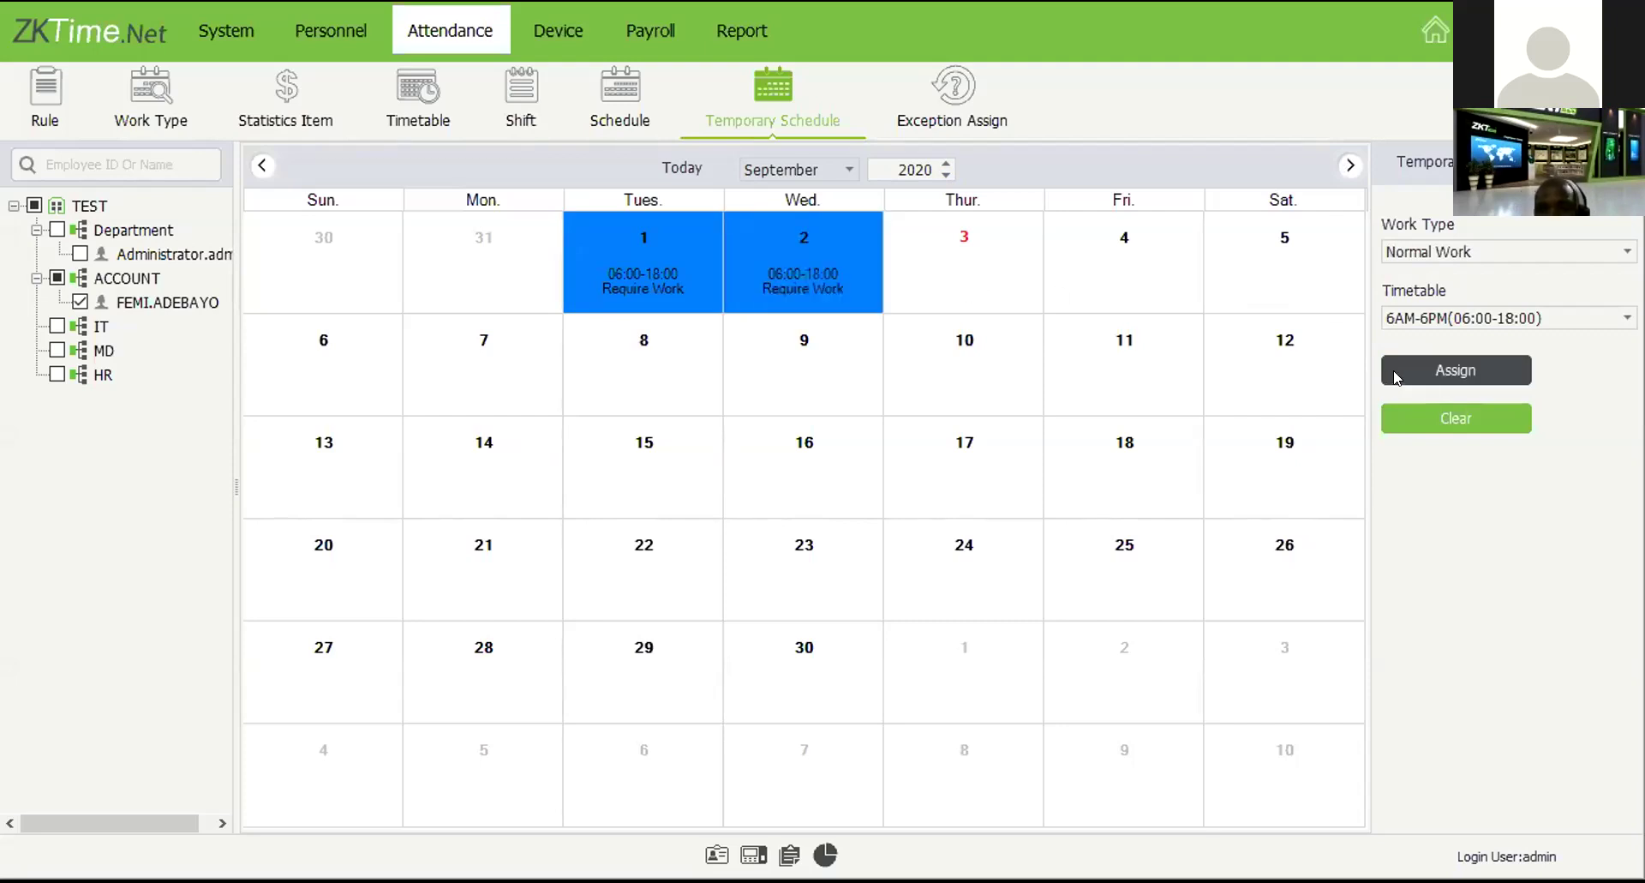
{"action": "left_click", "coordinate": [922, 237]}
{"action": "left_click", "coordinate": [1495, 251]}
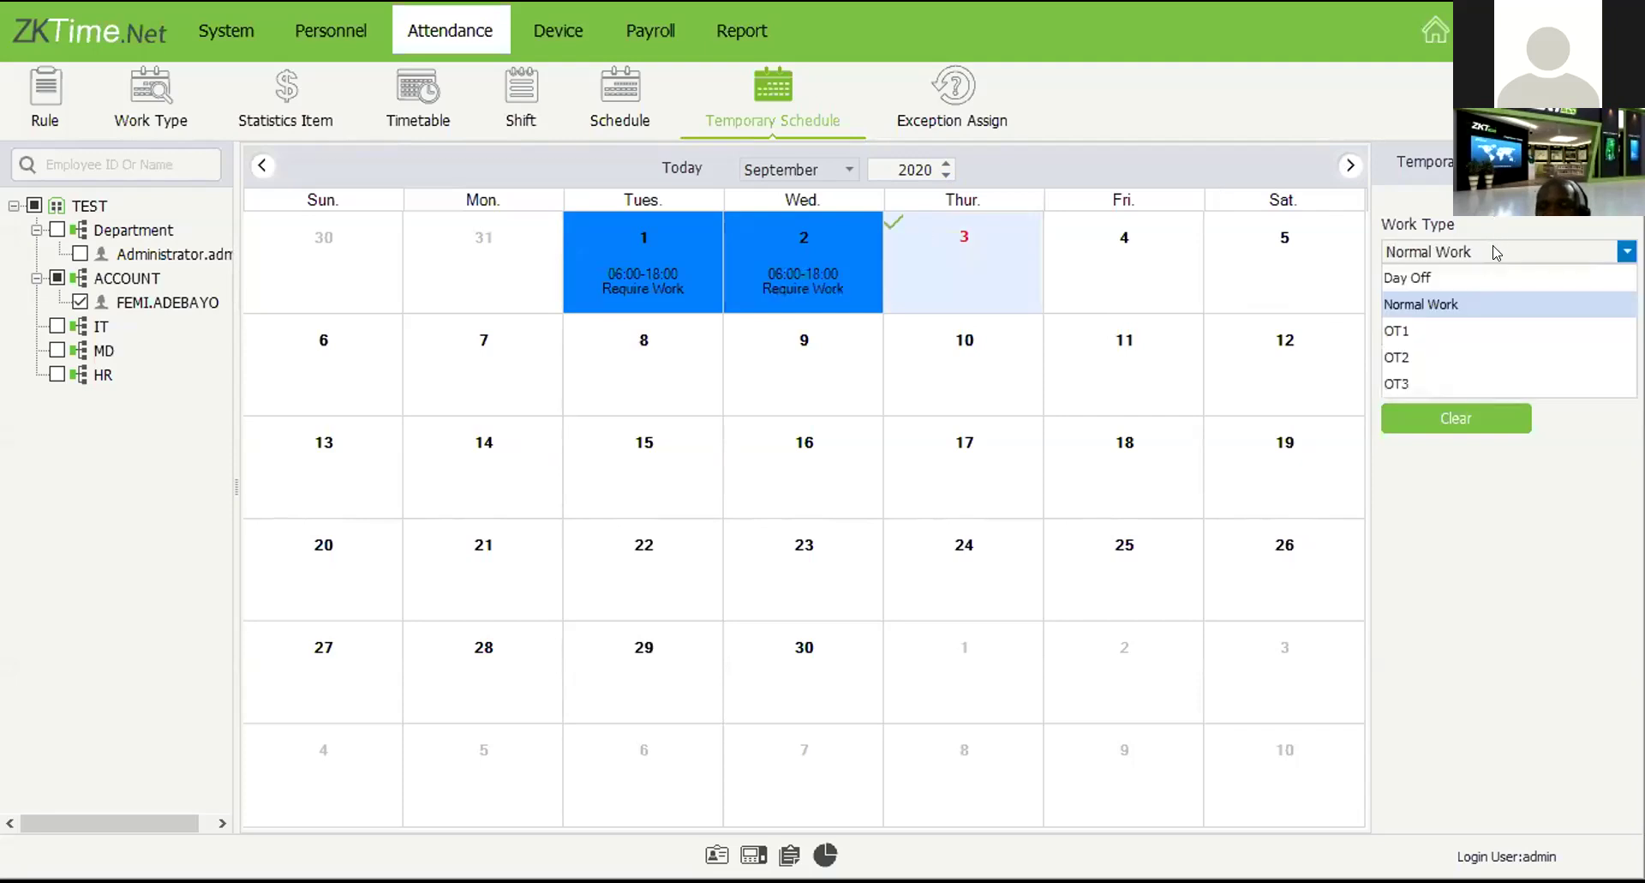
{"action": "left_click", "coordinate": [1453, 269]}
{"action": "left_click", "coordinate": [1434, 360]}
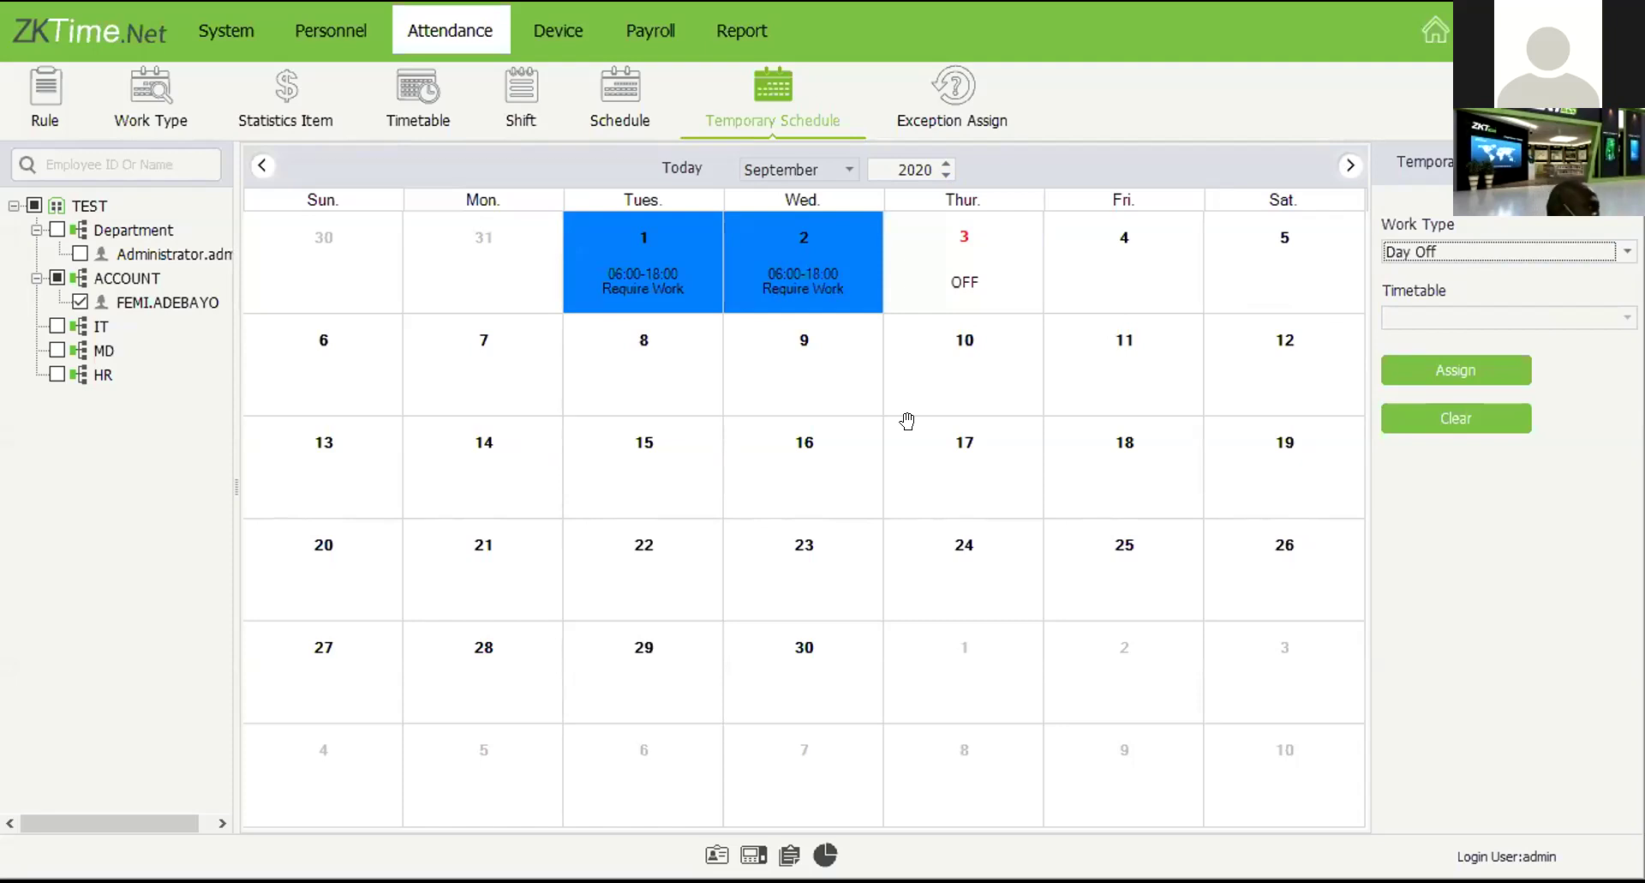
Switch back to Normal Work and assign 06:00–18:00 on 4 and 5 September.
{"action": "left_click", "coordinate": [1116, 282]}
{"action": "left_click", "coordinate": [1461, 251]}
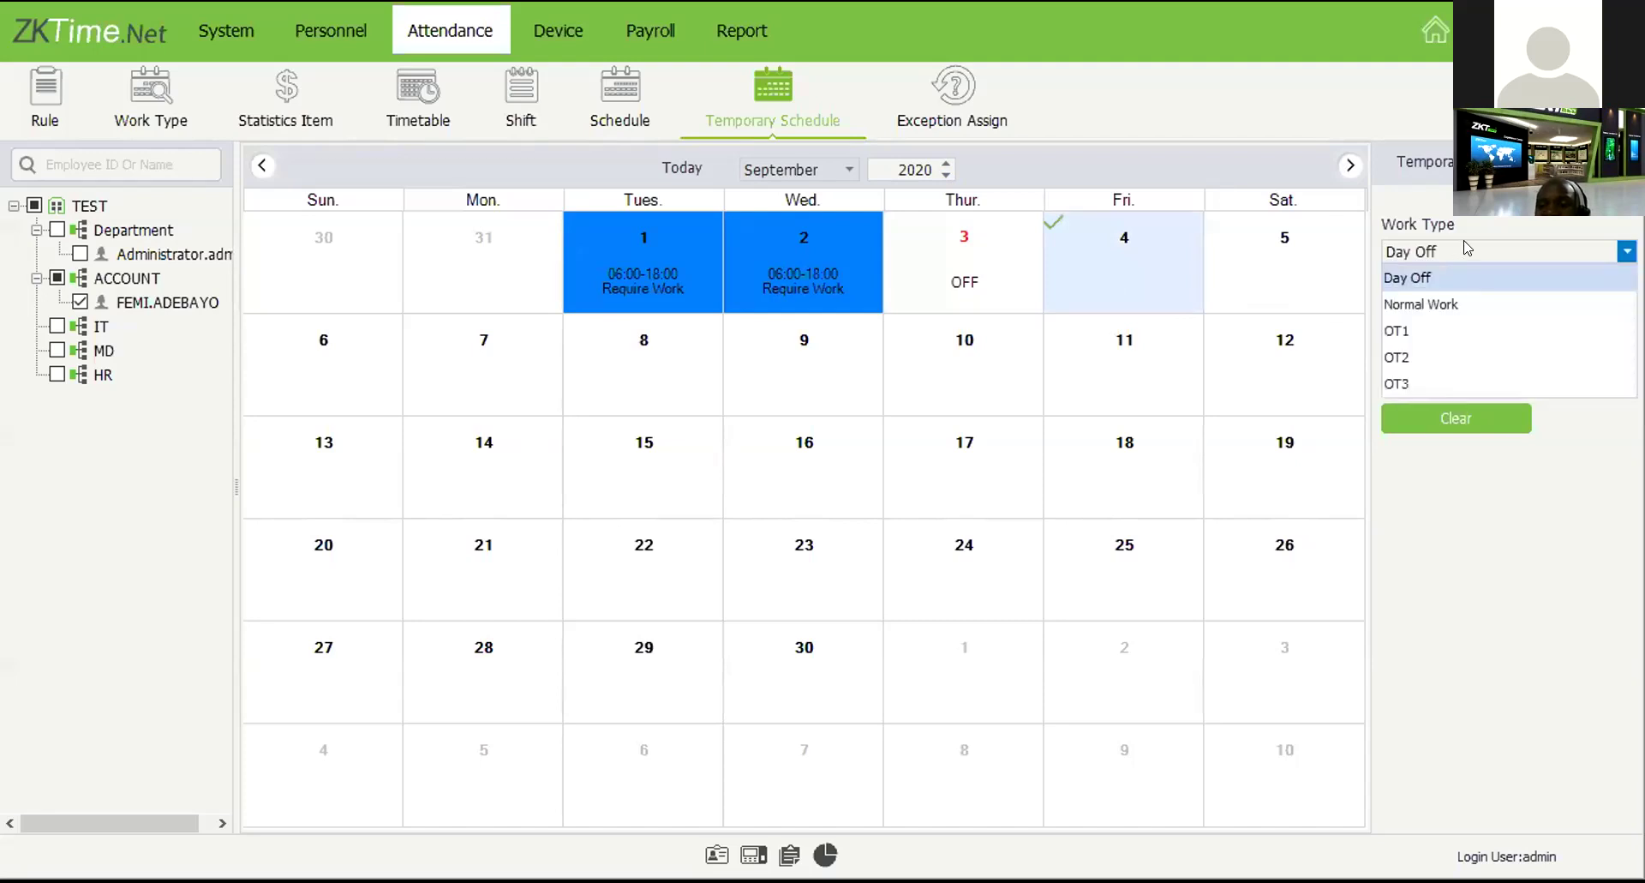
{"action": "left_click", "coordinate": [1440, 314]}
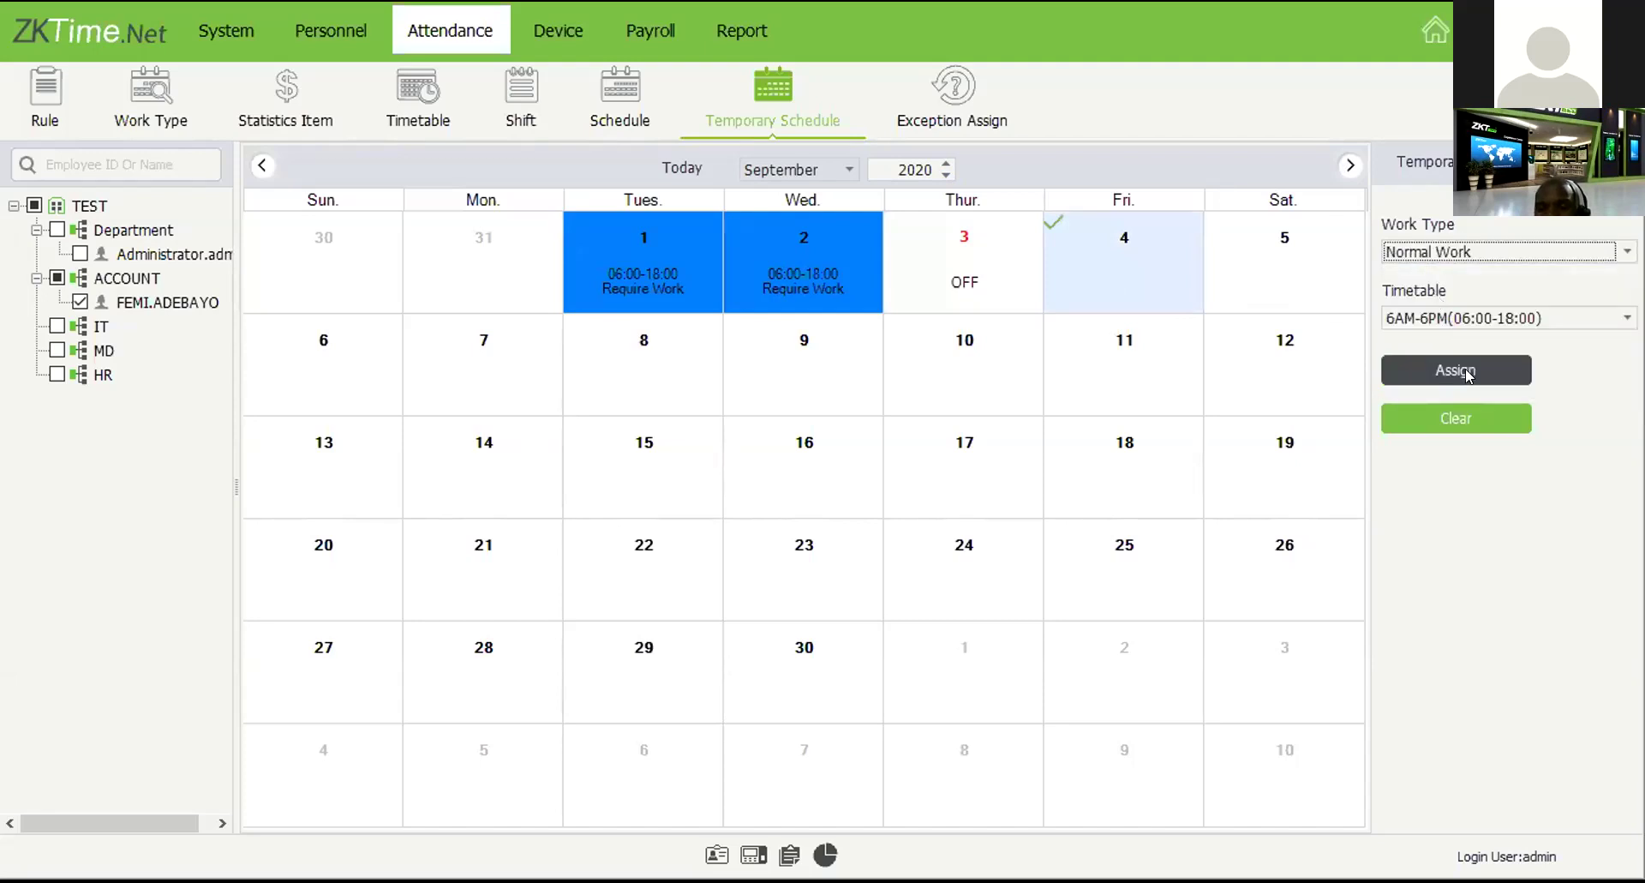
{"action": "left_click", "coordinate": [1455, 377]}
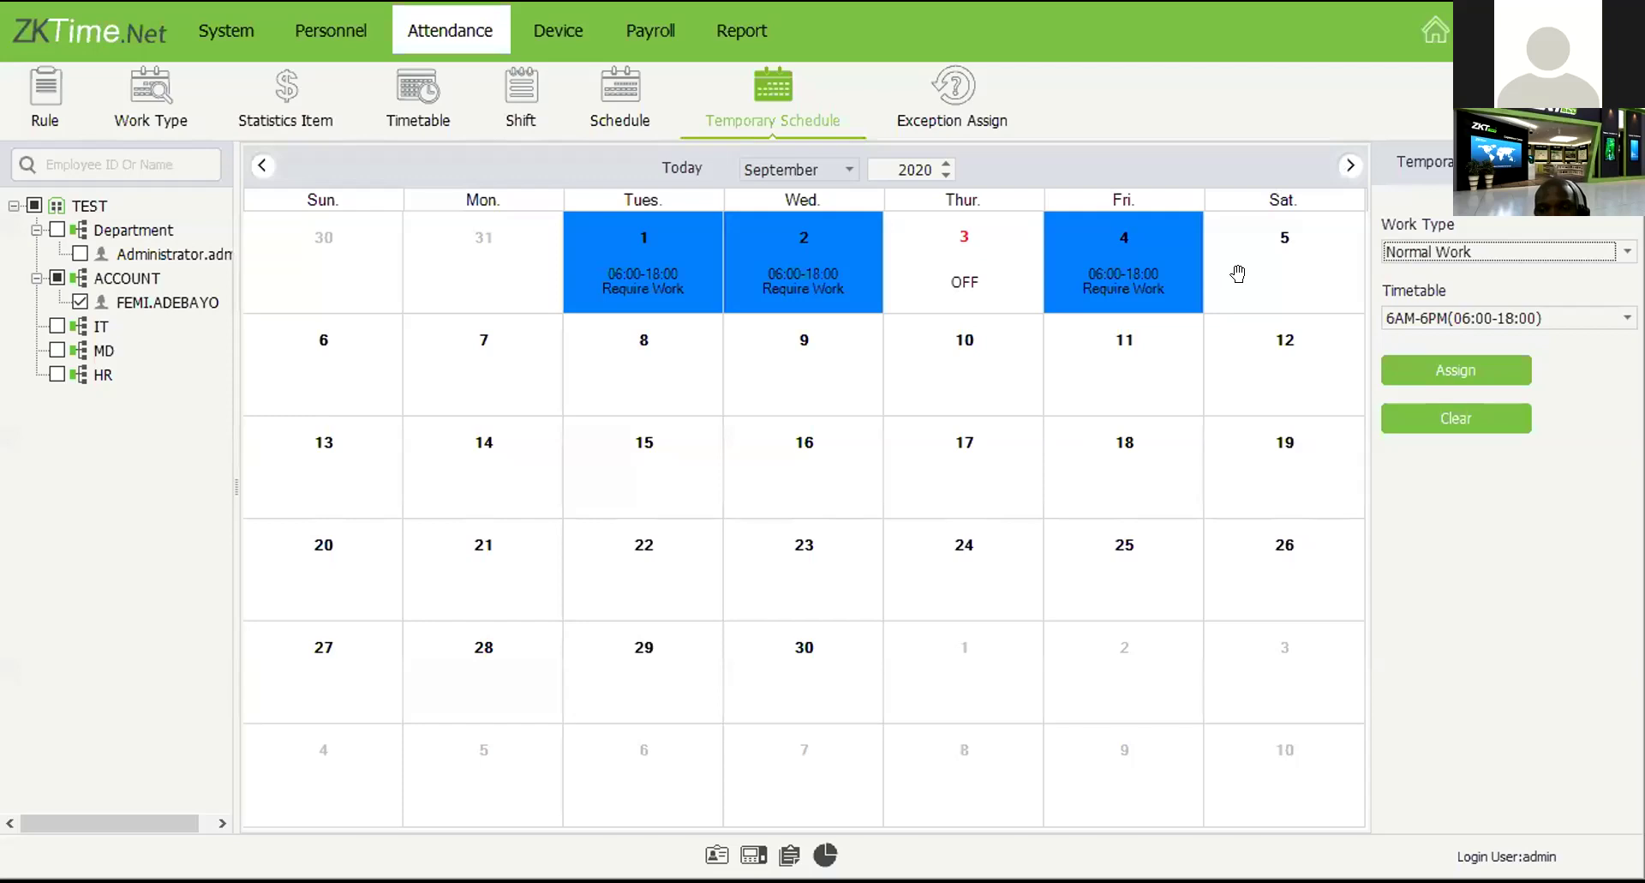
{"action": "left_click", "coordinate": [1237, 269]}
{"action": "left_click", "coordinate": [1428, 374]}
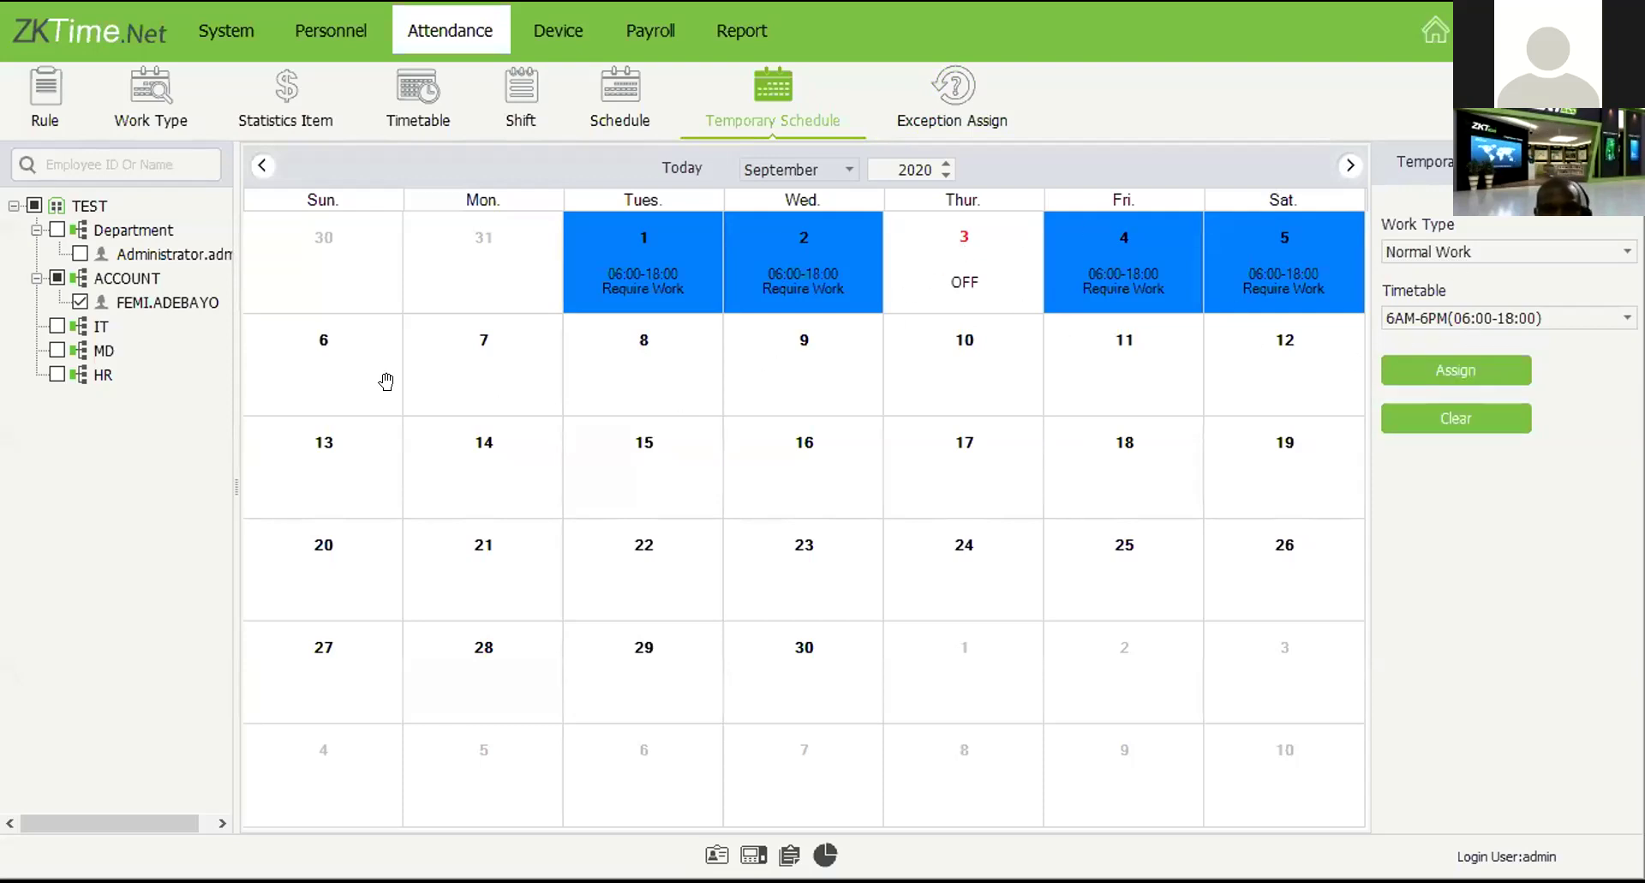
Select 7 and 9 September and assign them 06:00–18:00 Normal Work.
{"action": "left_click", "coordinate": [512, 366]}
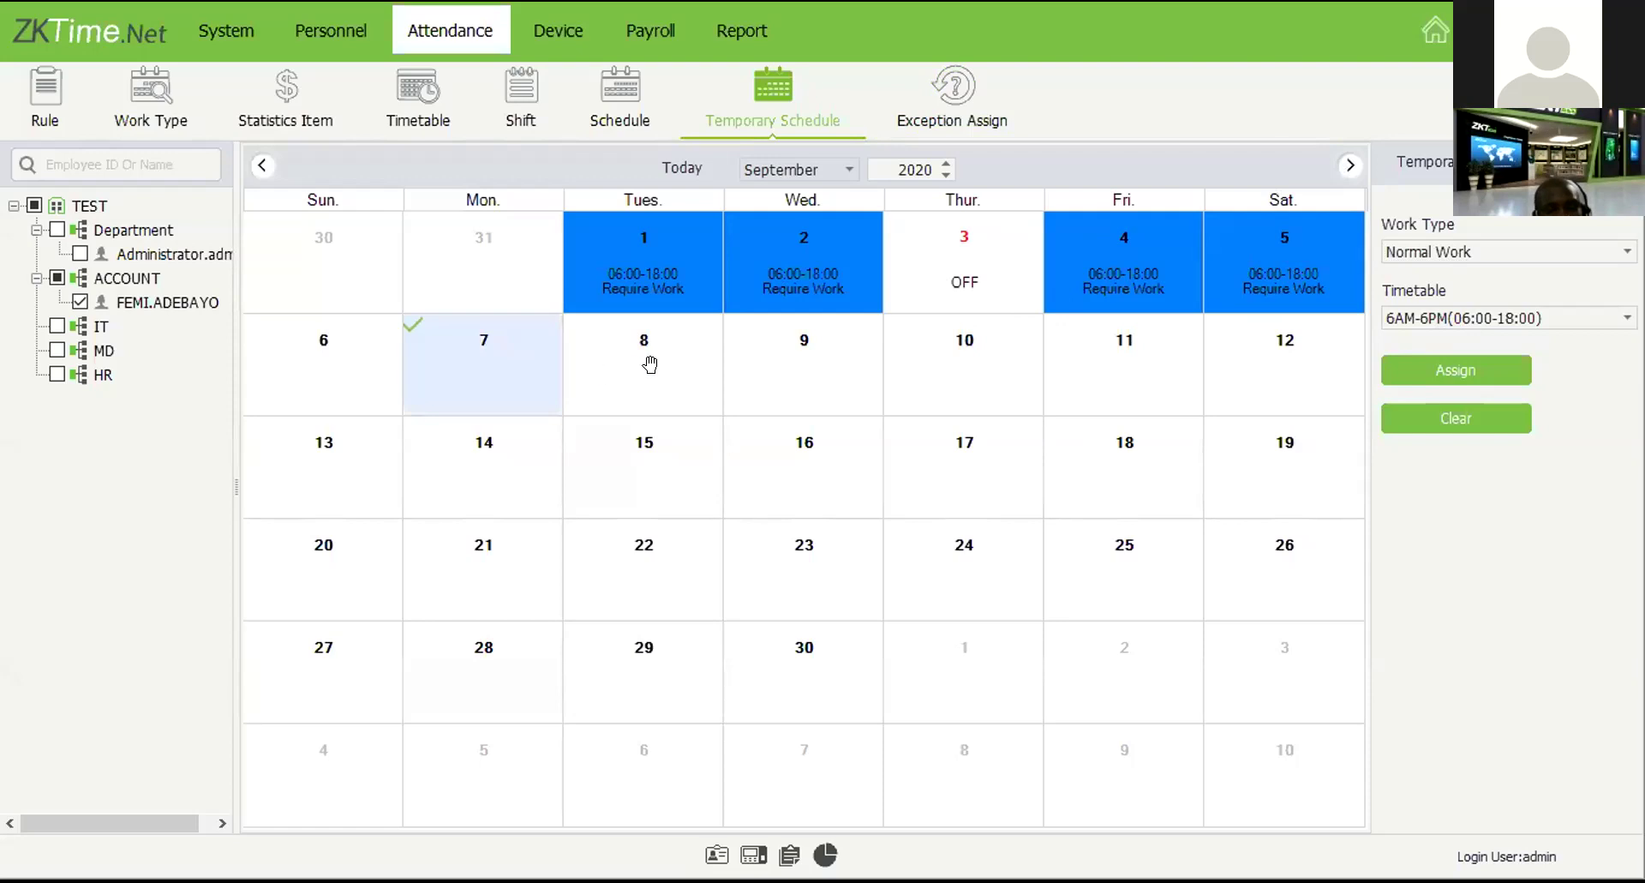
{"action": "left_click", "coordinate": [699, 357]}
{"action": "left_click", "coordinate": [750, 361]}
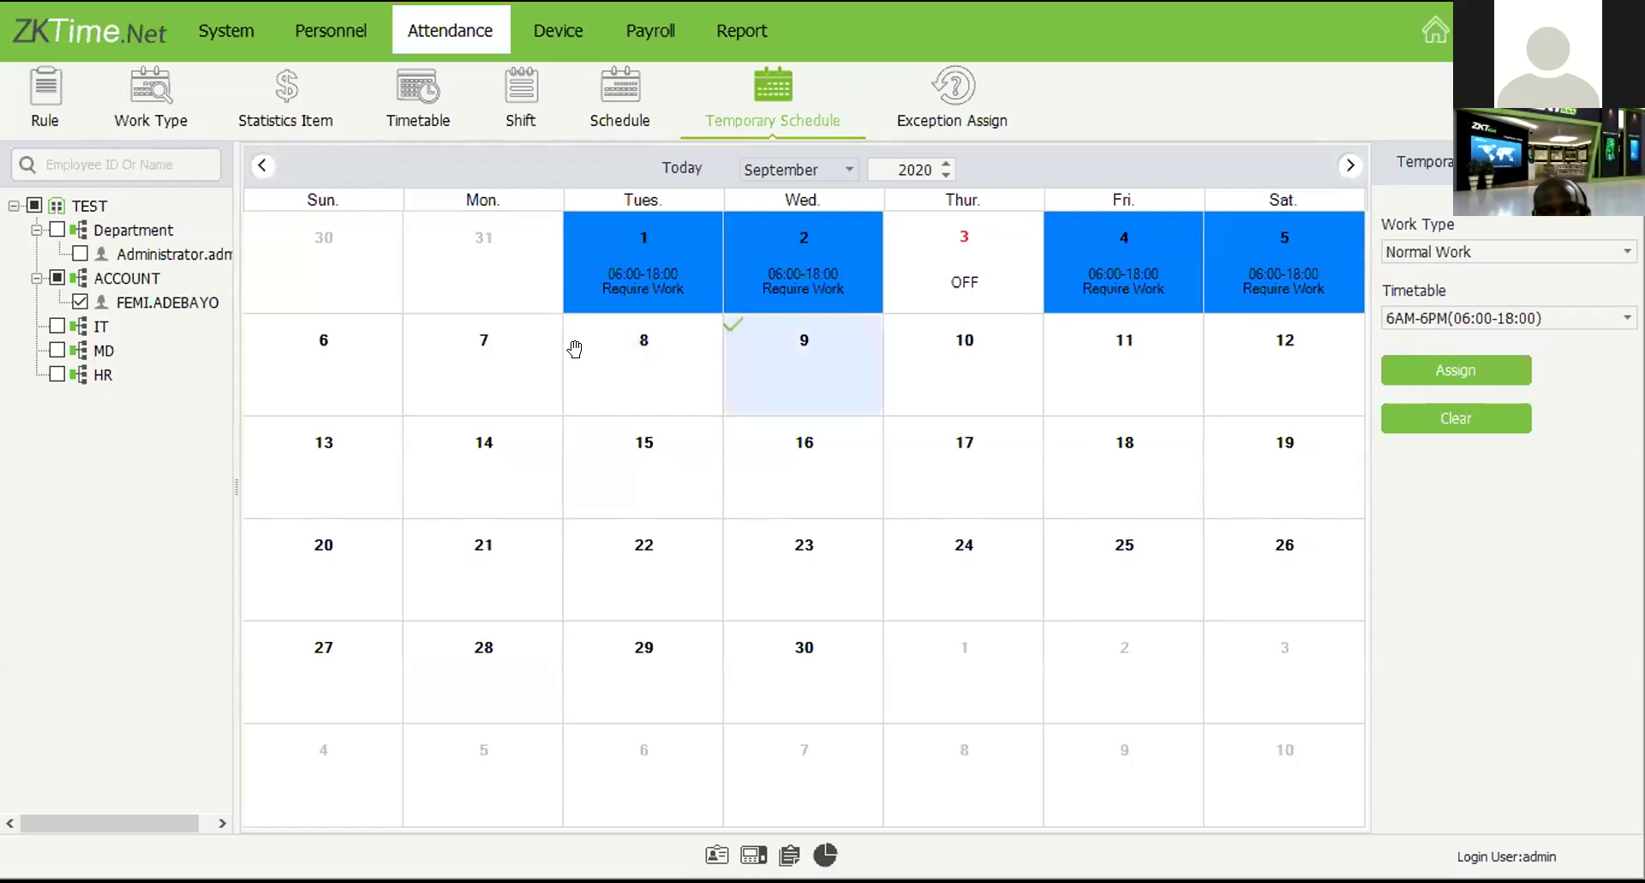
{"action": "left_click", "coordinate": [495, 364]}
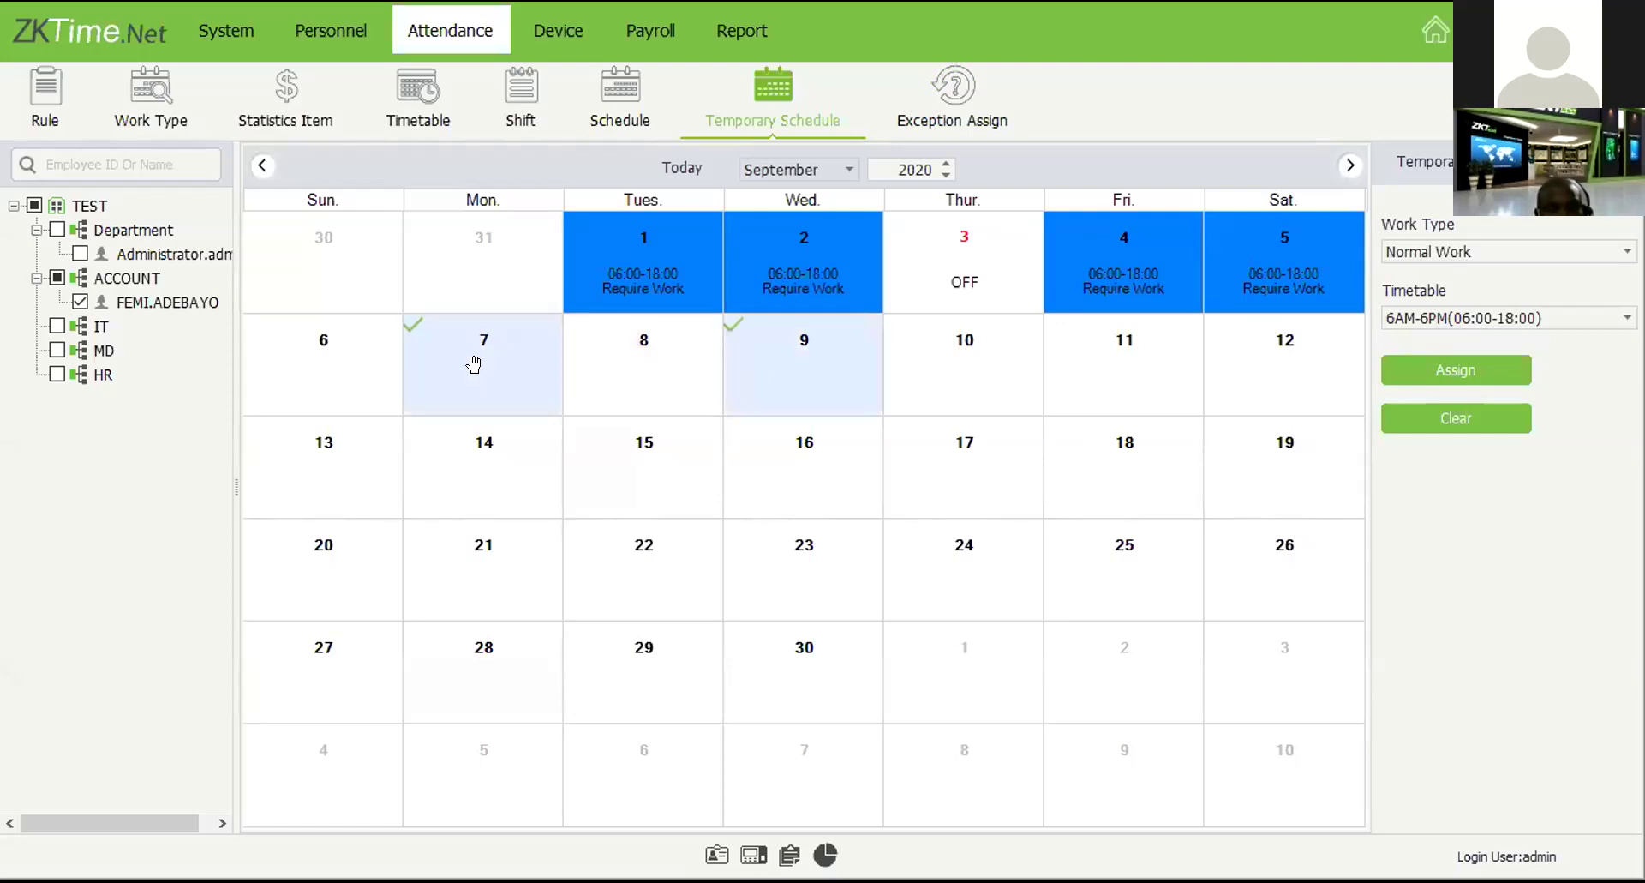
{"action": "left_click", "coordinate": [580, 353]}
{"action": "left_click", "coordinate": [500, 364]}
{"action": "left_click", "coordinate": [594, 364]}
{"action": "left_click", "coordinate": [518, 364]}
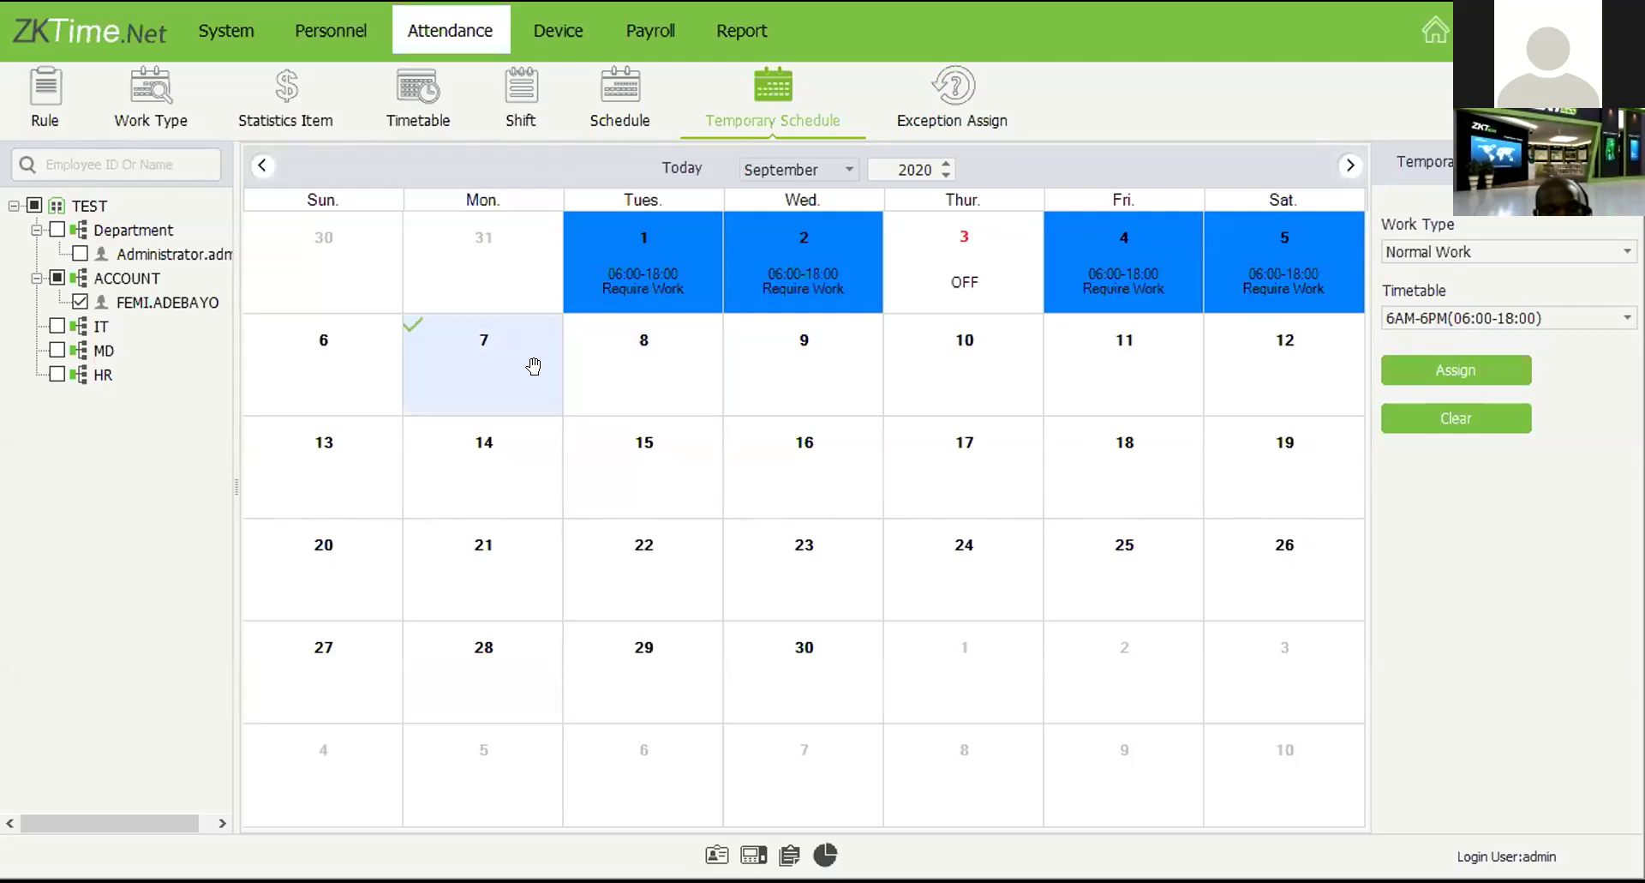
{"action": "left_click", "coordinate": [630, 353]}
{"action": "left_click", "coordinate": [748, 350]}
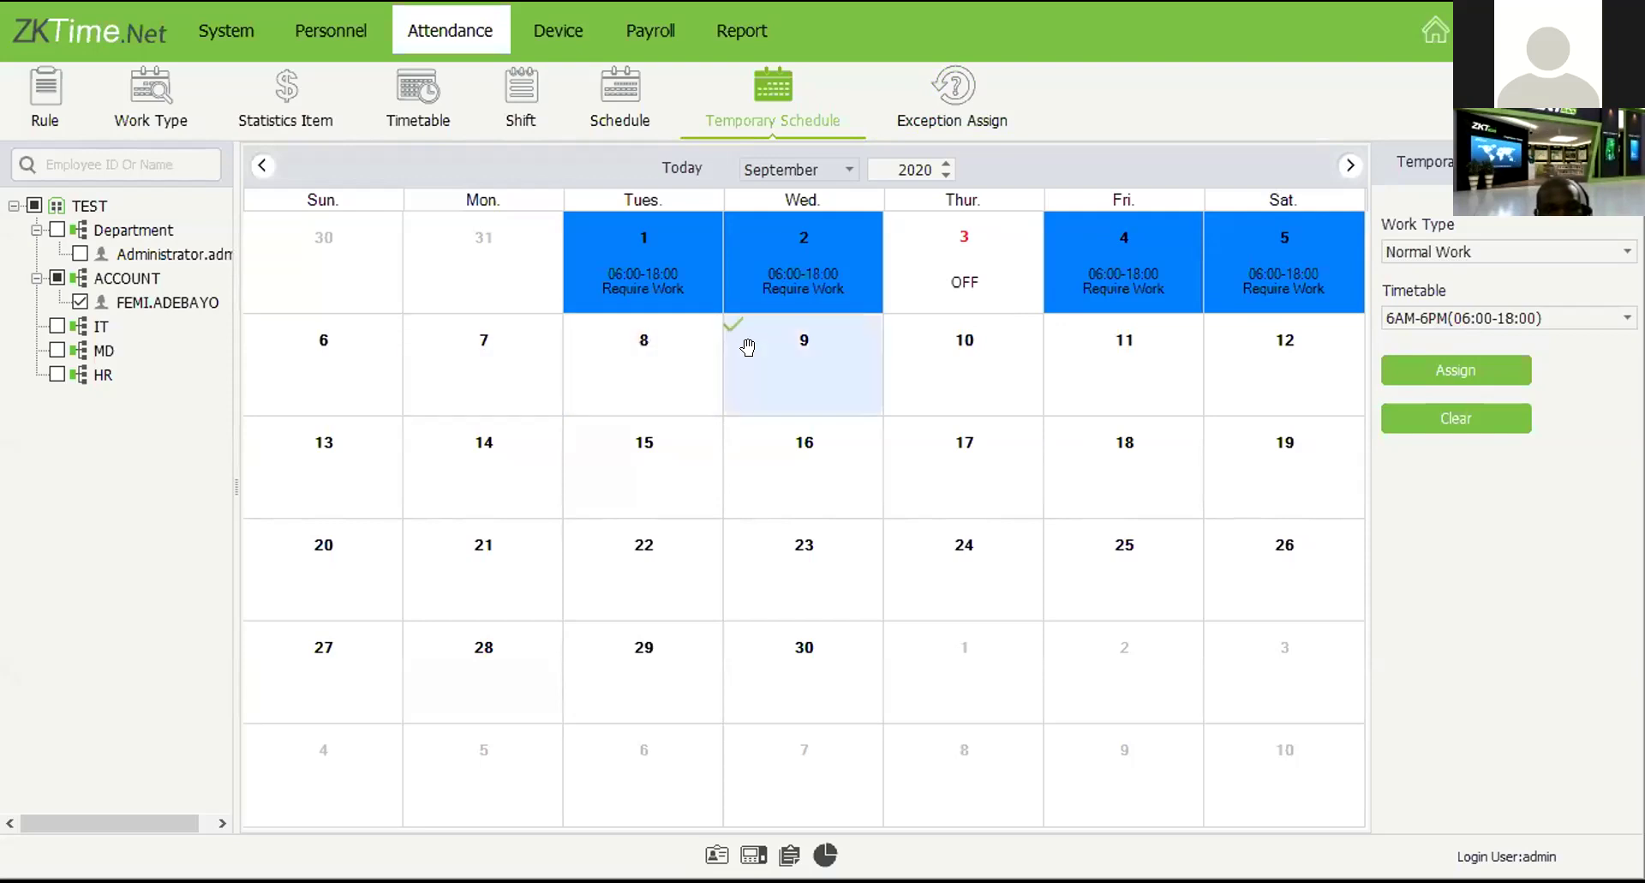
{"action": "left_click", "coordinate": [517, 366]}
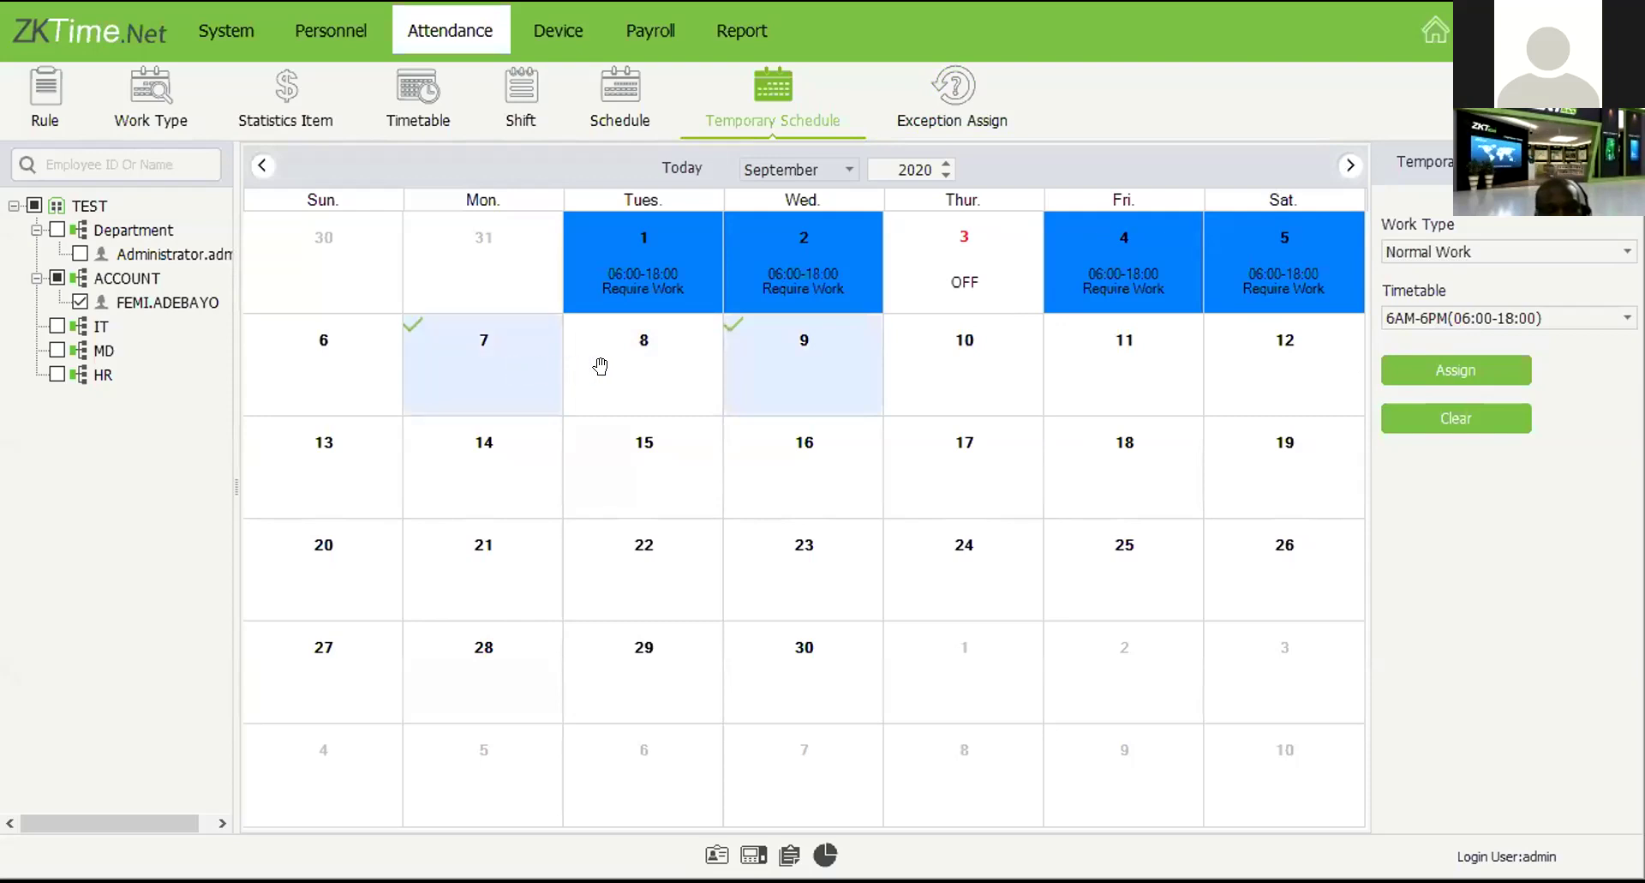
{"action": "left_click", "coordinate": [1470, 366]}
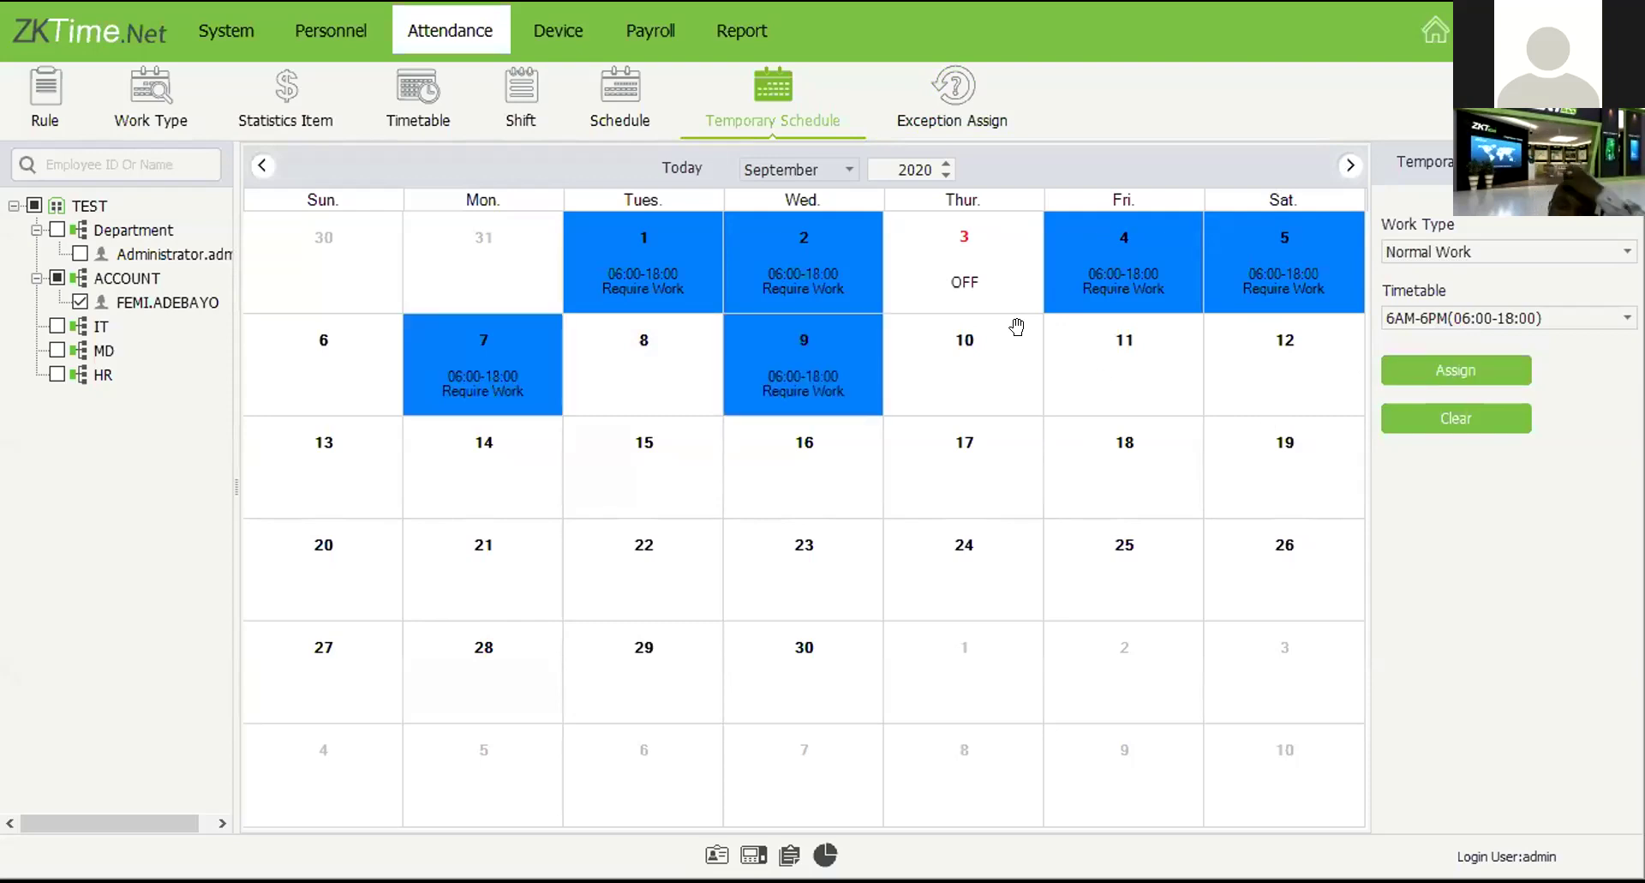
Assign Normal Work to 8 September and mark 10 September as a Day Off.
{"action": "left_click", "coordinate": [783, 481]}
{"action": "left_click", "coordinate": [658, 380]}
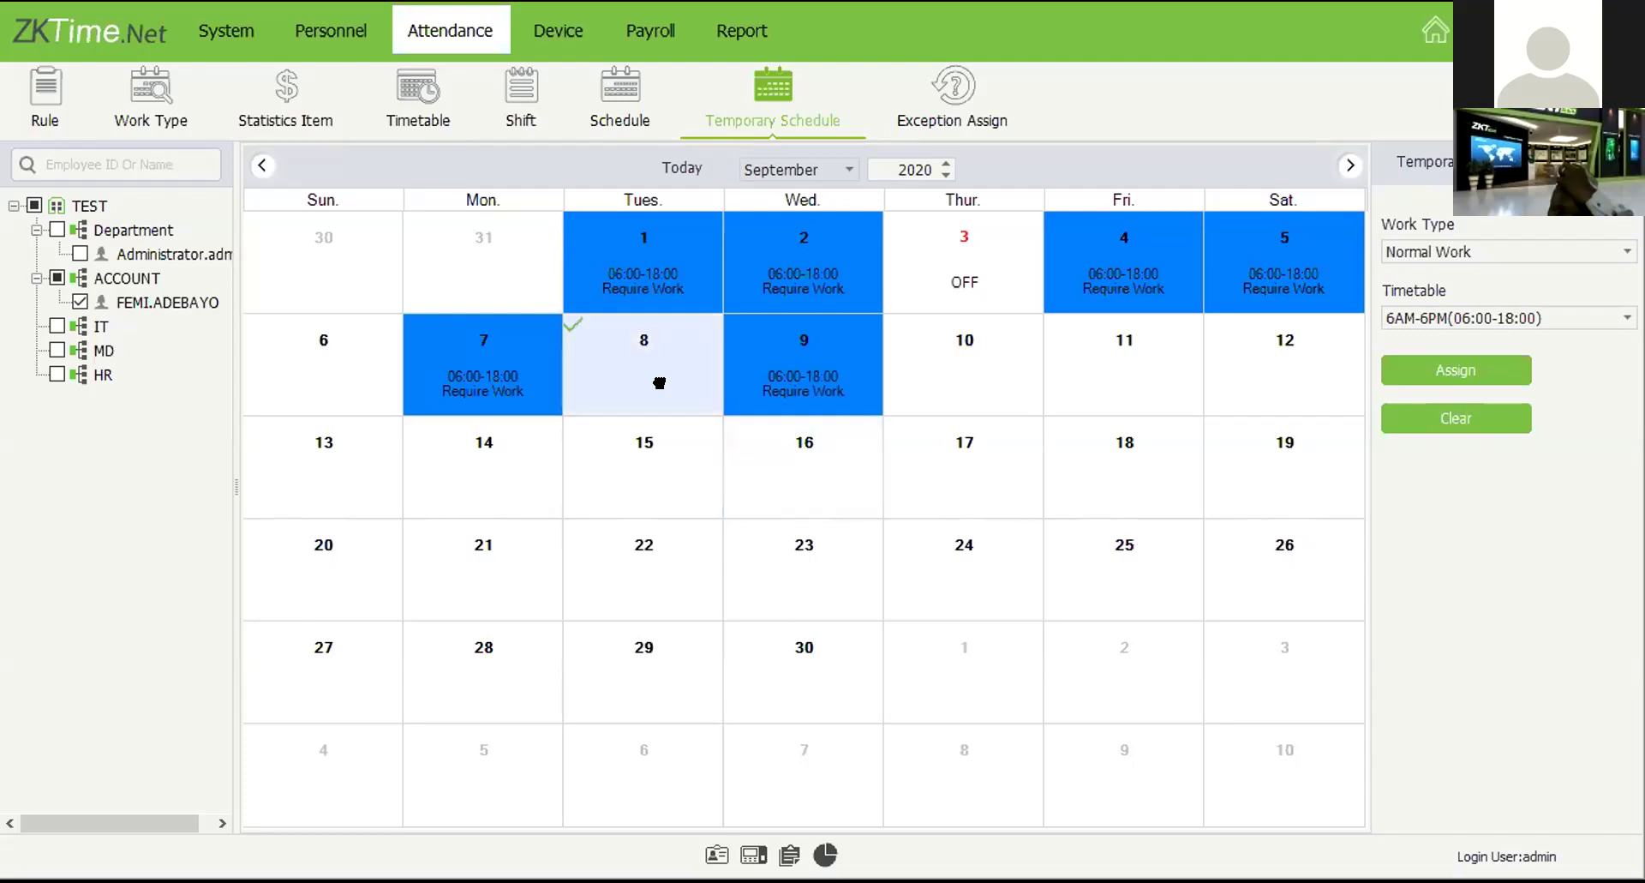
{"action": "left_click", "coordinate": [1429, 359]}
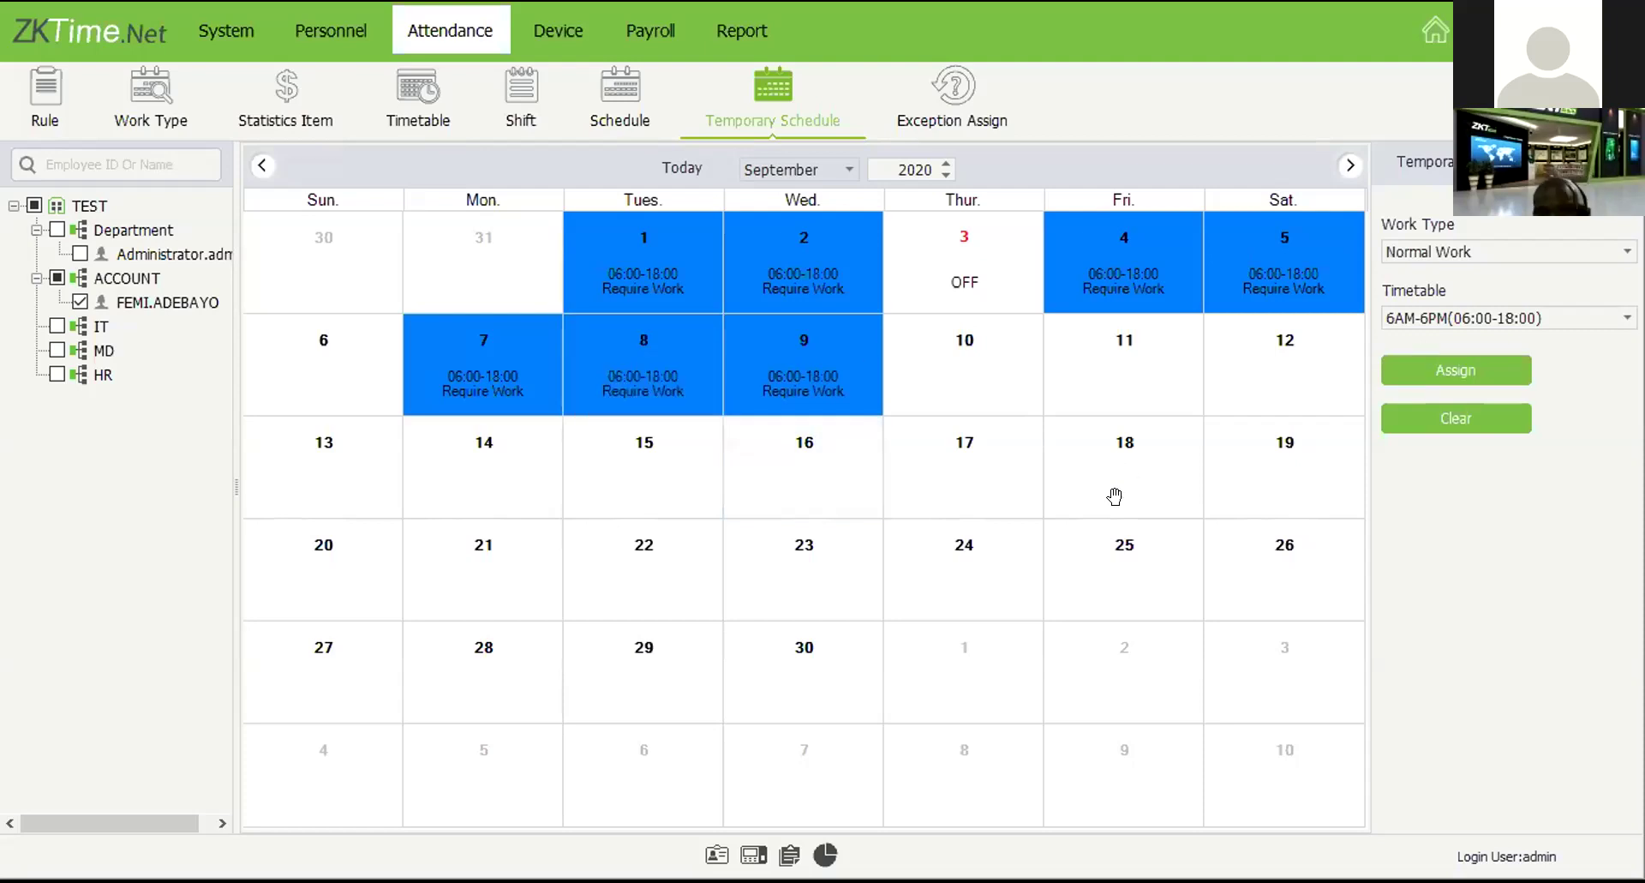
{"action": "left_click", "coordinate": [954, 353]}
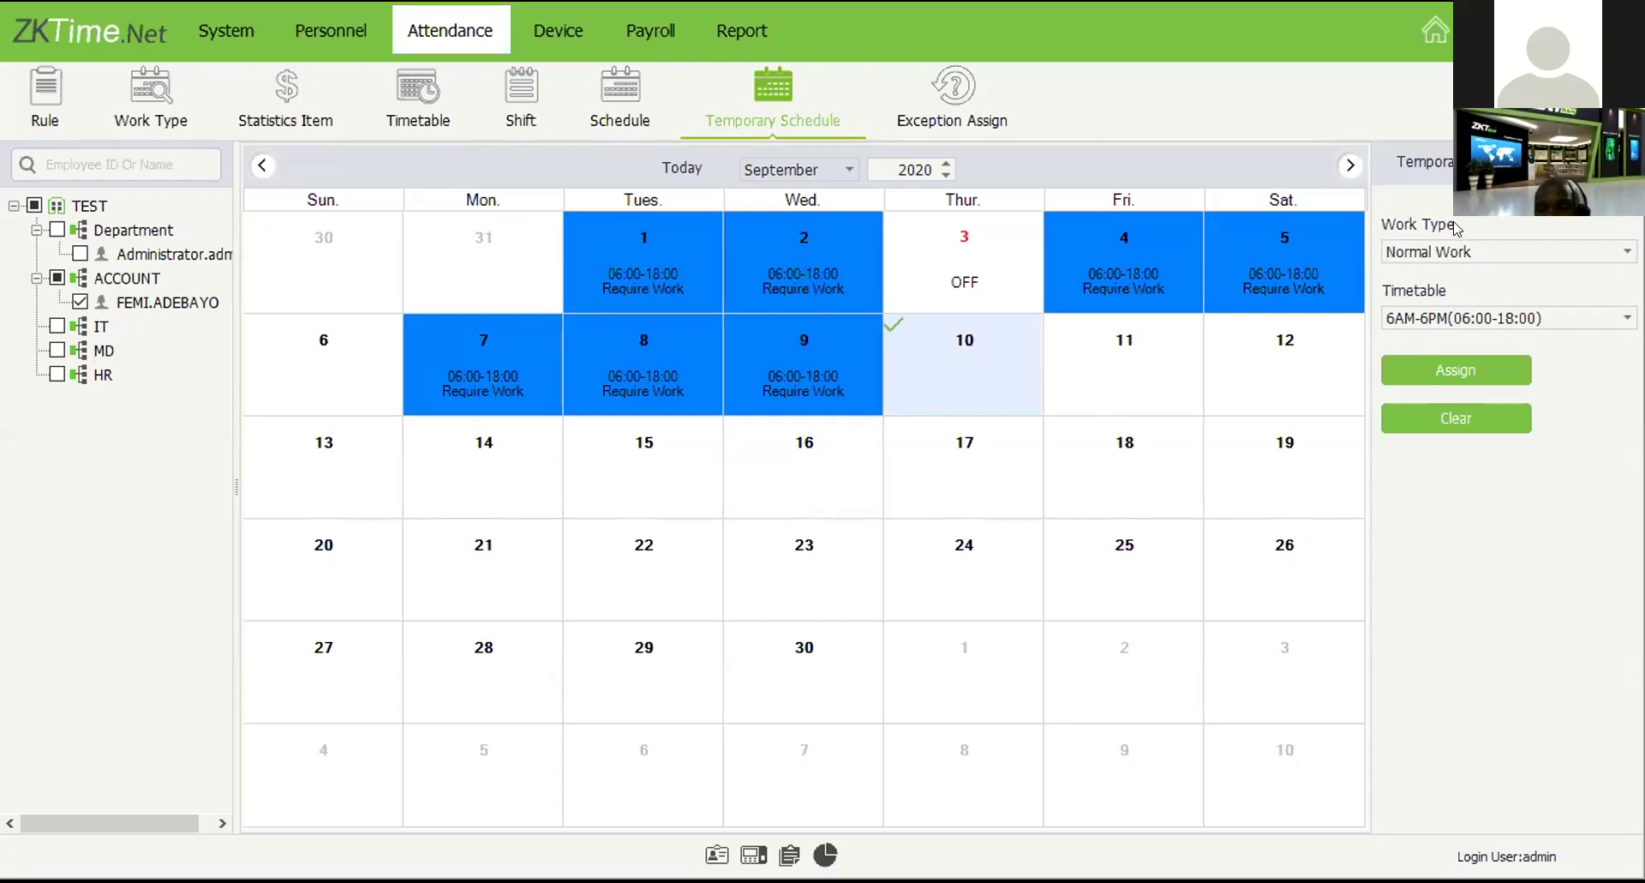
{"action": "left_click", "coordinate": [1456, 251]}
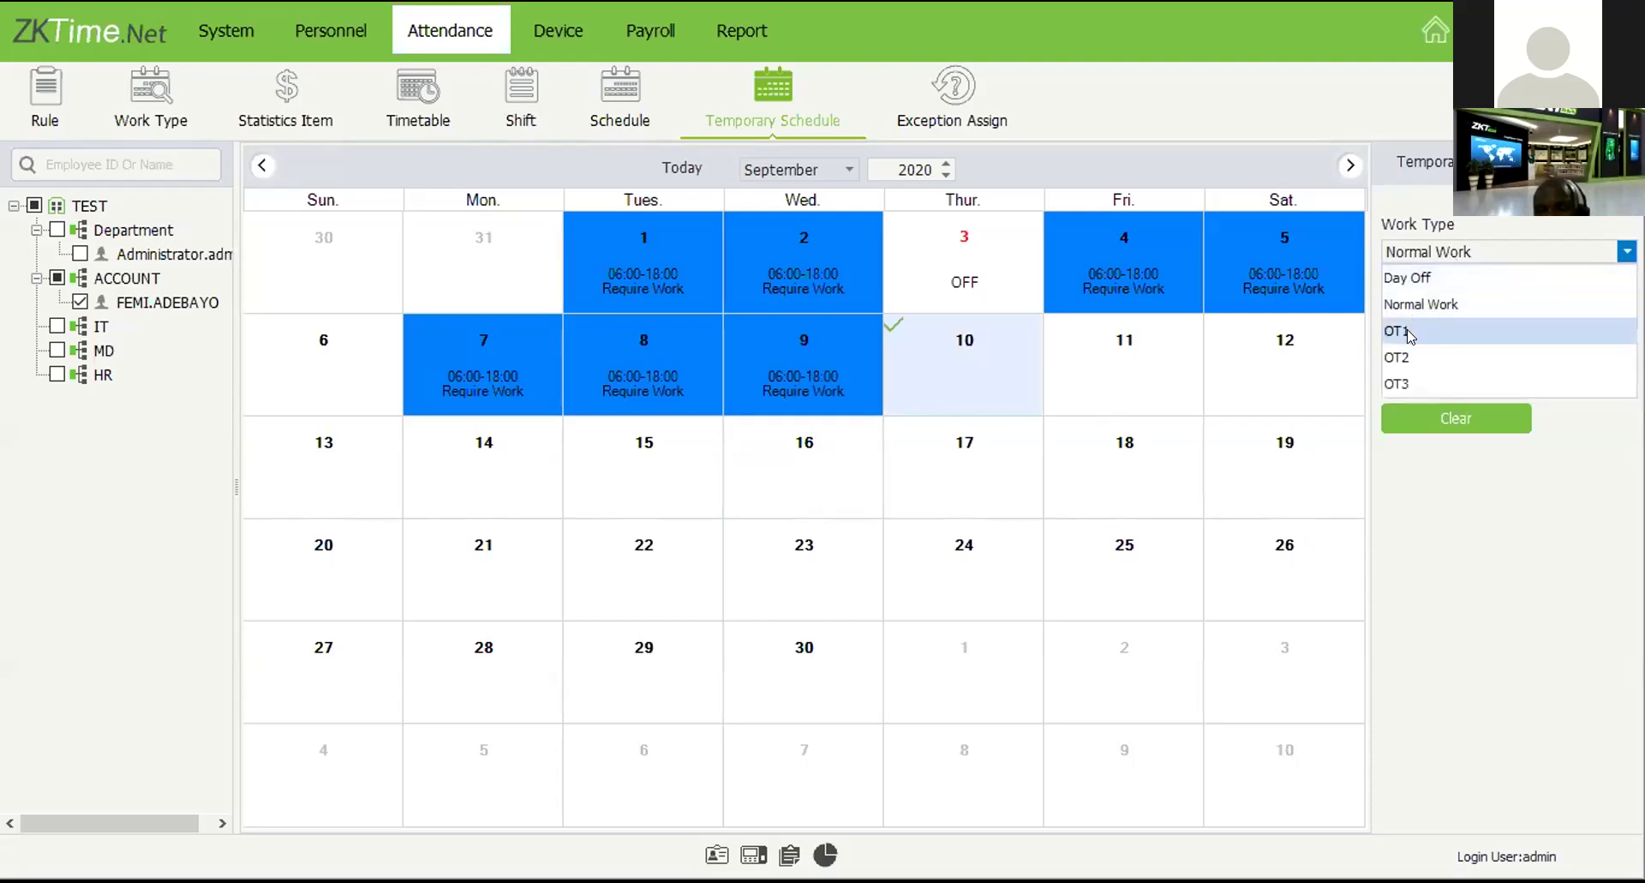
{"action": "left_click", "coordinate": [1409, 279]}
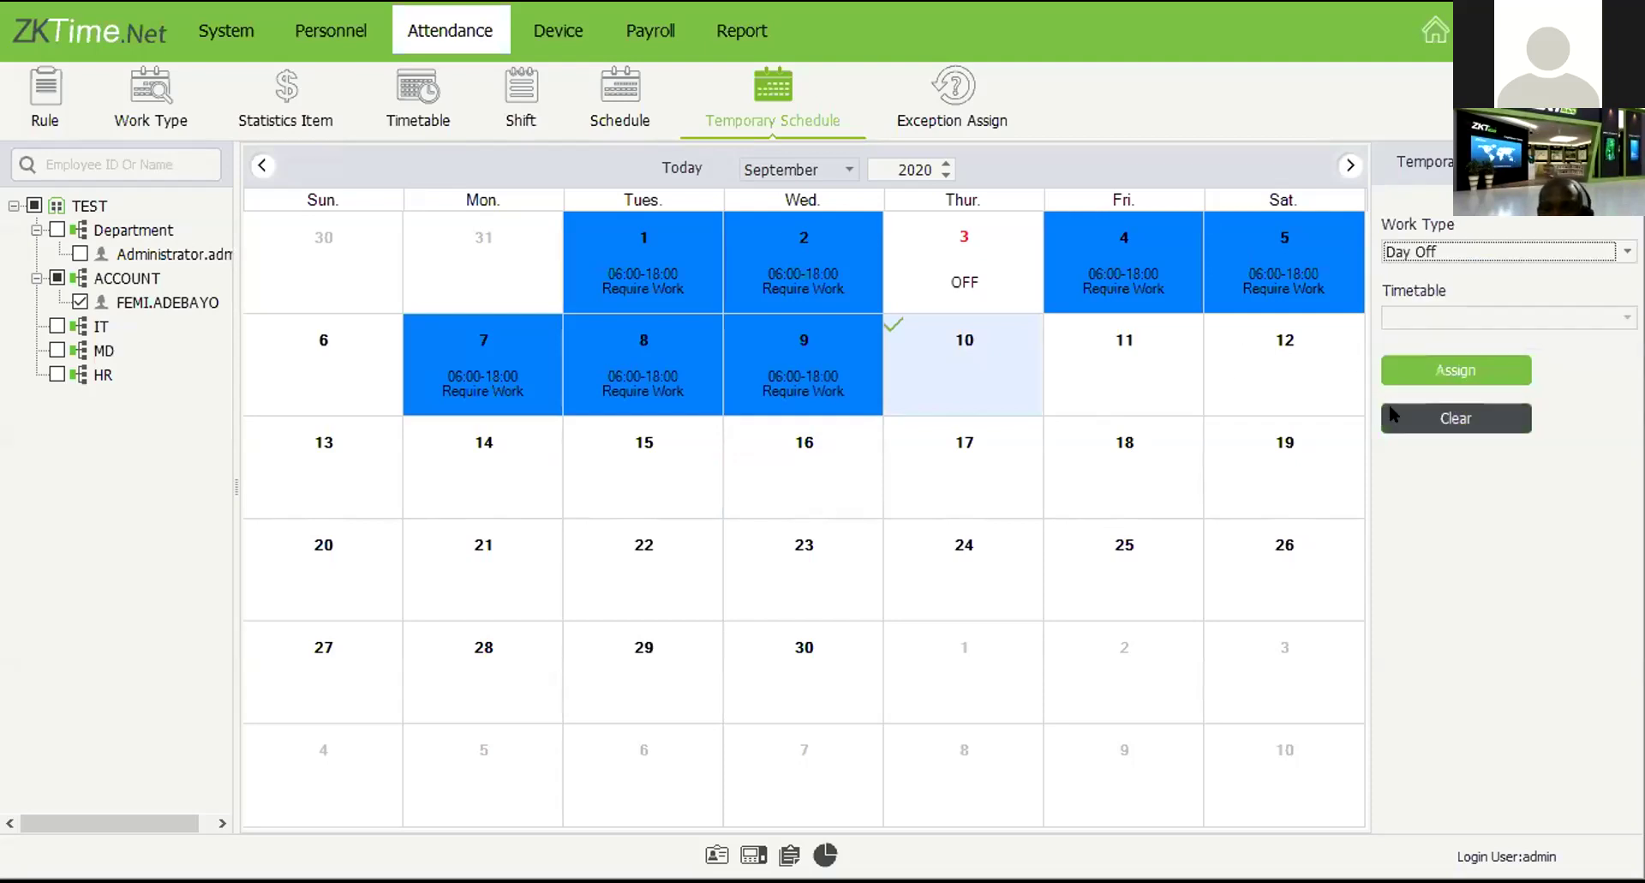
{"action": "left_click", "coordinate": [1446, 367]}
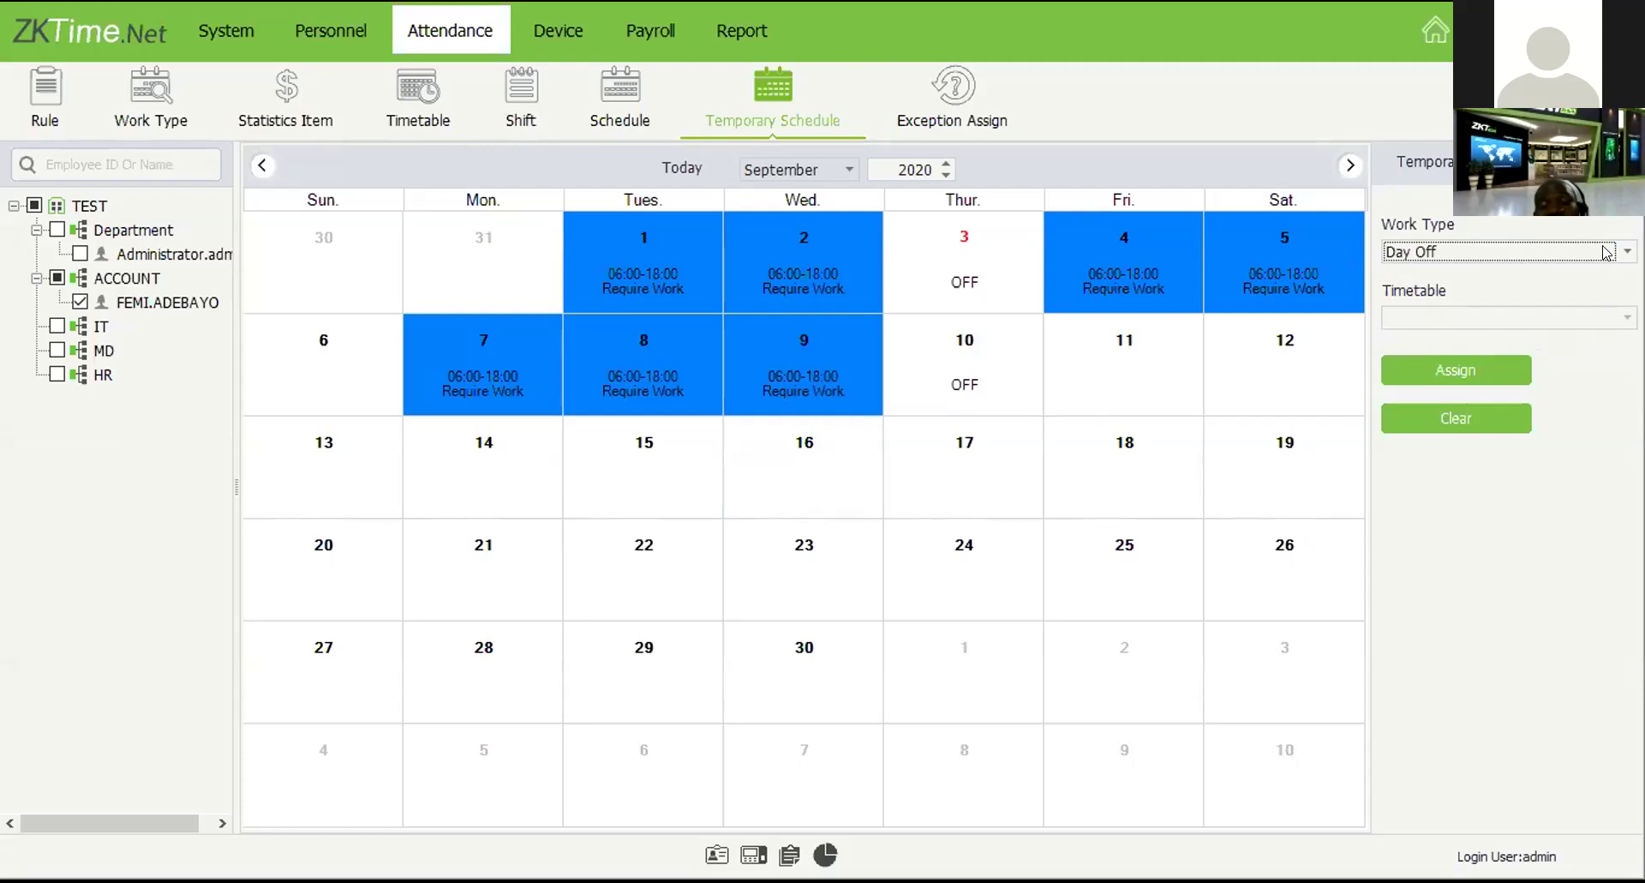
Give Sunday 13 September the OT1 work type, 06:00–18:00, for the ACCOUNT employee.
{"action": "left_click", "coordinate": [289, 465]}
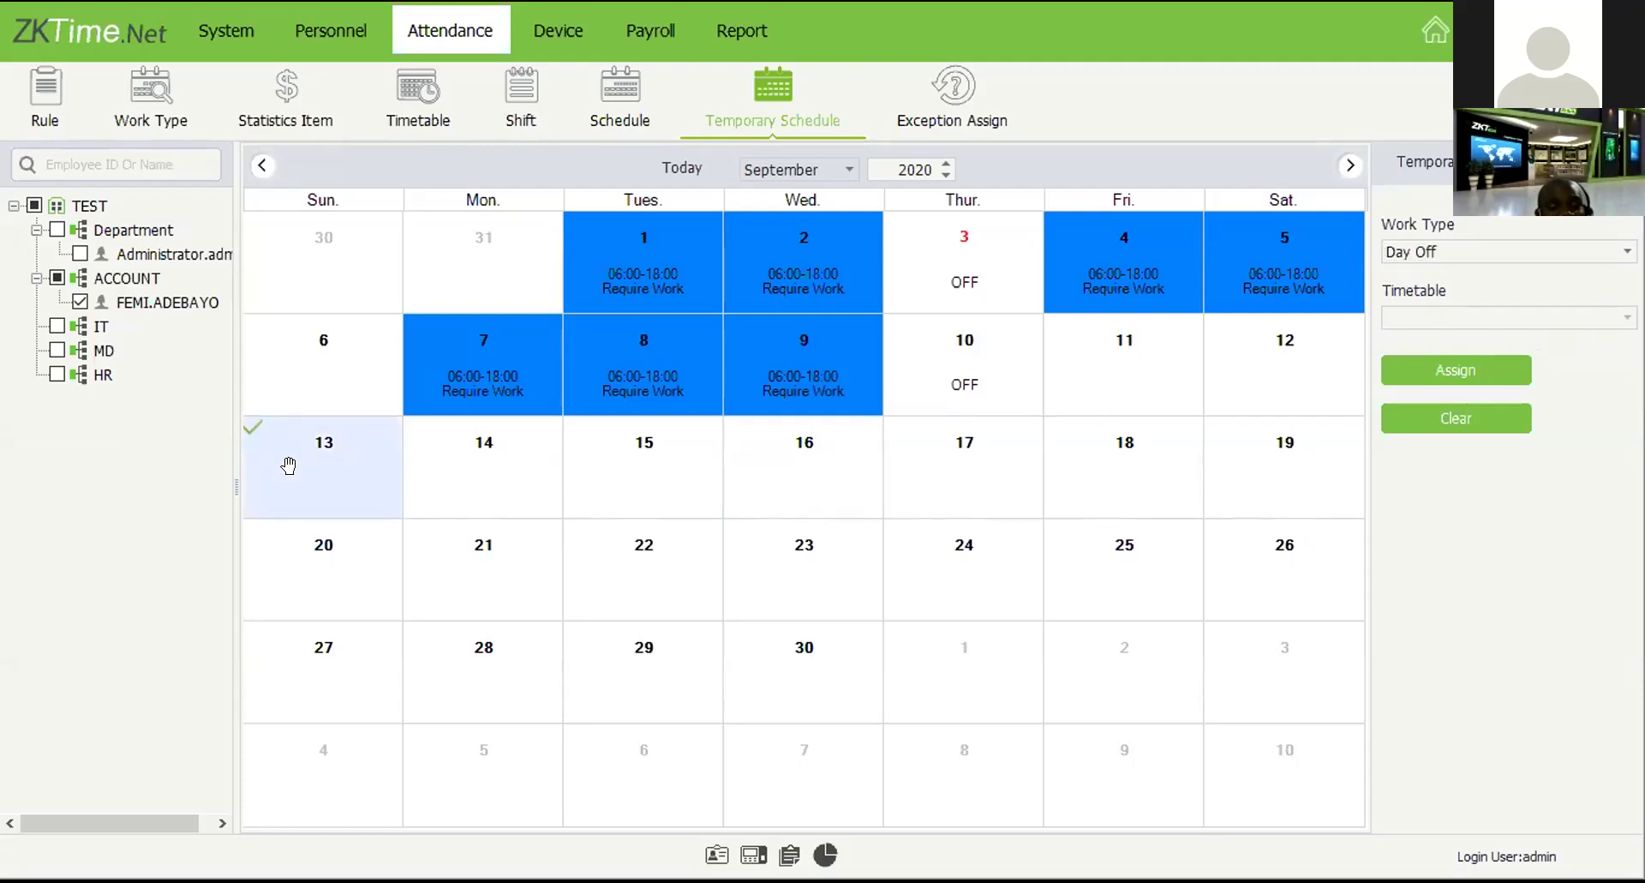
{"action": "left_click", "coordinate": [1496, 254]}
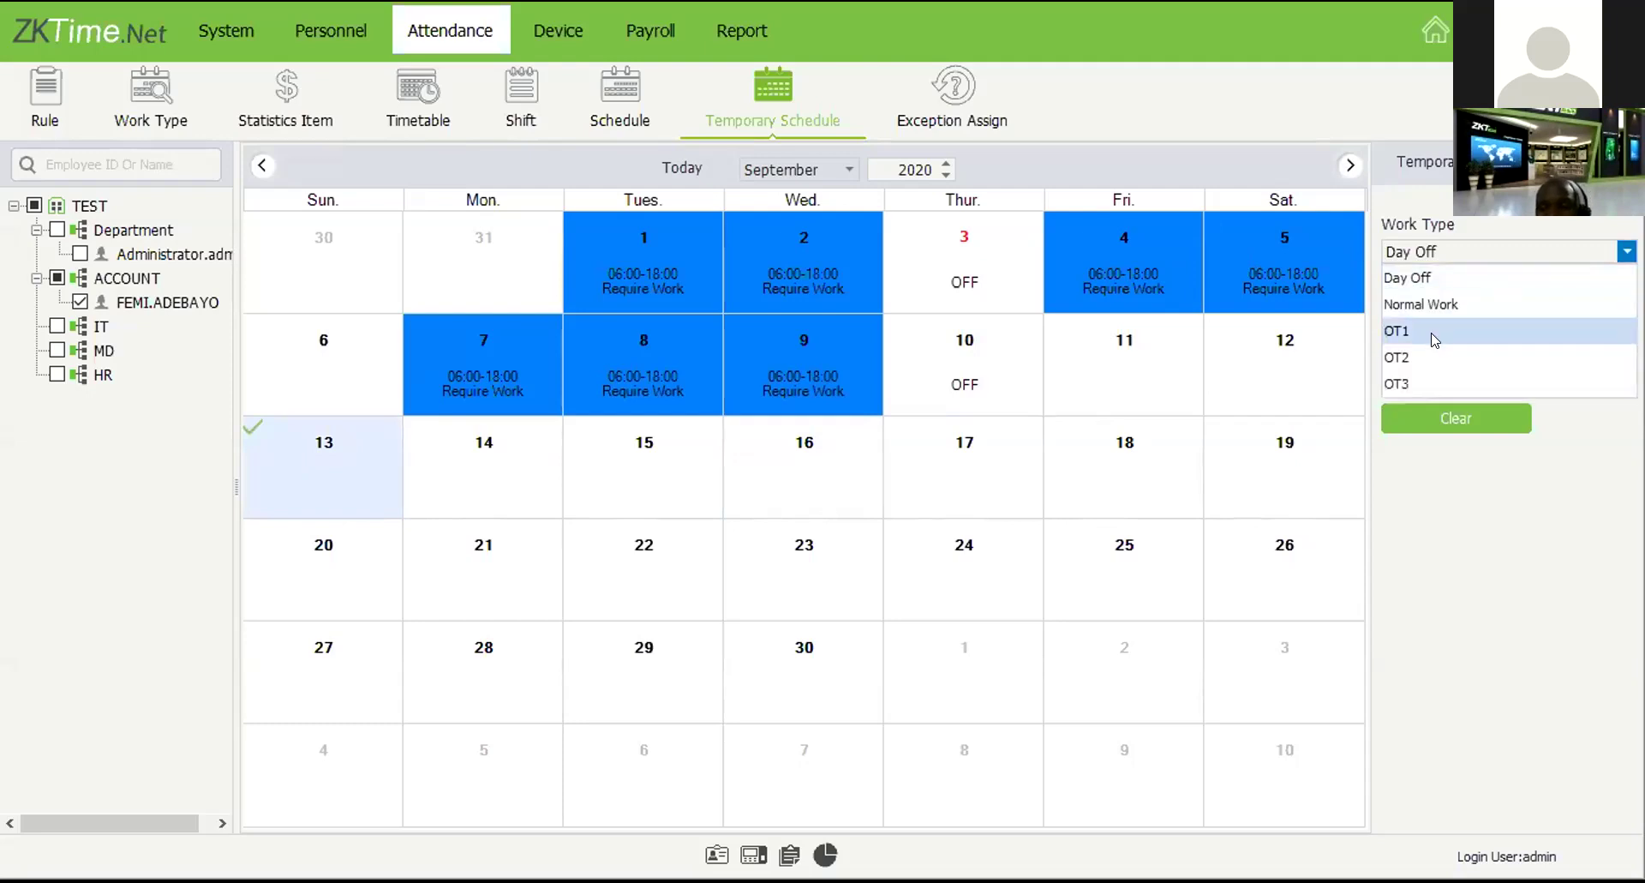
{"action": "left_click", "coordinate": [1434, 332]}
{"action": "left_click", "coordinate": [1457, 377]}
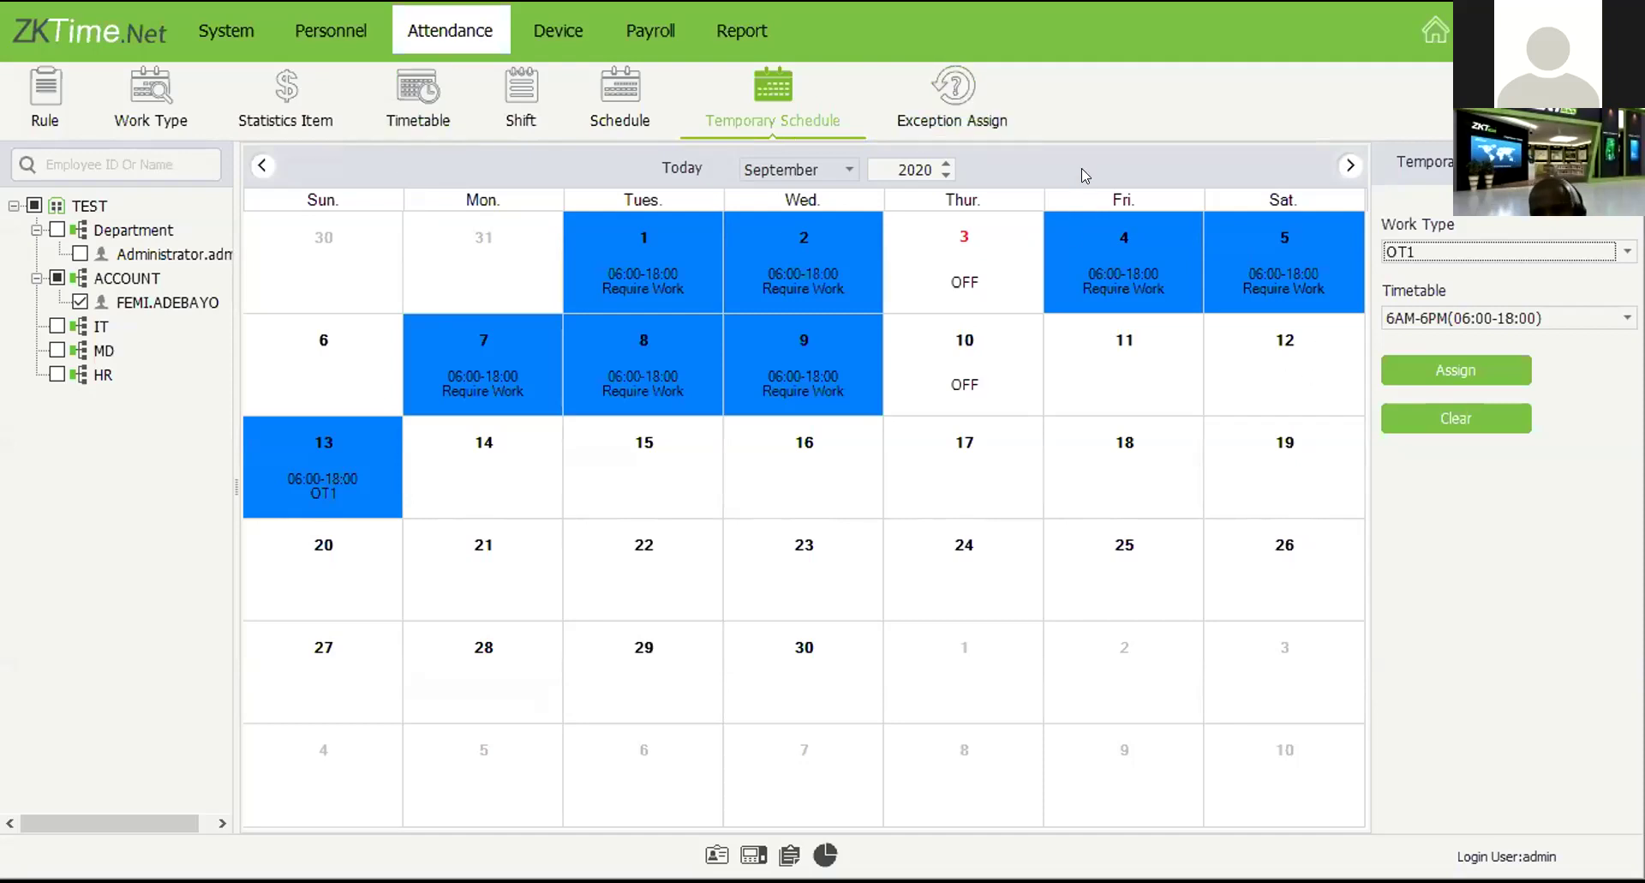
Open the Exception Assign page from the Attendance toolbar.
{"action": "left_click", "coordinate": [951, 108]}
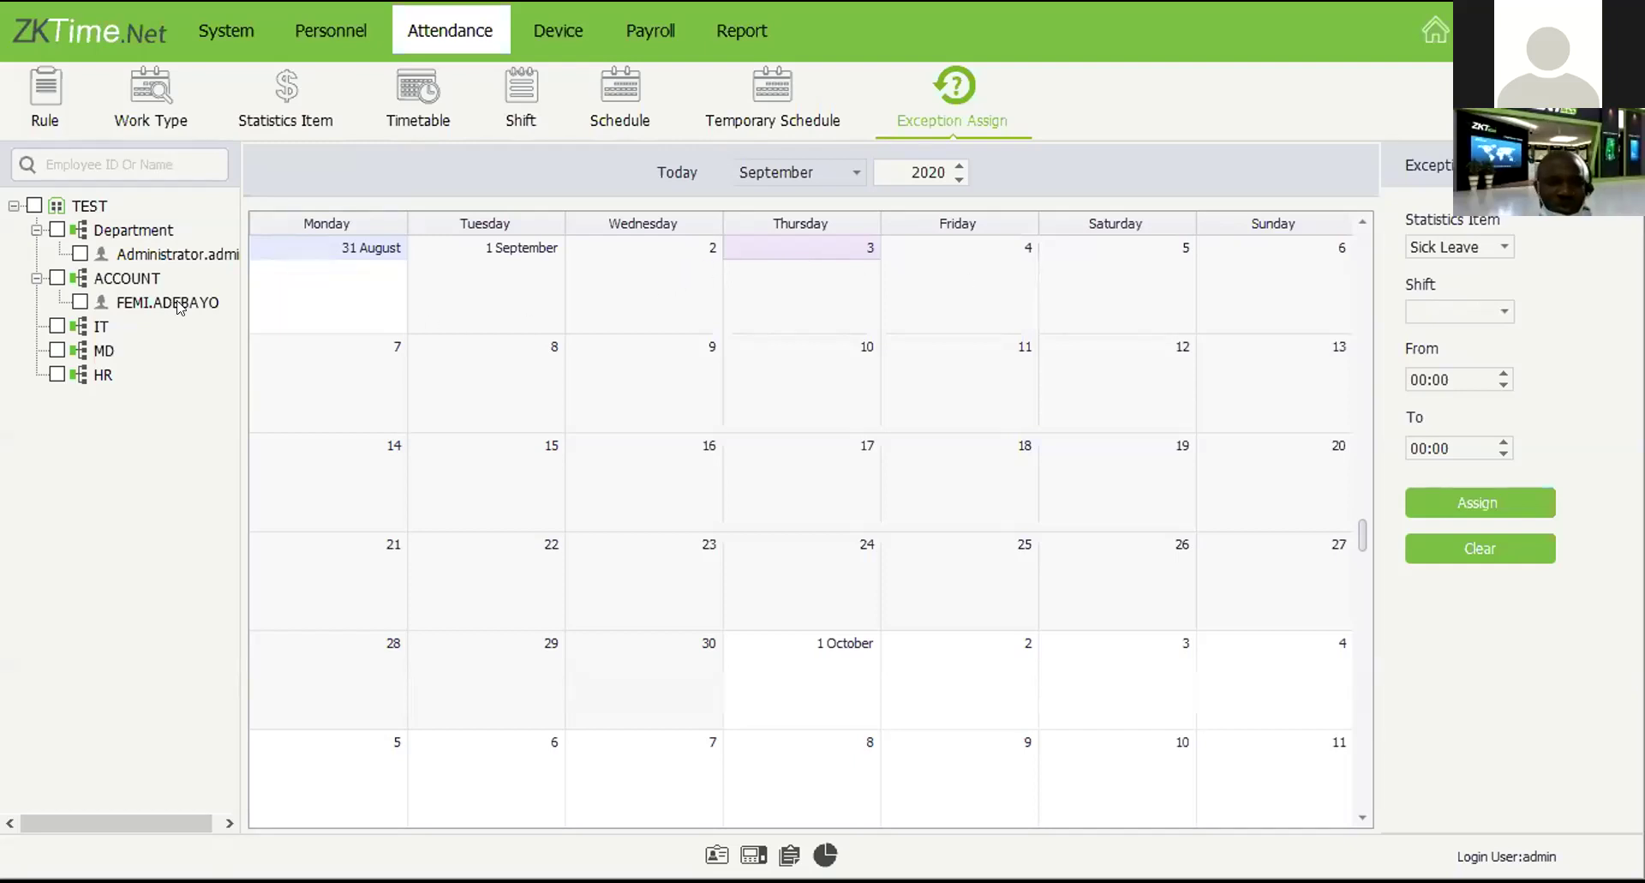
Try assigning Sick Leave on 2 September to the ACCOUNT employee; dismiss the temporary-schedule error.
{"action": "left_click", "coordinate": [80, 301]}
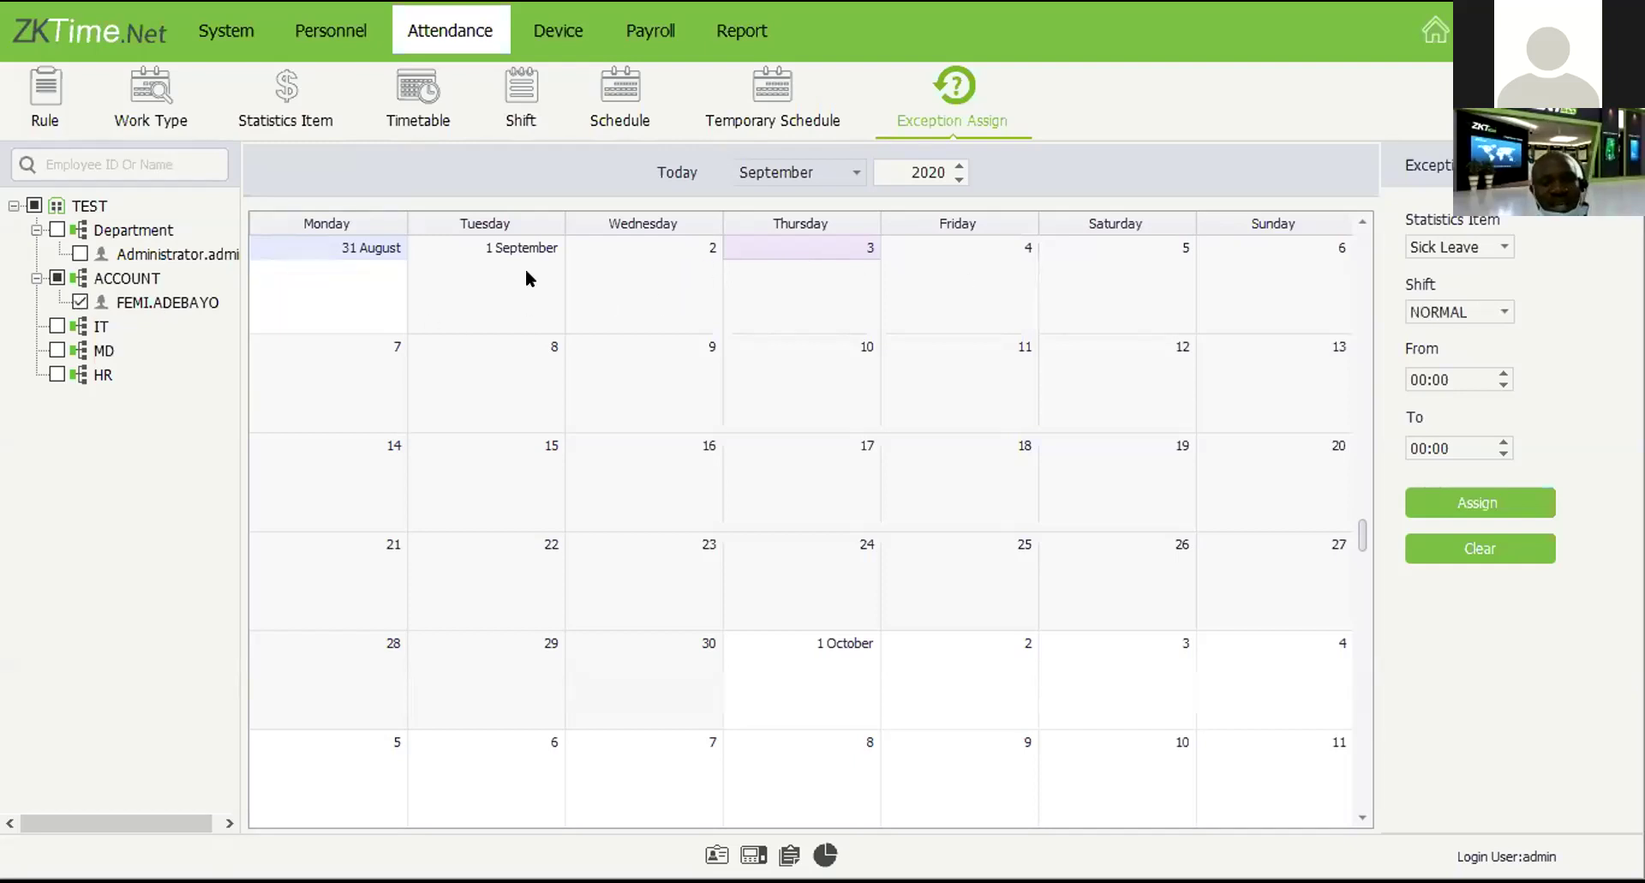
{"action": "left_click", "coordinate": [643, 287]}
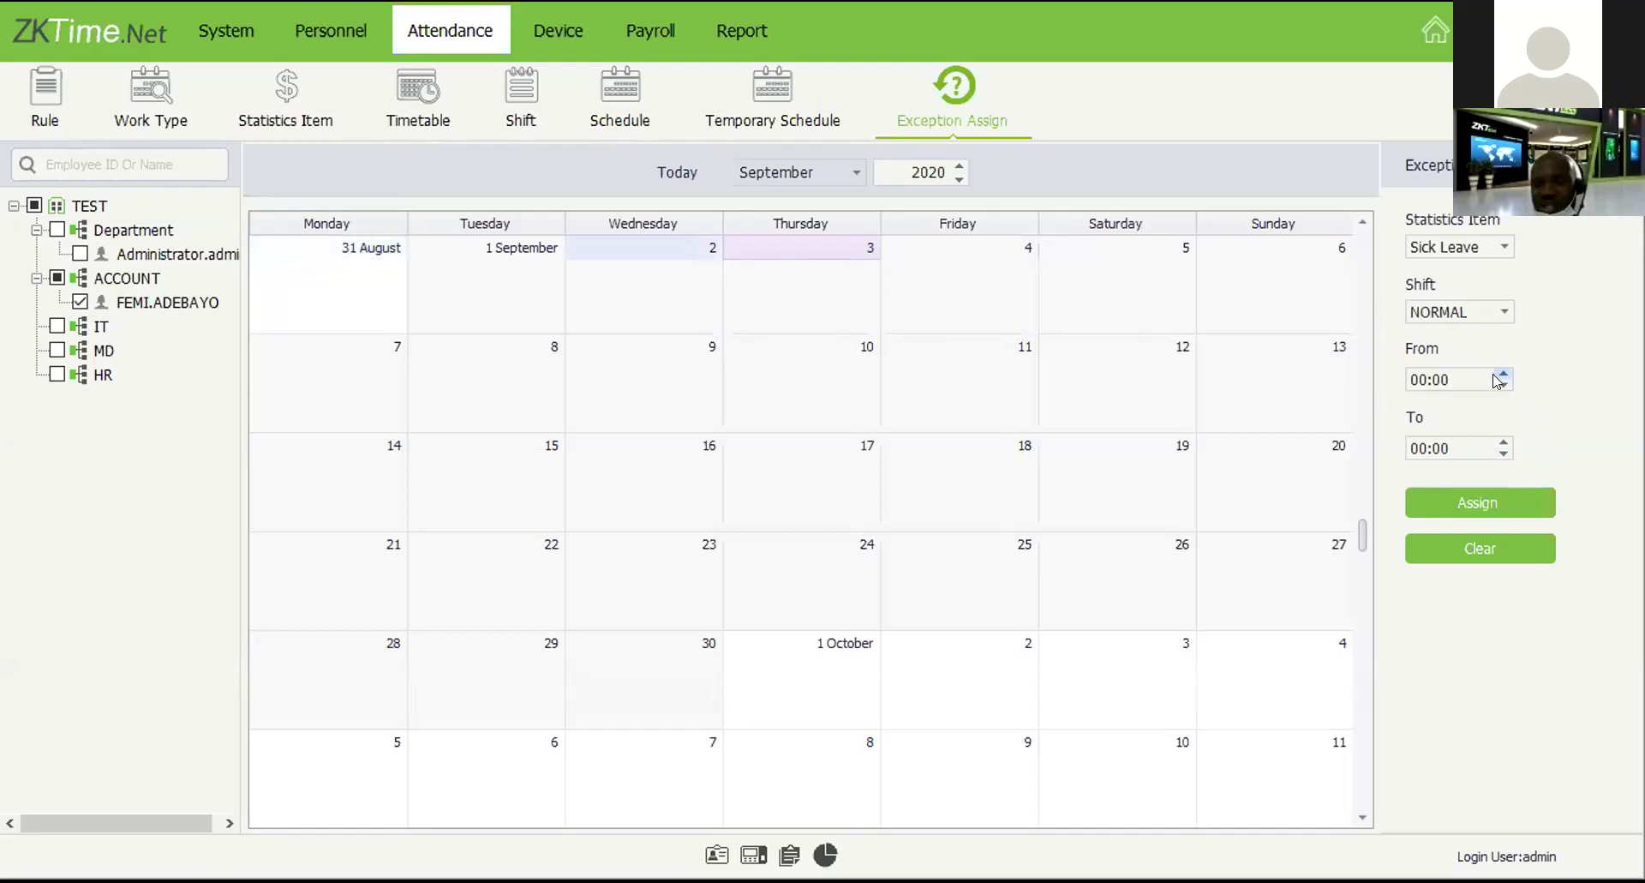
{"action": "left_click", "coordinate": [1472, 497]}
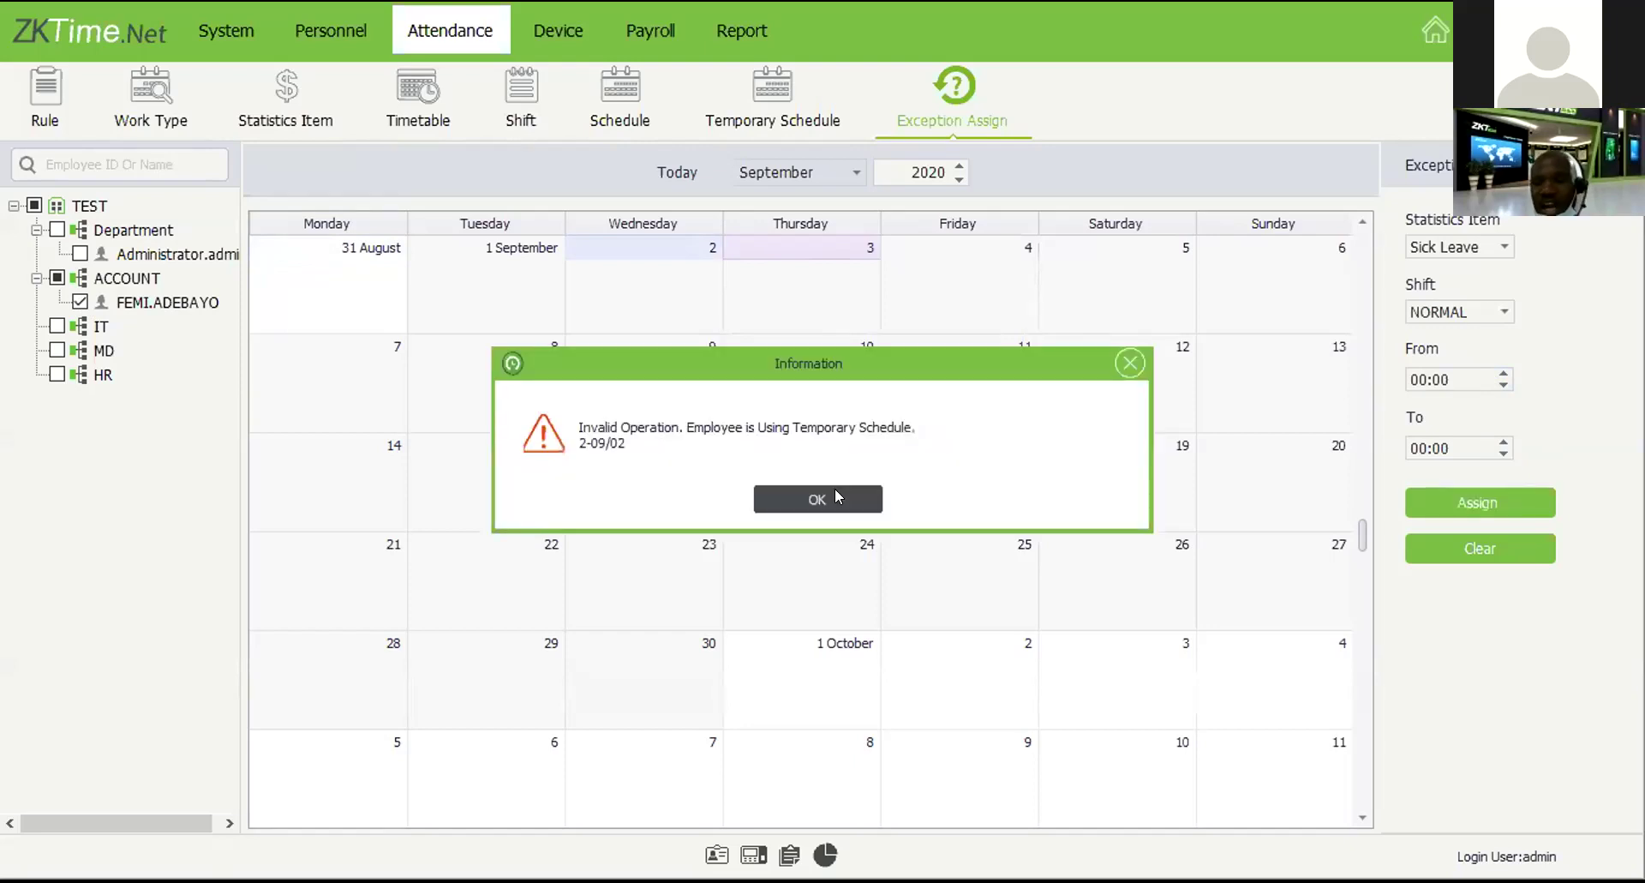
{"action": "left_click", "coordinate": [834, 487]}
Retry the Sick Leave with NORMAL shift, From 06:00 To 18:00, then go to Schedule after rejection.
{"action": "left_click", "coordinate": [1490, 313]}
{"action": "left_click", "coordinate": [1489, 307]}
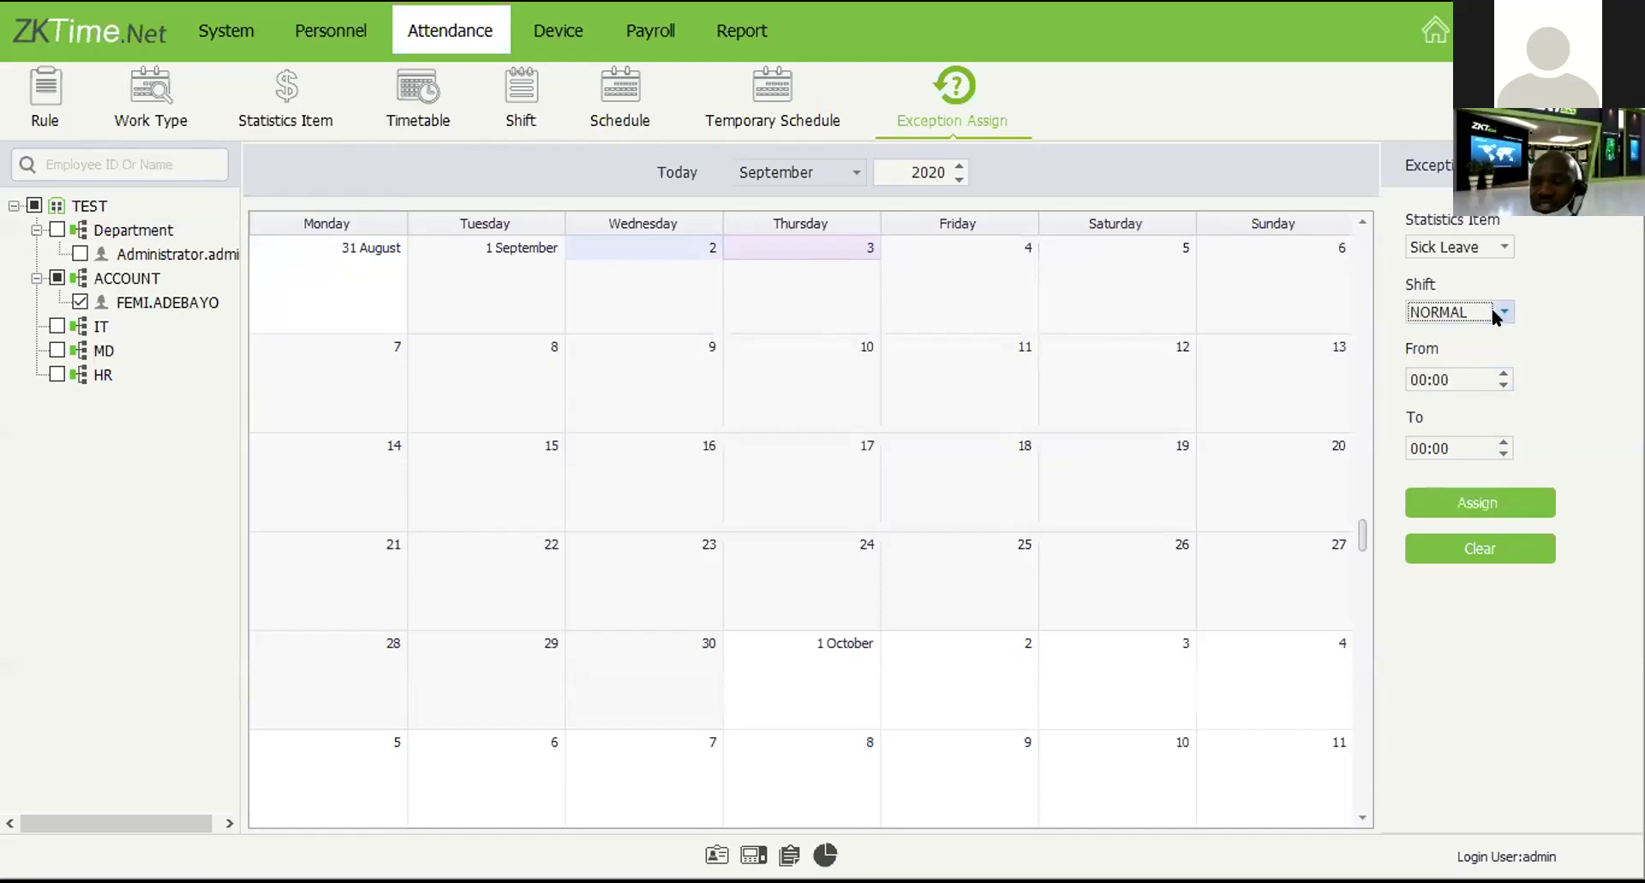
{"action": "left_click", "coordinate": [1414, 378]}
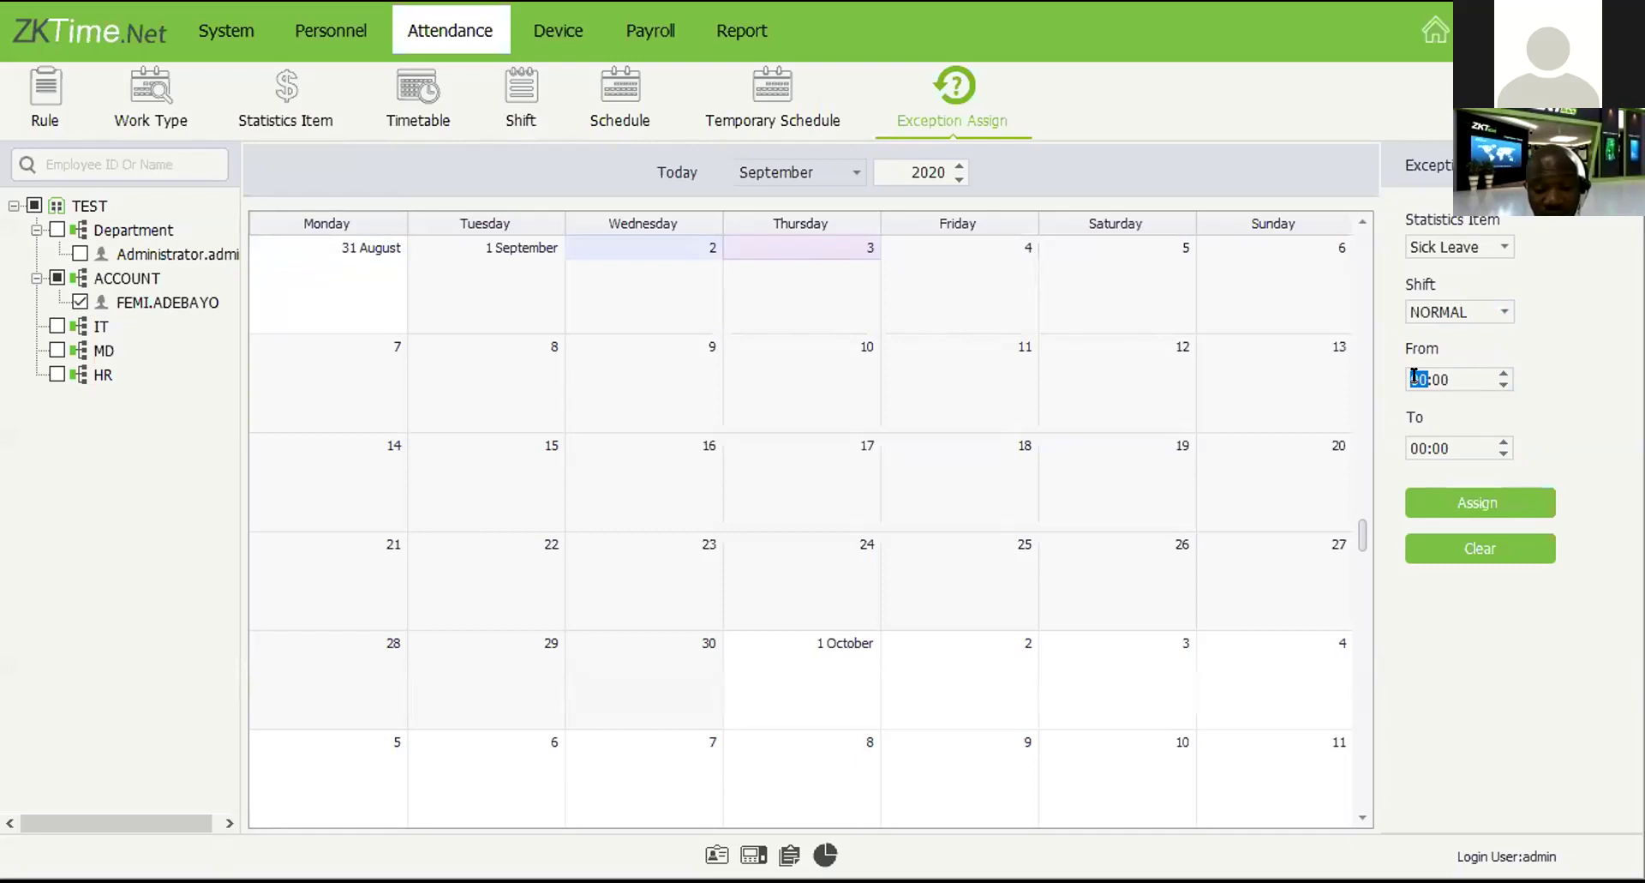
{"action": "type", "text": "6"}
{"action": "left_click", "coordinate": [1418, 446]}
{"action": "type", "text": "18"}
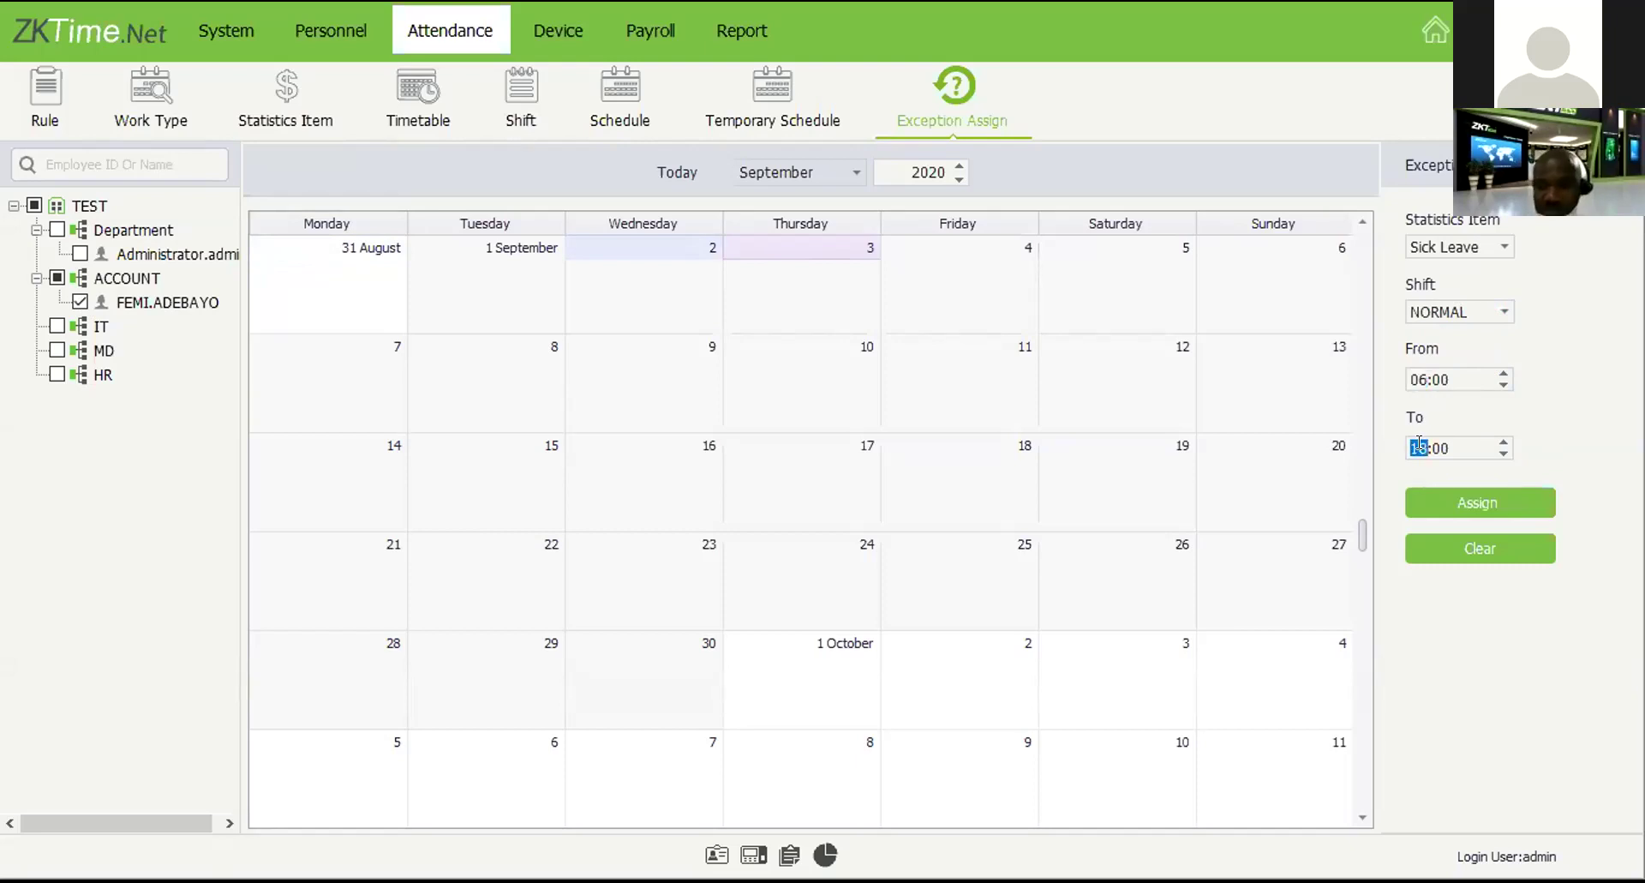
{"action": "left_click", "coordinate": [1523, 502]}
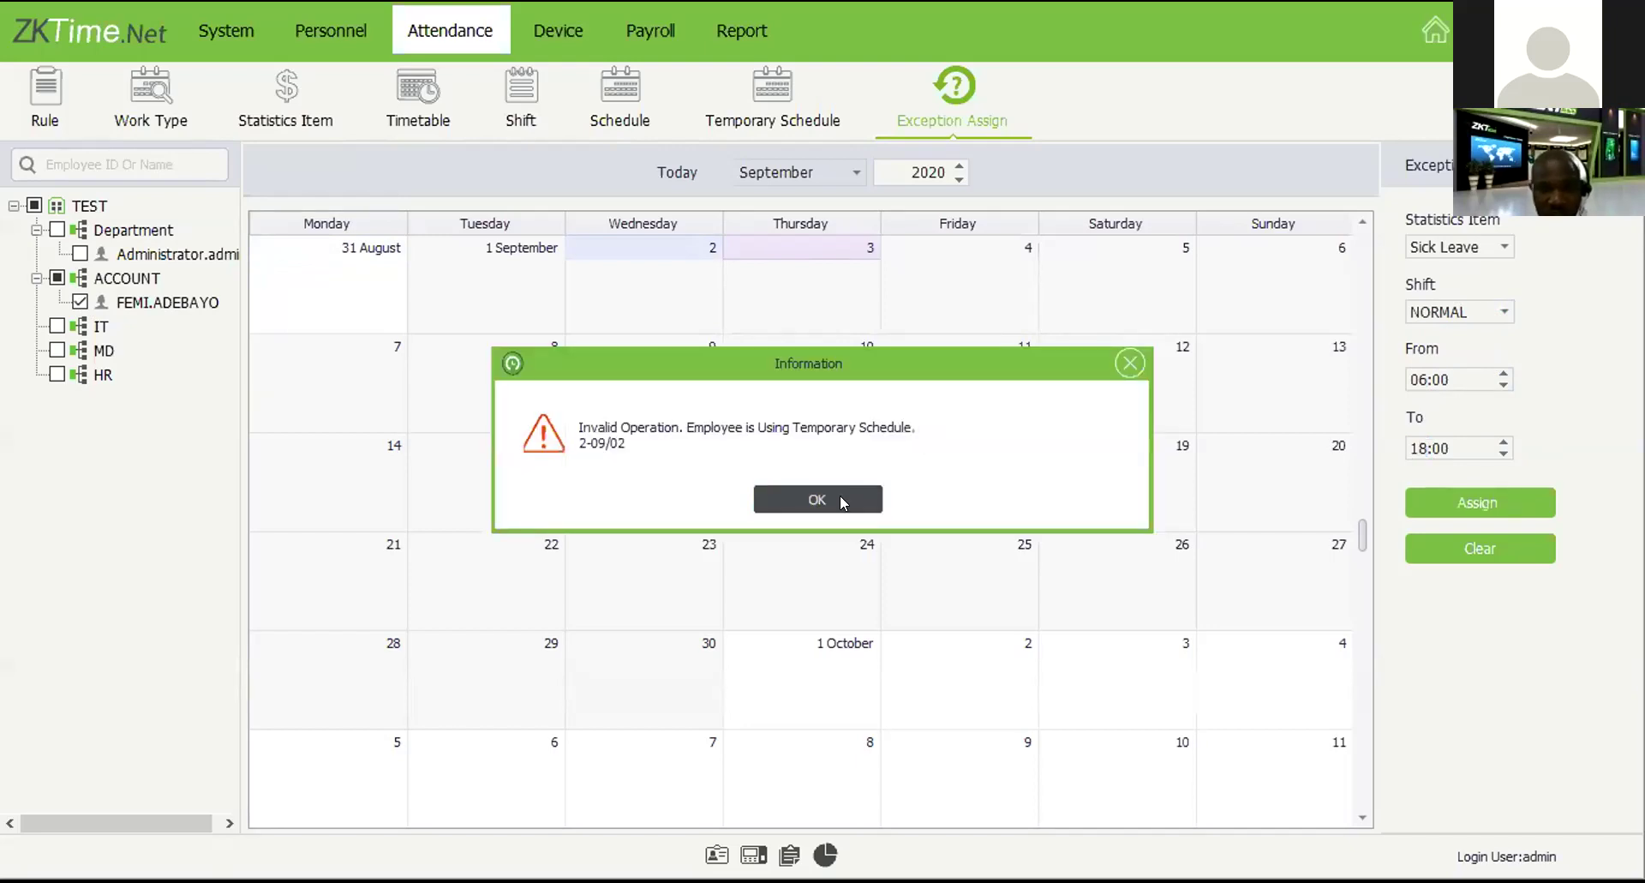
{"action": "left_click", "coordinate": [839, 495]}
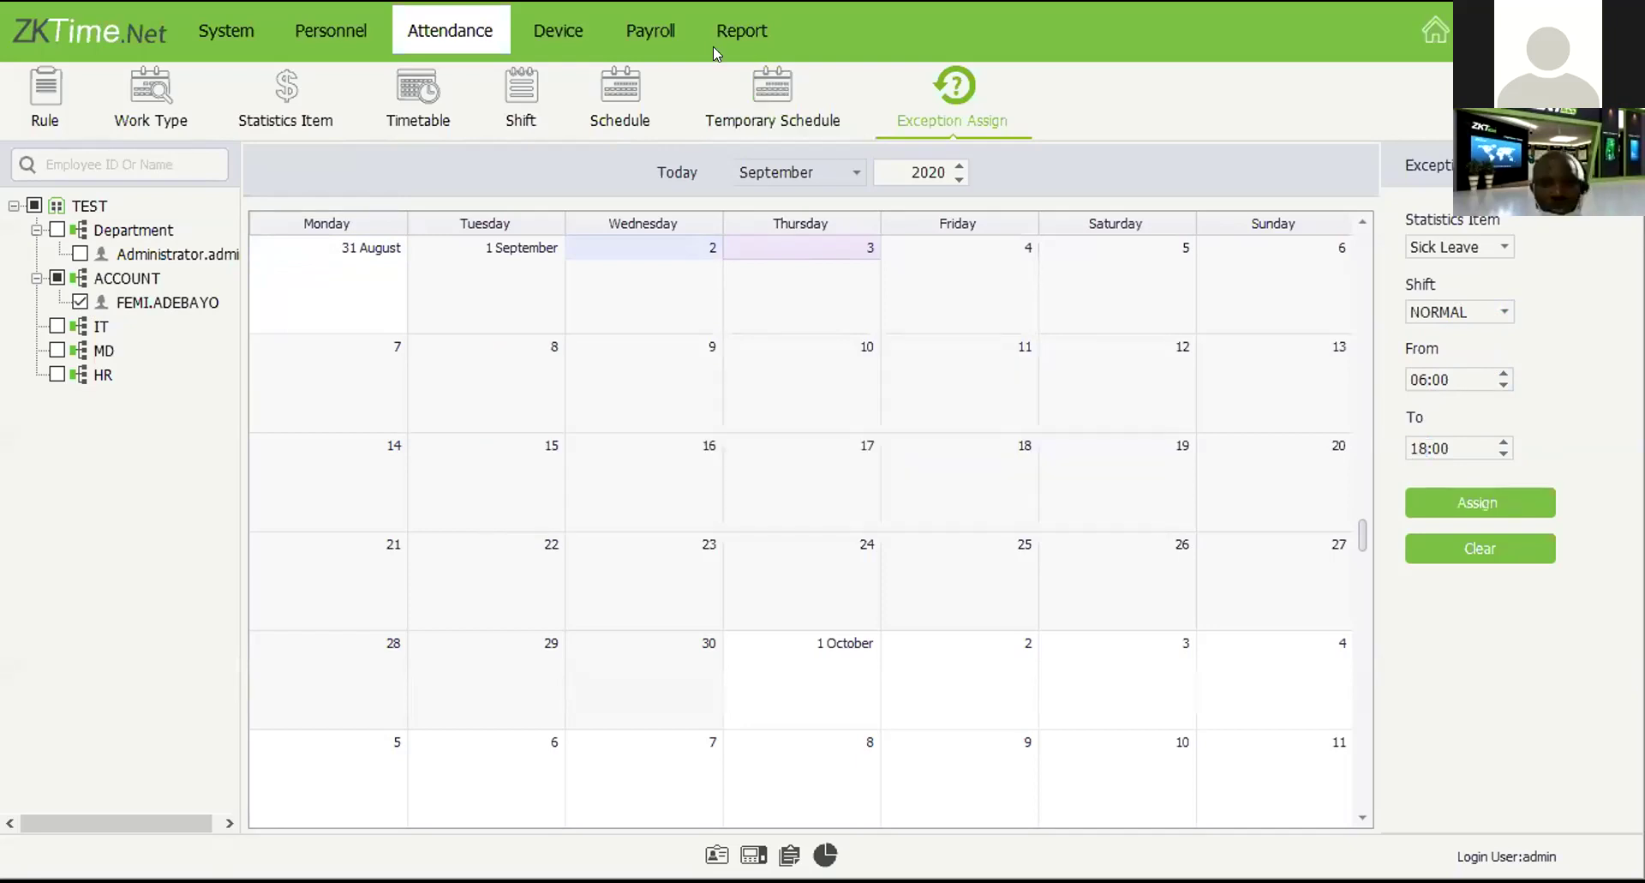
{"action": "left_click", "coordinate": [622, 90]}
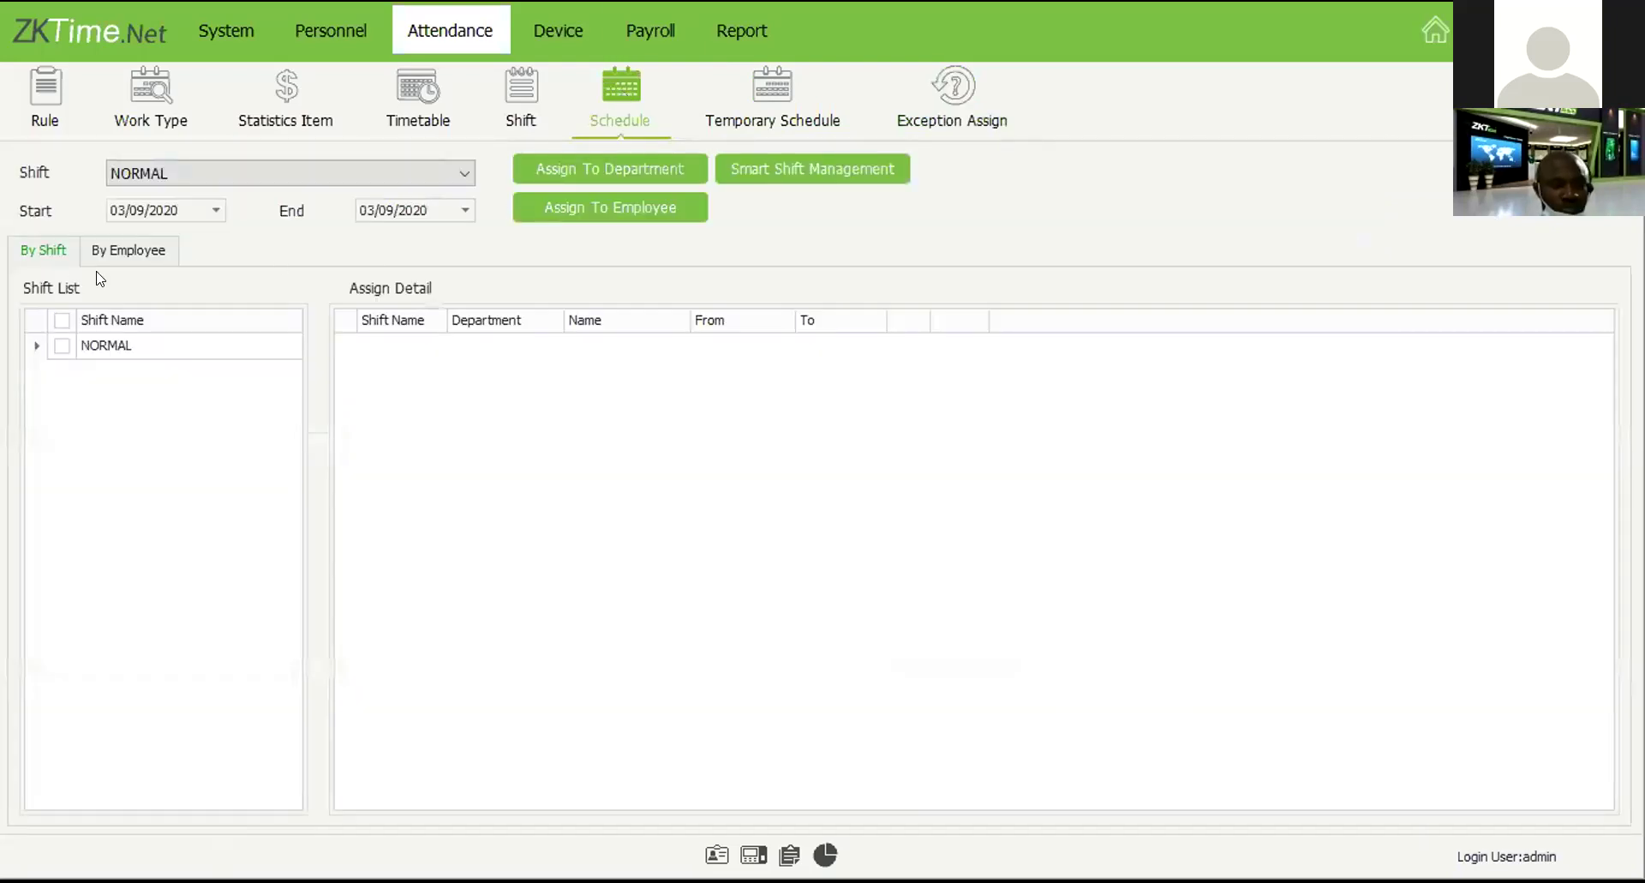
Choose the ACCOUNT department employee in Assign To Employee and confirm.
{"action": "left_click", "coordinate": [621, 205]}
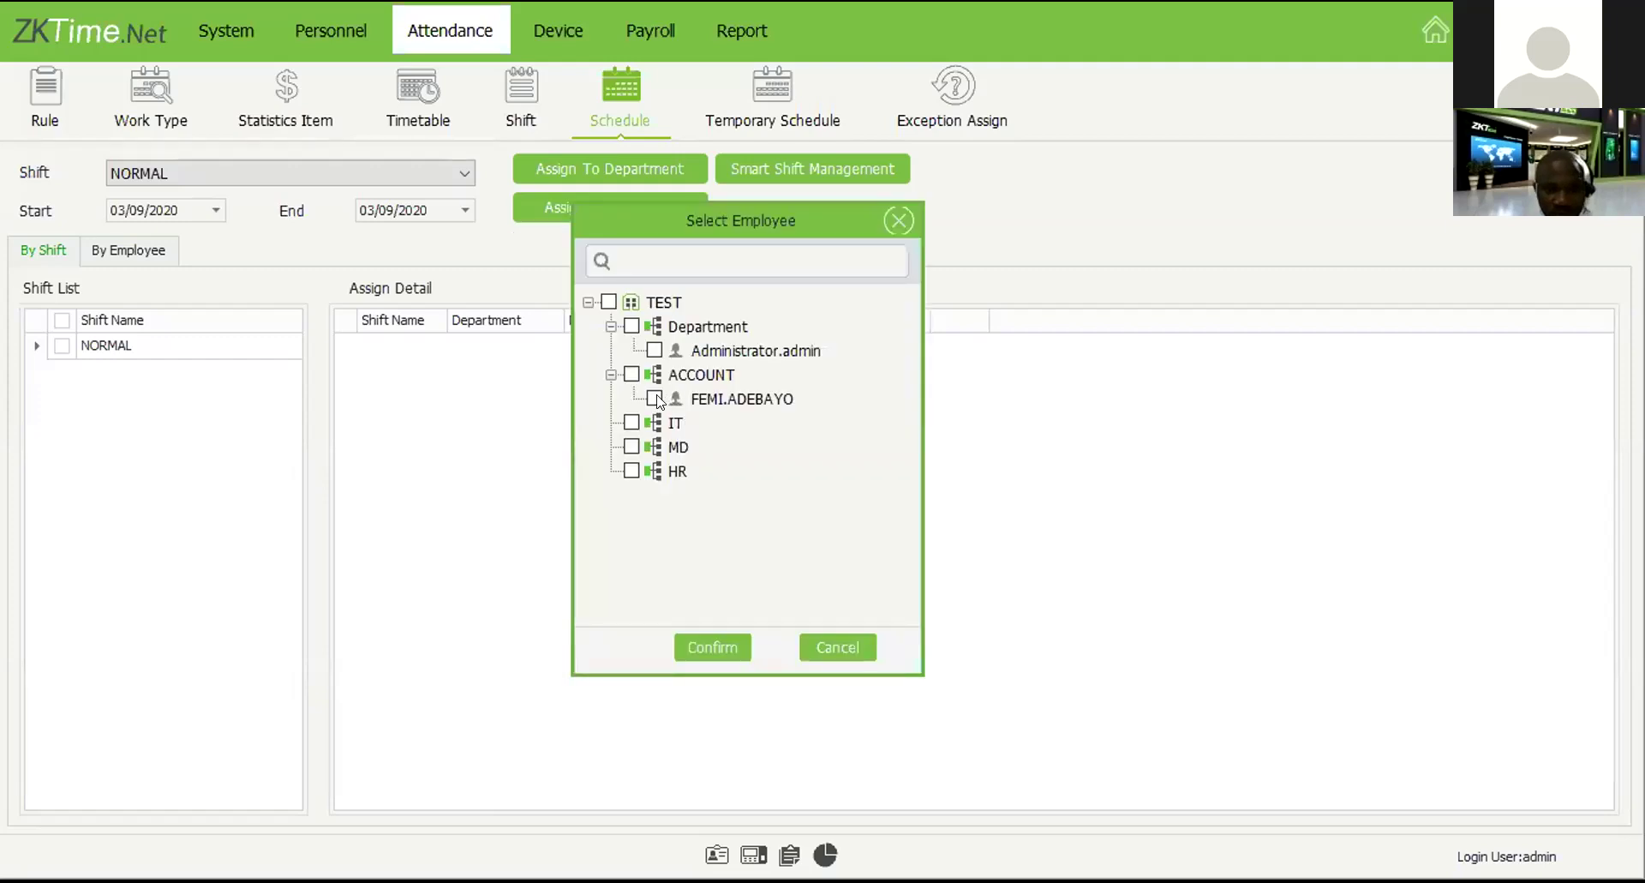
{"action": "left_click", "coordinate": [655, 399]}
{"action": "left_click", "coordinate": [704, 640]}
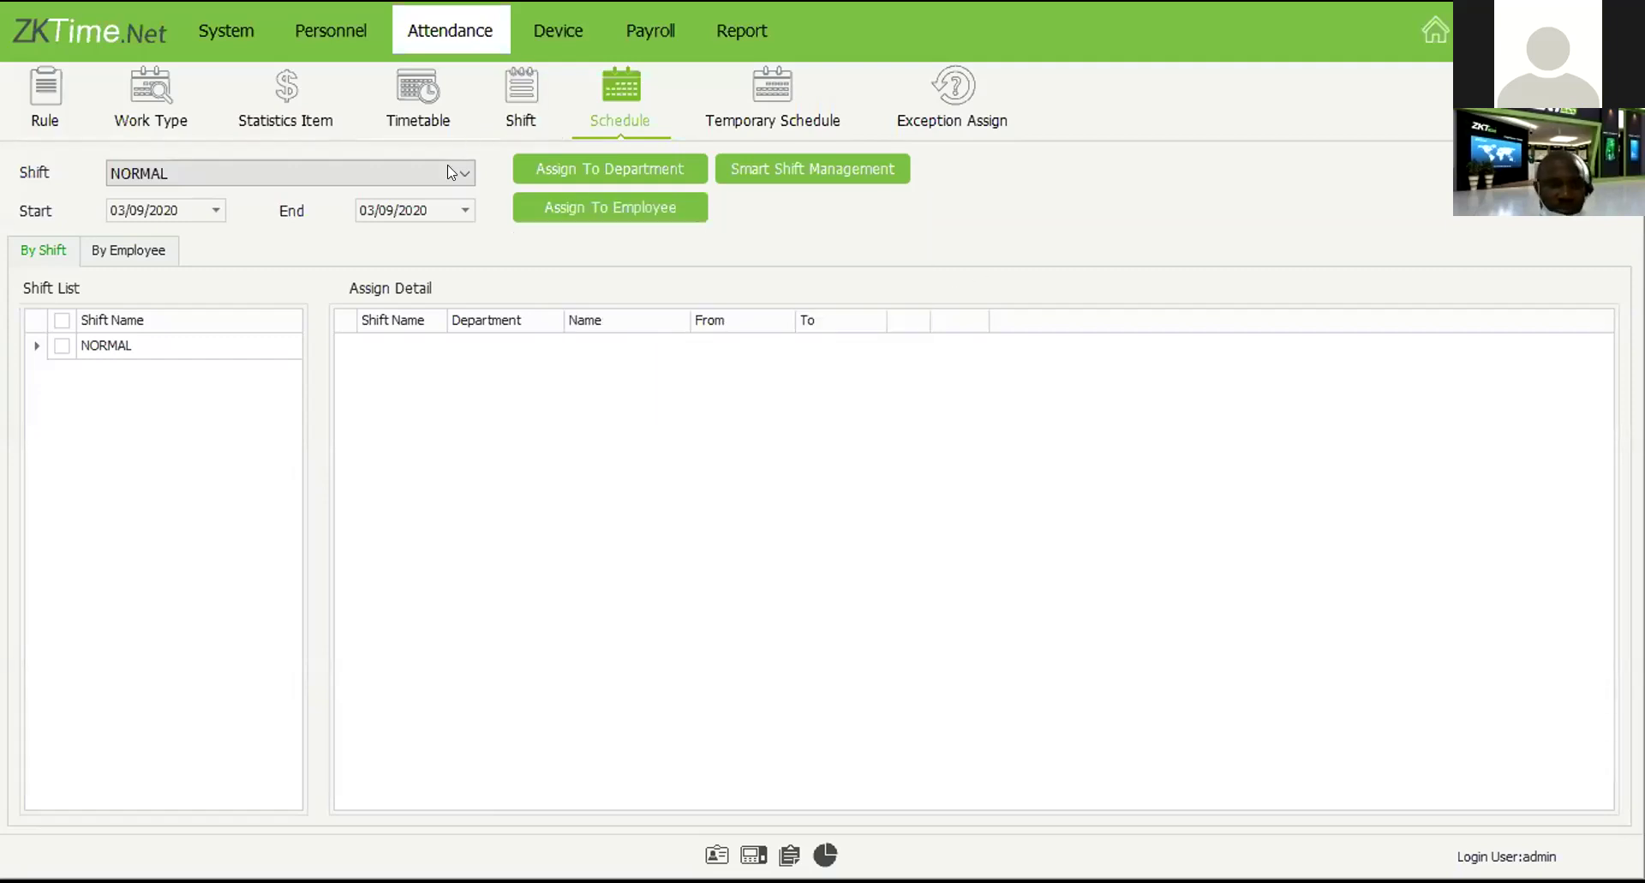
{"action": "left_click", "coordinate": [883, 123]}
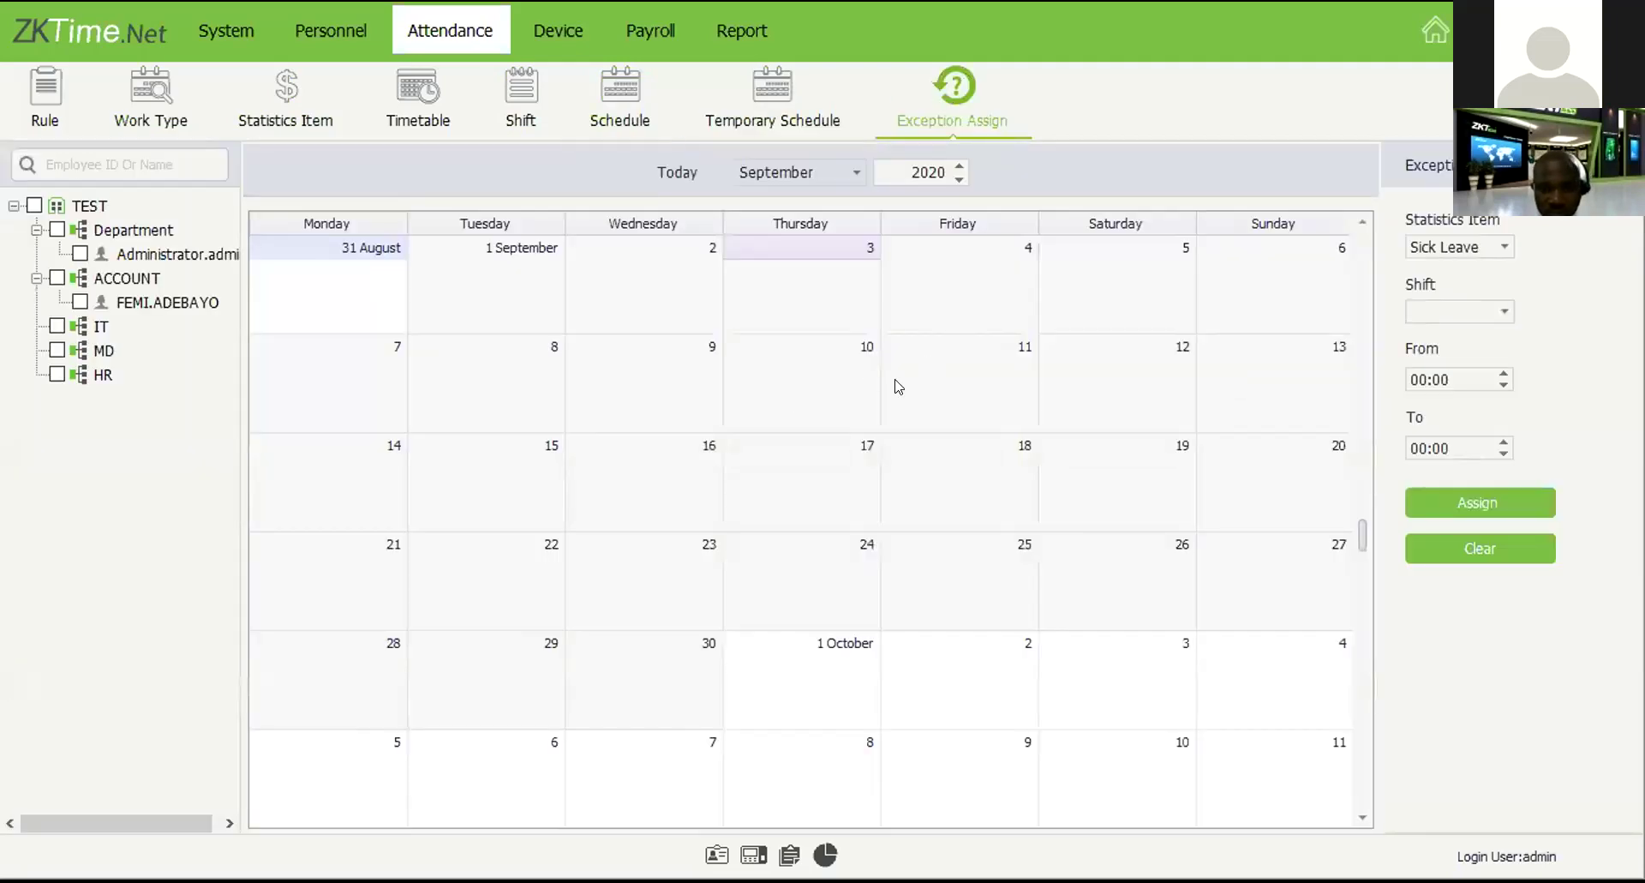
Pick September 16 and correct the sick leave time to 06:00–18:00.
{"action": "left_click", "coordinate": [647, 466]}
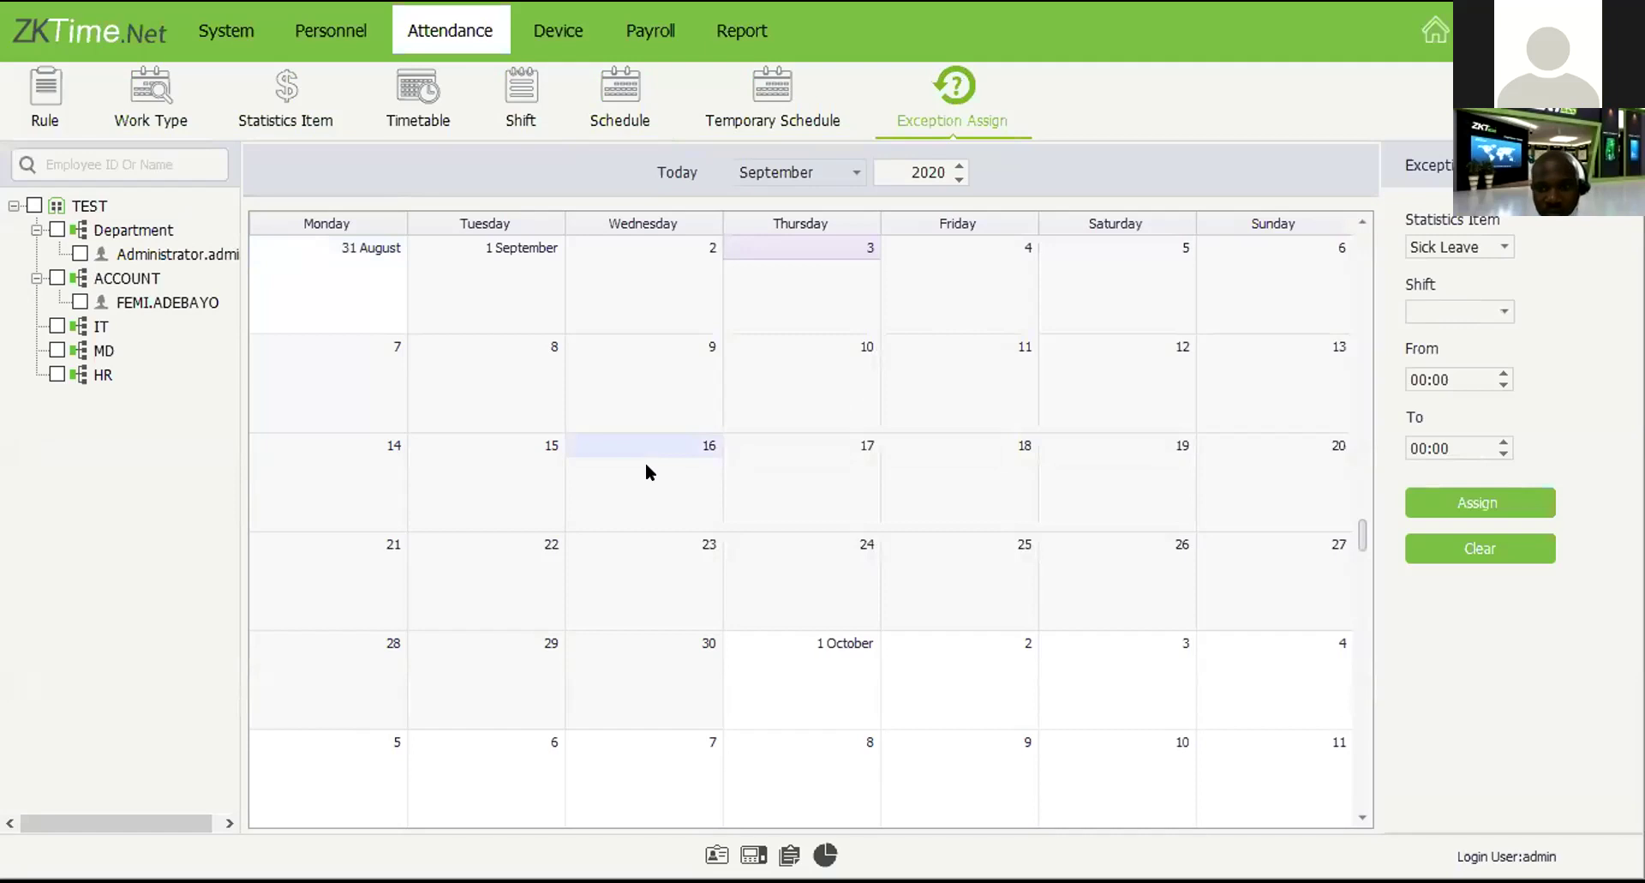
{"action": "left_click", "coordinate": [1456, 501]}
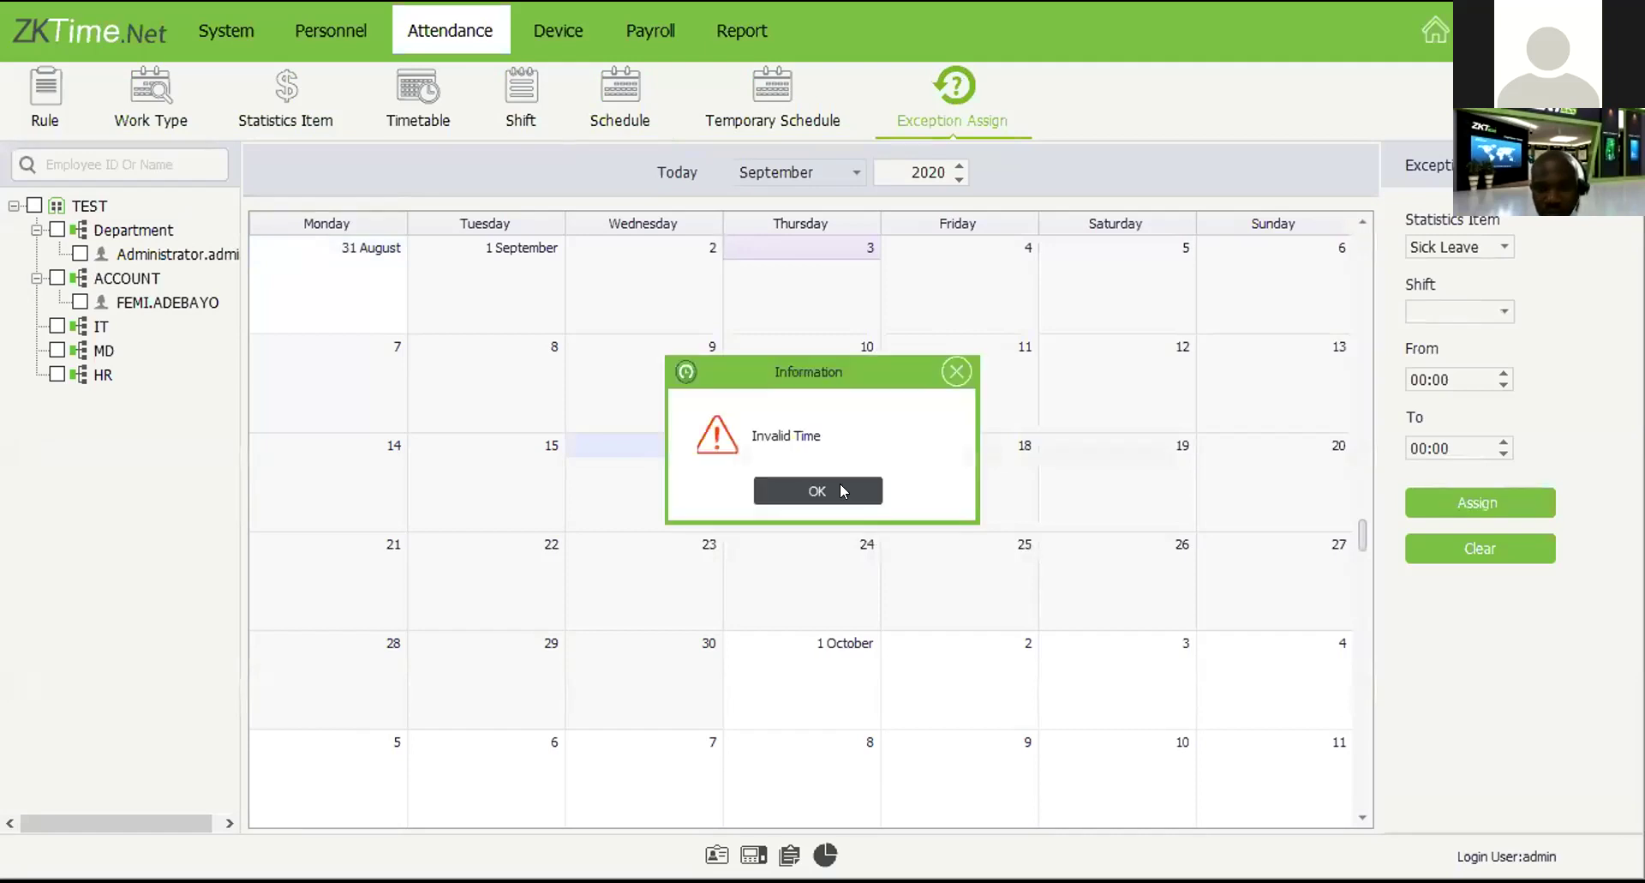
{"action": "left_click", "coordinate": [840, 484]}
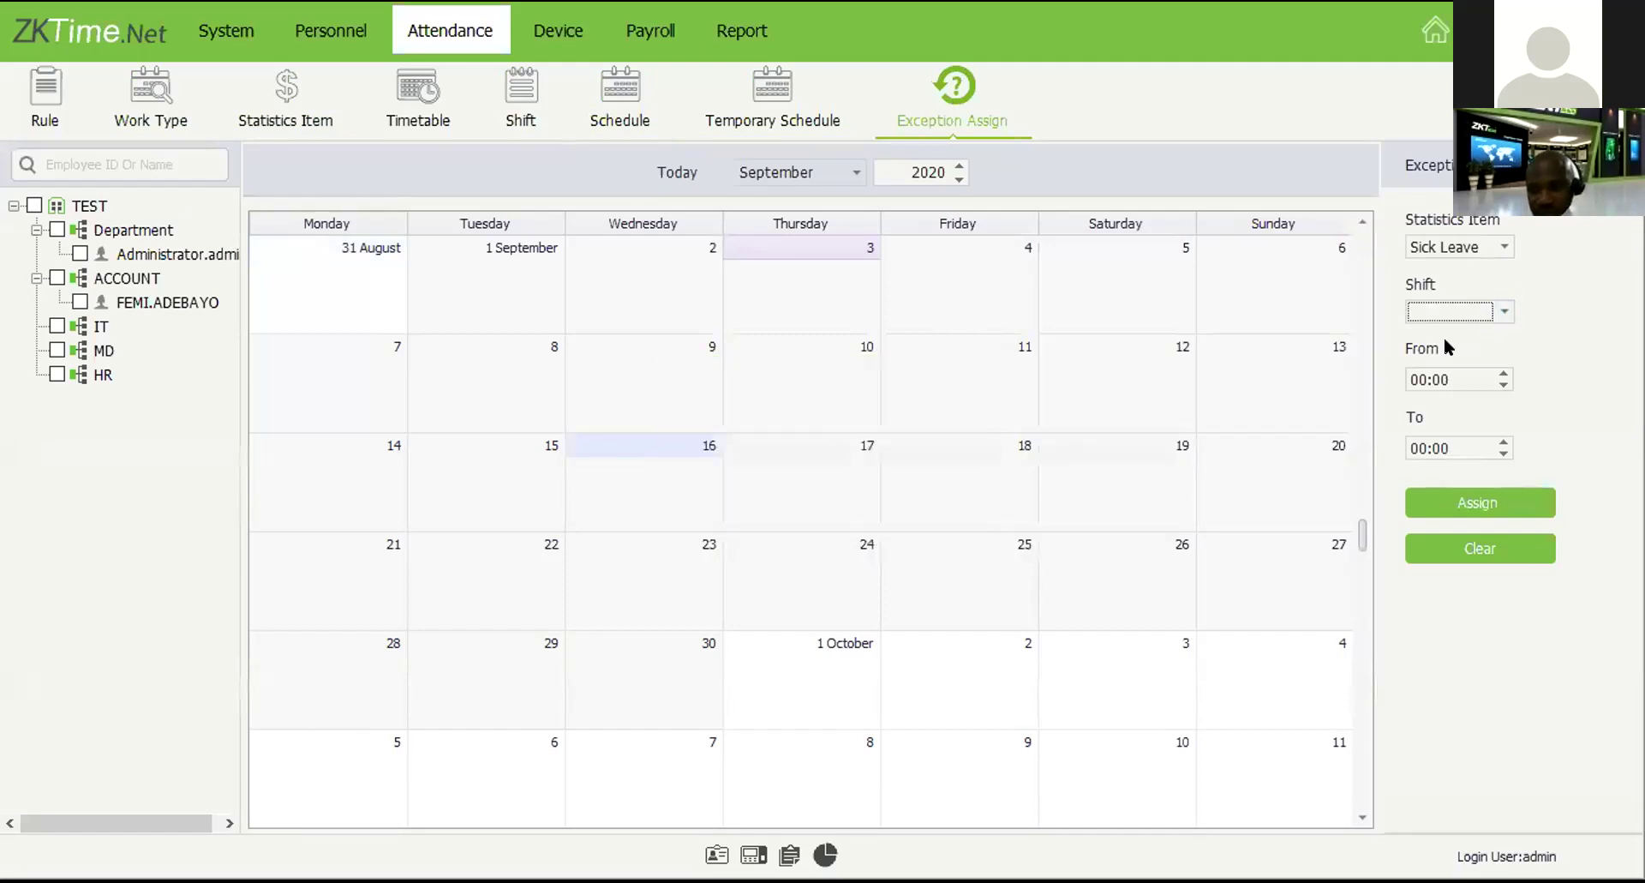
{"action": "left_click", "coordinate": [1419, 378]}
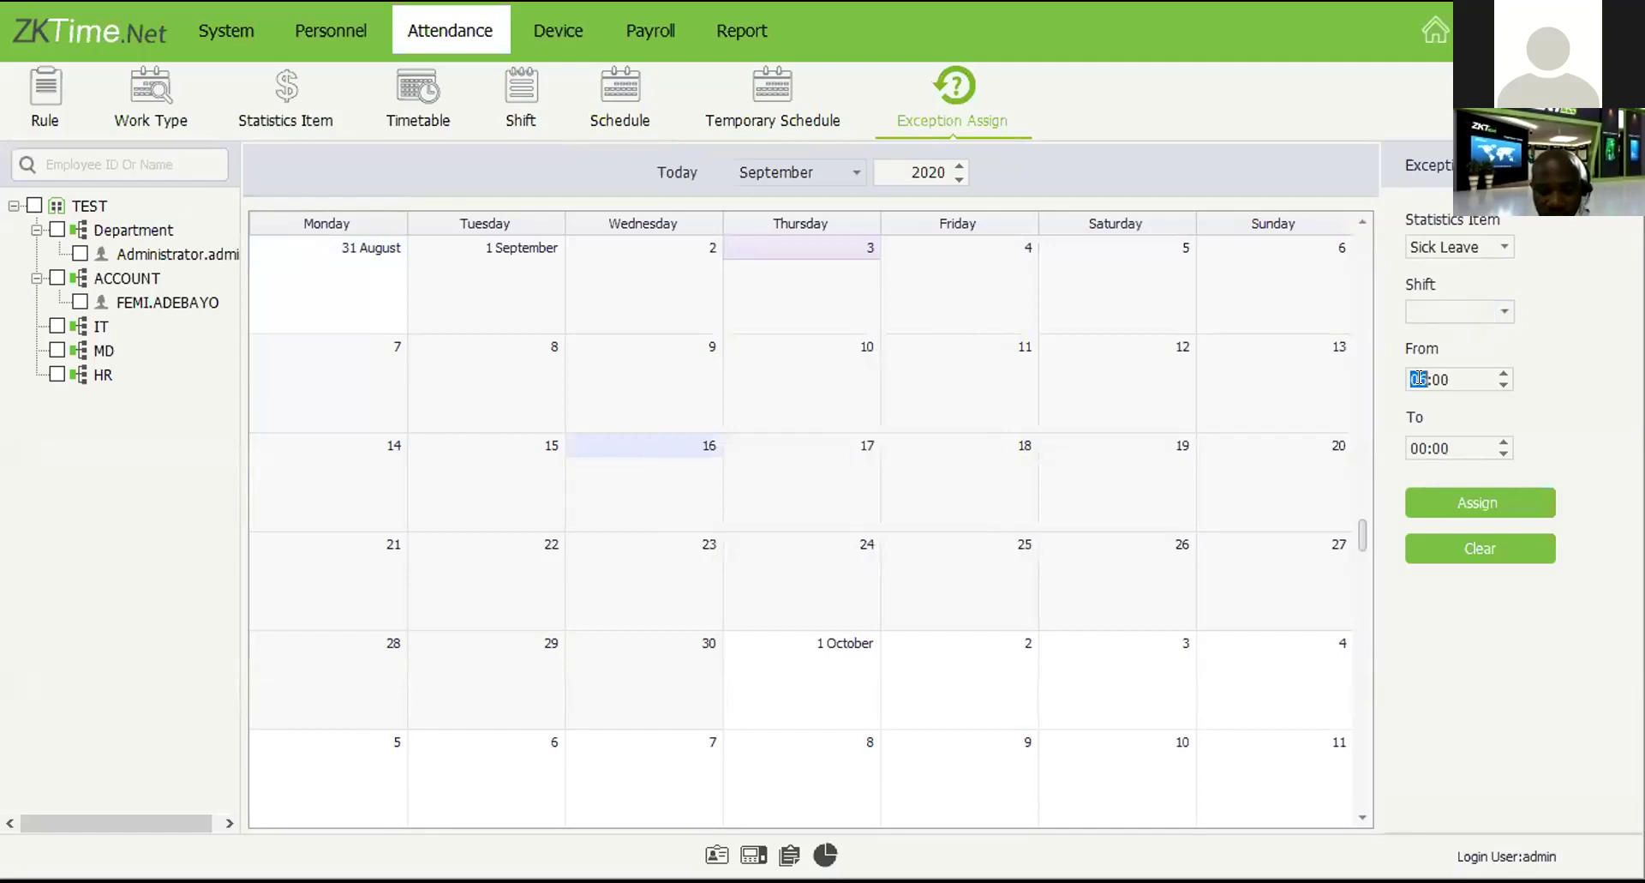
{"action": "left_click", "coordinate": [1419, 446]}
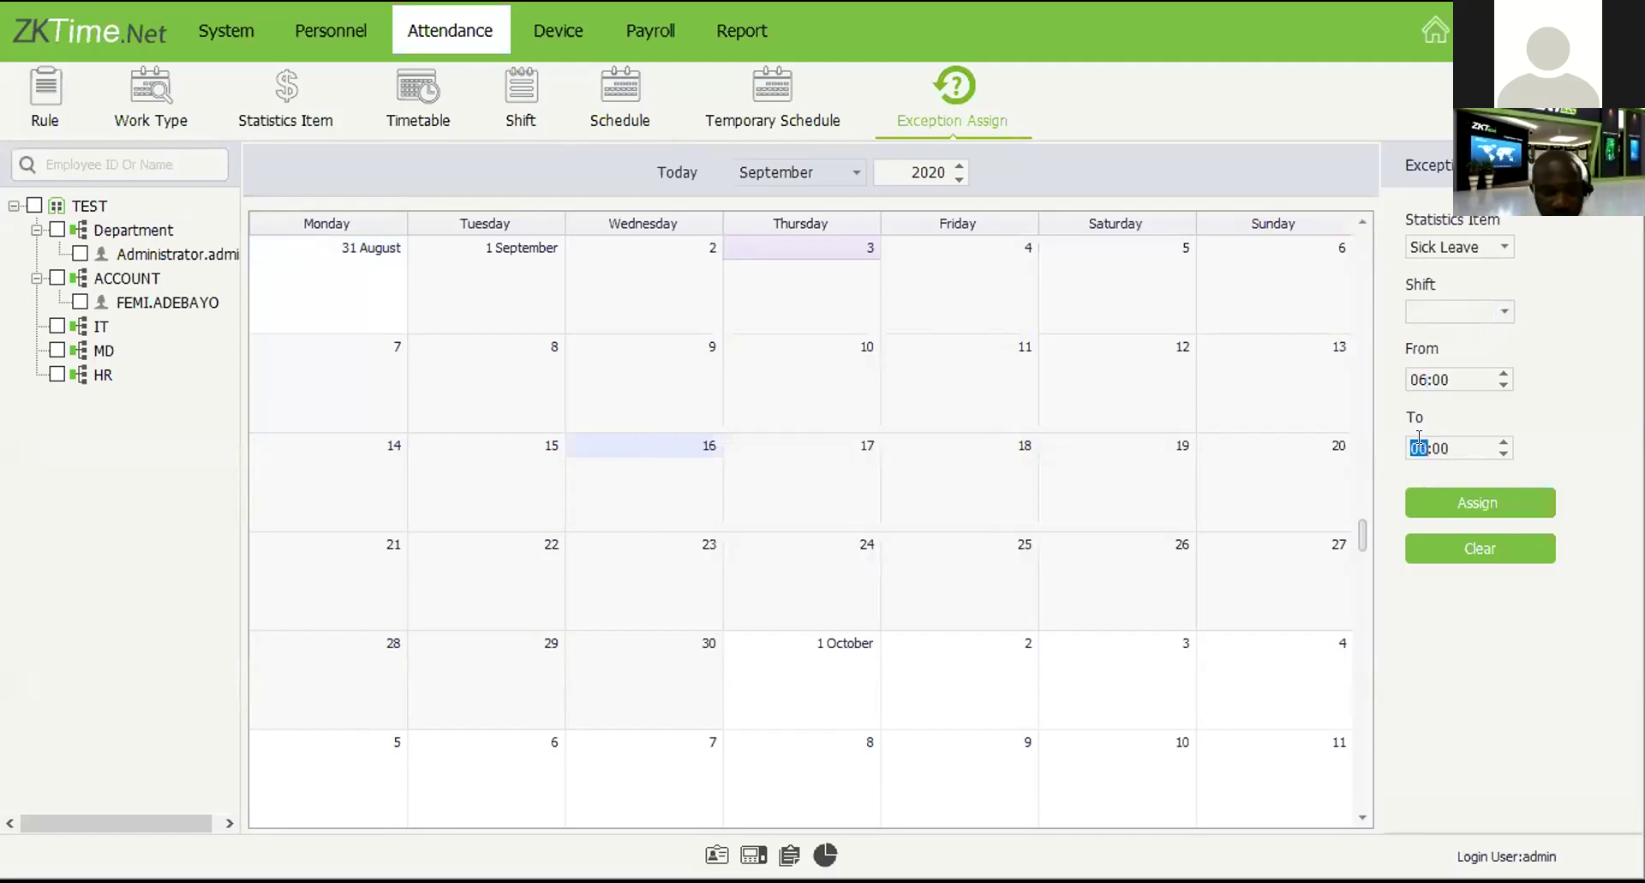
{"action": "type", "text": "18"}
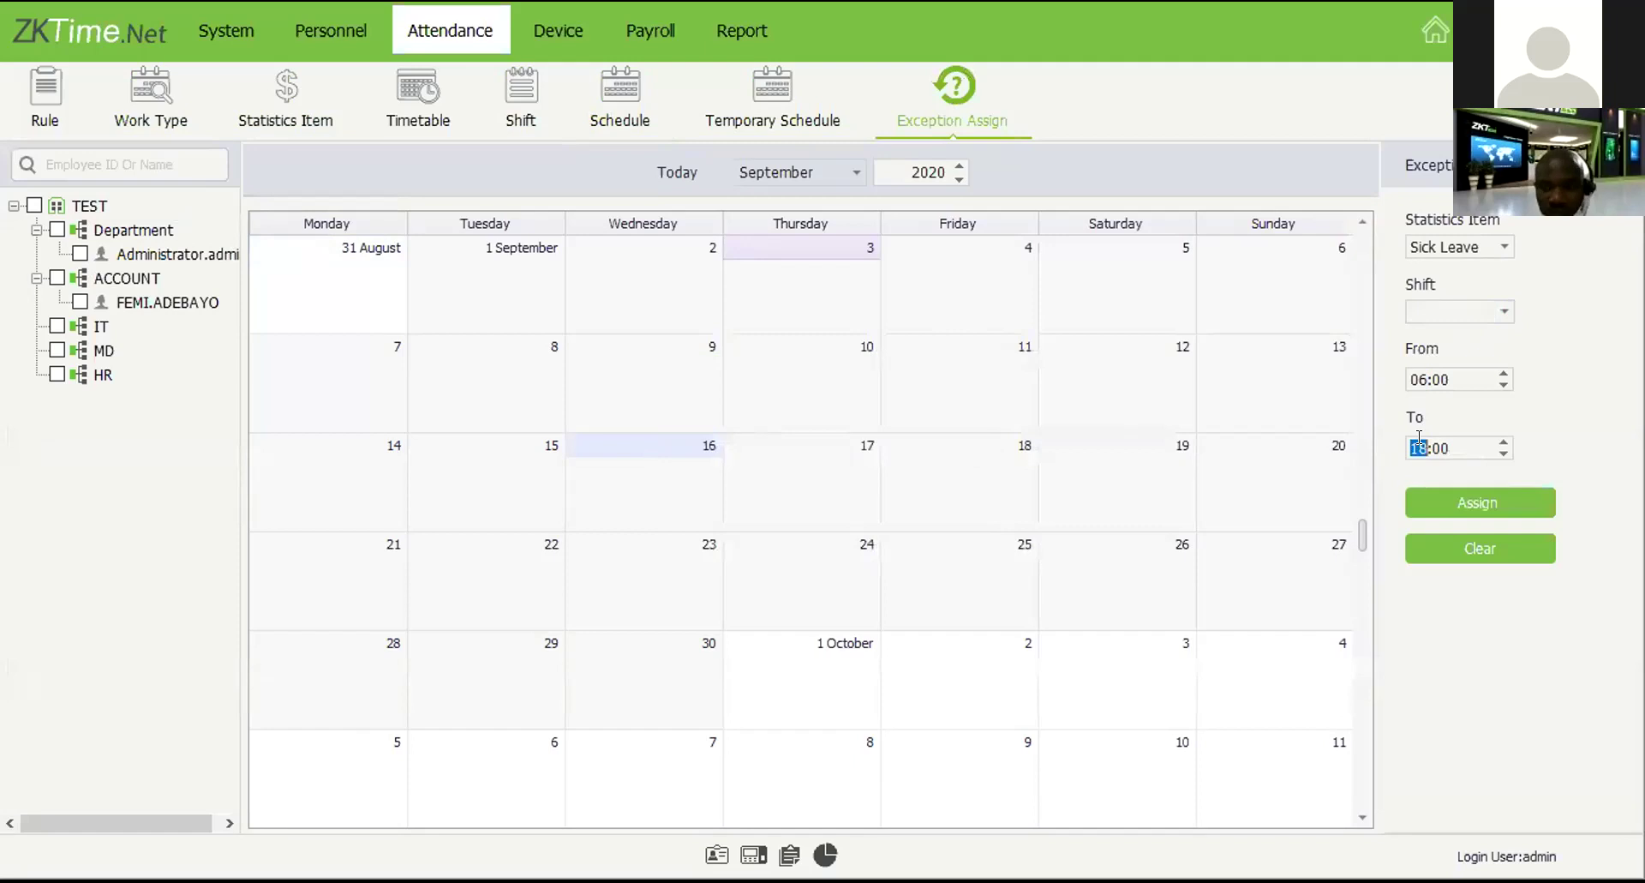
Tick the ACCOUNT employee and assign the sick leave to September 16, 17 and 18.
{"action": "left_click", "coordinate": [1466, 509]}
{"action": "left_click", "coordinate": [852, 492]}
{"action": "left_click", "coordinate": [80, 302]}
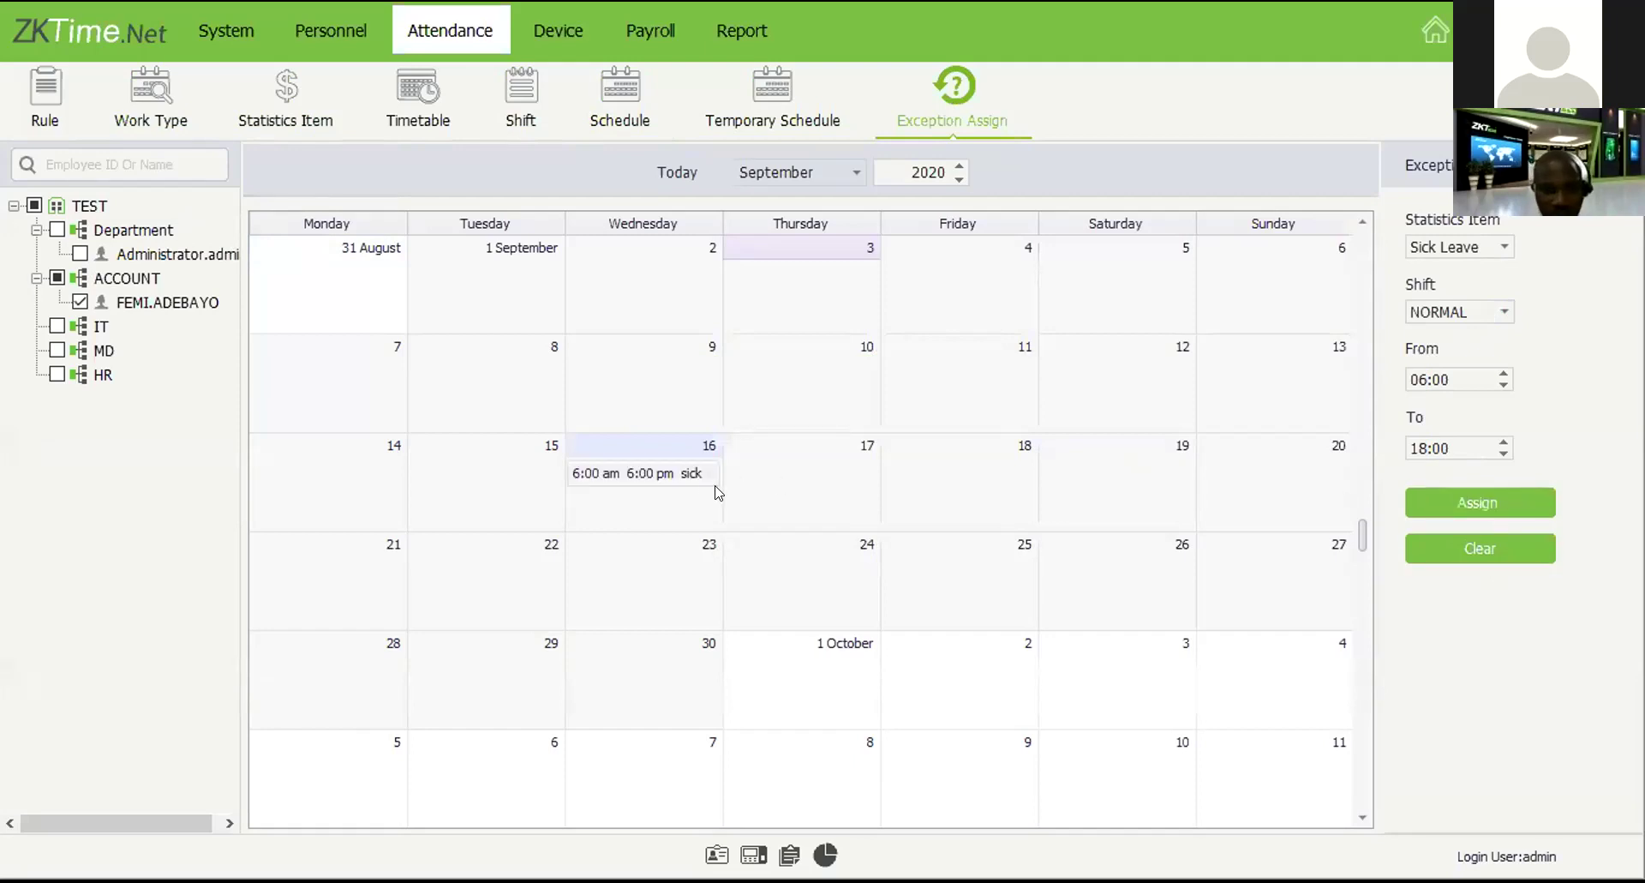
{"action": "left_click", "coordinate": [797, 490]}
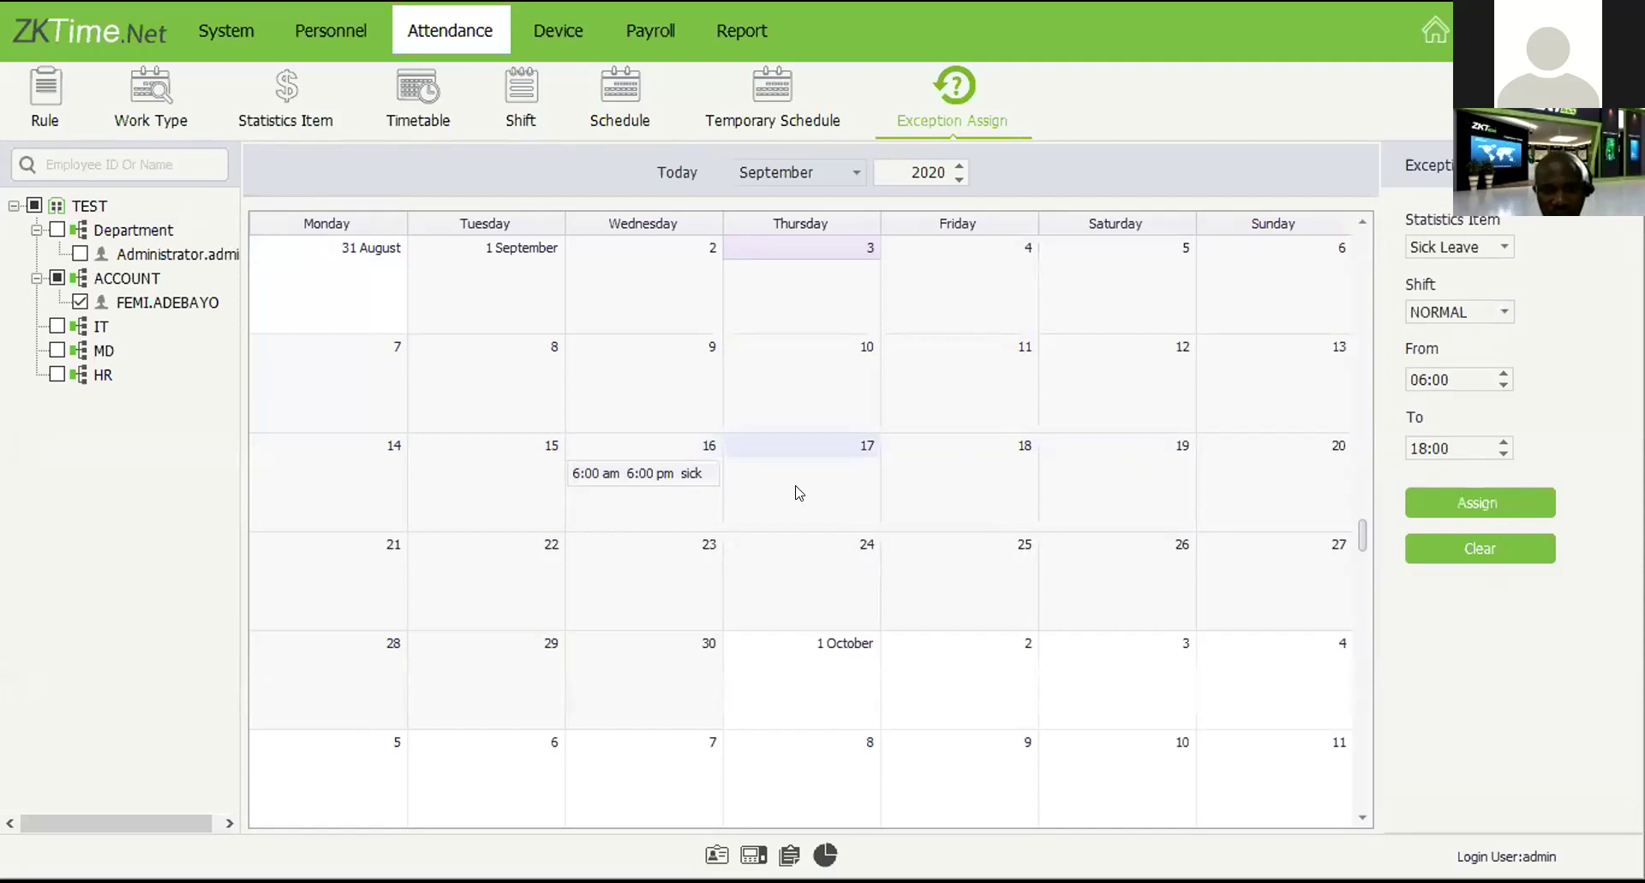
{"action": "left_click", "coordinate": [1513, 494]}
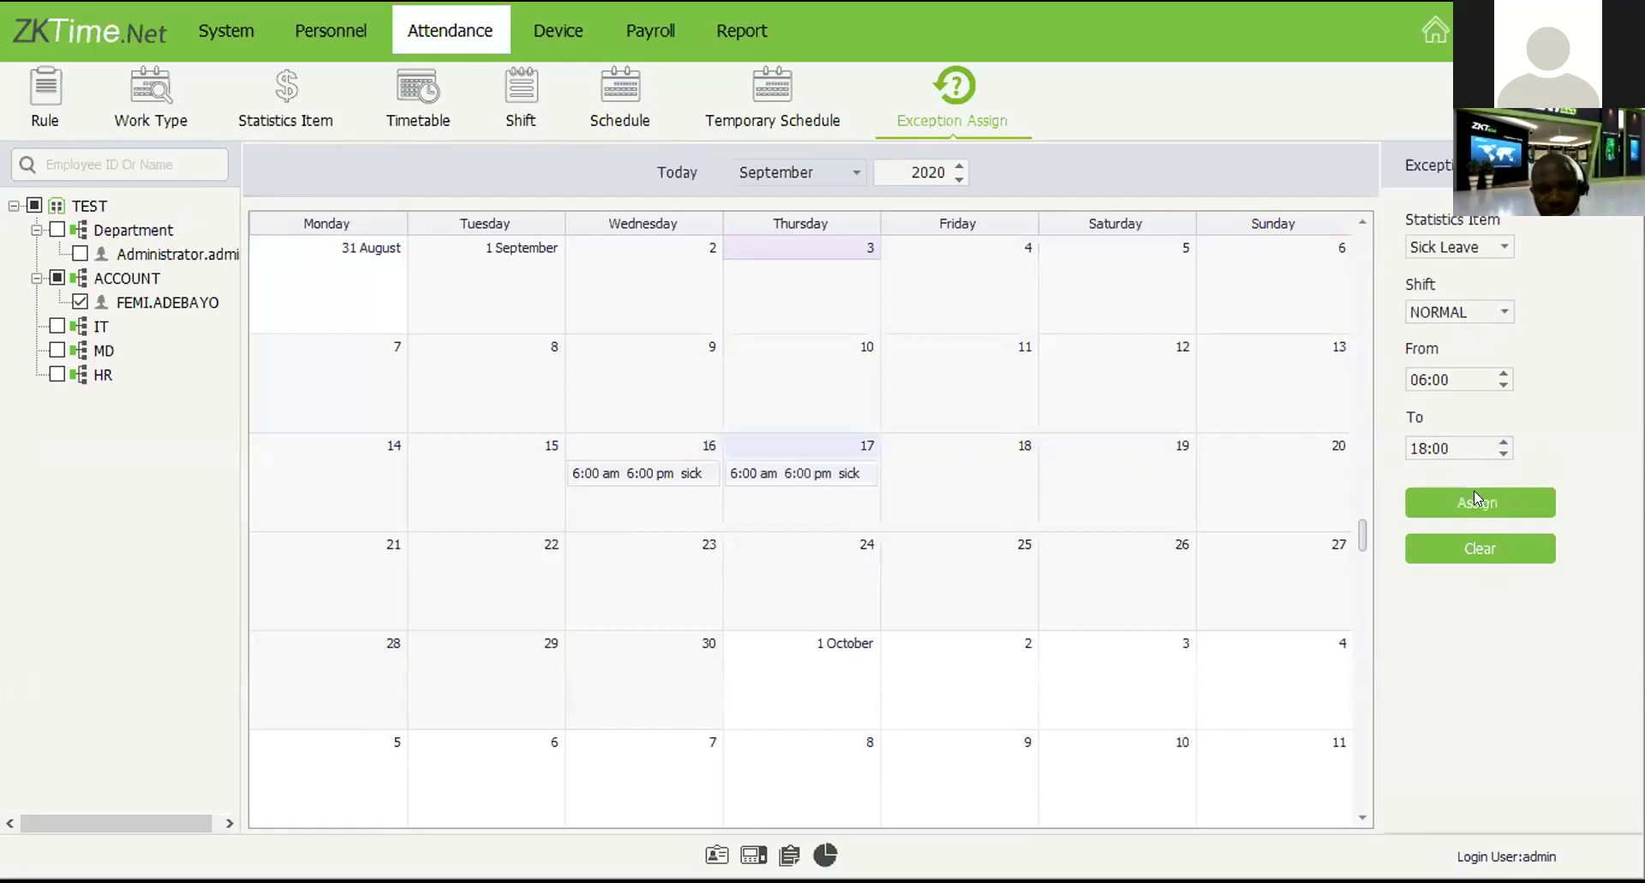
{"action": "left_click", "coordinate": [1011, 473]}
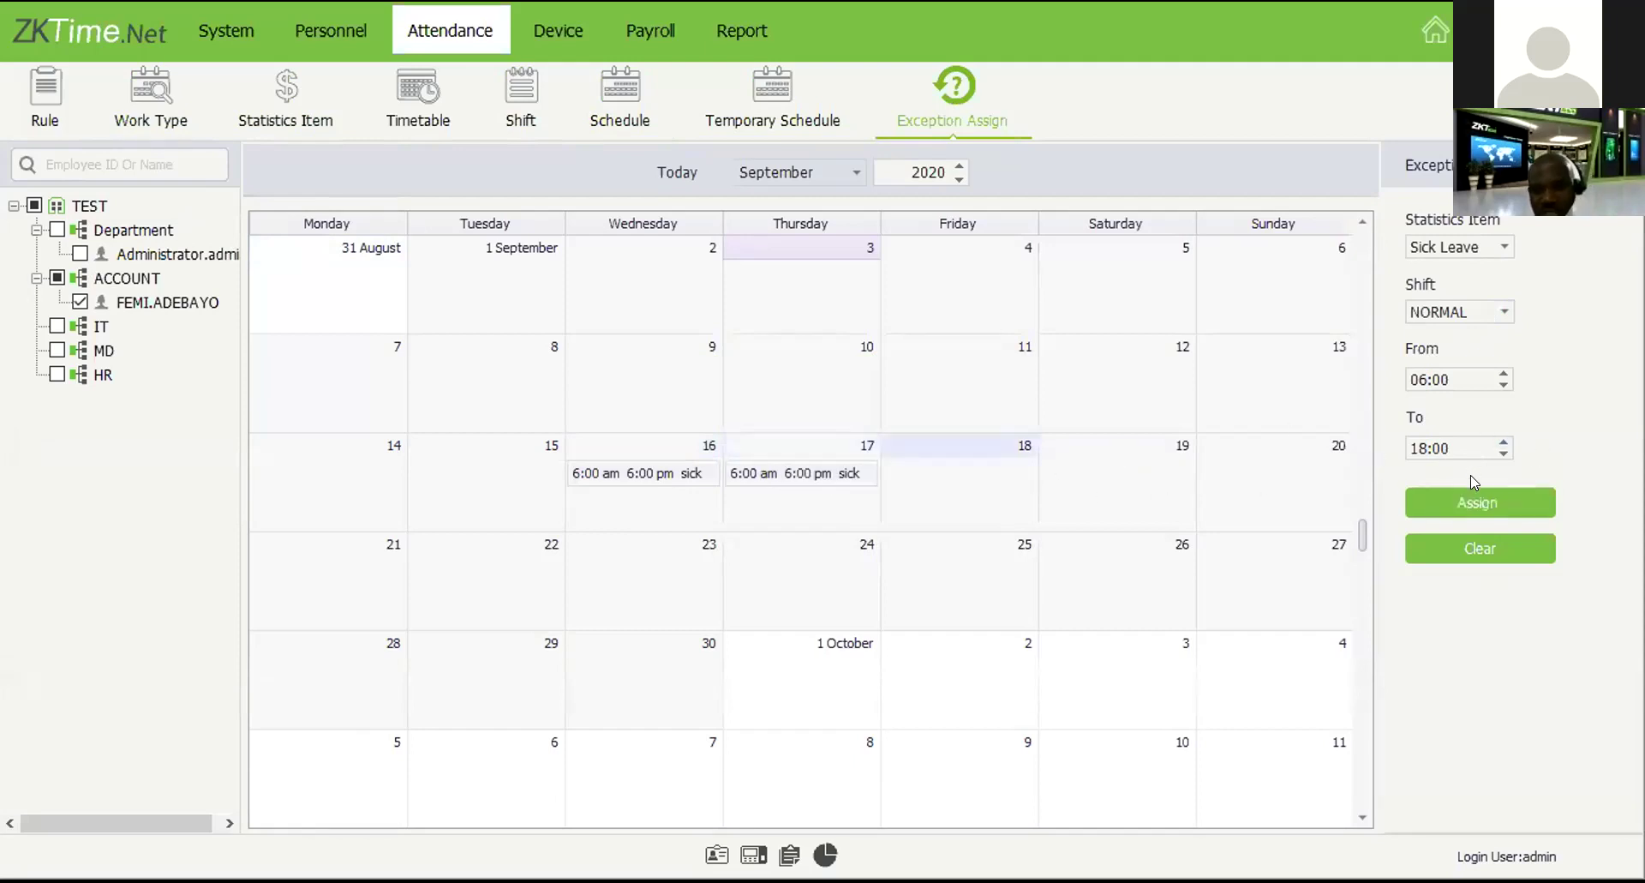
{"action": "left_click", "coordinate": [1474, 505]}
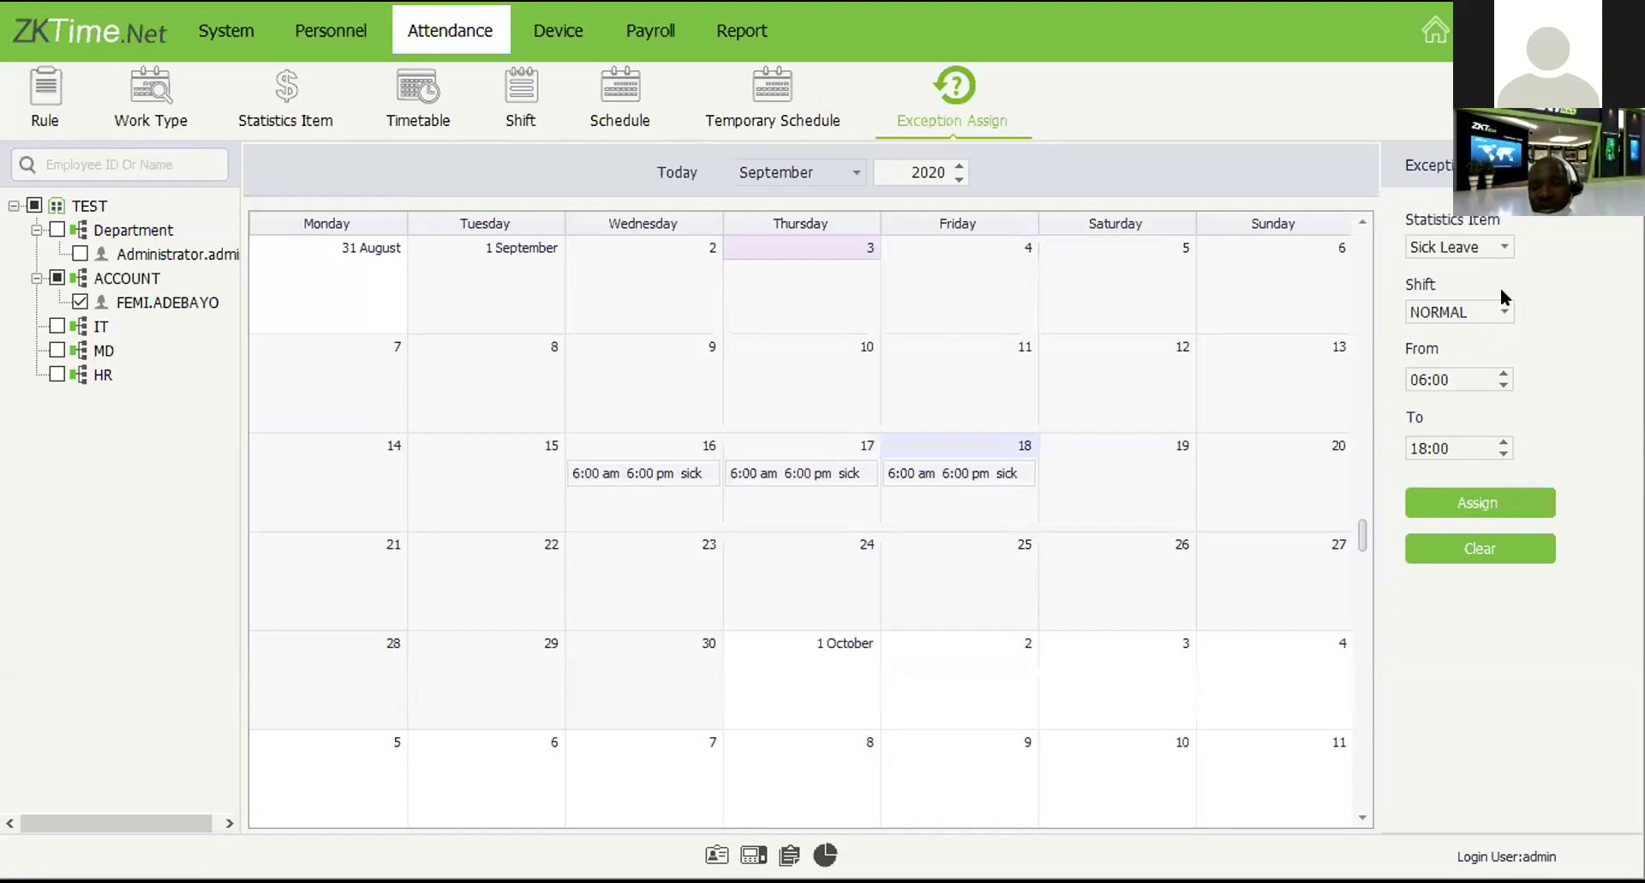
Switch the exception to Annual Leave and assign it to September 22 through 26.
{"action": "left_click", "coordinate": [1503, 247]}
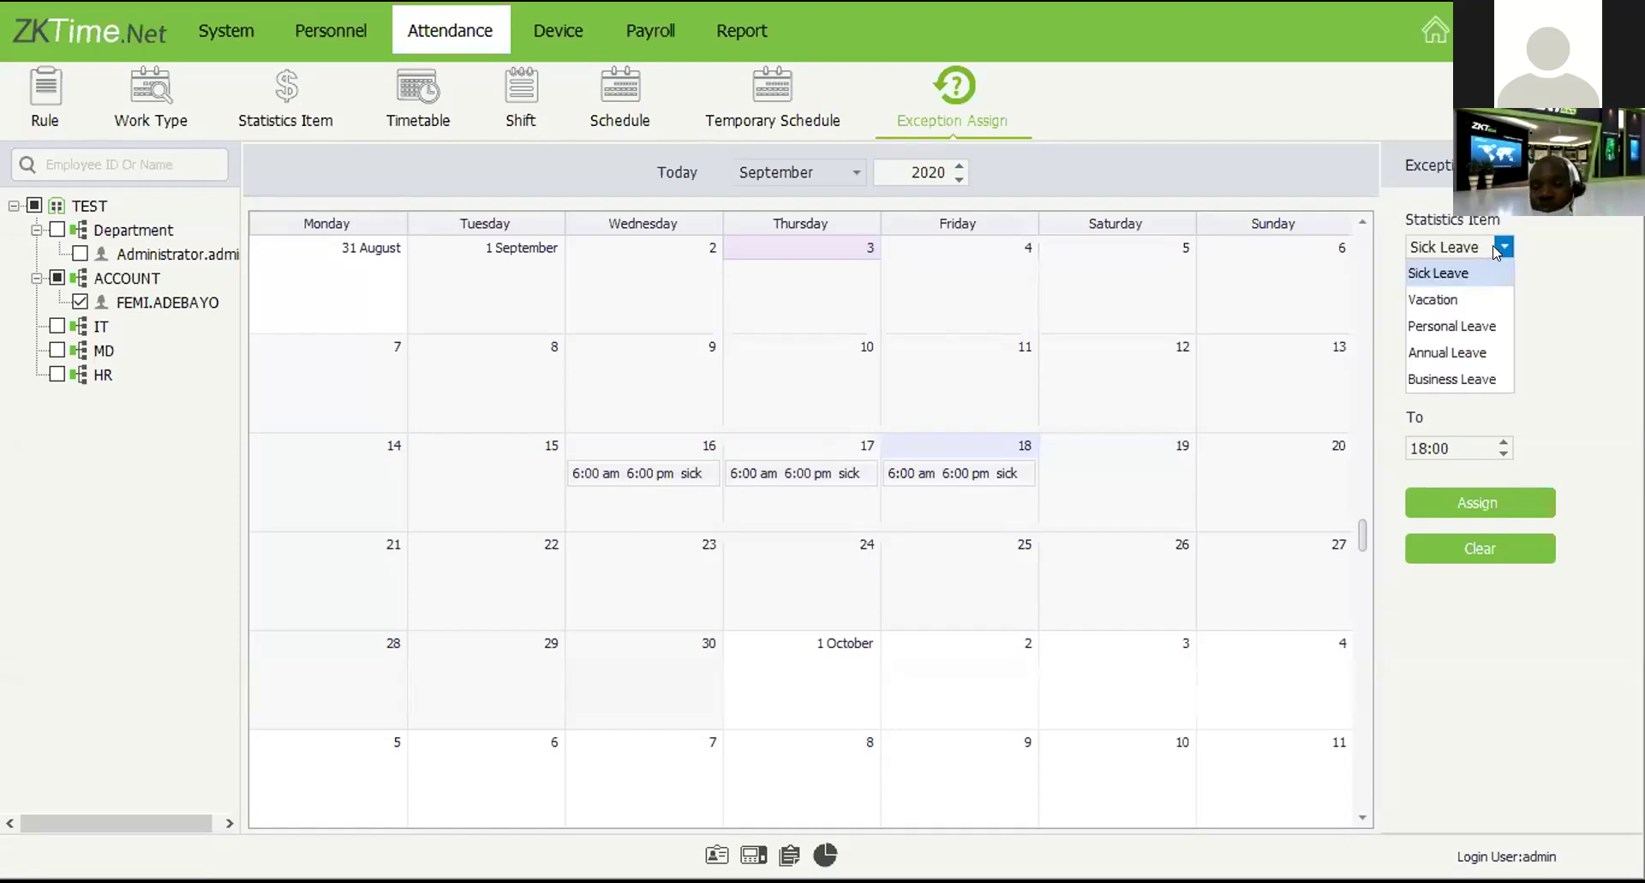
{"action": "left_click", "coordinate": [1437, 352]}
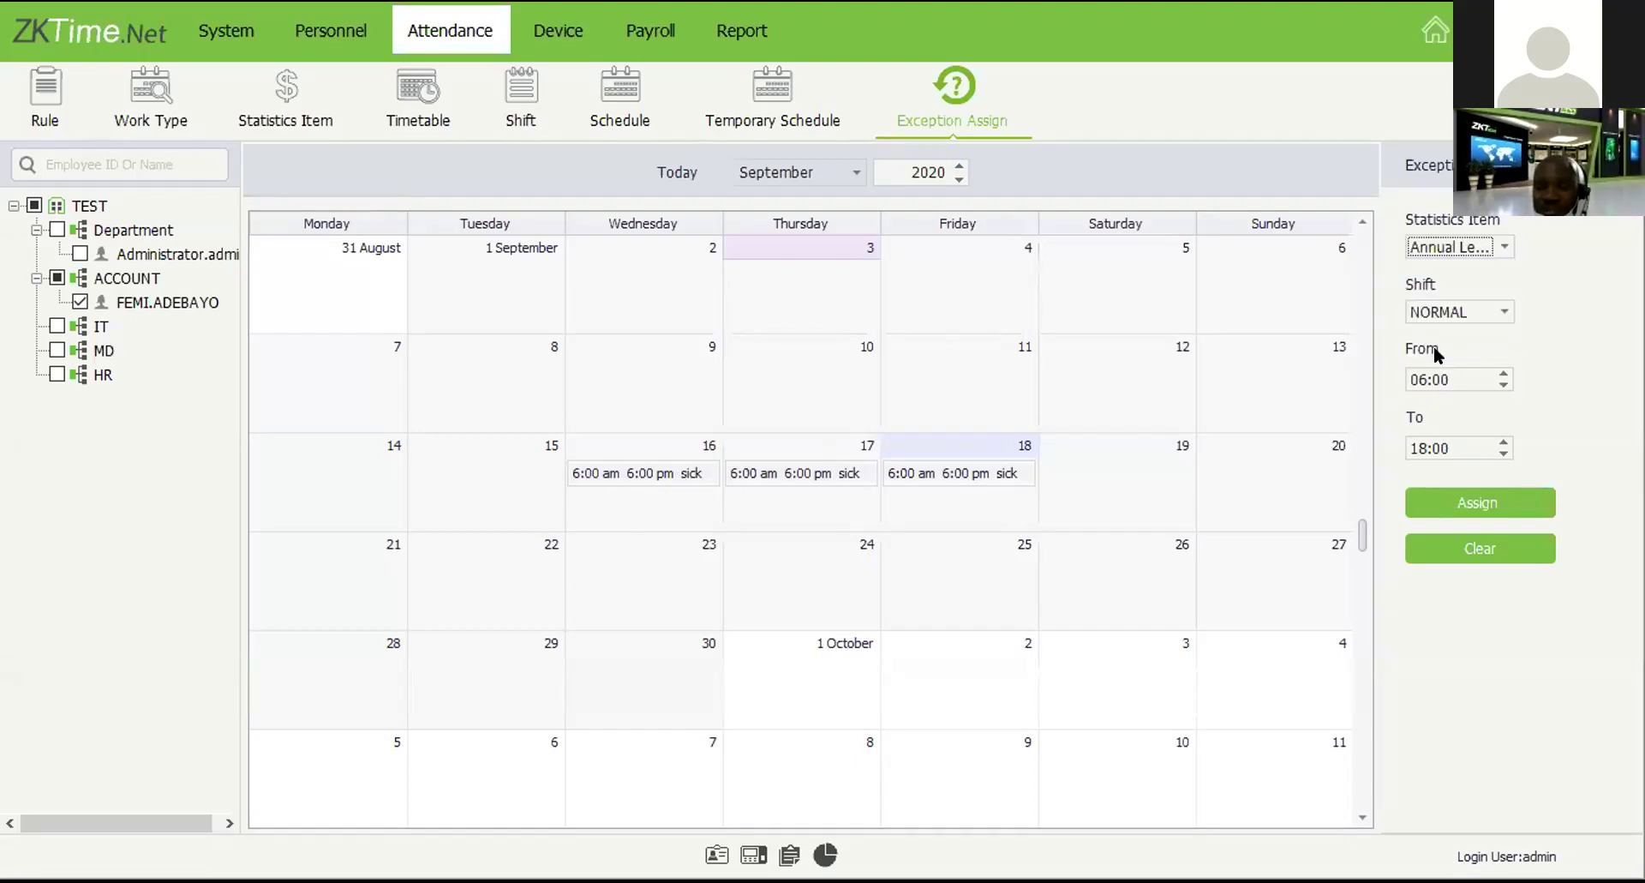
{"action": "left_click", "coordinate": [553, 580]}
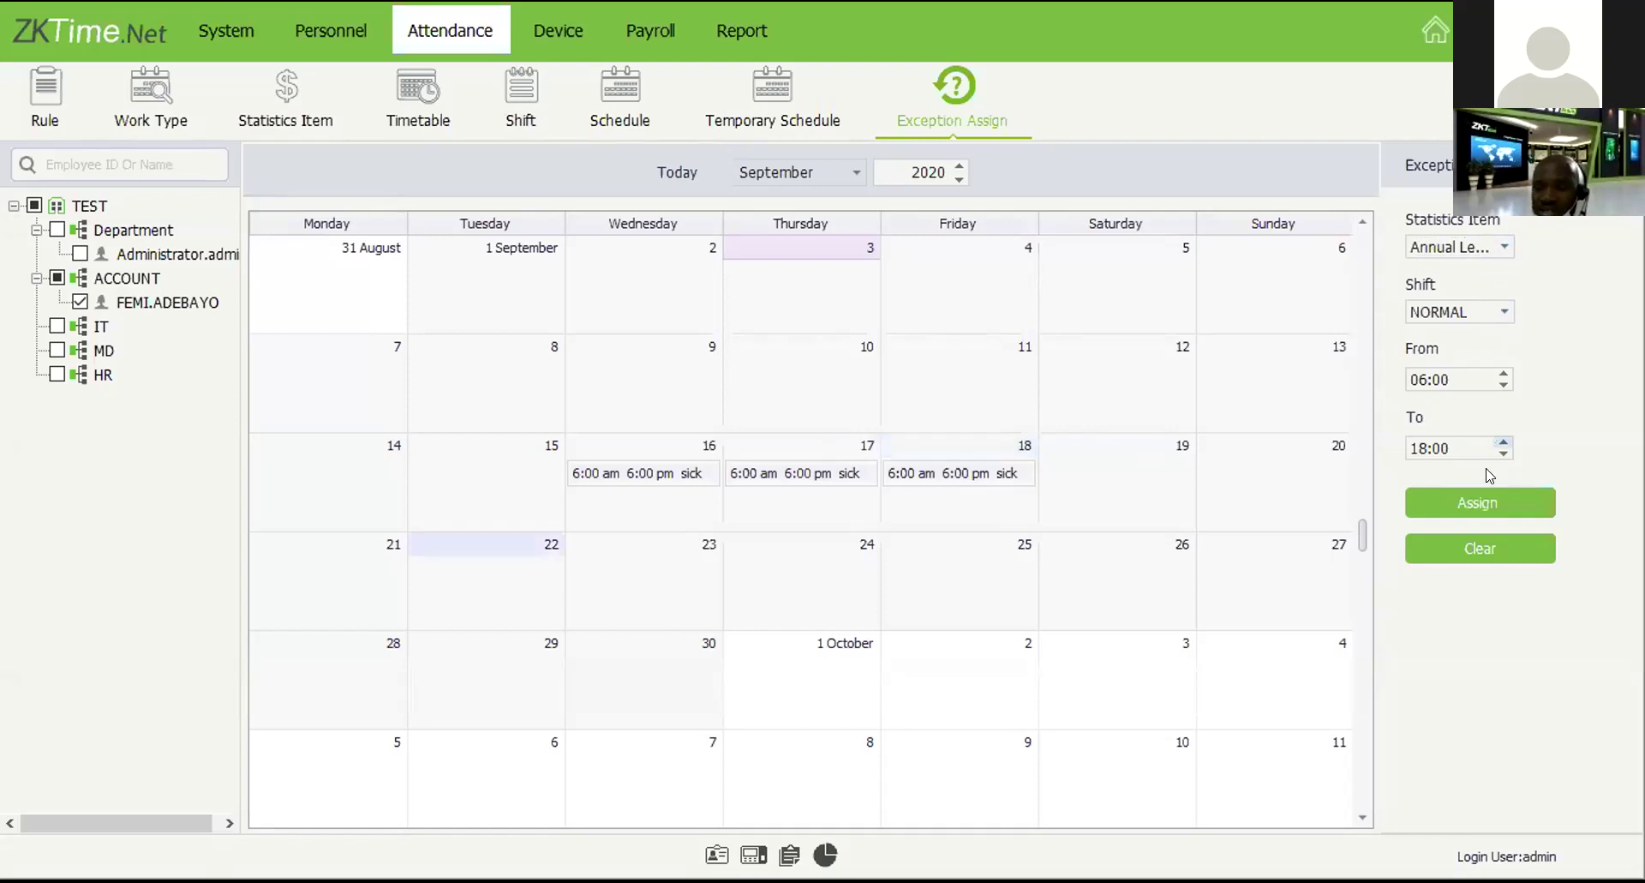
{"action": "left_click", "coordinate": [1480, 501]}
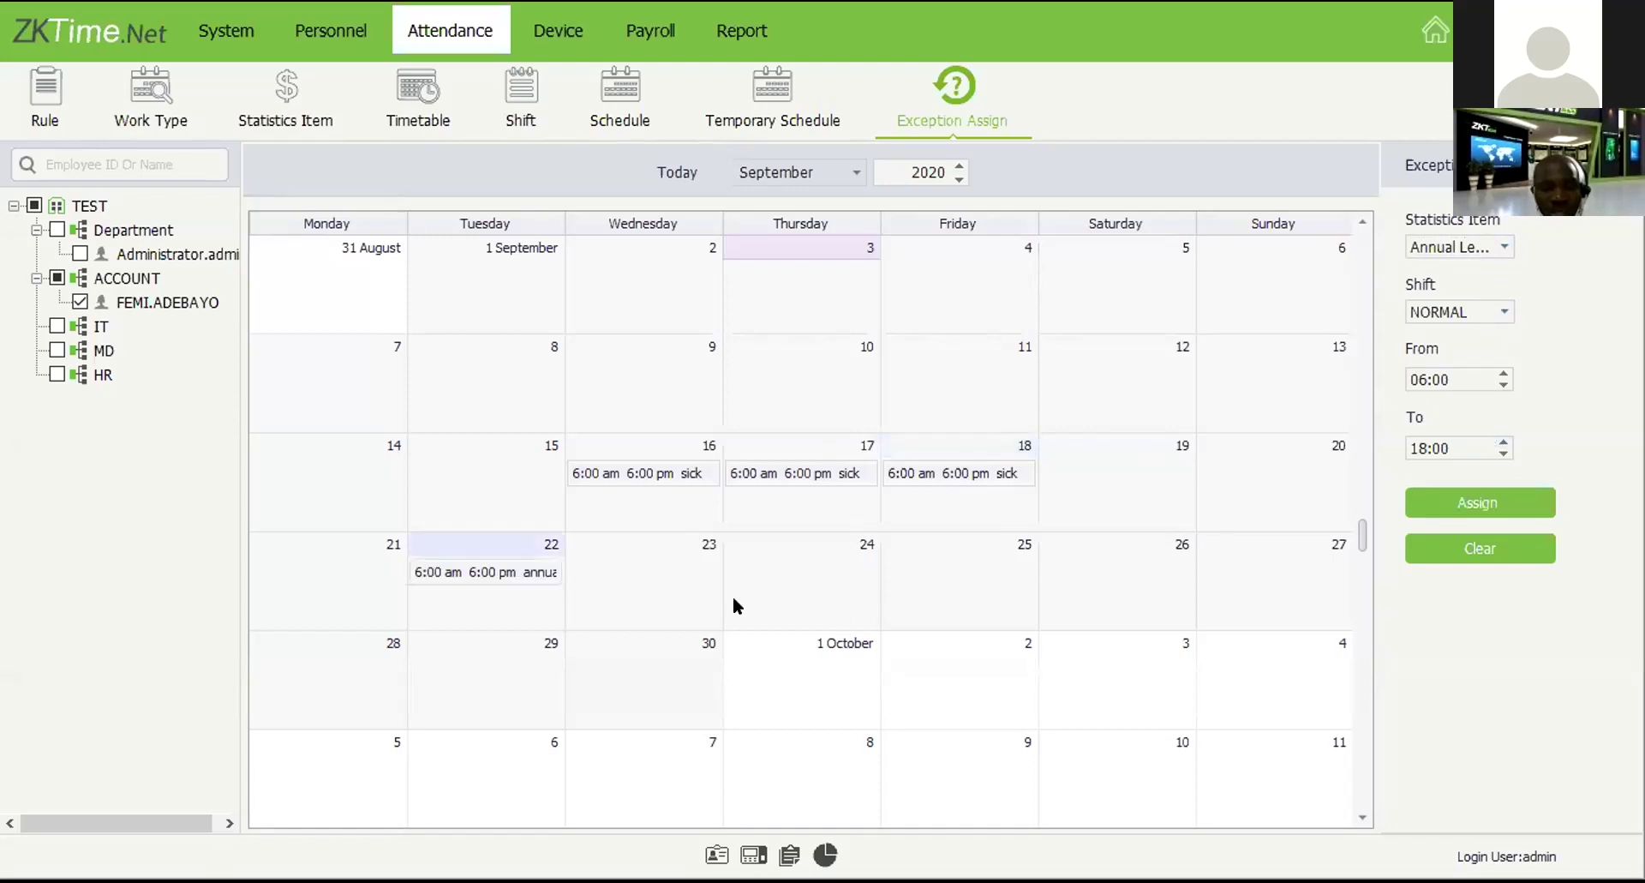
{"action": "left_click", "coordinate": [677, 592]}
{"action": "left_click", "coordinate": [1469, 501]}
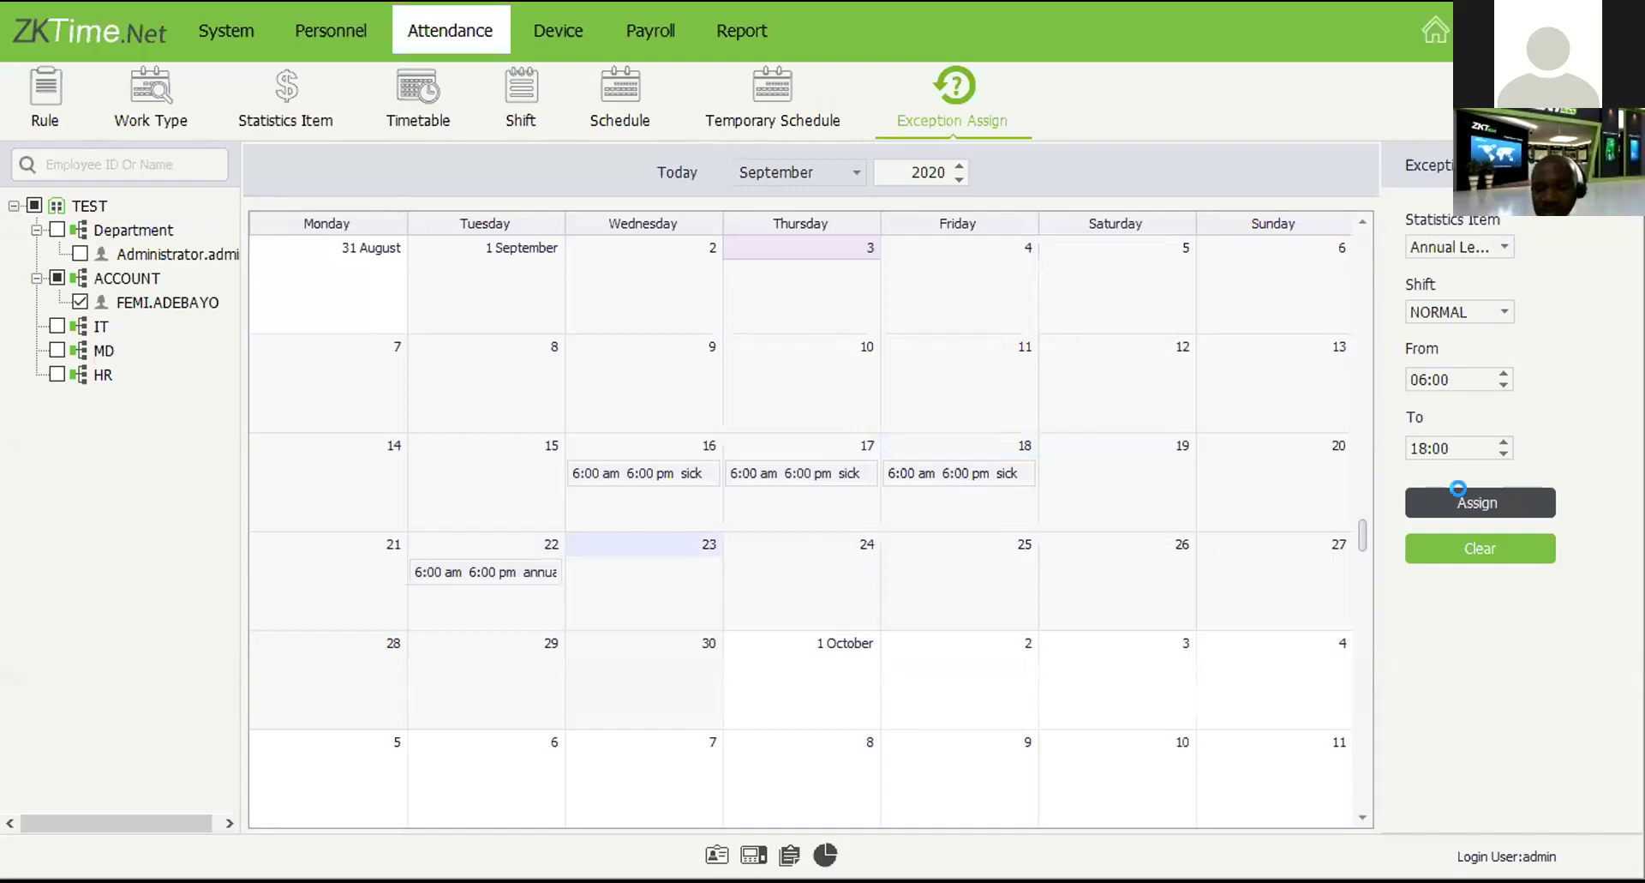
{"action": "left_click", "coordinate": [871, 549]}
{"action": "left_click", "coordinate": [1453, 495]}
{"action": "left_click", "coordinate": [991, 578]}
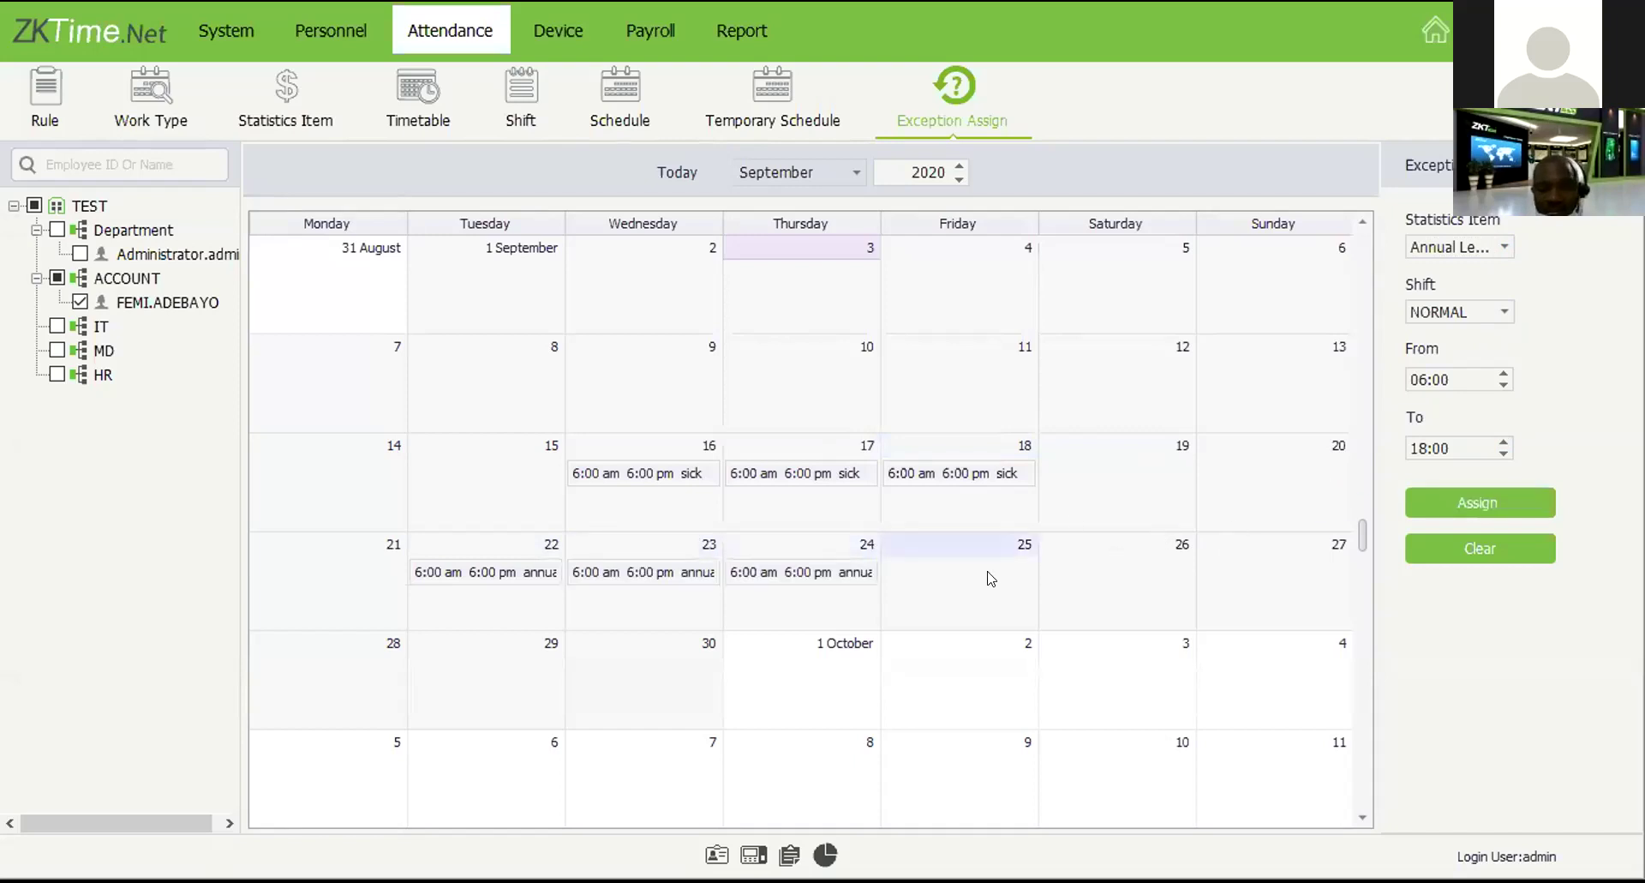
{"action": "left_click", "coordinate": [1475, 502]}
{"action": "left_click", "coordinate": [1148, 568]}
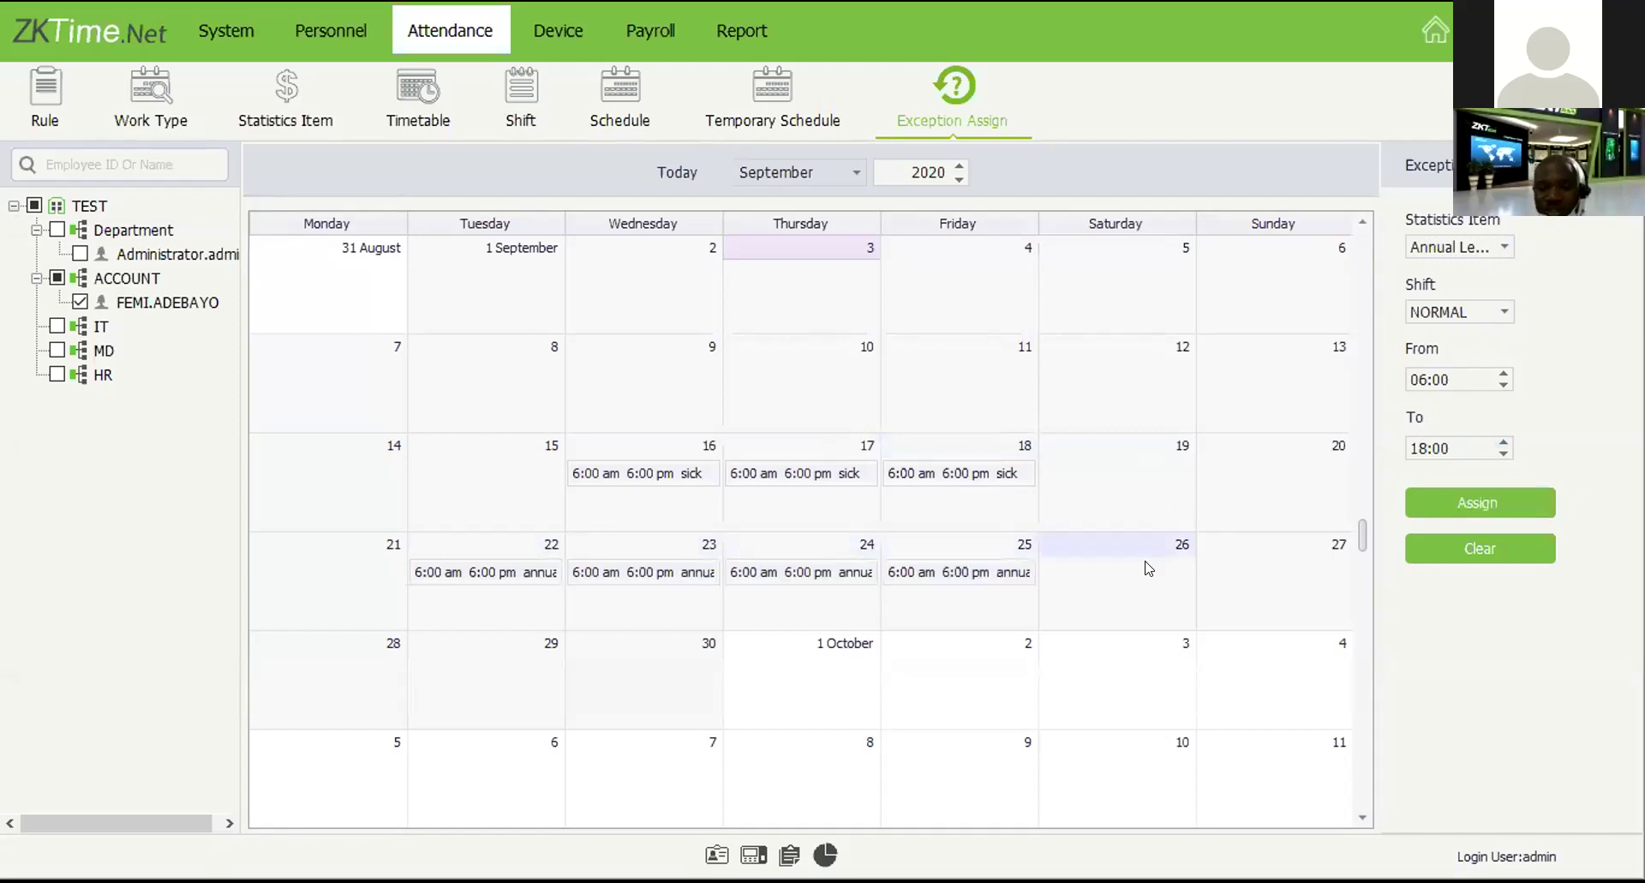
{"action": "left_click", "coordinate": [1429, 512]}
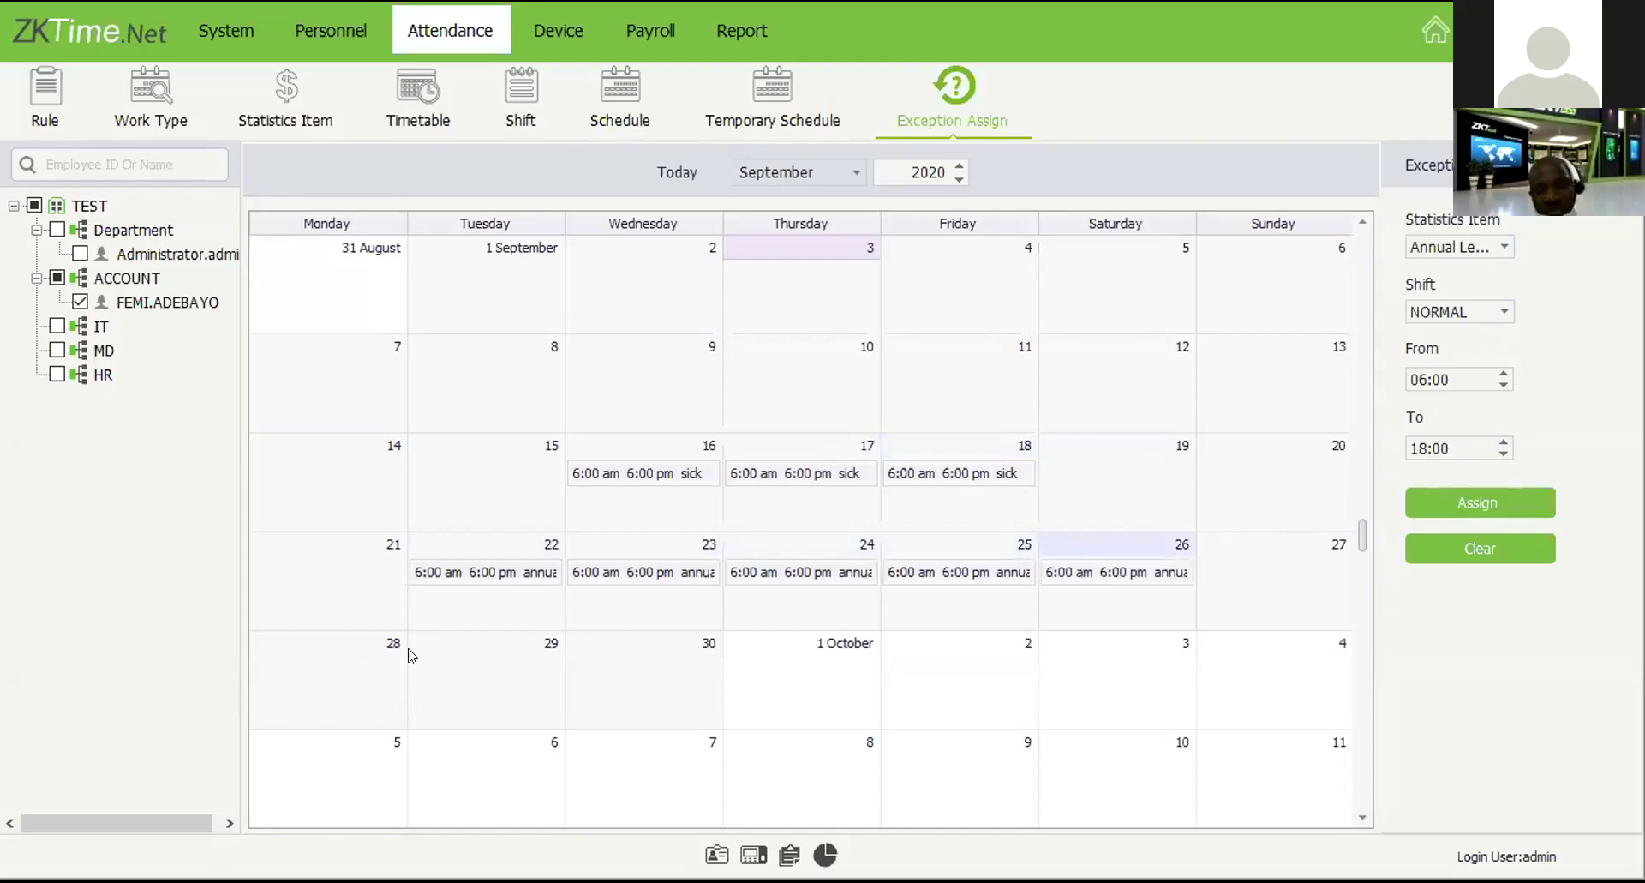
Assign the annual leave to September 27, 28, 29 and 30.
{"action": "left_click", "coordinate": [1265, 595]}
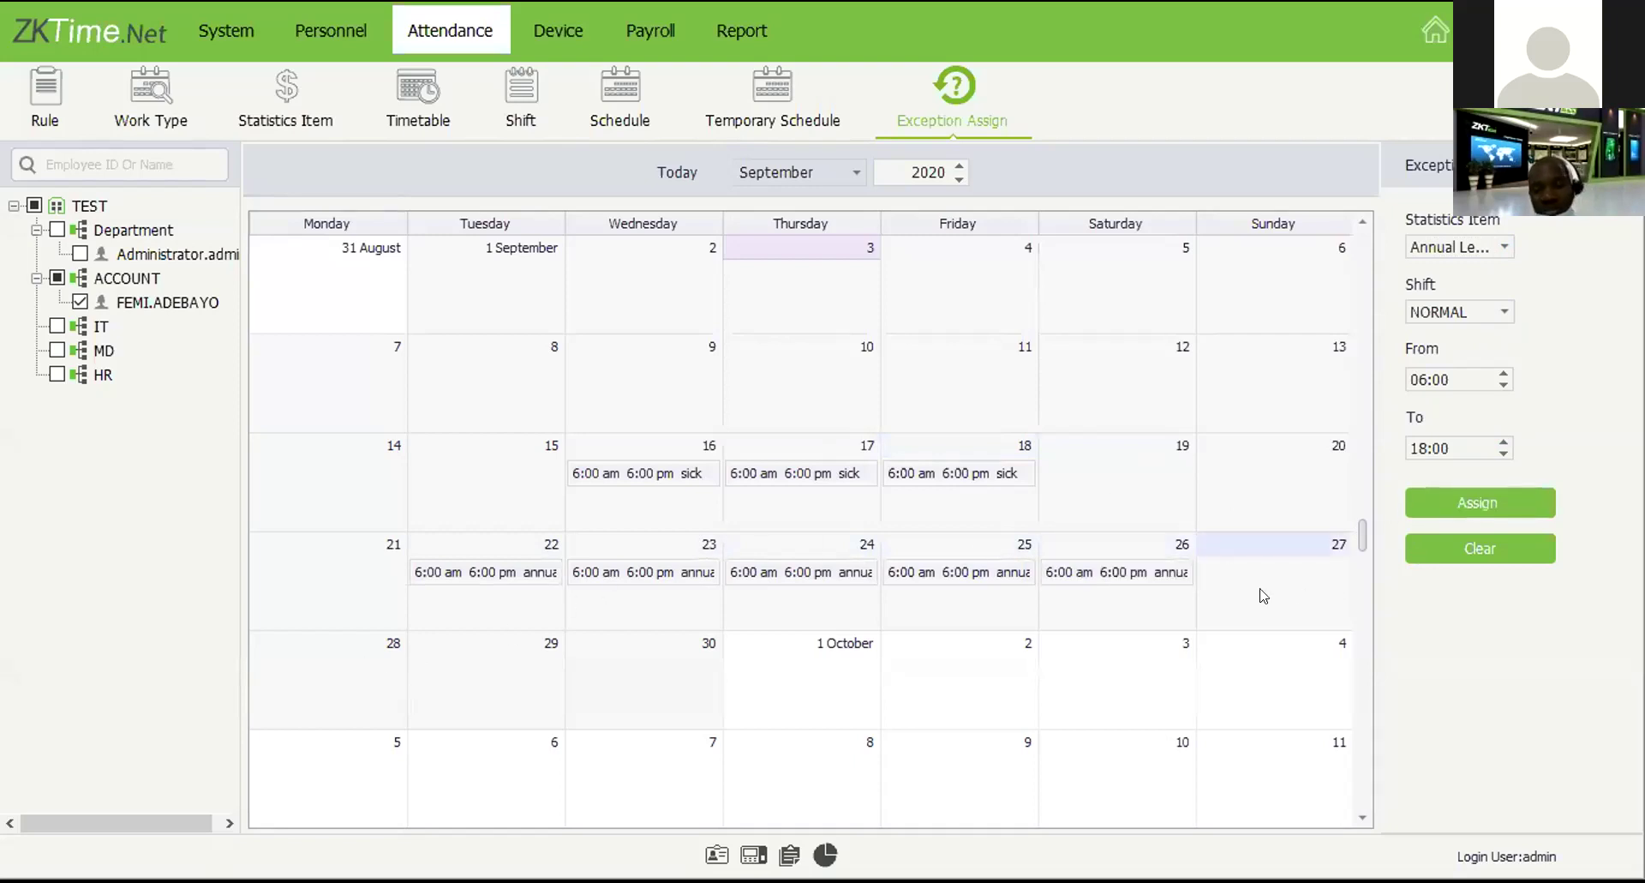
{"action": "left_click", "coordinate": [1449, 512]}
{"action": "left_click", "coordinate": [342, 711]}
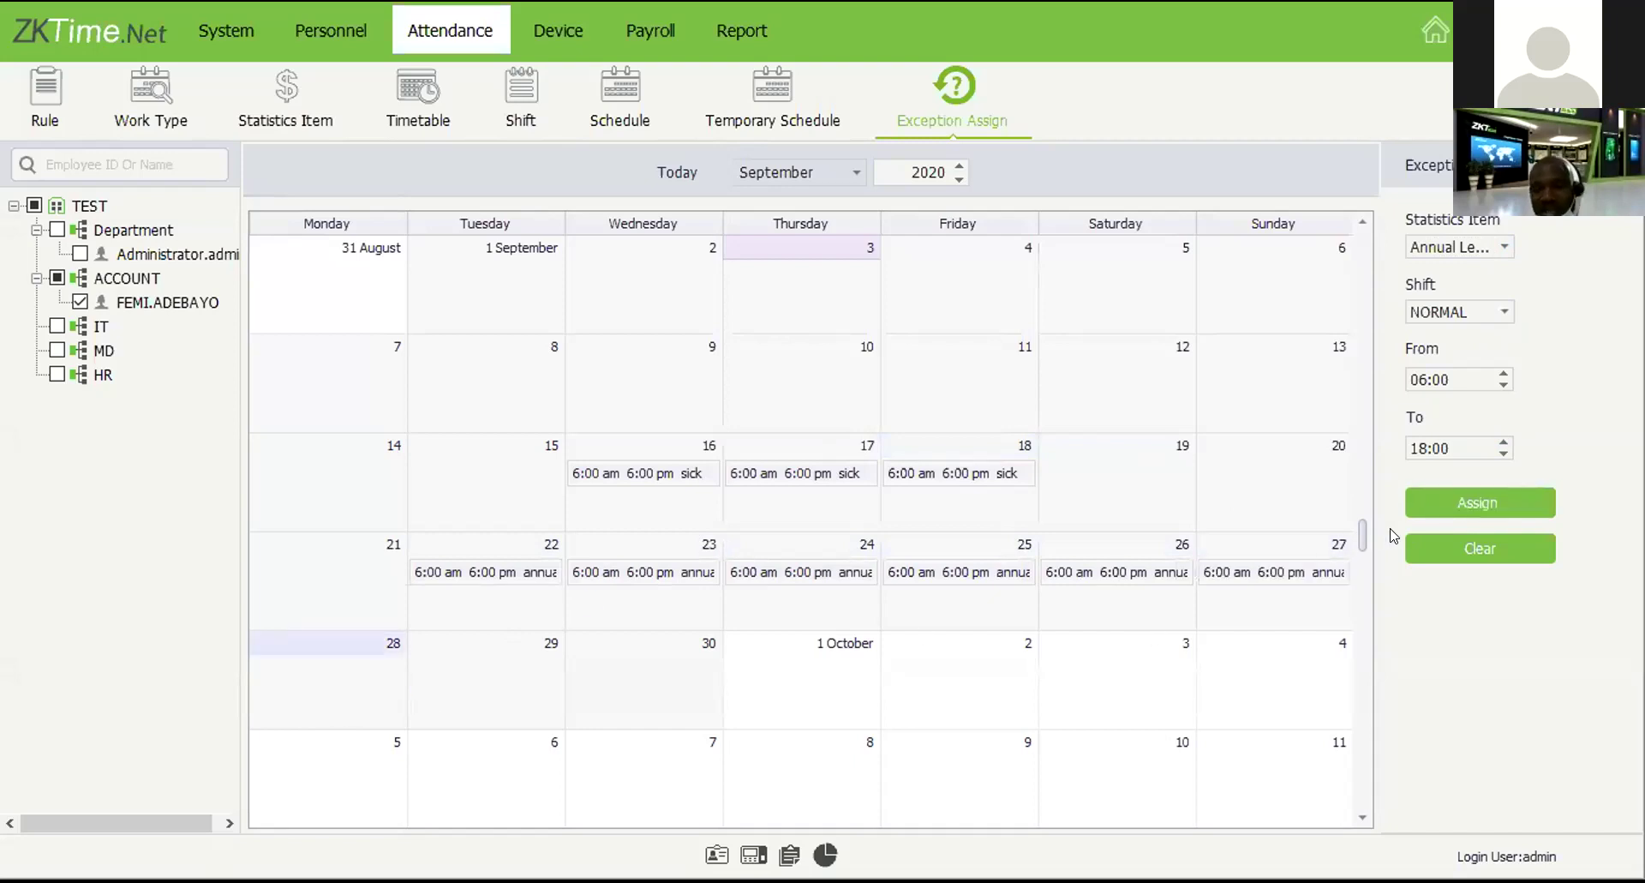
{"action": "left_click", "coordinate": [1460, 513]}
{"action": "left_click", "coordinate": [490, 666]}
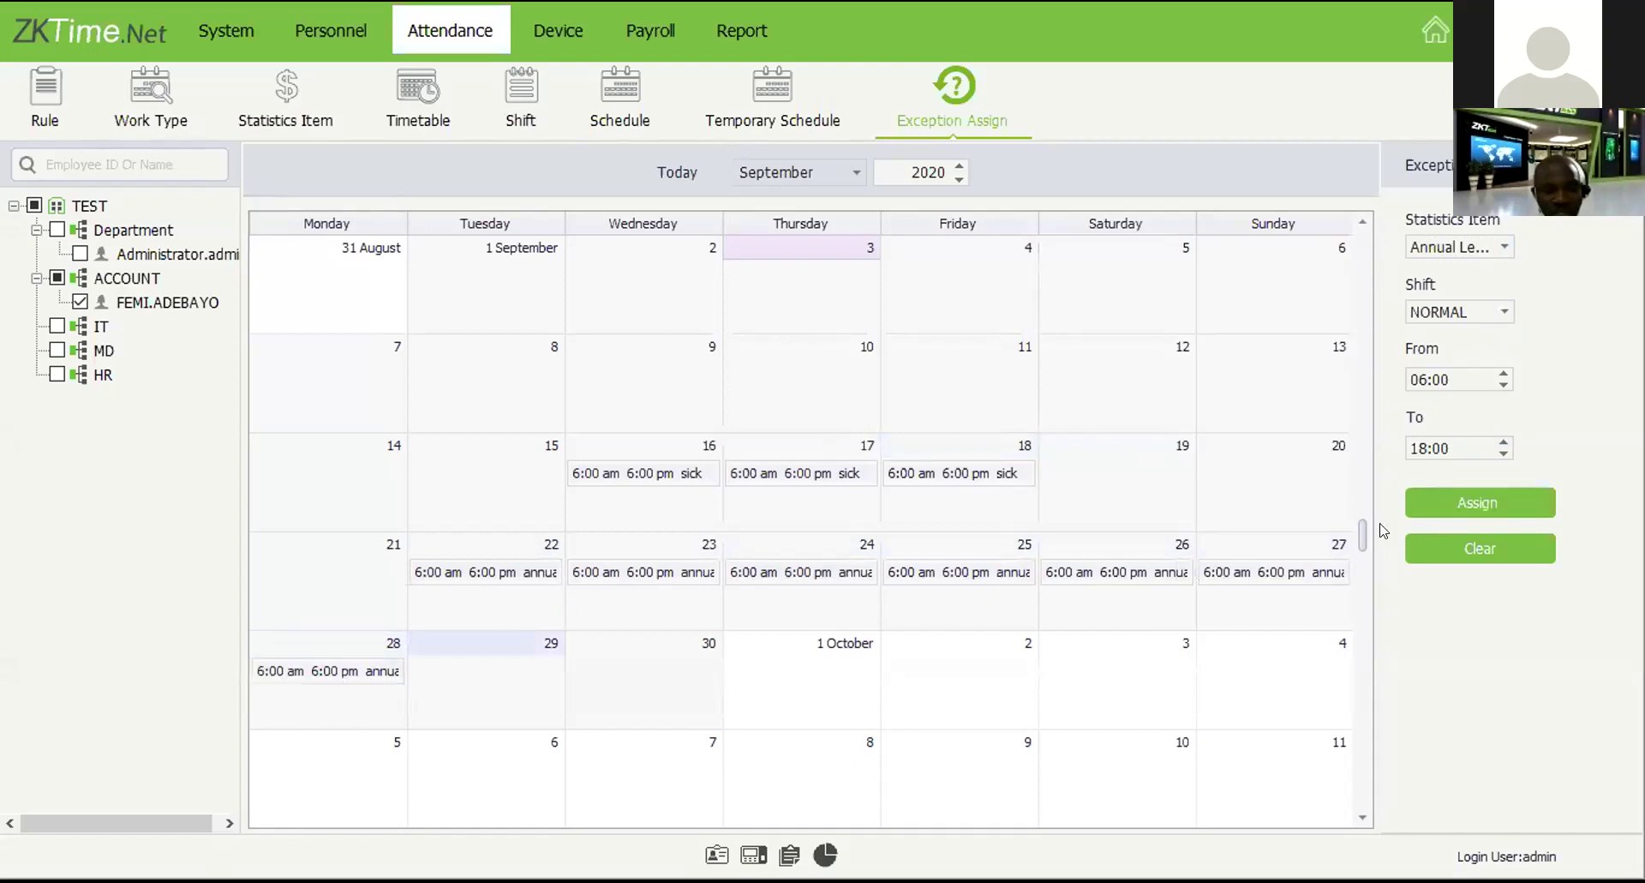
{"action": "left_click", "coordinate": [1493, 497]}
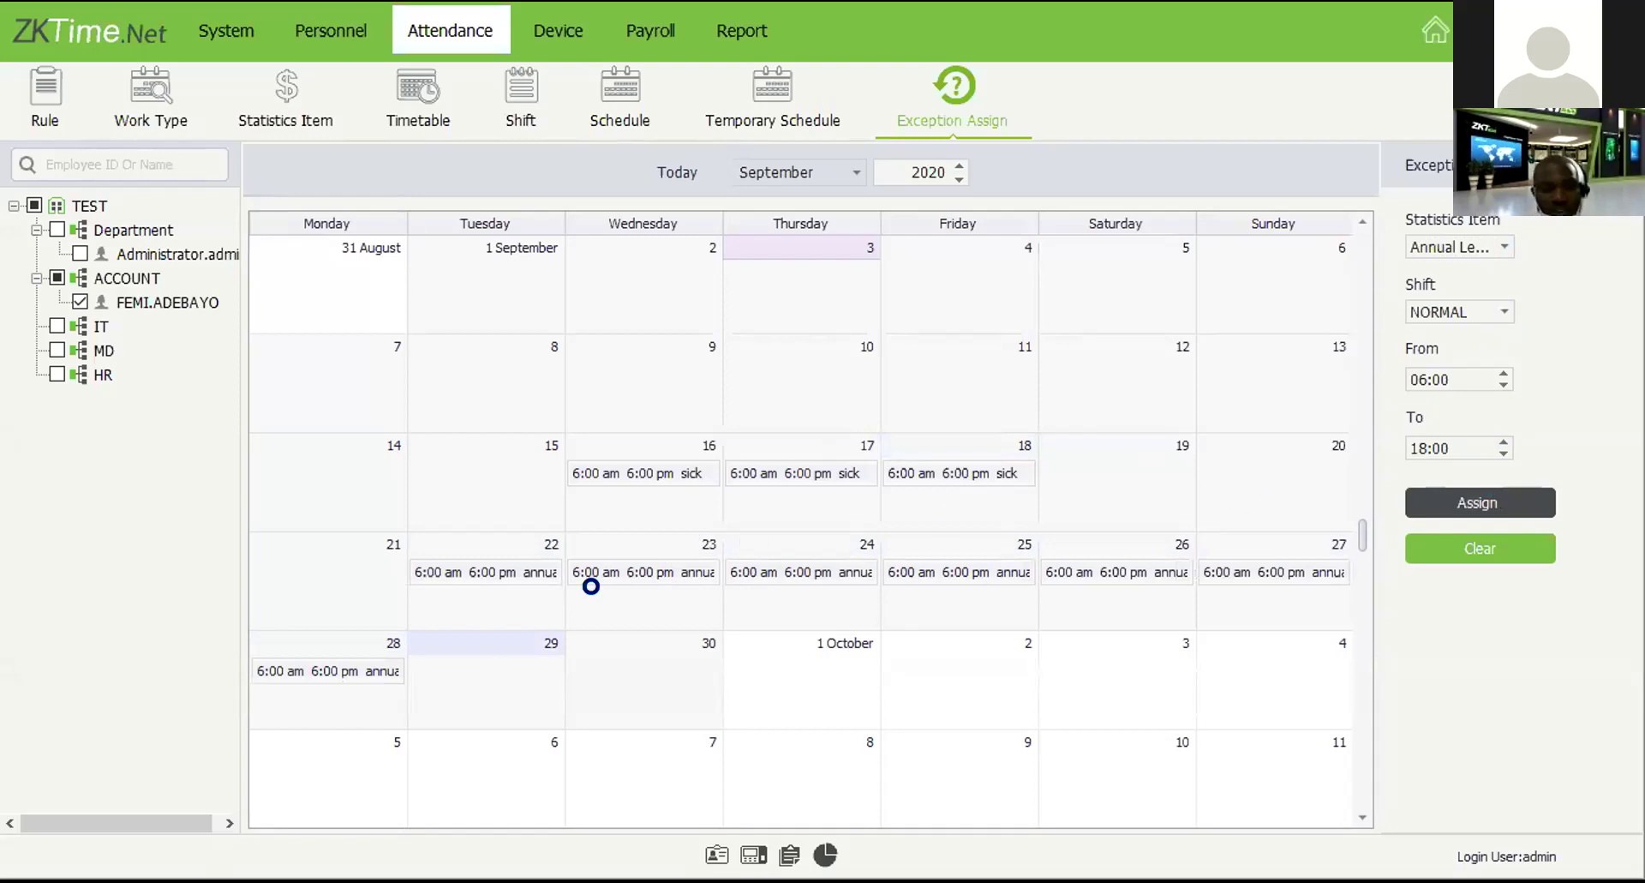
{"action": "left_click", "coordinate": [604, 675]}
{"action": "left_click", "coordinate": [1471, 487]}
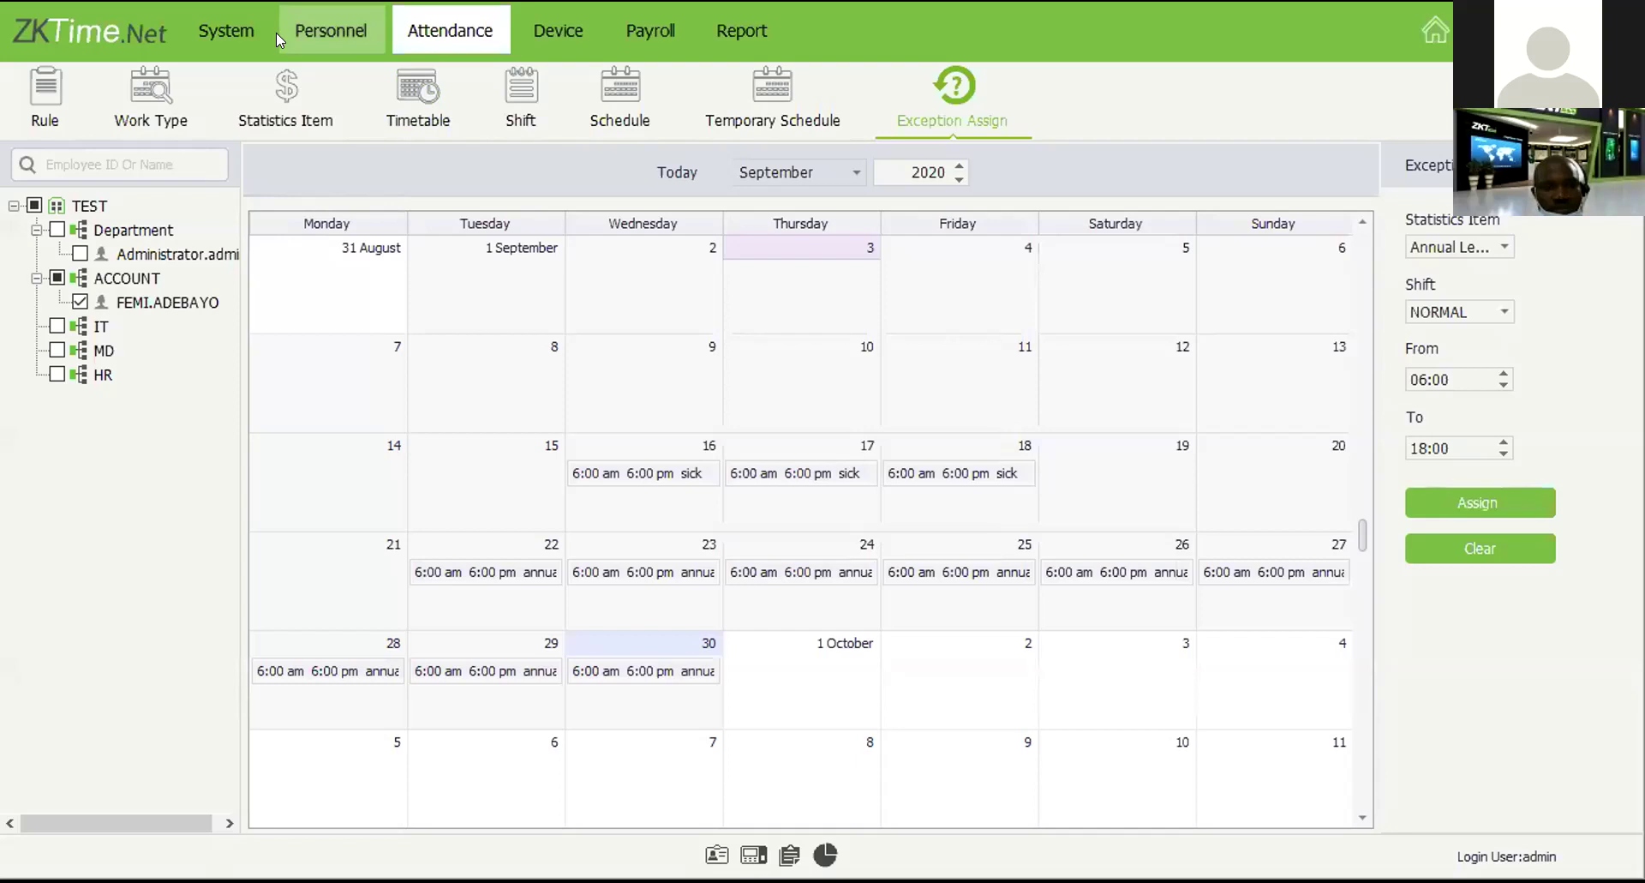
Search all staff's transactions from 09/01/2020 and widen the Name and Punch Time columns.
{"action": "left_click", "coordinate": [760, 44]}
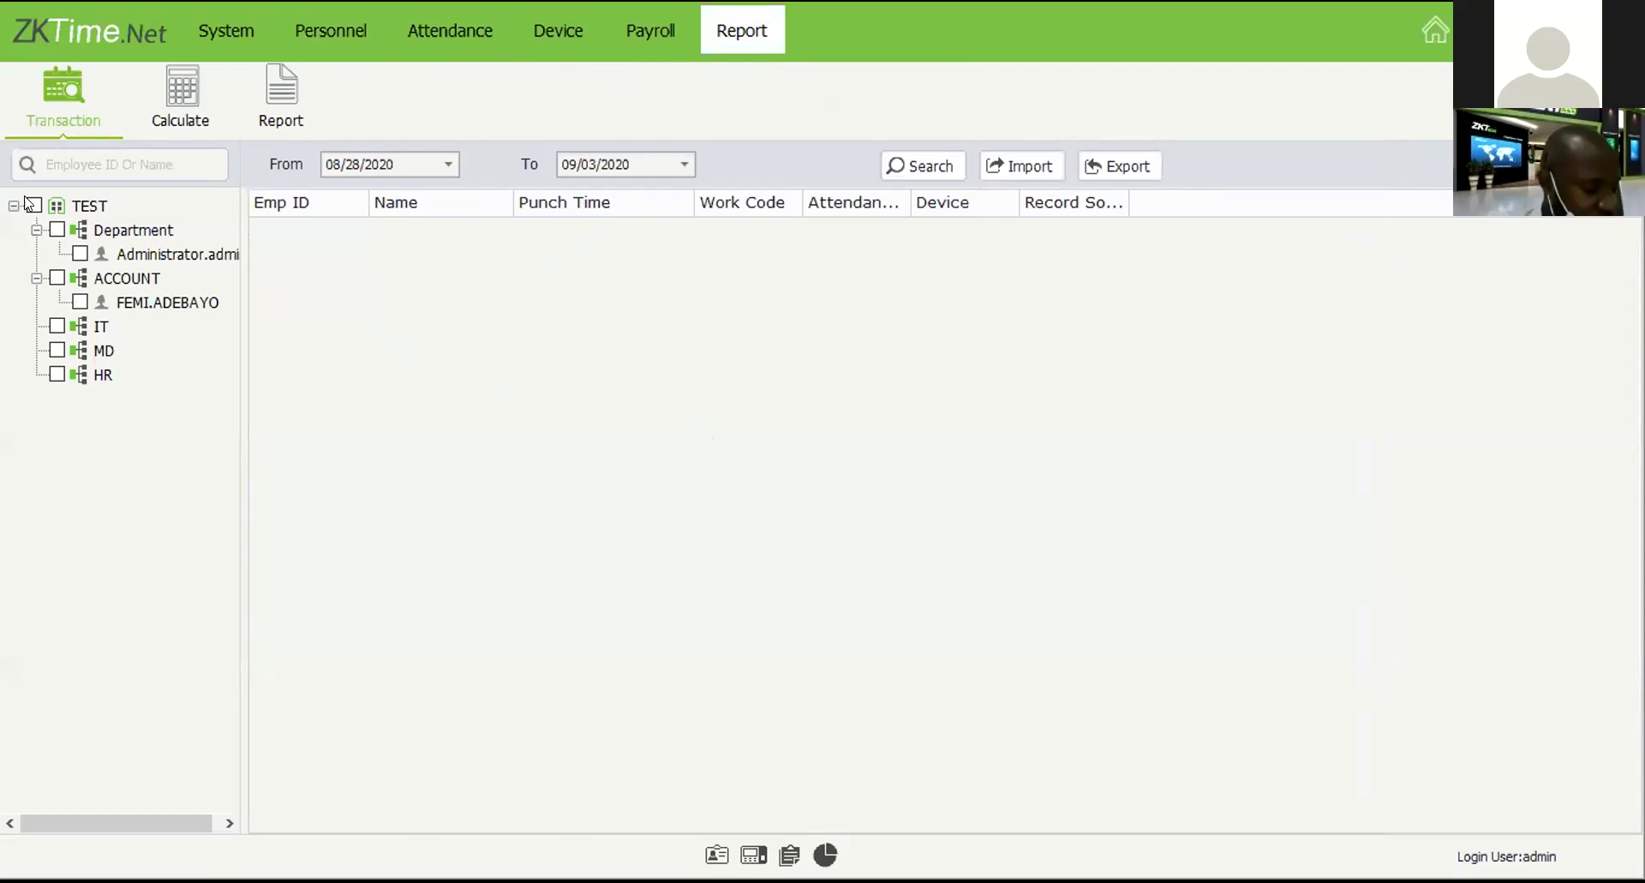
{"action": "left_click", "coordinate": [34, 206]}
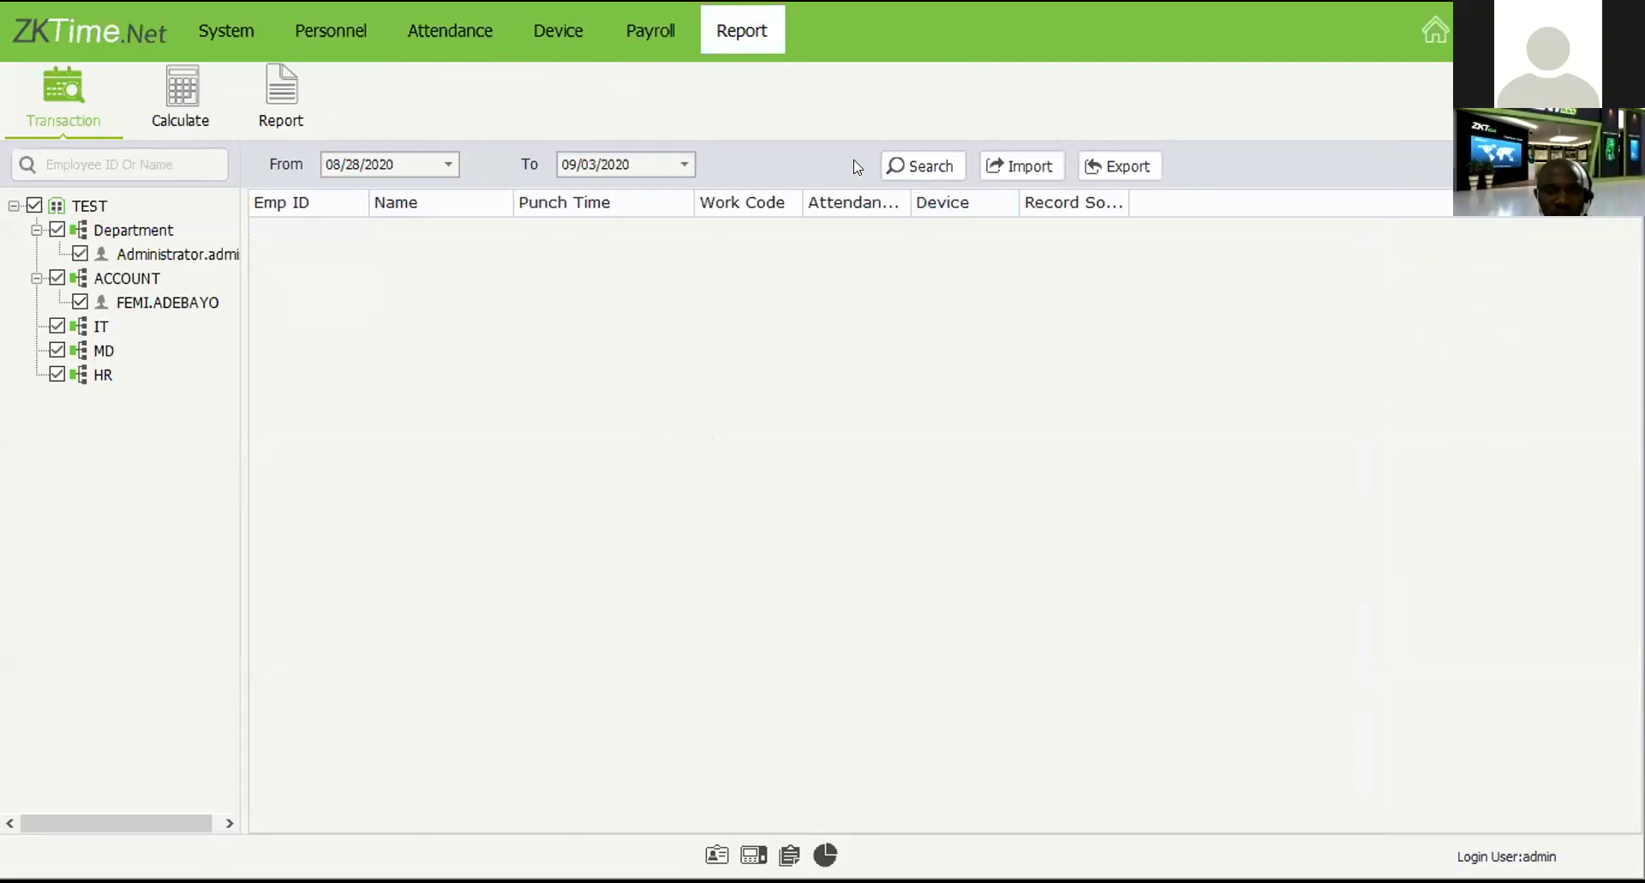
{"action": "left_click", "coordinate": [451, 165]}
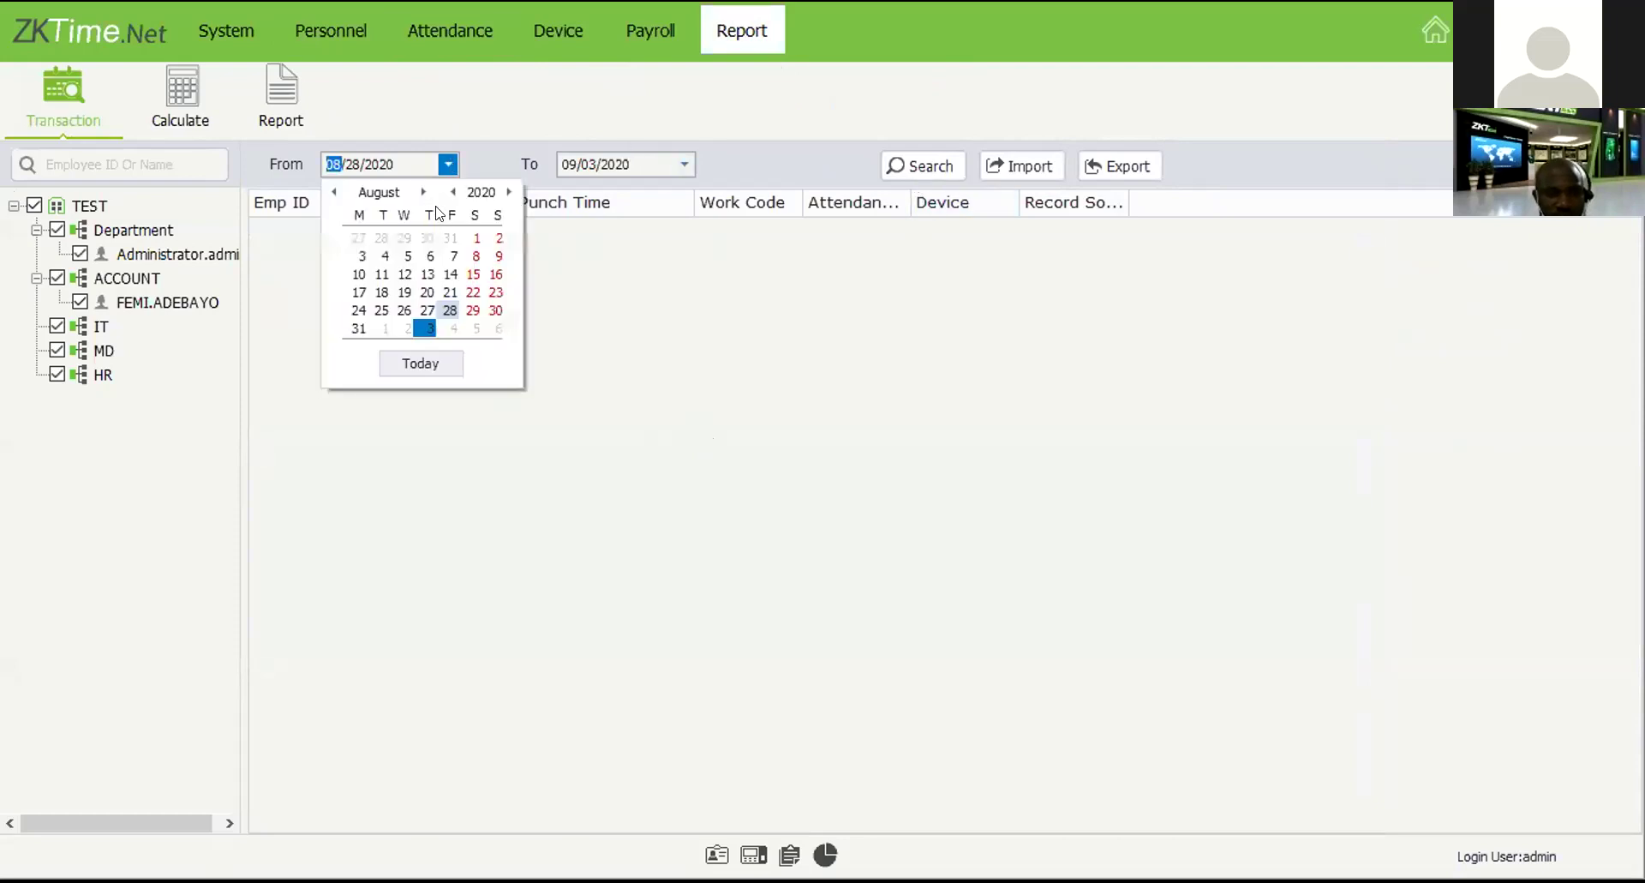
{"action": "left_click", "coordinate": [426, 192]}
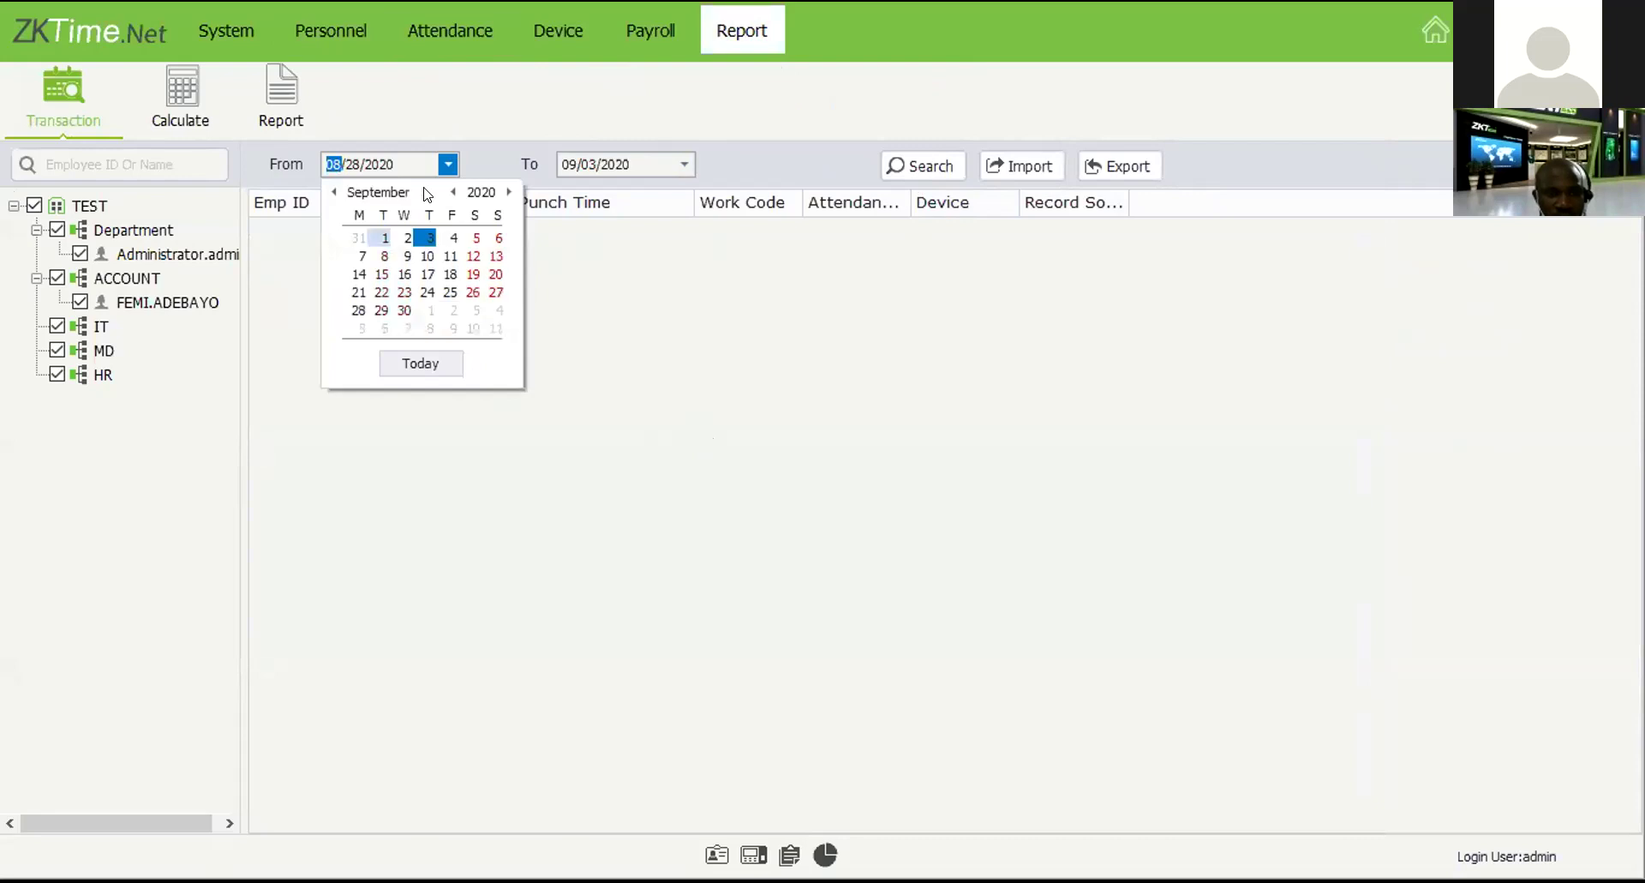
{"action": "left_click", "coordinate": [385, 239]}
{"action": "left_click", "coordinate": [941, 171]}
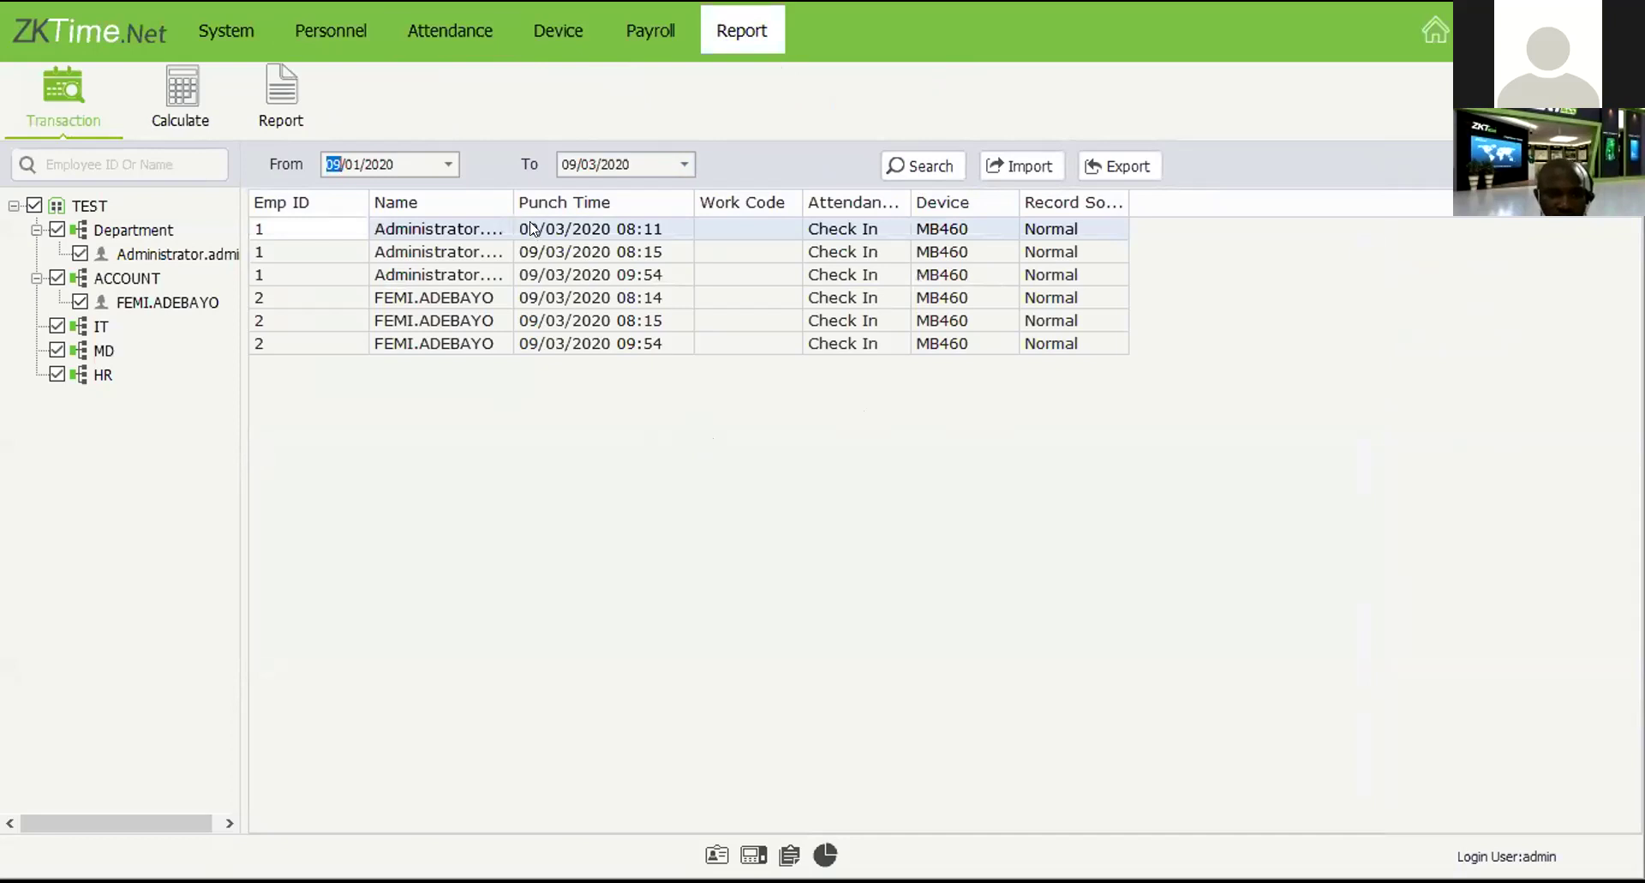
{"action": "left_click_drag", "start_coordinate": [513, 203], "coordinate": [611, 206]}
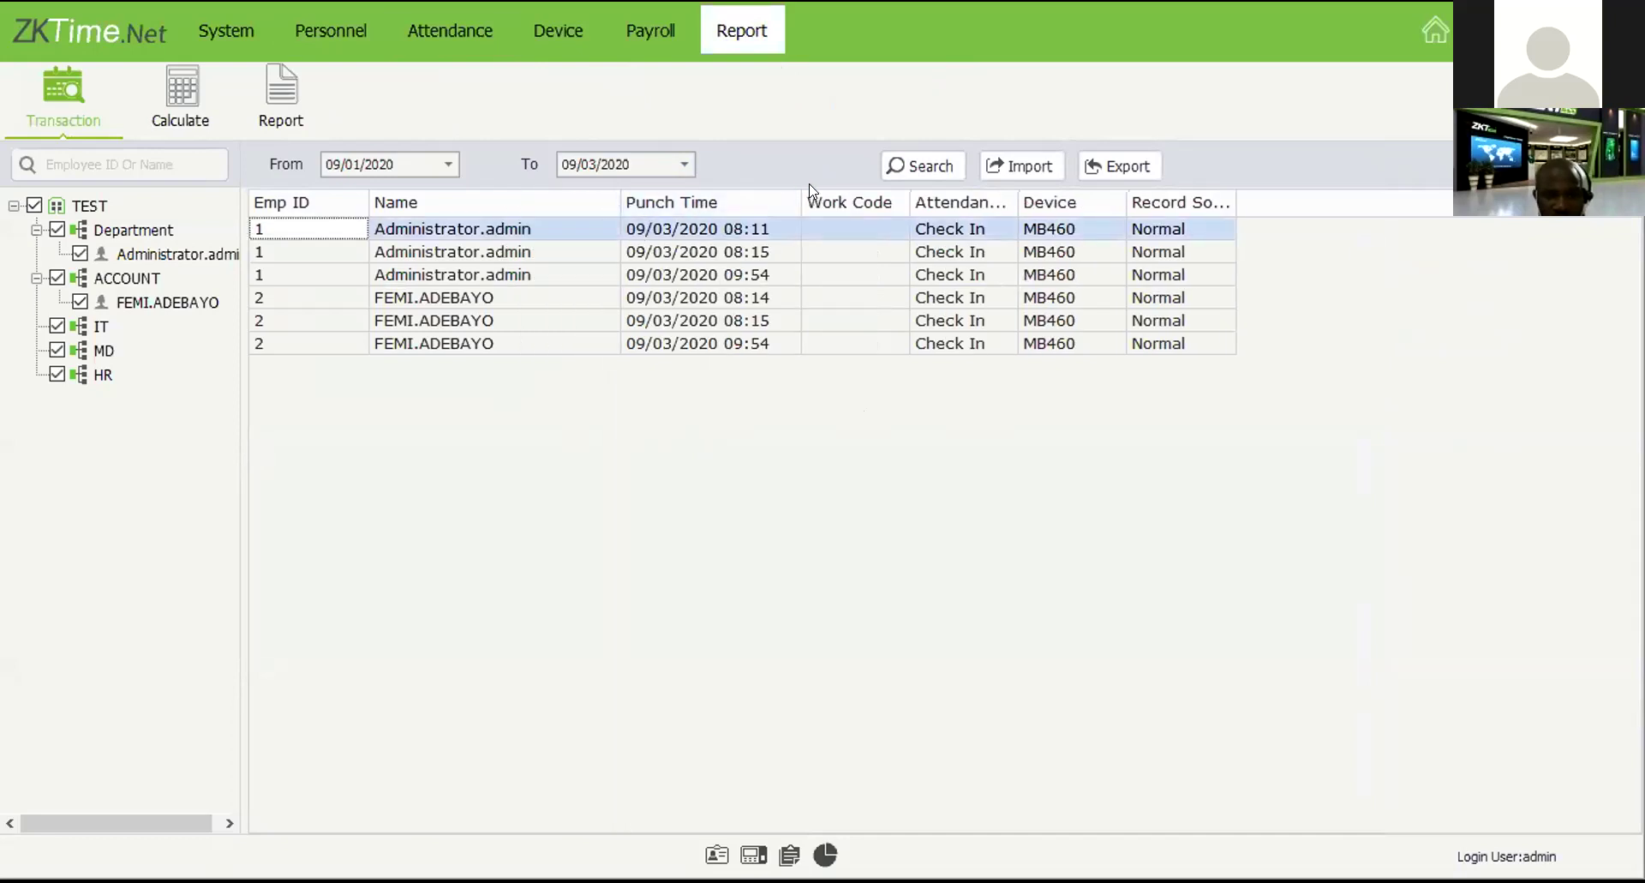
{"action": "left_click_drag", "start_coordinate": [800, 203], "coordinate": [842, 205]}
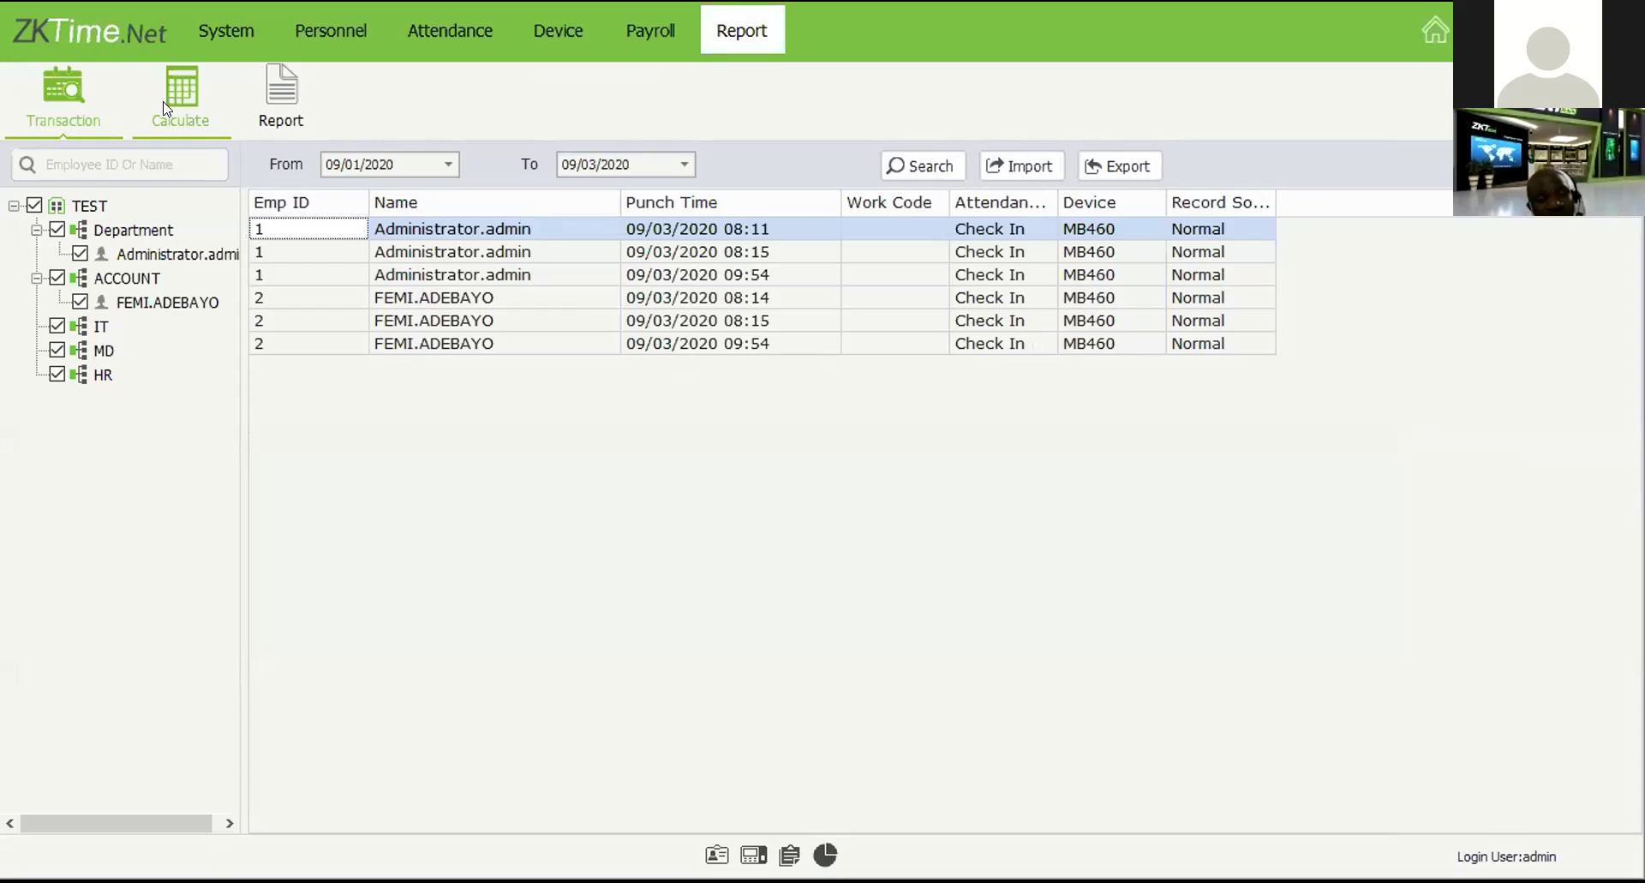
Calculate attendance for all staff with the start date set to 09/01/2020.
{"action": "left_click", "coordinate": [167, 109]}
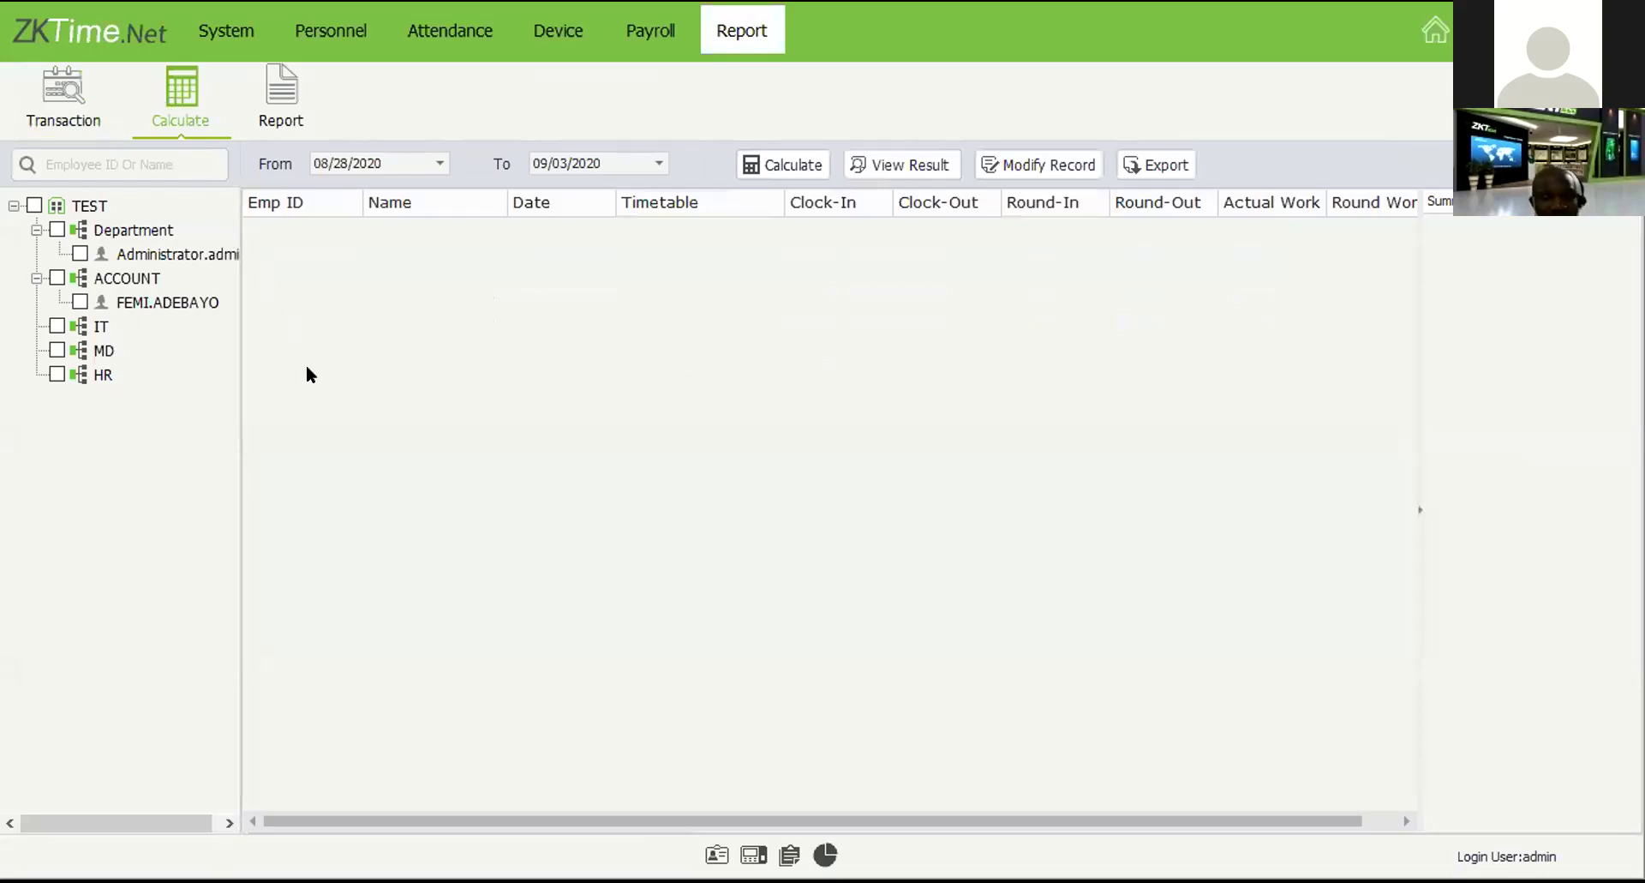
{"action": "left_click", "coordinate": [35, 205]}
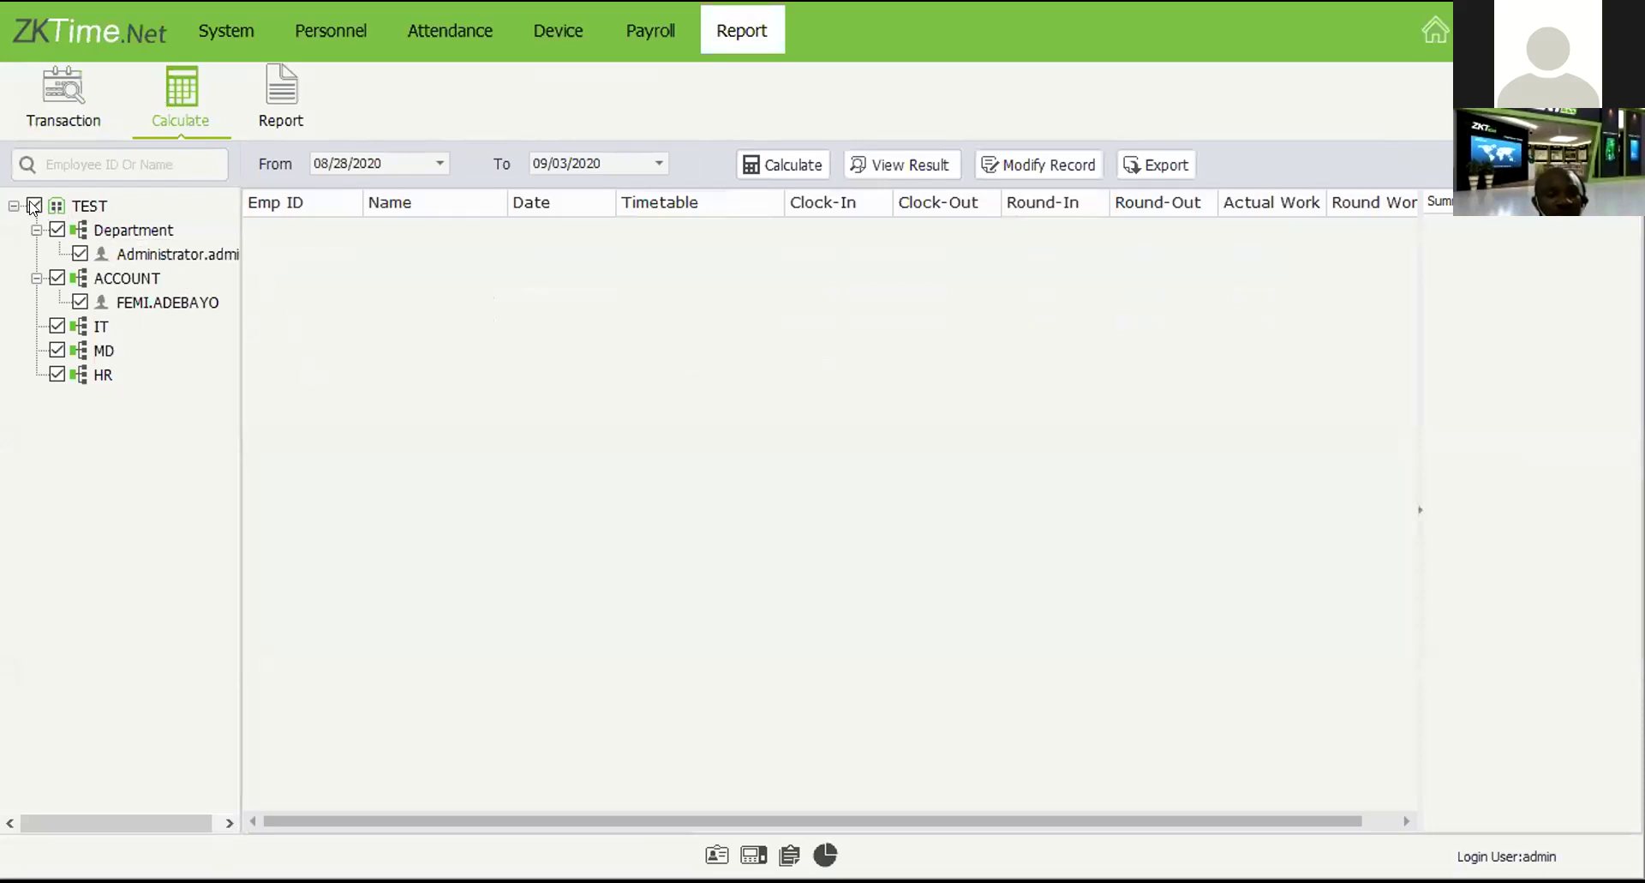
{"action": "left_click", "coordinate": [439, 163]}
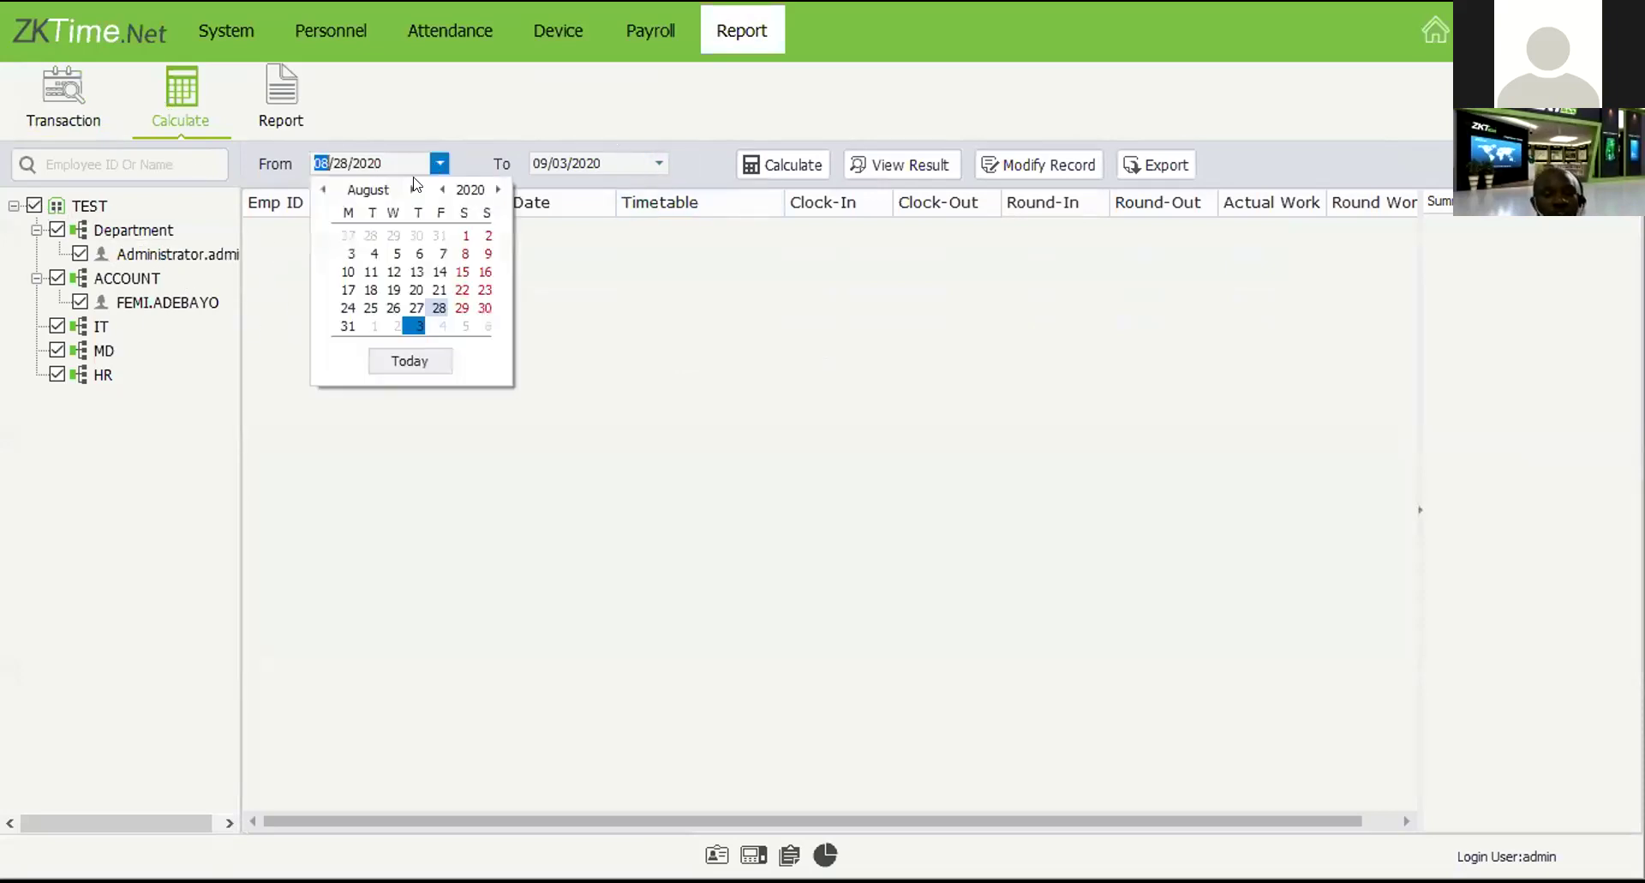
{"action": "left_click", "coordinate": [413, 189]}
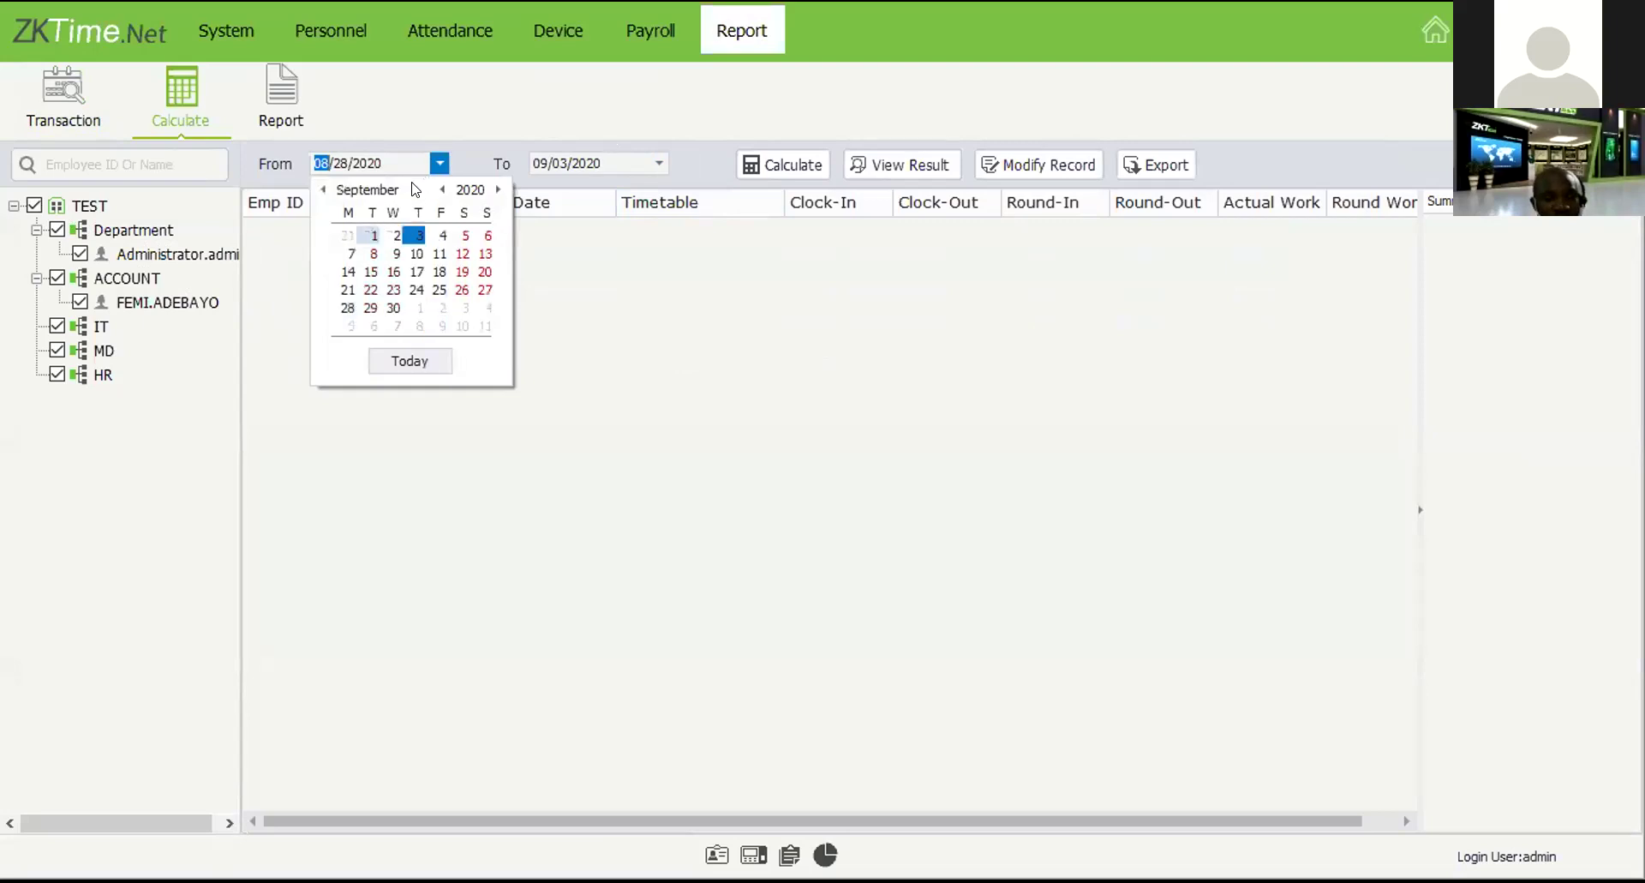
{"action": "left_click", "coordinate": [371, 235]}
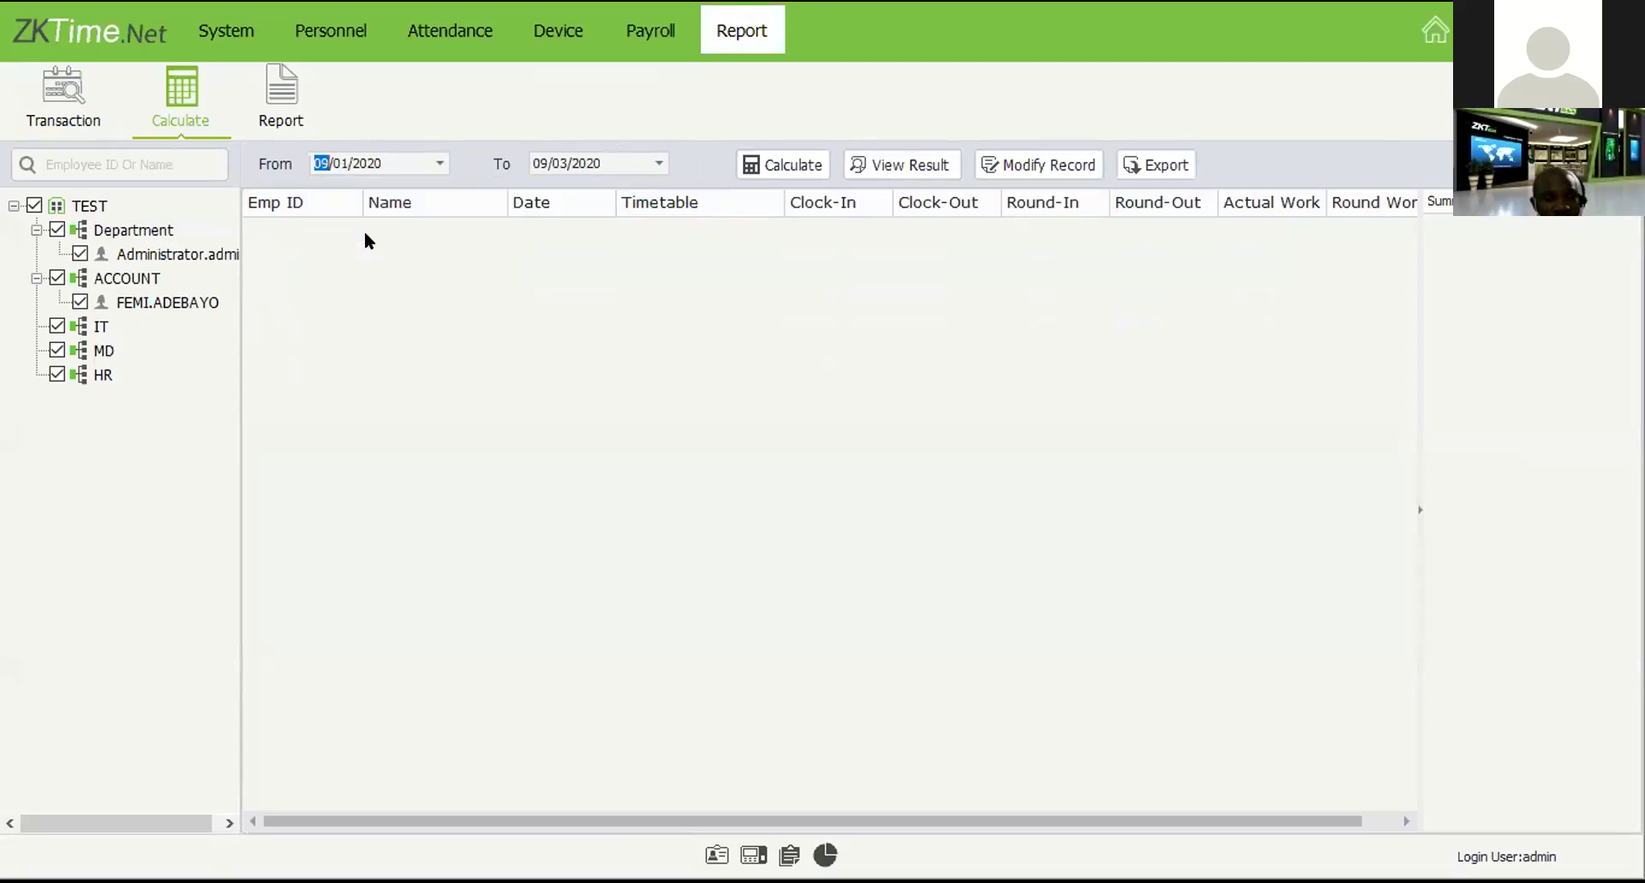
{"action": "left_click", "coordinate": [804, 171]}
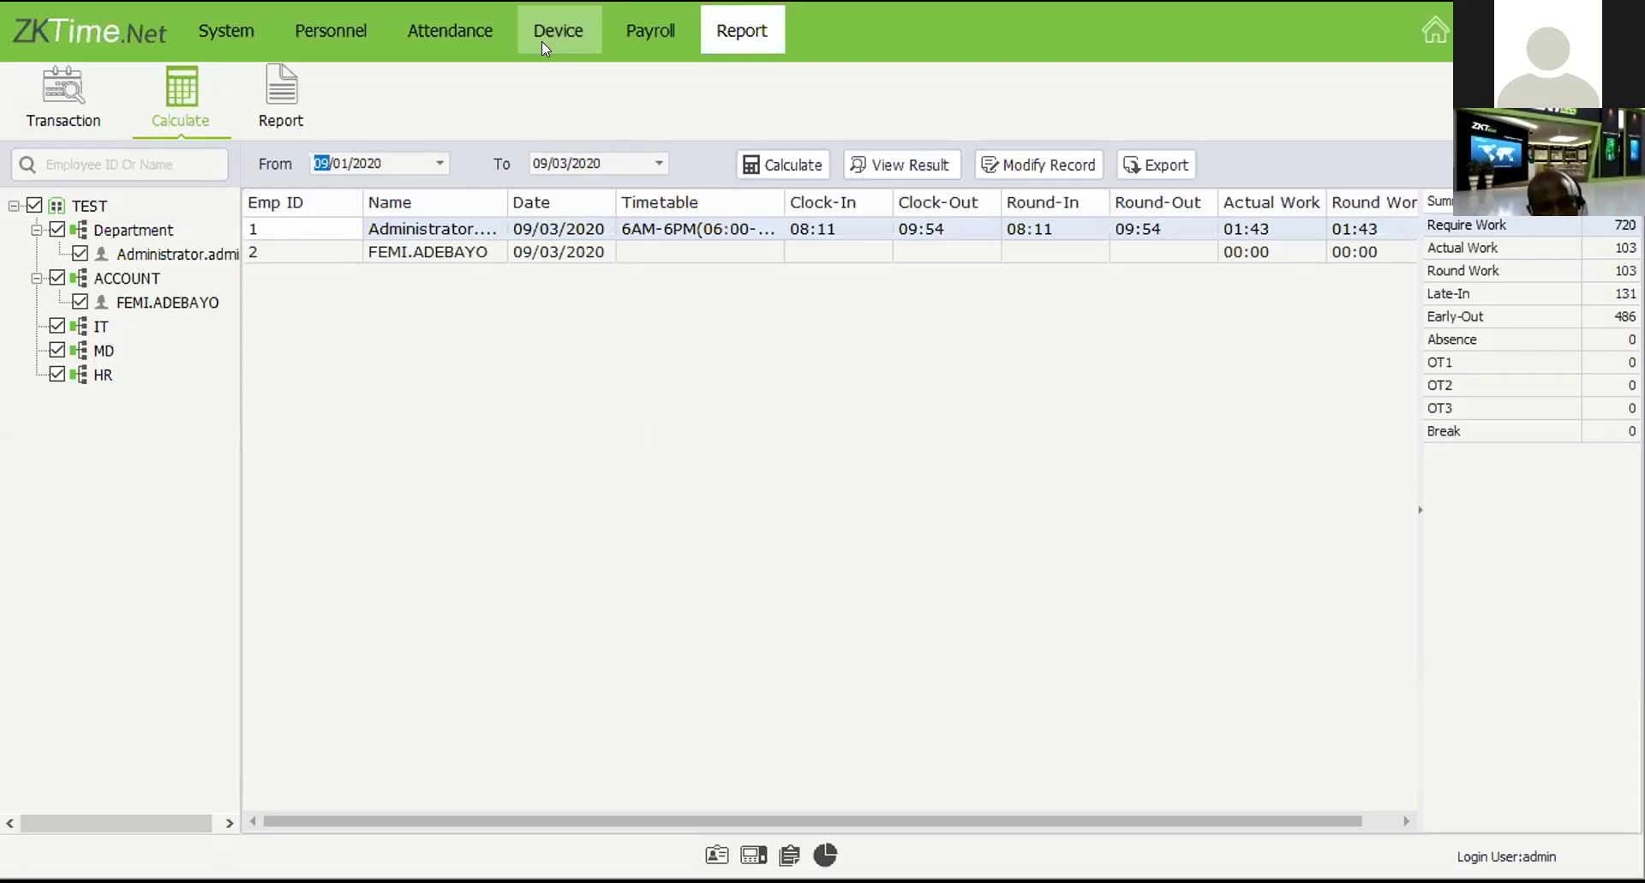
{"action": "left_click", "coordinate": [542, 41]}
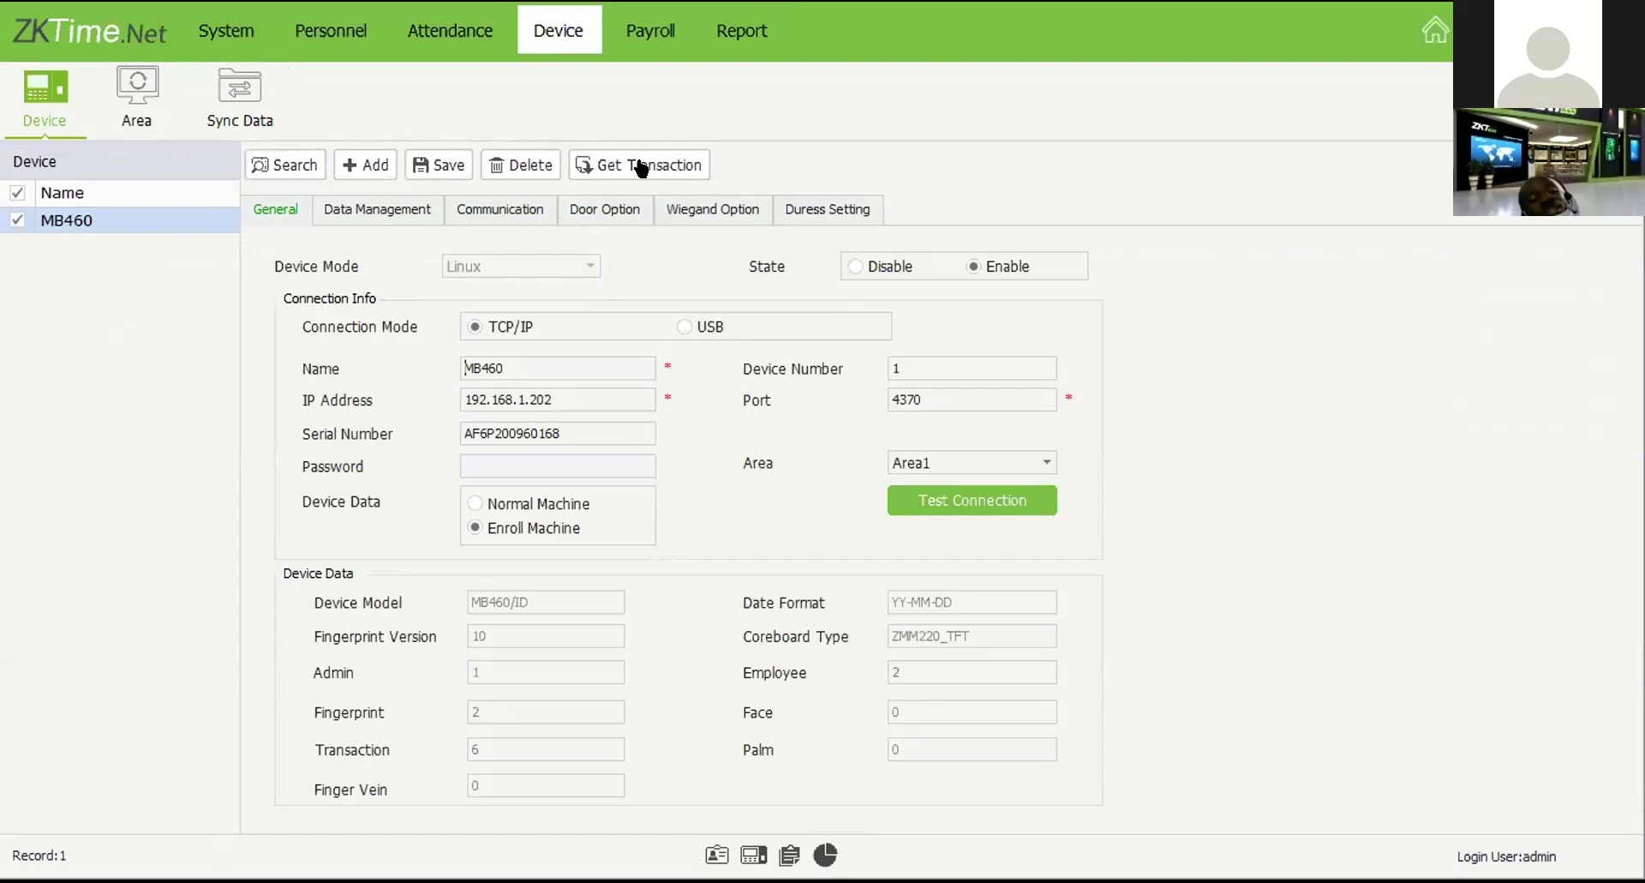
Get the new transactions from MB460 and close the download notification.
{"action": "left_click", "coordinate": [643, 166]}
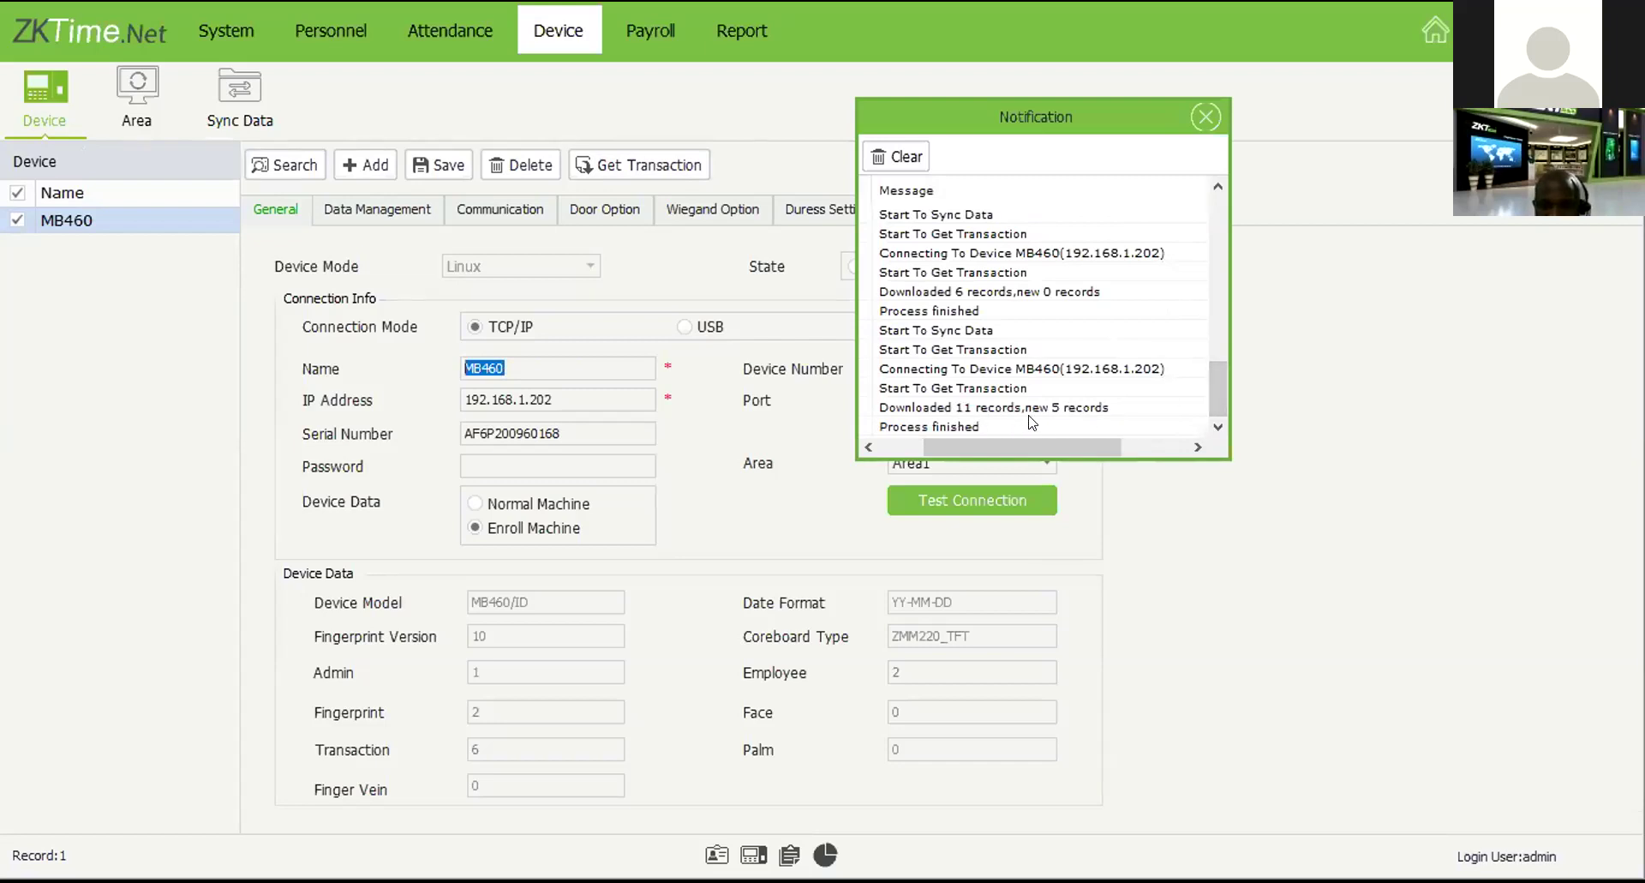
{"action": "left_click", "coordinate": [1206, 115]}
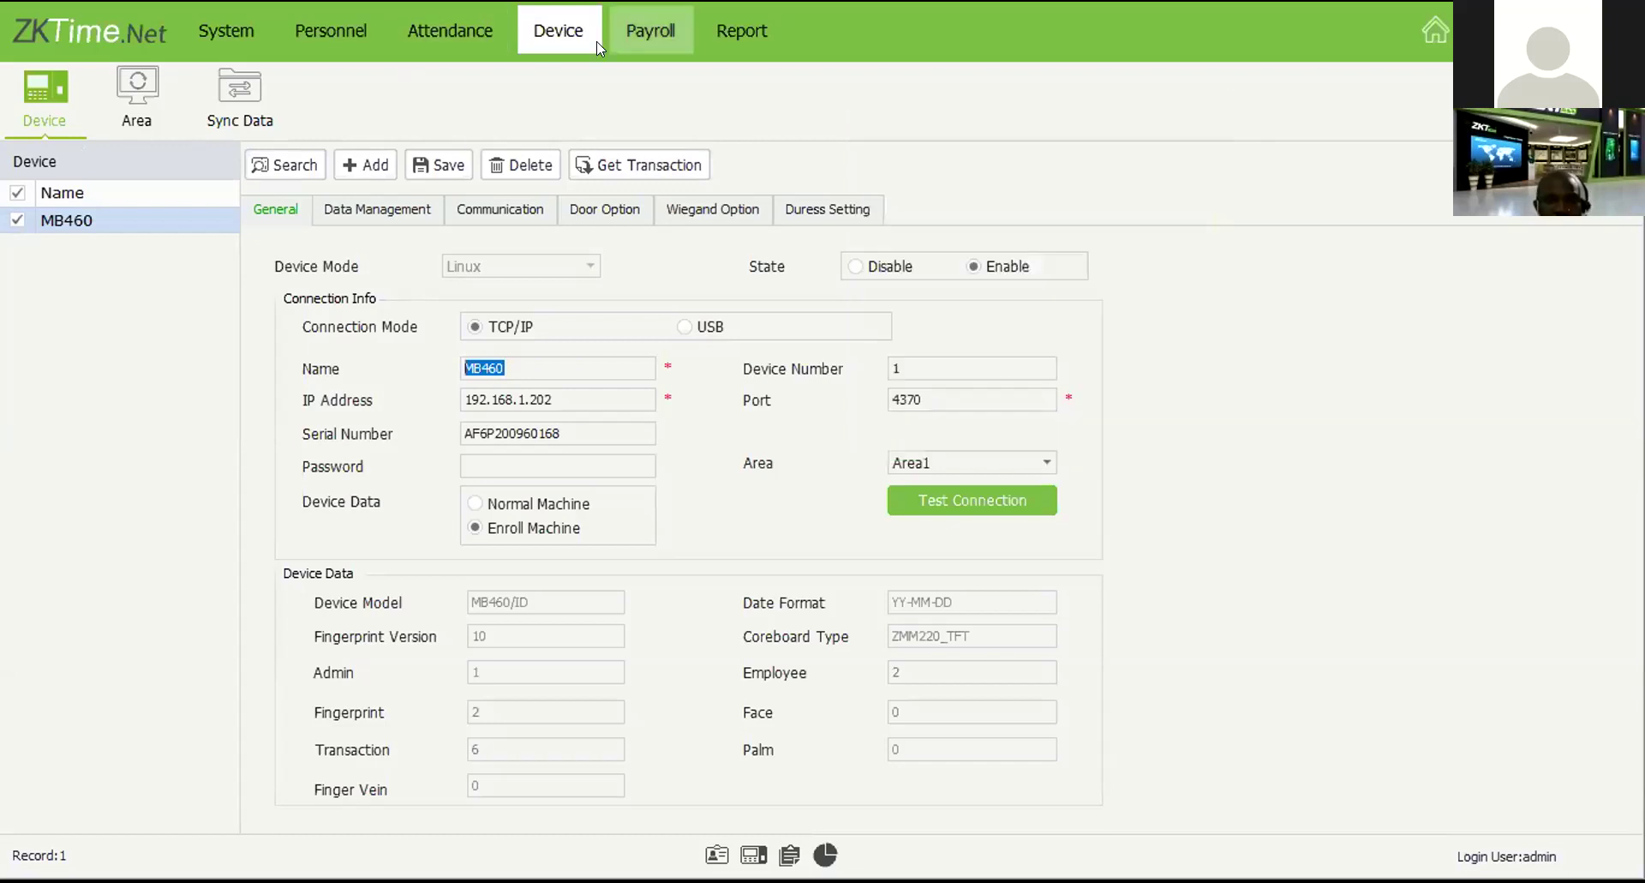
{"action": "left_click", "coordinate": [596, 43]}
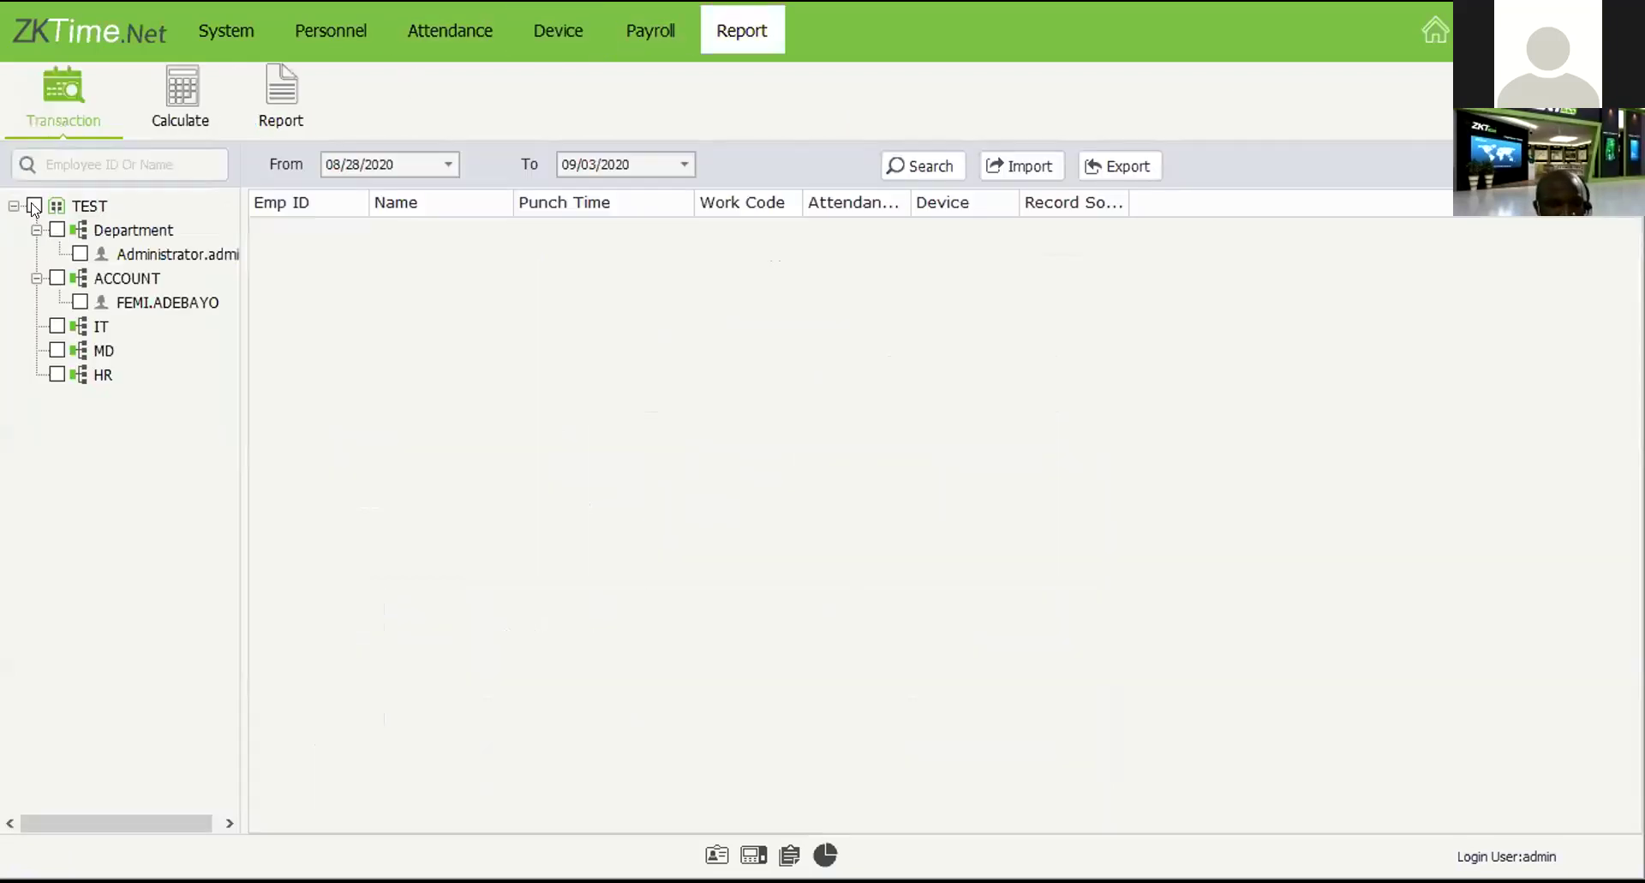
Recalculate all staff's attendance for 08/28–09/03/2020, then start an export and cancel it.
{"action": "left_click", "coordinate": [169, 92]}
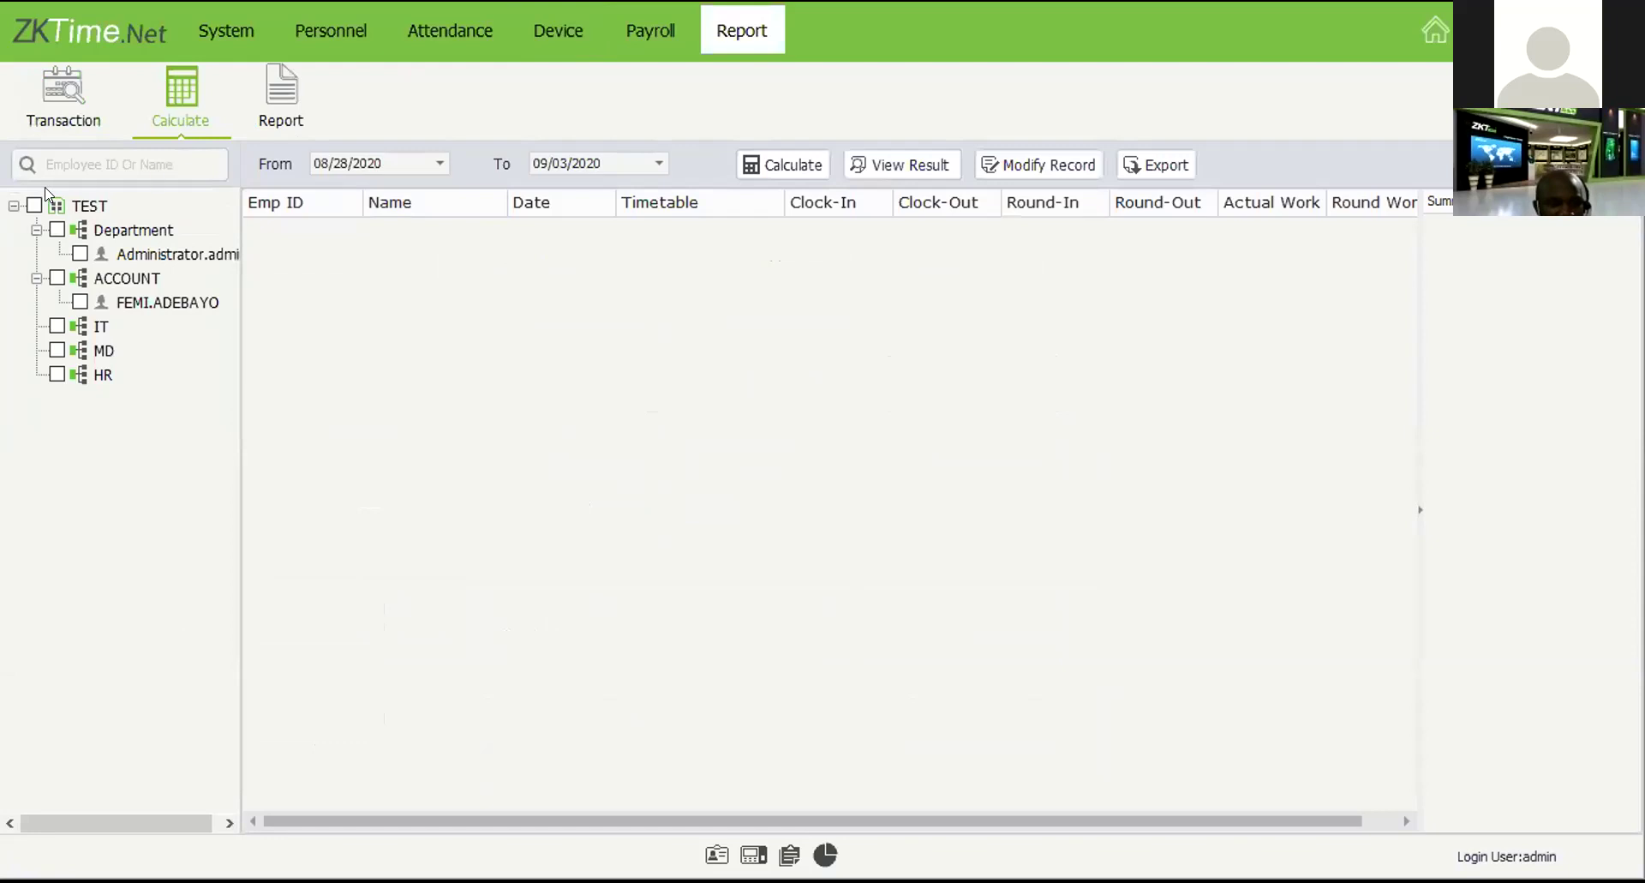
{"action": "left_click", "coordinate": [781, 170]}
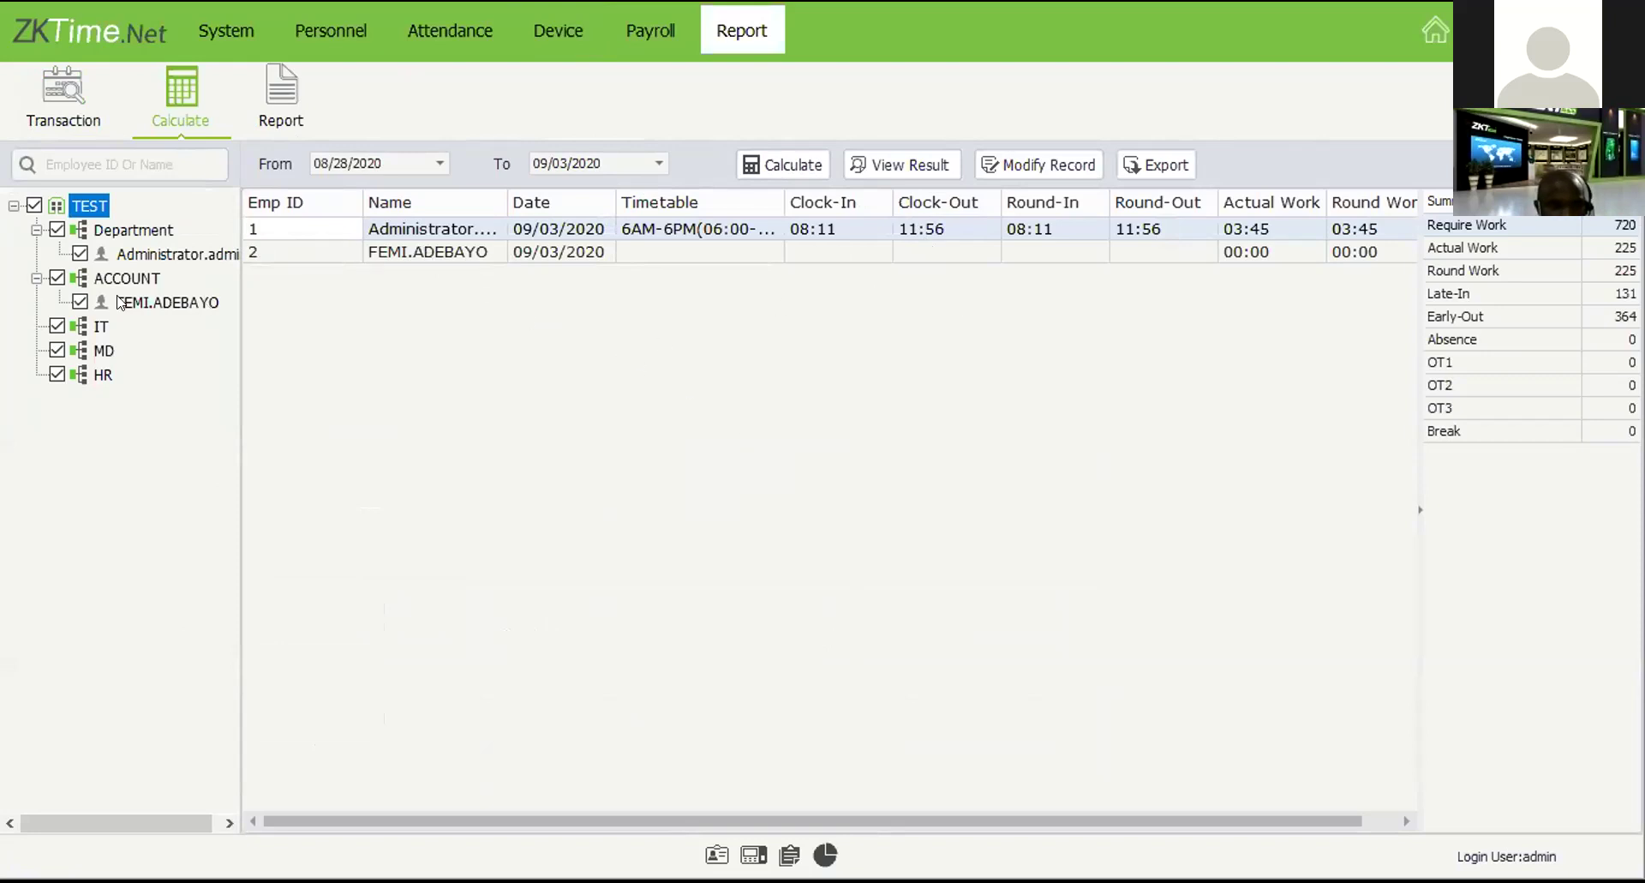
{"action": "left_click", "coordinate": [1166, 168]}
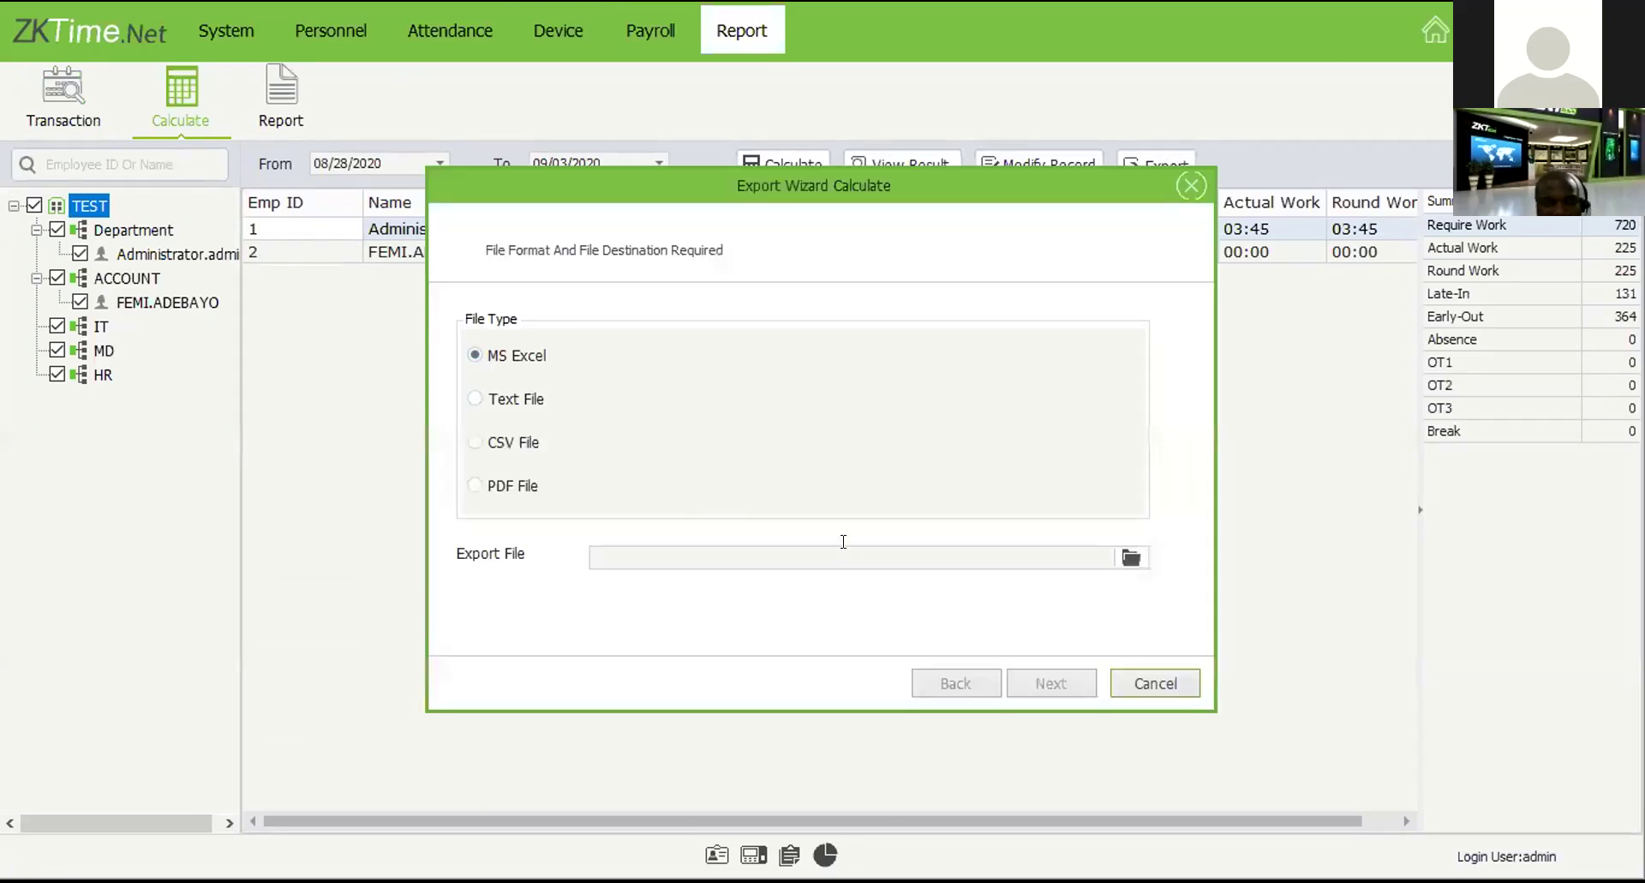
{"action": "left_click", "coordinate": [1131, 558]}
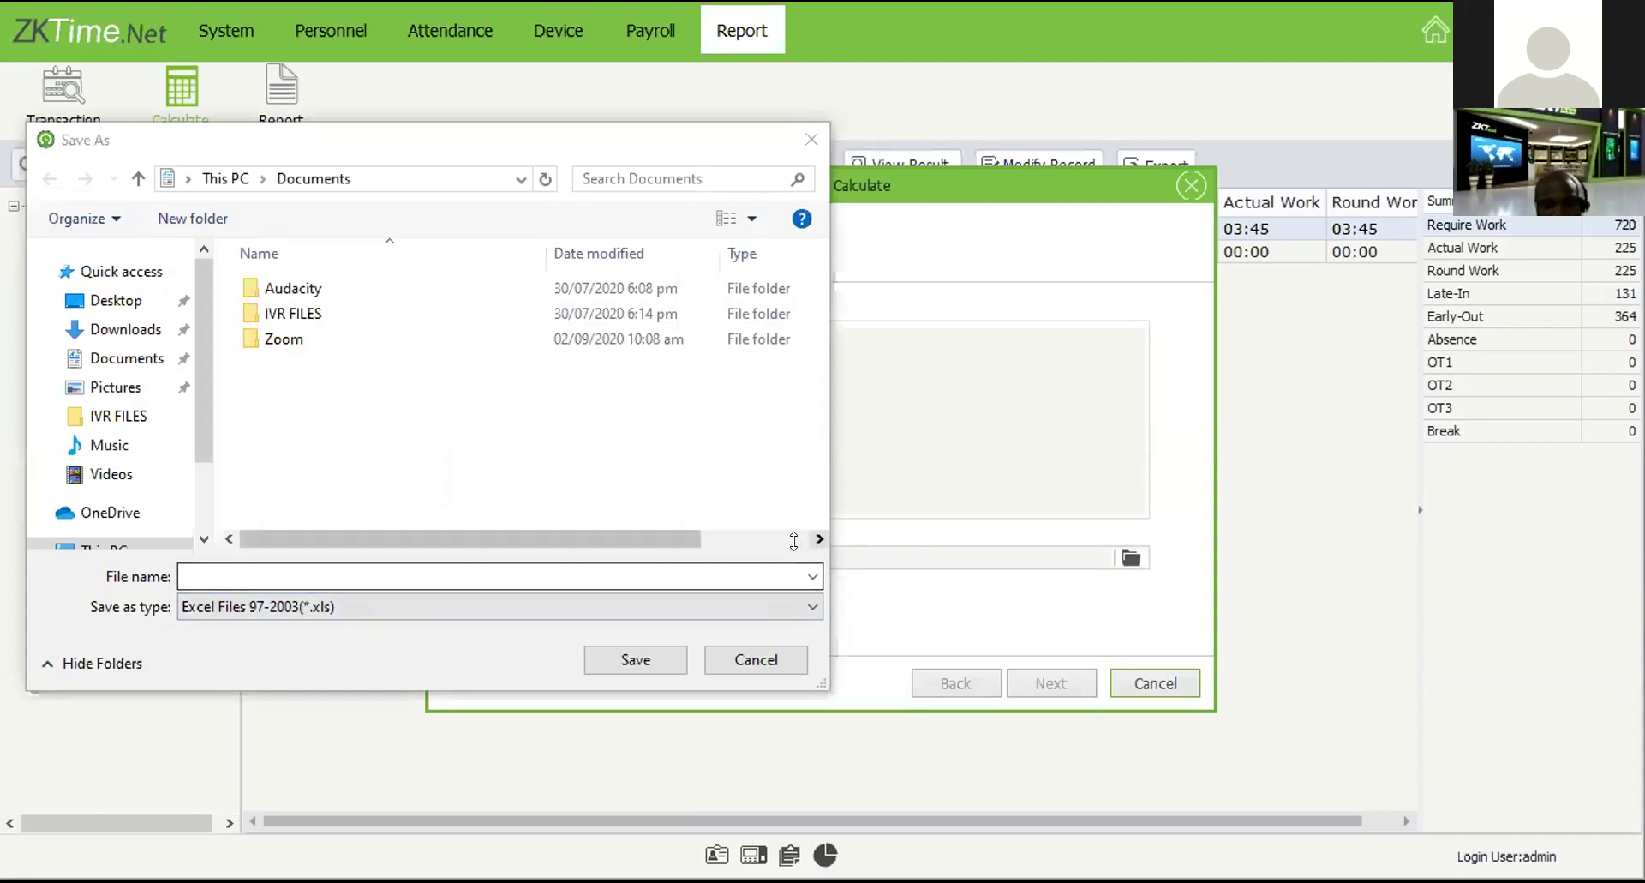
{"action": "left_click", "coordinate": [808, 141]}
{"action": "left_click", "coordinate": [1130, 557]}
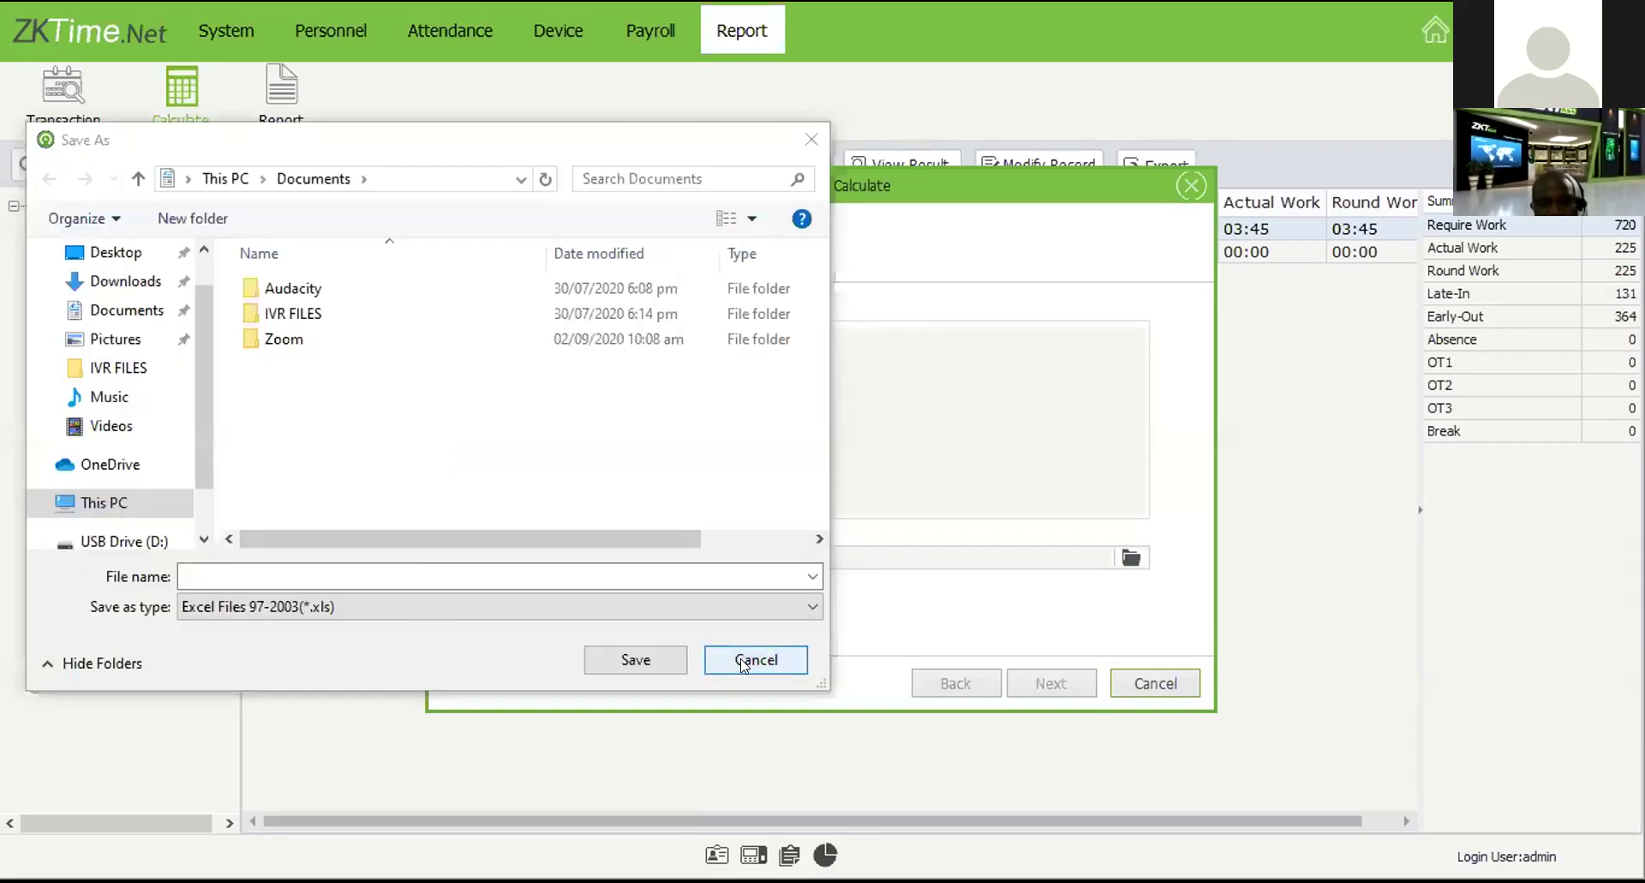
{"action": "left_click", "coordinate": [811, 142]}
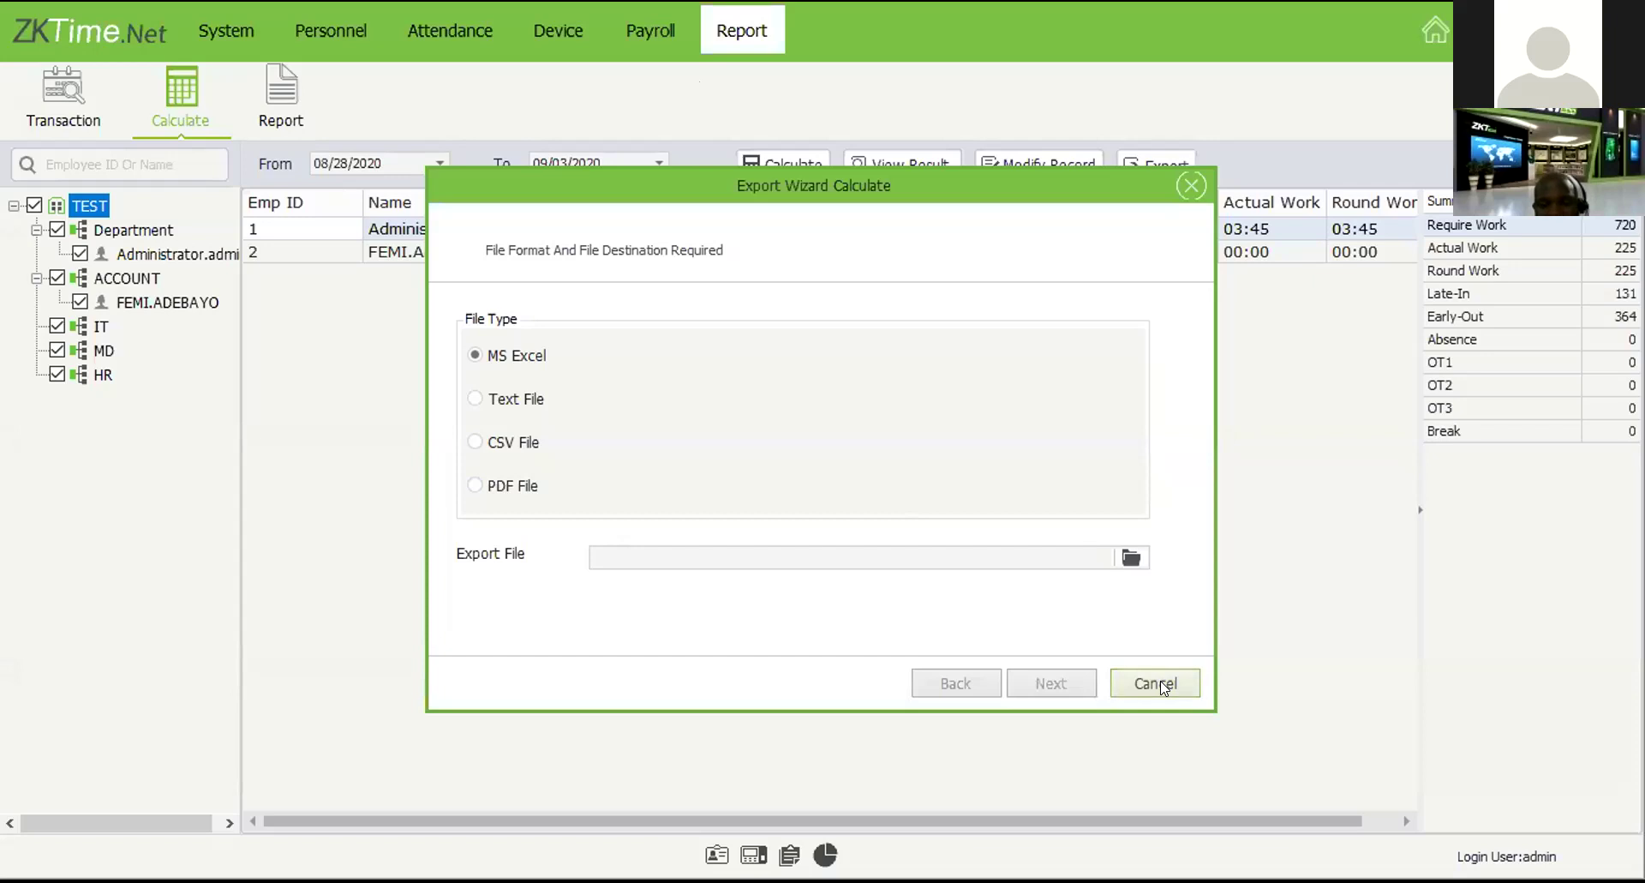
{"action": "left_click", "coordinate": [1189, 187]}
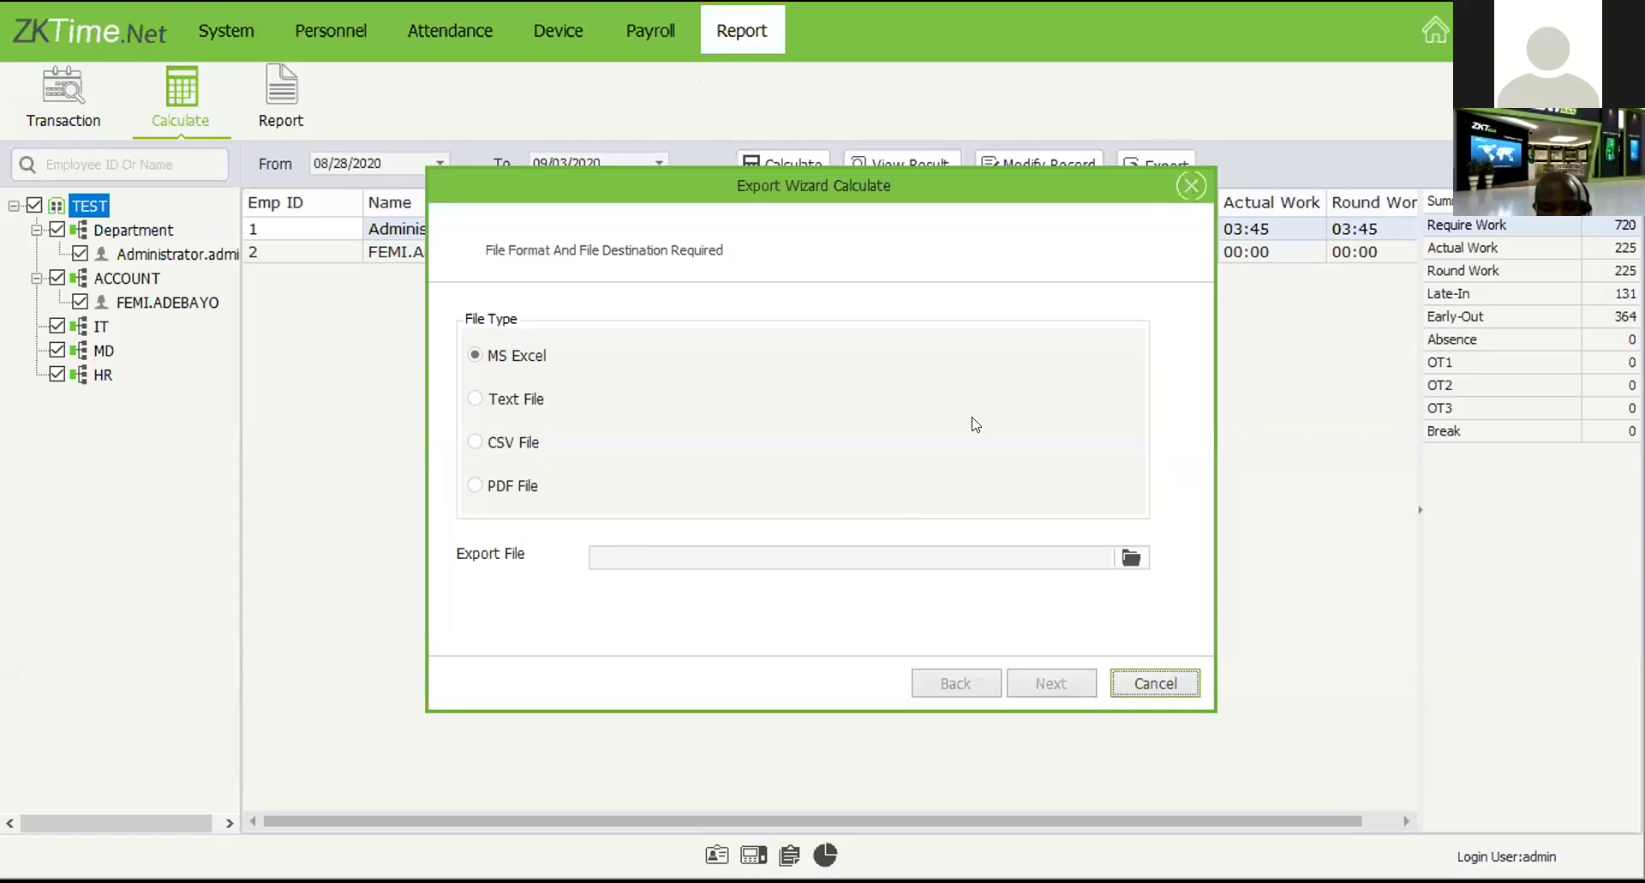
Set the report start date to 09/01/2020 and preview the Employee Report.
{"action": "left_click", "coordinate": [281, 114]}
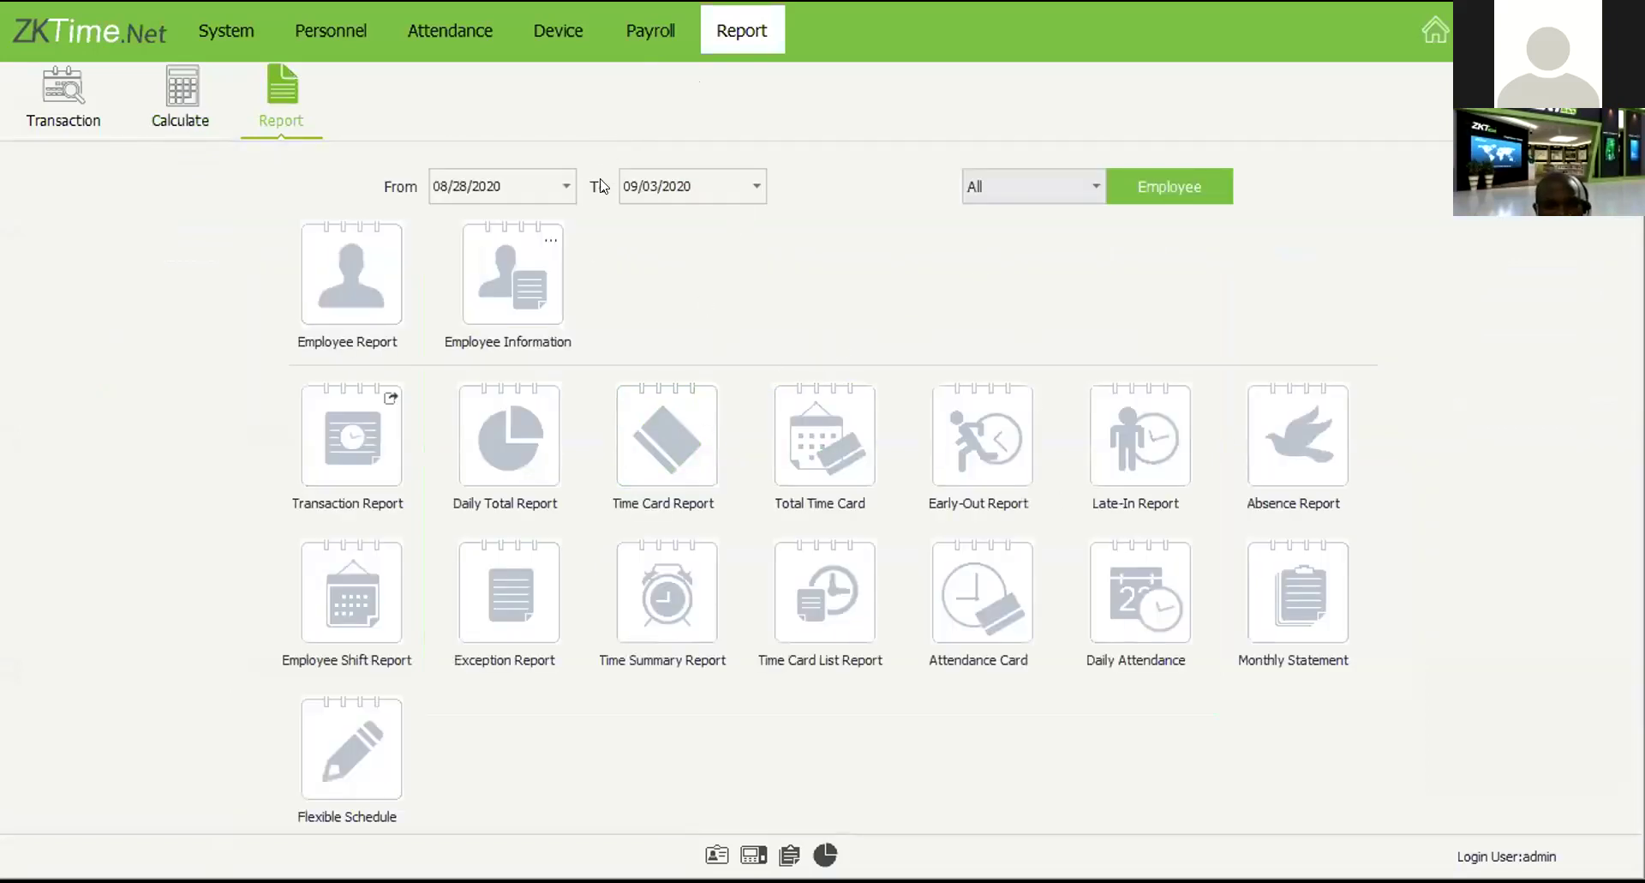
{"action": "left_click", "coordinate": [566, 185]}
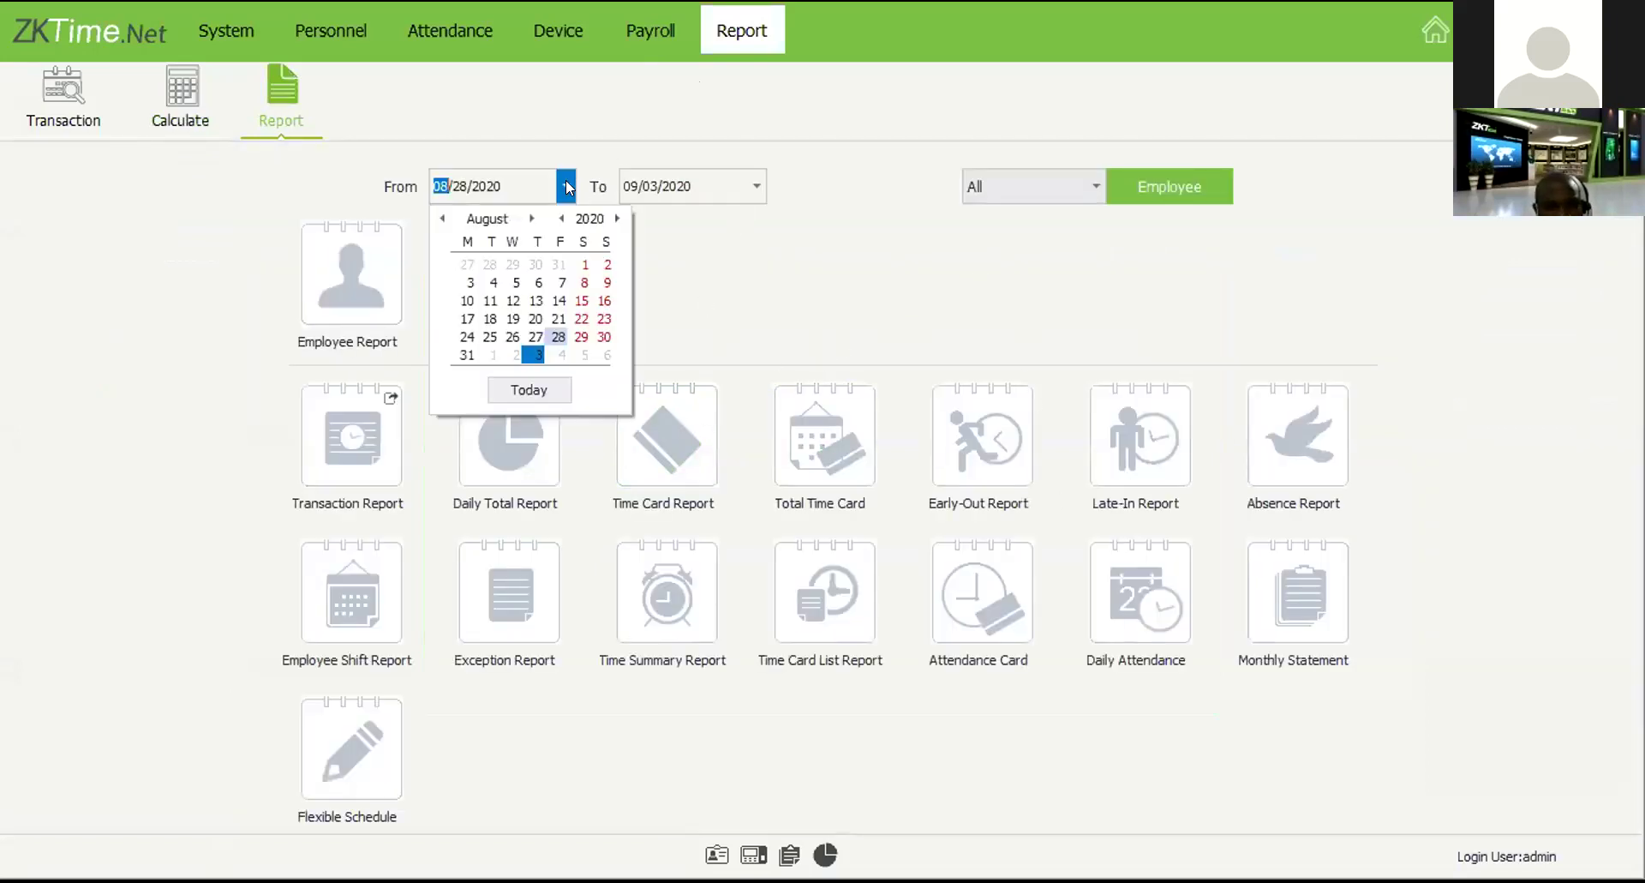
{"action": "left_click", "coordinate": [530, 218]}
{"action": "left_click", "coordinate": [489, 265]}
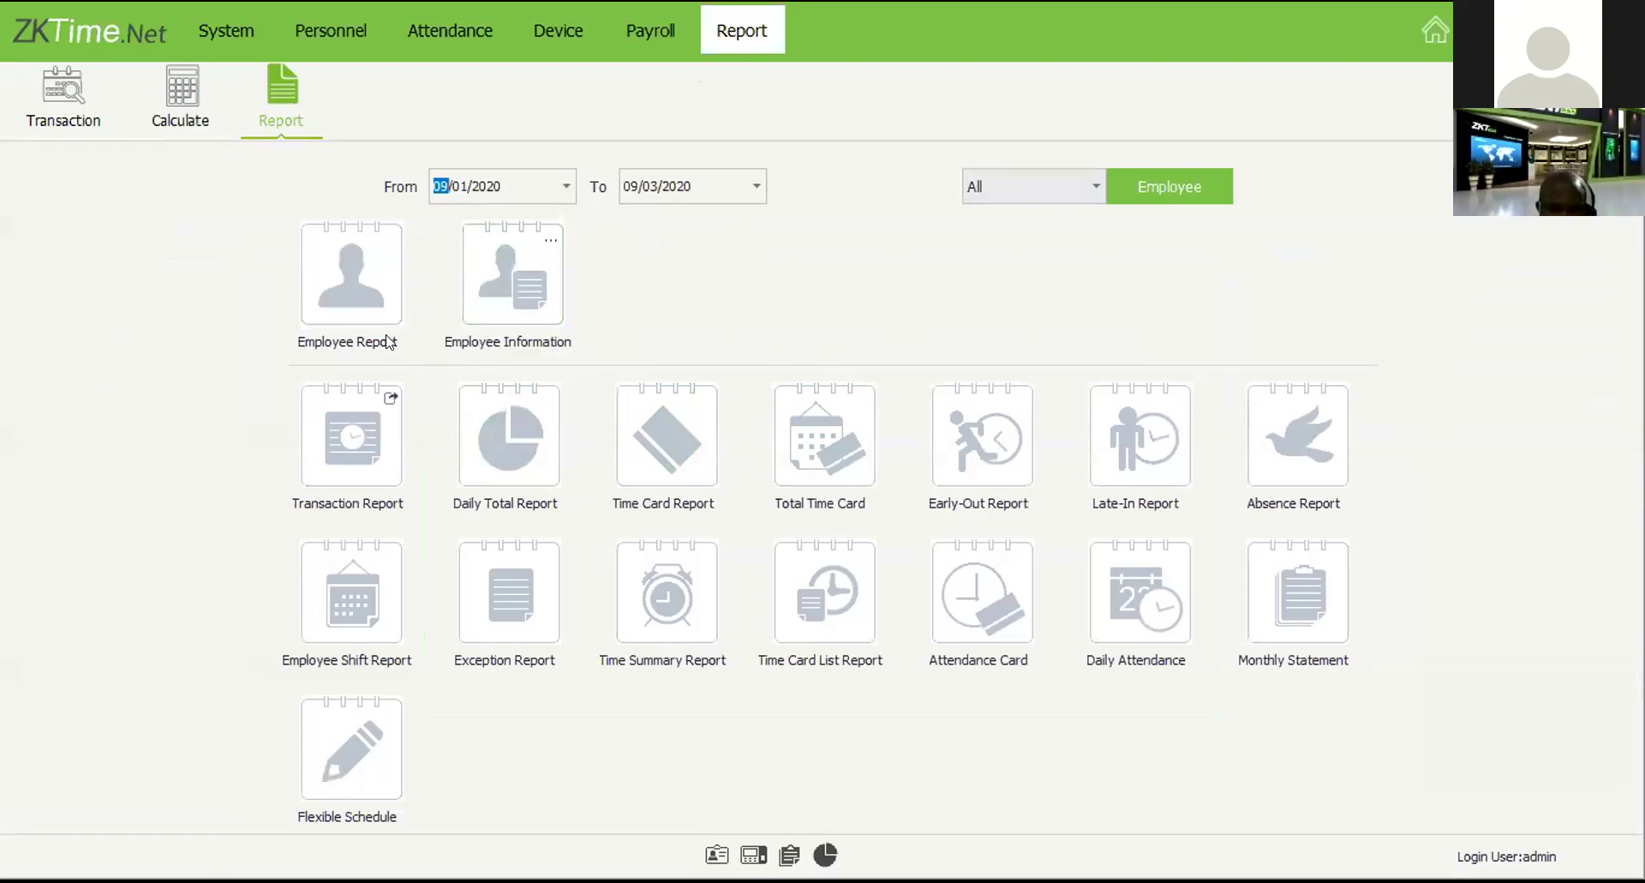
{"action": "left_click", "coordinate": [346, 276]}
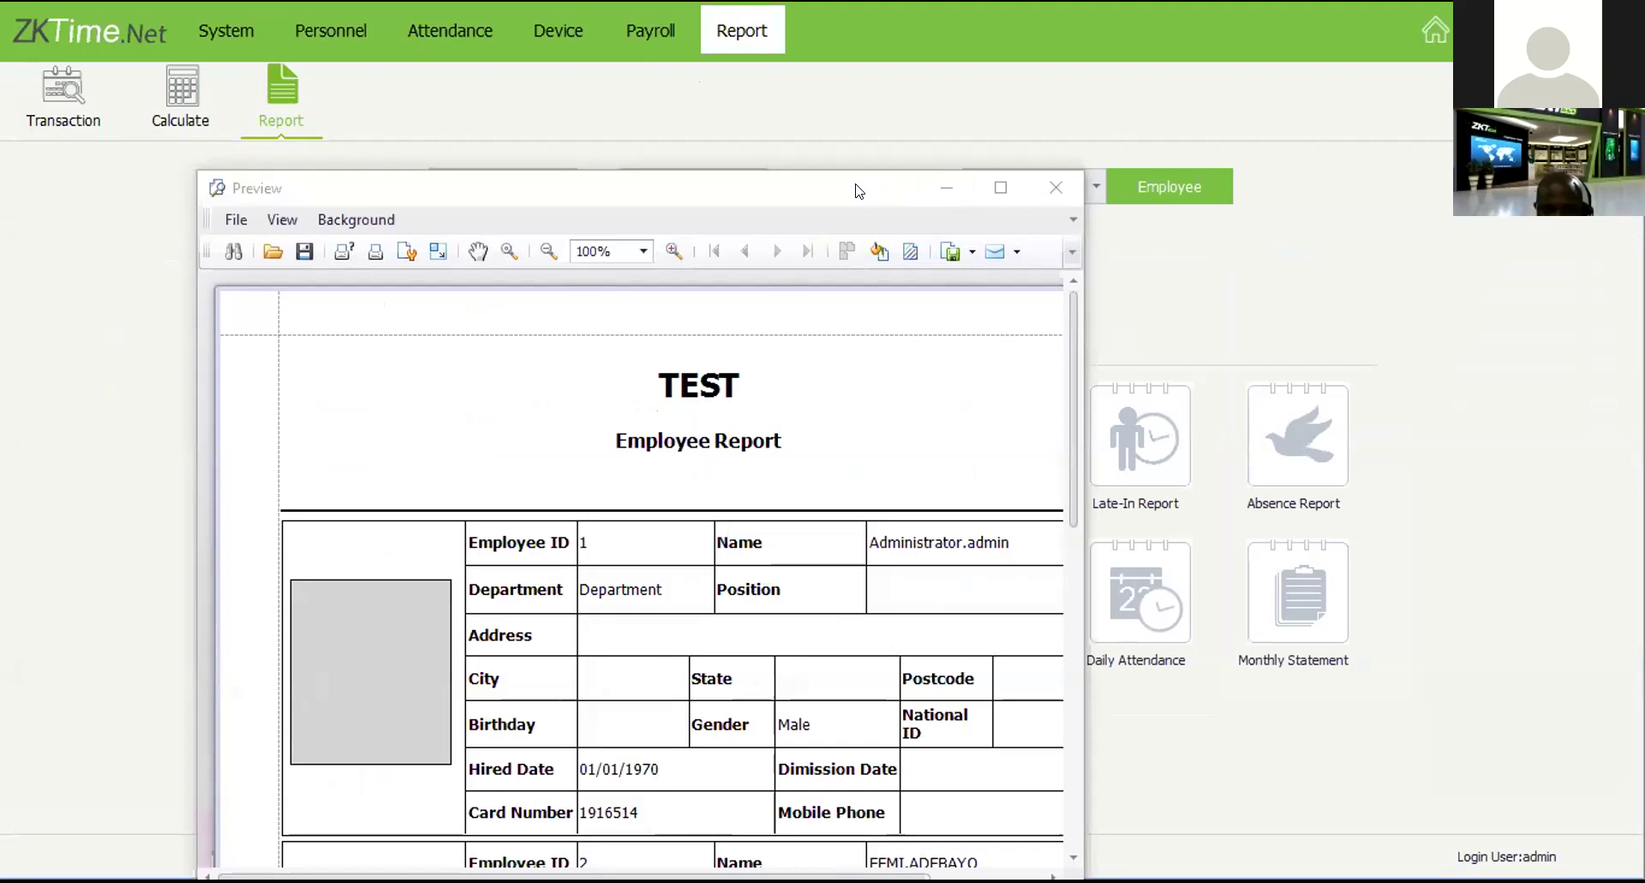
{"action": "key", "text": "Escape"}
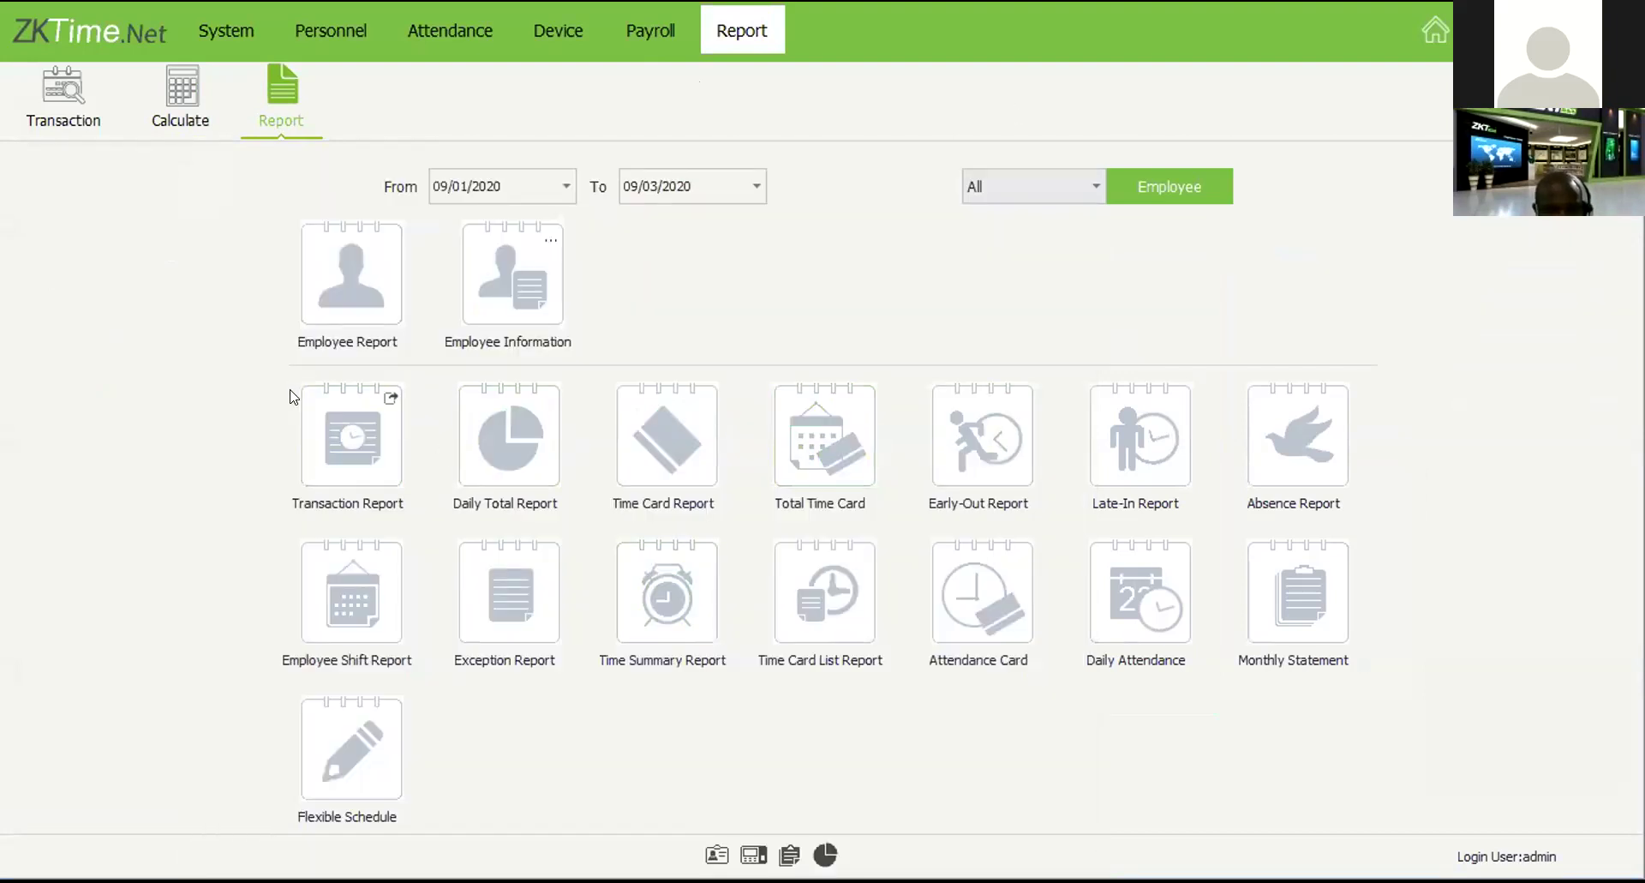
Preview the Transaction Report full-screen, scroll through its 11 punches, and close it.
{"action": "left_click", "coordinate": [334, 413]}
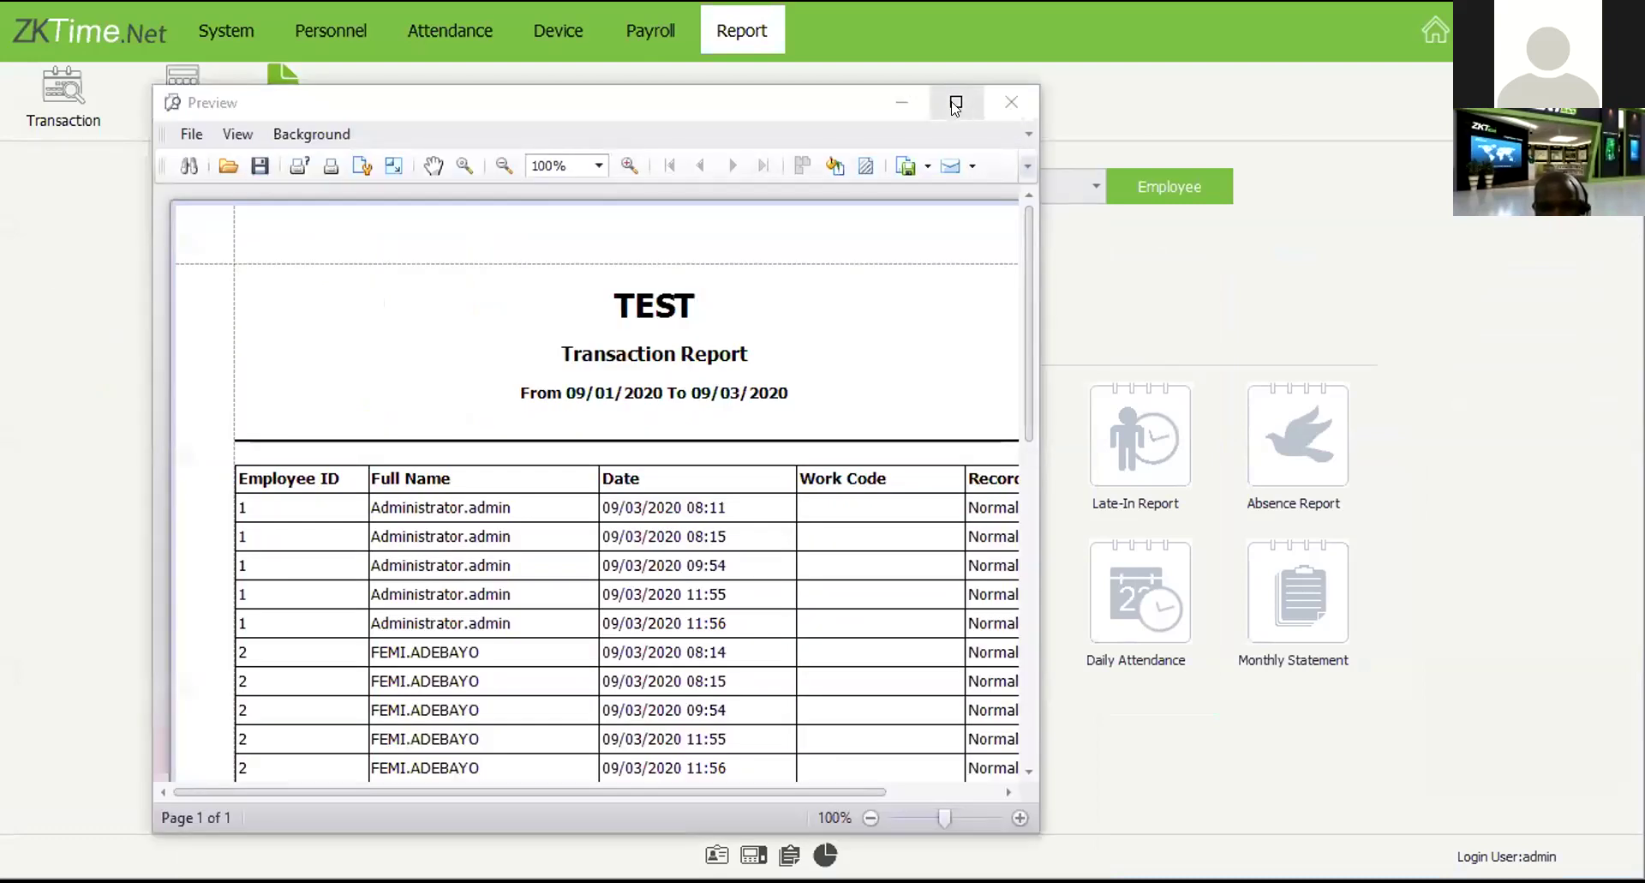
{"action": "left_click", "coordinate": [955, 103]}
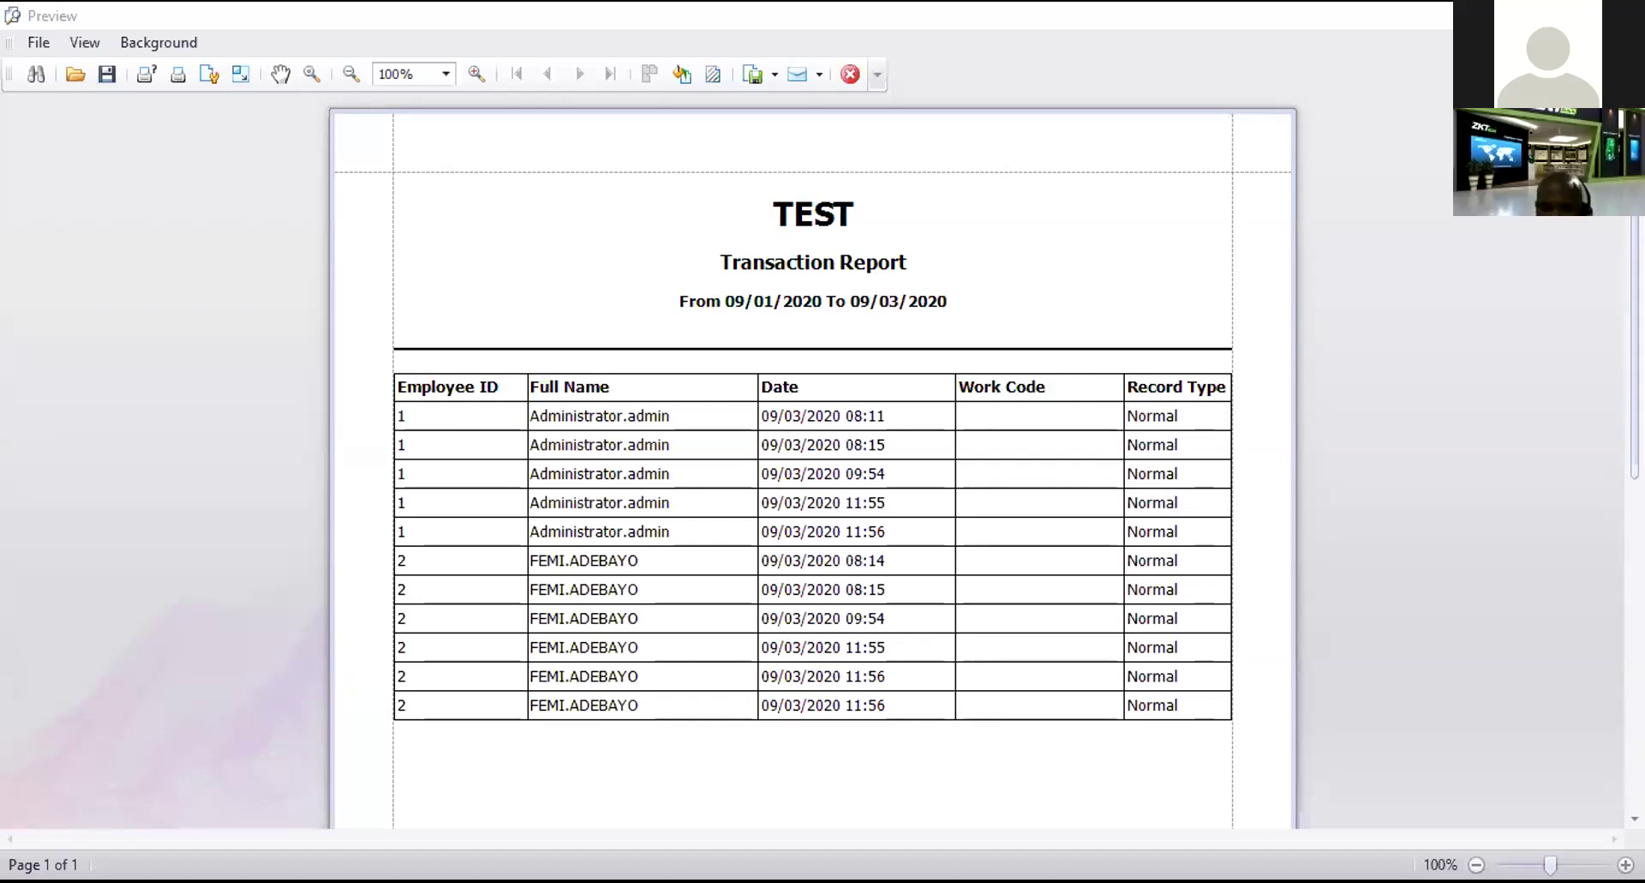
{"action": "scroll", "coordinate": [812, 462], "scroll_direction": "down", "scroll_amount": 3}
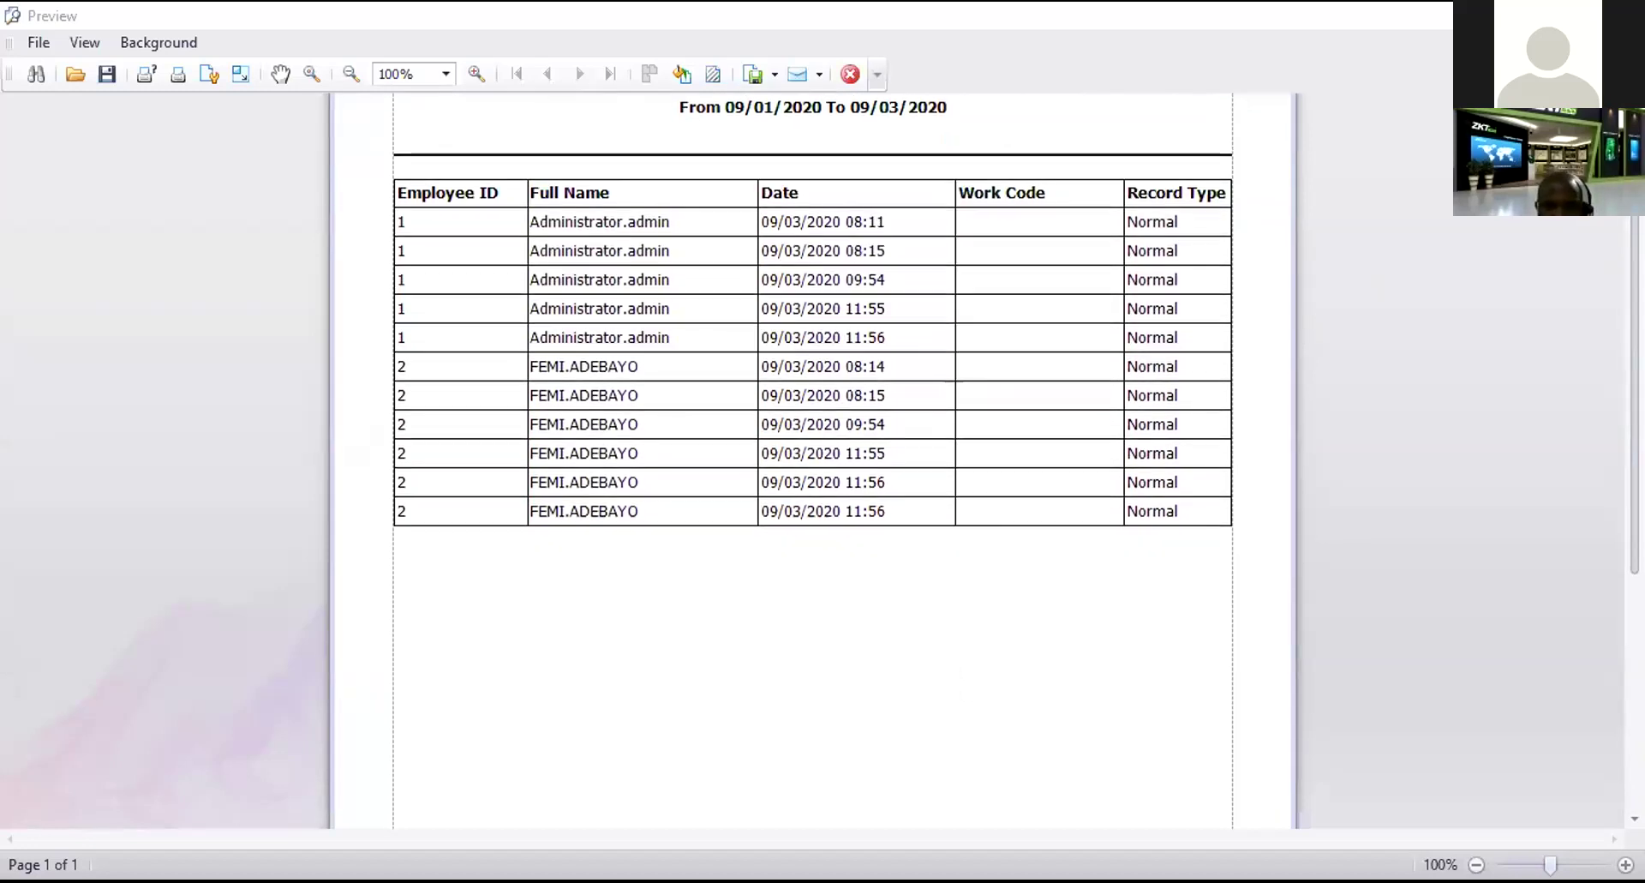
{"action": "scroll", "coordinate": [812, 462], "scroll_direction": "down", "scroll_amount": 3}
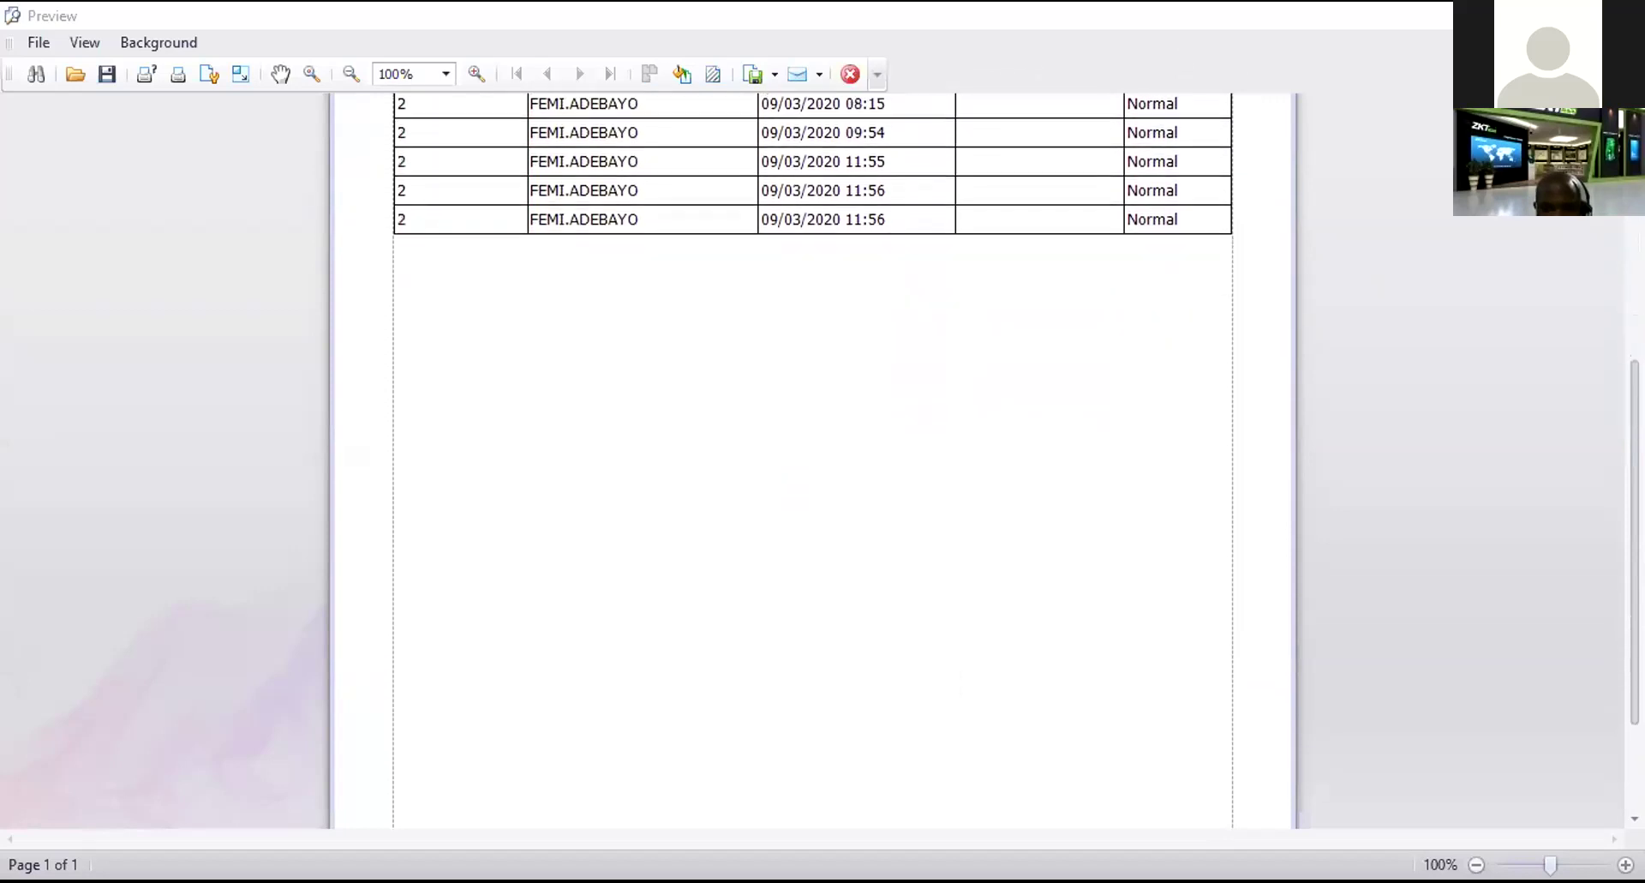
{"action": "scroll", "coordinate": [813, 463], "scroll_direction": "down", "scroll_amount": 3}
{"action": "scroll", "coordinate": [812, 463], "scroll_direction": "up", "scroll_amount": 5}
{"action": "scroll", "coordinate": [812, 463], "scroll_direction": "up", "scroll_amount": 5}
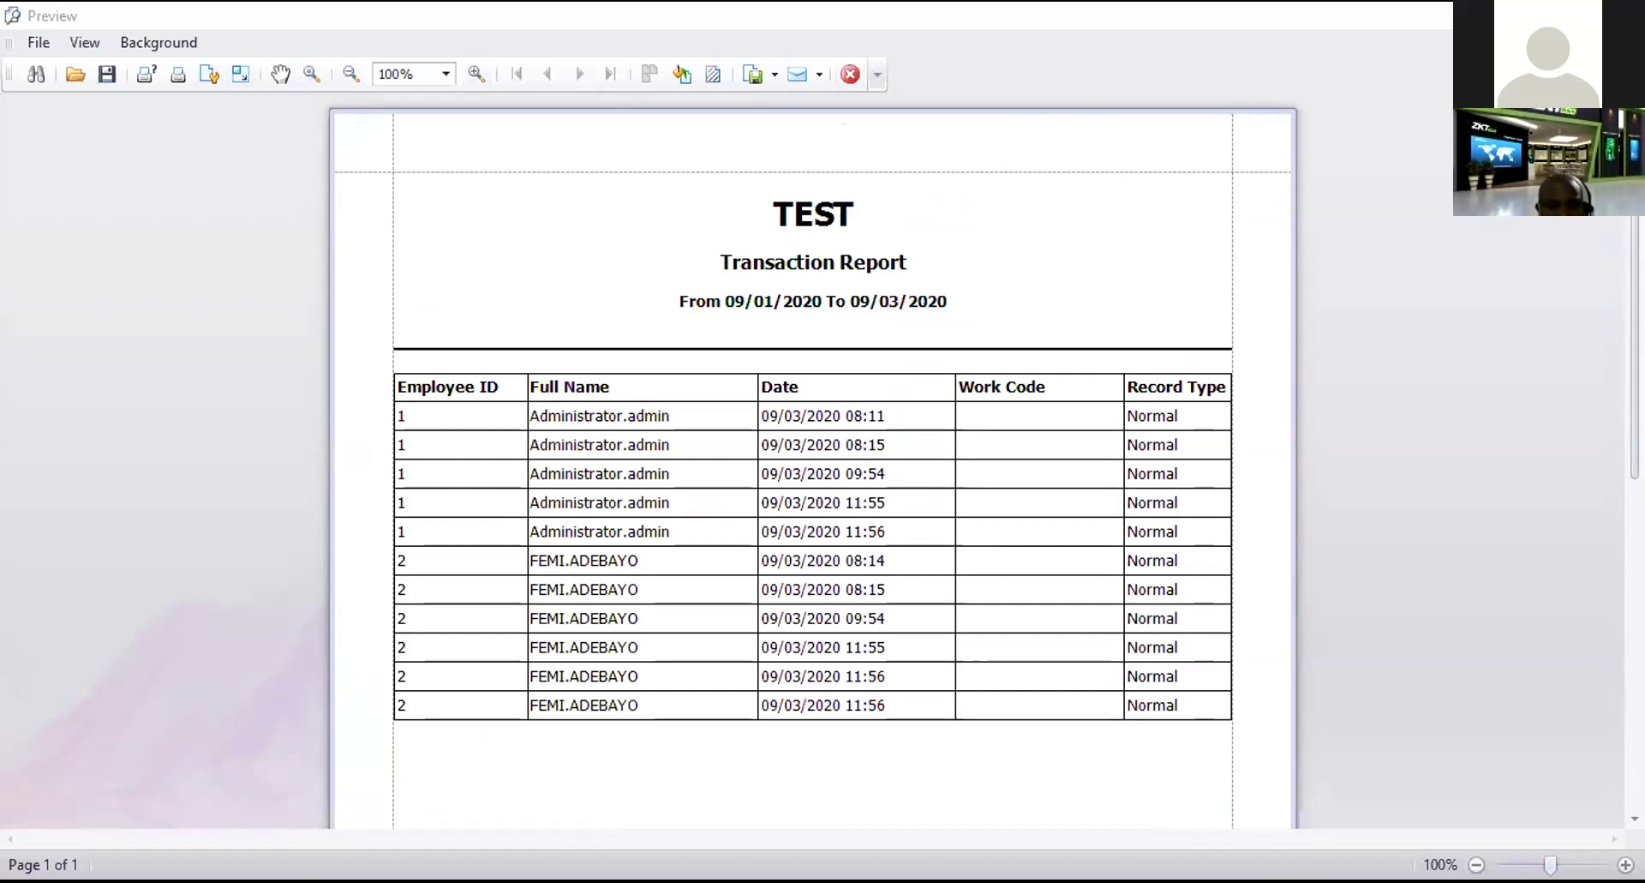
{"action": "key", "text": "Escape"}
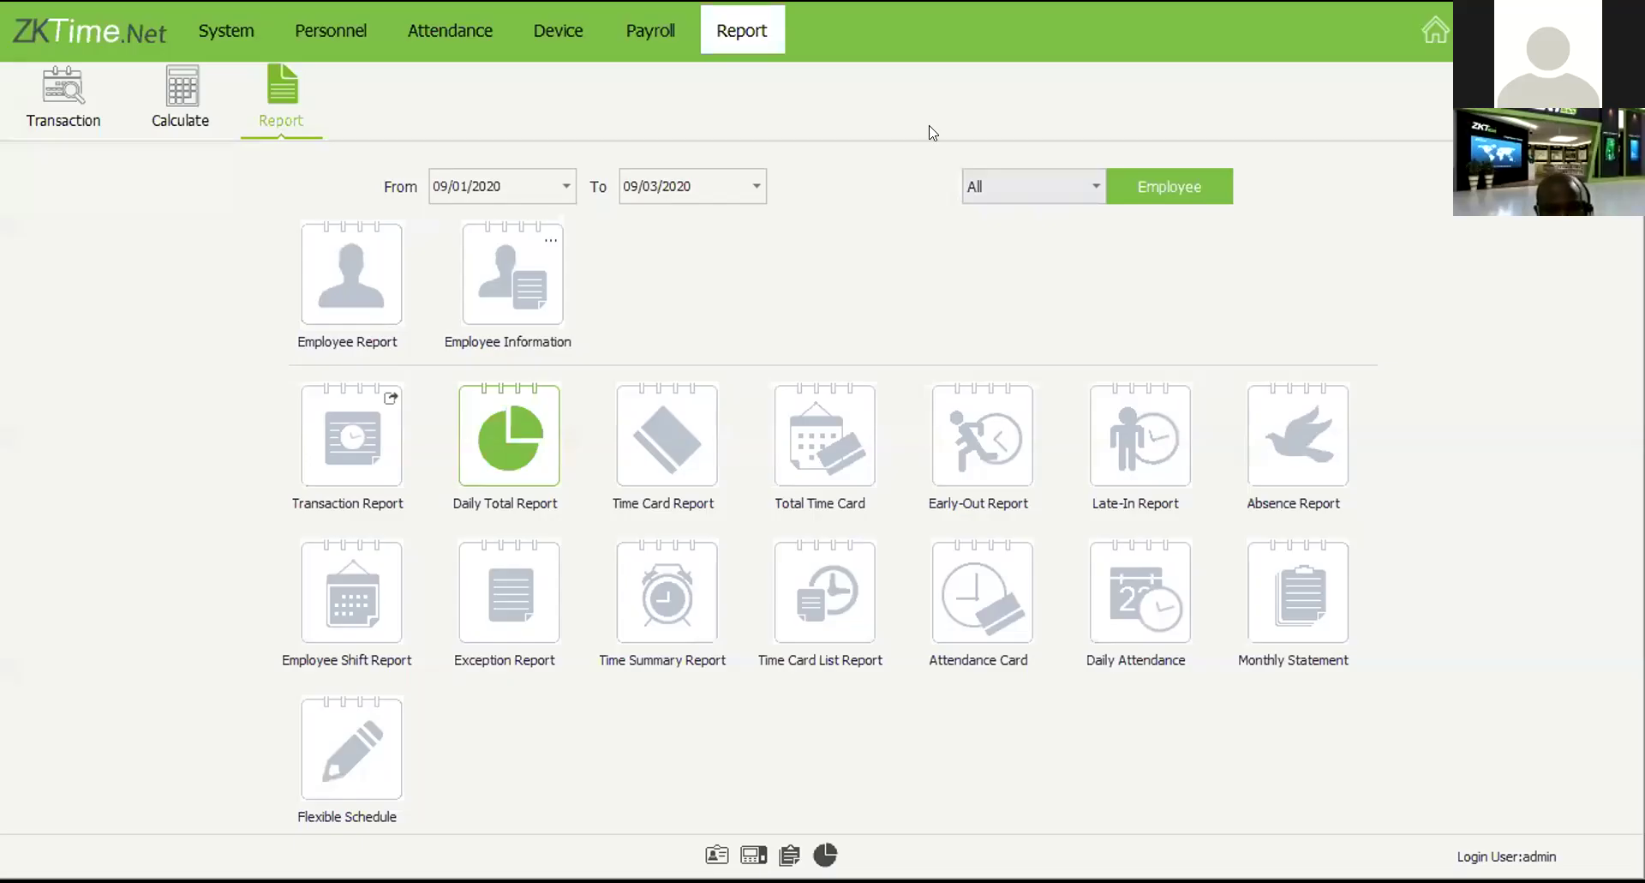
View and close the Daily Total, Time Card and Early-Out report previews, reopening Early-Out once.
{"action": "left_click", "coordinate": [521, 429]}
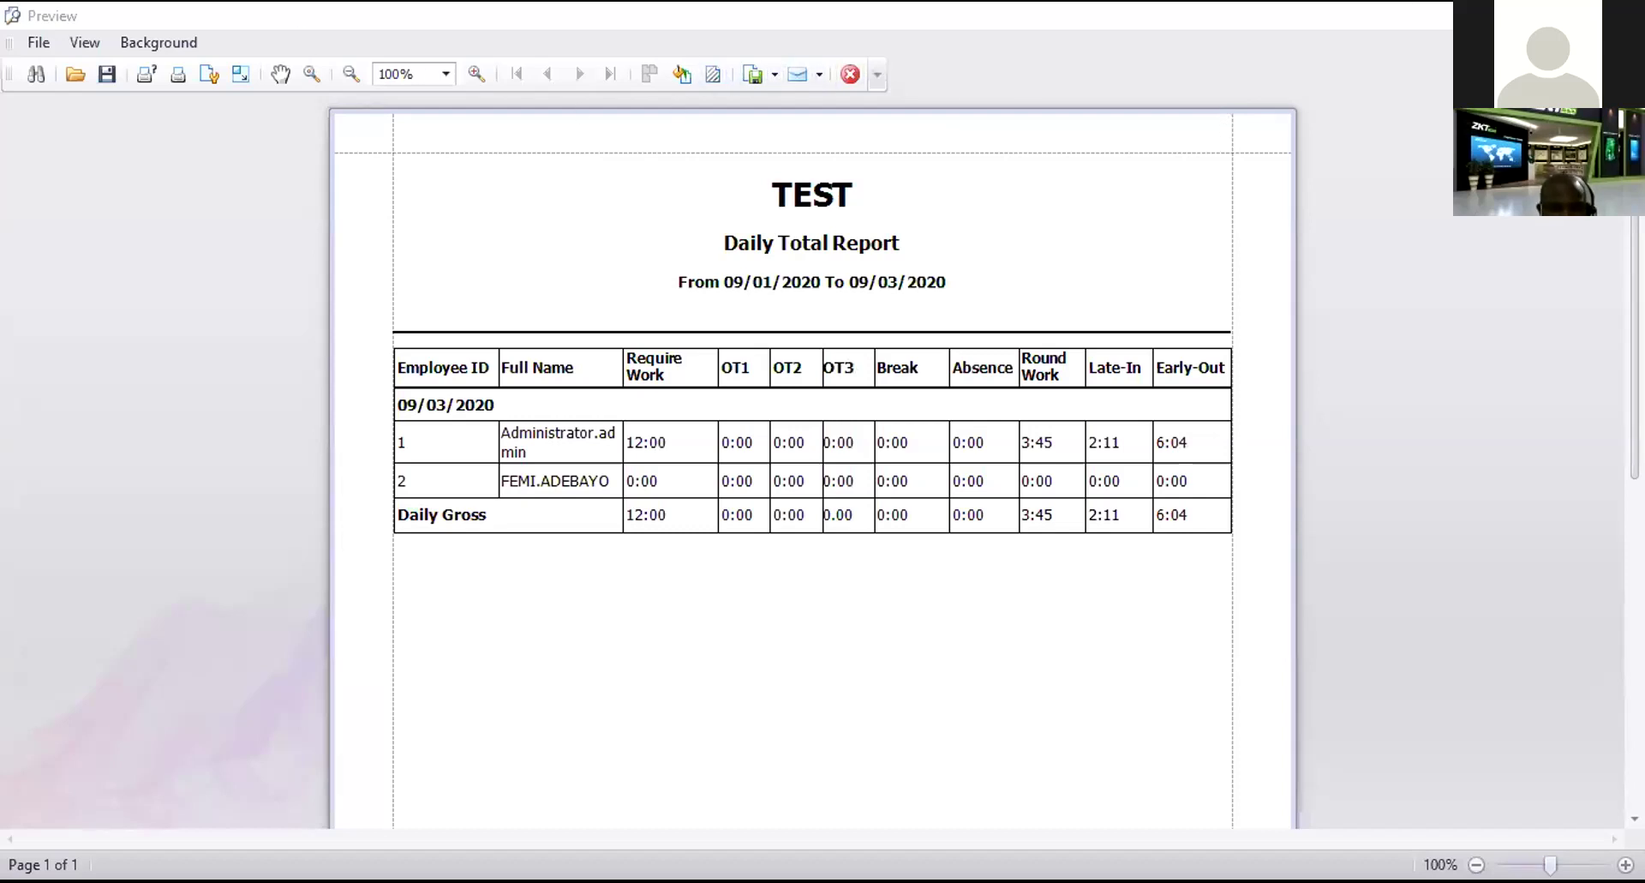
{"action": "key", "text": "Escape"}
{"action": "left_click", "coordinate": [500, 425]}
{"action": "key", "text": "Escape"}
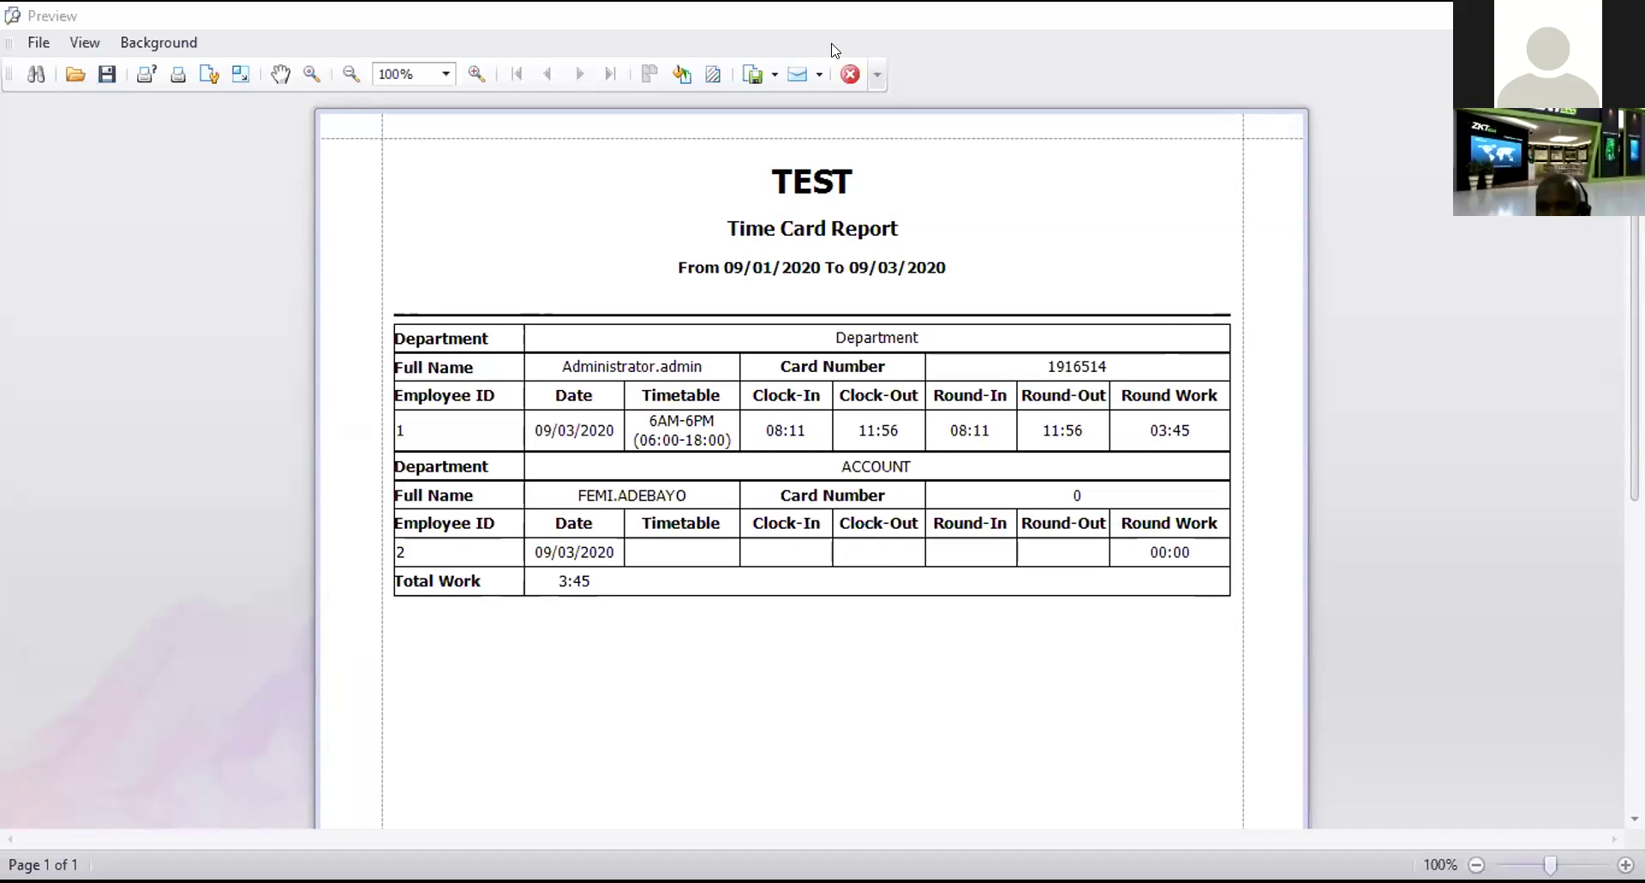
{"action": "key", "text": "Escape"}
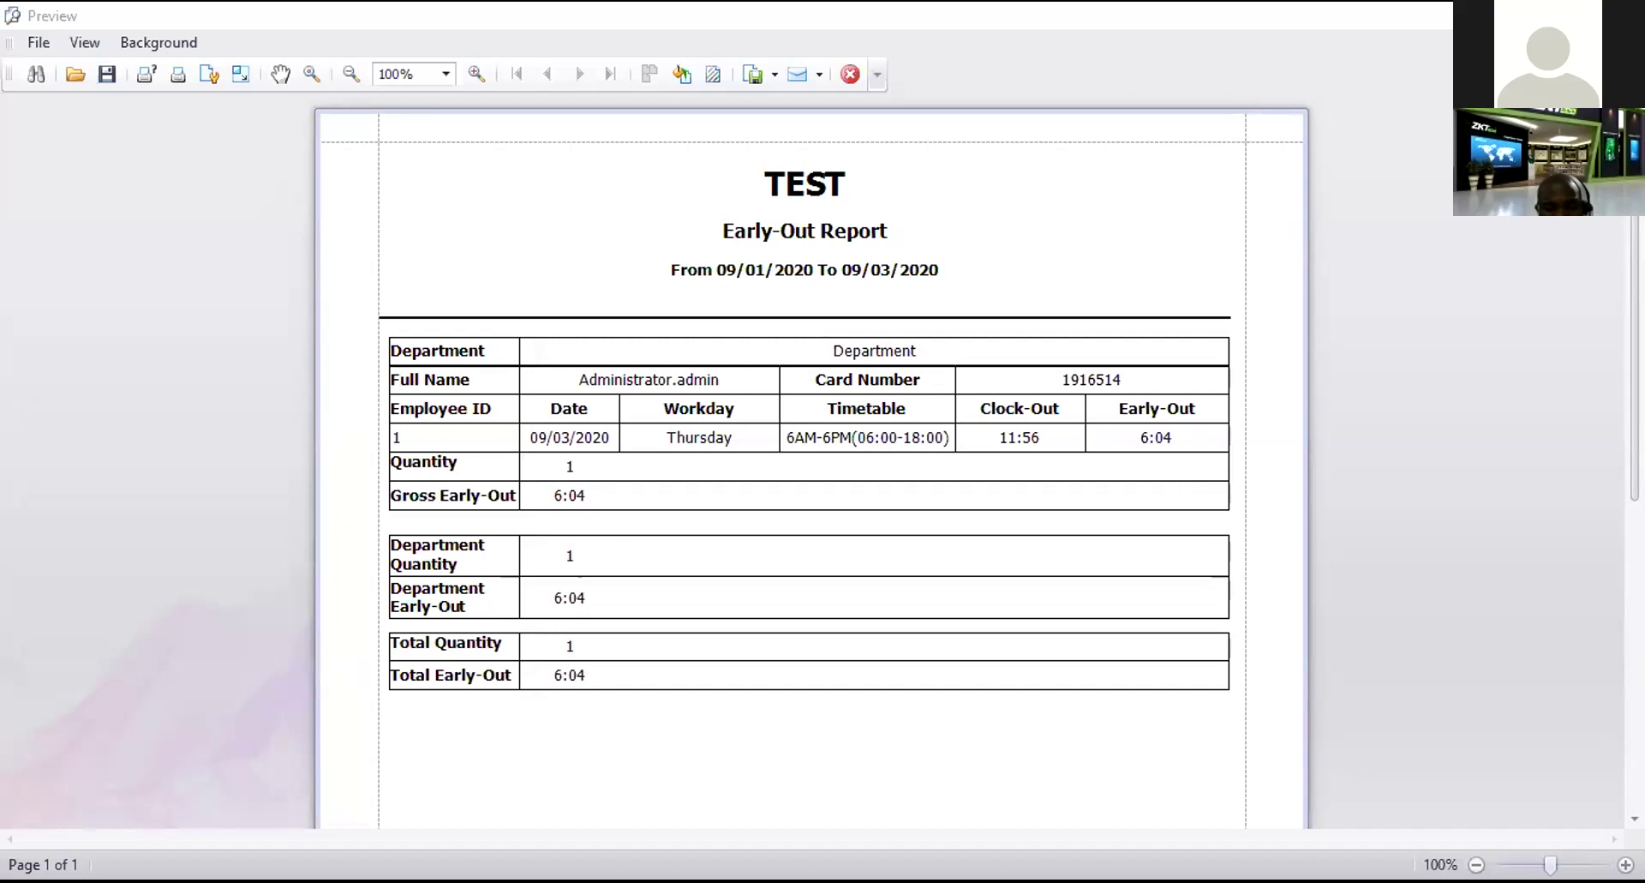
{"action": "key", "text": "Escape"}
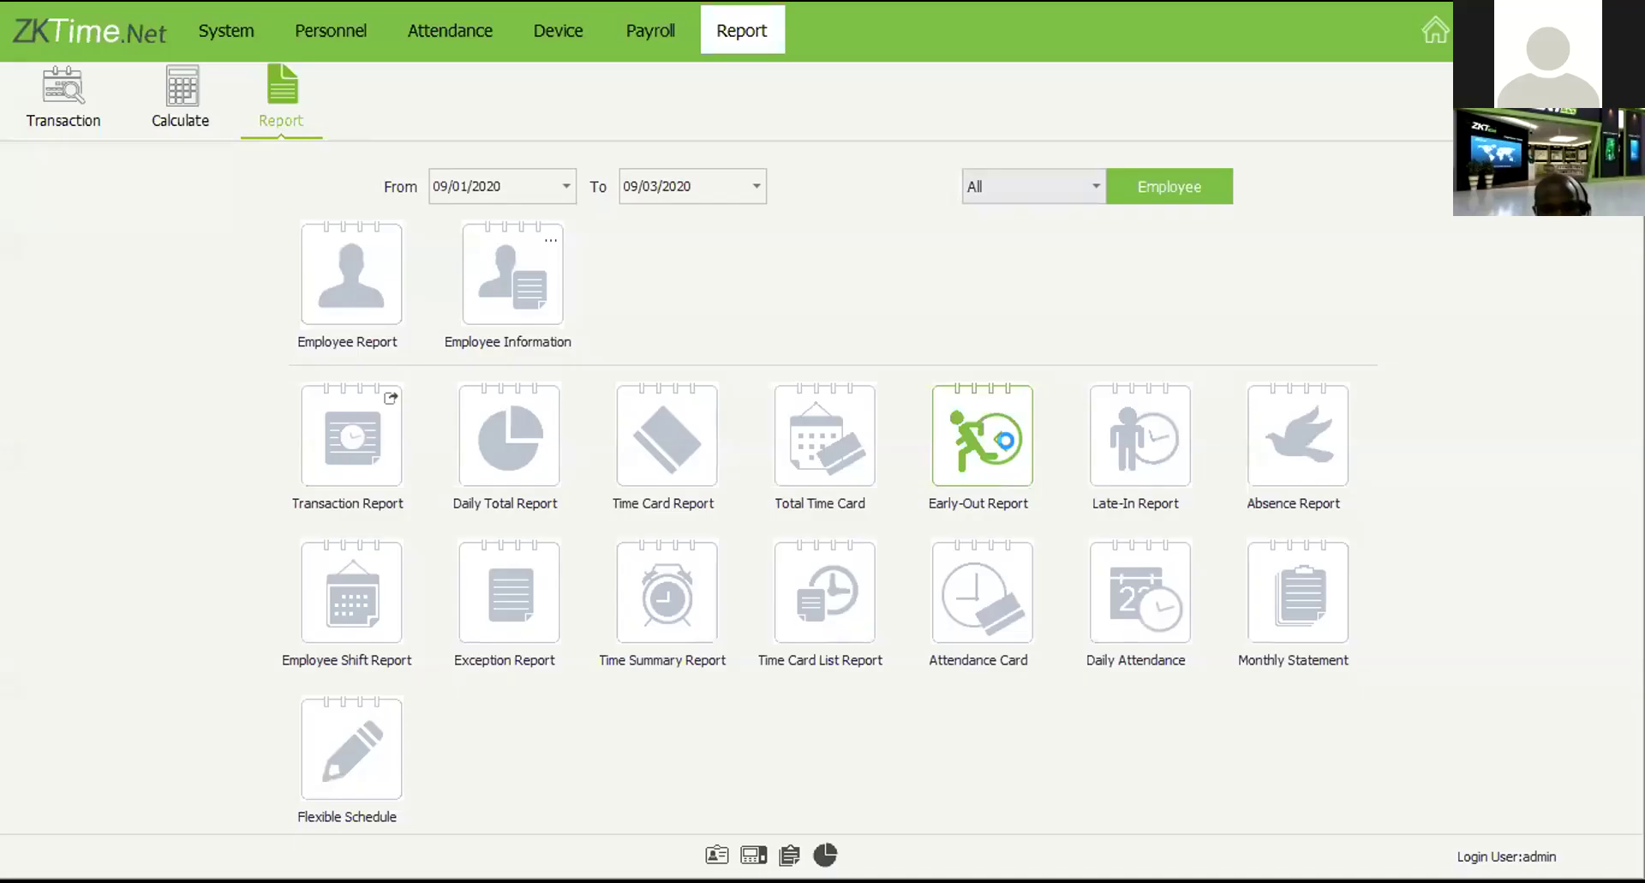
{"action": "key", "text": "Return"}
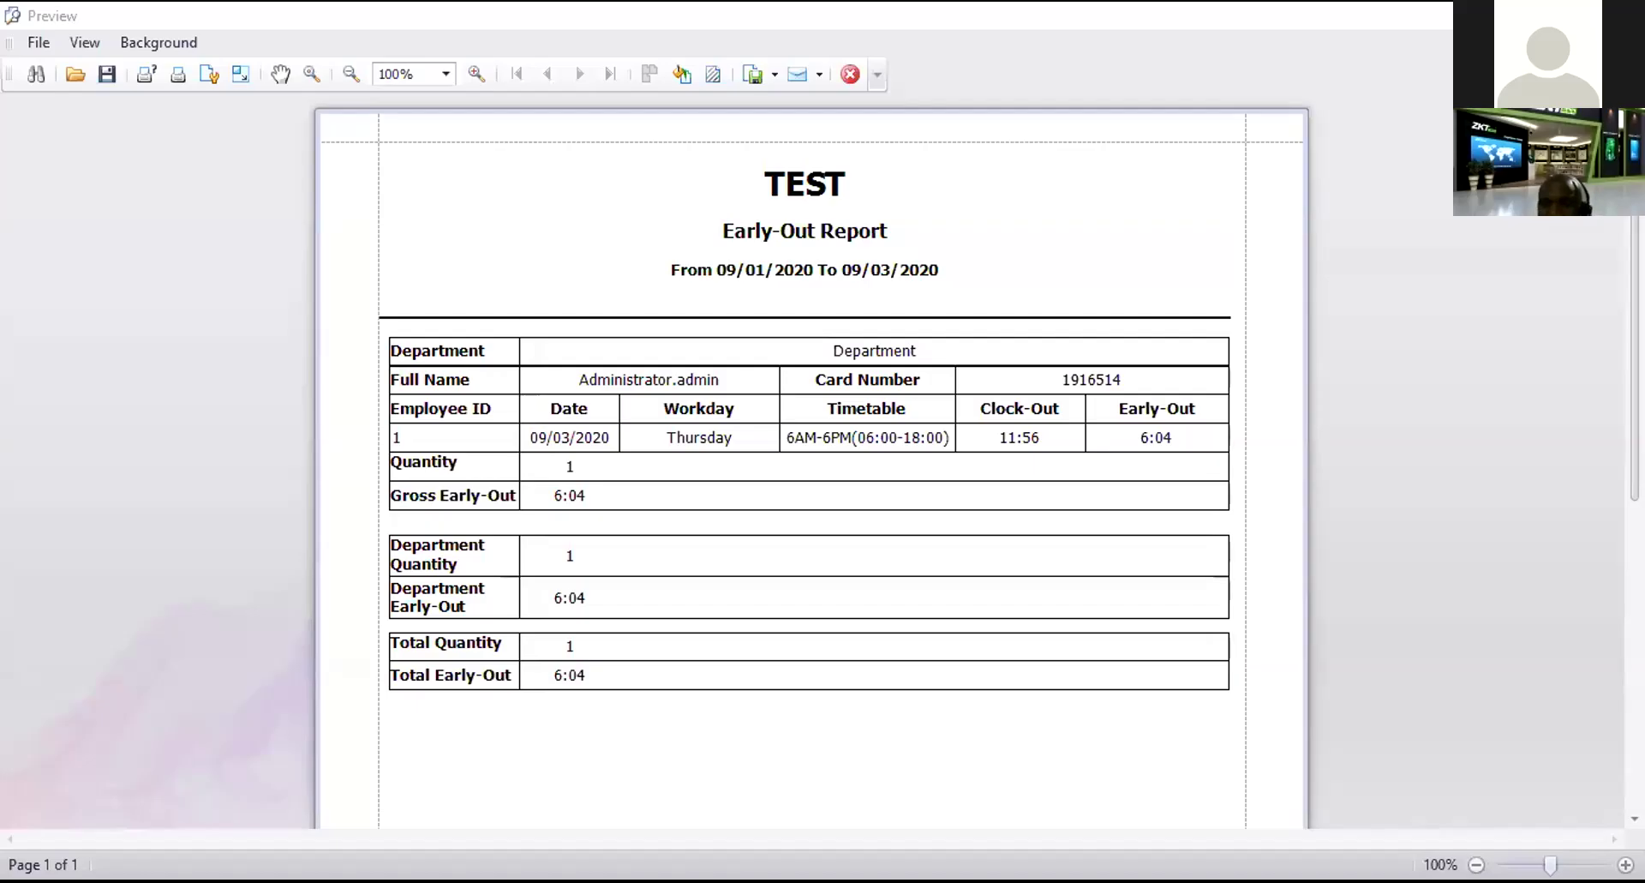
{"action": "key", "text": "Escape"}
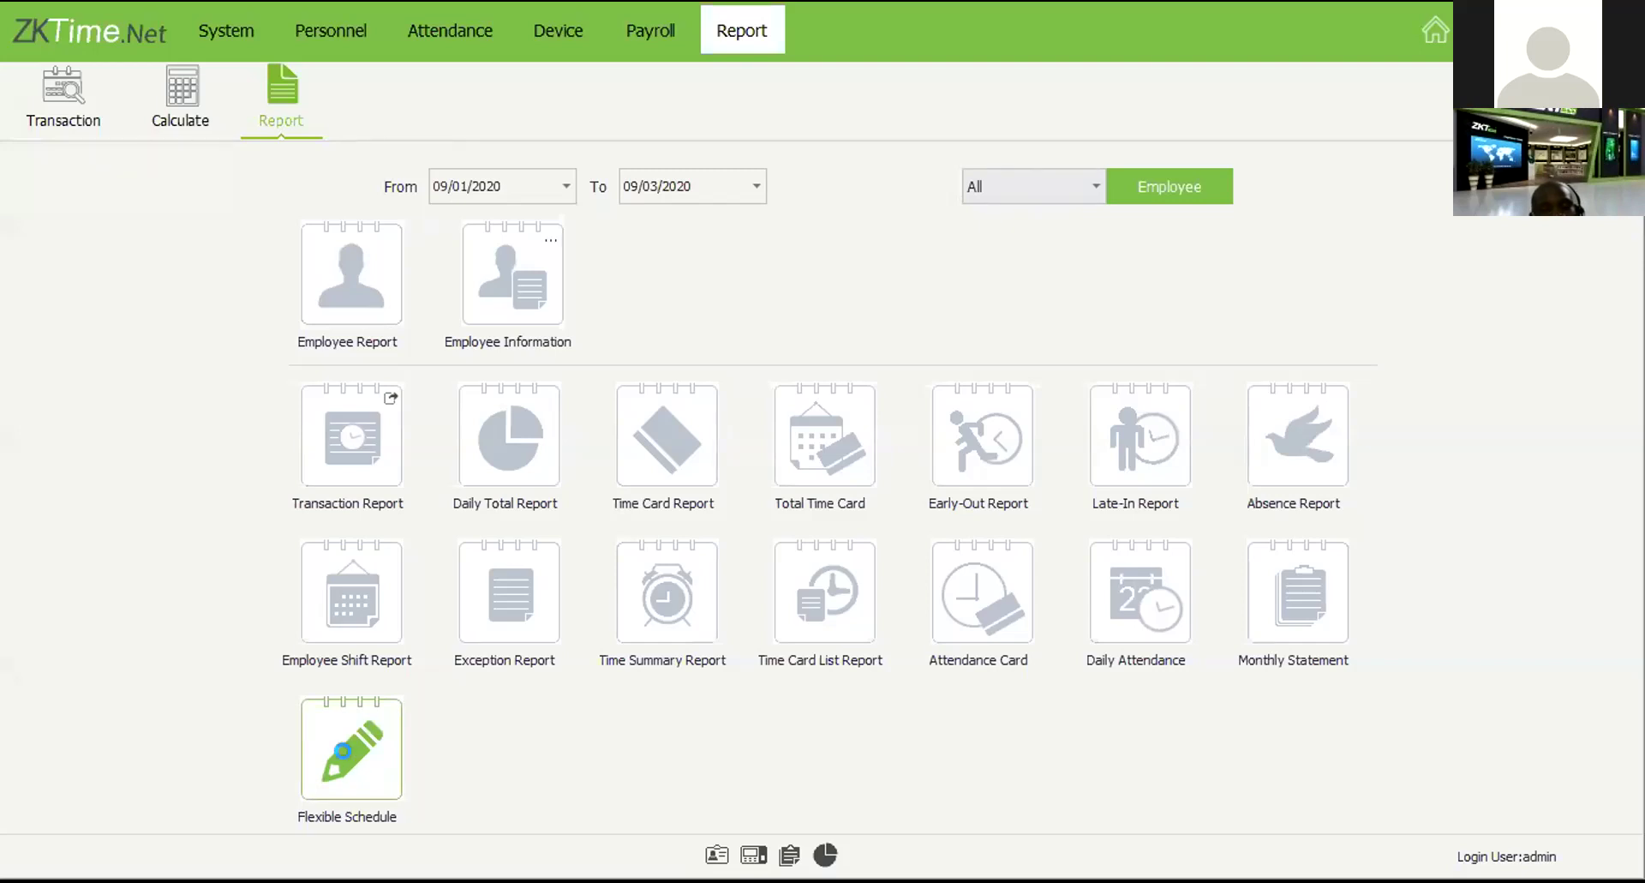
Try the Flexible Schedule report twice, dismiss Data Not Found, and view the Monthly Statement.
{"action": "left_click", "coordinate": [342, 750]}
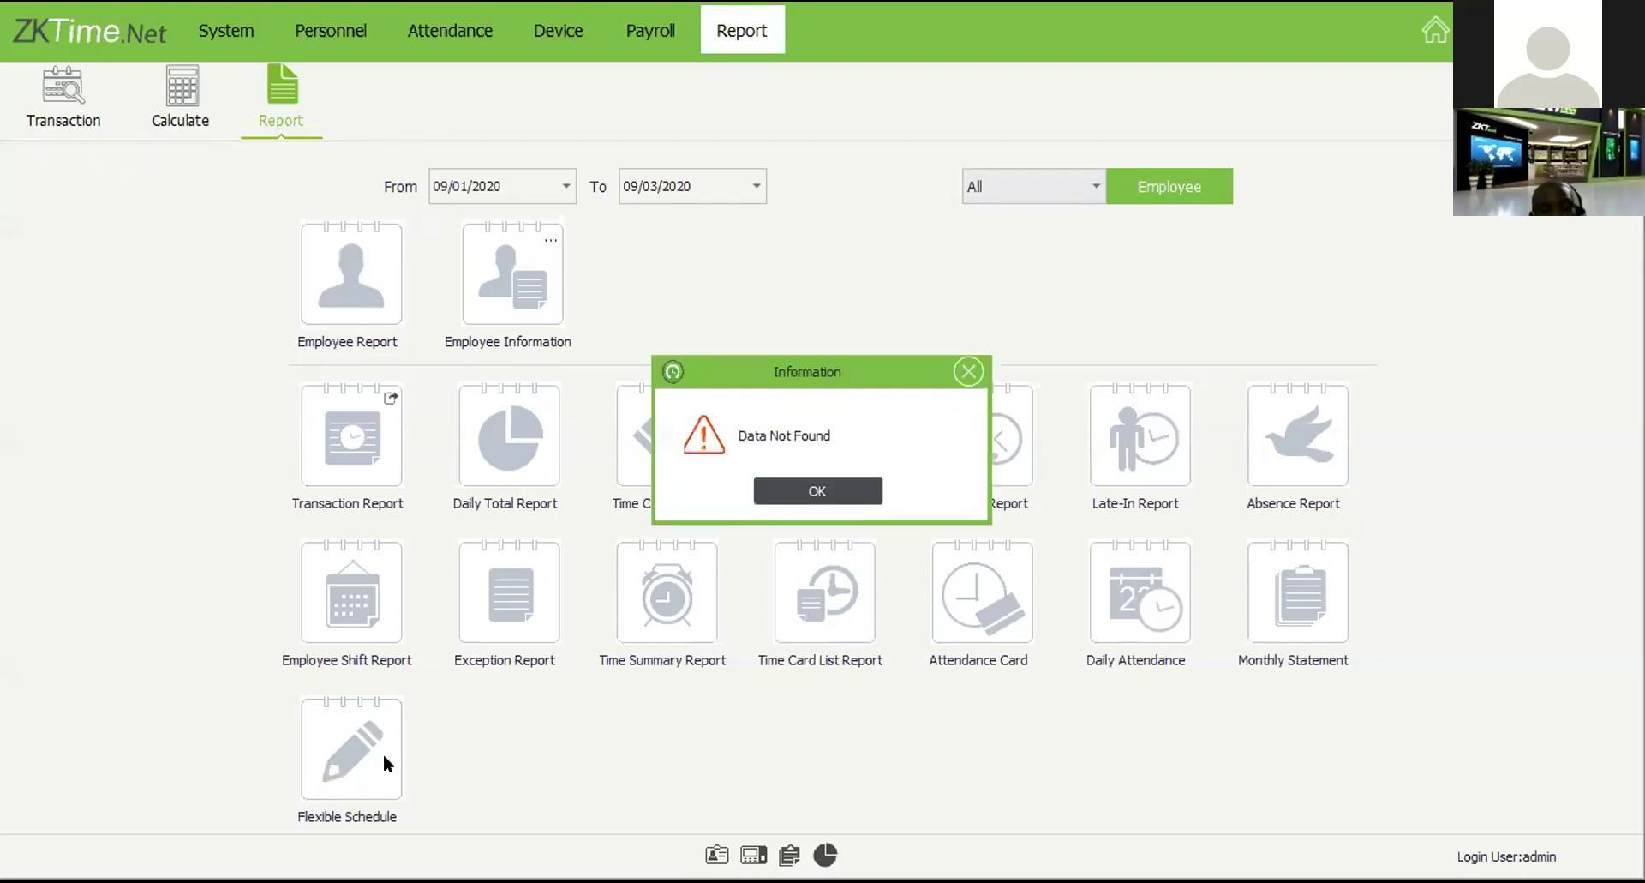
{"action": "left_click", "coordinate": [798, 490]}
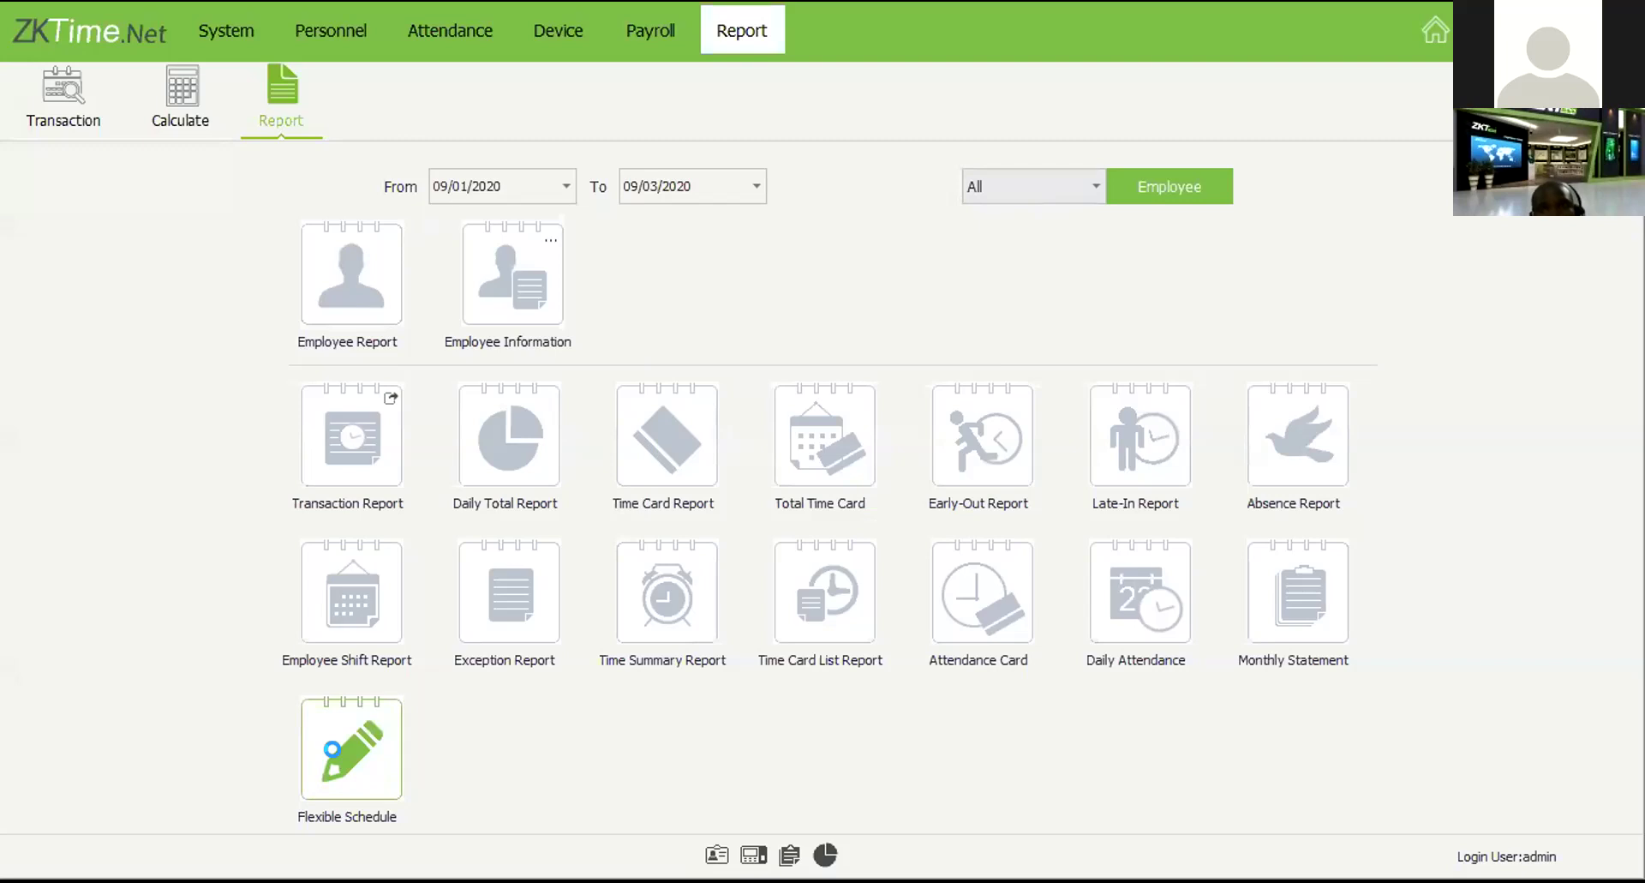
{"action": "left_click", "coordinate": [339, 754]}
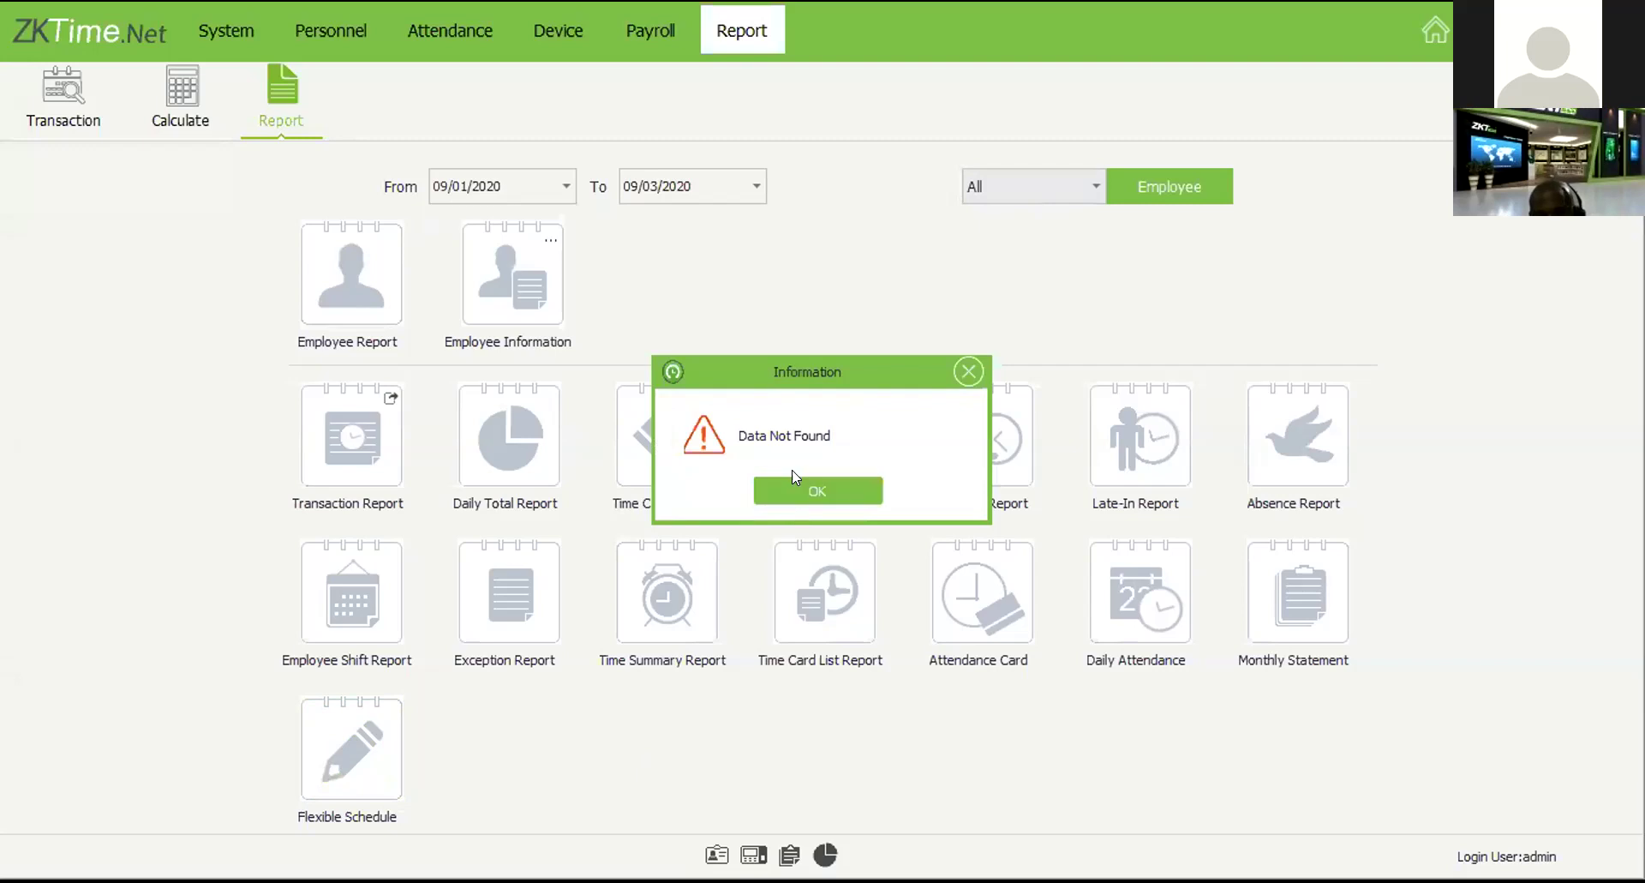
{"action": "left_click", "coordinate": [839, 482]}
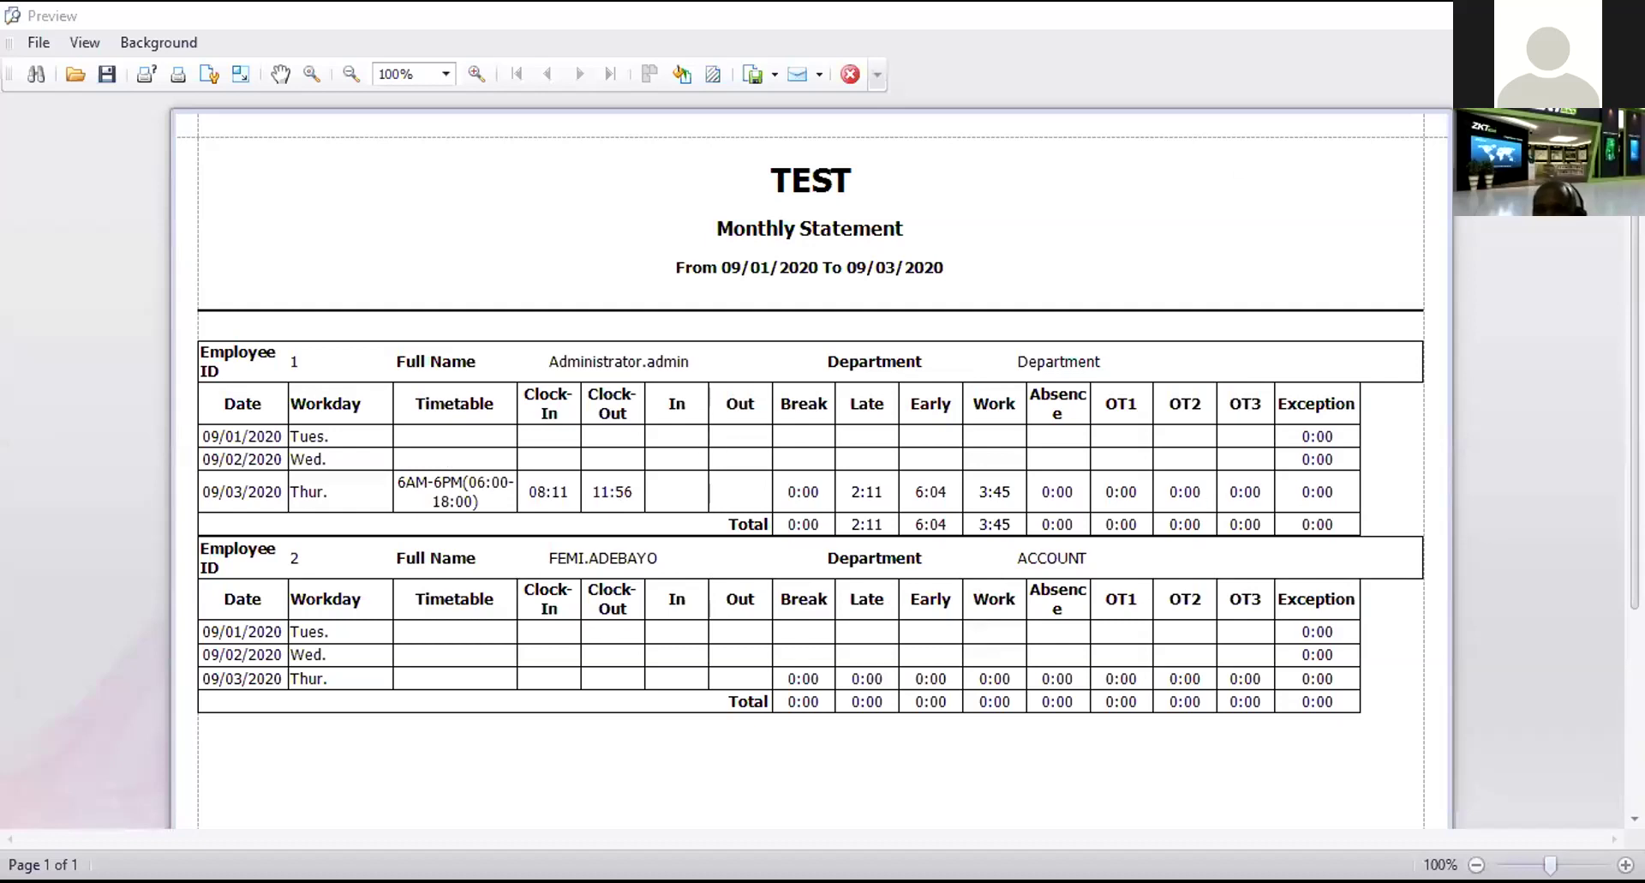
{"action": "key", "text": "alt+F4"}
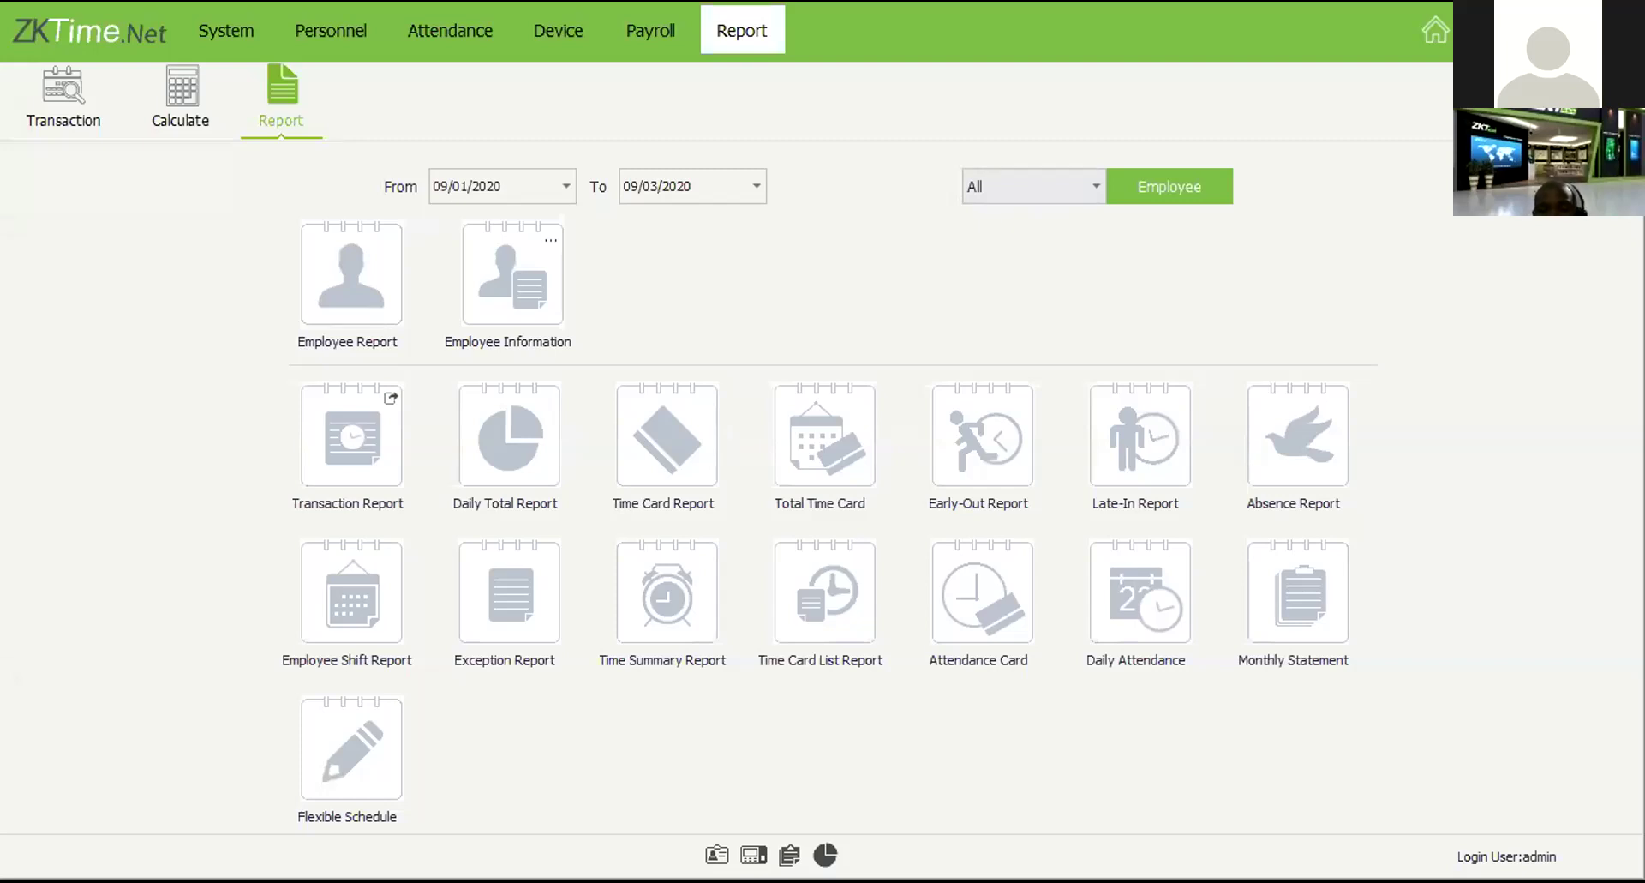
Try the Exception Report, then preview the Attendance Card and Daily Attendance reports.
{"action": "left_click", "coordinate": [532, 617]}
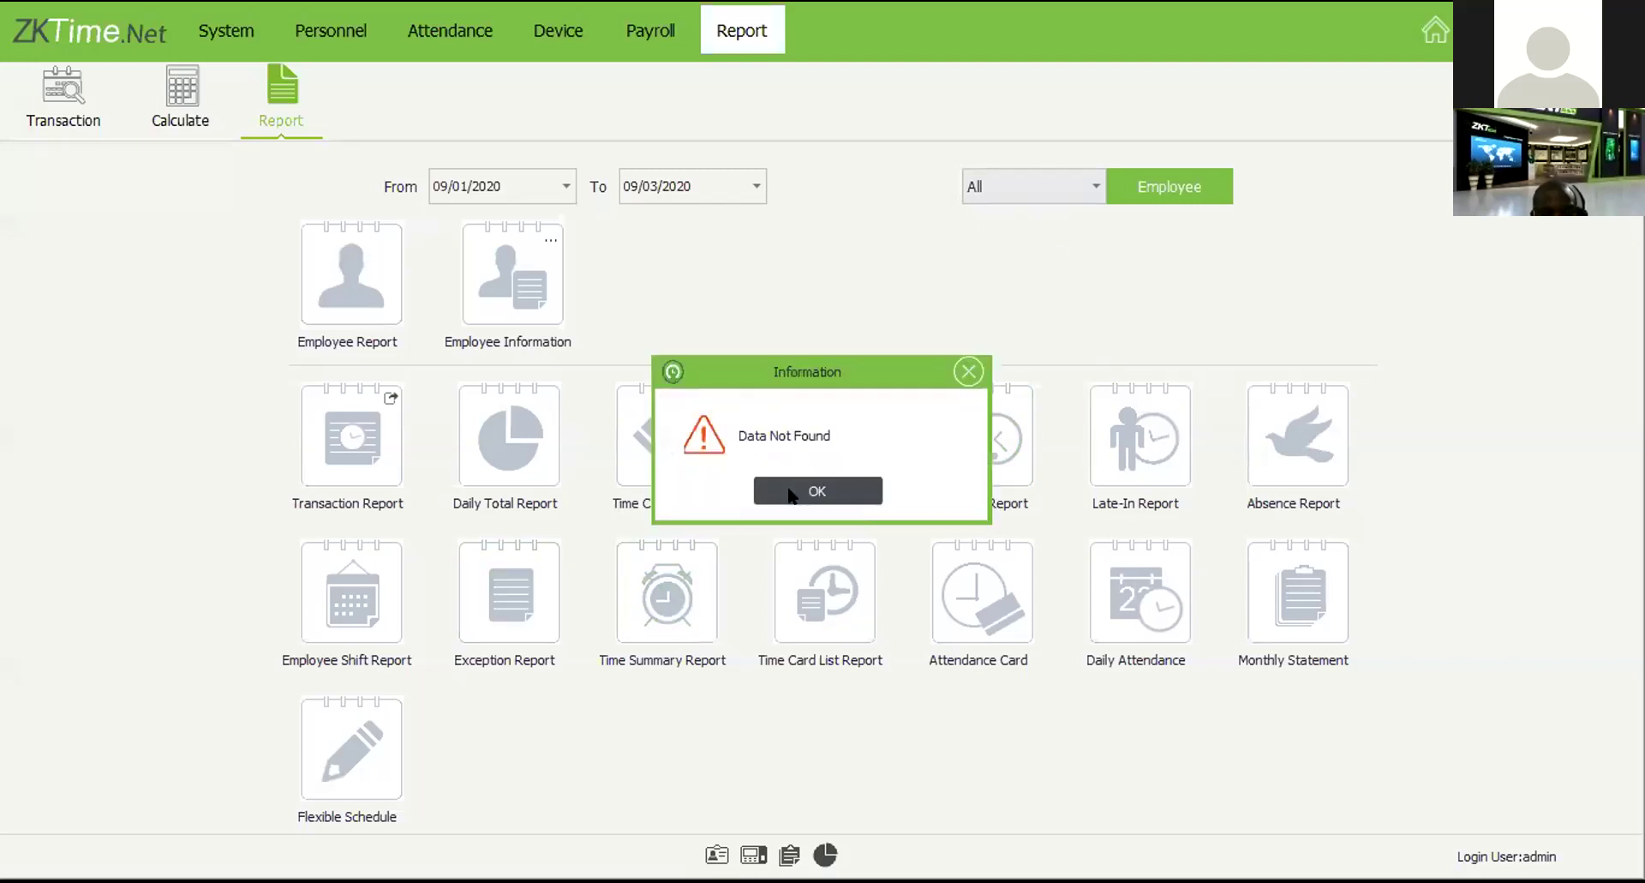
{"action": "left_click", "coordinate": [789, 492]}
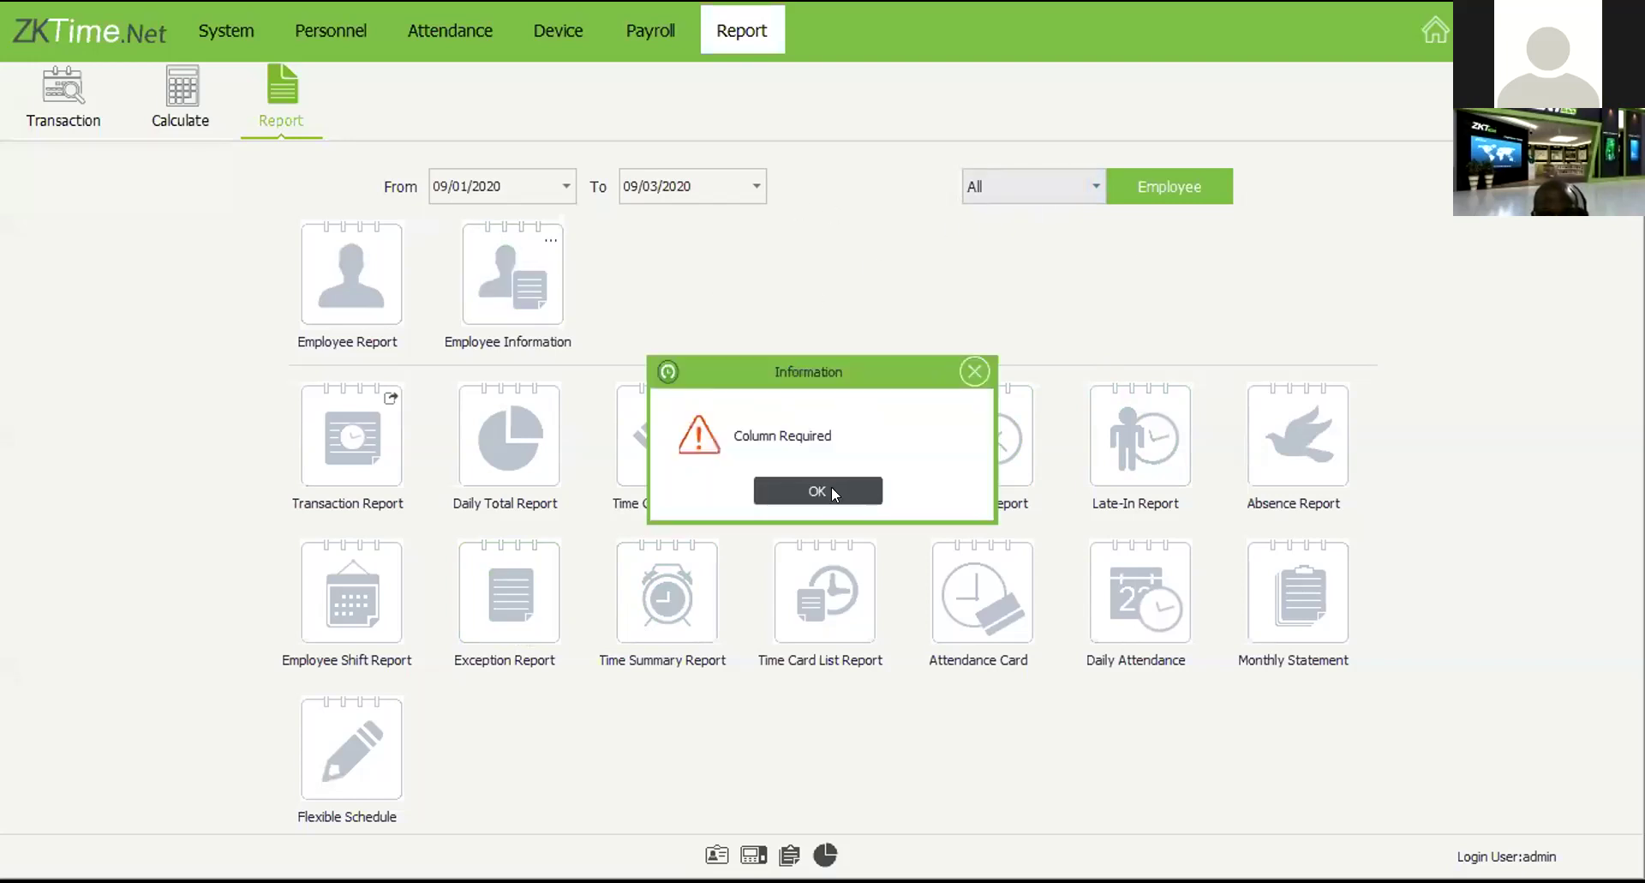
{"action": "left_click", "coordinate": [831, 486]}
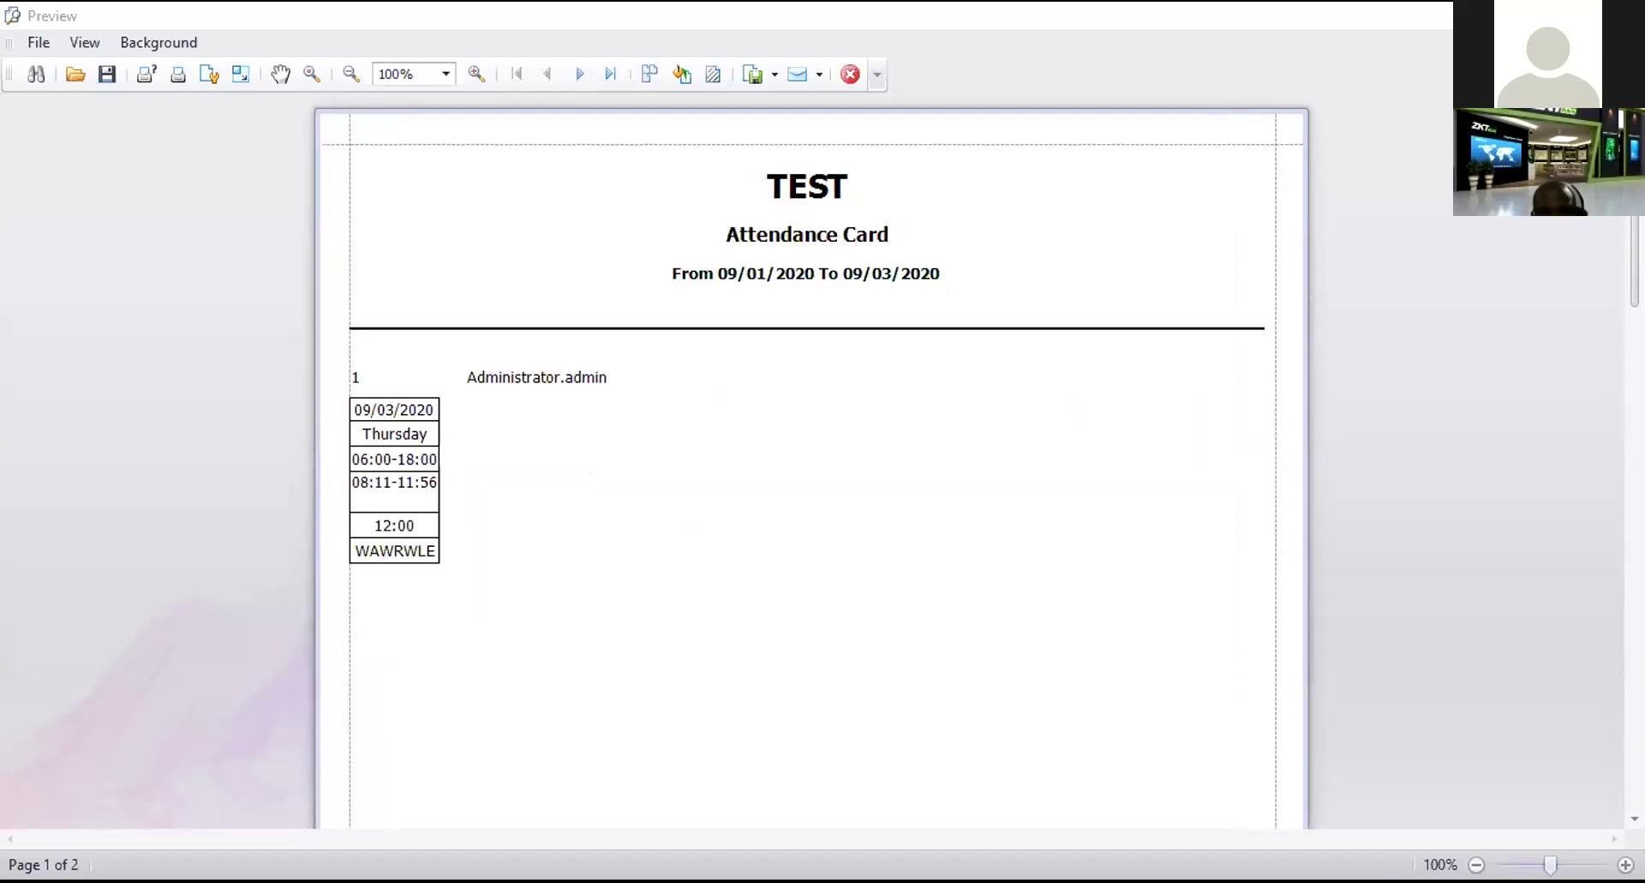
{"action": "key", "text": "Escape"}
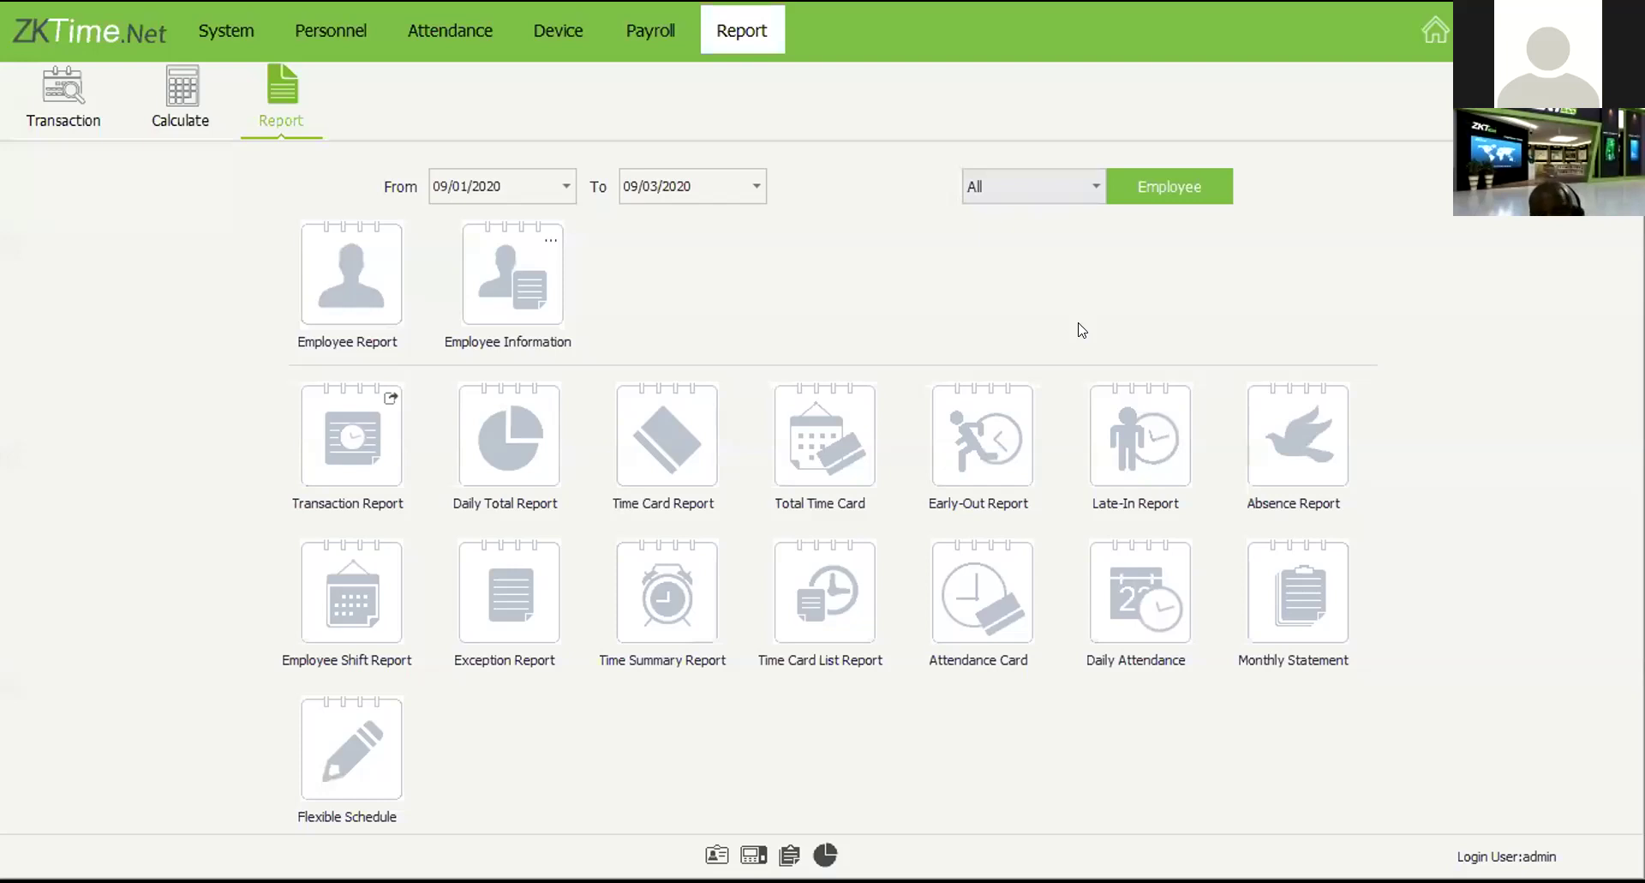
{"action": "left_click", "coordinate": [1102, 596]}
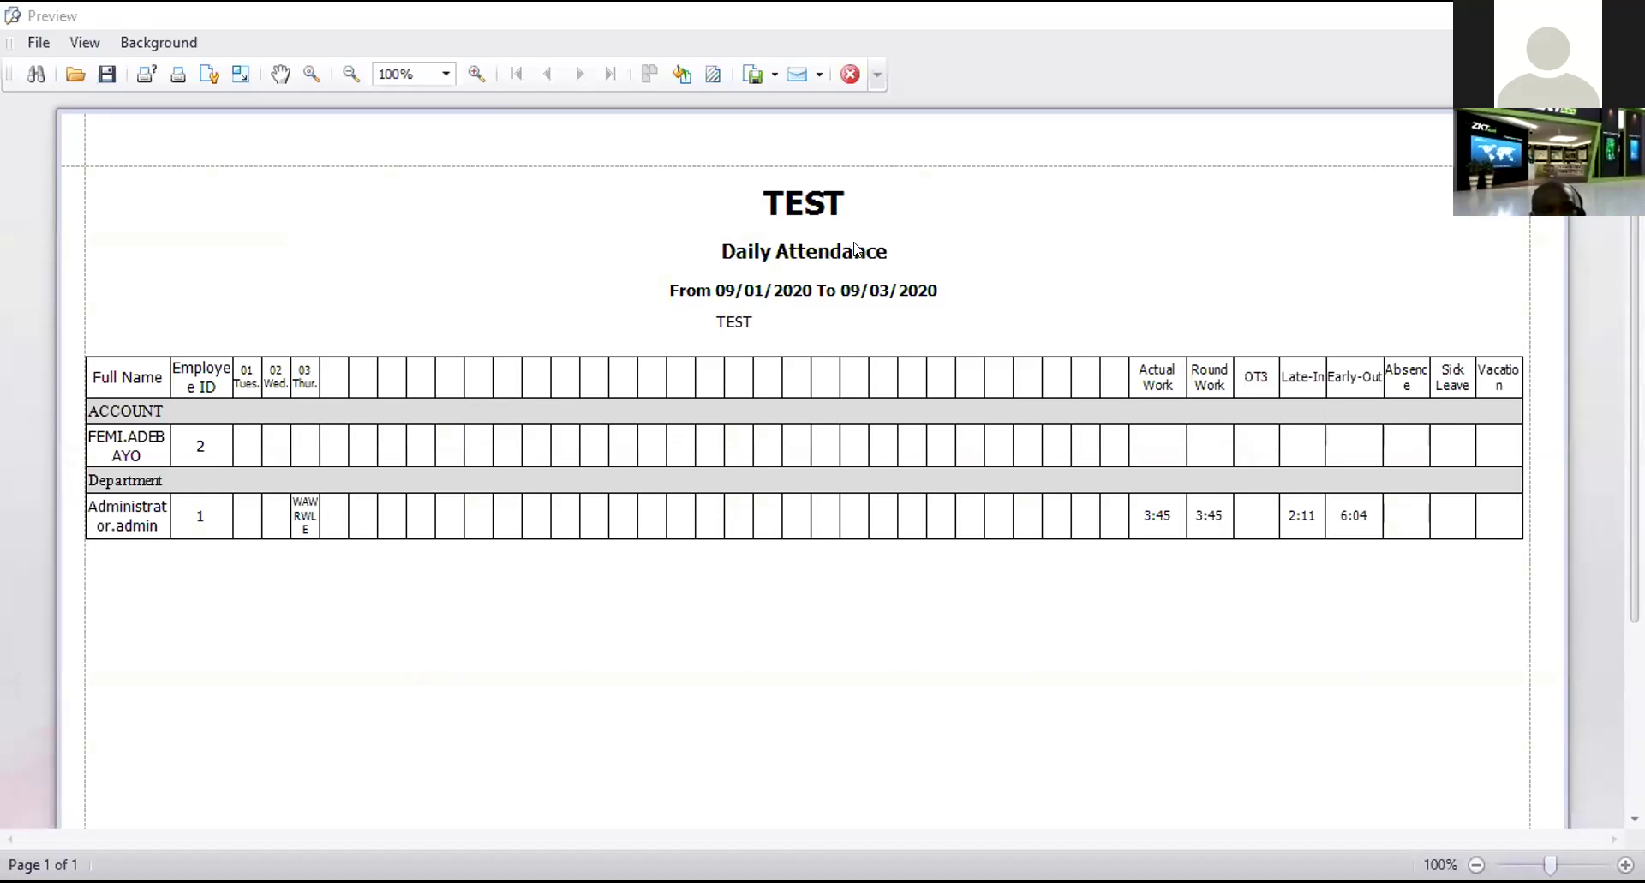
{"action": "key", "text": "alt+F4"}
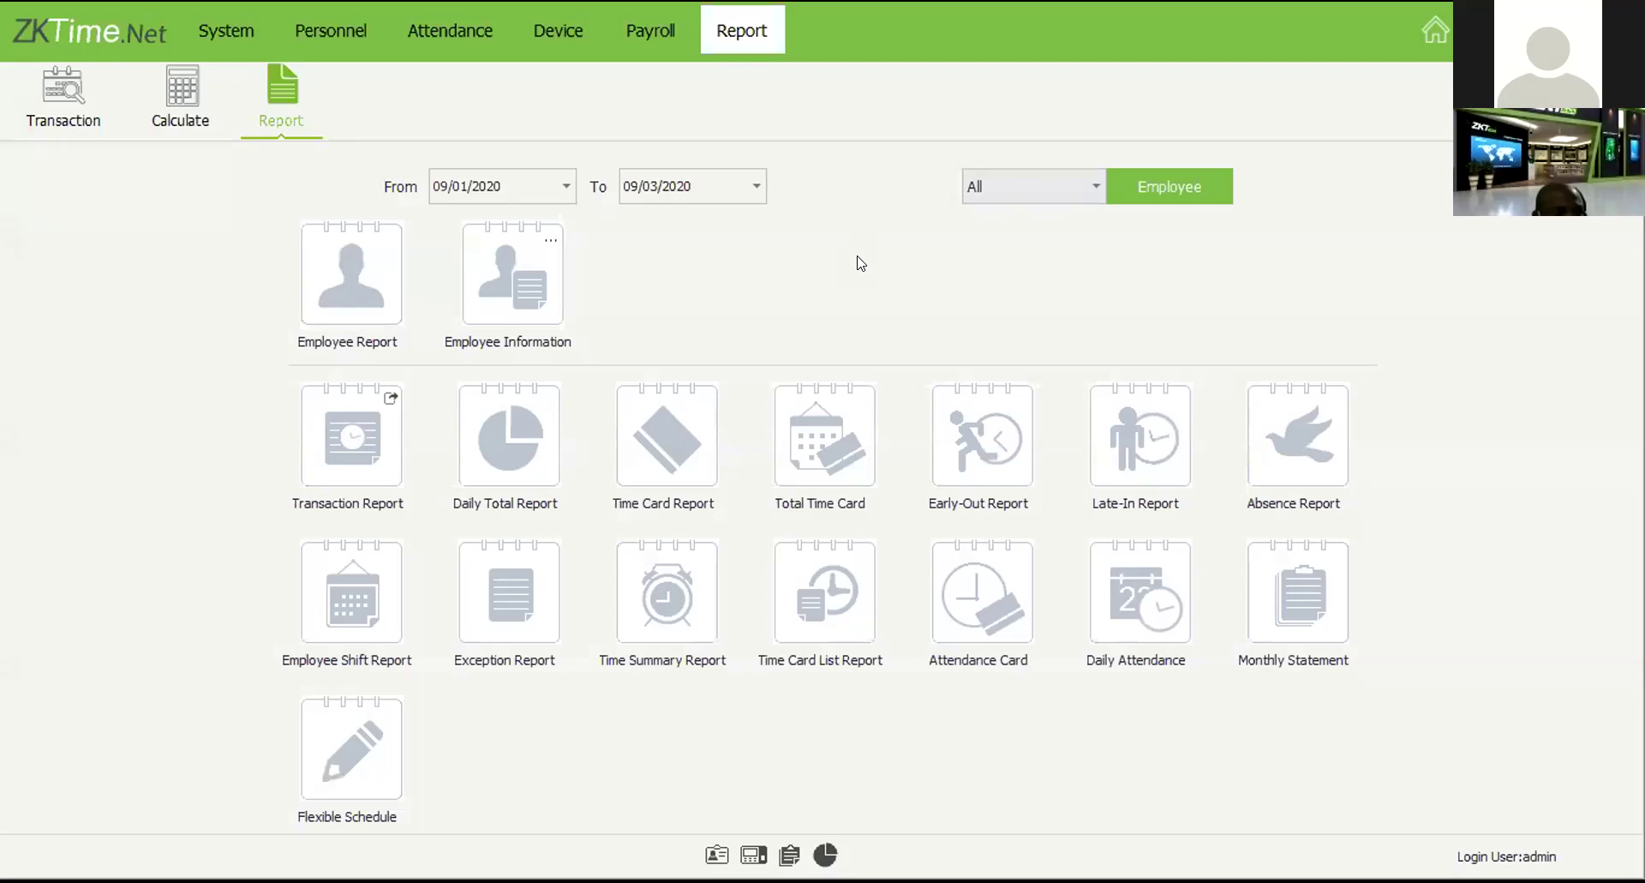
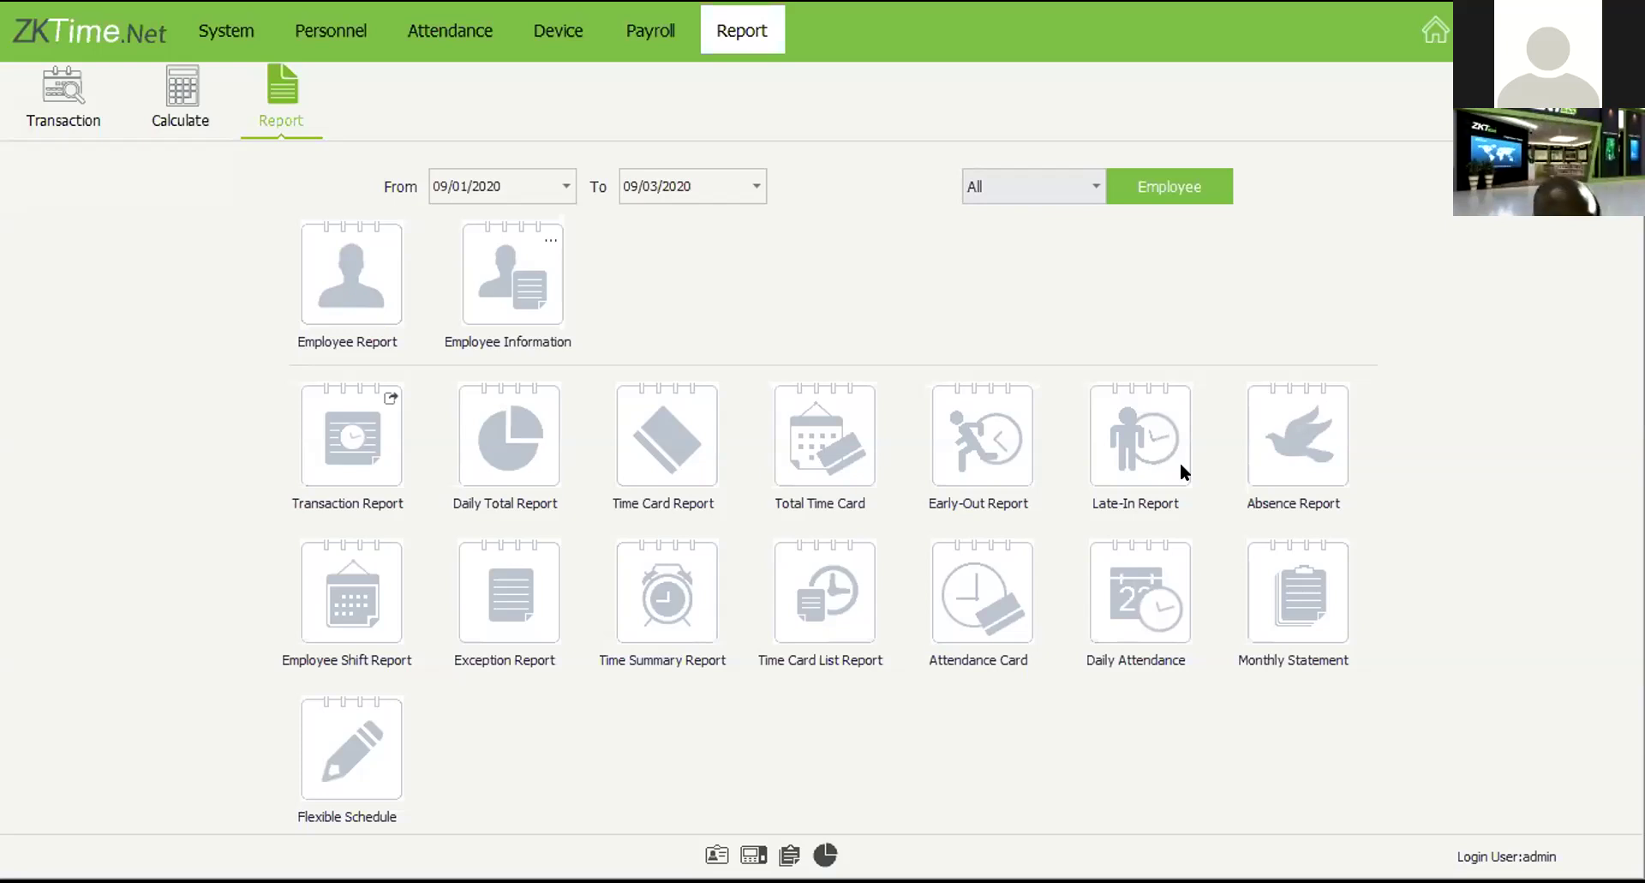
Start generating the Late-In Report for the selected date range.
{"action": "left_click", "coordinate": [1130, 475]}
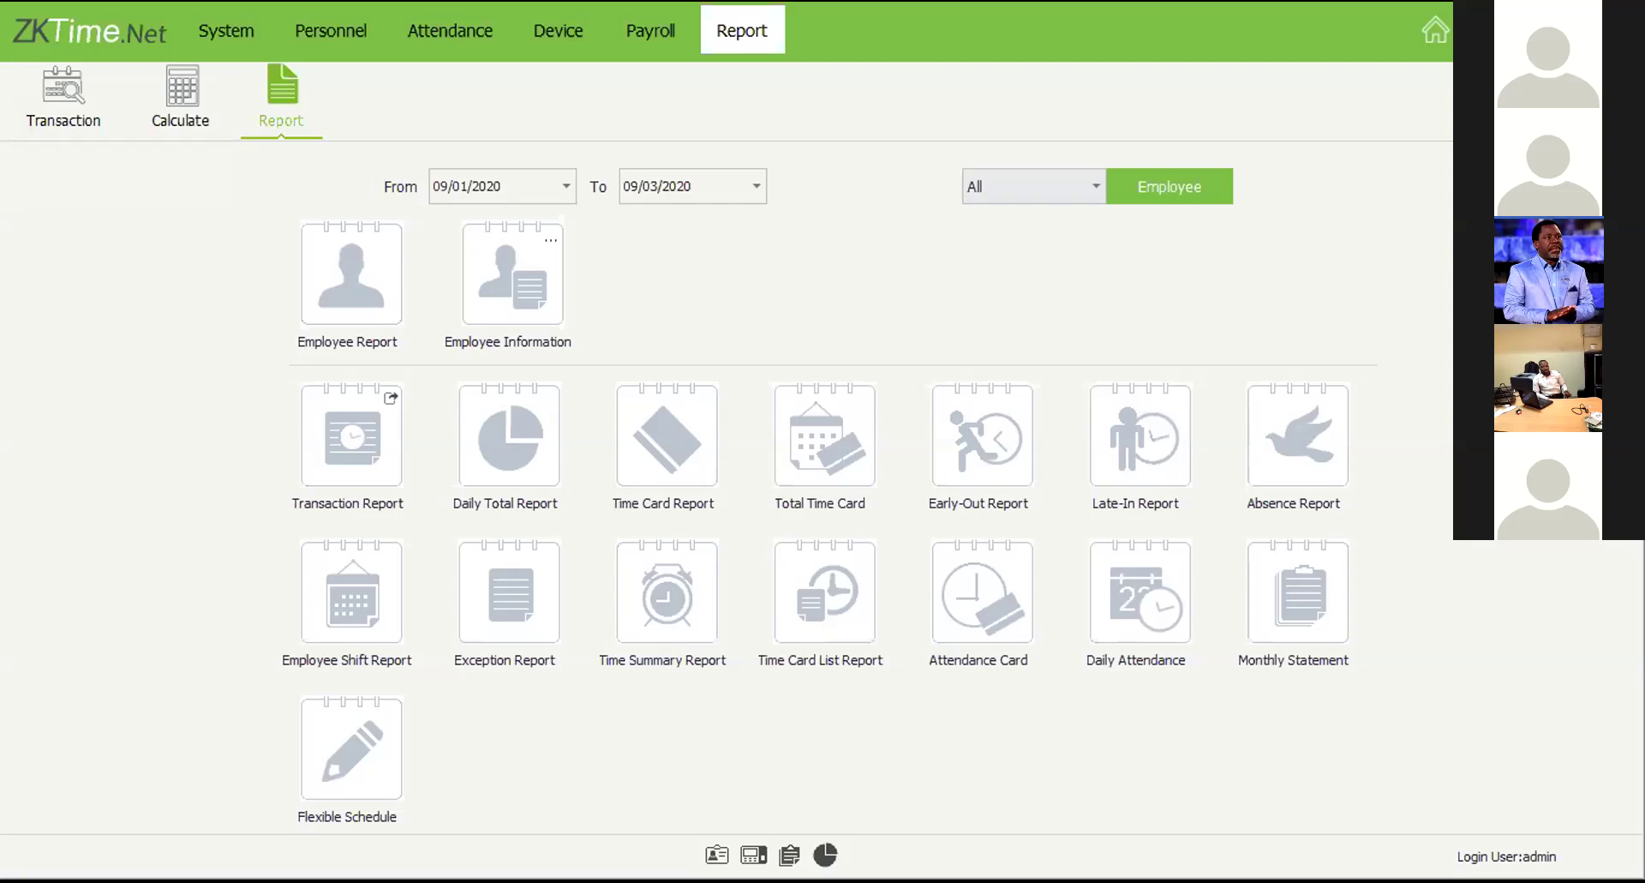
Switch back to the full-screen 'Software Configuration & Practical' presentation slide with Alt+Tab.
{"action": "key", "text": "alt+Tab"}
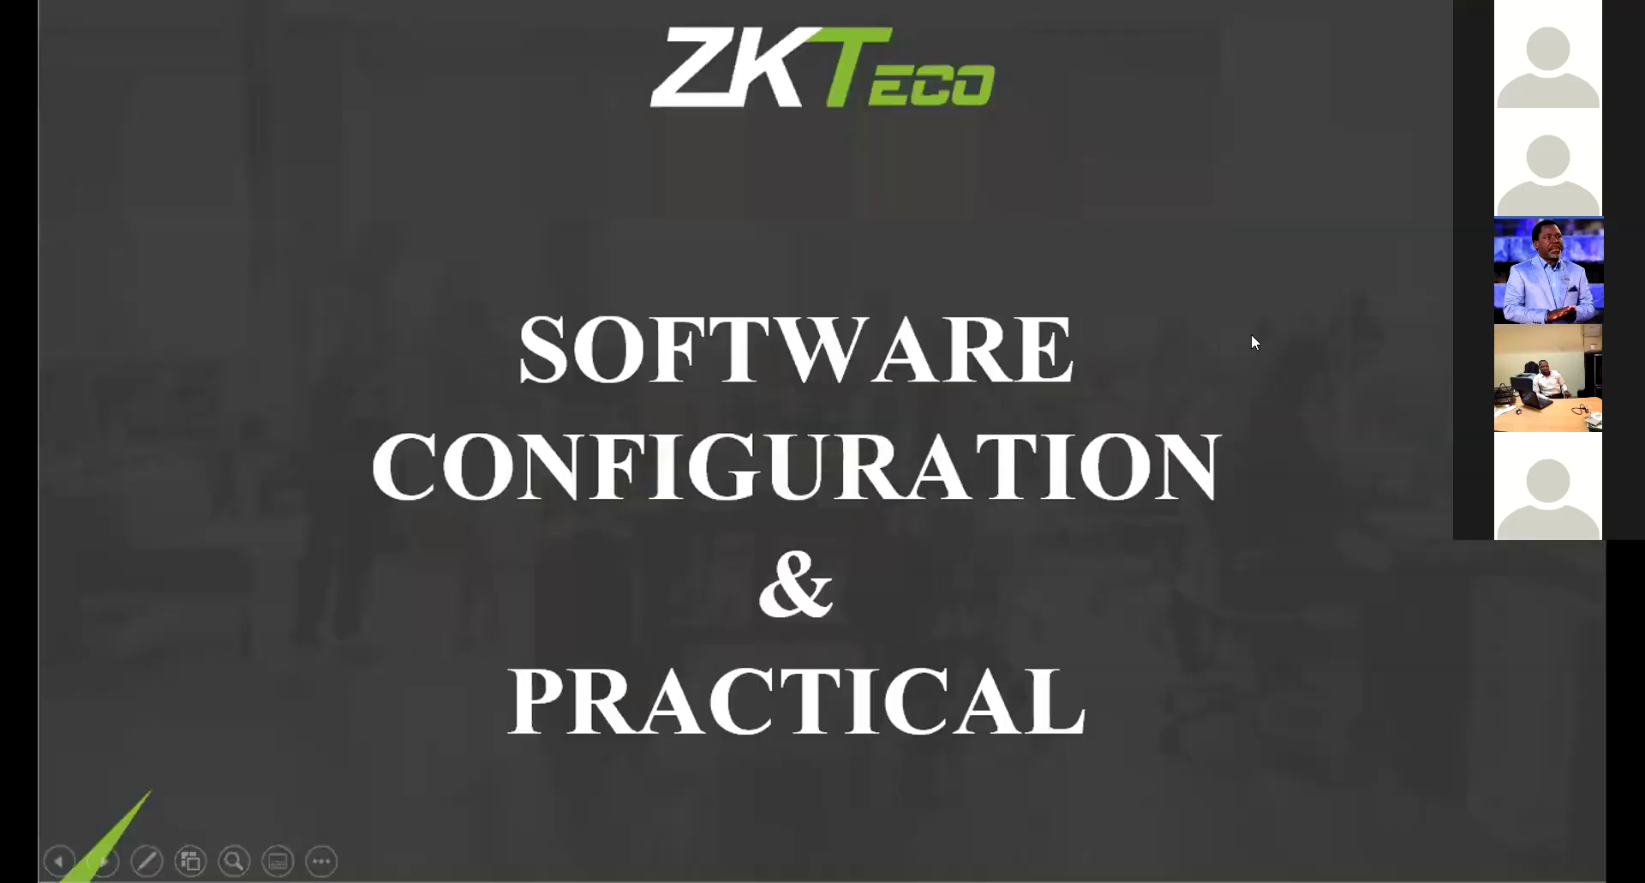
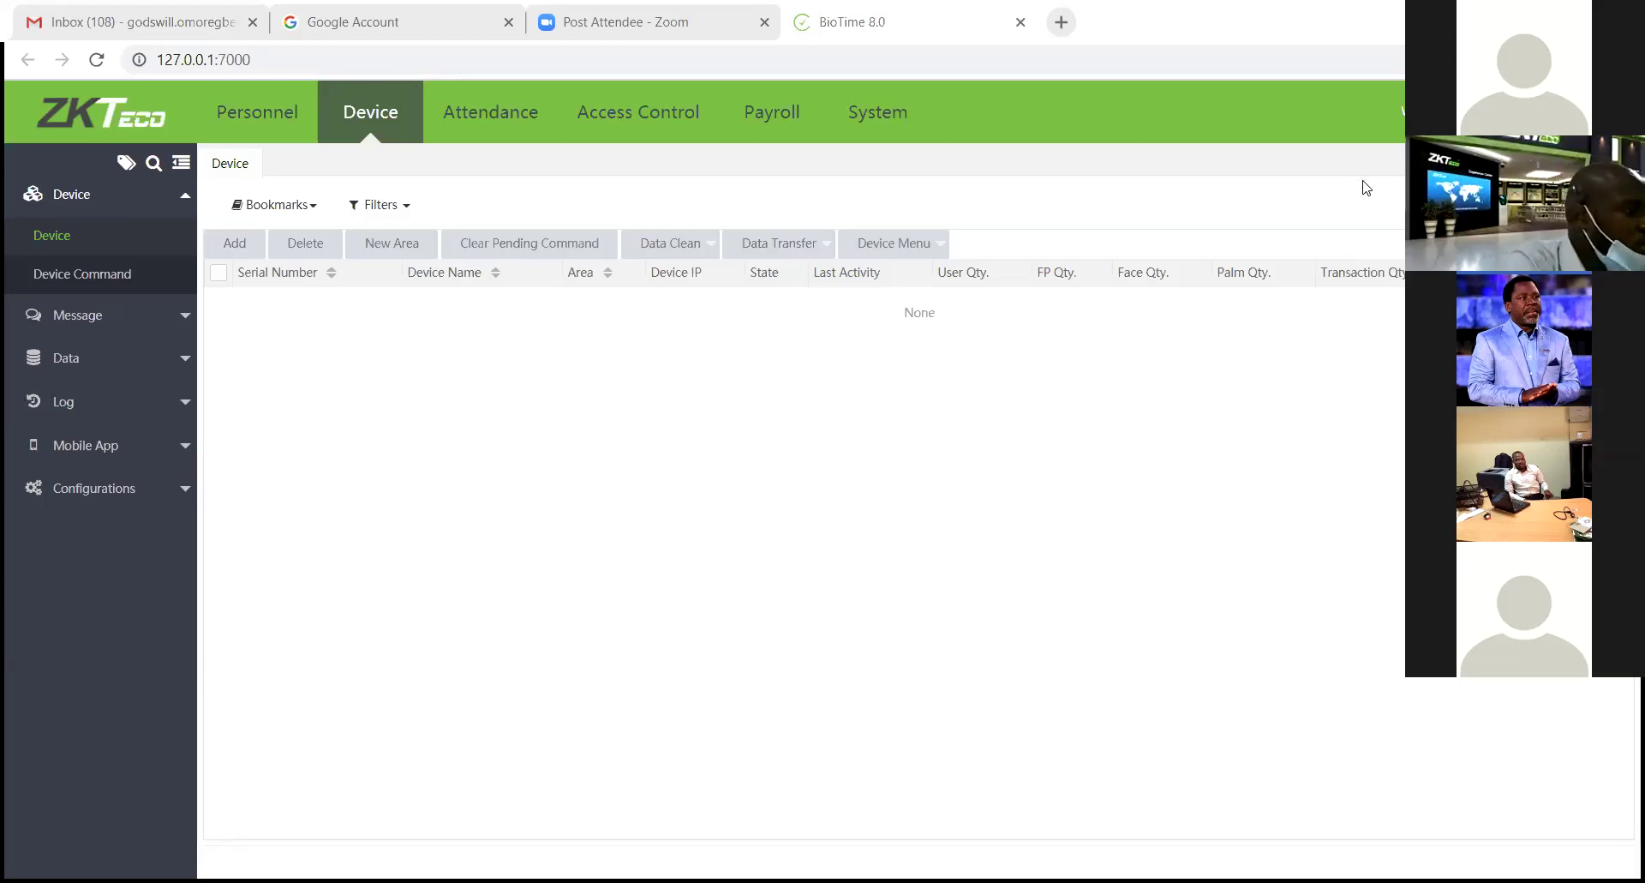
Switch to Personnel, then back to Device to reload the list showing the 192.168.1.201 terminal.
{"action": "left_click", "coordinate": [242, 128]}
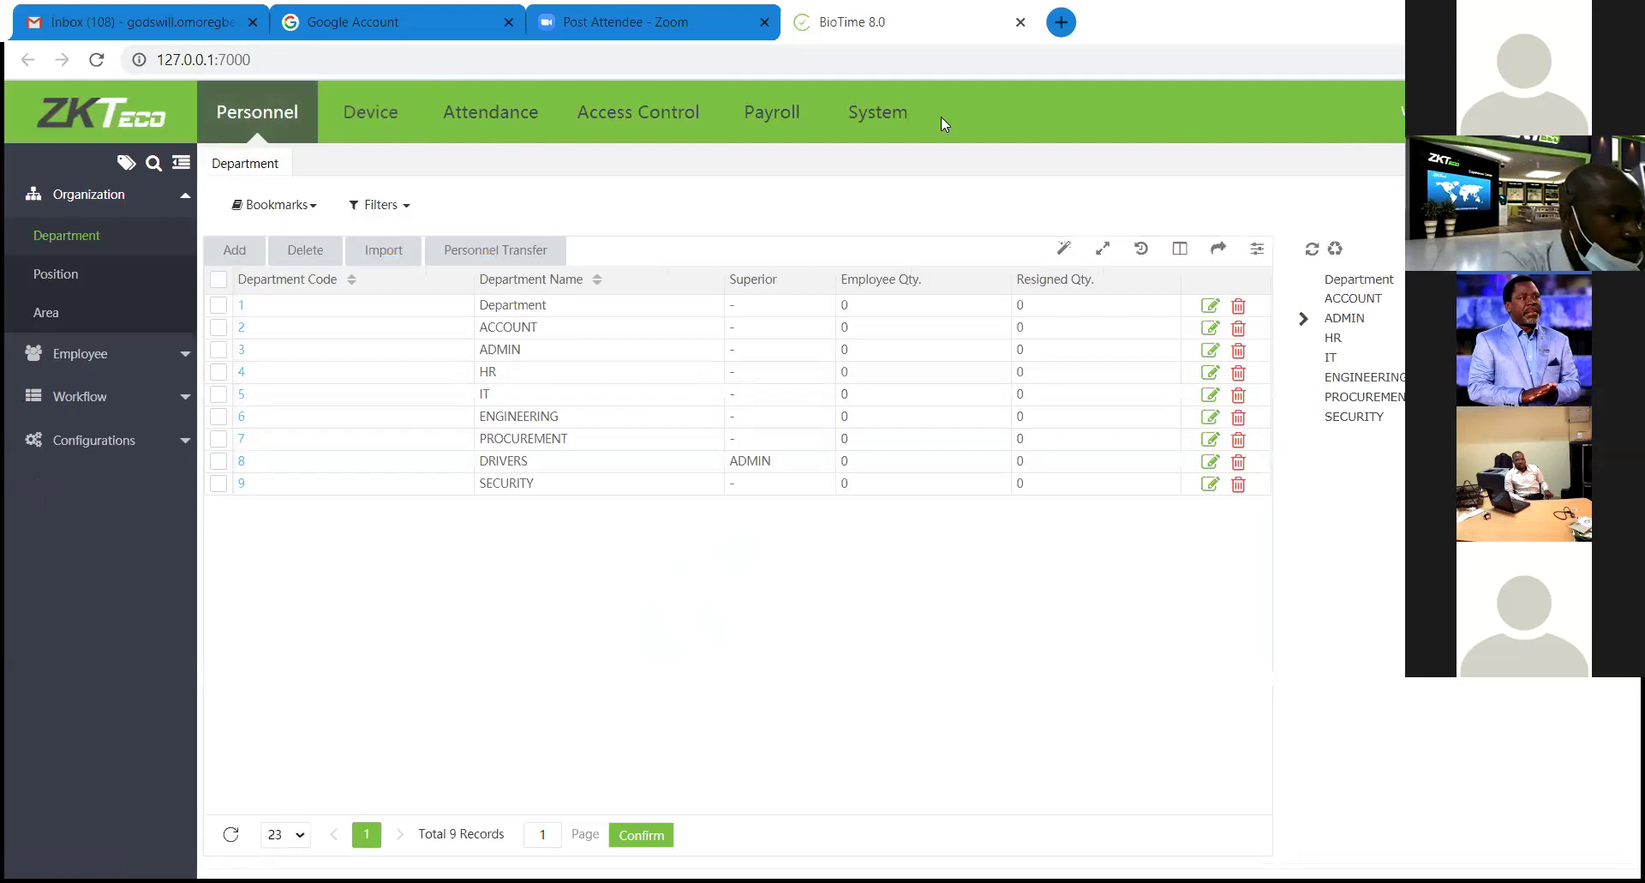
{"action": "left_click", "coordinate": [350, 114]}
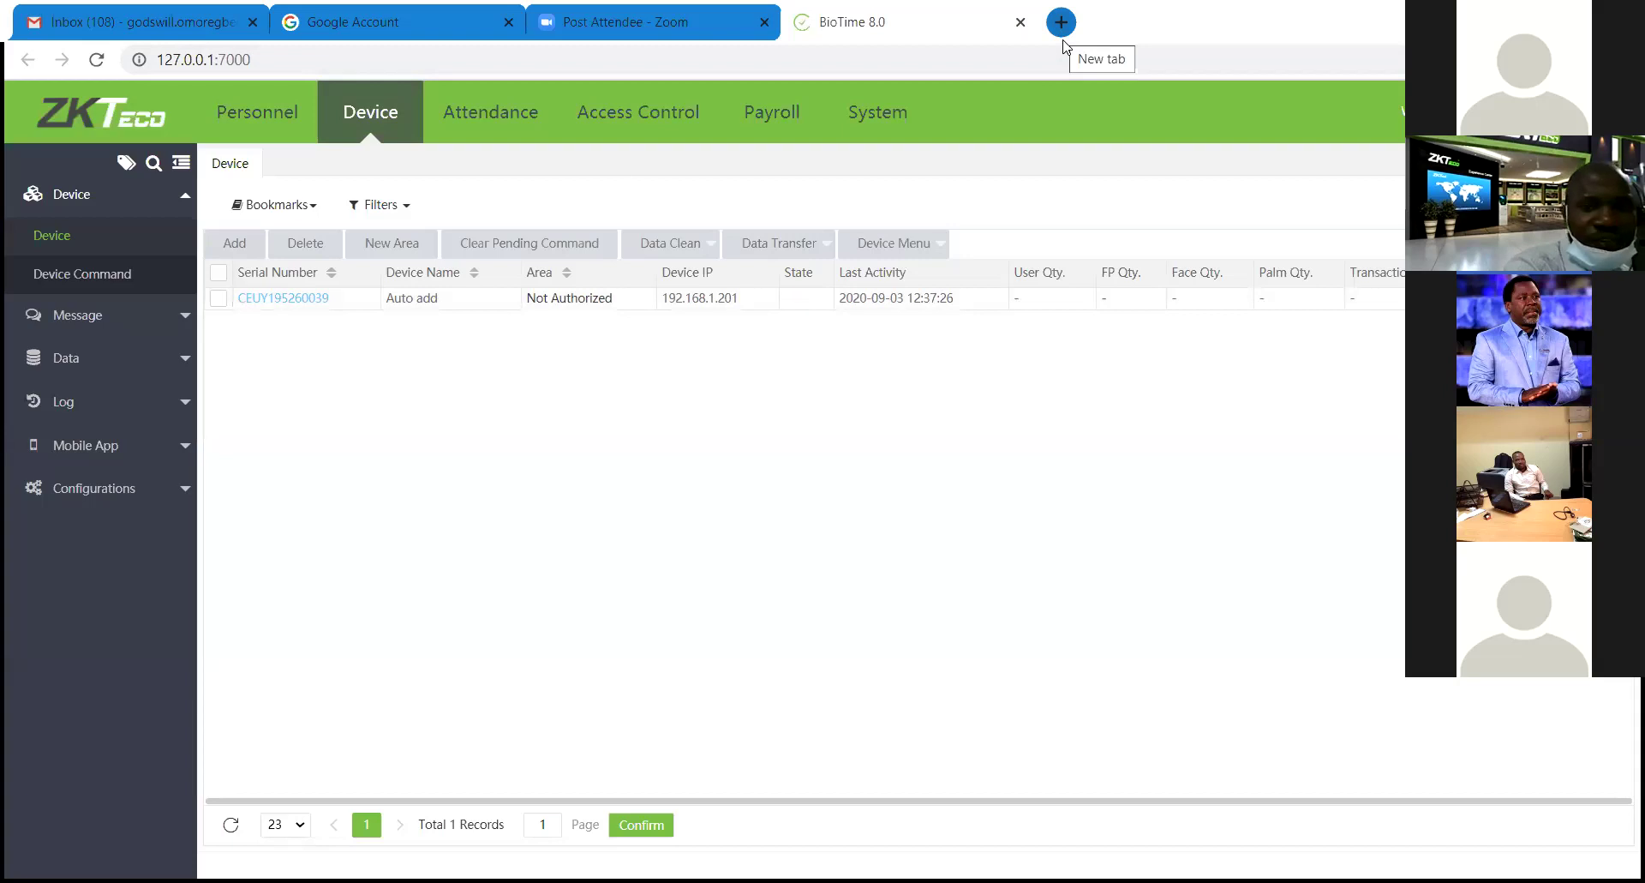
Load 192.168.1.200 in a new Chrome tab to reach the BioTime login page.
{"action": "left_click", "coordinate": [1063, 39]}
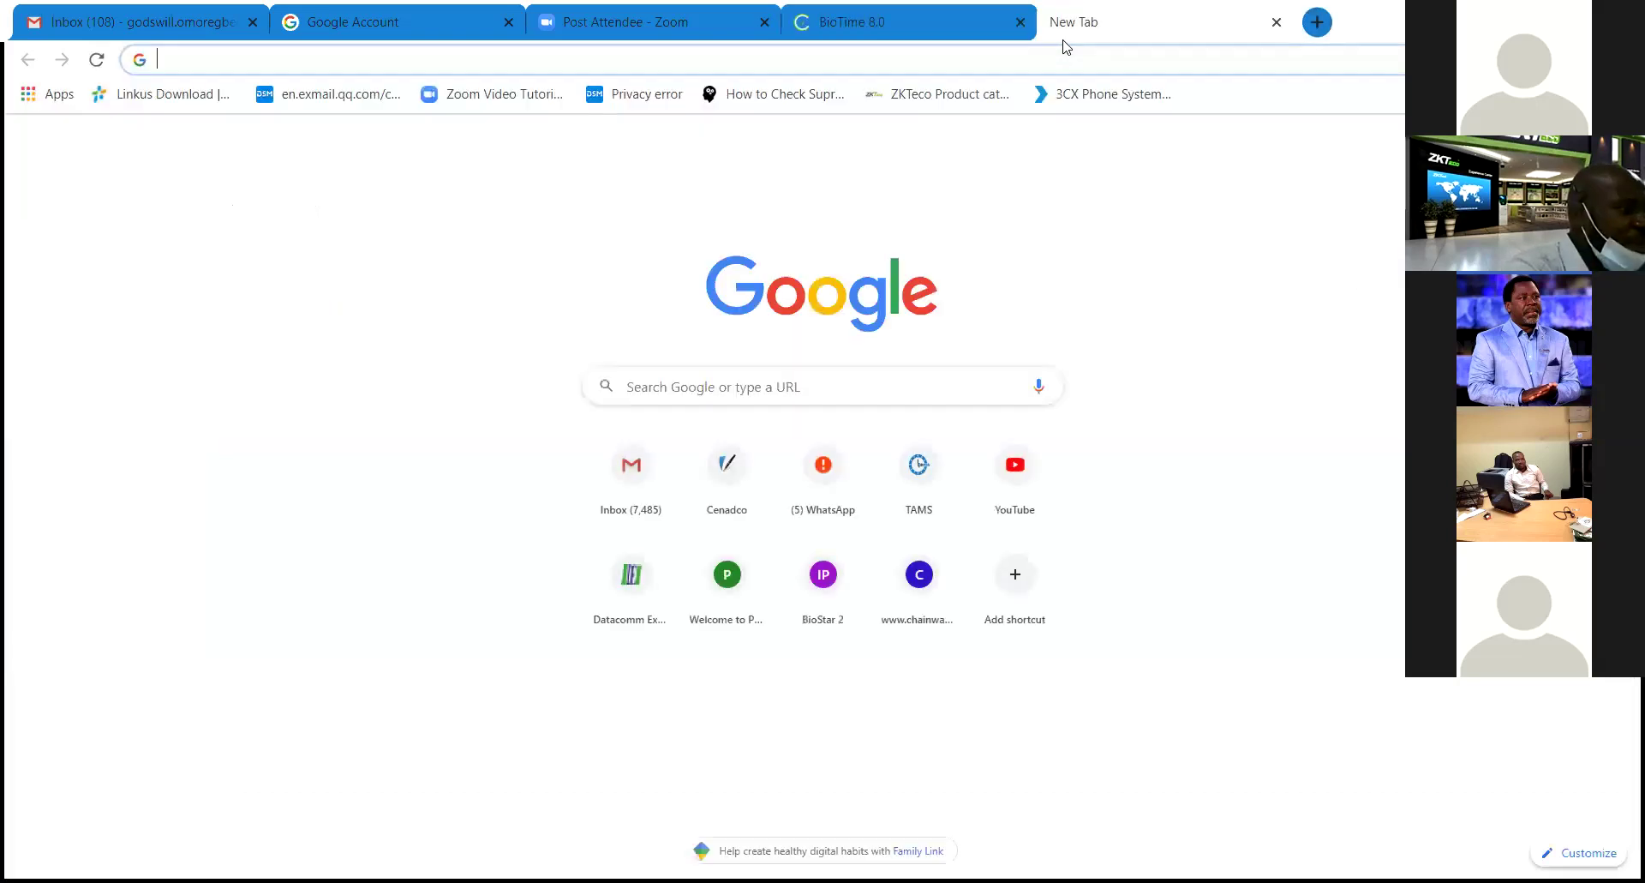
{"action": "left_click", "coordinate": [894, 64]}
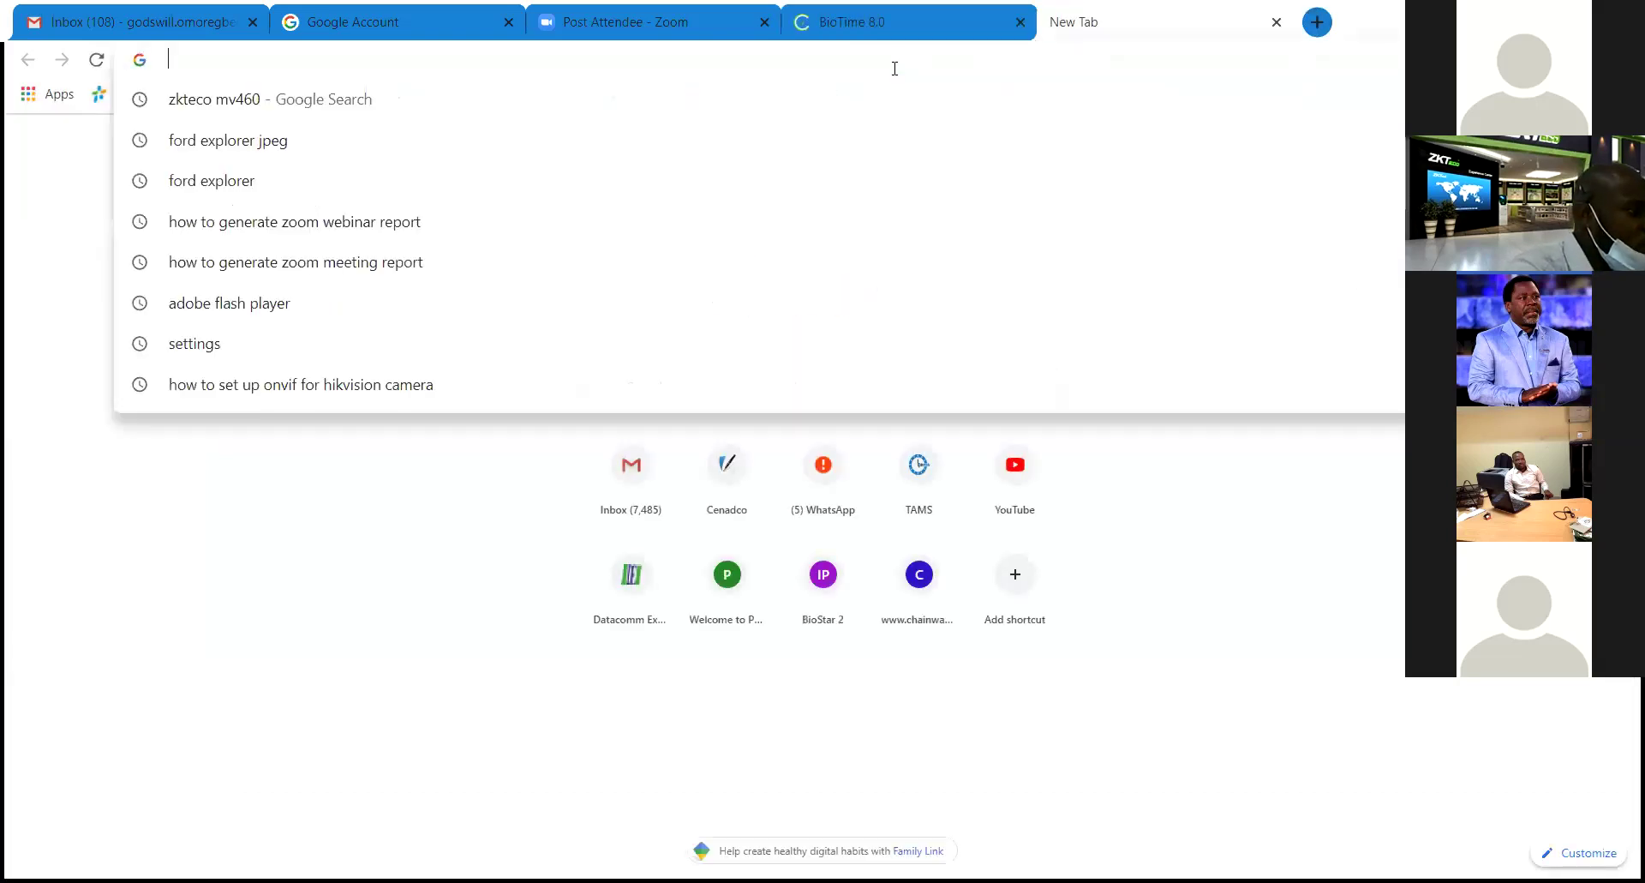
{"action": "type", "text": "192.168."}
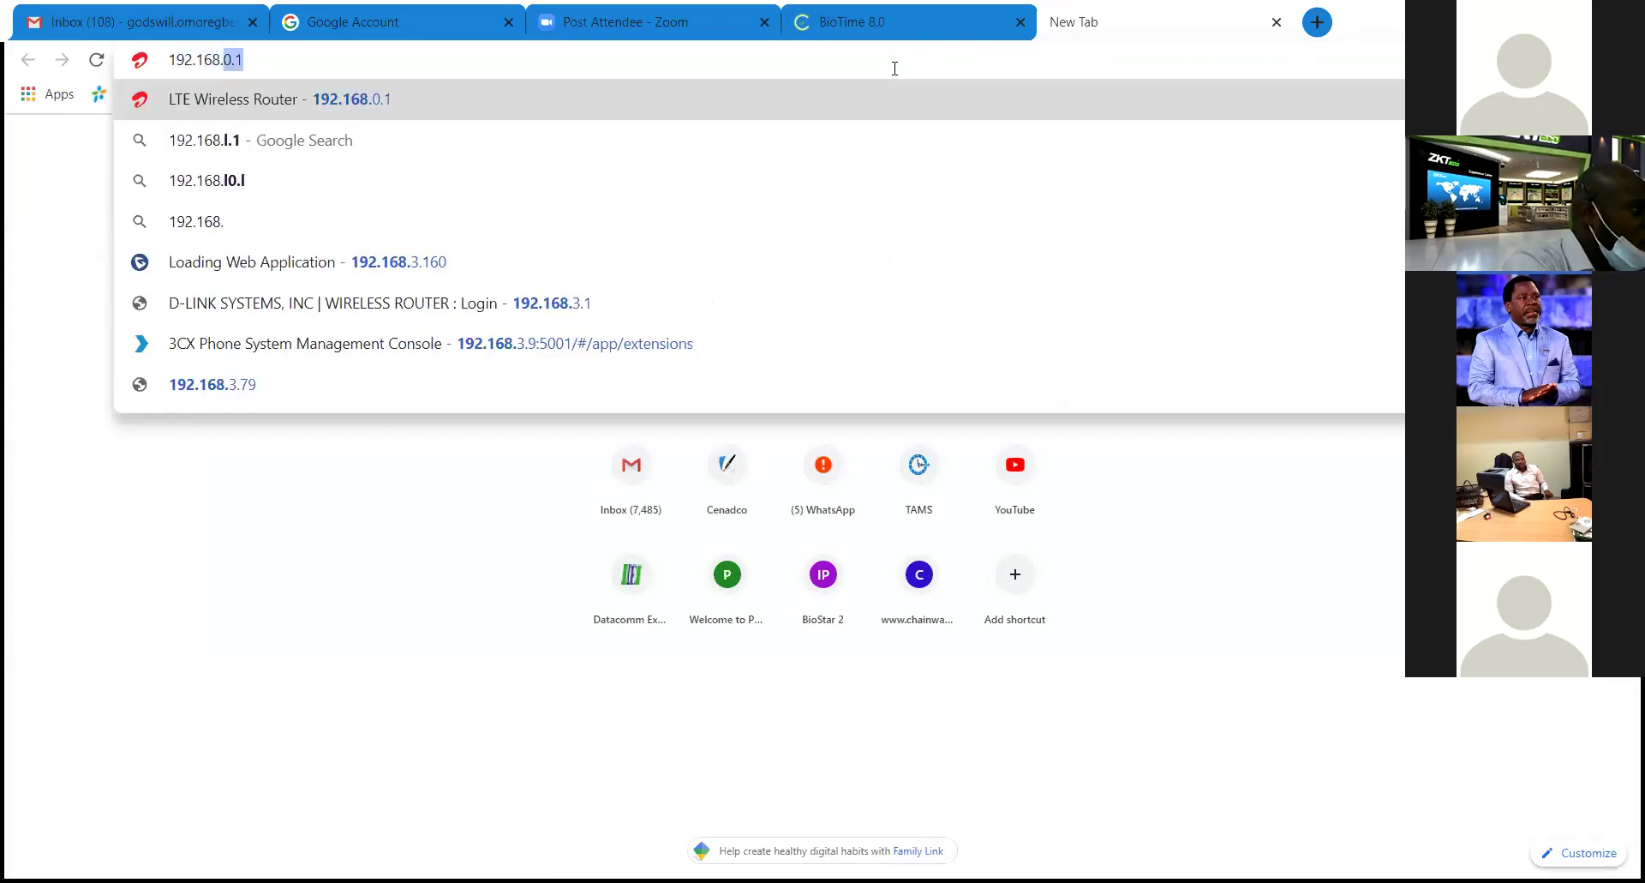
{"action": "type", "text": "1.200"}
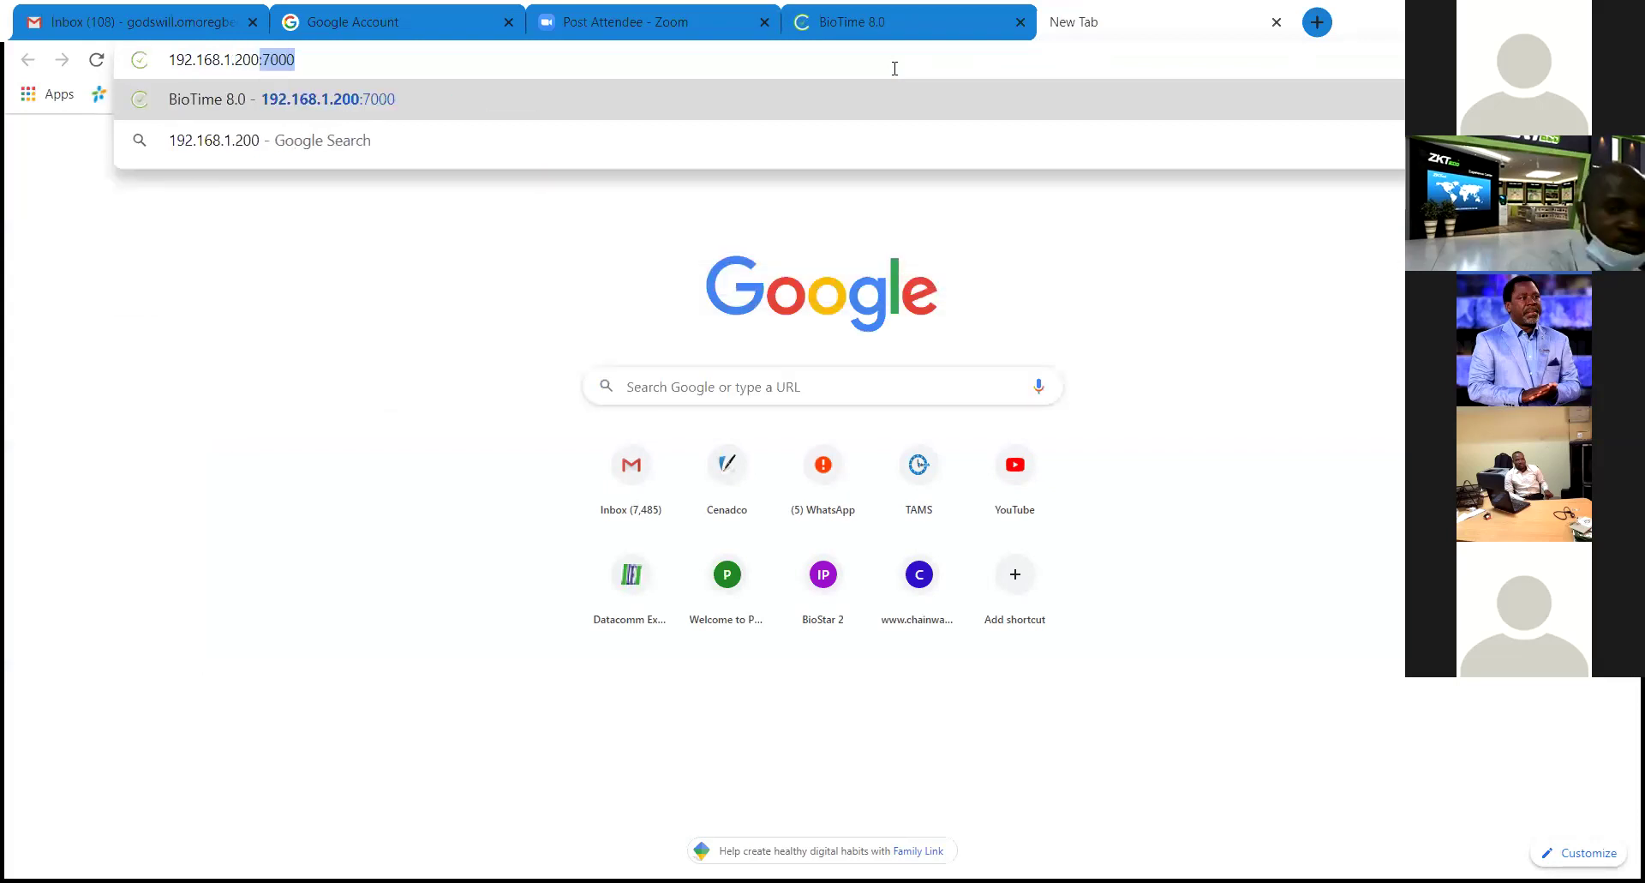
{"action": "key", "text": "Return"}
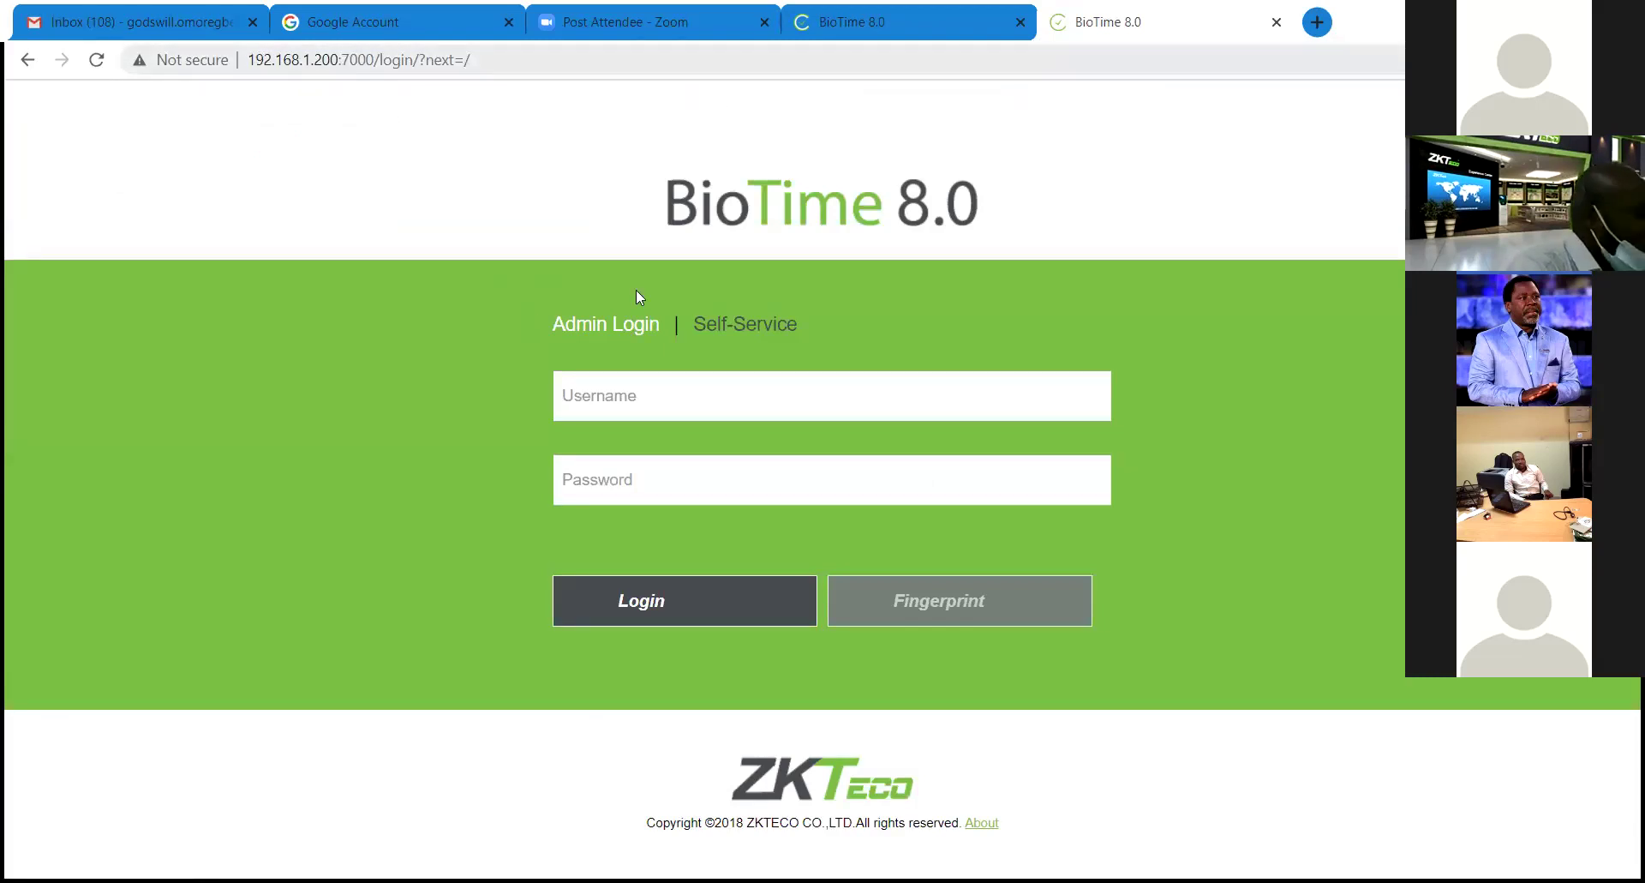
Sign in with the administrator credentials, dismiss Chrome's password warning, and open the Device page.
{"action": "left_click", "coordinate": [716, 415]}
{"action": "key", "text": "Tab"}
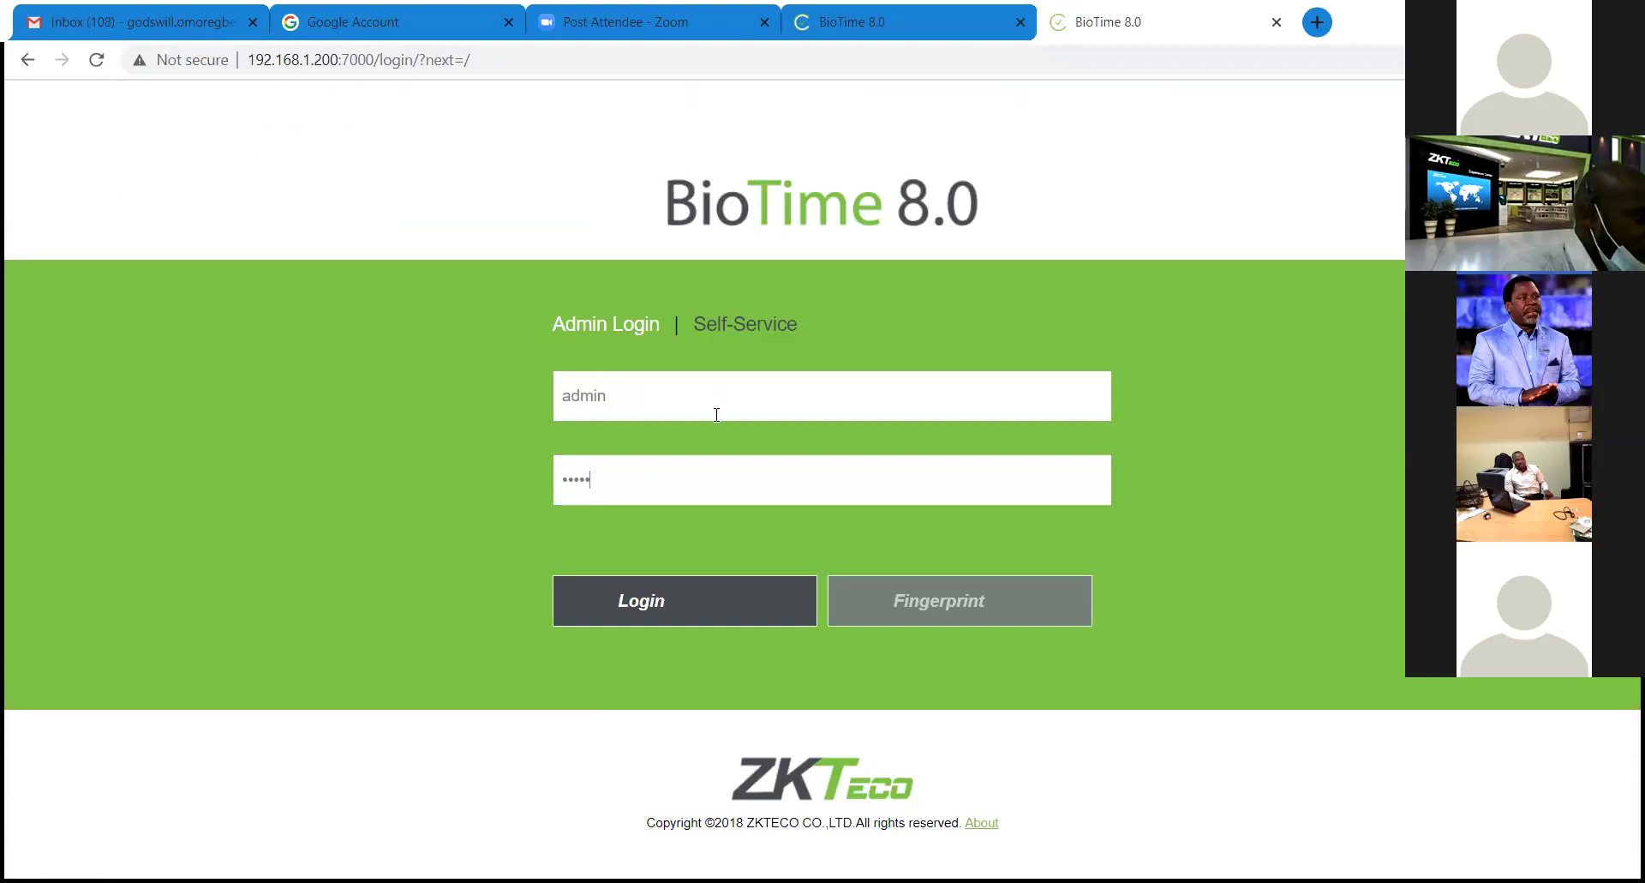
{"action": "left_click", "coordinate": [680, 619]}
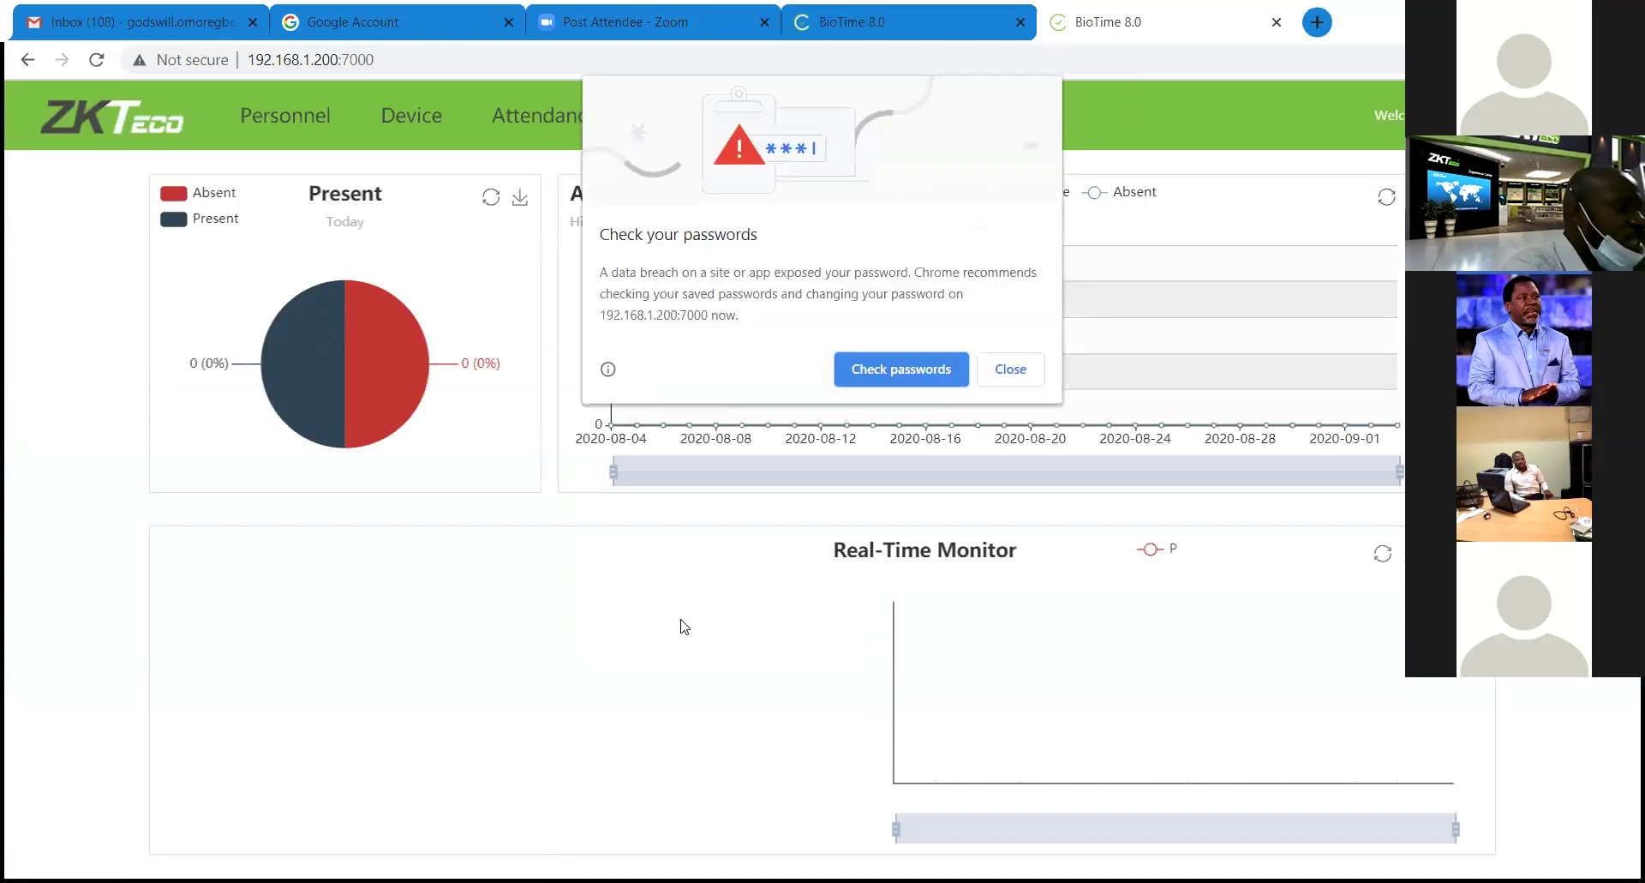
{"action": "left_click", "coordinate": [1014, 368]}
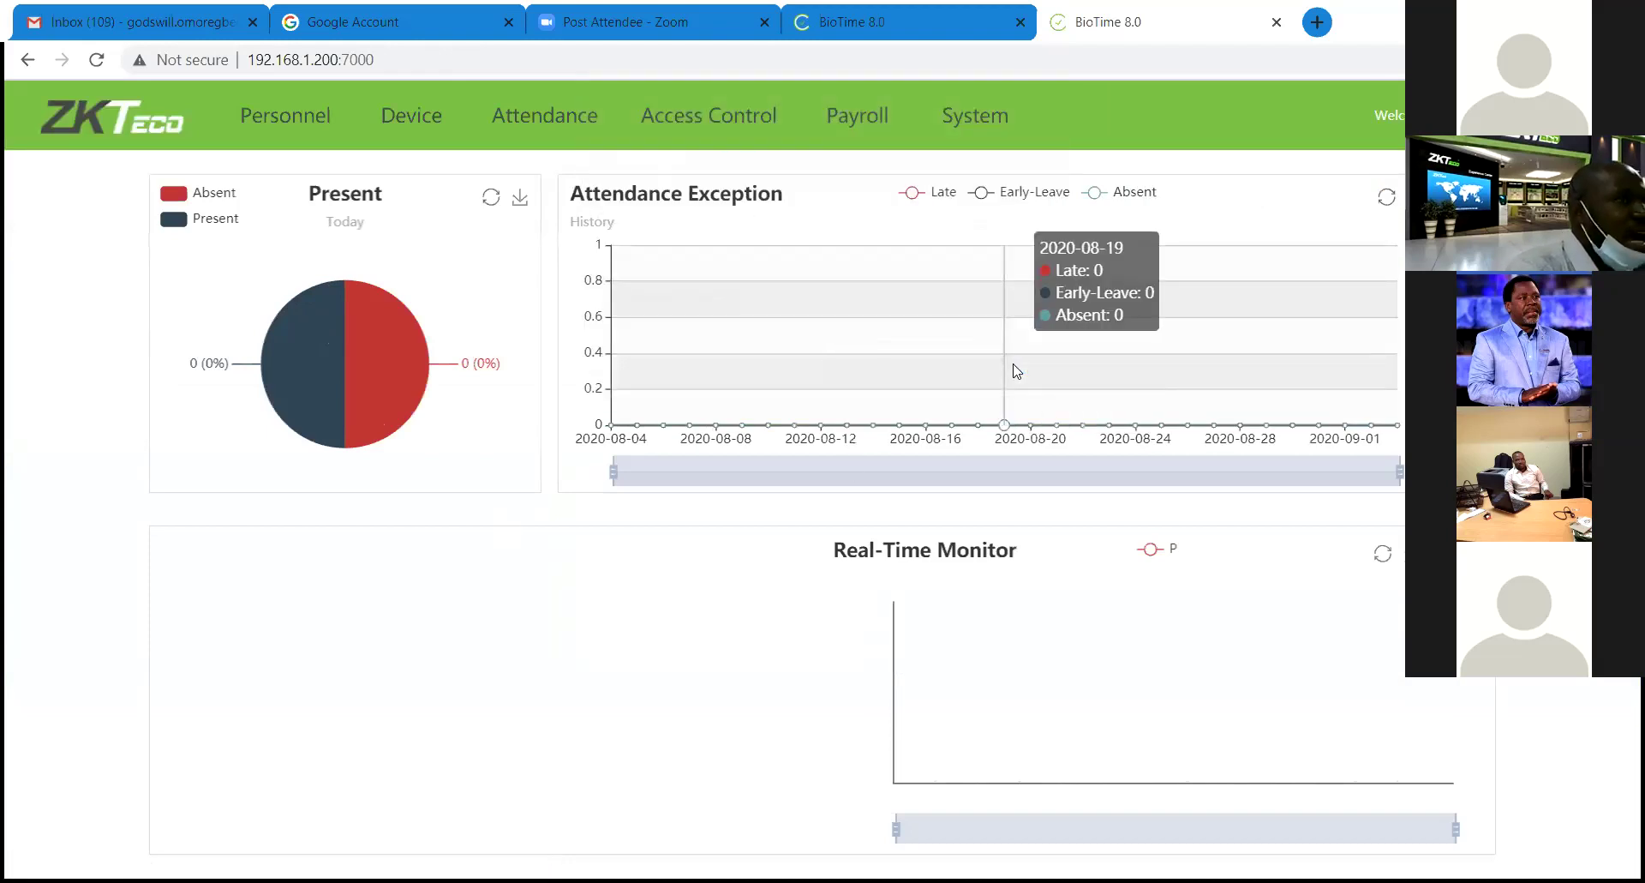
{"action": "left_click", "coordinate": [439, 138]}
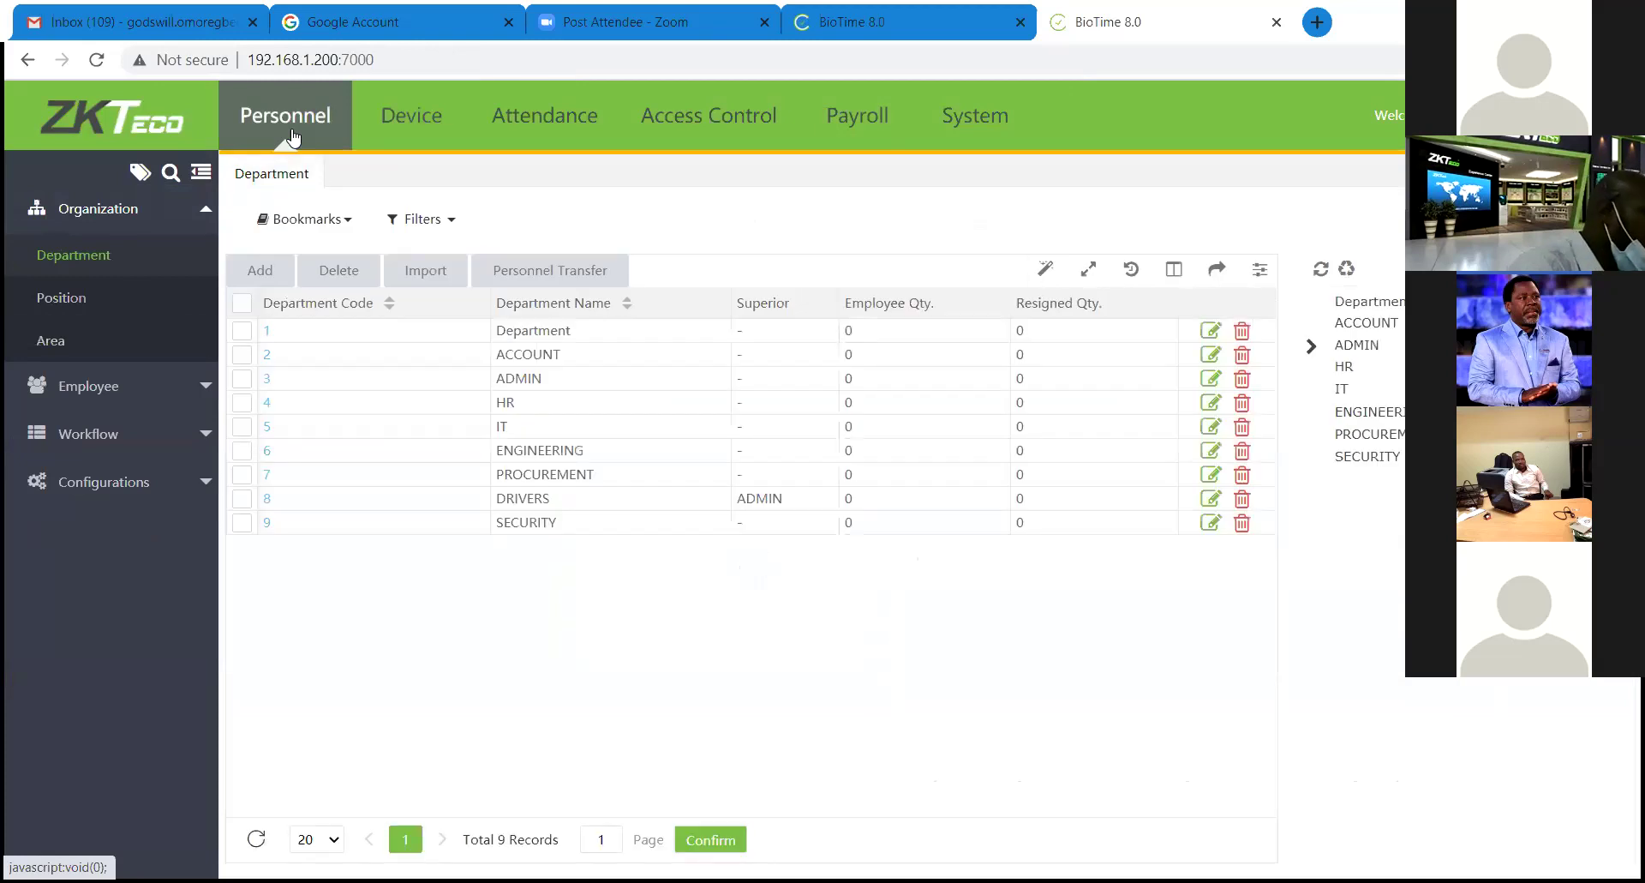
Check the five areas, then open the edit dialog of the 192.168.1.201 terminal.
{"action": "left_click", "coordinate": [62, 343]}
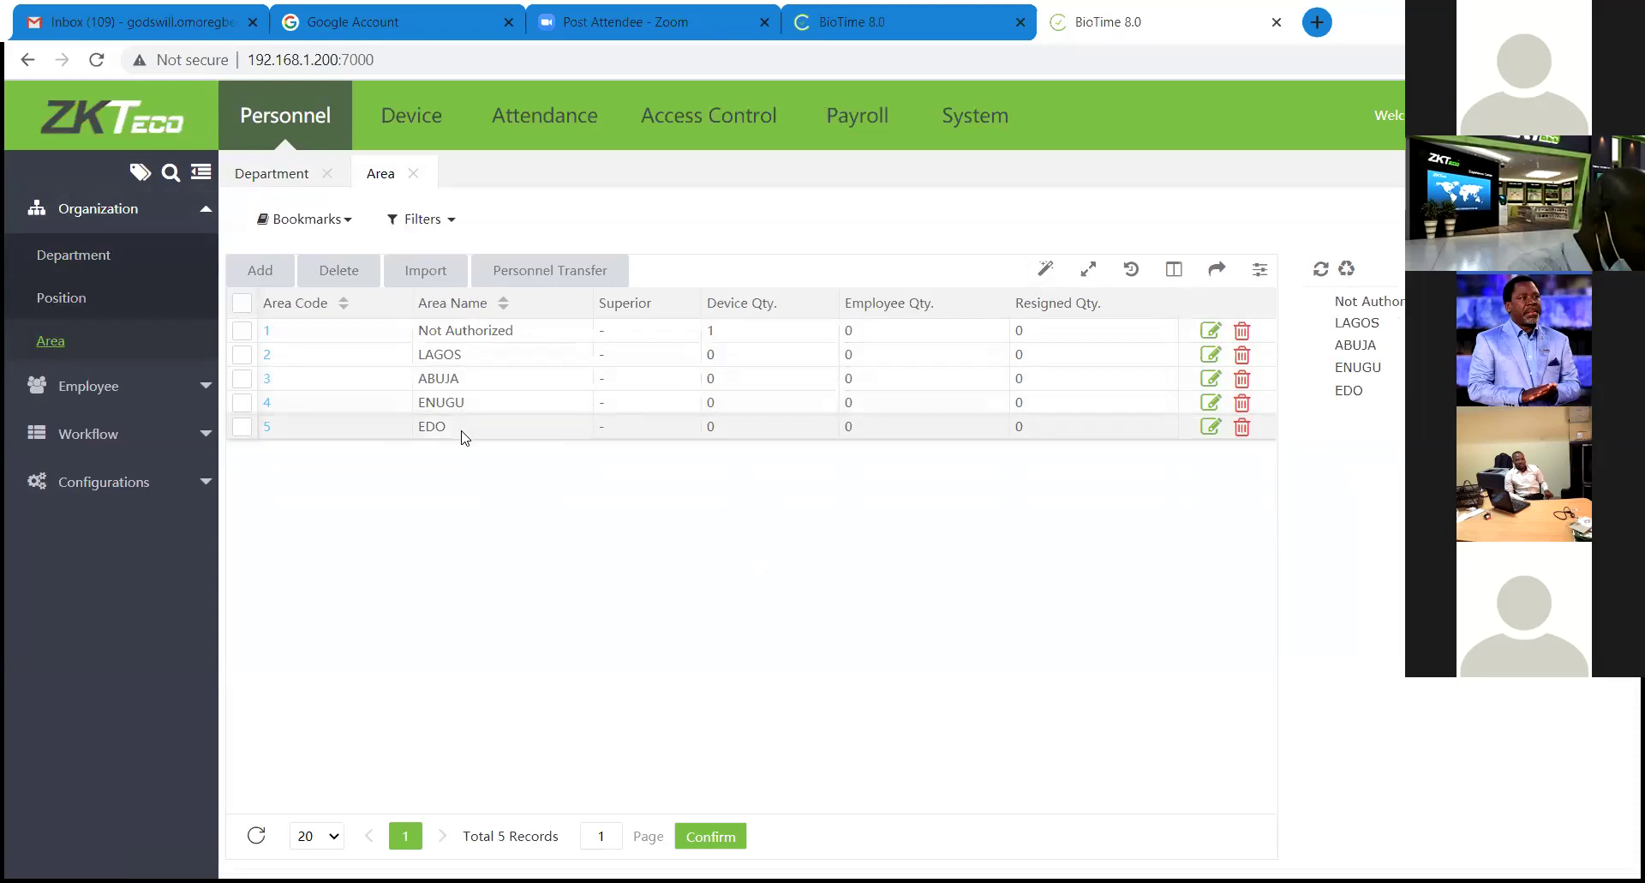
{"action": "left_click", "coordinate": [423, 125]}
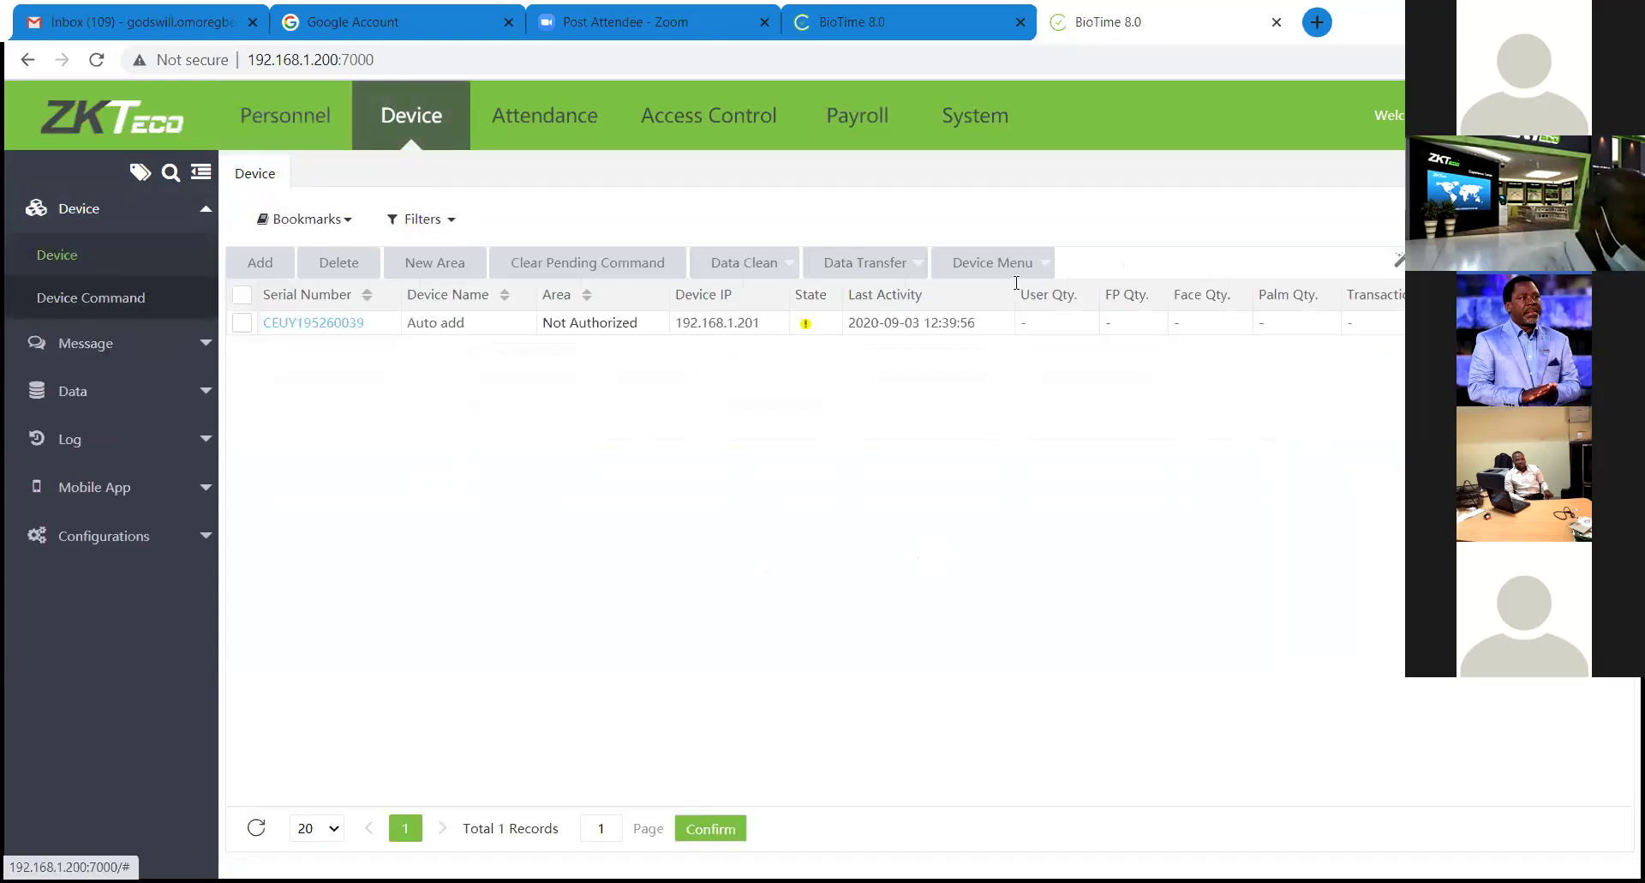
{"action": "left_click", "coordinate": [314, 323]}
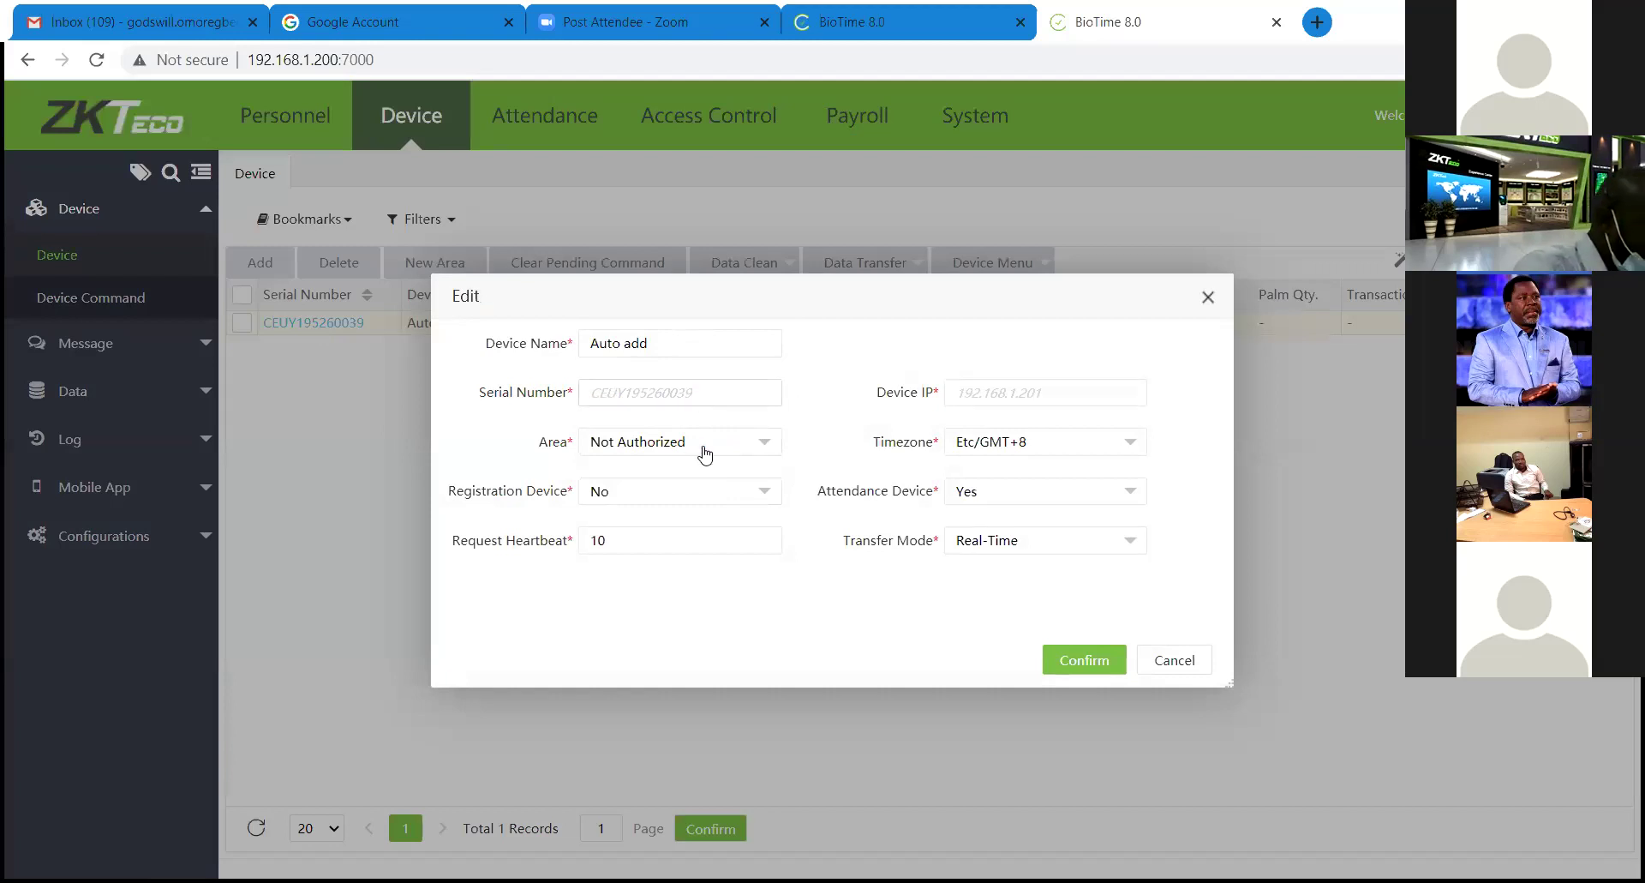
Set the device's Area to LAGOS, keep Registration Device as No, and confirm.
{"action": "left_click", "coordinate": [747, 446]}
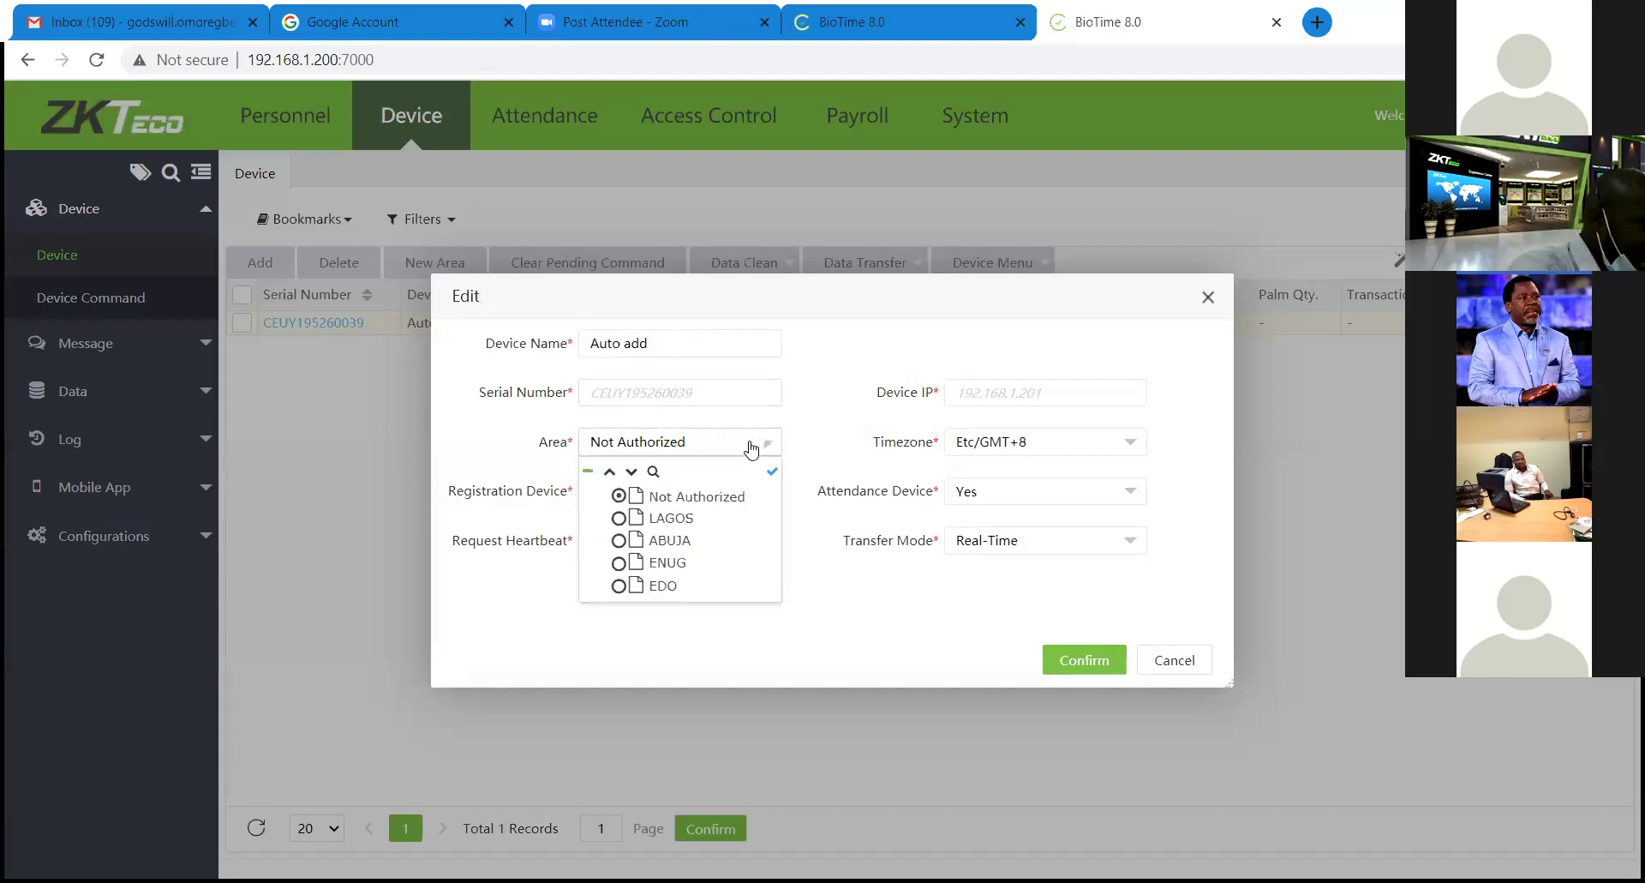
{"action": "left_click", "coordinate": [670, 518]}
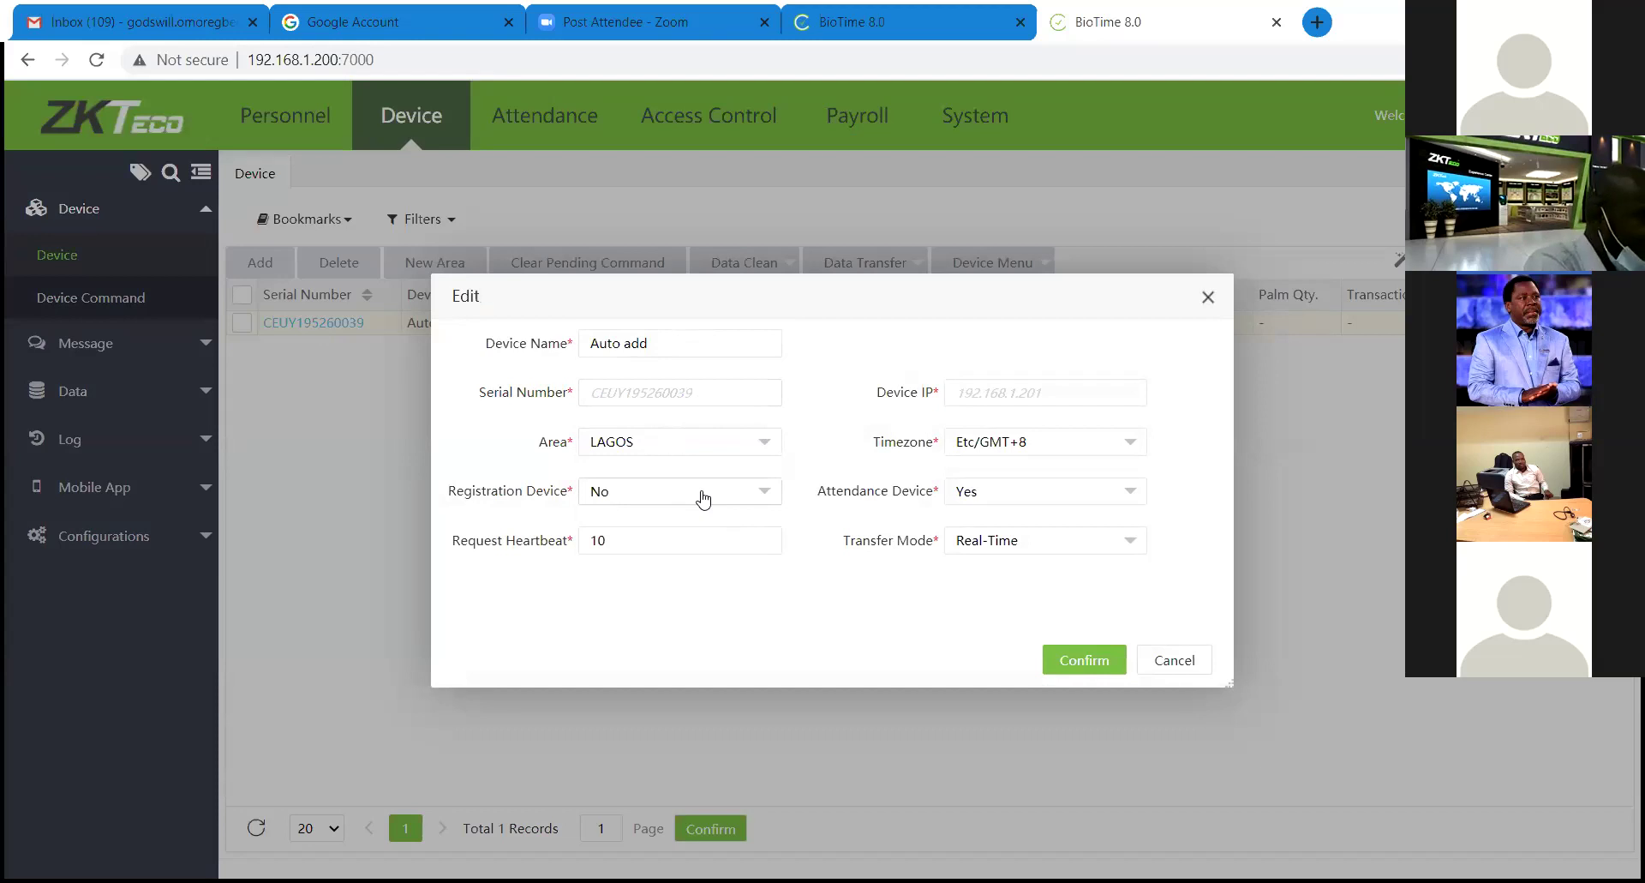
{"action": "left_click", "coordinate": [763, 496]}
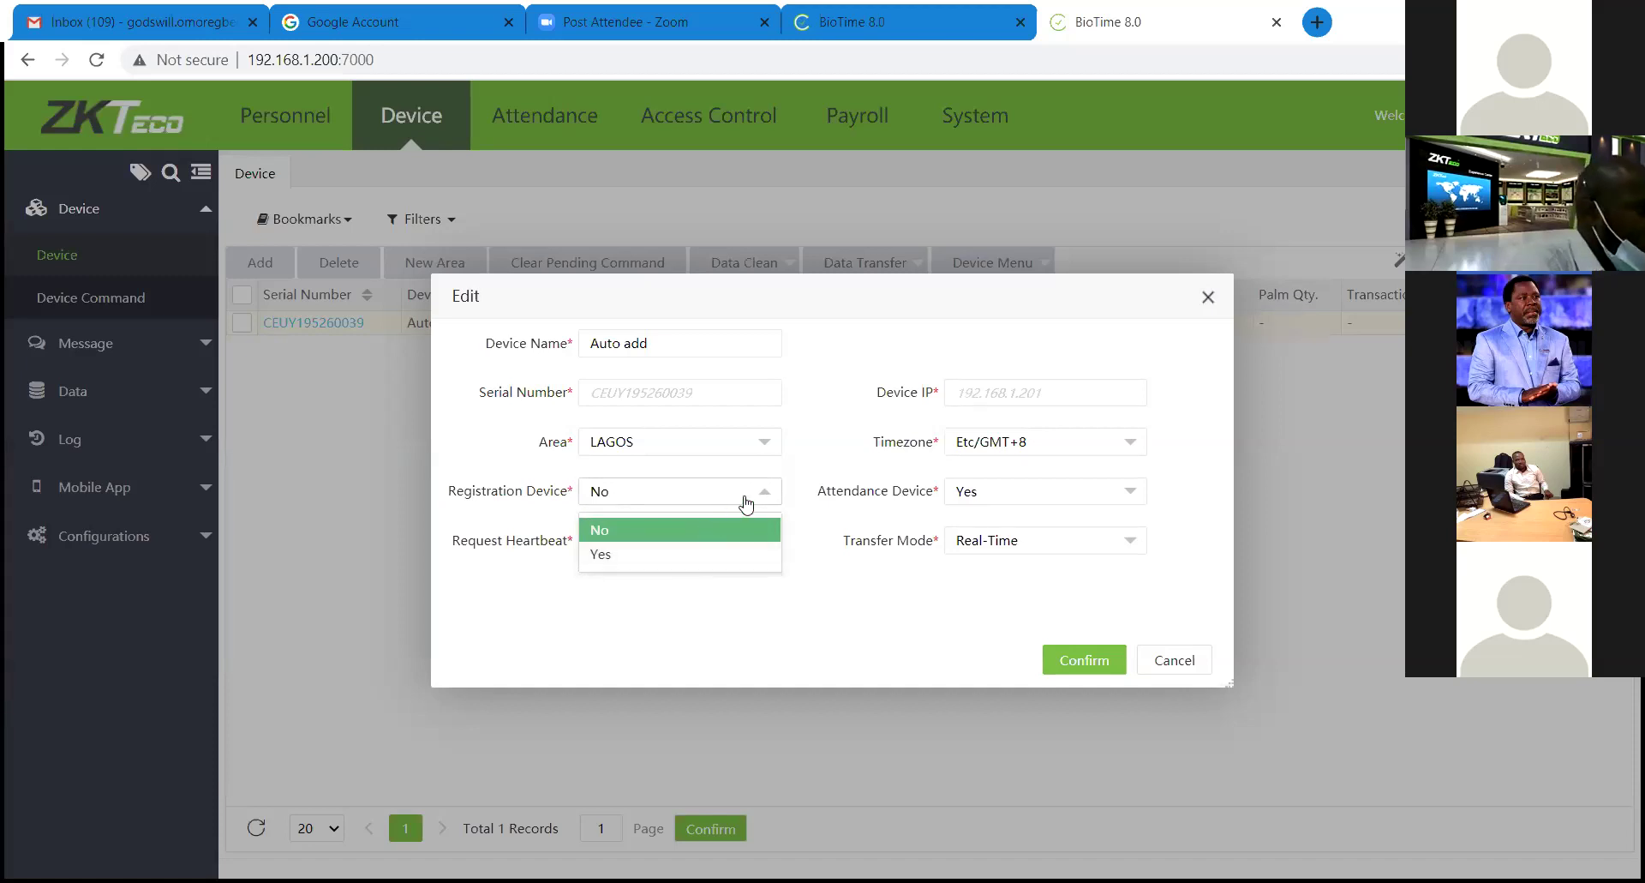
{"action": "left_click", "coordinate": [773, 611]}
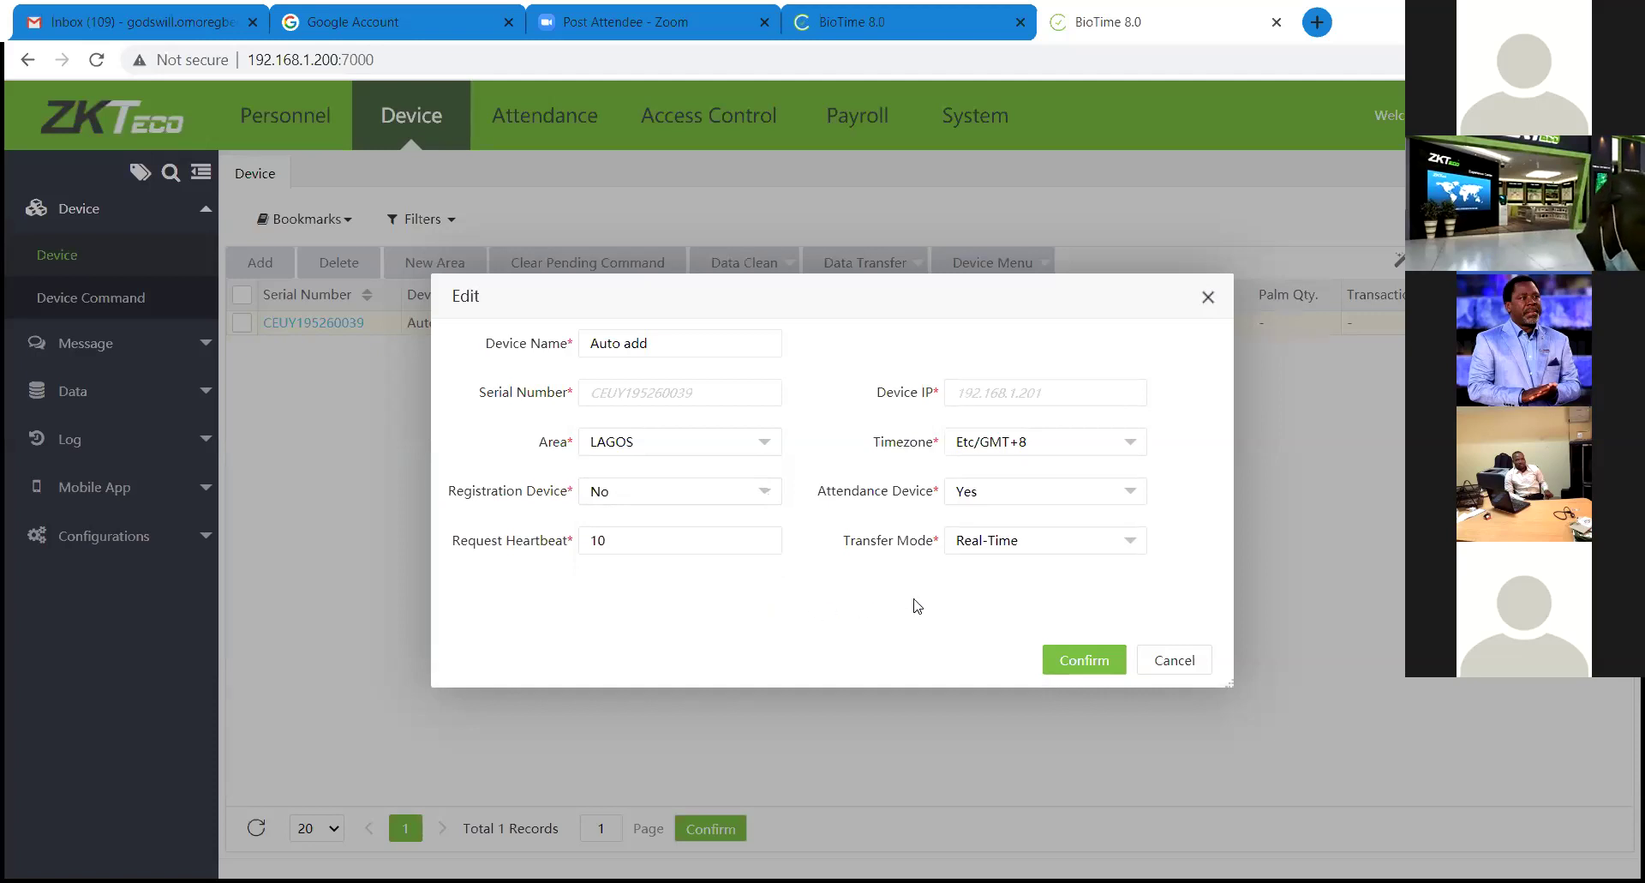
{"action": "left_click", "coordinate": [1058, 655]}
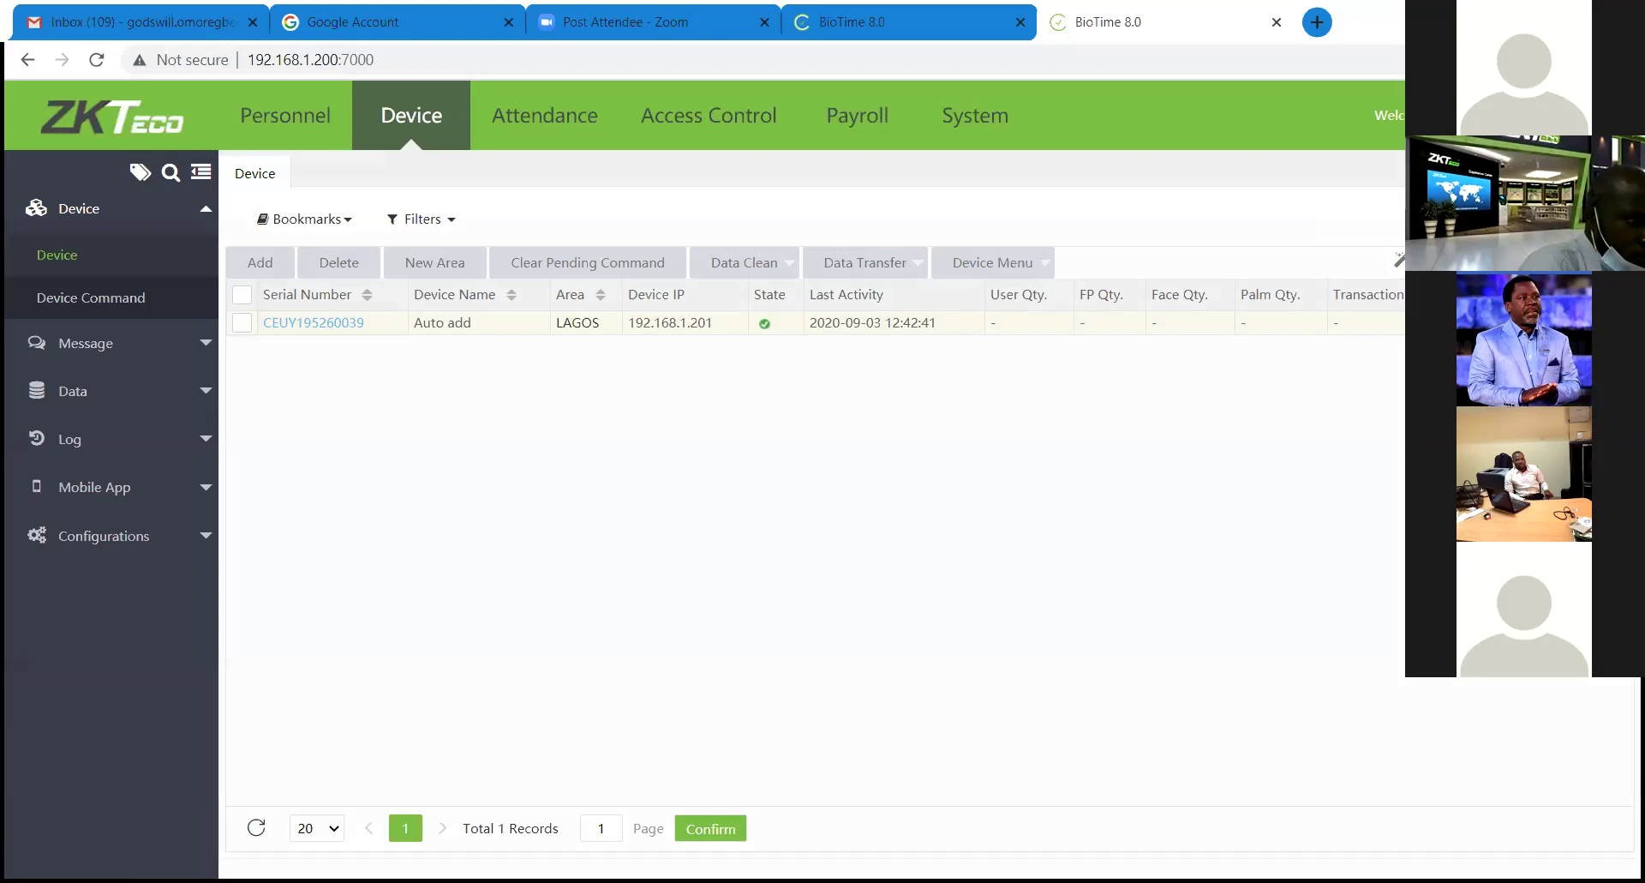
Set the device's timezone to Etc/GMT+1, save it, and reopen its edit dialog.
{"action": "left_click", "coordinate": [314, 322]}
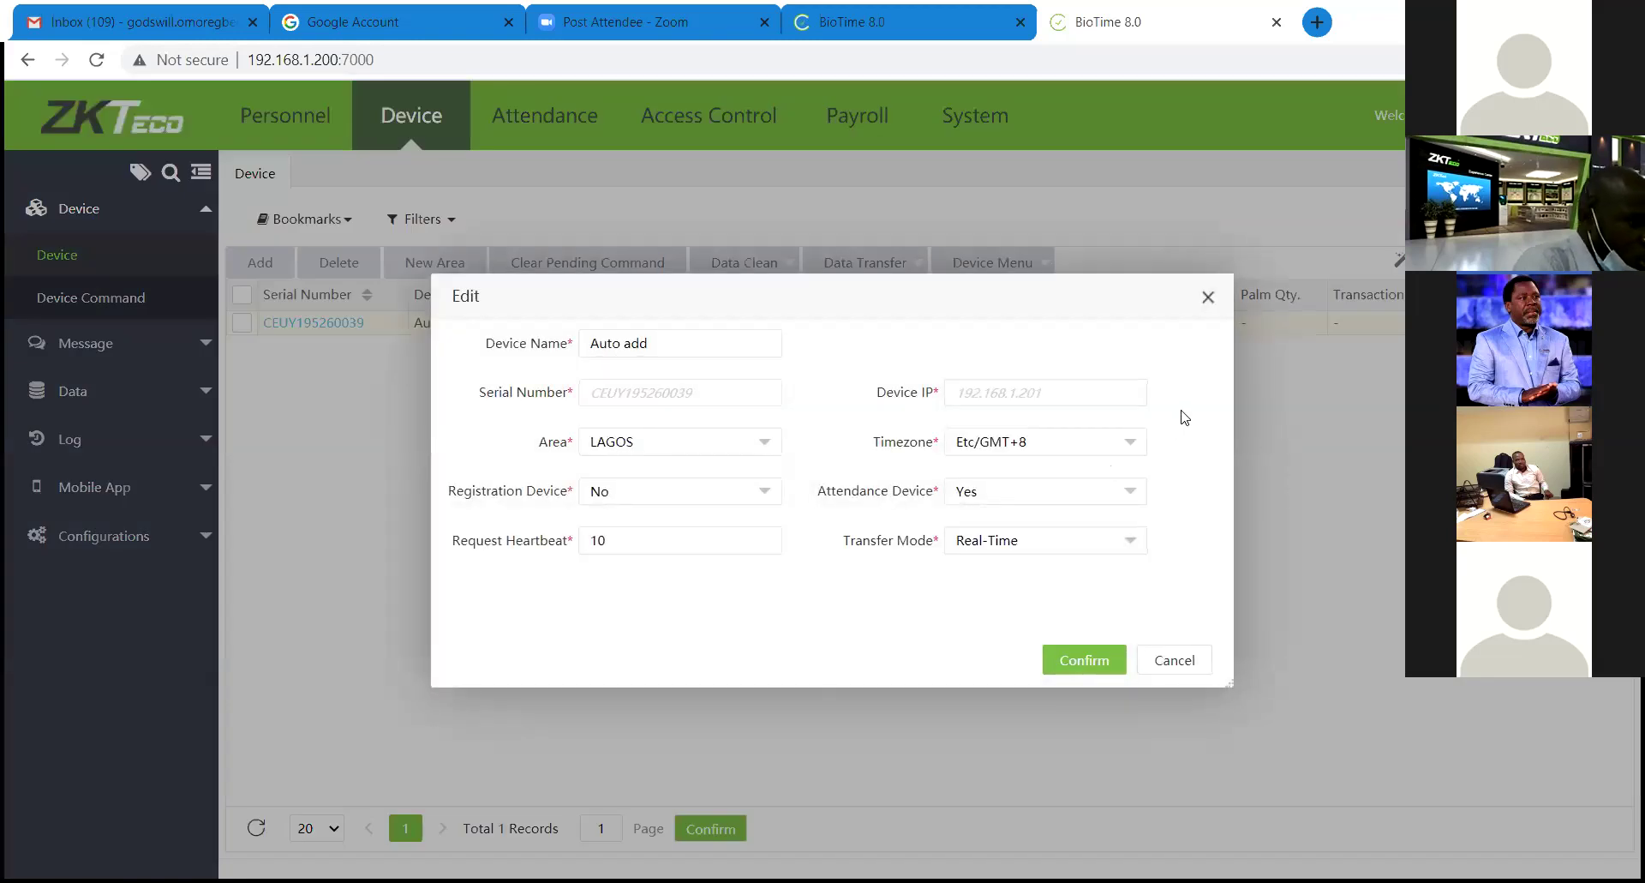
{"action": "left_click", "coordinate": [1134, 445]}
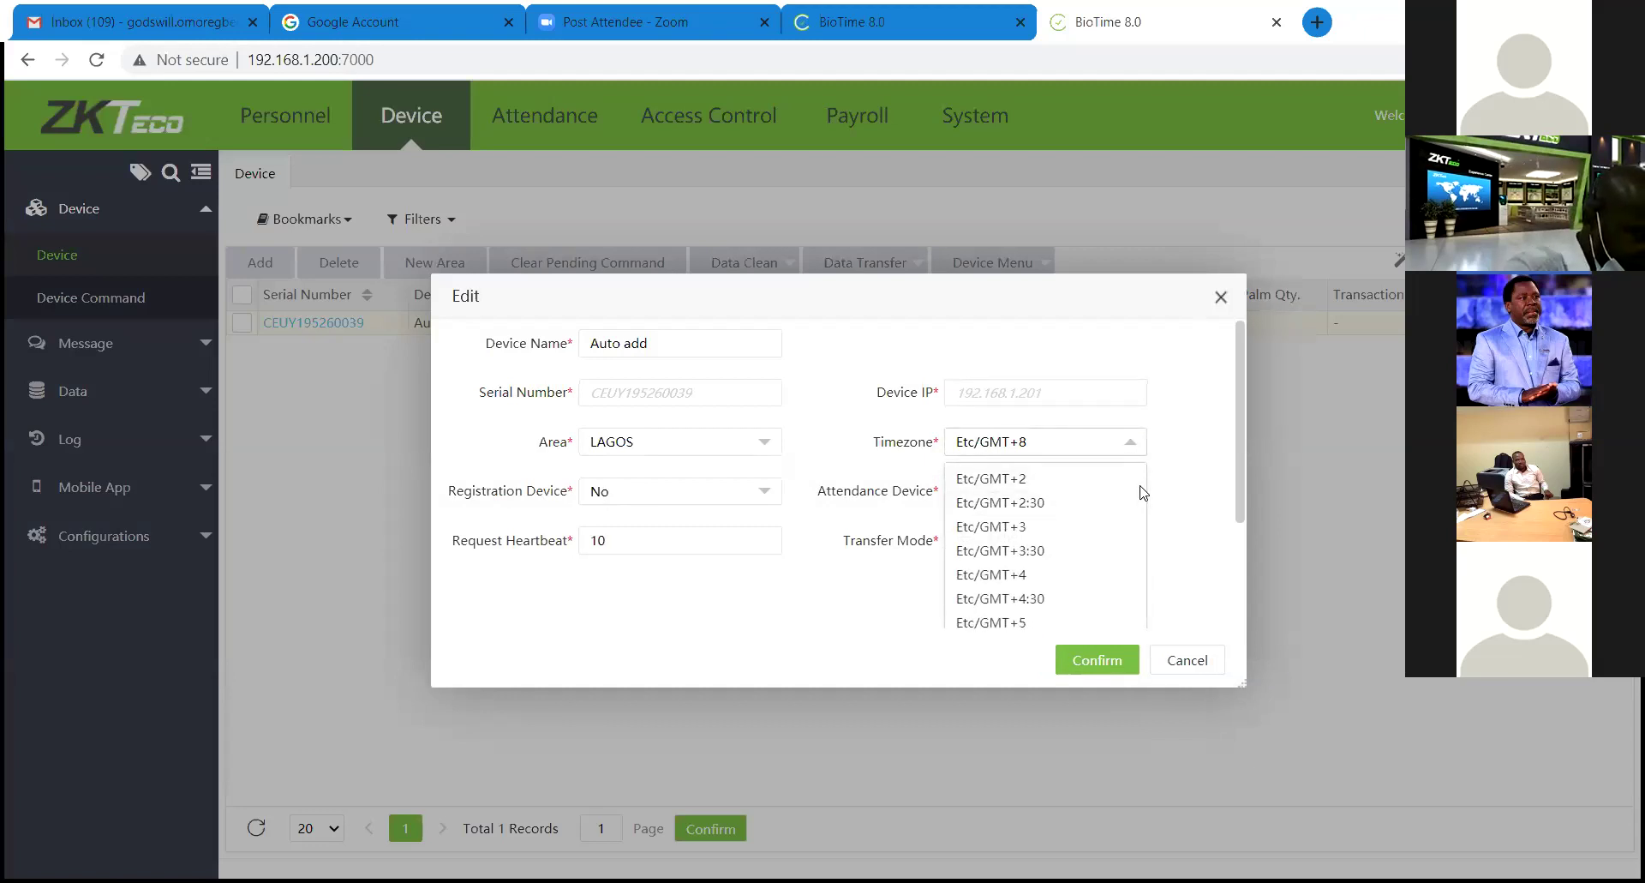
{"action": "left_click", "coordinate": [1054, 466]}
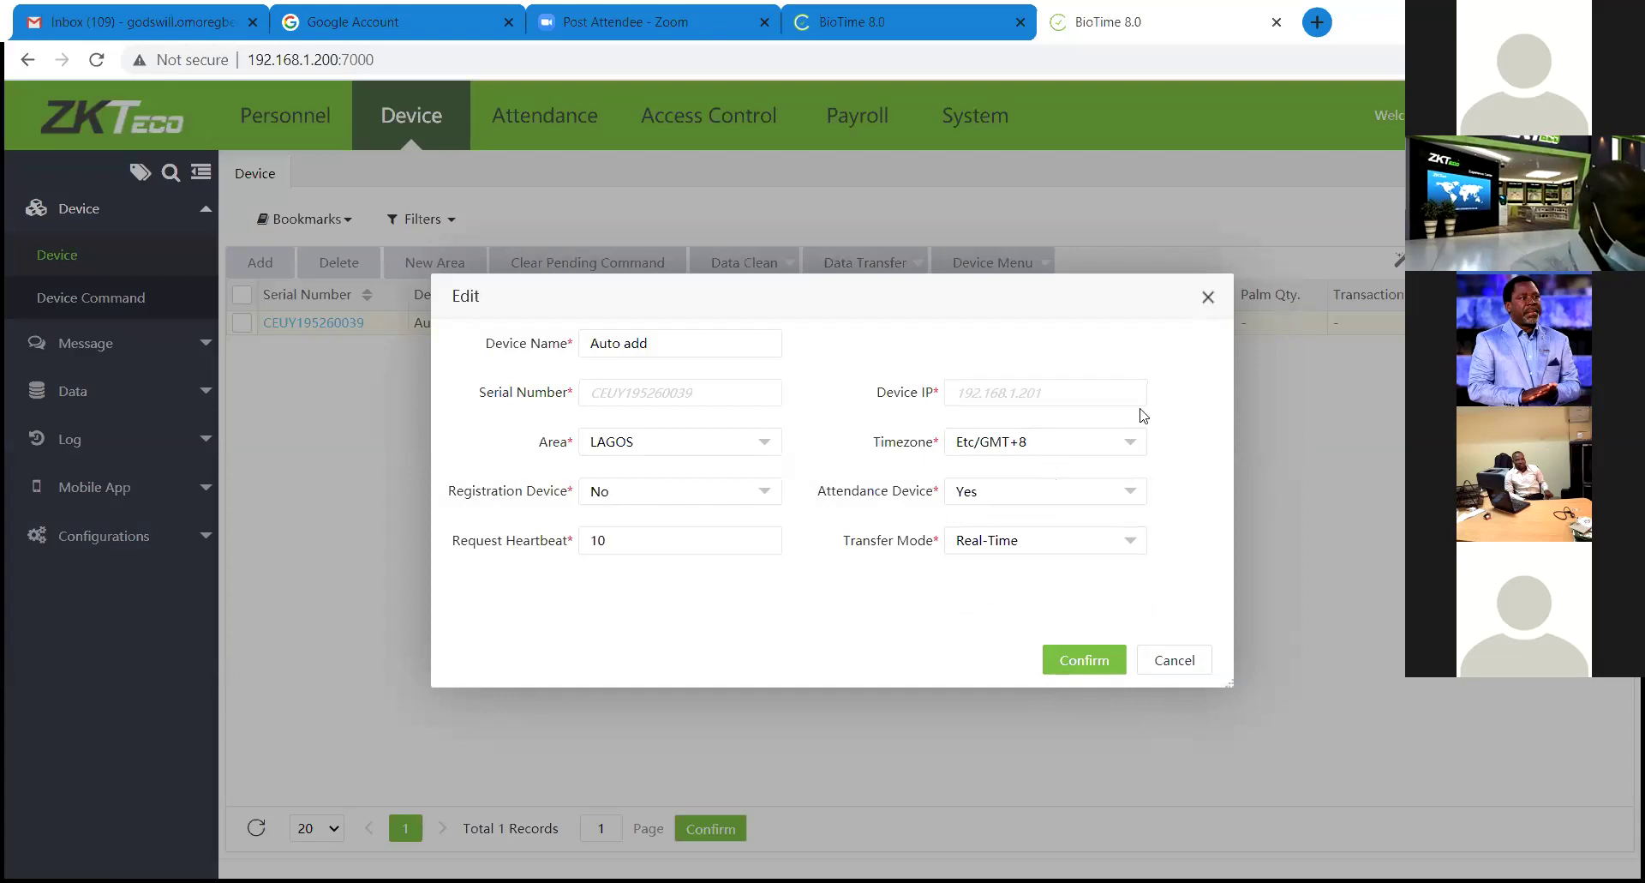
{"action": "left_click", "coordinate": [1130, 446]}
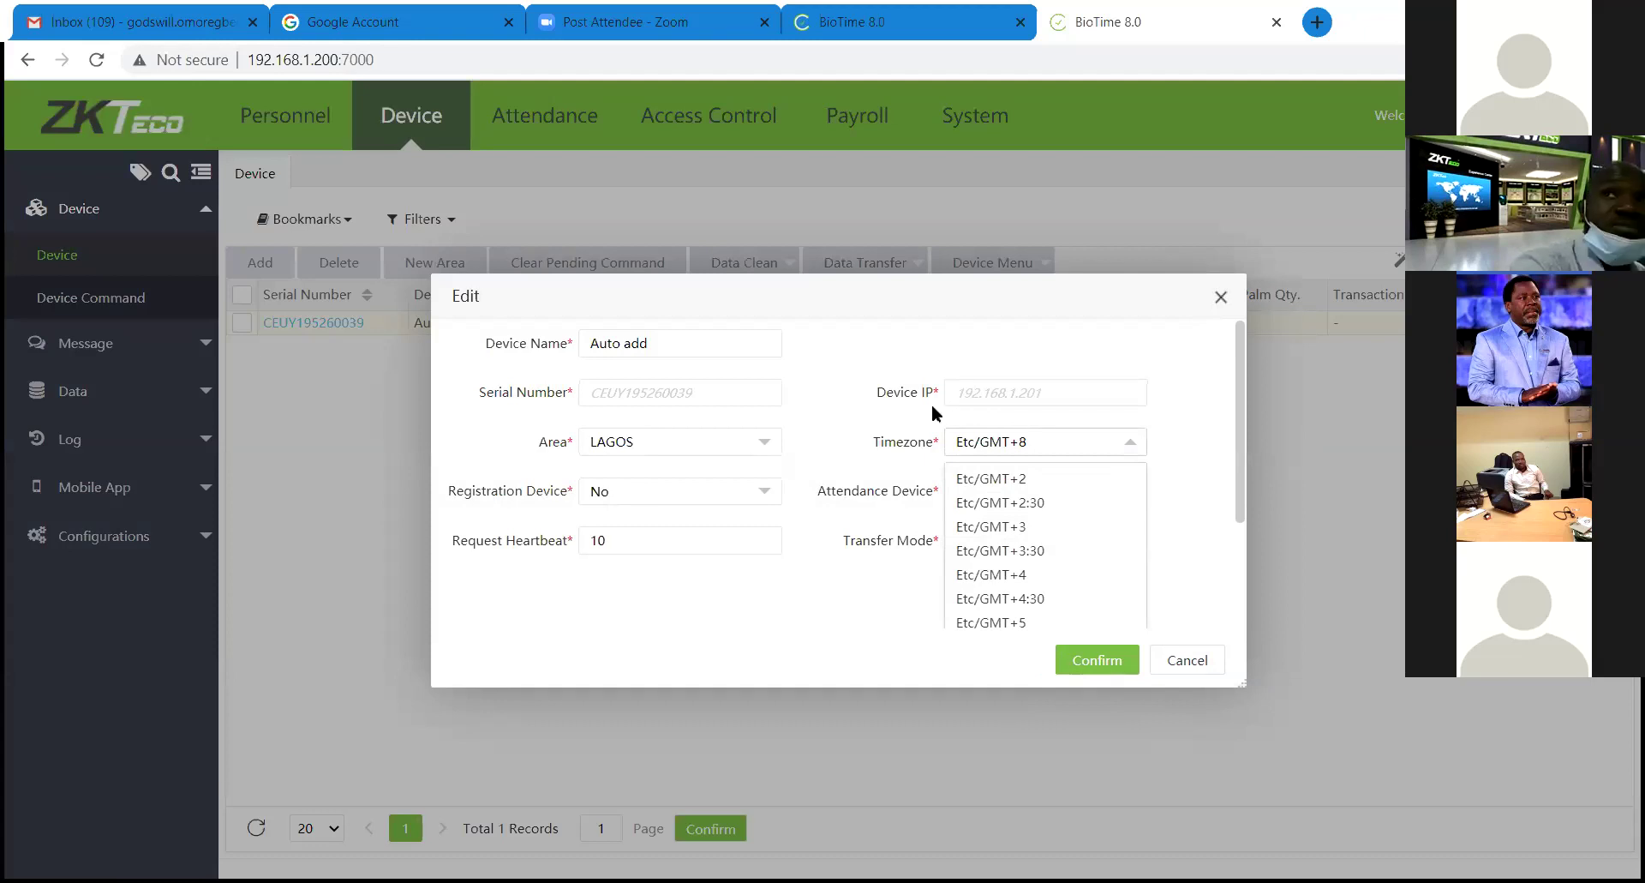
{"action": "left_click", "coordinate": [1124, 478]}
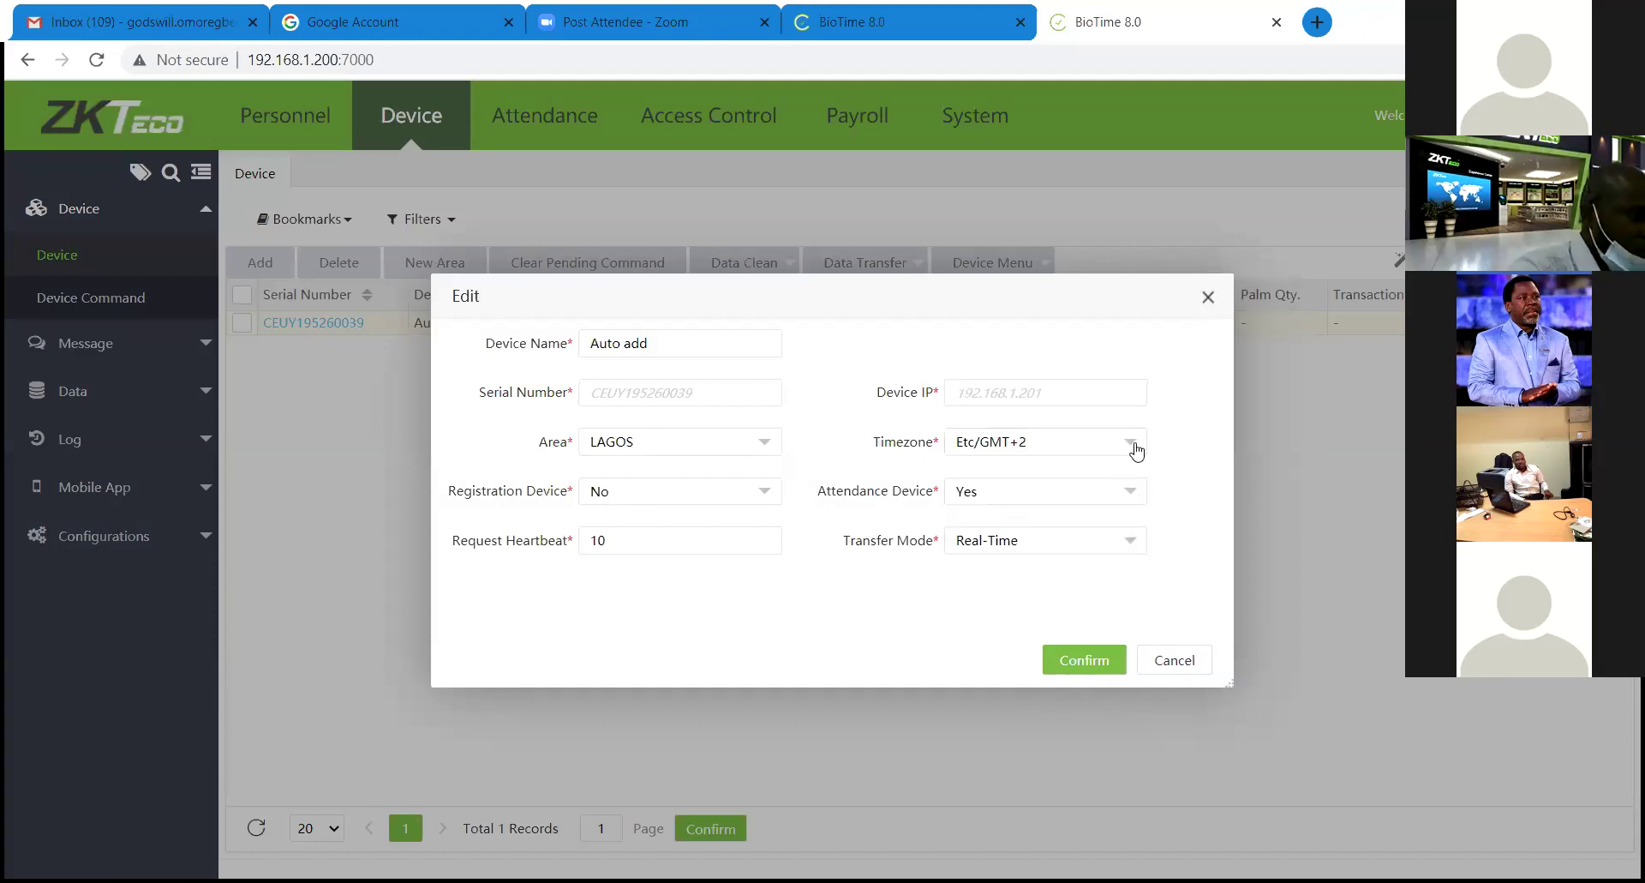
{"action": "left_click", "coordinate": [1133, 447]}
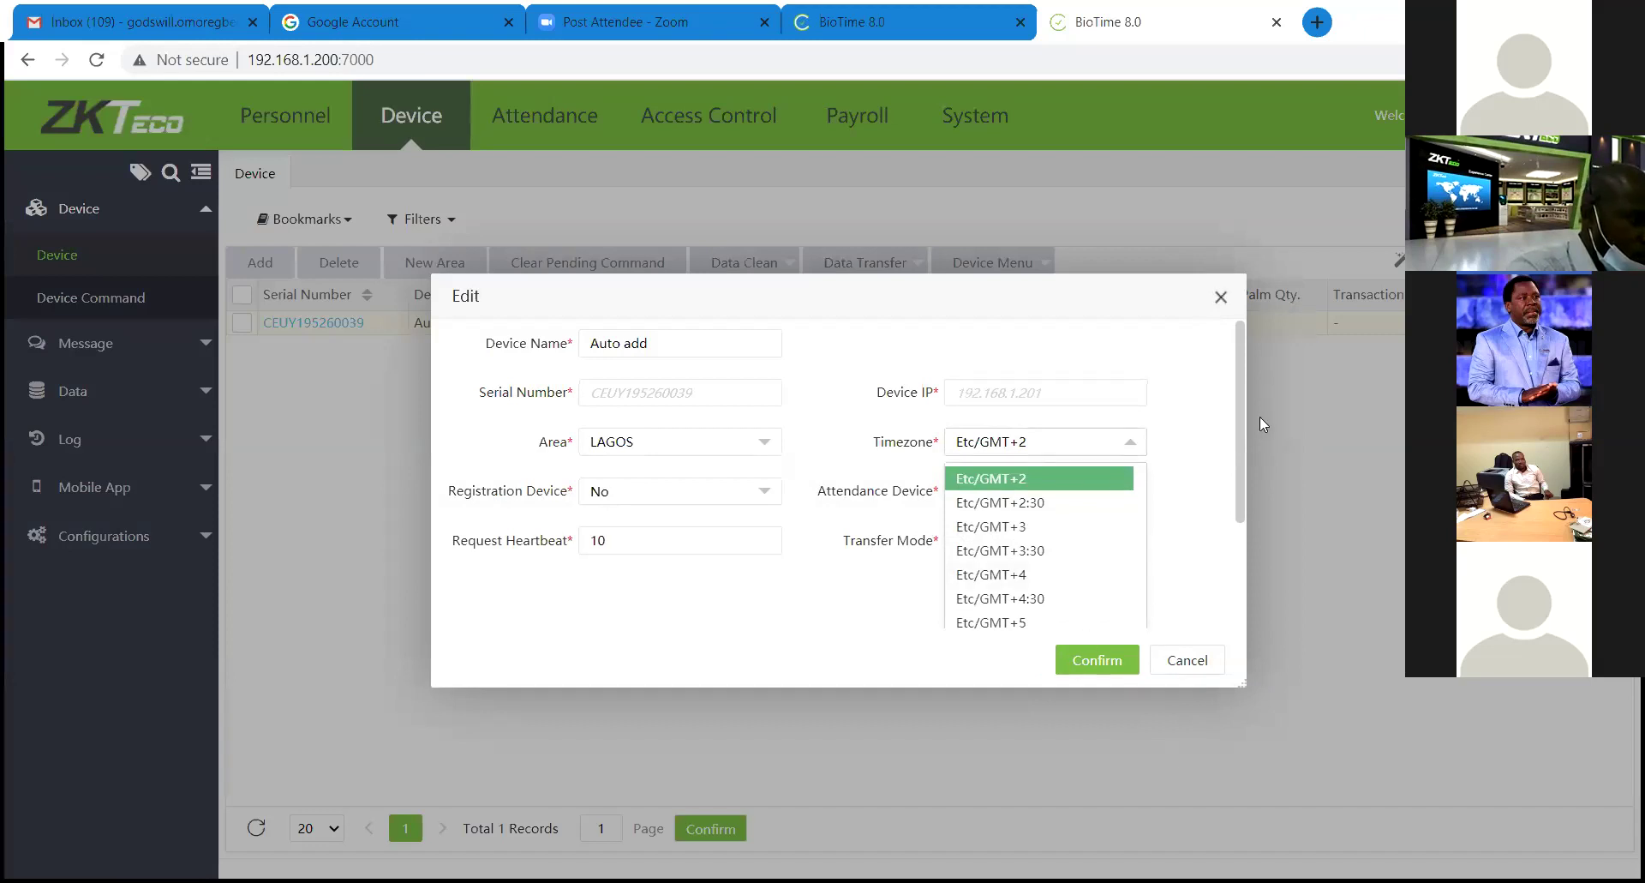
{"action": "left_click_drag", "start_coordinate": [1242, 418], "coordinate": [1234, 518]}
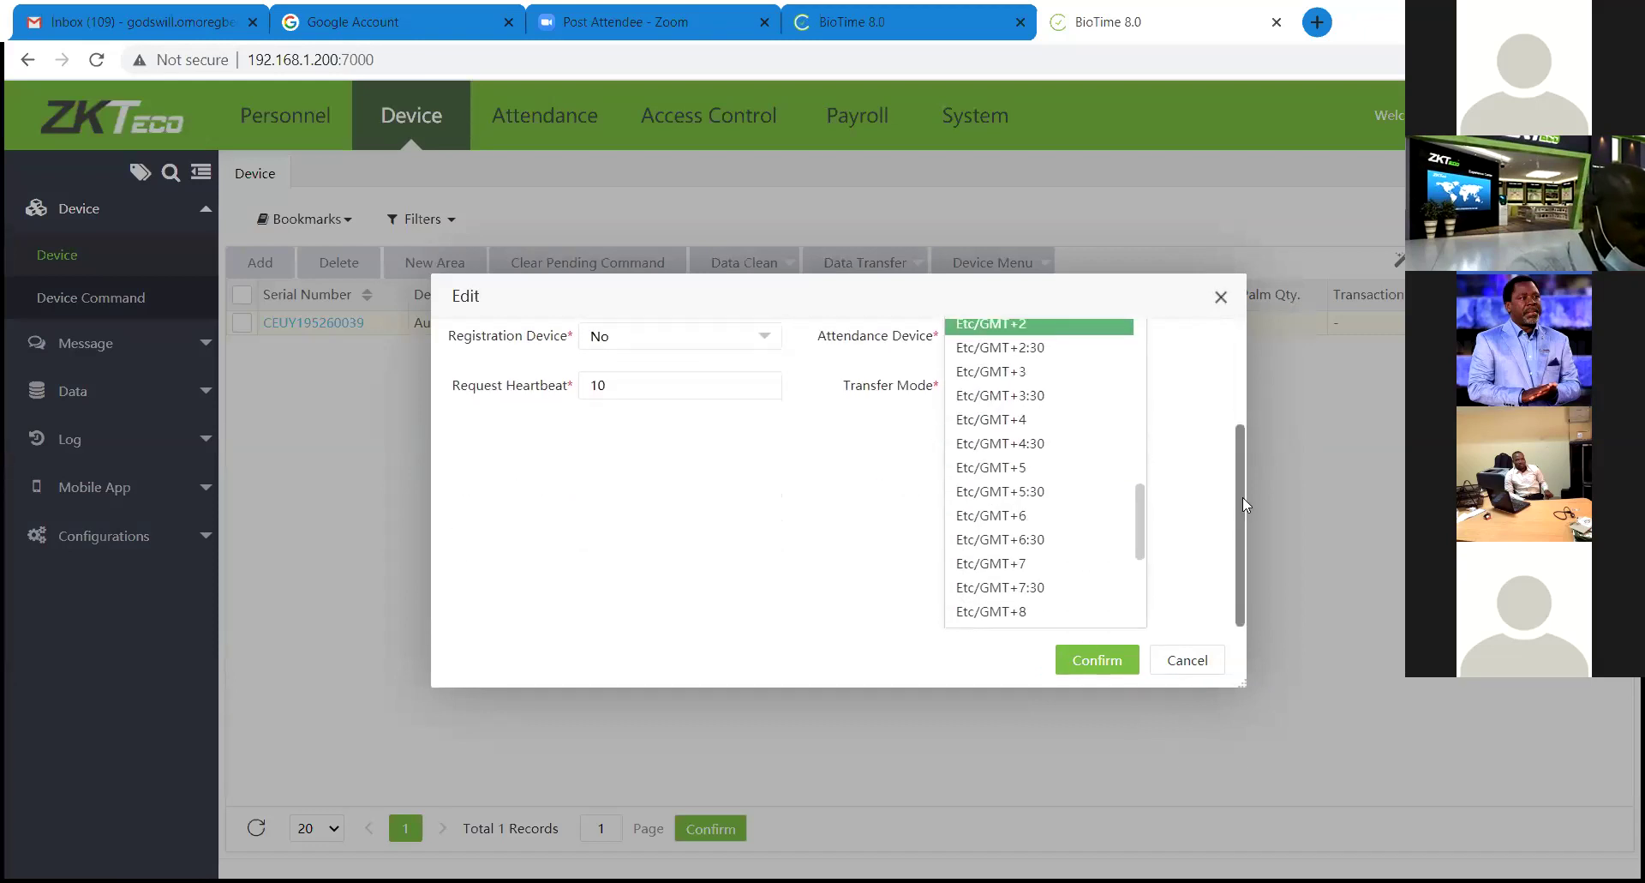
{"action": "scroll", "coordinate": [1241, 493], "scroll_direction": "up", "scroll_amount": 1}
{"action": "scroll", "coordinate": [1139, 473], "scroll_direction": "up", "scroll_amount": 3}
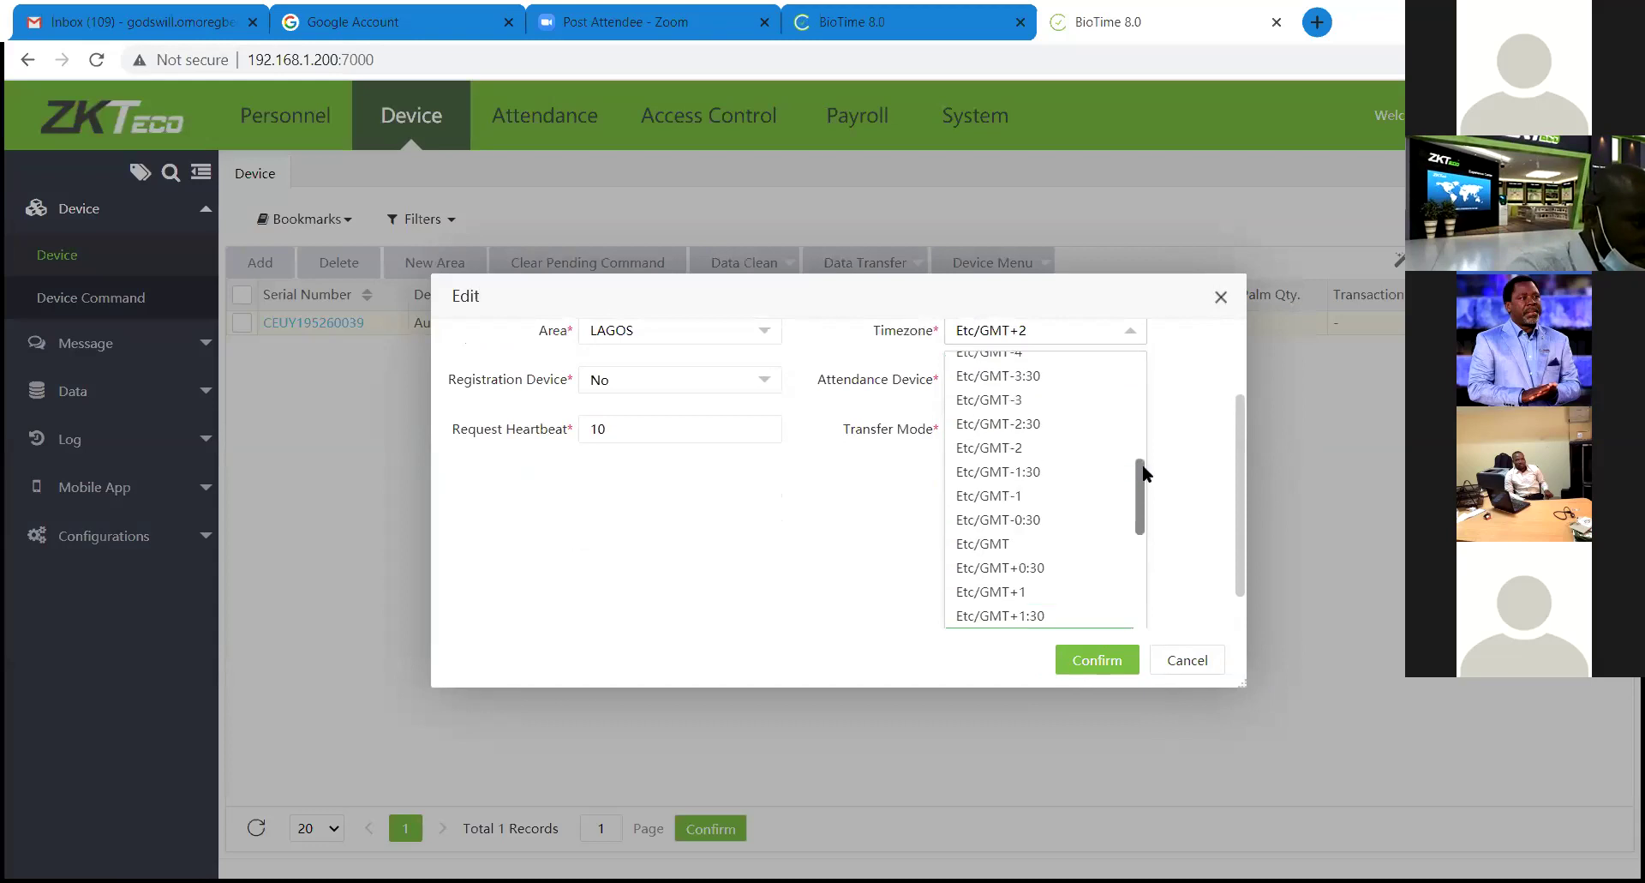
{"action": "left_click", "coordinate": [1017, 563]}
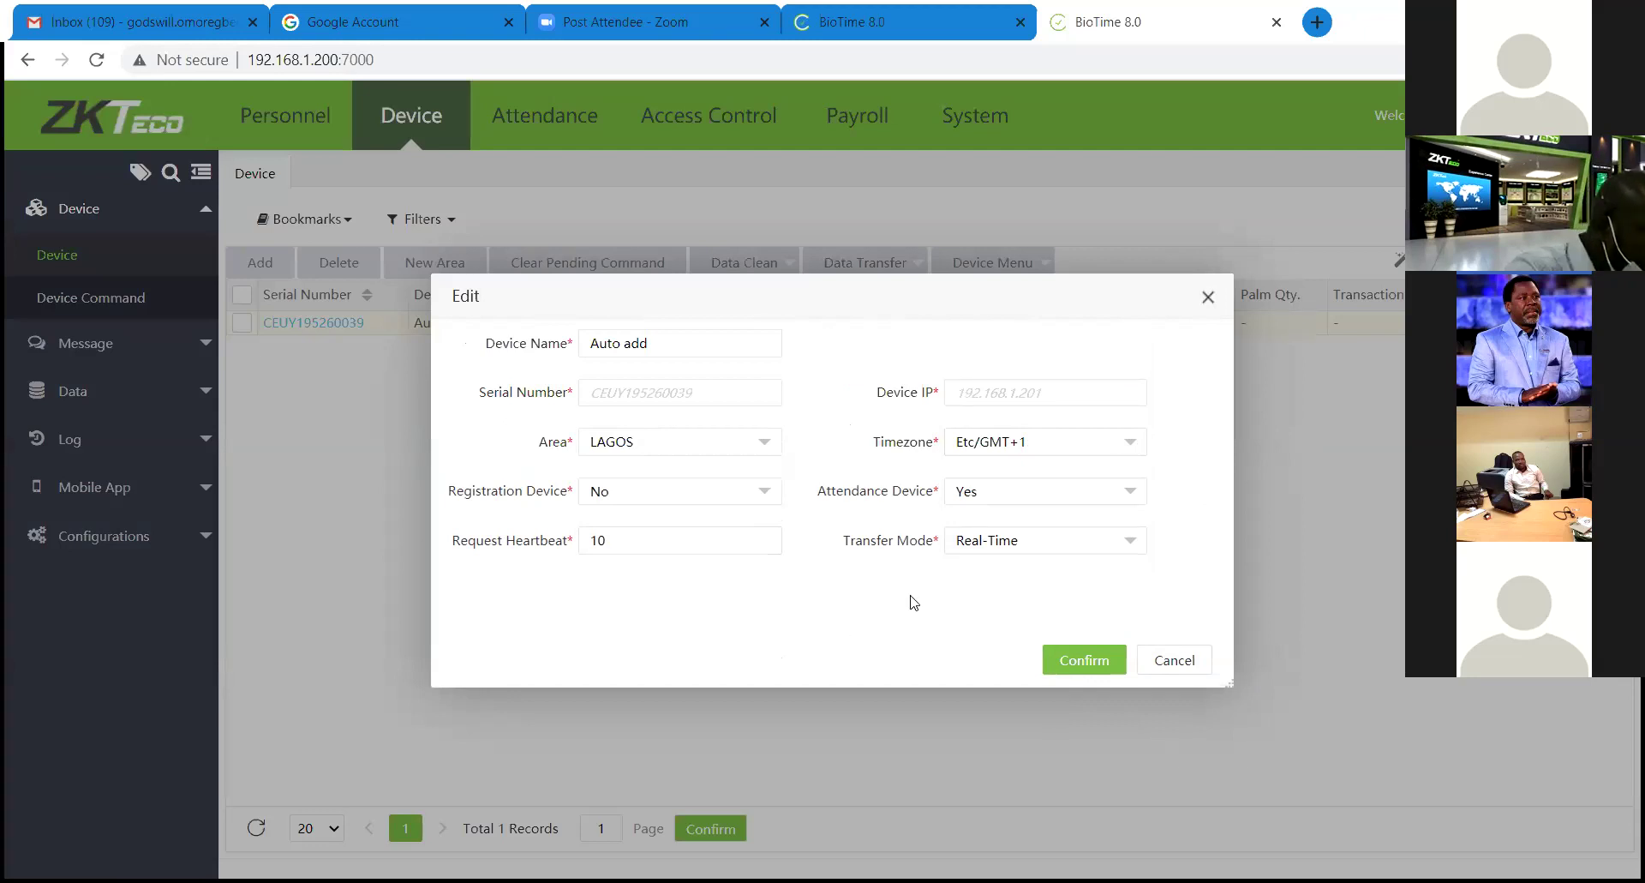
{"action": "left_click", "coordinate": [1093, 665]}
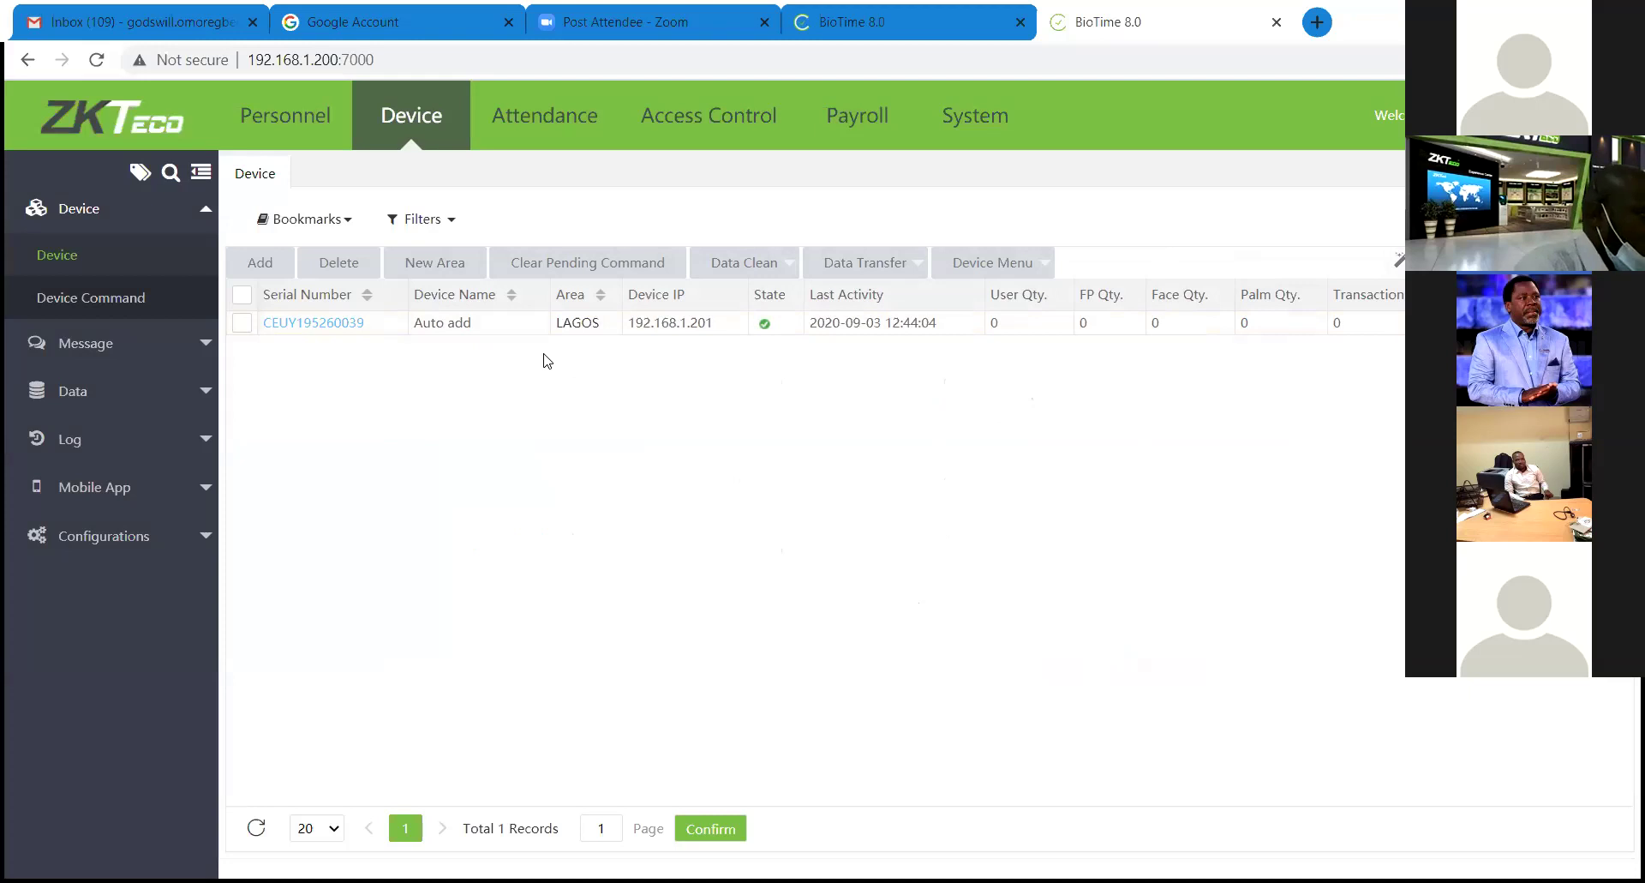
{"action": "left_click", "coordinate": [313, 322]}
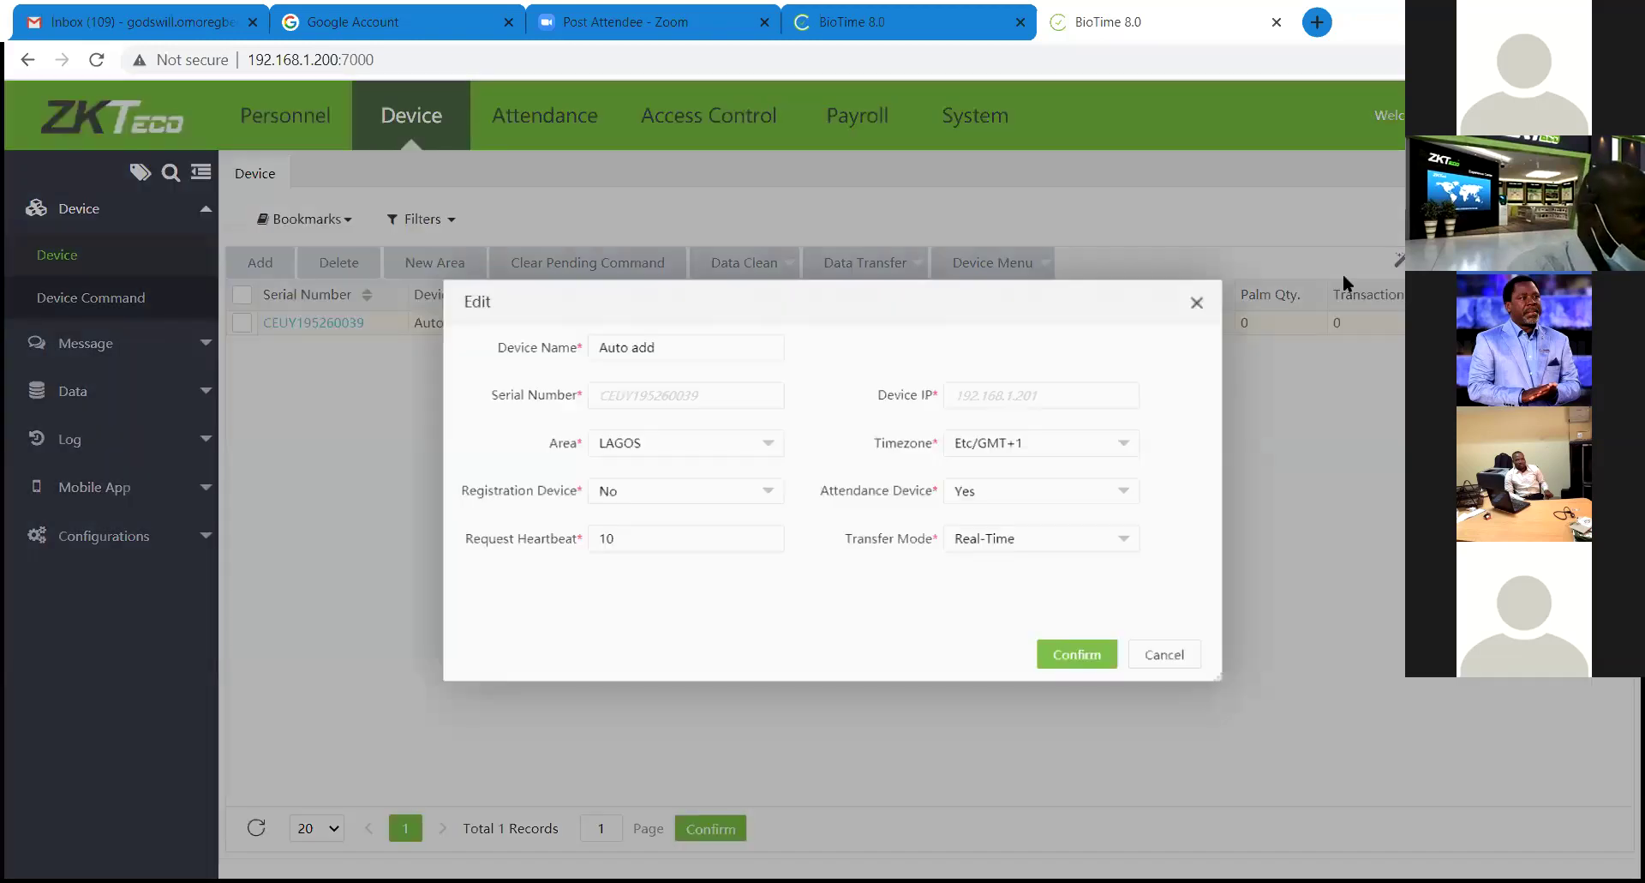
Rename the device from Auto add to INO1-A and tick its row in the list.
{"action": "left_click_drag", "start_coordinate": [725, 344], "coordinate": [517, 333]}
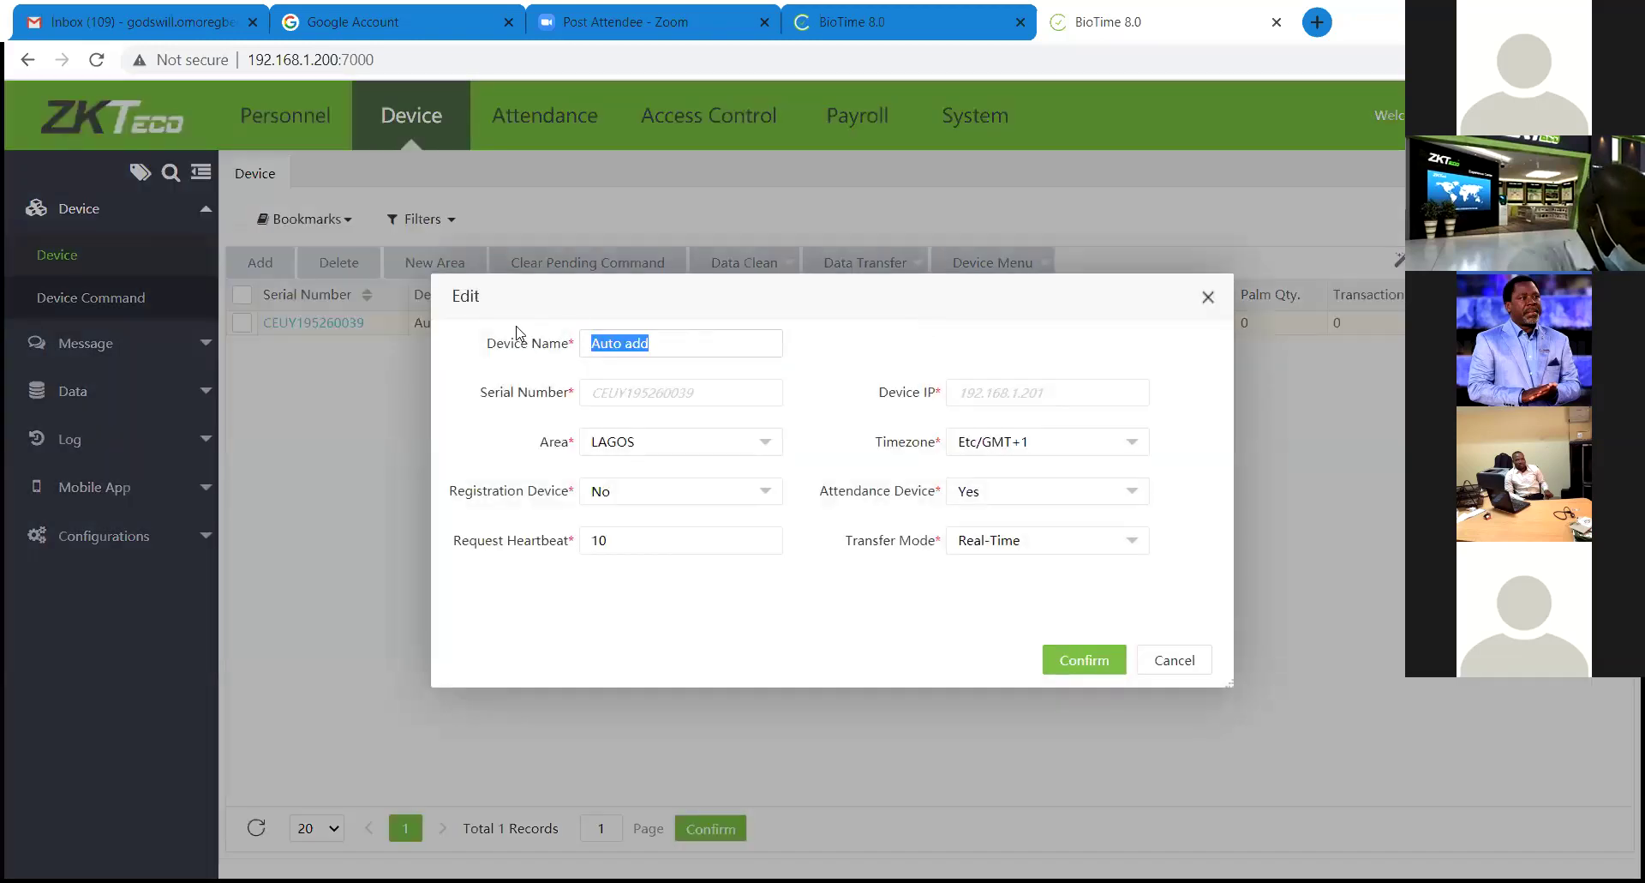
{"action": "type", "text": "INO1-A"}
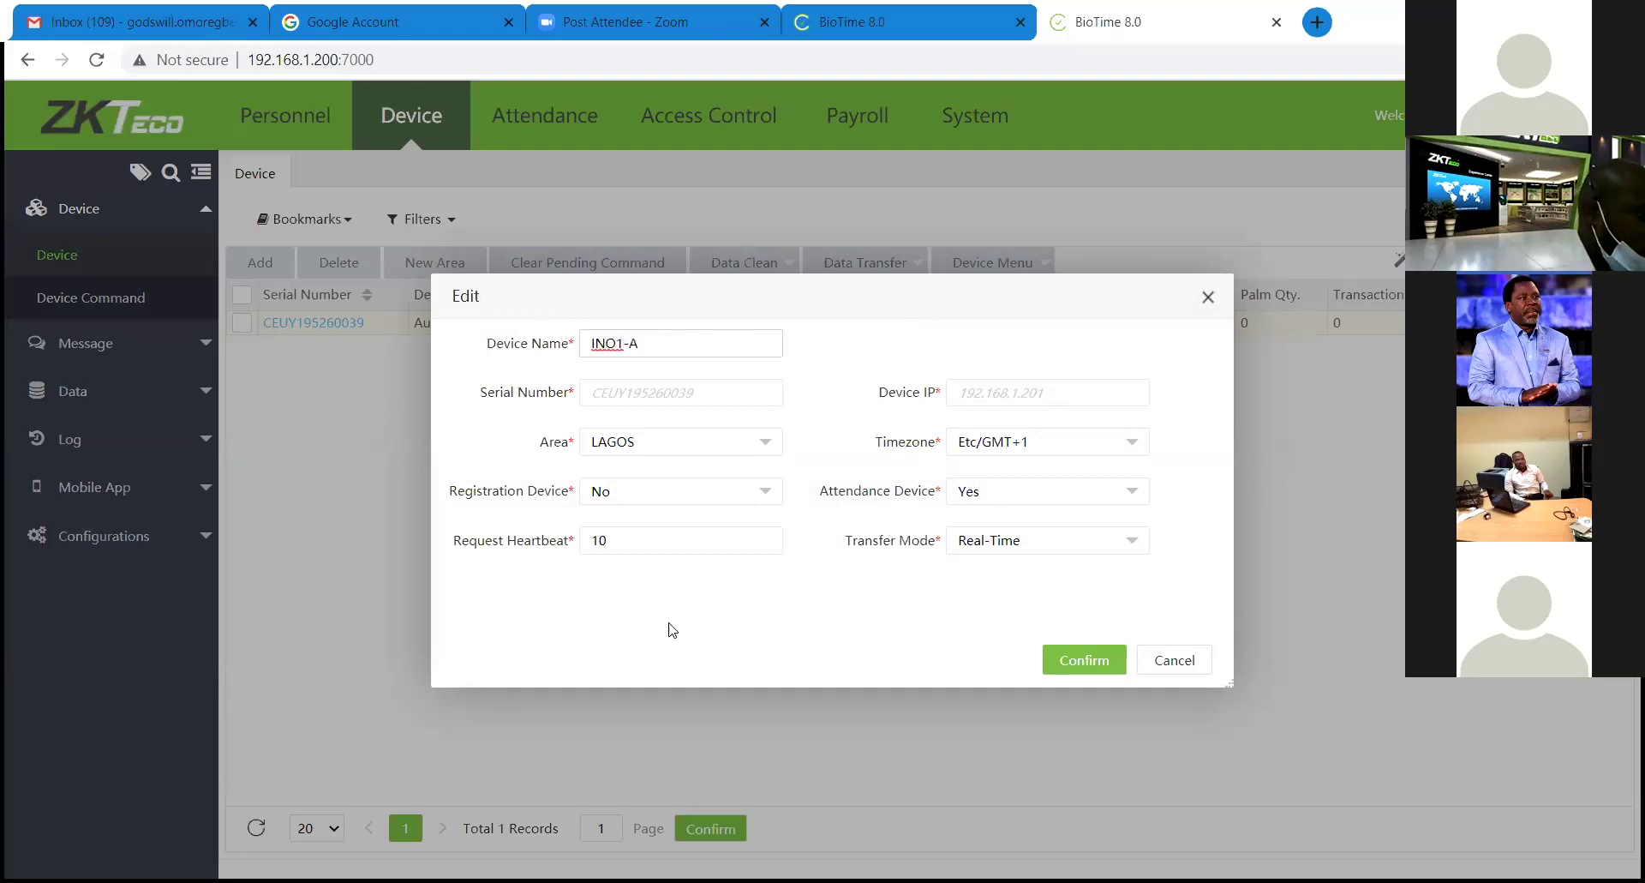
{"action": "left_click", "coordinate": [1071, 664]}
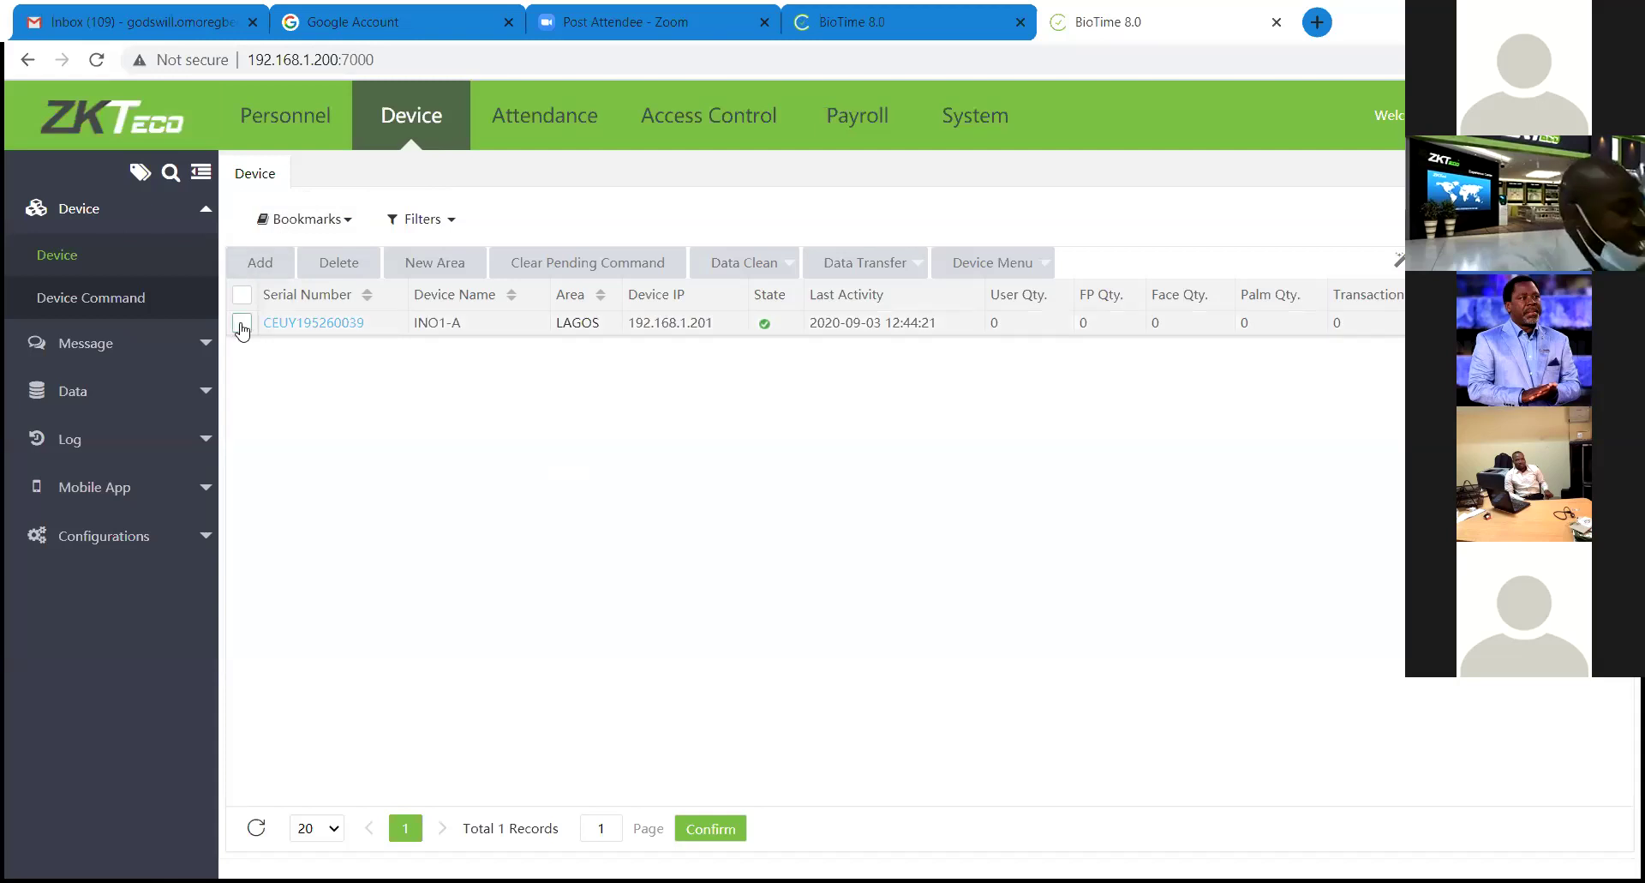
{"action": "left_click", "coordinate": [242, 325]}
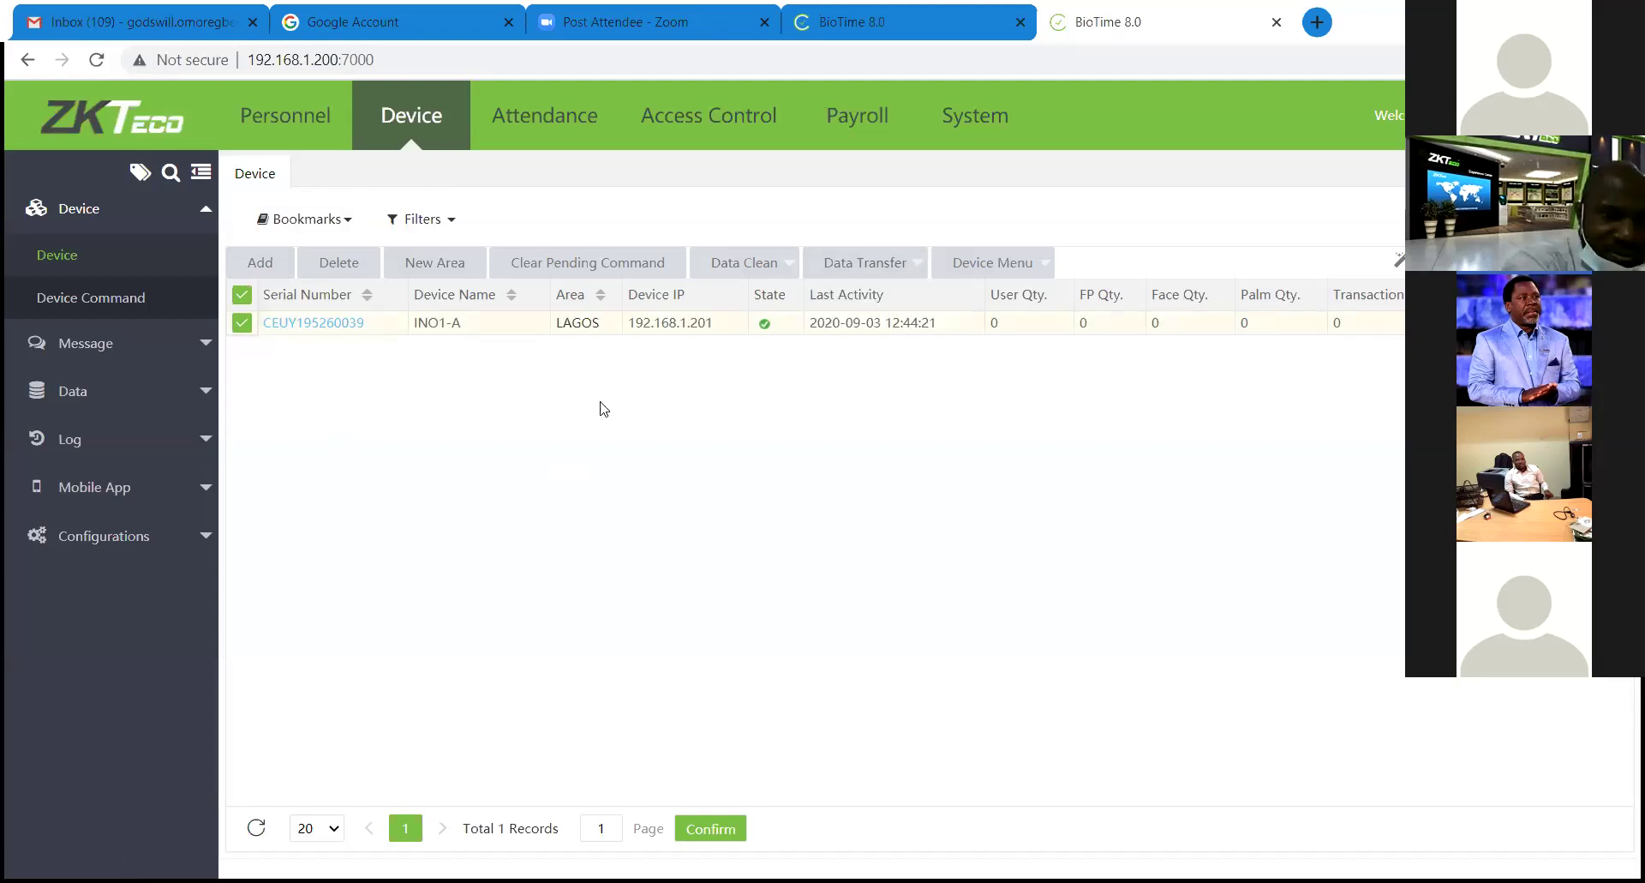
Upload user data from INO1-A for all employees, then return to the dashboard.
{"action": "mouse_move", "coordinate": [920, 272]}
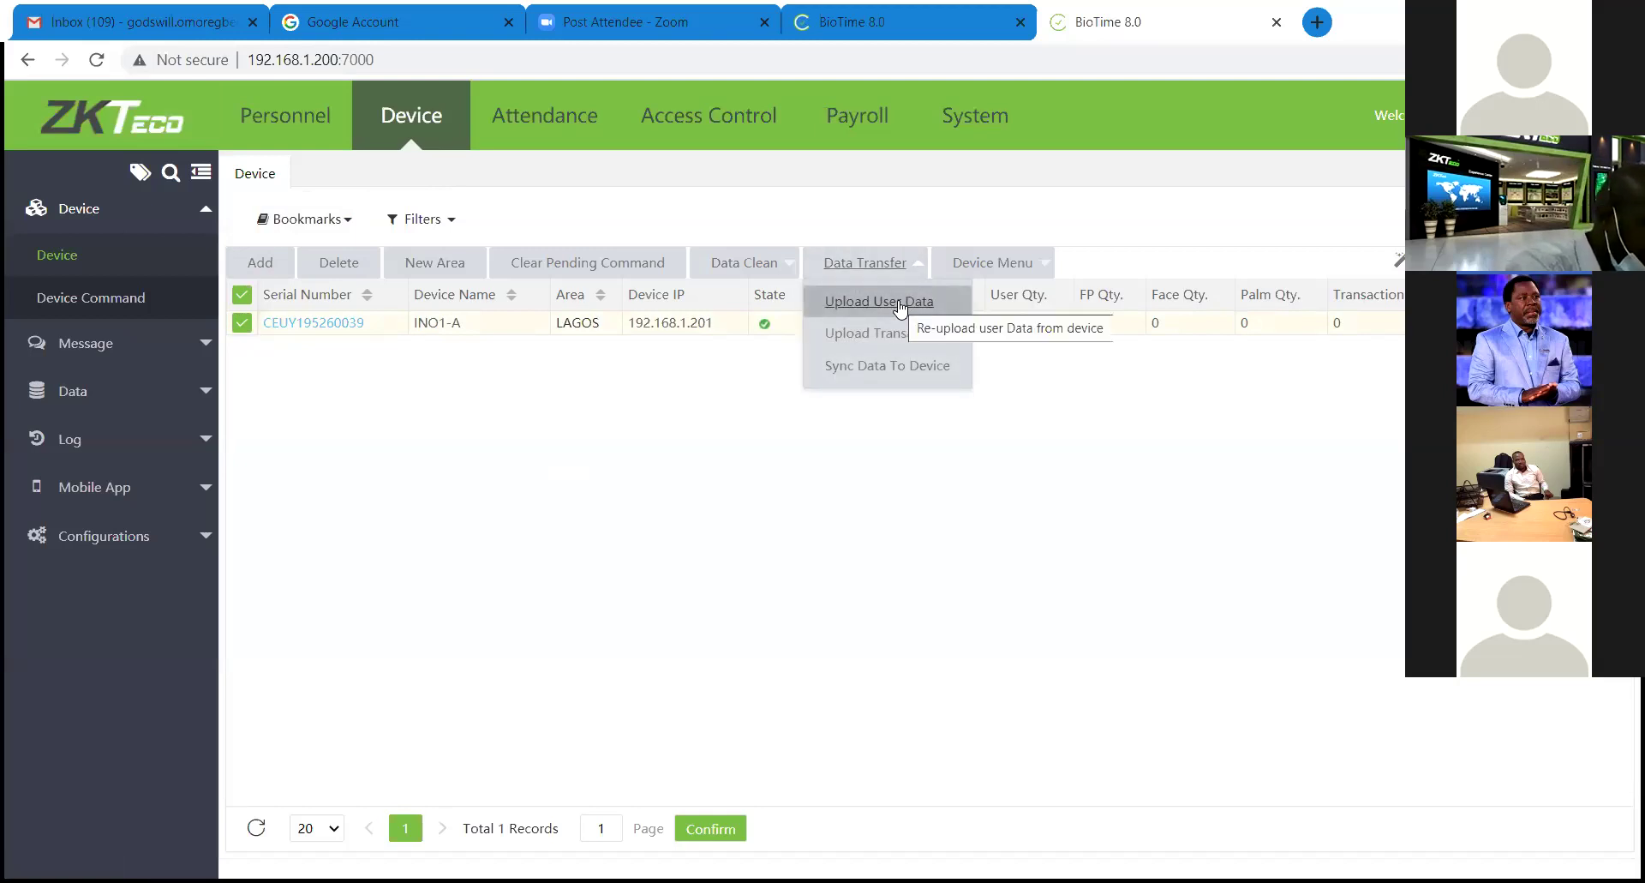
{"action": "left_click", "coordinate": [899, 305]}
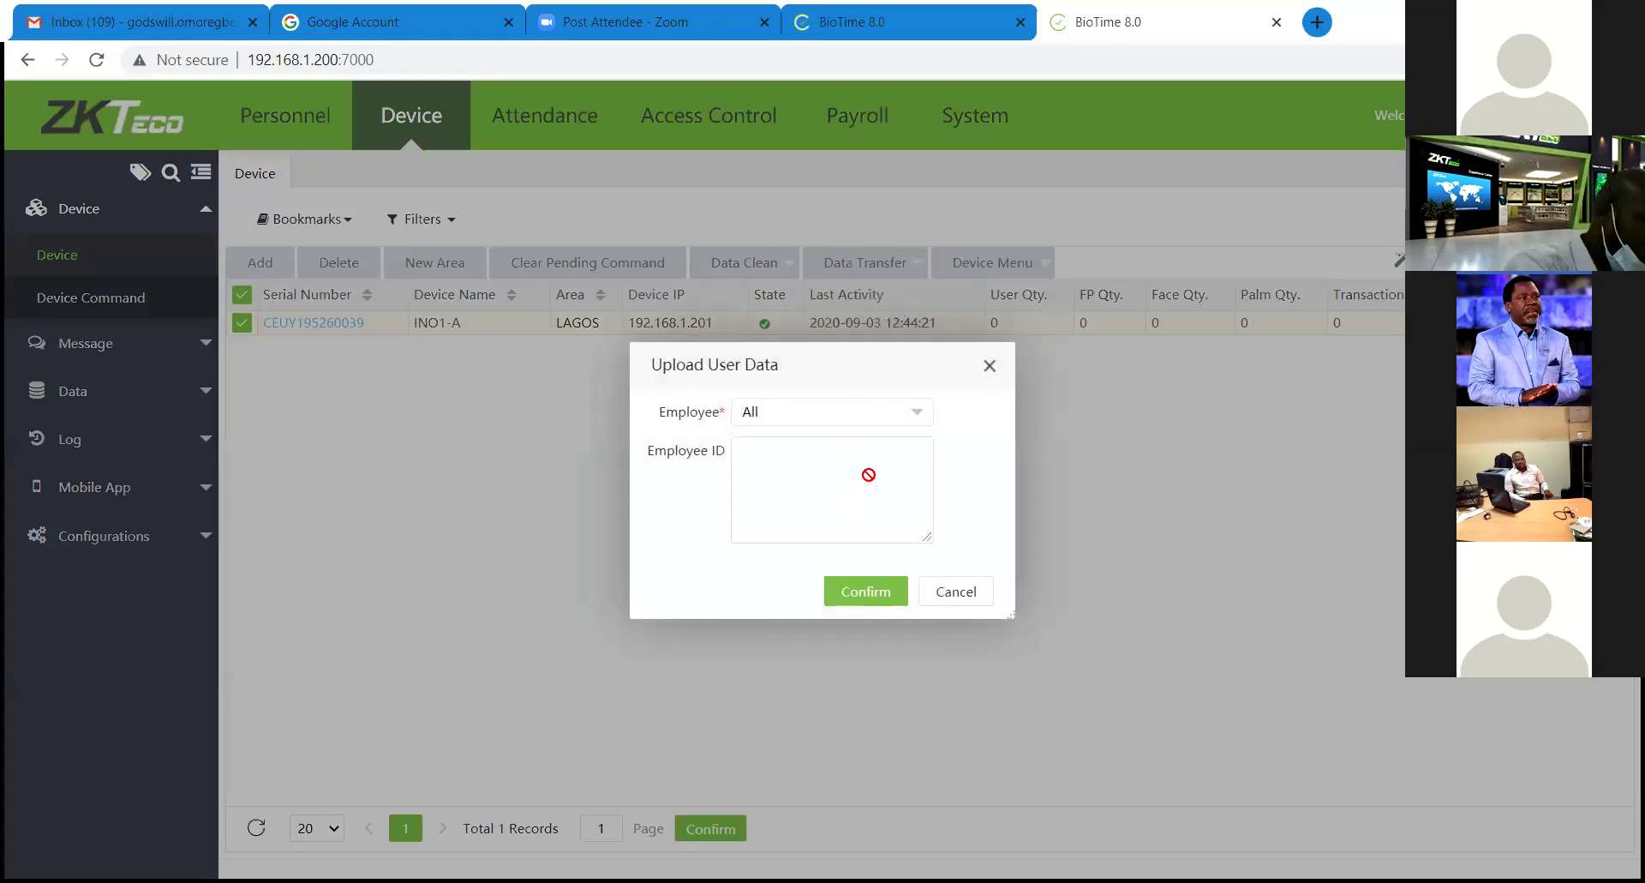
{"action": "left_click", "coordinate": [880, 591]}
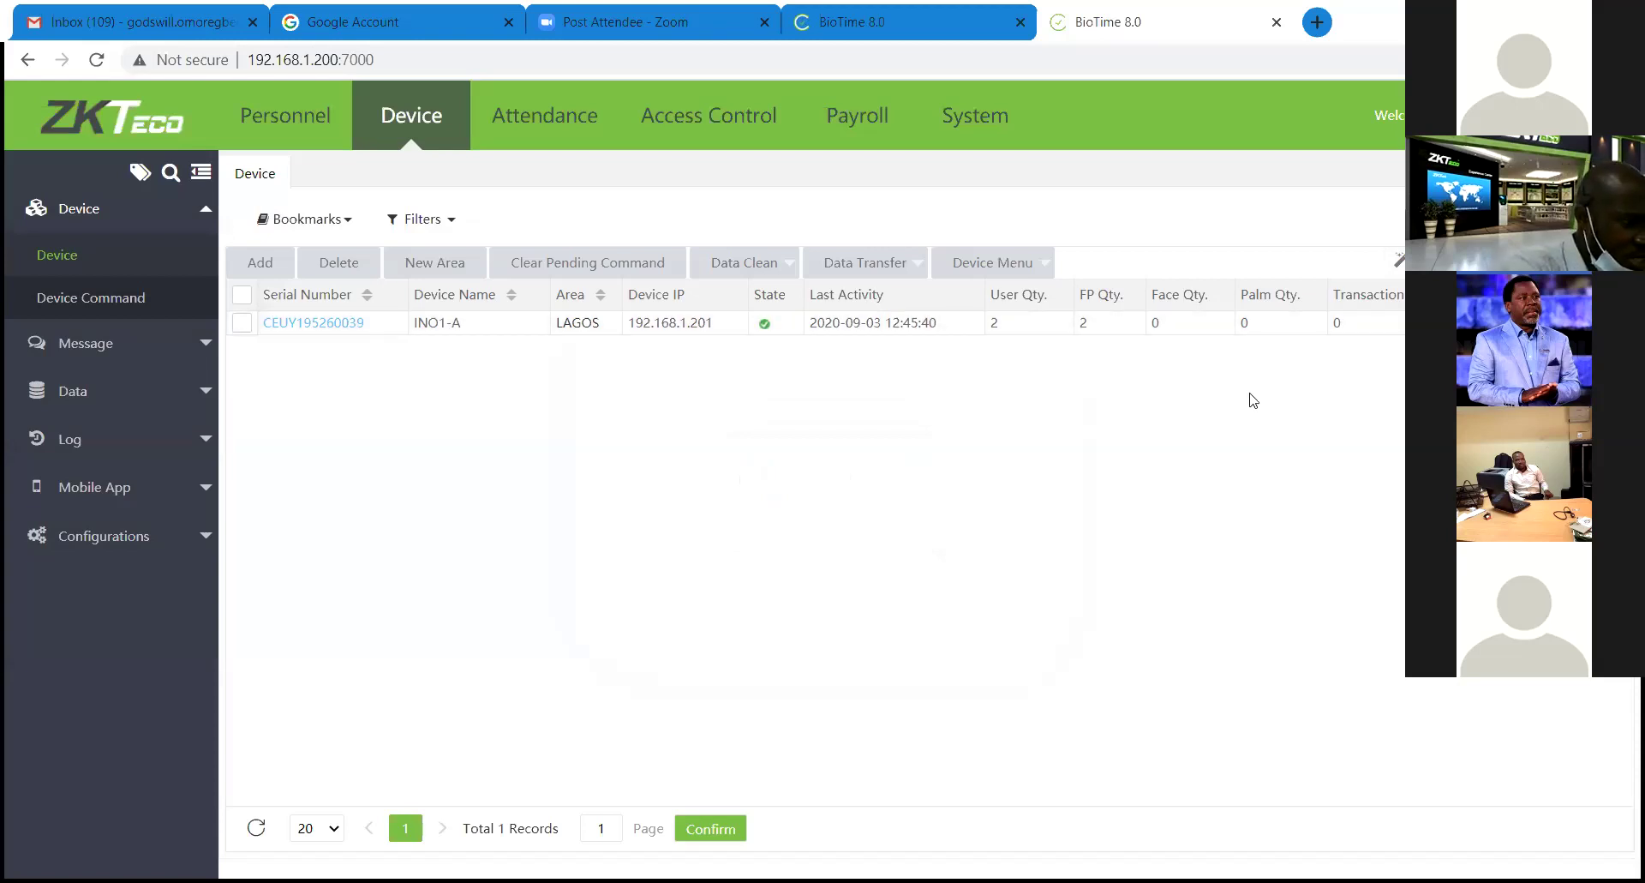
{"action": "left_click", "coordinate": [667, 268]}
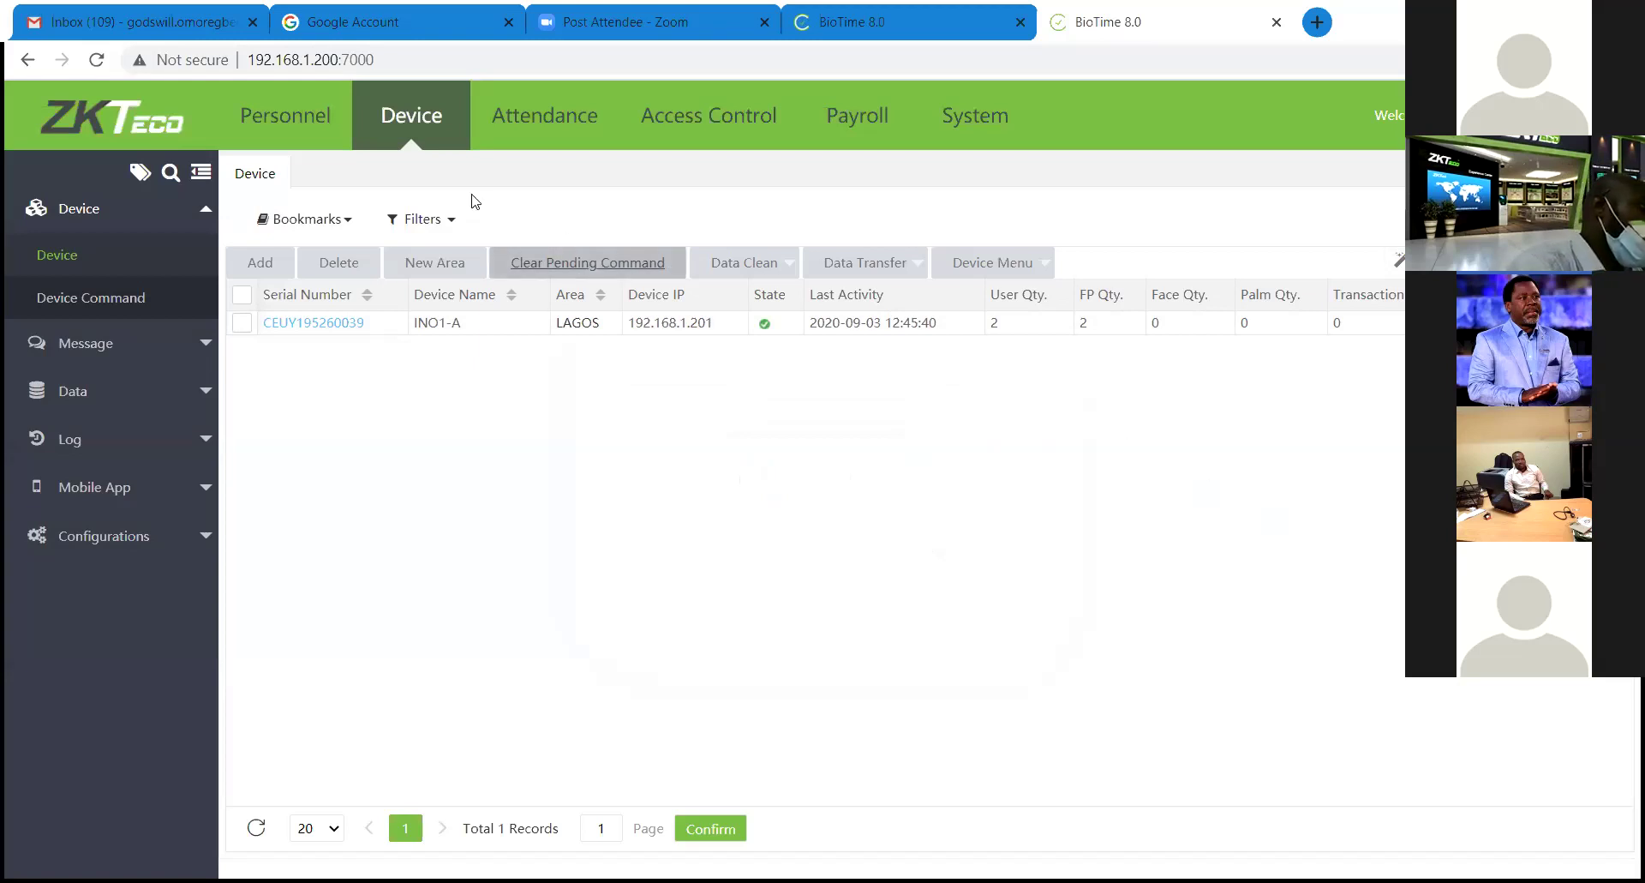
{"action": "left_click", "coordinate": [139, 119]}
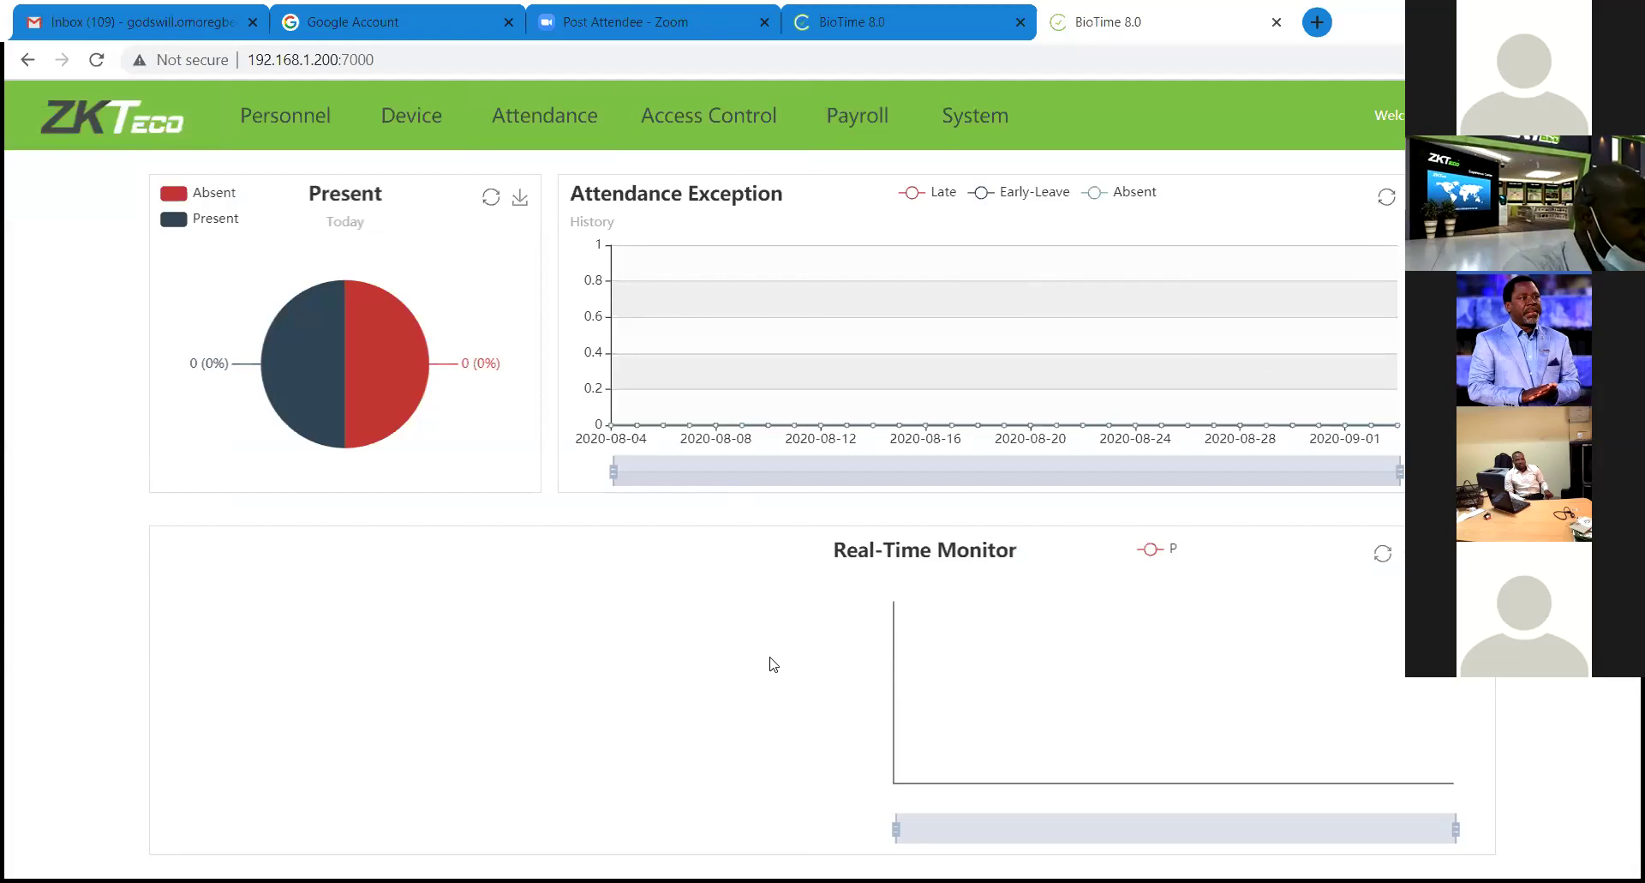
Refresh the dashboard and toggle the exception chart legend so only Late is plotted.
{"action": "left_click", "coordinate": [97, 60]}
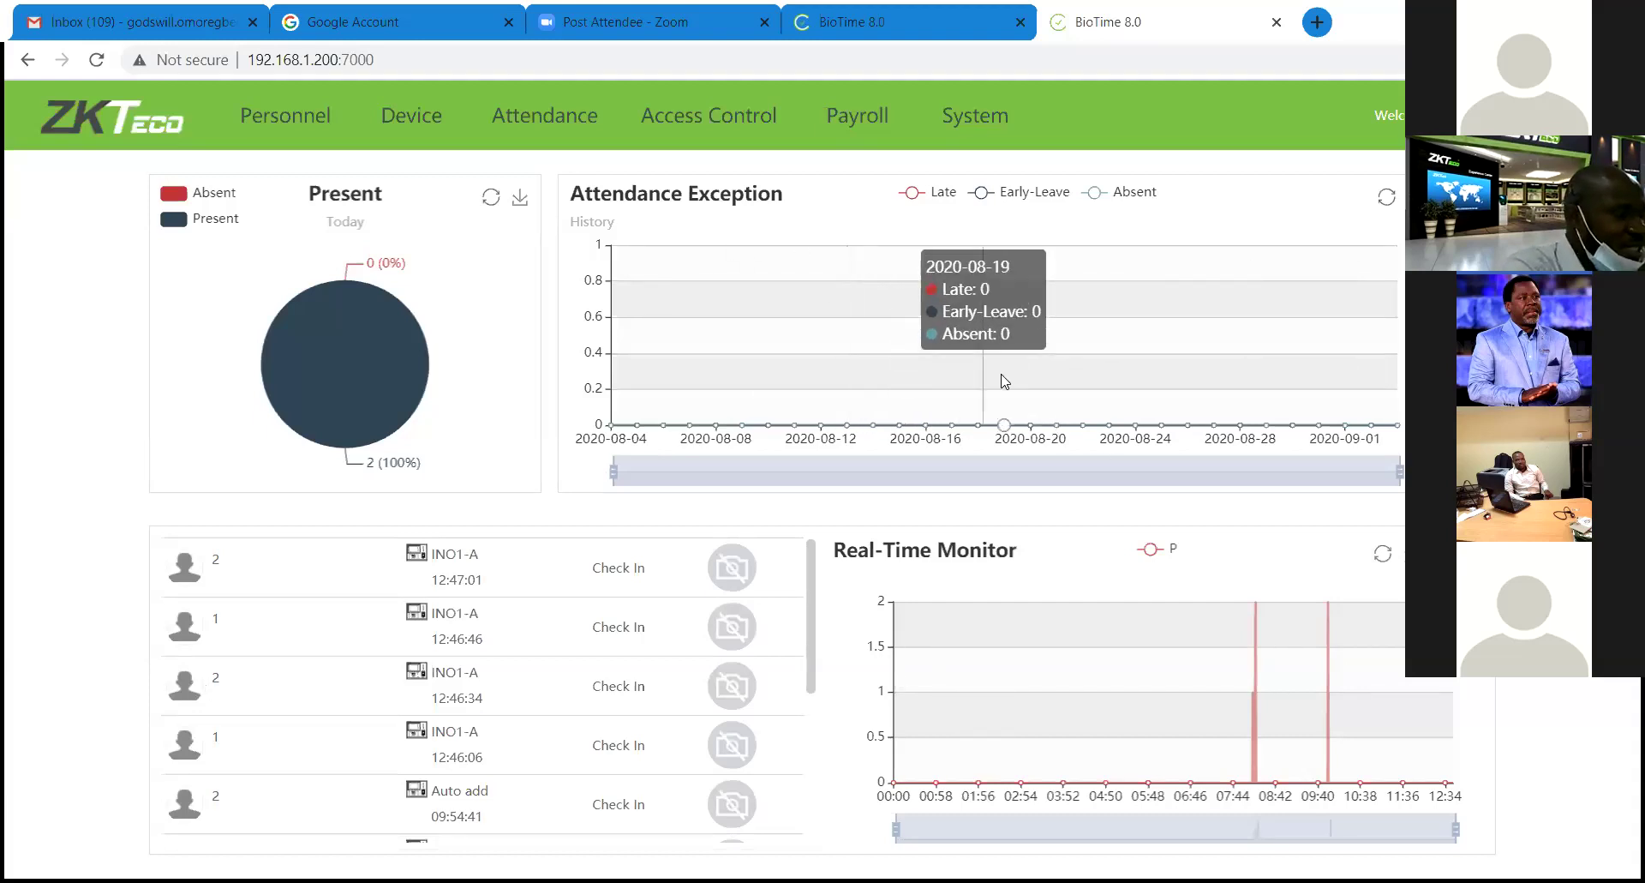
{"action": "left_click", "coordinate": [940, 194]}
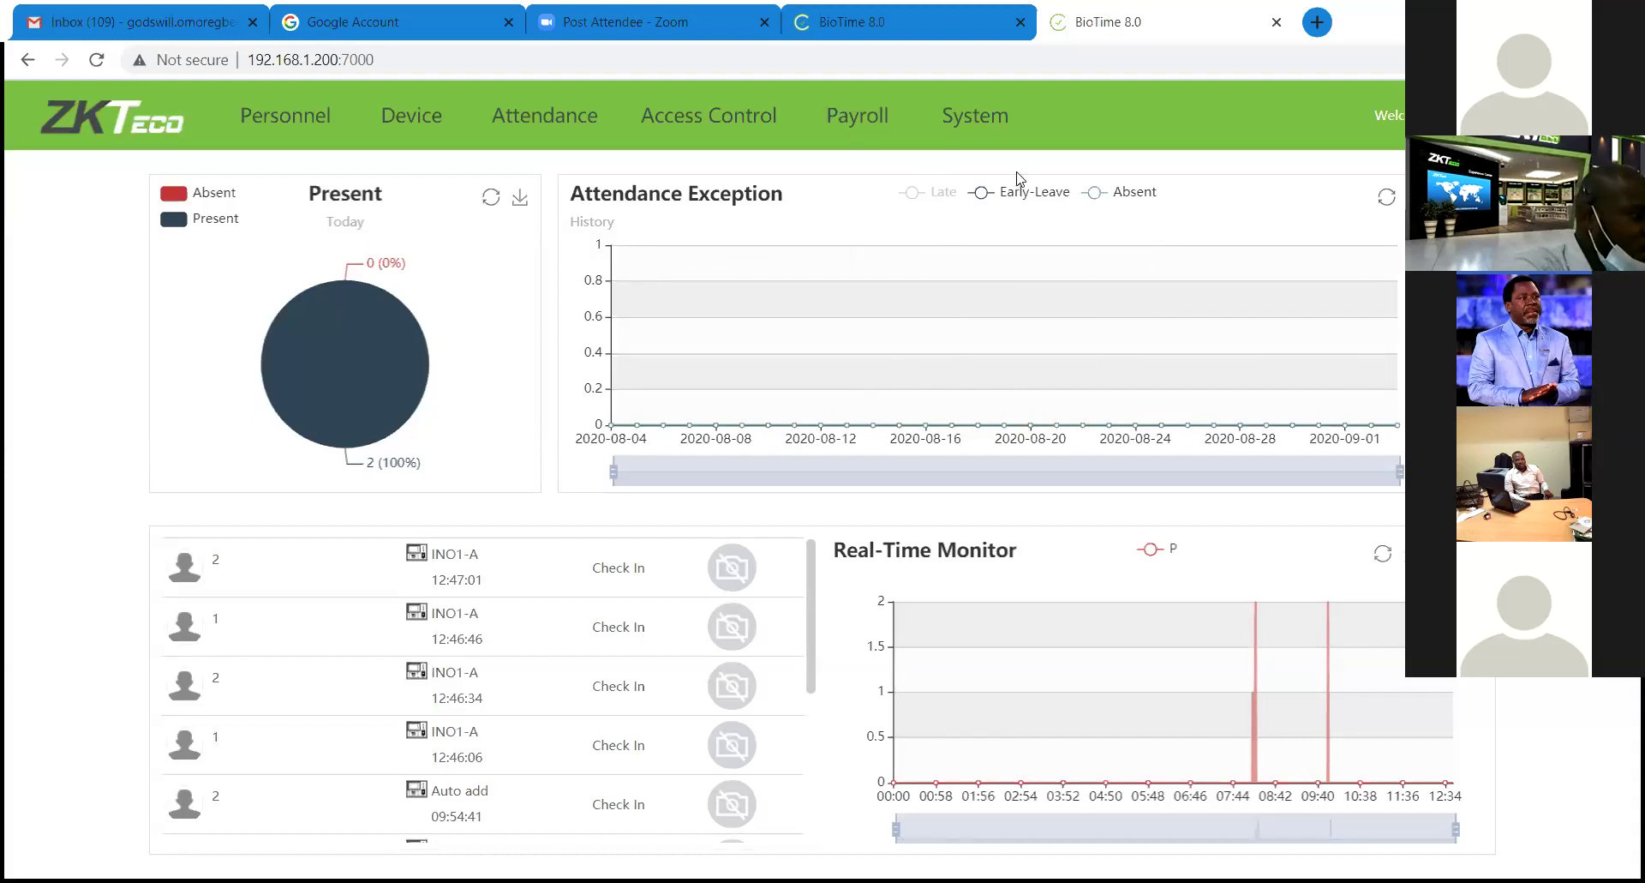
{"action": "left_click", "coordinate": [1028, 196]}
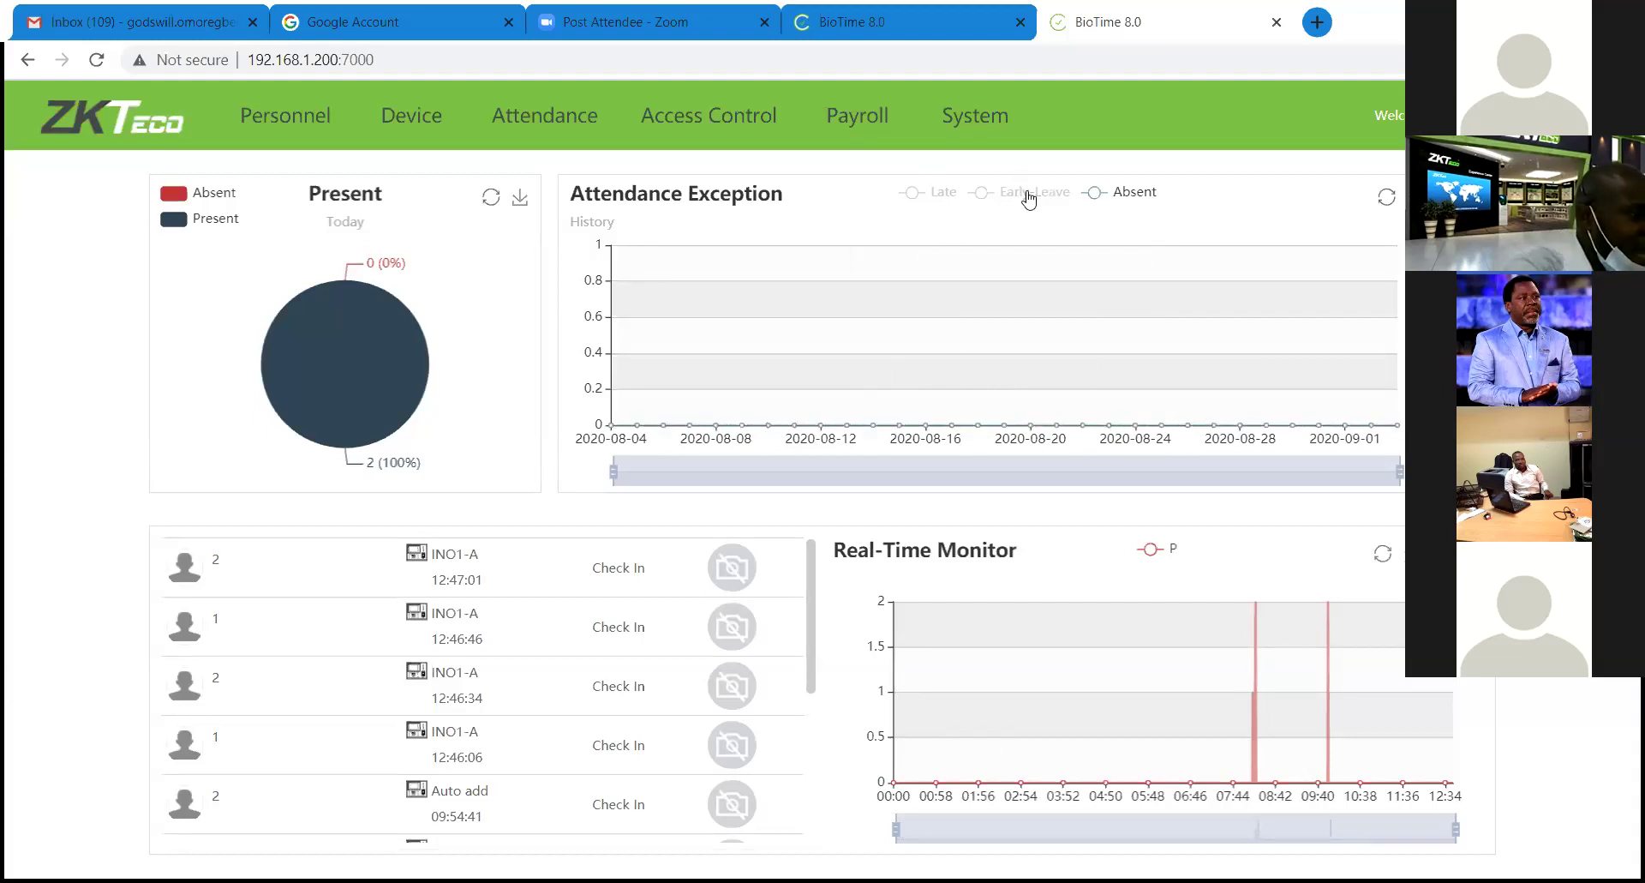
{"action": "left_click", "coordinate": [1130, 197]}
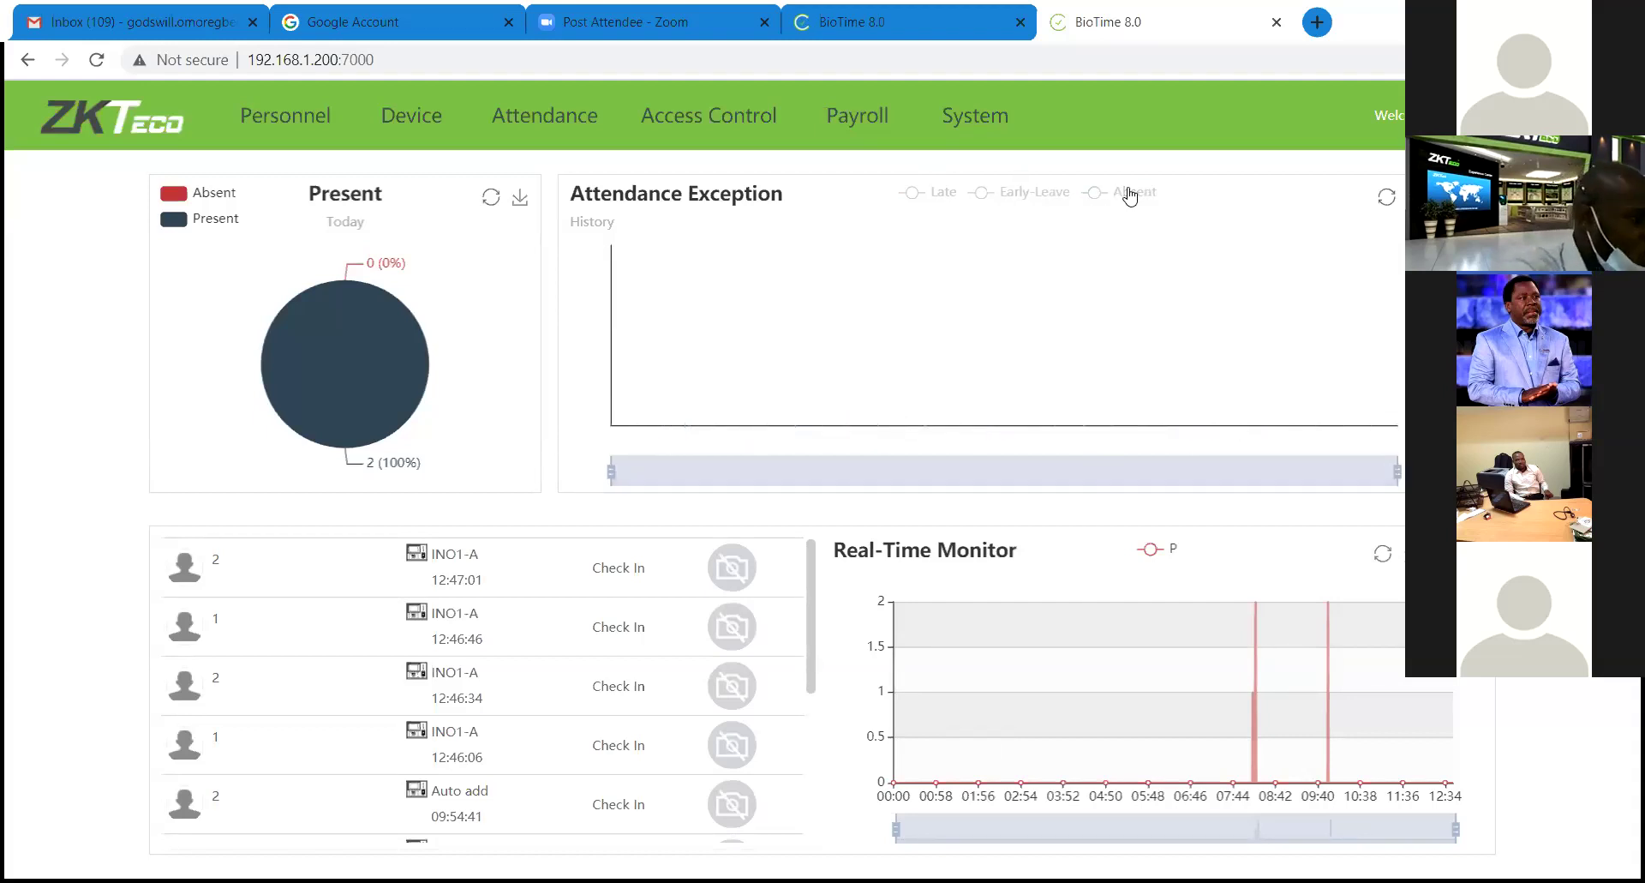
{"action": "left_click", "coordinate": [940, 196]}
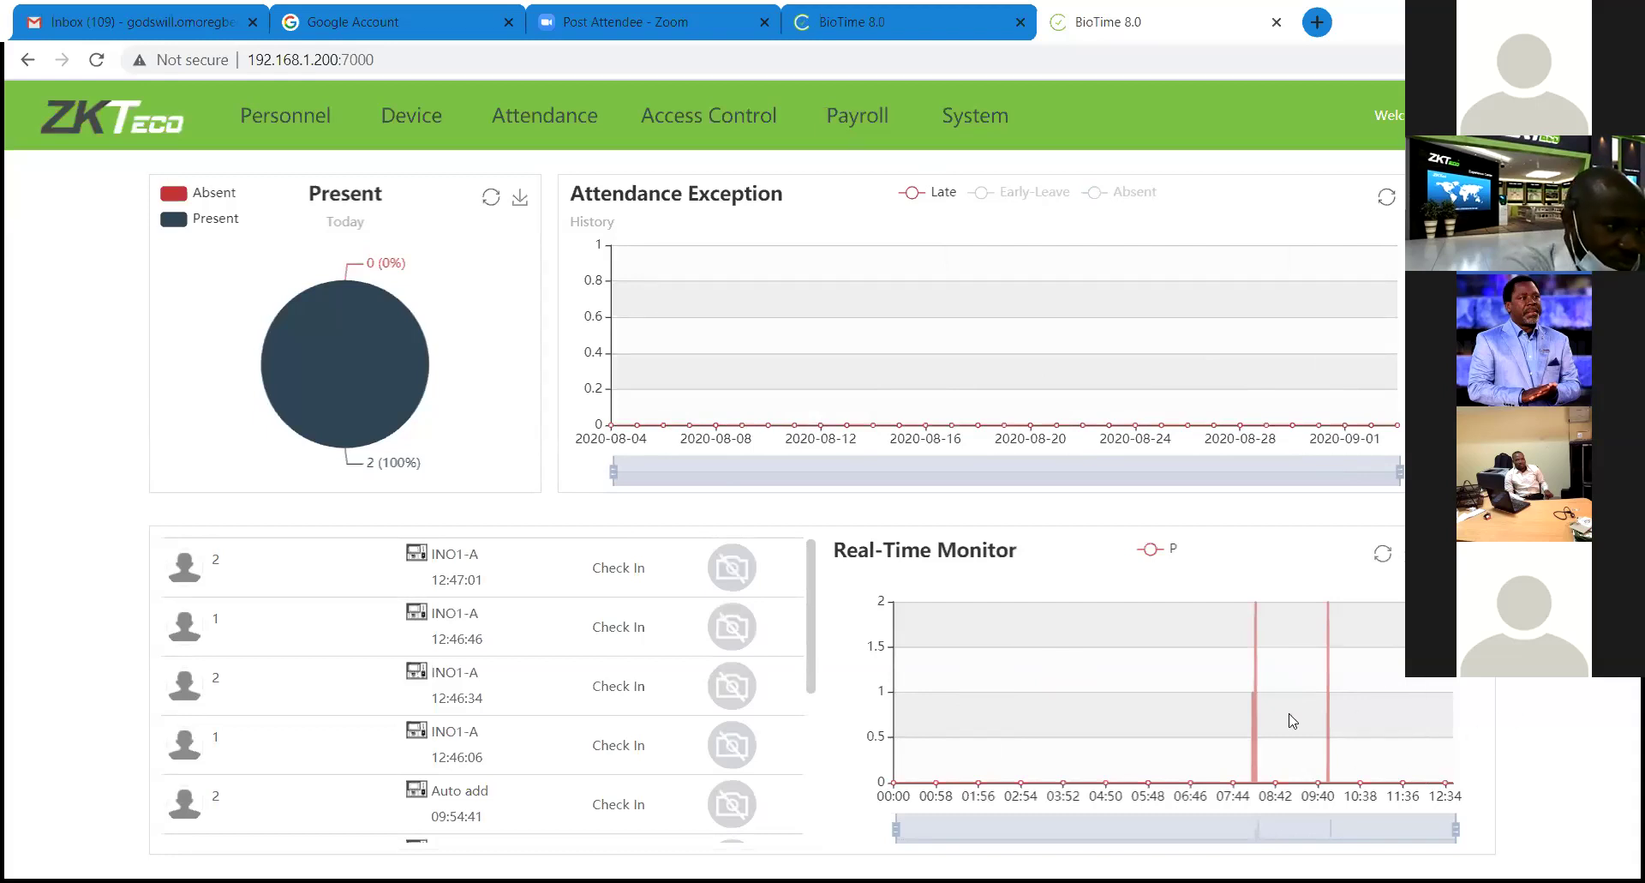
Edit department 1, mistakenly saving TEST TRAINING as its code, then glance at ACCOUNT's form.
{"action": "left_click", "coordinate": [324, 122]}
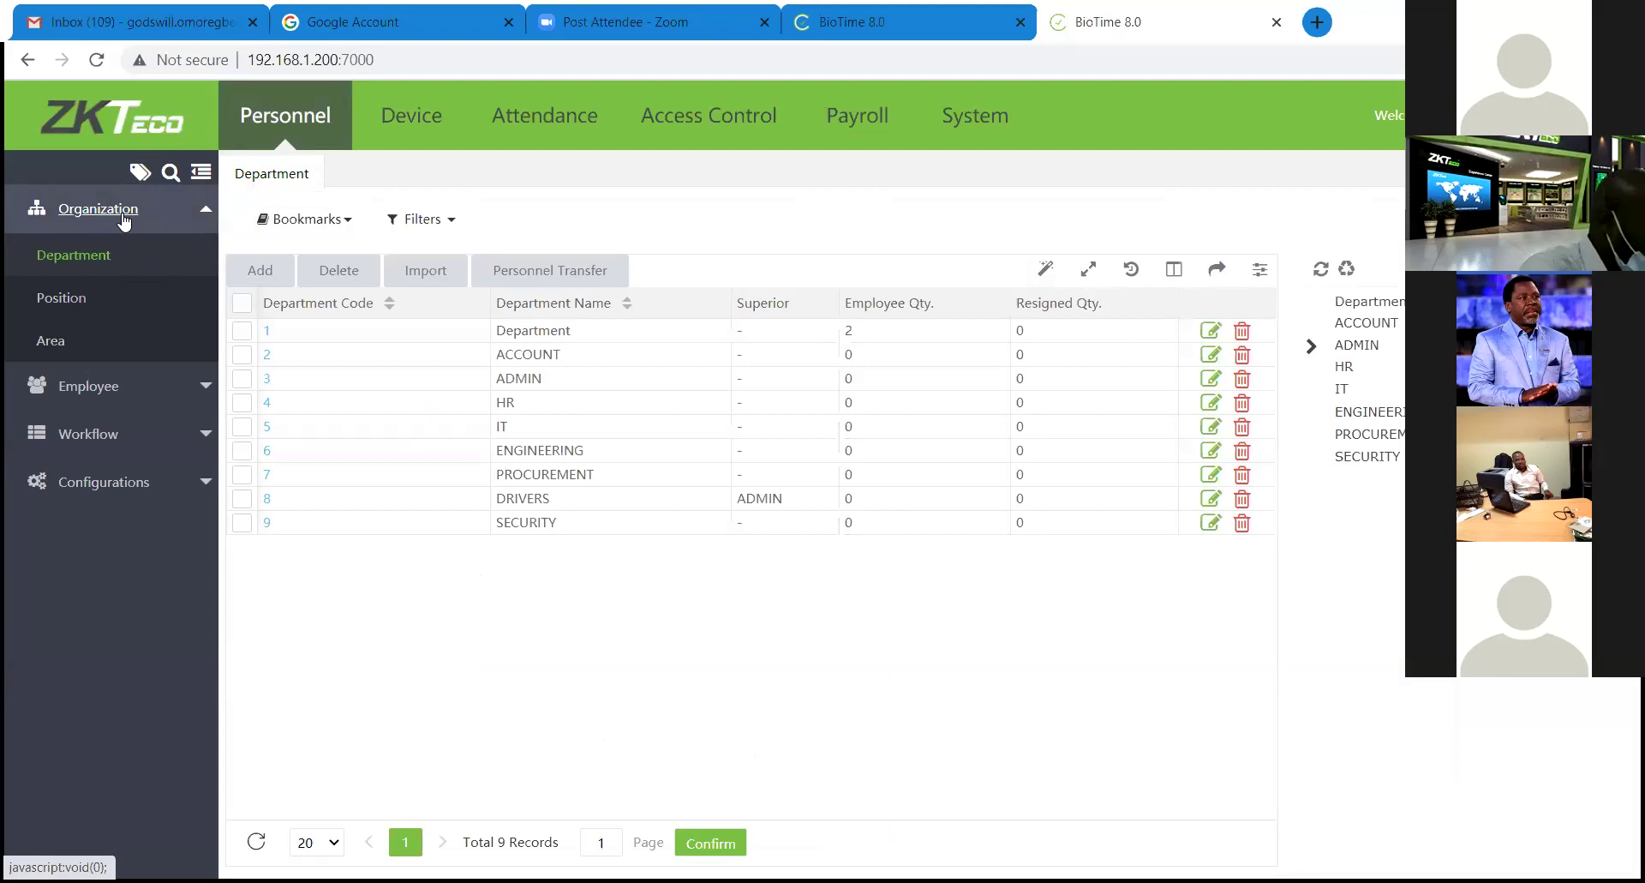
{"action": "left_click", "coordinate": [124, 220]}
{"action": "left_click", "coordinate": [124, 220]}
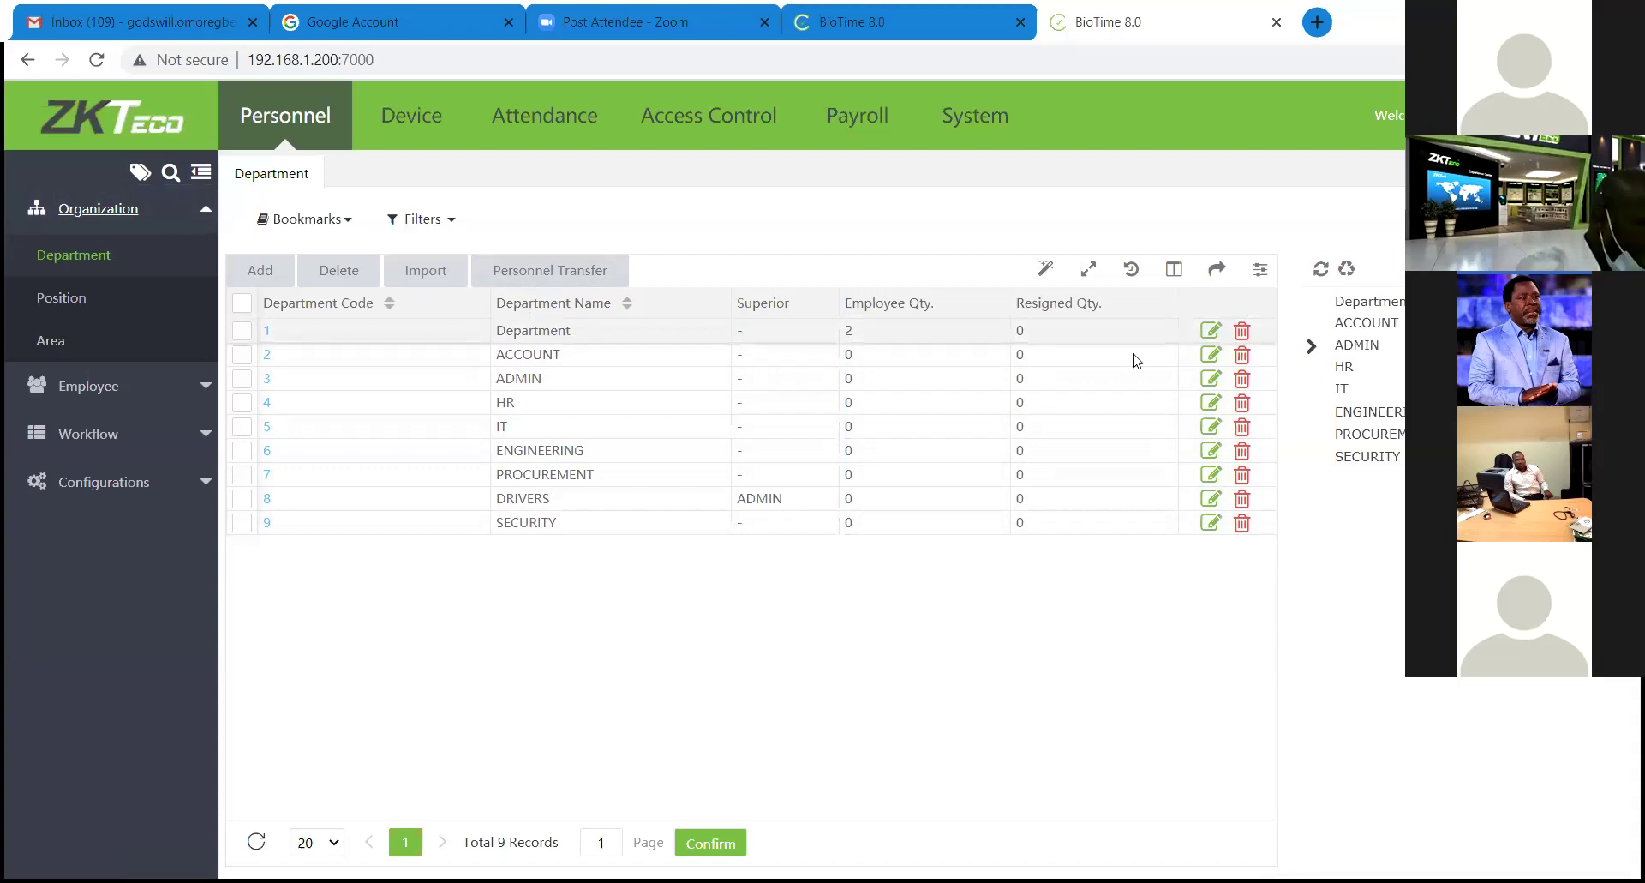
{"action": "left_click", "coordinate": [1212, 334]}
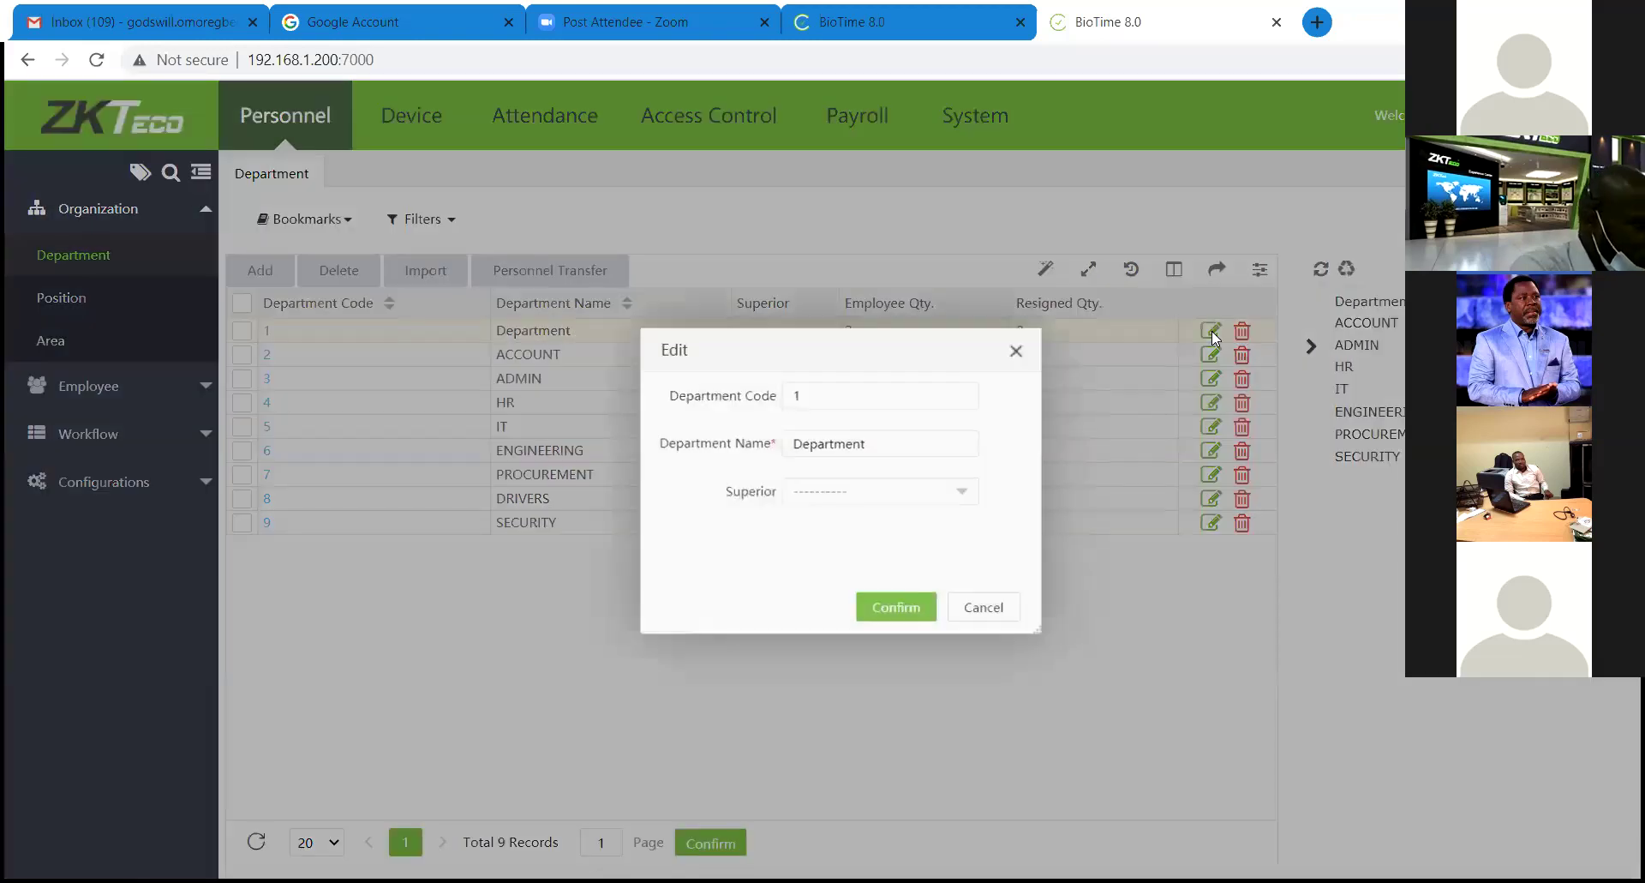
{"action": "left_click", "coordinate": [867, 382]}
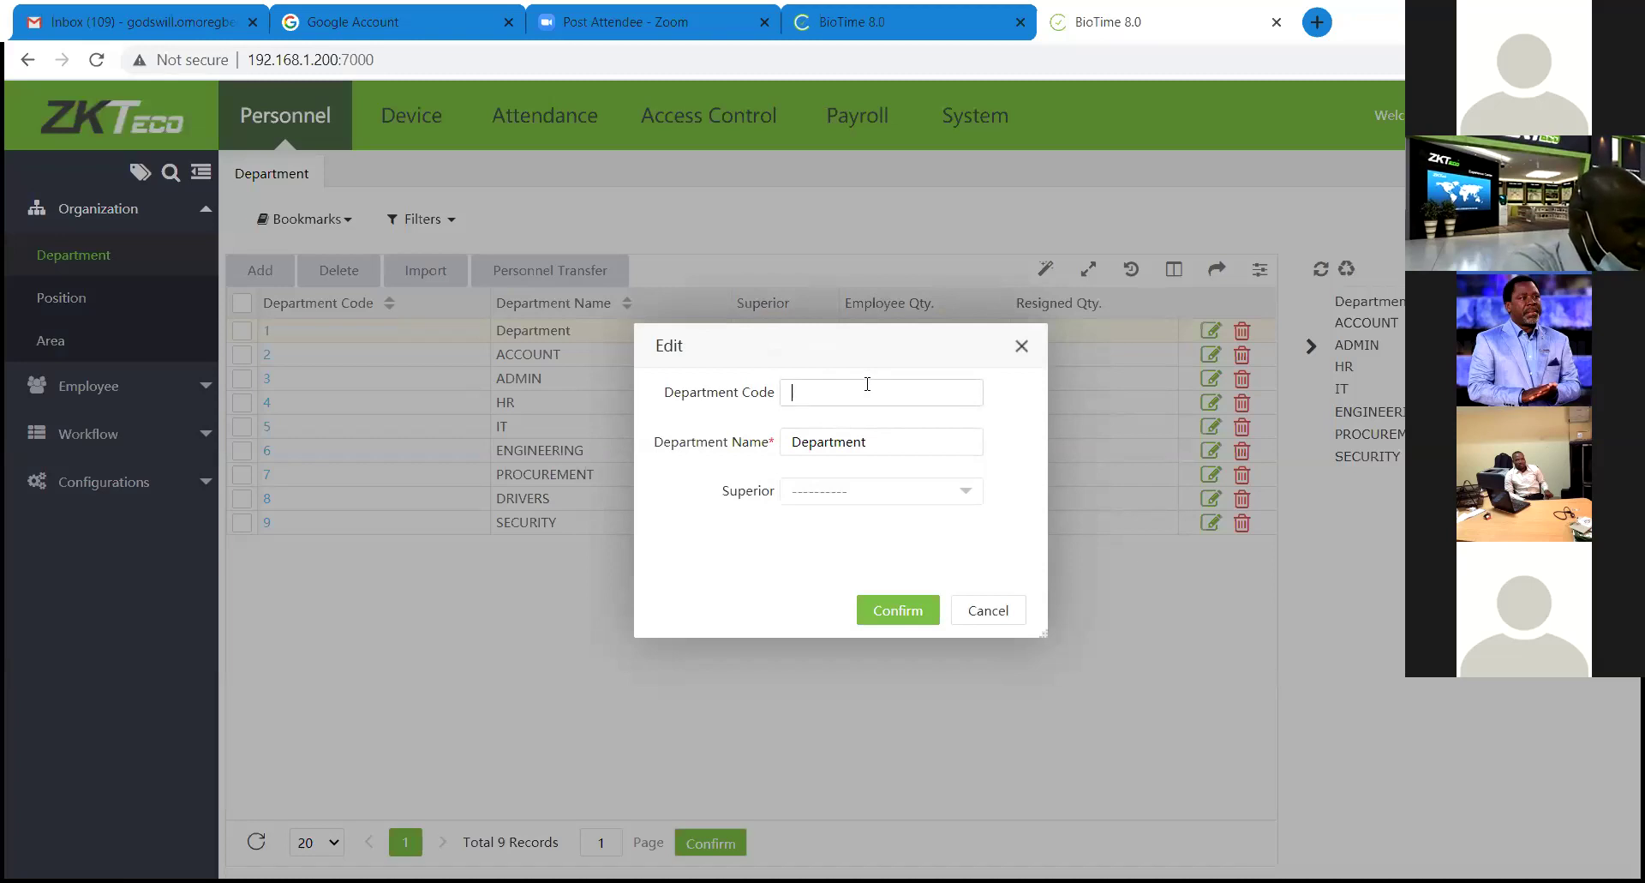
{"action": "type", "text": "TEST"}
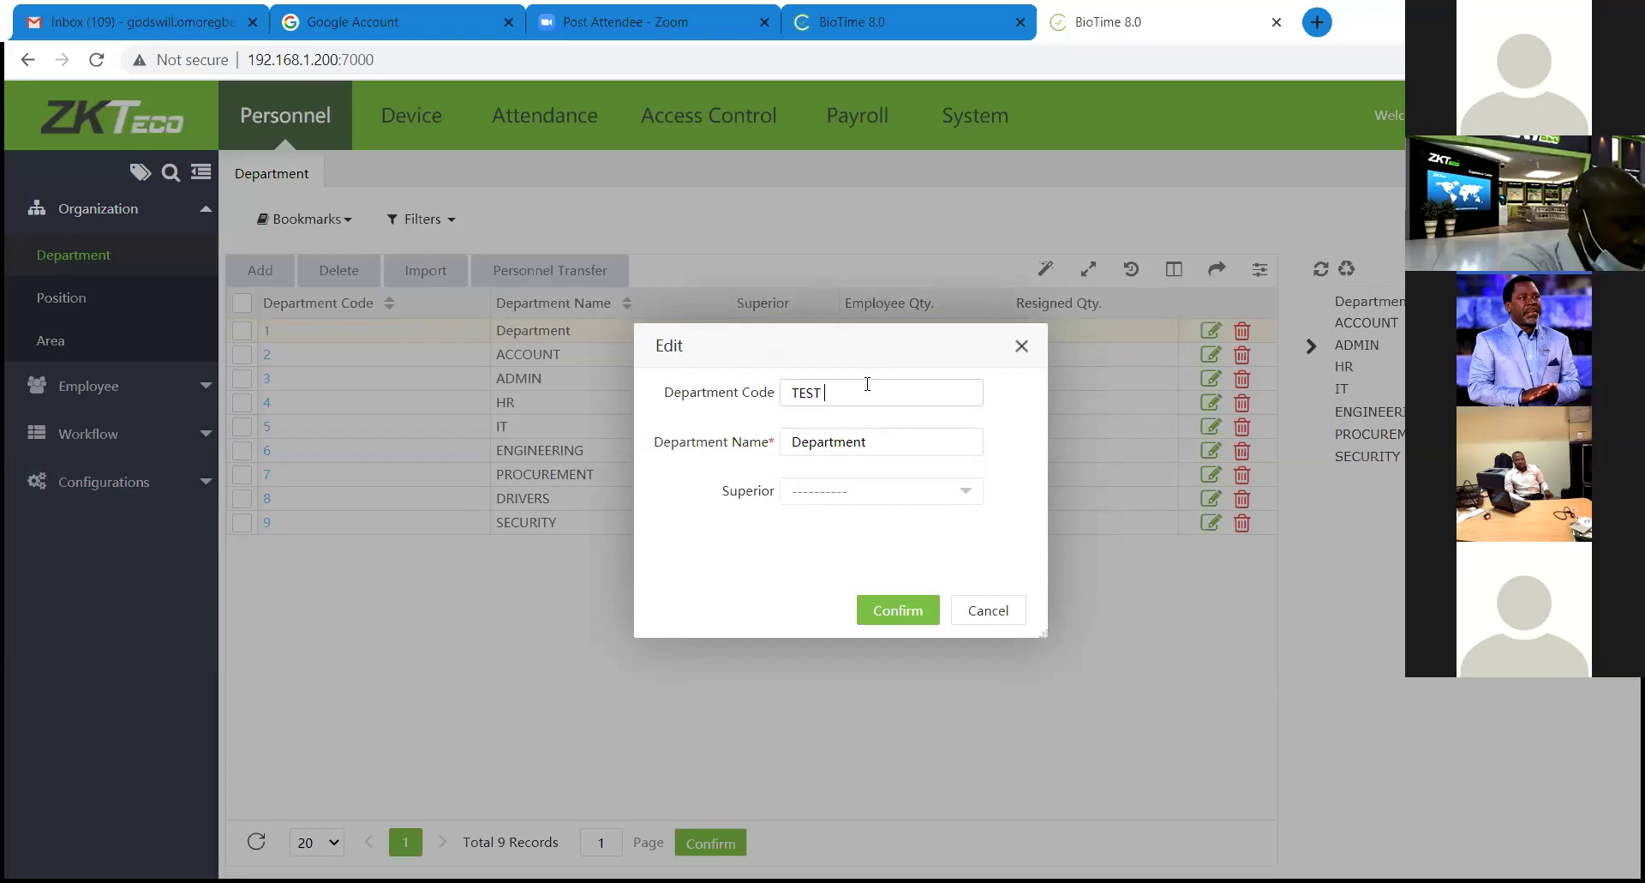
{"action": "type", "text": " TRAINIG"}
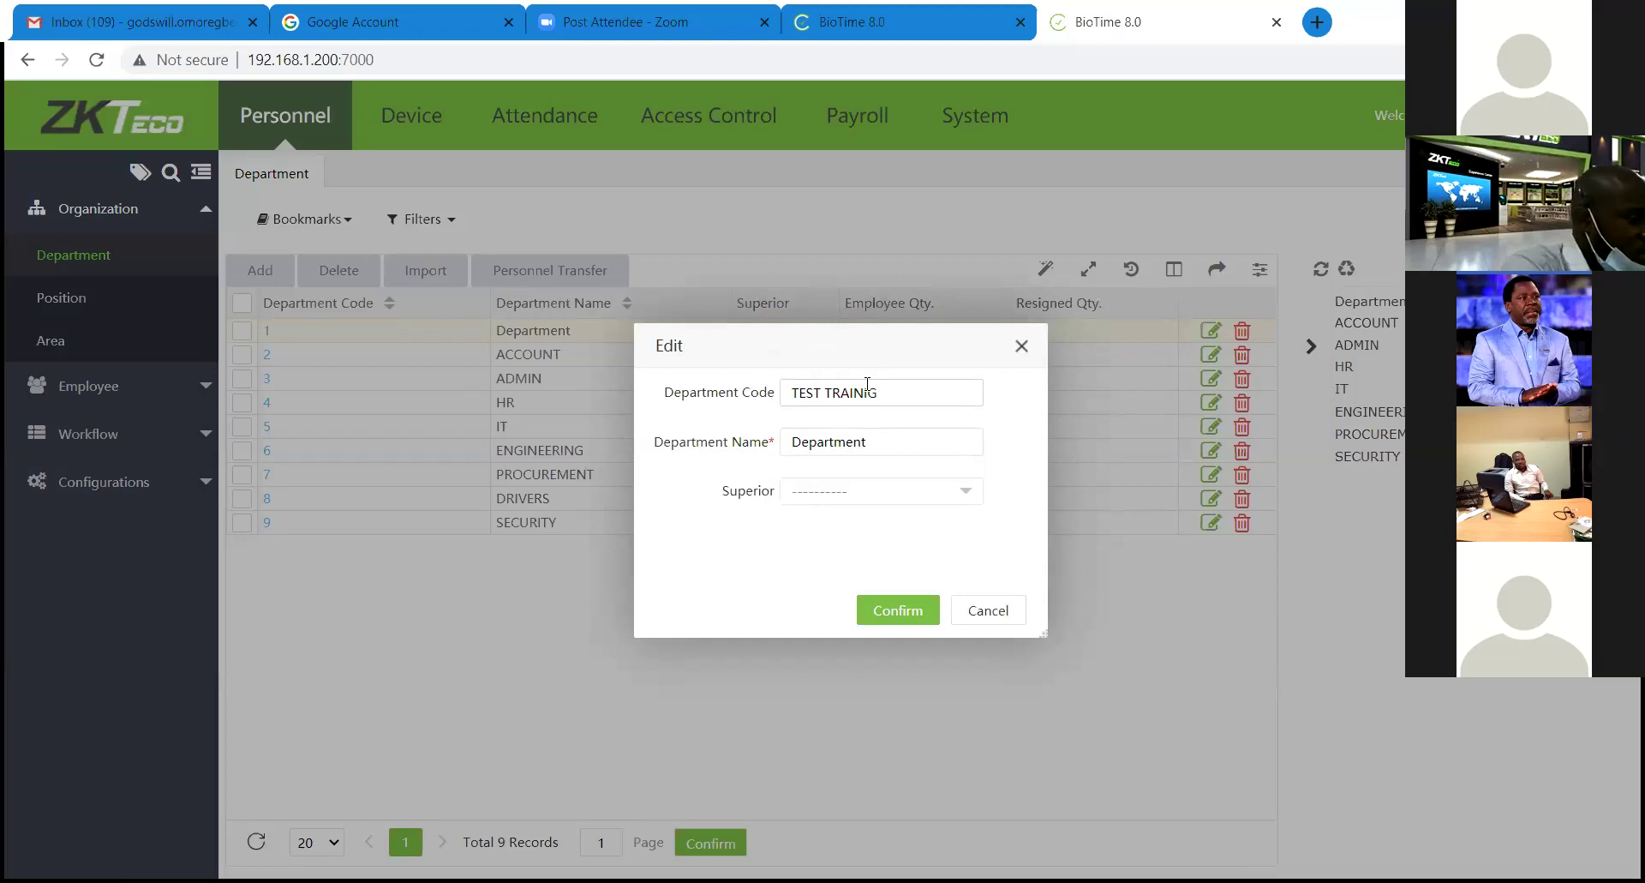
{"action": "key", "text": "BackSpace"}
{"action": "type", "text": "NG"}
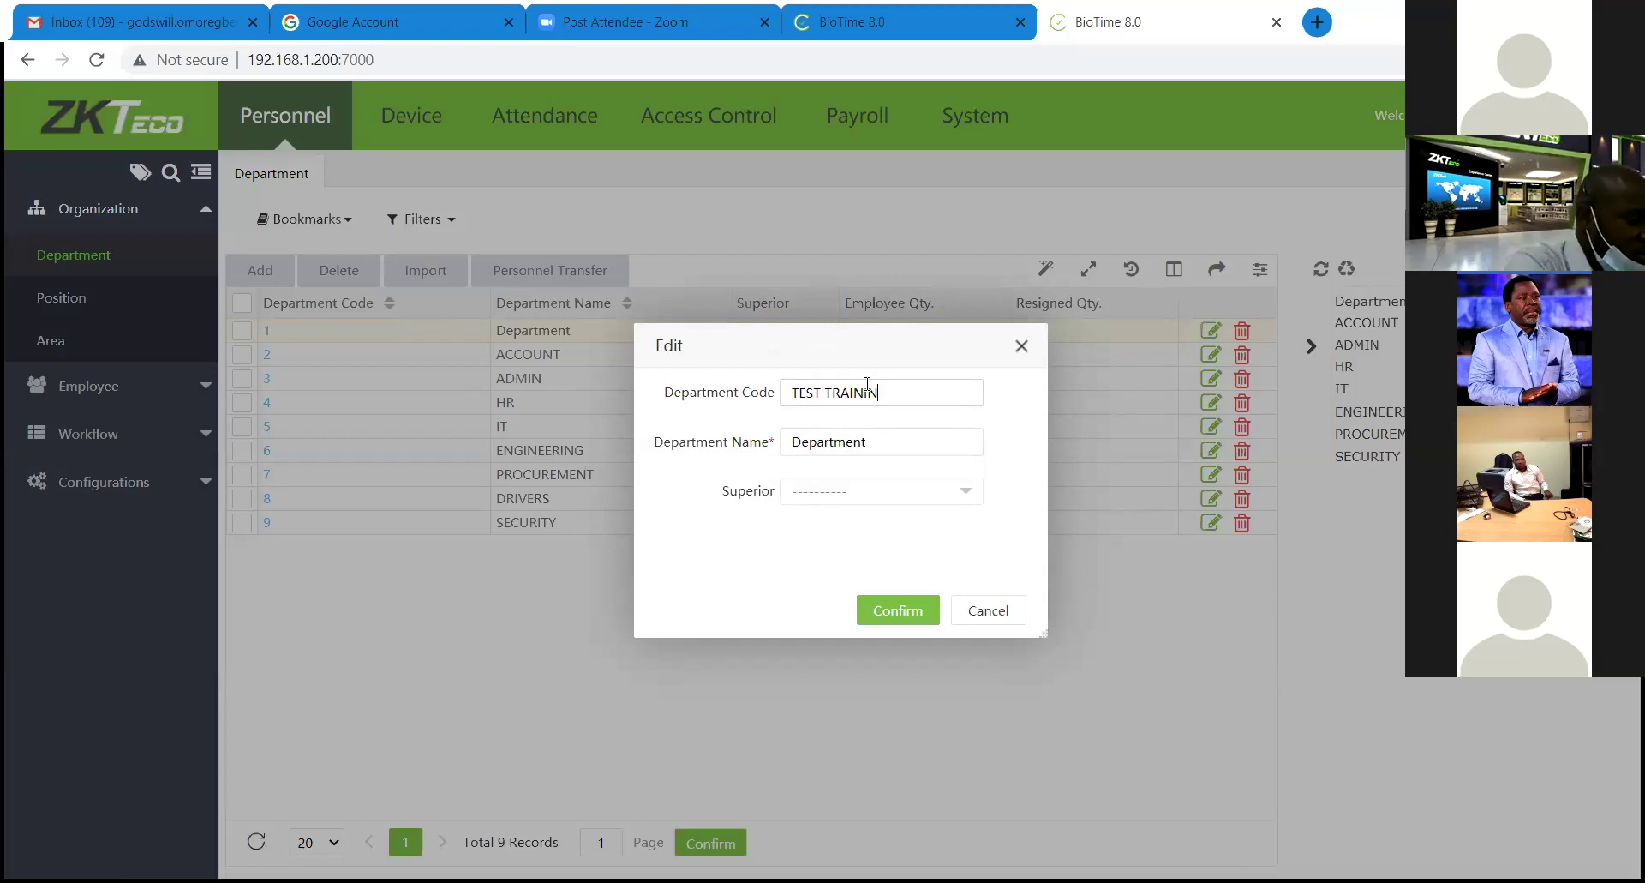
{"action": "left_click", "coordinate": [923, 606]}
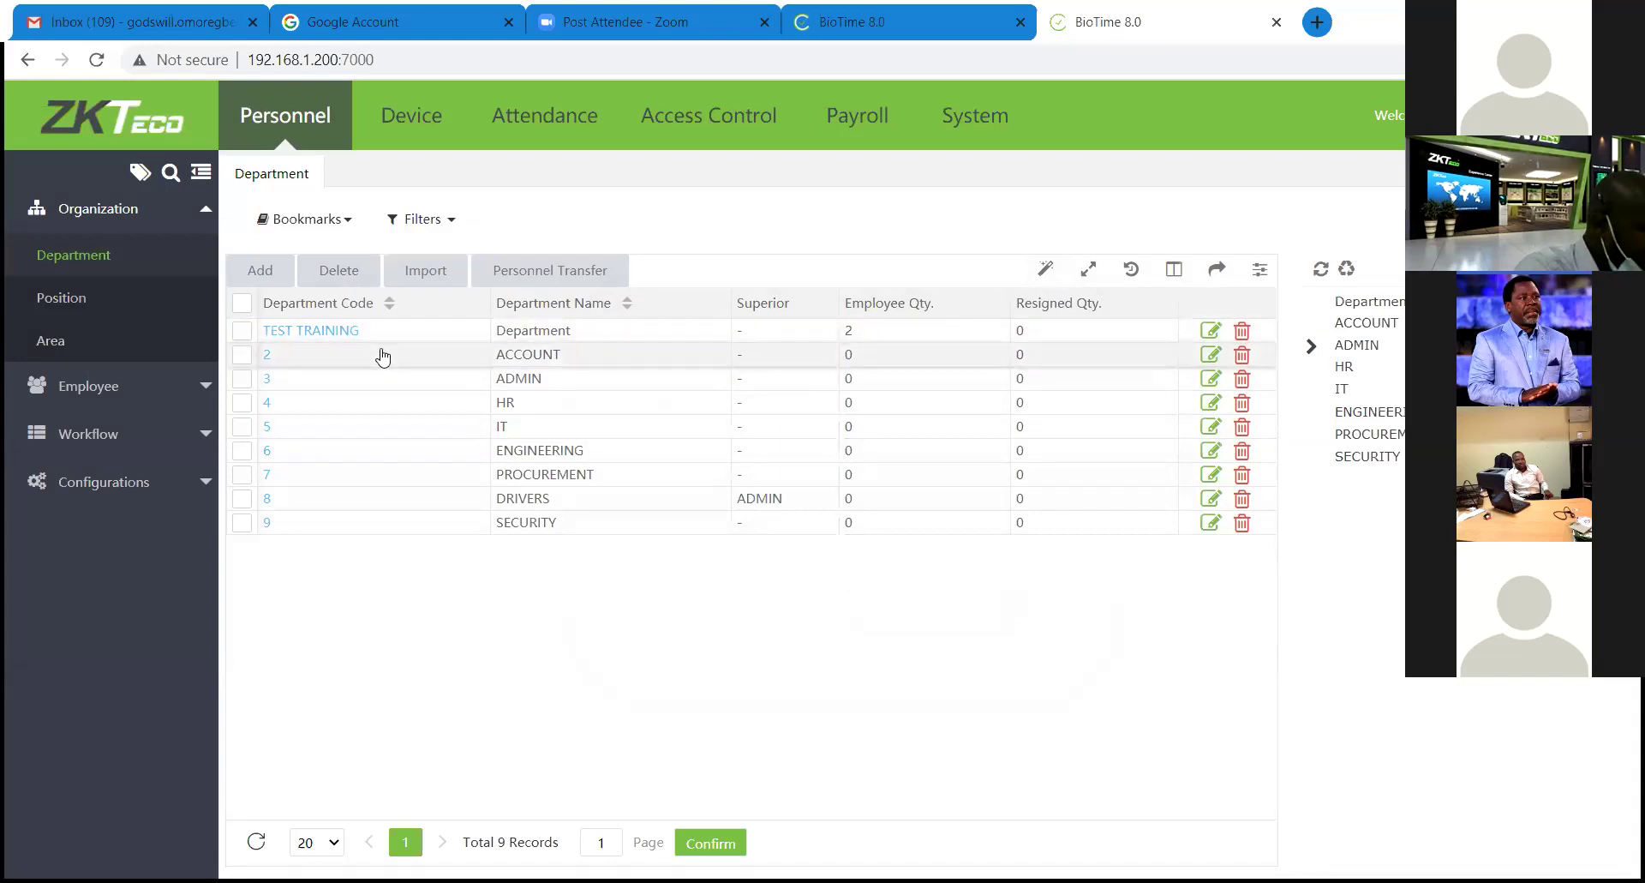
{"action": "double_click", "coordinate": [383, 354]}
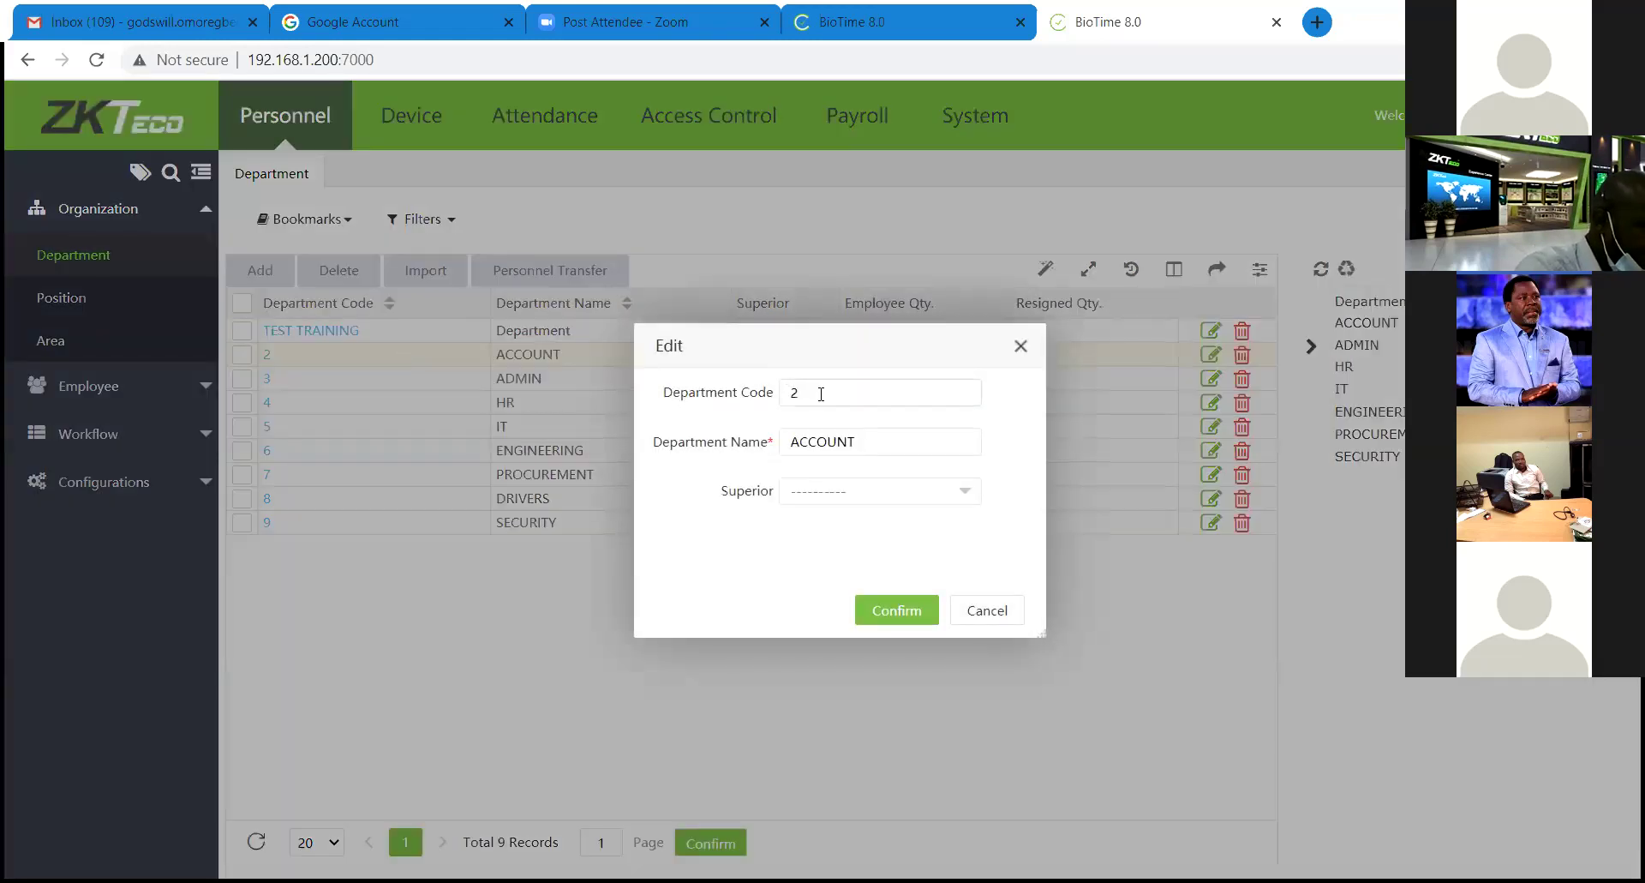
{"action": "left_click", "coordinate": [891, 618]}
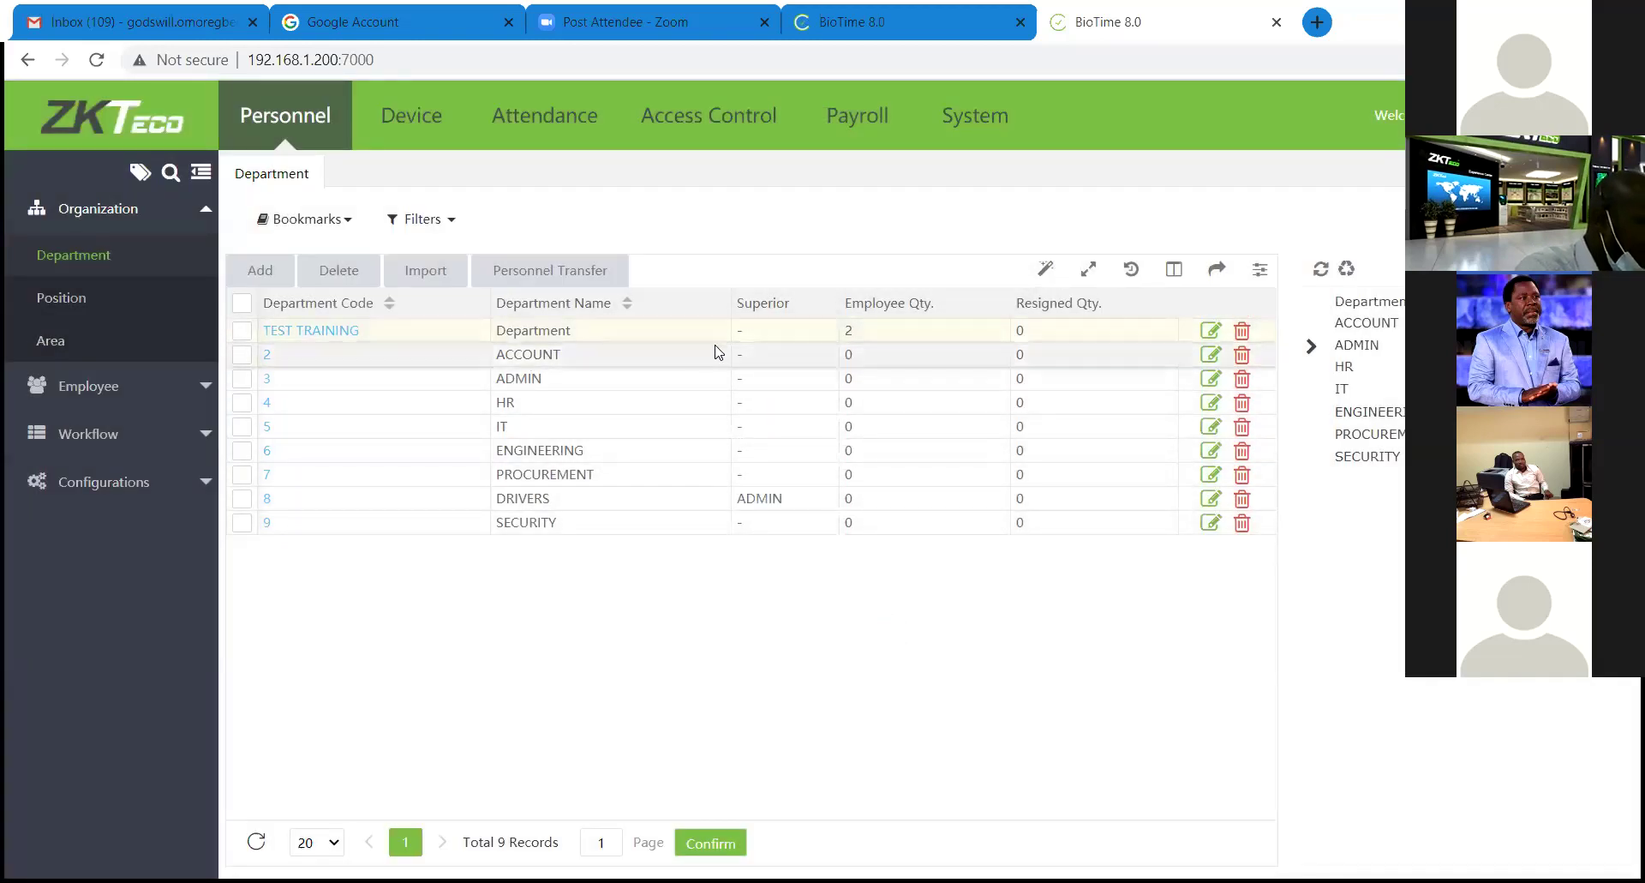
Give department 1 code 1 and the name TEST TRAINING, and save.
{"action": "left_click", "coordinate": [1210, 330]}
{"action": "left_click_drag", "start_coordinate": [915, 392], "coordinate": [756, 392]}
{"action": "type", "text": "1"}
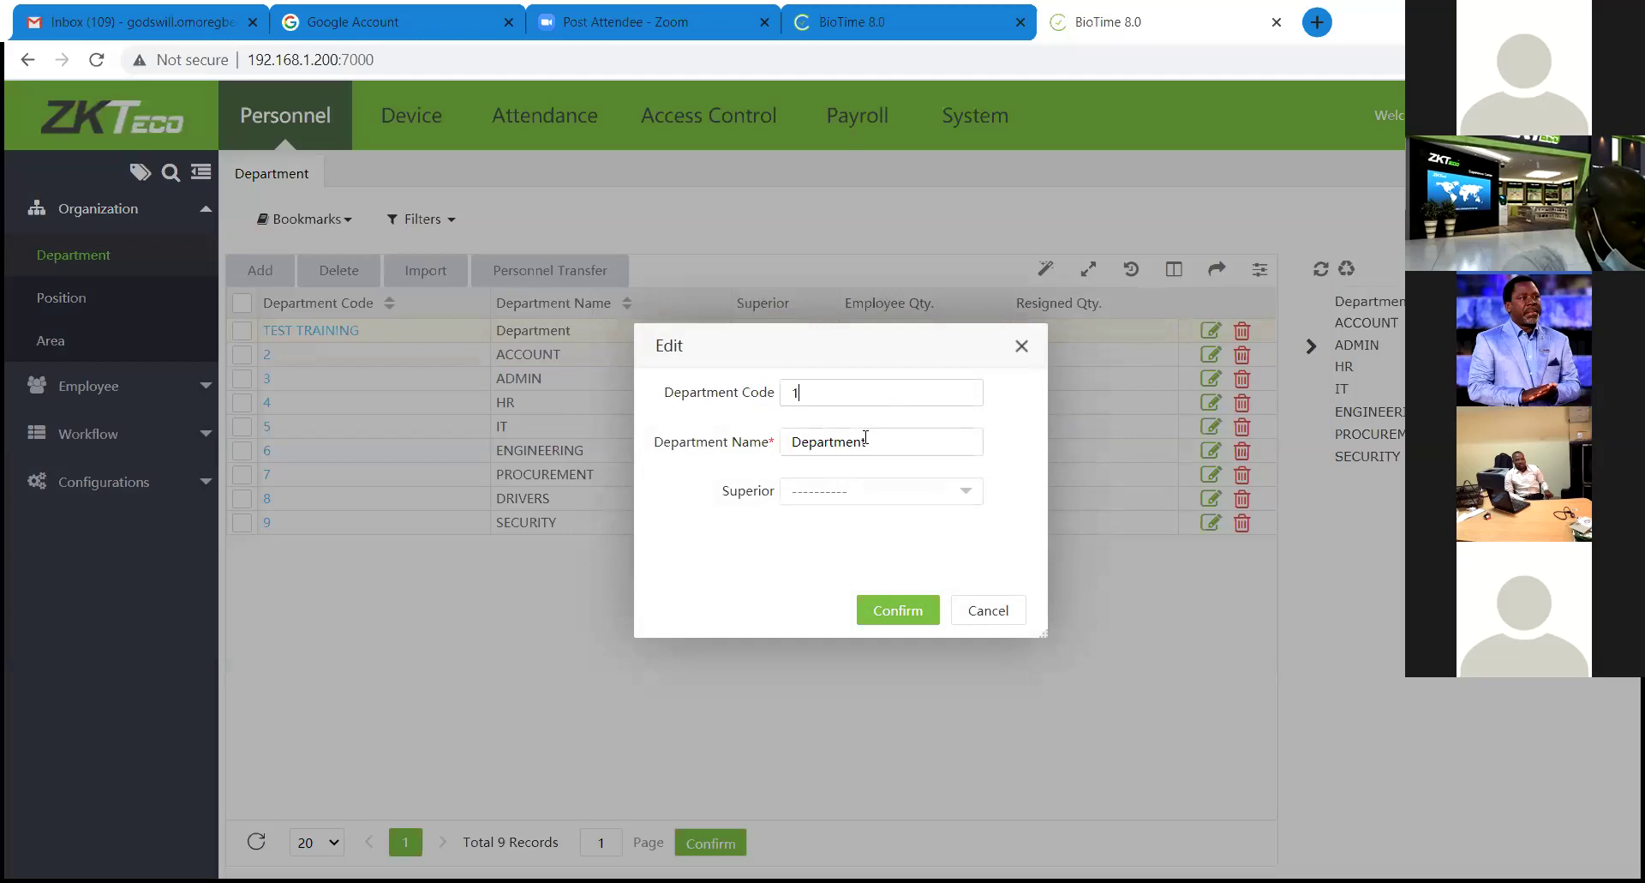
{"action": "left_click", "coordinate": [866, 440]}
{"action": "key", "text": "BackSpace"}
{"action": "key", "text": "BackSpace"}
{"action": "key", "text": "BackSpace"}
{"action": "key", "text": "BackSpace"}
{"action": "key", "text": "BackSpace"}
{"action": "key", "text": "BackSpace"}
{"action": "key", "text": "BackSpace"}
{"action": "key", "text": "BackSpace"}
{"action": "key", "text": "BackSpace"}
{"action": "key", "text": "BackSpace"}
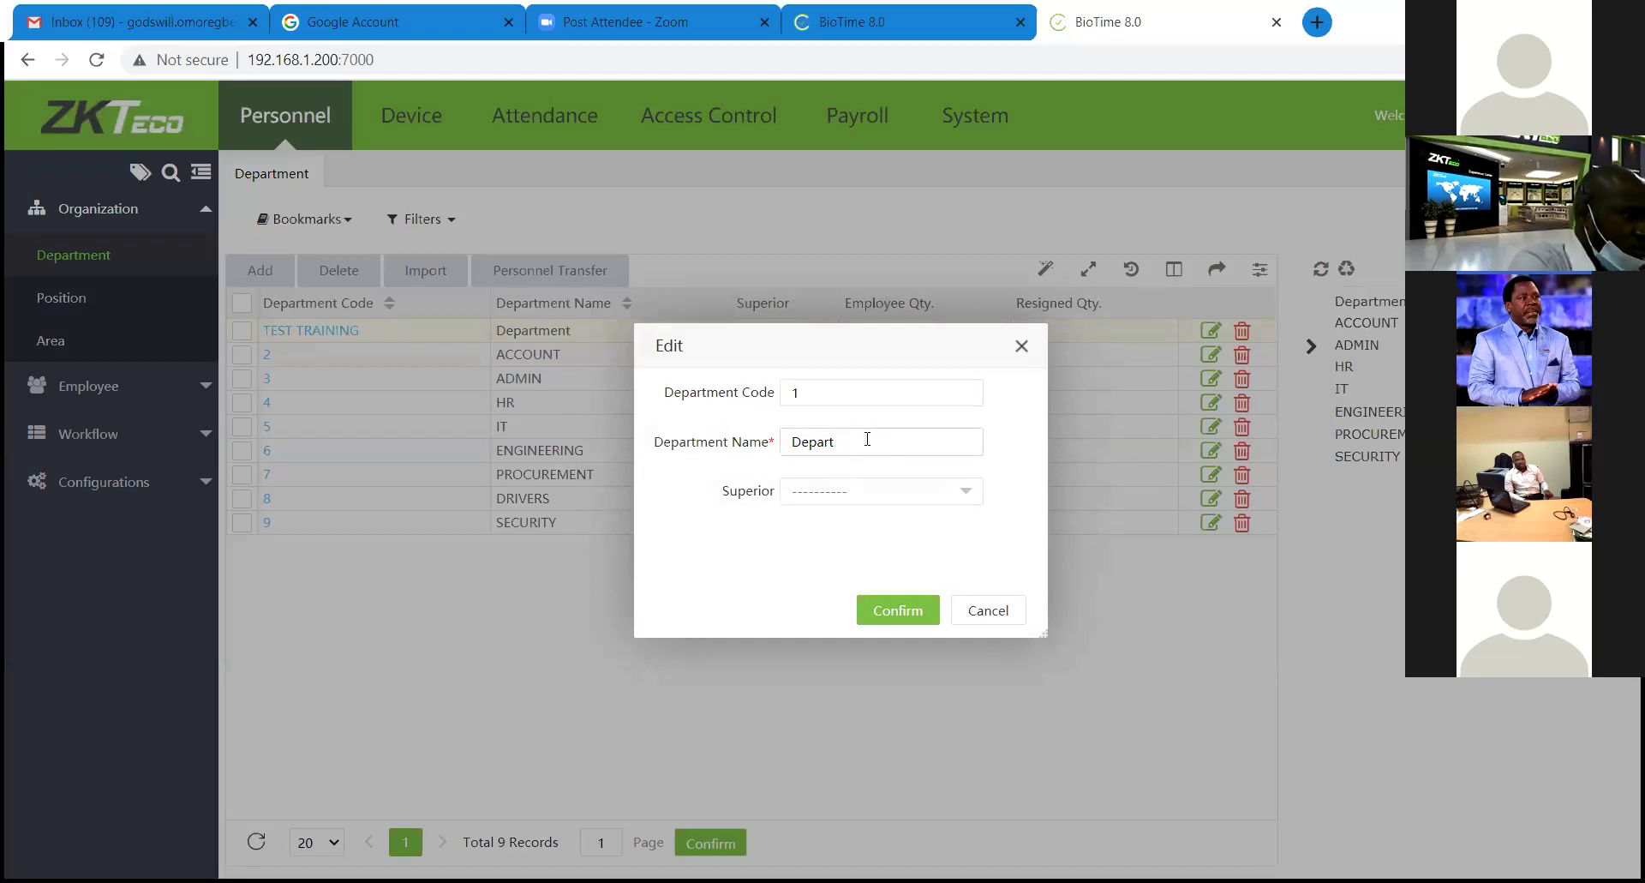
{"action": "type", "text": "TEST TRAINING"}
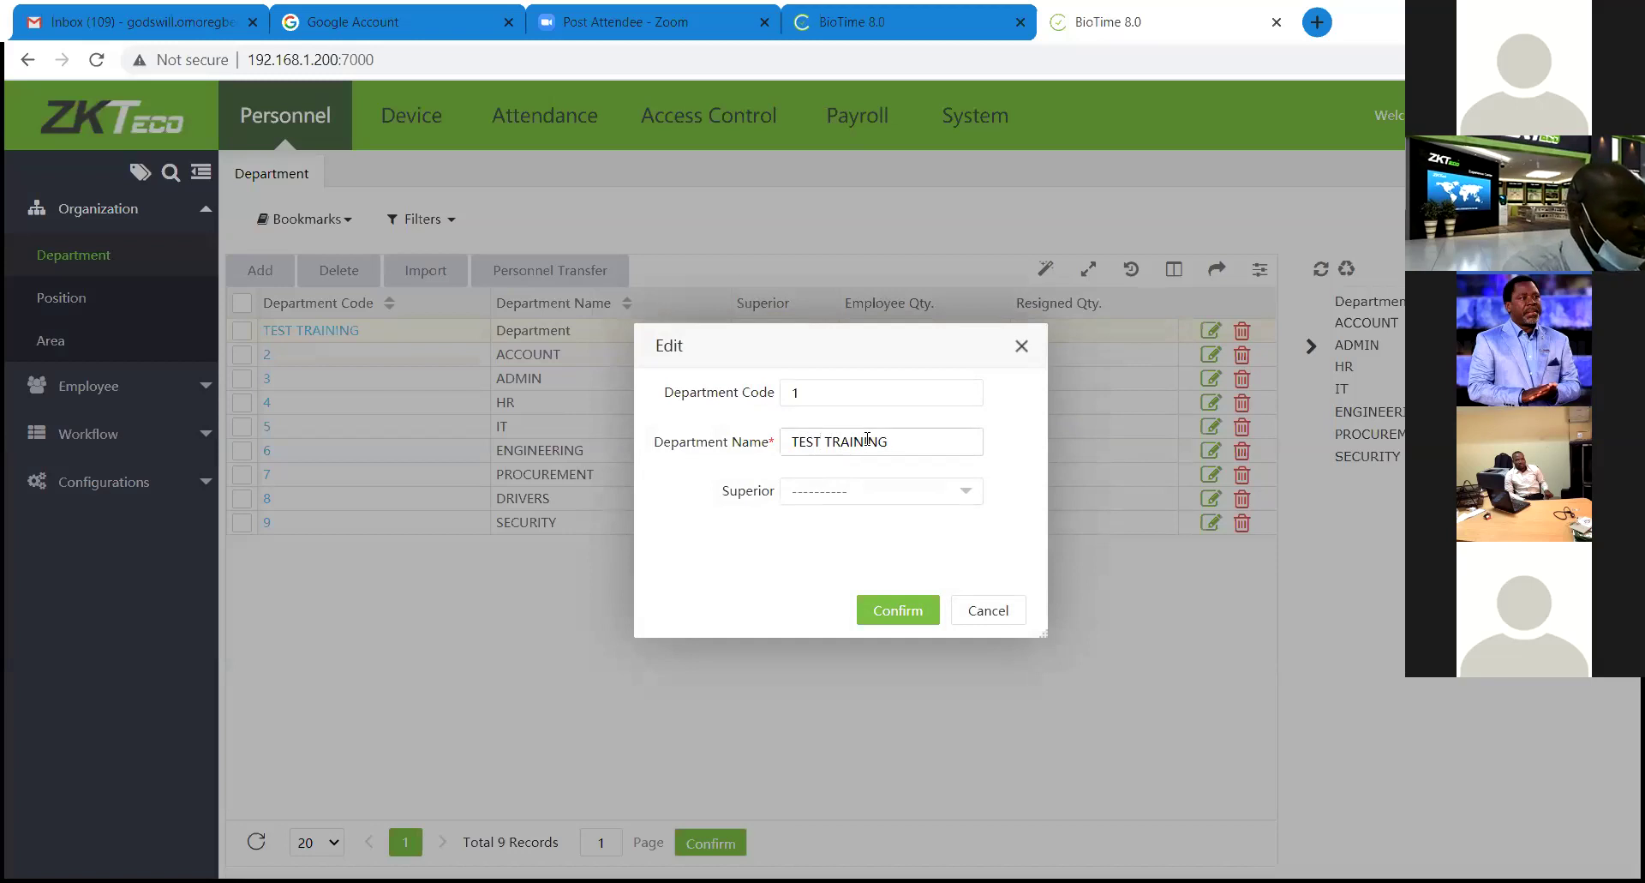
{"action": "left_click", "coordinate": [901, 620]}
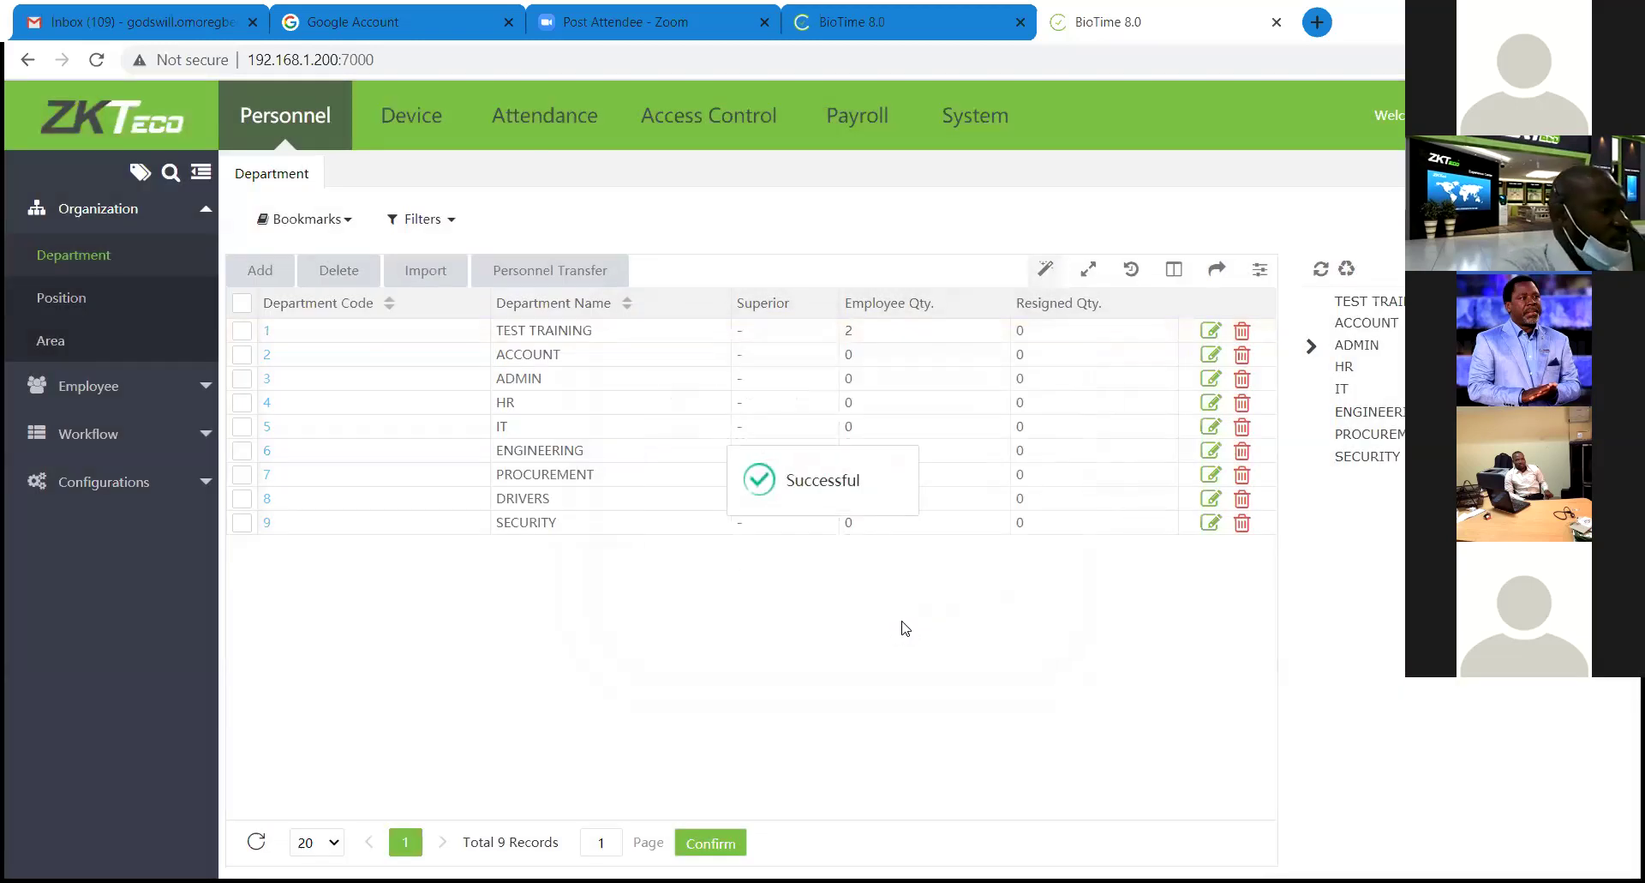
Review the Position list and the five-area list, then expand the Employee section.
{"action": "left_click", "coordinate": [58, 301]}
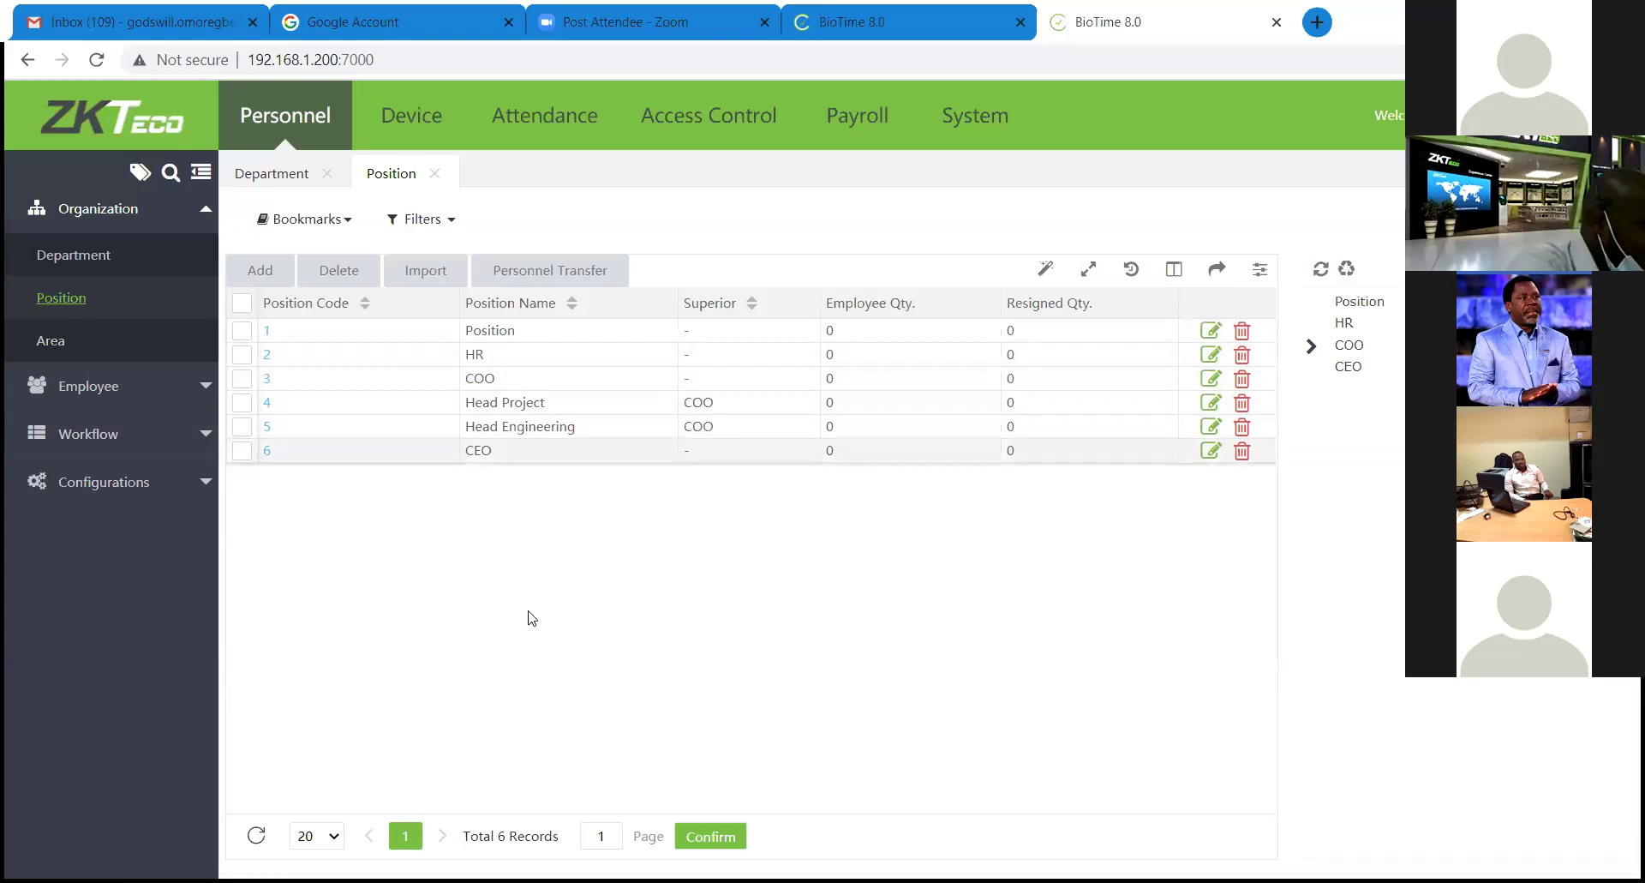
{"action": "left_click", "coordinate": [52, 341]}
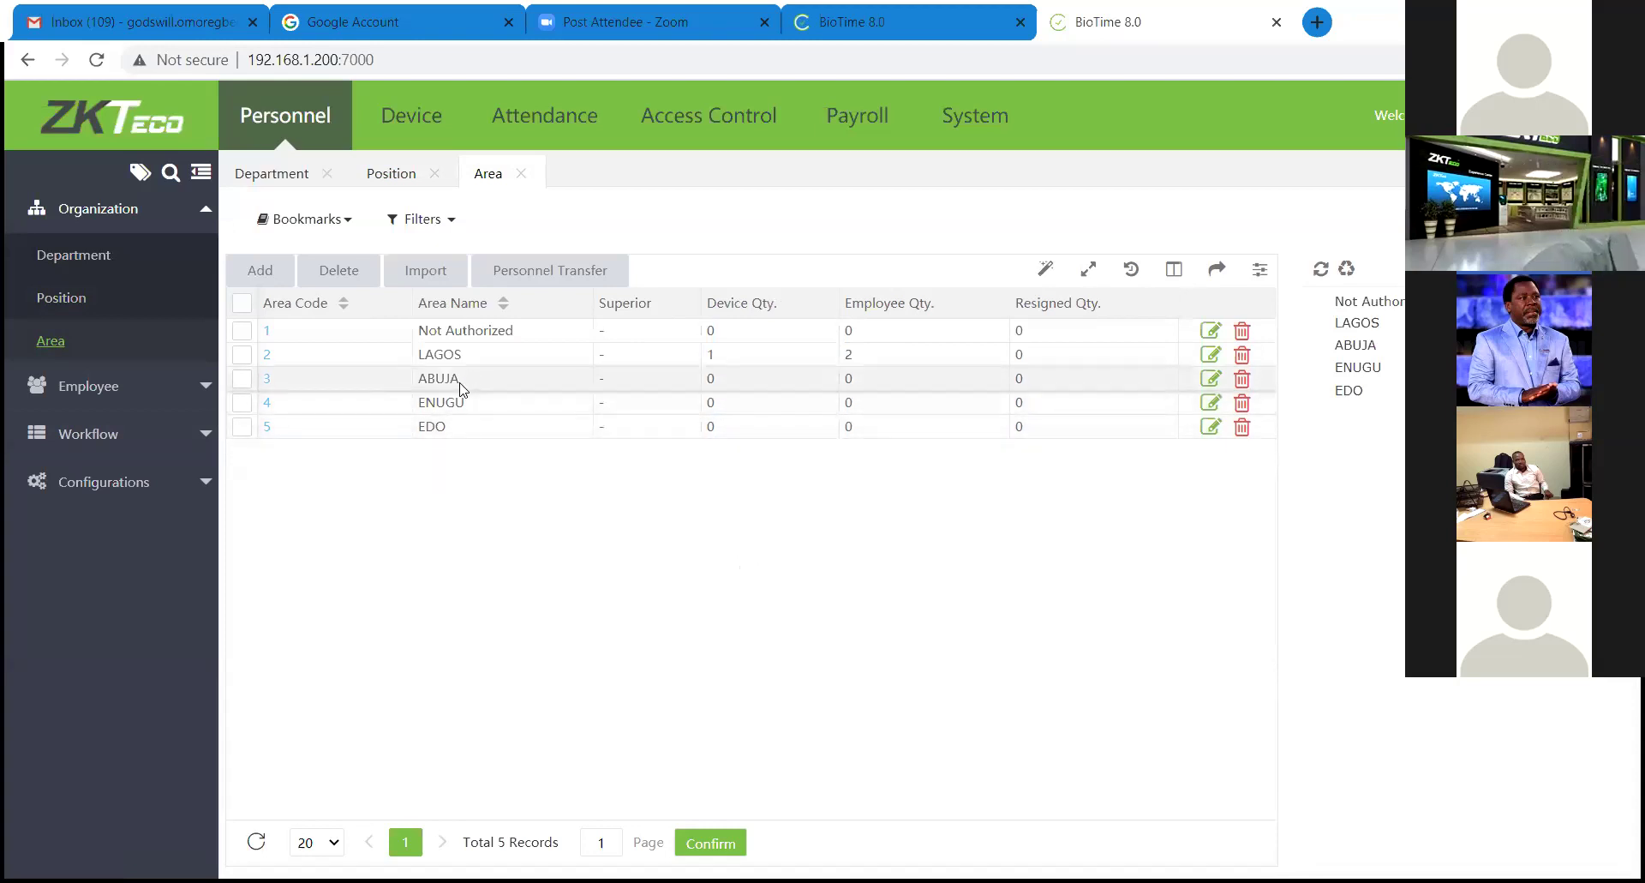
{"action": "left_click", "coordinate": [129, 387]}
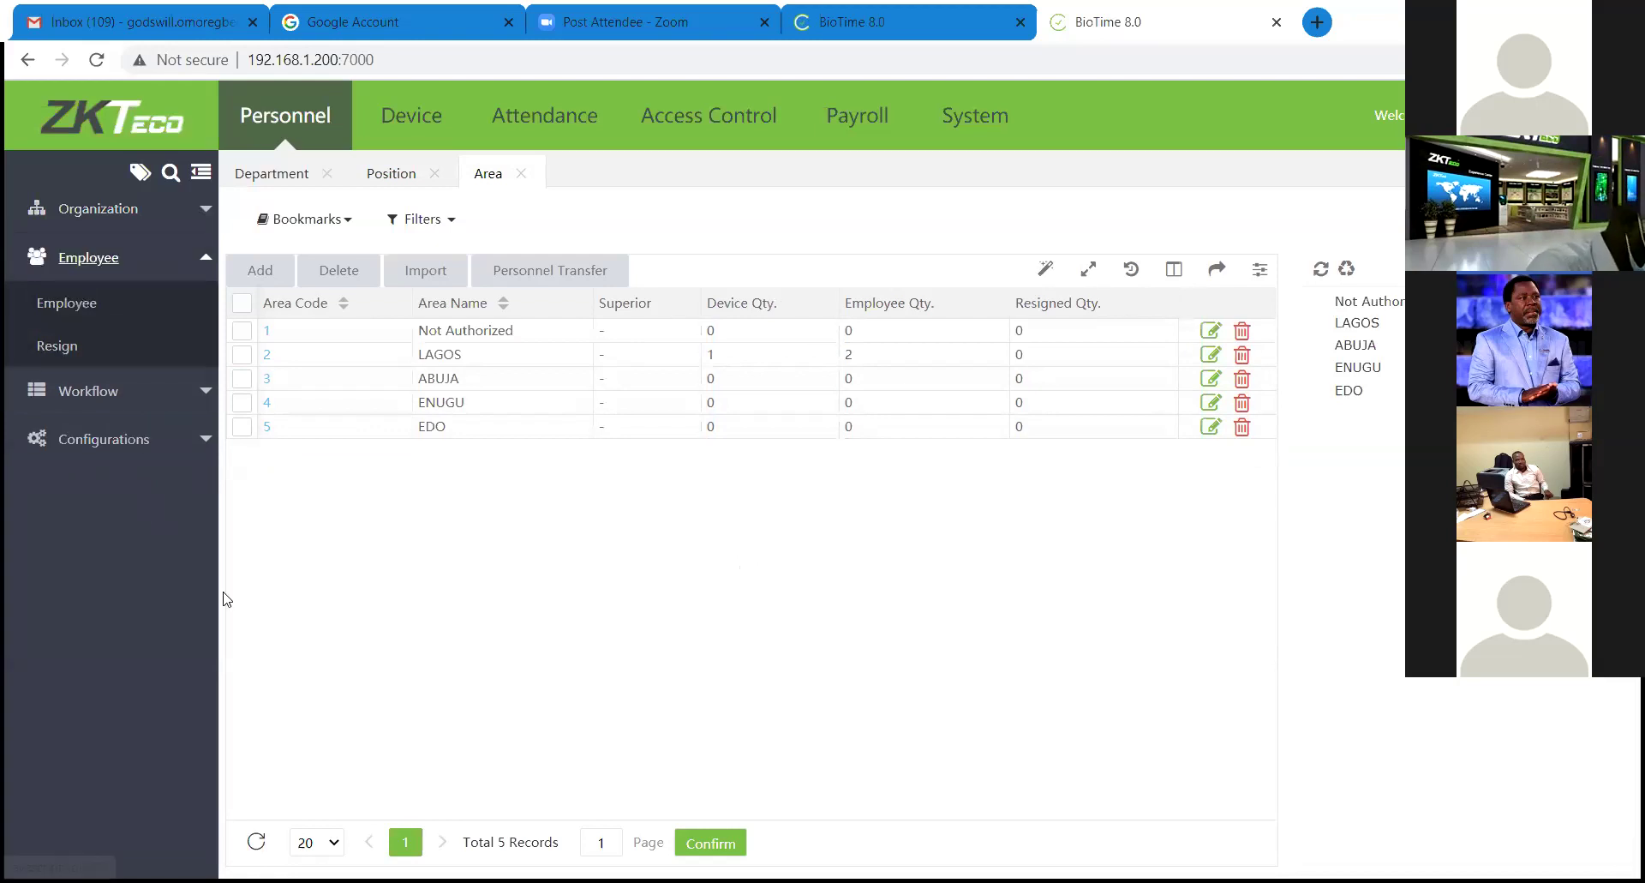
Open employee 1's record and enter the employee's first and last name.
{"action": "left_click", "coordinate": [74, 305]}
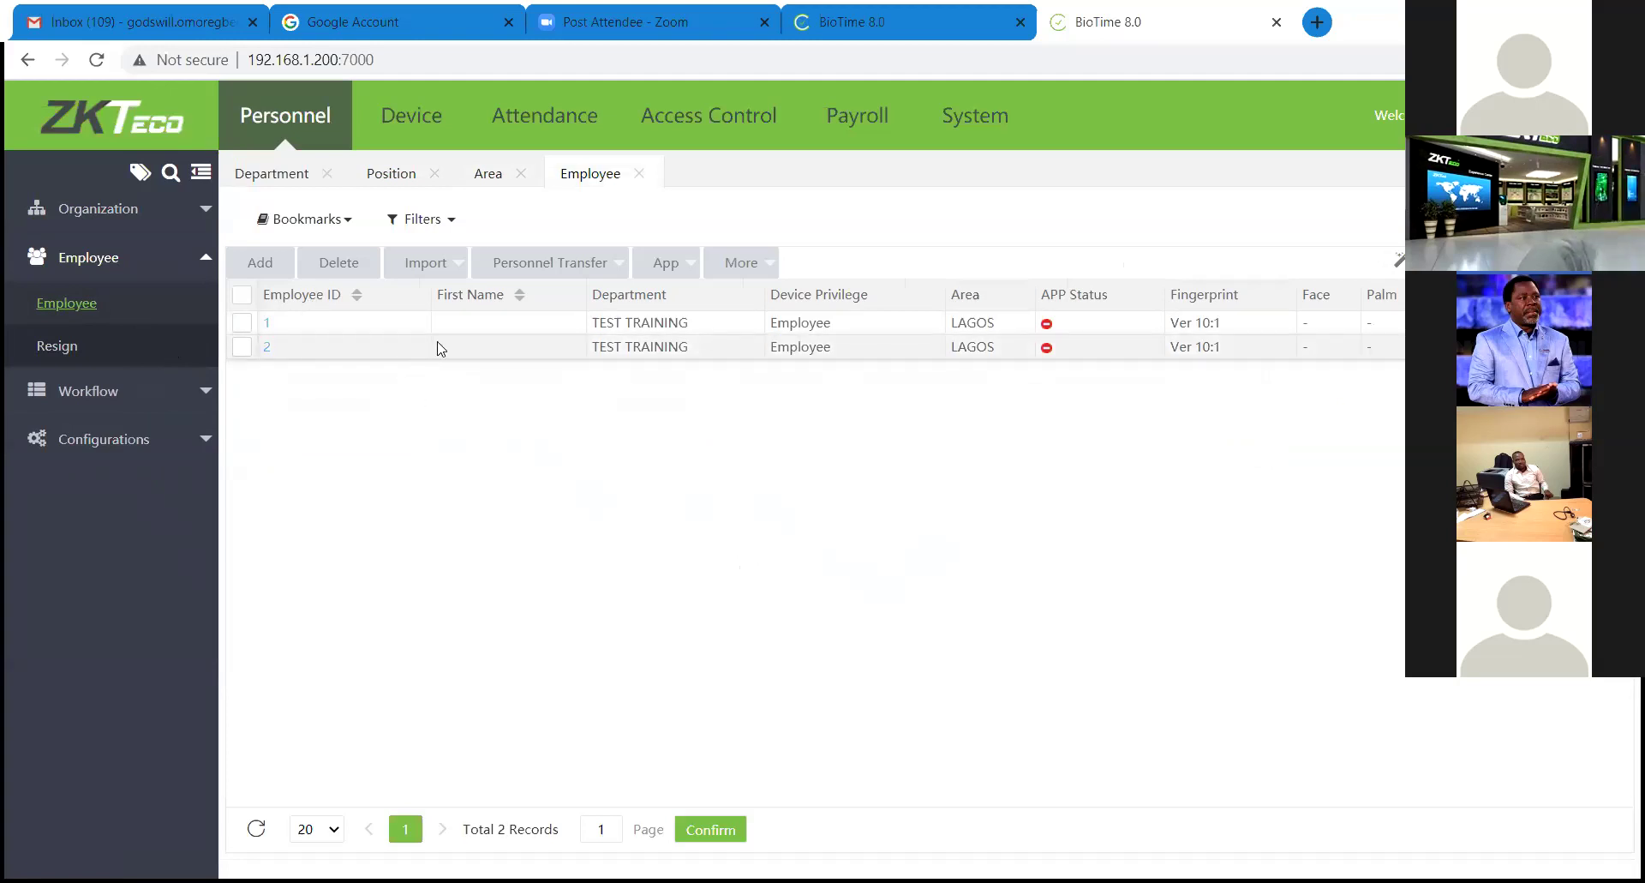
{"action": "left_click", "coordinate": [268, 324]}
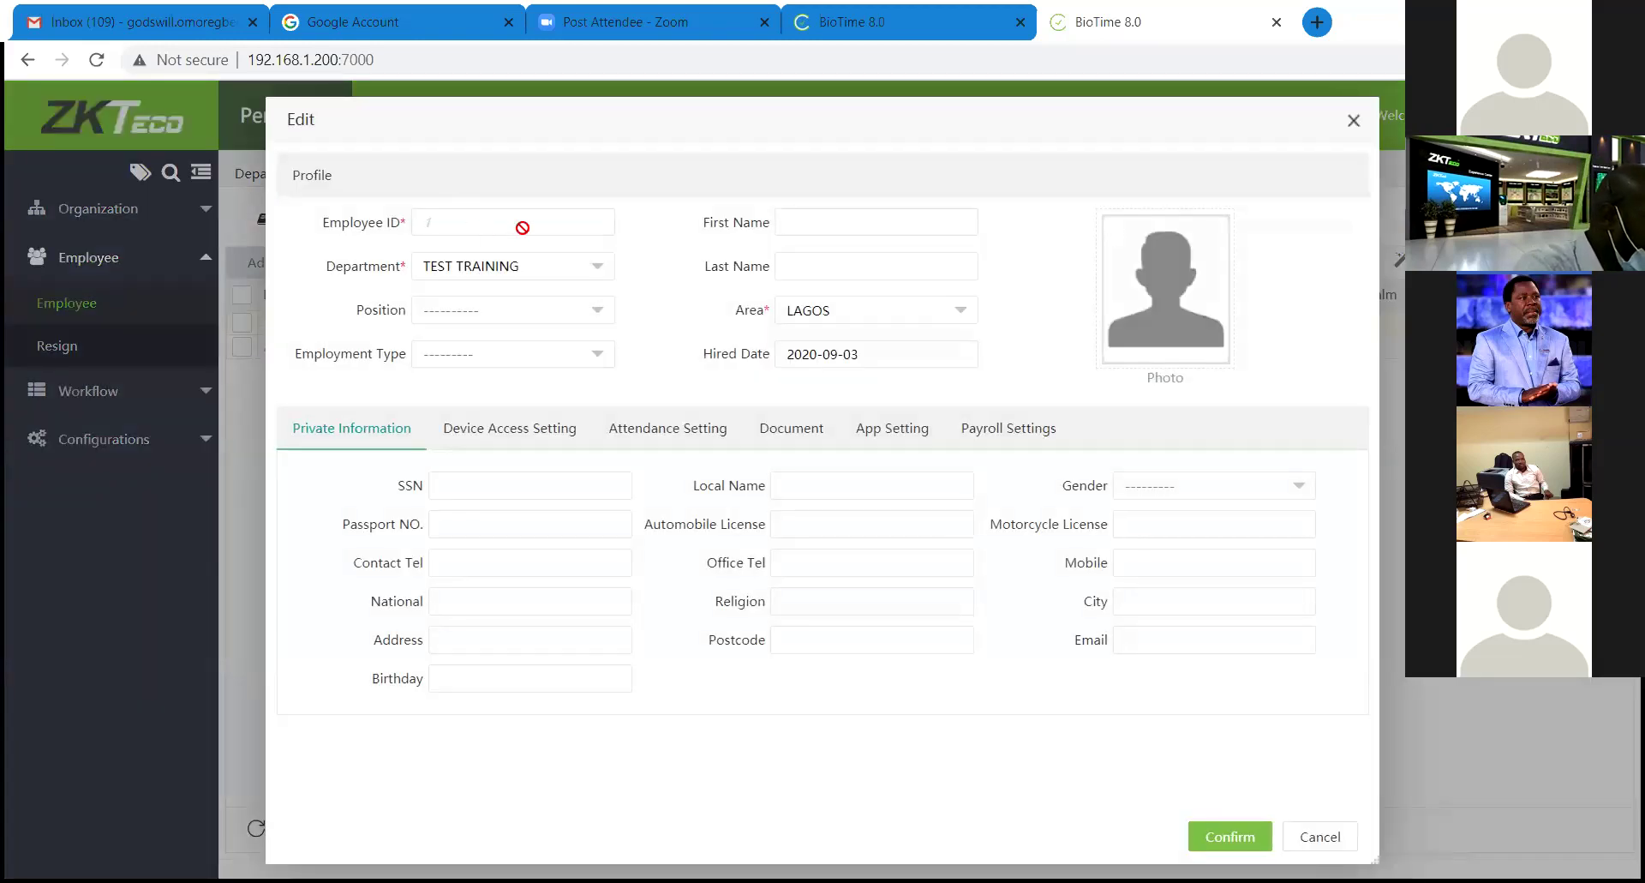
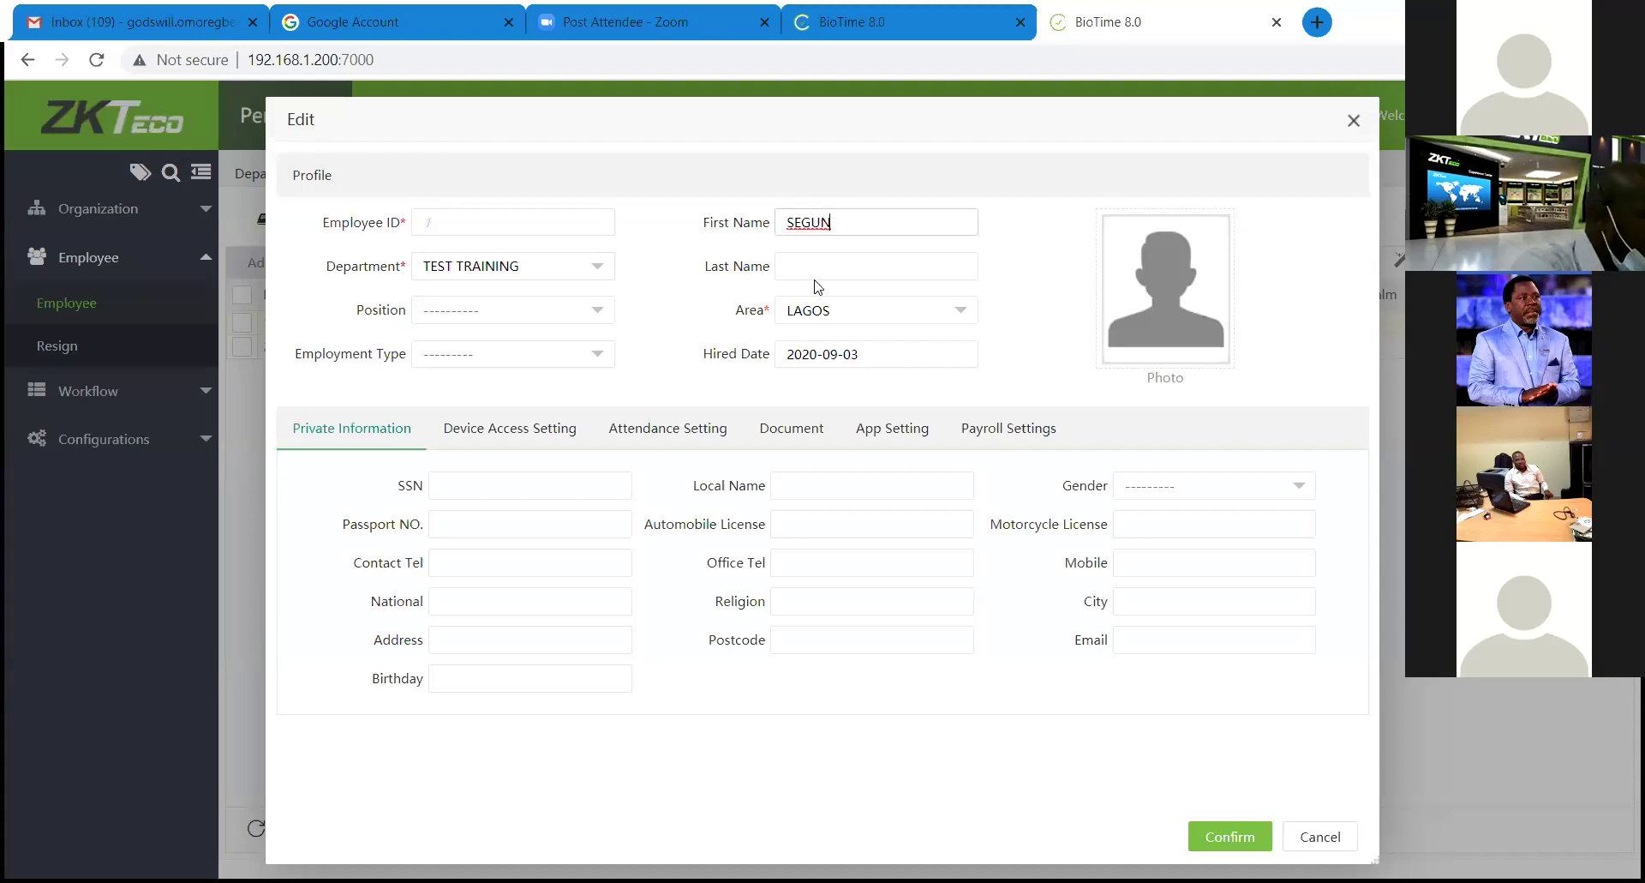
{"action": "left_click", "coordinate": [843, 275]}
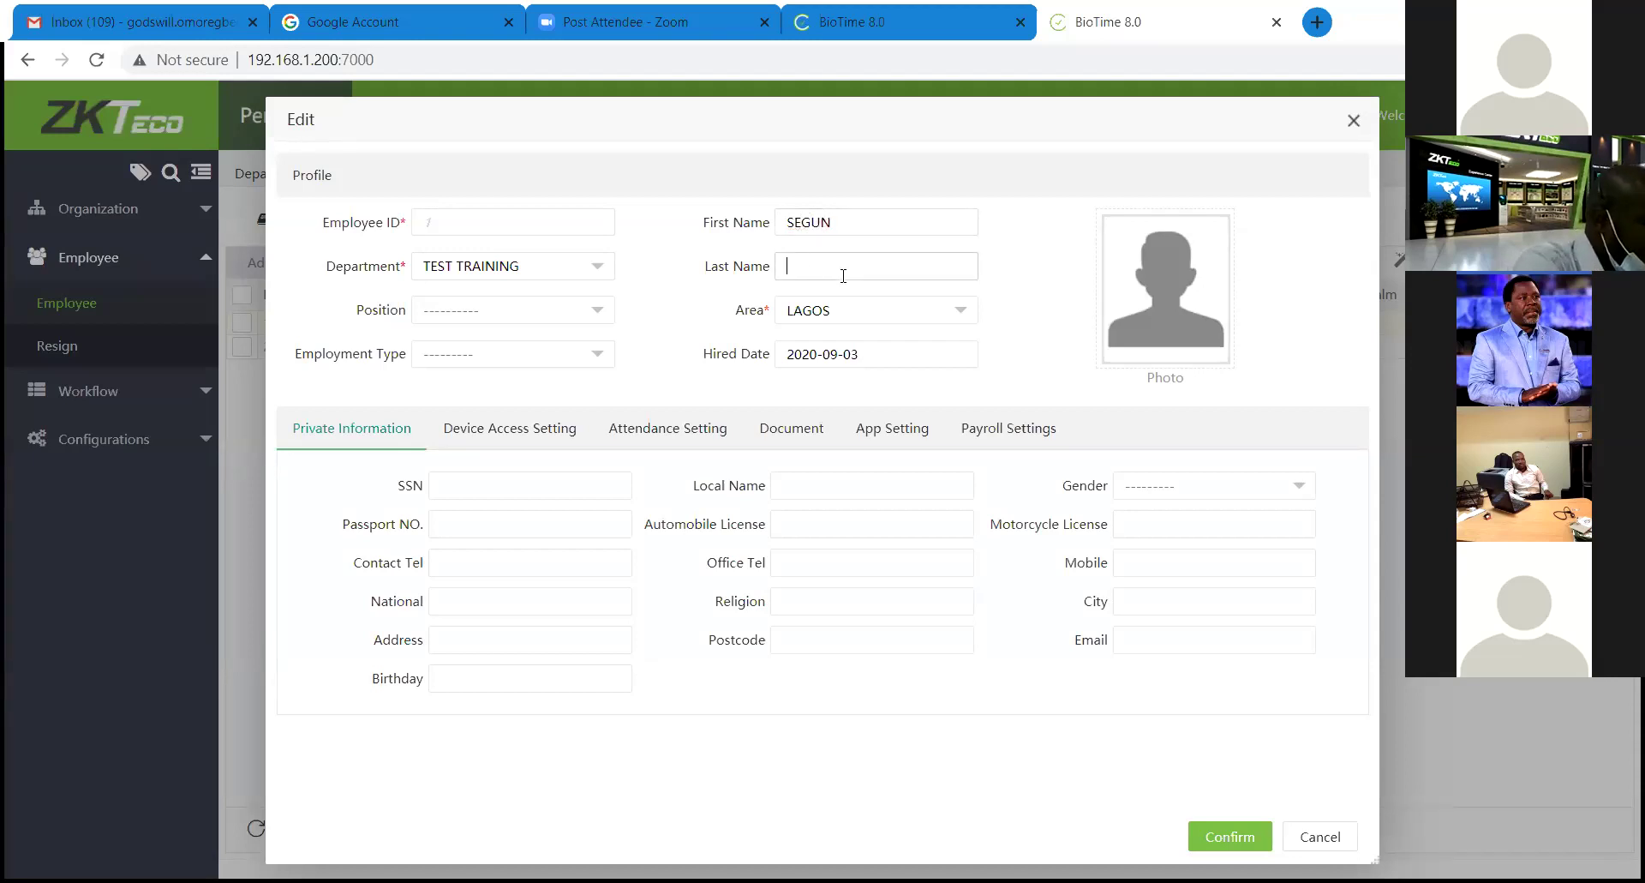
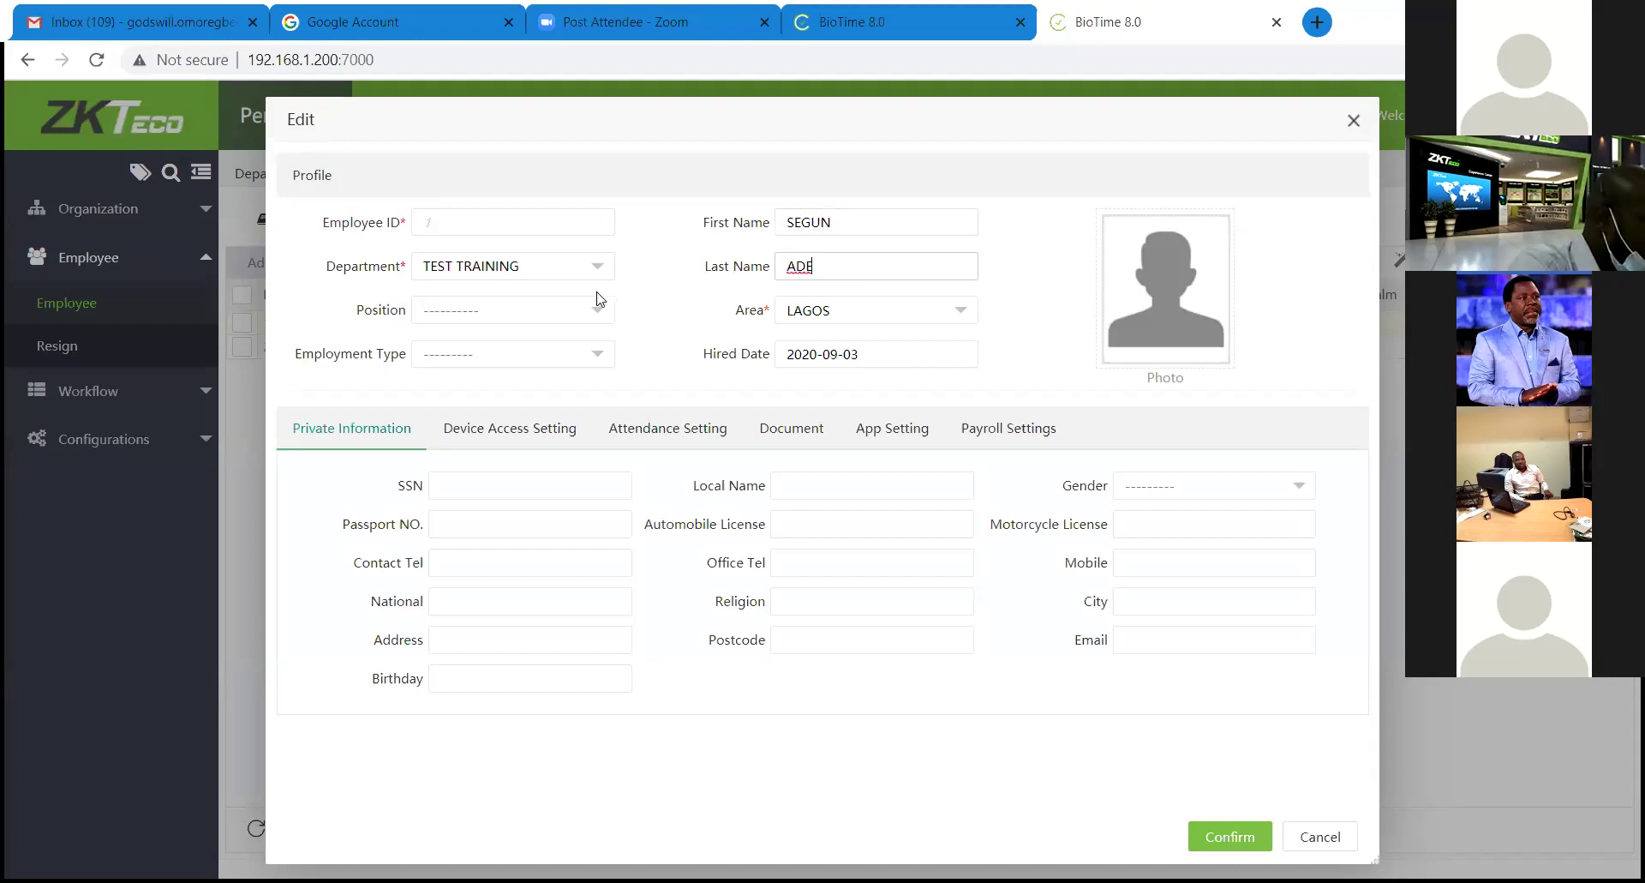
Set the employee's position to COO and employment type to Permanent.
{"action": "left_click", "coordinate": [597, 310]}
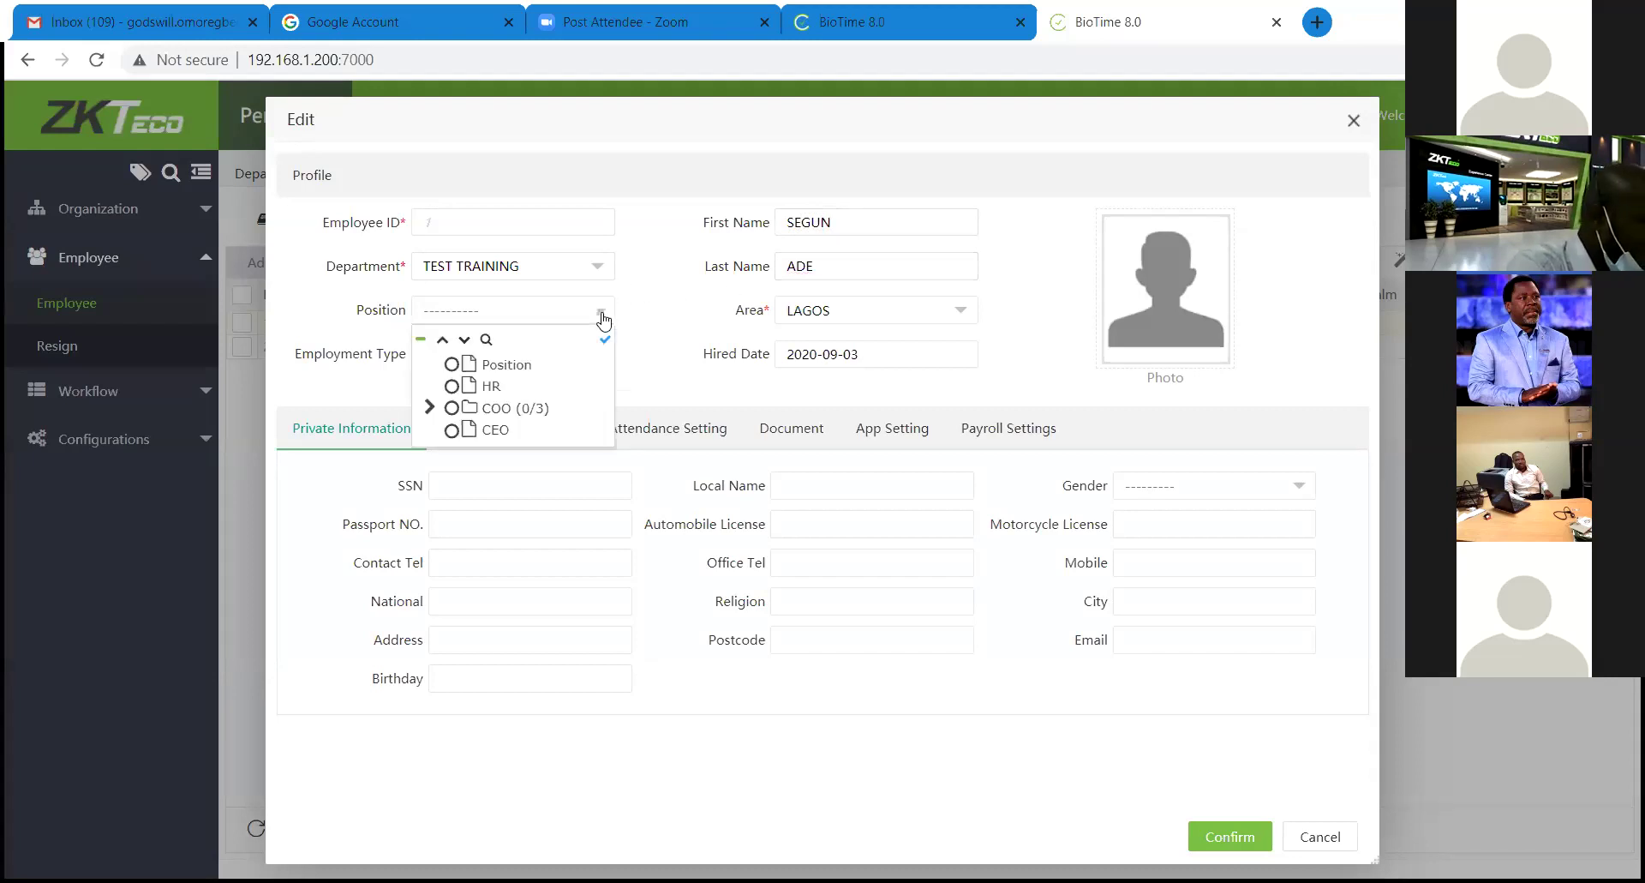
{"action": "left_click", "coordinate": [458, 408]}
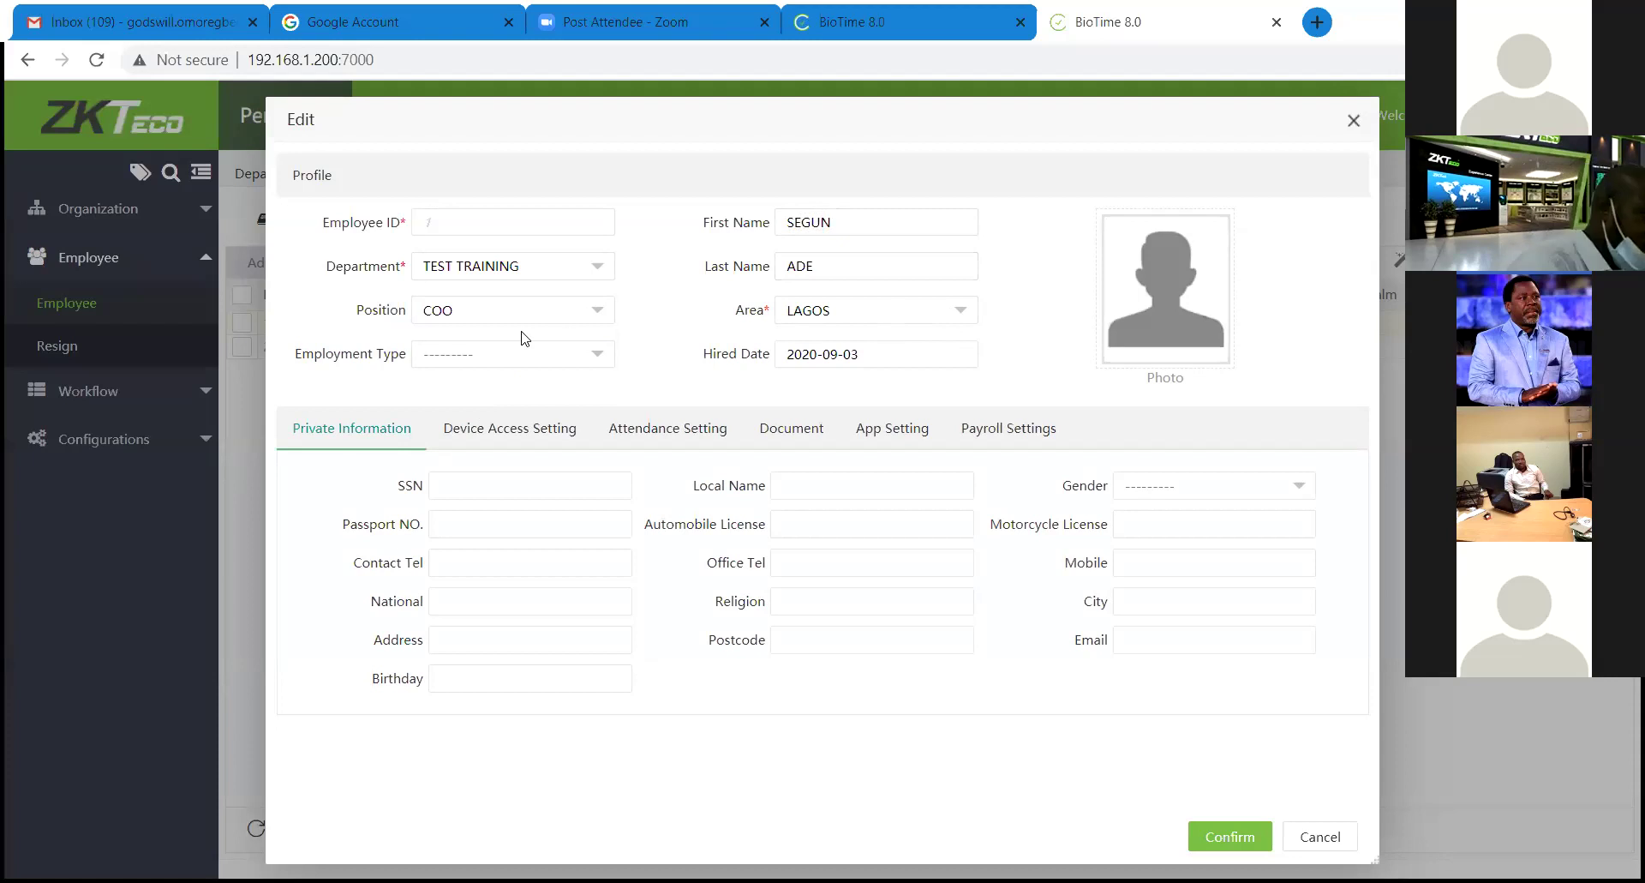
{"action": "left_click", "coordinate": [600, 362]}
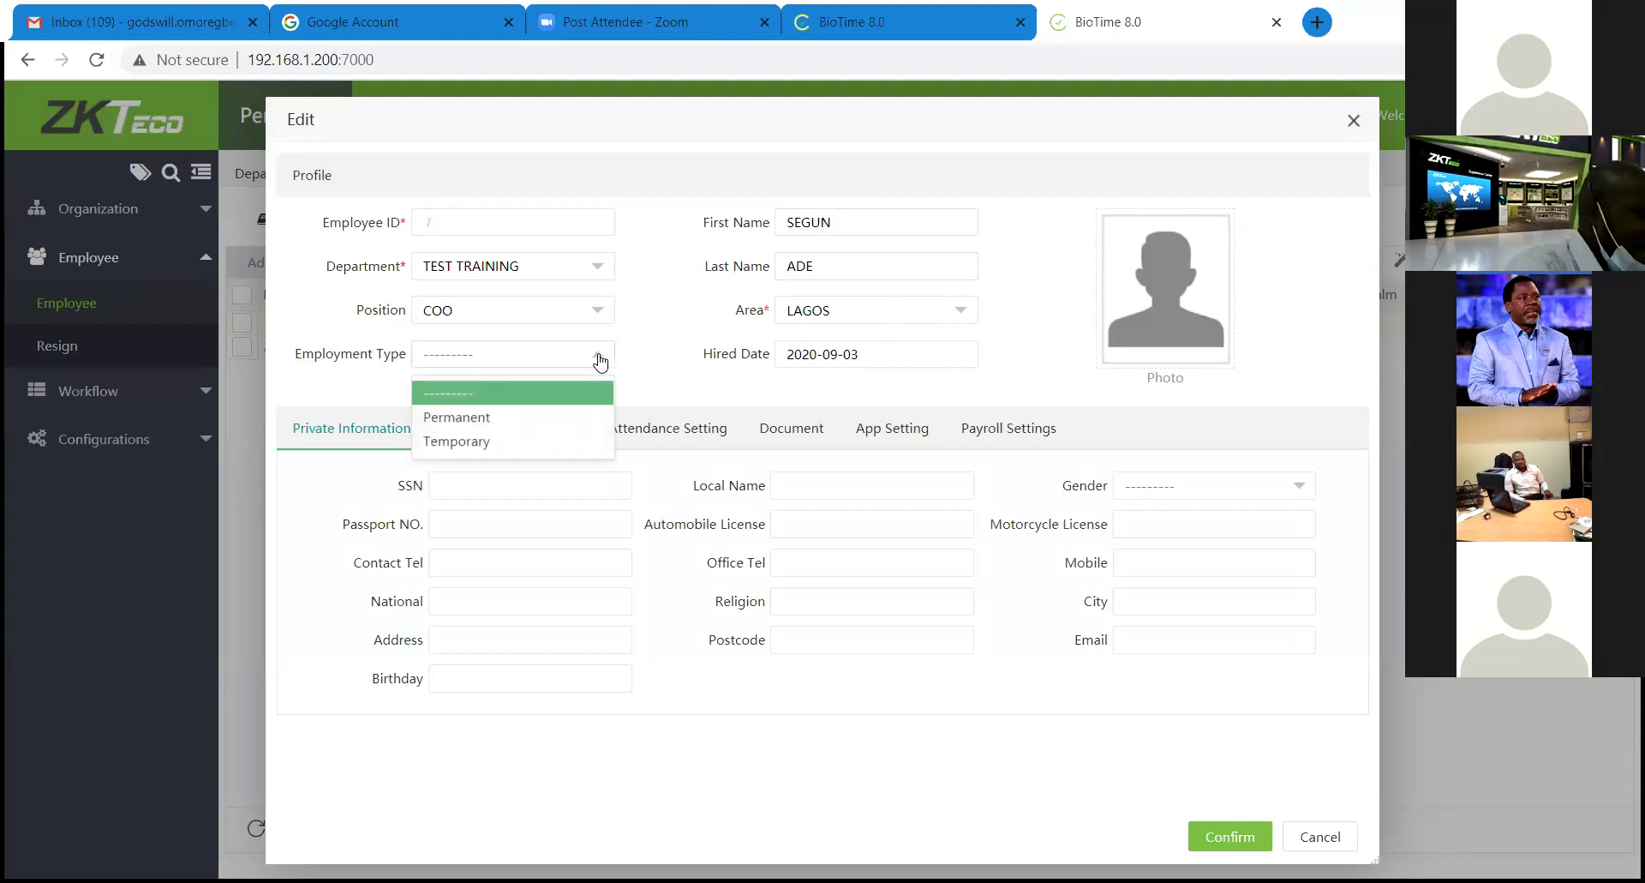
{"action": "left_click", "coordinate": [505, 420]}
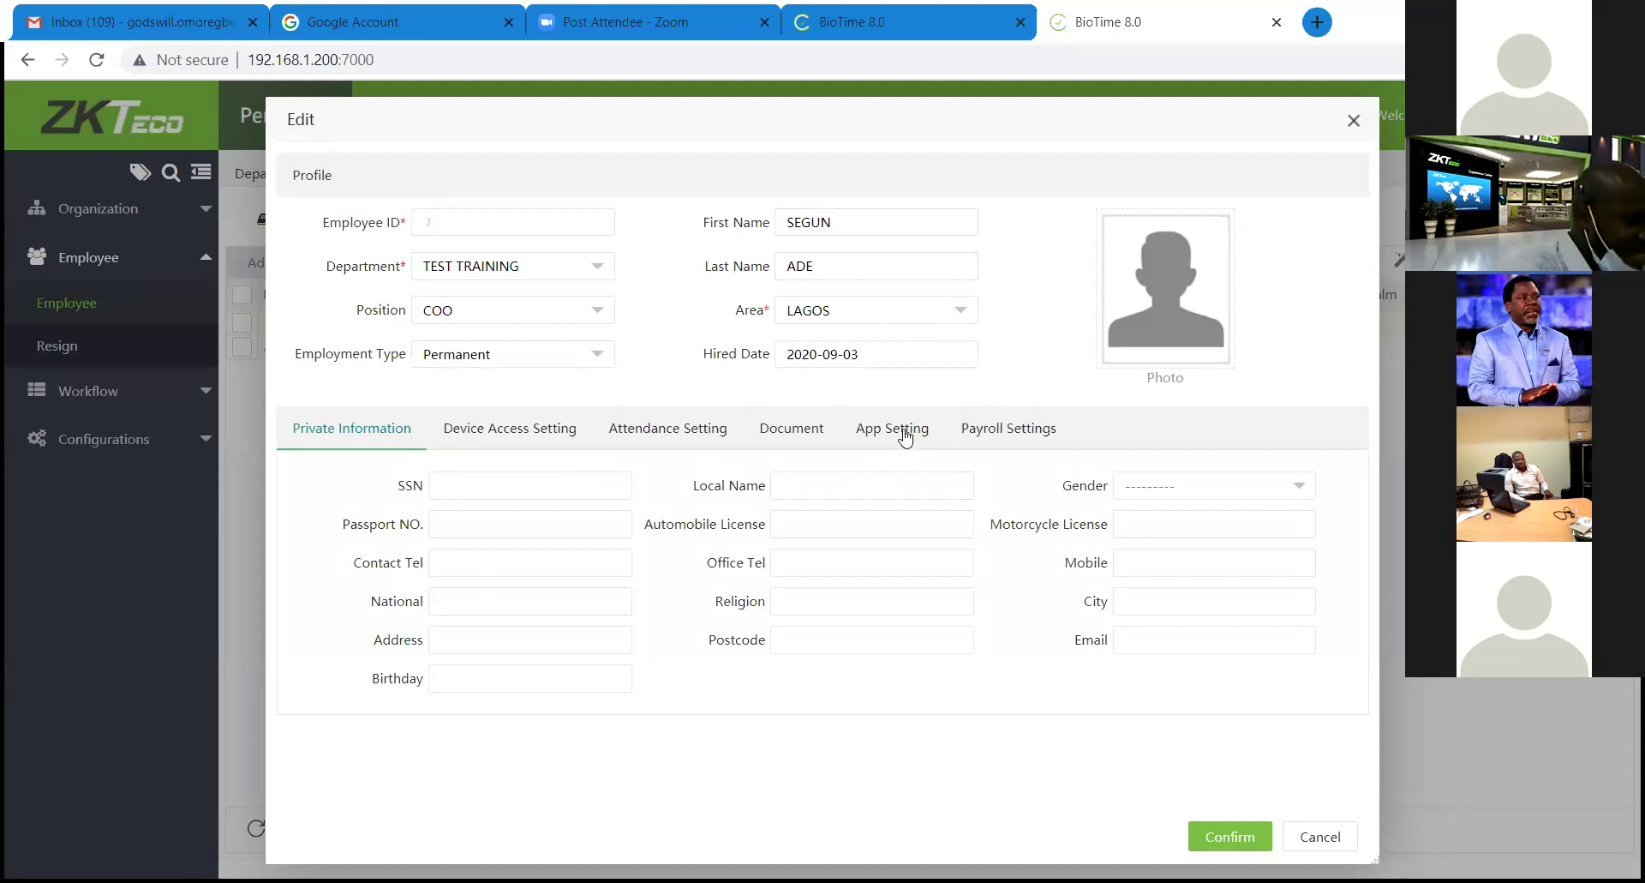
Set the employee's APP Status to Enable in App Setting.
{"action": "left_click", "coordinate": [905, 438]}
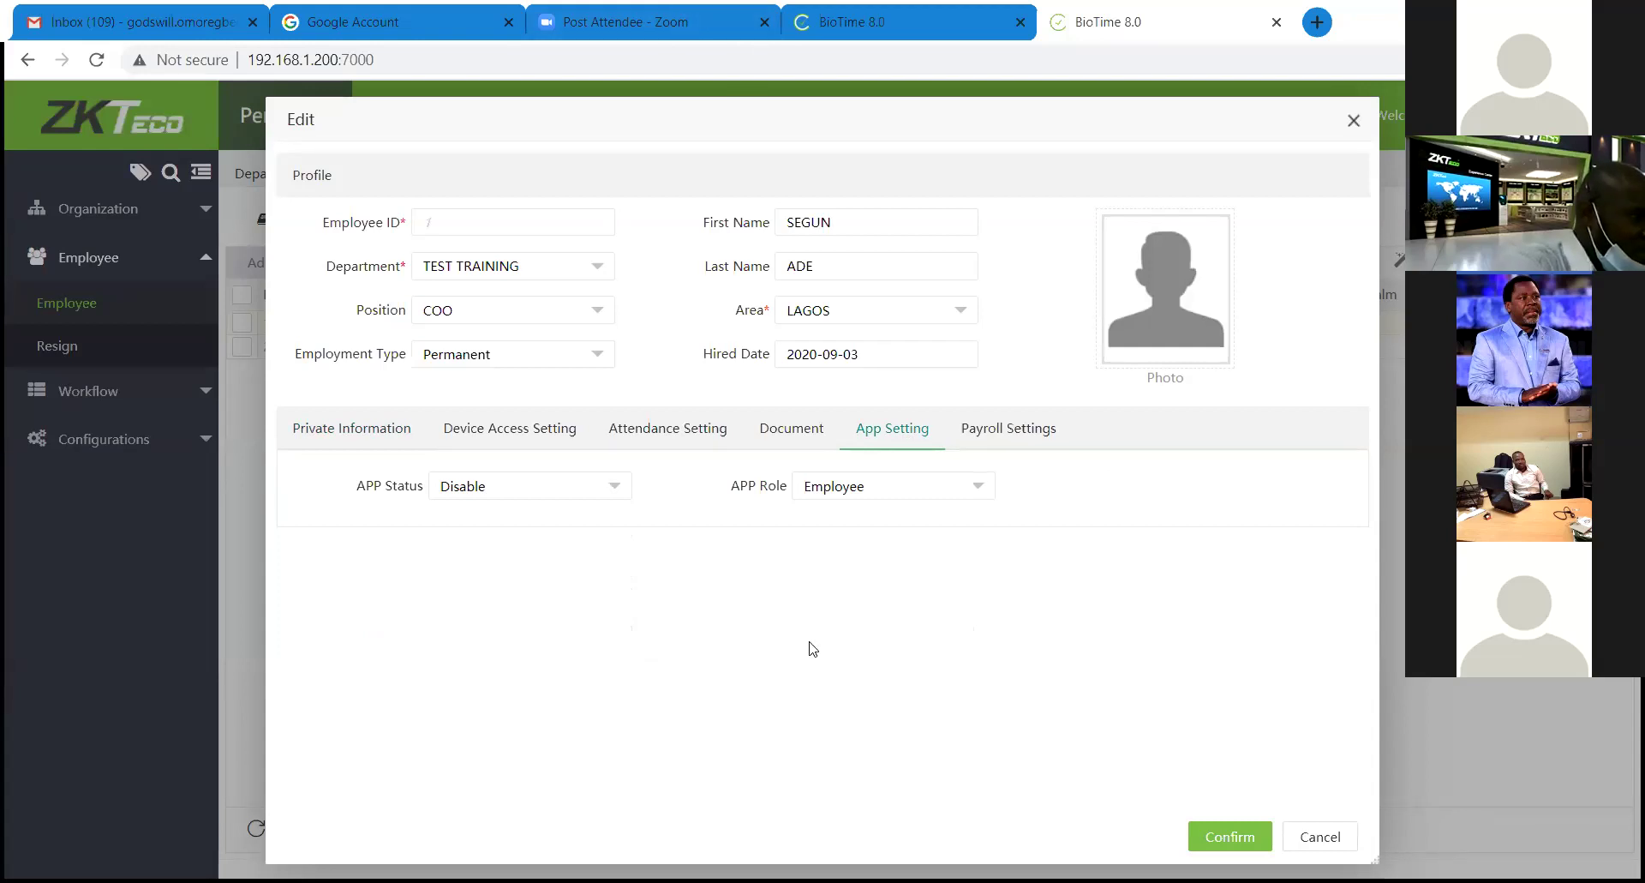
{"action": "left_click", "coordinate": [618, 496]}
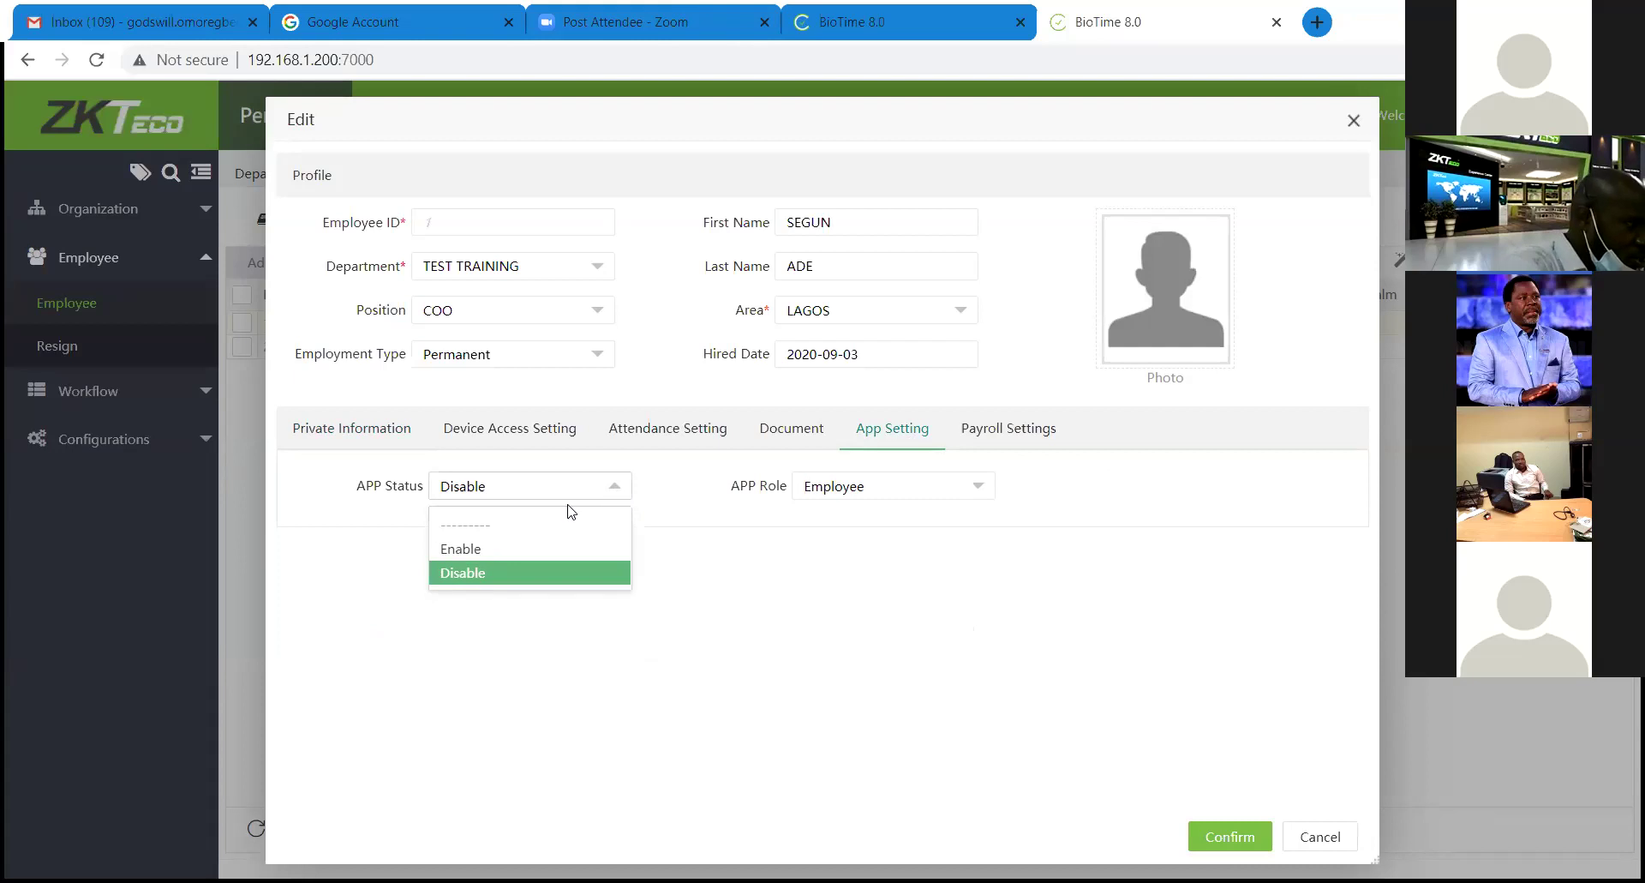
{"action": "left_click", "coordinate": [463, 553]}
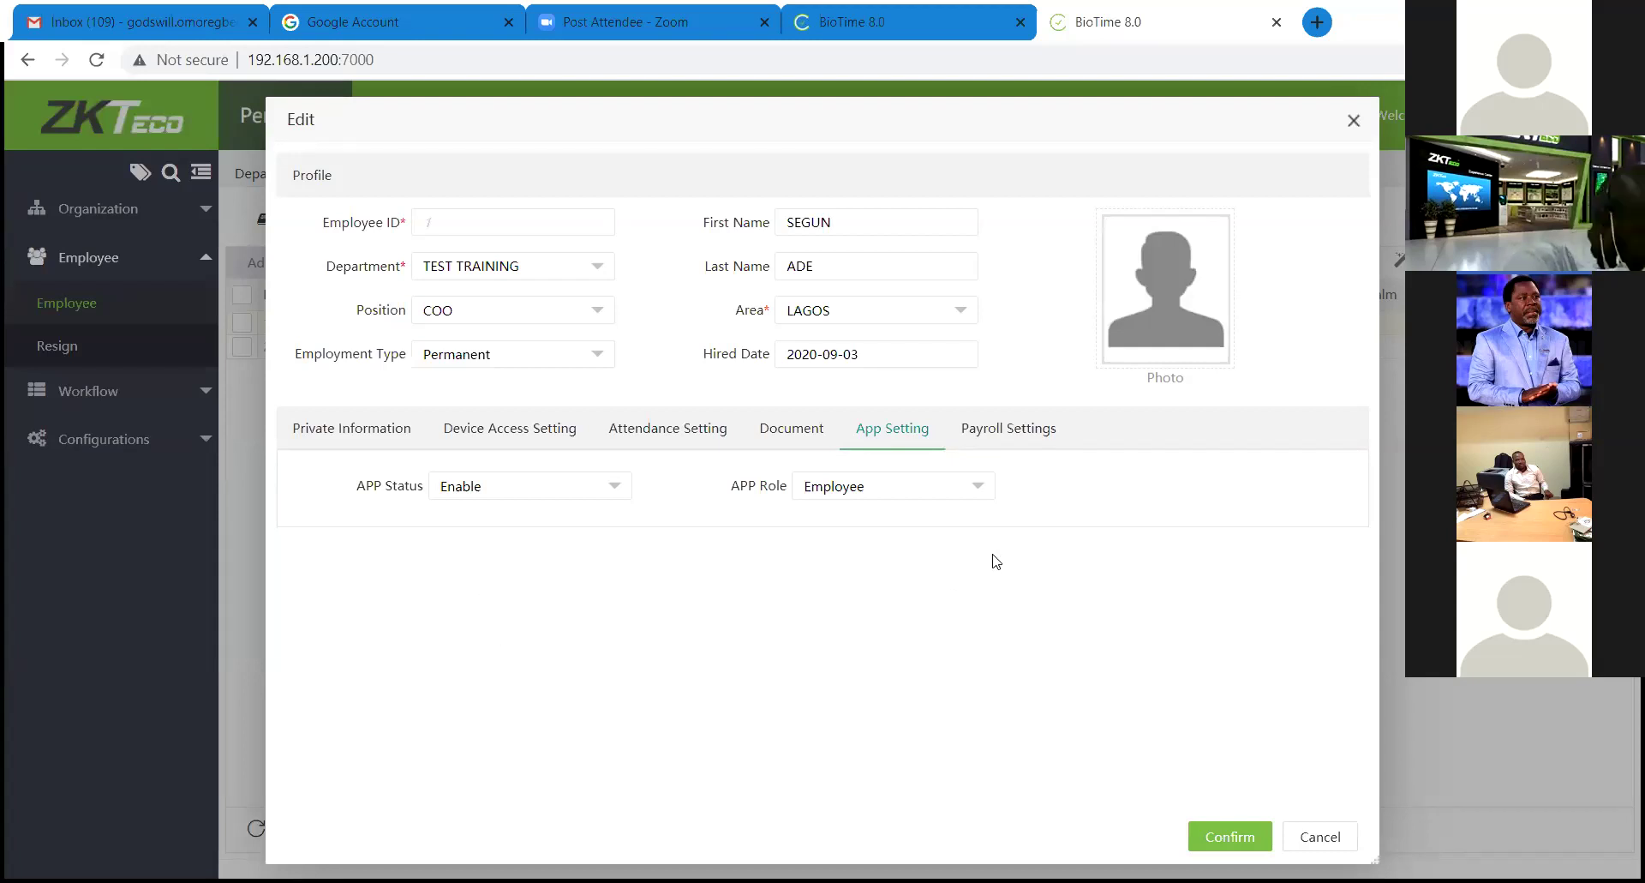
Change the APP Role to Administrator, then view the payroll settings.
{"action": "left_click", "coordinate": [980, 503]}
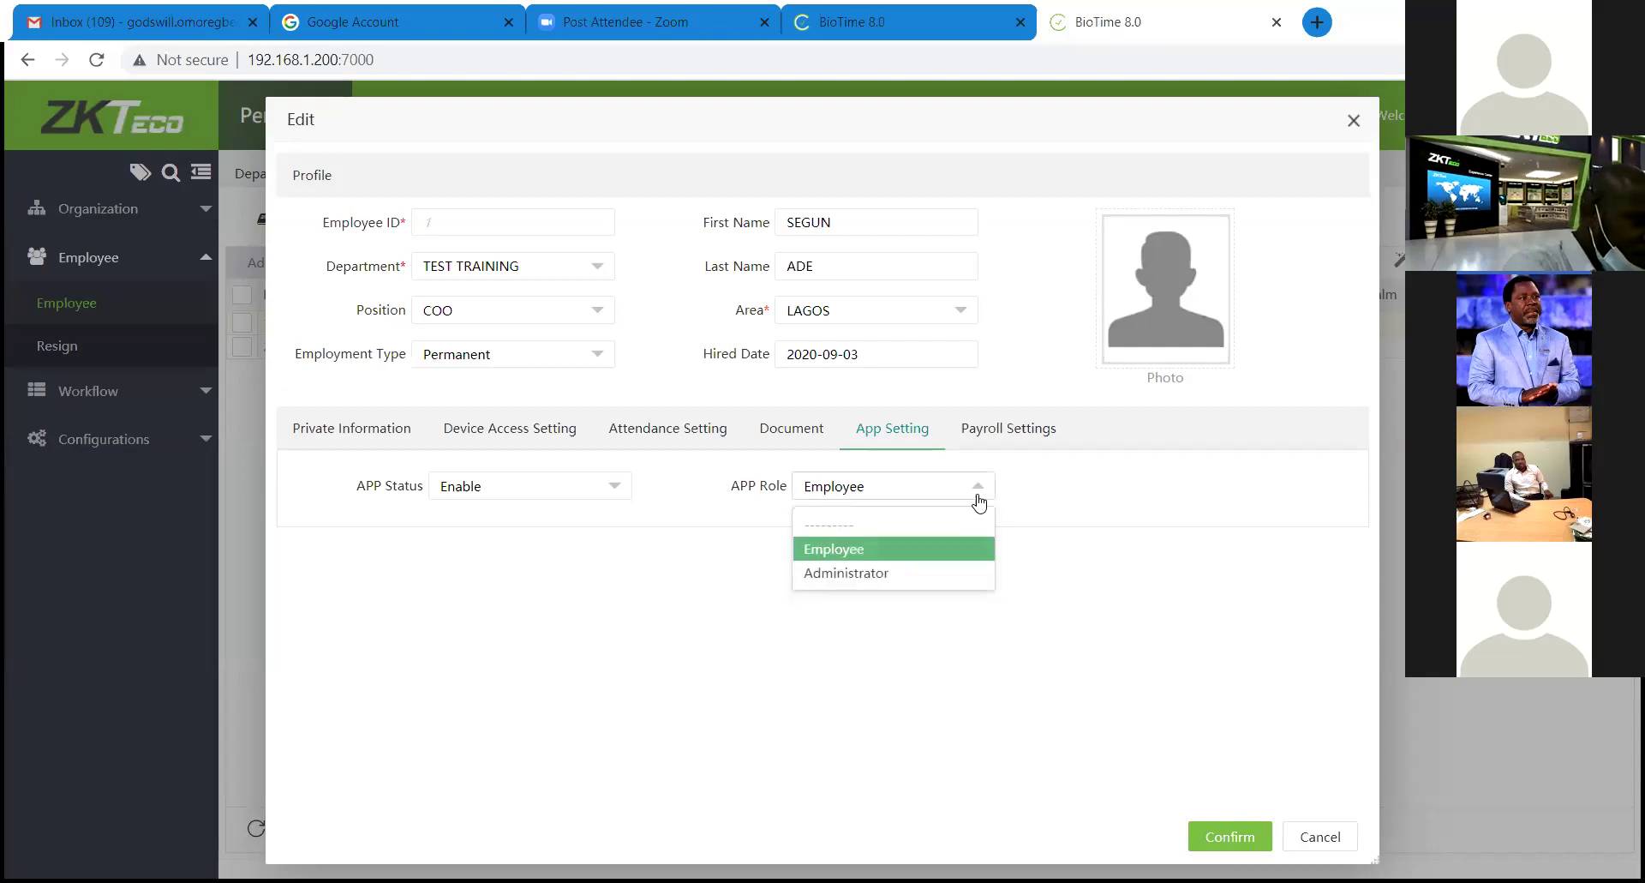
{"action": "left_click", "coordinate": [868, 549]}
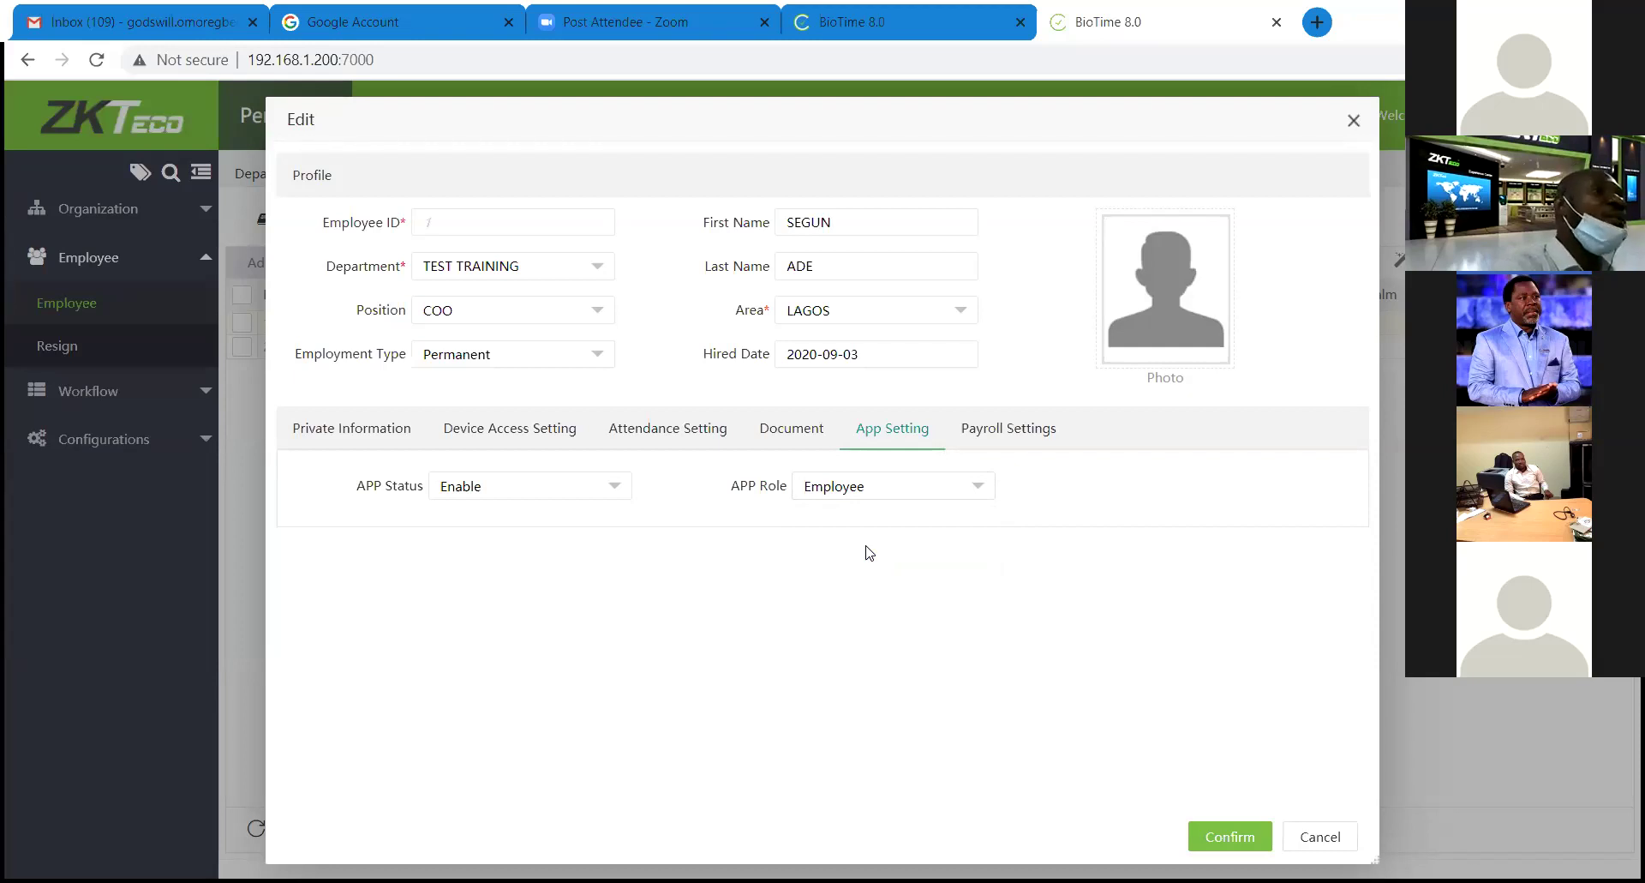
{"action": "left_click", "coordinate": [979, 489]}
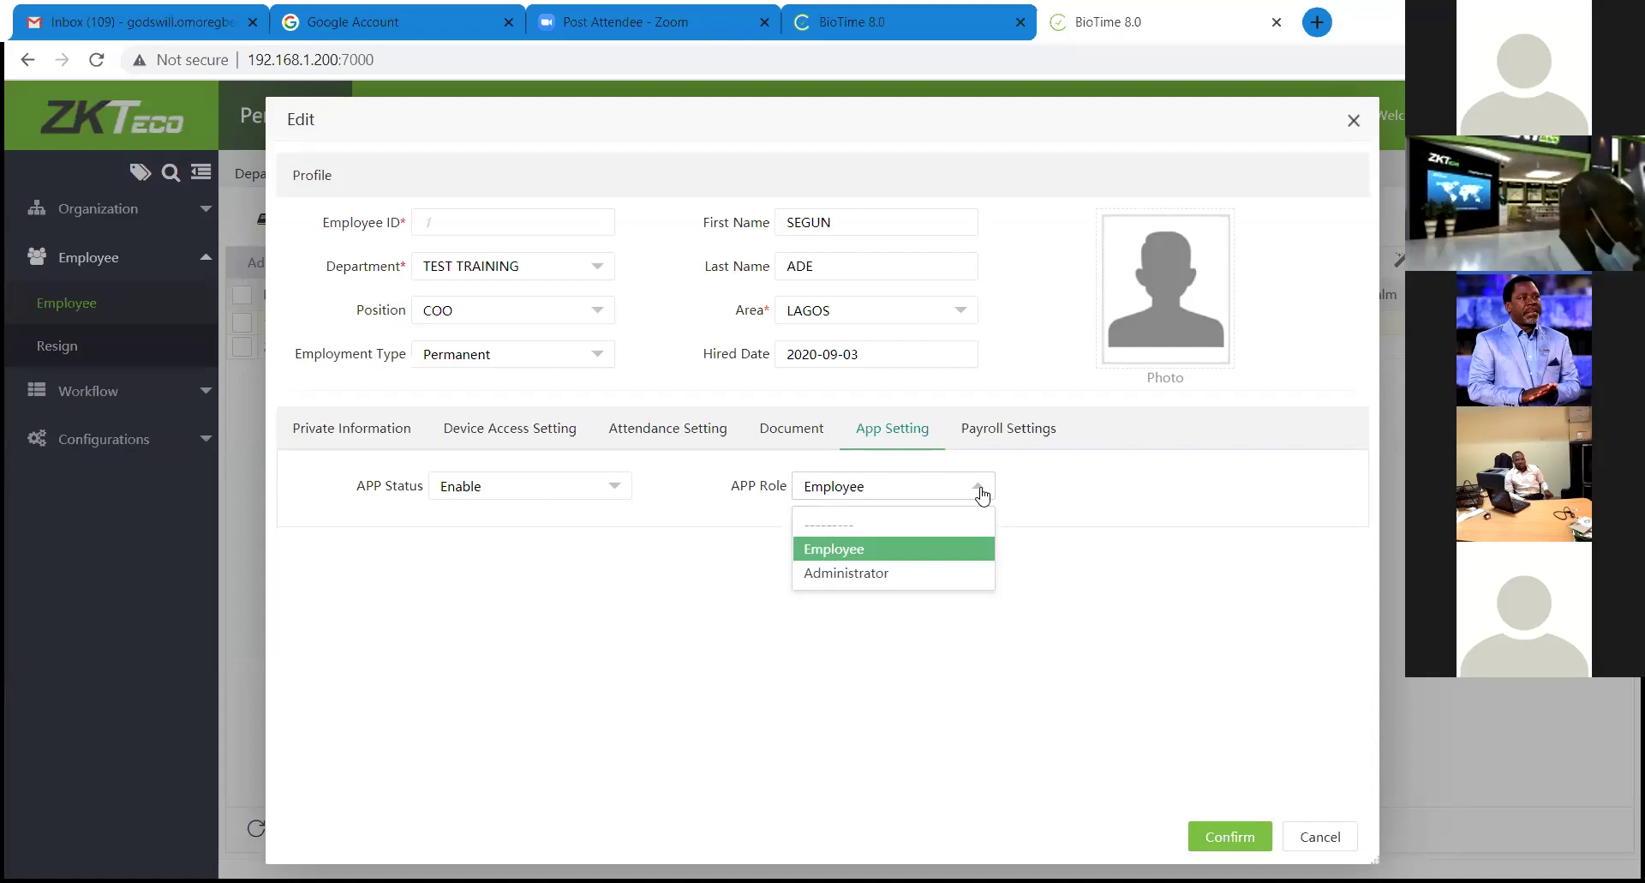
{"action": "left_click", "coordinate": [876, 550]}
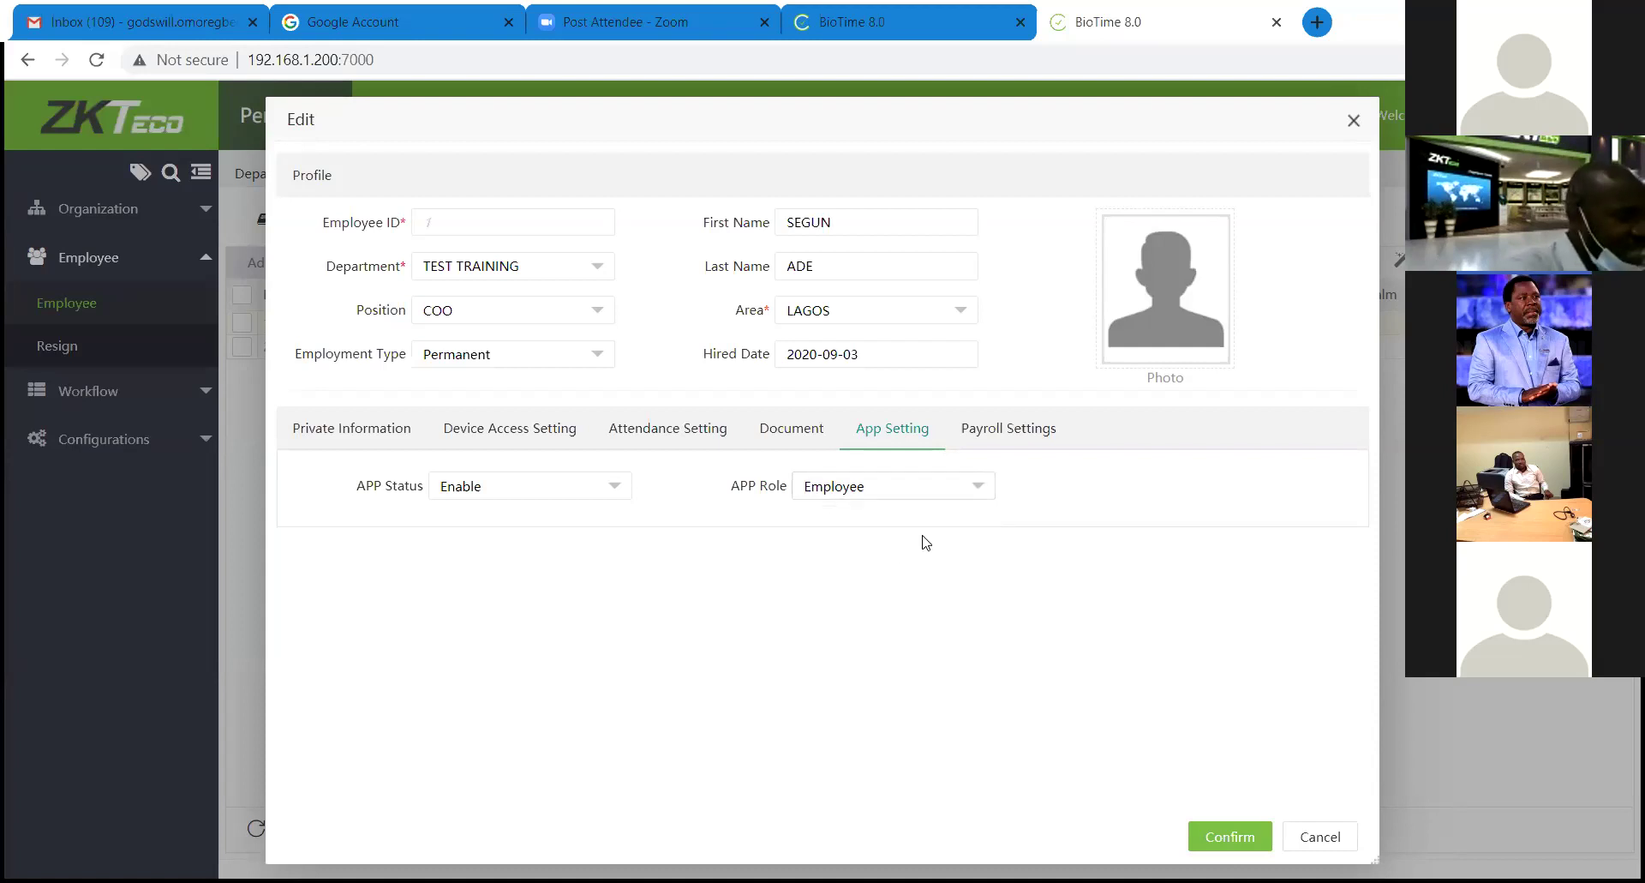
{"action": "left_click", "coordinate": [977, 490]}
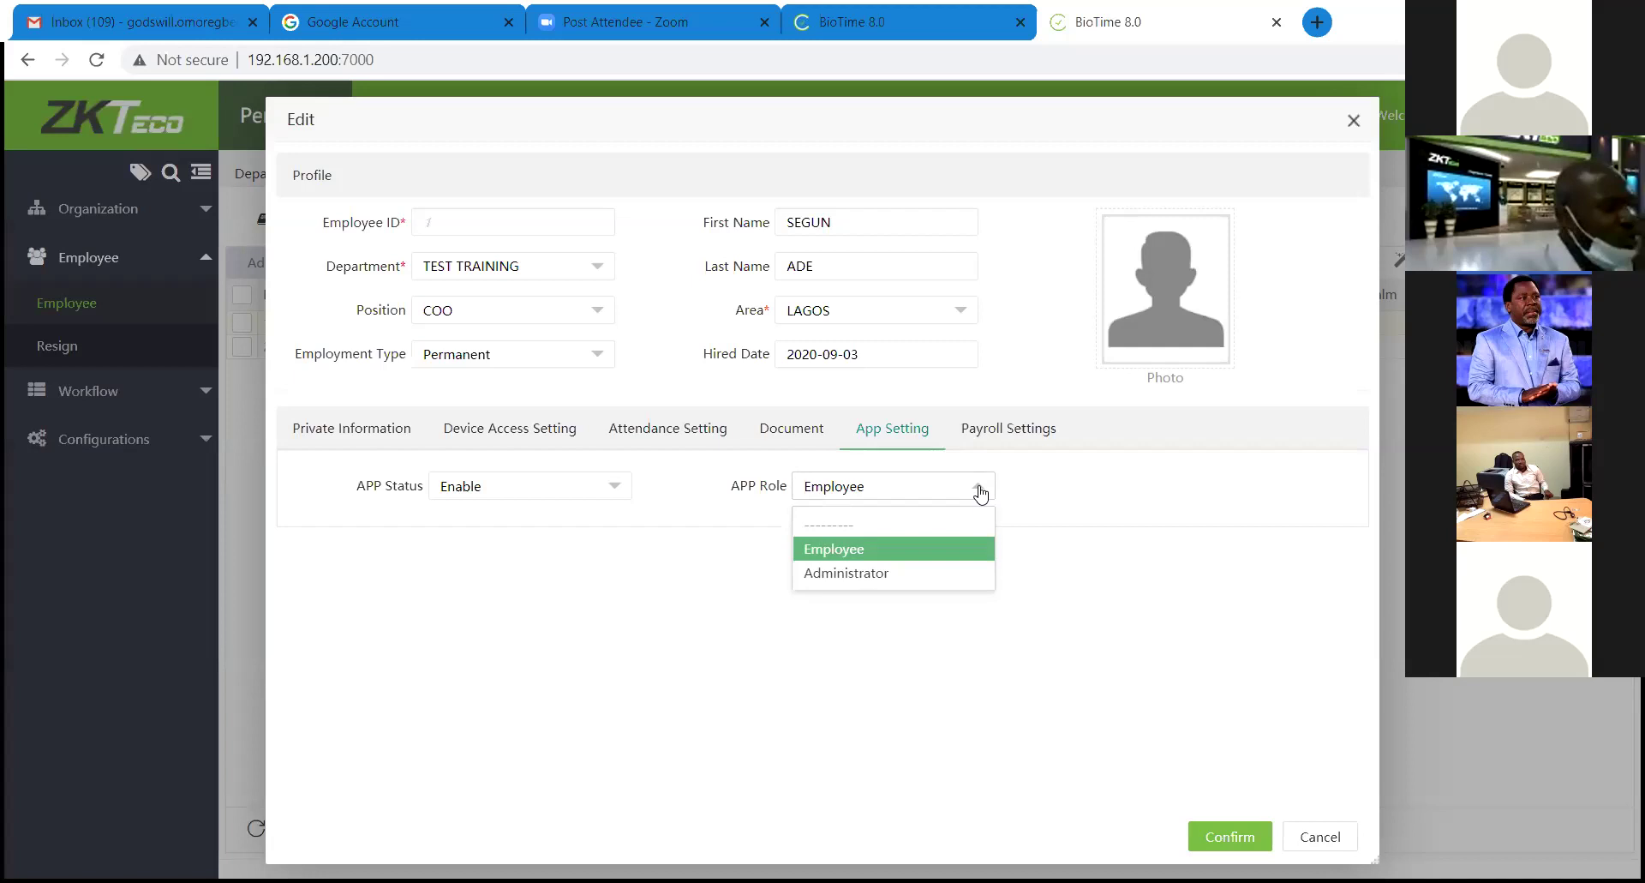
{"action": "left_click", "coordinate": [896, 572]}
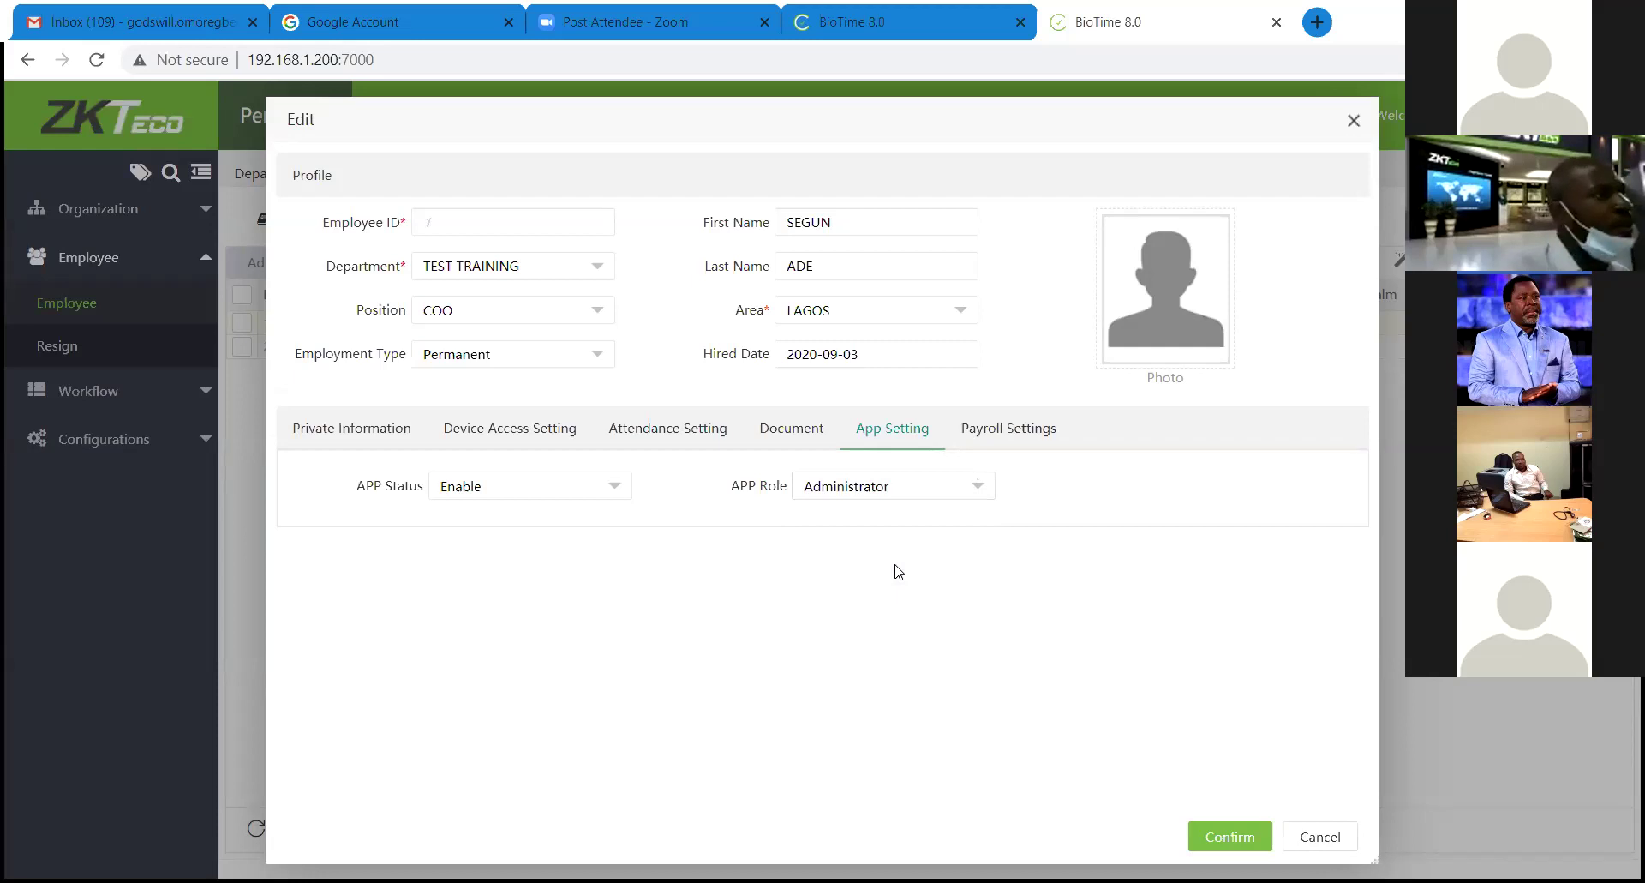
{"action": "left_click", "coordinate": [1012, 430]}
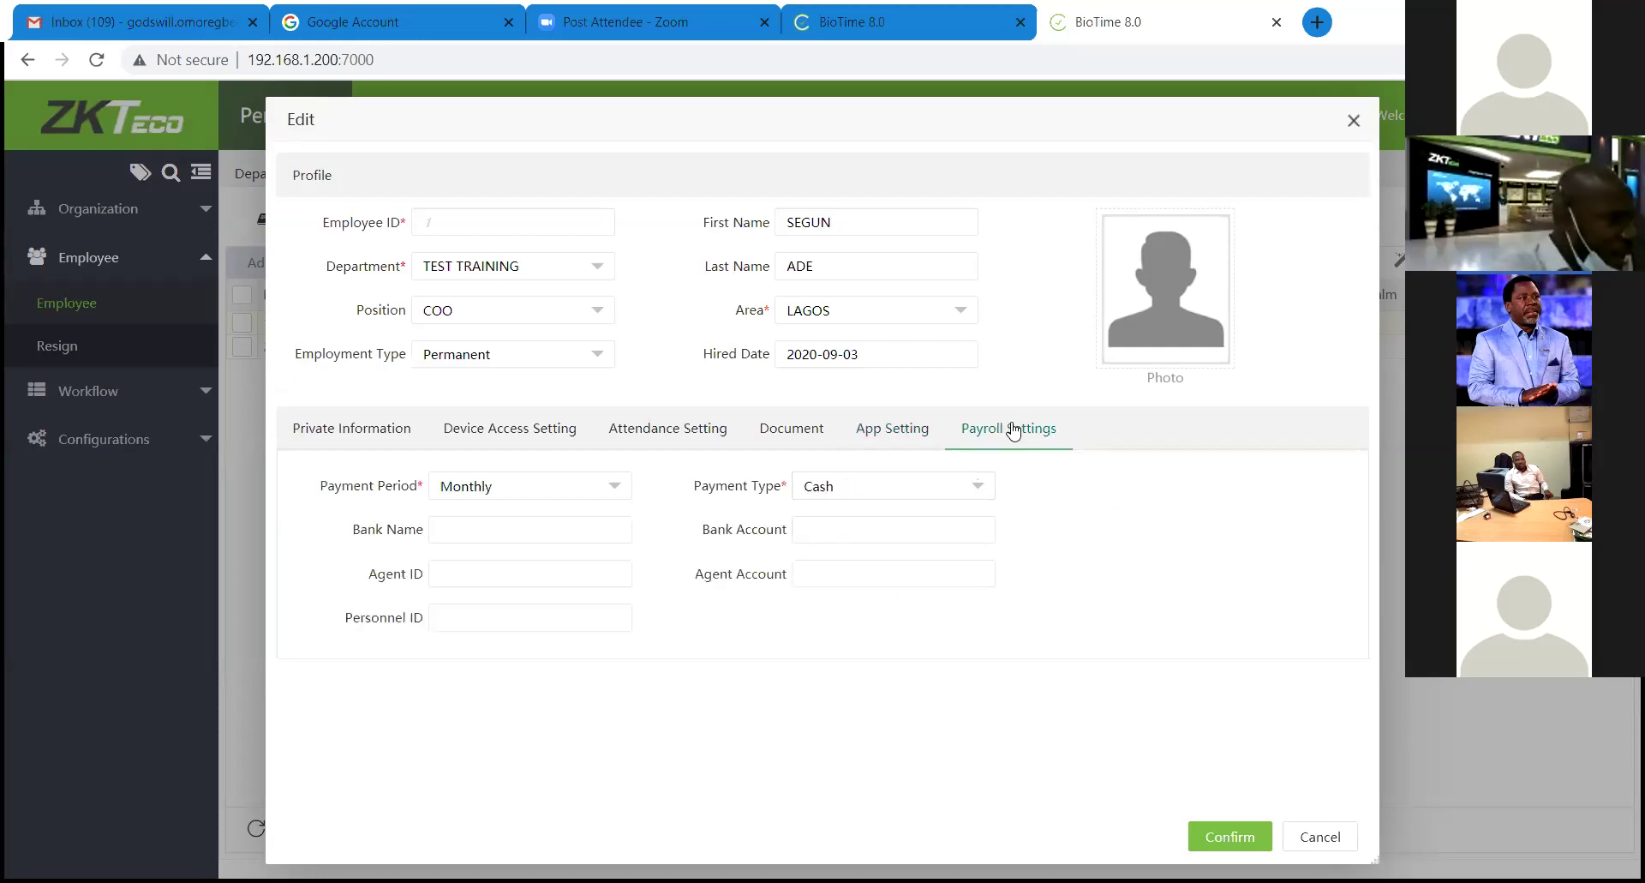
Check the Monthly payment period option unchanged, then close the employee edit form.
{"action": "left_click", "coordinate": [626, 486]}
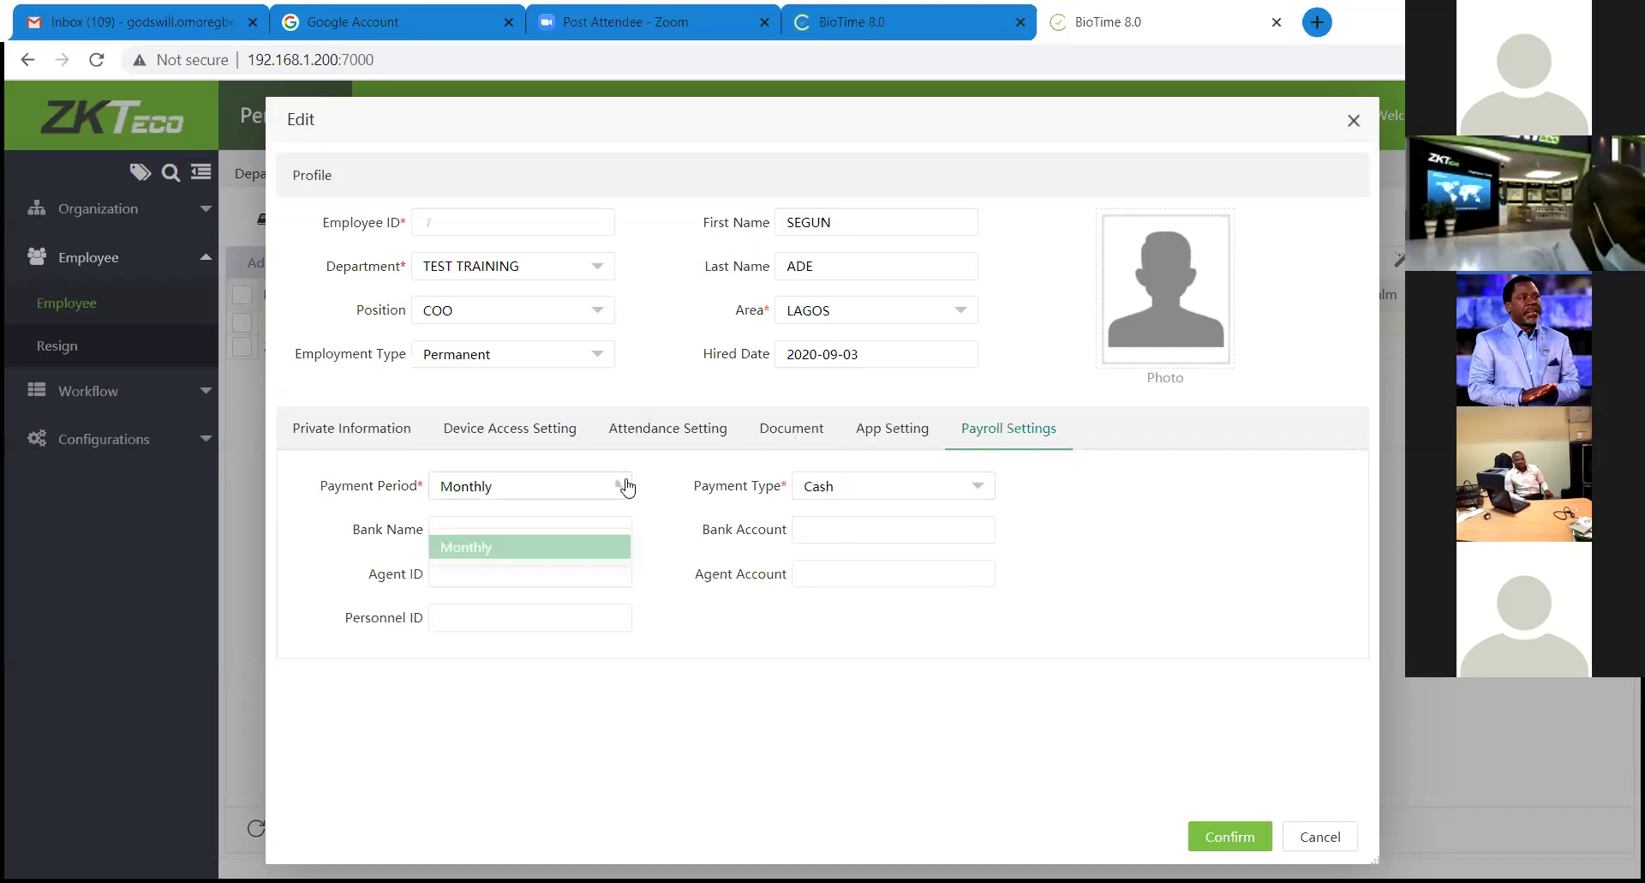
{"action": "left_click", "coordinate": [901, 656]}
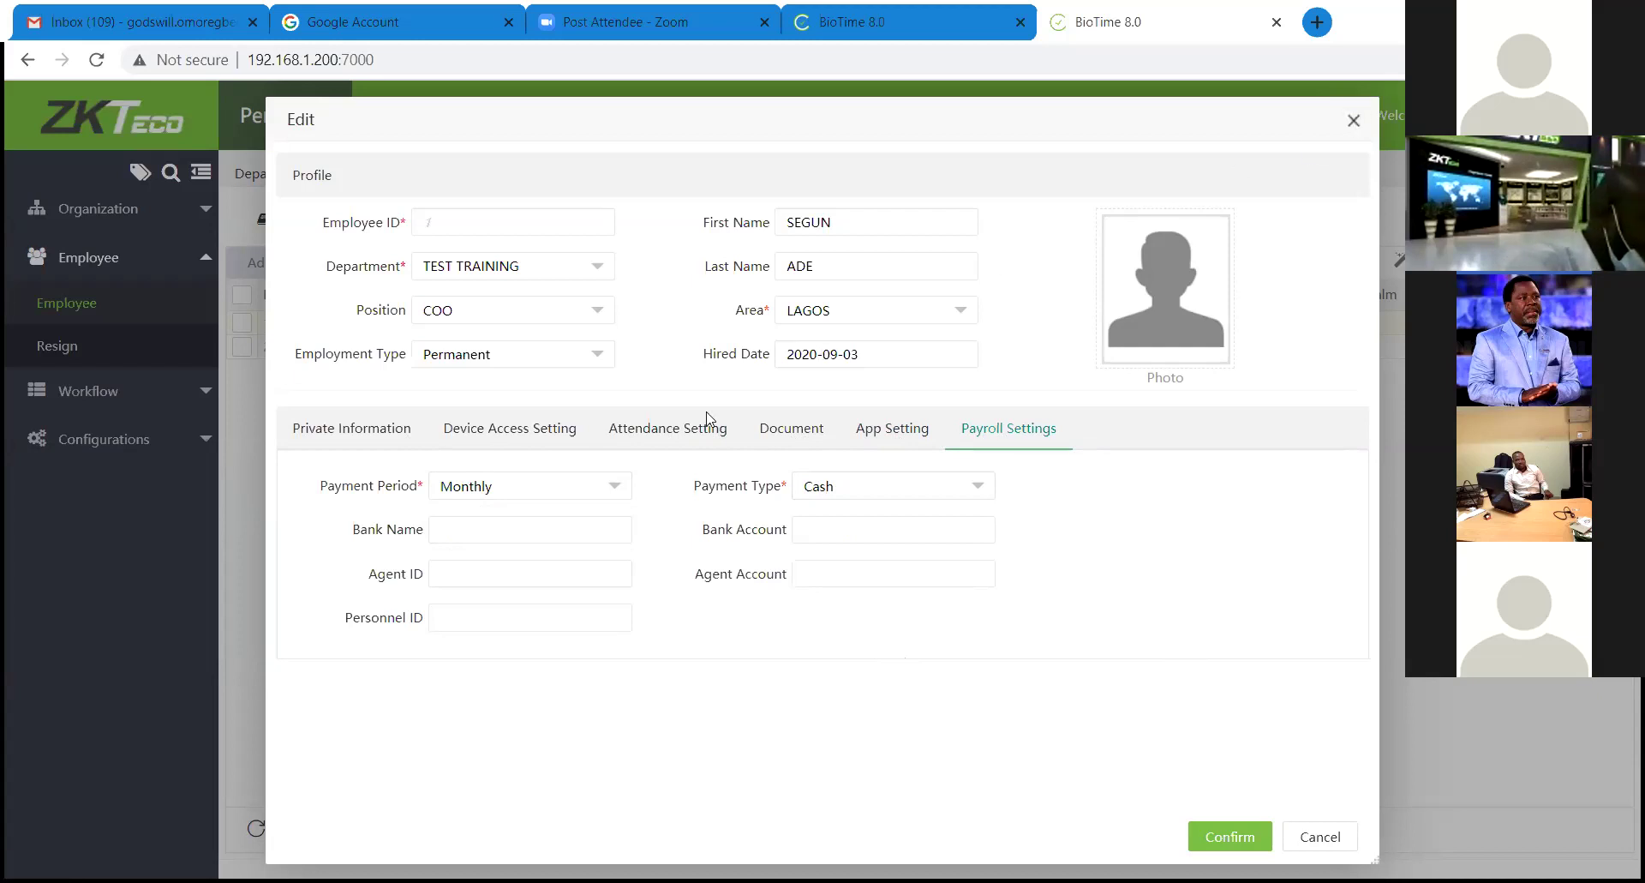
{"action": "left_click", "coordinate": [1352, 124]}
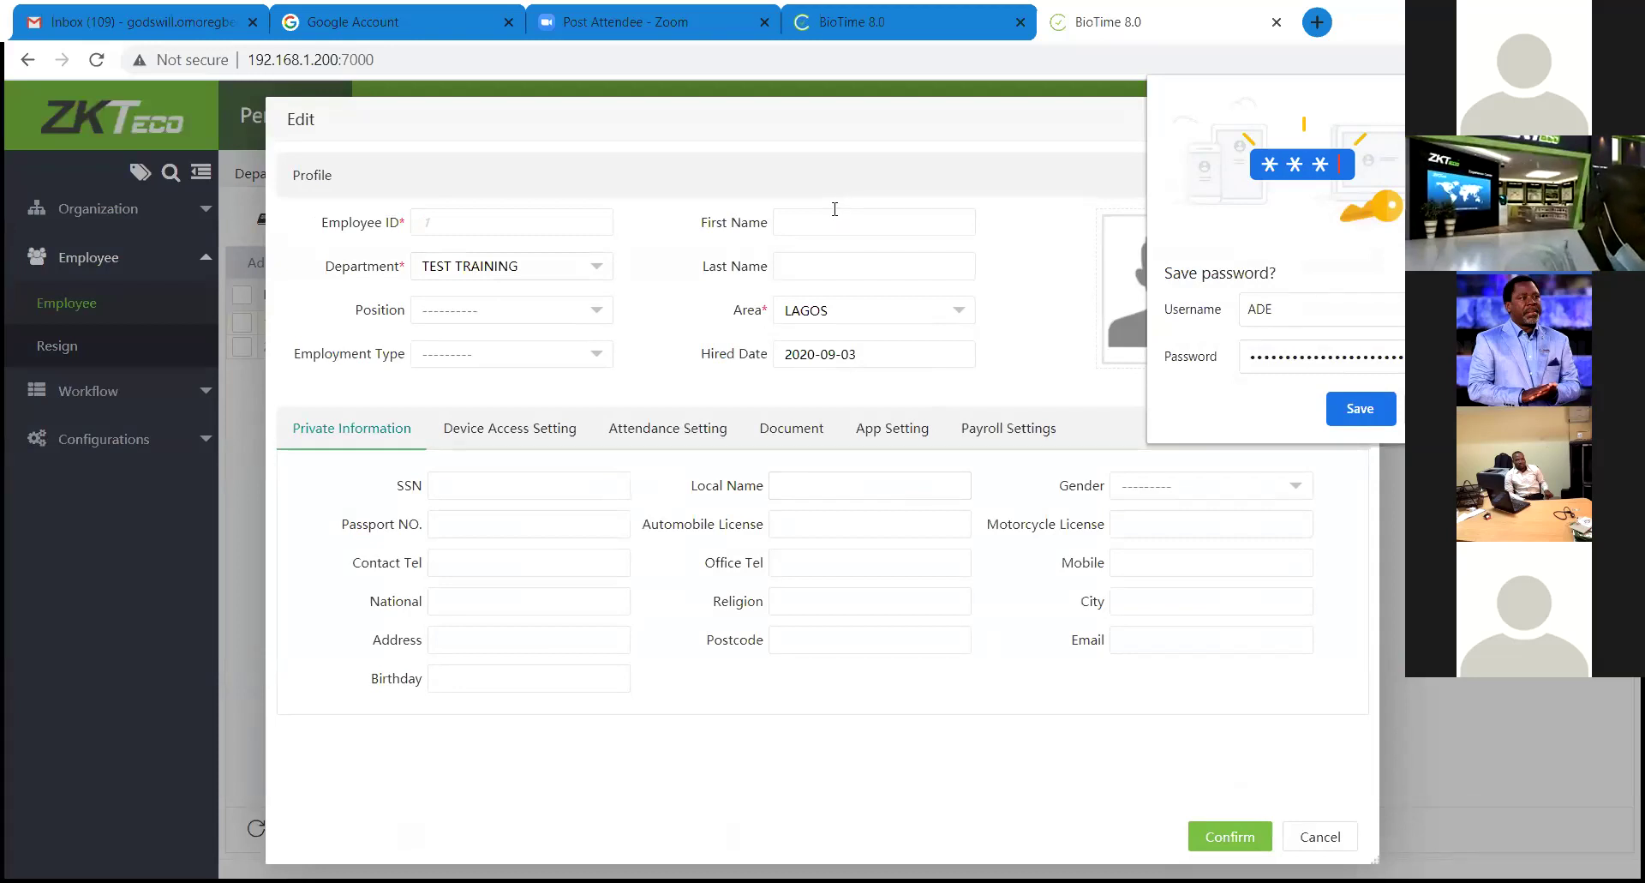
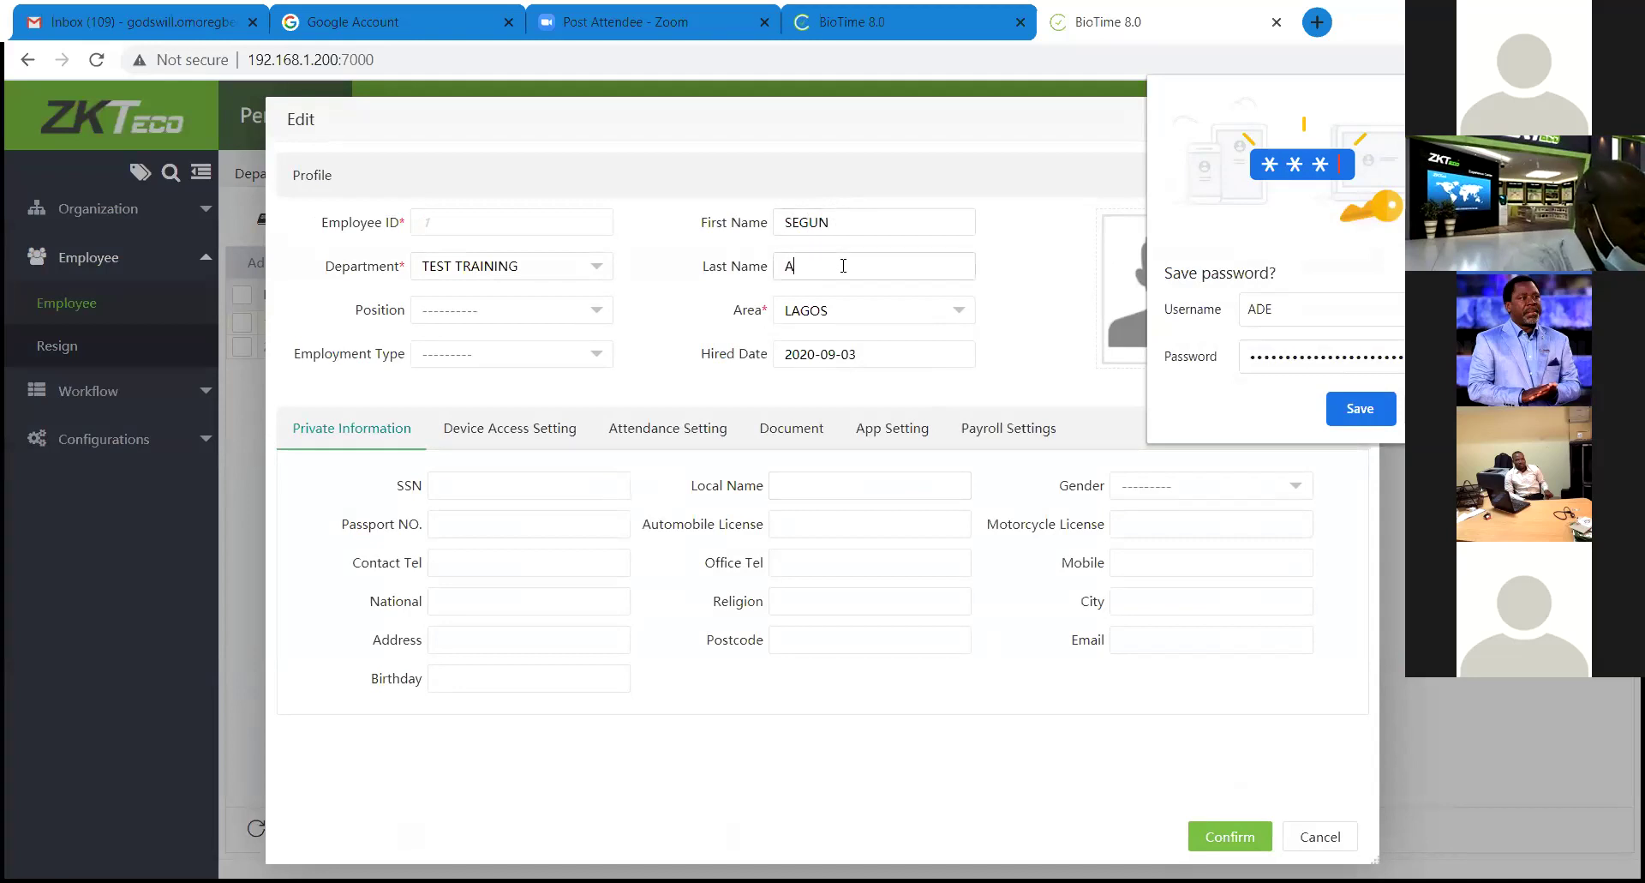
Re-enter employee 1's name, set position COO, Permanent employment, enable app access, and save.
{"action": "left_click", "coordinate": [576, 326]}
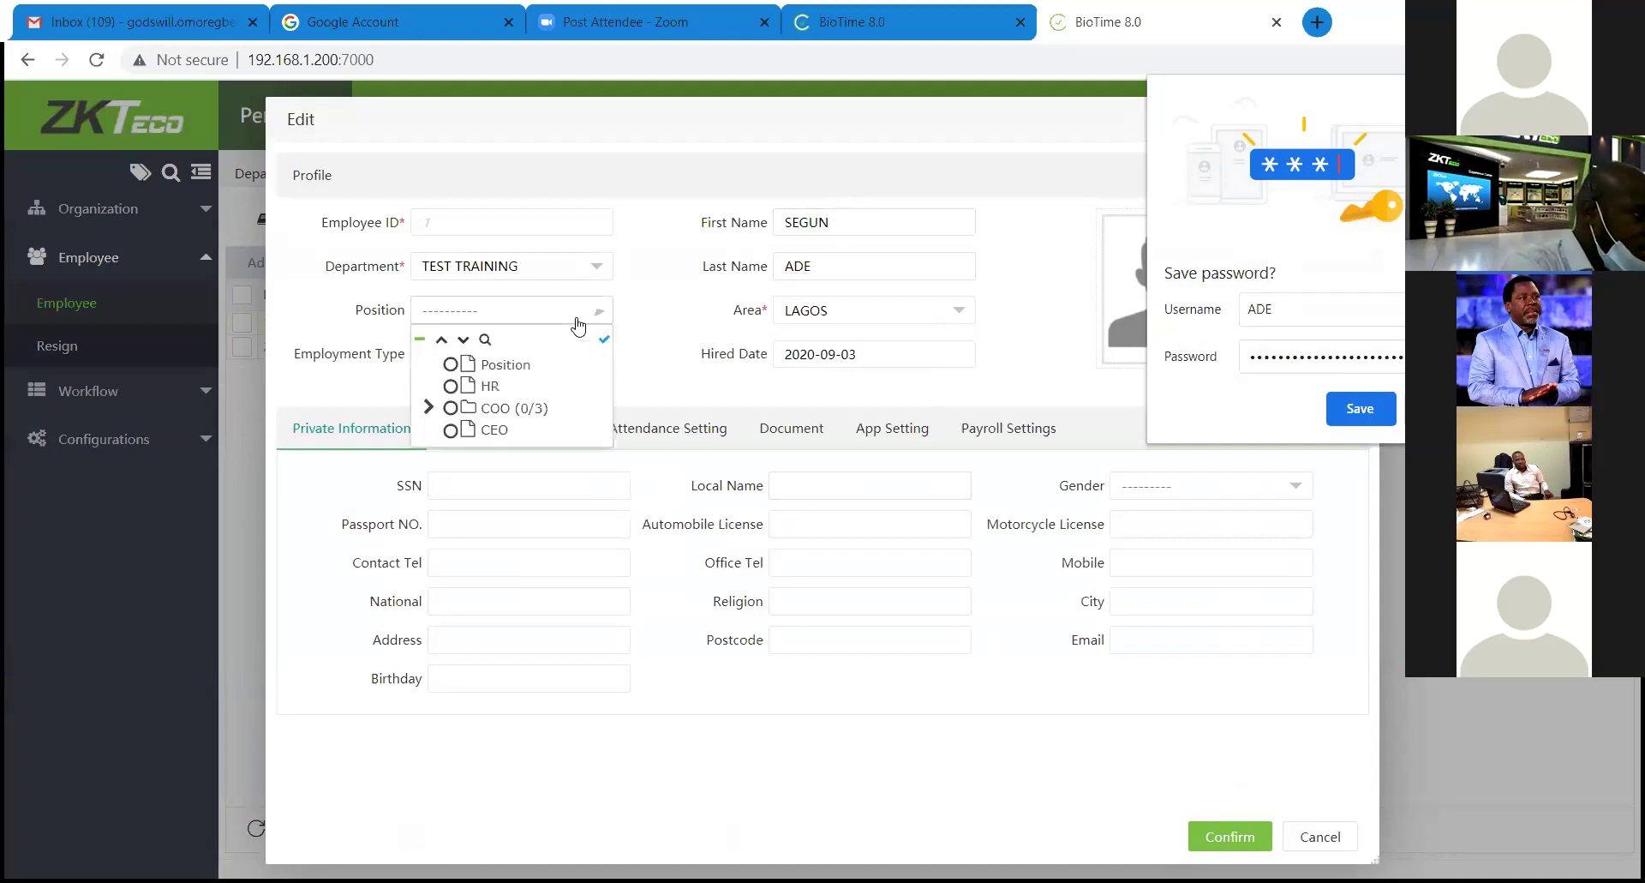
{"action": "left_click", "coordinate": [478, 409]}
{"action": "left_click", "coordinate": [553, 356]}
{"action": "left_click", "coordinate": [467, 417]}
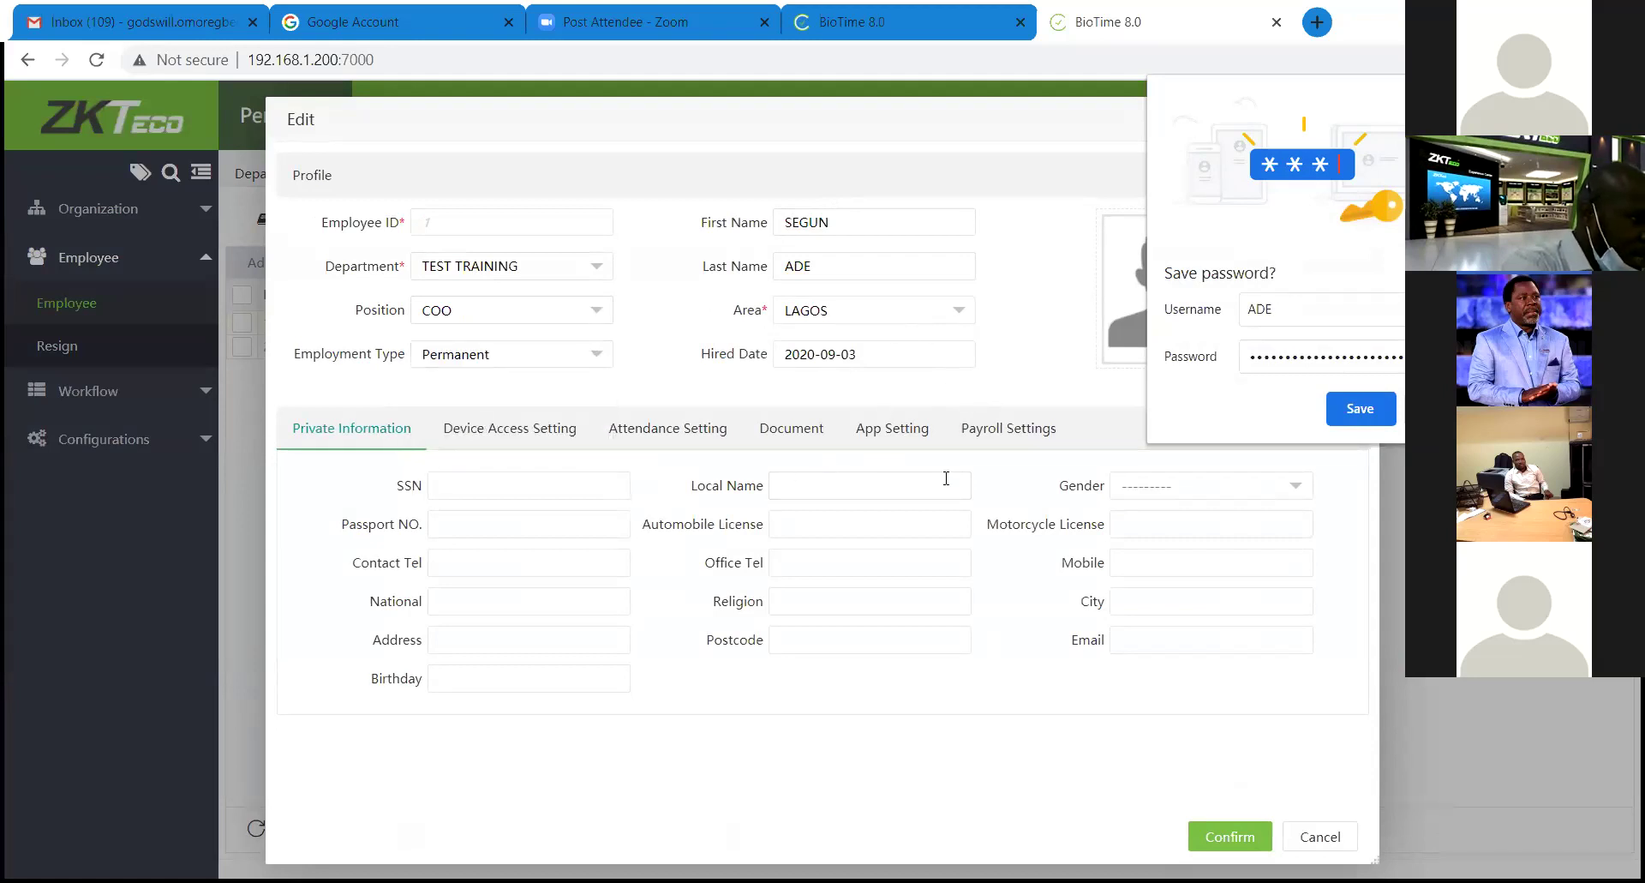
{"action": "left_click", "coordinate": [902, 431]}
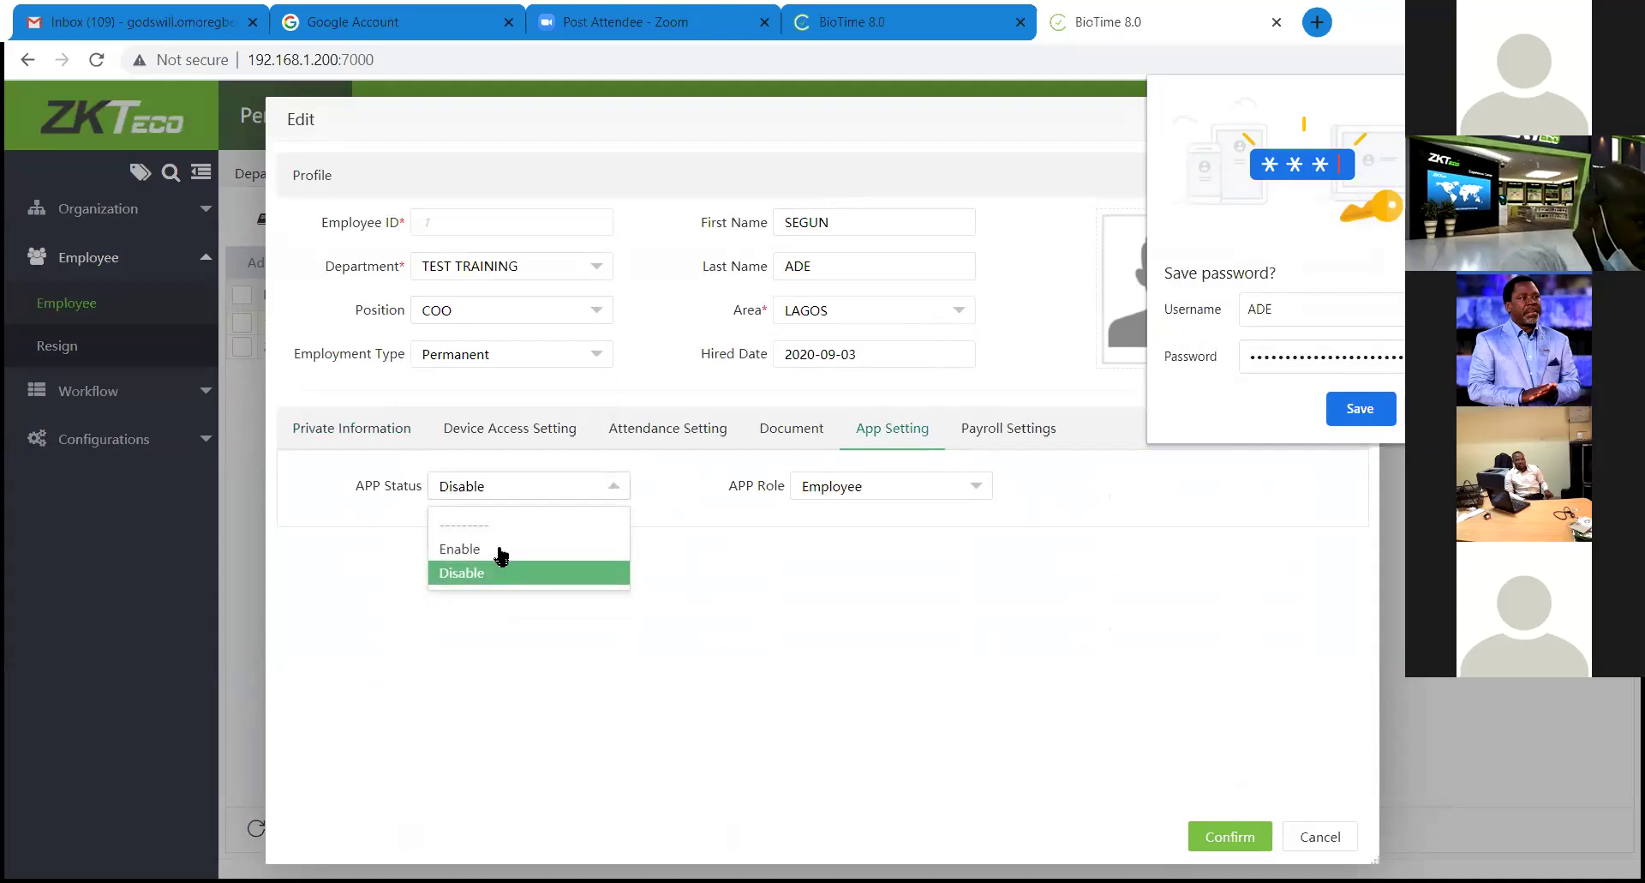
{"action": "left_click", "coordinate": [496, 551]}
{"action": "left_click", "coordinate": [1229, 834]}
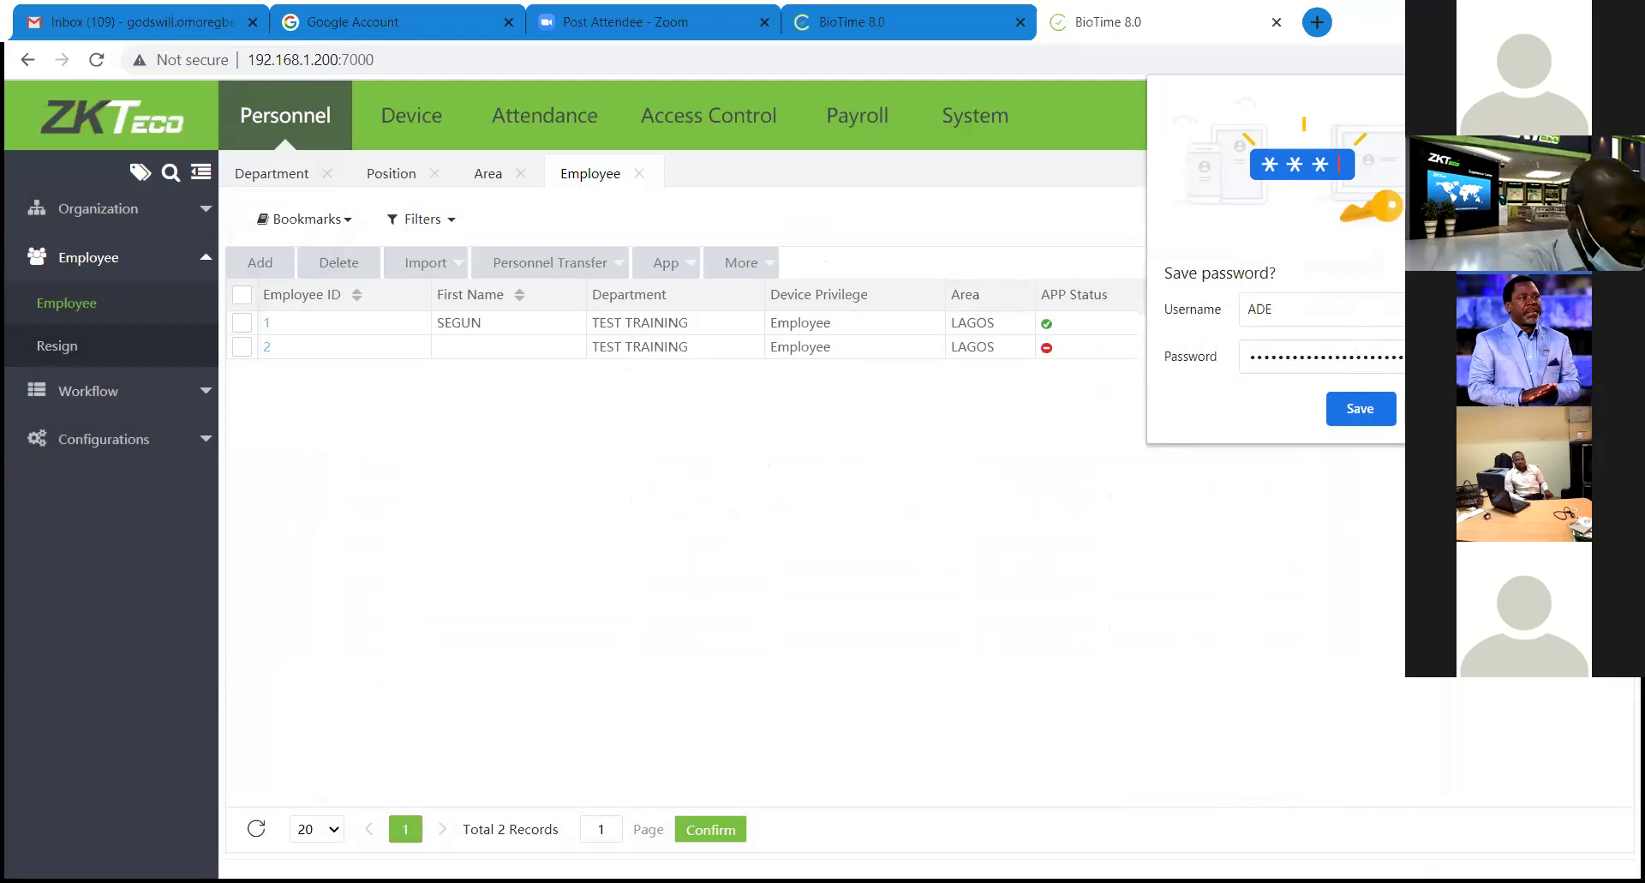
Open employee 2's record and enter their first and last name.
{"action": "left_click", "coordinate": [1110, 365]}
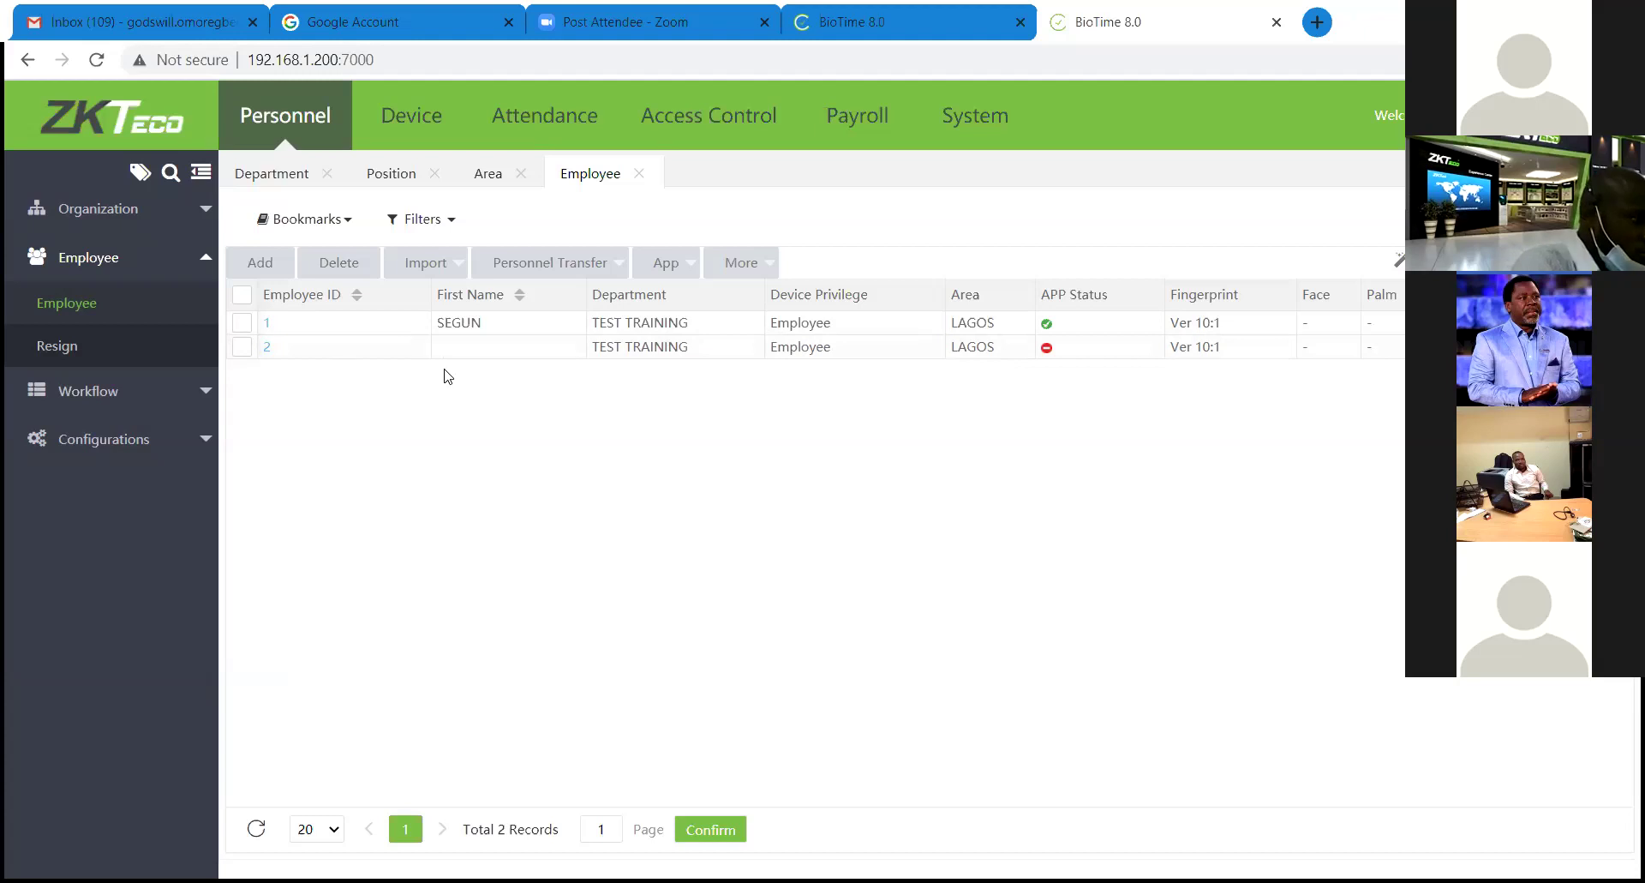
{"action": "left_click", "coordinate": [242, 346]}
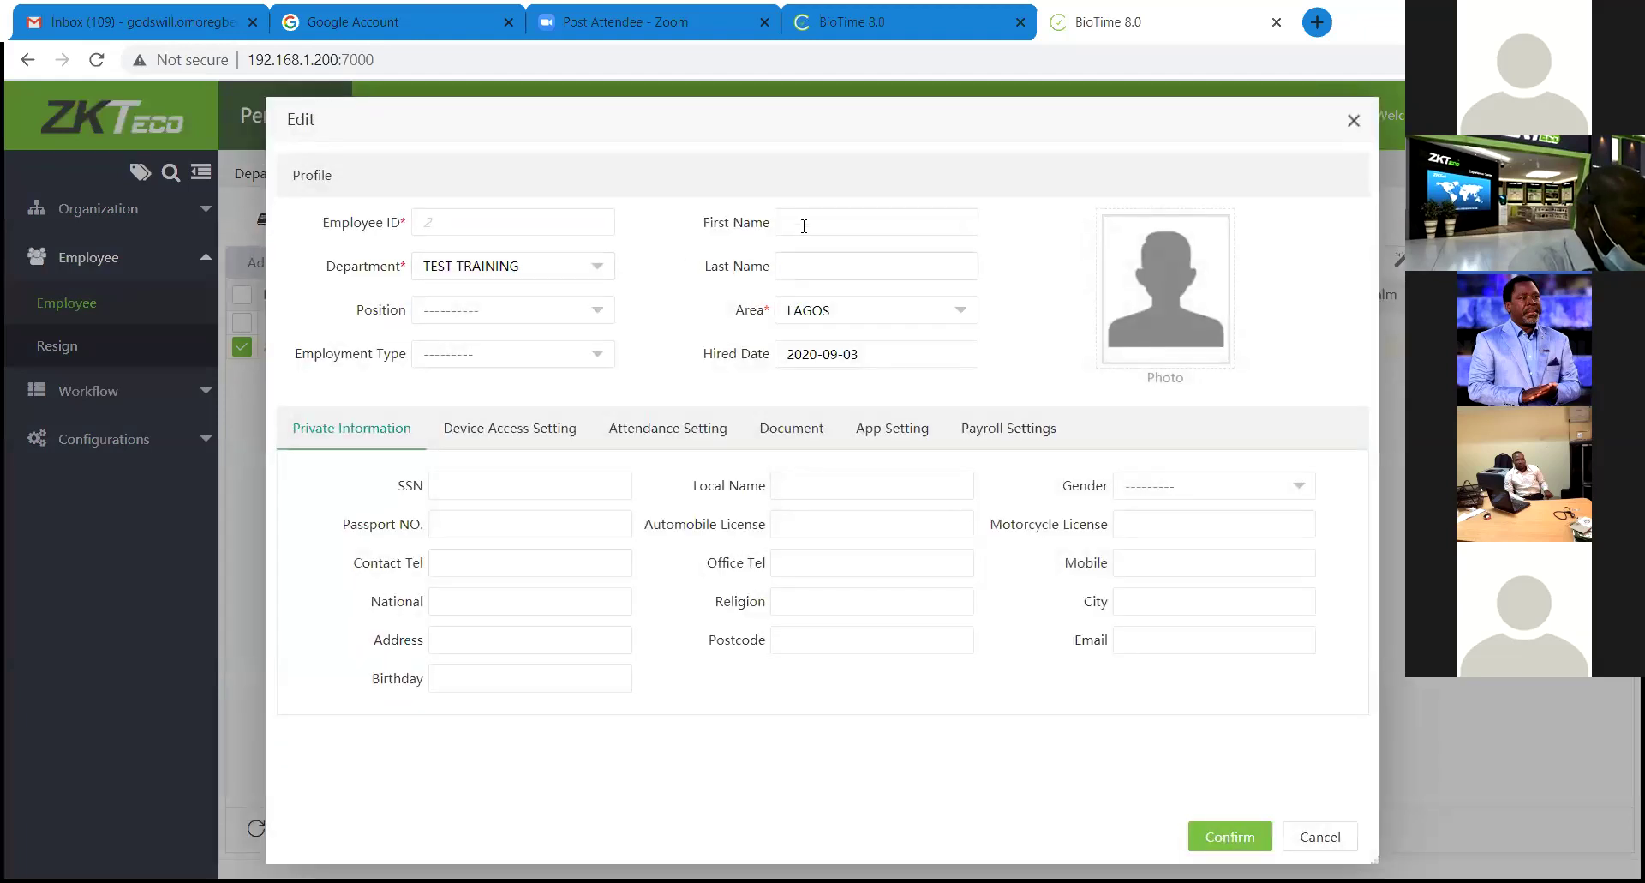
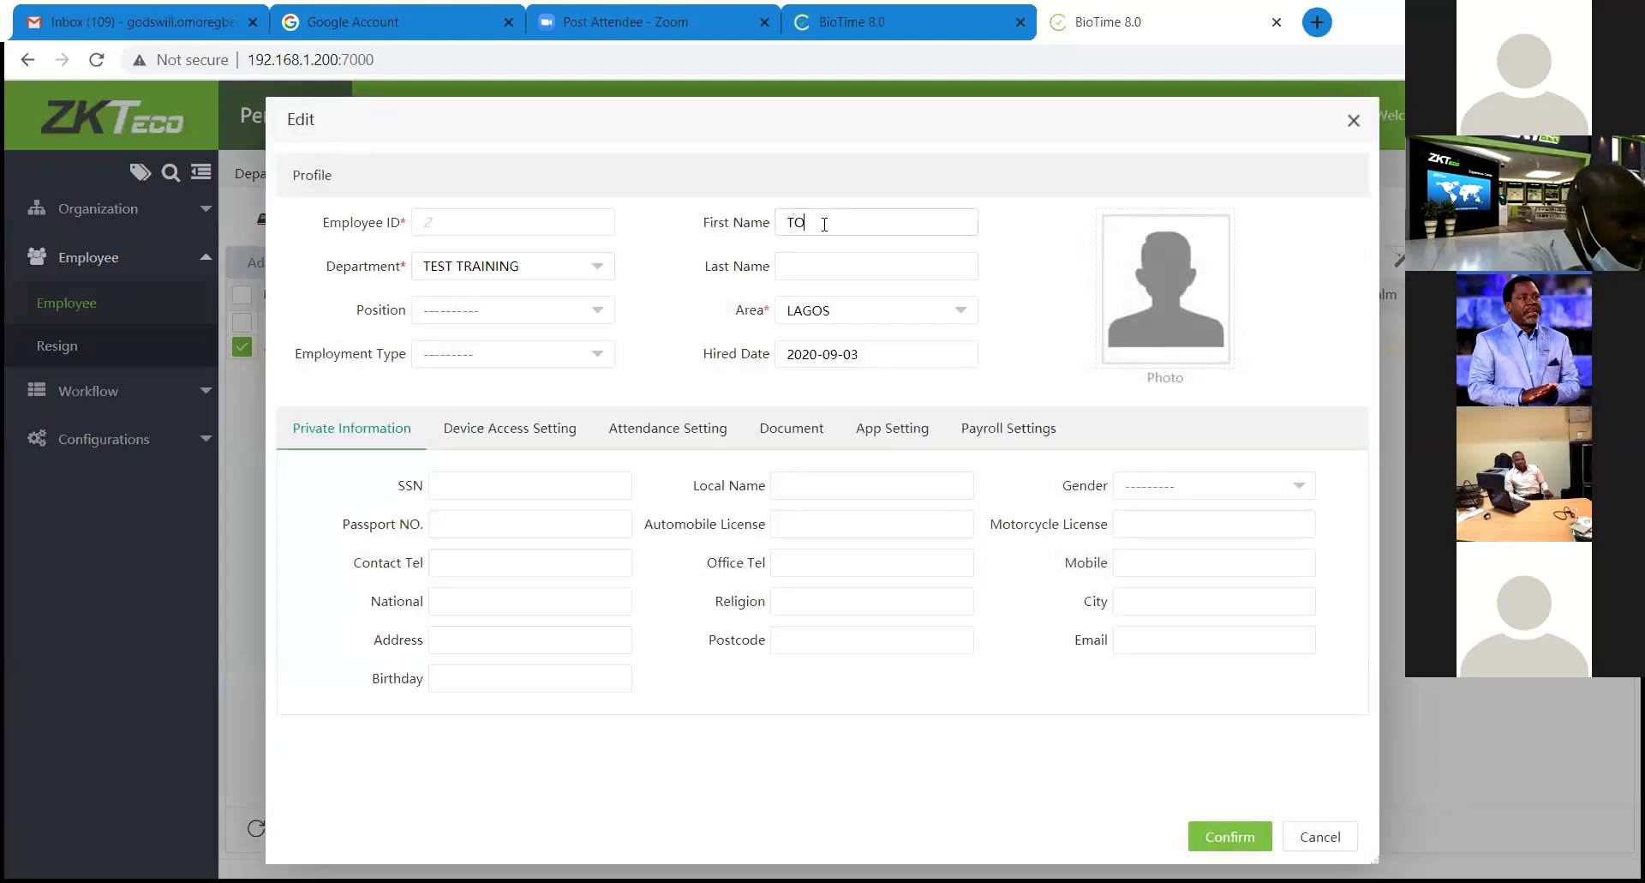
{"action": "left_click", "coordinate": [834, 268]}
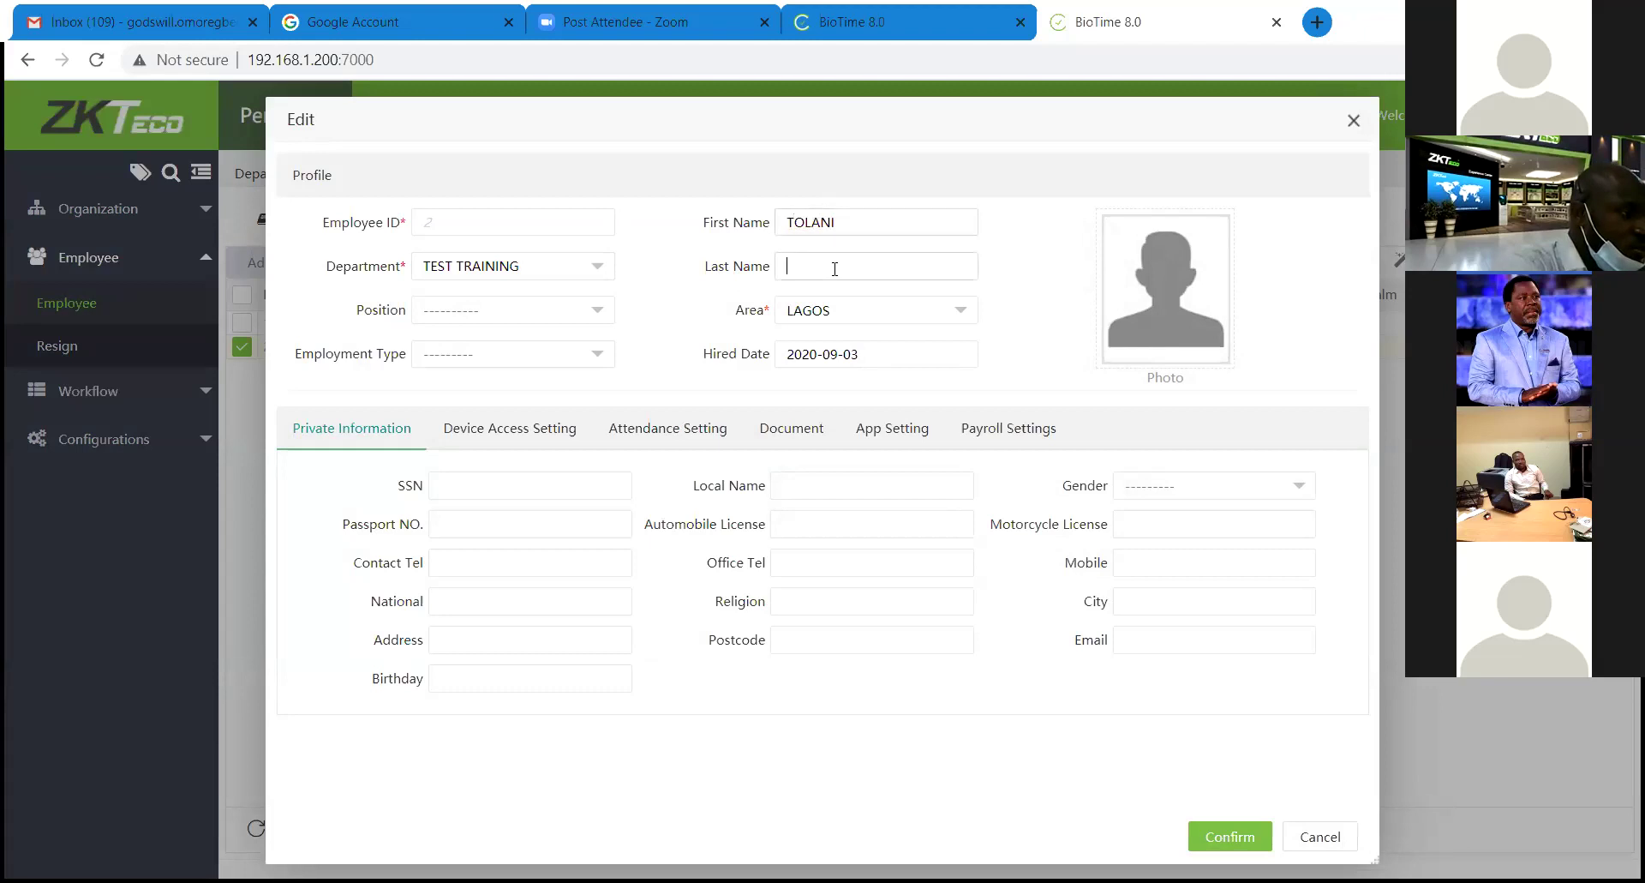
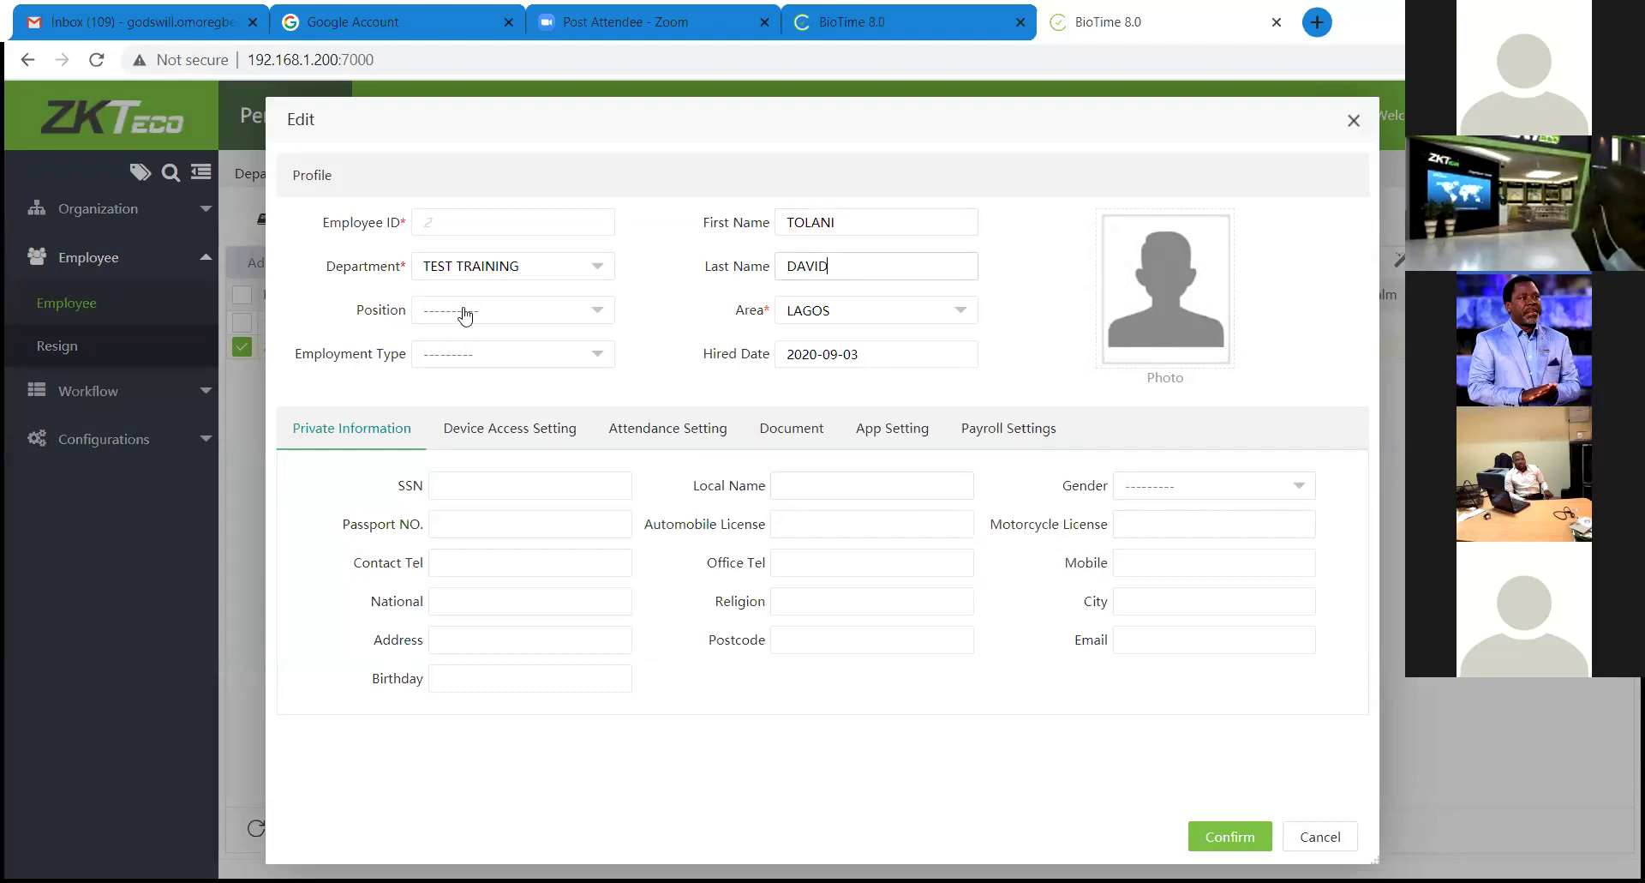
Leave the position unset and set employment type to Permanent.
{"action": "left_click", "coordinate": [495, 315]}
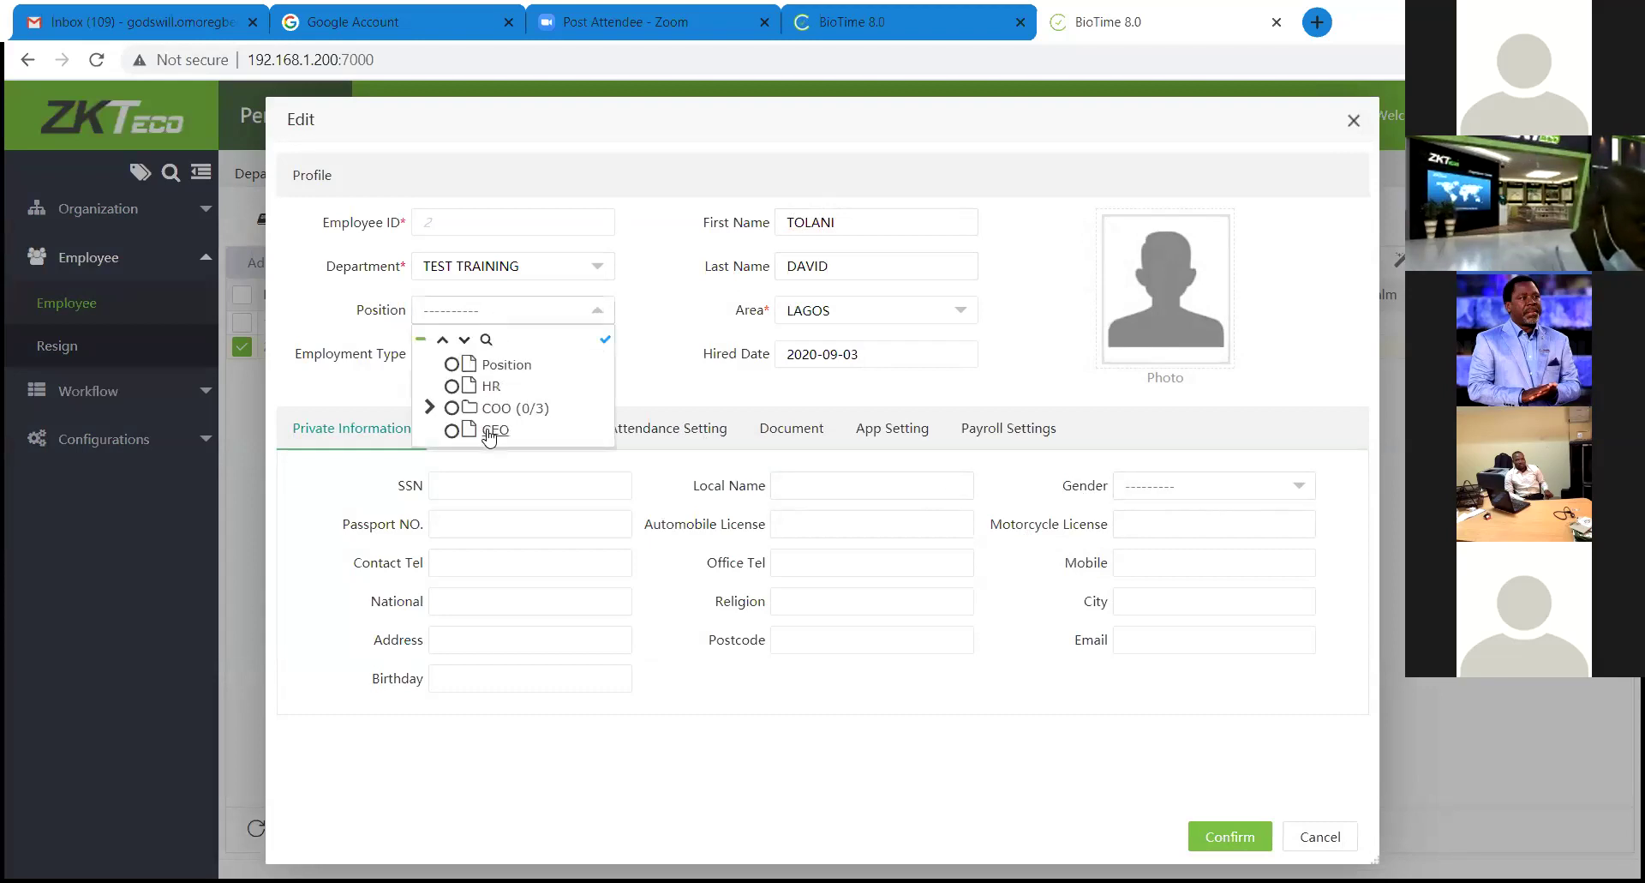
{"action": "left_click", "coordinate": [651, 392]}
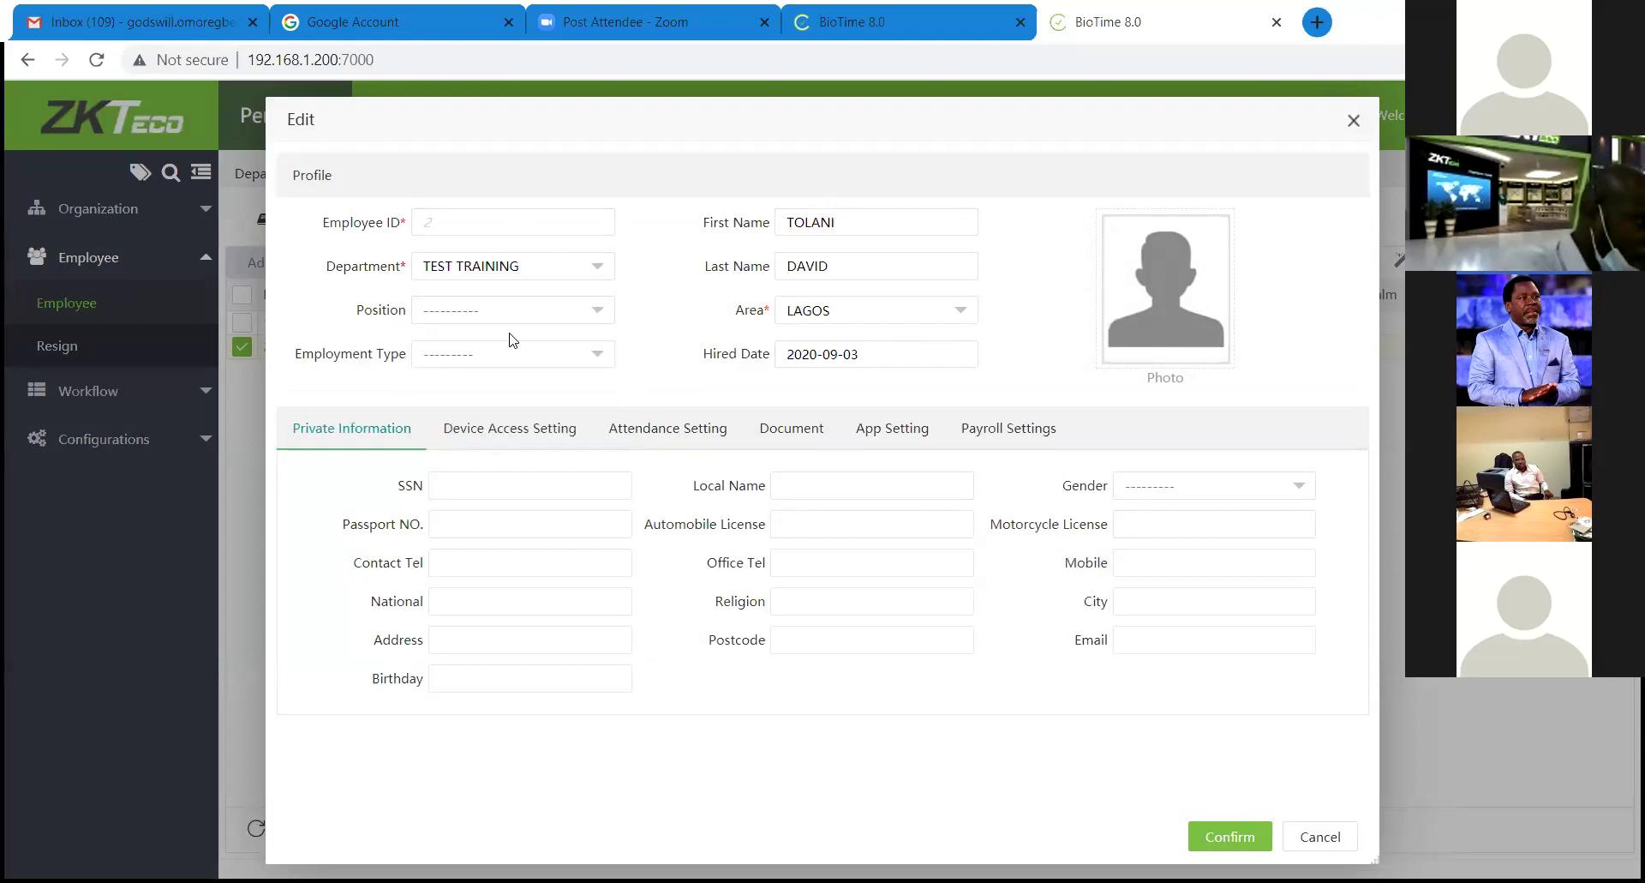
{"action": "left_click", "coordinate": [590, 357]}
{"action": "left_click", "coordinate": [443, 418]}
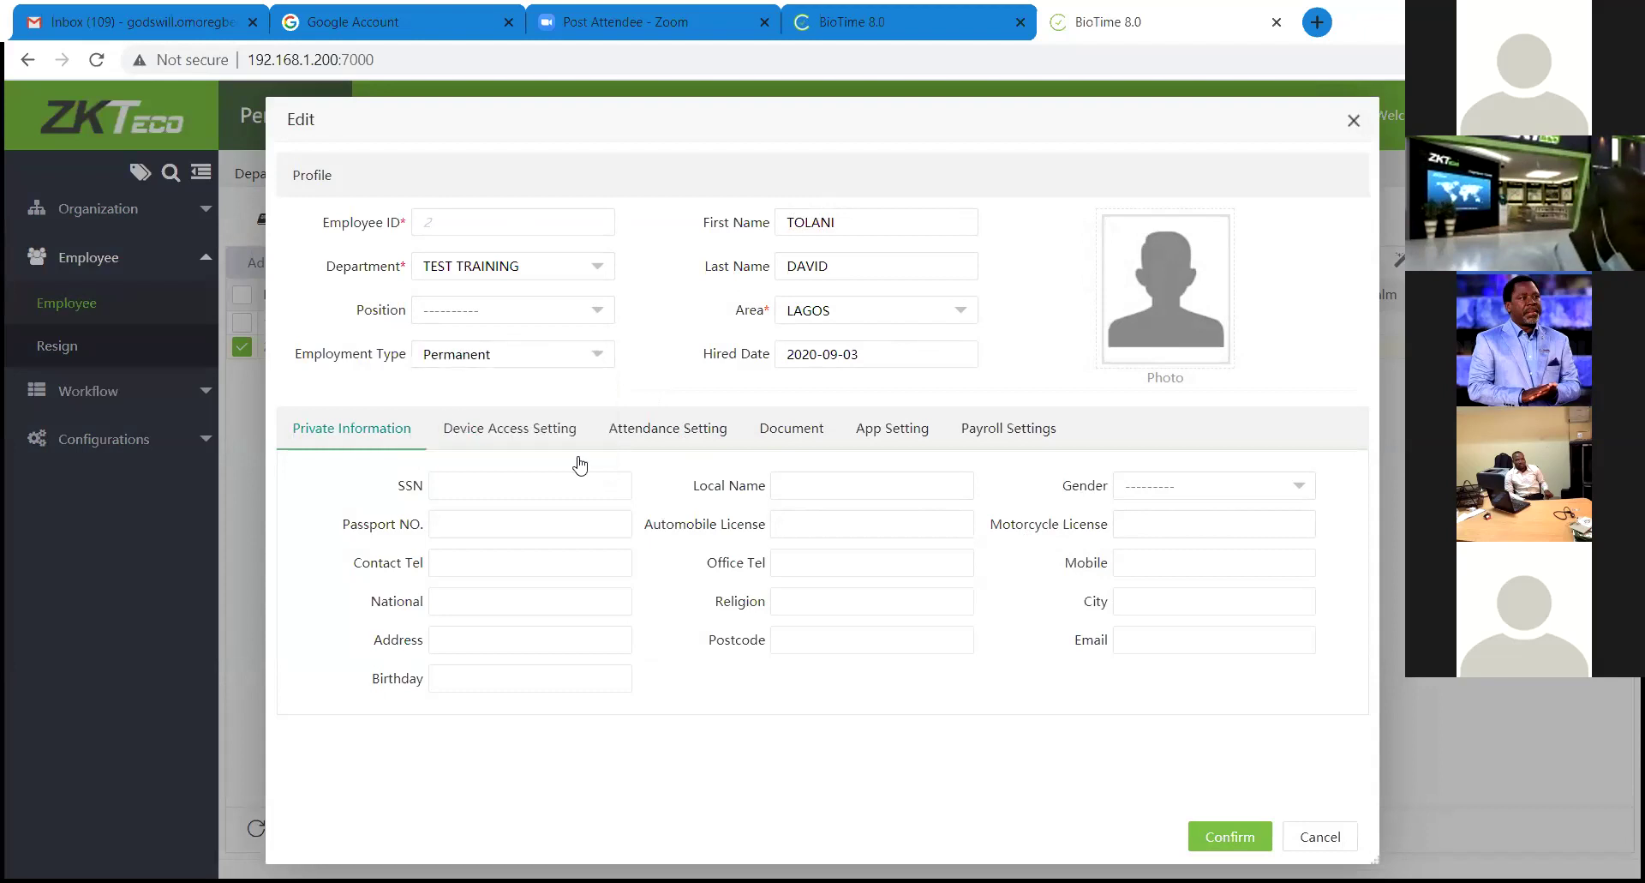
{"action": "left_click", "coordinate": [493, 435]}
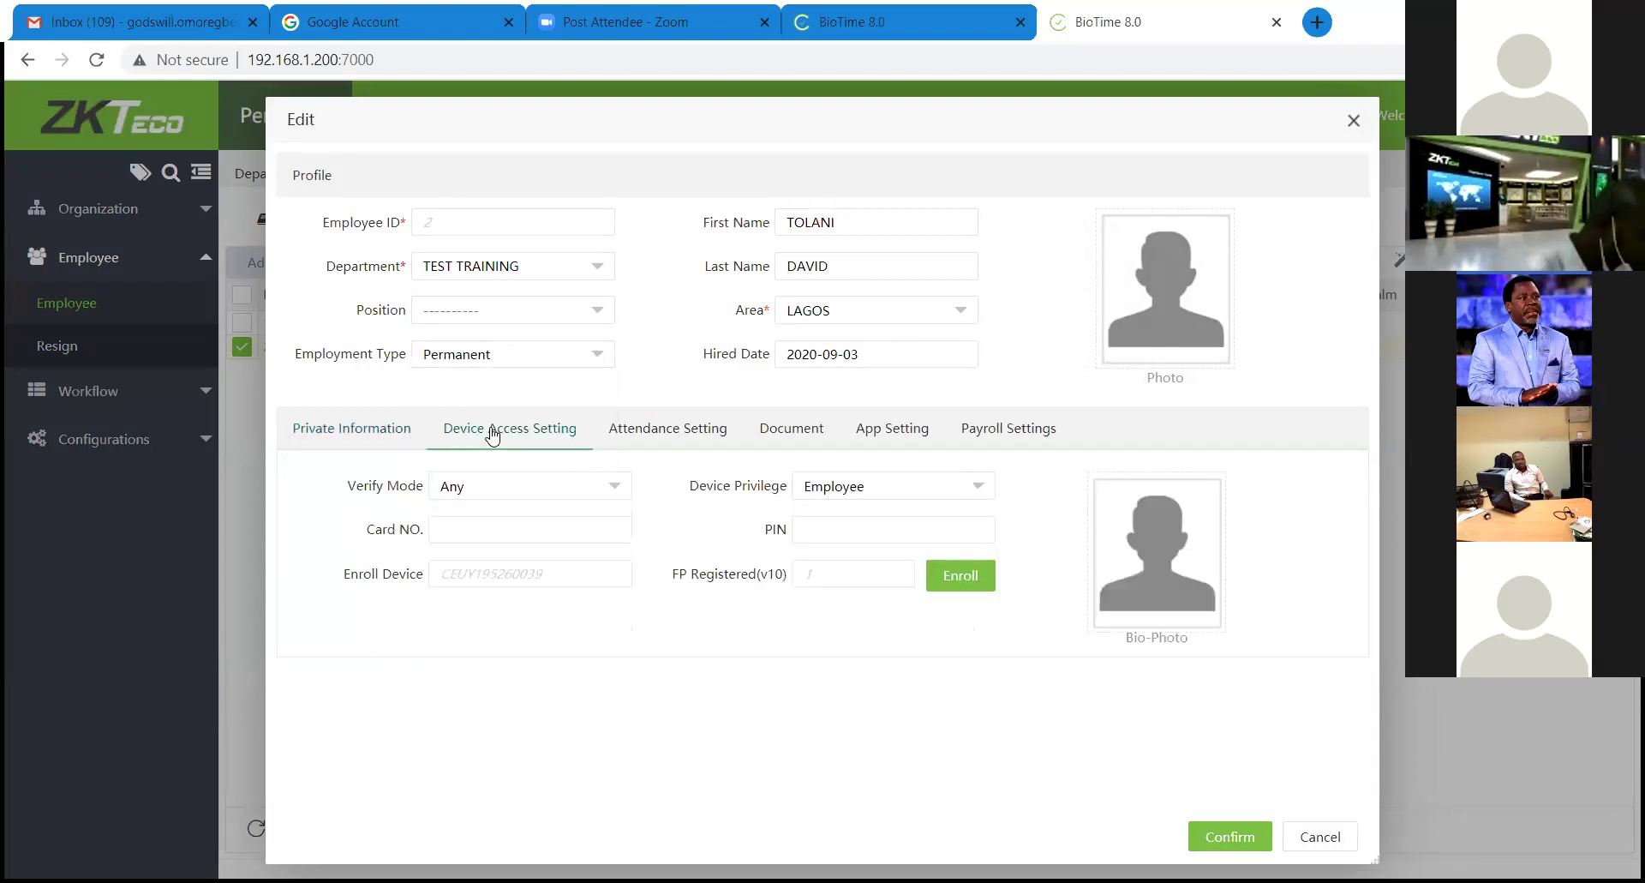
Review Verify Mode and Device Privilege options, keeping Any and Employee, then view attendance settings.
{"action": "left_click", "coordinate": [555, 482]}
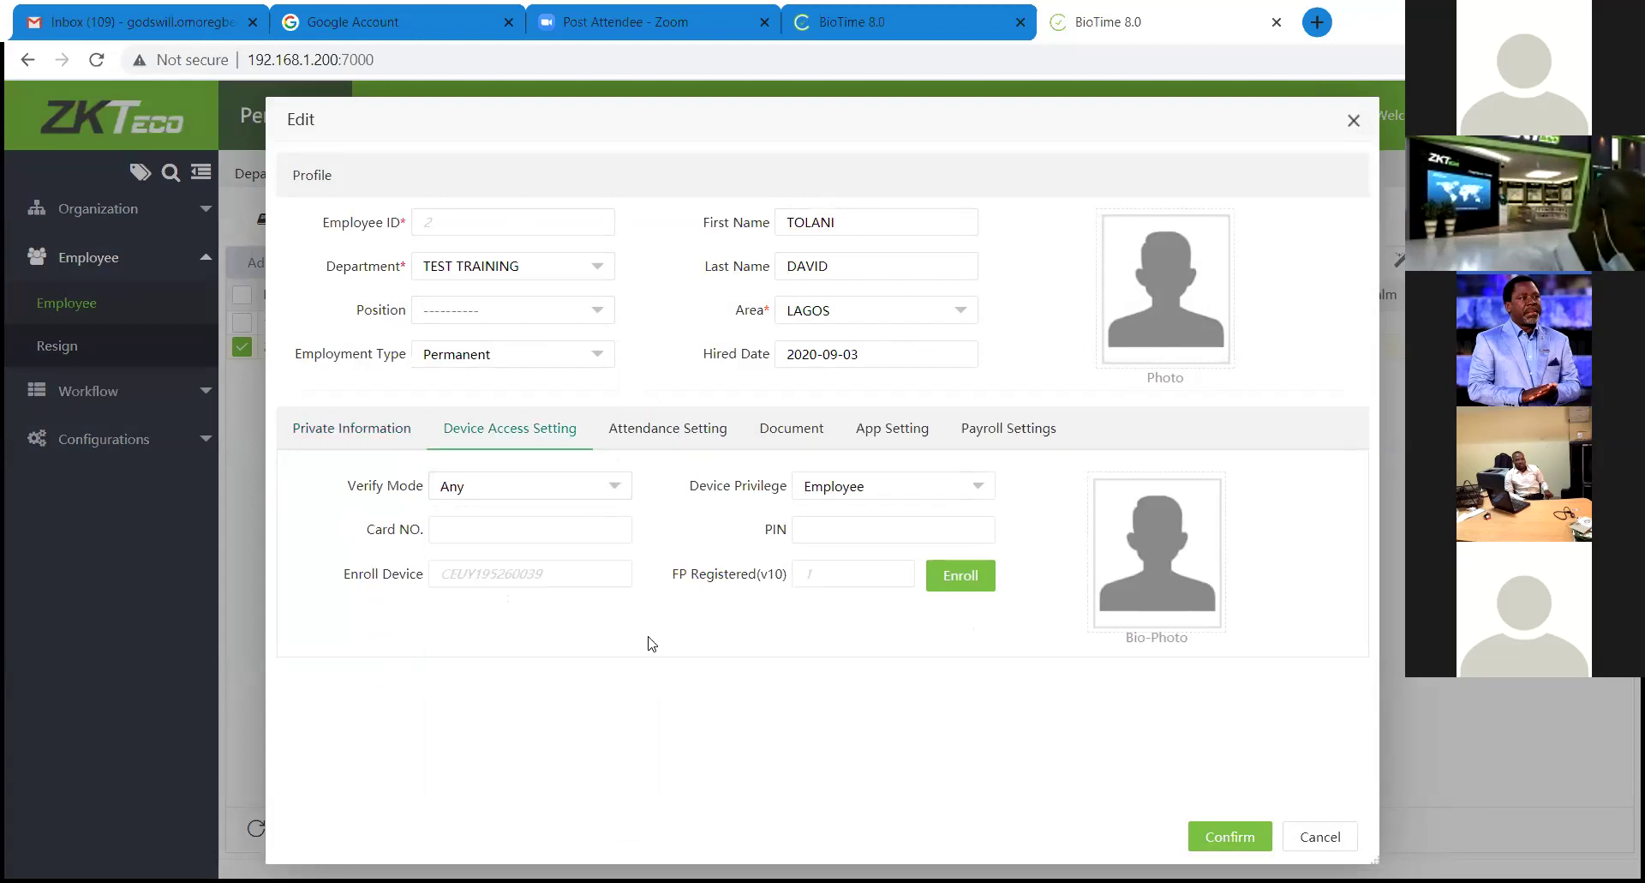
{"action": "left_click", "coordinate": [977, 488]}
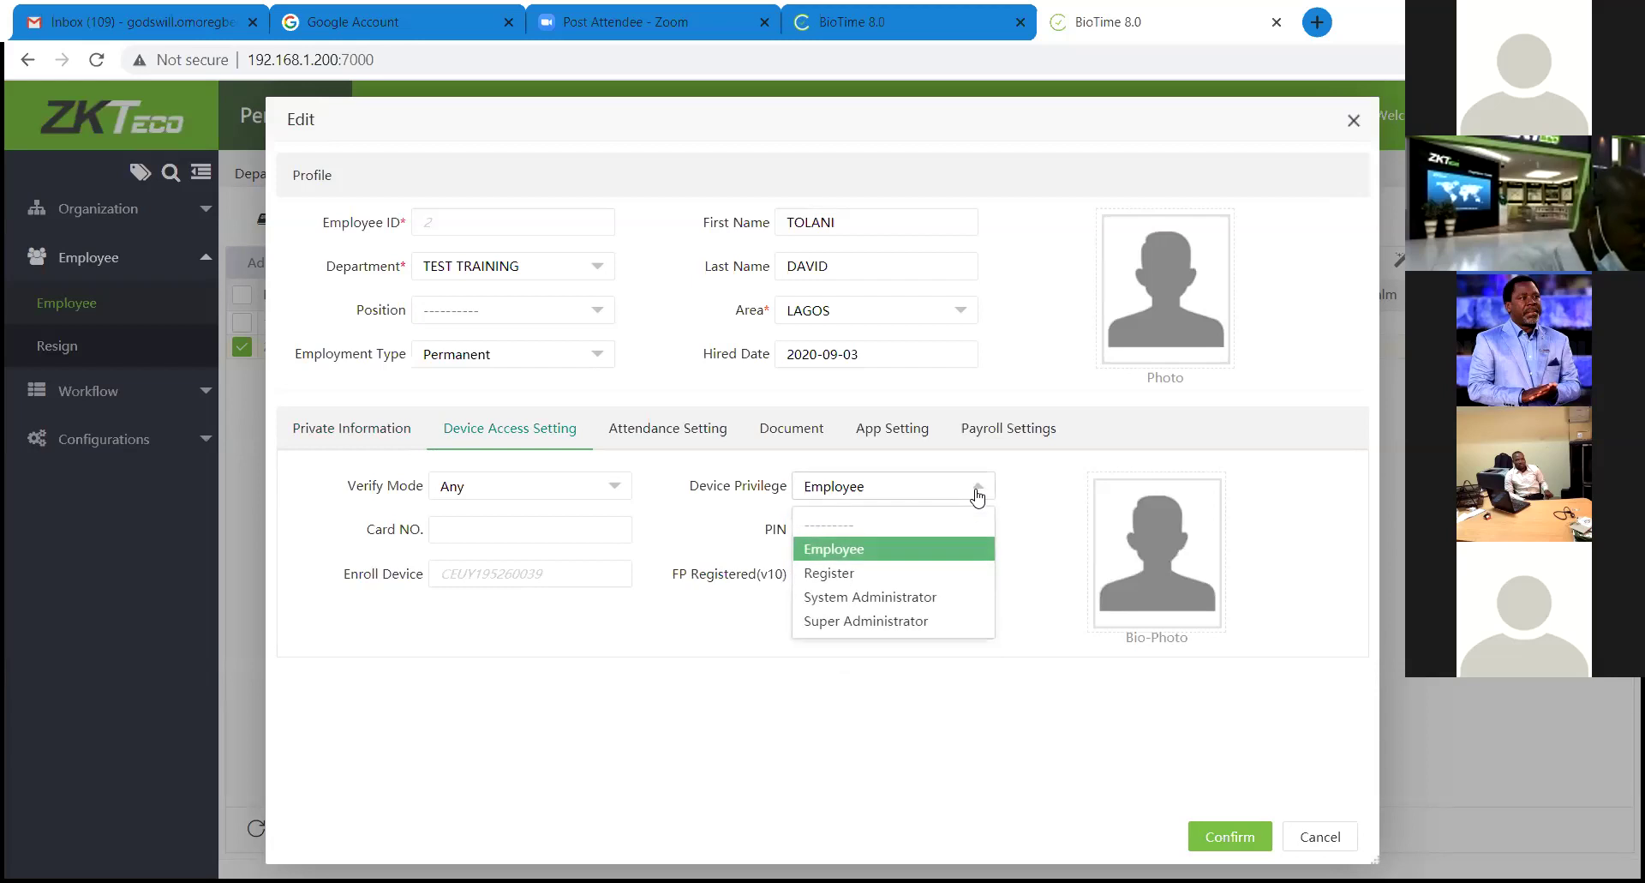
{"action": "left_click", "coordinate": [977, 489]}
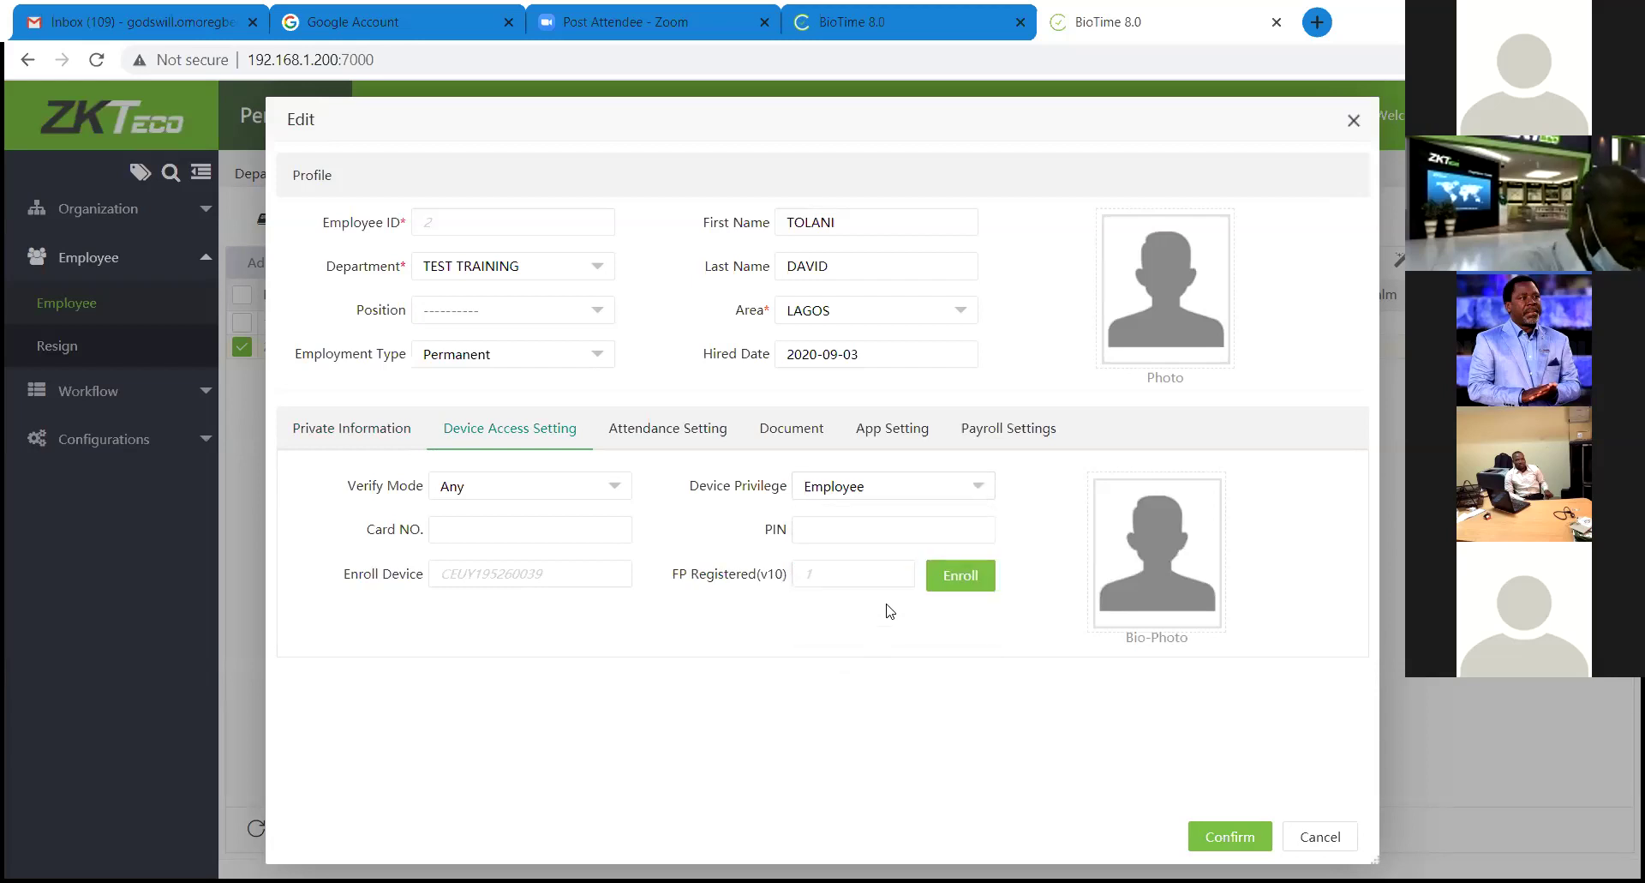
{"action": "left_click", "coordinate": [976, 488]}
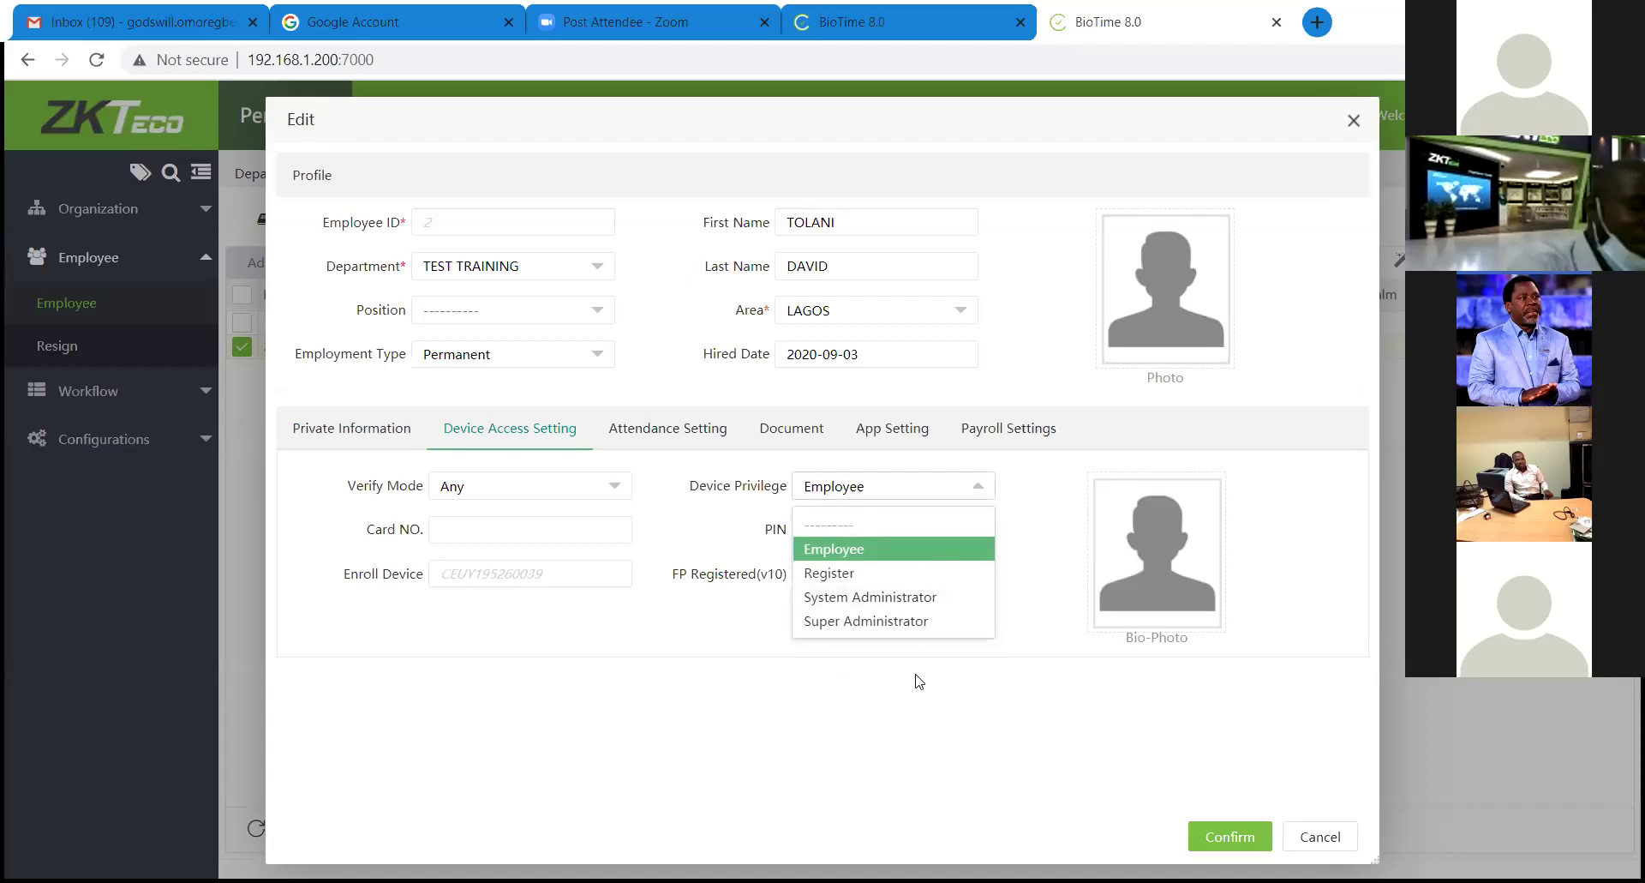
{"action": "left_click", "coordinate": [901, 651]}
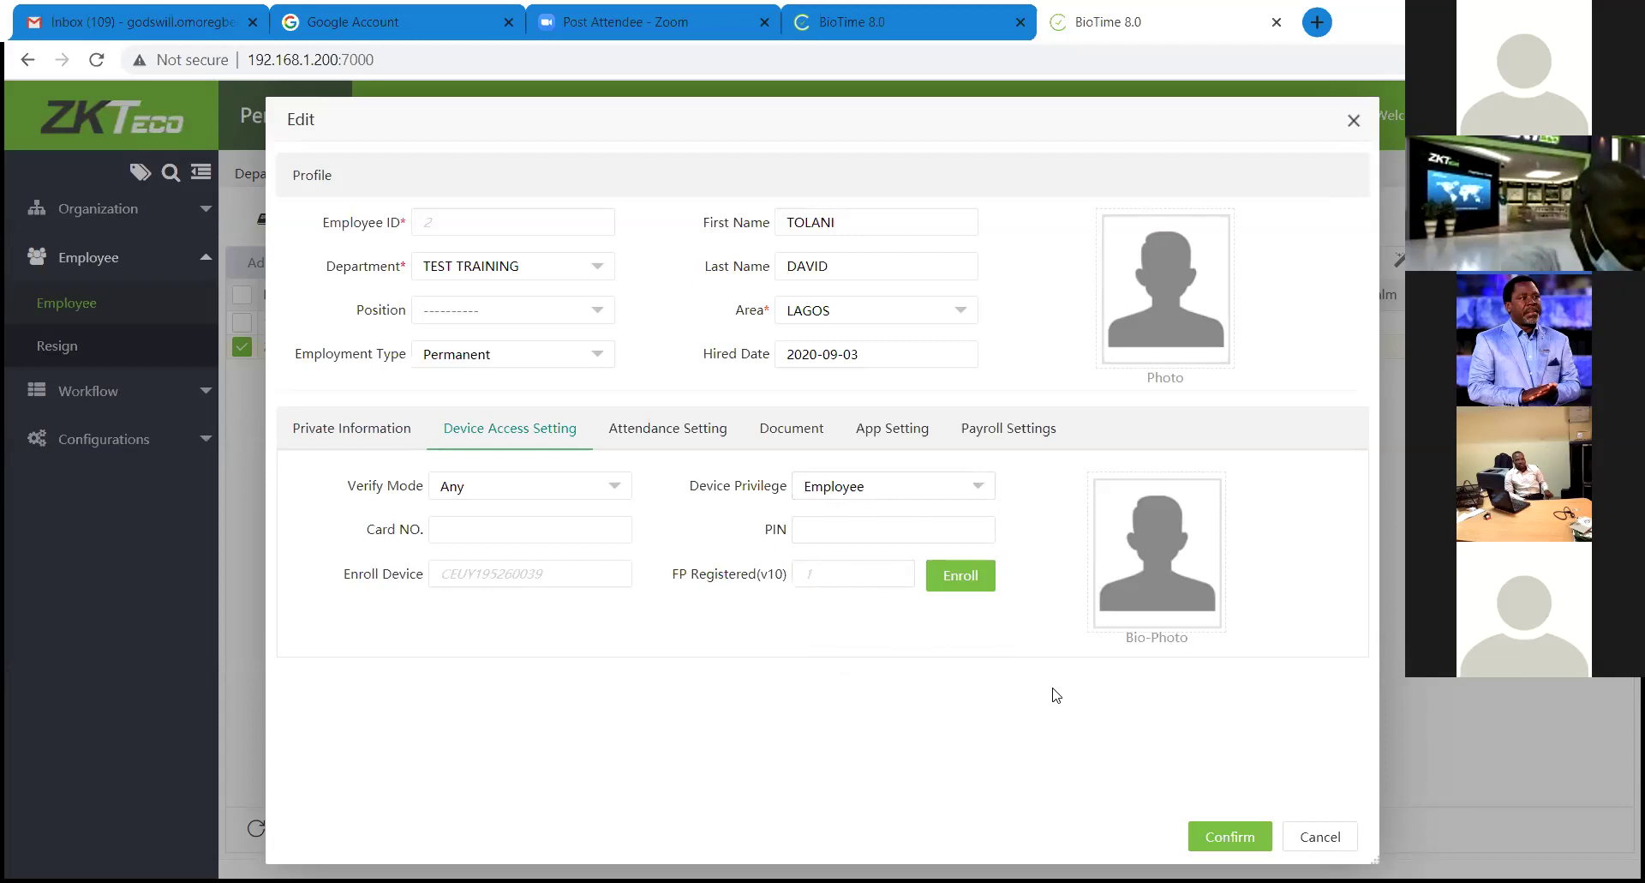
{"action": "left_click", "coordinate": [707, 442]}
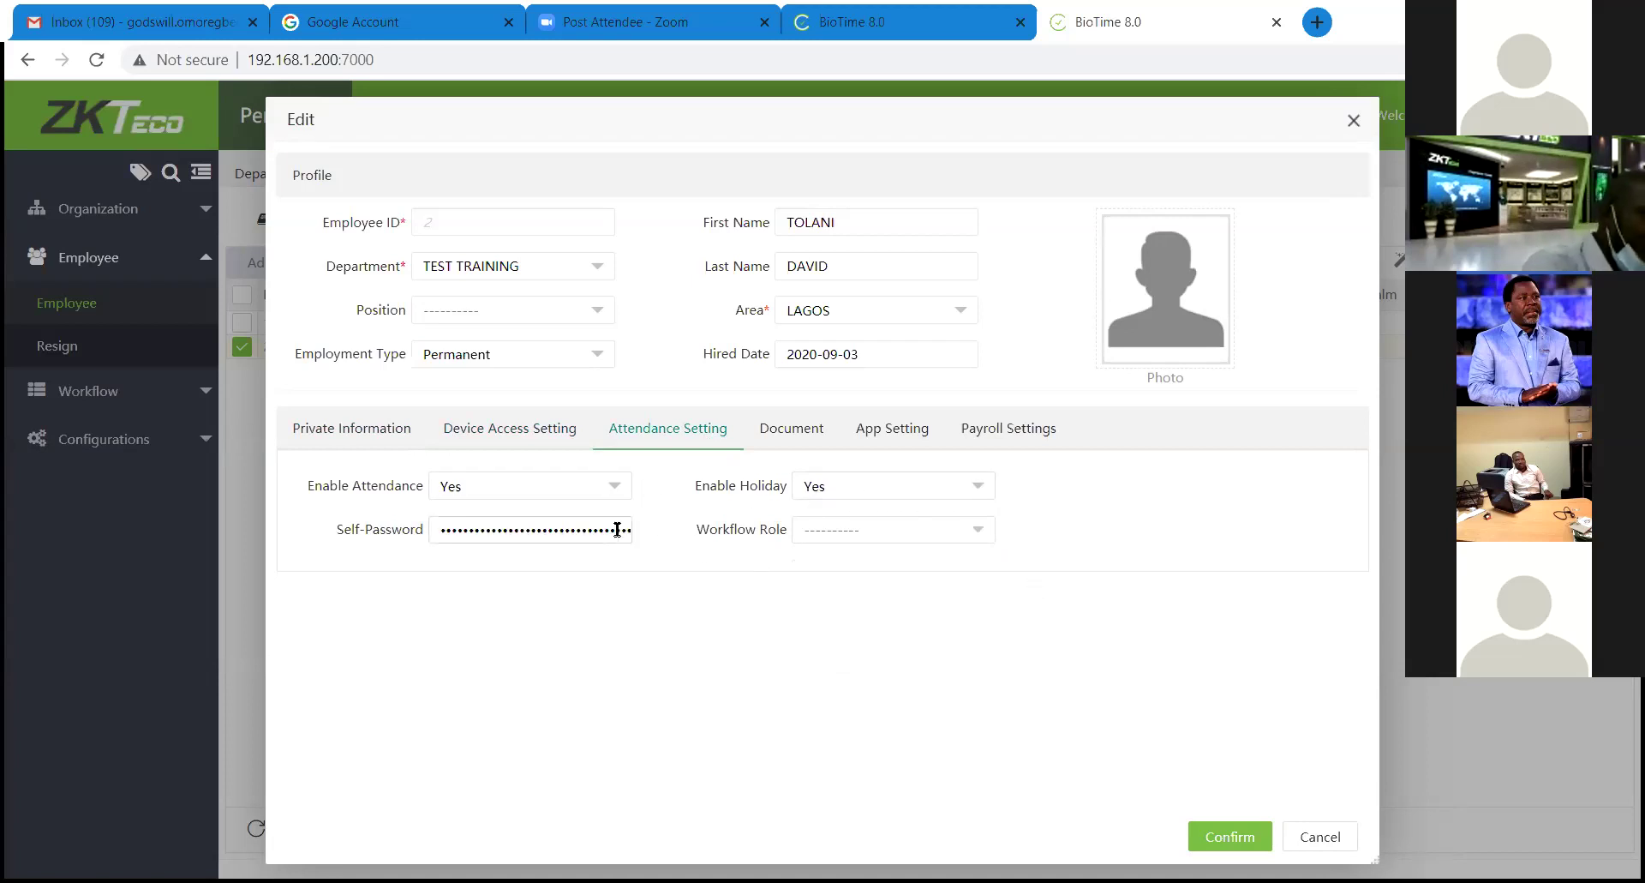
Clear employee 2's old self-password, enter a new five-character one, and save.
{"action": "left_click", "coordinate": [617, 529]}
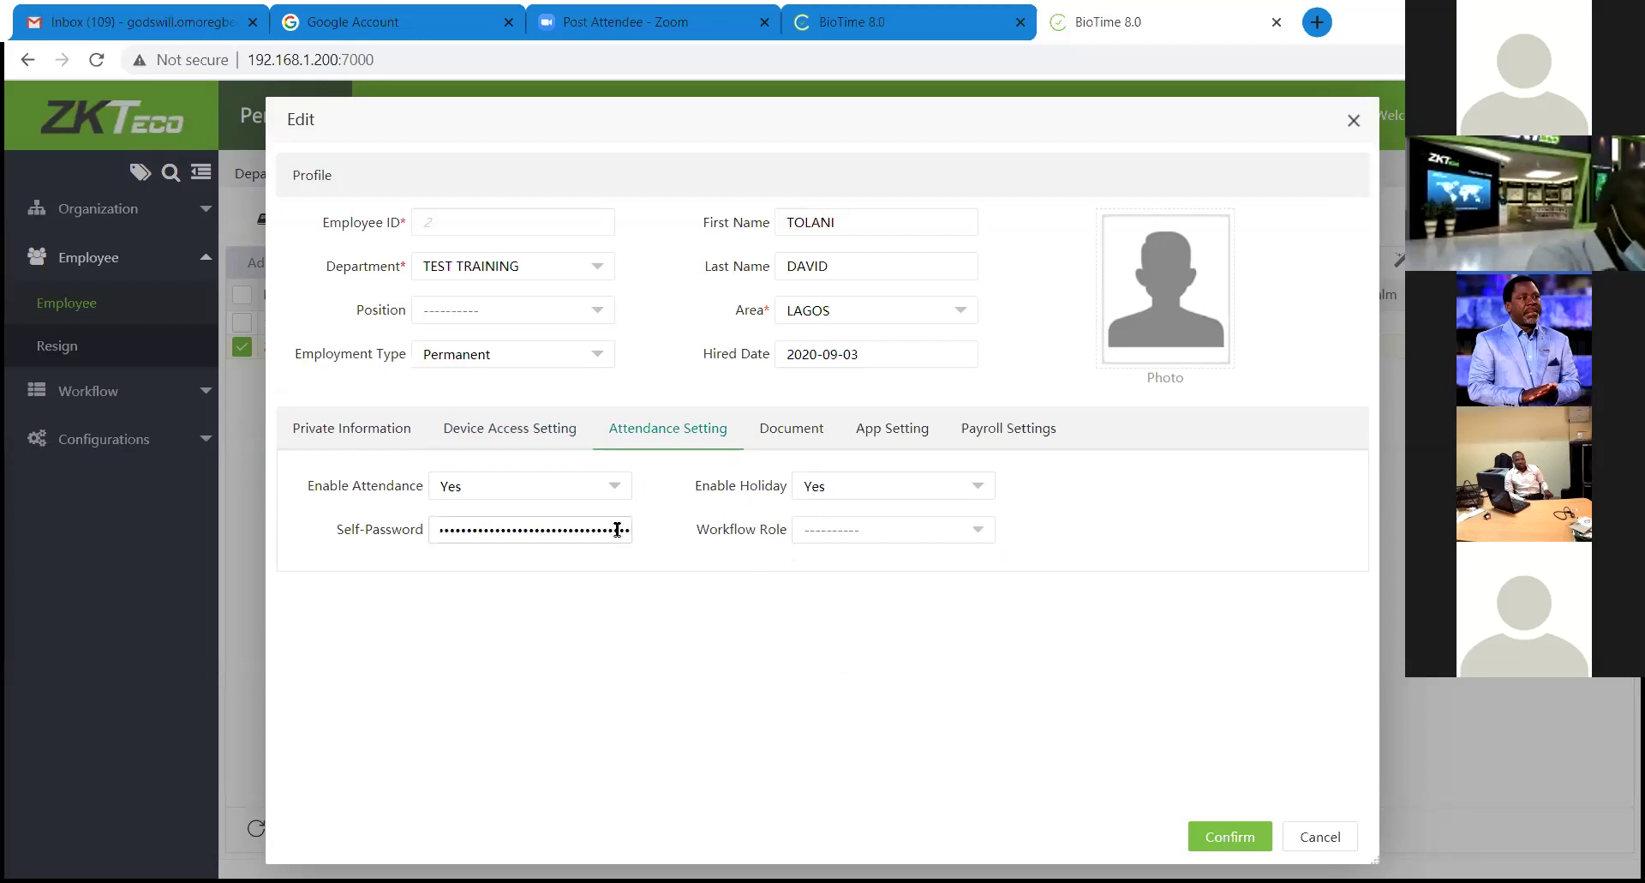
{"action": "key", "text": "BackSpace"}
{"action": "key", "text": "BackSpace"}
{"action": "key", "text": "BackSpace"}
{"action": "key", "text": "BackSpace"}
{"action": "key", "text": "BackSpace"}
{"action": "key", "text": "BackSpace"}
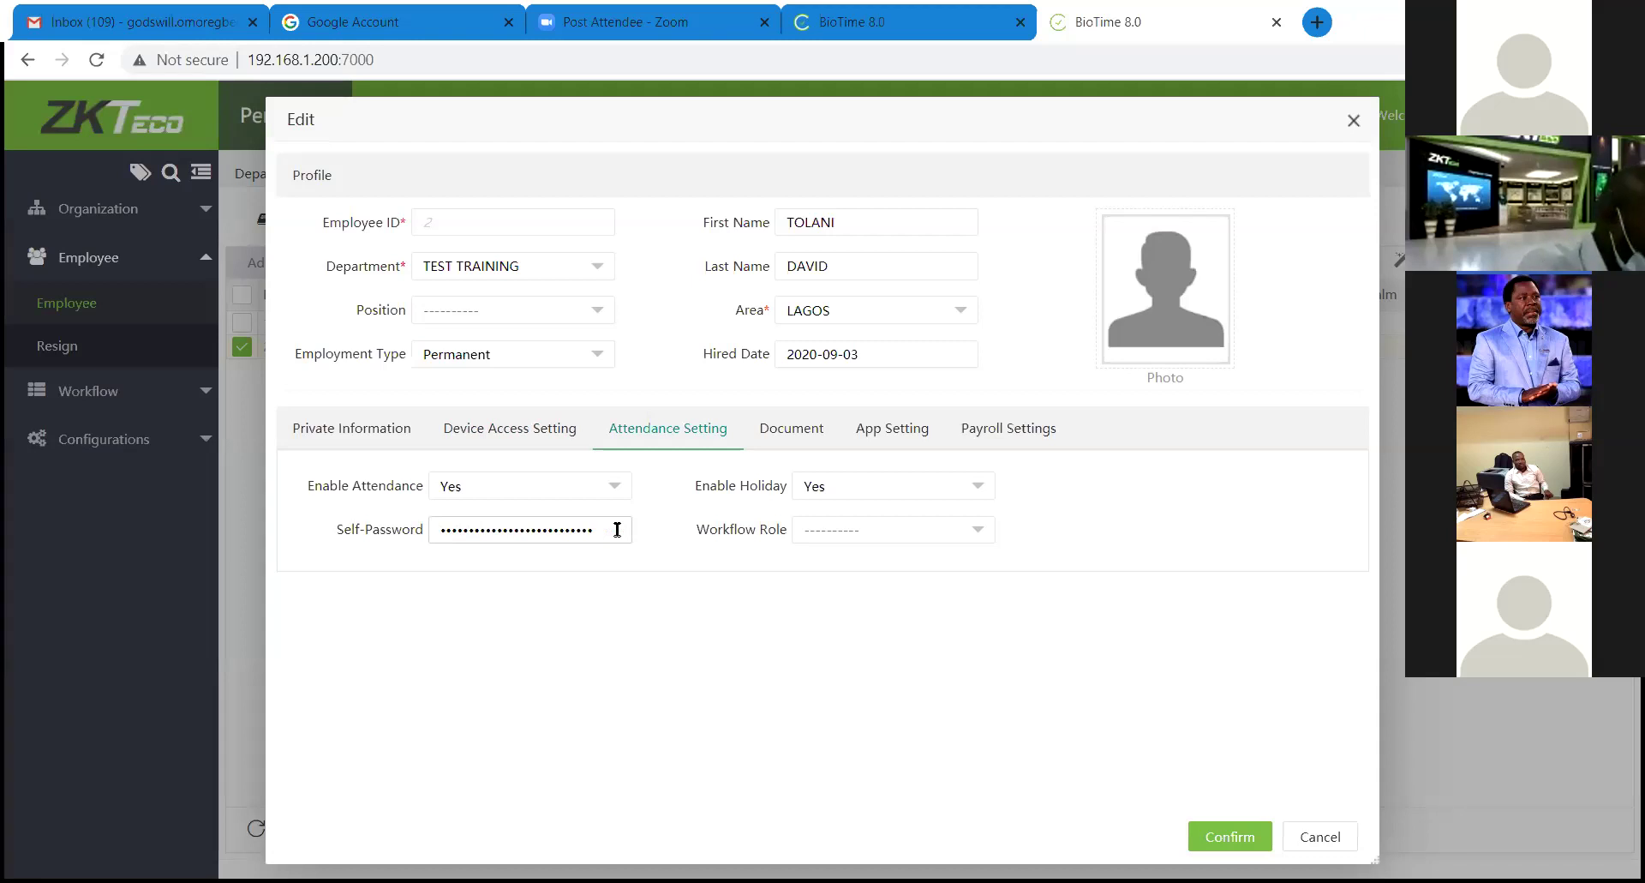
{"action": "key", "text": "BackSpace"}
{"action": "key", "text": "BackSpace"}
{"action": "key", "text": "BackSpace"}
{"action": "key", "text": "BackSpace"}
{"action": "key", "text": "BackSpace"}
{"action": "key", "text": "BackSpace"}
{"action": "key", "text": "BackSpace"}
{"action": "key", "text": "BackSpace"}
{"action": "key", "text": "BackSpace"}
{"action": "key", "text": "BackSpace"}
{"action": "key", "text": "BackSpace"}
{"action": "key", "text": "BackSpace"}
{"action": "key", "text": "BackSpace"}
{"action": "key", "text": "BackSpace"}
{"action": "key", "text": "BackSpace"}
{"action": "key", "text": "BackSpace"}
{"action": "key", "text": "BackSpace"}
{"action": "key", "text": "BackSpace"}
{"action": "key", "text": "BackSpace"}
{"action": "key", "text": "BackSpace"}
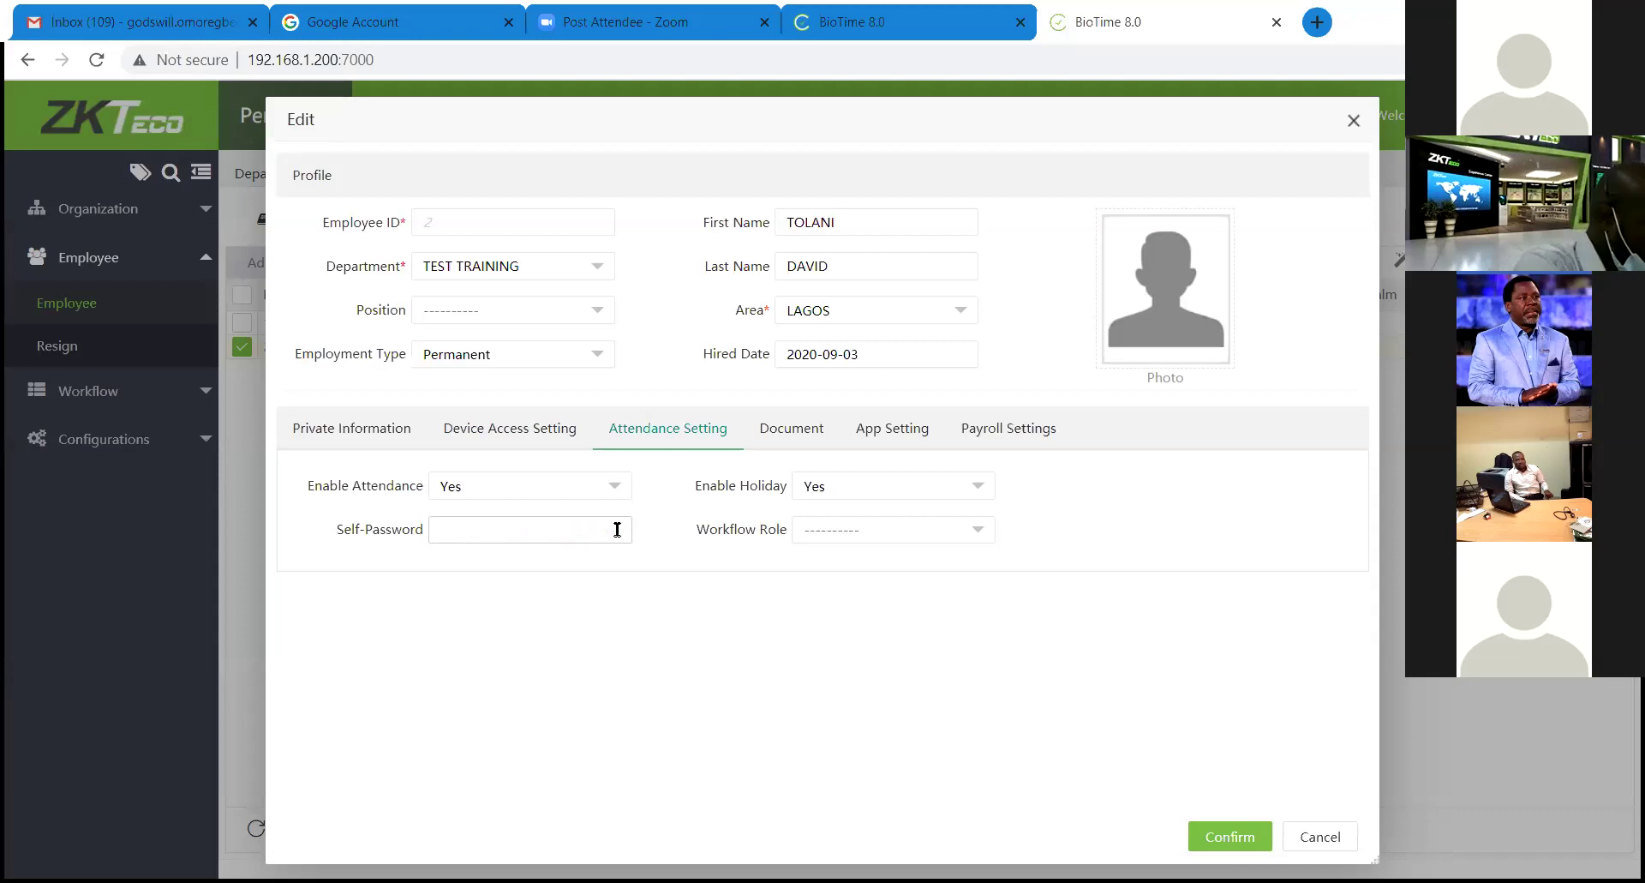
{"action": "type", "text": "•••••"}
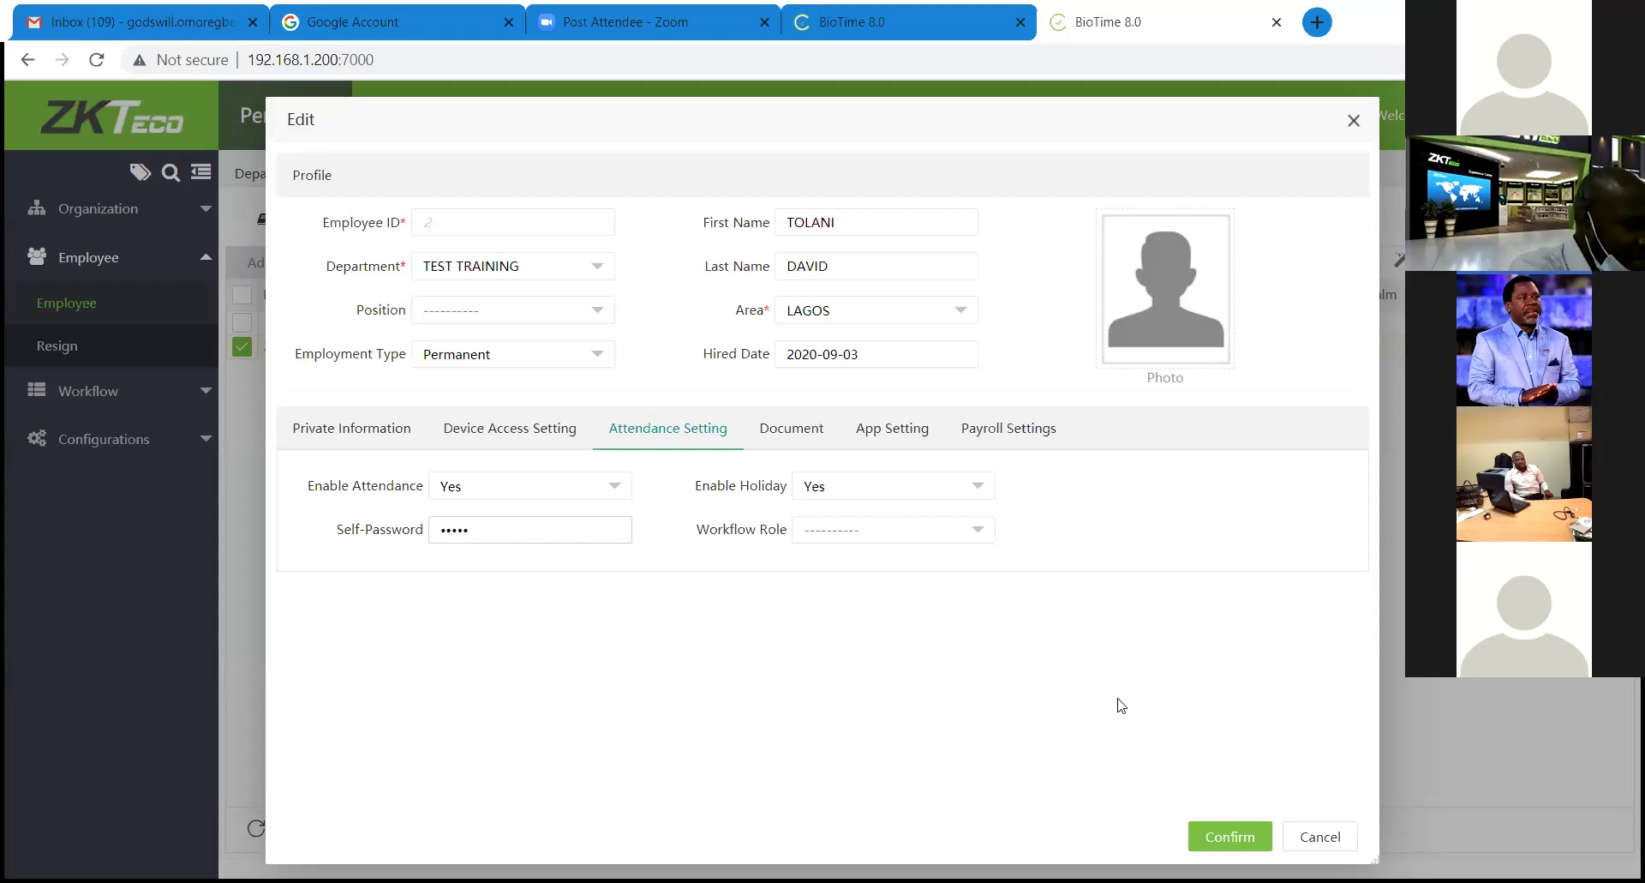
{"action": "left_click", "coordinate": [1221, 838]}
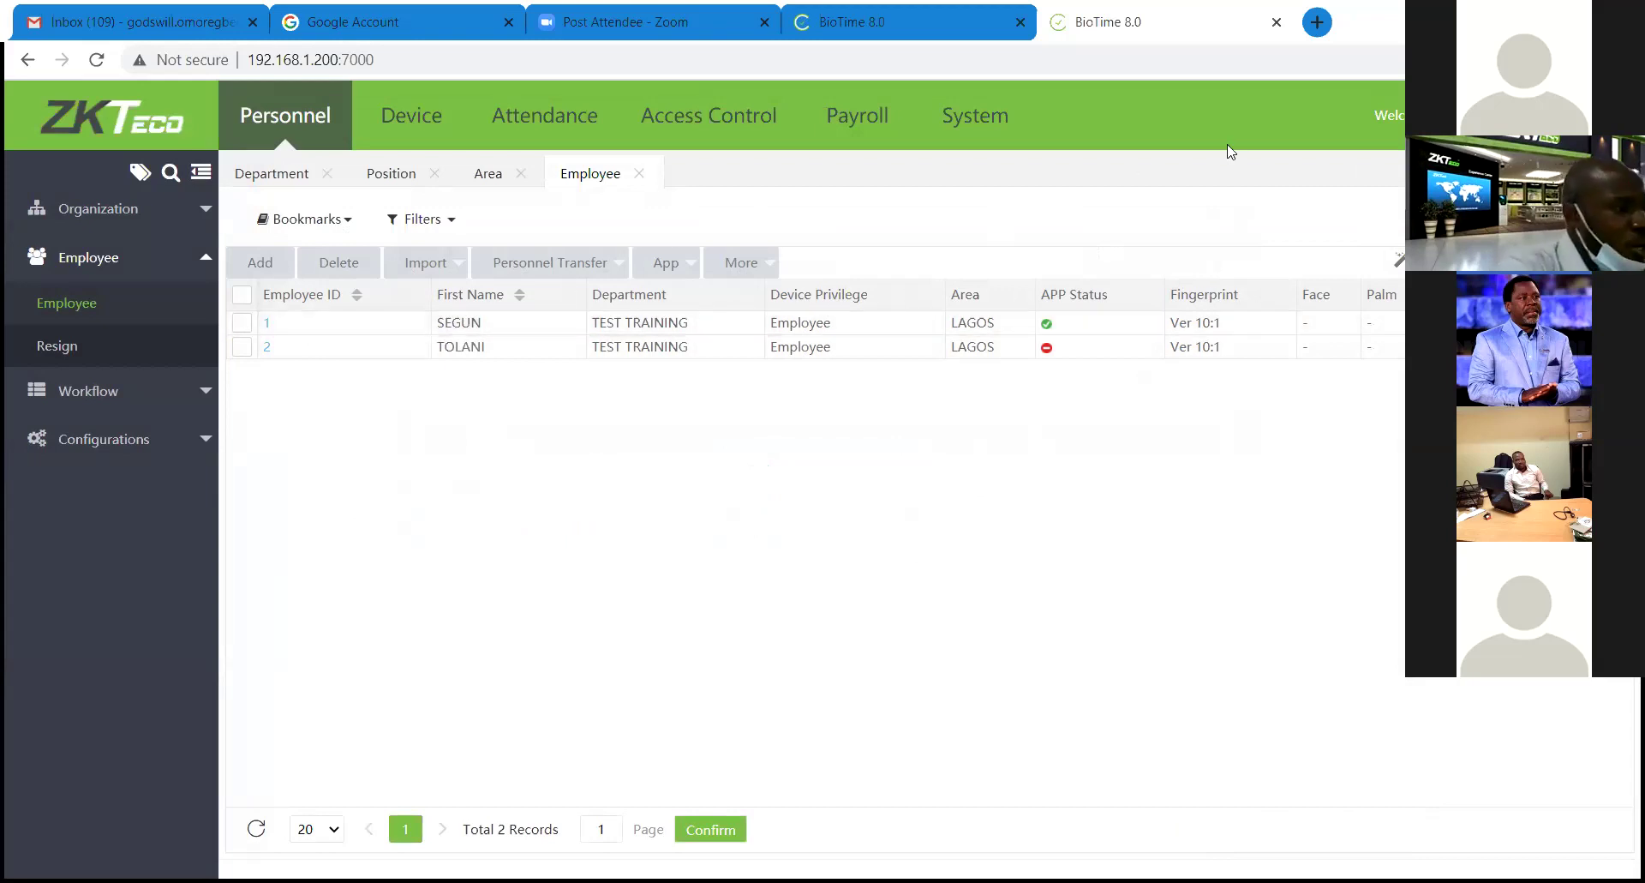
Load BioTime at 192.168.1.200:7000 in a new Chrome tab.
{"action": "left_click", "coordinate": [1317, 23]}
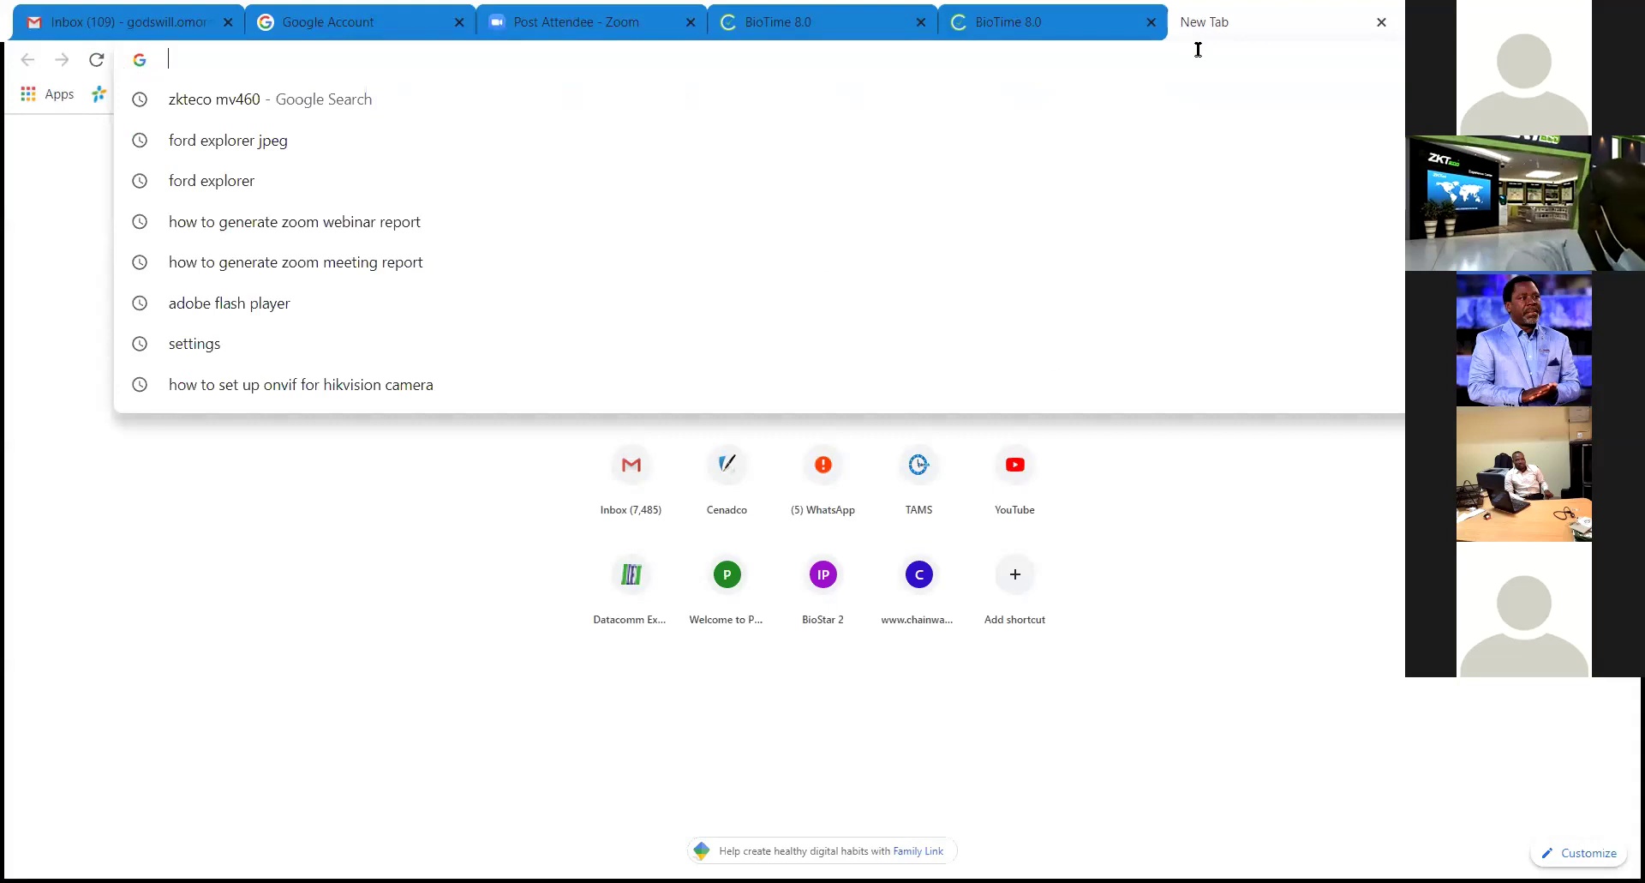
{"action": "type", "text": "192"}
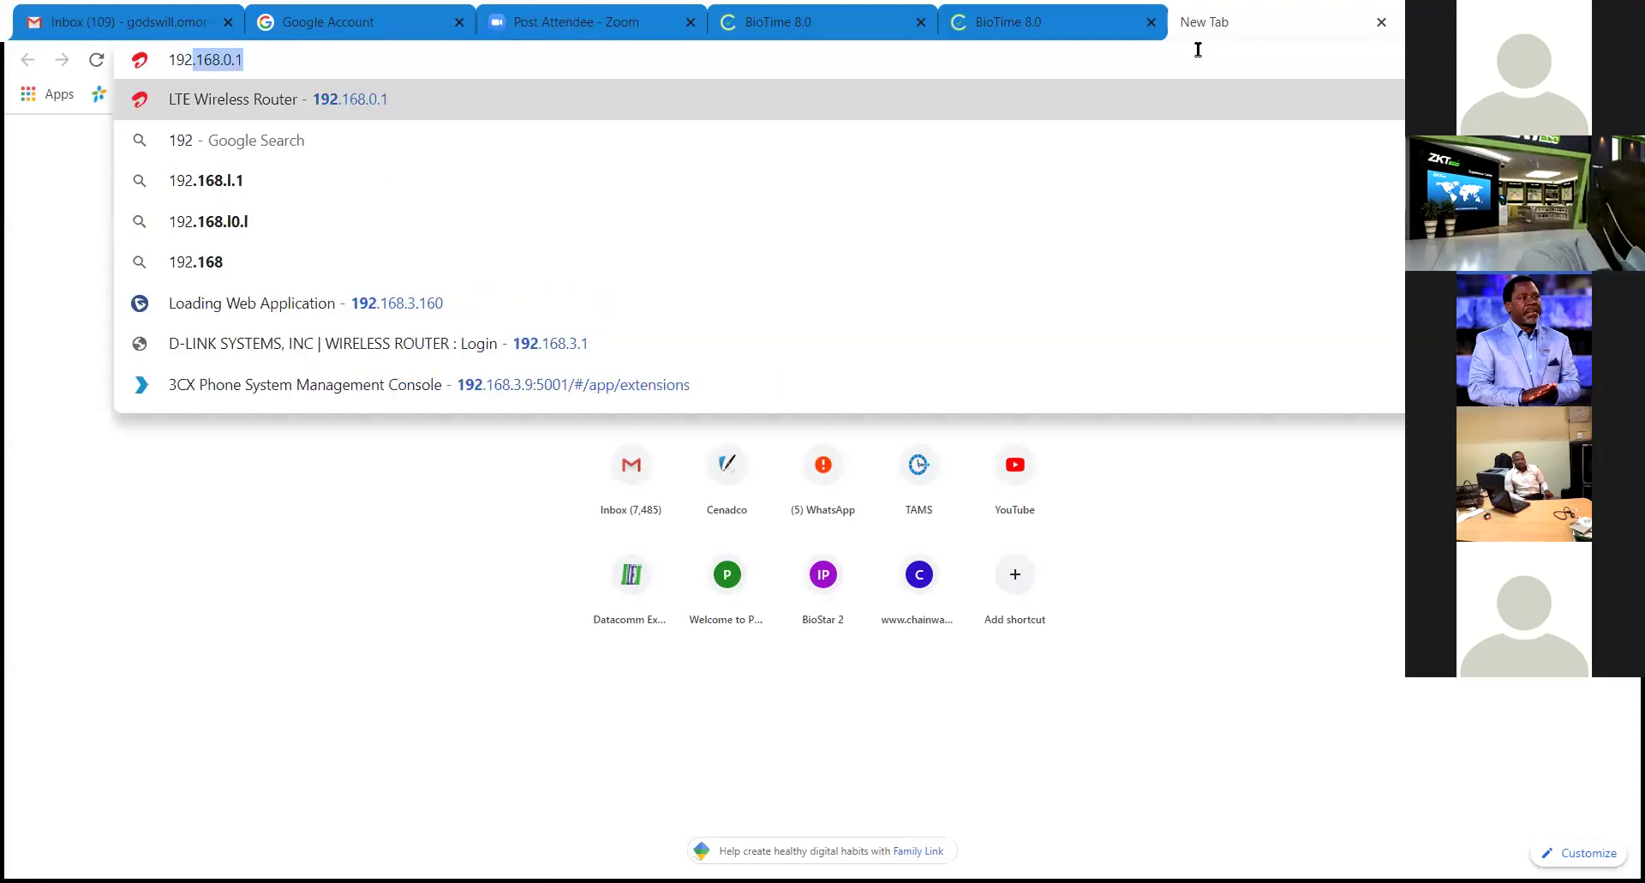
{"action": "type", "text": ".168."}
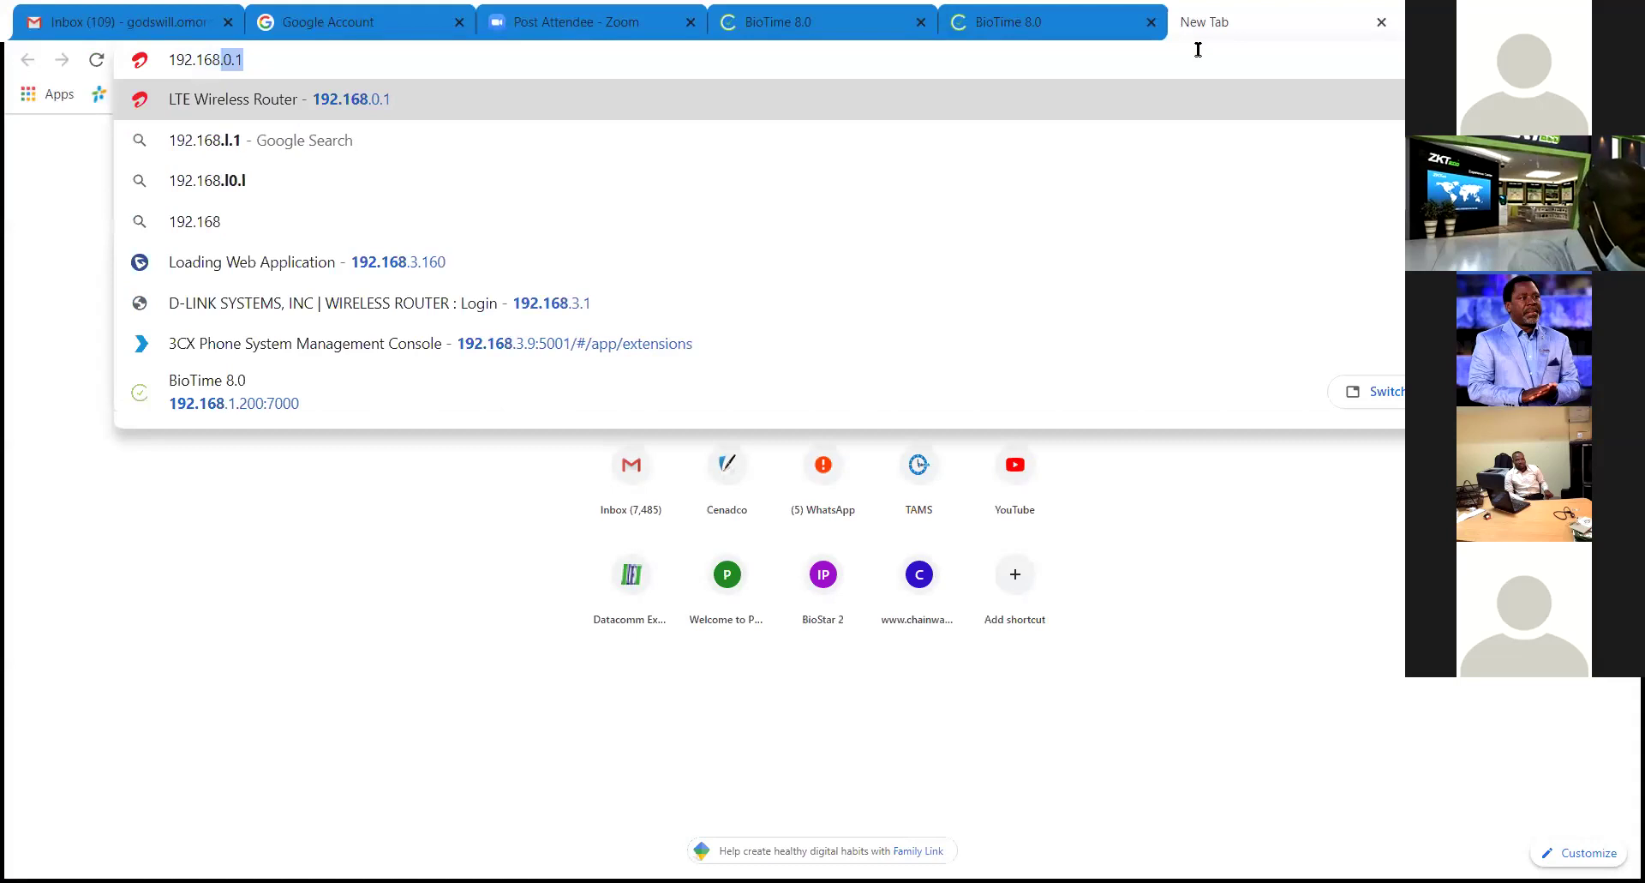
{"action": "type", "text": "1.2"}
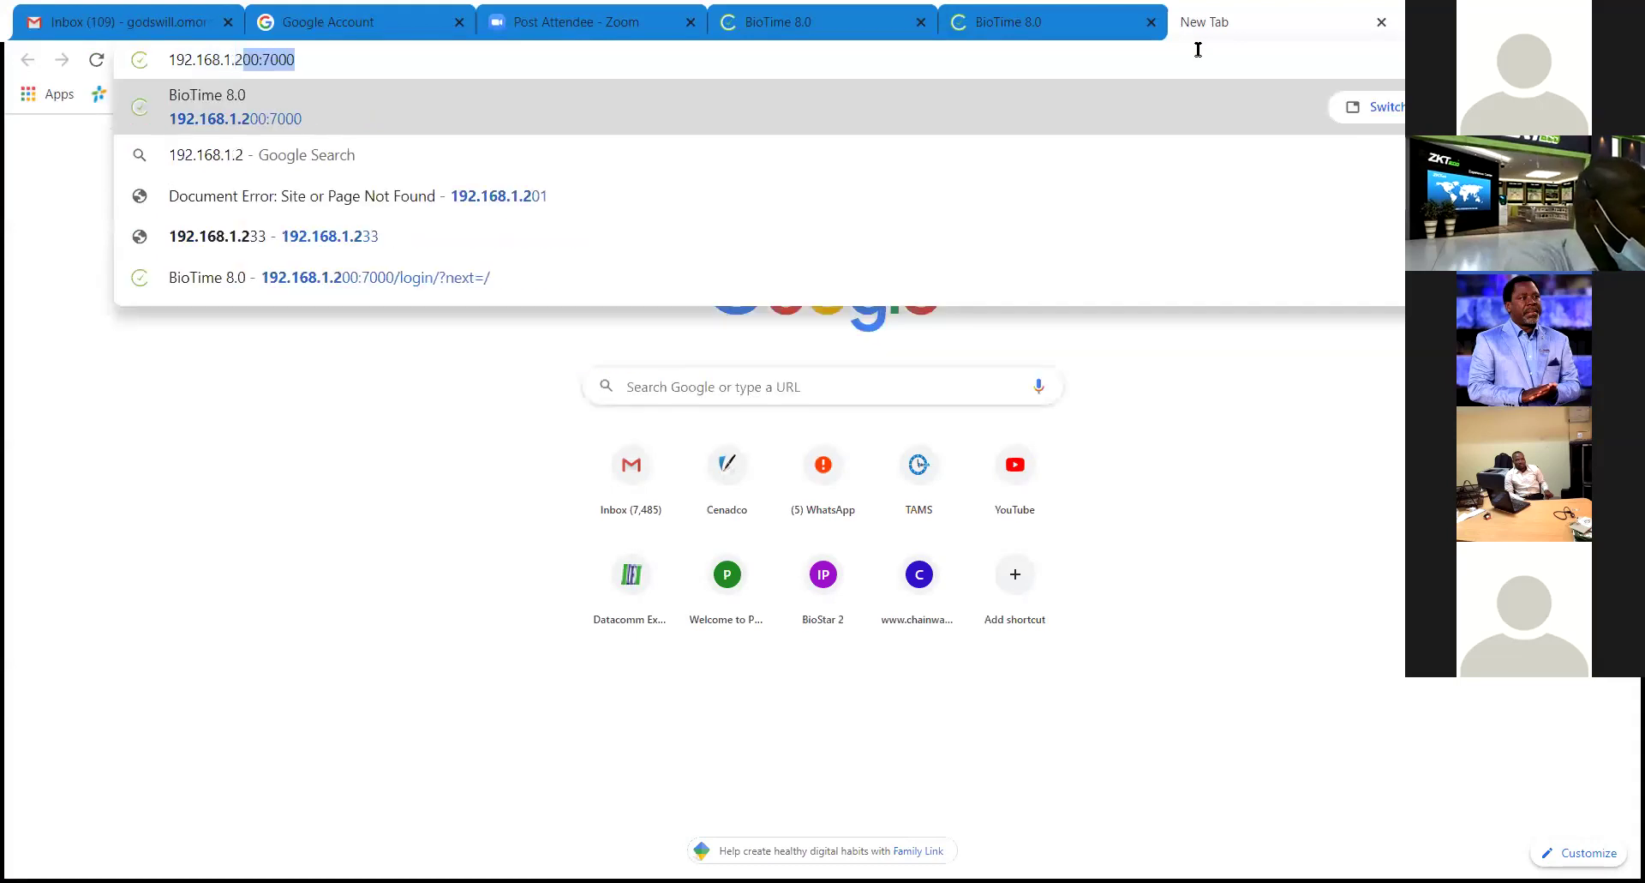
{"action": "type", "text": "0"}
{"action": "key", "text": "End"}
{"action": "key", "text": "Return"}
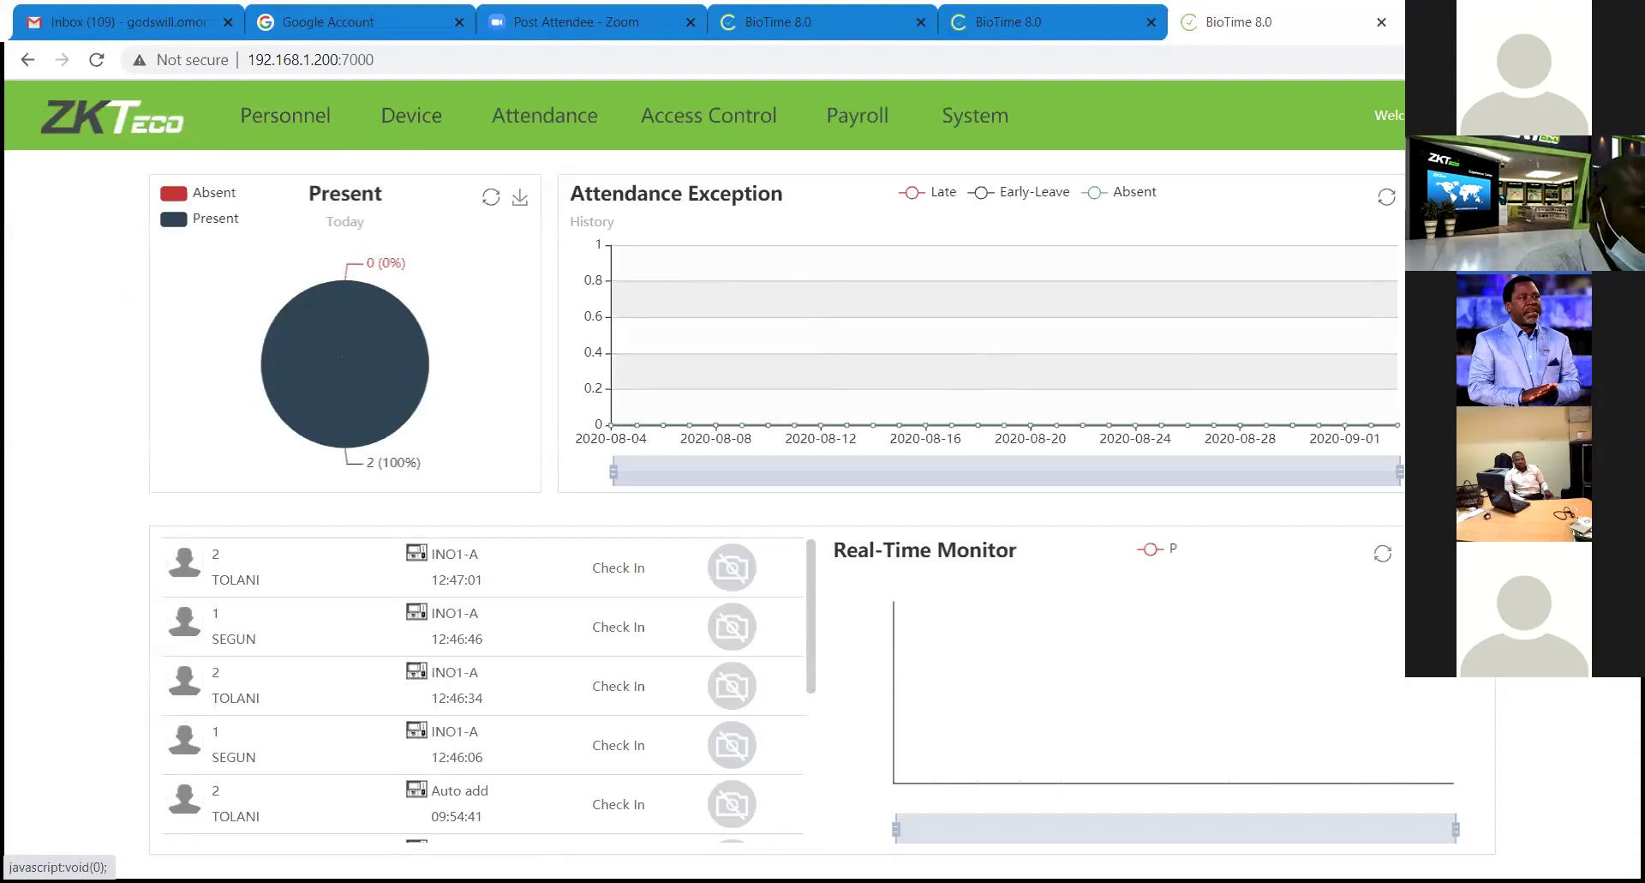
Log out and enter employee ID 1 and a password on the Self-Service sign-in.
{"action": "left_click", "coordinate": [1611, 115]}
{"action": "left_click", "coordinate": [826, 532]}
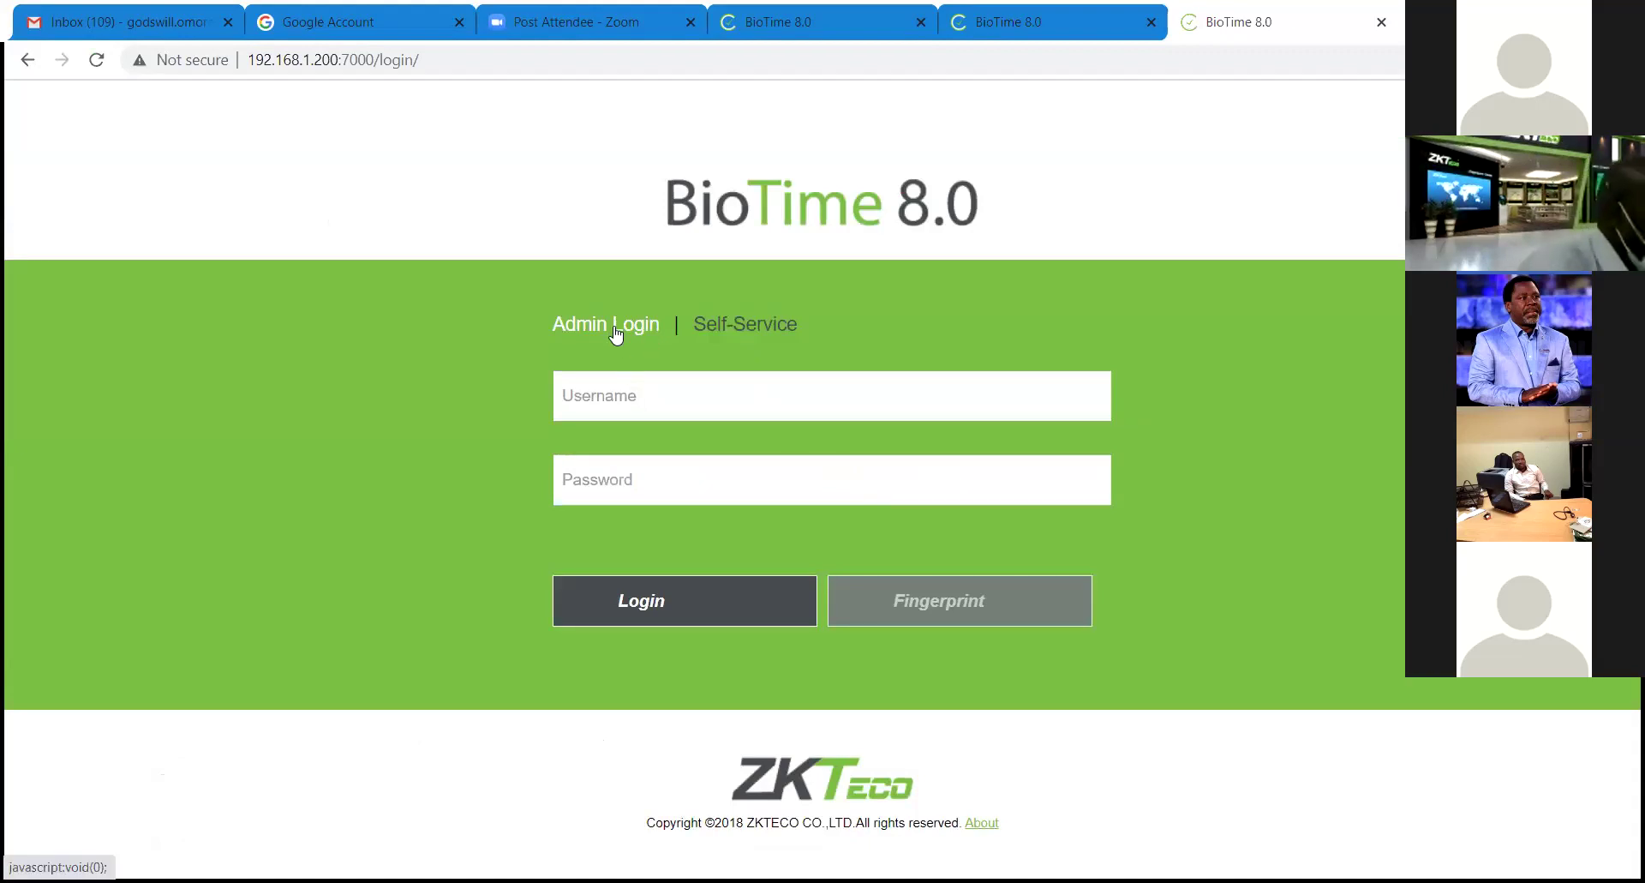
{"action": "left_click", "coordinate": [739, 327]}
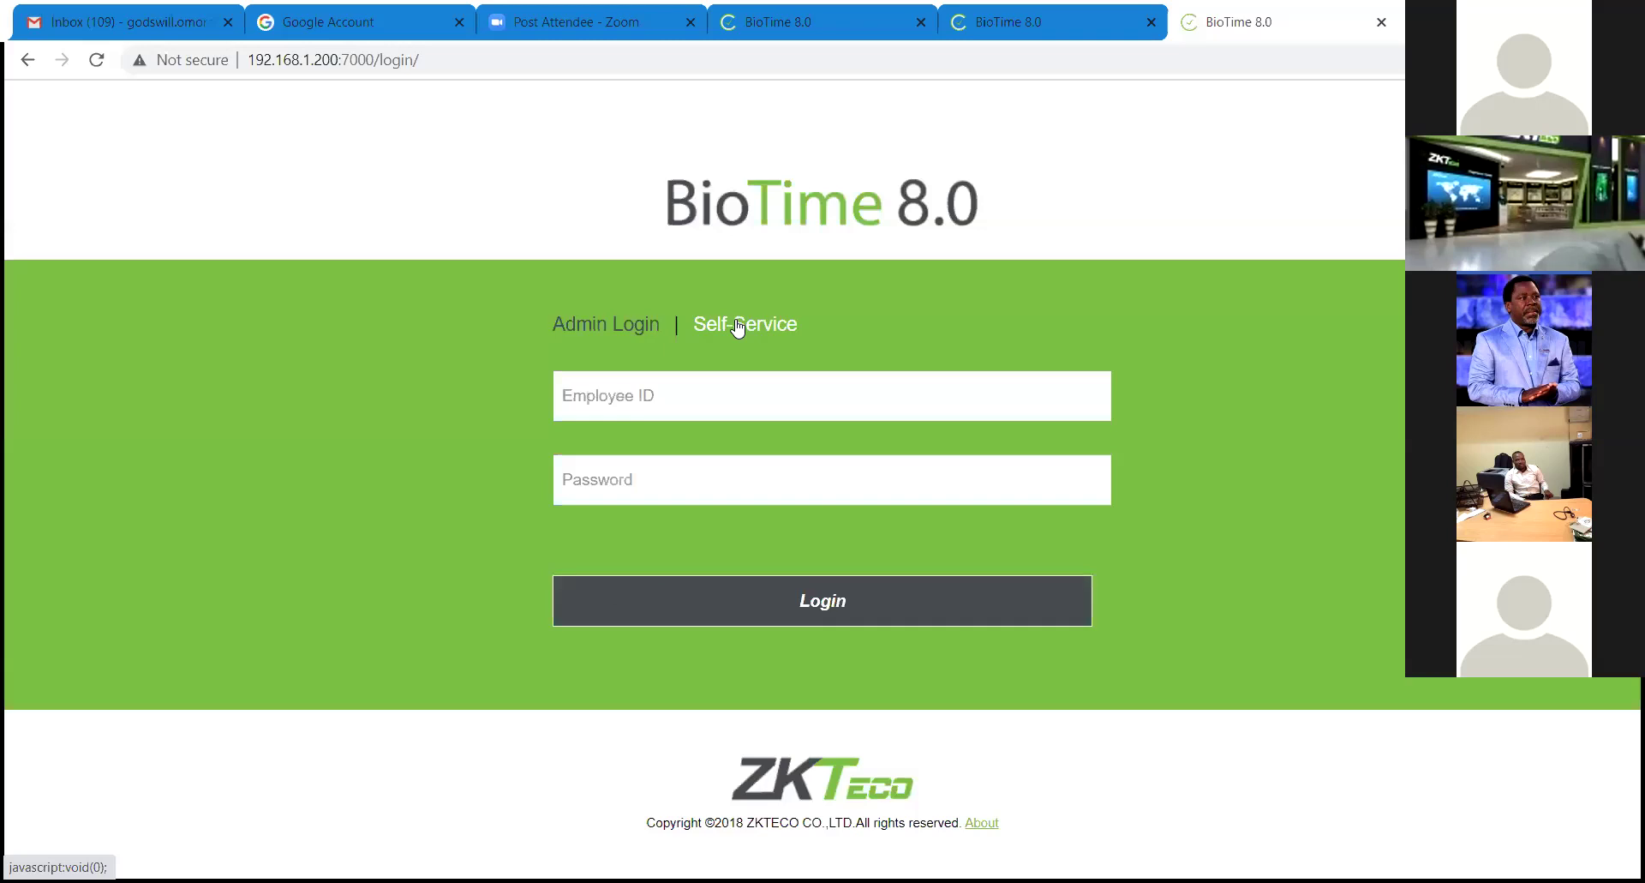
{"action": "left_click", "coordinate": [739, 395]}
{"action": "type", "text": "1"}
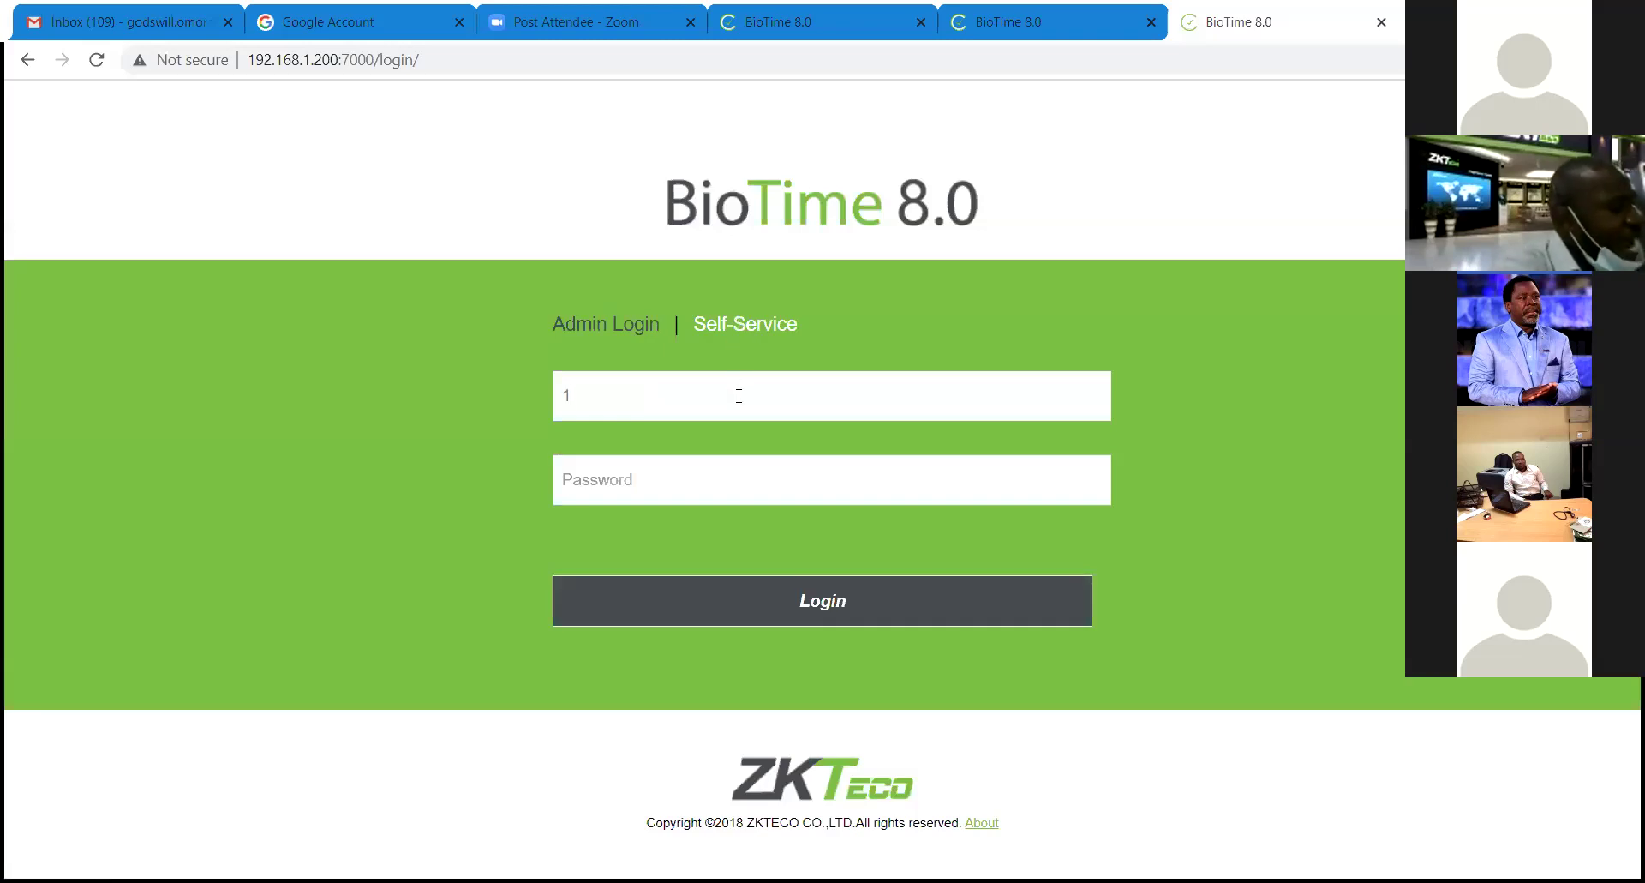
{"action": "left_click", "coordinate": [740, 469]}
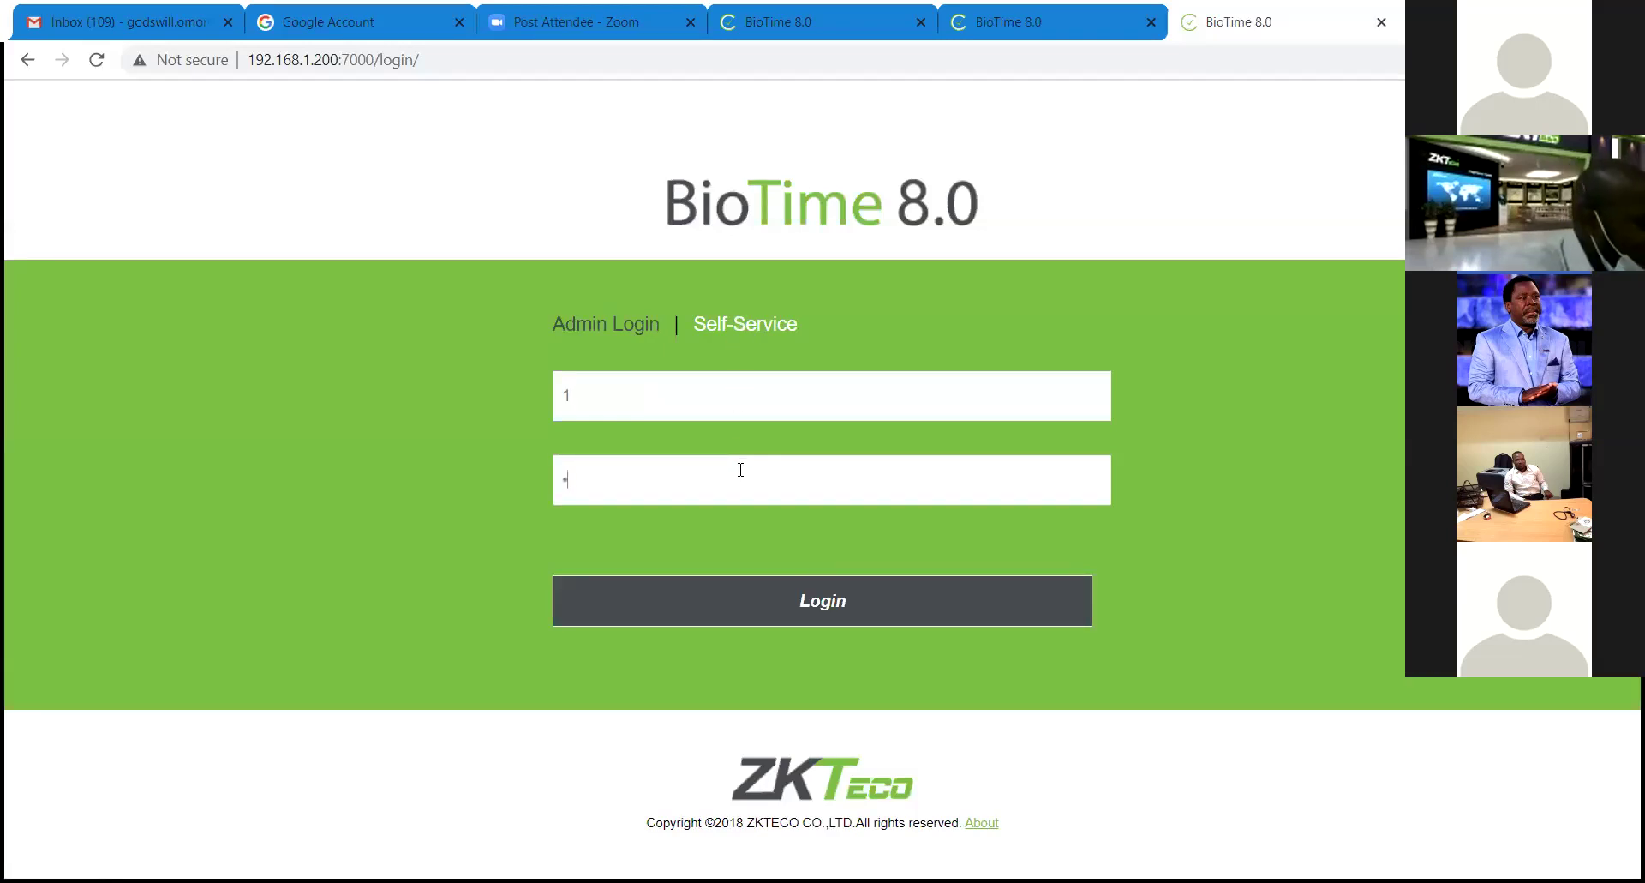
Attempt the self-service login twice, both rejected, then return to Admin Login.
{"action": "left_click", "coordinate": [825, 600]}
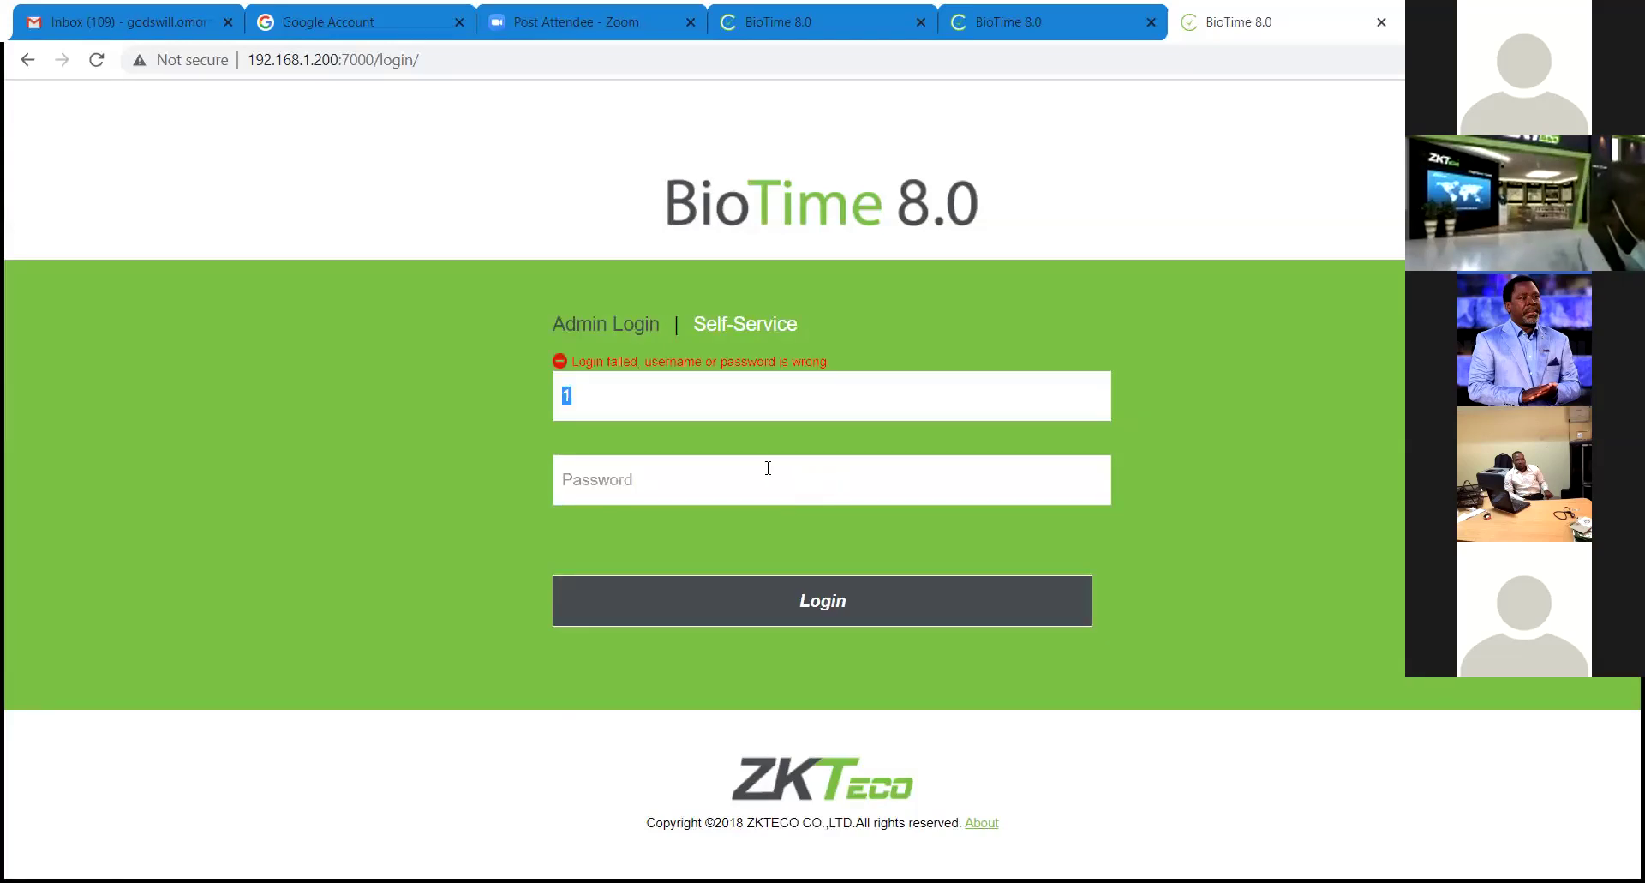
{"action": "left_click", "coordinate": [707, 467]}
{"action": "left_click", "coordinate": [796, 595]}
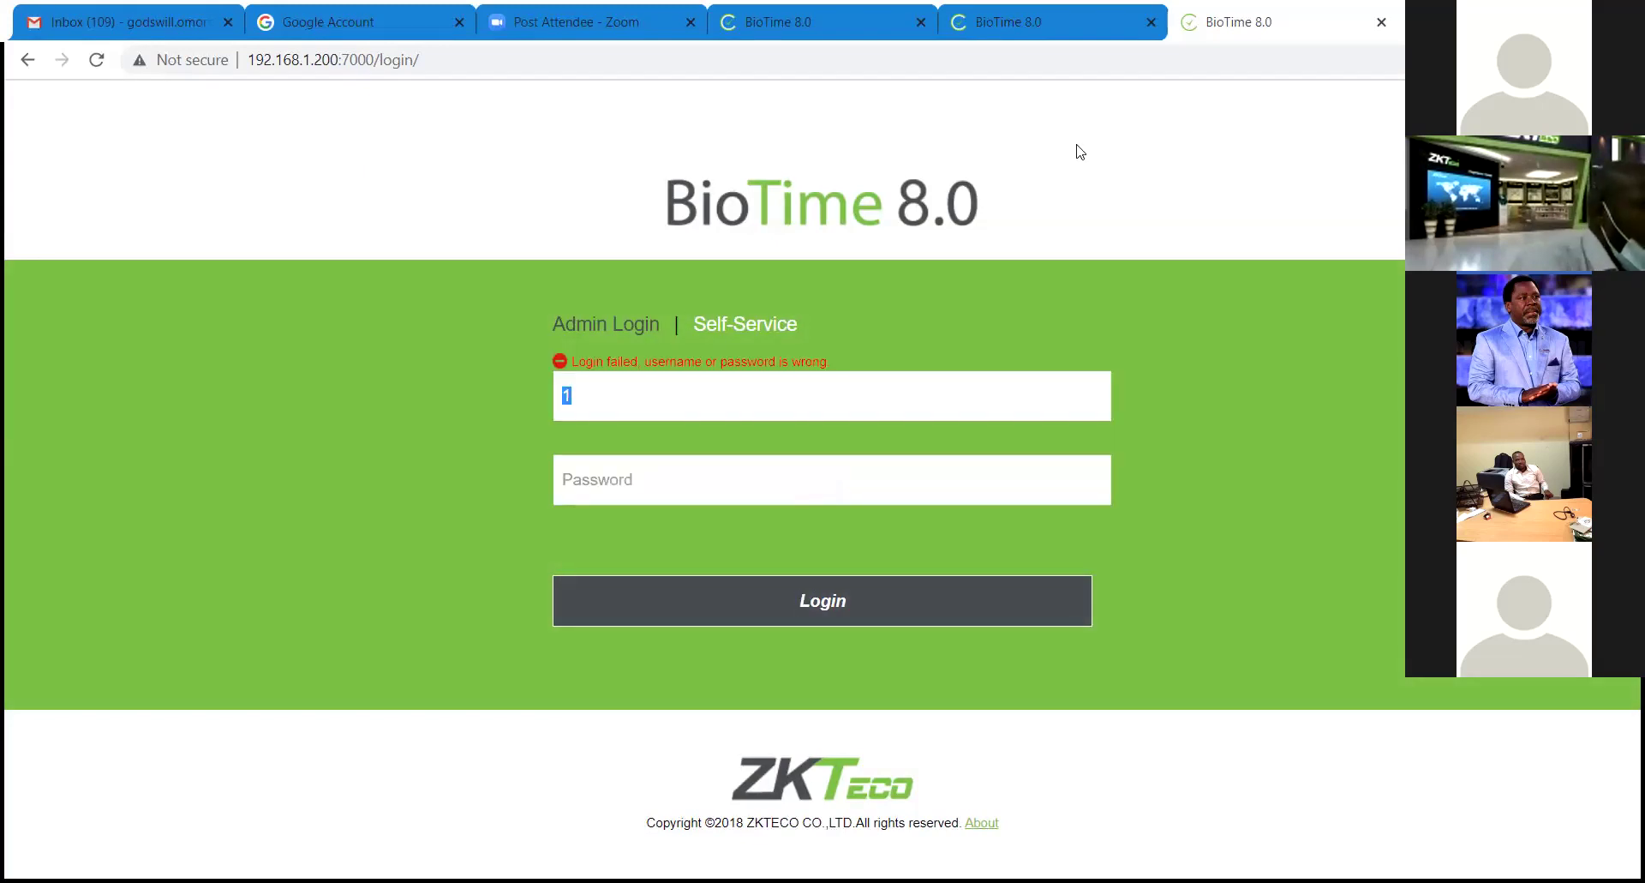
{"action": "left_click", "coordinate": [615, 331]}
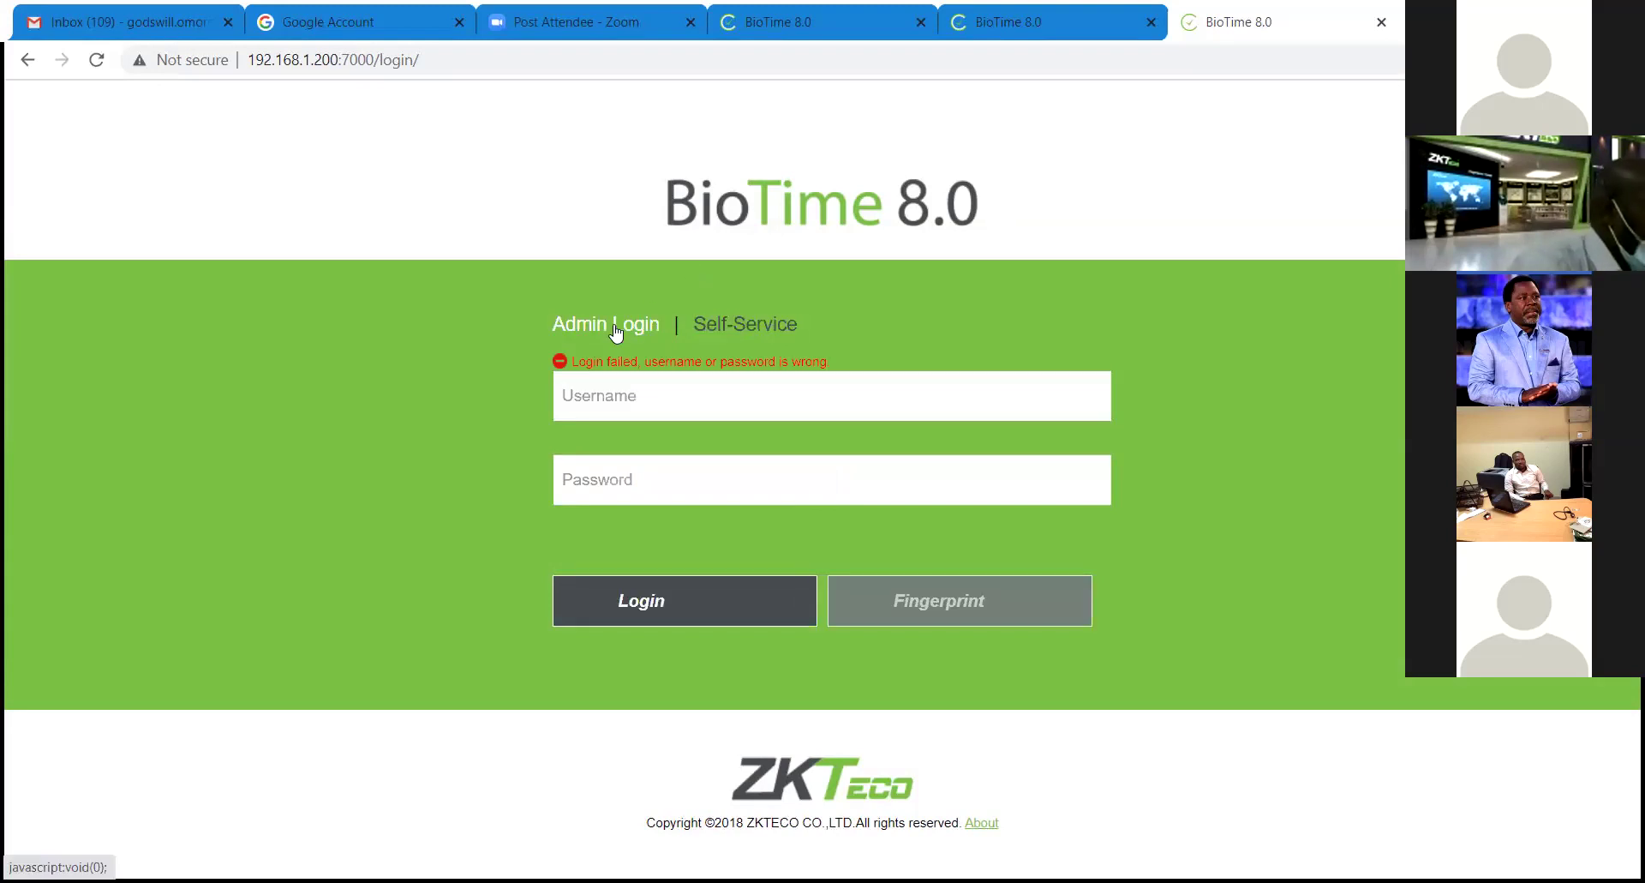
Sign in to BioTime with the administrator account and dismiss Chrome's password-breach warning.
{"action": "left_click", "coordinate": [639, 394]}
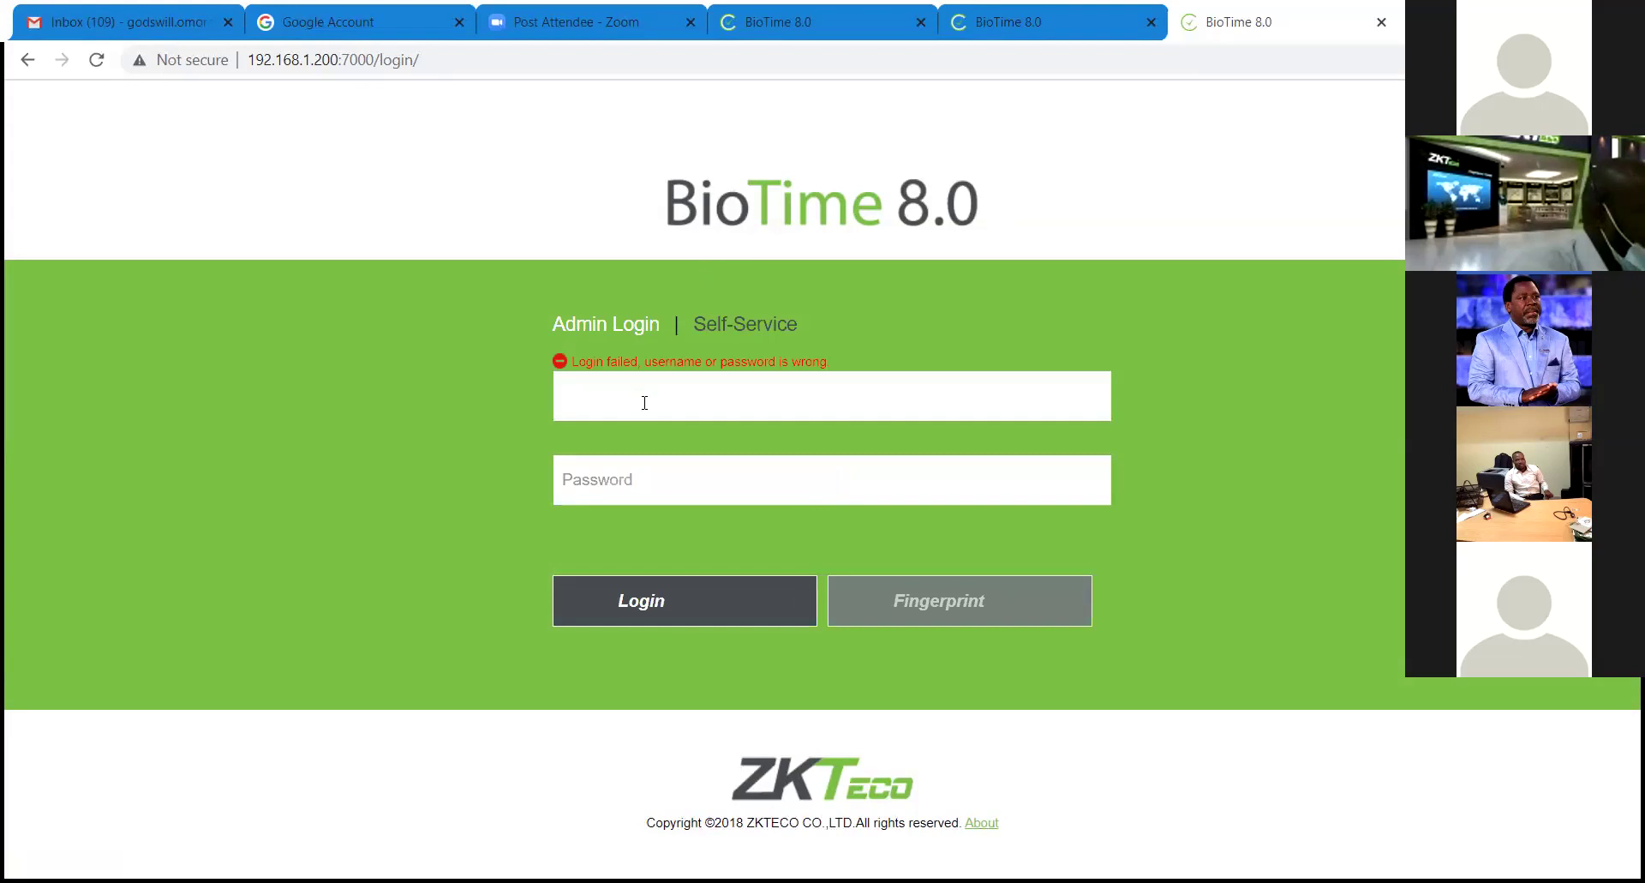
{"action": "key", "text": "Tab"}
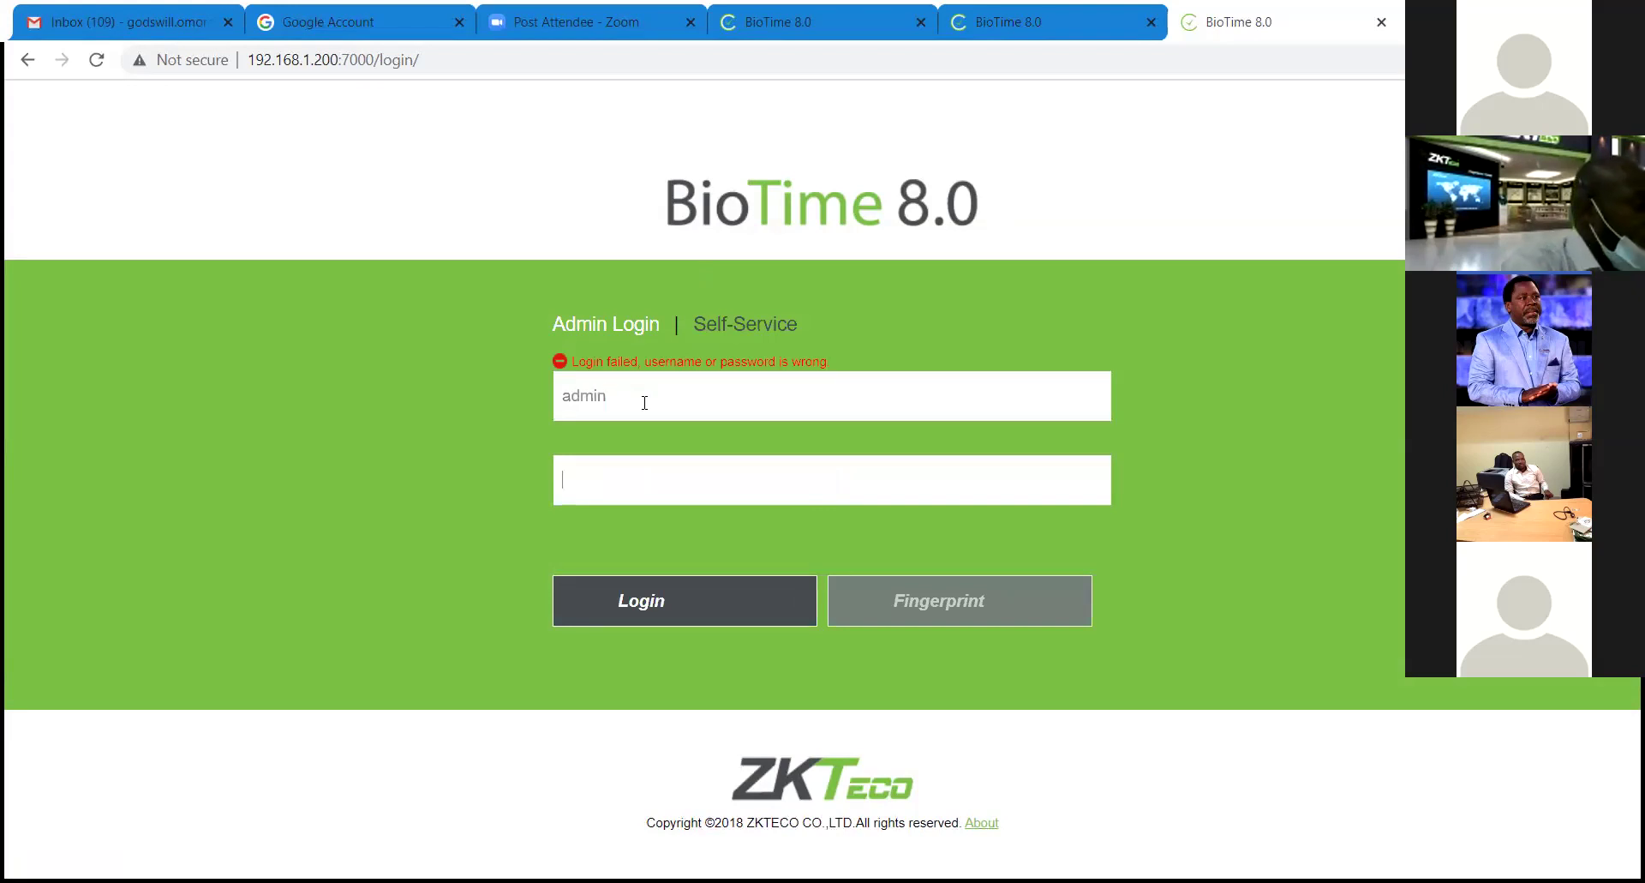
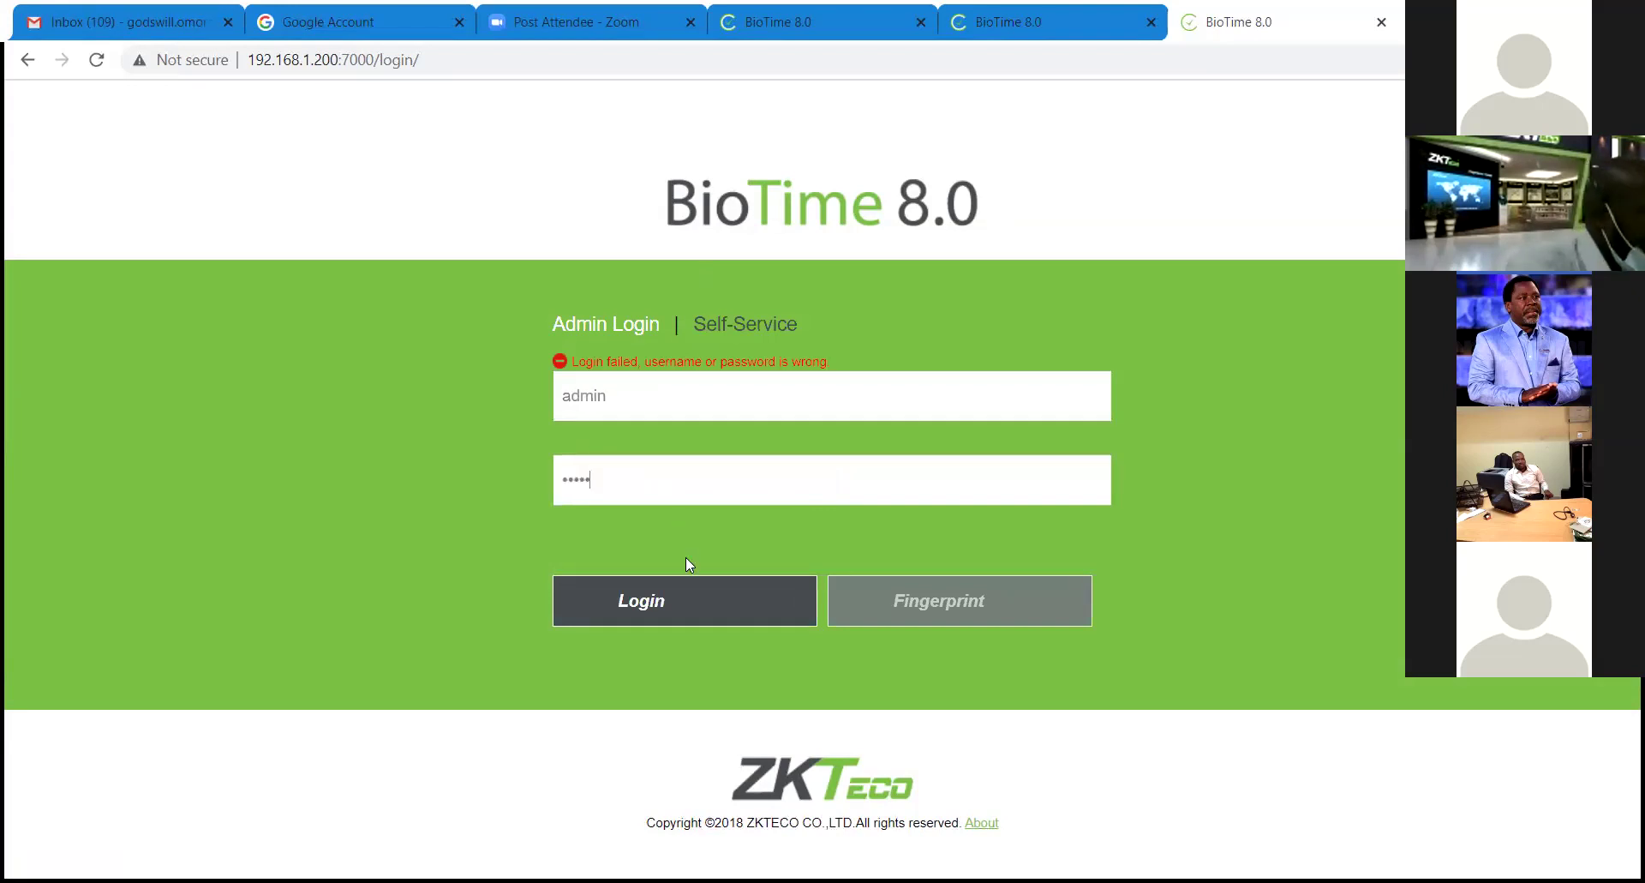
{"action": "left_click", "coordinate": [702, 604]}
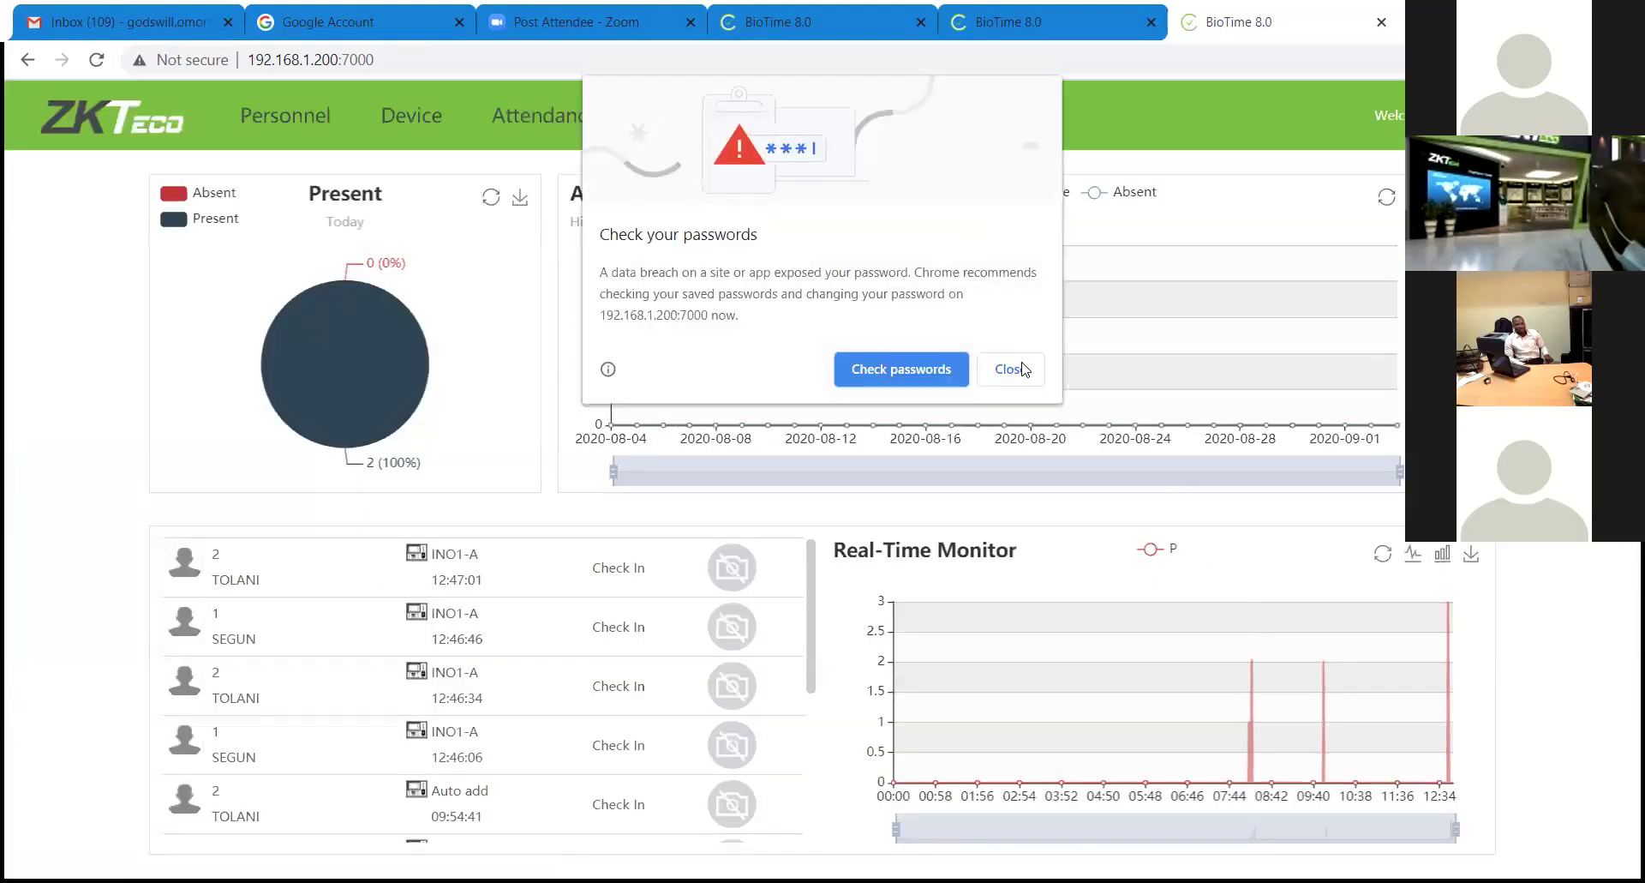
{"action": "left_click", "coordinate": [1010, 368]}
Give employee 1 a new eight-character self-service password and save the record.
{"action": "left_click", "coordinate": [347, 120]}
{"action": "left_click", "coordinate": [86, 386]}
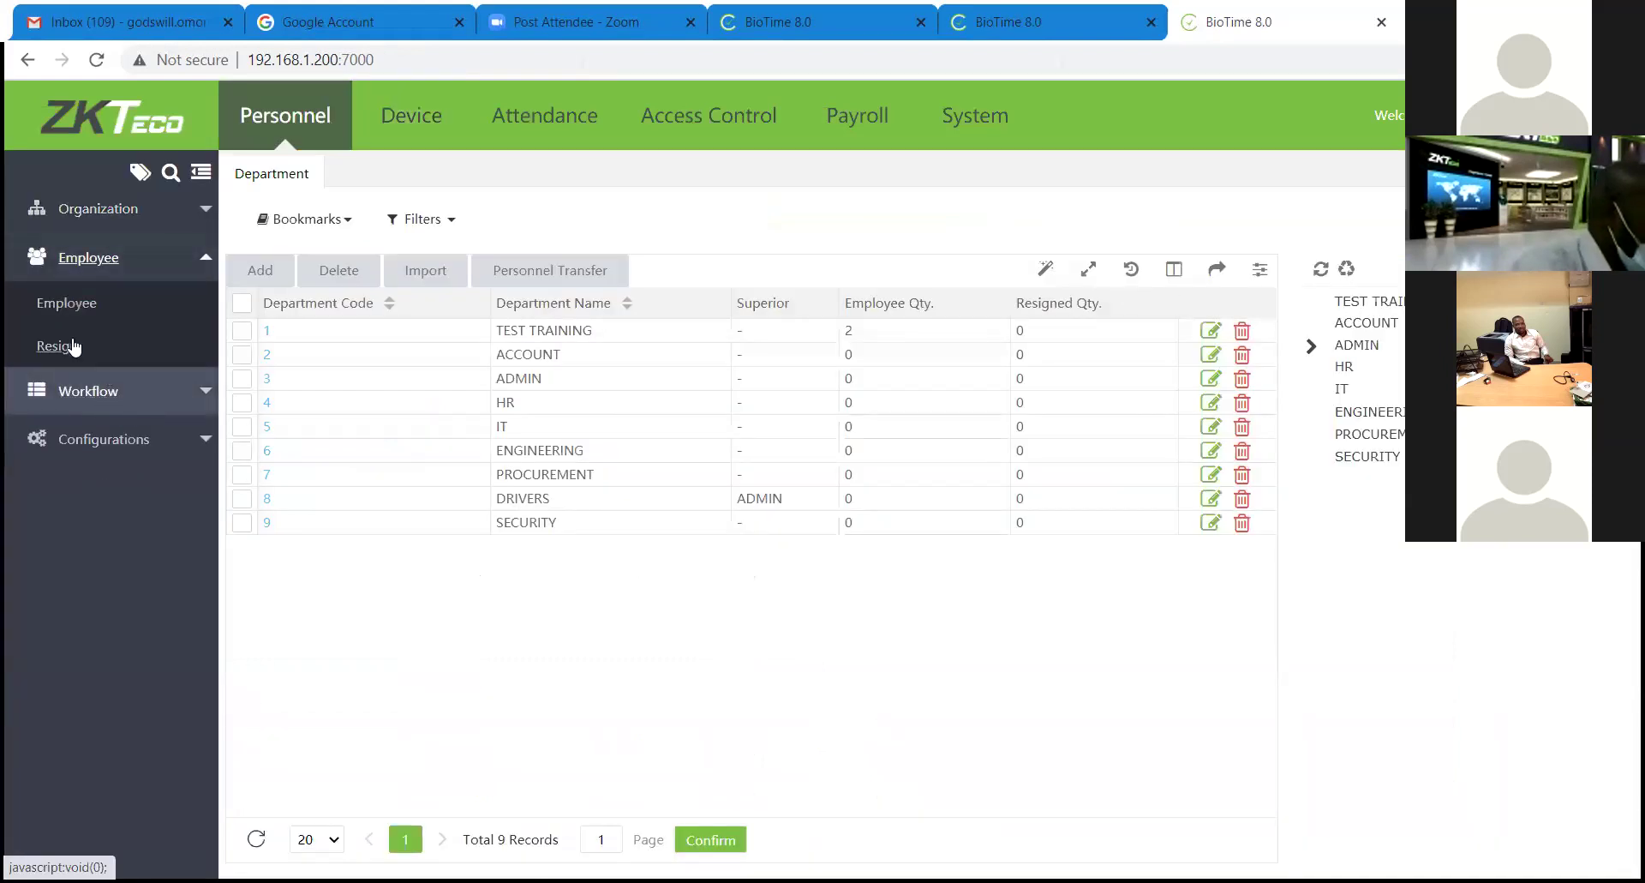
{"action": "left_click", "coordinate": [66, 302]}
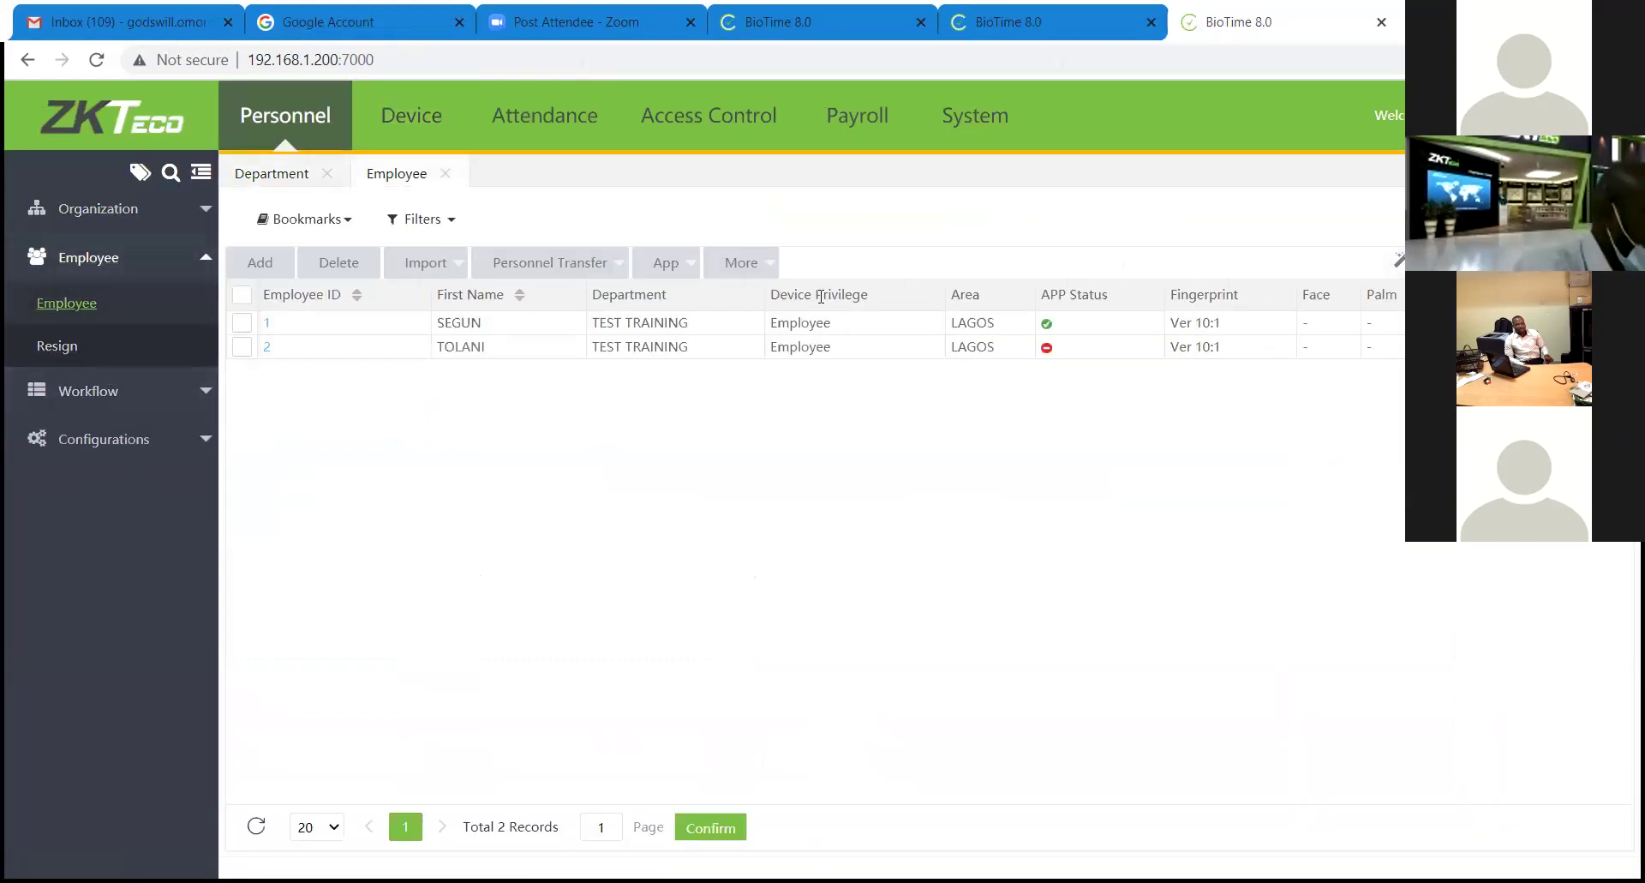
{"action": "double_click", "coordinate": [821, 323]}
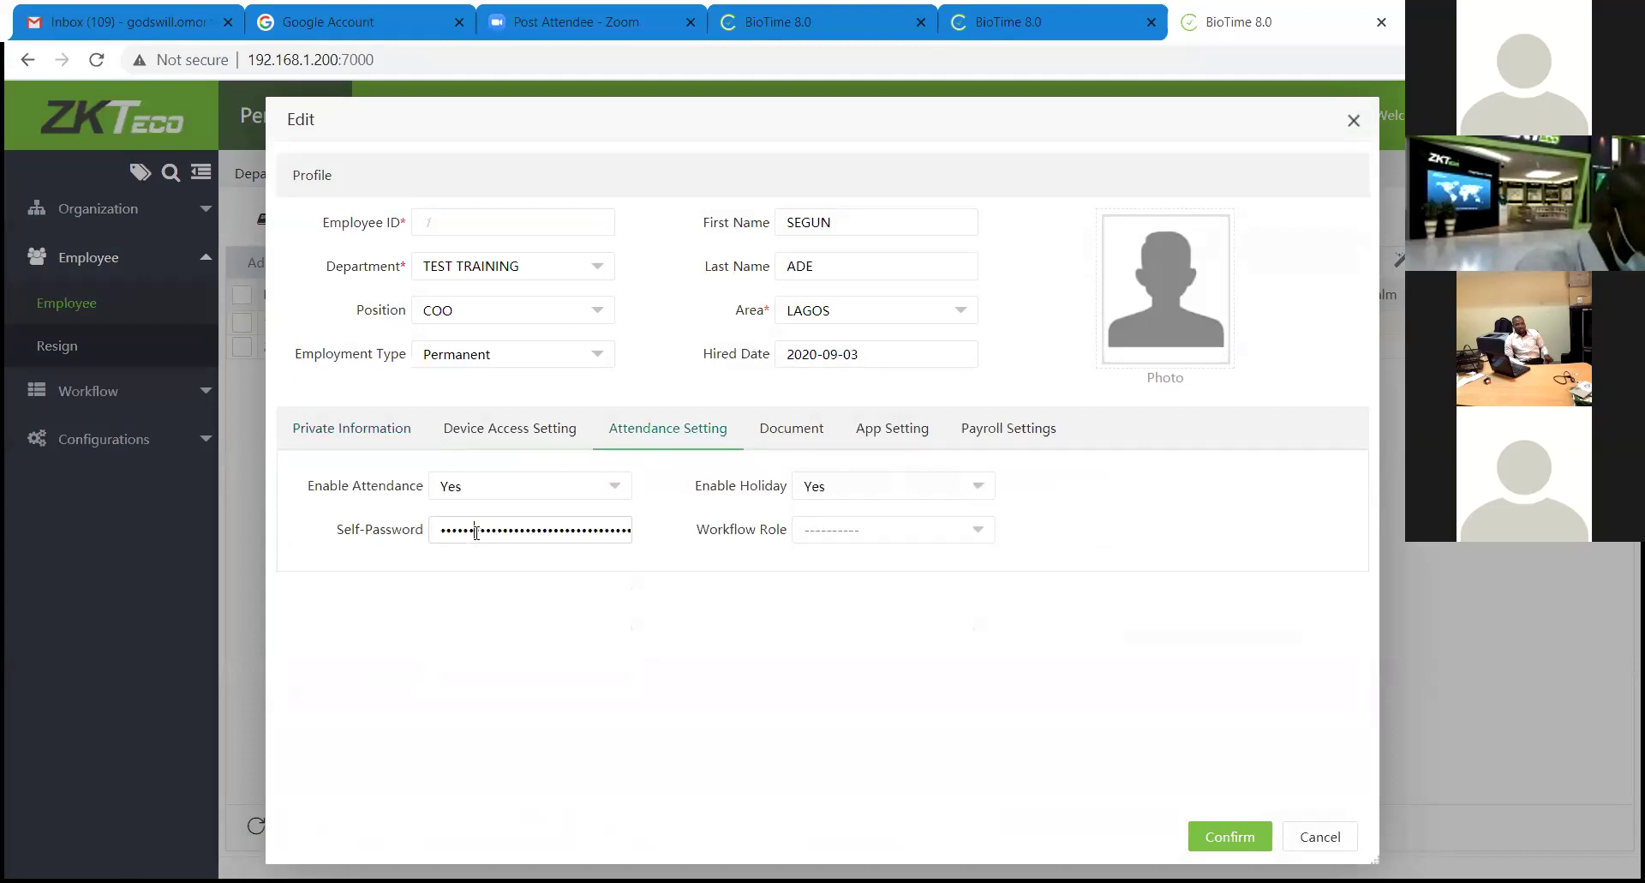
{"action": "left_click_drag", "start_coordinate": [435, 533], "coordinate": [691, 538]}
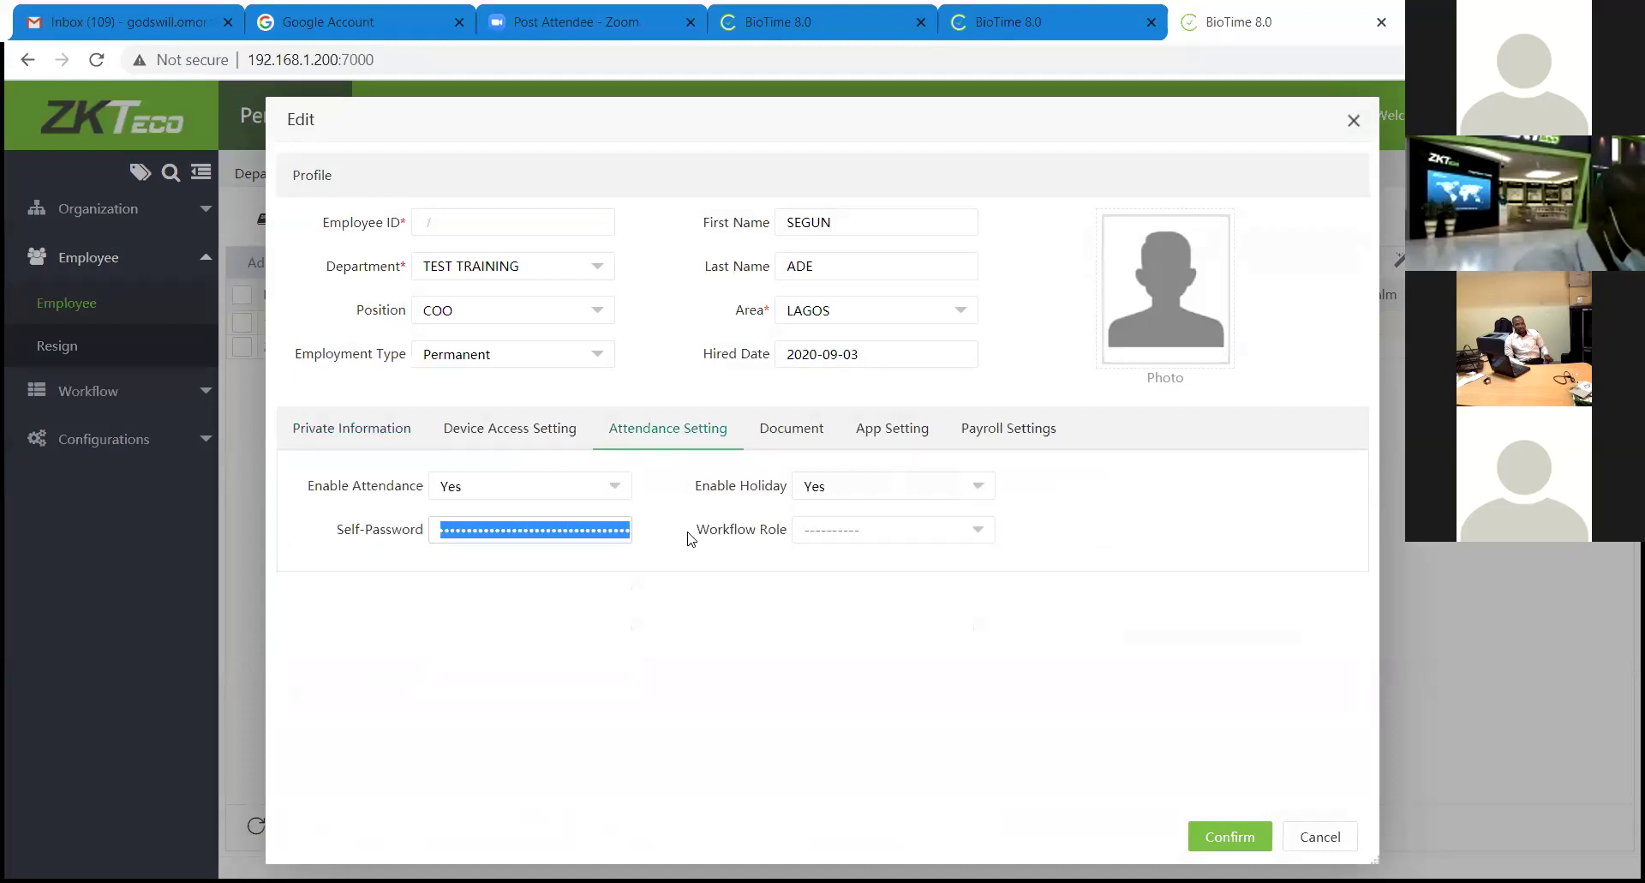
{"action": "type", "text": "••••••••"}
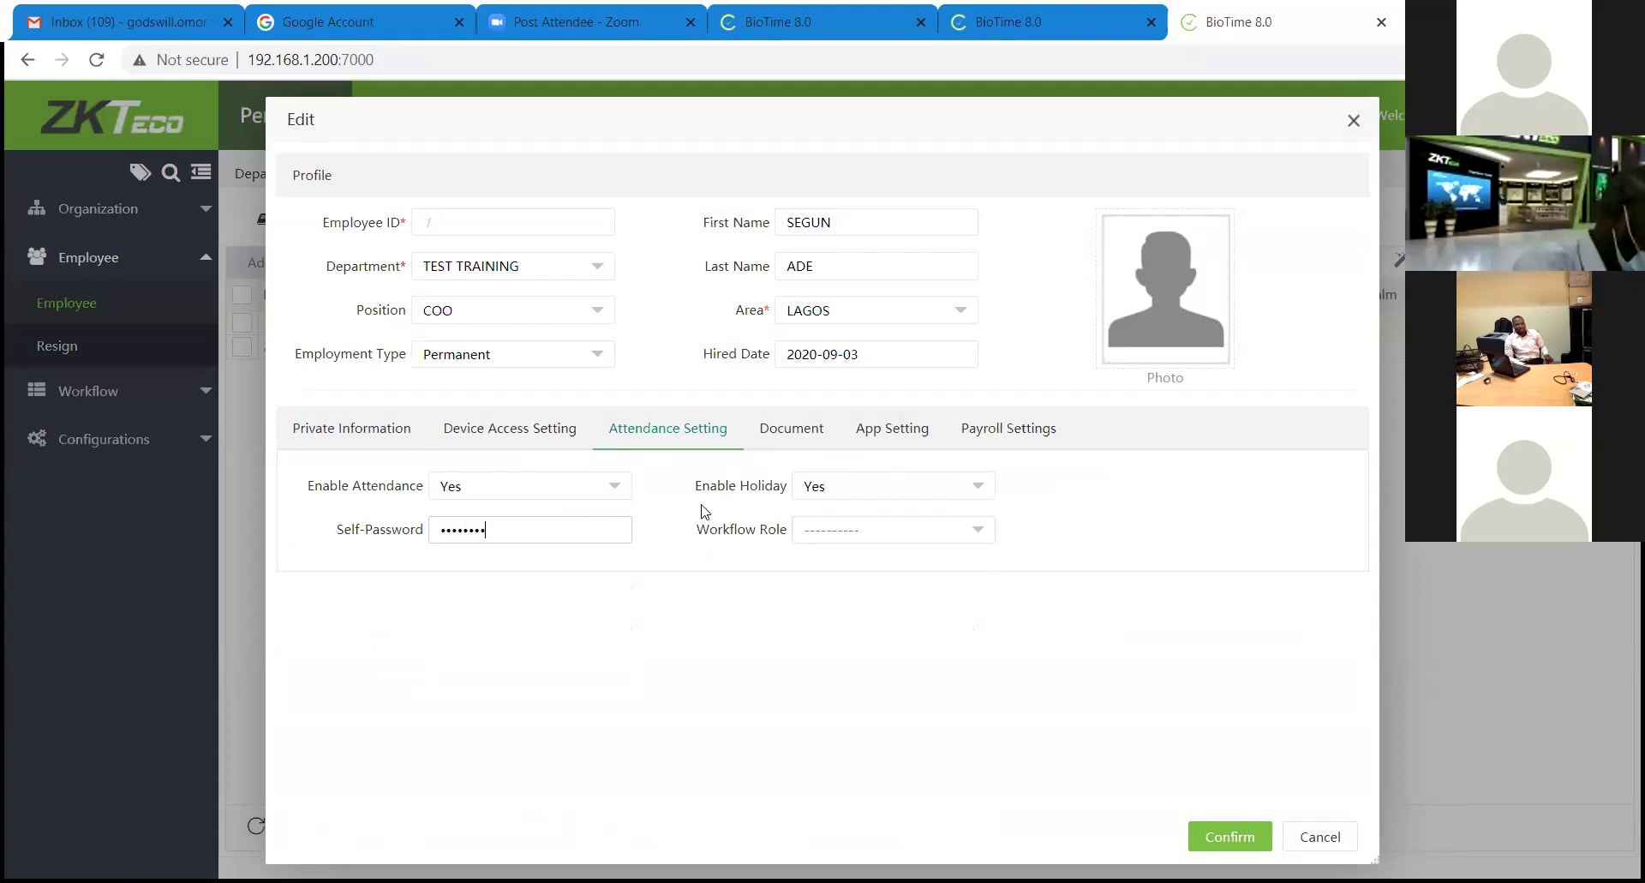
{"action": "left_click", "coordinate": [982, 532]}
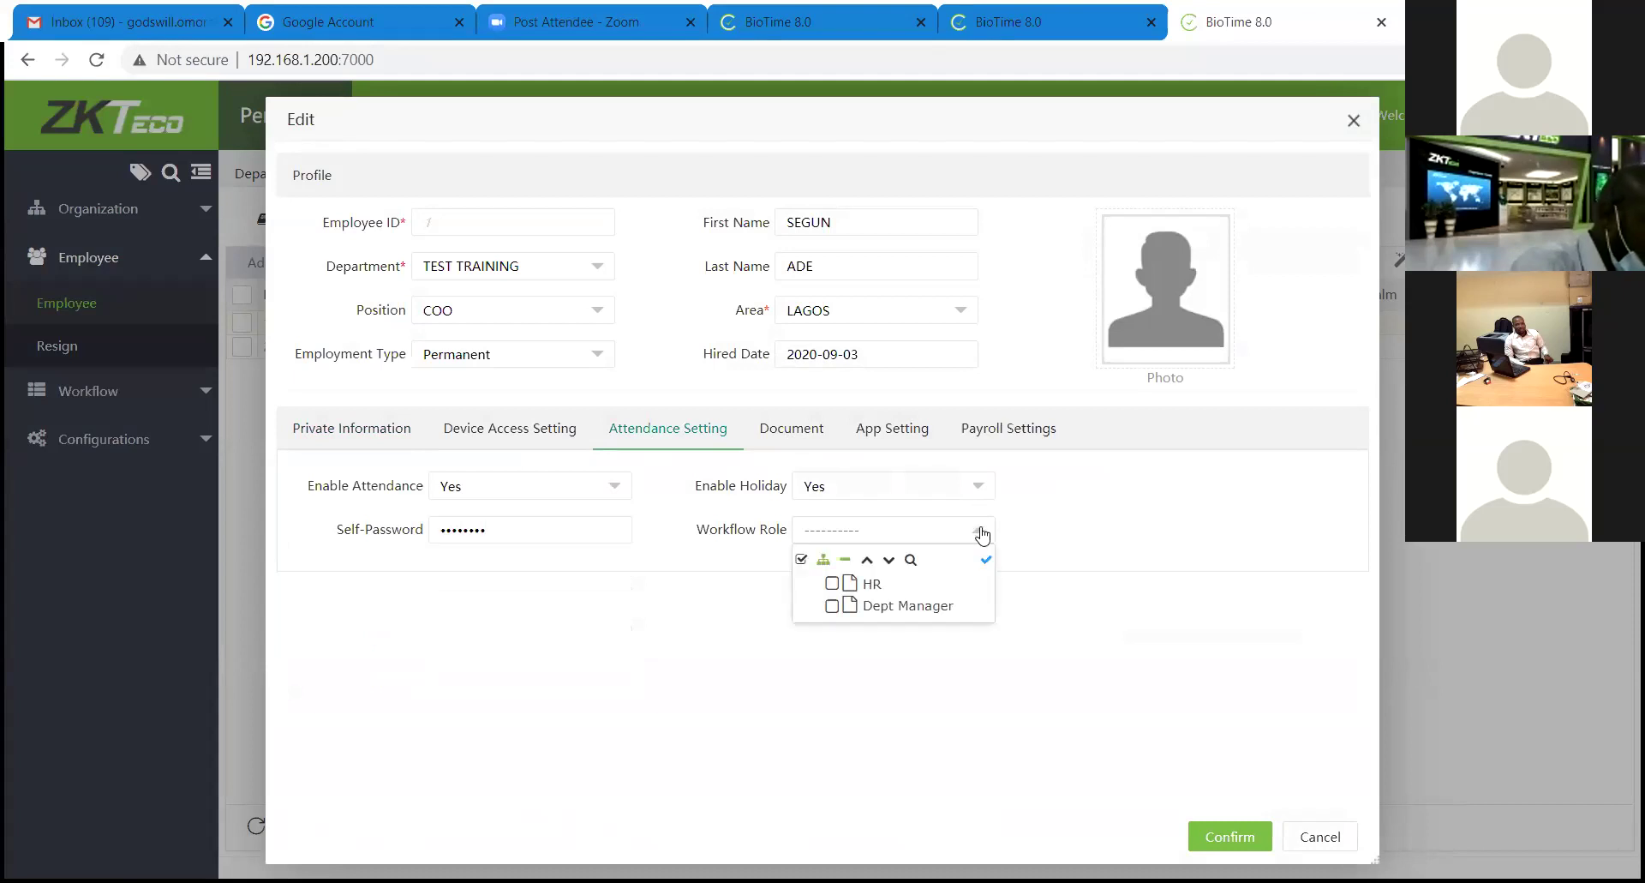
{"action": "left_click", "coordinate": [1157, 708]}
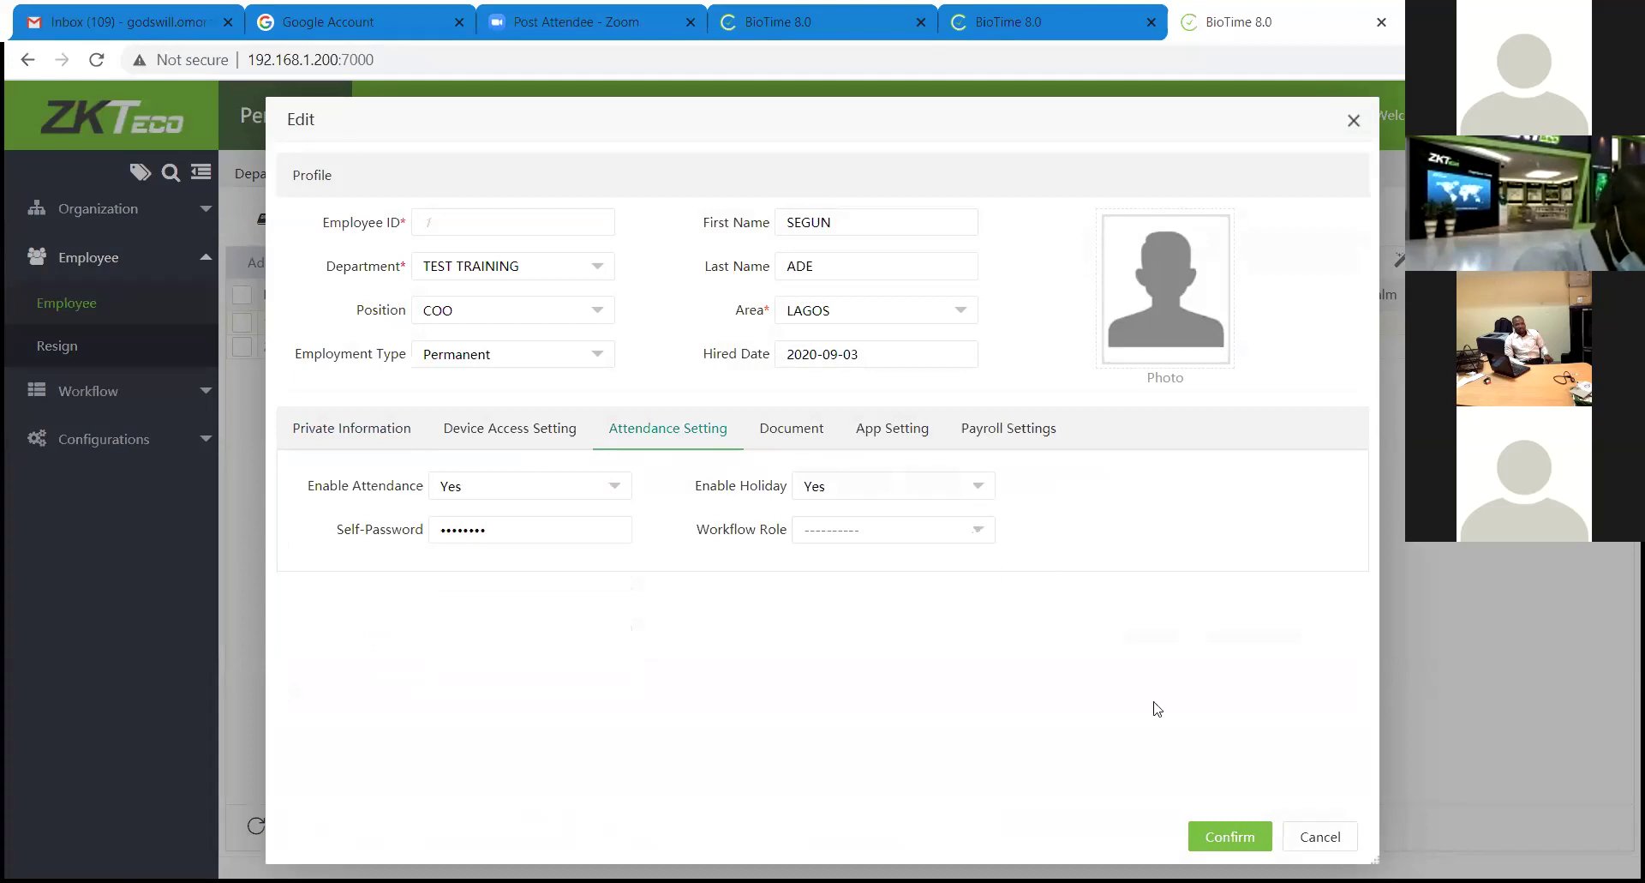
{"action": "left_click", "coordinate": [1213, 840]}
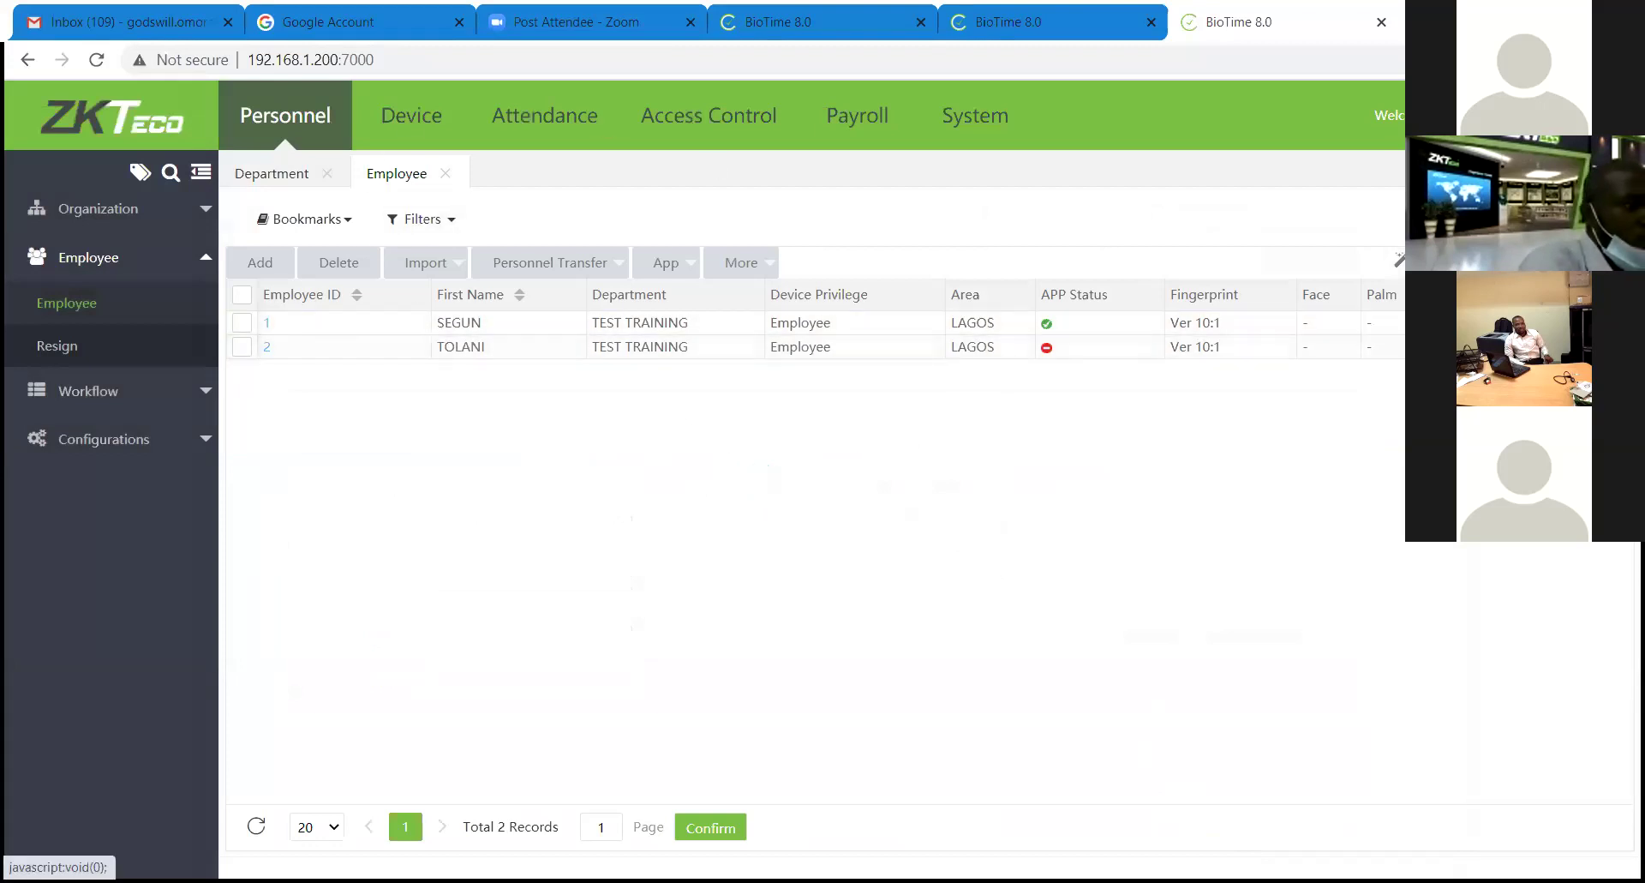
Log out of admin and sign in to Self-Service as employee ID 1 with the new password.
{"action": "left_click", "coordinate": [1534, 214]}
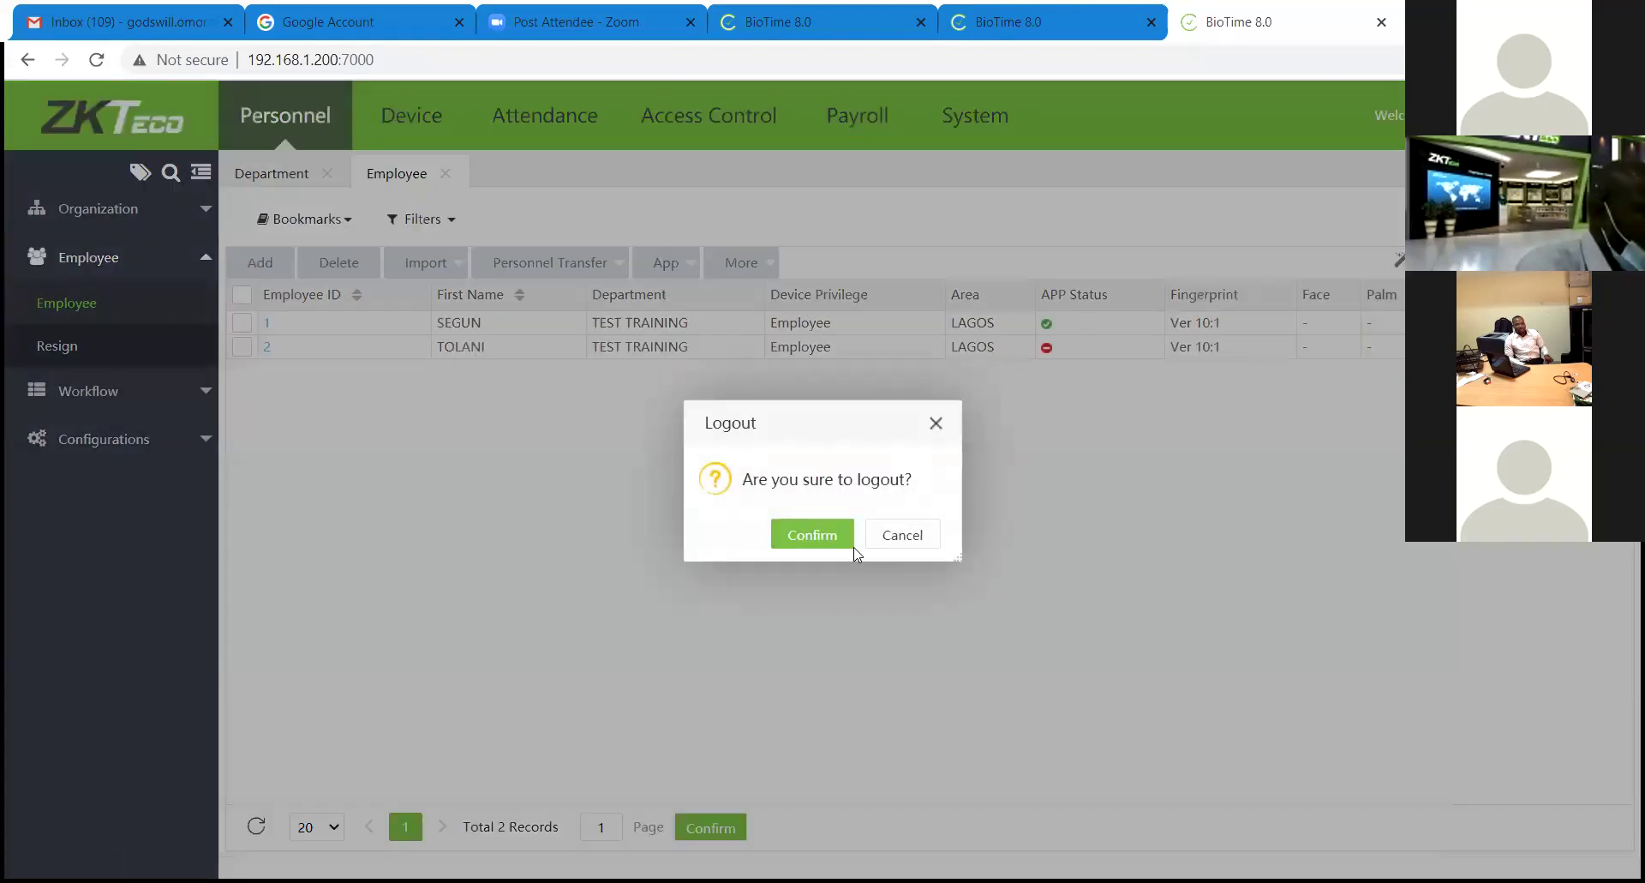
{"action": "left_click", "coordinate": [812, 535]}
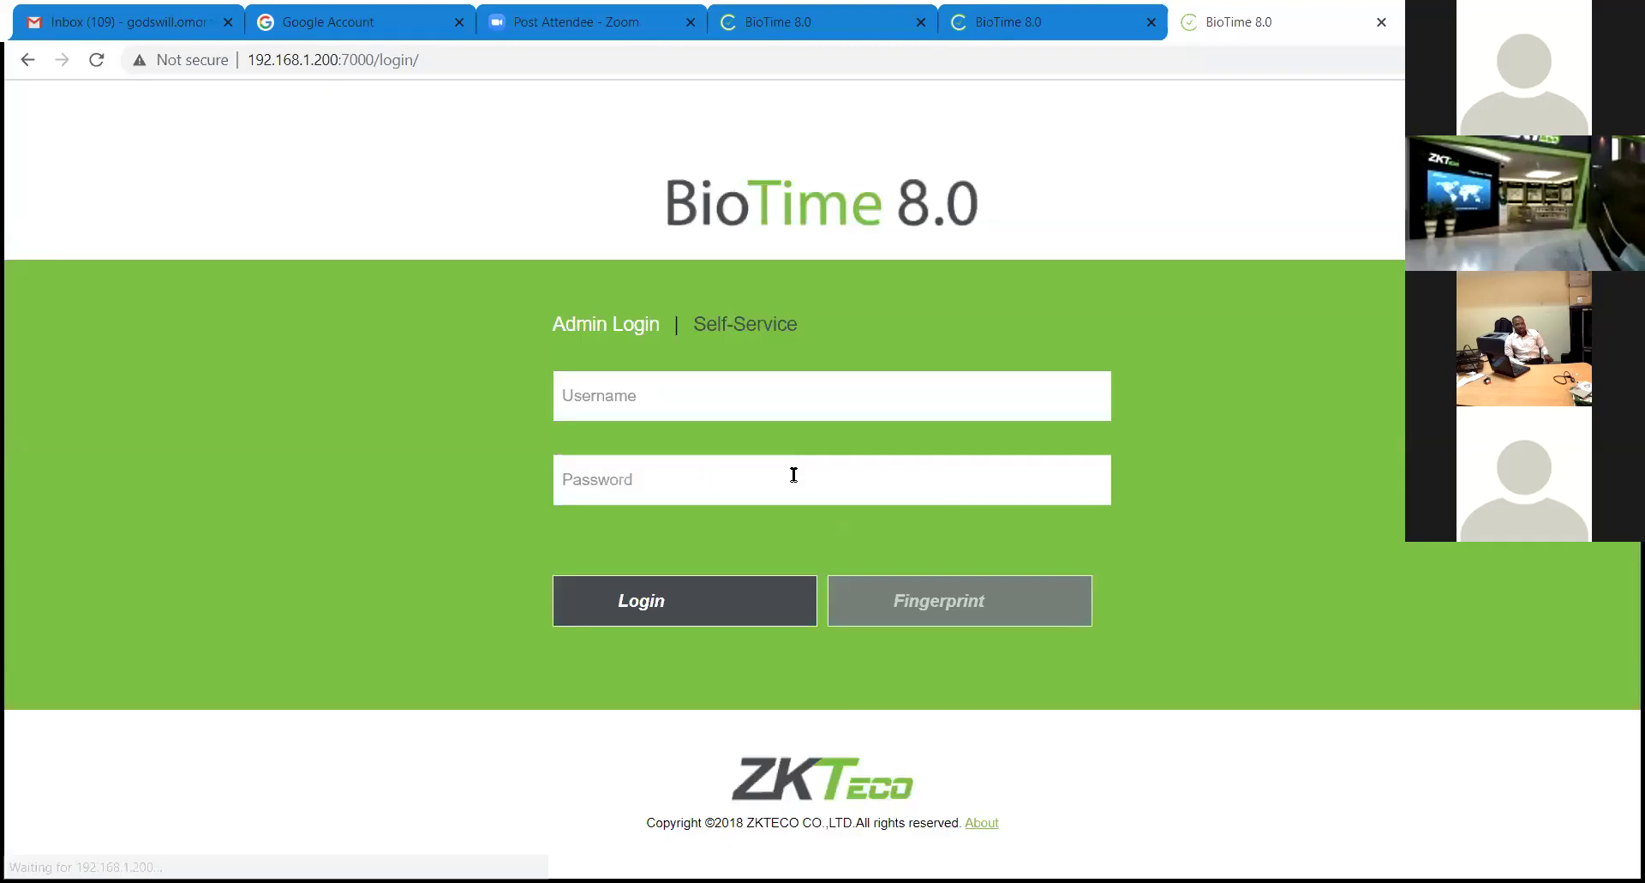
{"action": "left_click", "coordinate": [735, 334]}
{"action": "left_click", "coordinate": [728, 399]}
{"action": "type", "text": "1"}
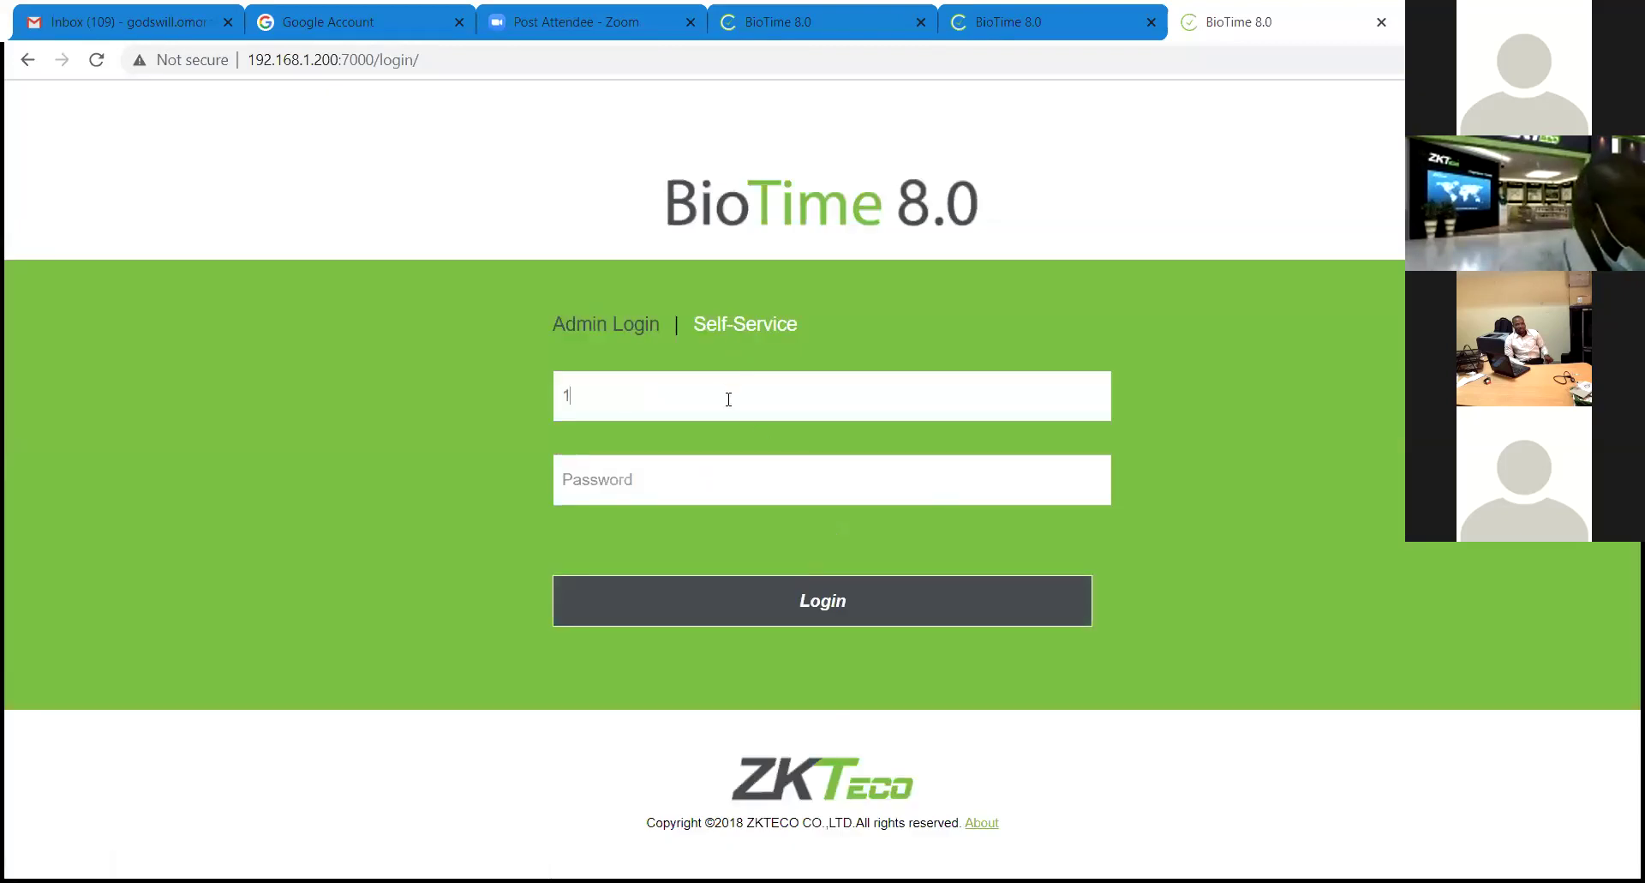
{"action": "left_click", "coordinate": [704, 476]}
{"action": "type", "text": "••••••••"}
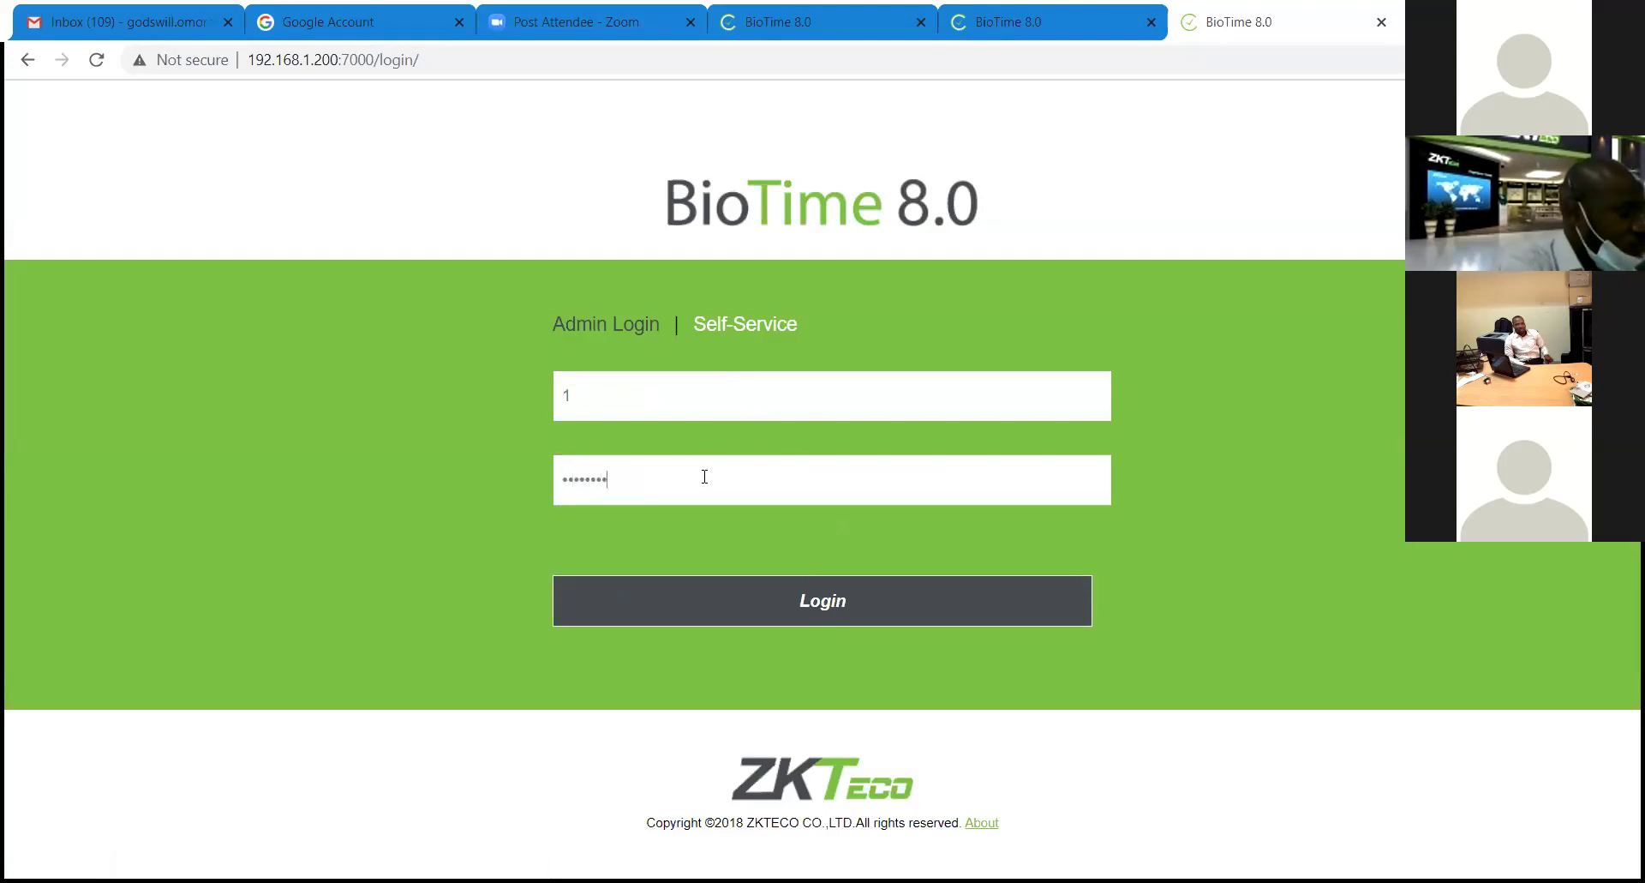
{"action": "left_click", "coordinate": [771, 594]}
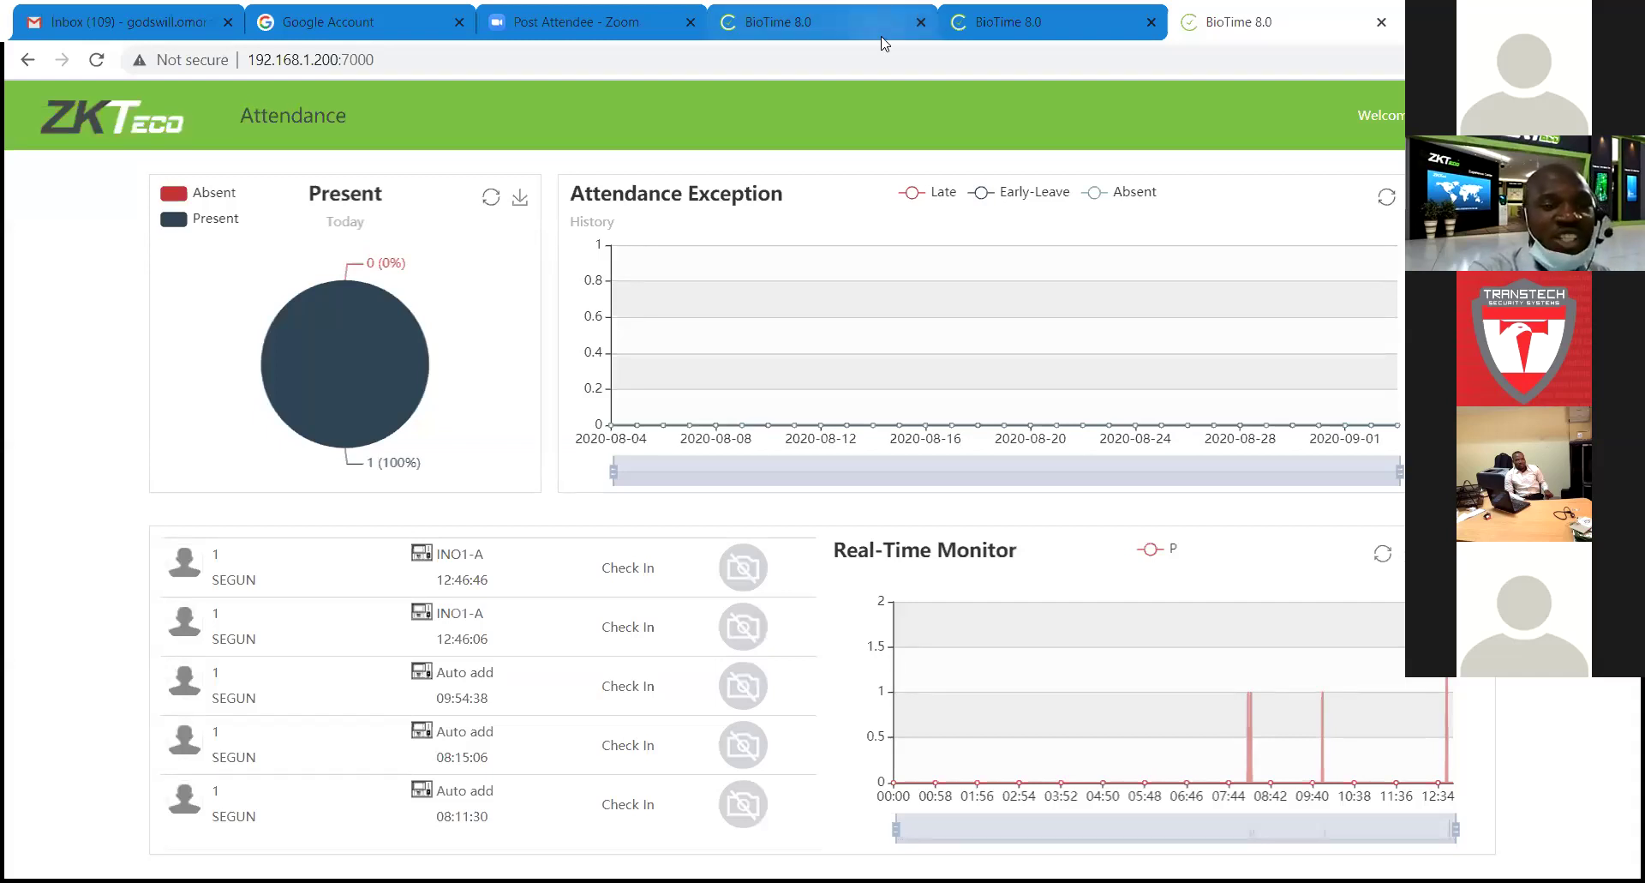
Open the self-service Leave request page and preview the new leave form without saving.
{"action": "left_click", "coordinate": [293, 125]}
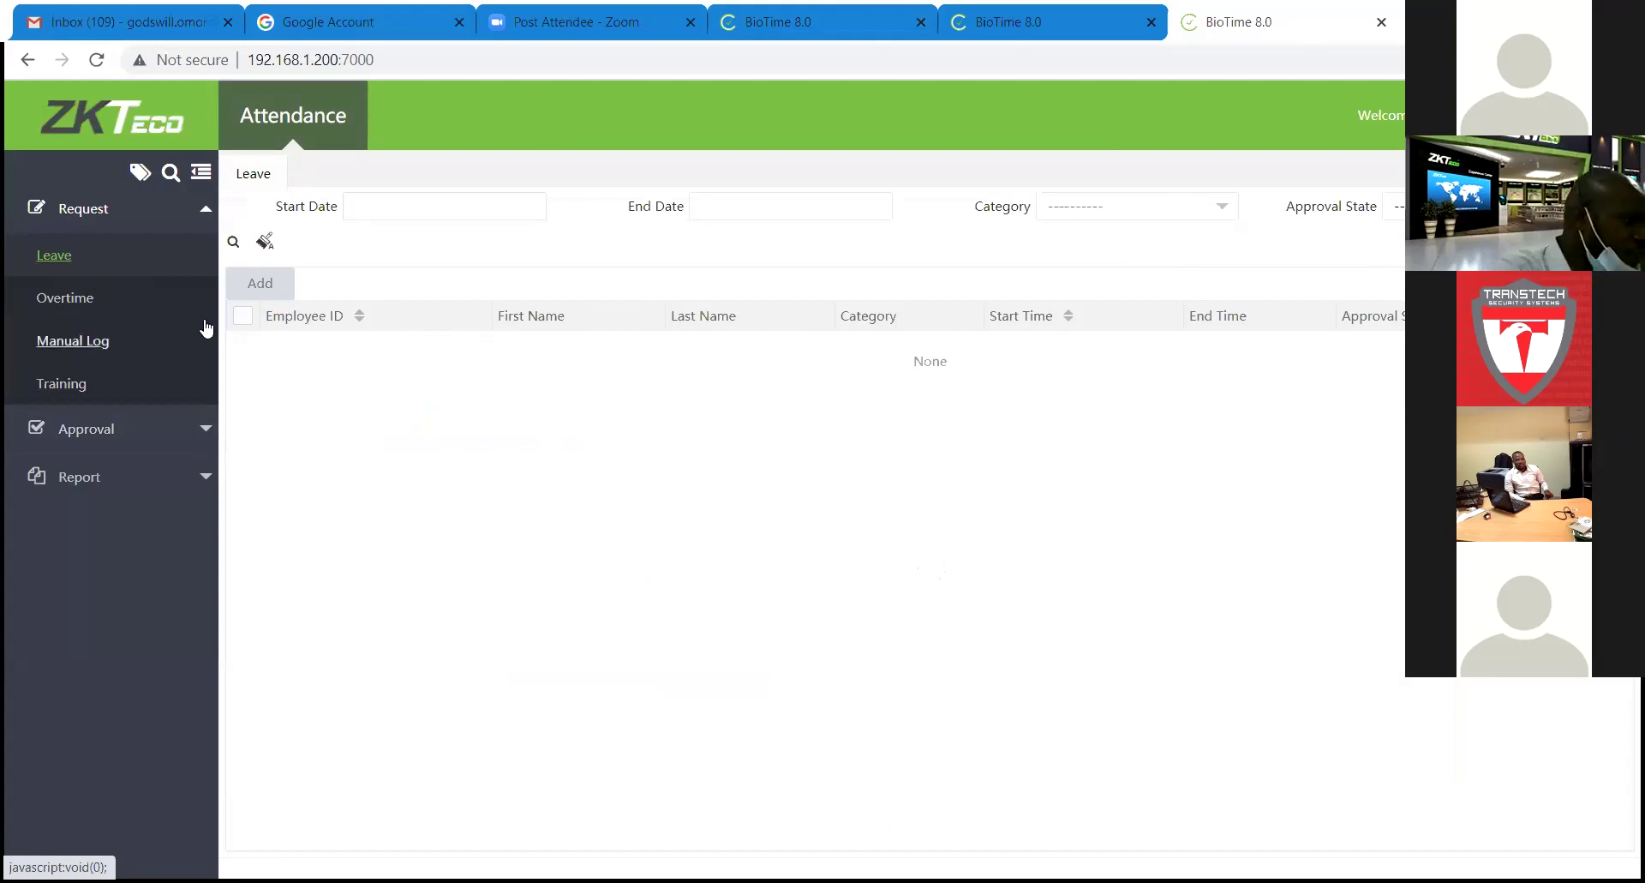
{"action": "left_click", "coordinate": [260, 282]}
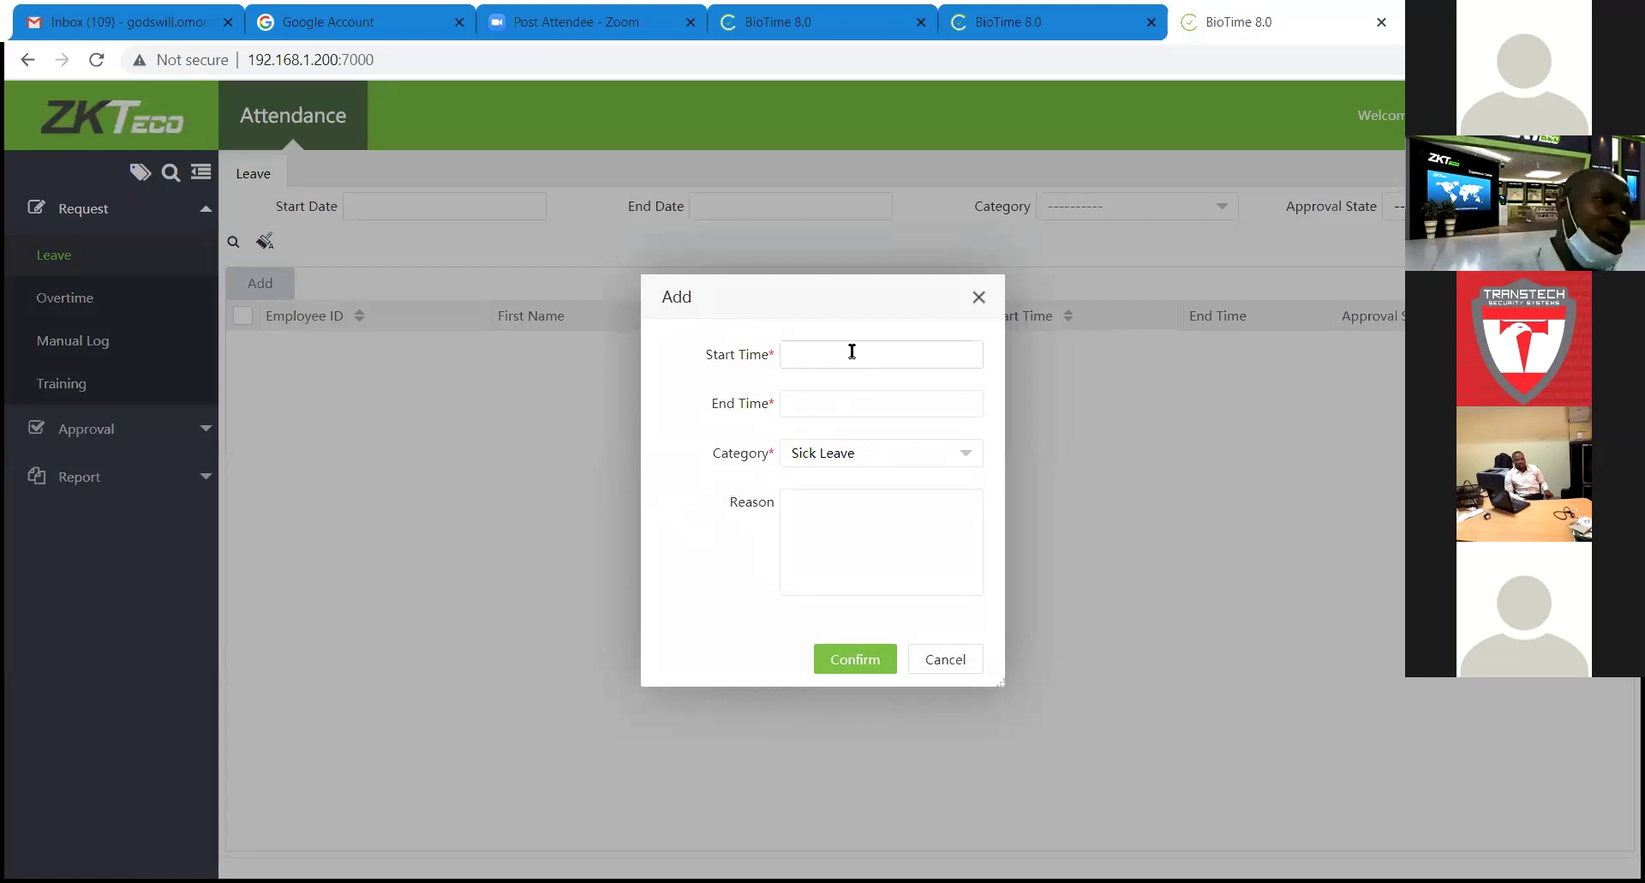
{"action": "left_click", "coordinate": [979, 299]}
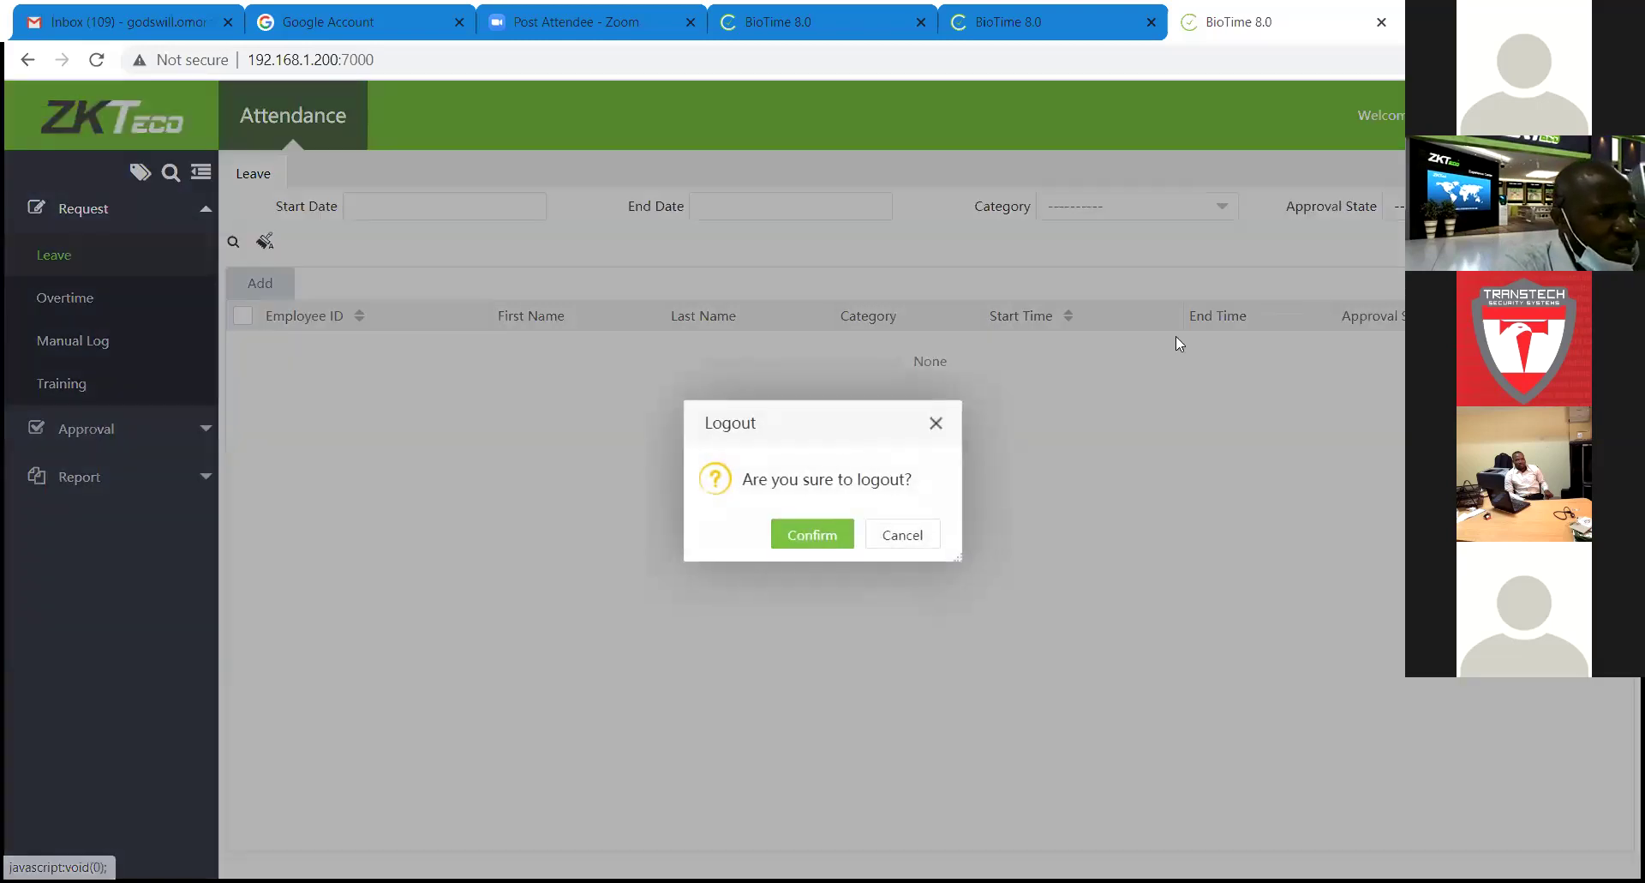
Confirm the self-service logout, sign back in as administrator, and dismiss the password-breach warning.
{"action": "left_click", "coordinate": [810, 538]}
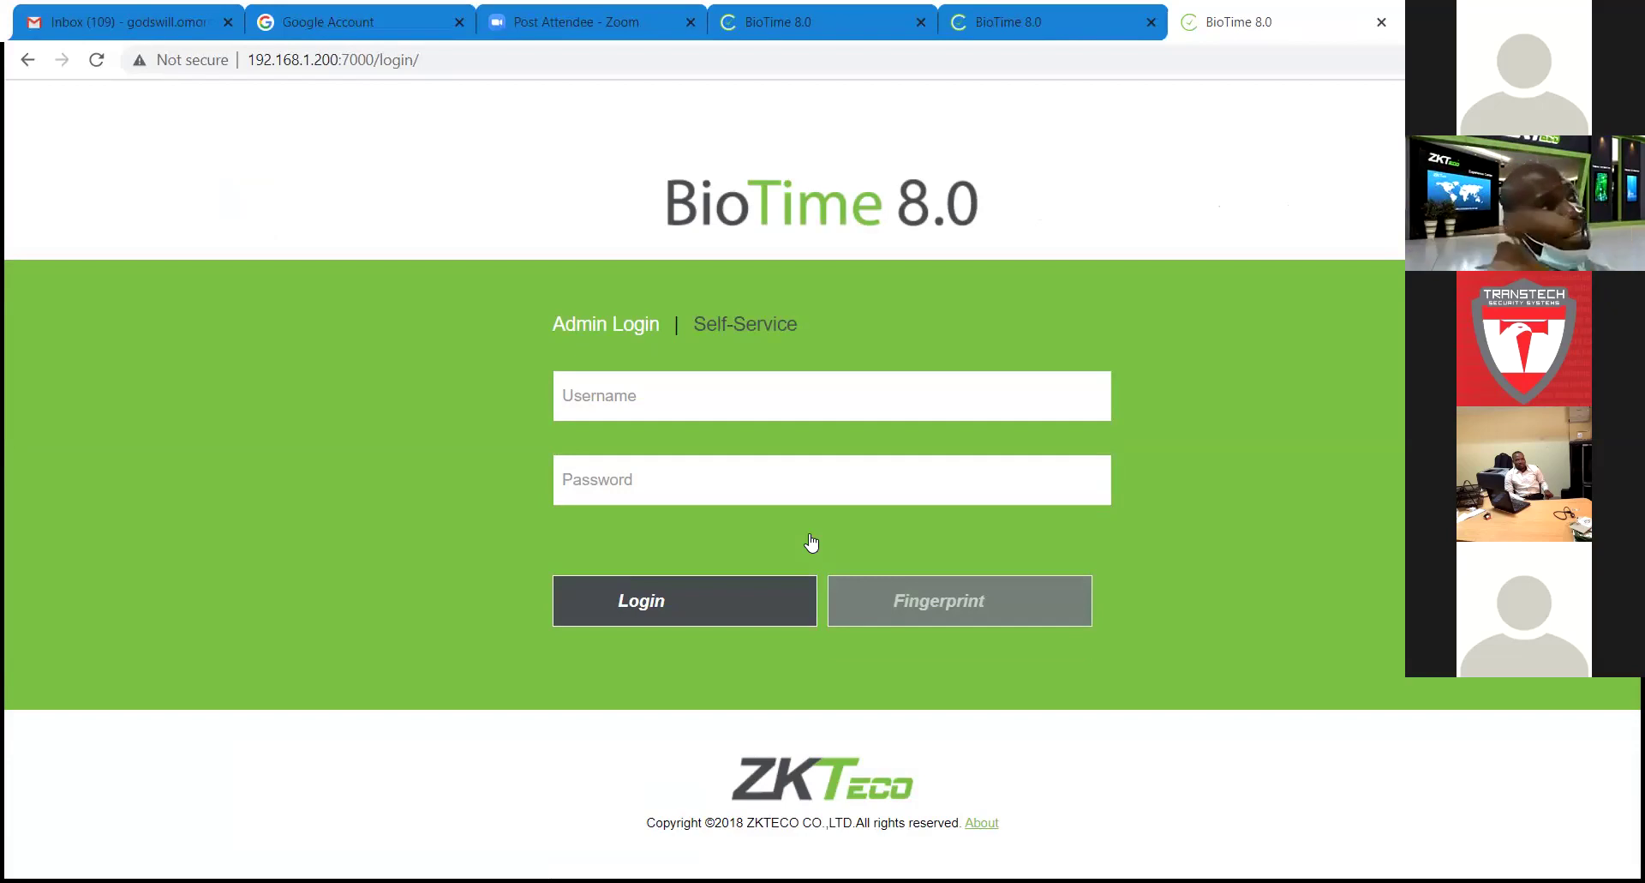
{"action": "left_click", "coordinate": [743, 410]}
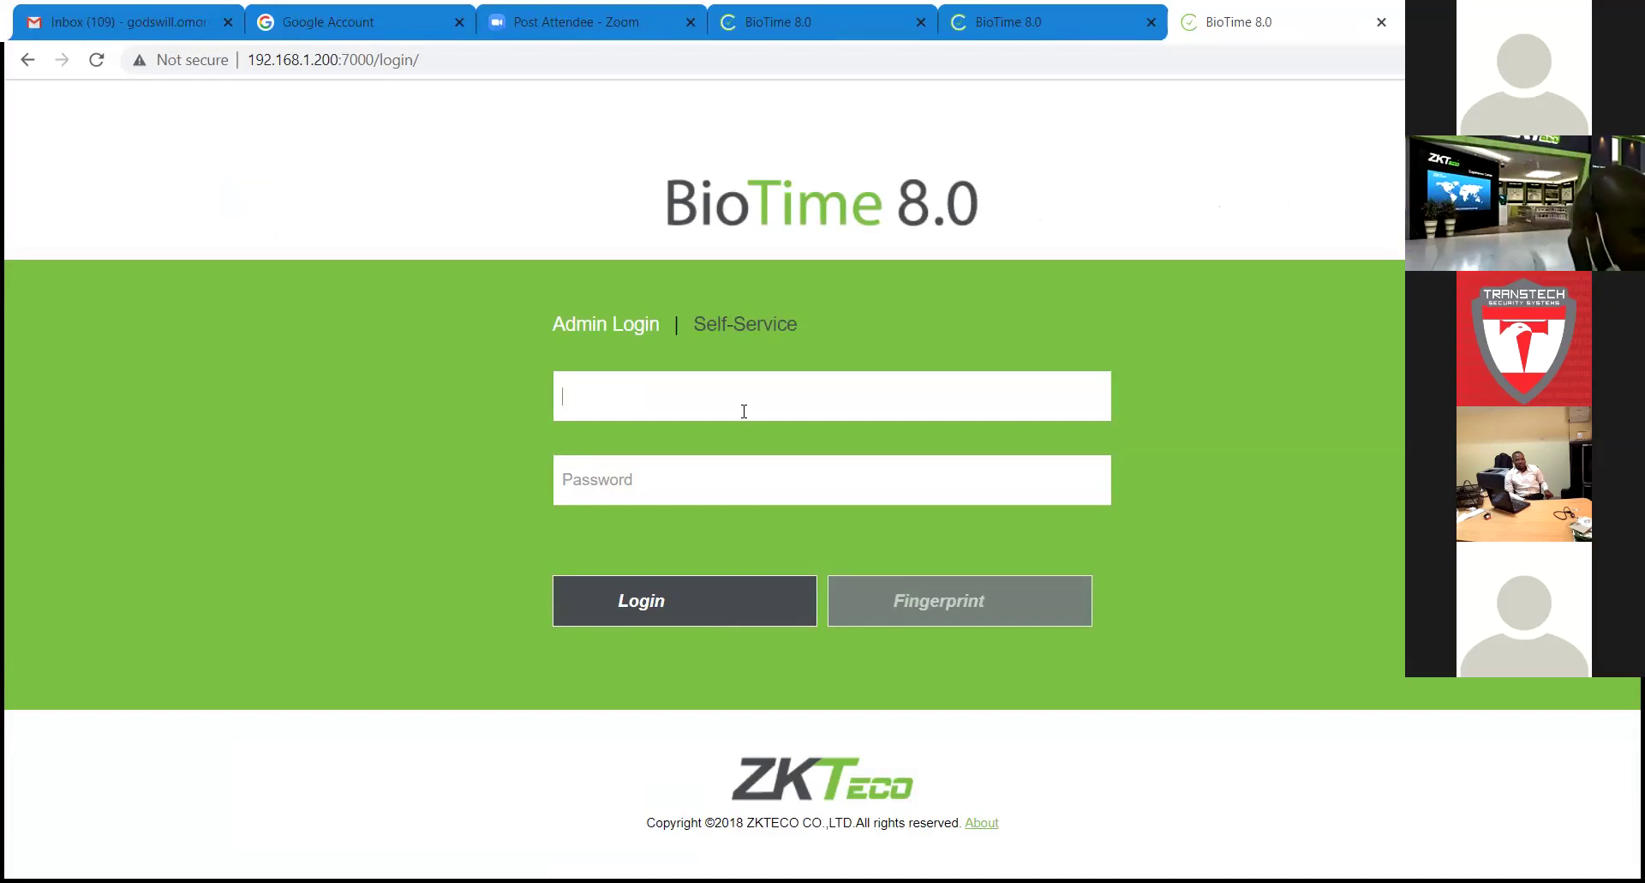
{"action": "key", "text": "Tab"}
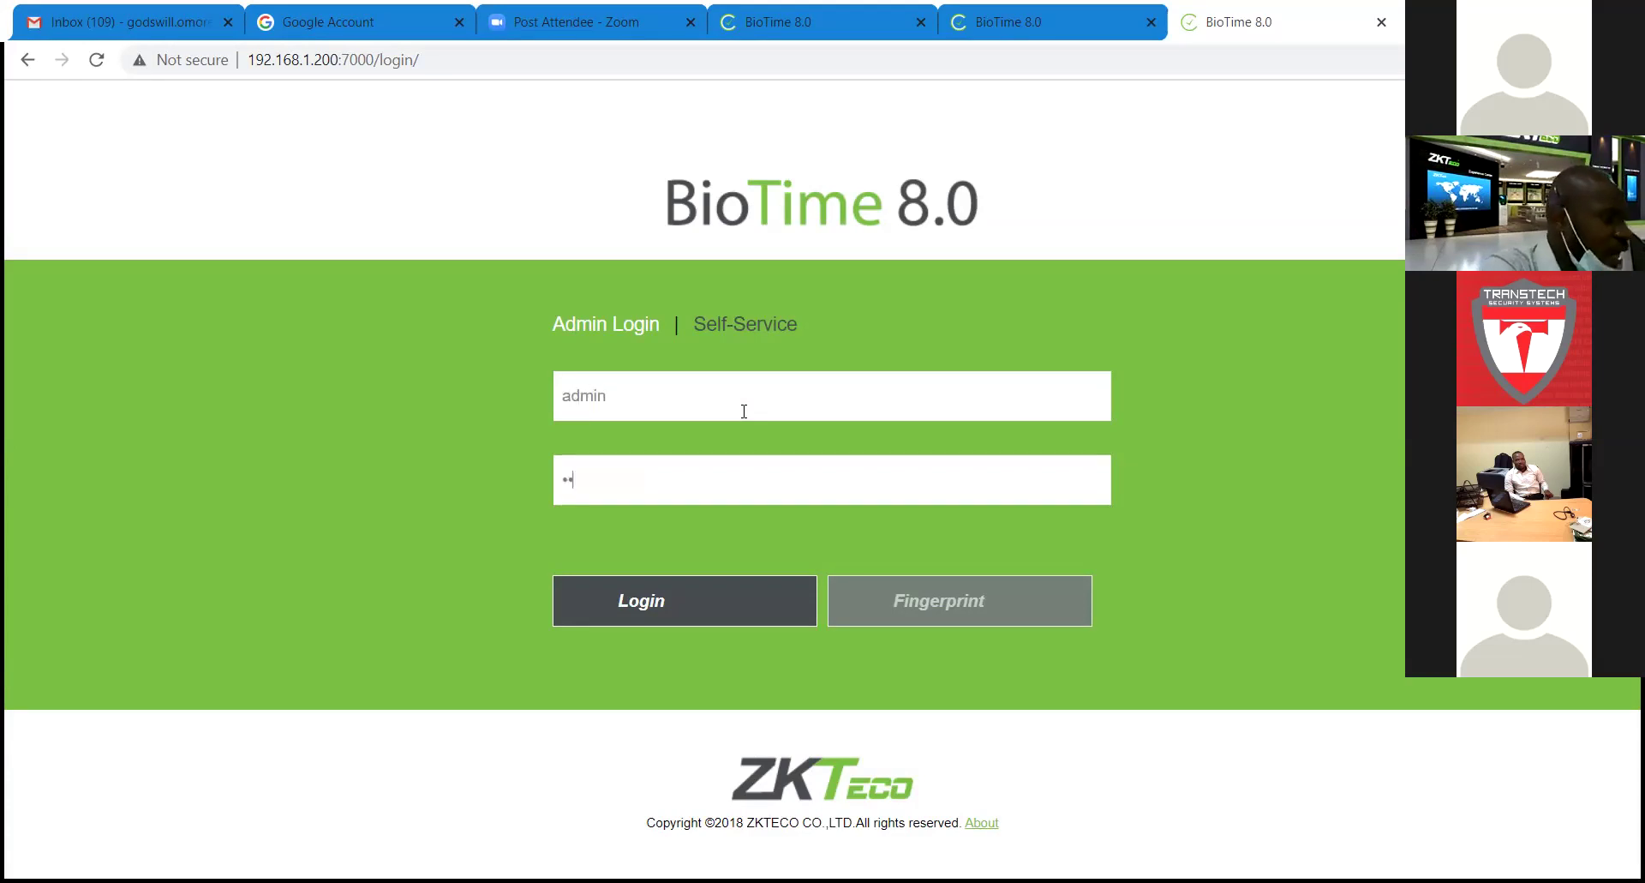
{"action": "left_click", "coordinate": [689, 610]}
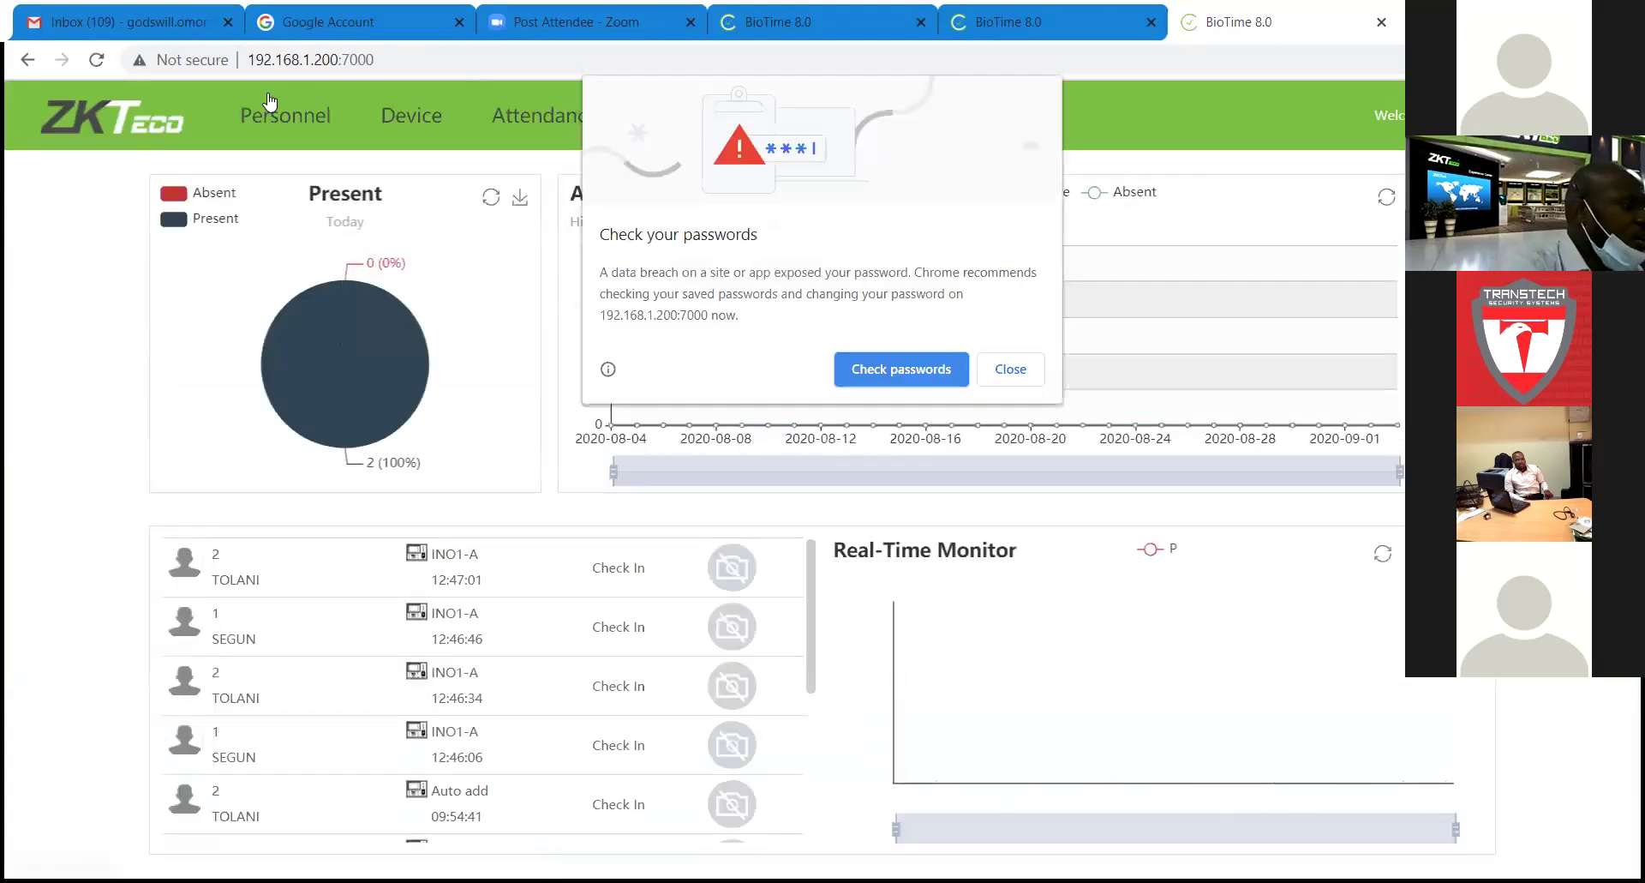
{"action": "left_click", "coordinate": [1011, 369]}
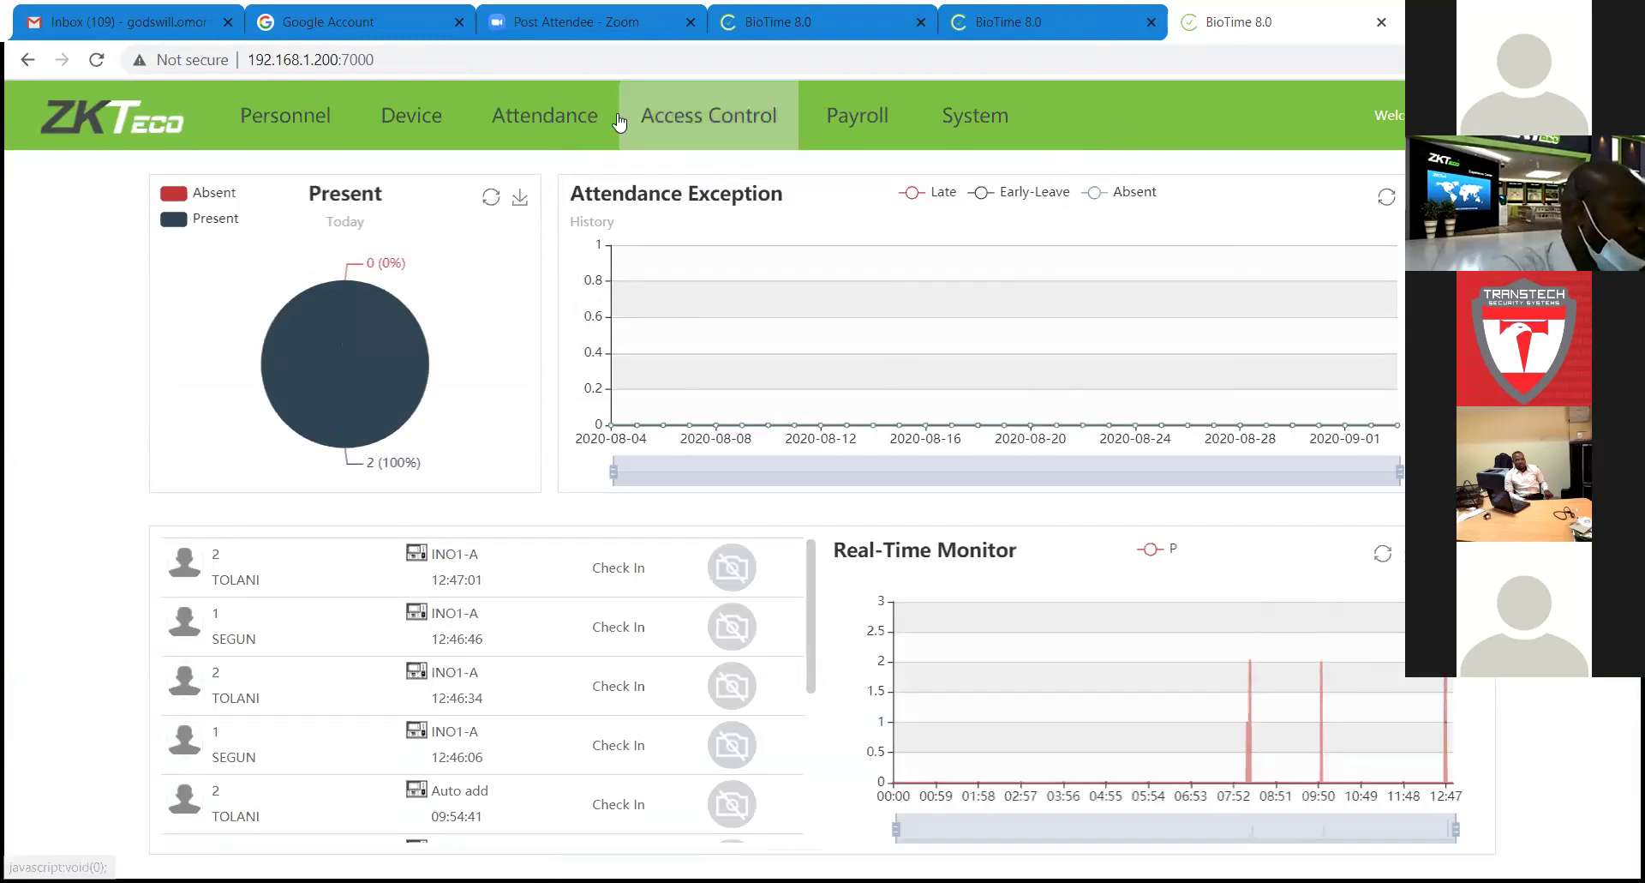
Open the Device list showing INO1-A at 192.168.1.201 and glance at the Data Transfer options.
{"action": "left_click", "coordinate": [304, 124]}
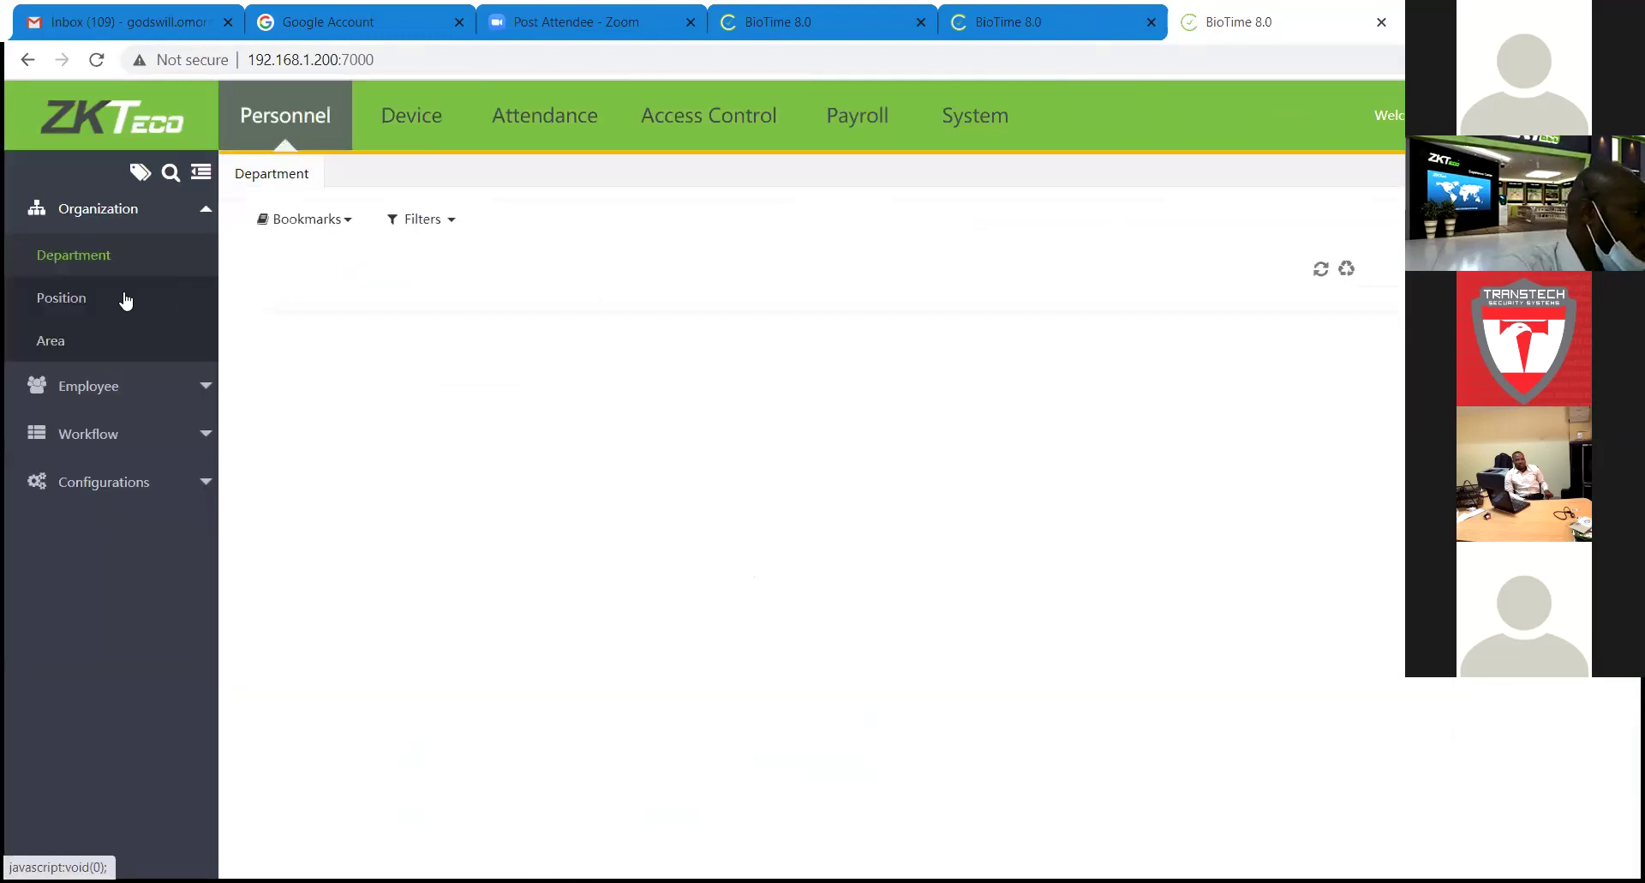
{"action": "left_click", "coordinate": [431, 127]}
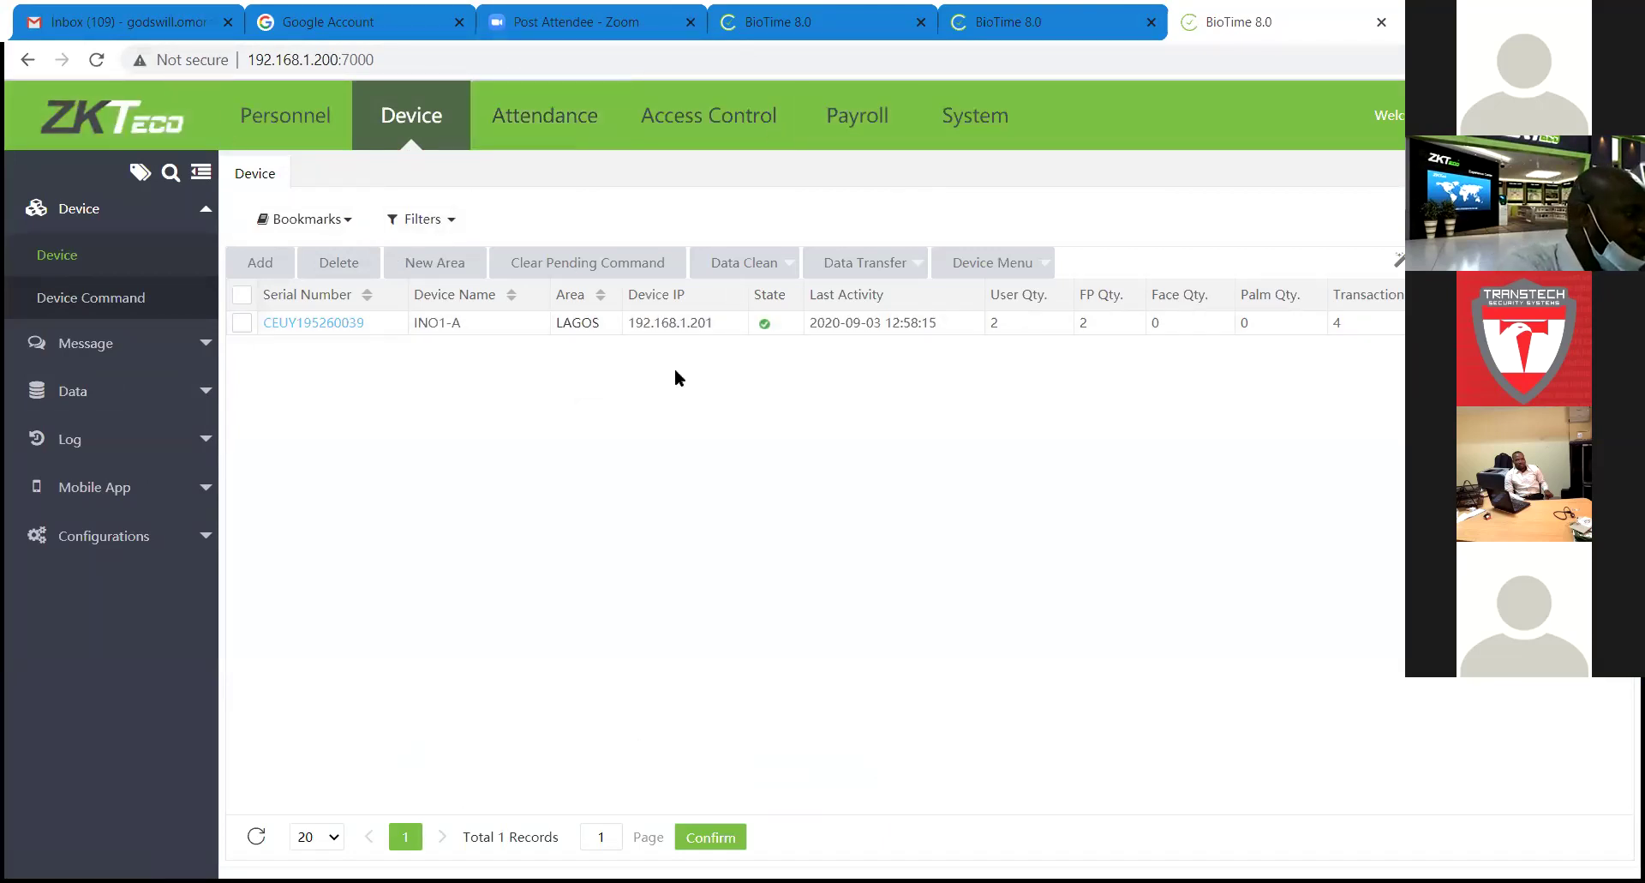
{"action": "left_click", "coordinate": [904, 263]}
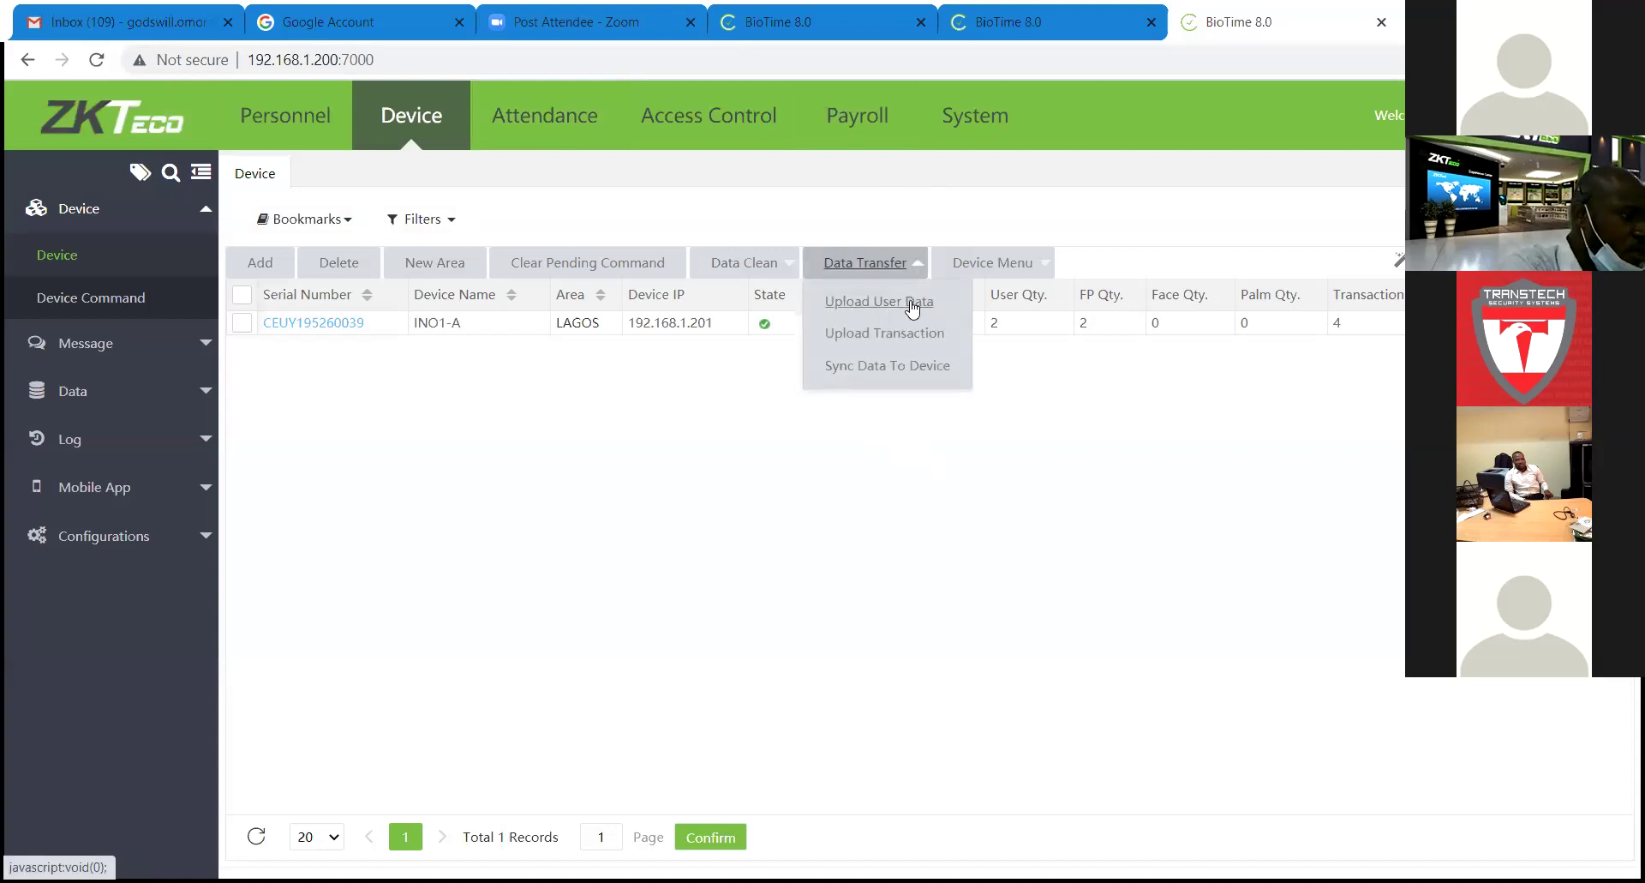
{"action": "left_click", "coordinate": [870, 453]}
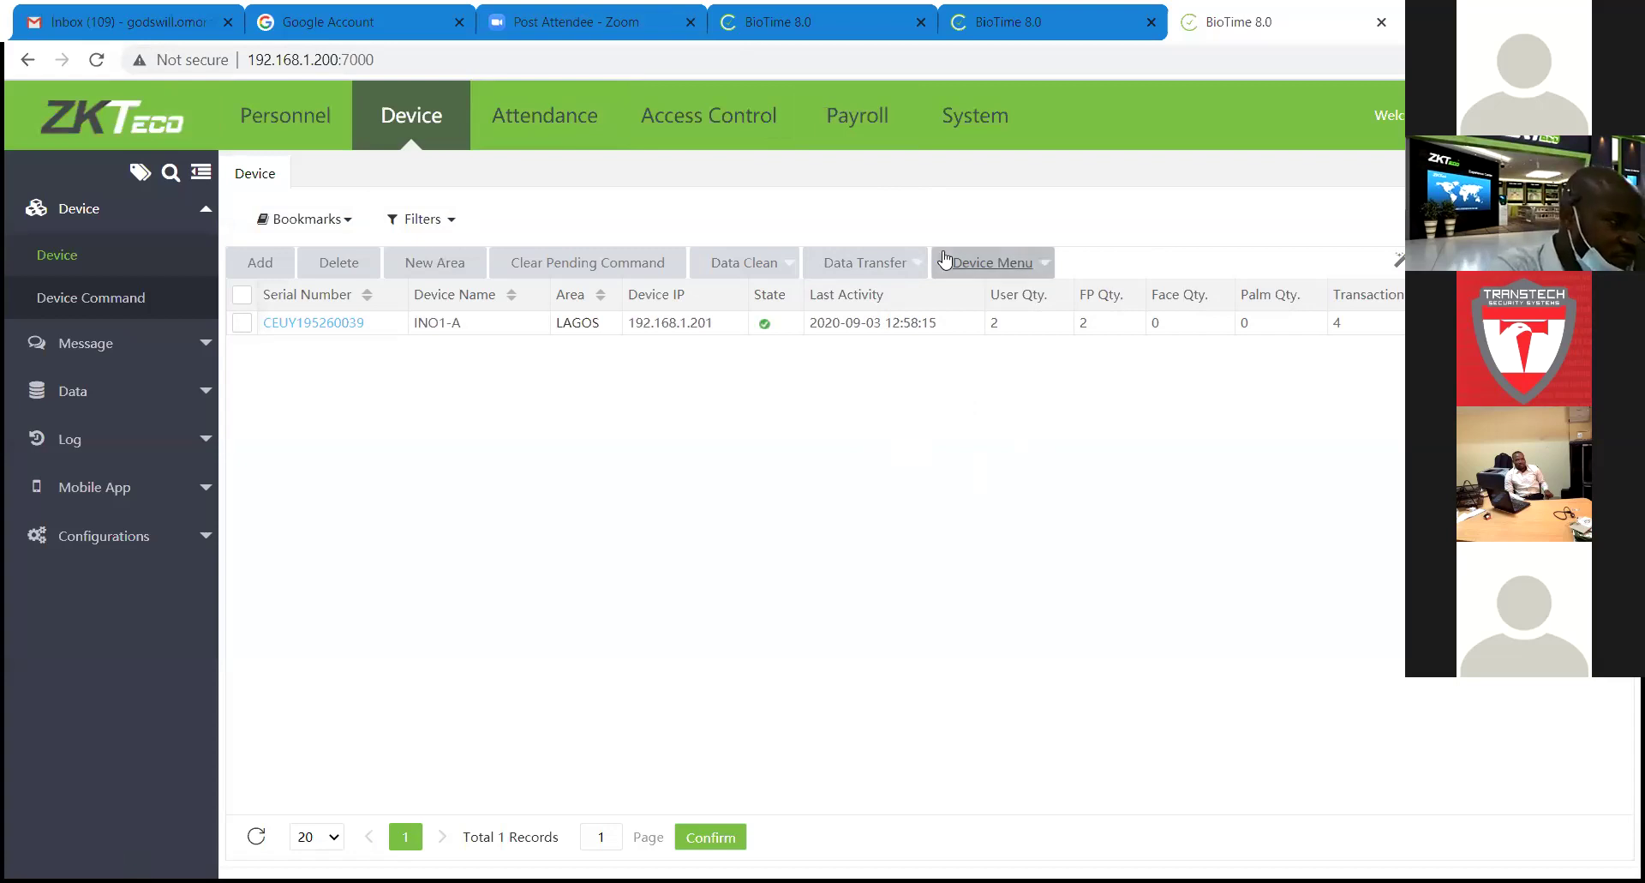
Select INO1-A and run Device Menu > Read Information, raising its transactions to 8.
{"action": "mouse_move", "coordinate": [804, 269]}
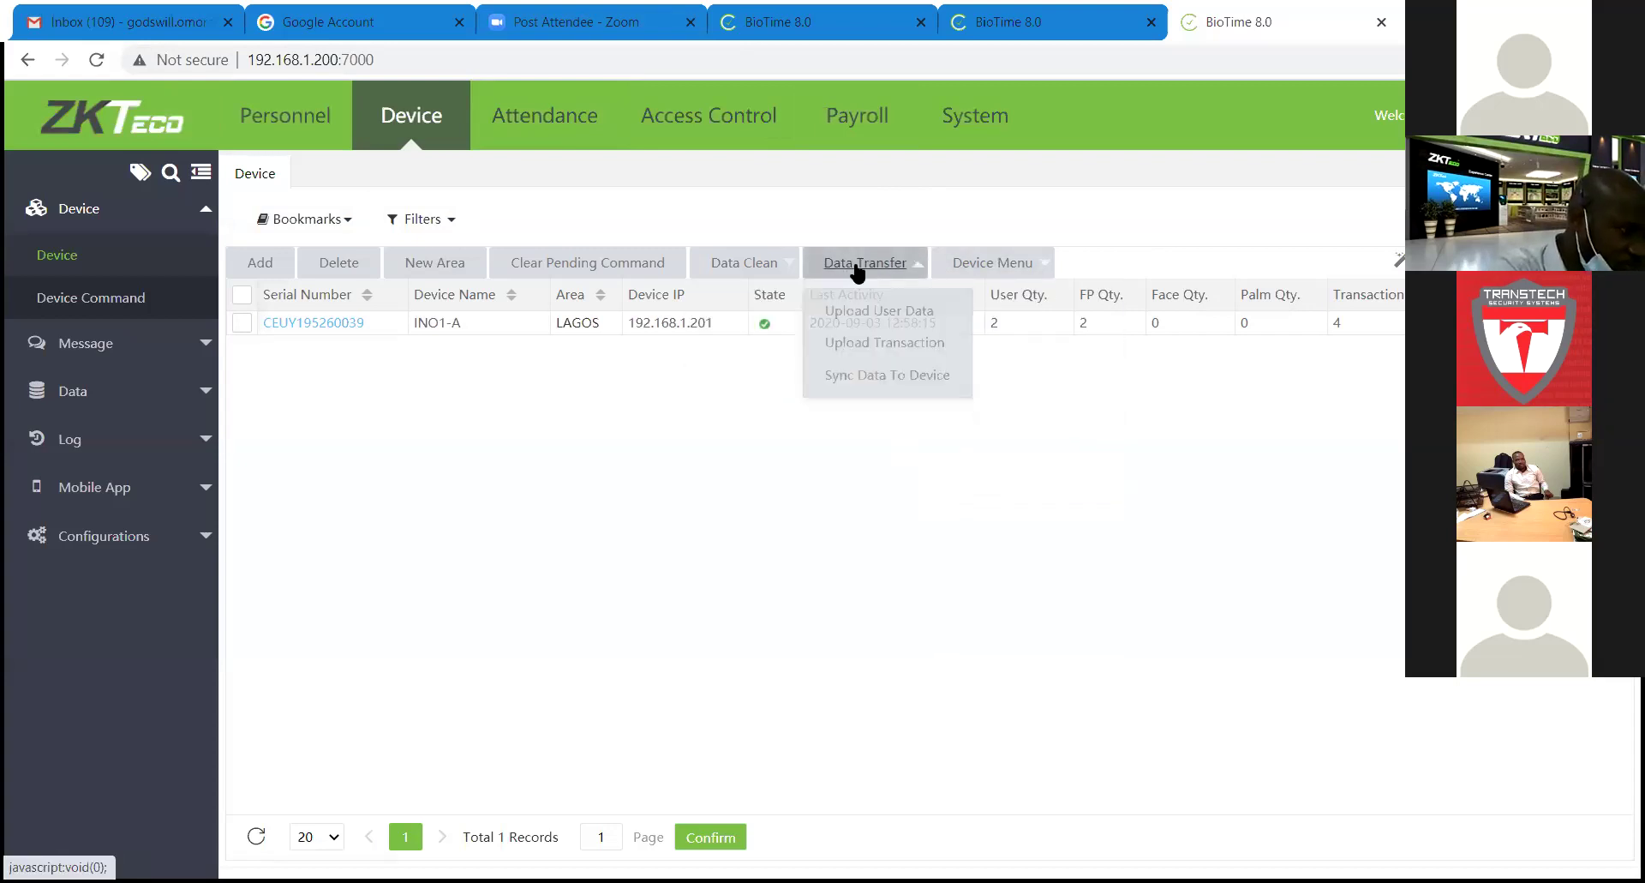
{"action": "mouse_move", "coordinate": [995, 259]}
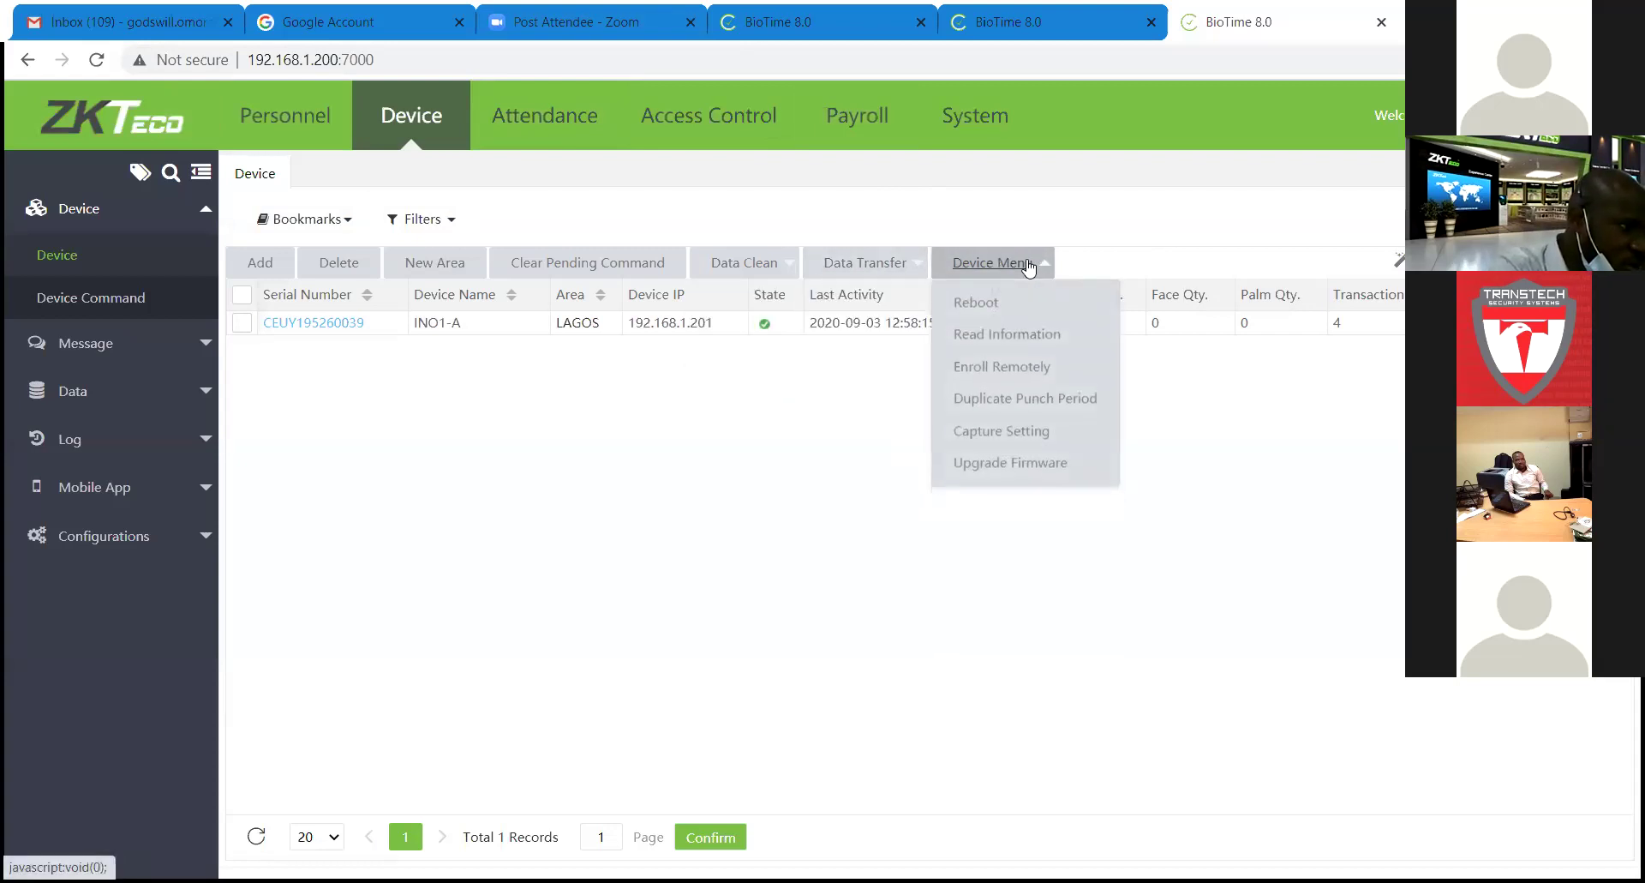
{"action": "left_click", "coordinate": [1021, 331]}
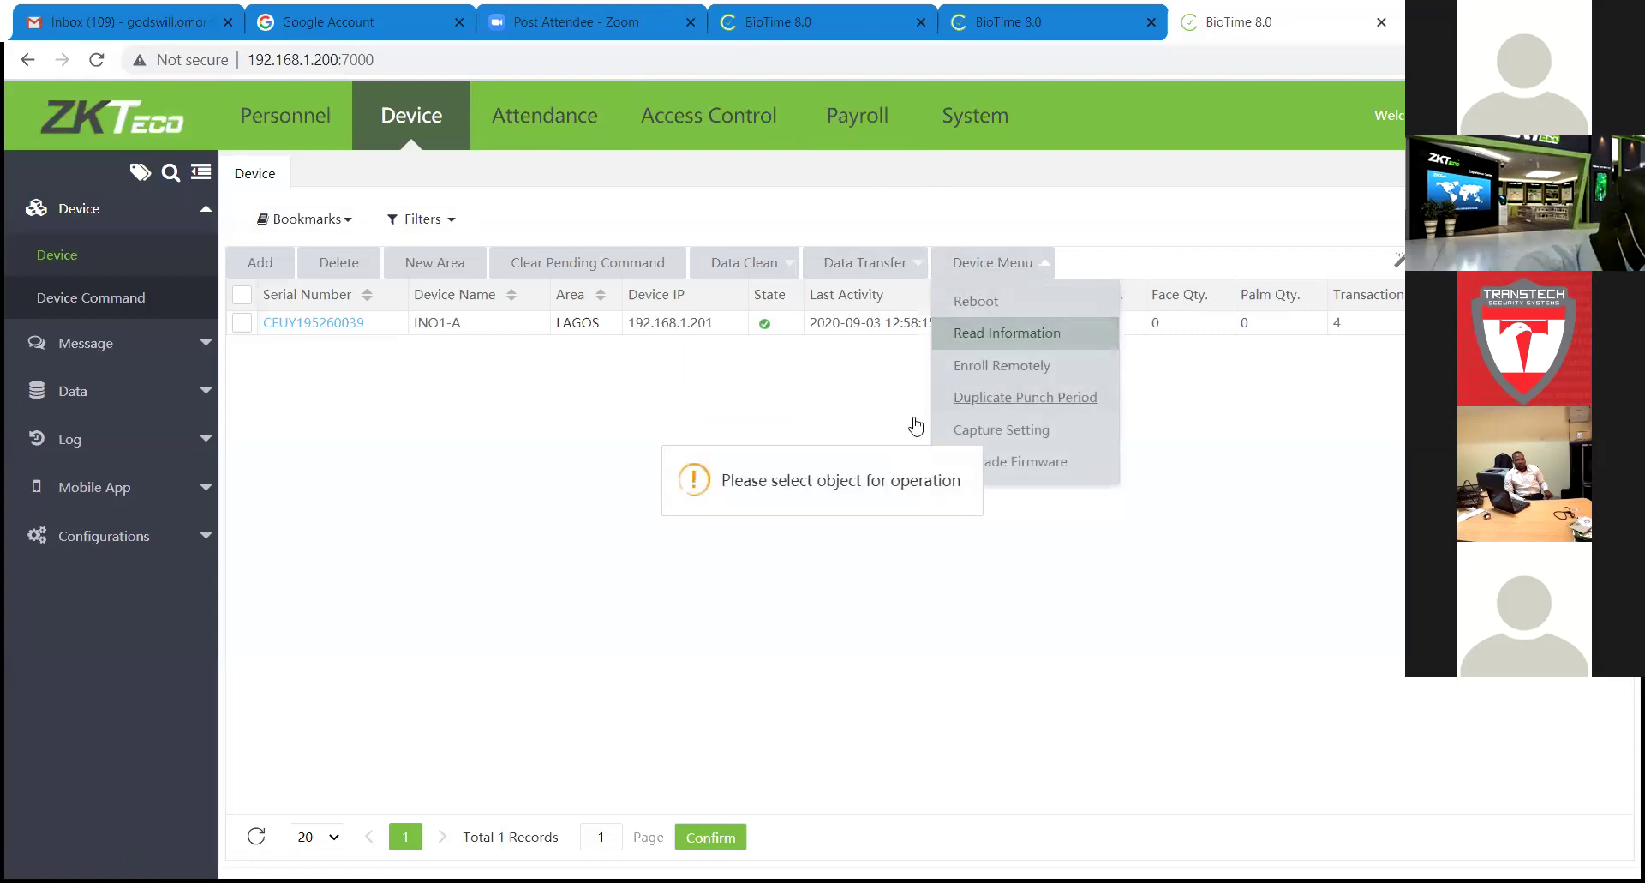
{"action": "left_click", "coordinate": [242, 322]}
{"action": "mouse_move", "coordinate": [1018, 269]}
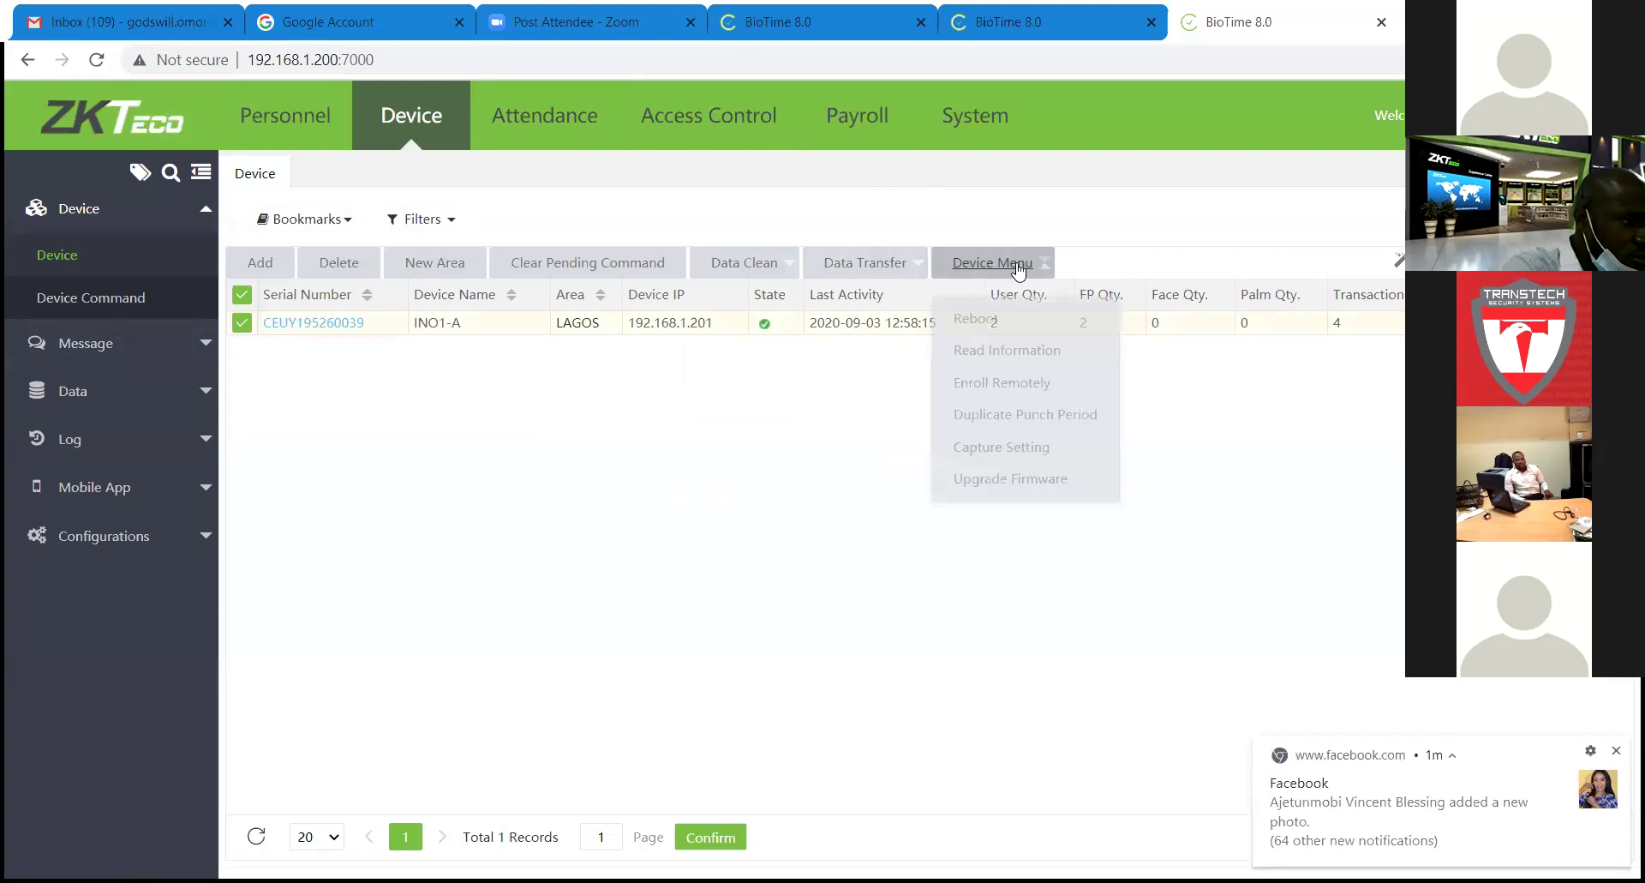
{"action": "left_click", "coordinate": [1013, 334]}
{"action": "left_click", "coordinate": [861, 549]}
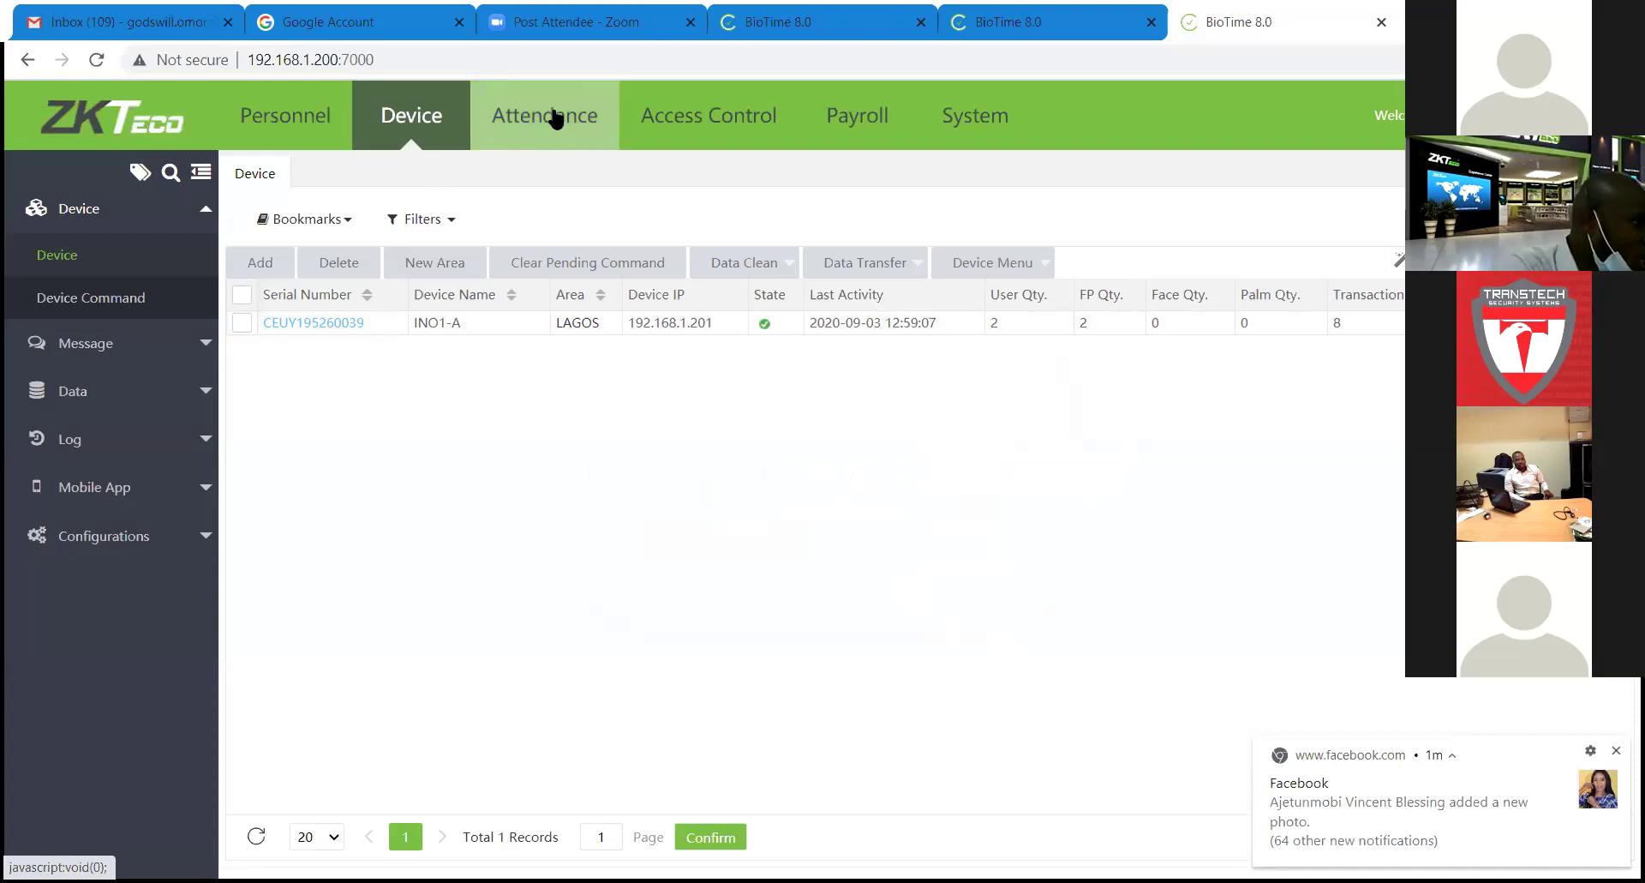
Open the Attendance module's Global Rule Calculation Setting tab.
{"action": "left_click", "coordinate": [555, 118]}
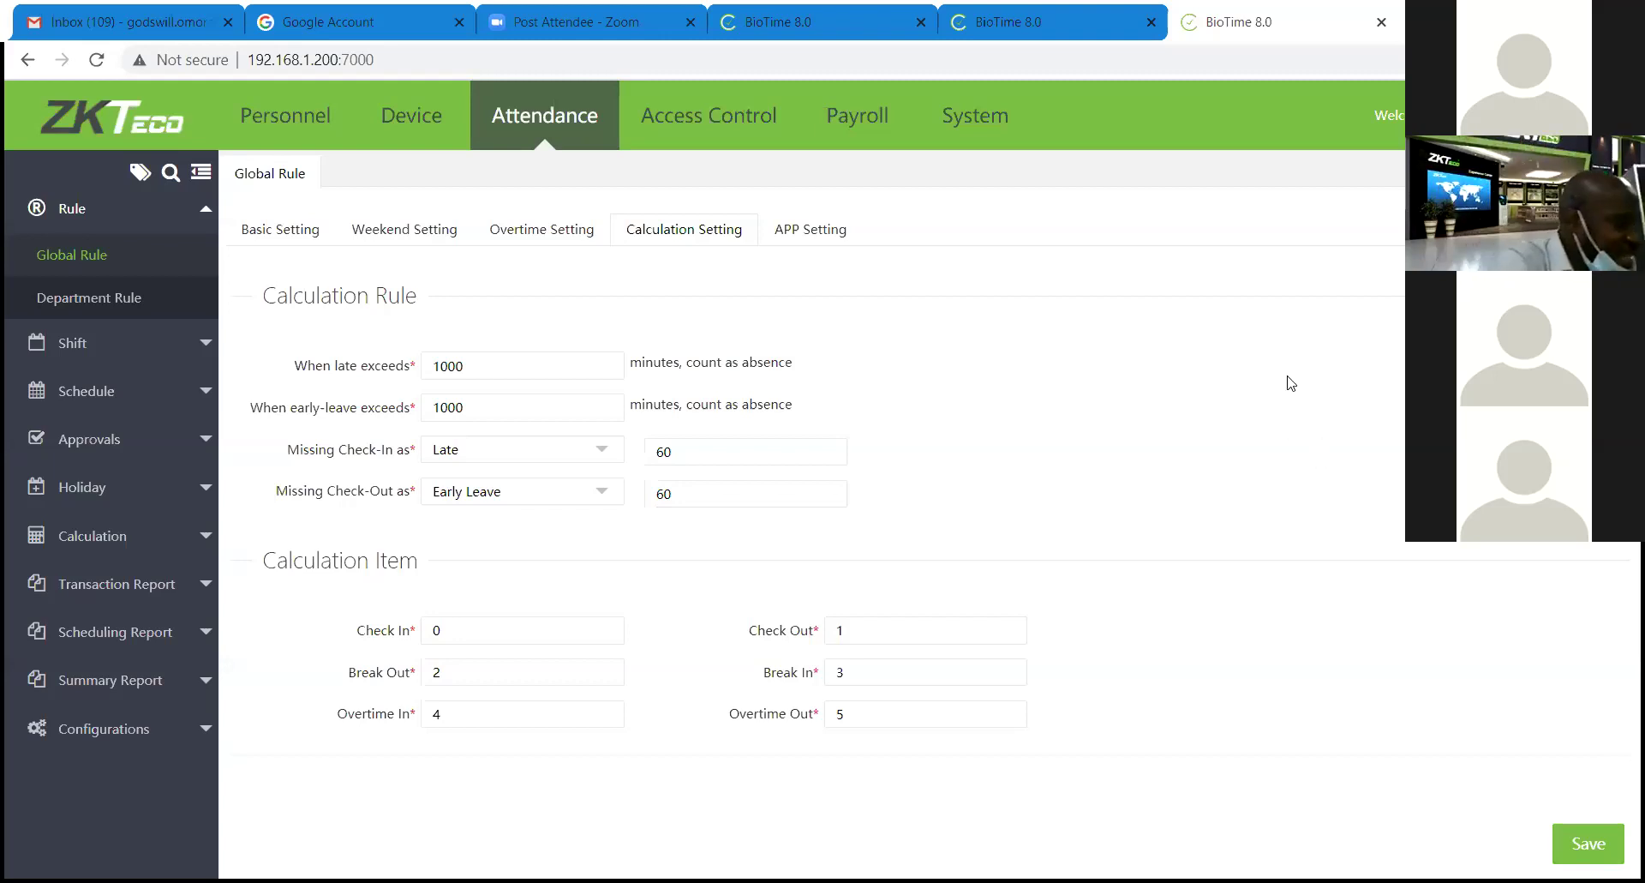
Review the Basic, Weekend and Overtime global rule tabs.
{"action": "left_click", "coordinate": [280, 237]}
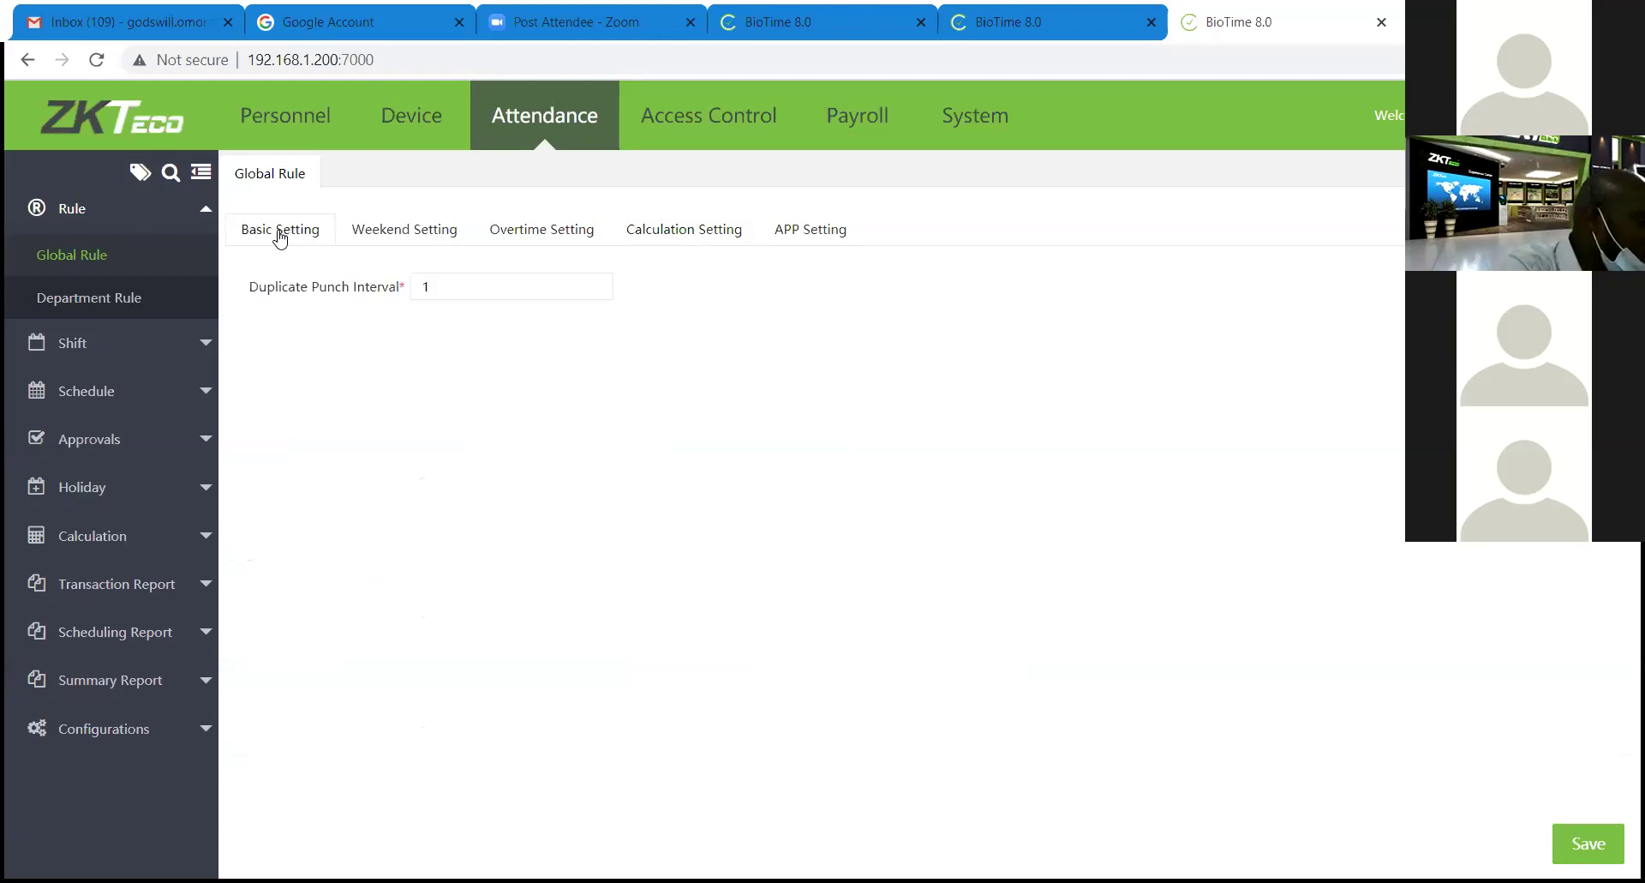
{"action": "left_click", "coordinate": [433, 241]}
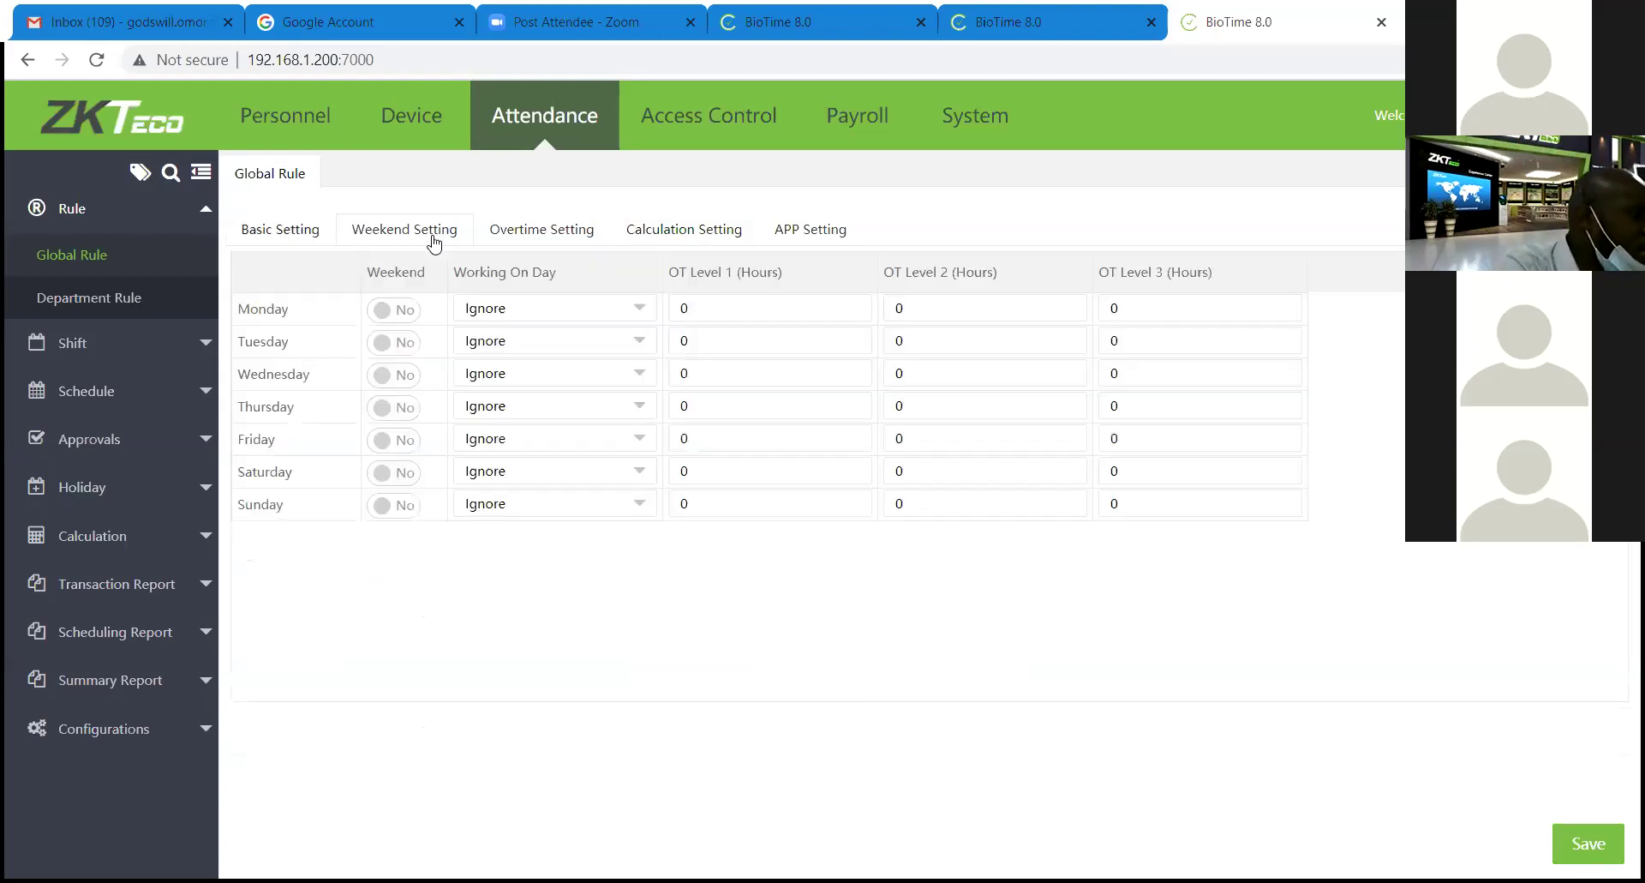
{"action": "left_click", "coordinate": [534, 234]}
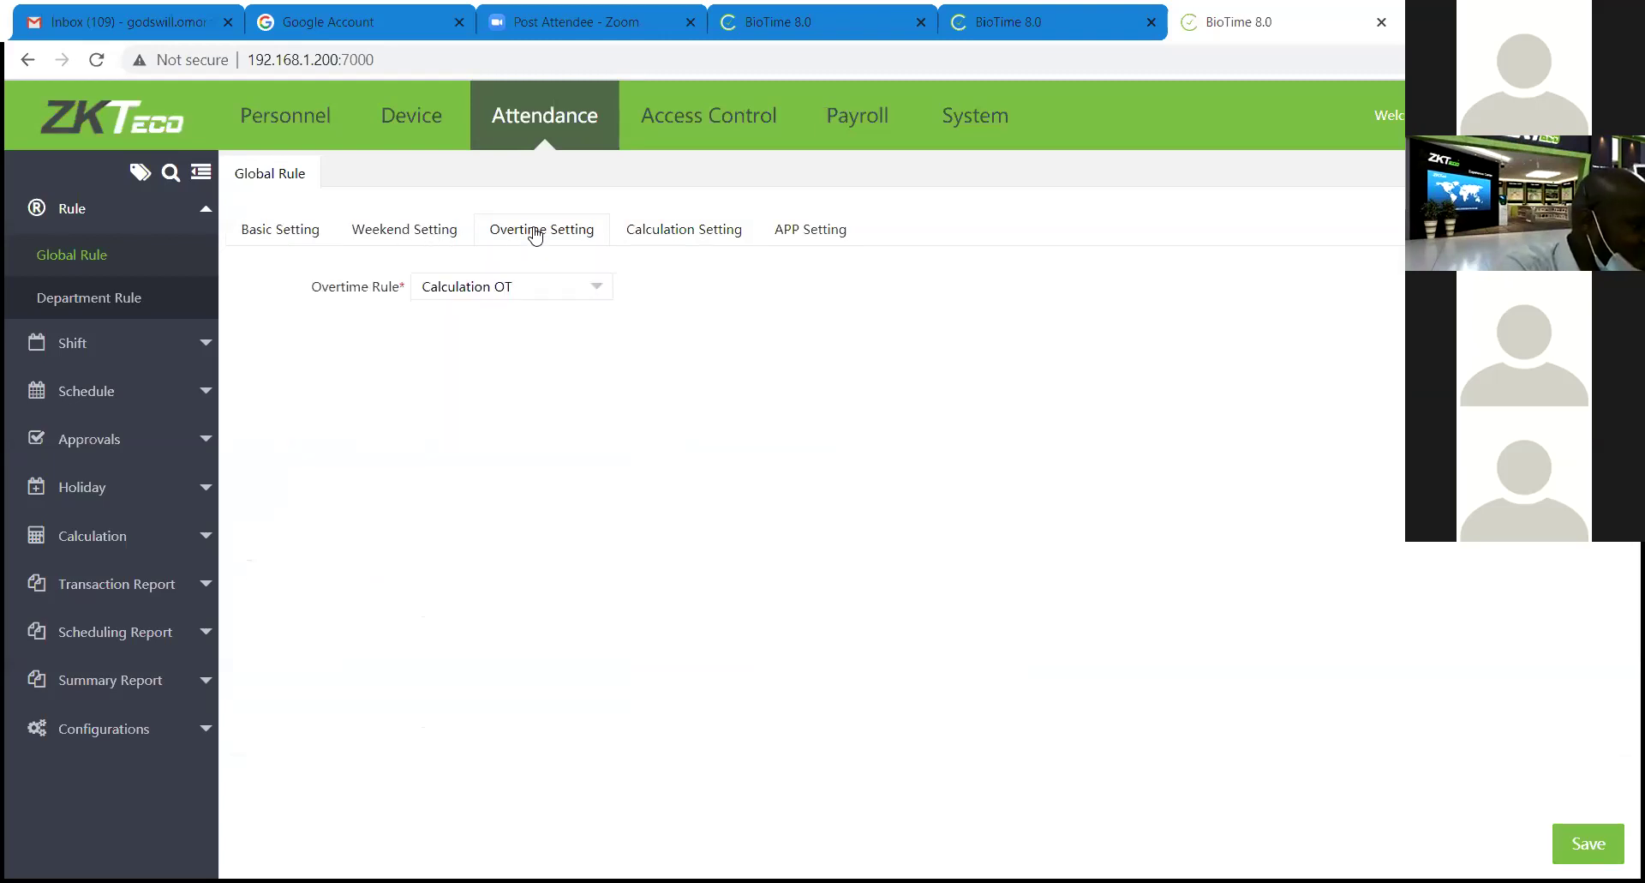
In APP Setting, set Function Key to Required while keeping Capture Required.
{"action": "left_click", "coordinate": [811, 245]}
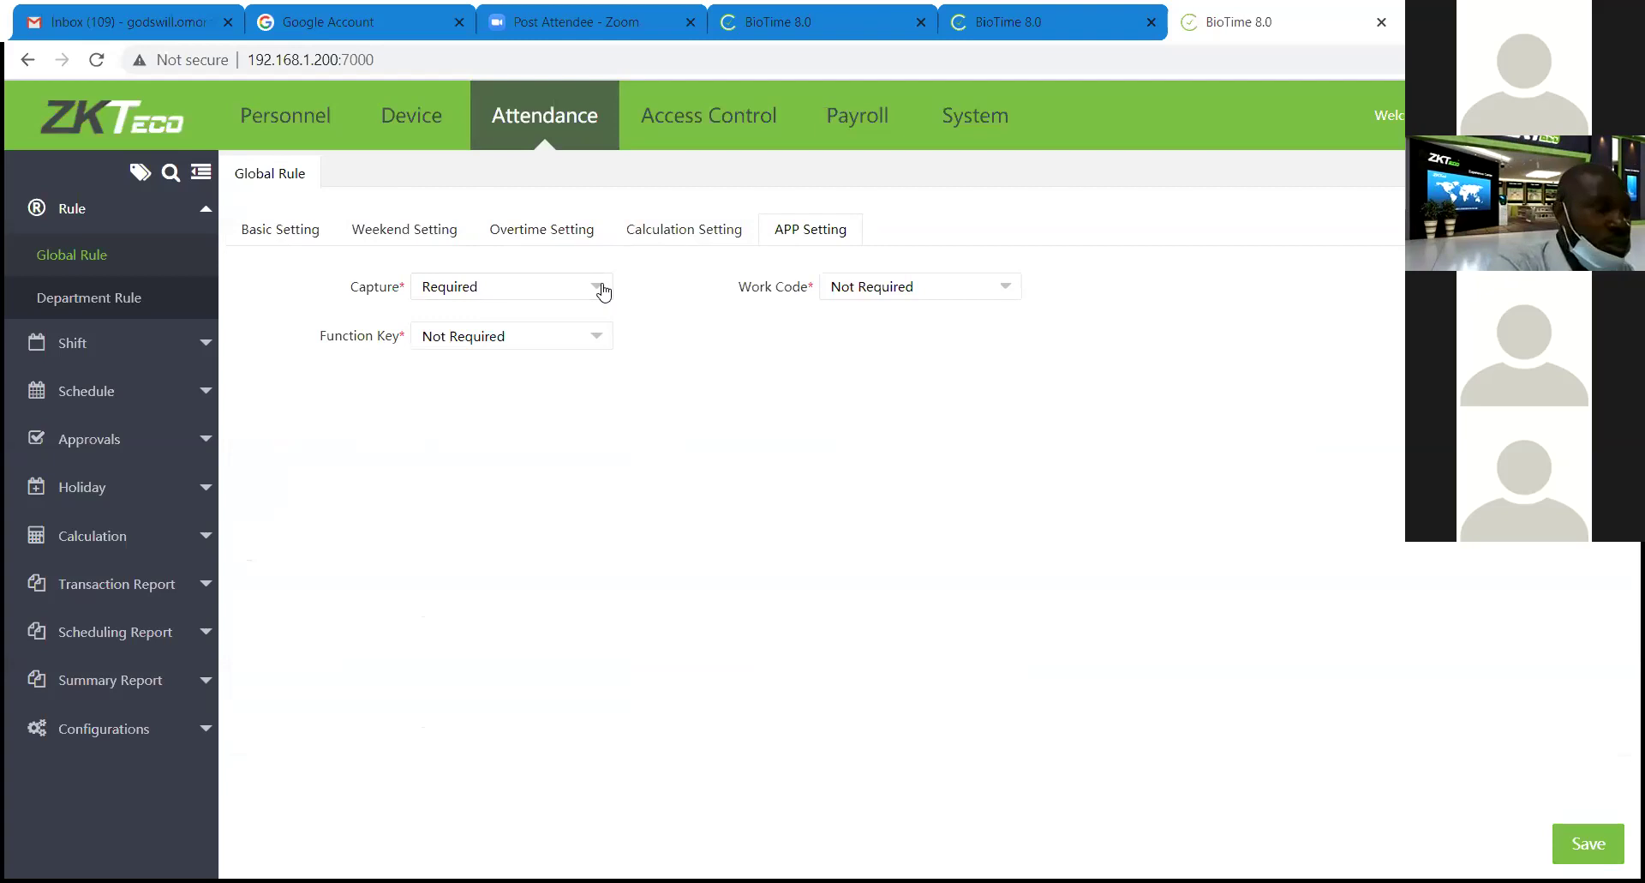
{"action": "left_click", "coordinate": [603, 292]}
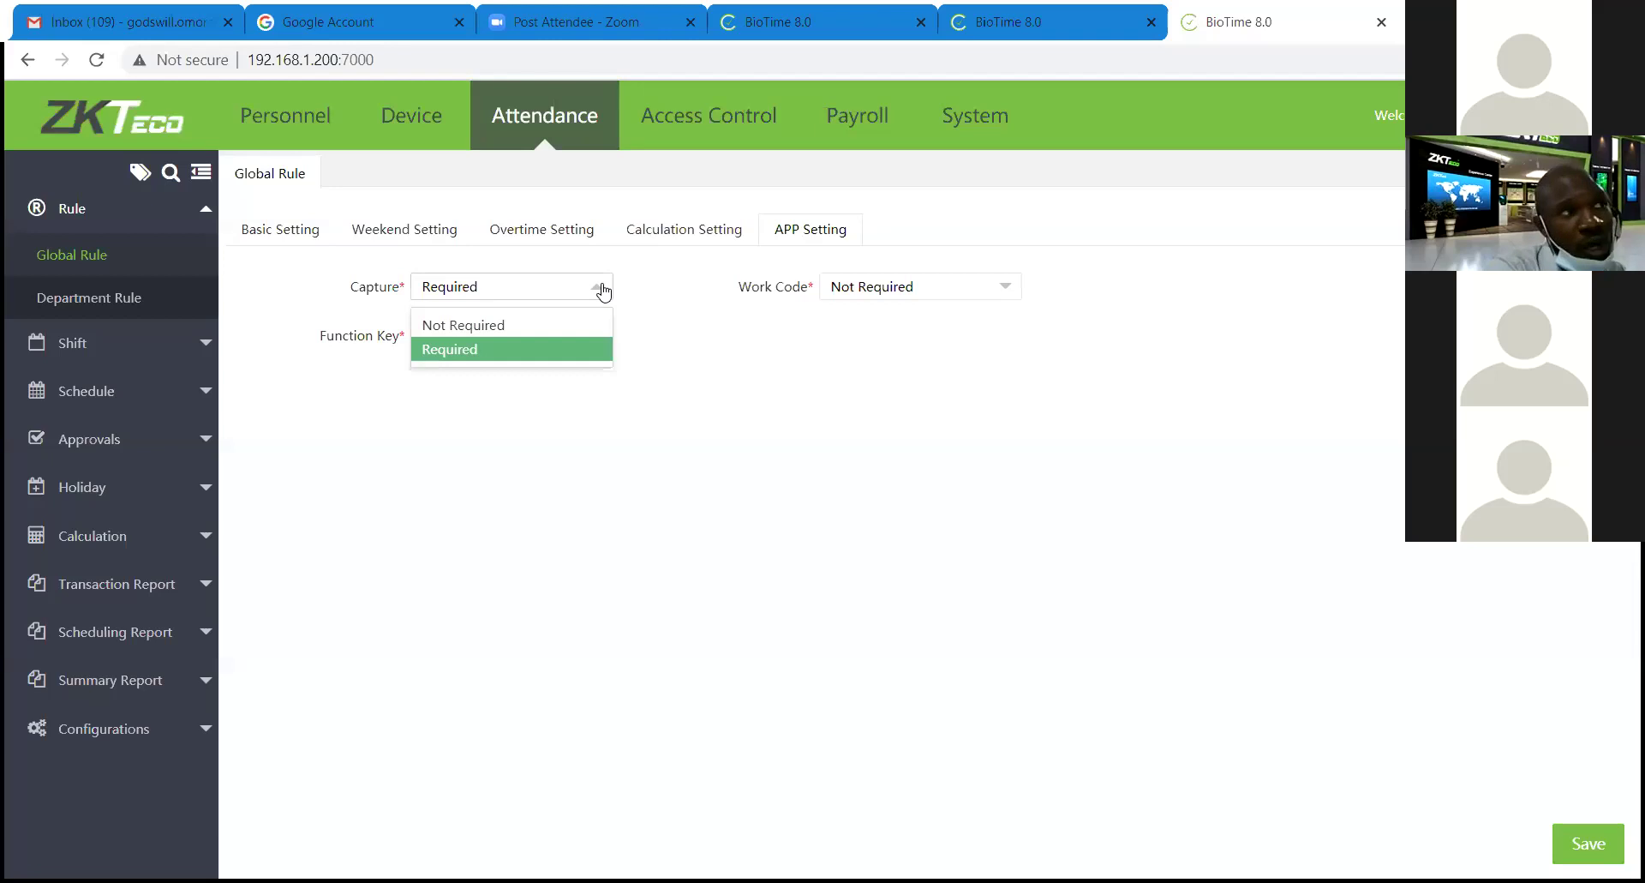
{"action": "left_click", "coordinate": [694, 377]}
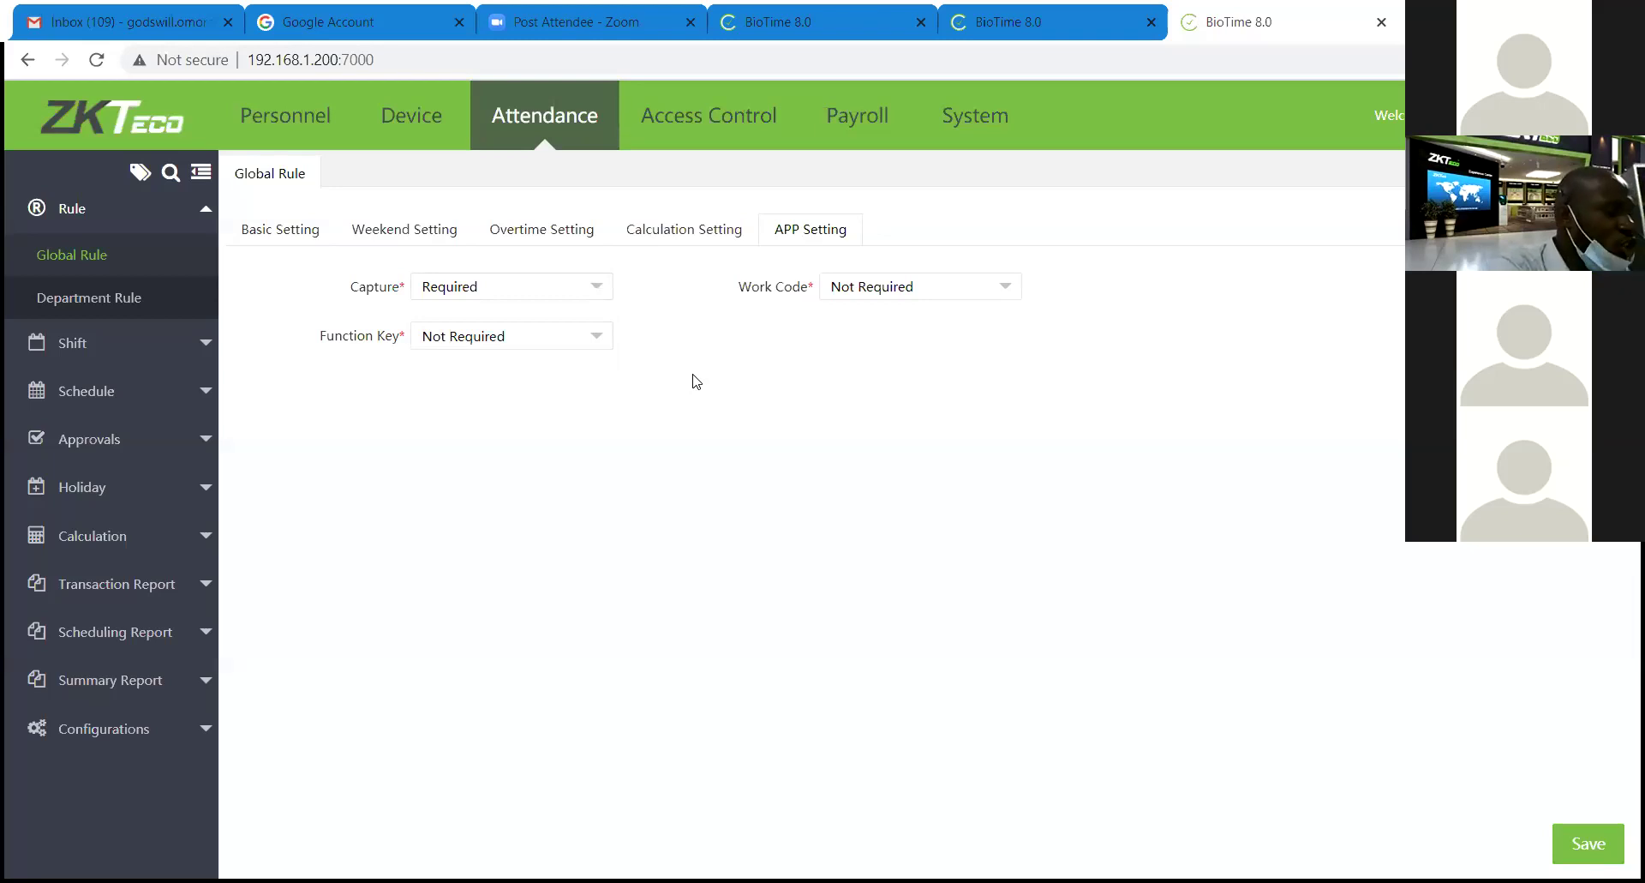
{"action": "left_click", "coordinate": [569, 340]}
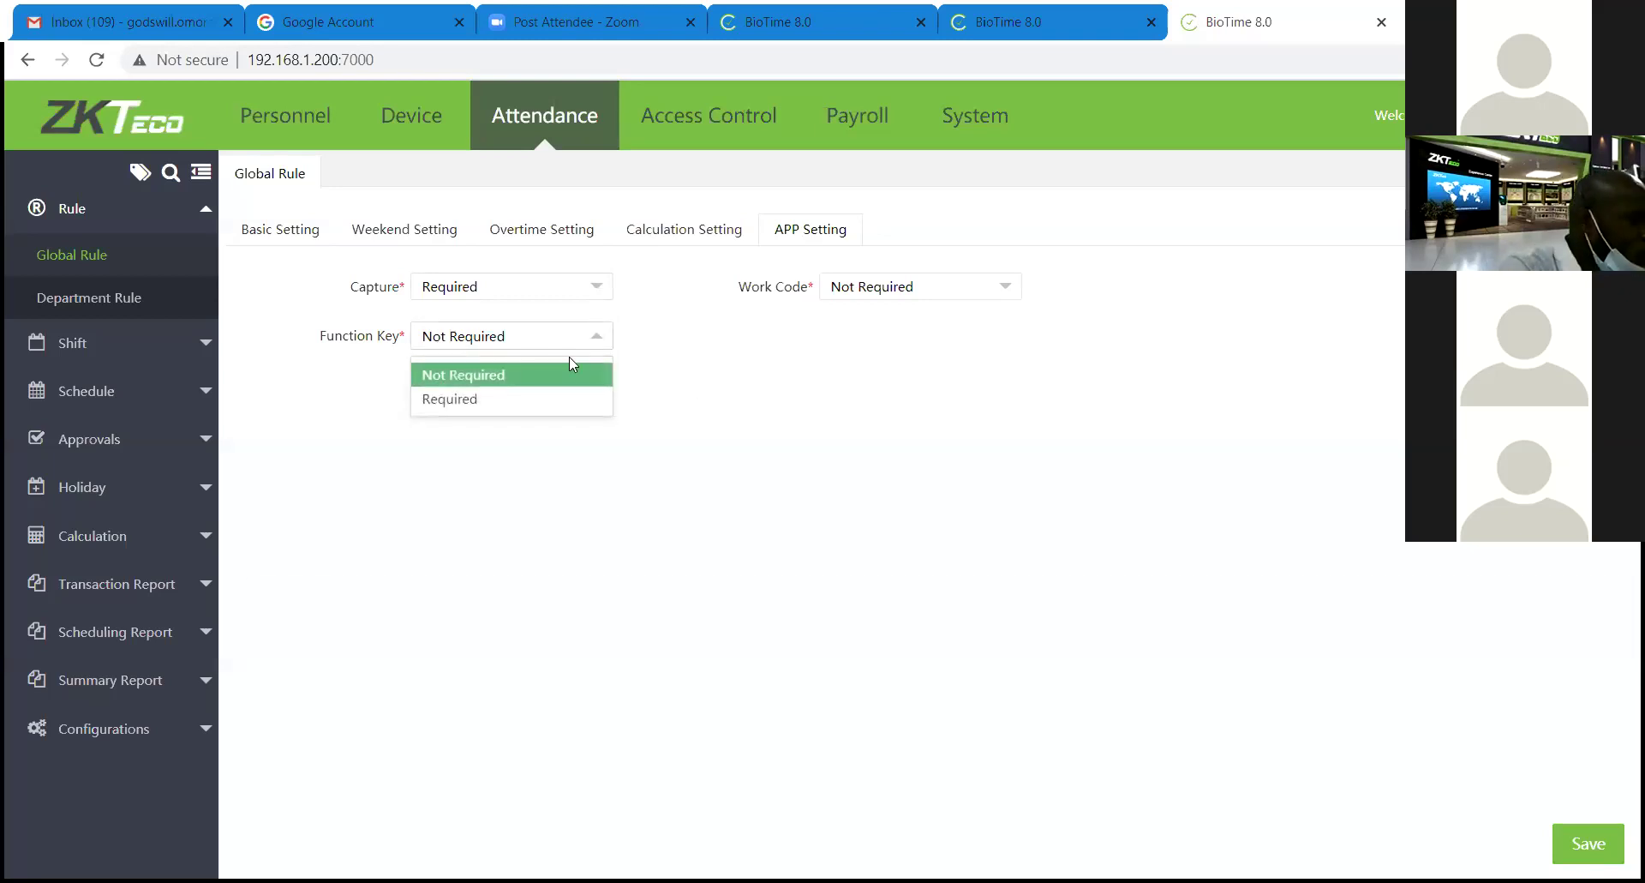
{"action": "left_click", "coordinate": [554, 407]}
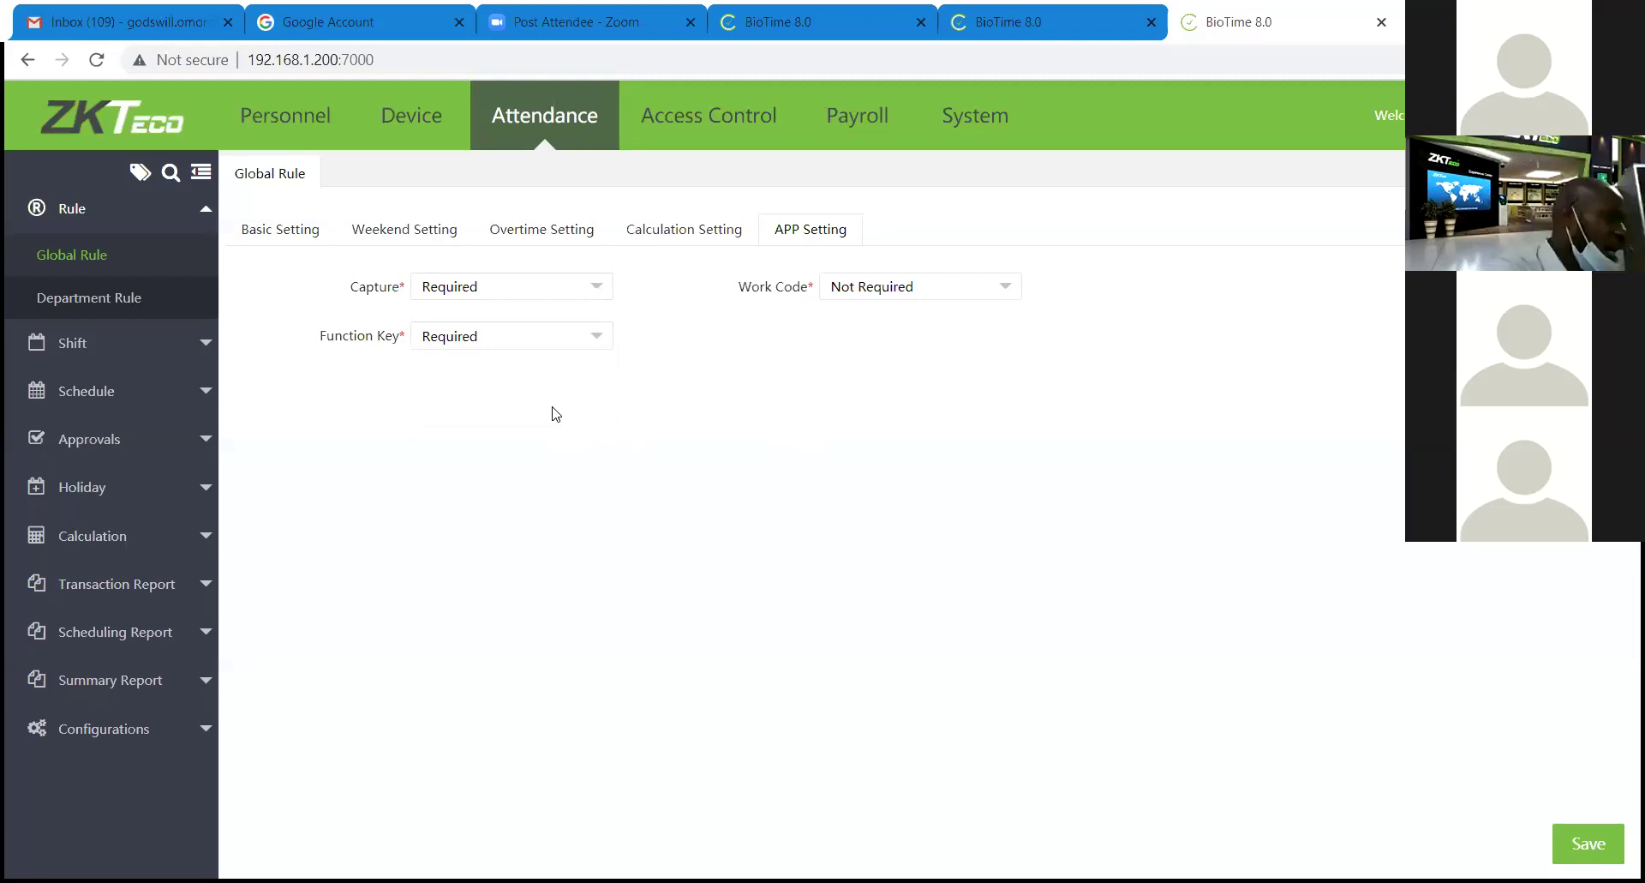
{"action": "left_click", "coordinate": [593, 339]}
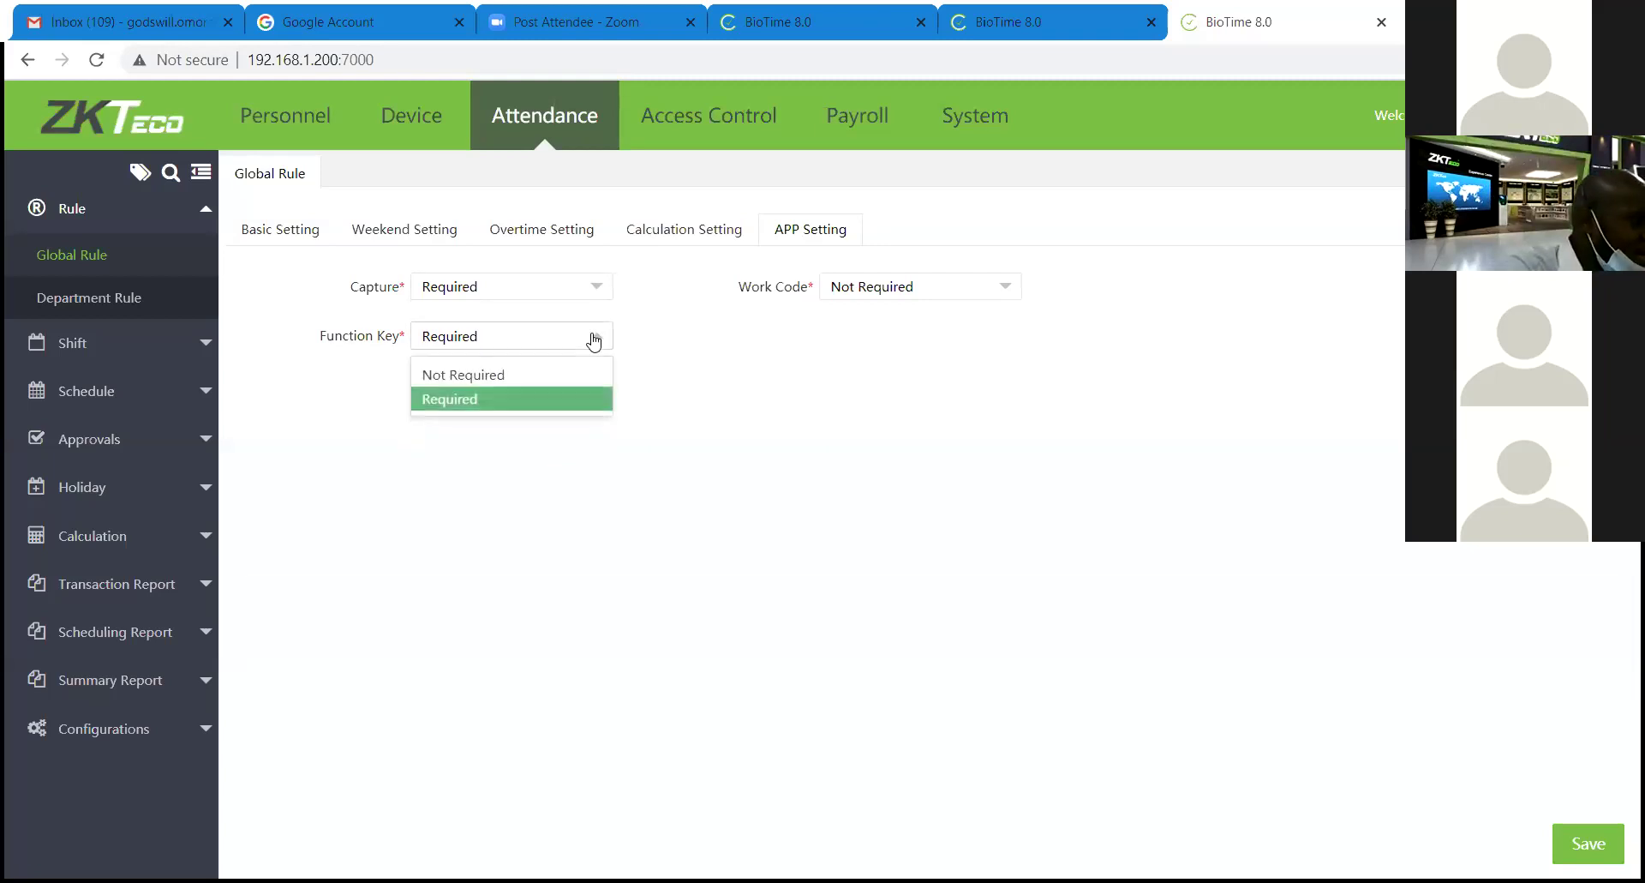
{"action": "left_click", "coordinate": [574, 399]}
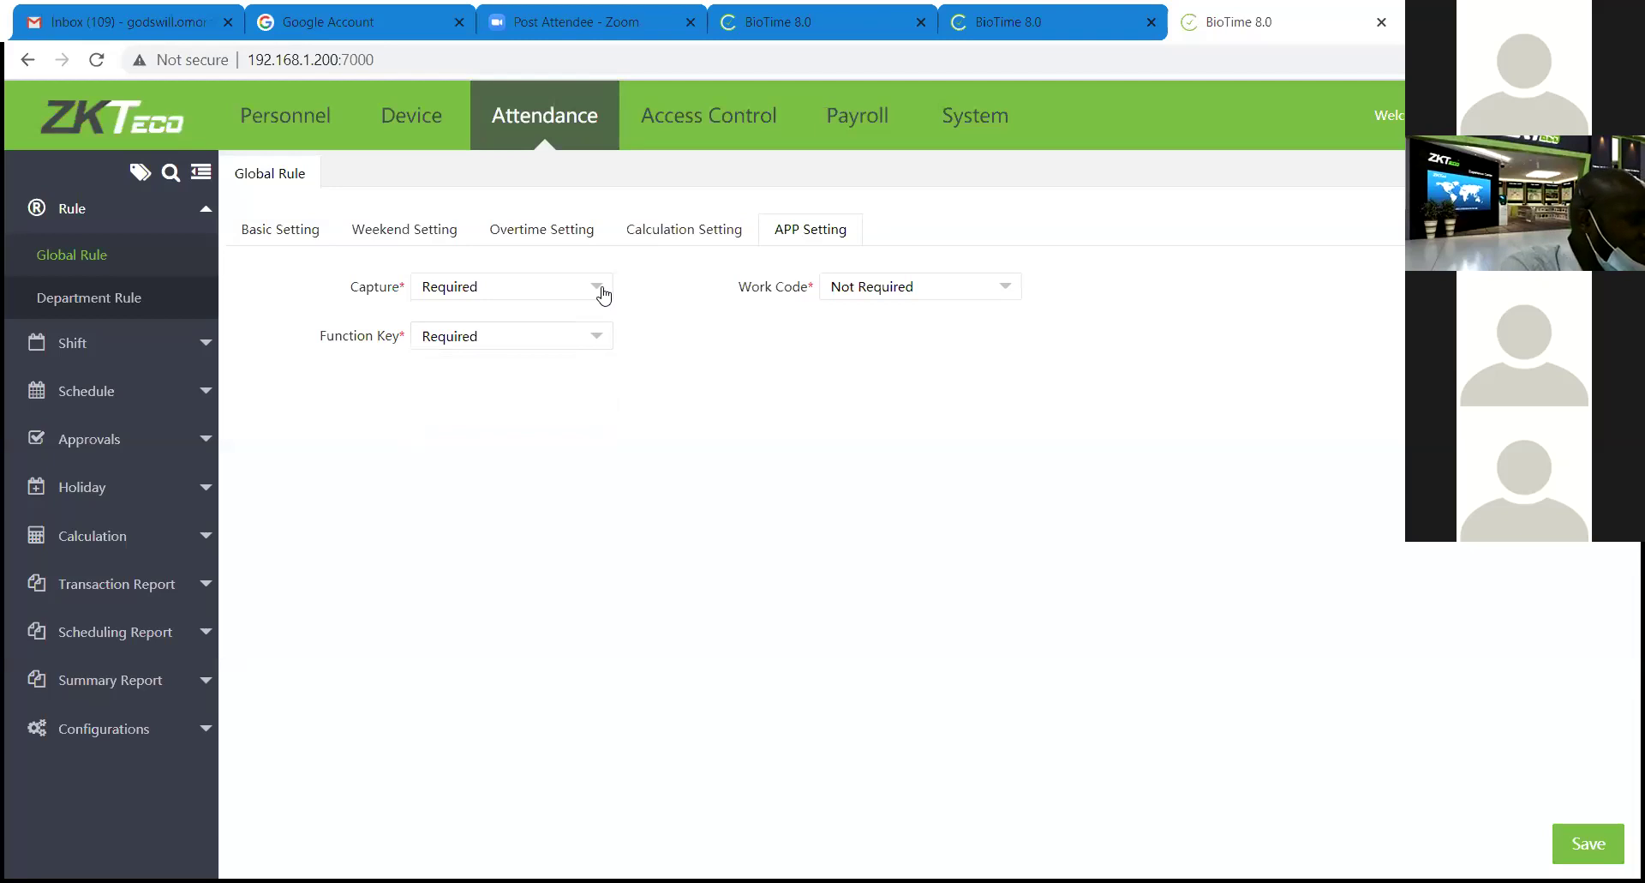
{"action": "left_click", "coordinate": [599, 289]}
{"action": "left_click", "coordinate": [695, 499]}
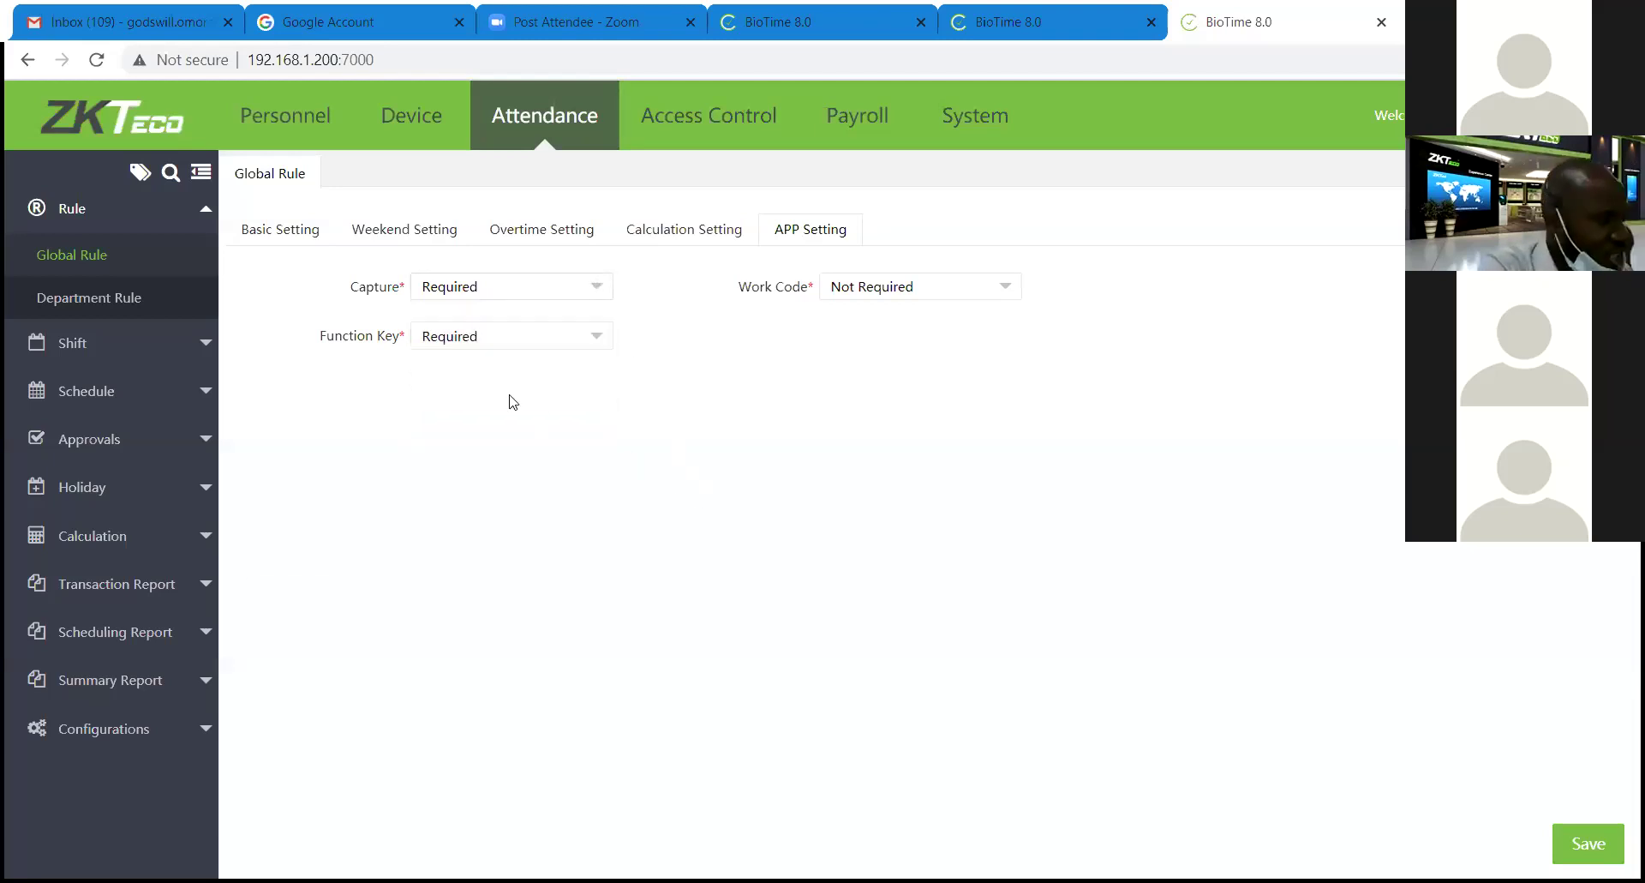
Open Shift > Timetable listing NIGHT, AFTERNOON, MORNING and 8AM - 5PM, and preview the Add Normal Timetable form.
{"action": "left_click", "coordinate": [126, 347]}
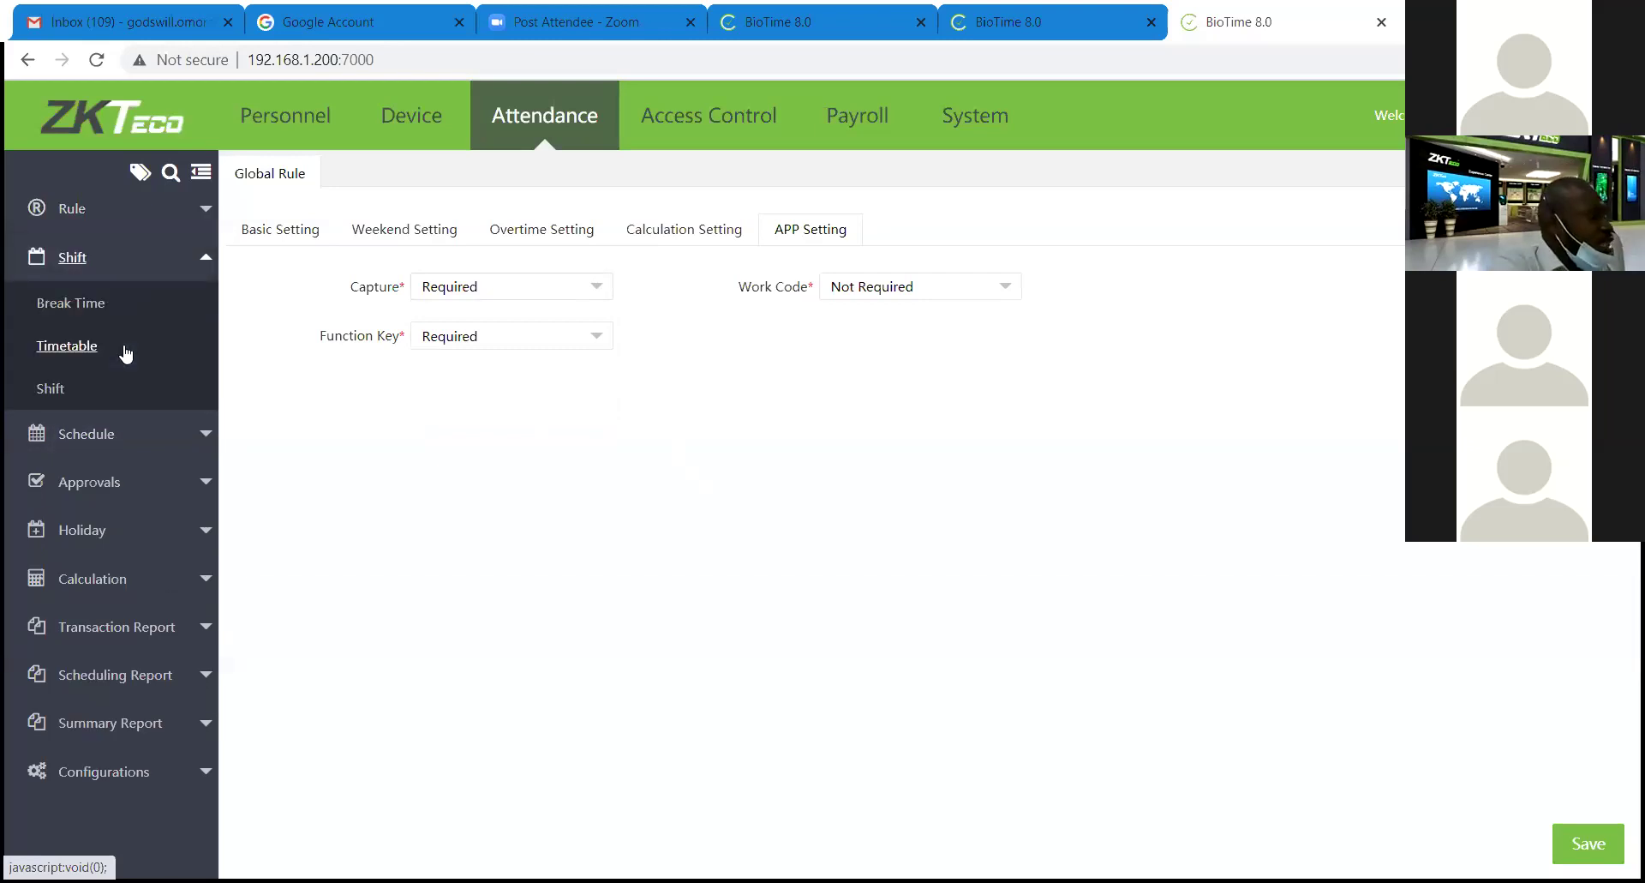
{"action": "left_click", "coordinate": [74, 358]}
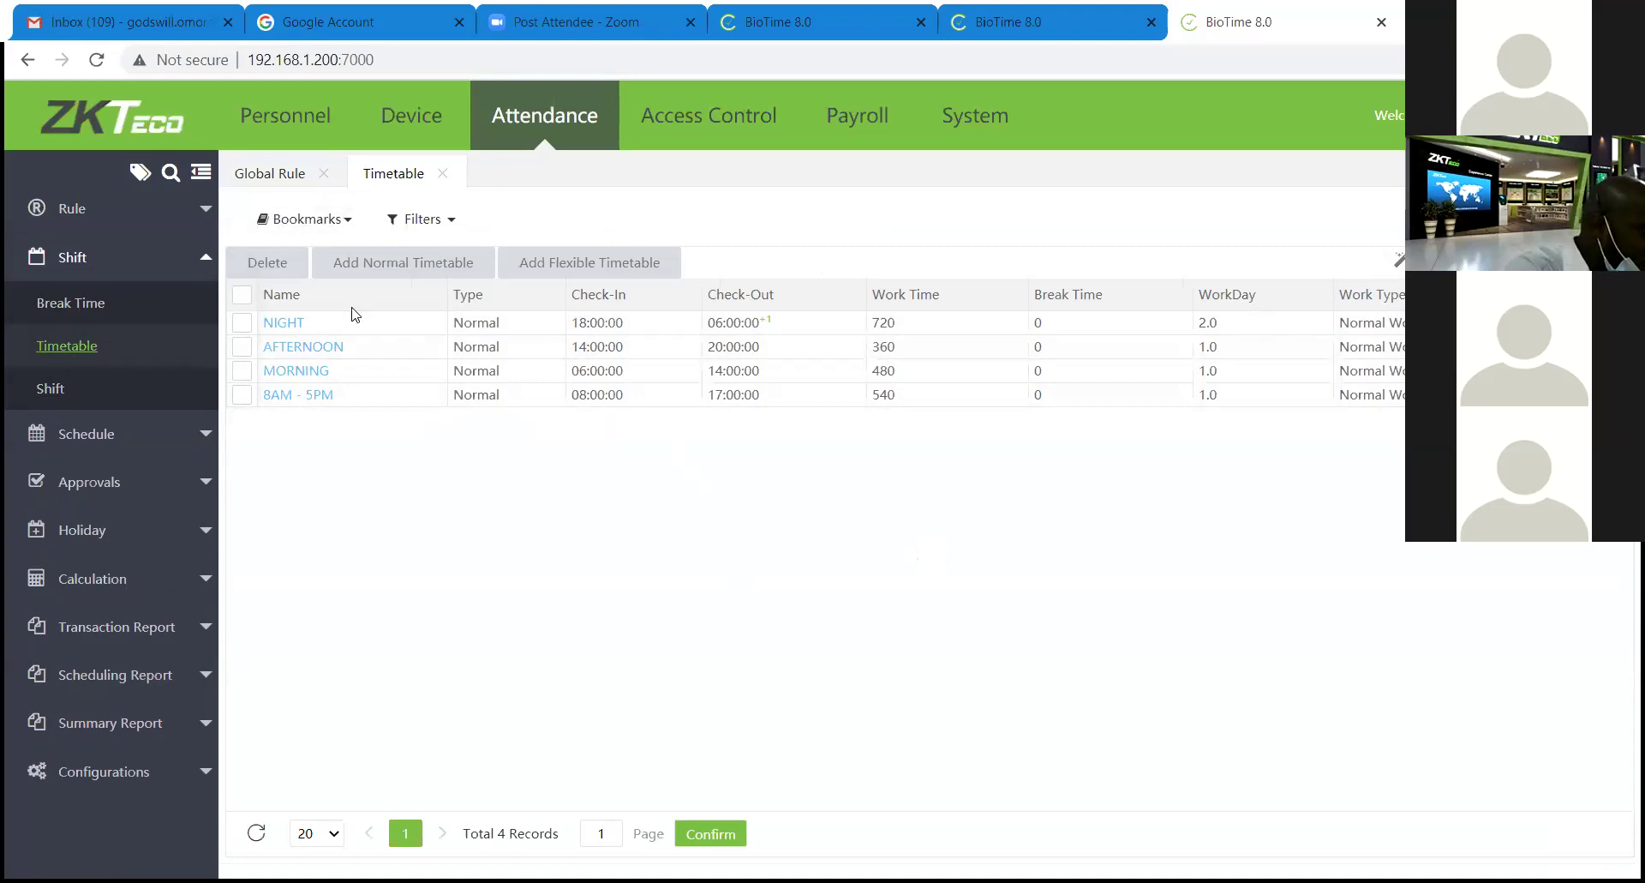
{"action": "left_click", "coordinate": [421, 264]}
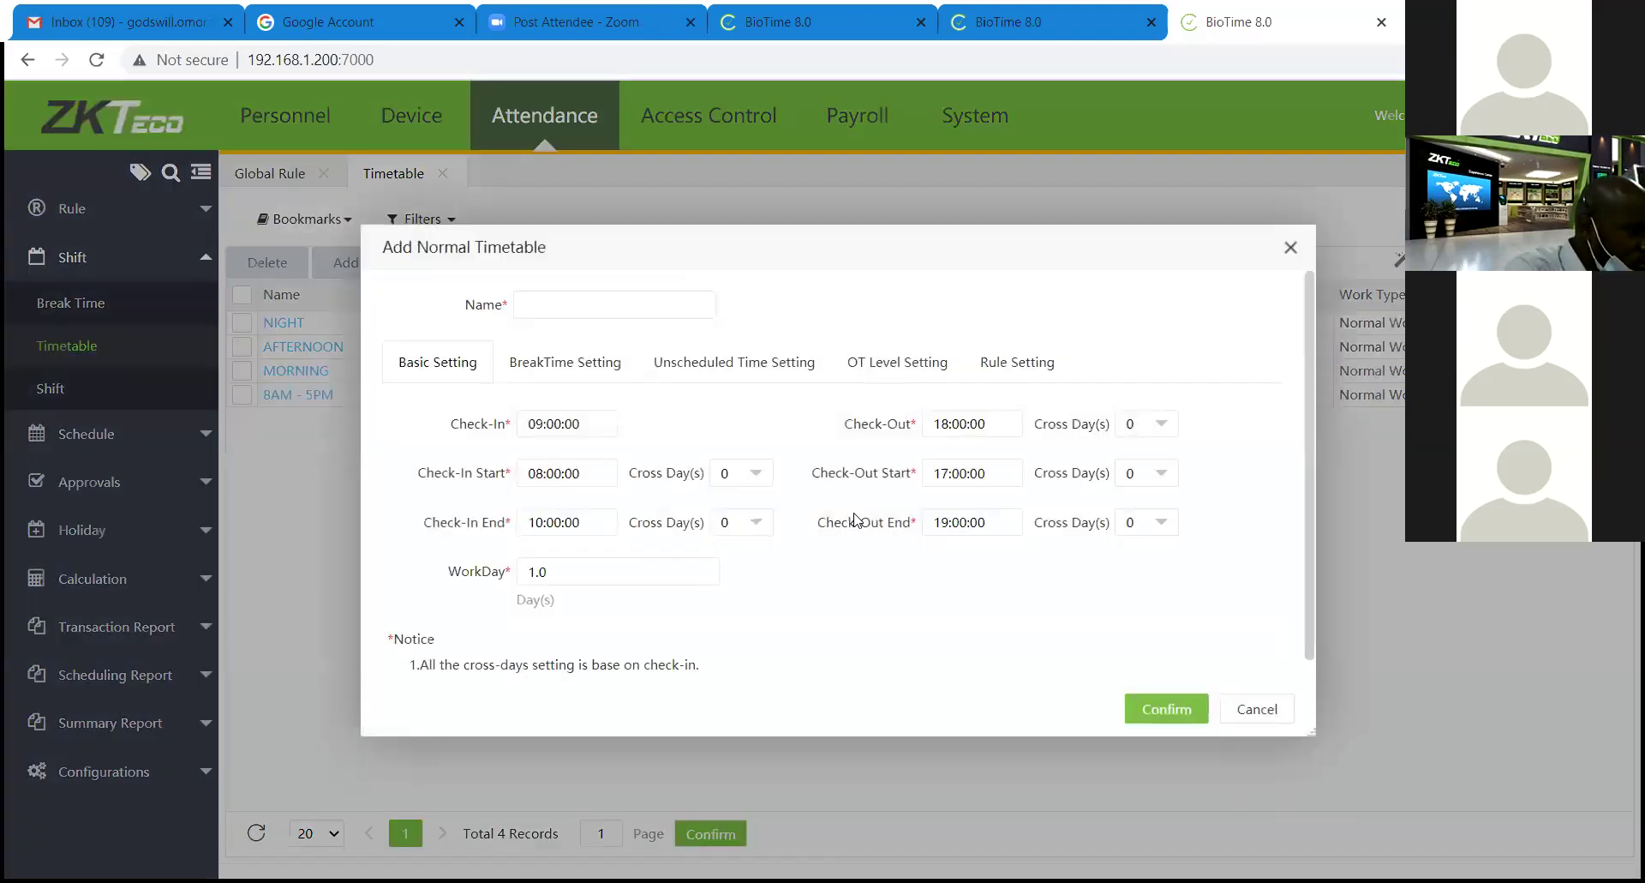
{"action": "left_click", "coordinate": [1289, 249]}
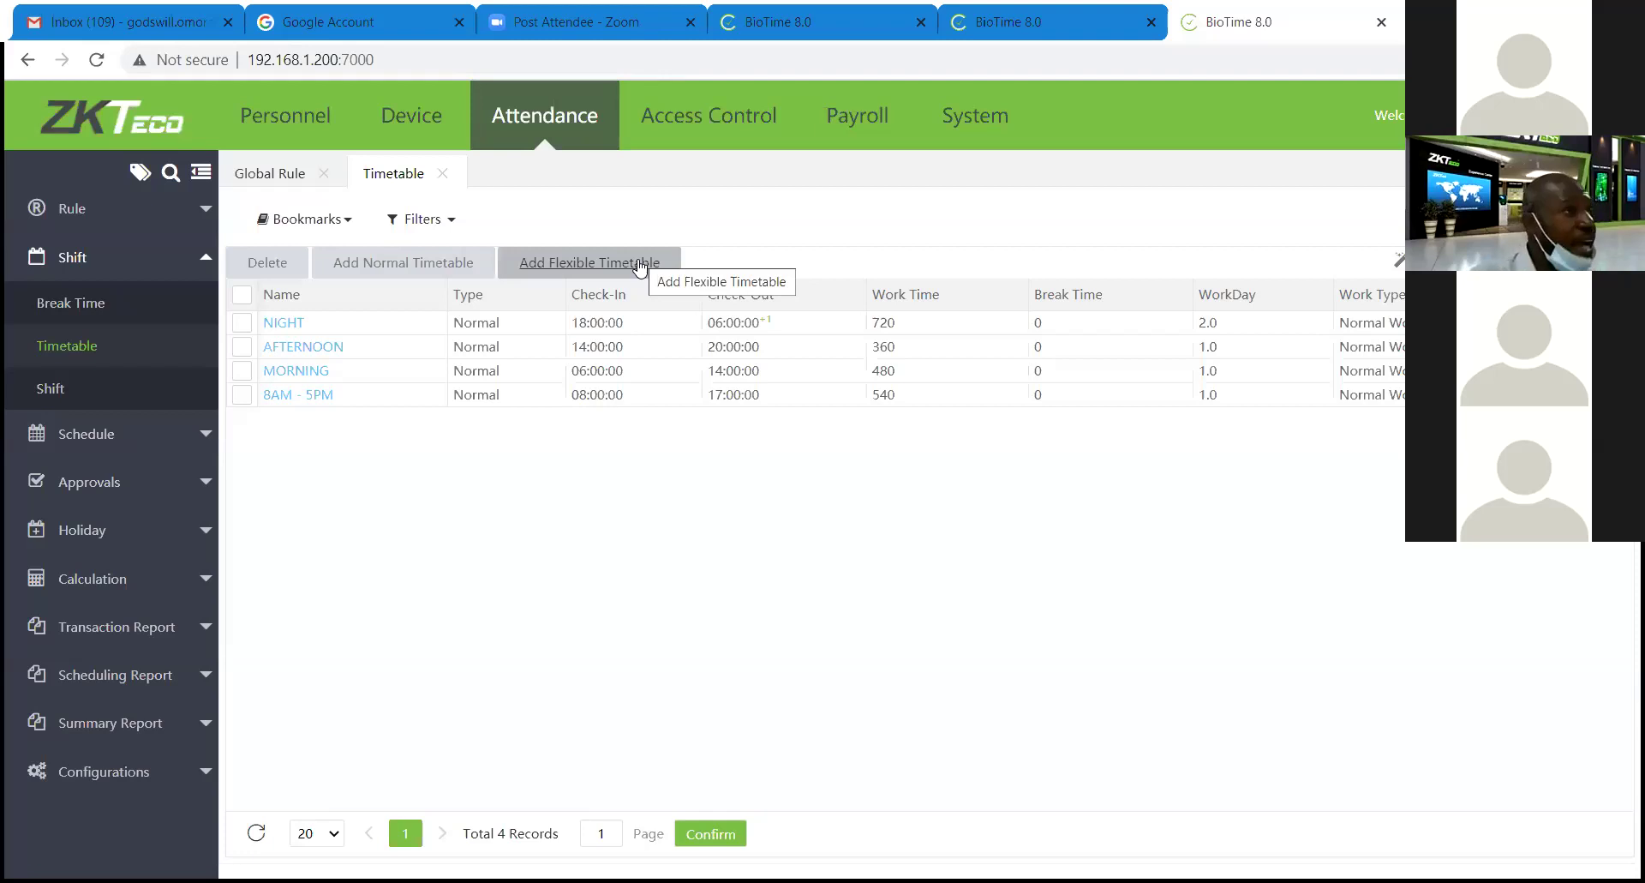
In a new normal timetable, set check-in to 08:00 and check-out to 17:00.
{"action": "left_click", "coordinate": [417, 262]}
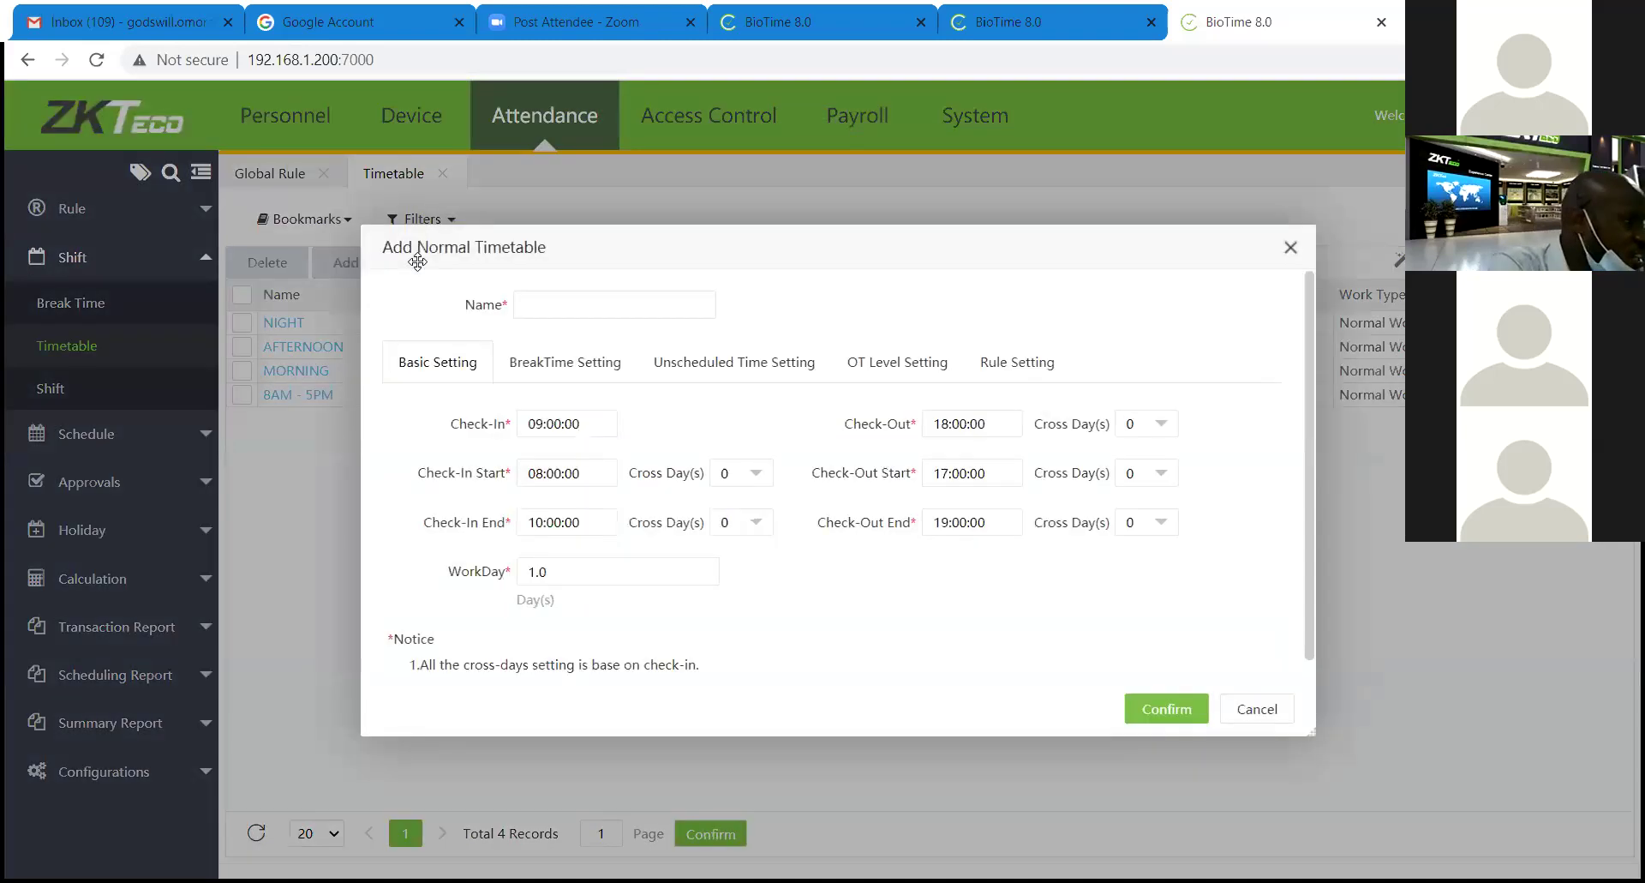
{"action": "left_click", "coordinate": [543, 426]}
{"action": "left_click_drag", "start_coordinate": [542, 425], "coordinate": [535, 424]}
{"action": "type", "text": "8"}
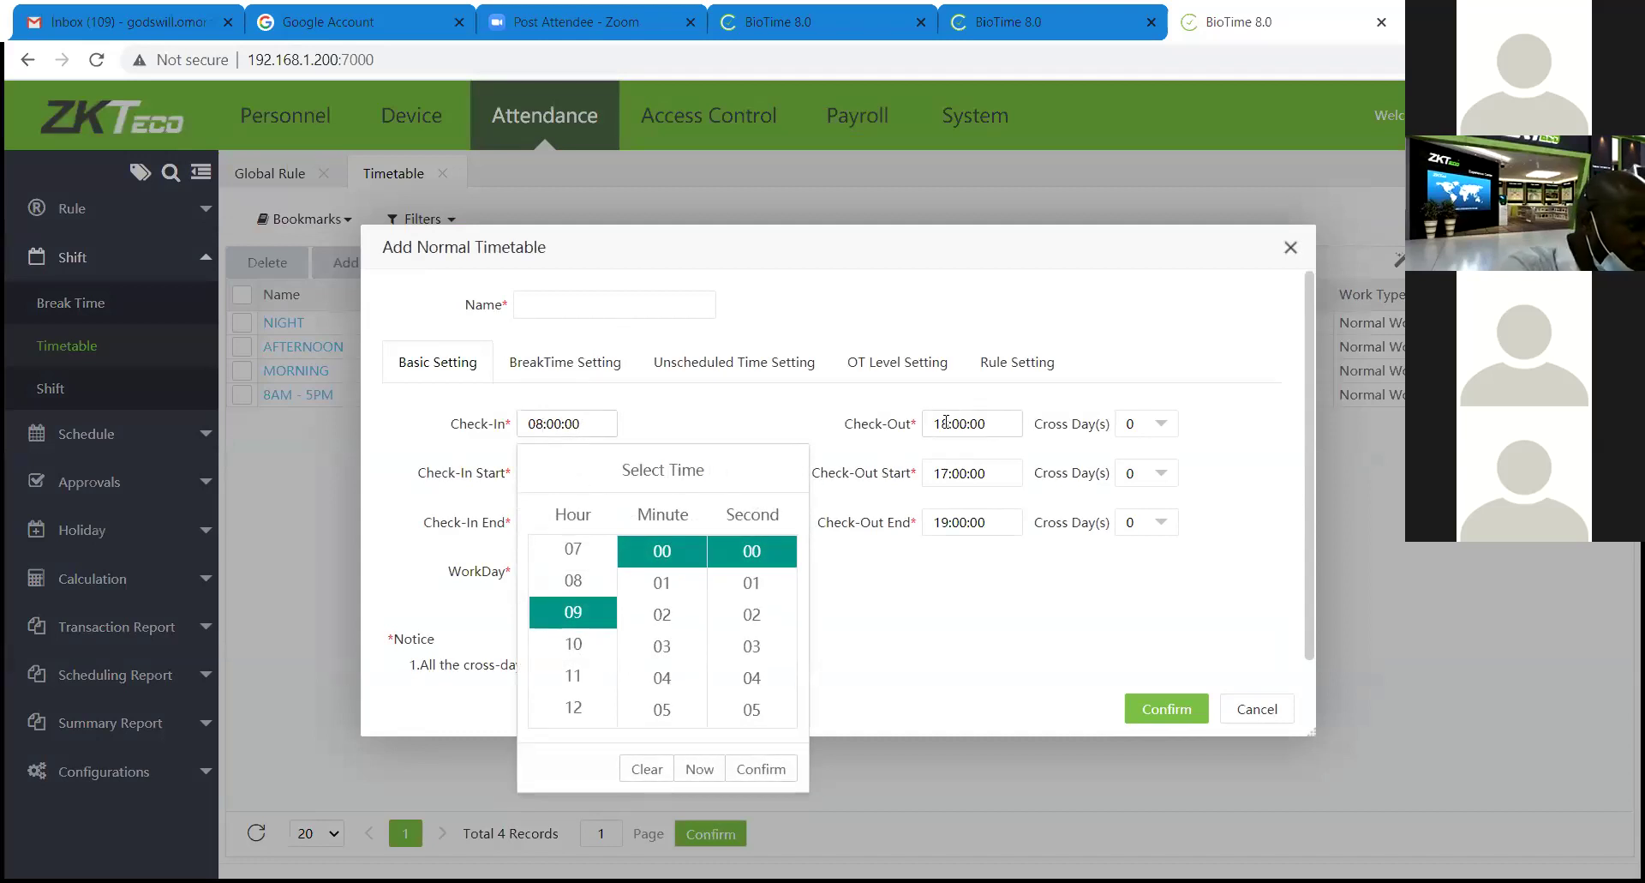
{"action": "left_click", "coordinate": [948, 423]}
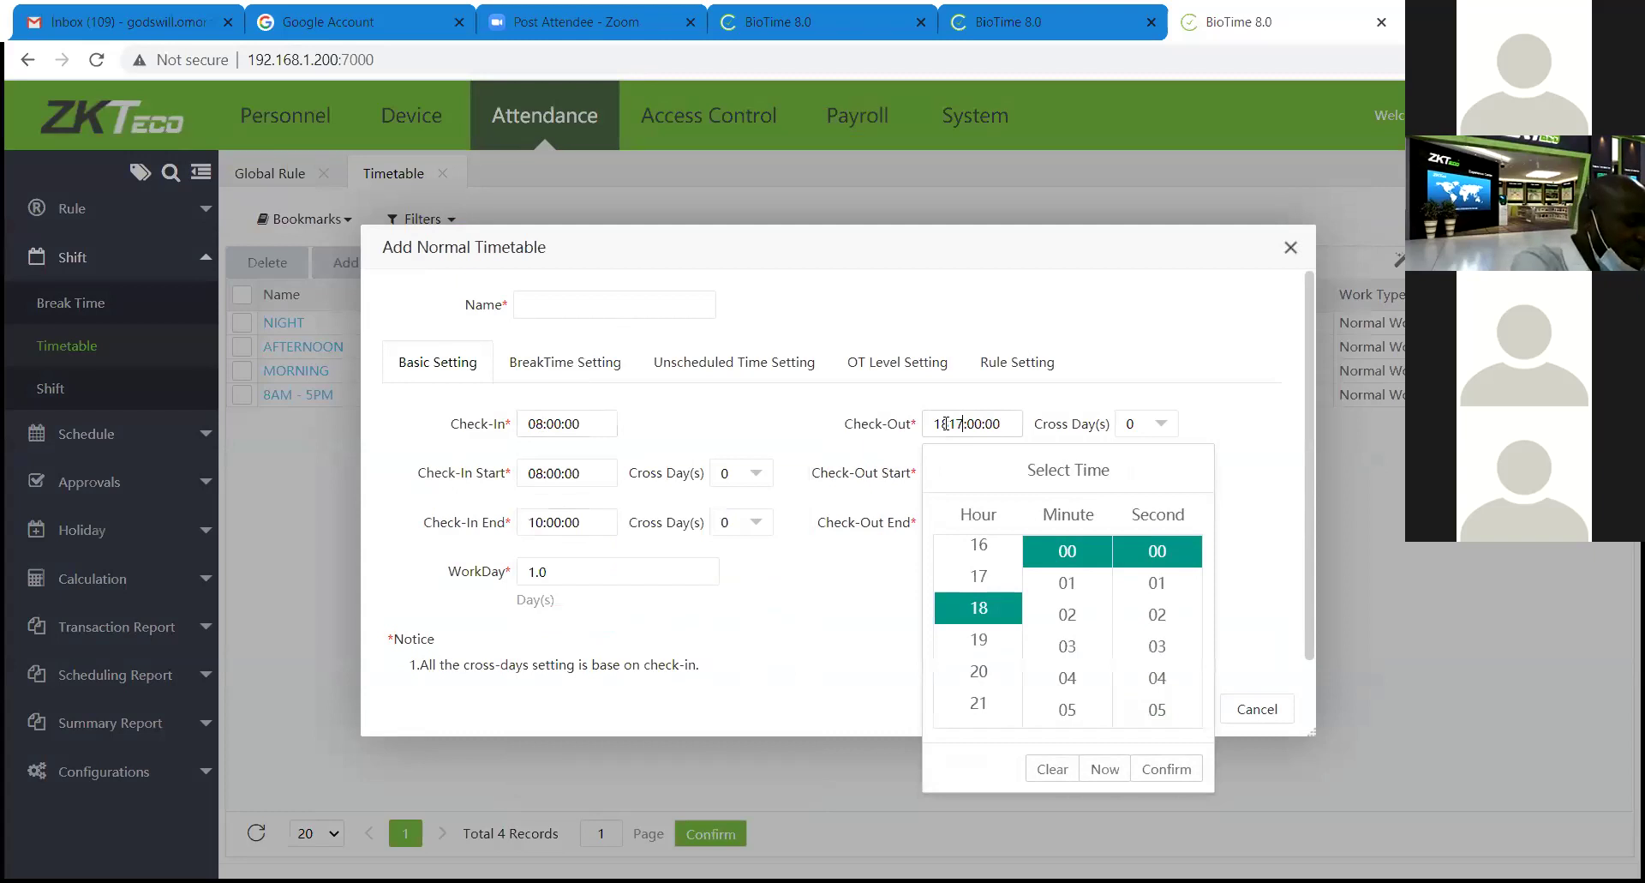
{"action": "key", "text": "BackSpace"}
{"action": "key", "text": "BackSpace"}
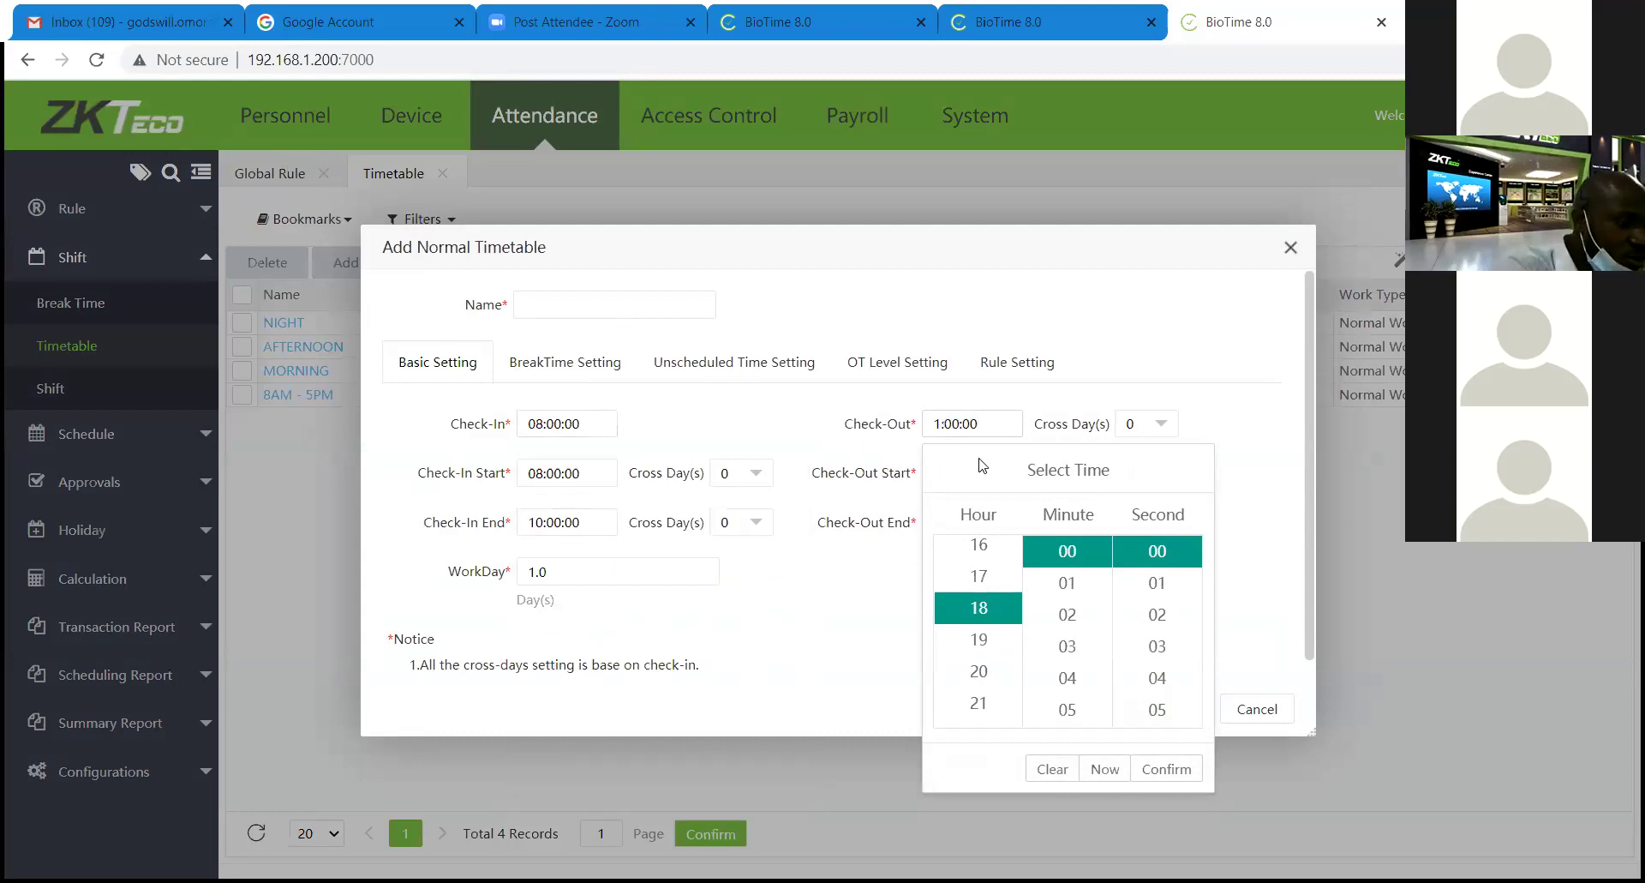
{"action": "type", "text": "7"}
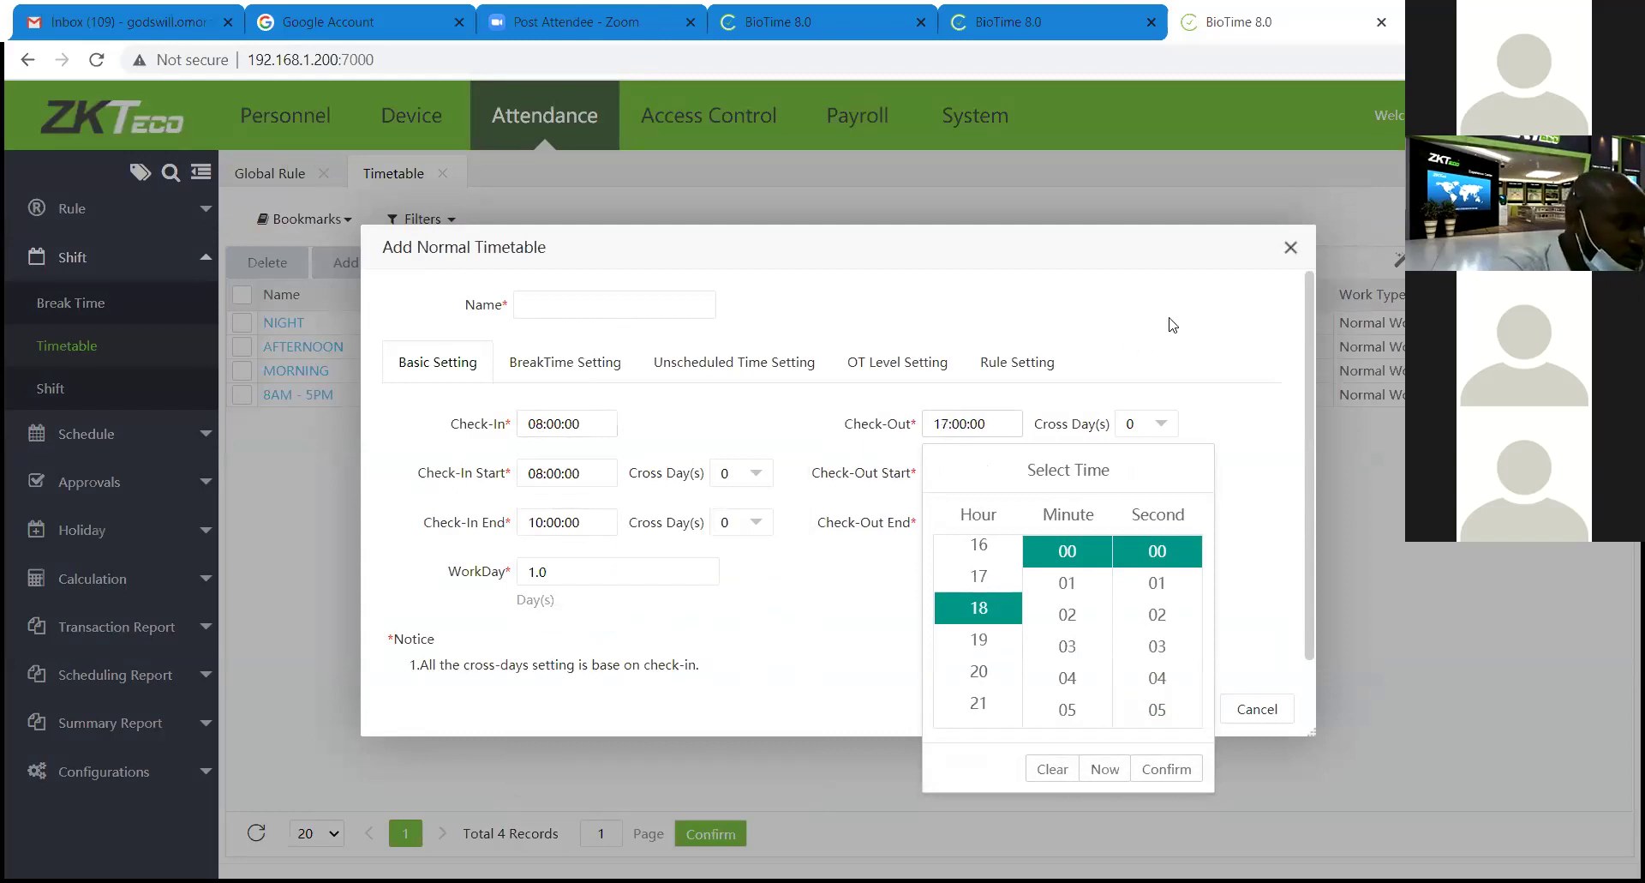
{"action": "left_click", "coordinate": [1170, 323]}
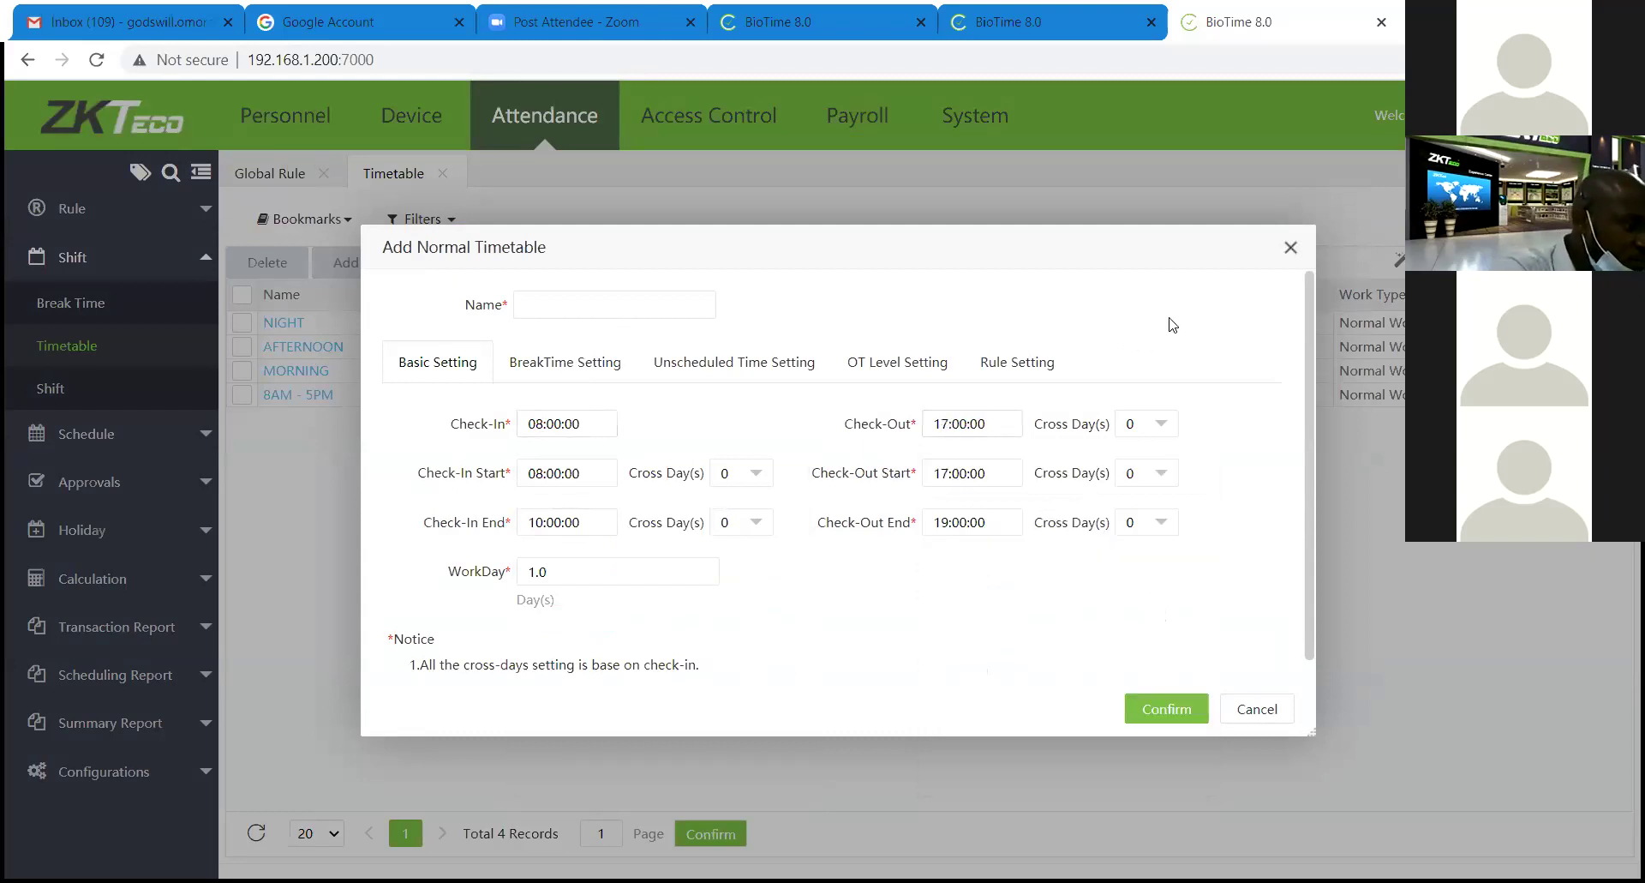
Set check-in start to 05:00:00 and check-out end to 23:00:00.
{"action": "left_click", "coordinate": [541, 480]}
{"action": "key", "text": "BackSpace"}
{"action": "type", "text": "5"}
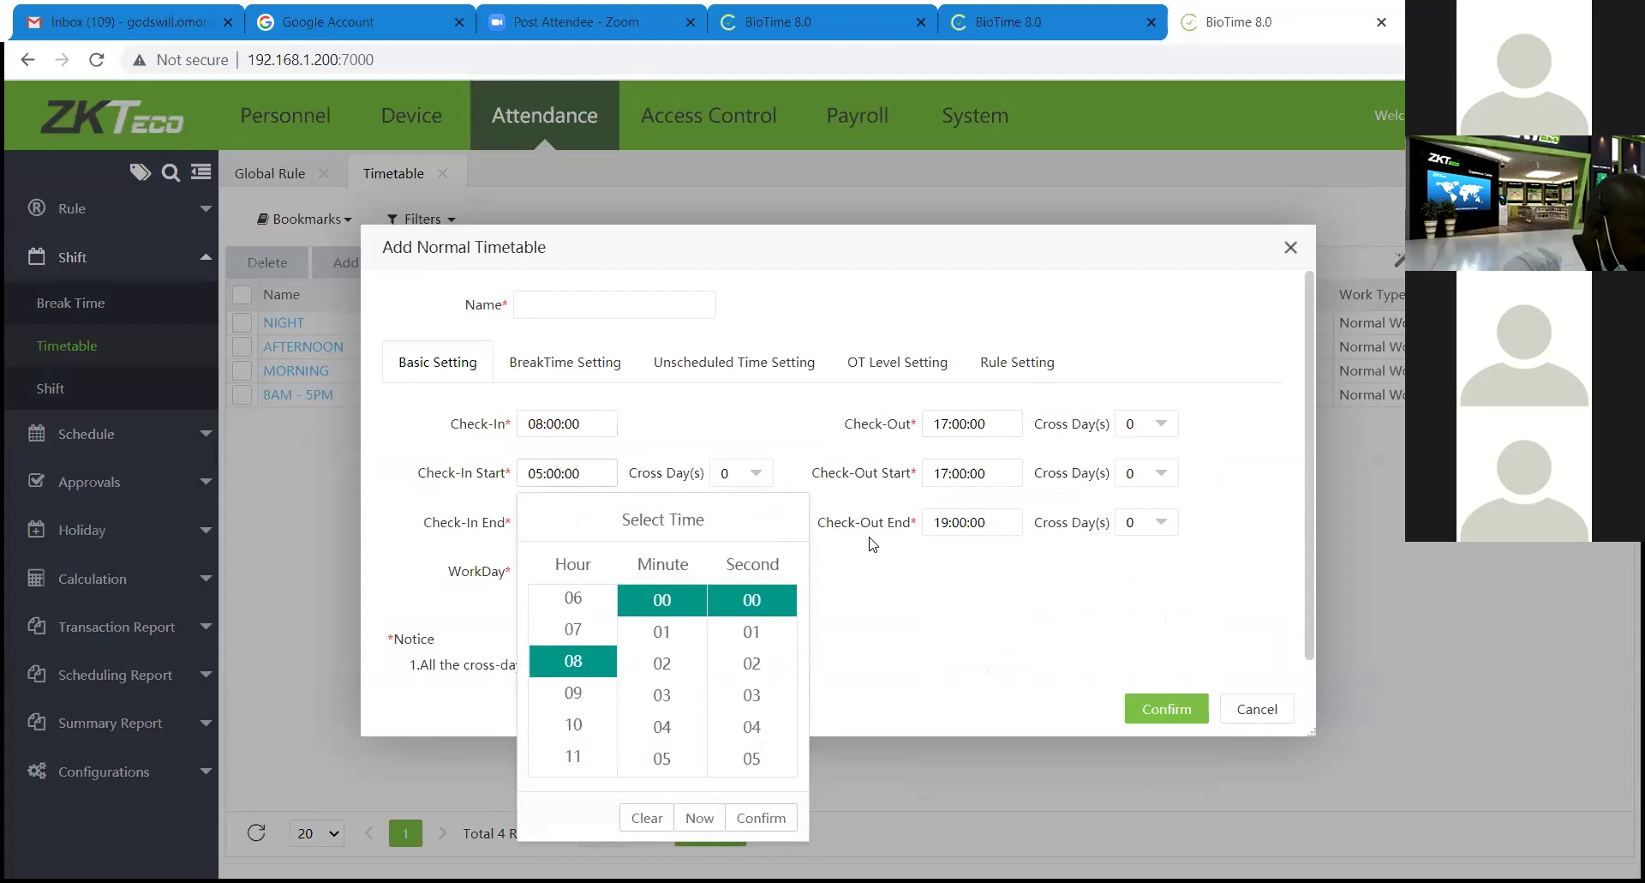
{"action": "left_click", "coordinate": [946, 682]}
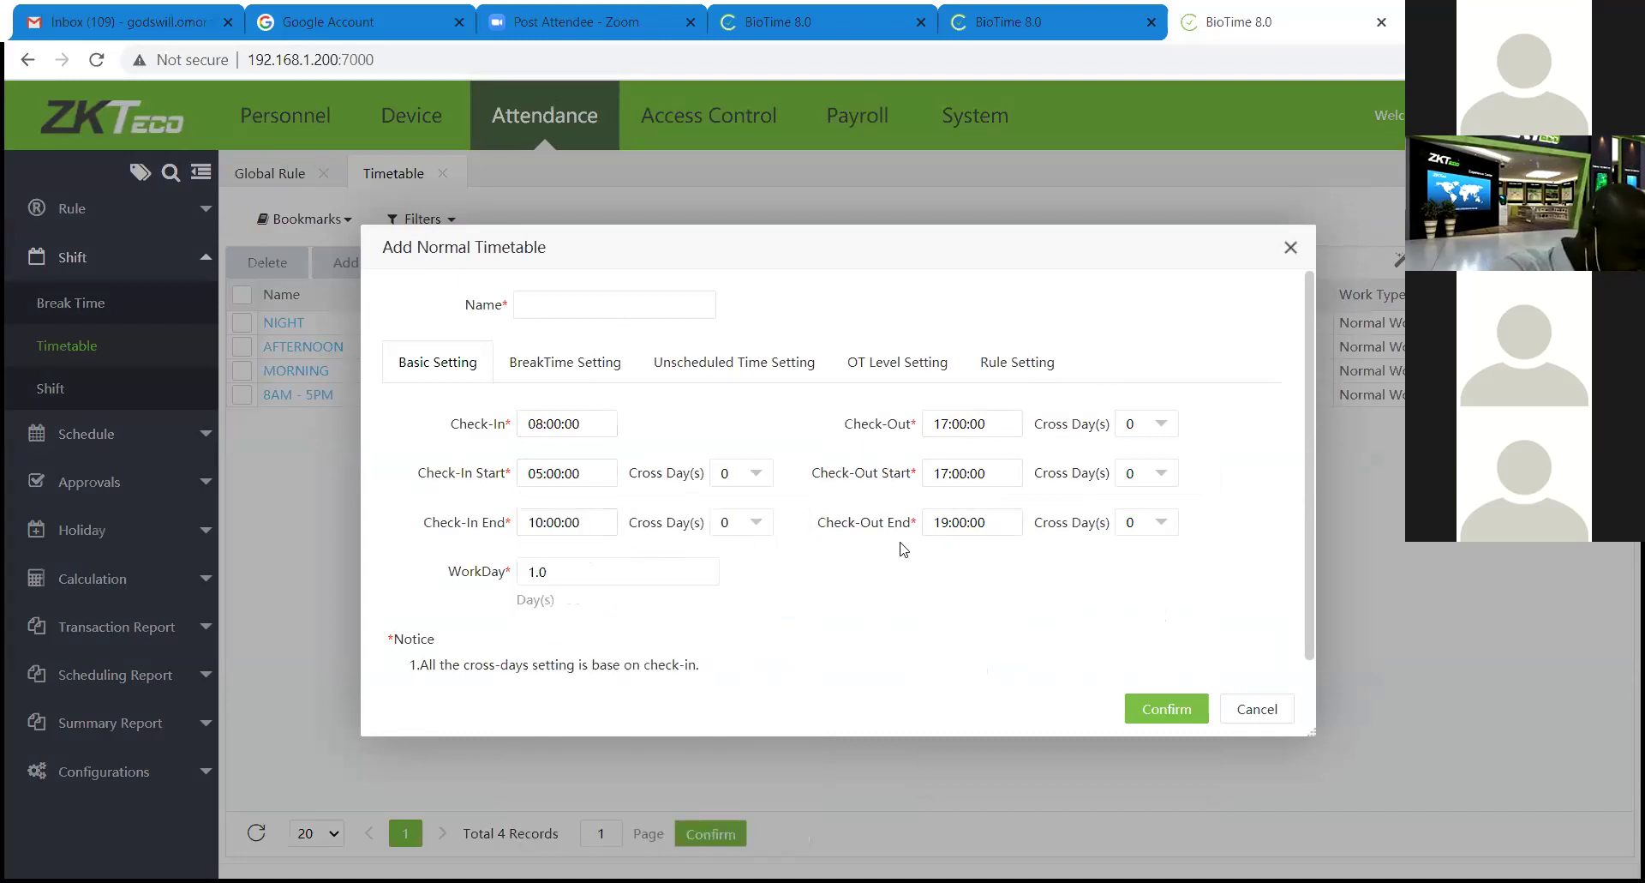
{"action": "left_click", "coordinate": [952, 524]}
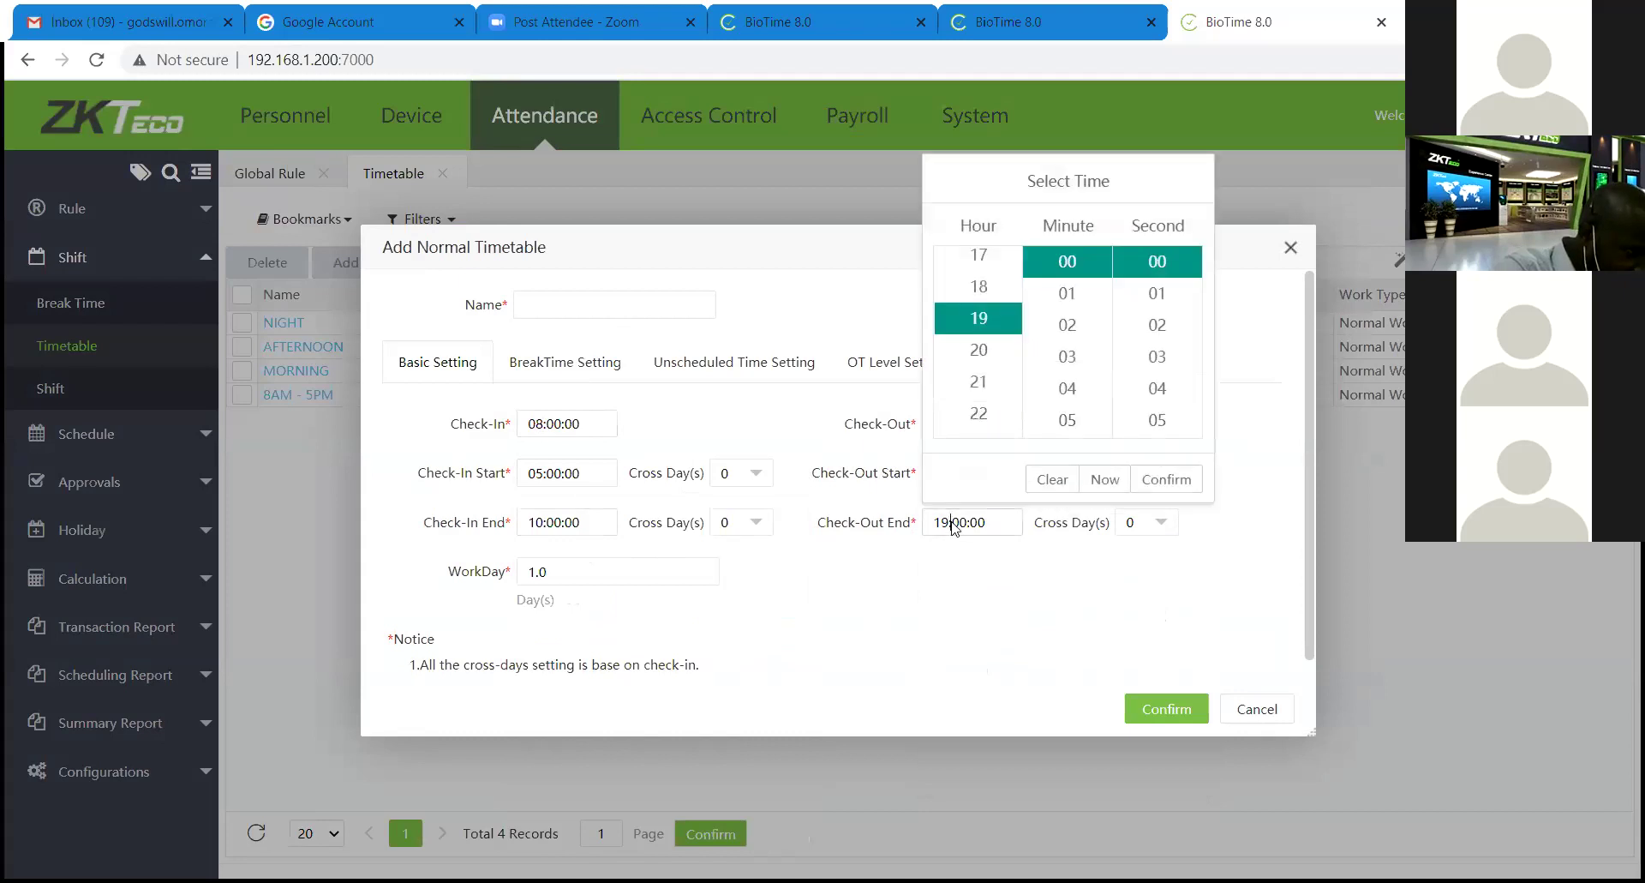
{"action": "key", "text": "BackSpace"}
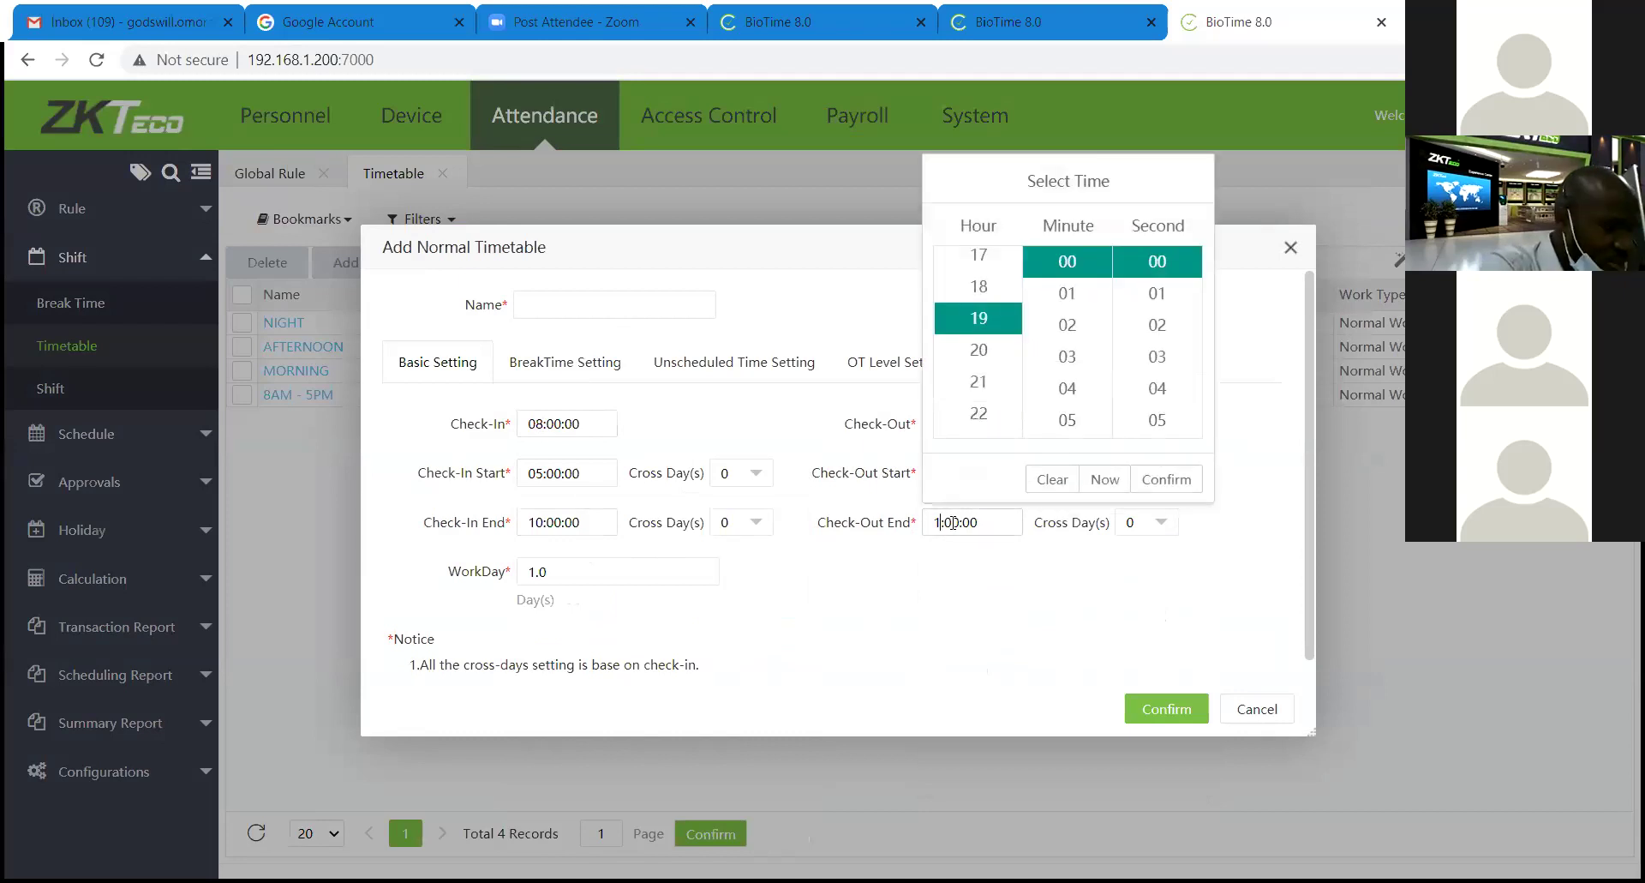
{"action": "key", "text": "BackSpace"}
{"action": "type", "text": "23"}
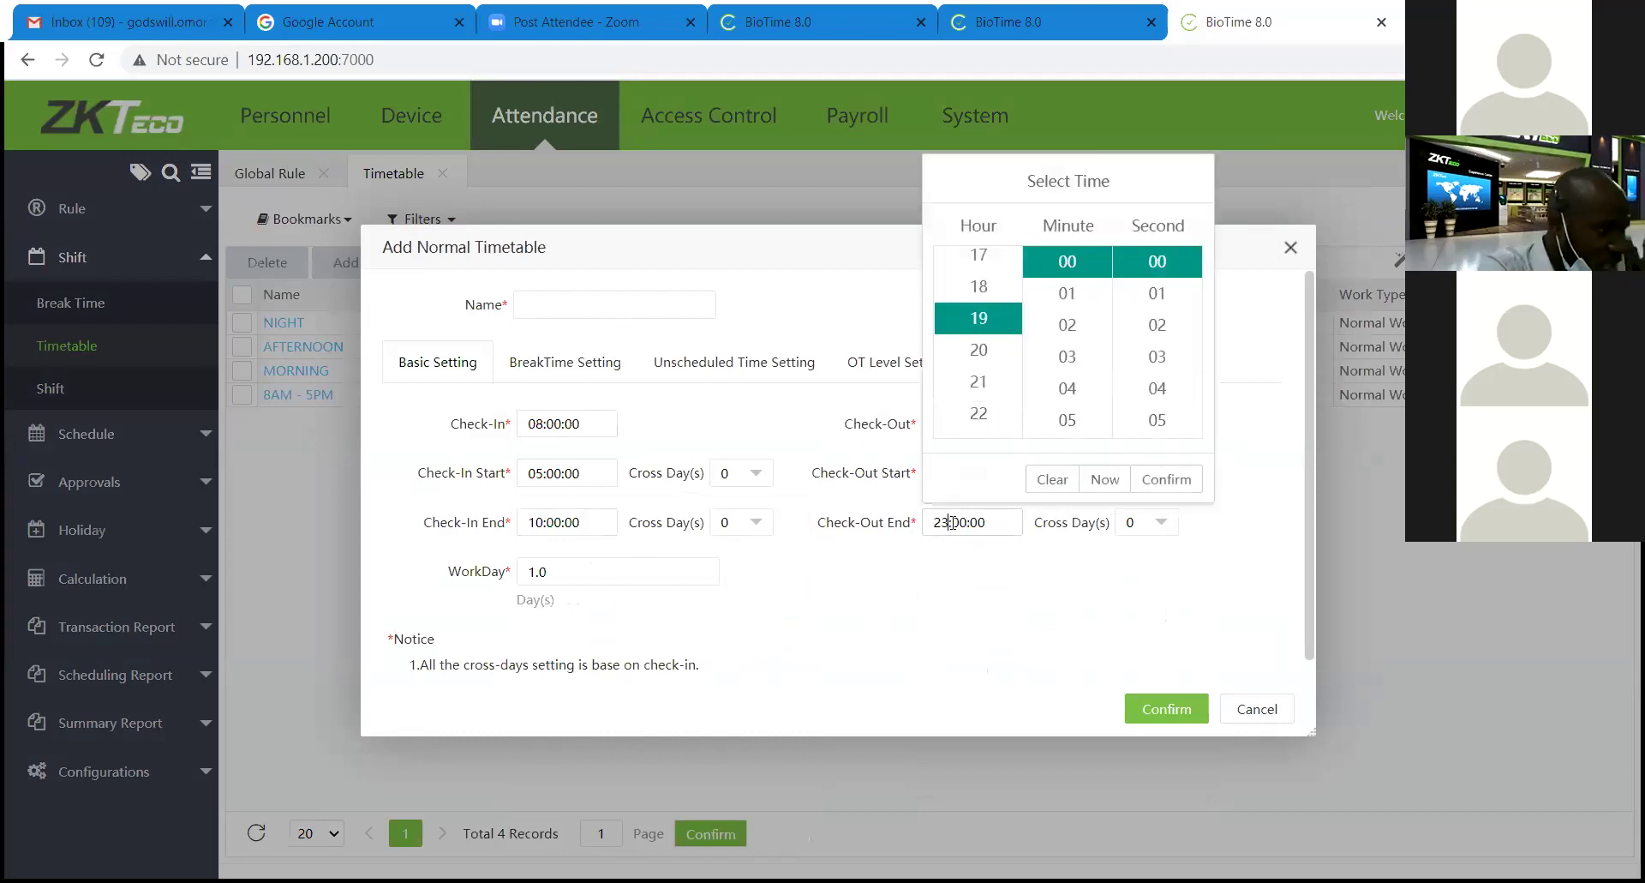
{"action": "left_click", "coordinate": [1122, 650]}
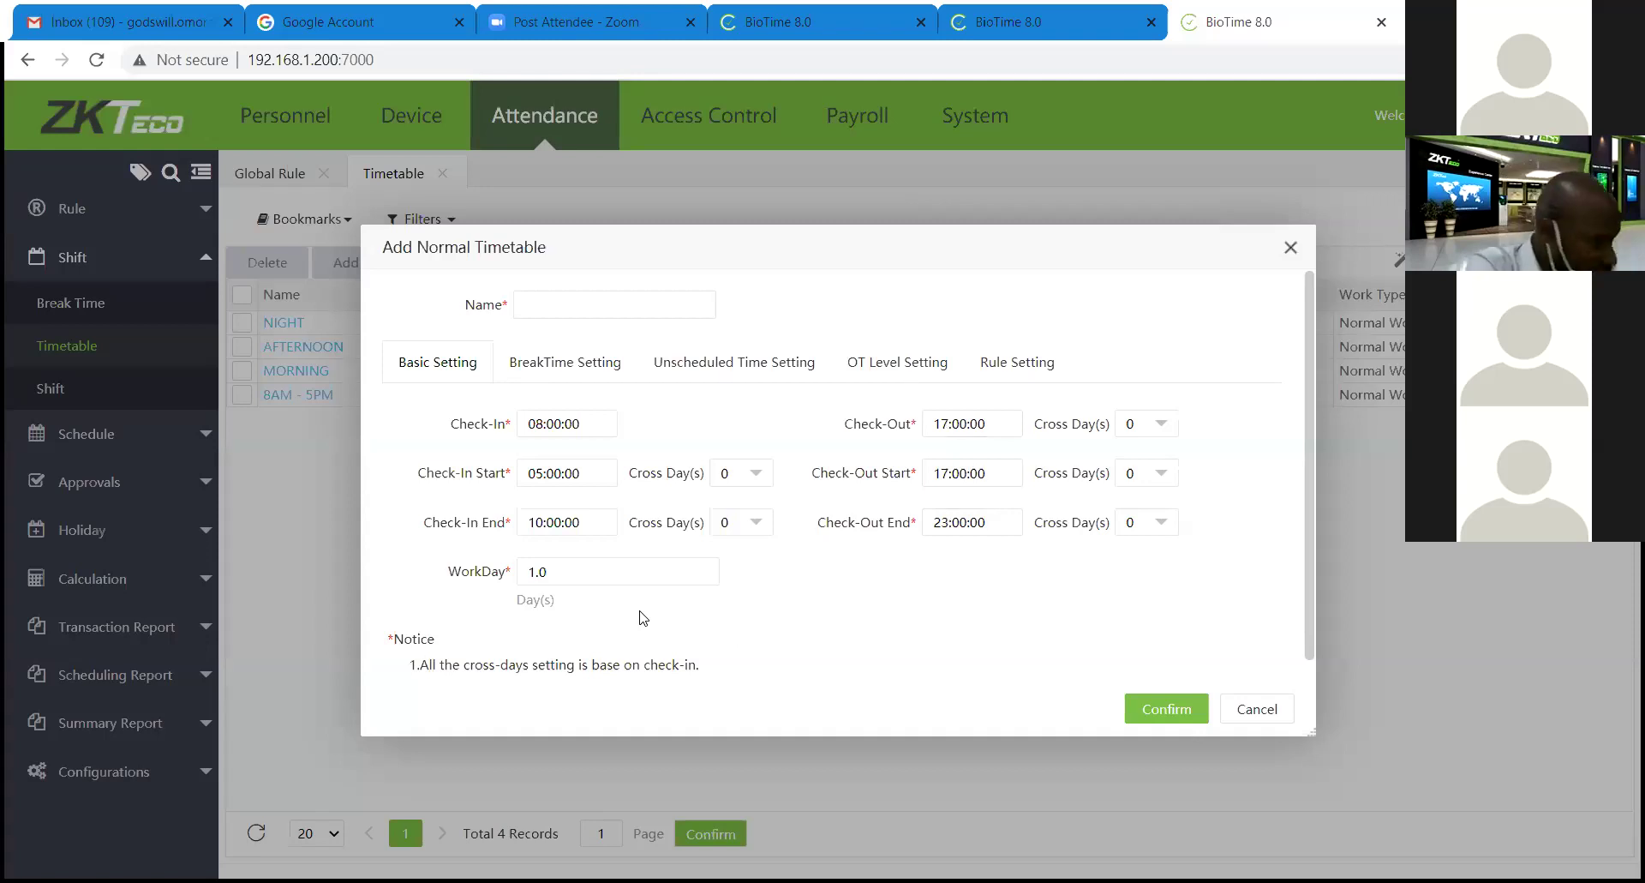
Name the timetable '8am-5pm Normal' and save it.
{"action": "left_click", "coordinate": [1150, 712]}
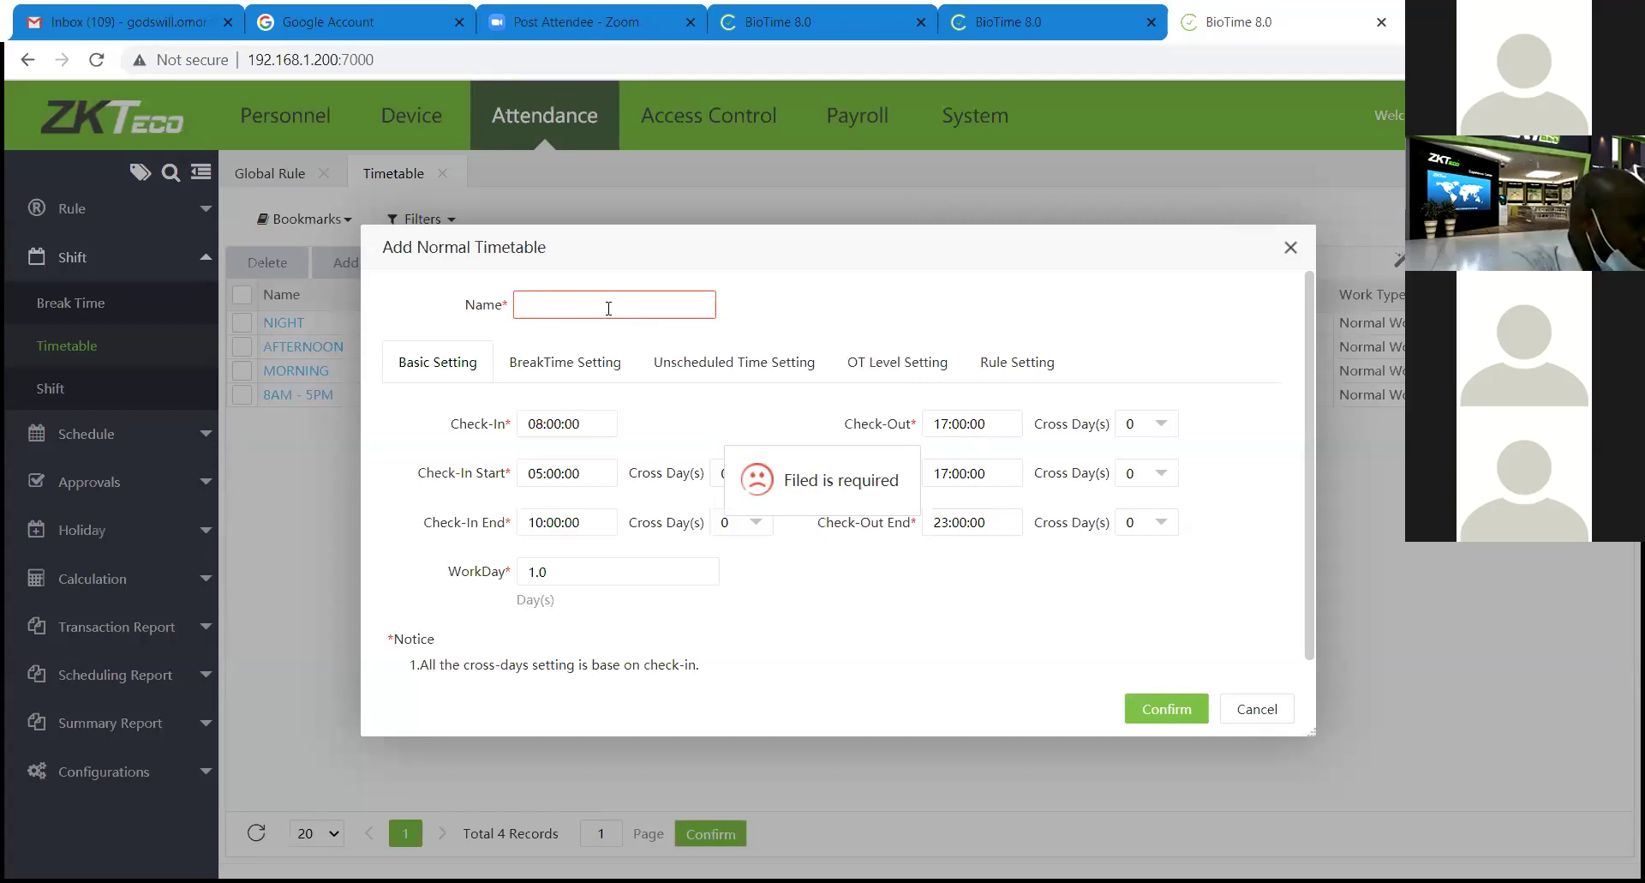
{"action": "left_click", "coordinate": [608, 307]}
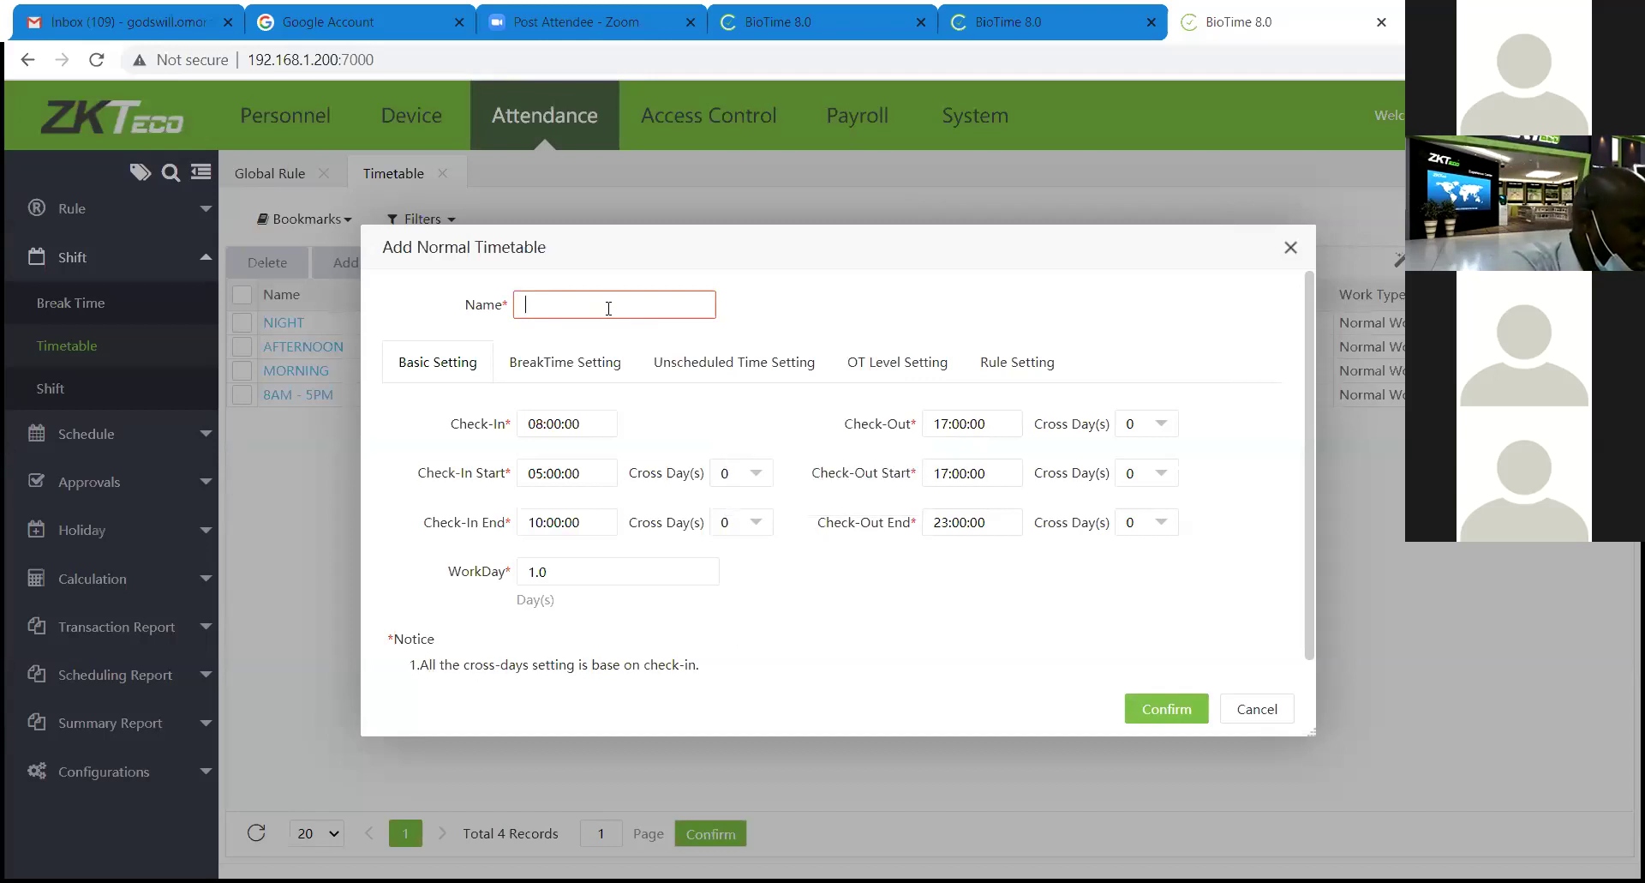
{"action": "type", "text": "8am"}
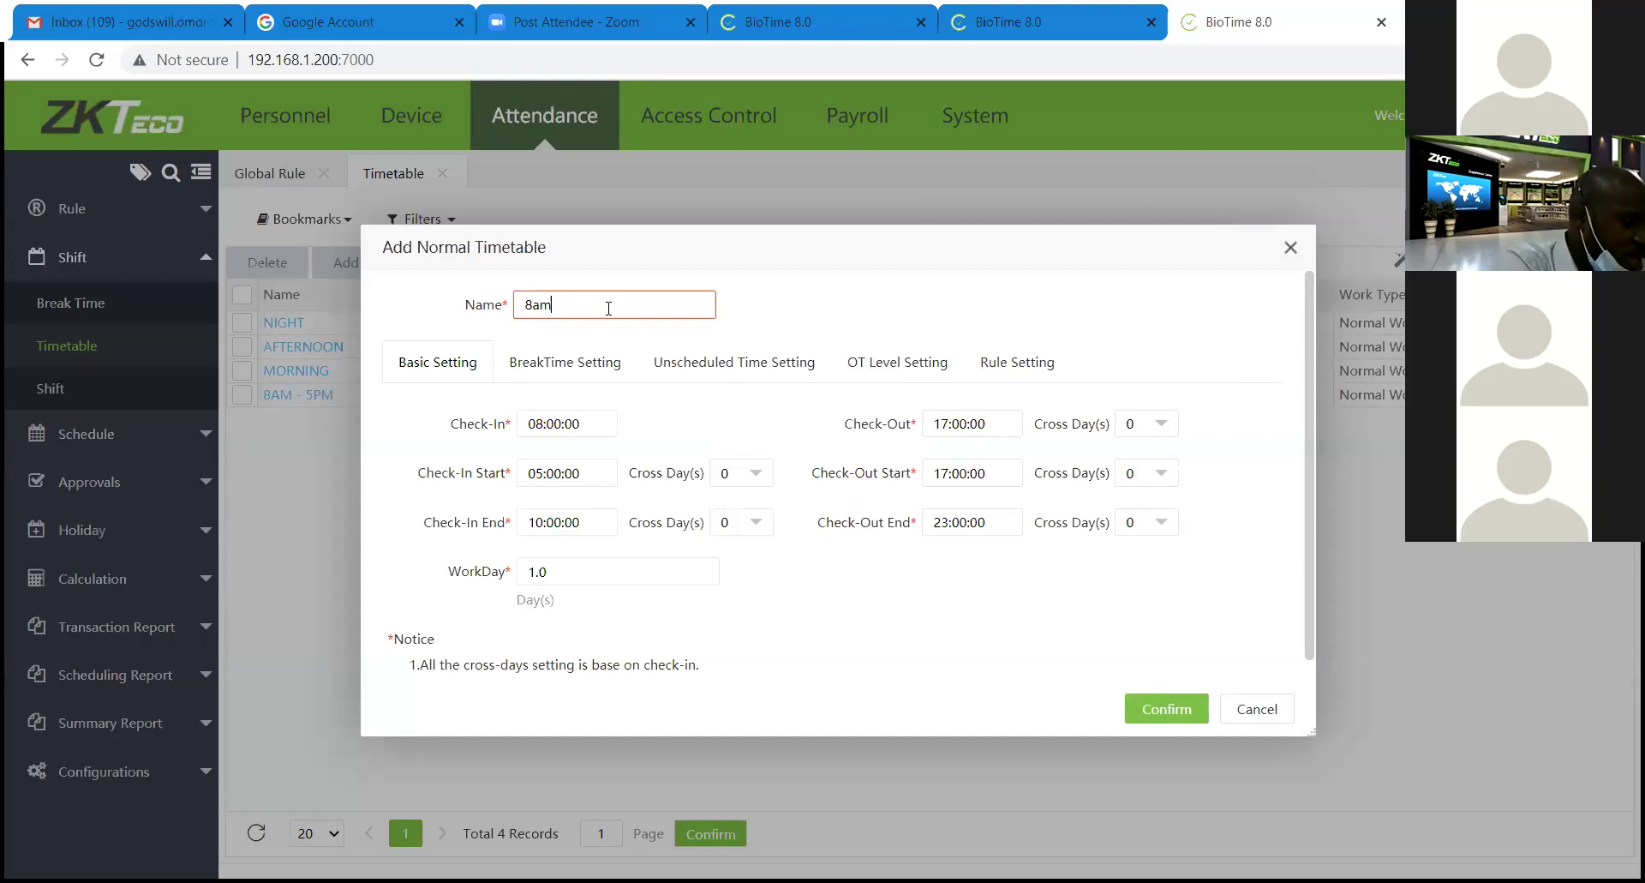
{"action": "type", "text": "-5pm"}
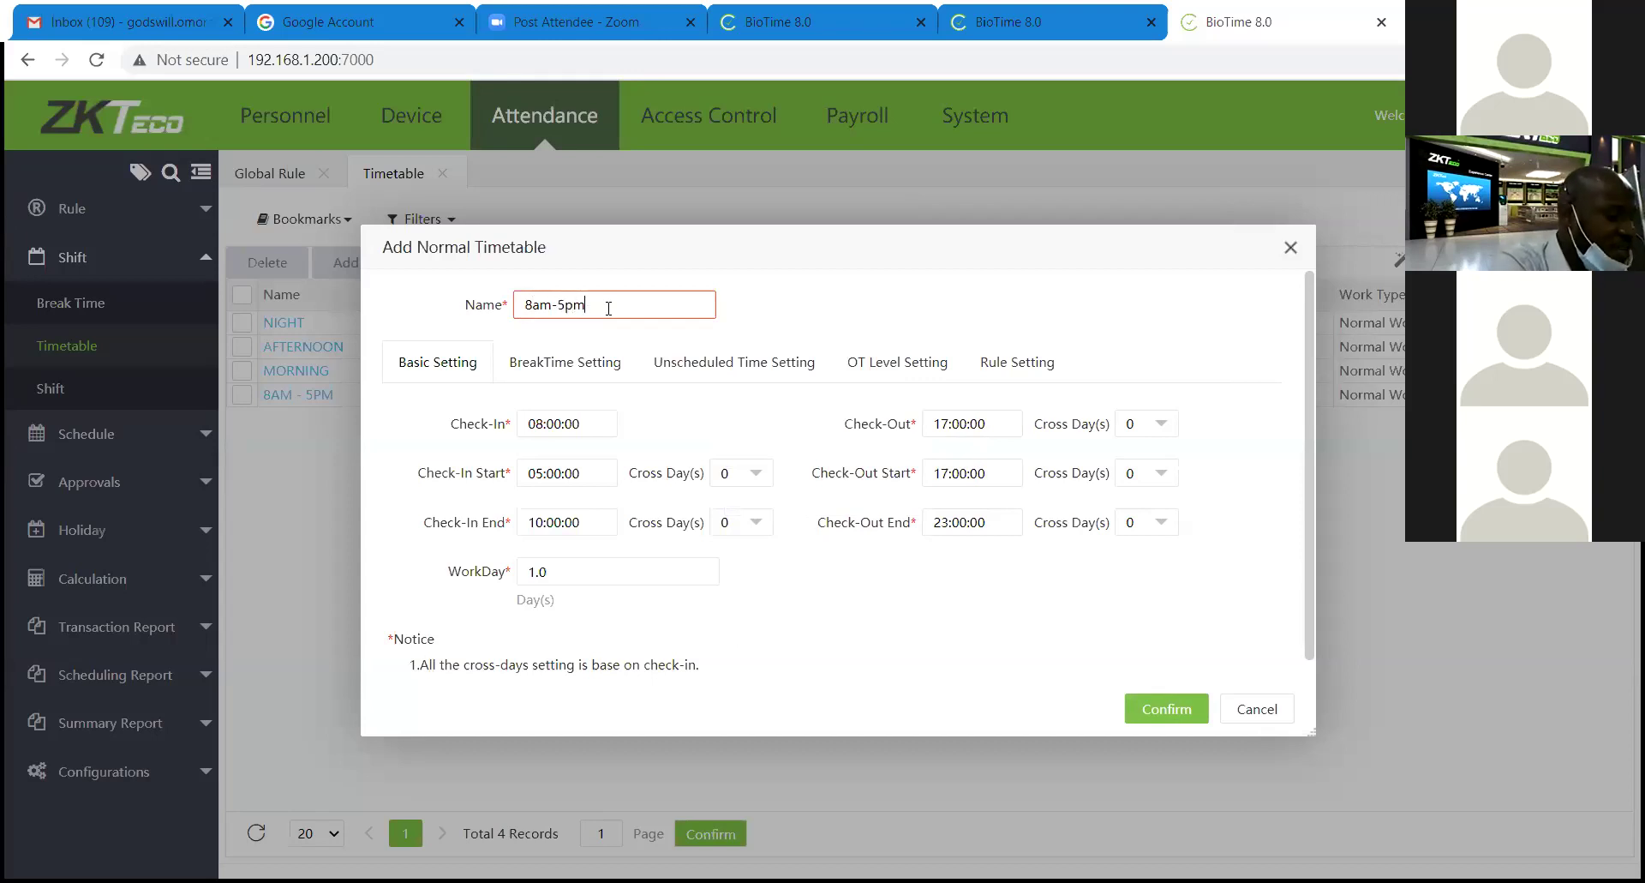
{"action": "type", "text": " Normal"}
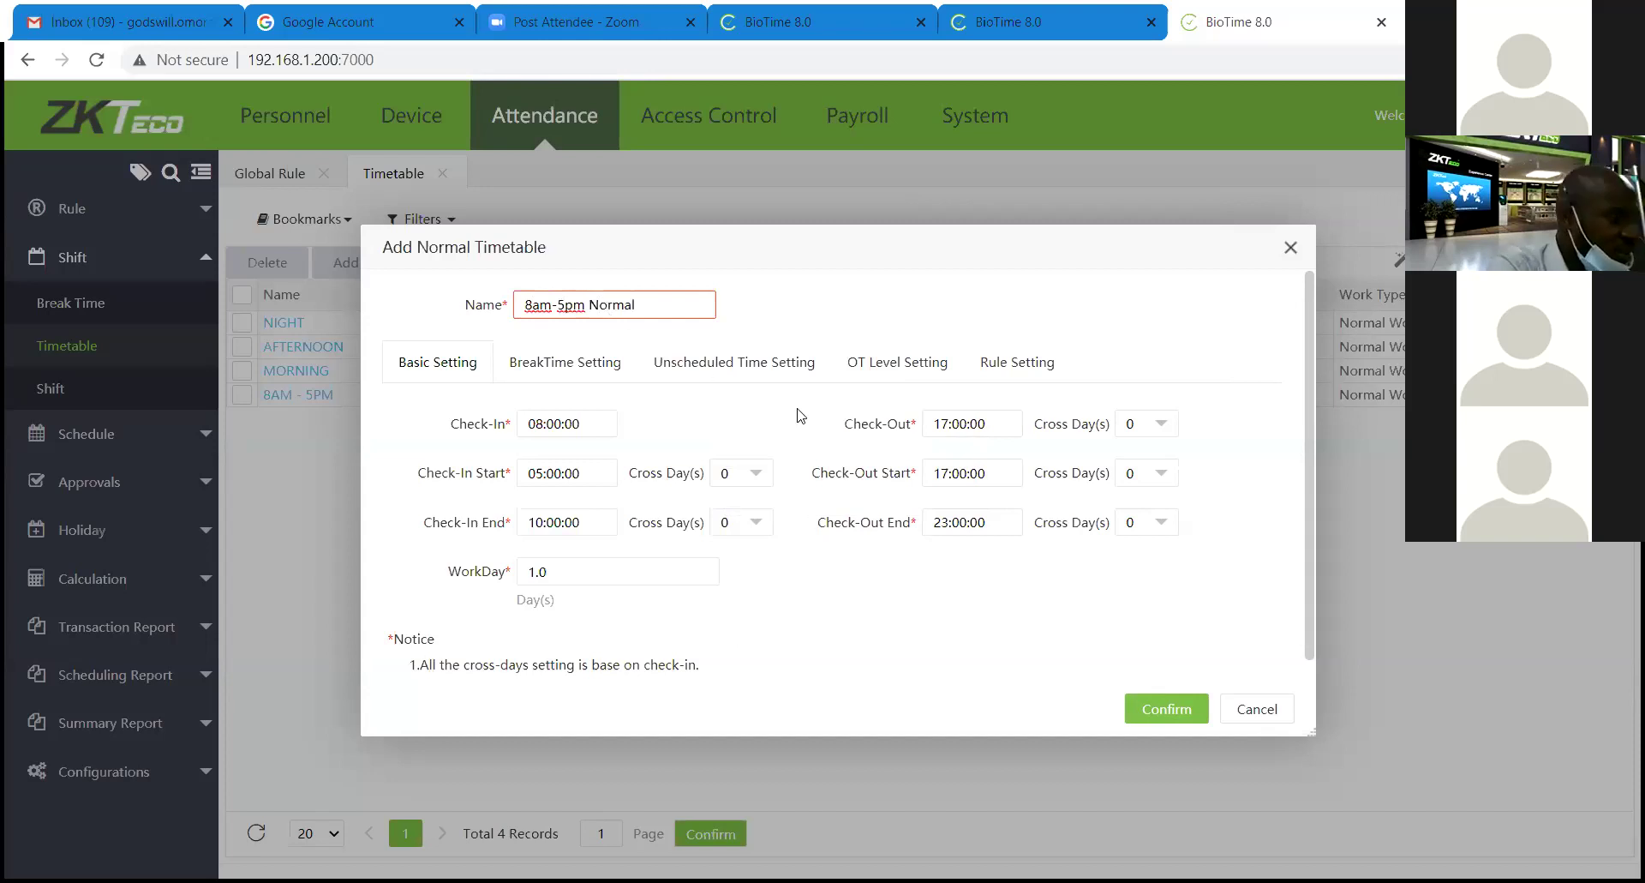
{"action": "left_click", "coordinate": [1192, 714]}
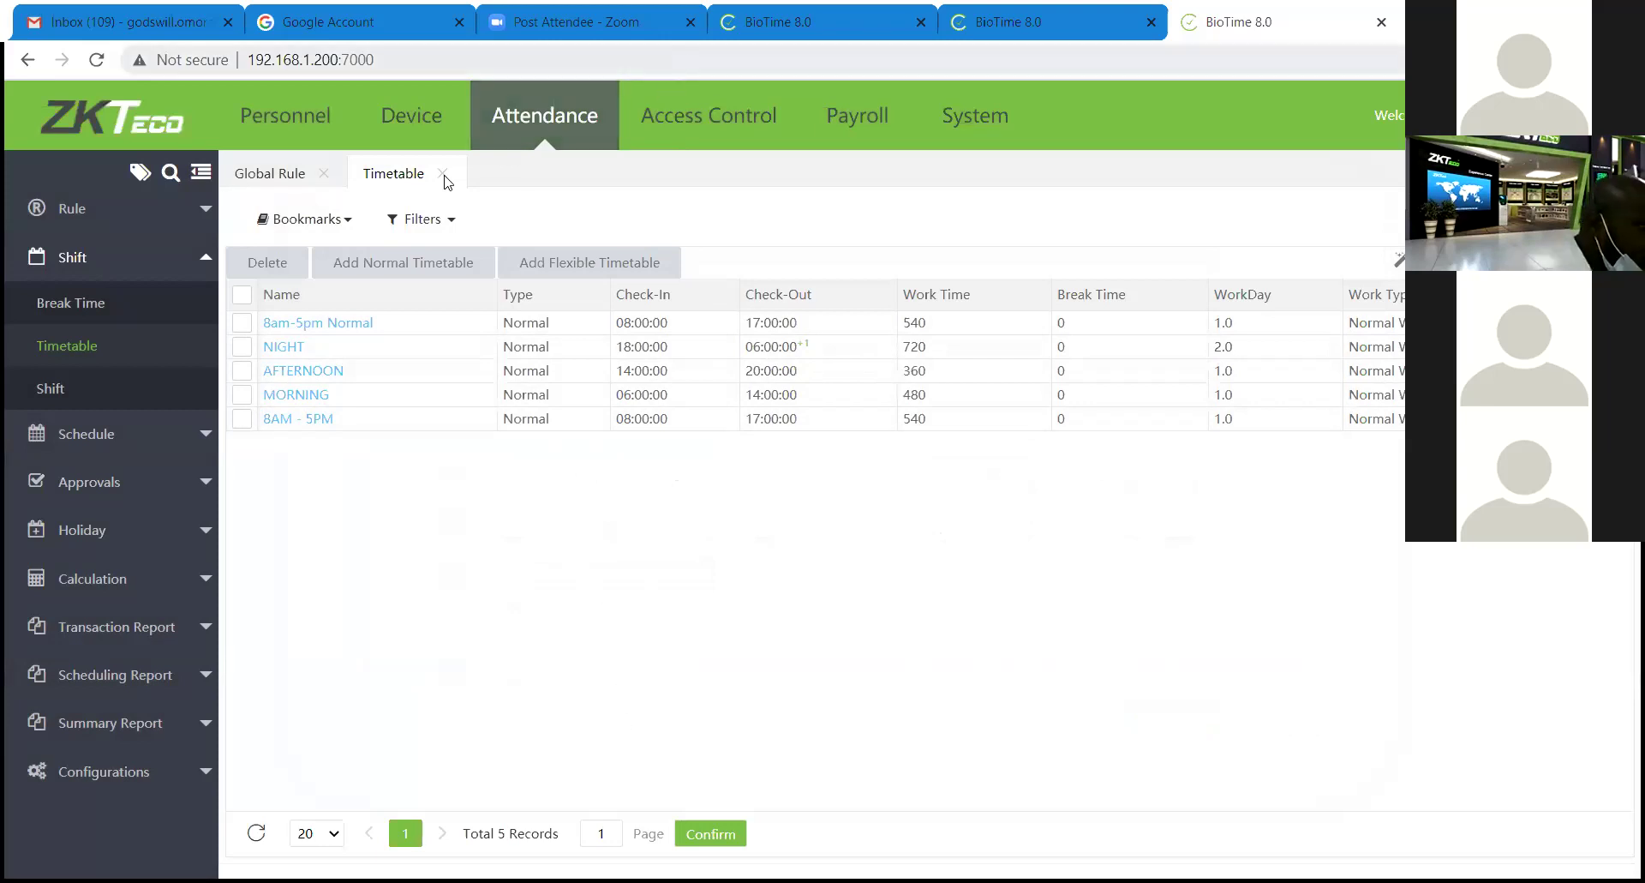
Create and save a shift named 'normal standard time' with the 8am-5pm Normal timetable ticked.
{"action": "left_click", "coordinate": [53, 388]}
{"action": "left_click", "coordinate": [261, 273]}
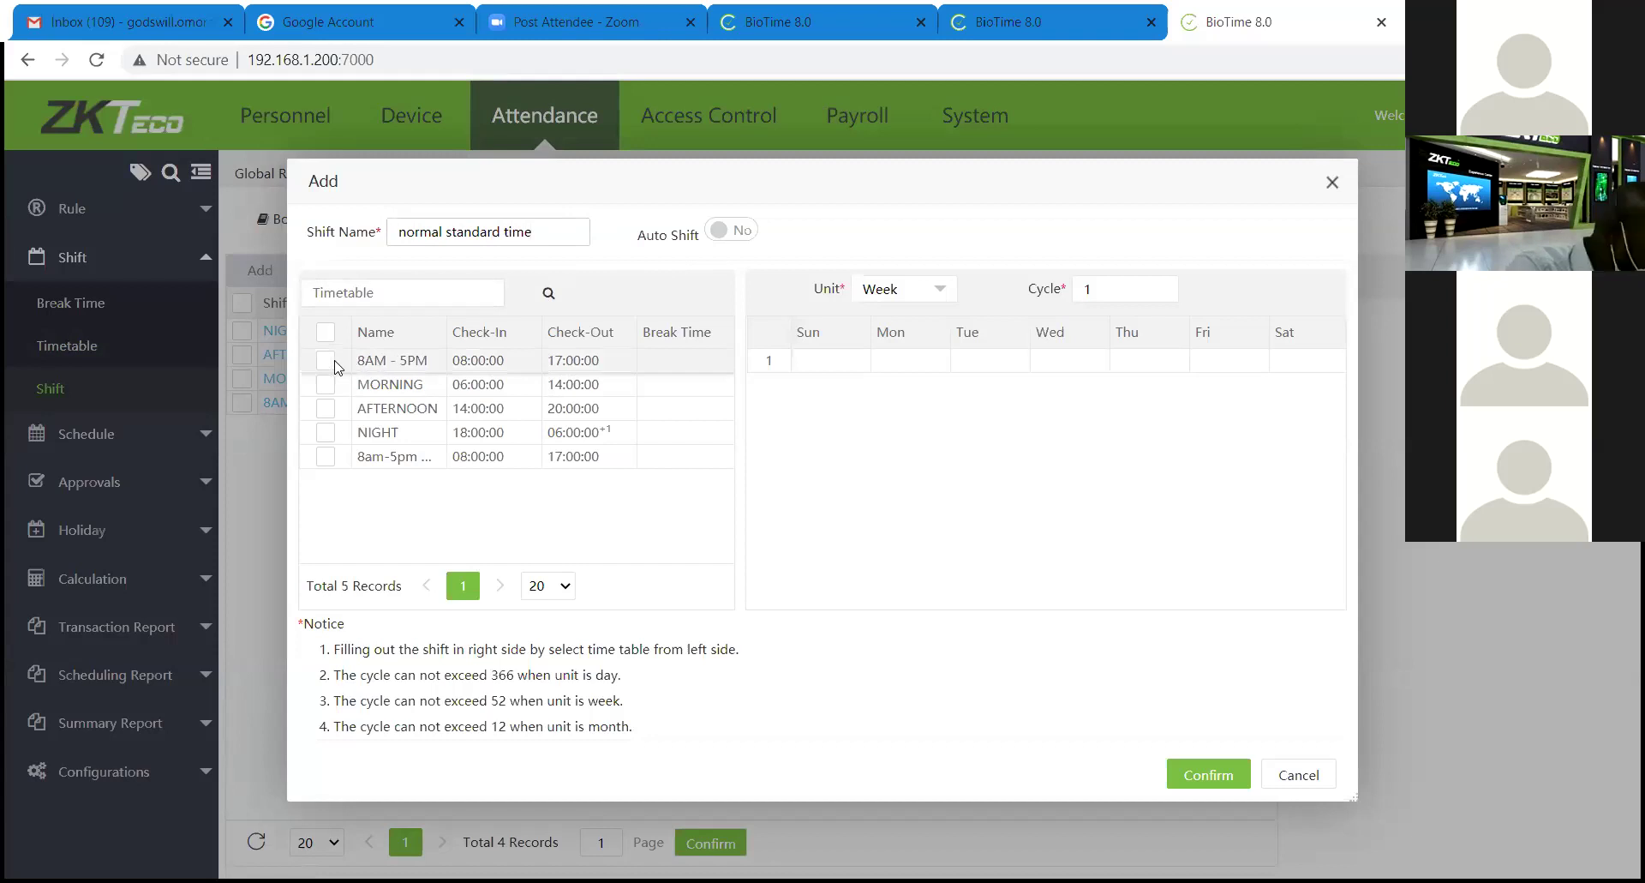
{"action": "left_click", "coordinate": [326, 456]}
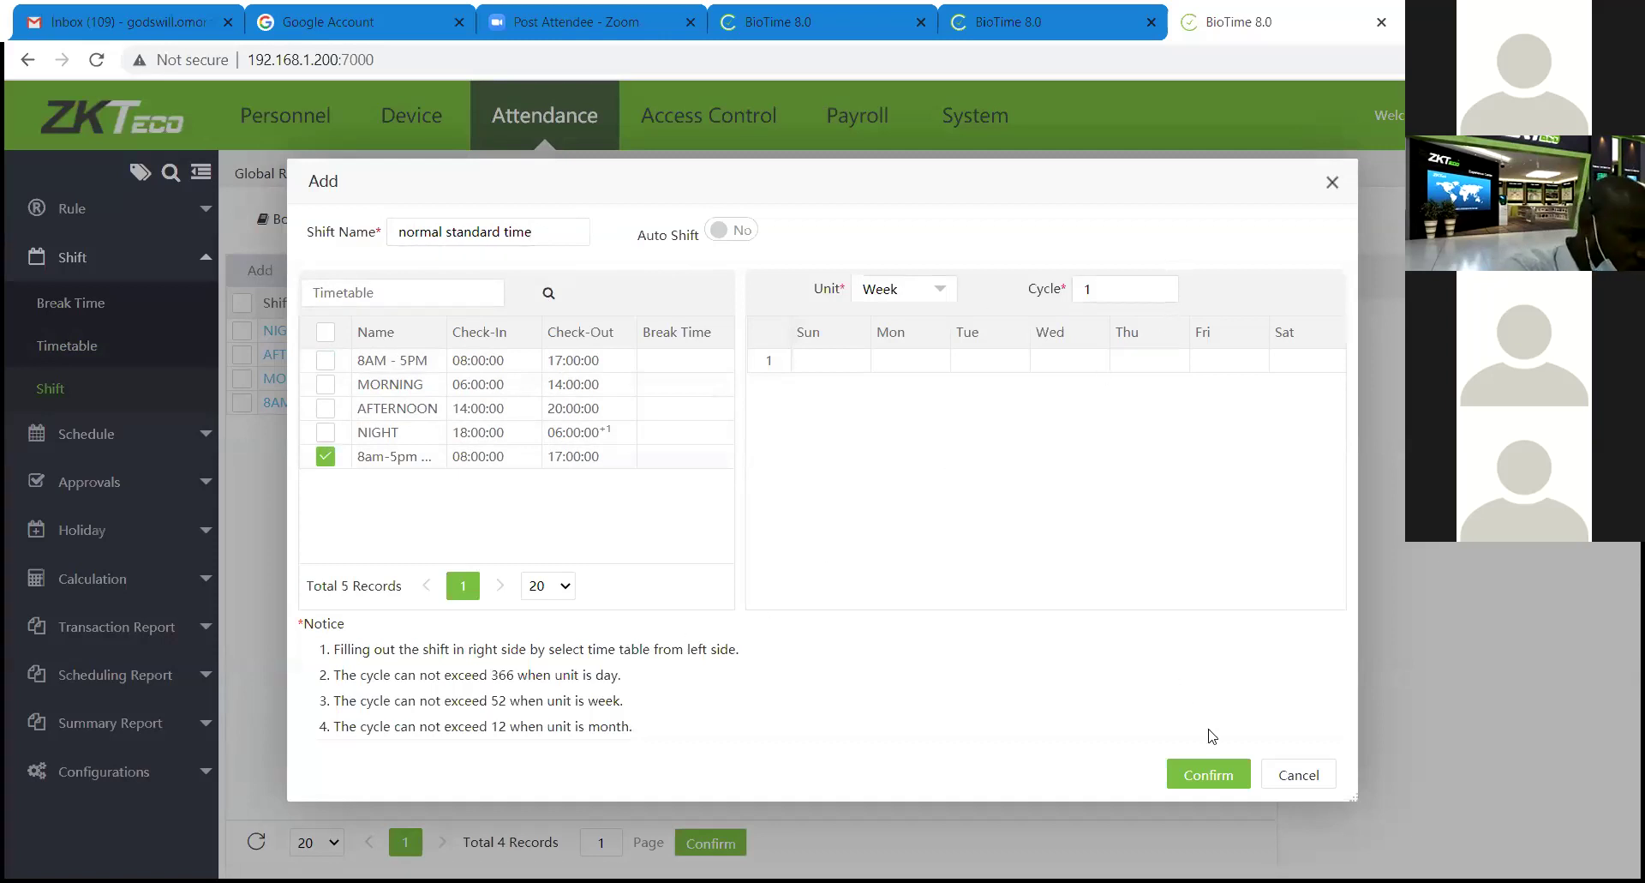
{"action": "left_click", "coordinate": [1210, 774]}
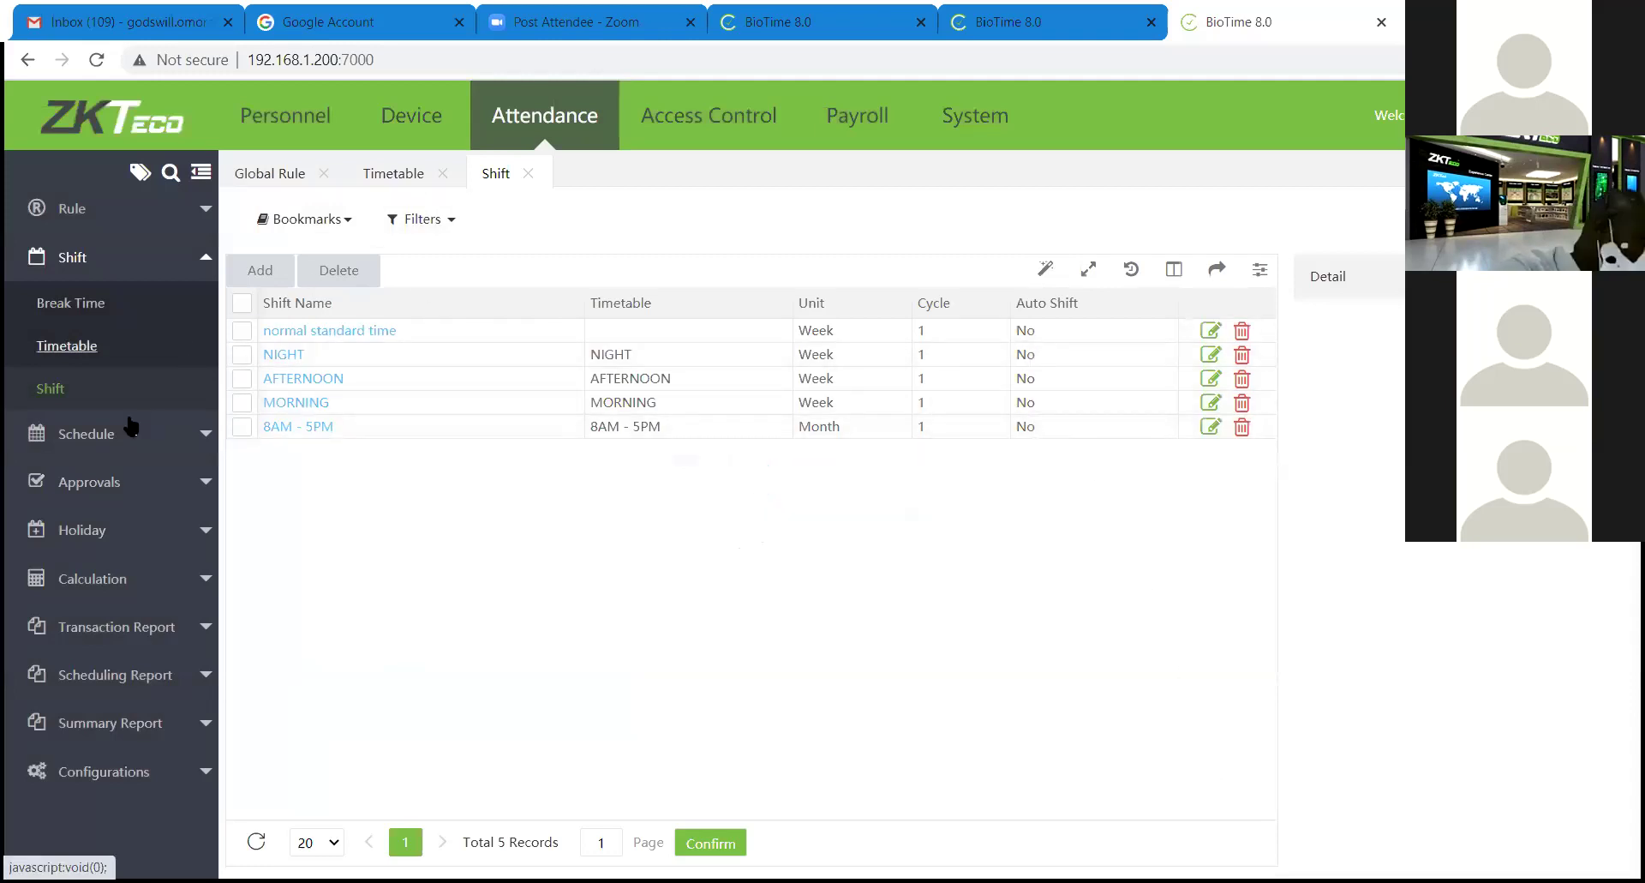
In Employee Schedule, assign employee 1 the normal standard time shift for 2020-09-01 to 2020-09-30.
{"action": "left_click", "coordinate": [108, 435]}
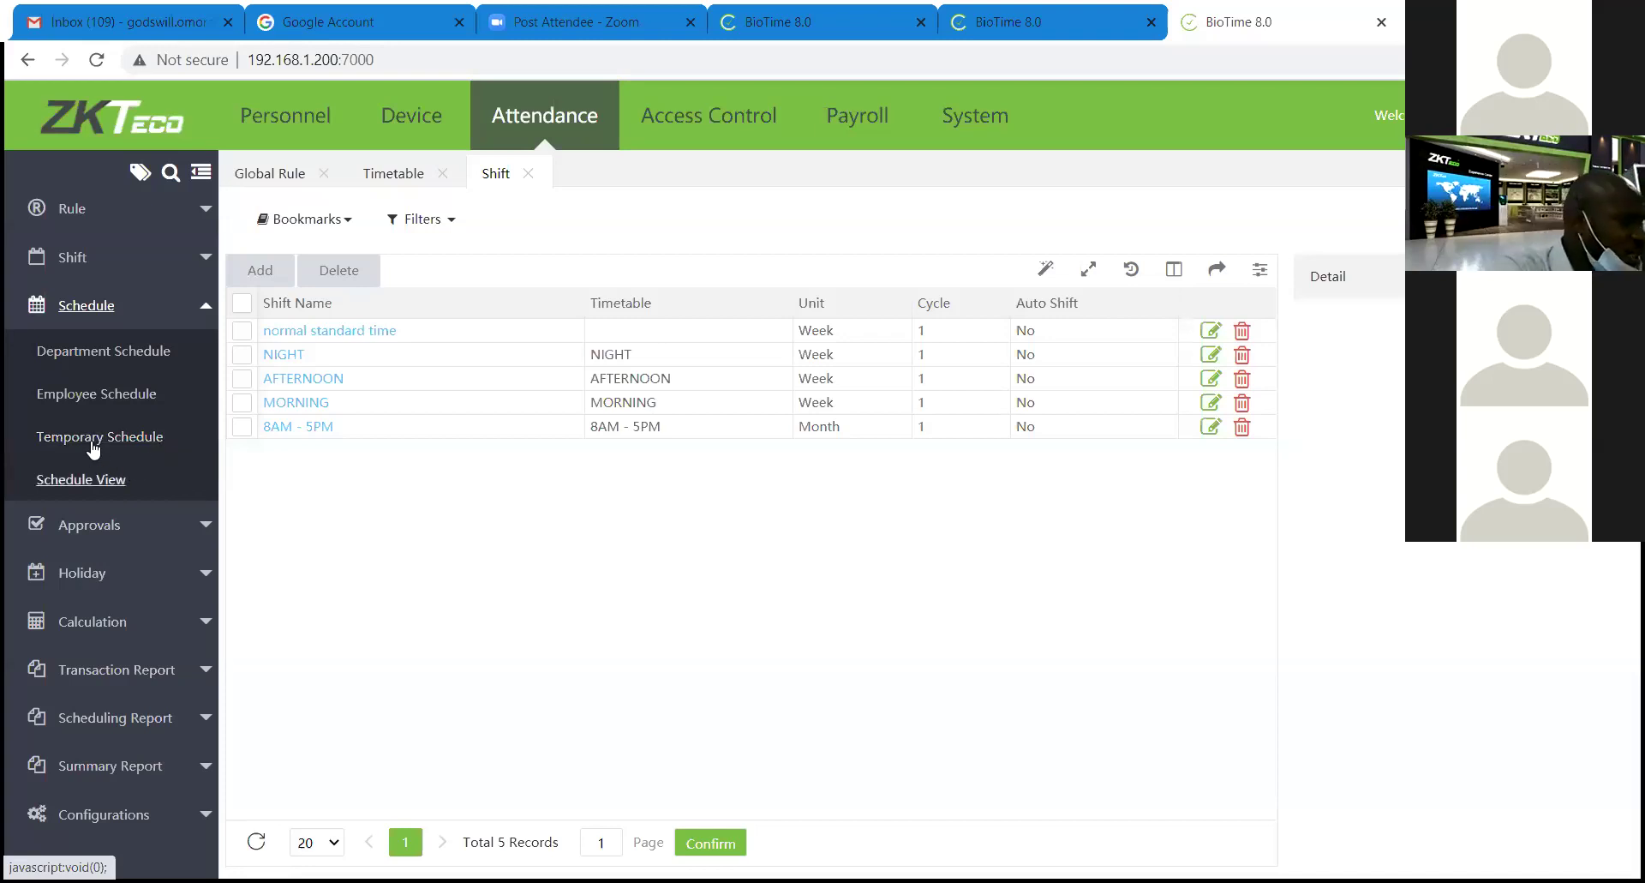
{"action": "left_click", "coordinate": [81, 397]}
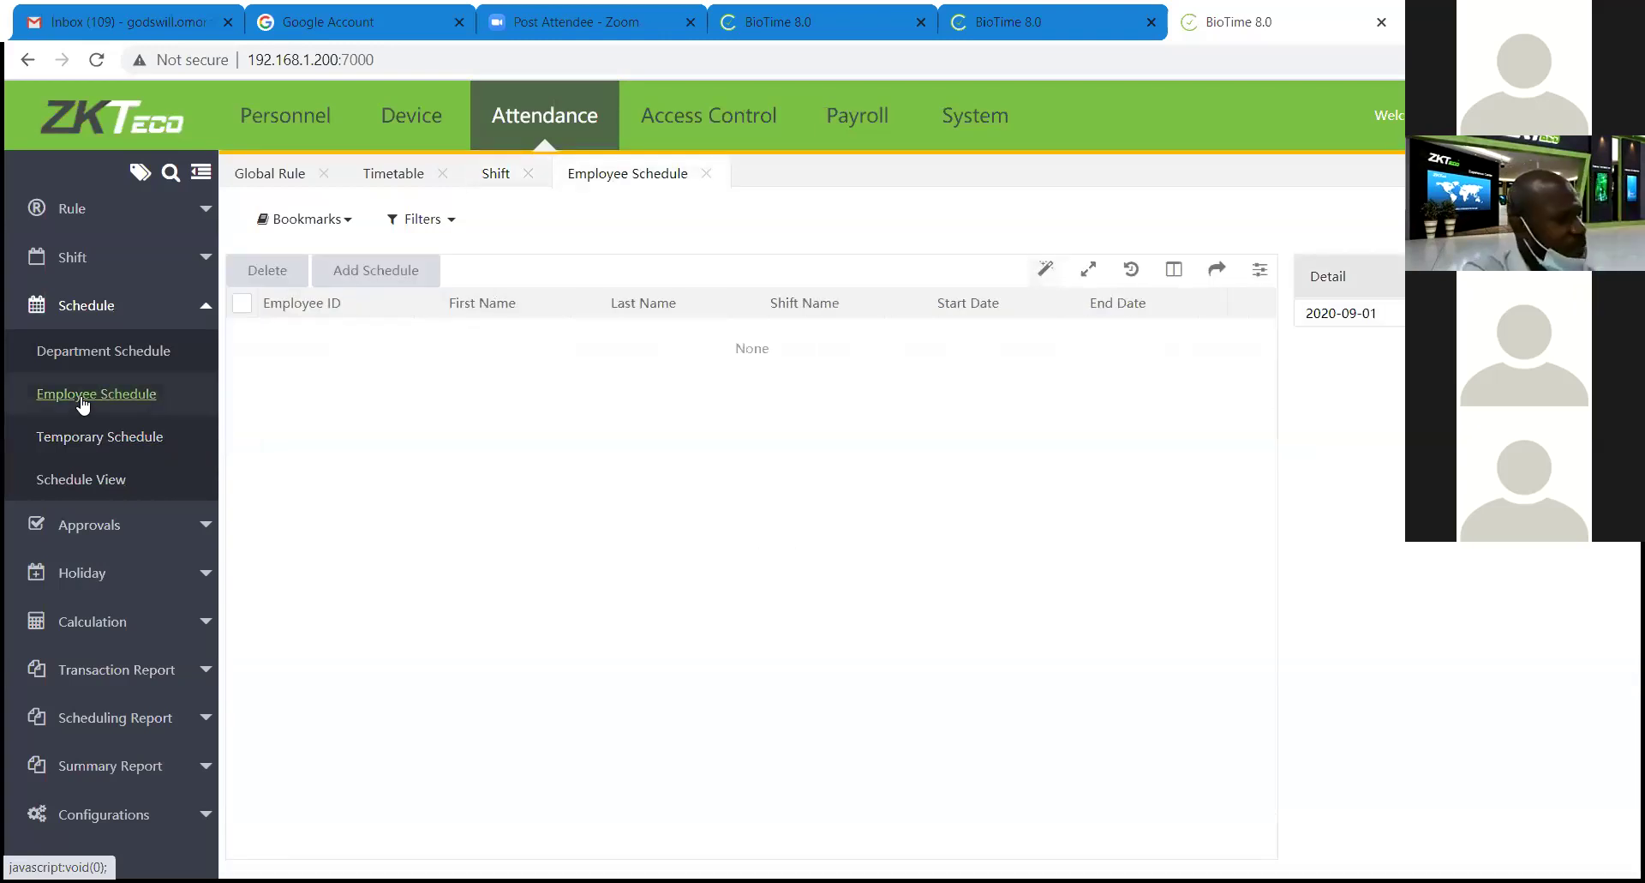
{"action": "left_click", "coordinate": [371, 274]}
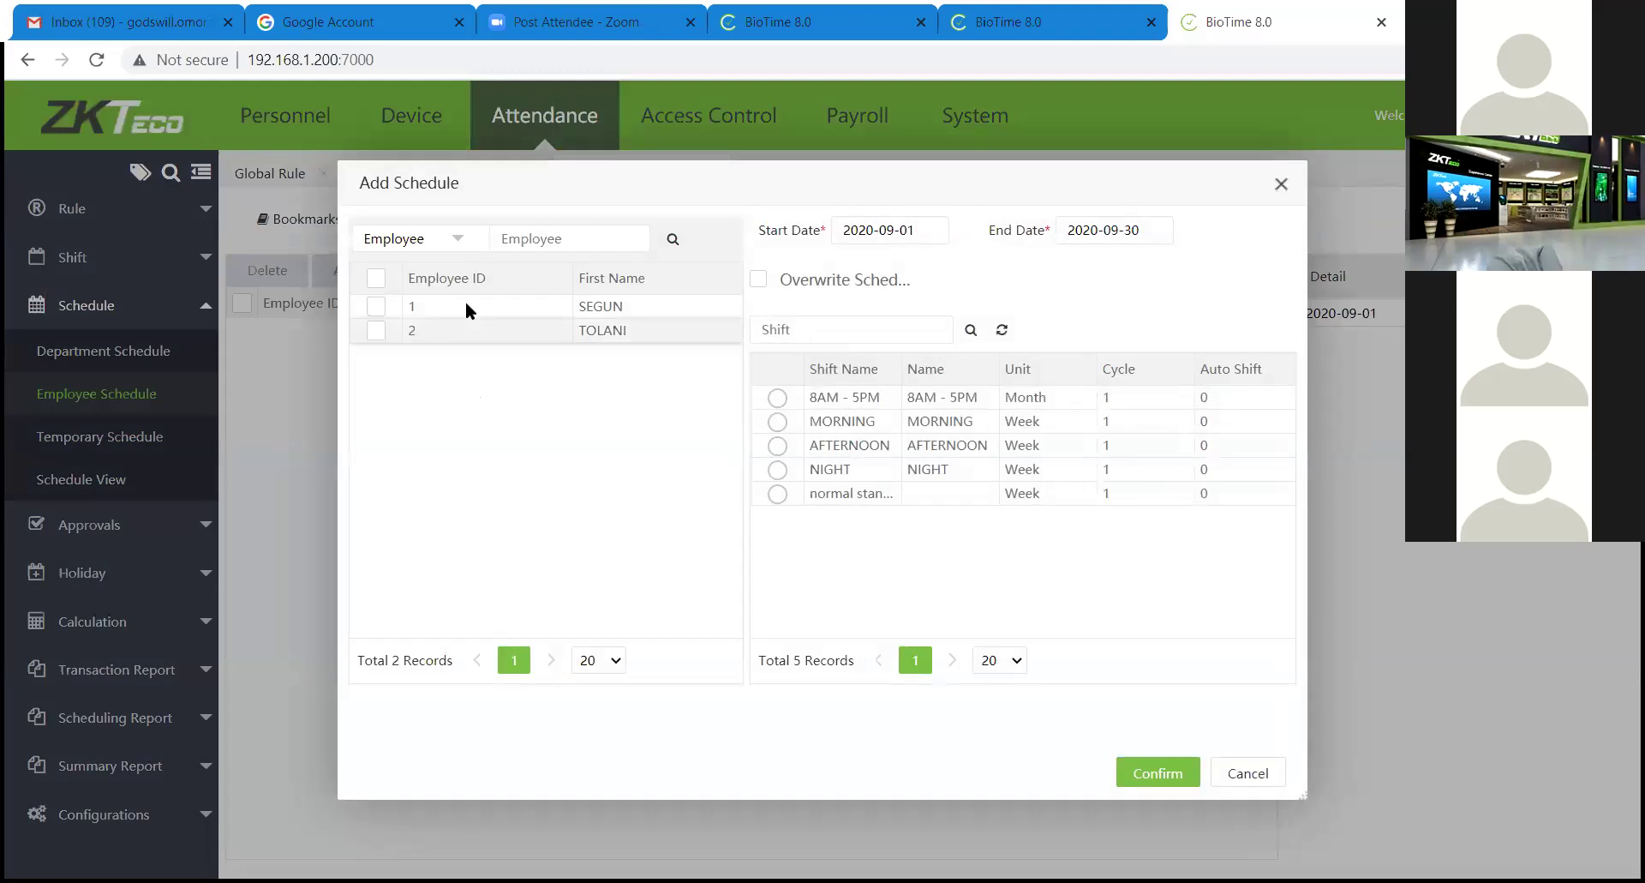
{"action": "left_click", "coordinate": [375, 306]}
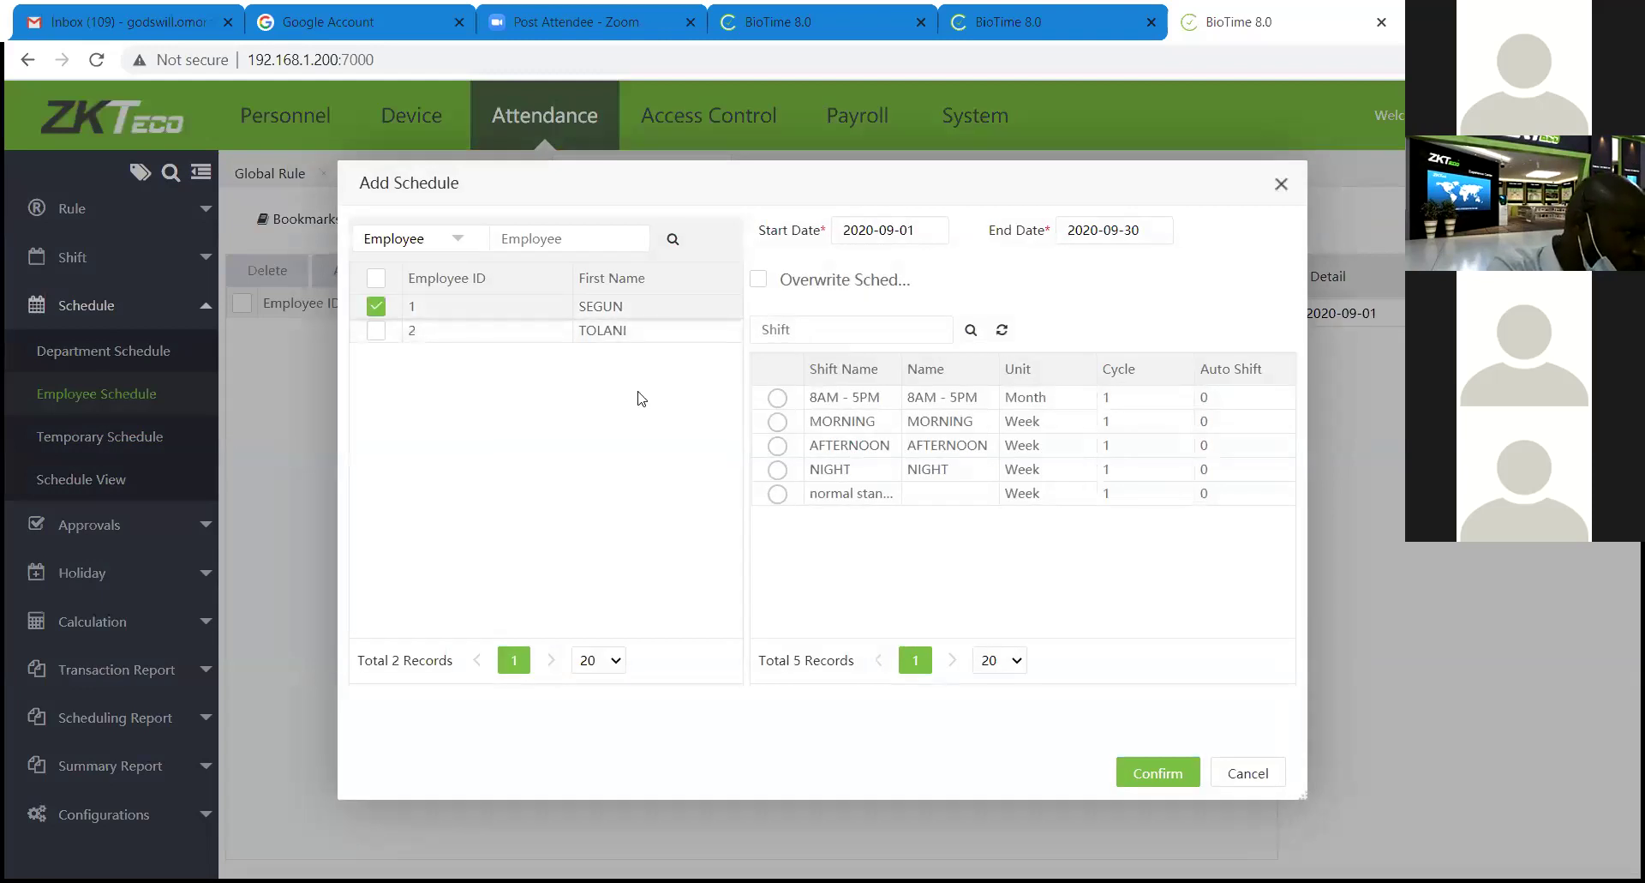
{"action": "left_click", "coordinate": [777, 495]}
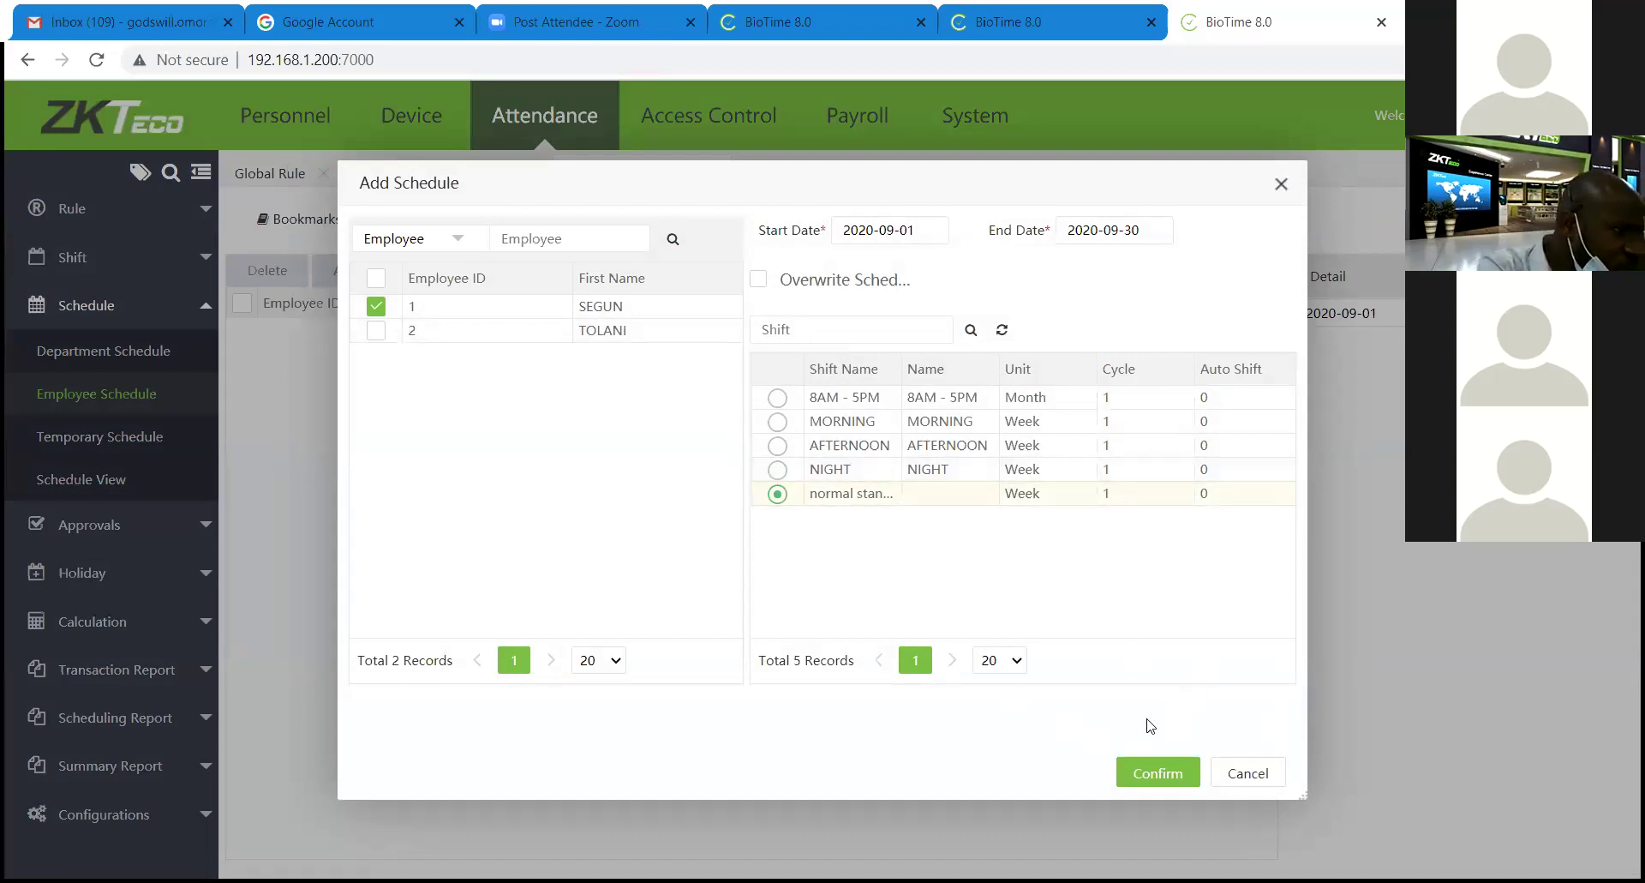
{"action": "left_click", "coordinate": [1169, 775]}
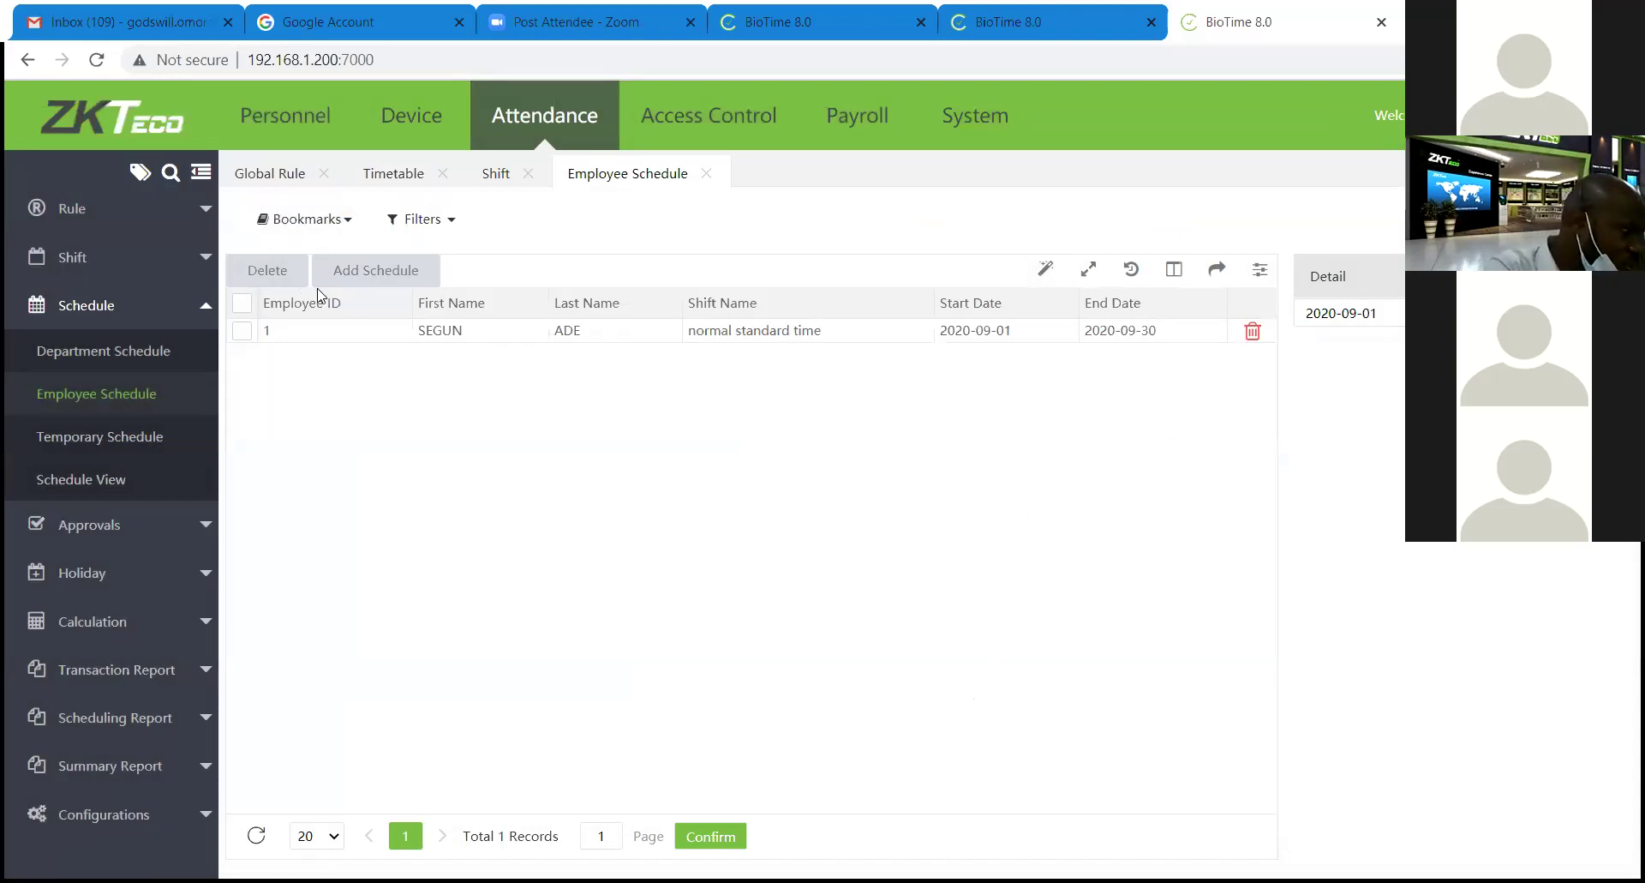
Start a new temporary schedule for employee 2 only, with the 8AM - 5PM timetable selected.
{"action": "left_click", "coordinate": [161, 441]}
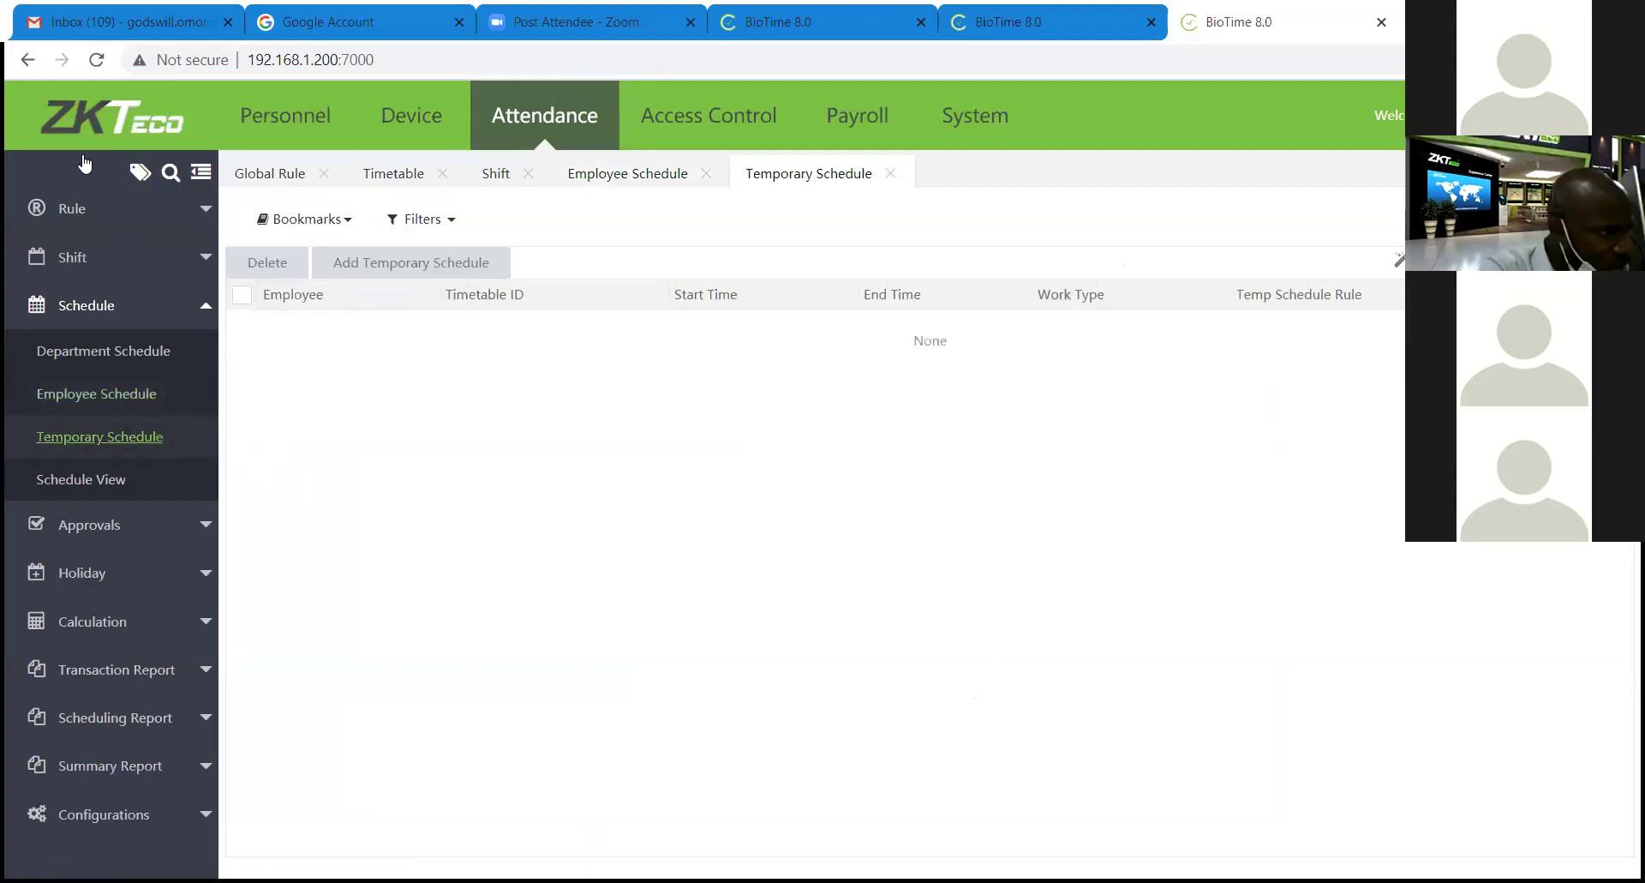
{"action": "left_click", "coordinate": [396, 267]}
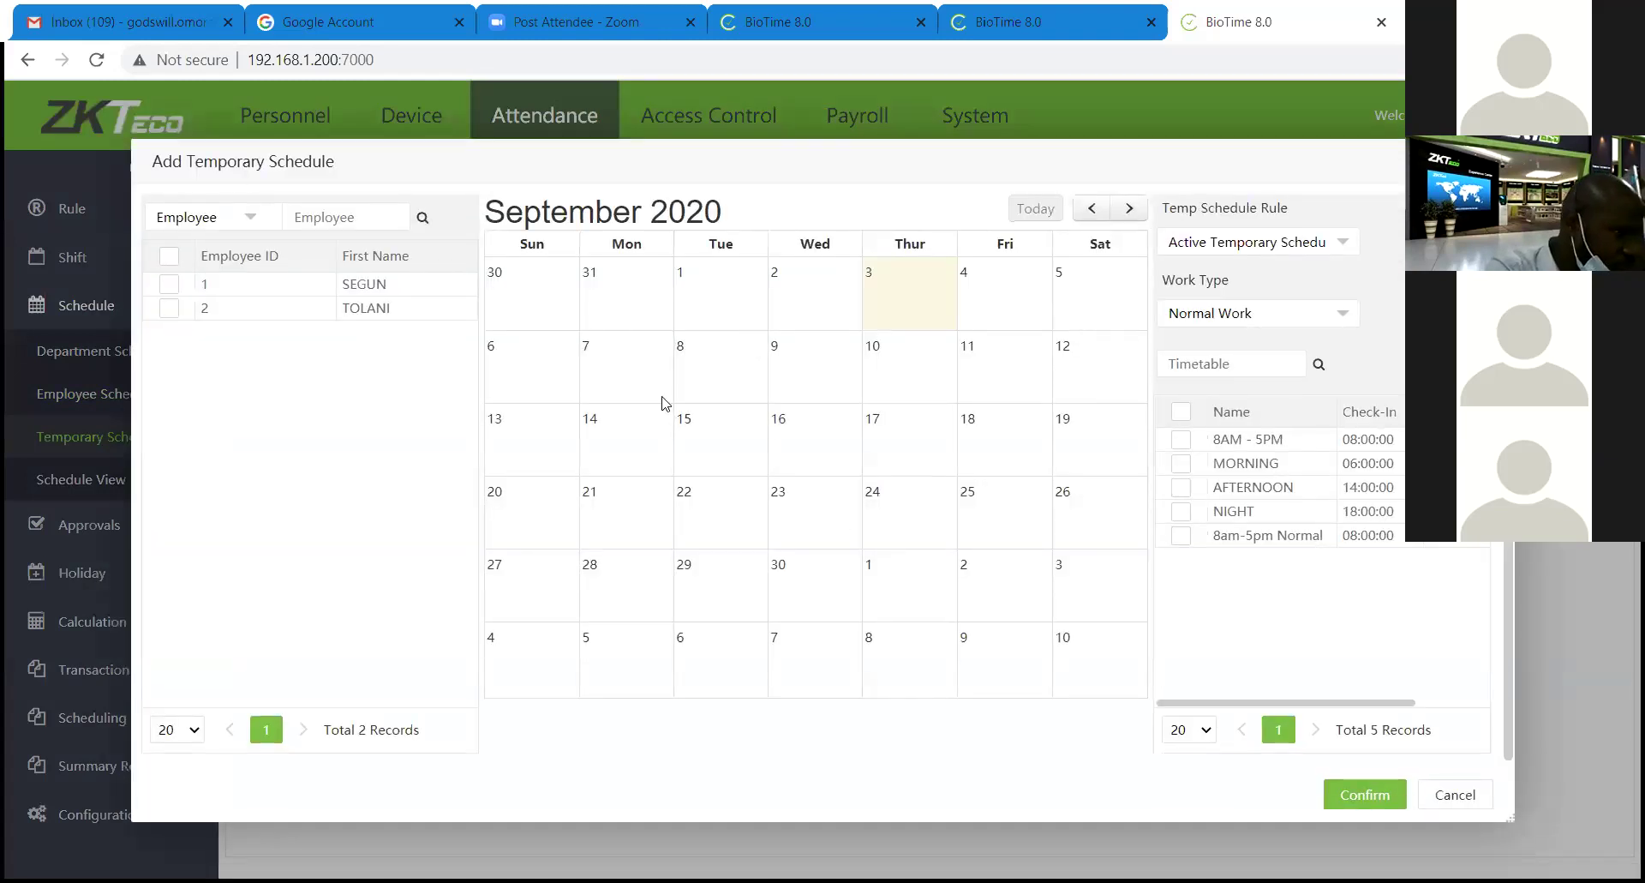
{"action": "left_click", "coordinate": [169, 285]}
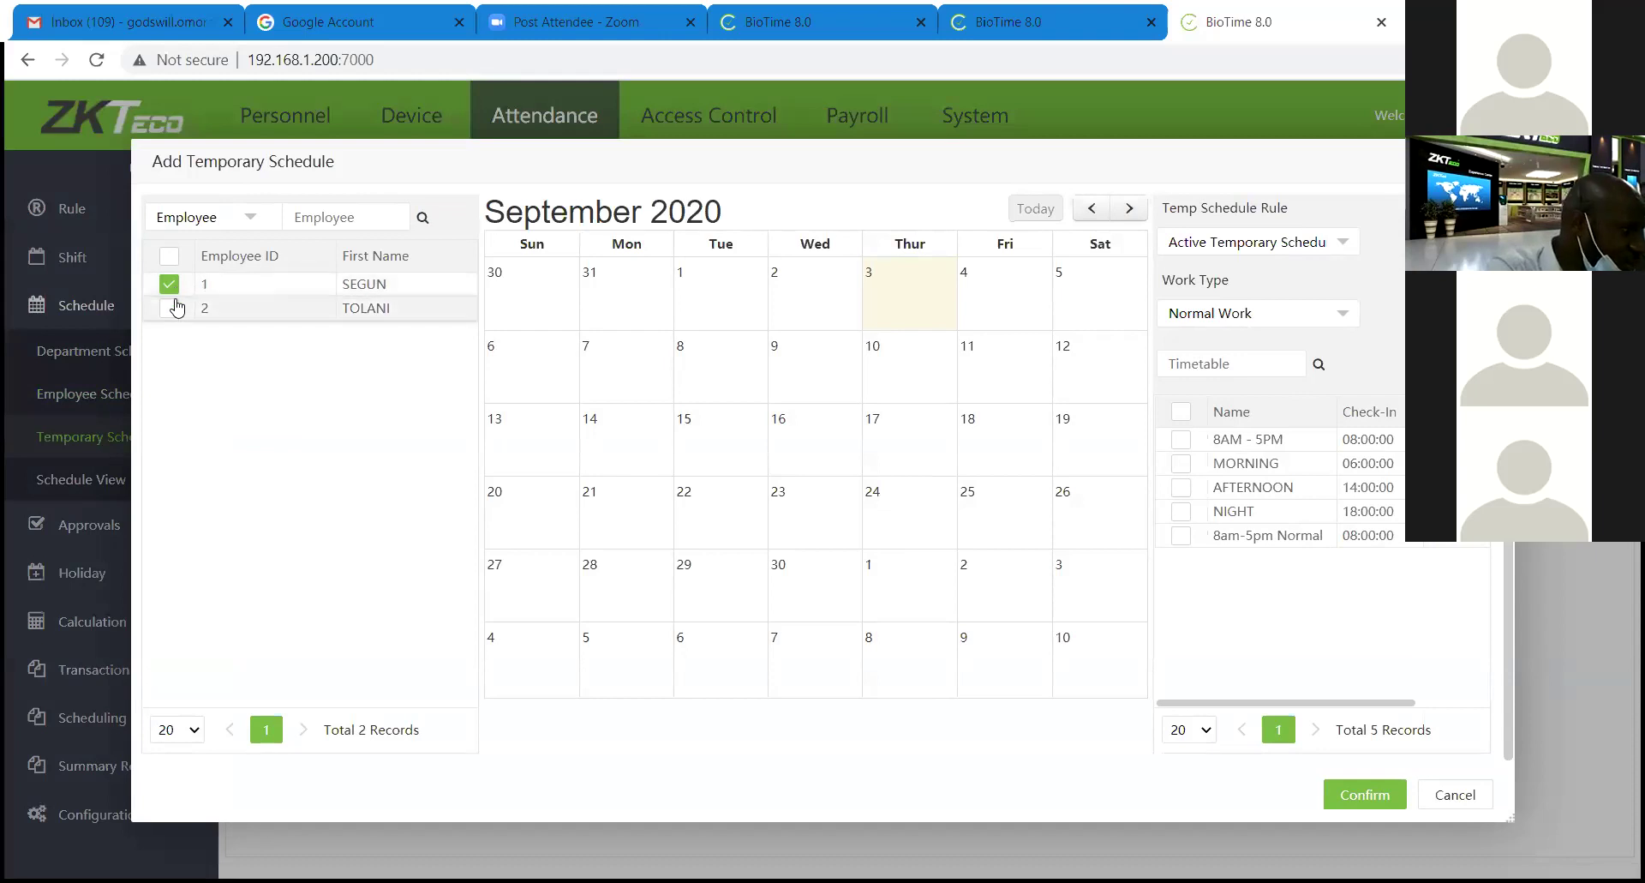
{"action": "left_click", "coordinate": [170, 306]}
{"action": "left_click", "coordinate": [170, 287]}
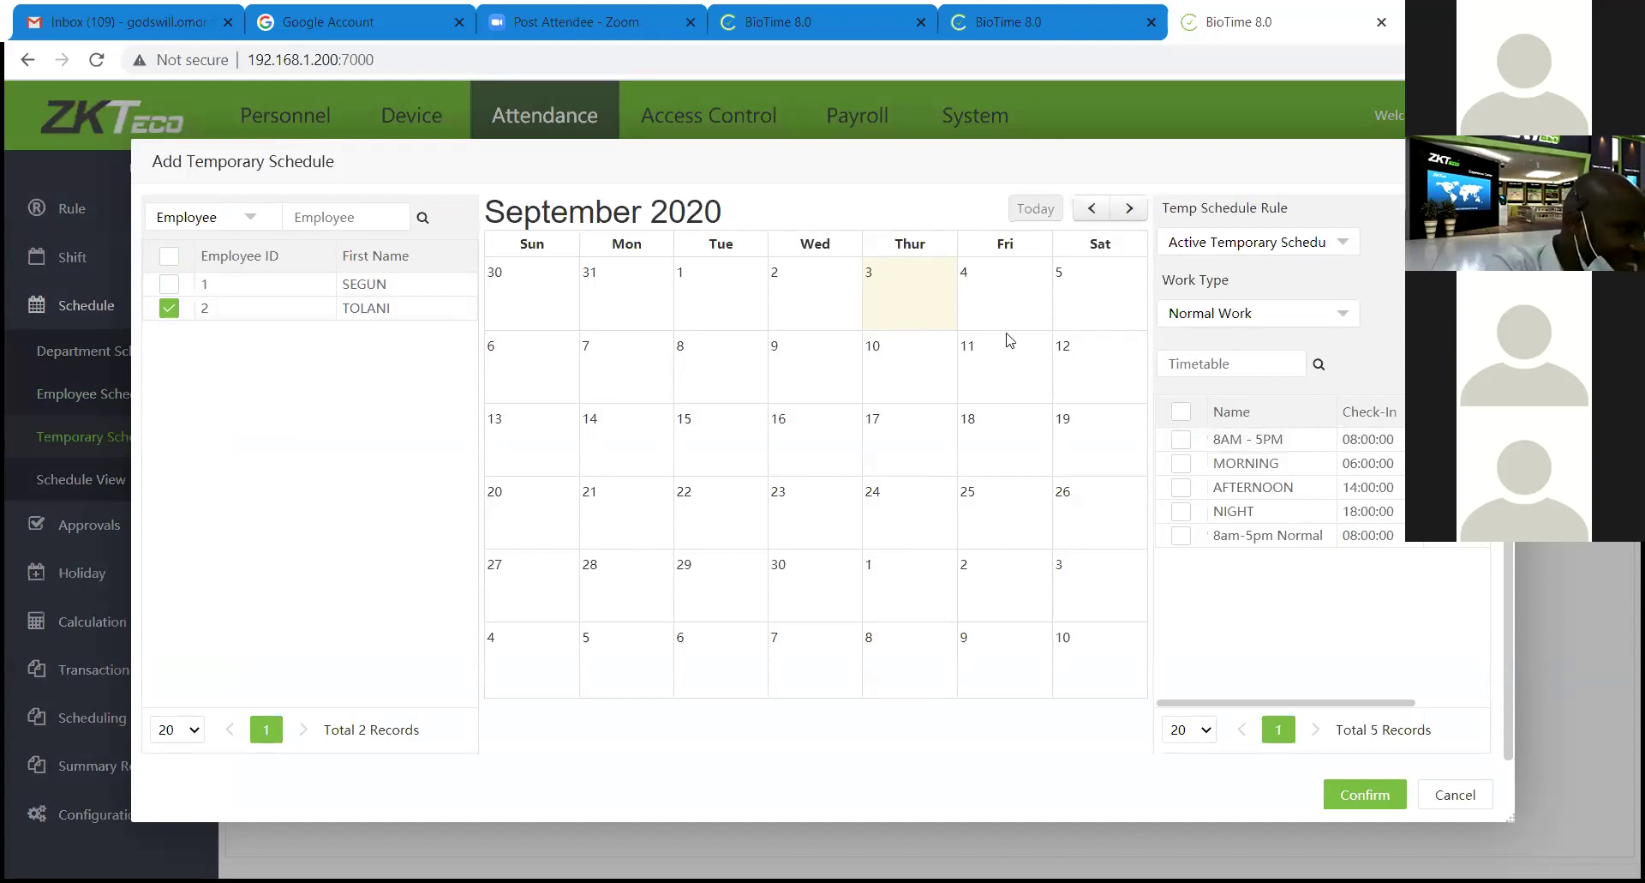
{"action": "left_click", "coordinate": [1181, 440]}
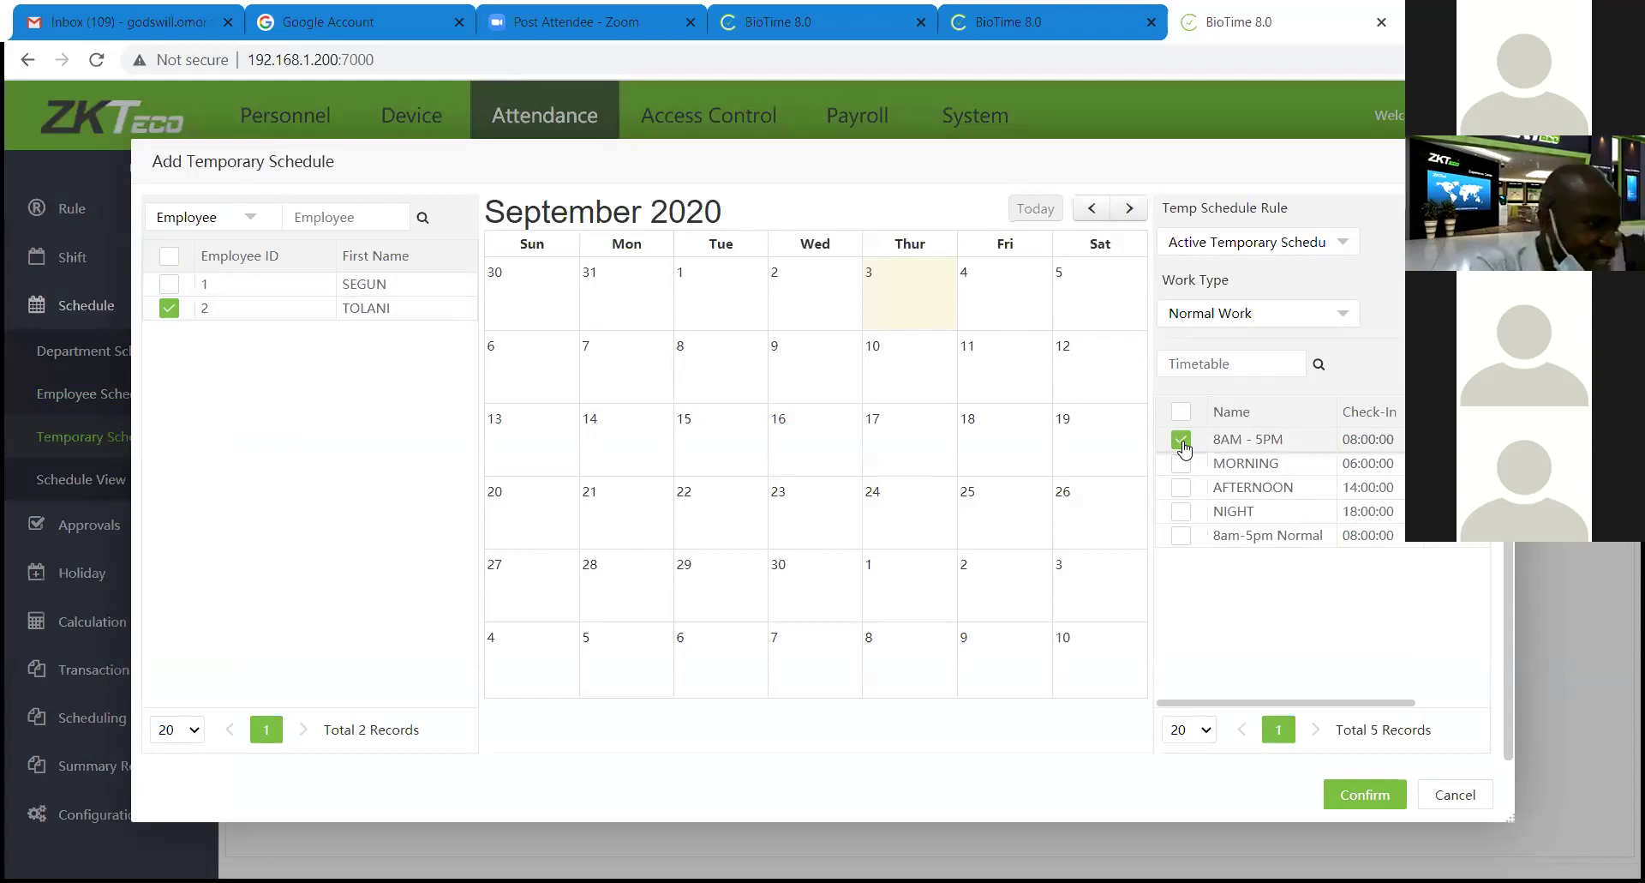
Assign 8AM - 5PM to Monday 31 August through Saturday 5 September.
{"action": "left_click", "coordinate": [617, 287]}
{"action": "left_click", "coordinate": [706, 297]}
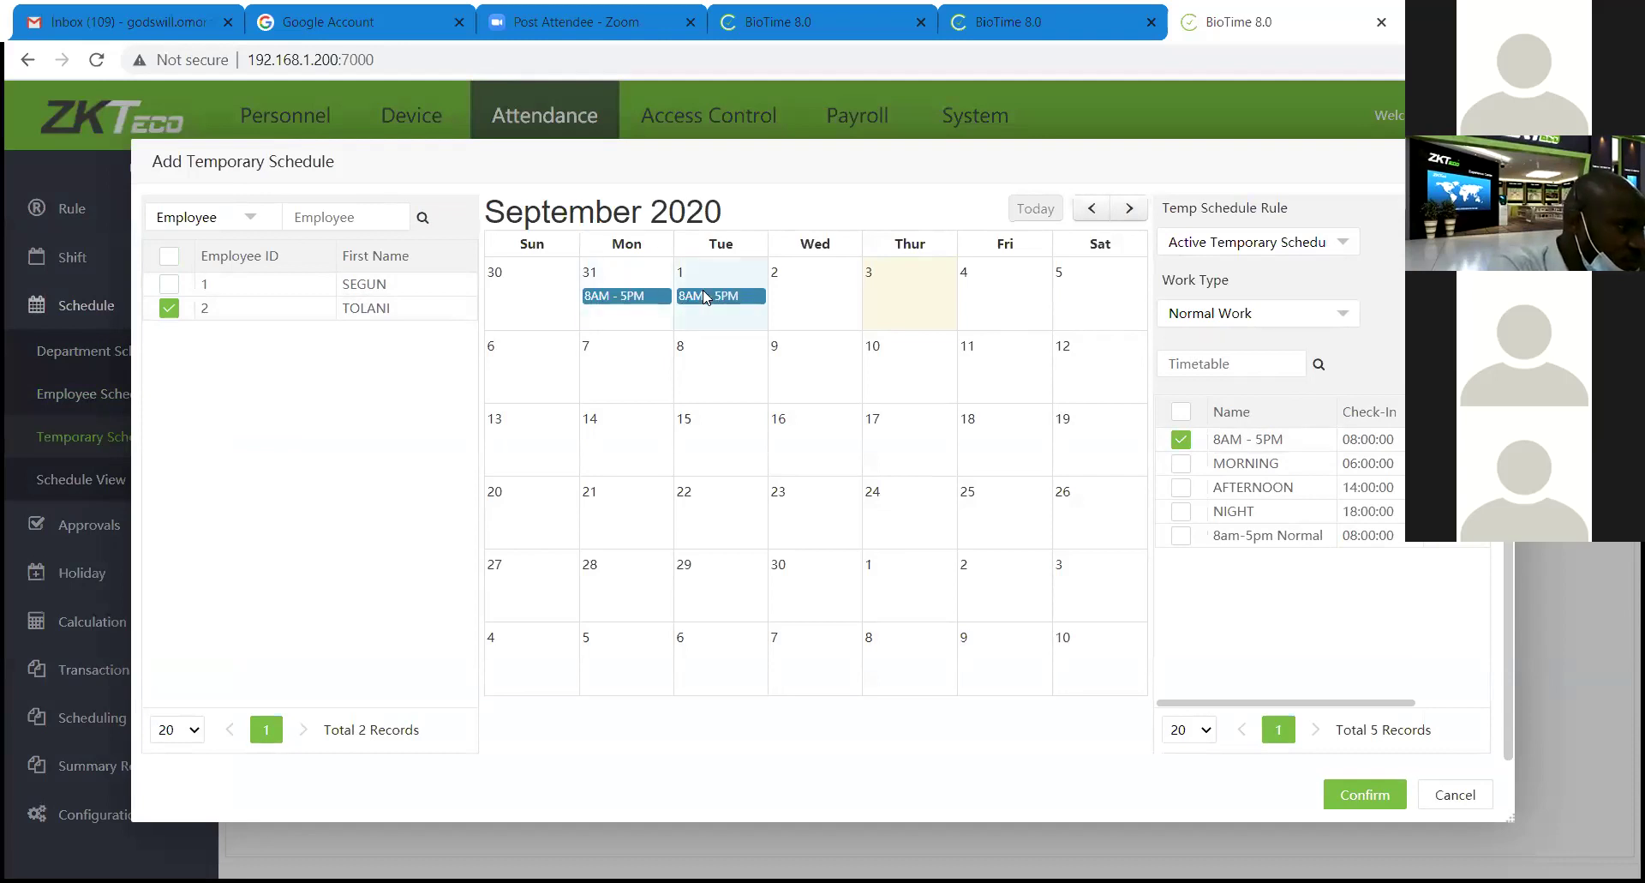
{"action": "left_click", "coordinate": [806, 299]}
{"action": "left_click", "coordinate": [906, 290]}
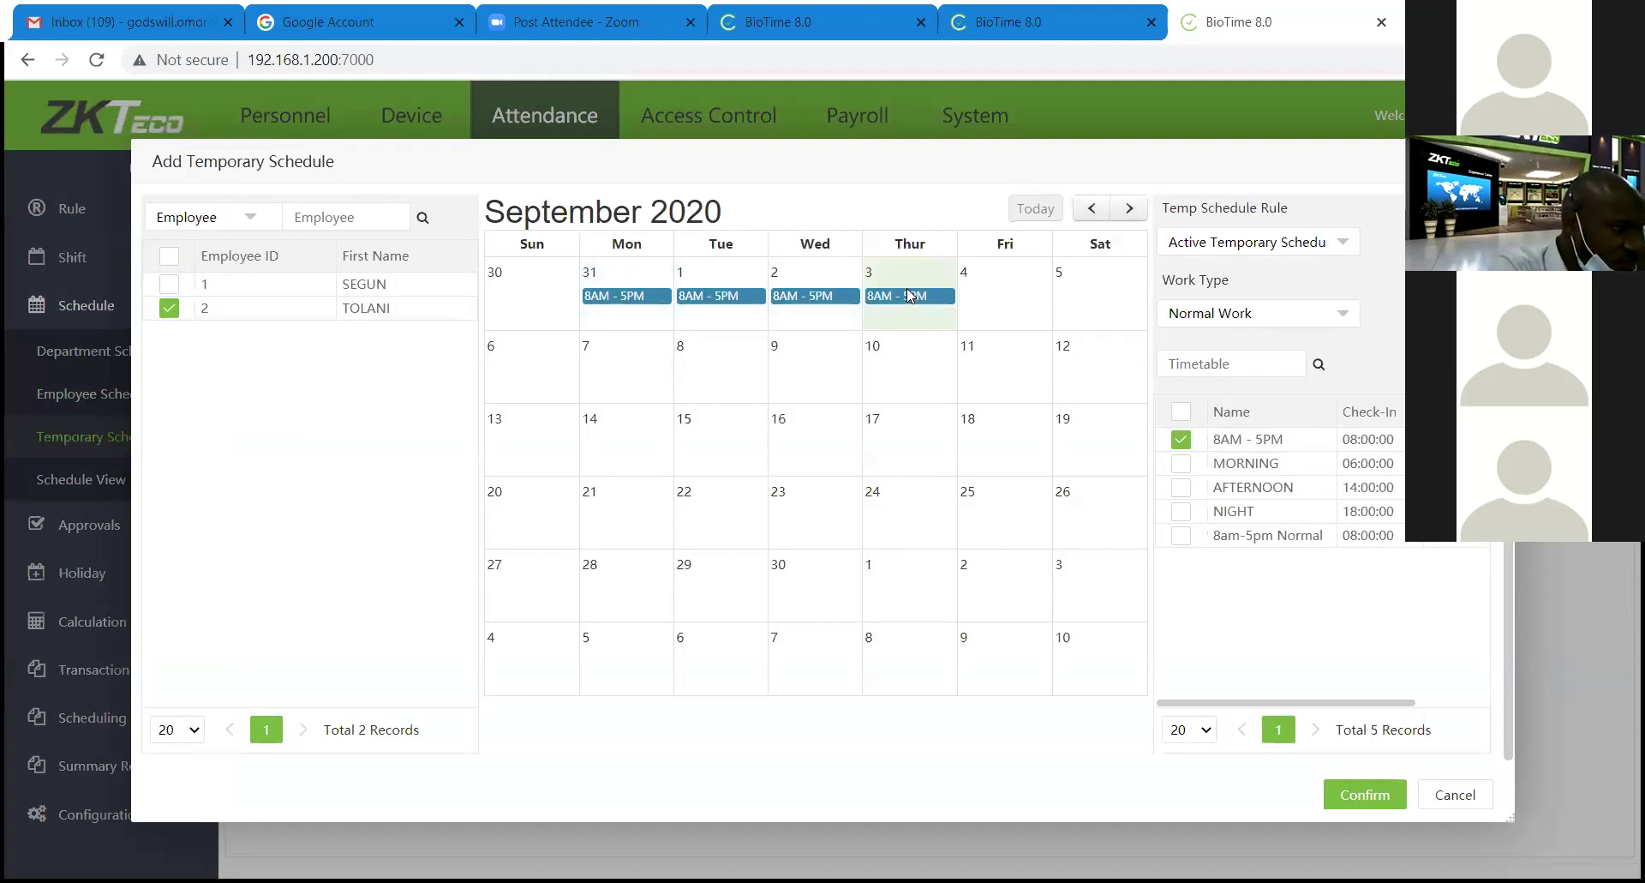
{"action": "left_click", "coordinate": [996, 311]}
{"action": "left_click", "coordinate": [1083, 311]}
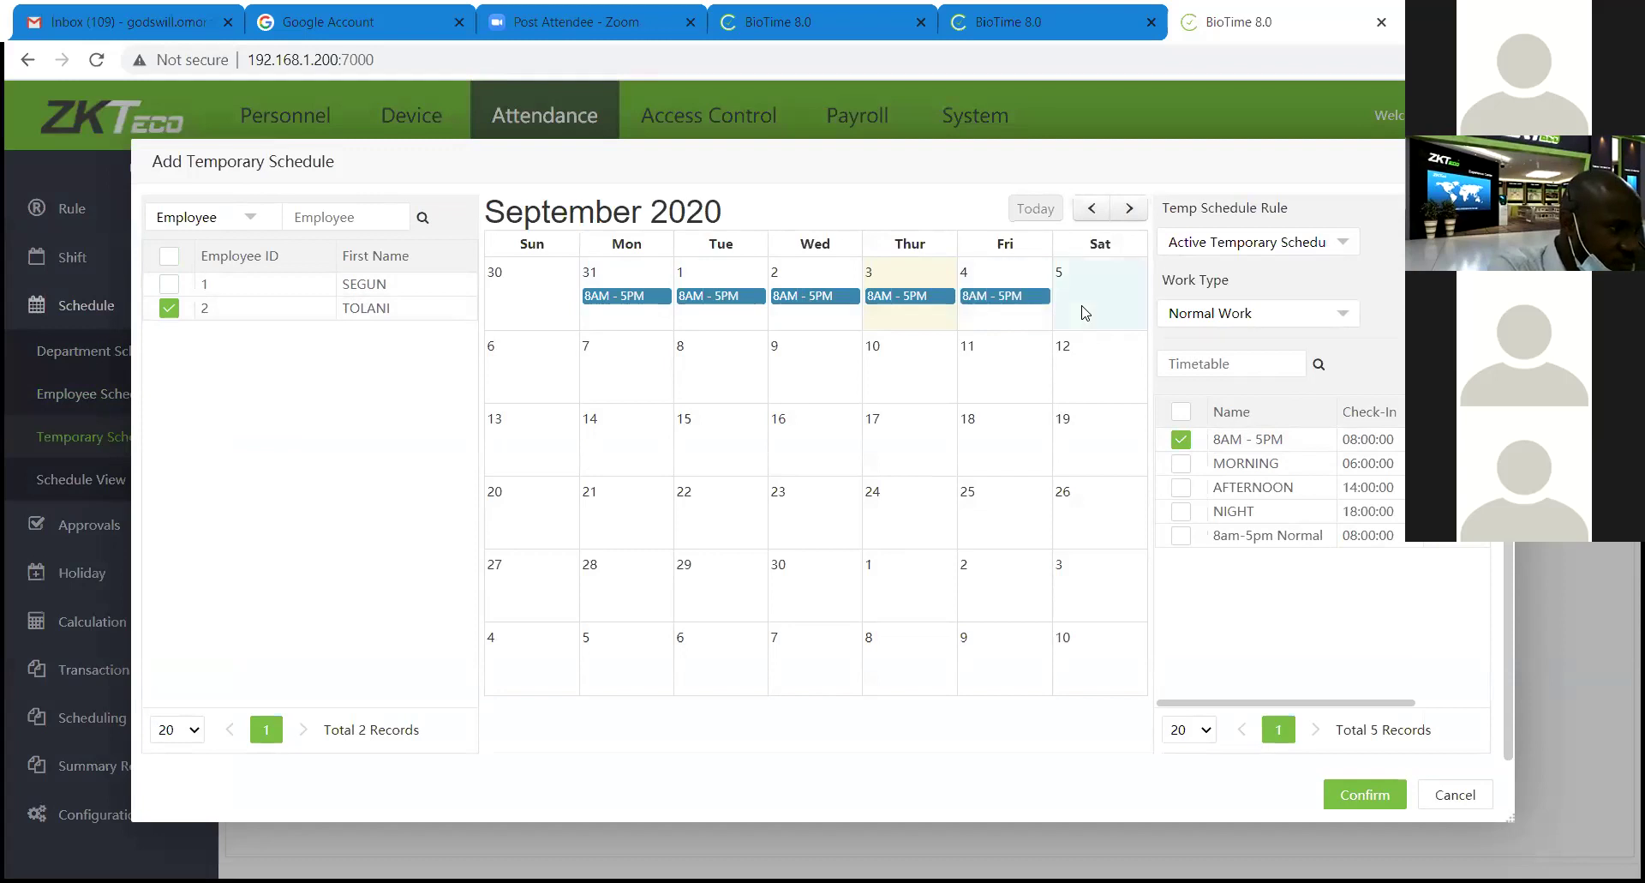
{"action": "left_click", "coordinate": [1180, 438]}
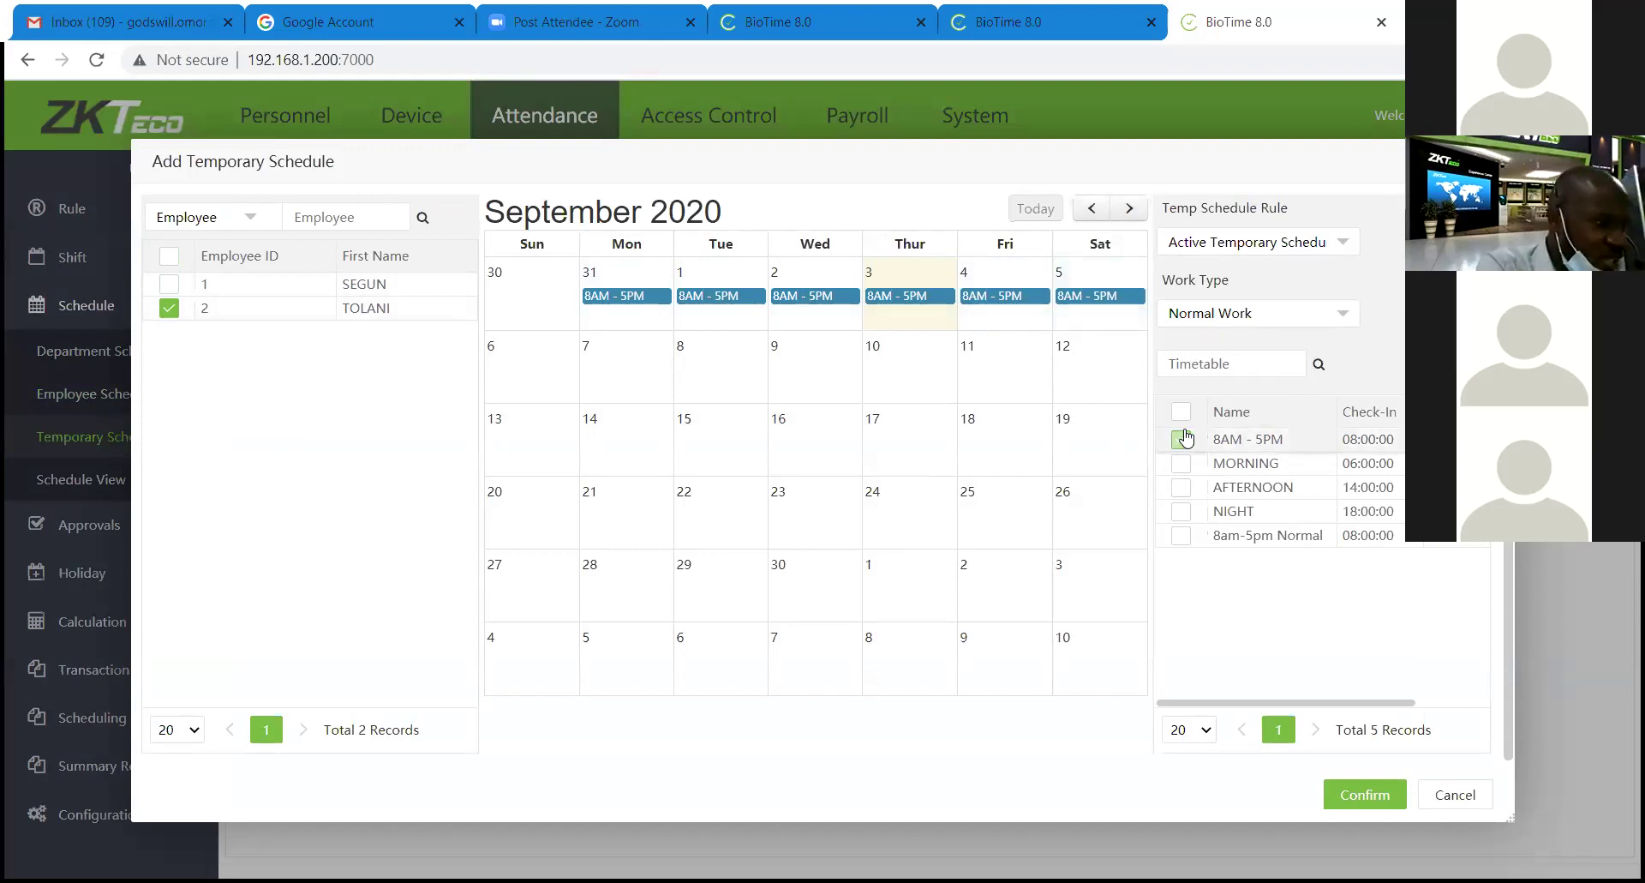
Assign the MORNING timetable to 6–12 September.
{"action": "left_click", "coordinate": [1178, 464]}
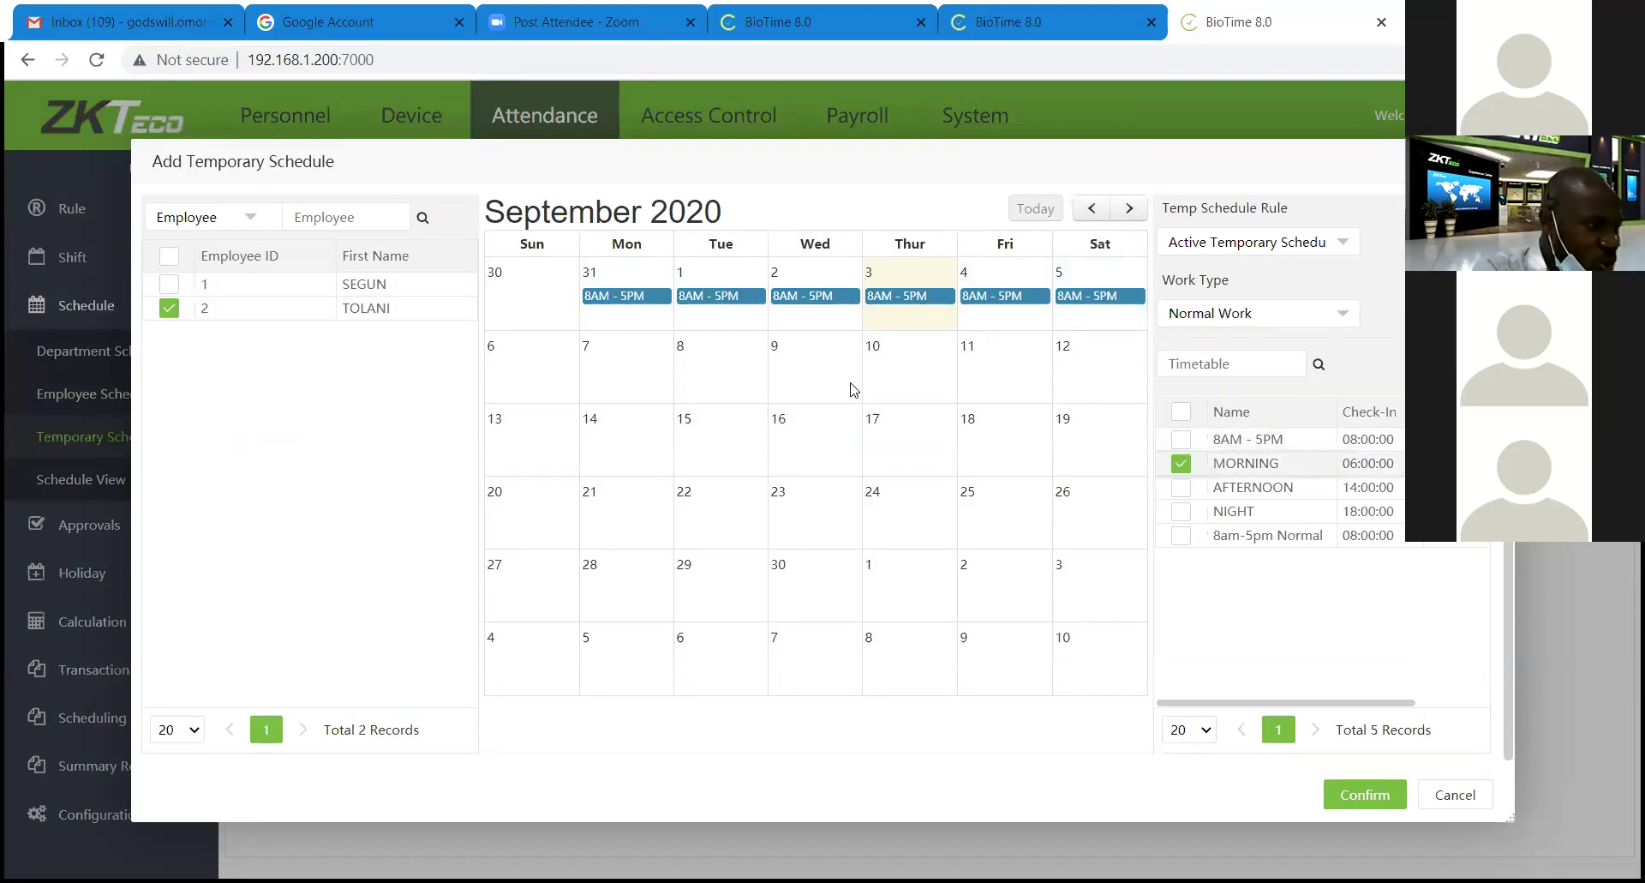
{"action": "left_click", "coordinate": [514, 366]}
{"action": "left_click", "coordinate": [639, 367]}
{"action": "left_click", "coordinate": [693, 370]}
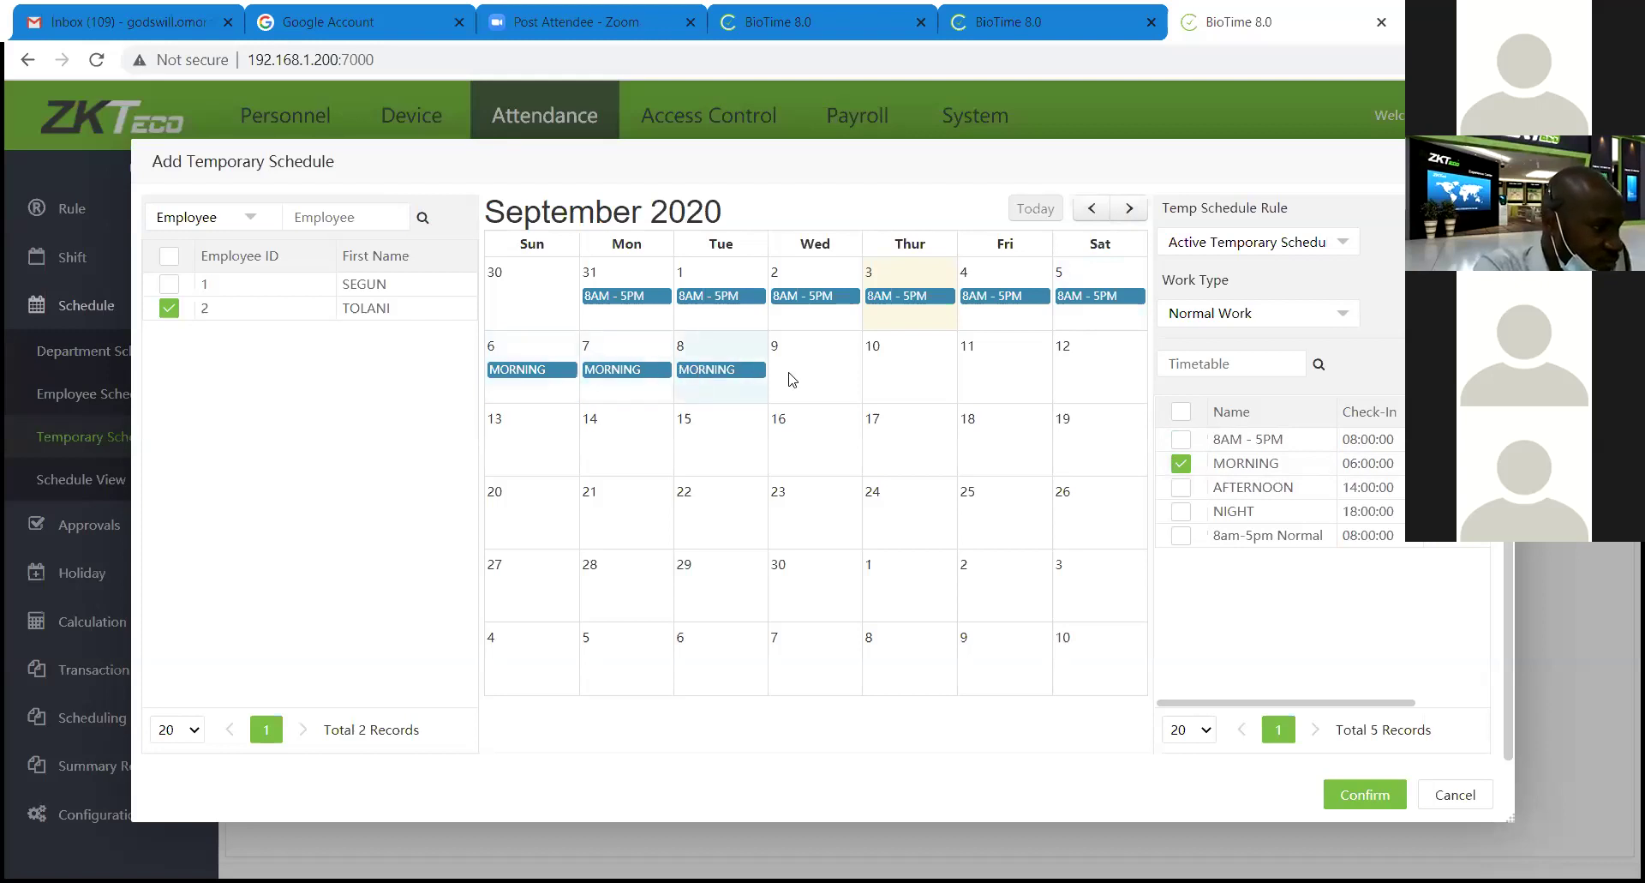
{"action": "left_click", "coordinate": [805, 379]}
{"action": "left_click", "coordinate": [945, 381]}
{"action": "left_click", "coordinate": [1013, 384]}
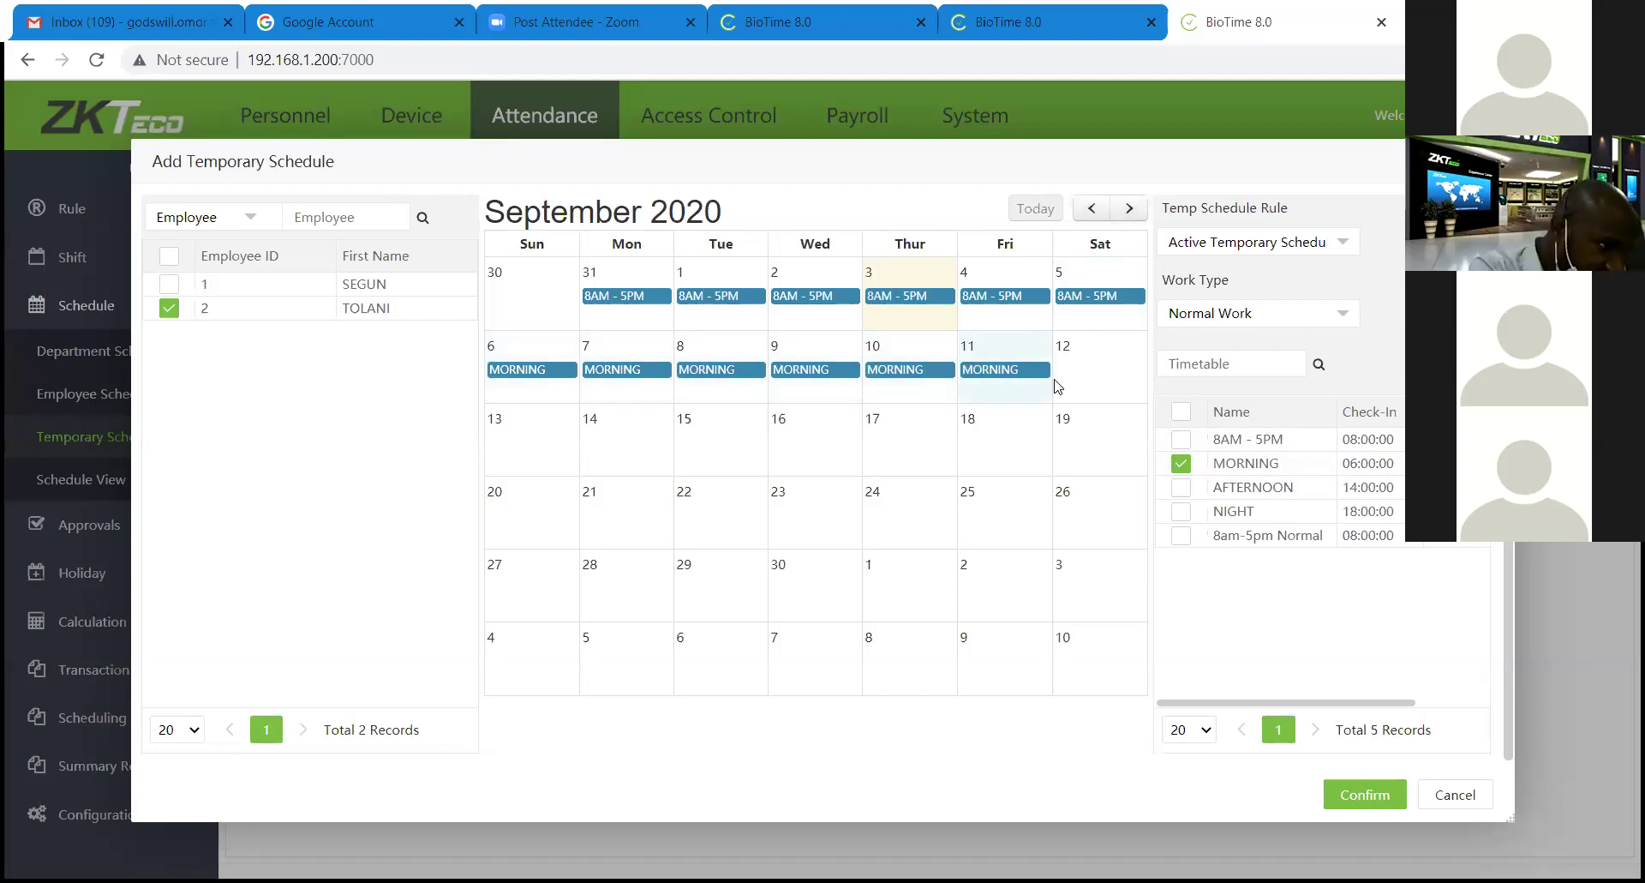
{"action": "left_click", "coordinate": [1086, 380]}
Assign the AFTERNOON timetable to 13–19 September.
{"action": "left_click", "coordinate": [1181, 487]}
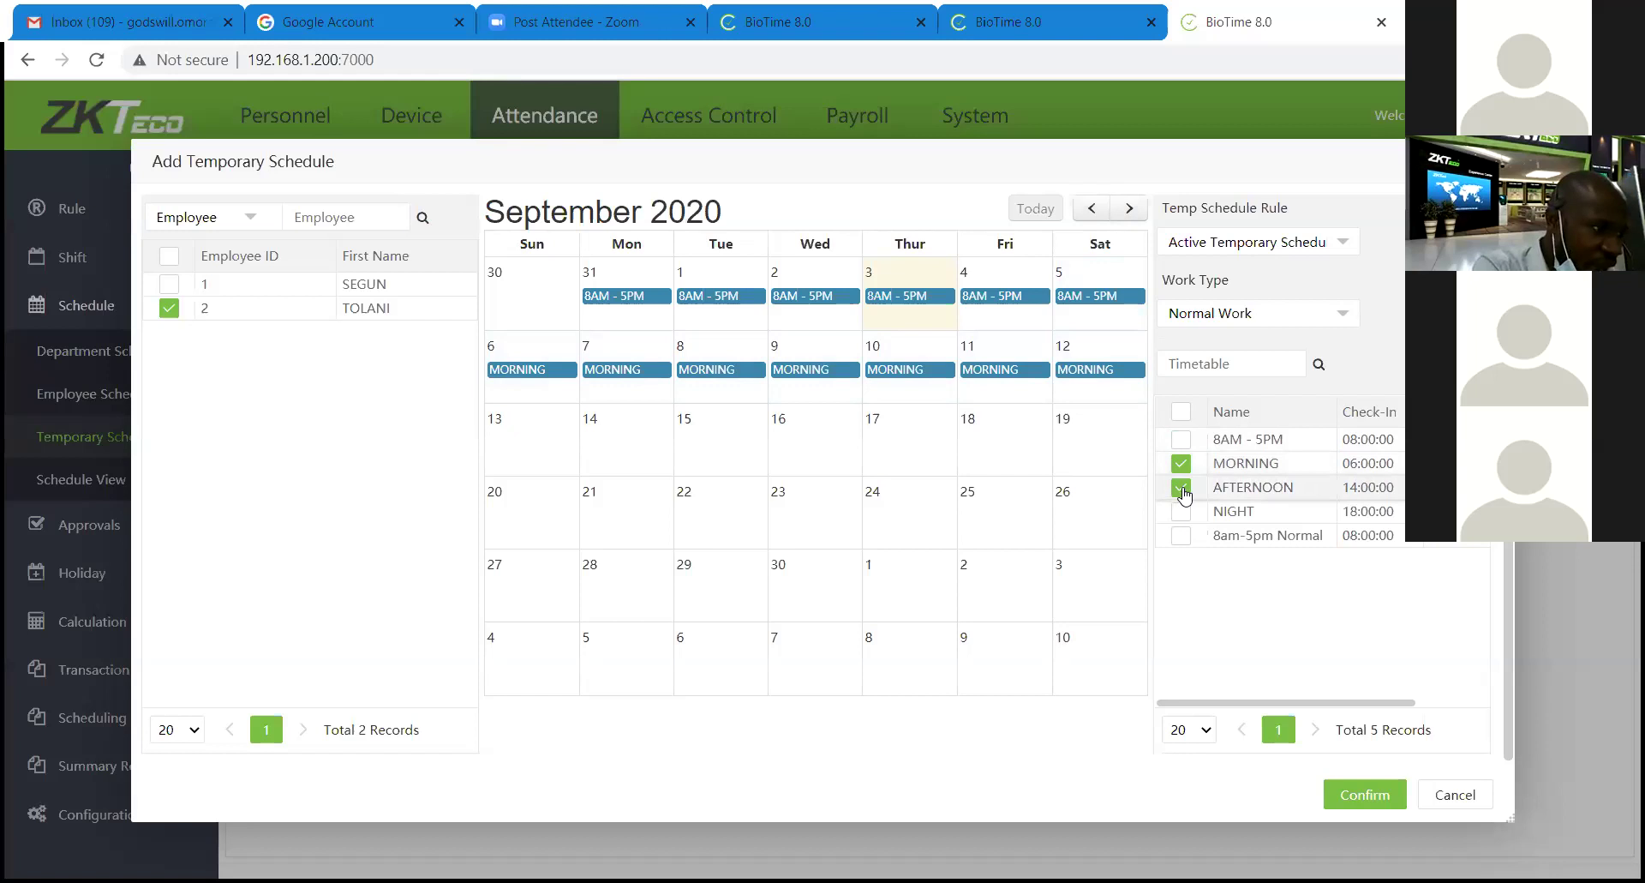
{"action": "left_click", "coordinate": [1181, 467]}
{"action": "left_click", "coordinate": [551, 457]}
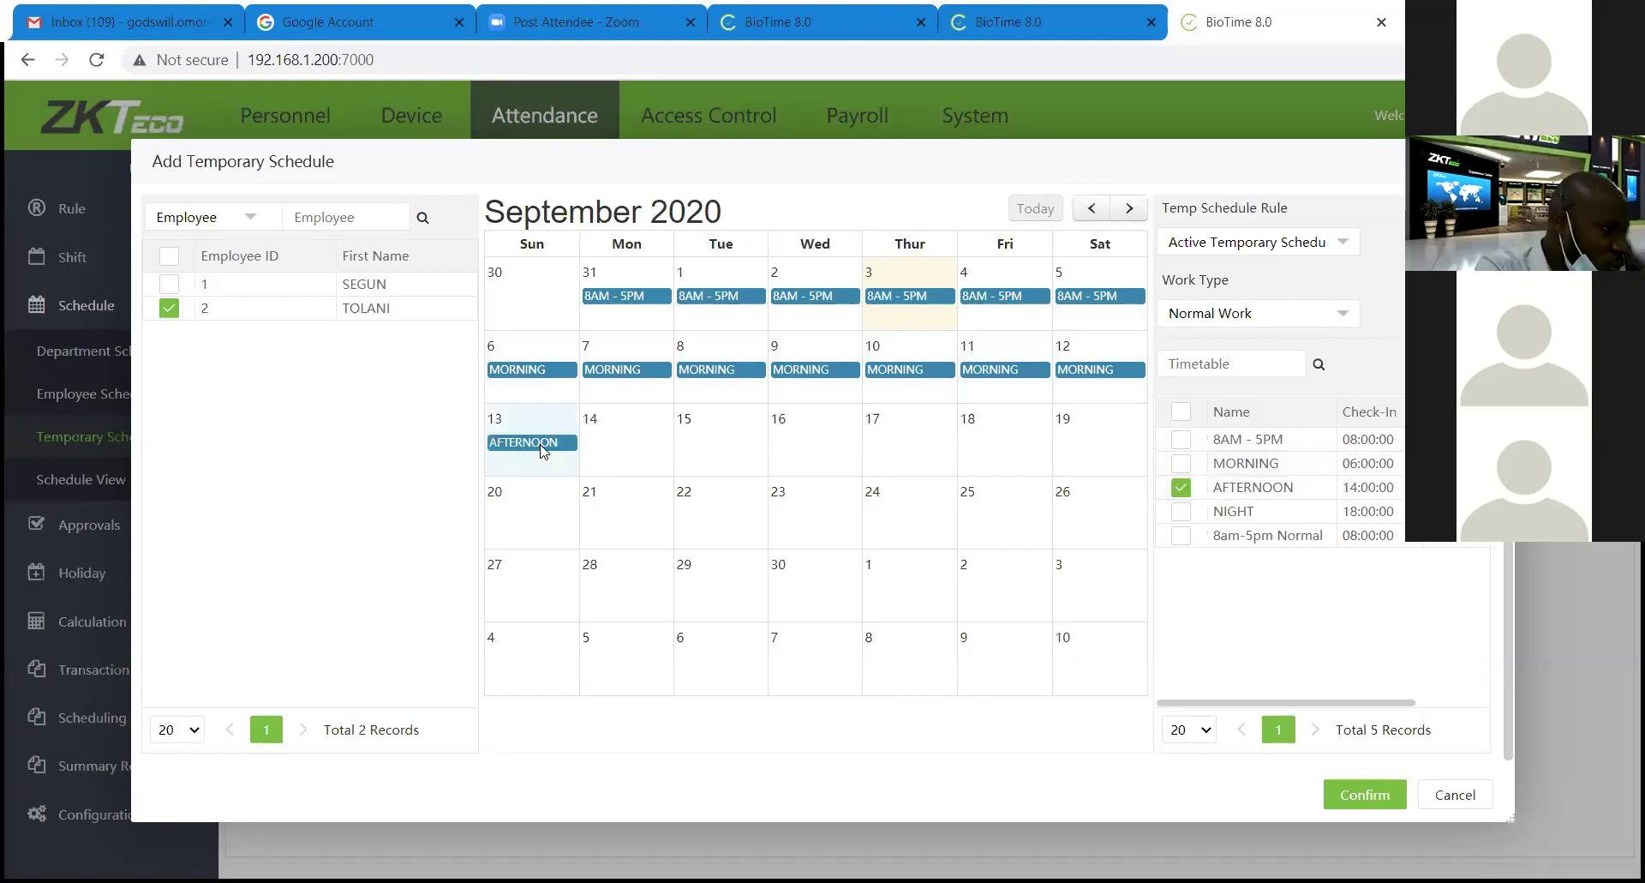
{"action": "left_click", "coordinate": [645, 458]}
{"action": "left_click", "coordinate": [728, 457]}
{"action": "left_click", "coordinate": [818, 456]}
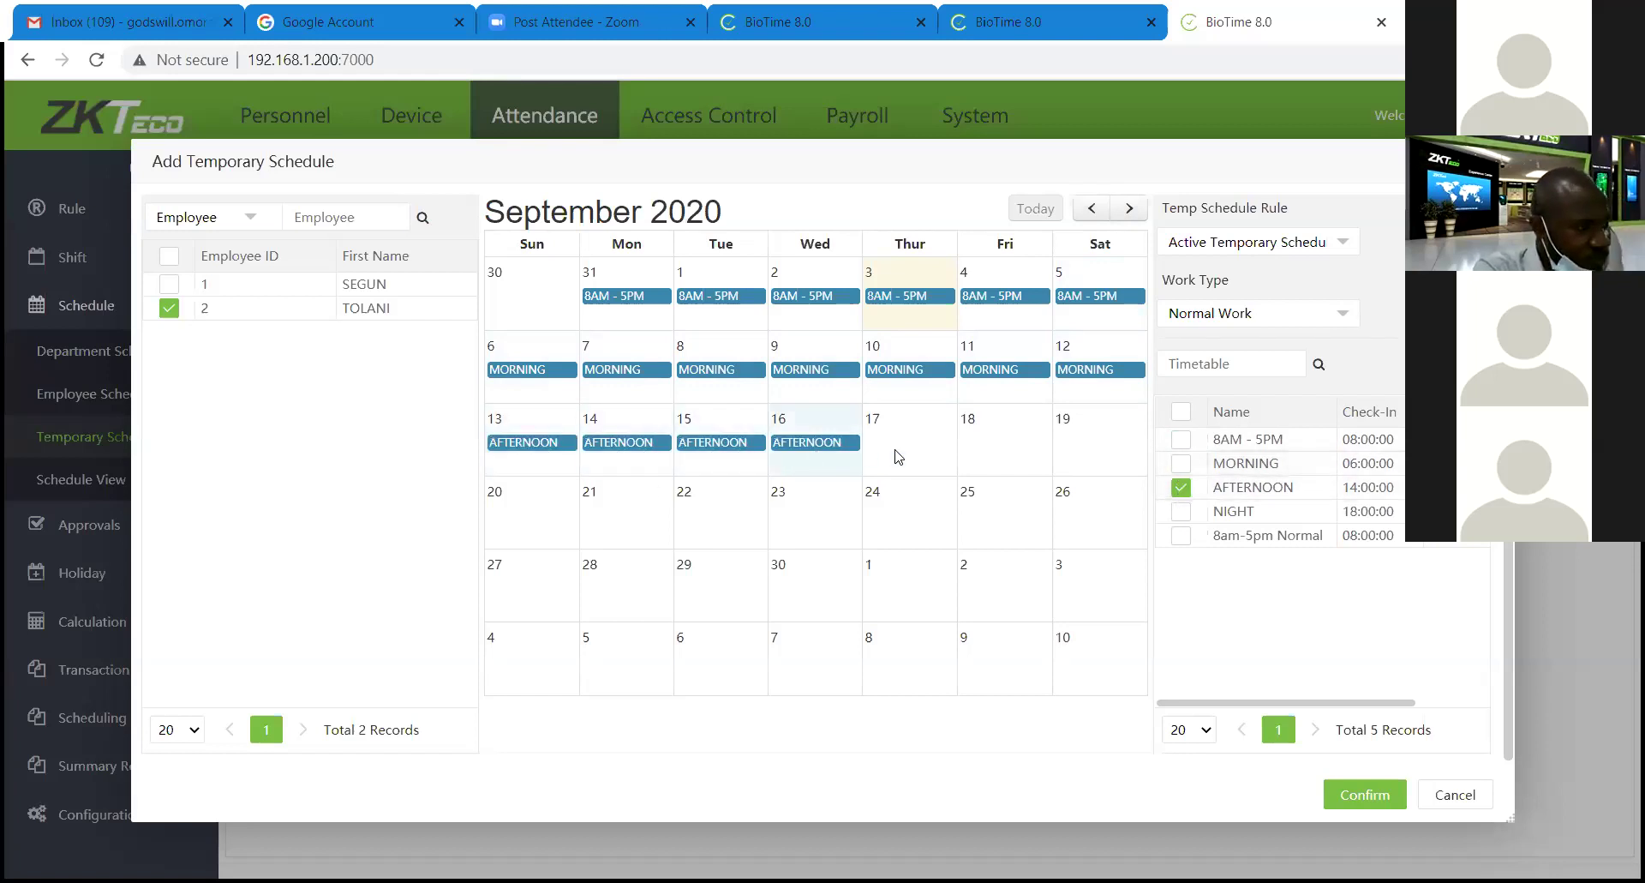
{"action": "left_click", "coordinate": [900, 456]}
{"action": "left_click", "coordinate": [983, 453]}
{"action": "left_click", "coordinate": [1072, 451]}
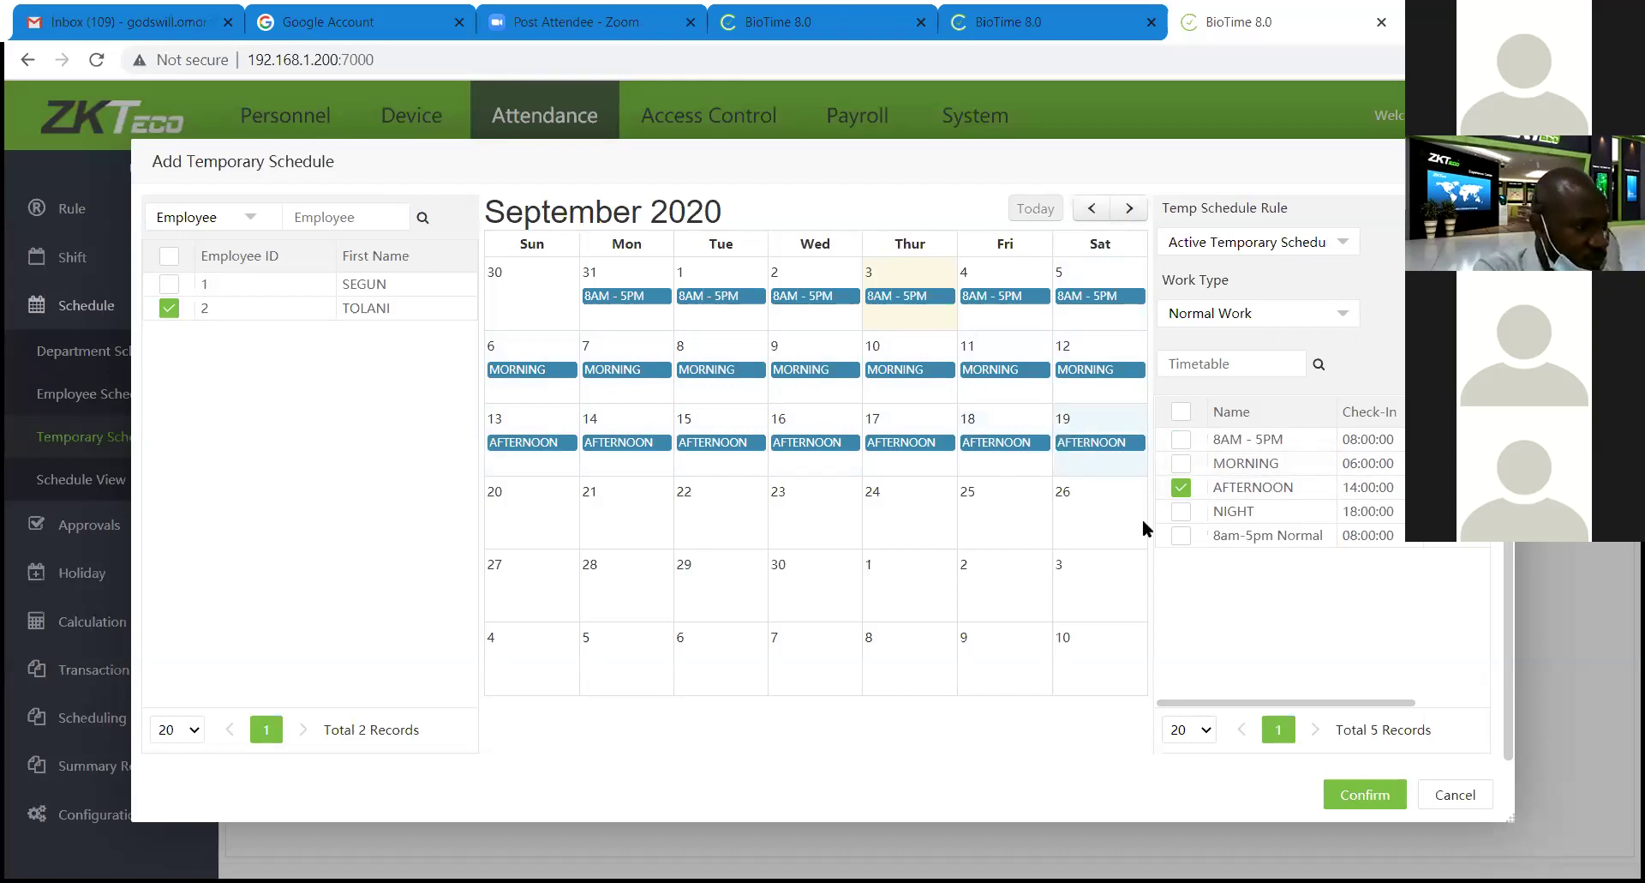
Assign the NIGHT timetable to 20–26 September.
{"action": "left_click", "coordinate": [1181, 488]}
{"action": "left_click", "coordinate": [1181, 511]}
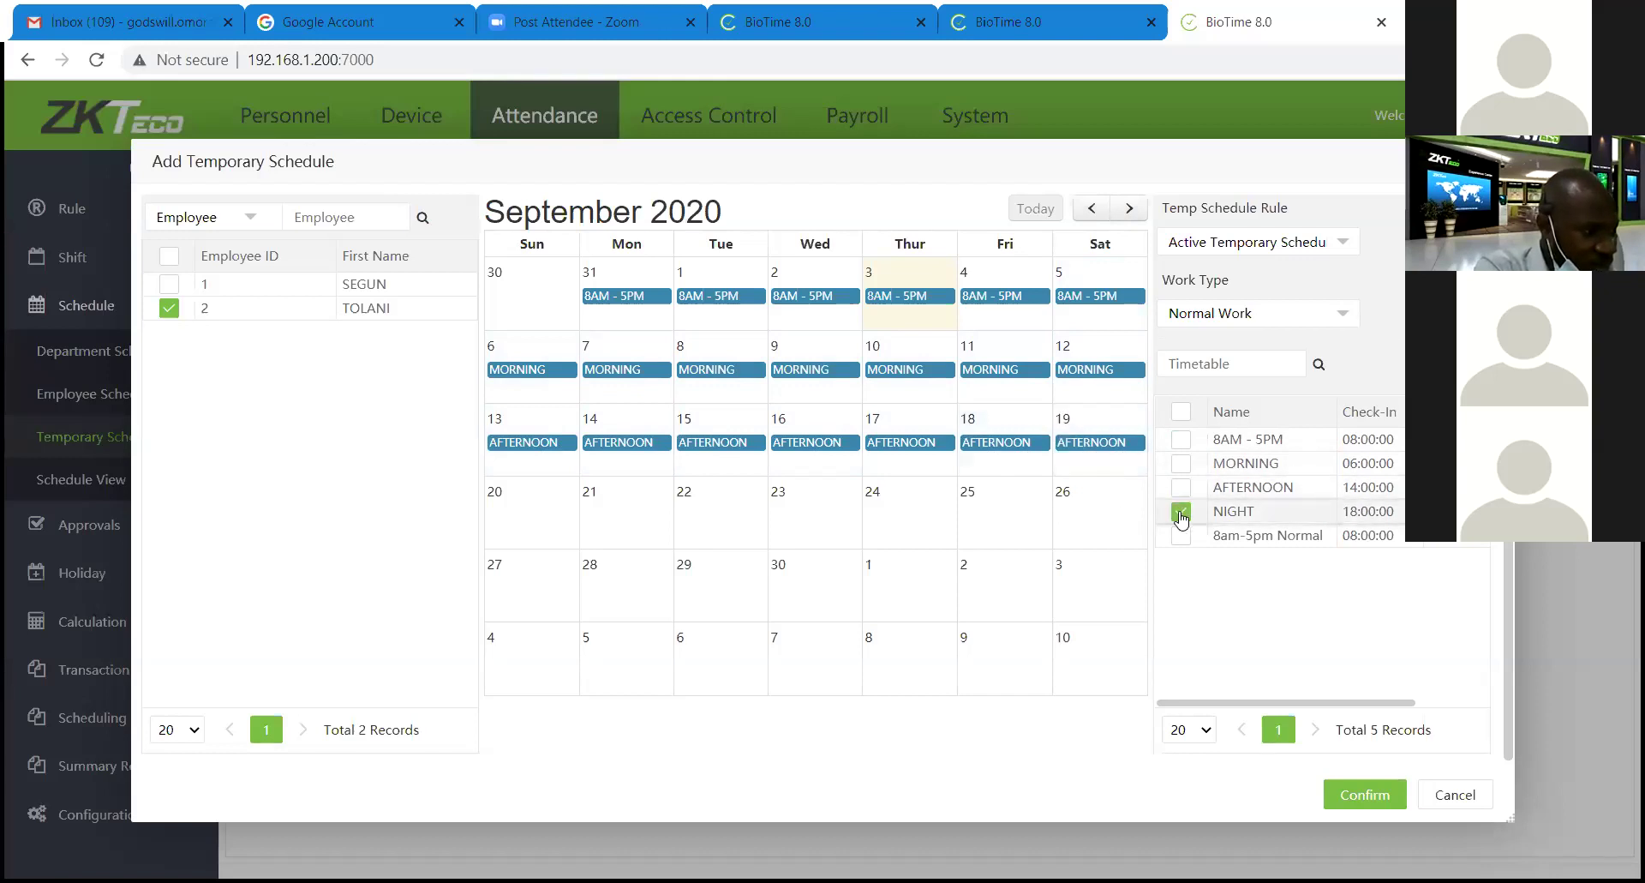
{"action": "left_click", "coordinate": [518, 495]}
{"action": "left_click", "coordinate": [649, 504]}
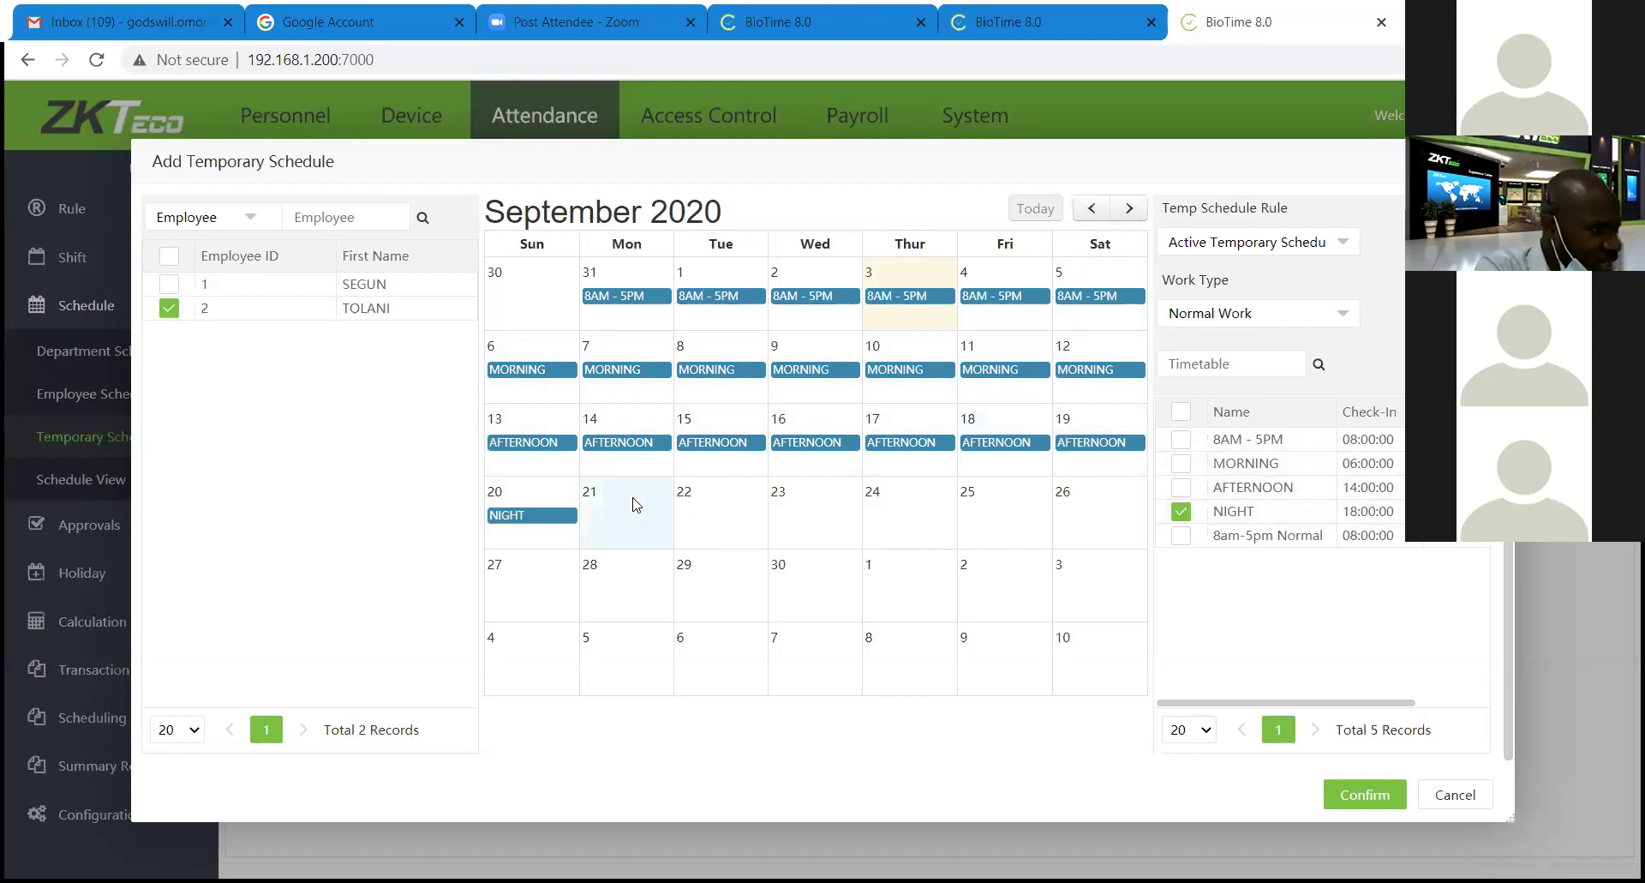
{"action": "left_click", "coordinate": [708, 511]}
{"action": "left_click", "coordinate": [802, 507]}
{"action": "left_click", "coordinate": [891, 510]}
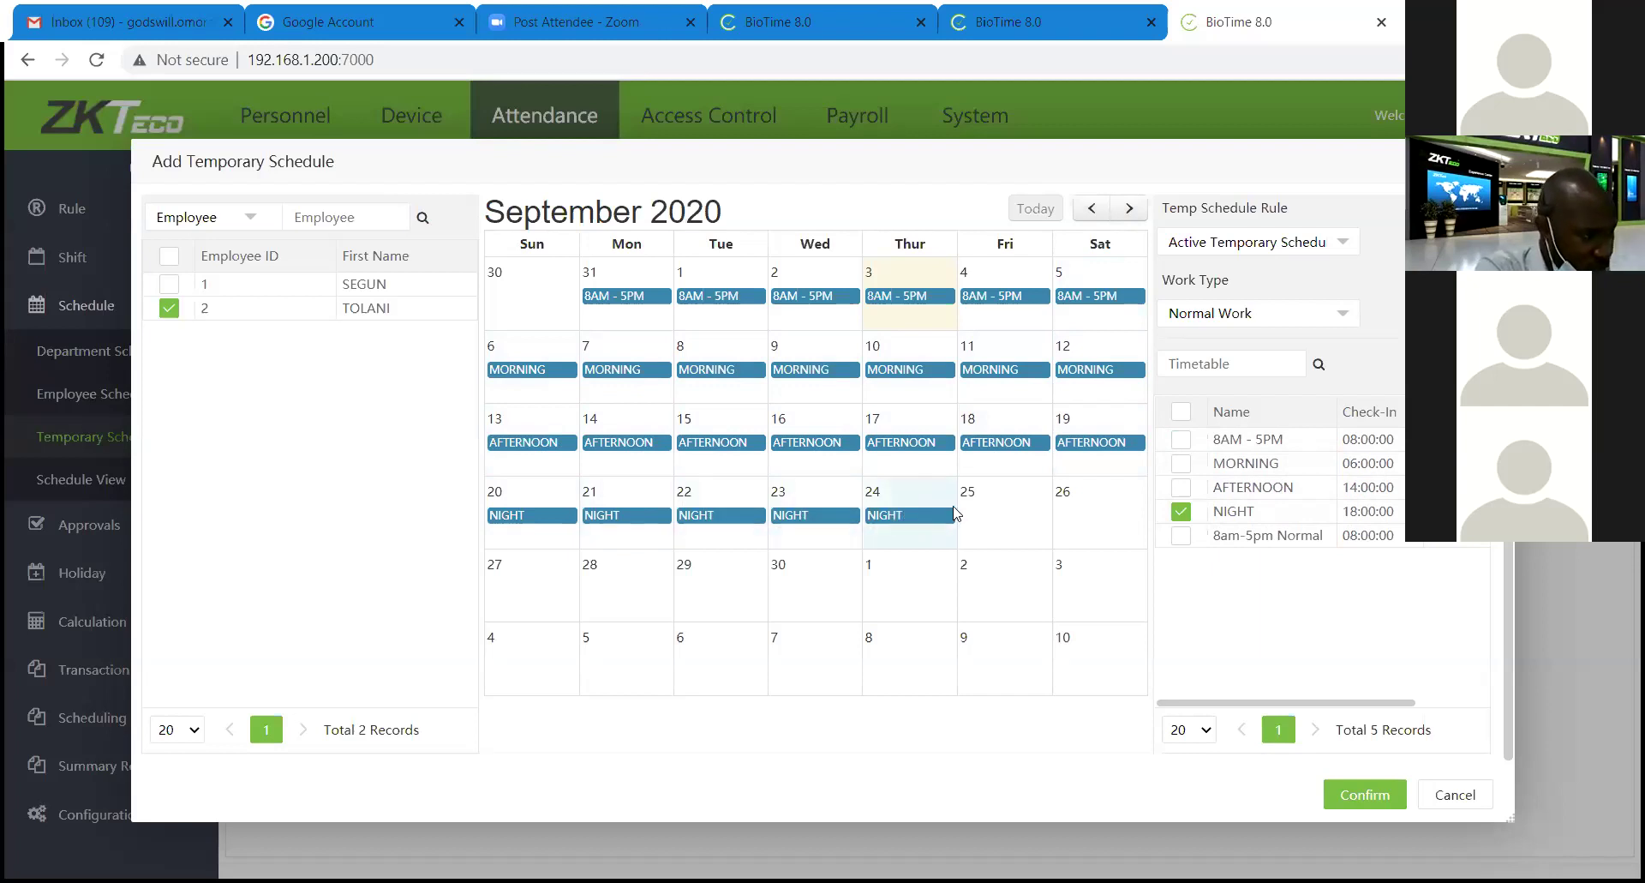
{"action": "left_click", "coordinate": [1000, 513]}
{"action": "left_click", "coordinate": [1074, 510]}
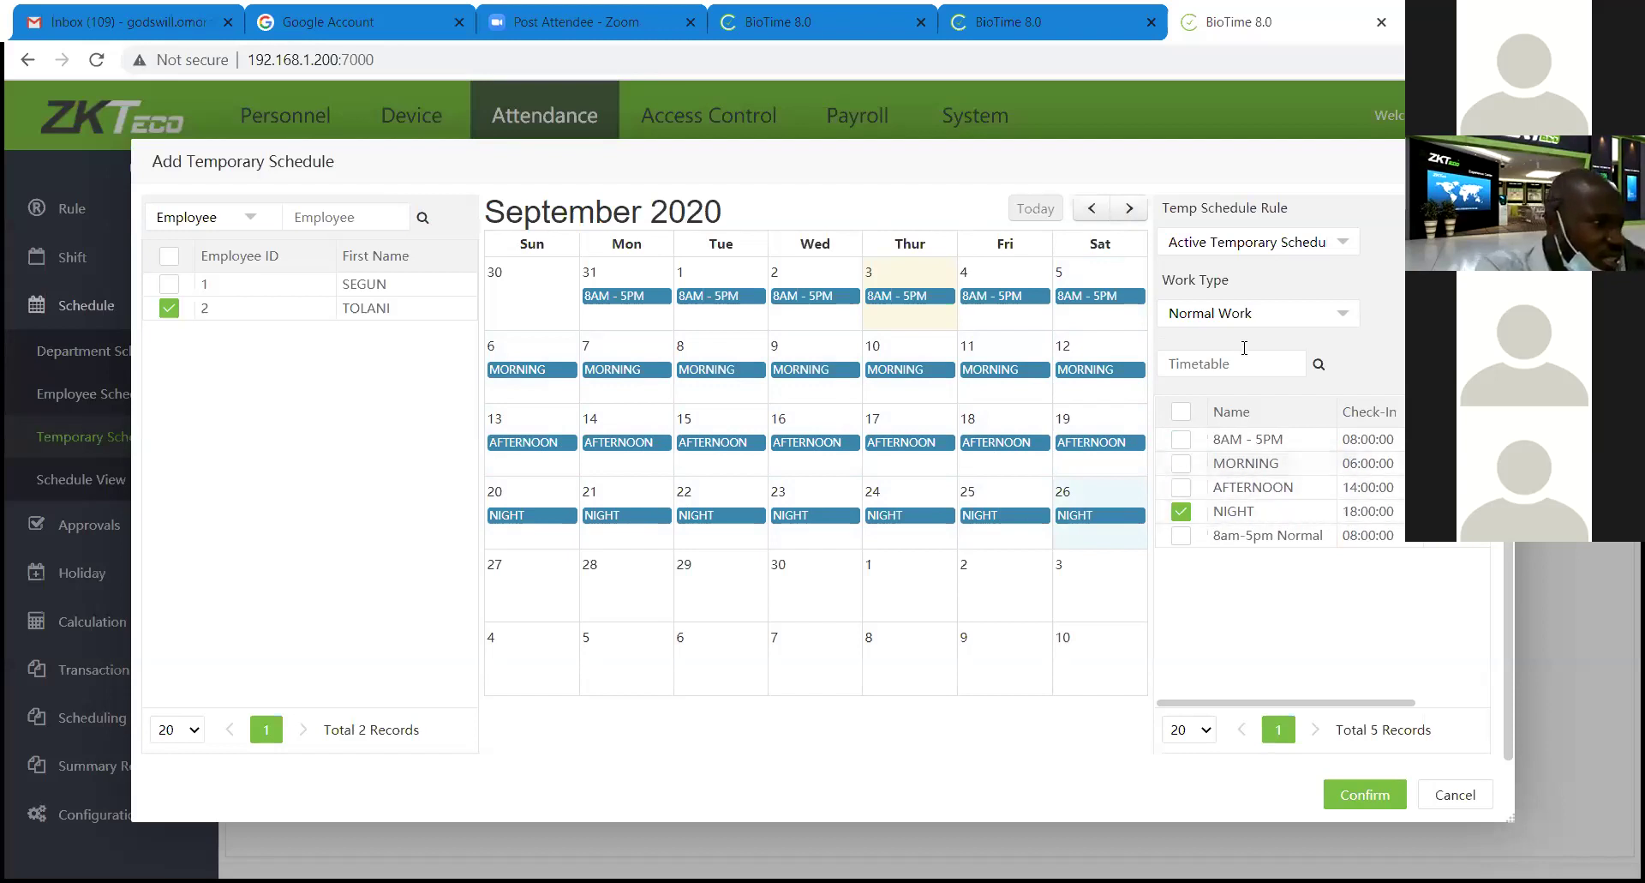
Set the work type to Holiday OT and add an extra NIGHT shift on 20 September.
{"action": "left_click", "coordinate": [1341, 315]}
{"action": "left_click", "coordinate": [1324, 239]}
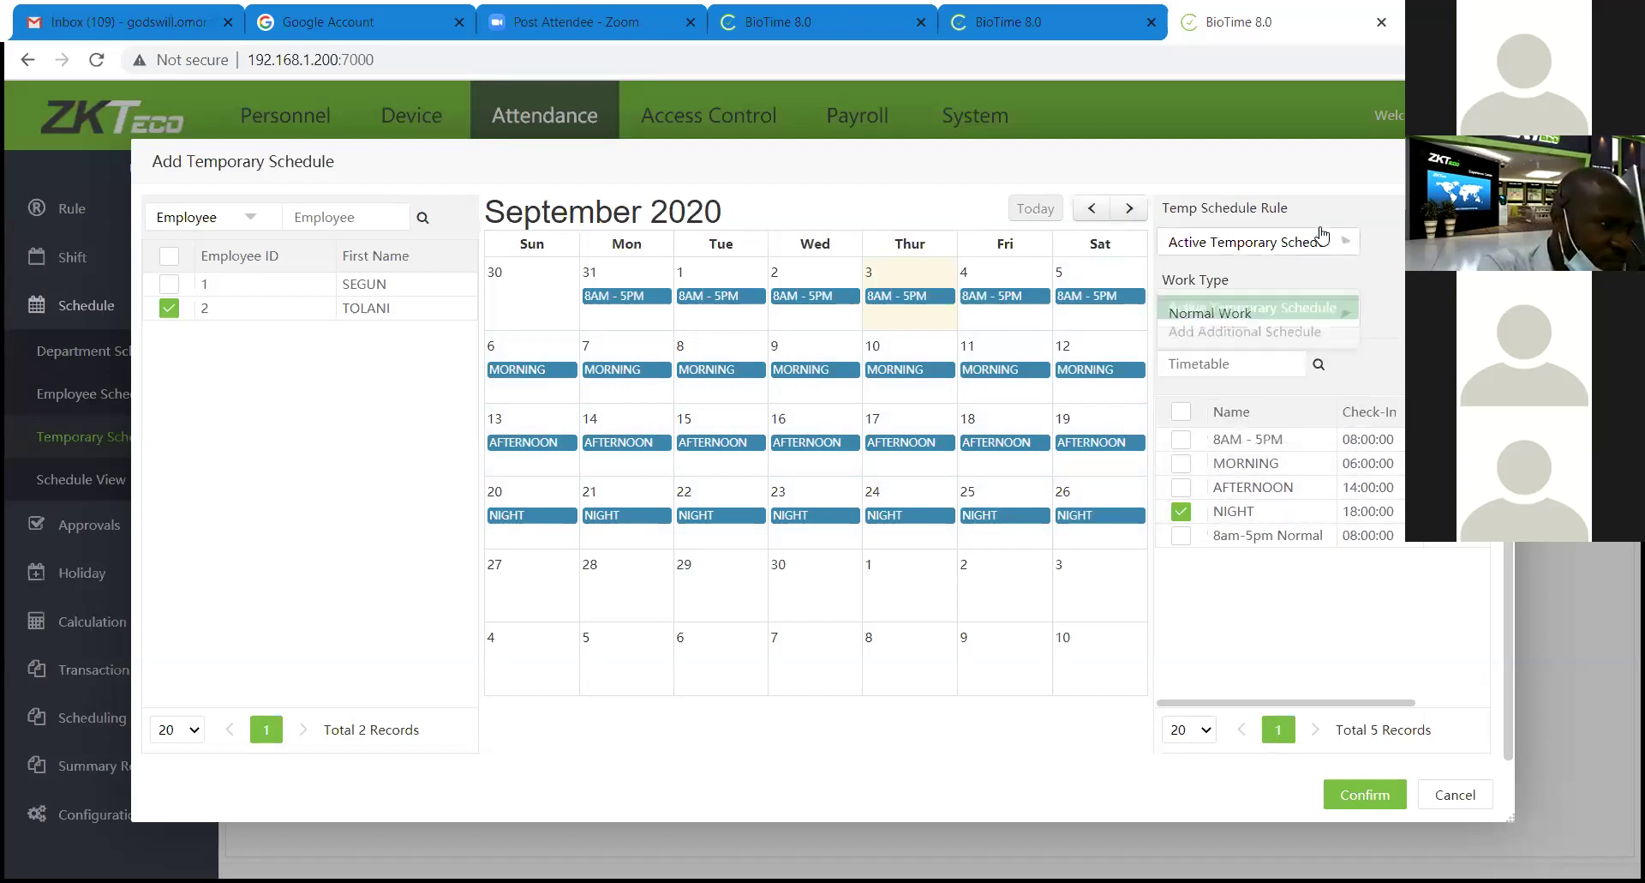
{"action": "left_click", "coordinate": [1359, 279]}
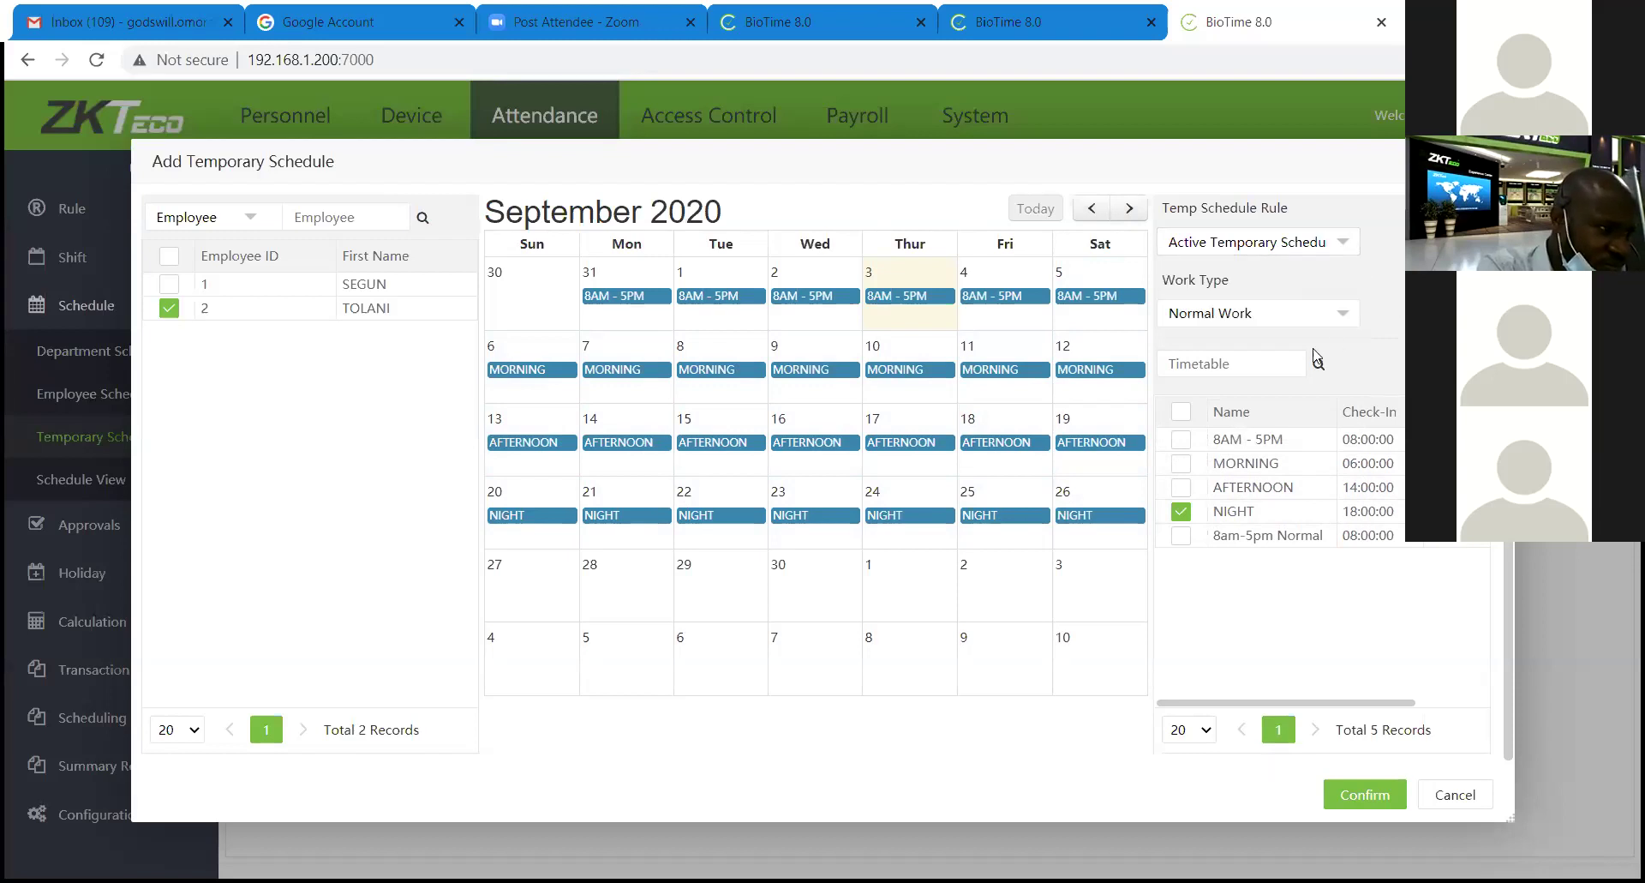
{"action": "left_click", "coordinate": [1335, 315]}
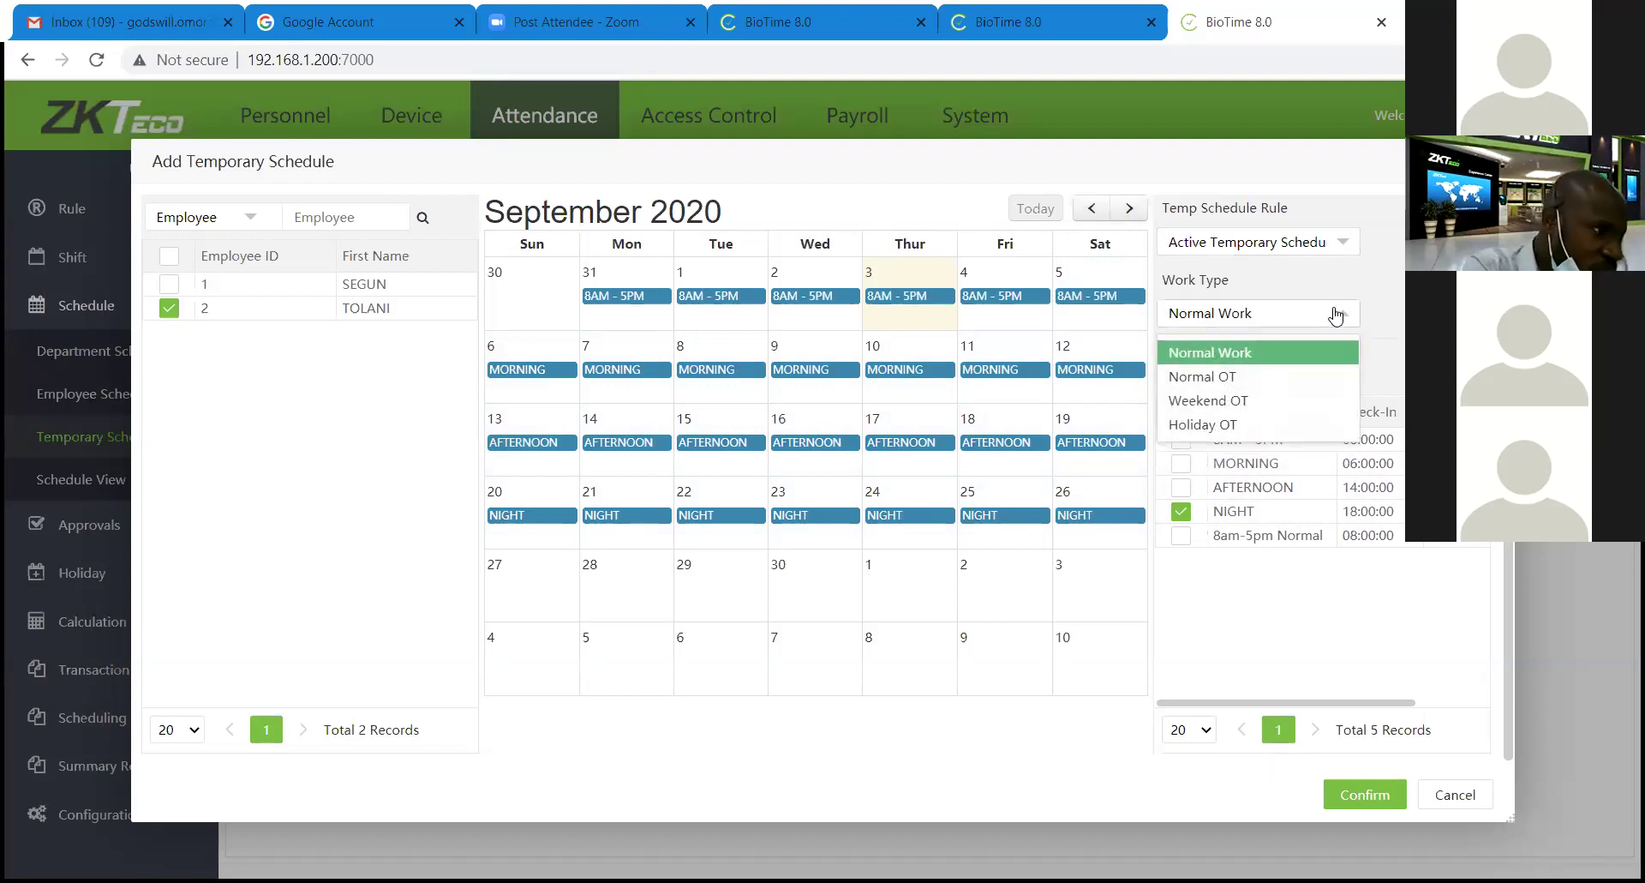
{"action": "left_click", "coordinate": [1219, 423]}
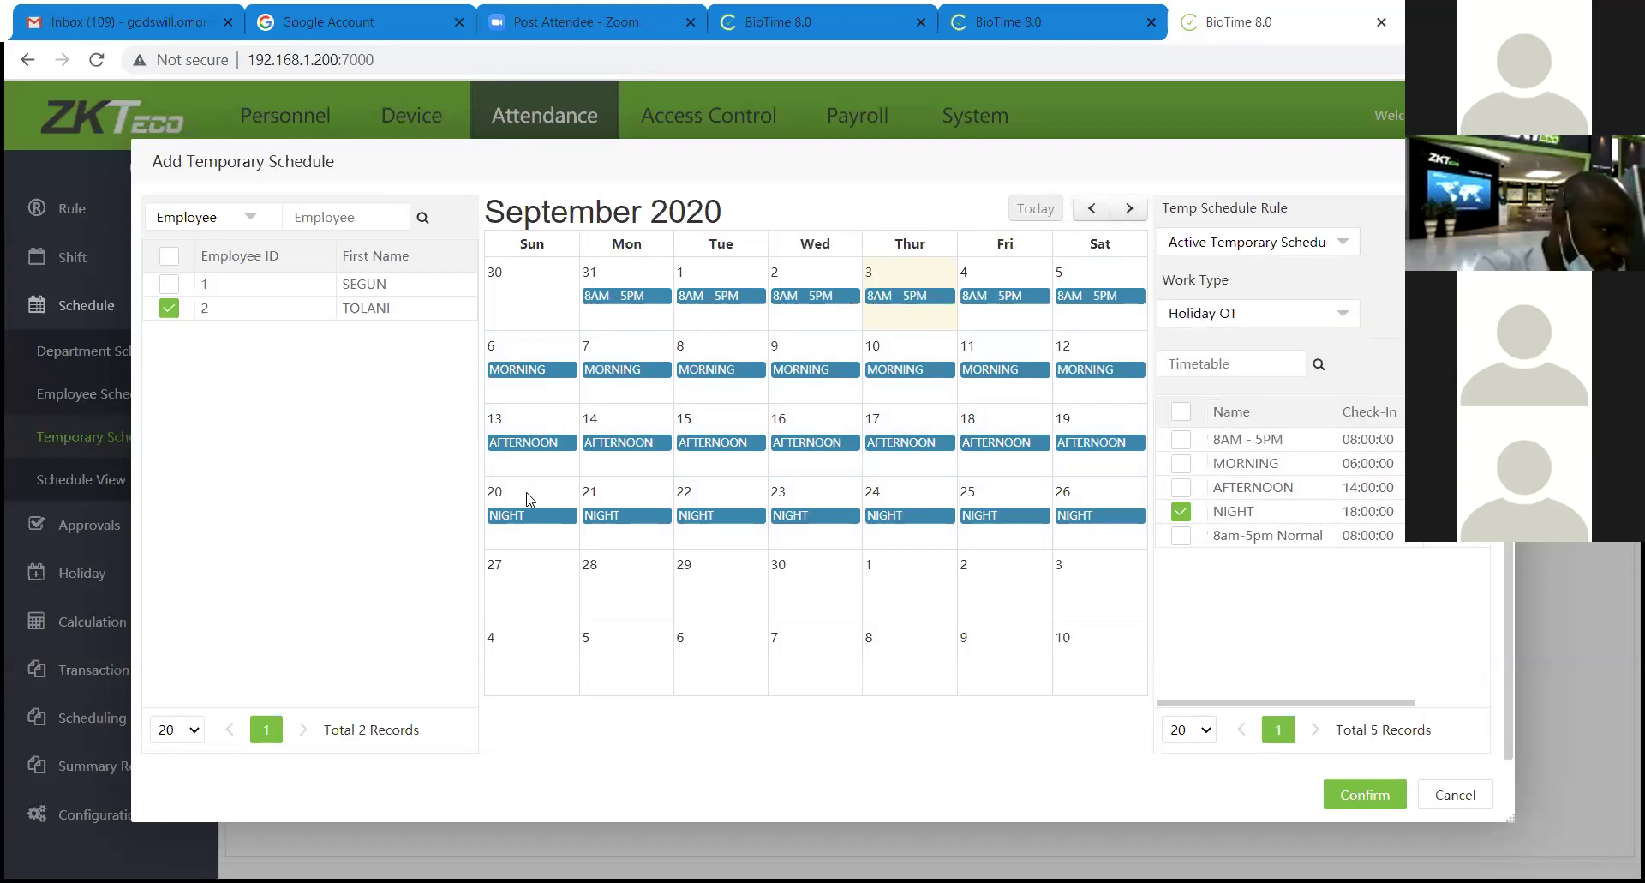
{"action": "left_click", "coordinate": [530, 499]}
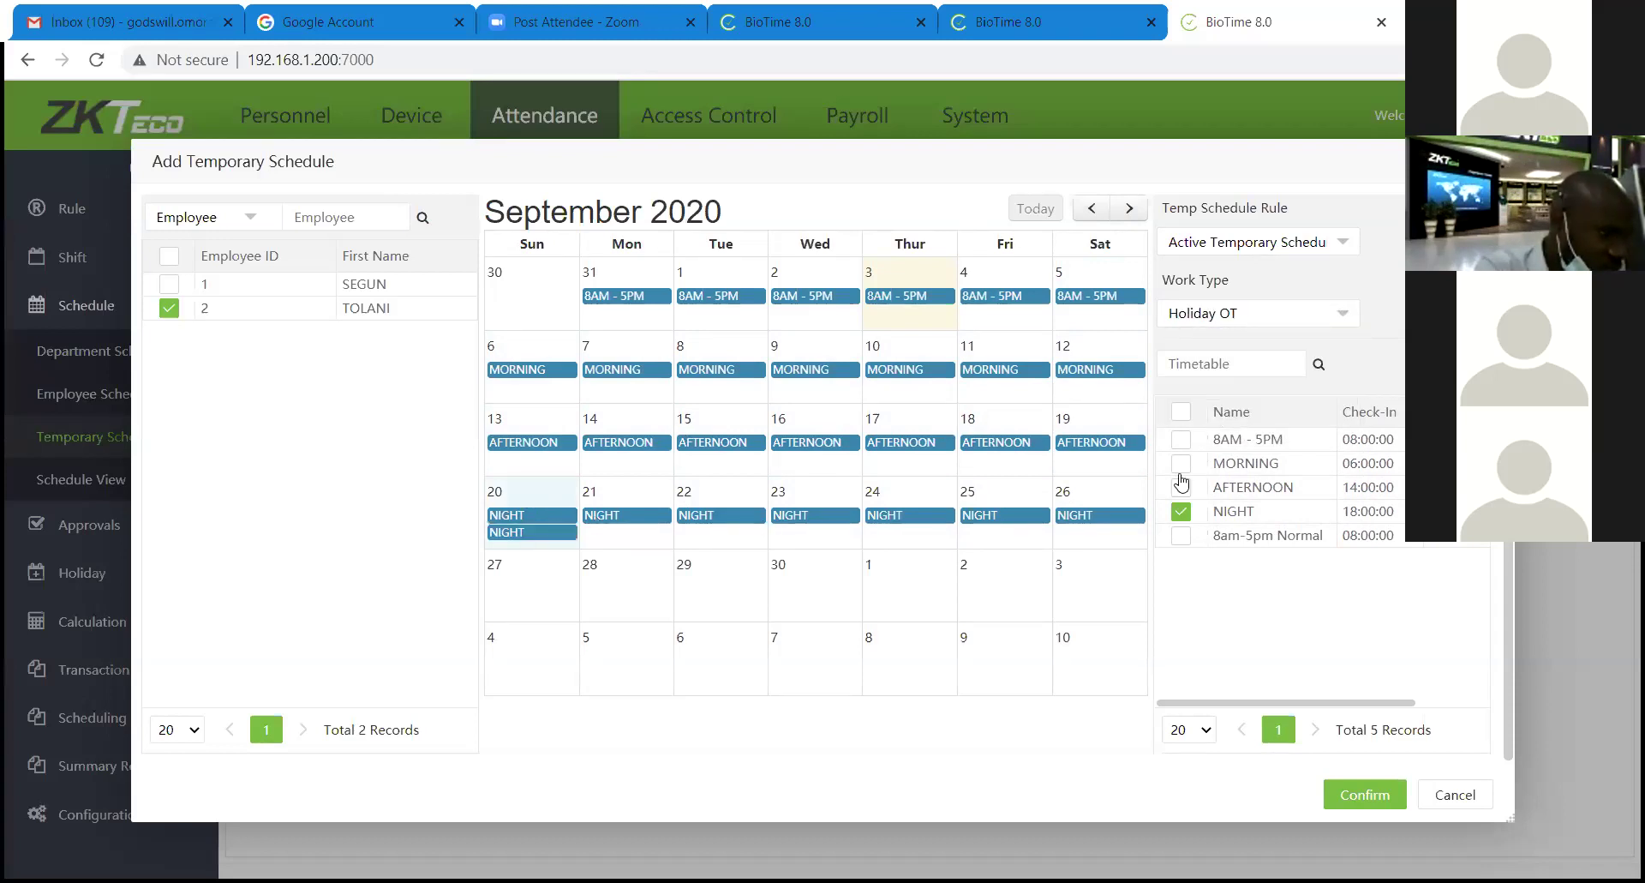
{"action": "left_click", "coordinate": [1181, 510]}
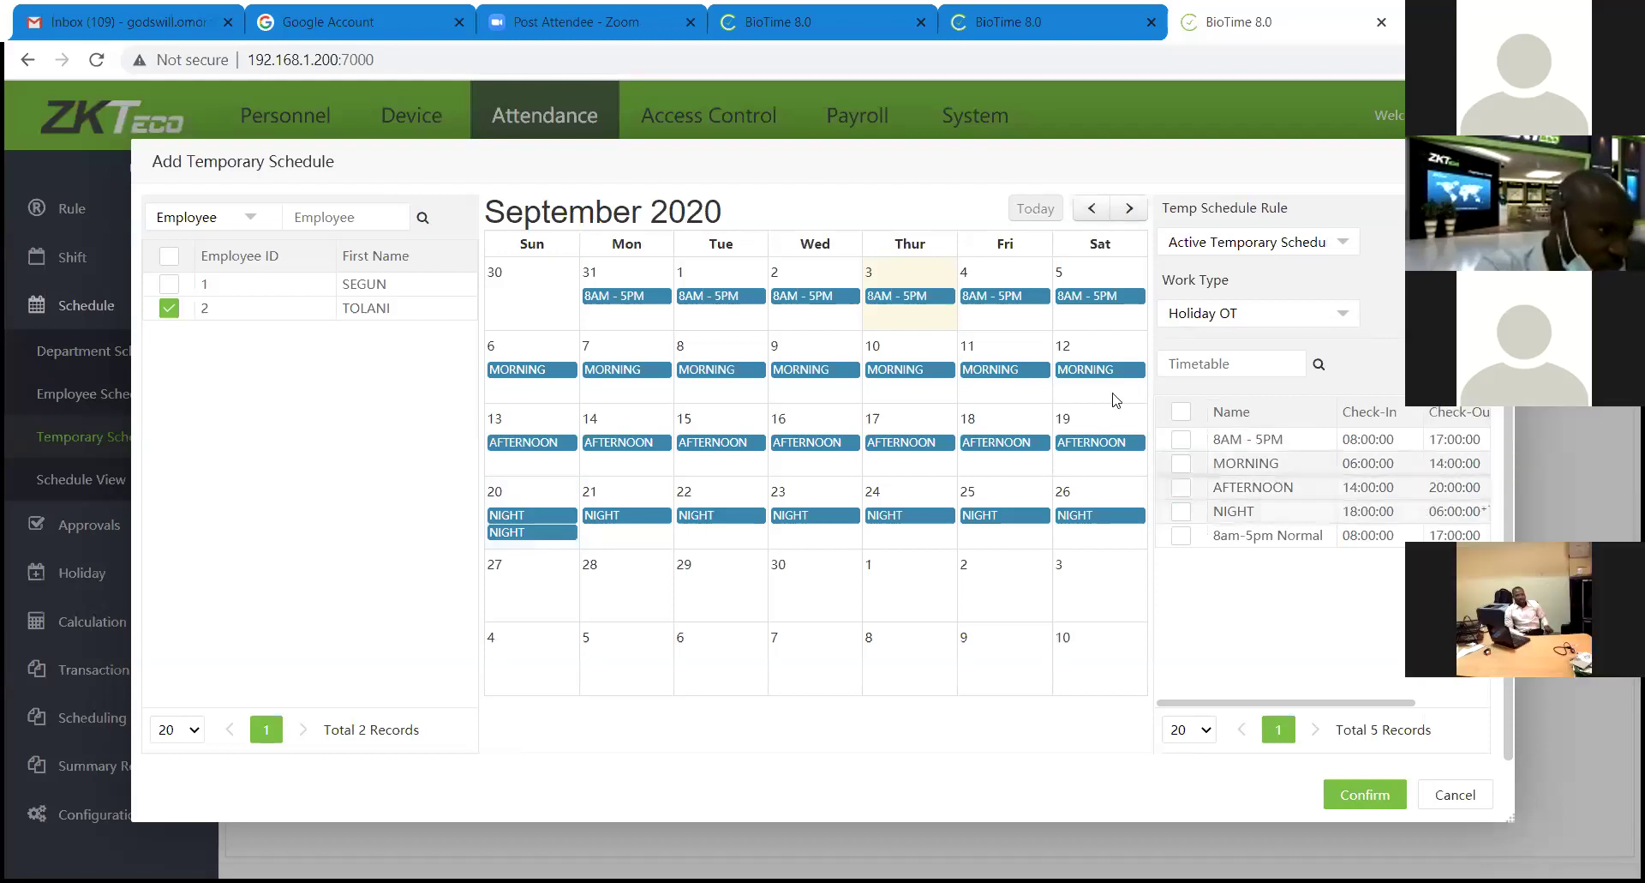
Delete the NIGHT shifts from 21 and 22 September.
{"action": "left_click", "coordinate": [611, 518]}
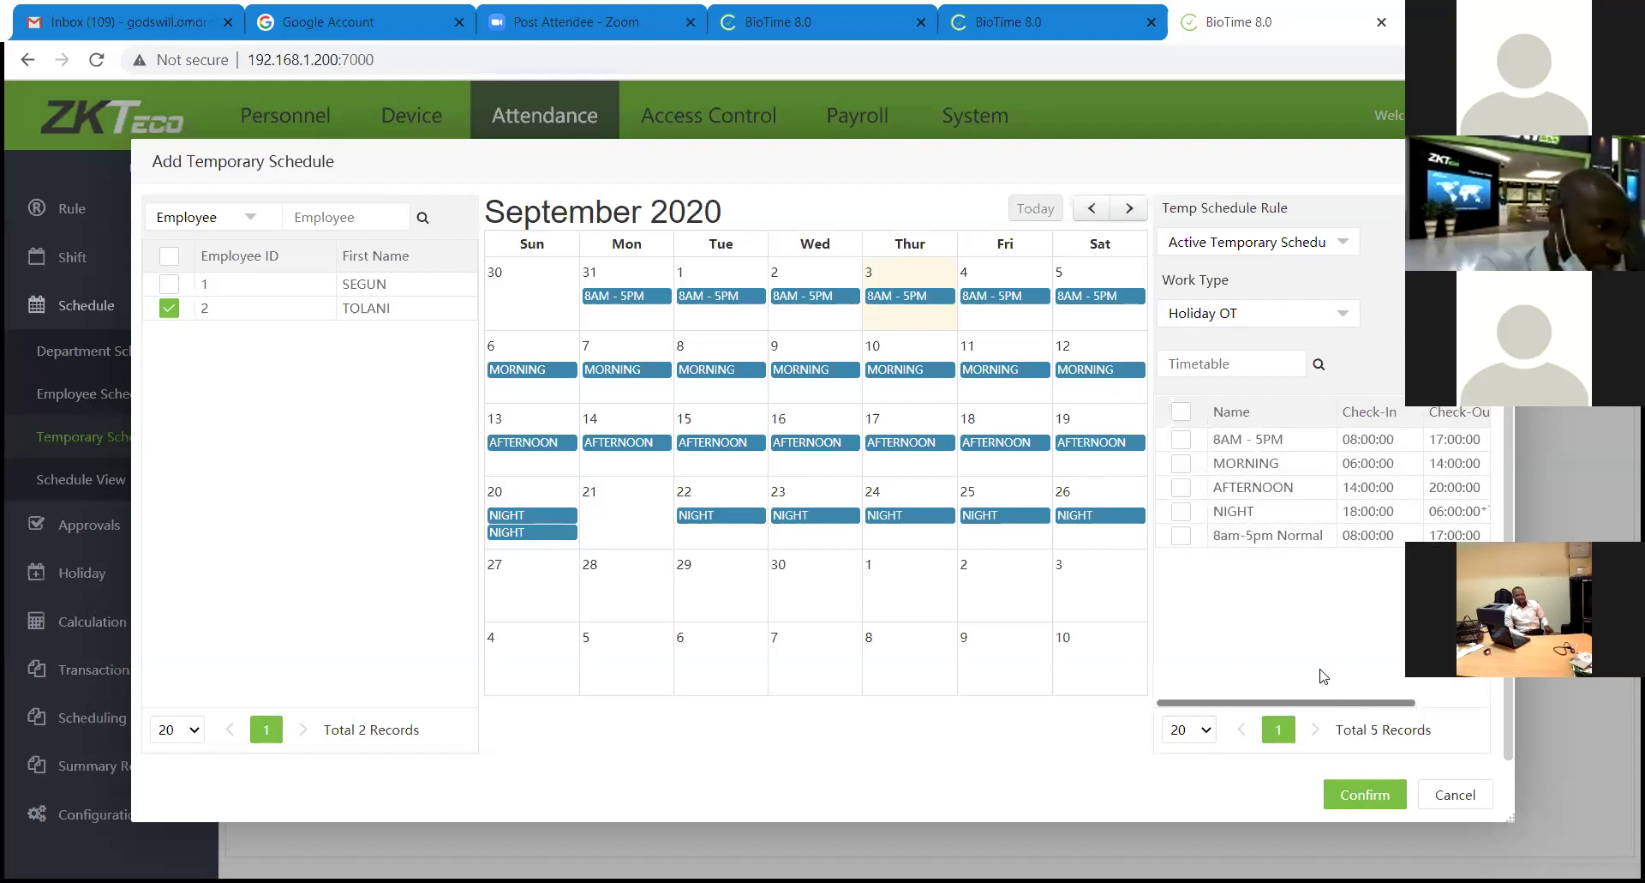
{"action": "left_click", "coordinate": [611, 509]}
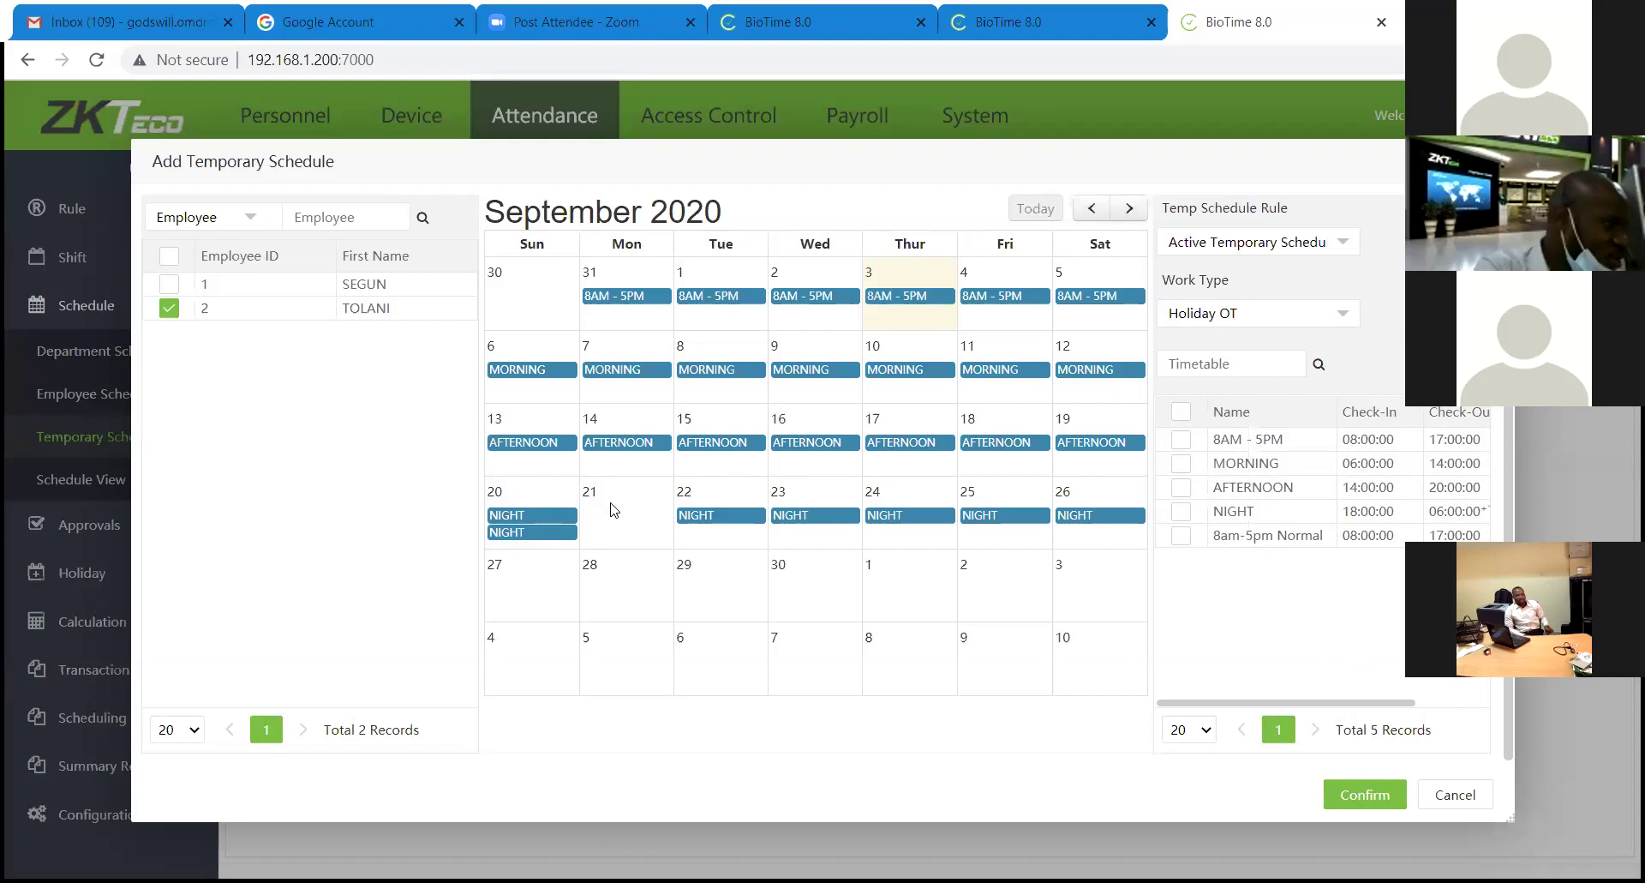
{"action": "left_click", "coordinate": [701, 519]}
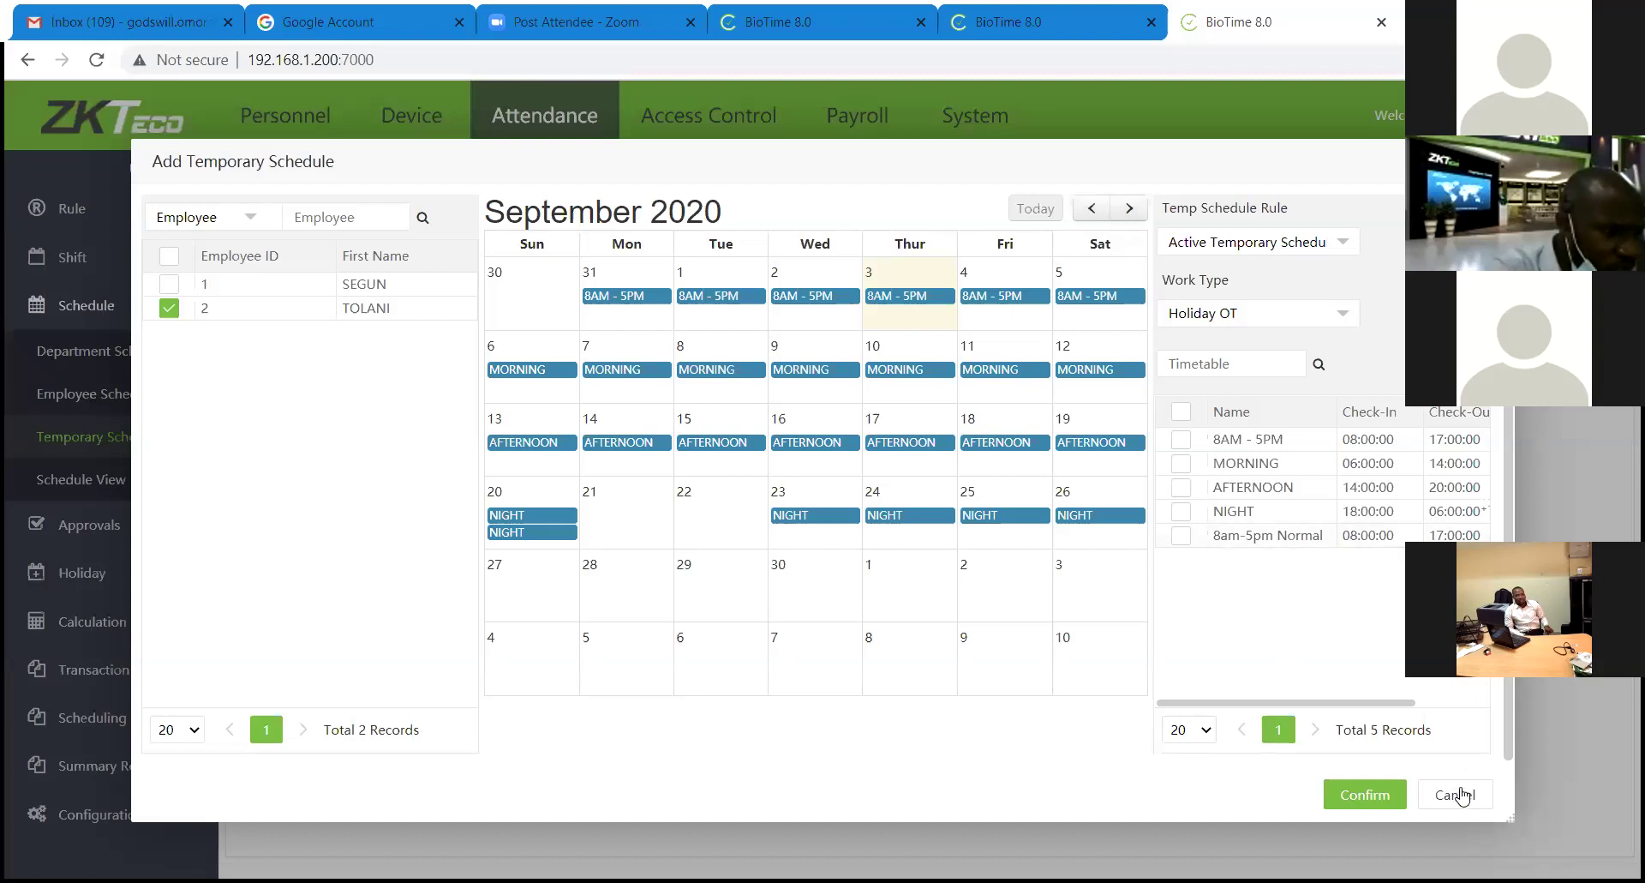
Cancel the unsaved temporary schedule and expand the Approvals section in the sidebar.
{"action": "left_click", "coordinate": [1463, 796]}
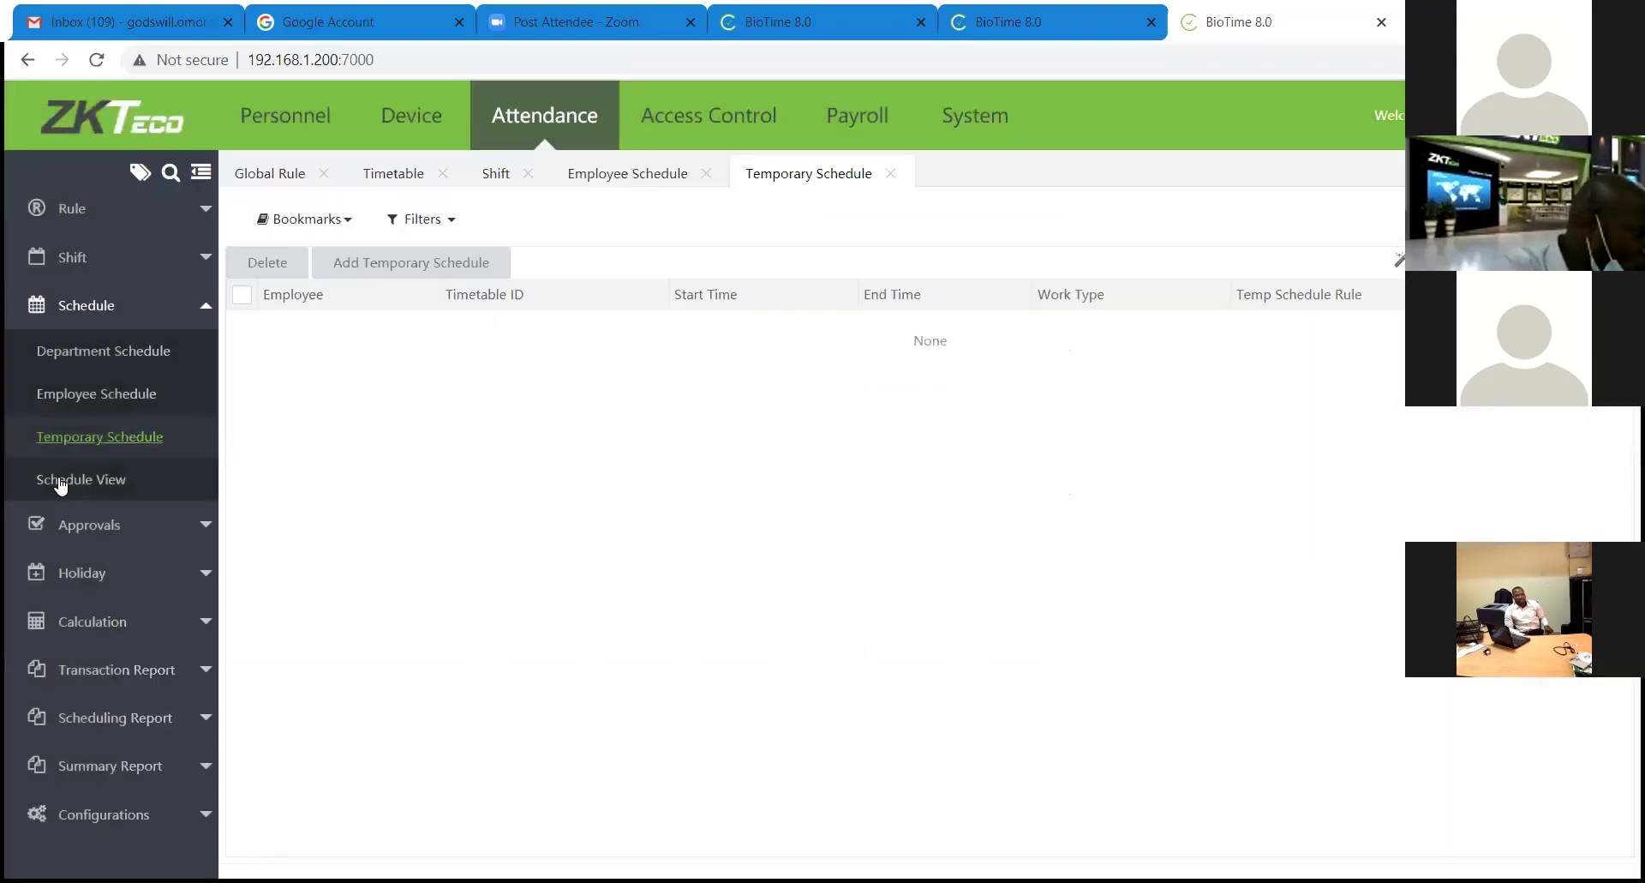
{"action": "left_click", "coordinate": [114, 524]}
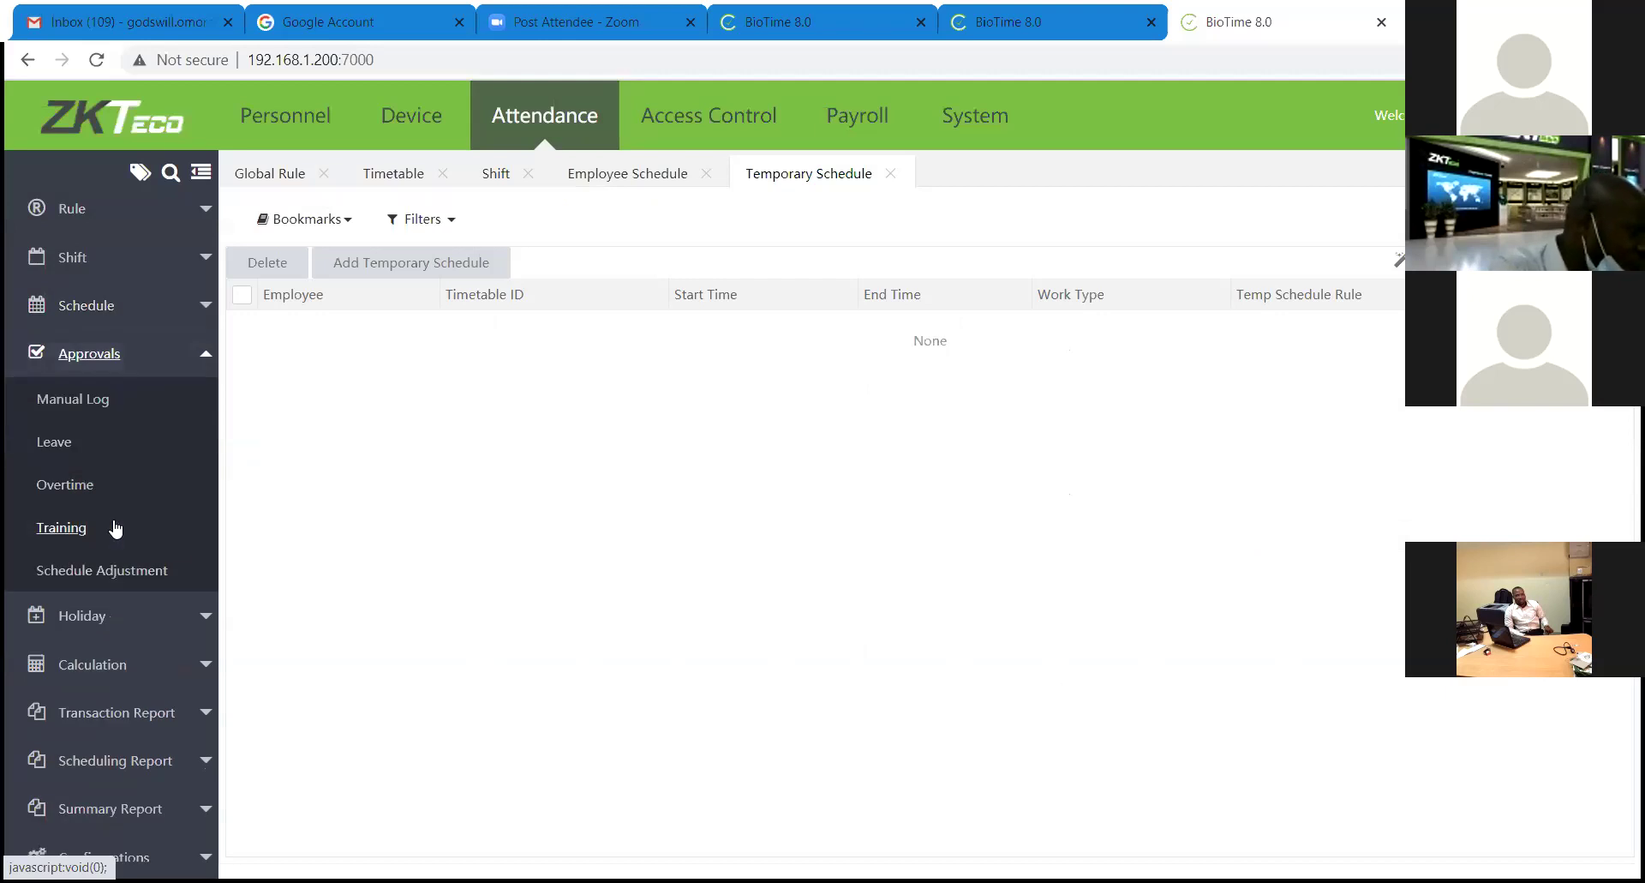
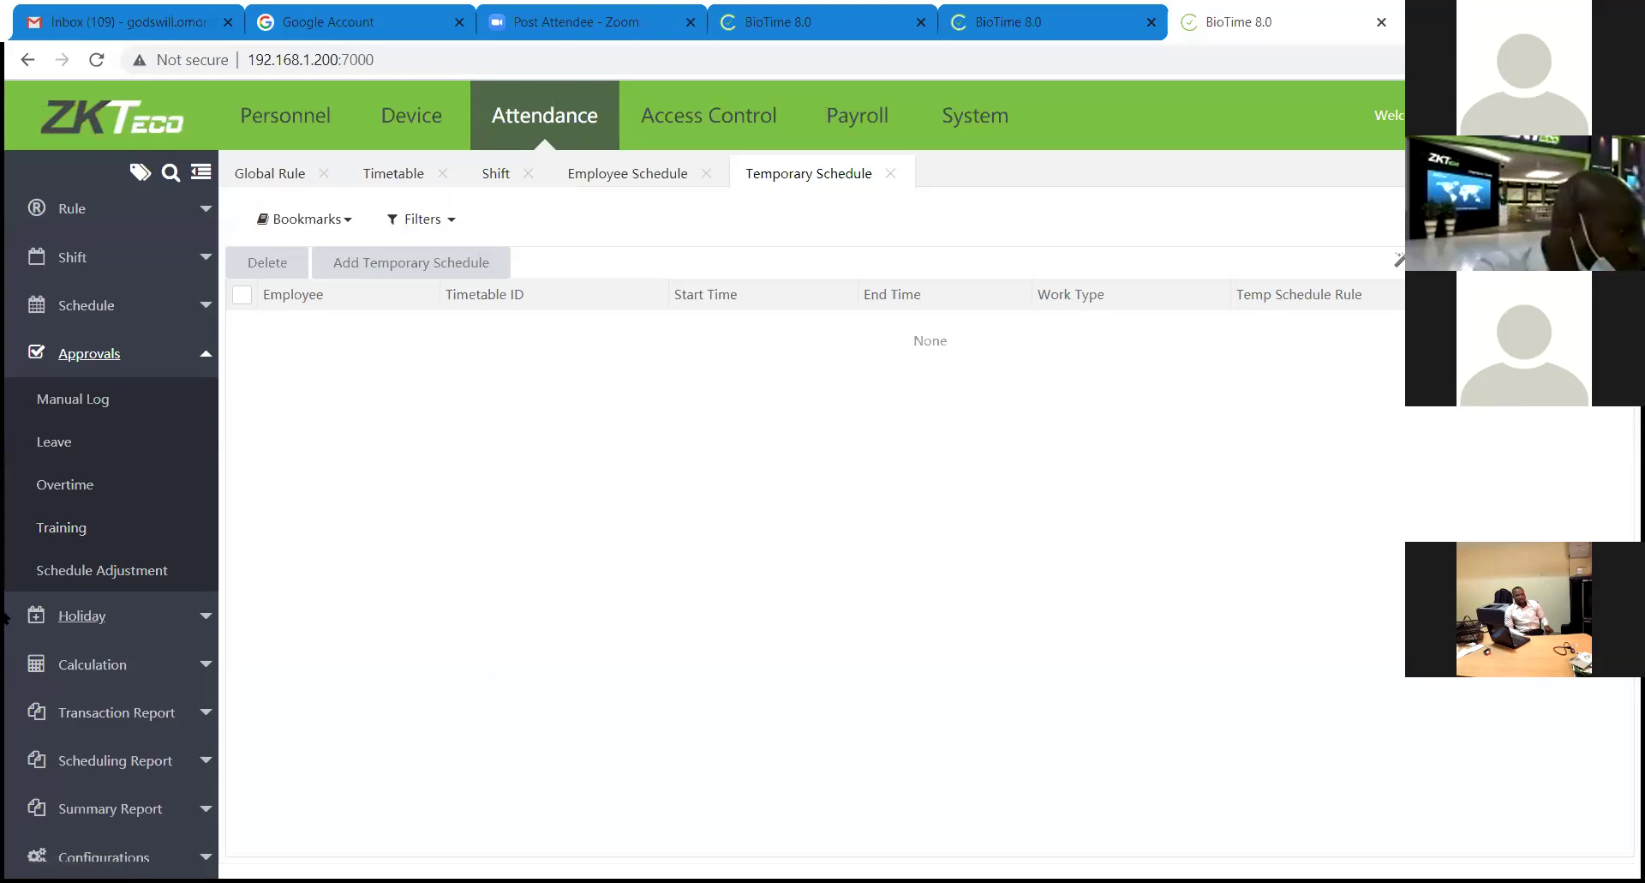
Review the holiday list, then go to the Attendance Calculation page.
{"action": "left_click", "coordinate": [97, 617]}
{"action": "left_click", "coordinate": [78, 456]}
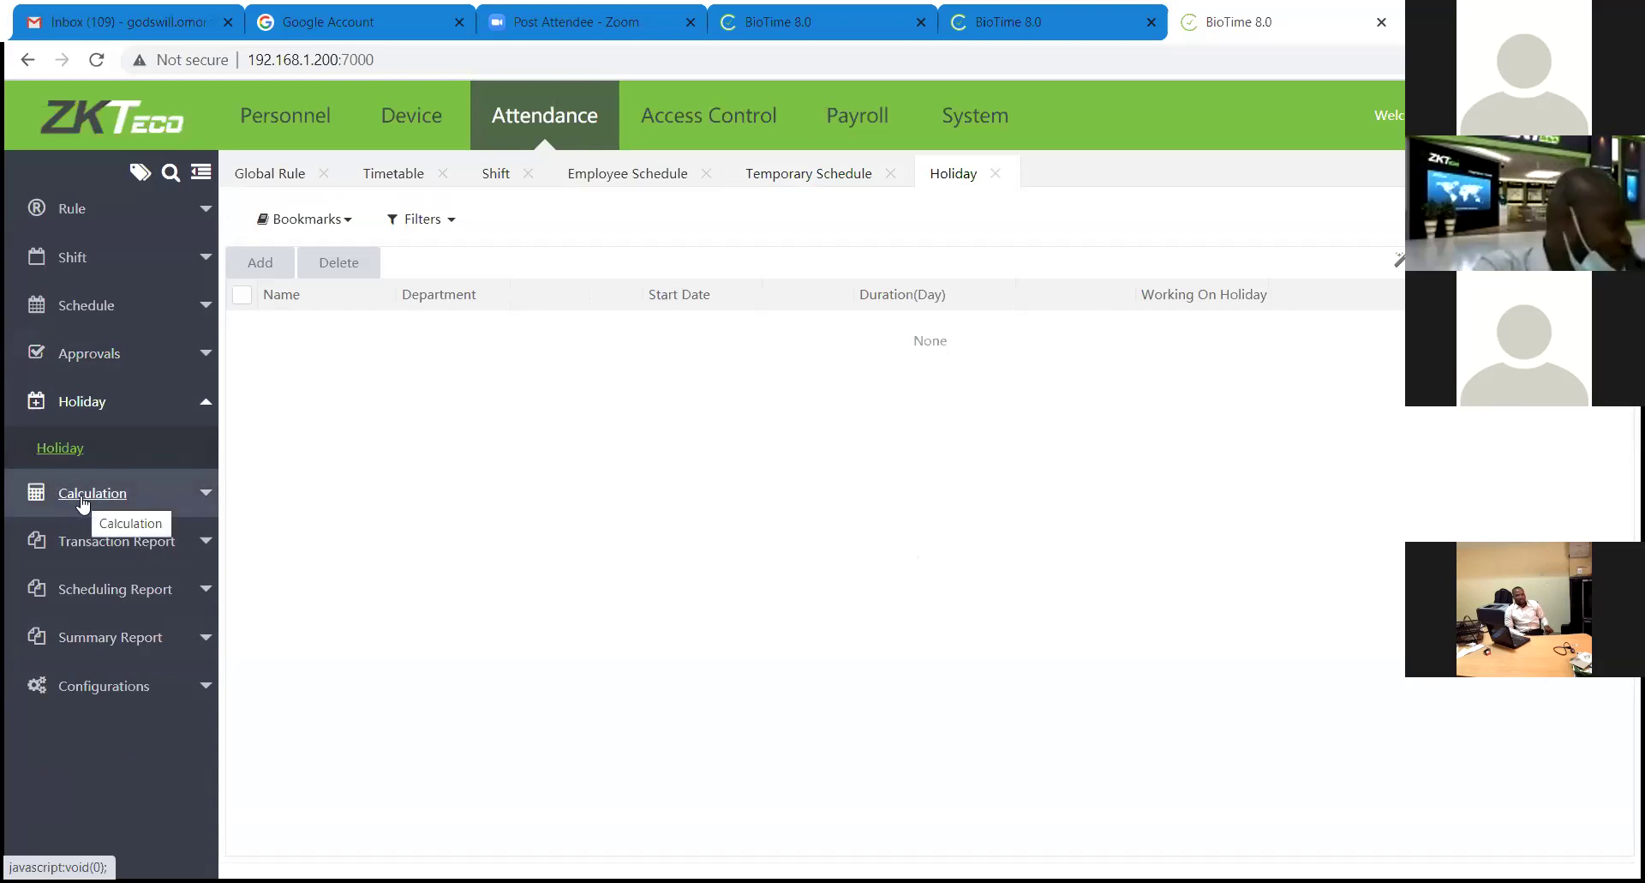
{"action": "left_click", "coordinate": [94, 502]}
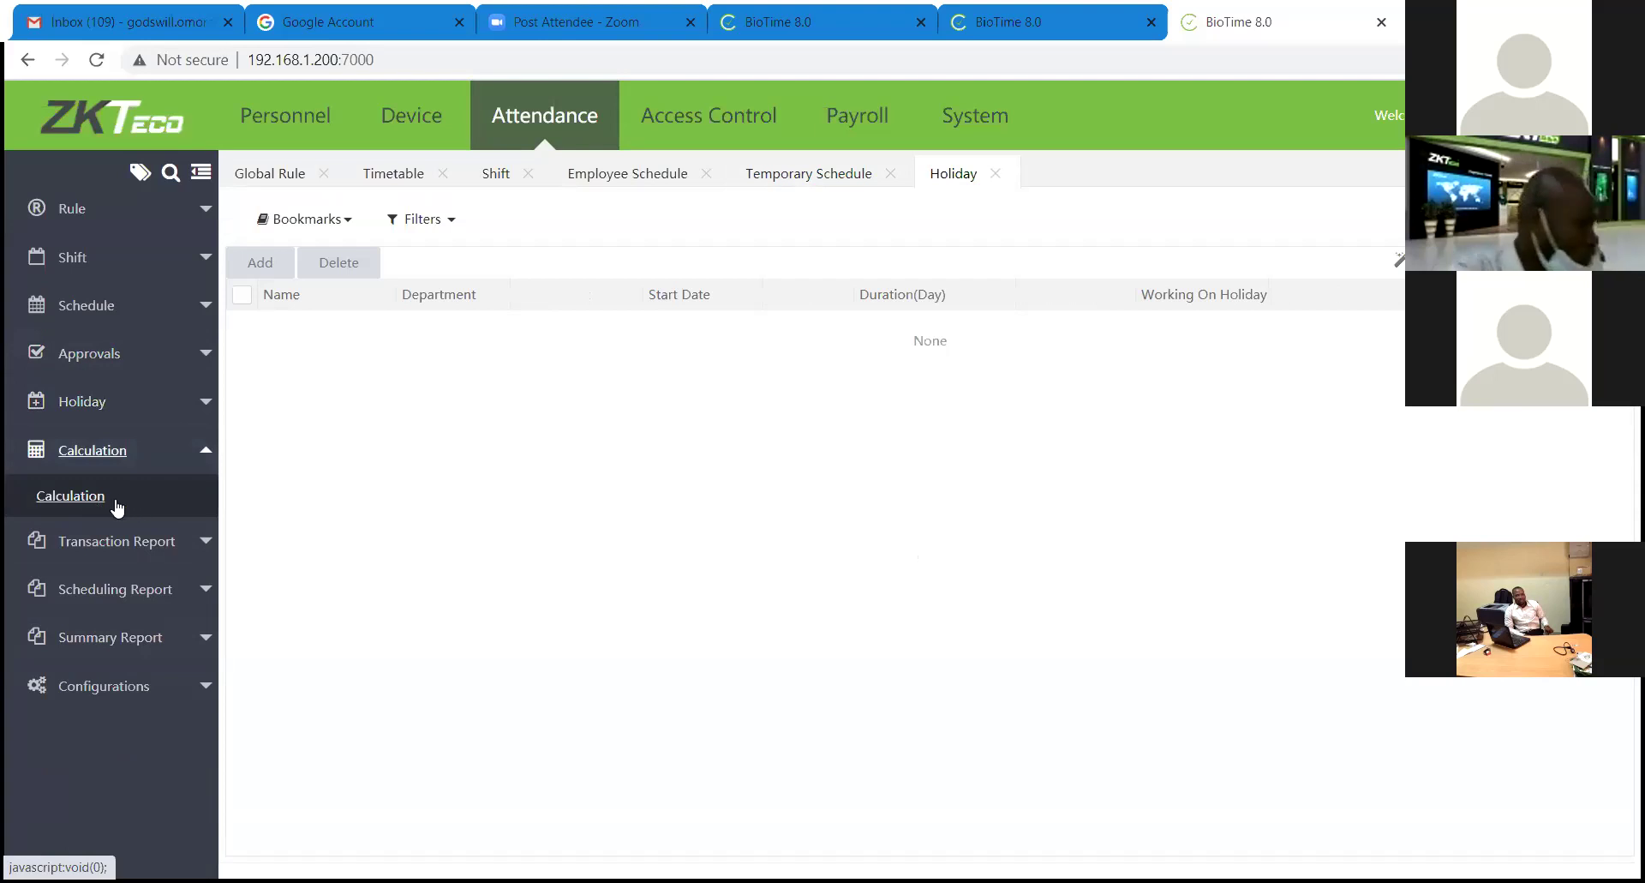
{"action": "left_click", "coordinate": [82, 498]}
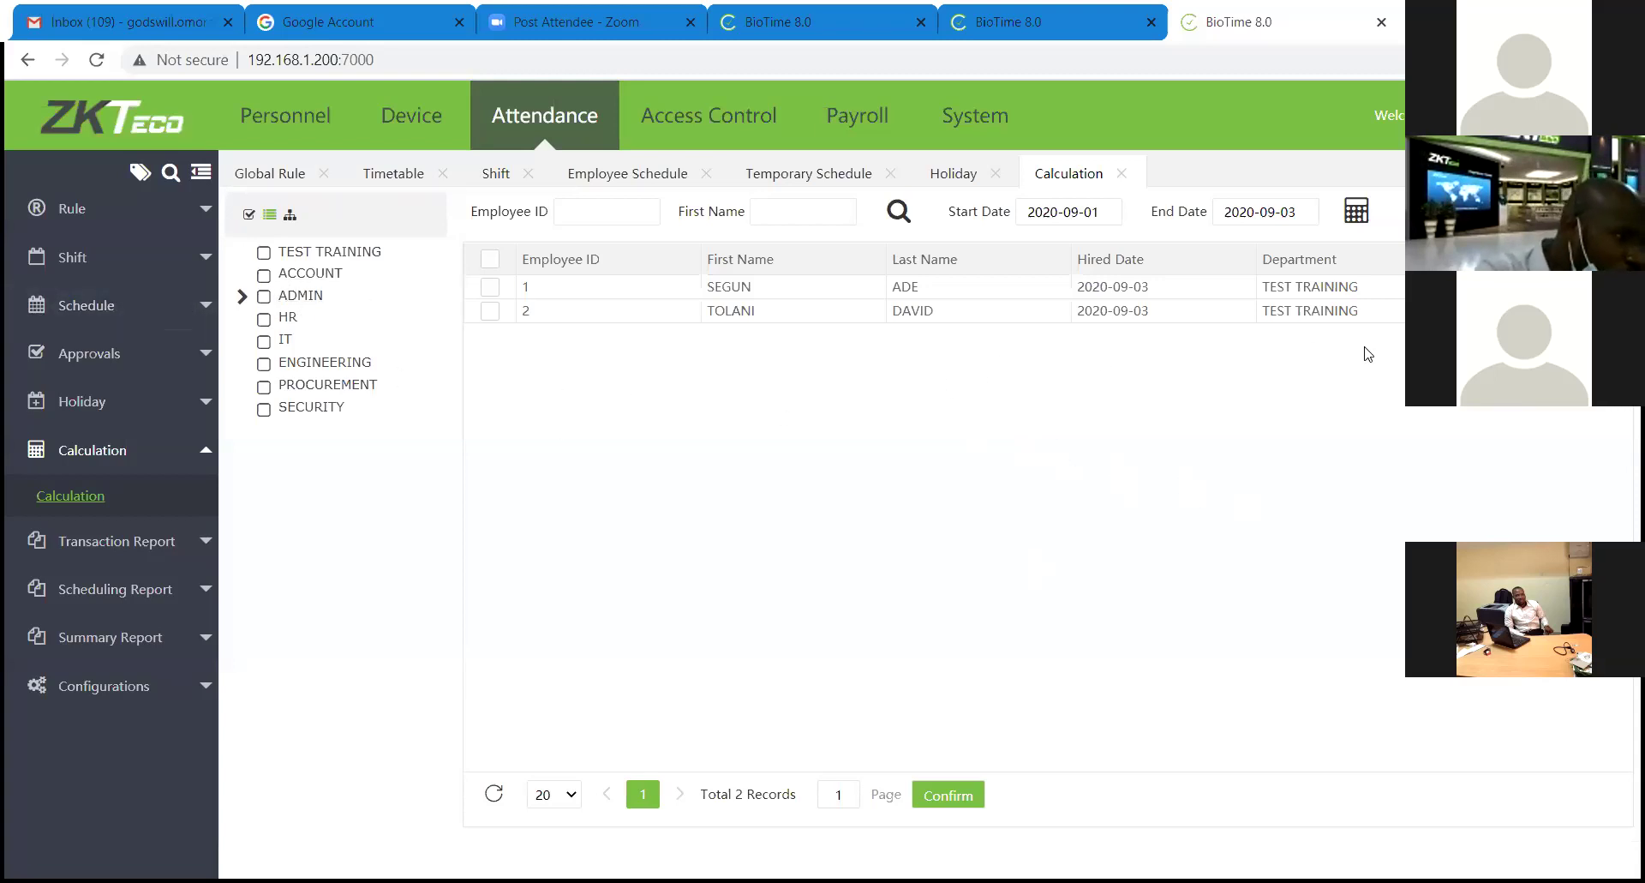
Select both TEST TRAINING employees and calculate attendance for 2020-09-01 to 2020-09-03.
{"action": "double_click", "coordinate": [490, 260]}
{"action": "left_click", "coordinate": [491, 260]}
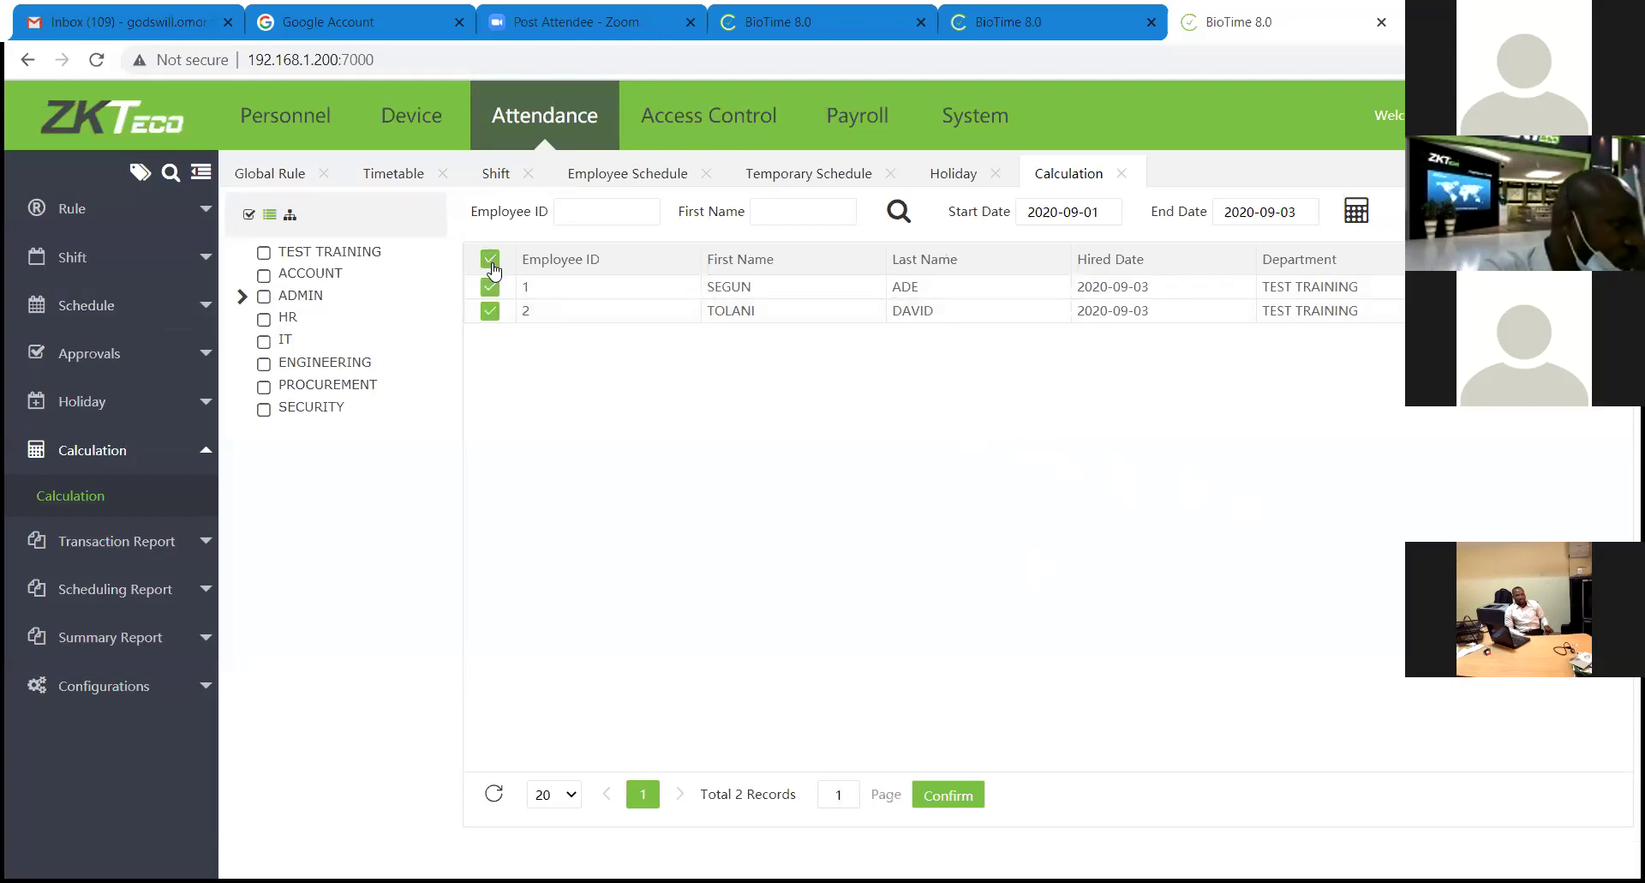
{"action": "left_click", "coordinate": [1357, 213]}
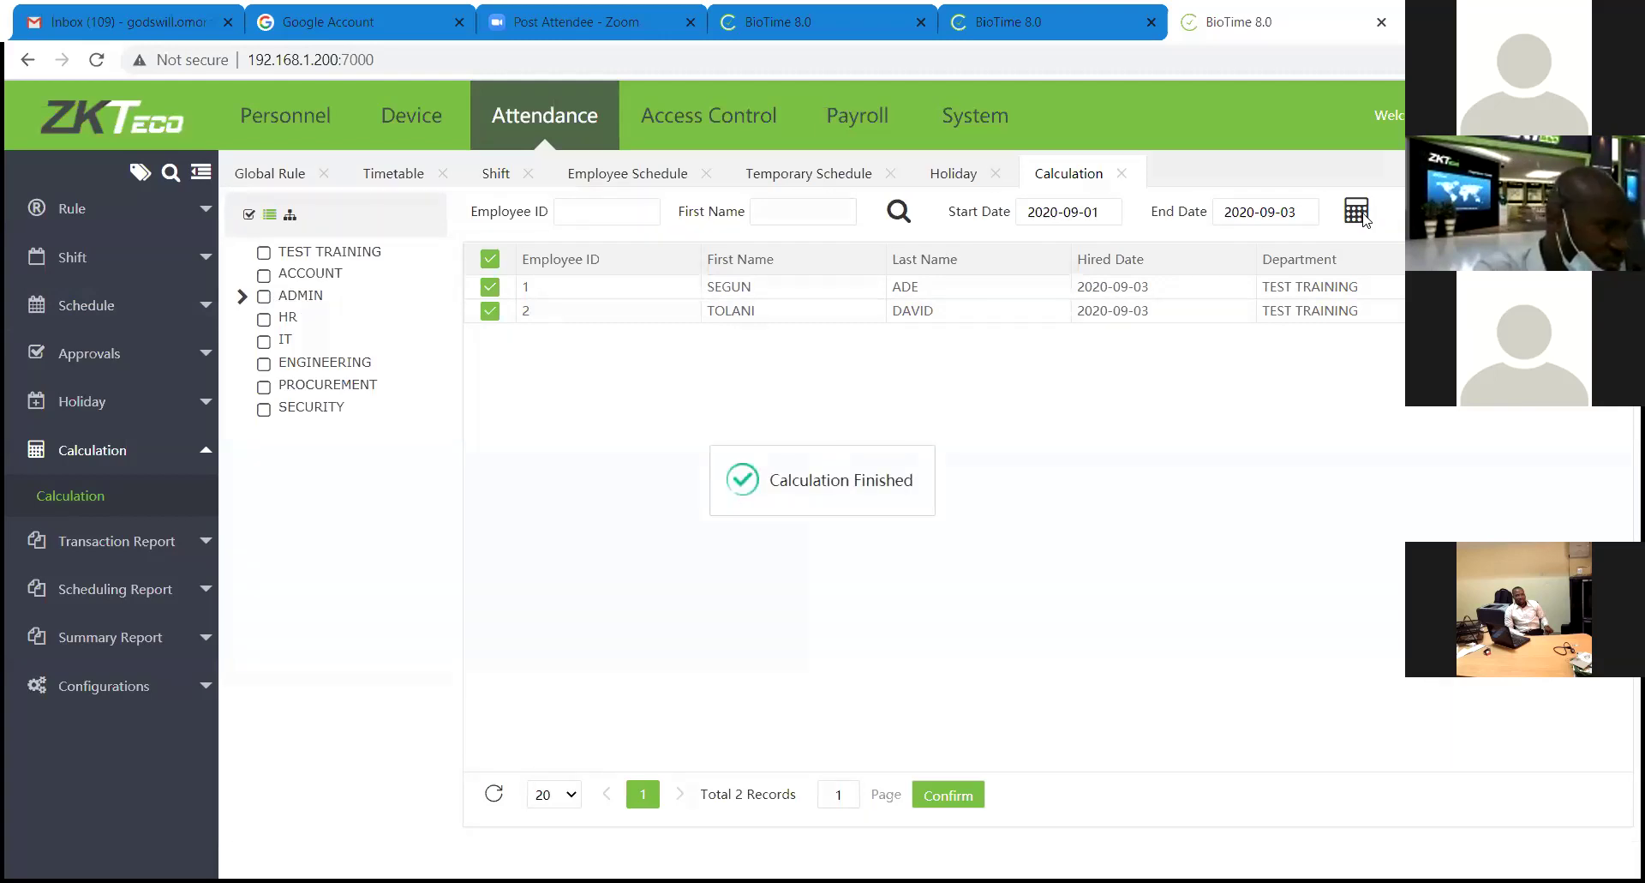
{"action": "left_click", "coordinate": [125, 548]}
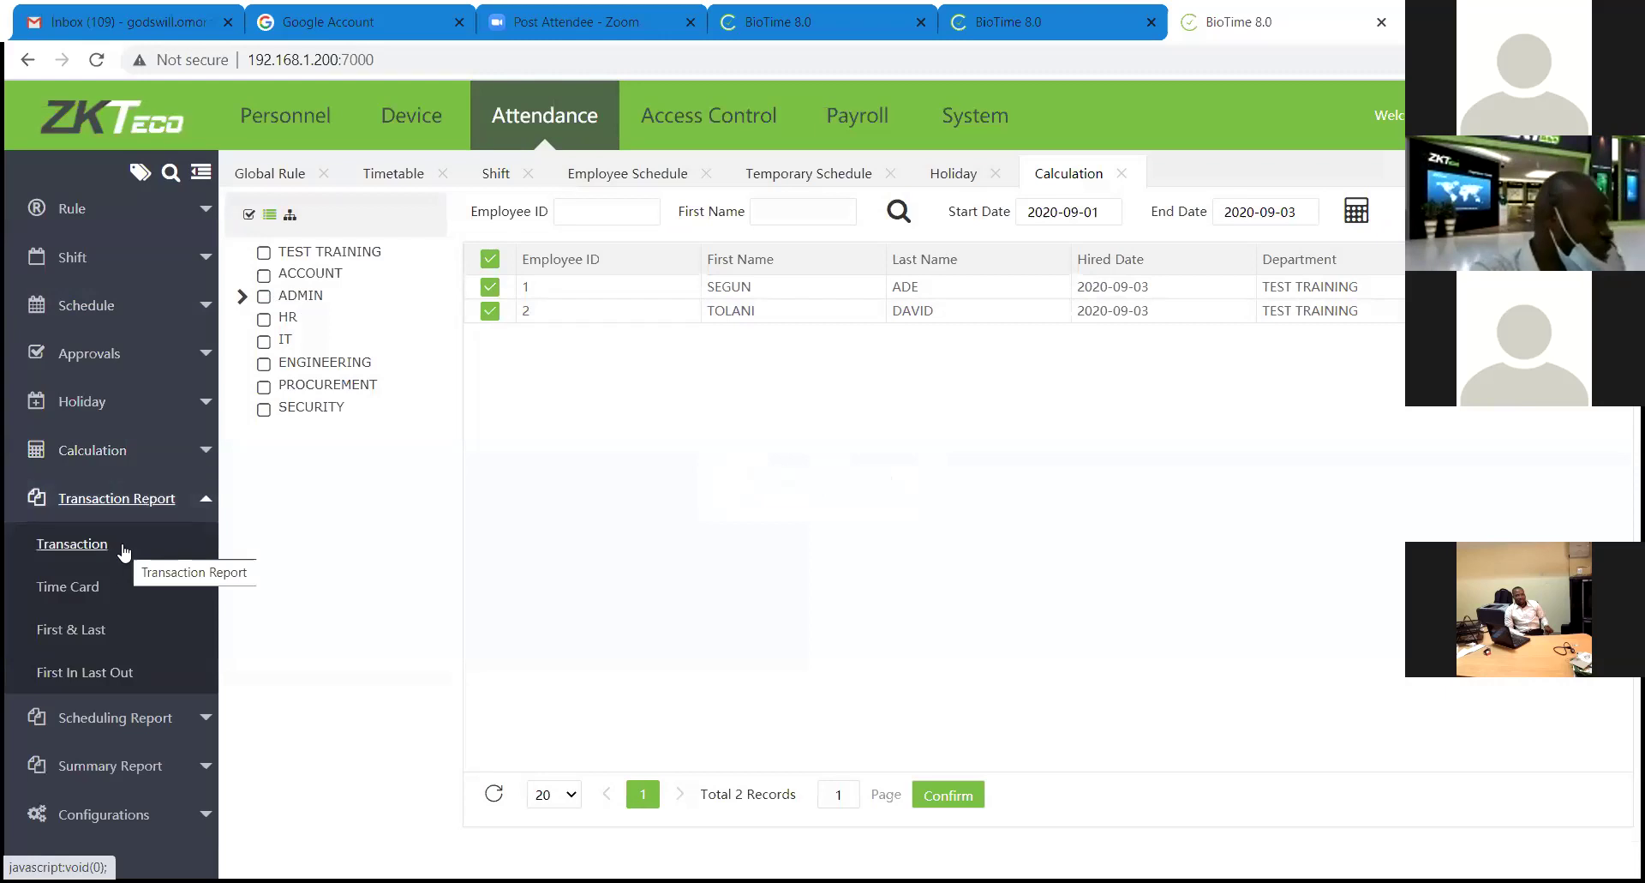
Open the First & Last report and tick TEST TRAINING, HR, IT, ENGINEERING and PROCUREMENT.
{"action": "left_click", "coordinate": [90, 635]}
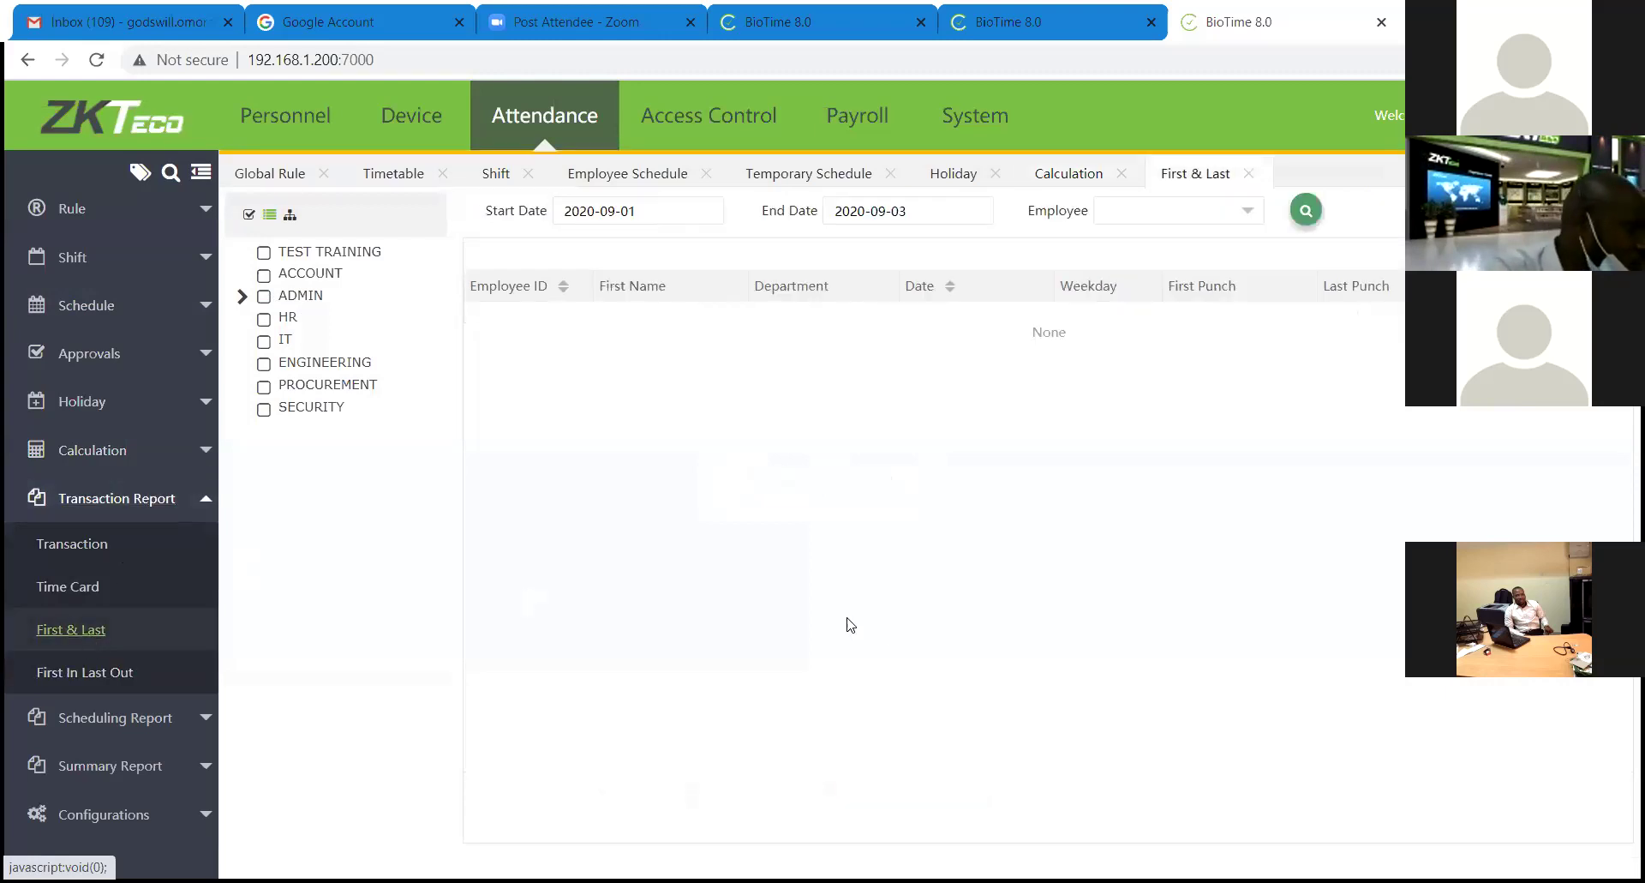
{"action": "left_click", "coordinate": [265, 254]}
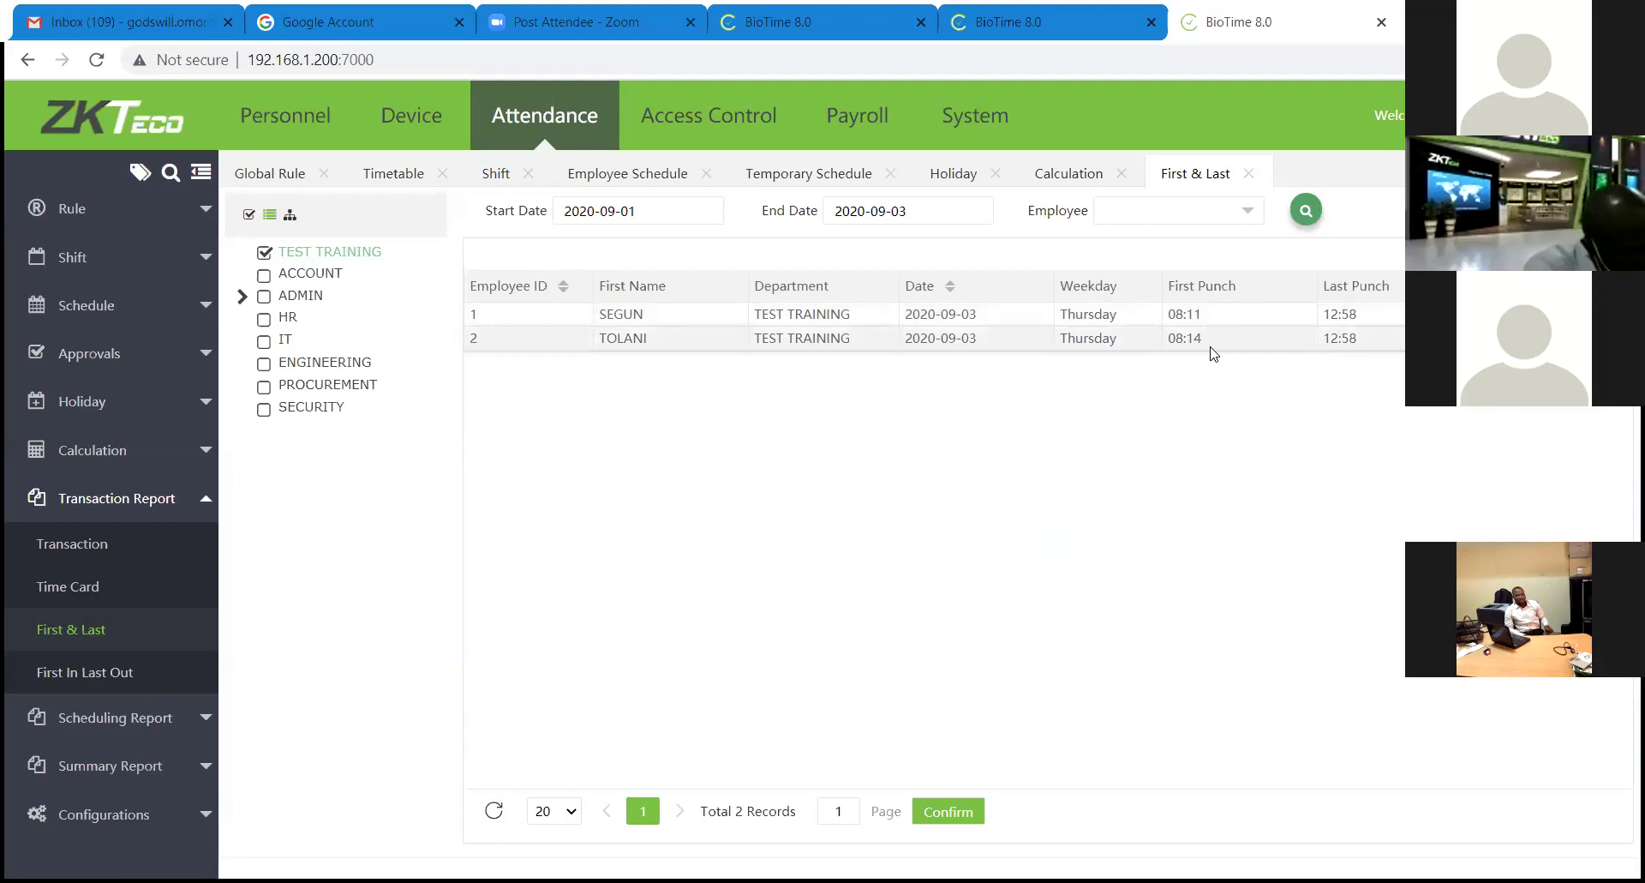
{"action": "left_click", "coordinate": [264, 319]}
{"action": "left_click", "coordinate": [264, 341]}
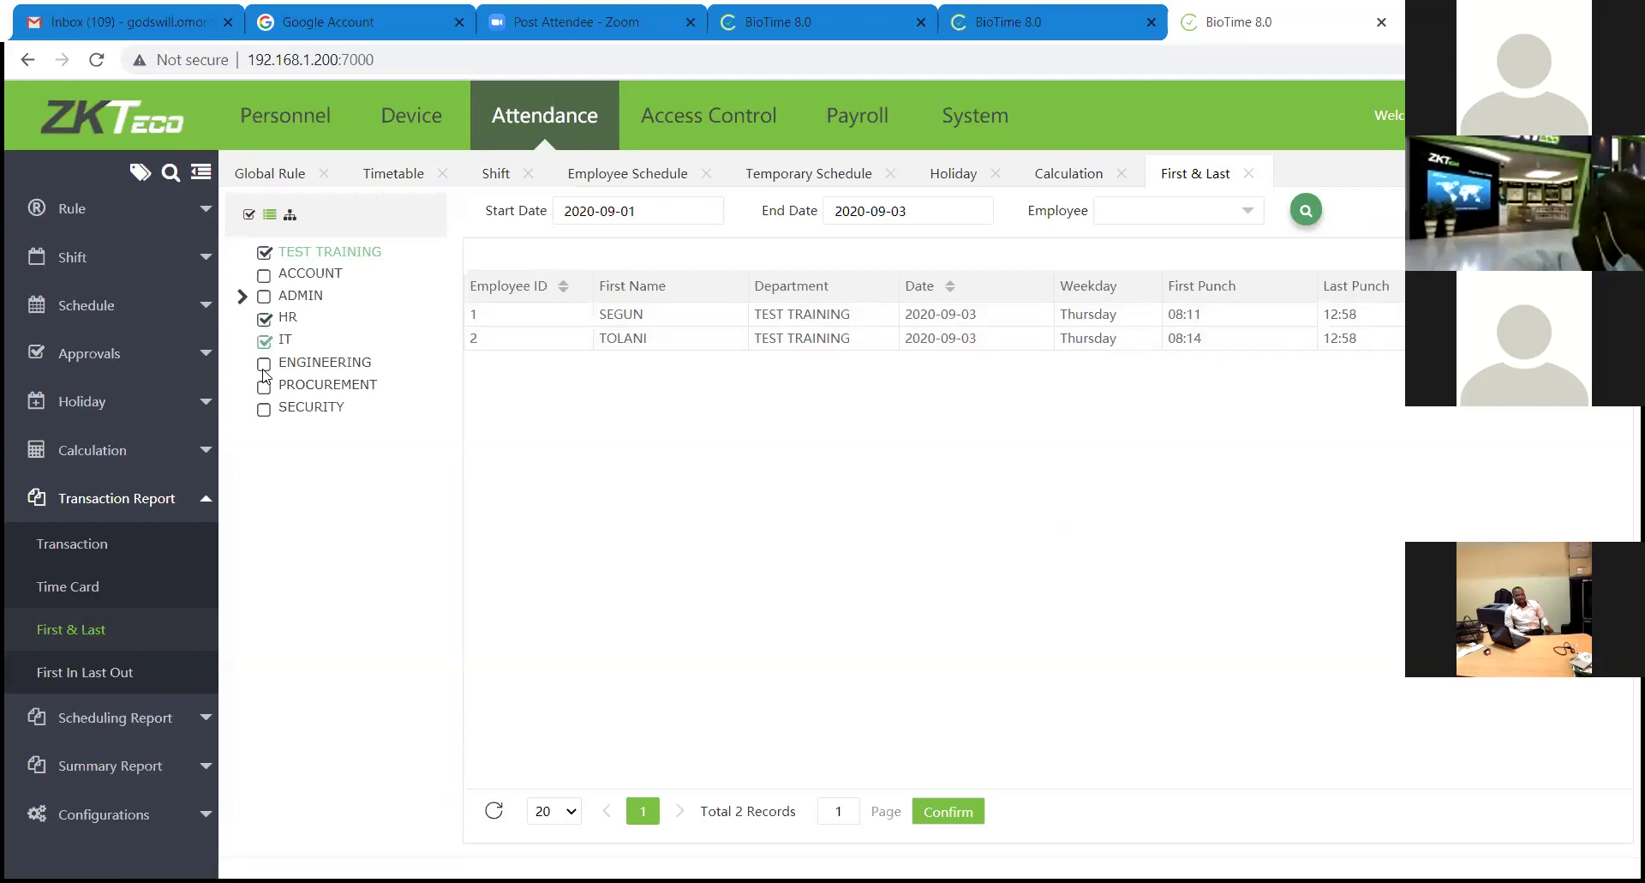
{"action": "left_click", "coordinate": [264, 365]}
{"action": "left_click", "coordinate": [264, 386]}
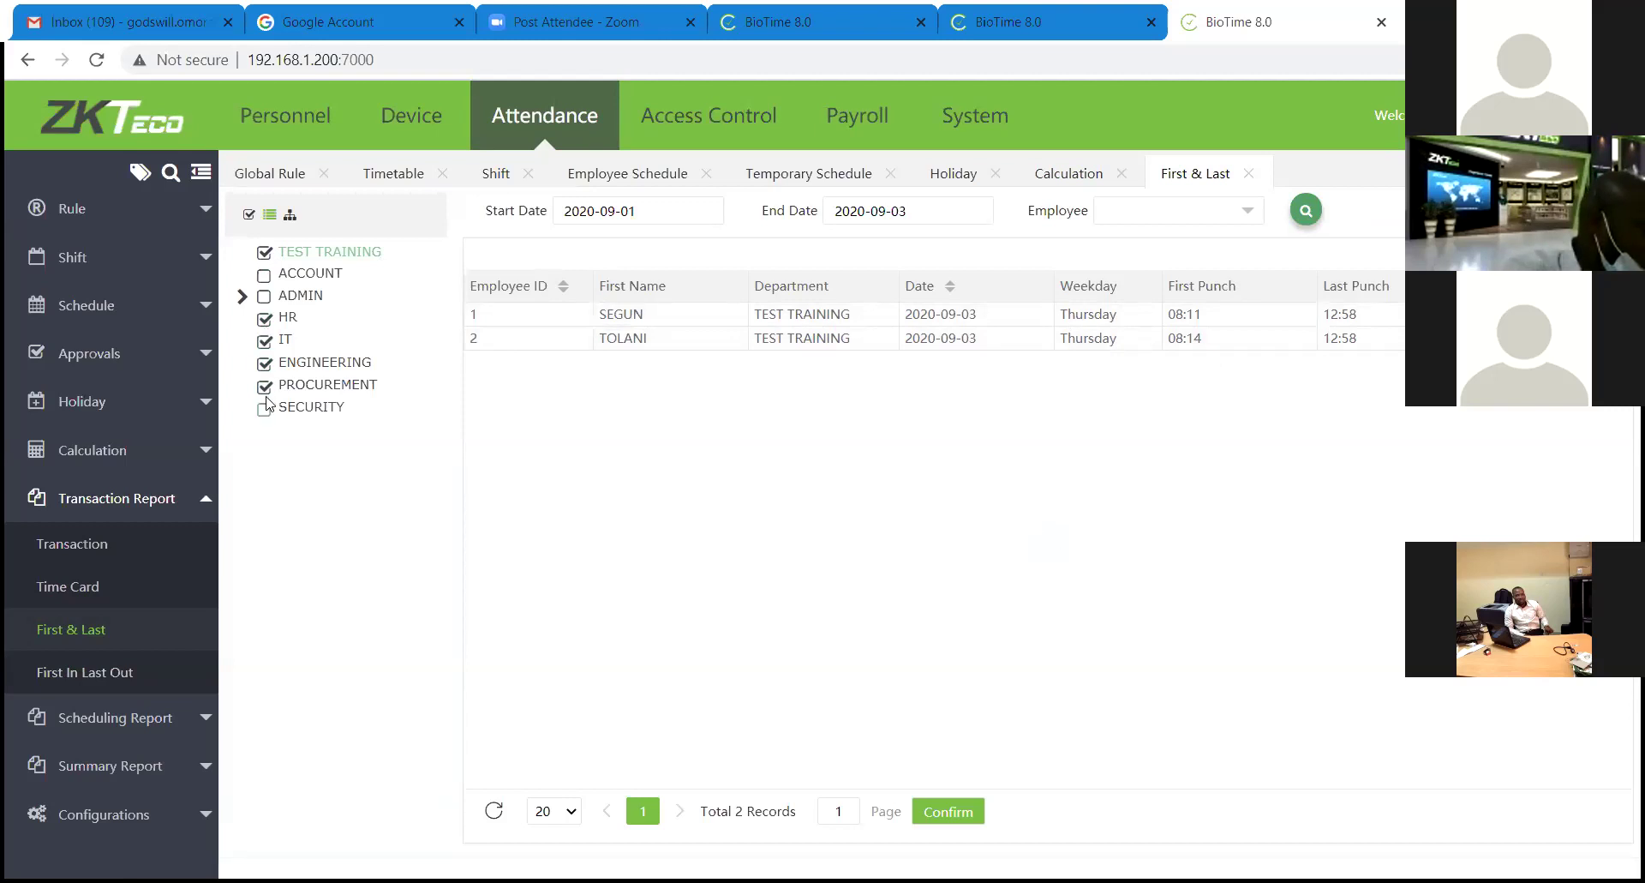
Add SECURITY, ADMIN and ACCOUNT, then search to list the first and last punches.
{"action": "left_click", "coordinate": [264, 296]}
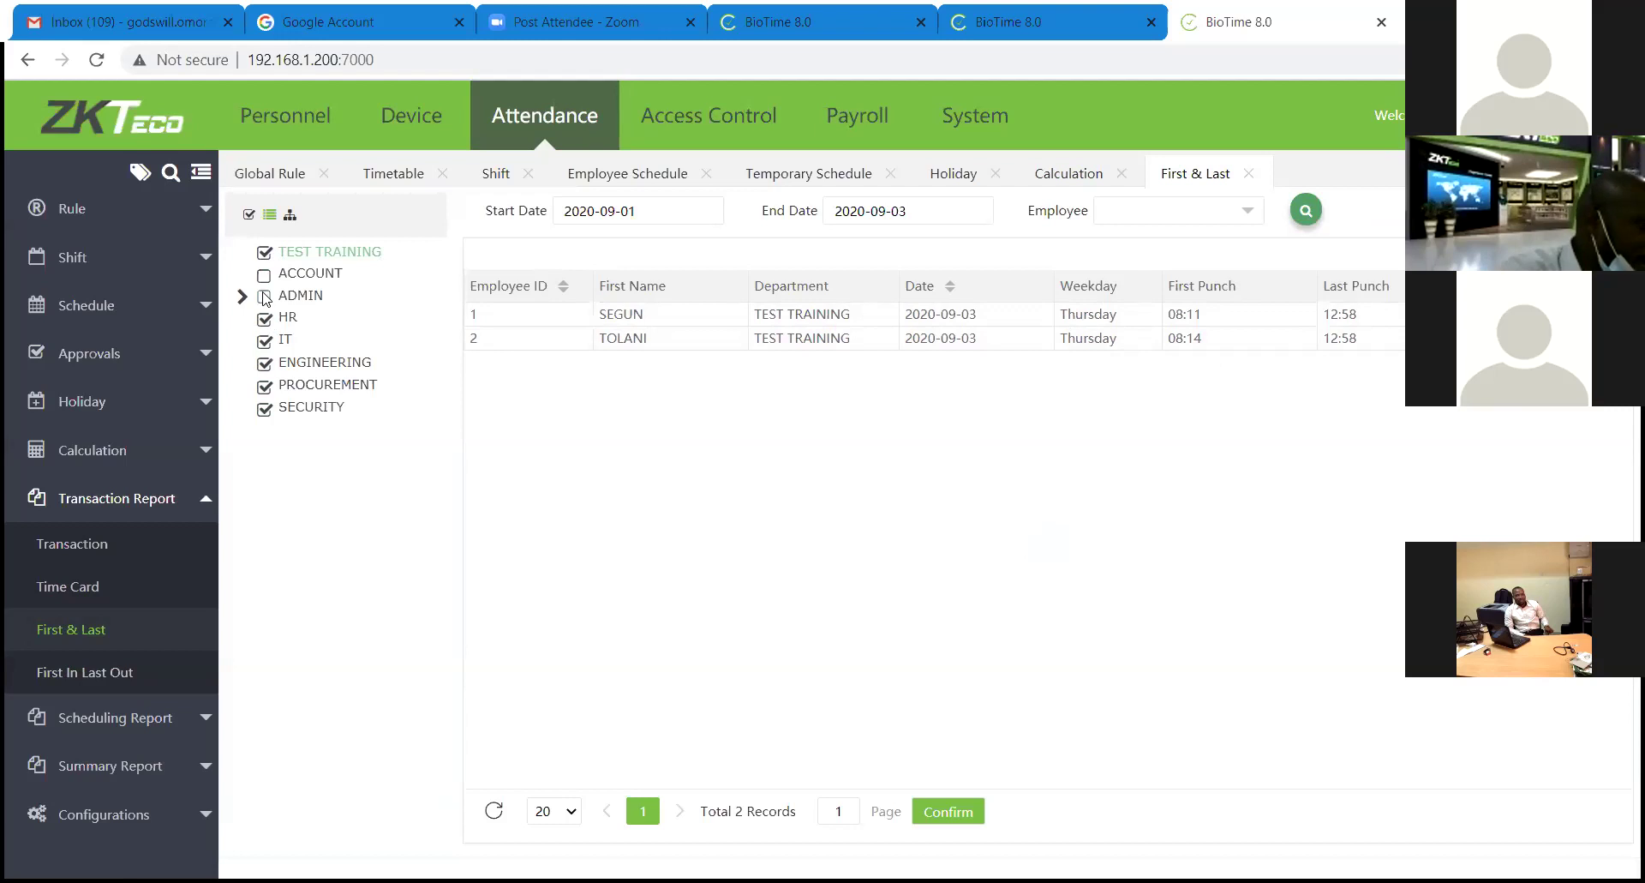
{"action": "left_click", "coordinate": [264, 296]}
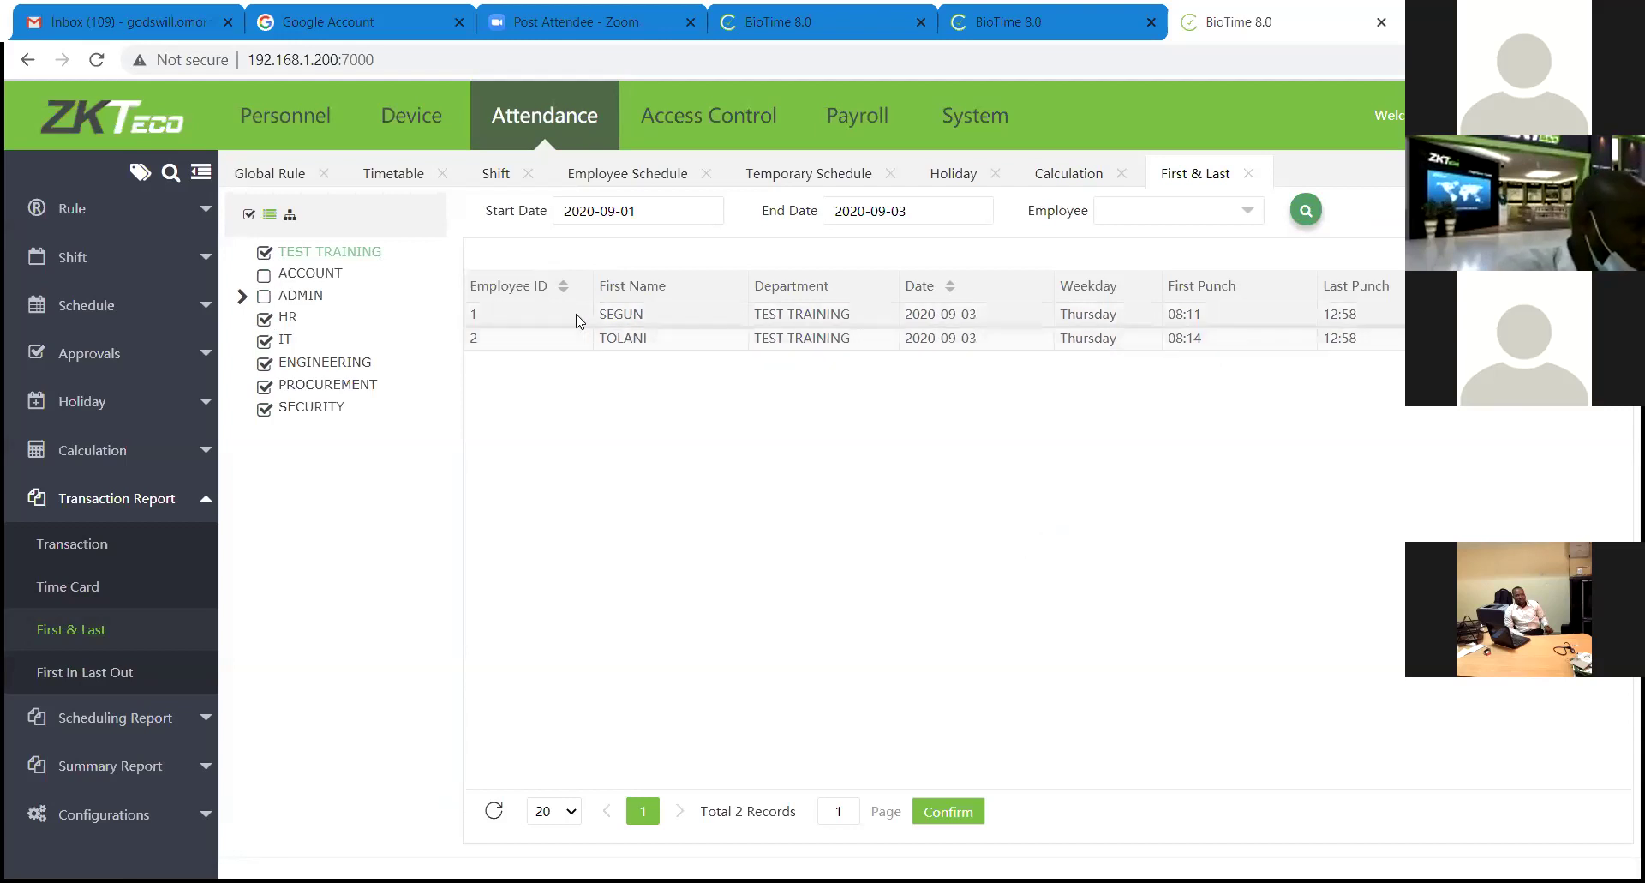
{"action": "left_click", "coordinate": [265, 296]}
{"action": "left_click", "coordinate": [263, 274]}
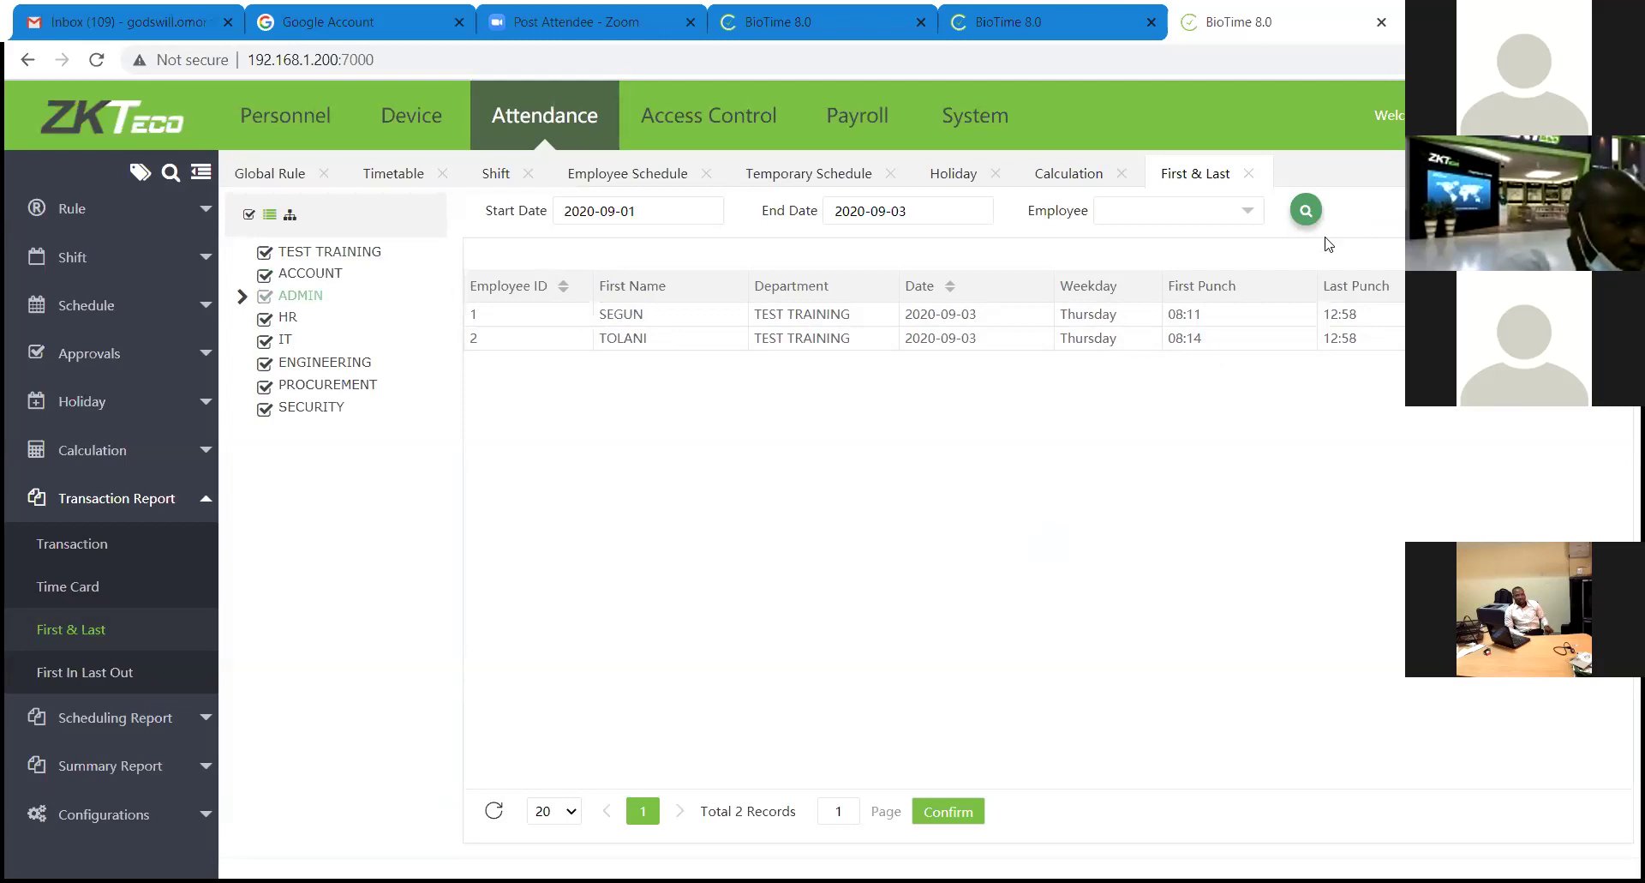
{"action": "left_click", "coordinate": [1306, 212]}
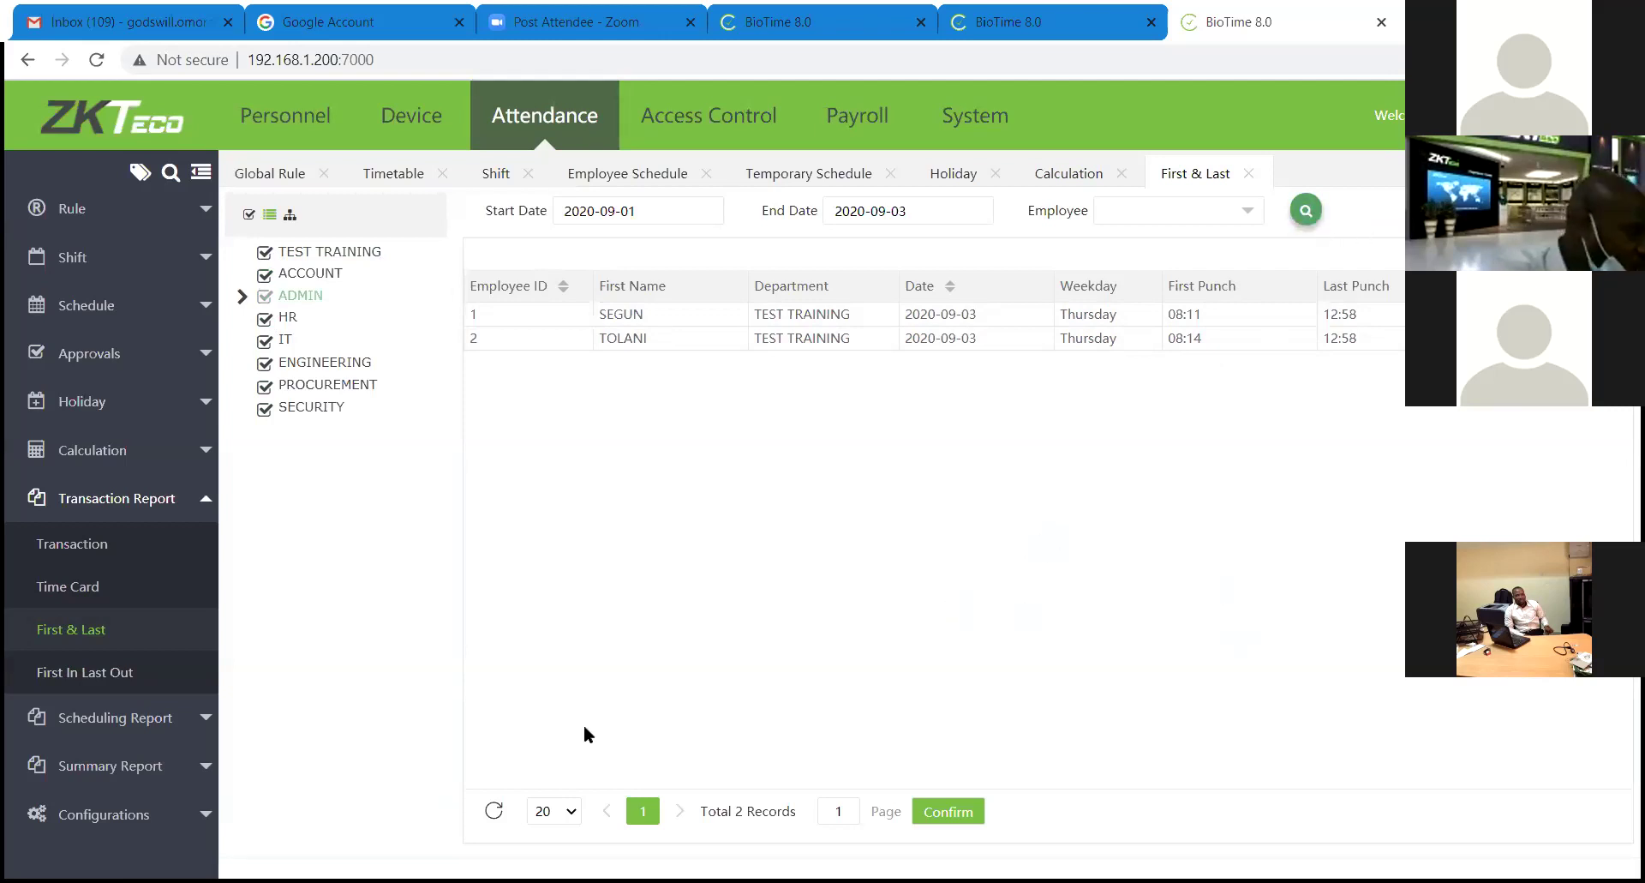
{"action": "left_click", "coordinate": [84, 674]}
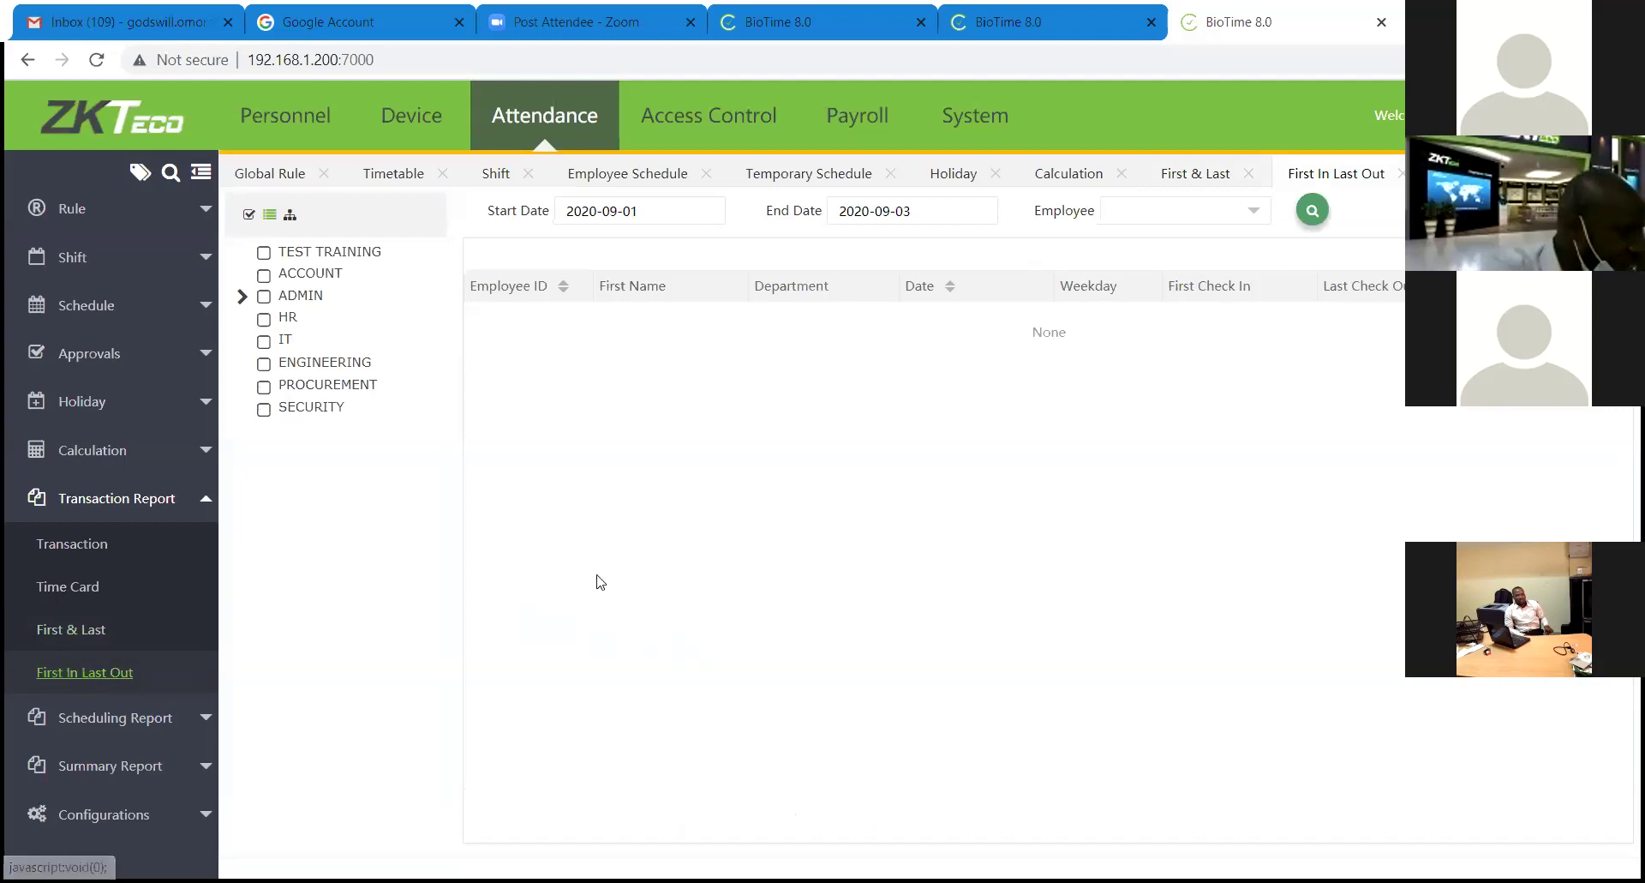
Tick TEST TRAINING to list its First In Last Out check-ins at 08:11 and 08:14.
{"action": "left_click", "coordinate": [264, 253]}
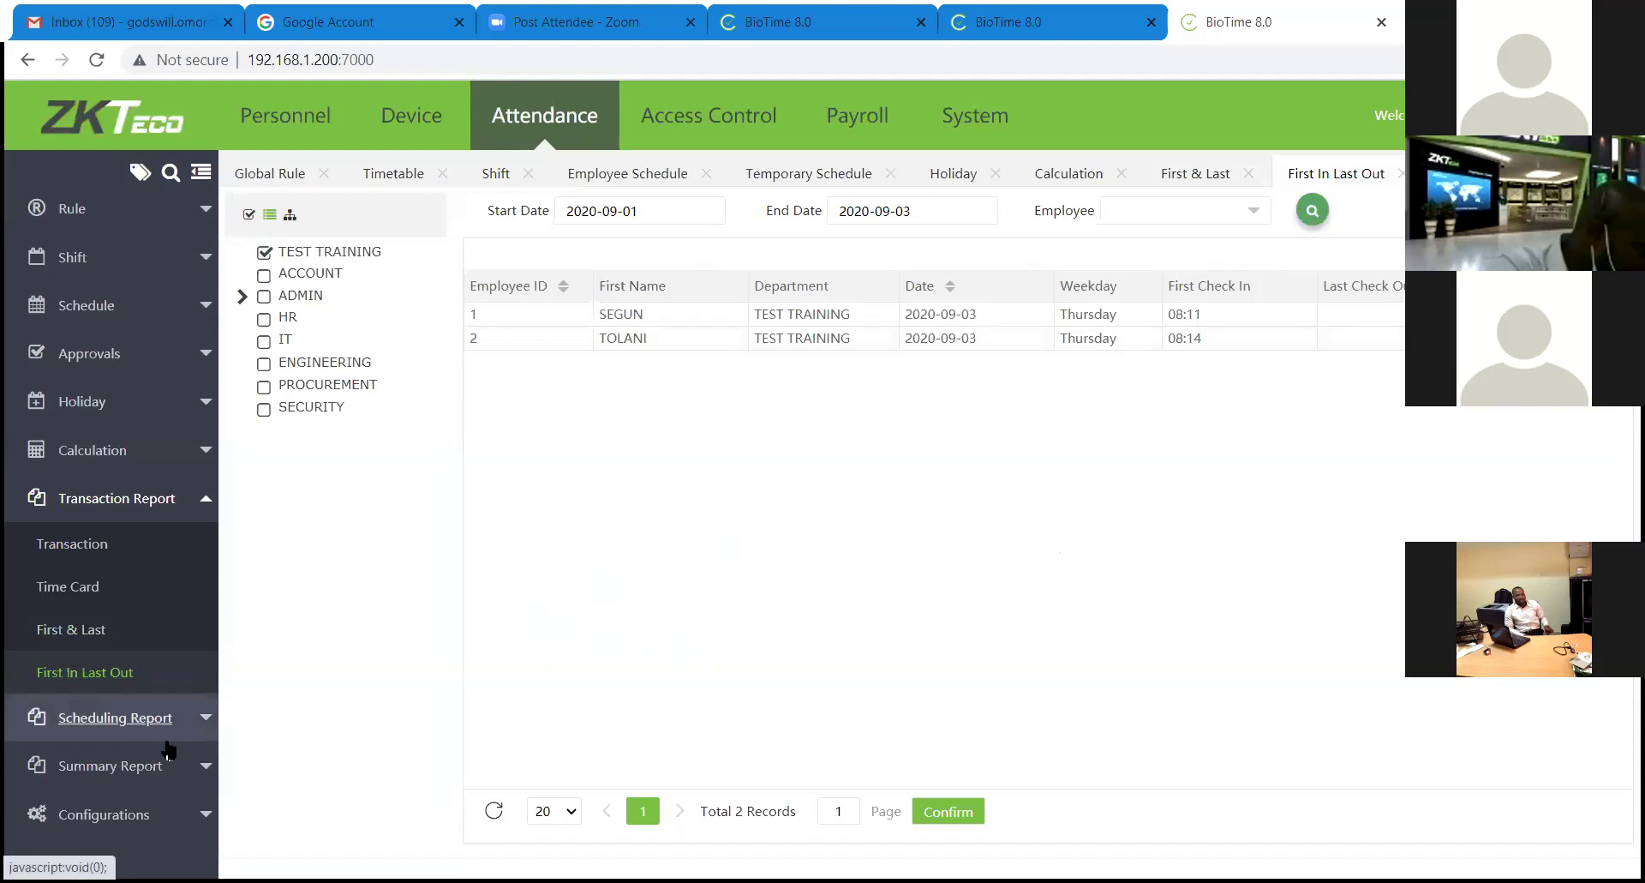
{"action": "left_click", "coordinate": [142, 771]}
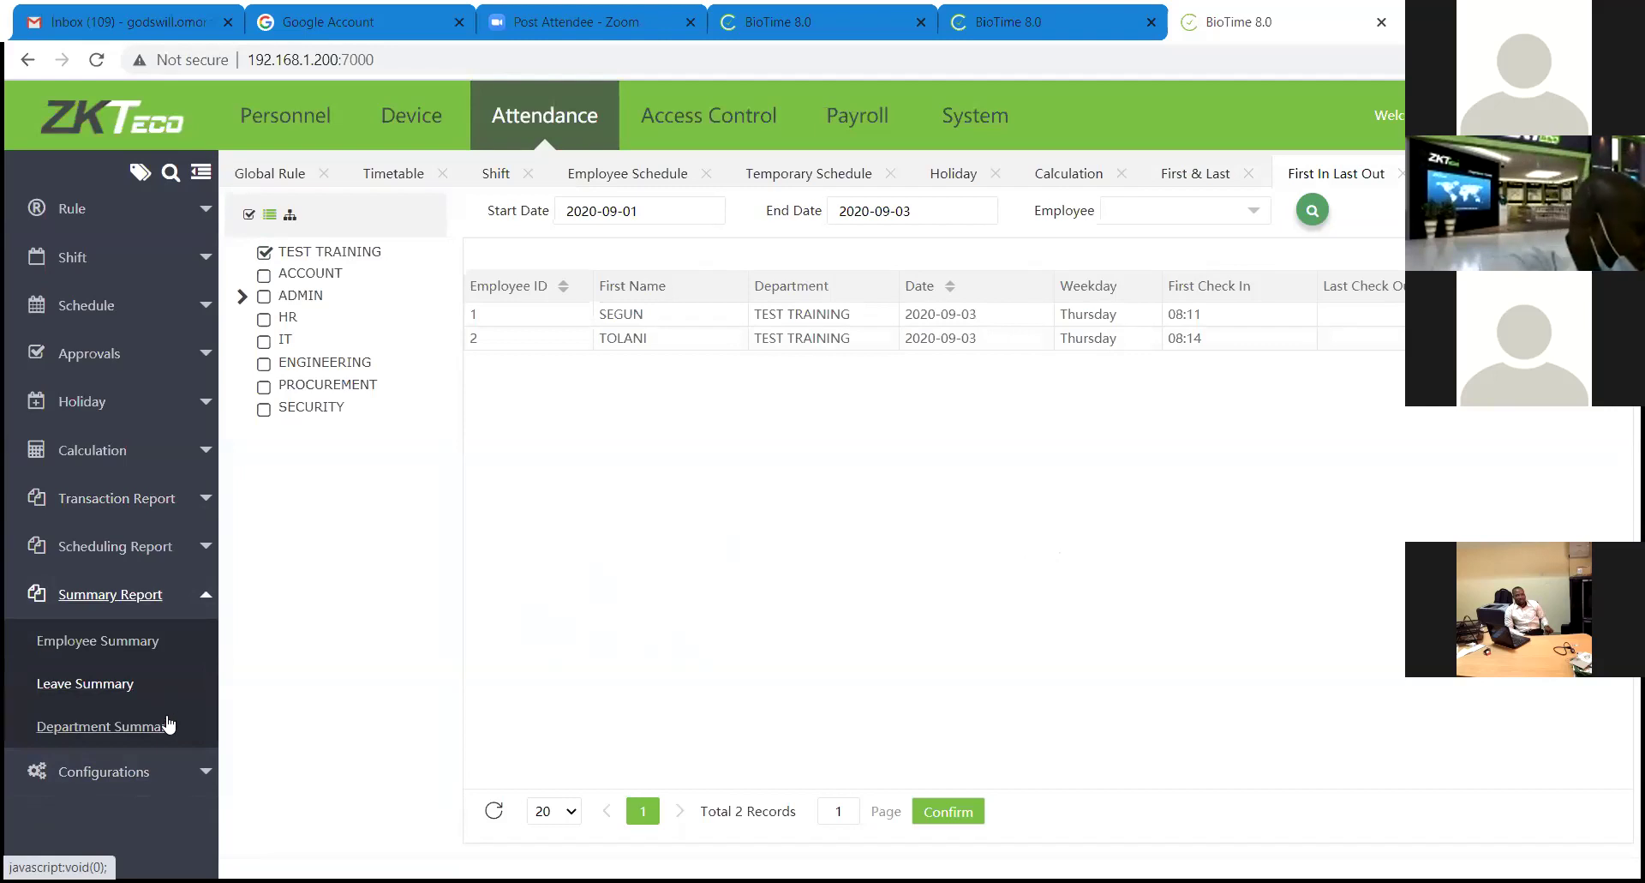
{"action": "left_click", "coordinate": [190, 548]}
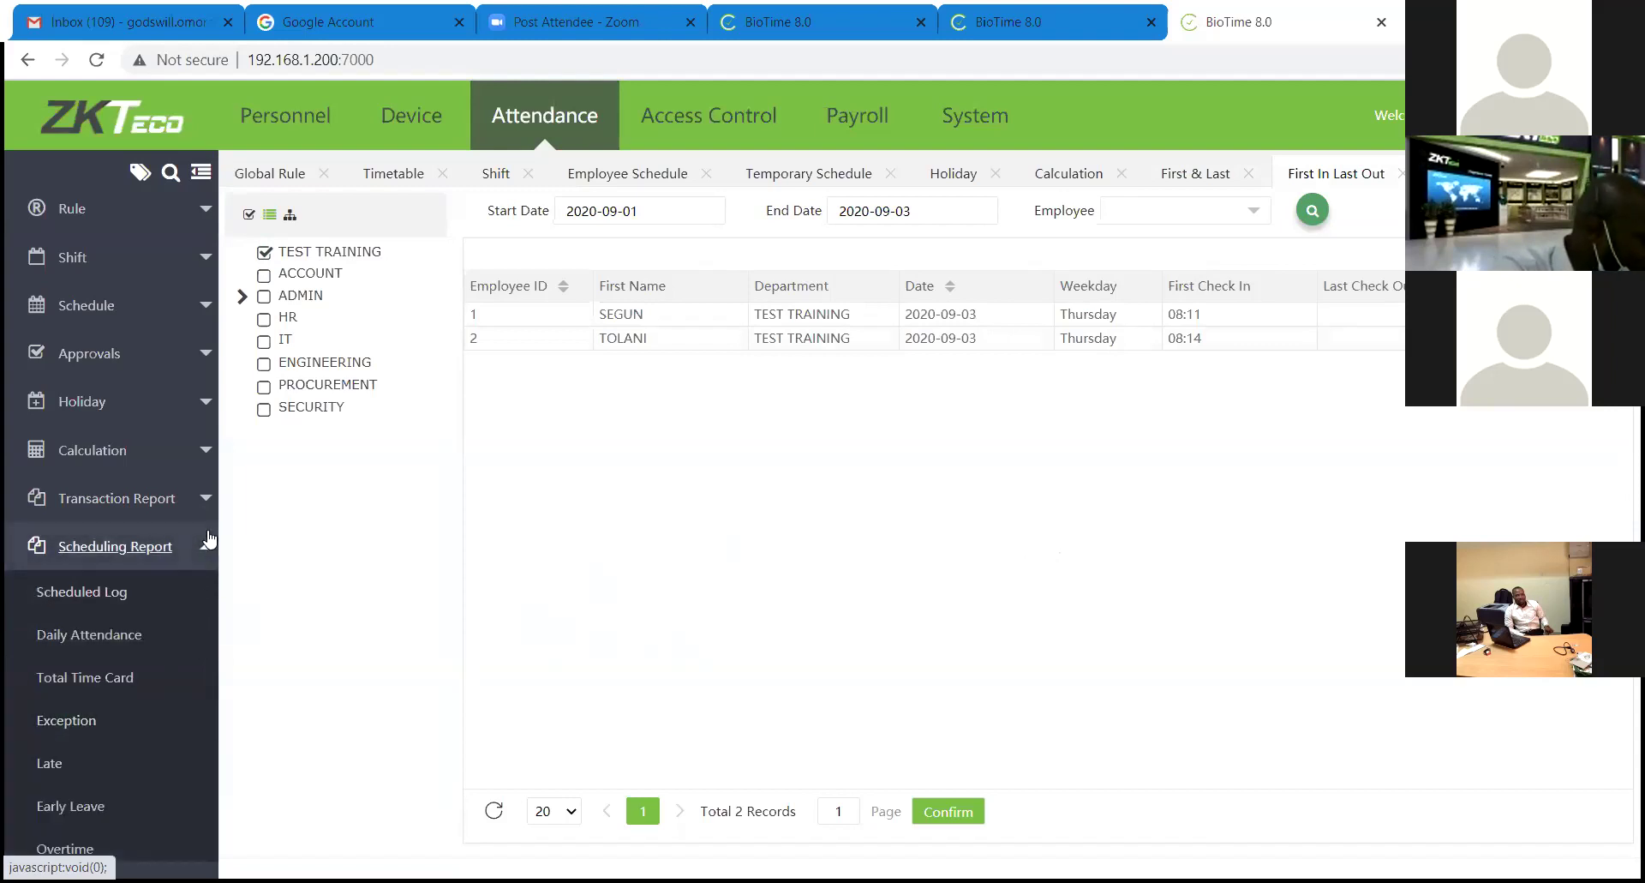
Search the Late report for ACCOUNT and TEST TRAINING (no records), then start the PowerPoint slideshow.
{"action": "left_click", "coordinate": [50, 763]}
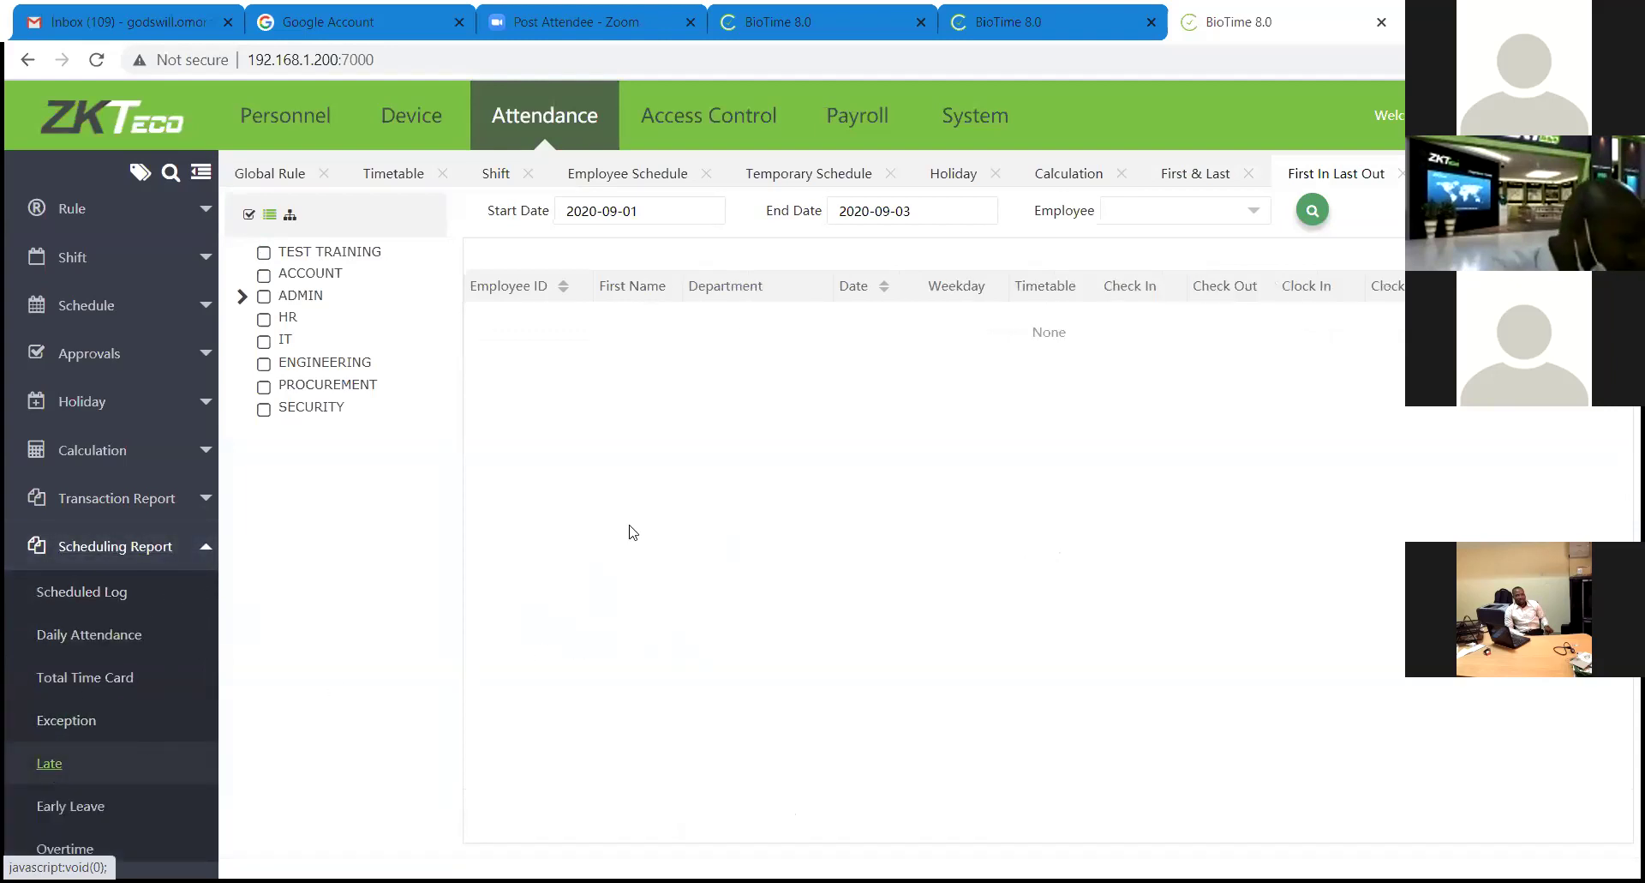
{"action": "left_click", "coordinate": [264, 273]}
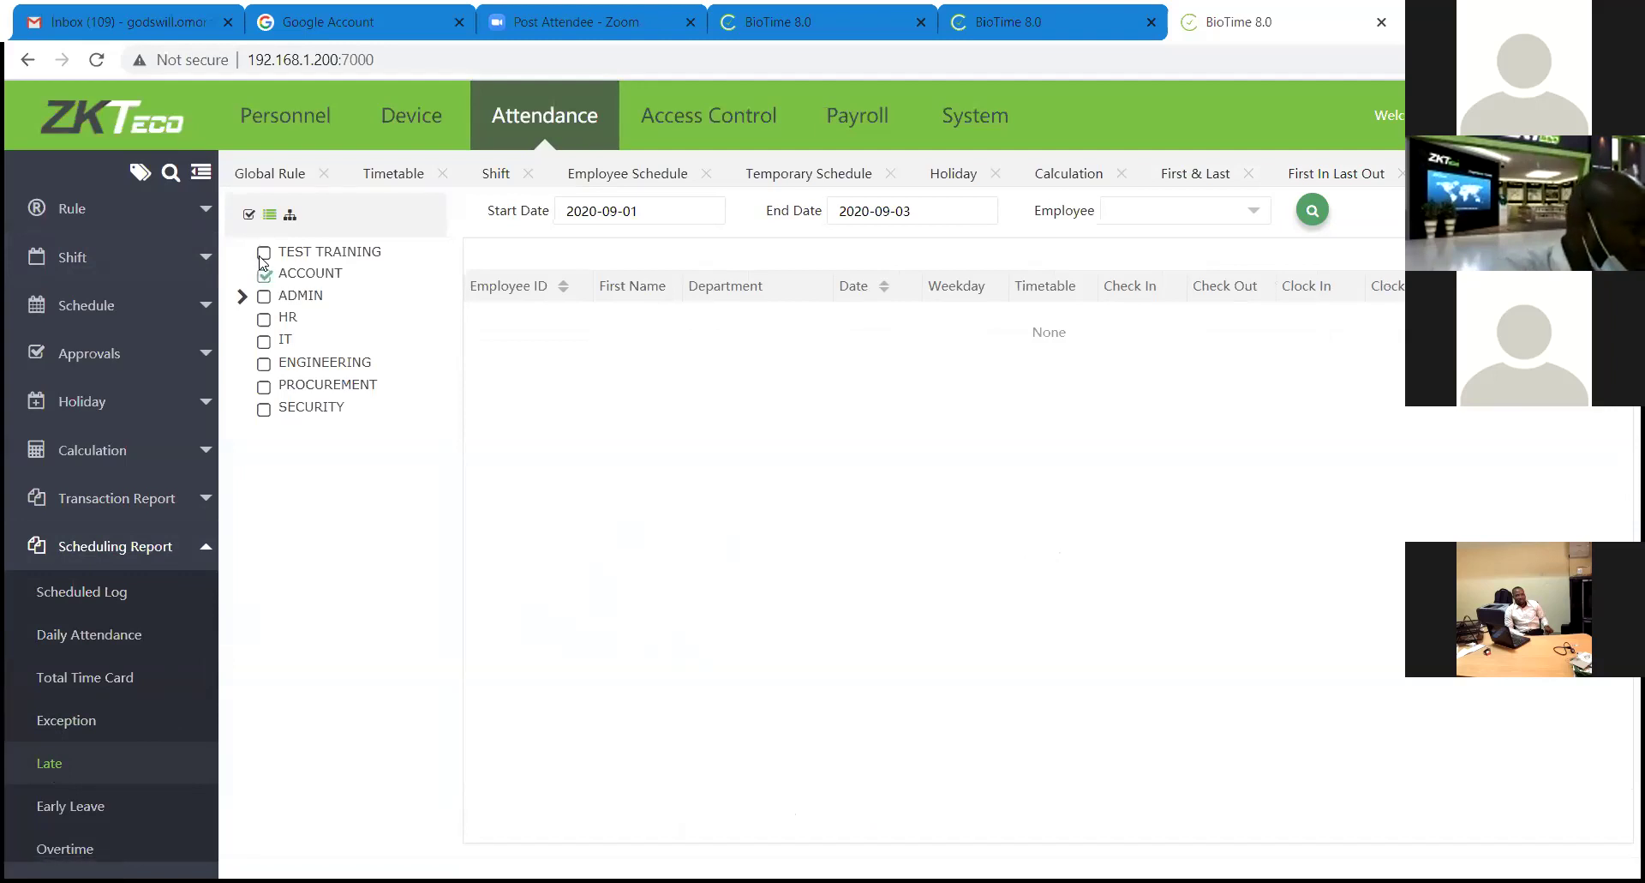
{"action": "left_click", "coordinate": [273, 252]}
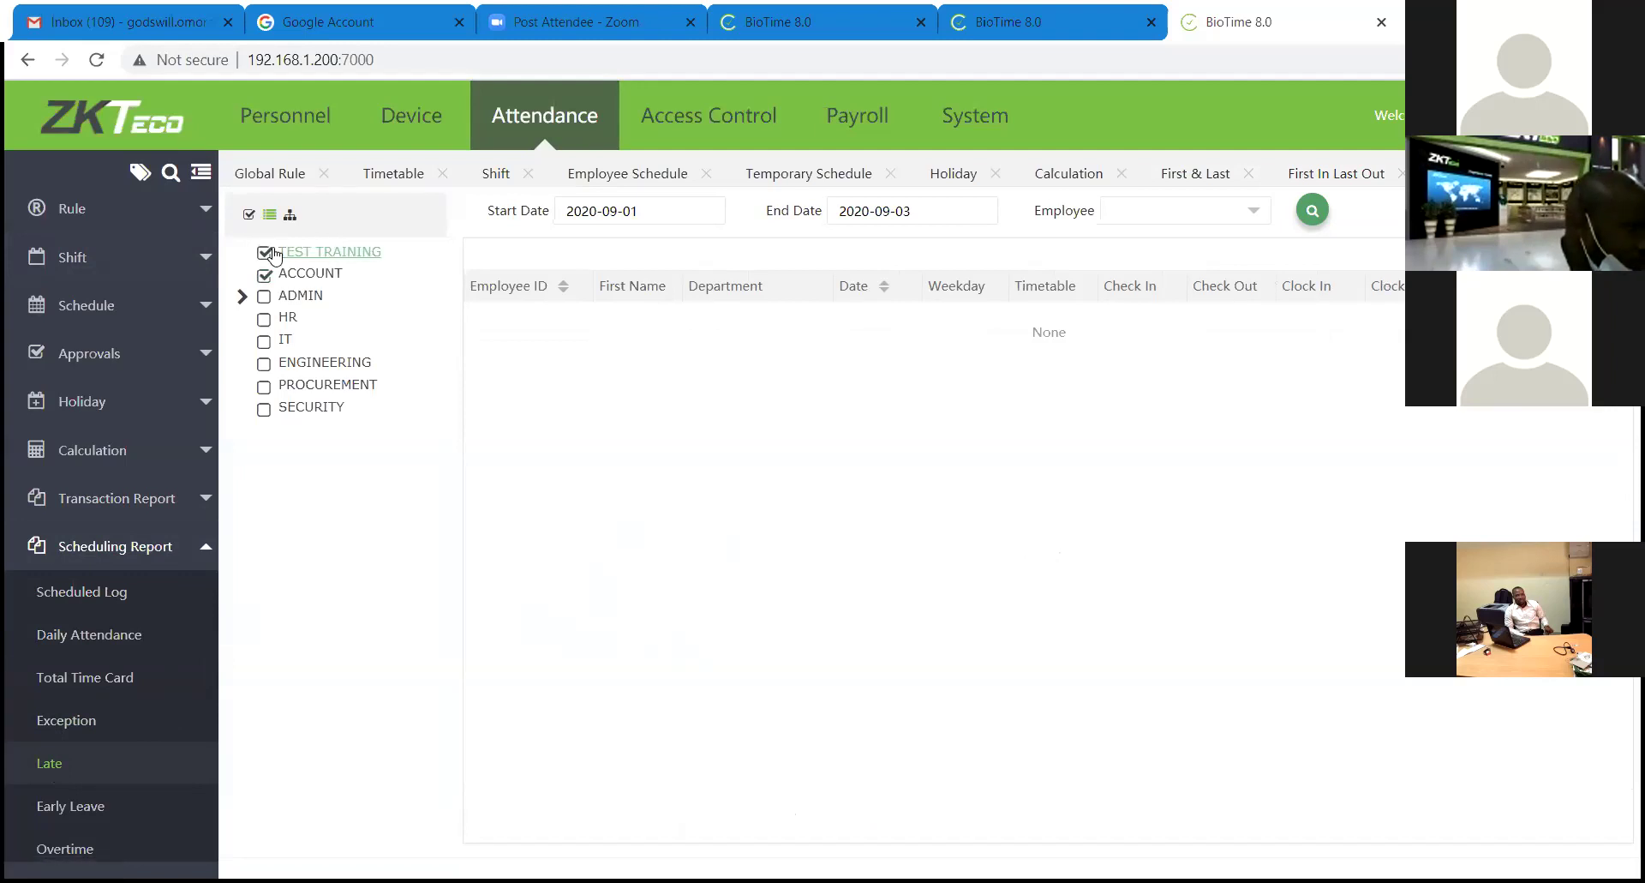
{"action": "left_click", "coordinate": [1313, 211]}
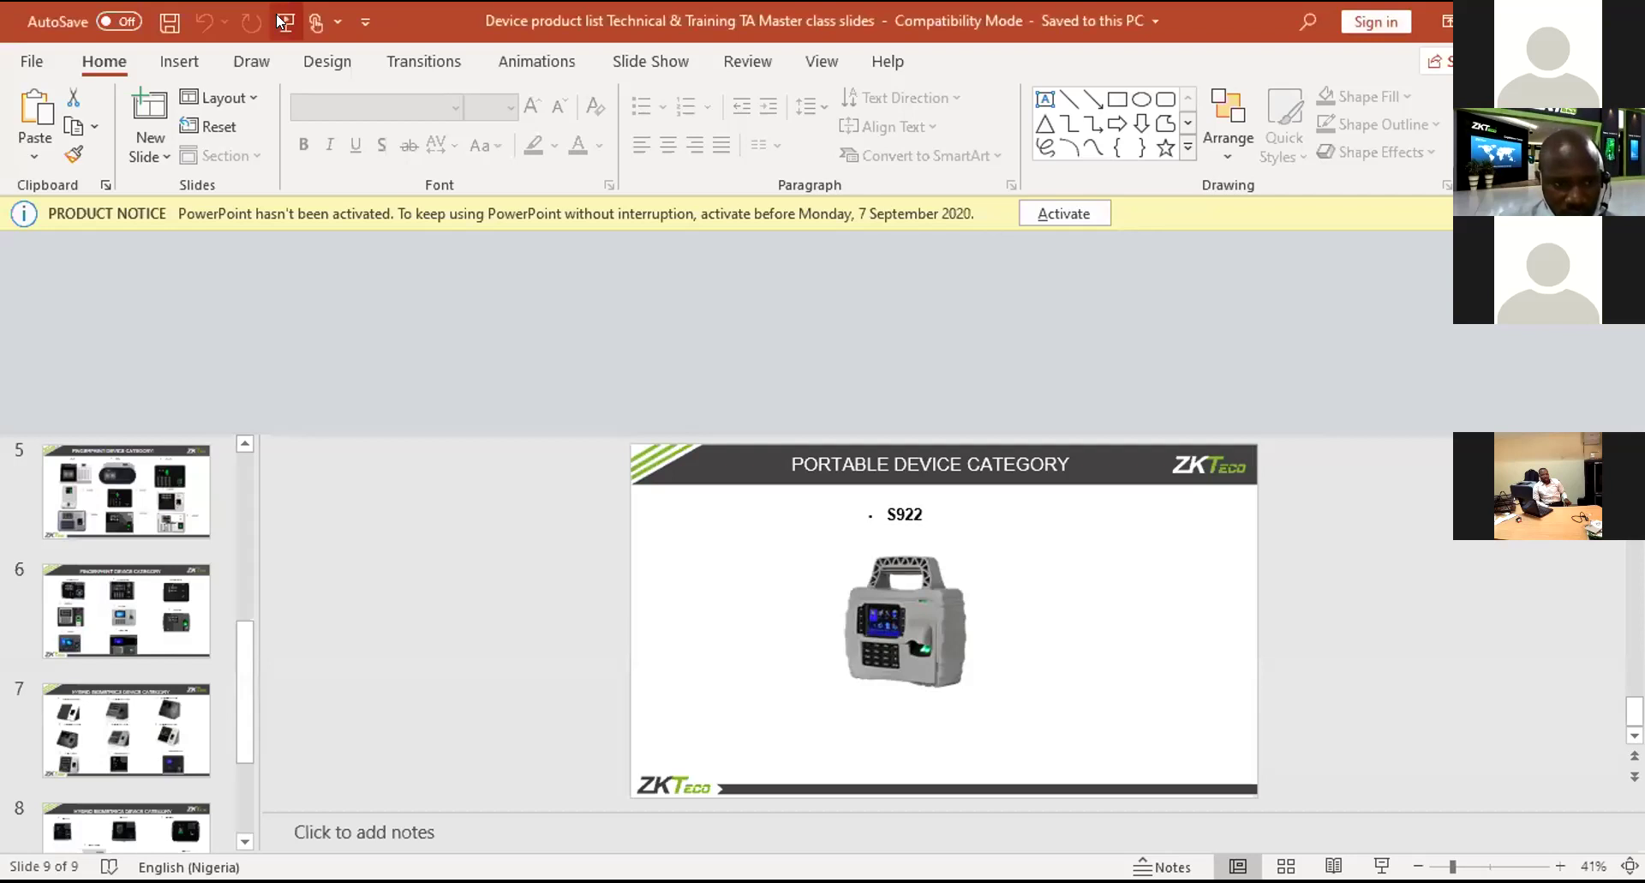
{"action": "left_click", "coordinate": [281, 21]}
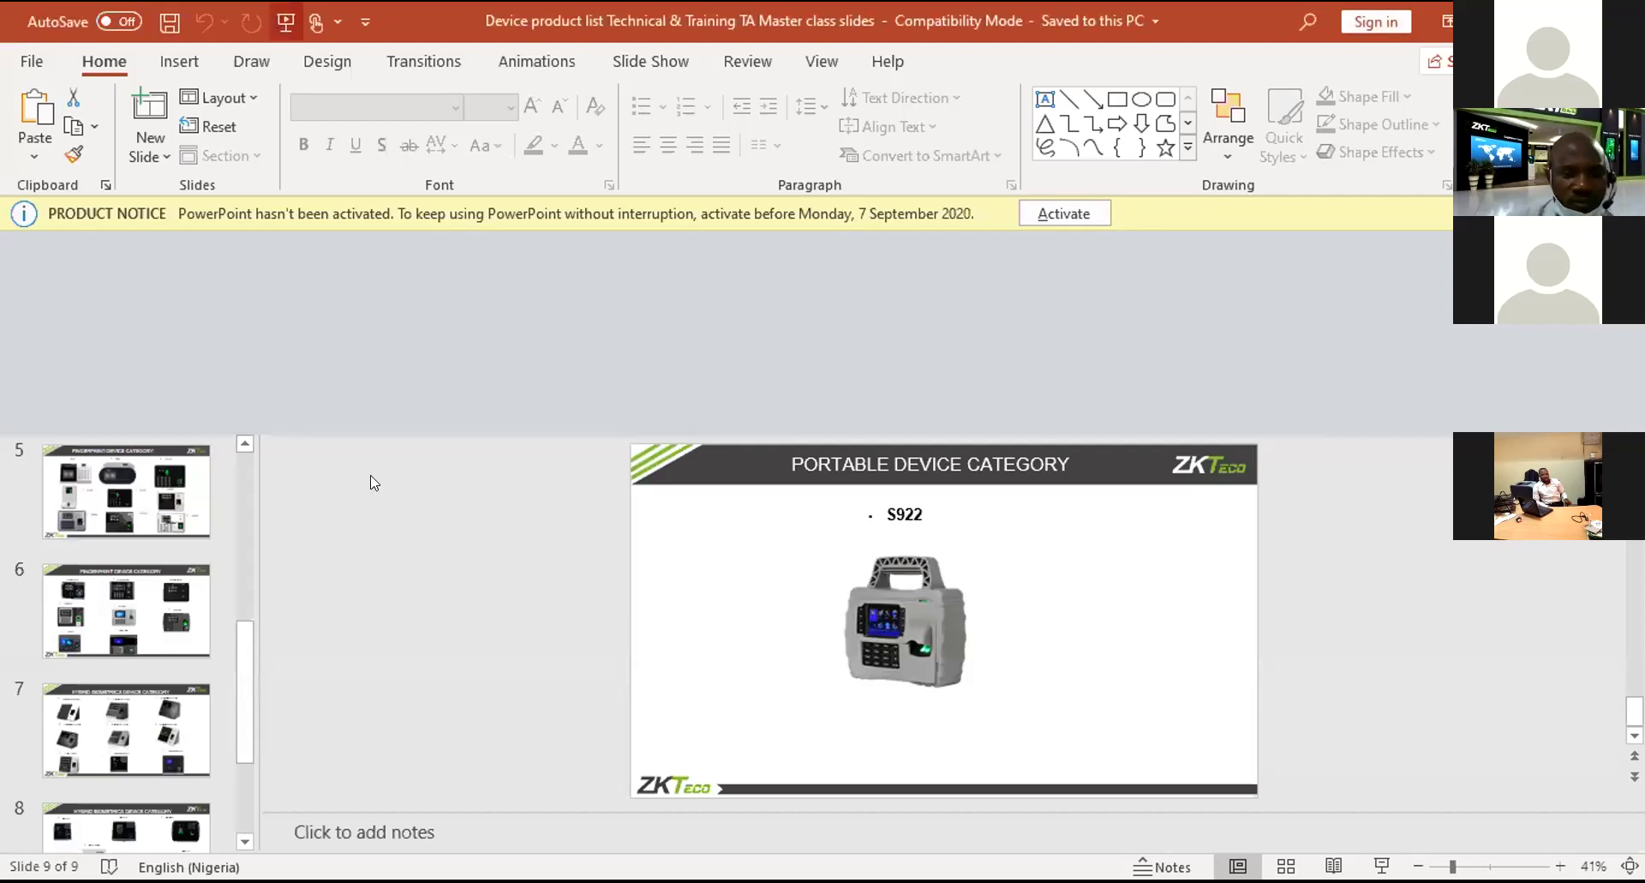